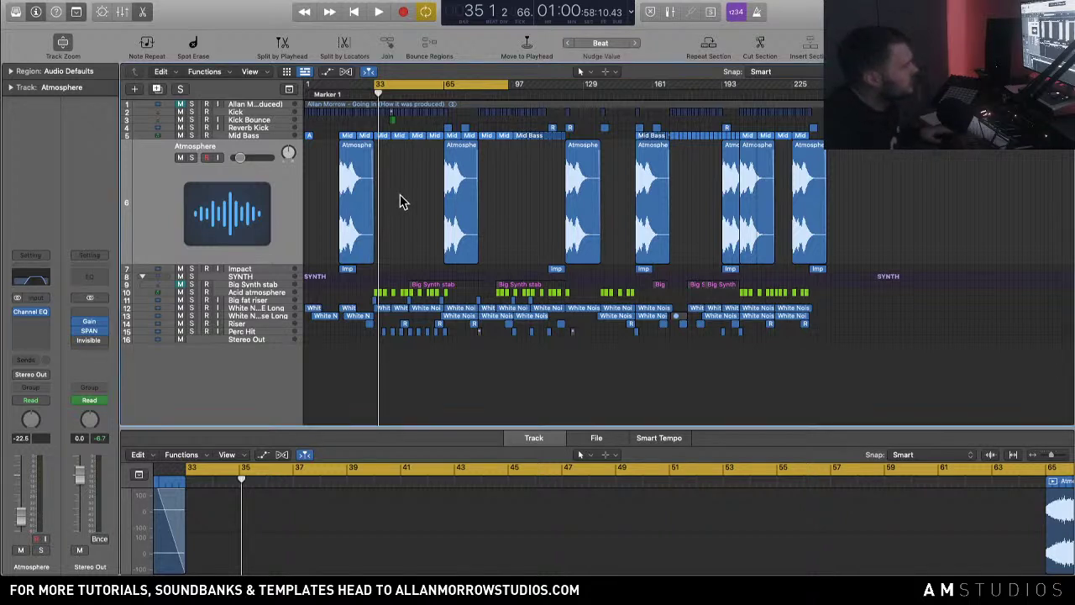
Step: Play the arrangement from the cycle start at bar 33 to hear the section, and stop playback
{"action": "key", "text": "space"}
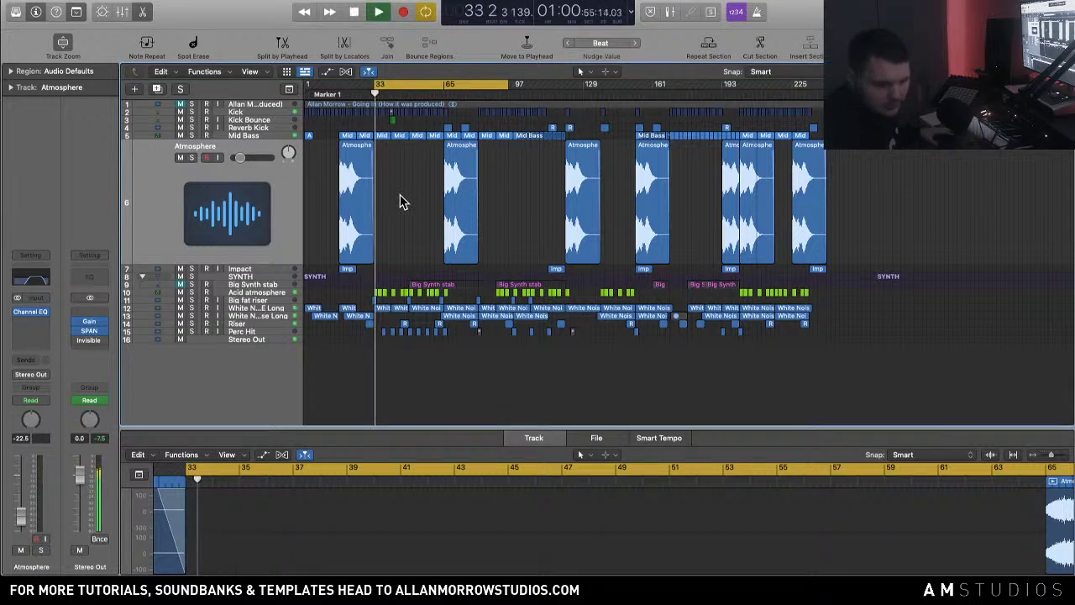
{"action": "key", "text": "XF86AudioRaiseVolume"}
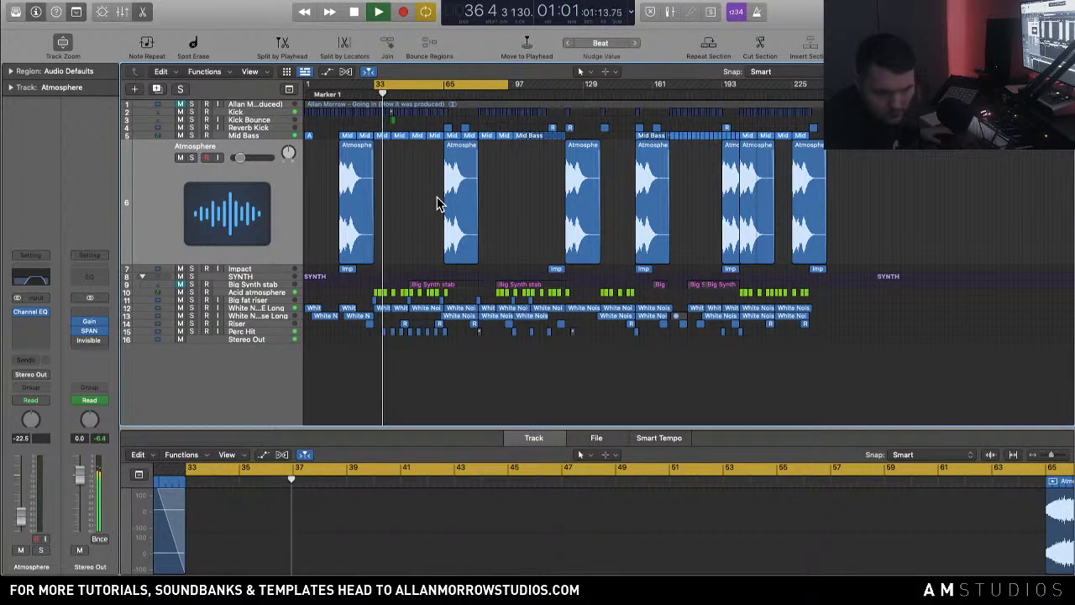
{"action": "key", "text": "space"}
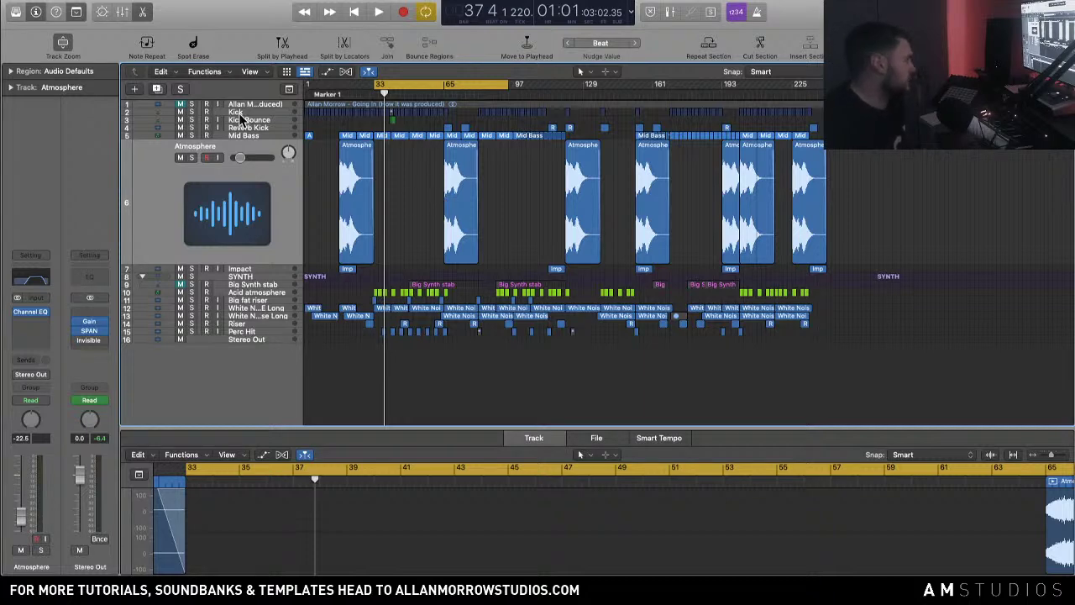
Step: Enlarge the row of the full reference audio track and extend the cycle range across the whole song
{"action": "left_click_drag", "start_coordinate": [143, 107], "coordinate": [143, 156]}
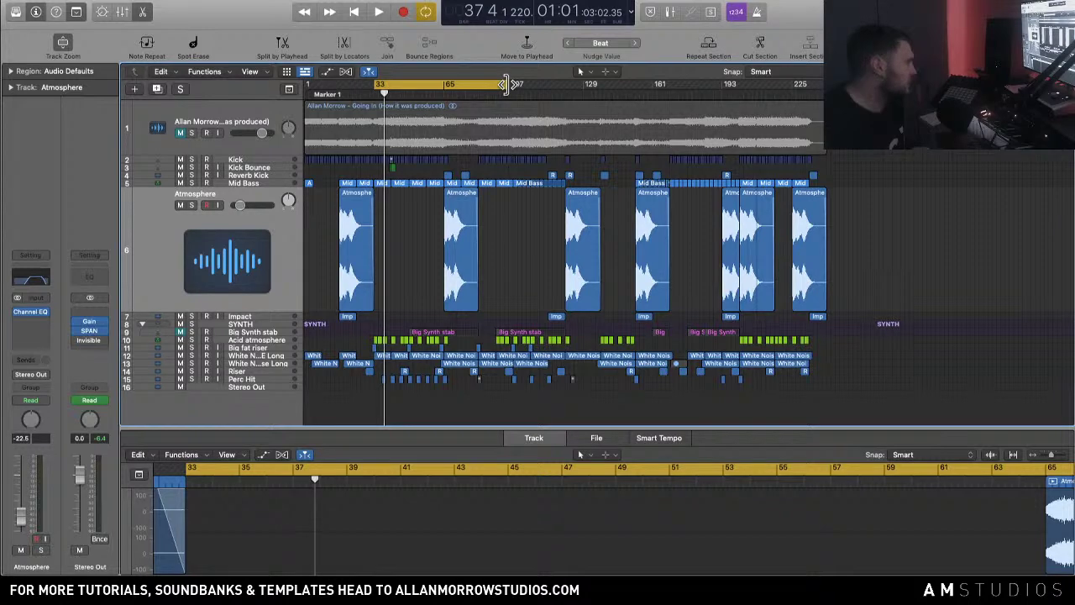
{"action": "left_click_drag", "start_coordinate": [378, 84], "coordinate": [353, 113]}
{"action": "left_click_drag", "start_coordinate": [513, 84], "coordinate": [829, 156]}
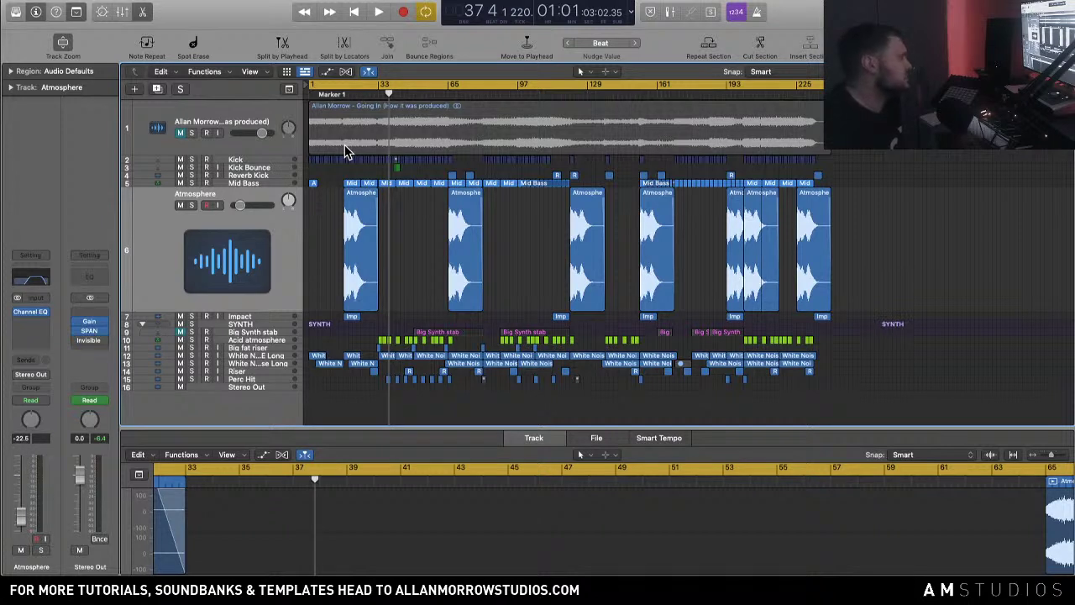
Step: Unmute and solo the reference track "Going In (How it was produced)" and play it from about bar 29
{"action": "left_click", "coordinate": [238, 149]}
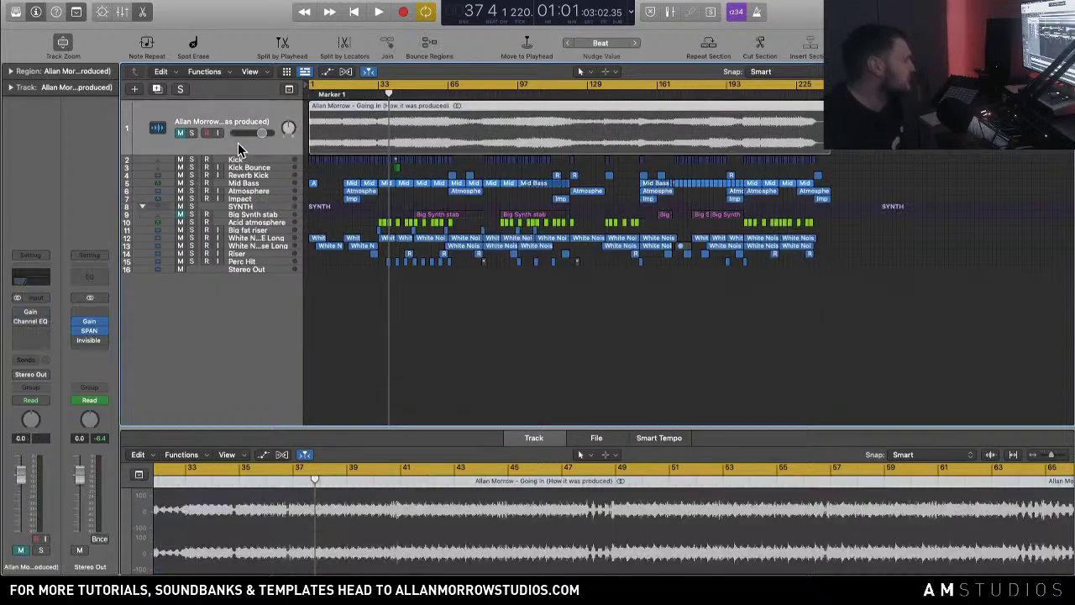
{"action": "left_click", "coordinate": [180, 134]}
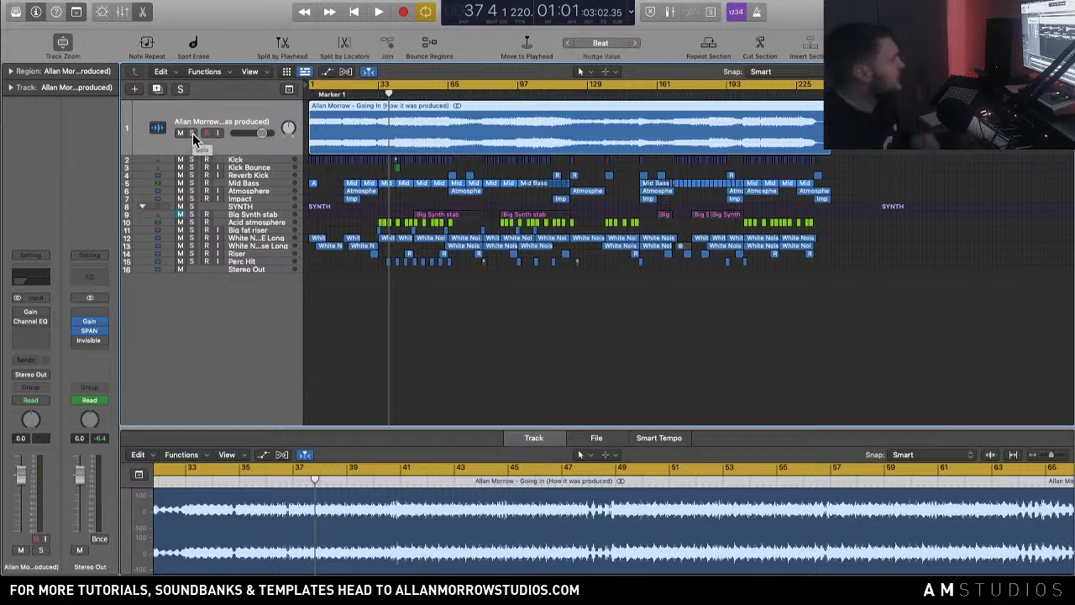
{"action": "left_click", "coordinate": [191, 133]}
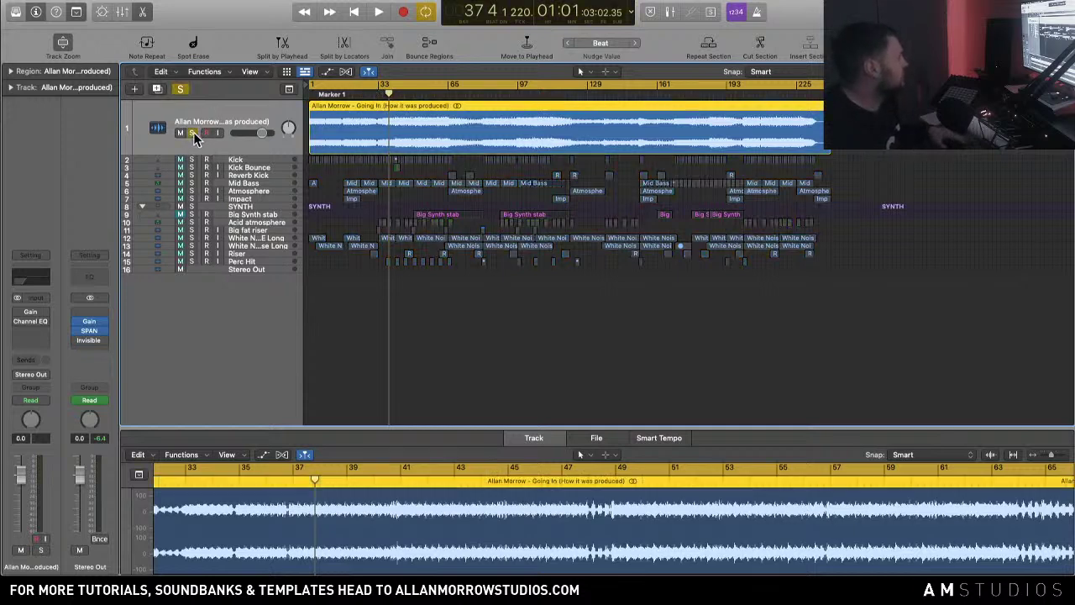
{"action": "left_click", "coordinate": [370, 93]}
{"action": "key", "text": "space"}
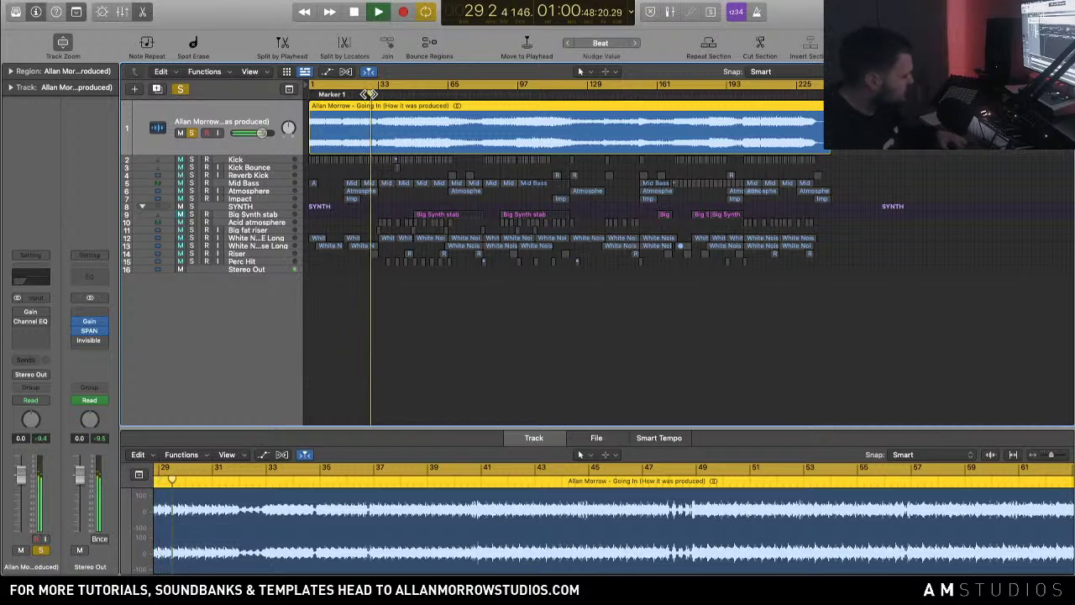
{"action": "key", "text": "XF86AudioRaiseVolume"}
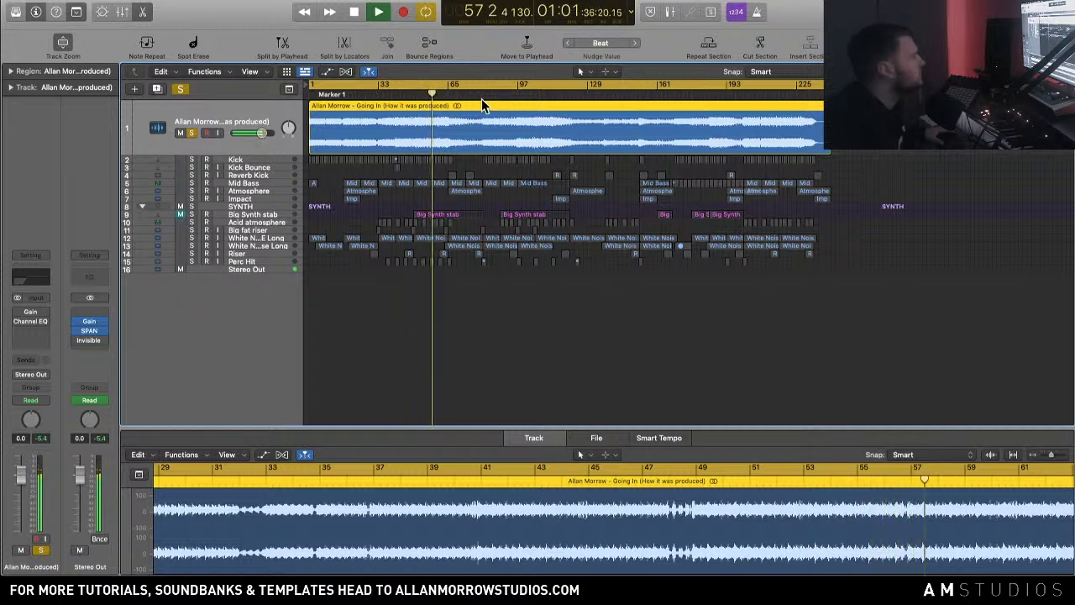
Step: Listen to further sections of the soloed reference track, jumping ahead from about bar 116 to about bar 165, and stop playback
{"action": "left_click", "coordinate": [559, 93]}
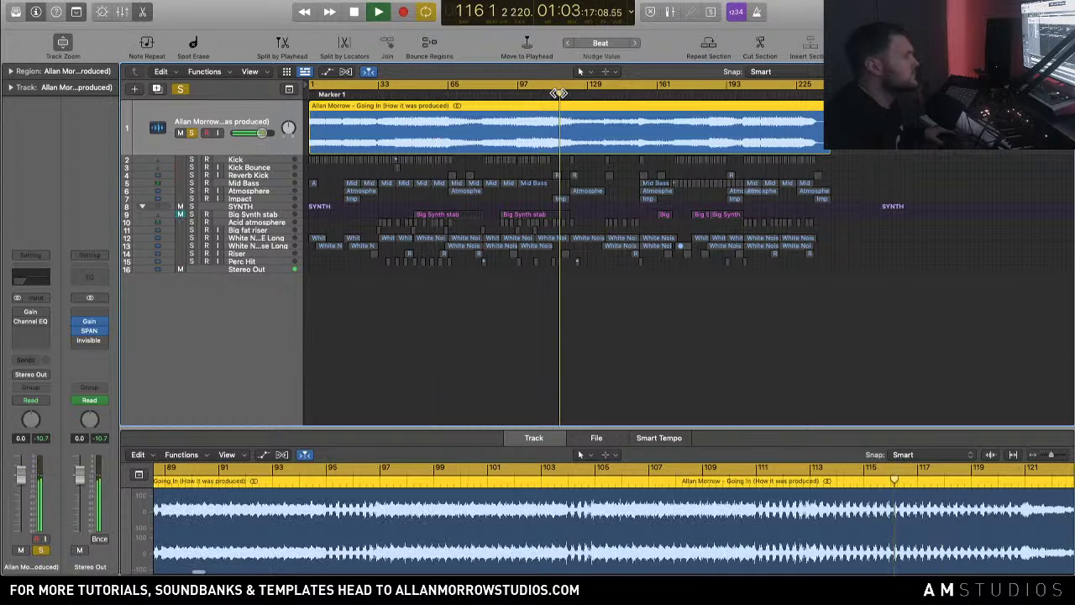
{"action": "left_click", "coordinate": [599, 93]}
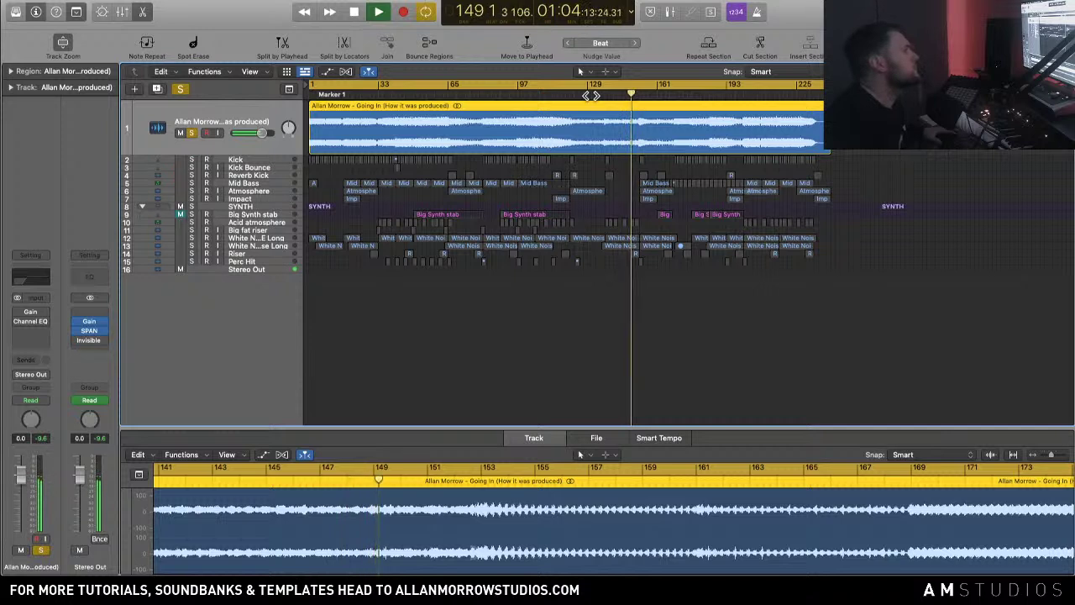
{"action": "left_click", "coordinate": [665, 93]}
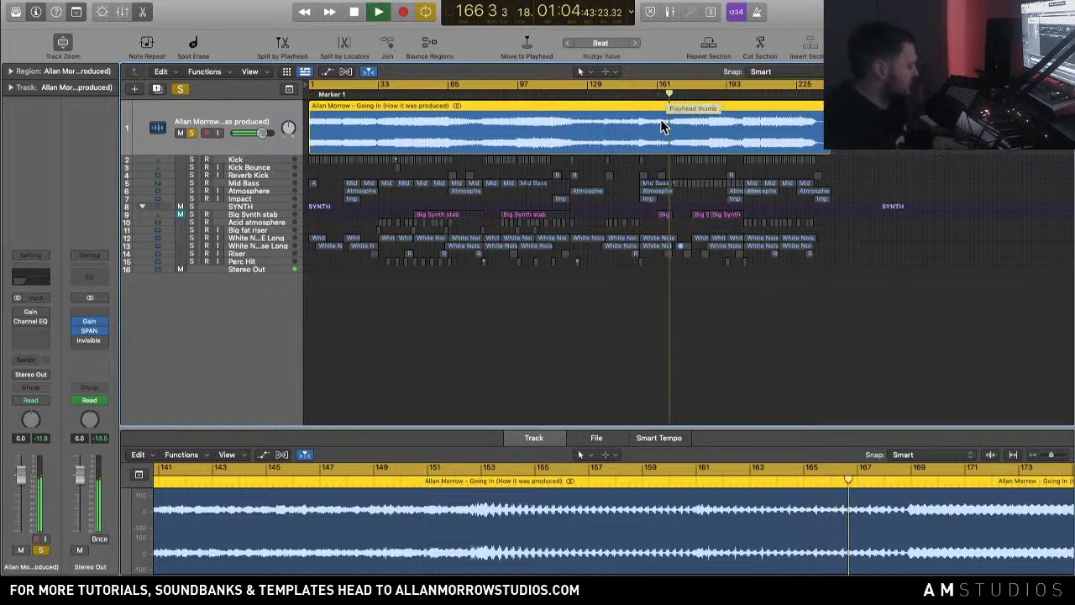
{"action": "key", "text": "XF86AudioRaiseVolume"}
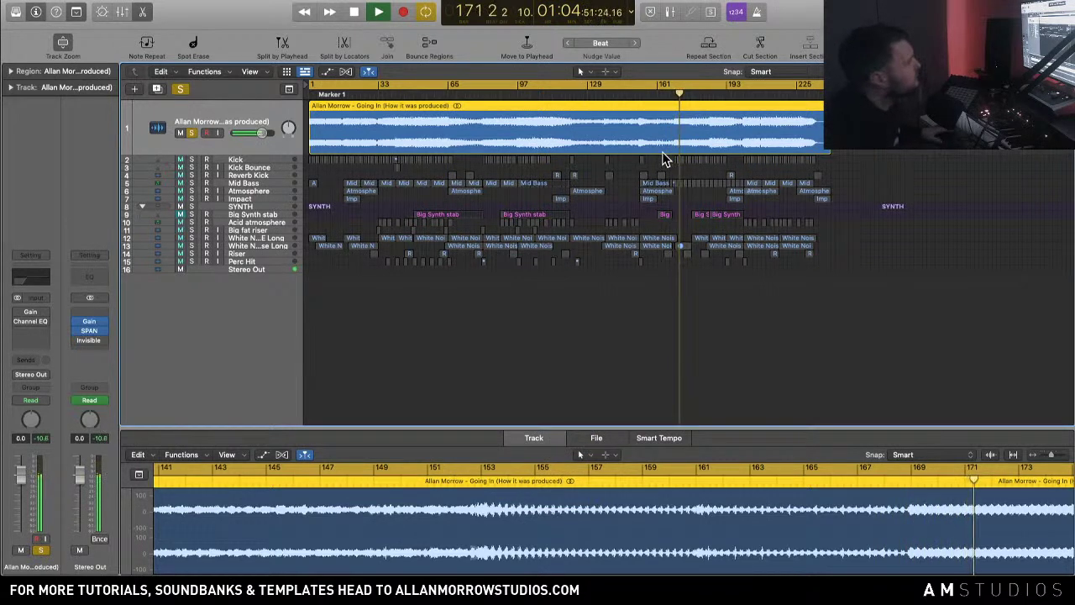
{"action": "key", "text": "space"}
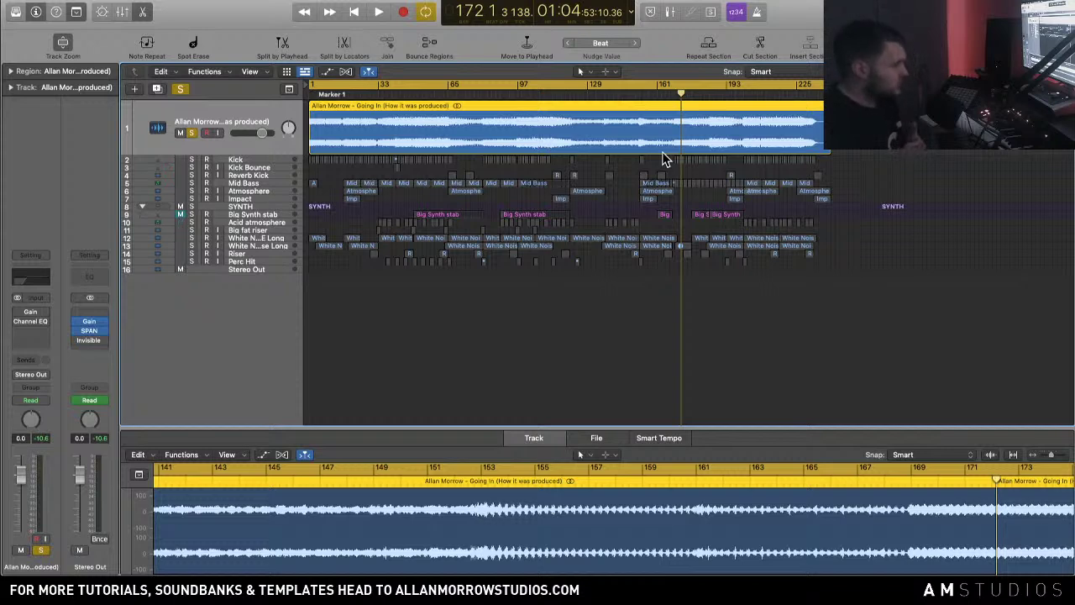
Step: Mute and unsolo the reference track, and audition the Kick track alone from the song start
{"action": "left_click", "coordinate": [180, 132]}
{"action": "left_click", "coordinate": [192, 133]}
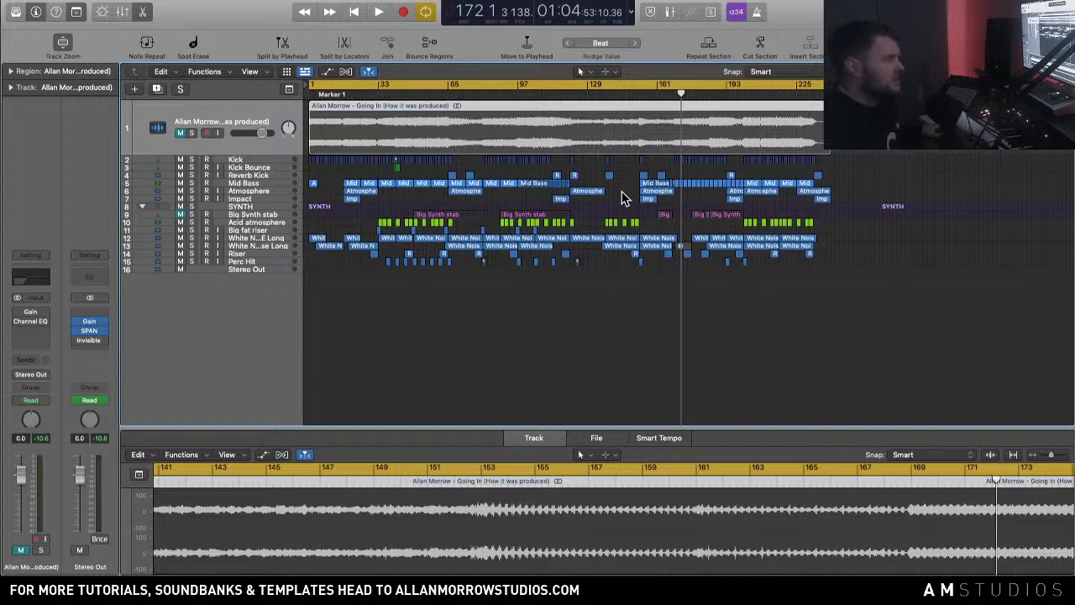
{"action": "left_click", "coordinate": [191, 159]}
{"action": "key", "text": "Return"}
{"action": "key", "text": "space"}
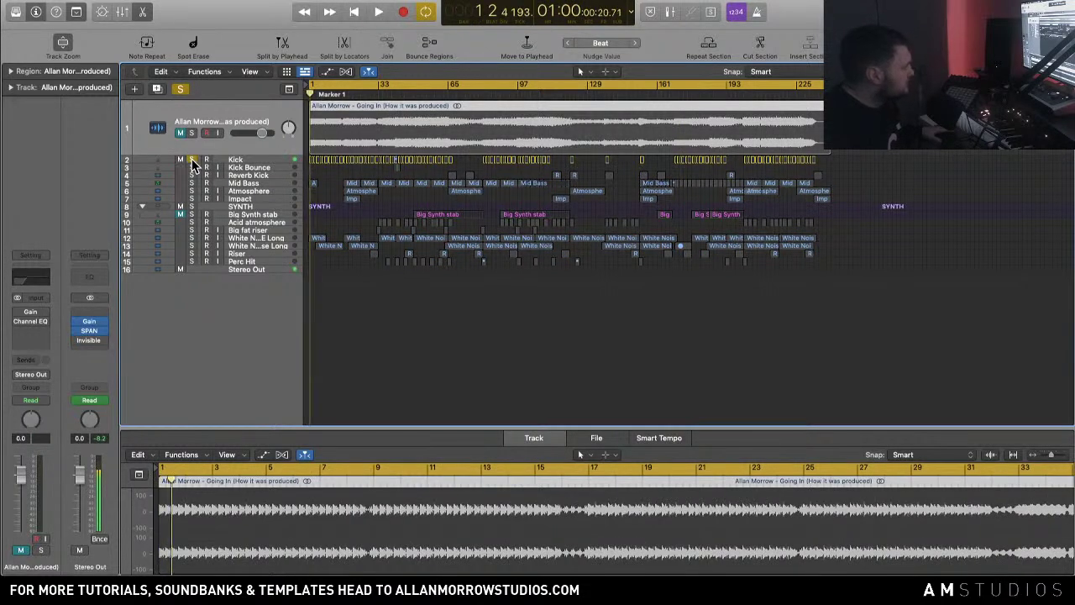
{"action": "left_click", "coordinate": [192, 162]}
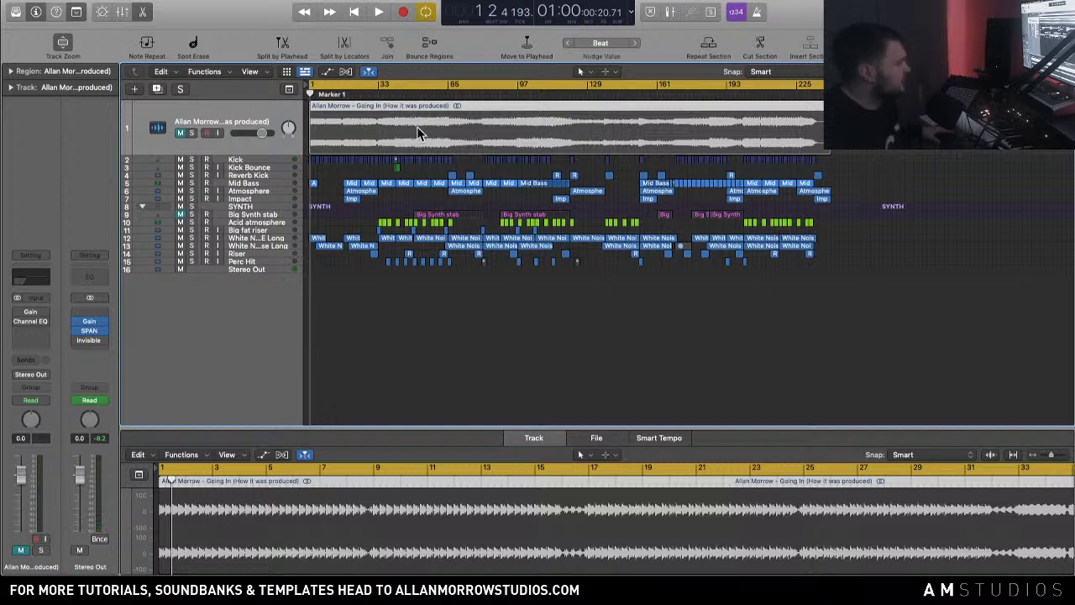
Step: Mute the Acid atmosphere track and play the arrangement from about bar 29 without it
{"action": "left_click", "coordinate": [181, 223]}
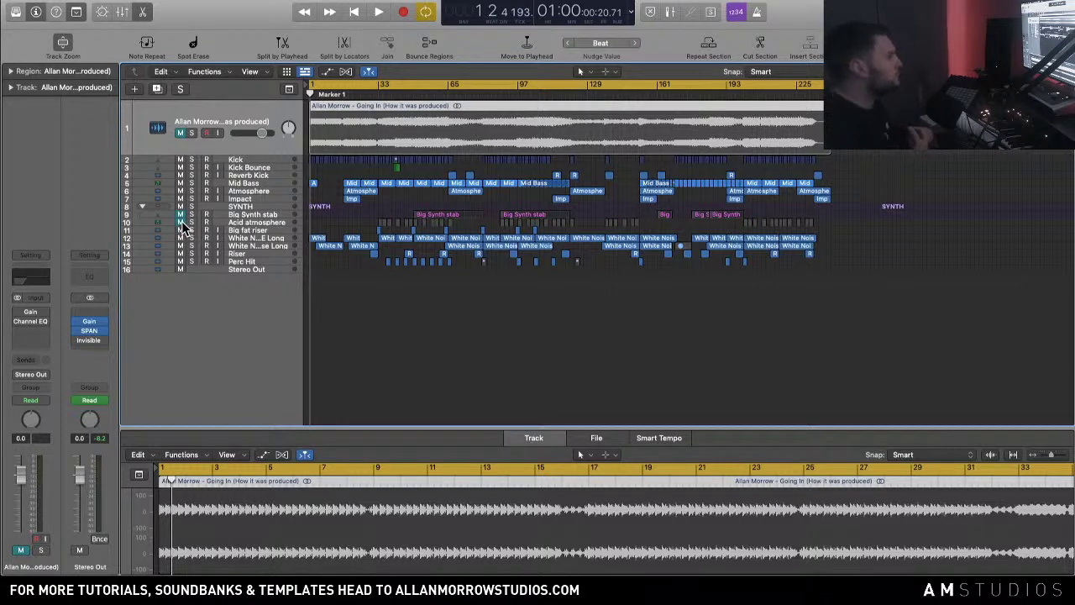
{"action": "double_click", "coordinate": [370, 93]}
{"action": "key", "text": "XF86AudioRaiseVolume"}
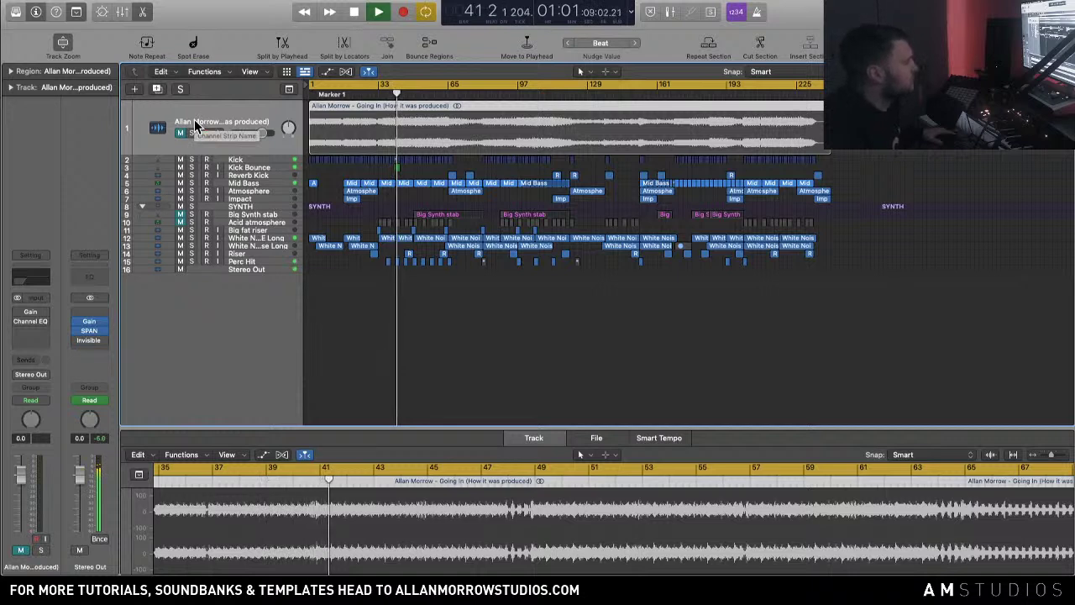
{"action": "key", "text": "space"}
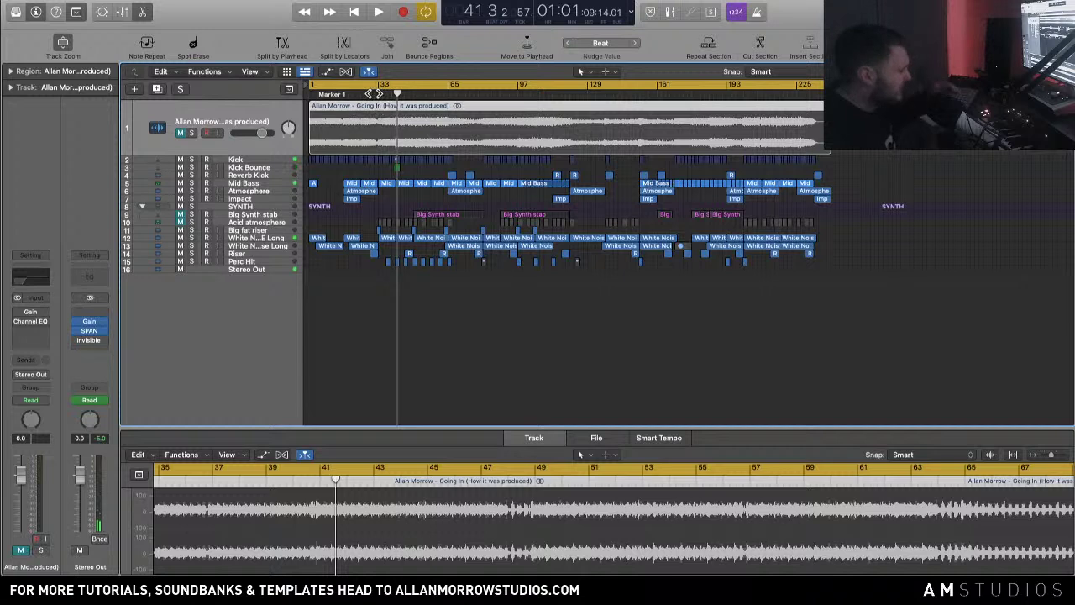
Step: Replay the arrangement from just before bar 33 and compare it with the soloed reference track, returning that track to muted
{"action": "left_click", "coordinate": [374, 93]}
{"action": "key", "text": "space"}
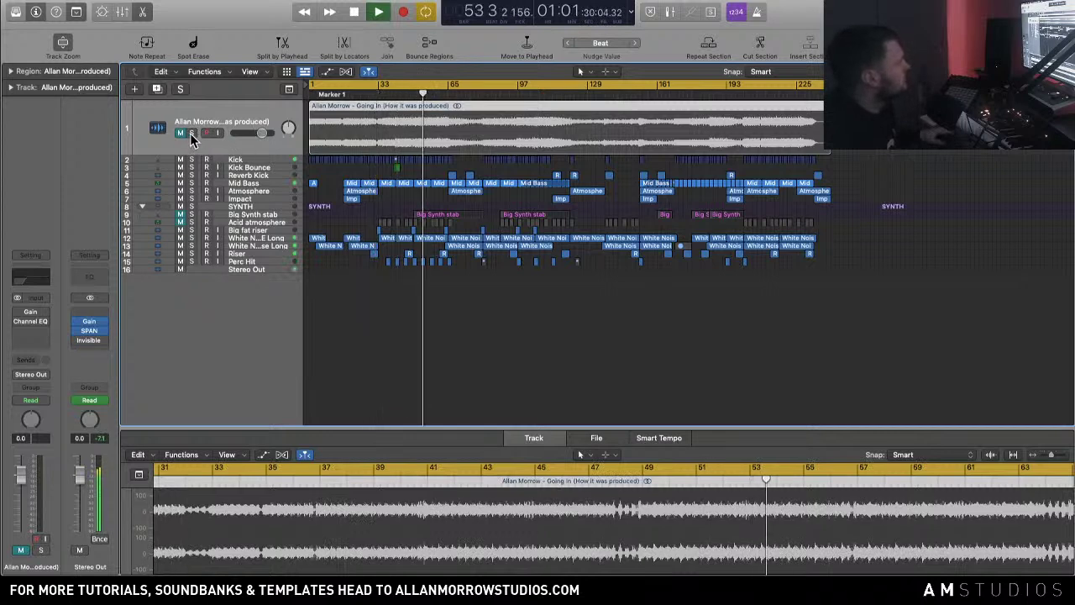
{"action": "left_click", "coordinate": [191, 133]}
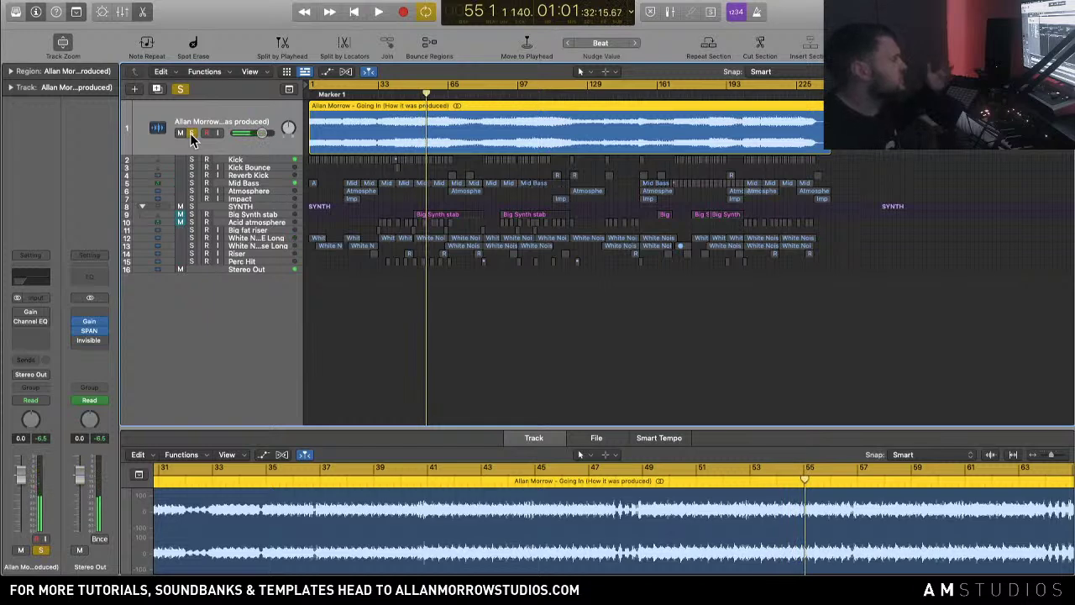
{"action": "left_click", "coordinate": [191, 133]}
{"action": "left_click", "coordinate": [179, 132]}
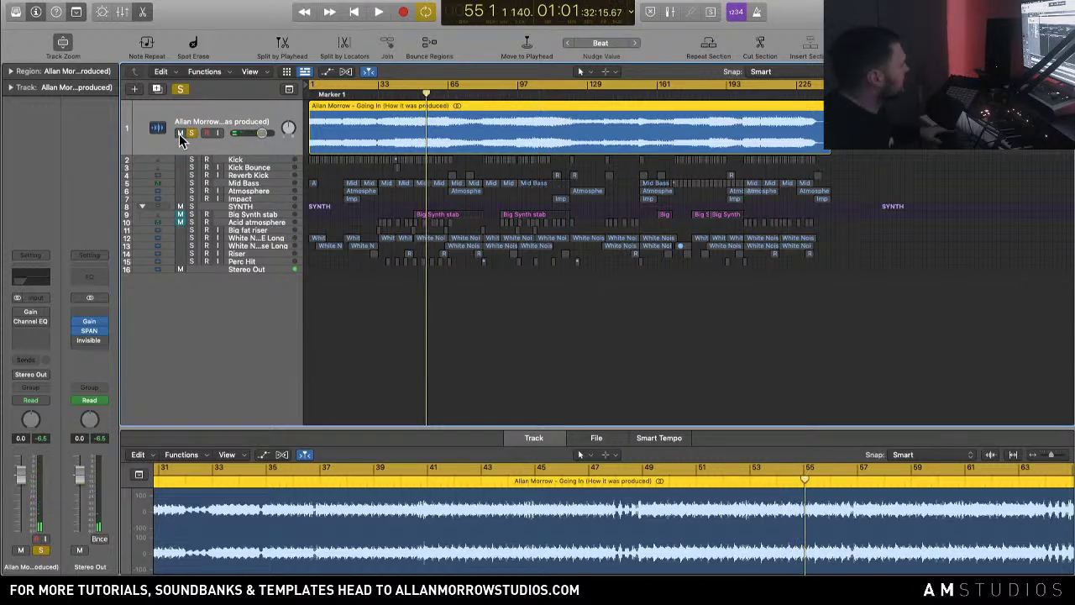
Step: Select the Perc Hit track and listen to its first hit within the mix from about bar 35
{"action": "left_click", "coordinate": [260, 262]}
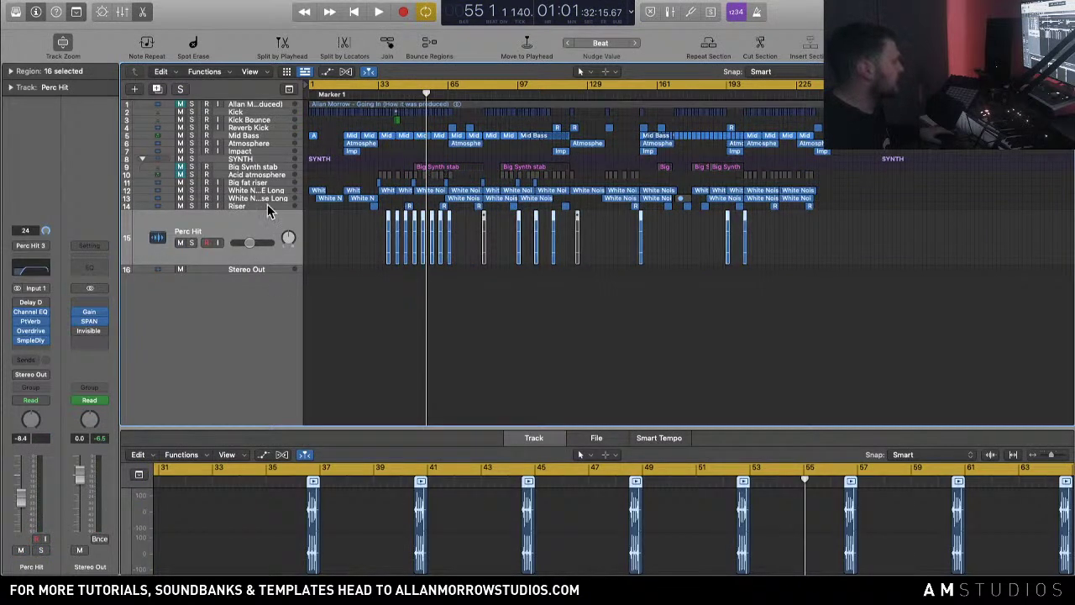
{"action": "left_click", "coordinate": [382, 92]}
{"action": "key", "text": "space"}
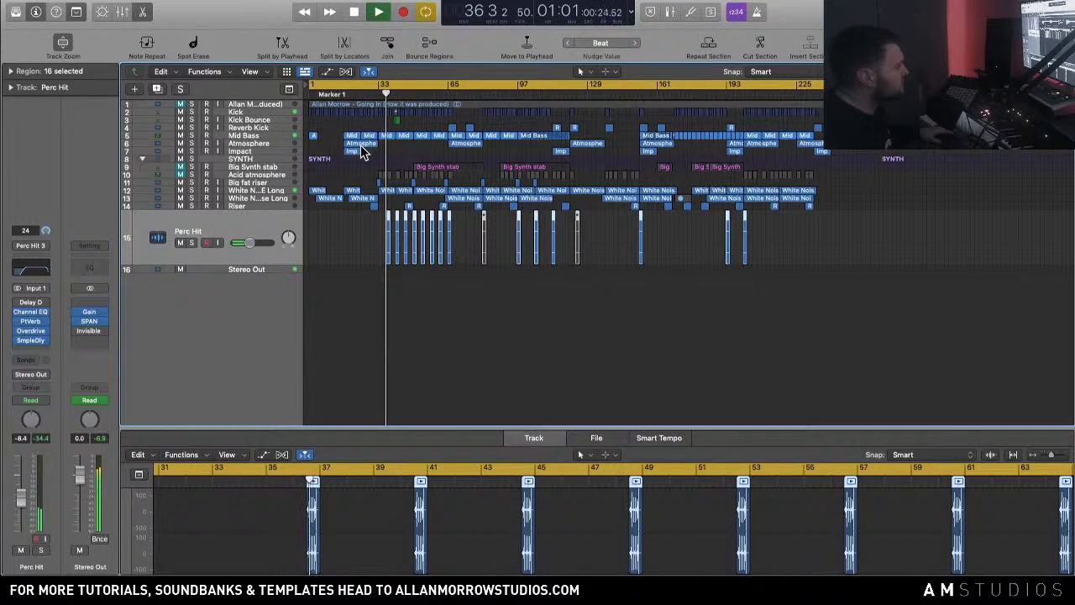
{"action": "key", "text": "space"}
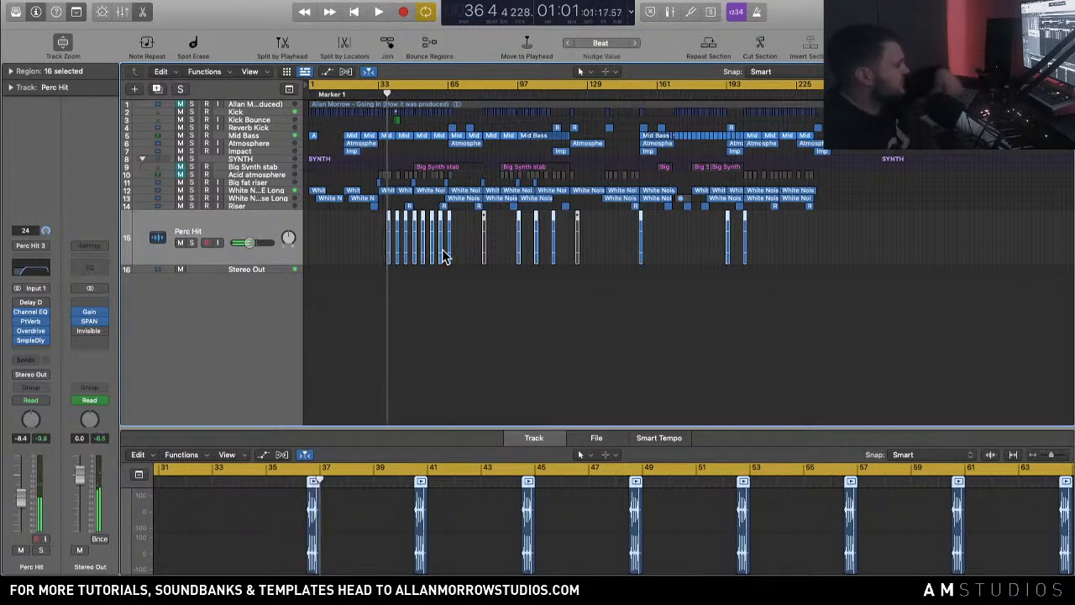
Step: Expand the region parameters and select all the Perc Hit regions along the arrangement
{"action": "left_click", "coordinate": [377, 245]}
{"action": "left_click_drag", "start_coordinate": [542, 235], "coordinate": [774, 235]}
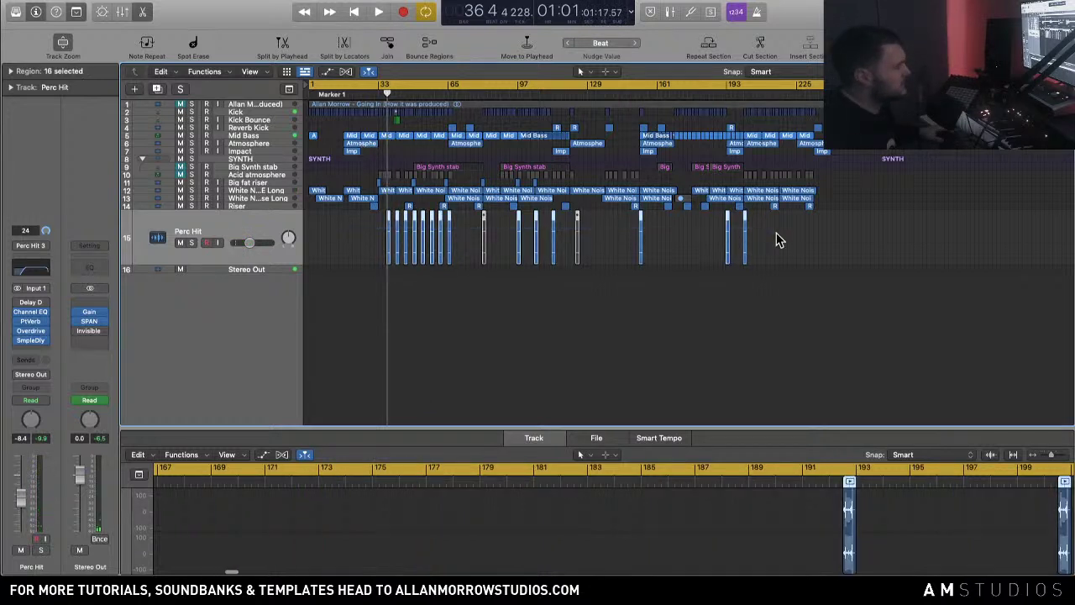
{"action": "left_click", "coordinate": [10, 71]}
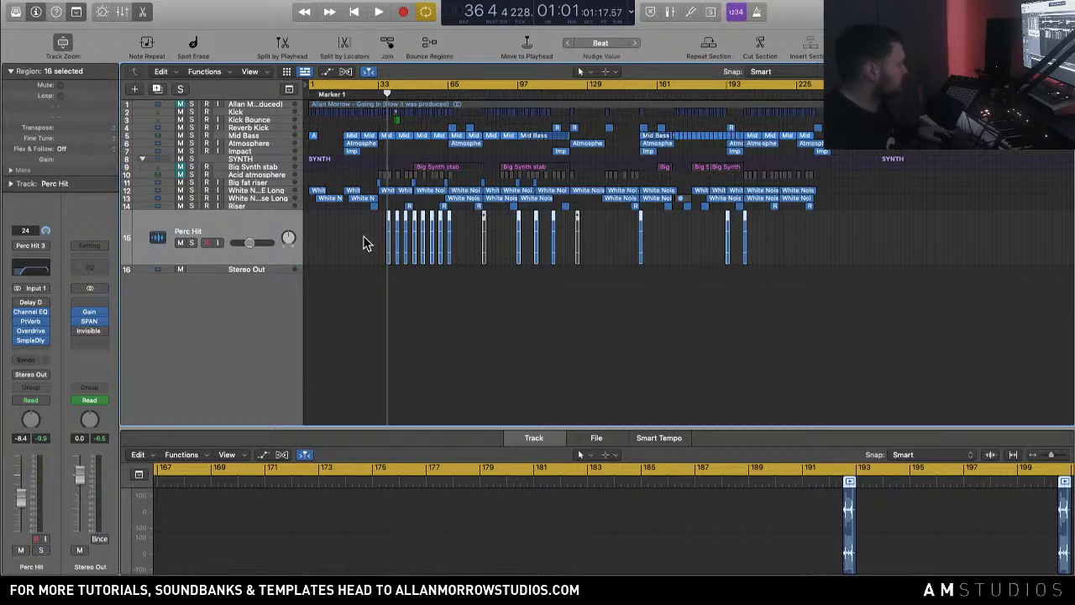
{"action": "left_click_drag", "start_coordinate": [756, 241], "coordinate": [387, 239]}
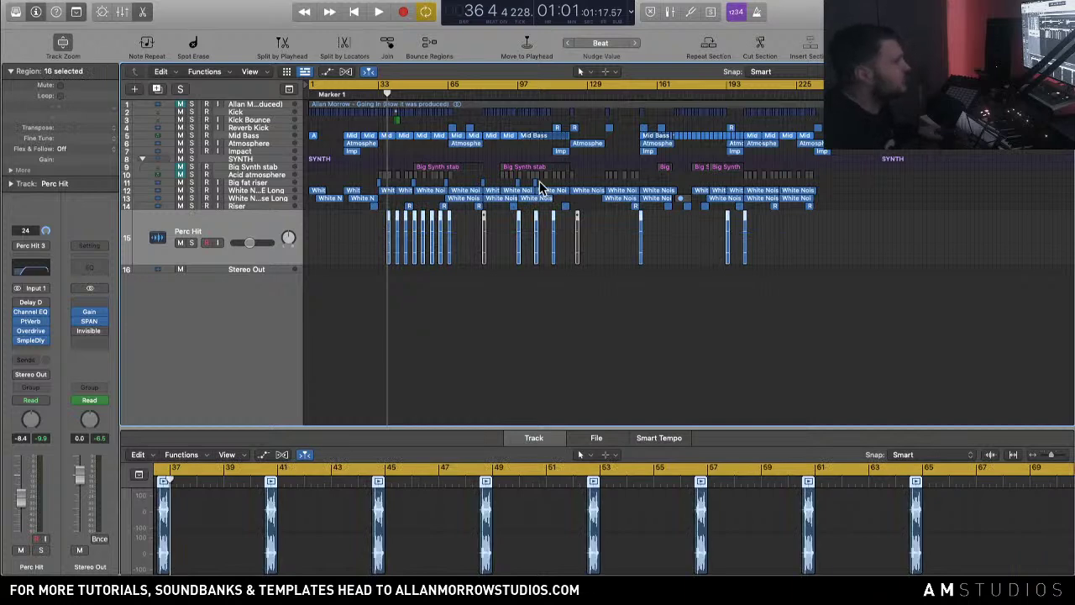
Step: Audition the Perc Hit track in solo from bar 36, and turn its solo off
{"action": "left_click", "coordinate": [192, 242]}
{"action": "left_click", "coordinate": [385, 94]}
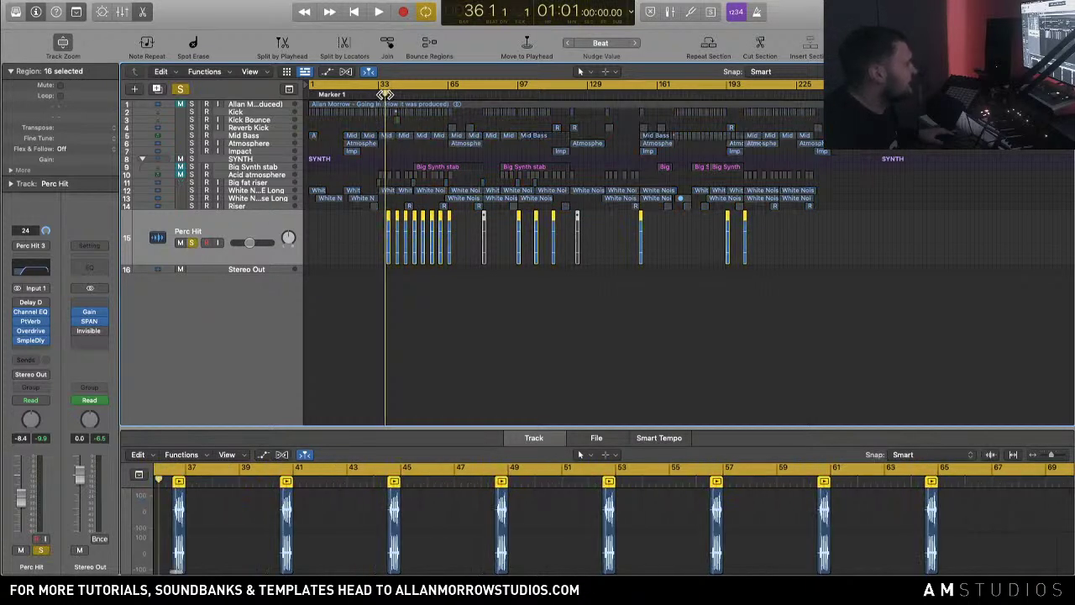
{"action": "key", "text": "space"}
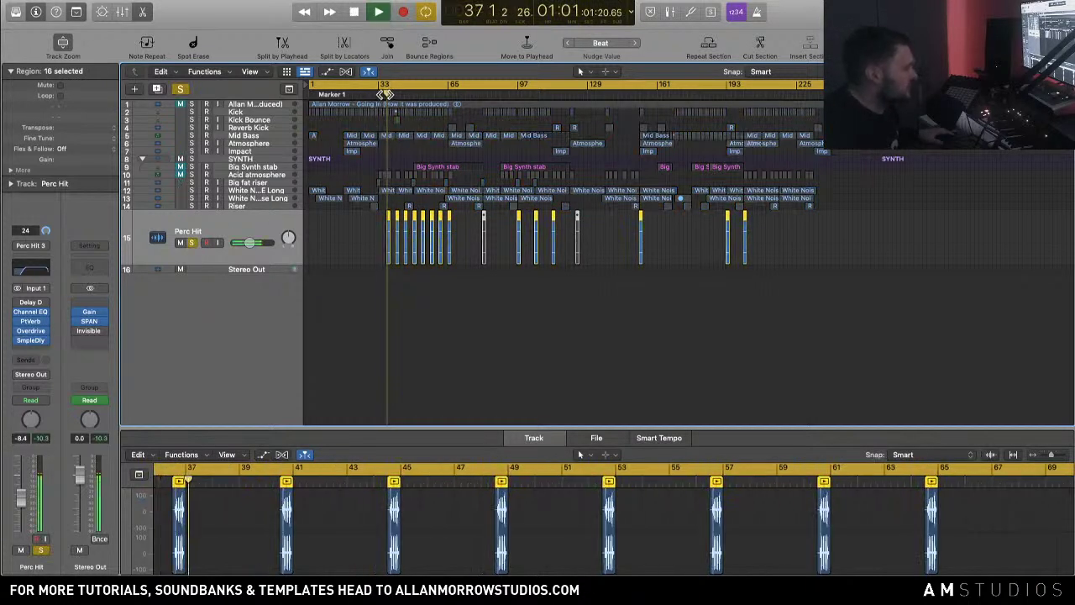
{"action": "key", "text": "space"}
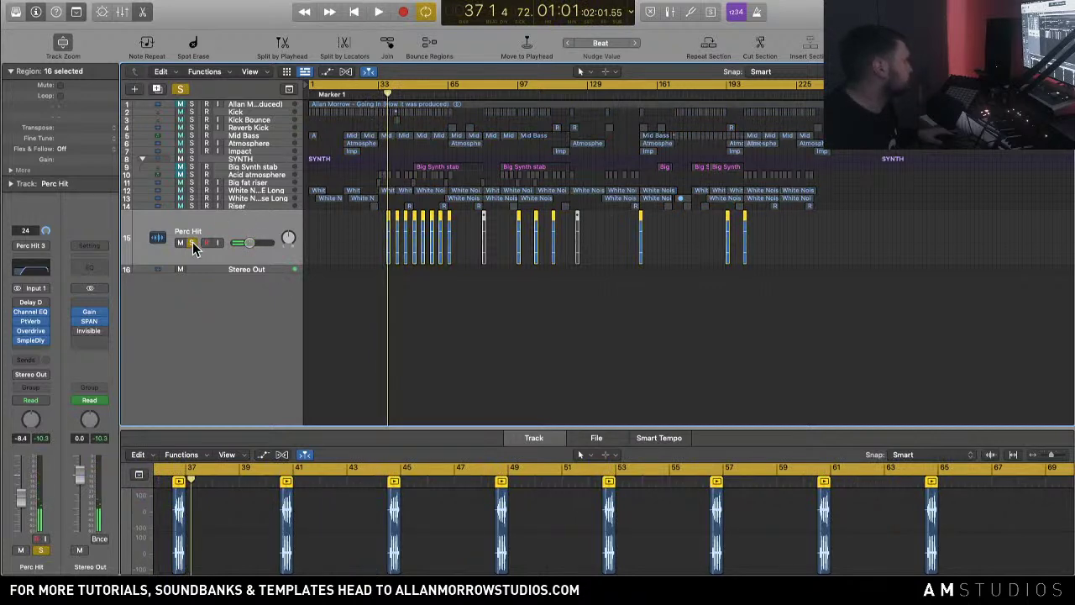
{"action": "left_click", "coordinate": [191, 242]}
Step: Solo the Big Synth stab track and play it from the beginning of its first region
{"action": "left_click", "coordinate": [190, 167]}
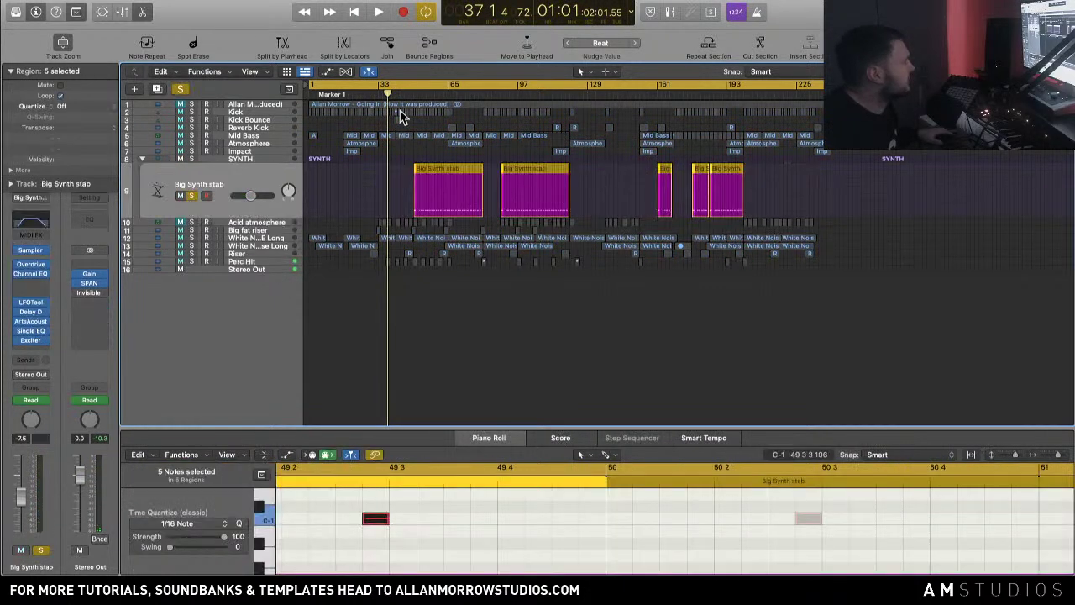
{"action": "left_click", "coordinate": [418, 94]}
{"action": "key", "text": "space"}
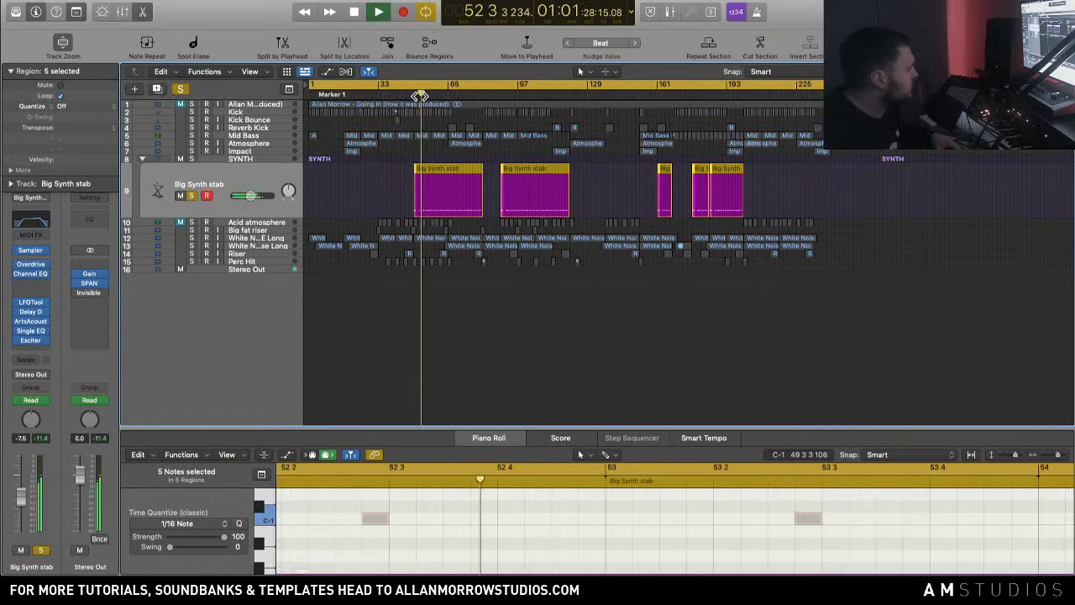
Step: Stop playback, turn off the Big Synth stab track's solo, and mute the Big Synth stab and Perc Hit tracks
{"action": "key", "text": "XF86AudioLowerVolume"}
{"action": "key", "text": "space"}
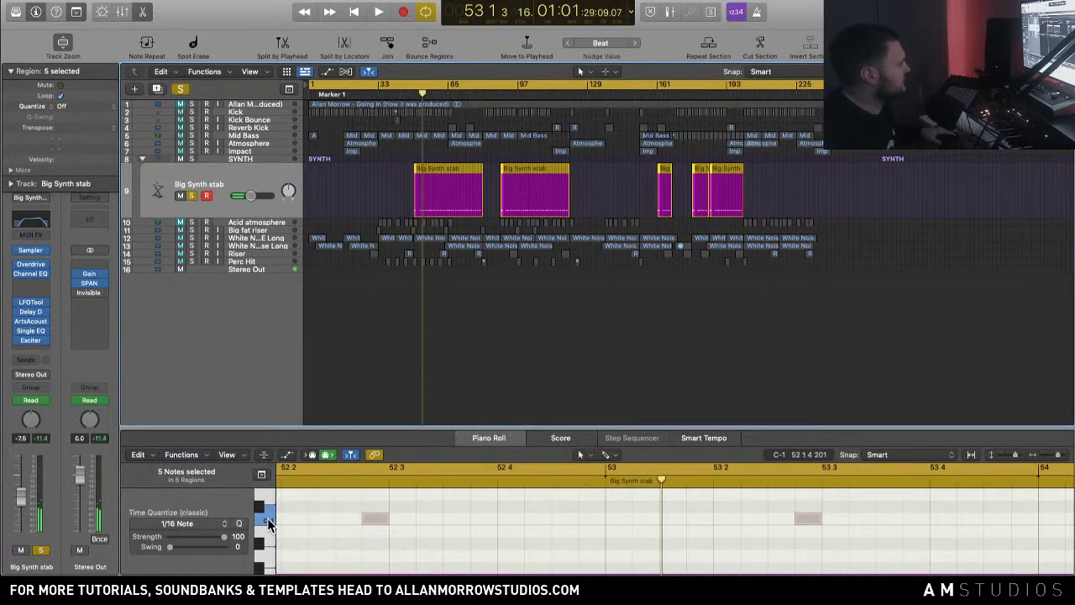
{"action": "left_click", "coordinate": [192, 194]}
{"action": "left_click", "coordinate": [180, 195]}
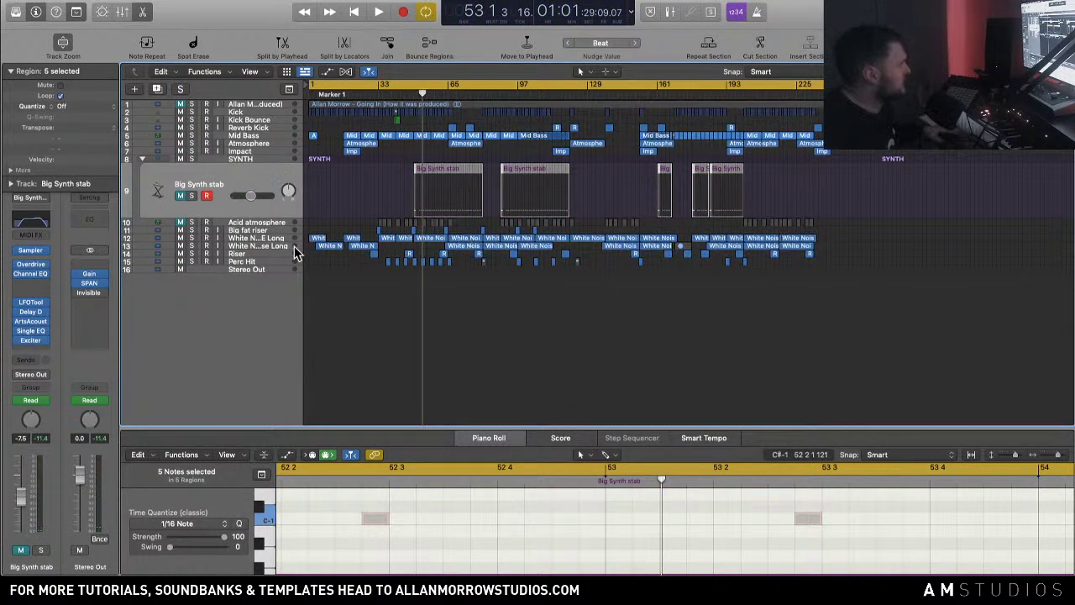
{"action": "left_click", "coordinate": [179, 261]}
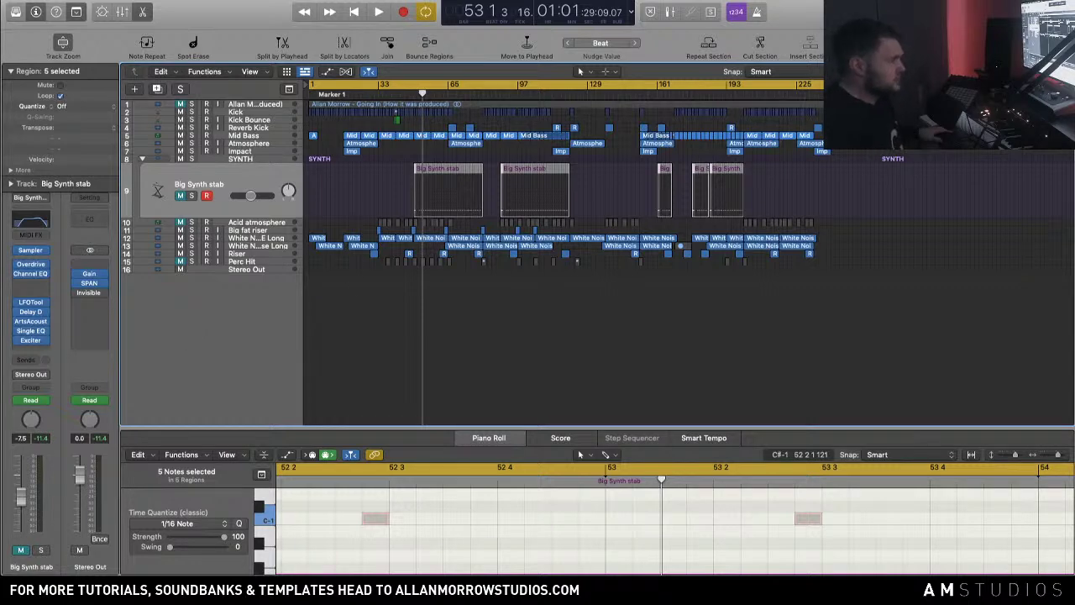
Step: Select the Mid Bass track and listen to the mix with the synth and percussion hits muted from about bar 32
{"action": "key", "text": "super+Down"}
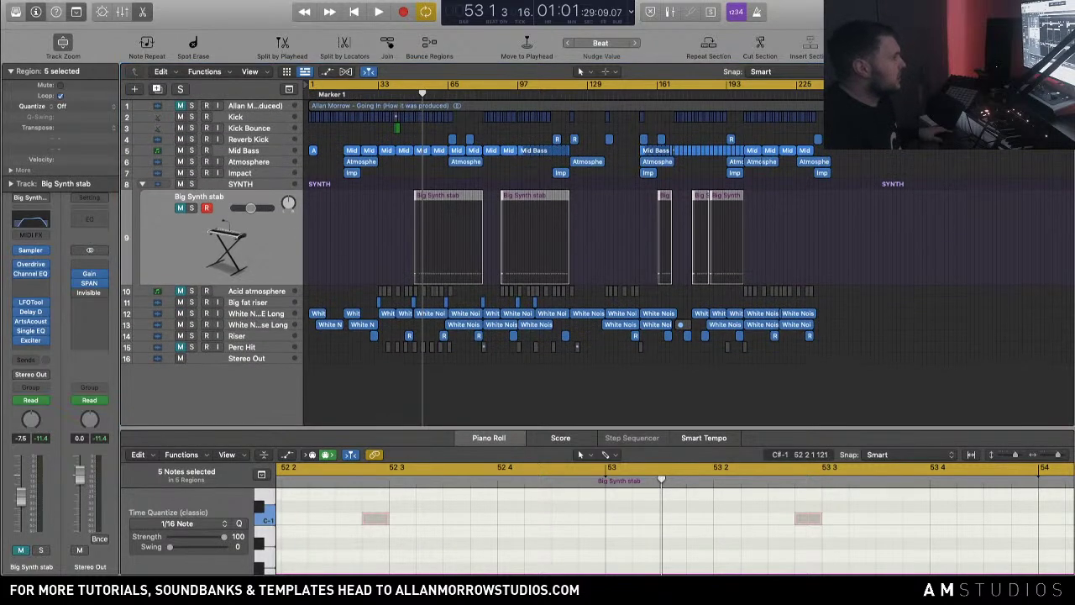
{"action": "scroll", "coordinate": [963, 155], "scroll_direction": "up", "scroll_amount": 1}
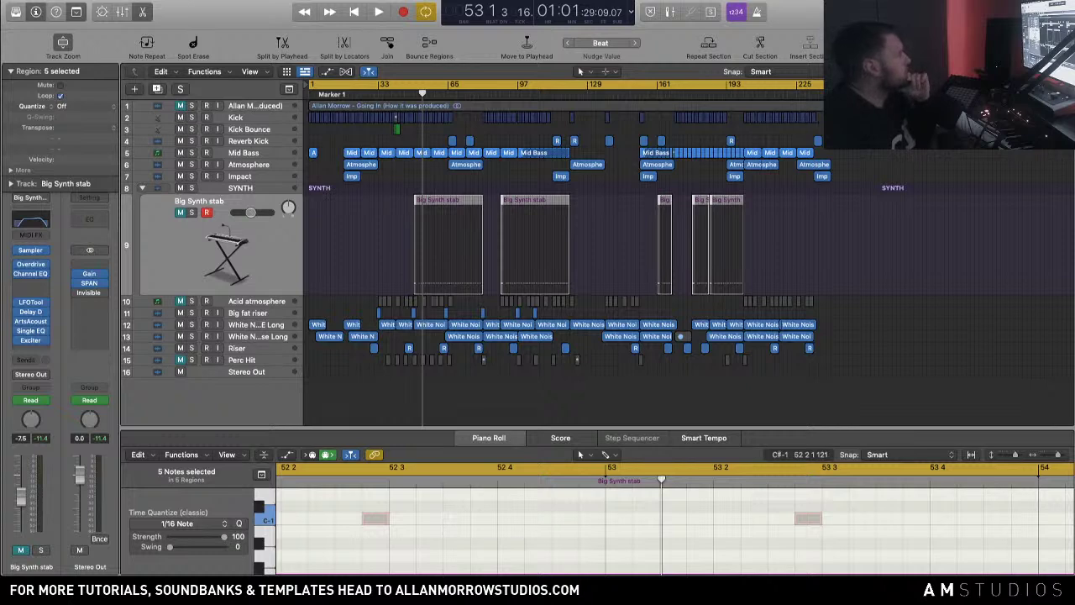
{"action": "key", "text": "super+Right"}
{"action": "key", "text": "super+Right"}
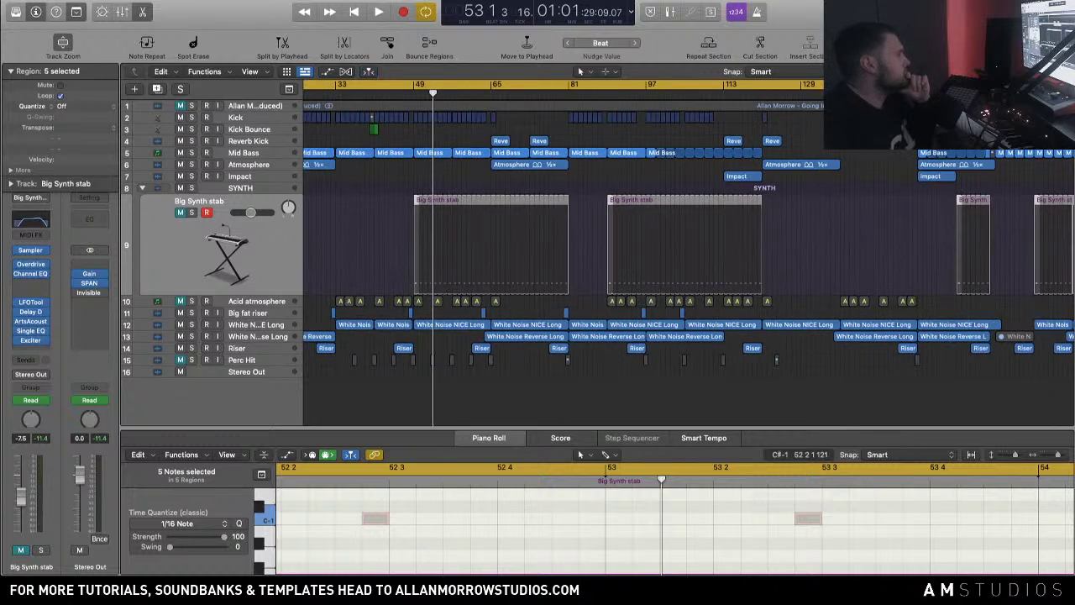
{"action": "key", "text": "super+Left"}
{"action": "key", "text": "super+Left"}
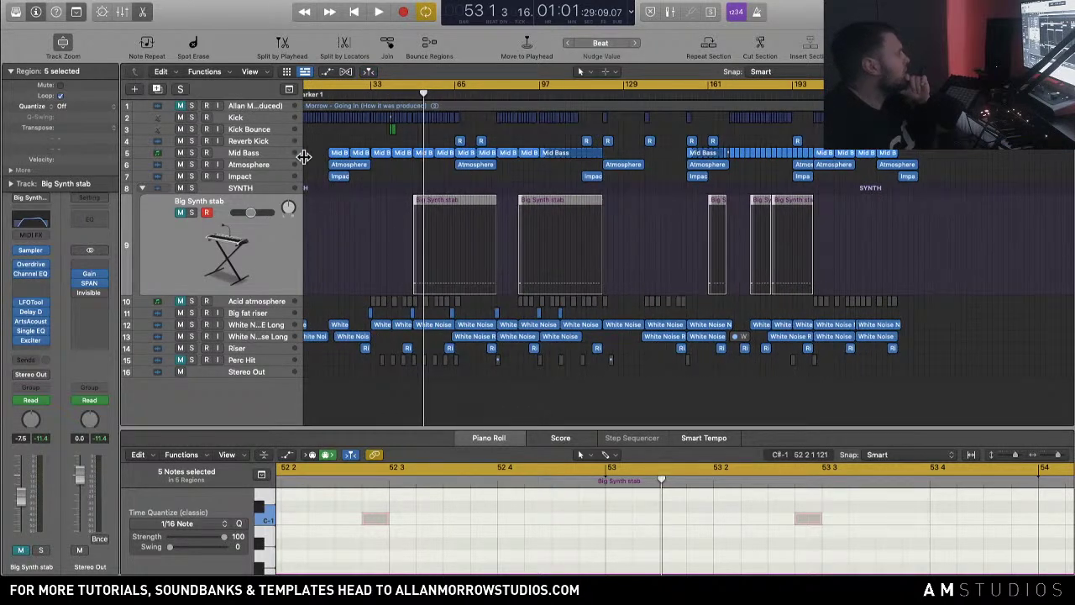
{"action": "left_click", "coordinate": [266, 155]}
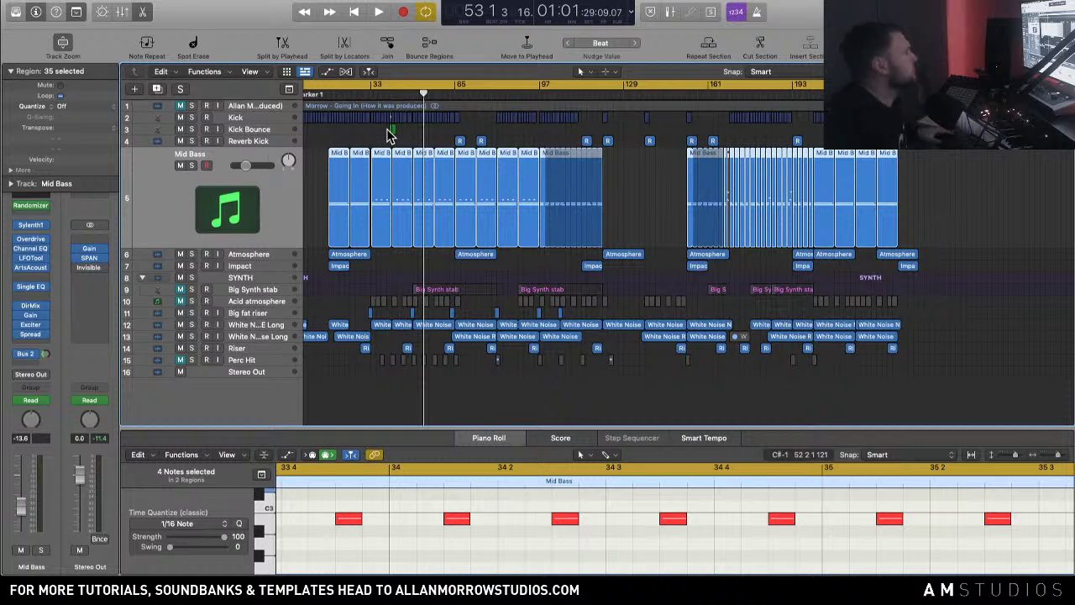
{"action": "scroll", "coordinate": [420, 164], "scroll_direction": "left", "scroll_amount": 2}
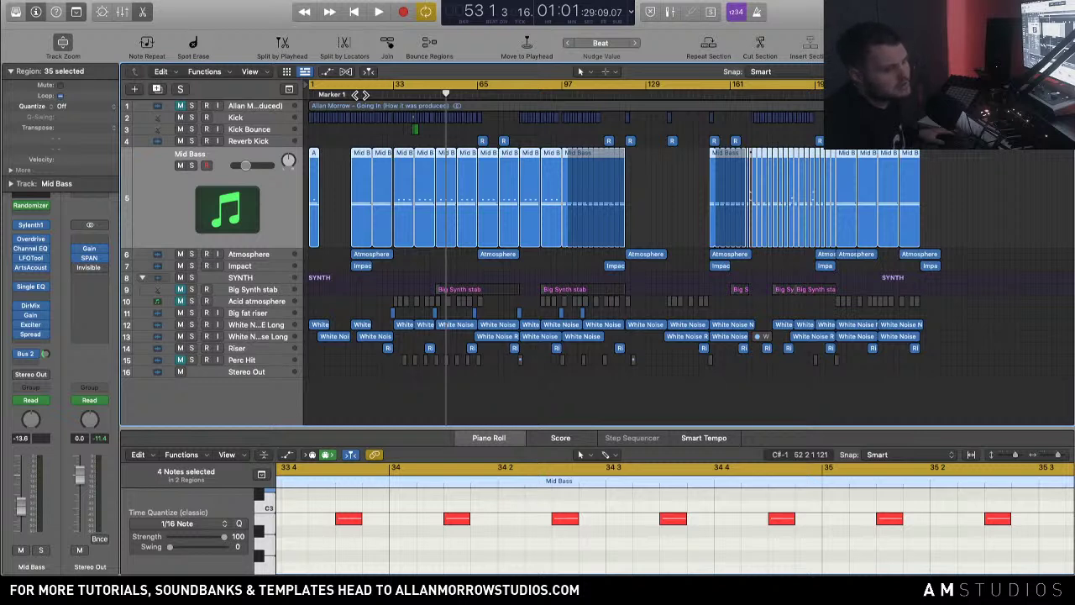
{"action": "double_click", "coordinate": [391, 94]}
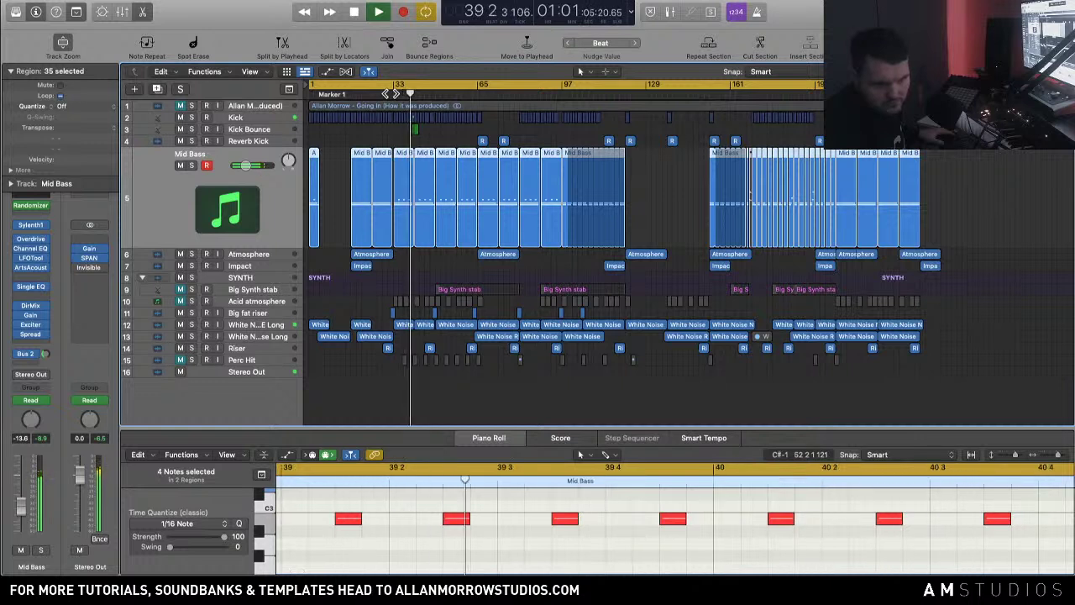
{"action": "key", "text": "space"}
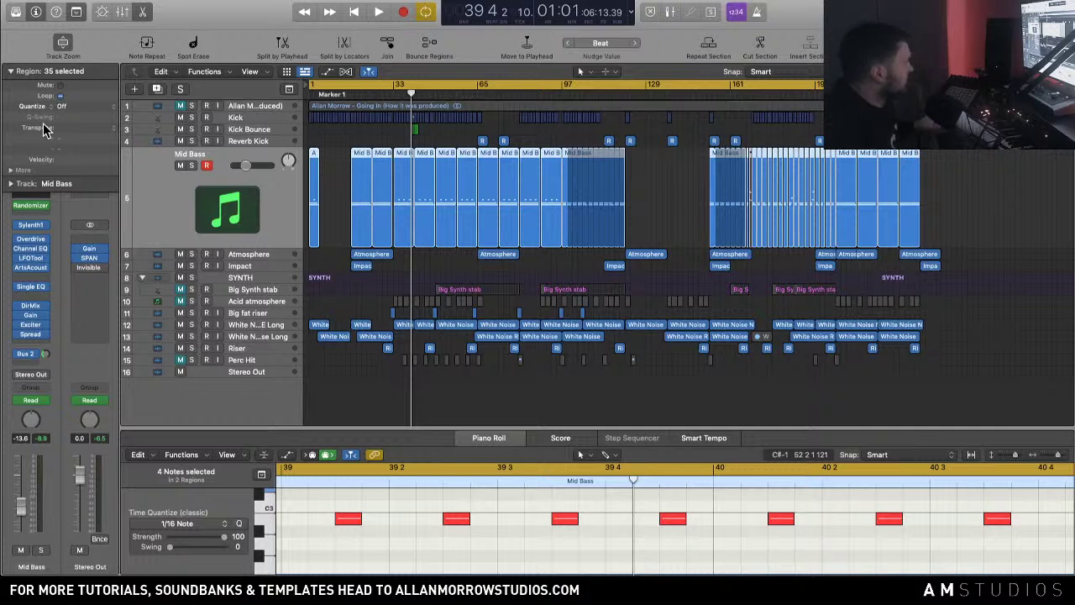
Step: Collapse the region parameters and set the cycle range from bar 33 to bar 41
{"action": "left_click", "coordinate": [12, 73]}
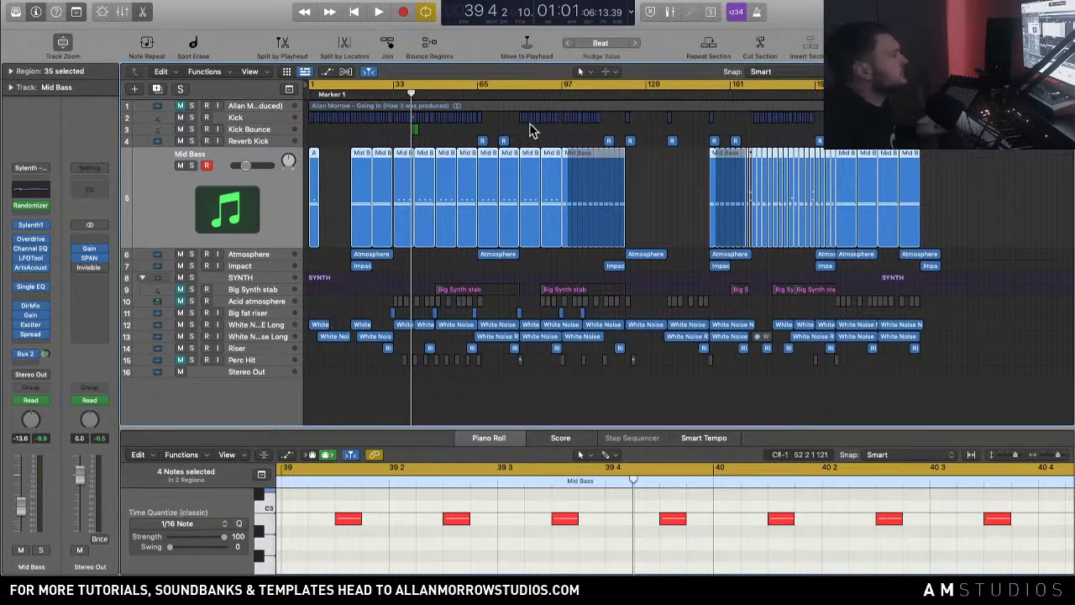
{"action": "key", "text": "super+Right"}
{"action": "key", "text": "super+Right"}
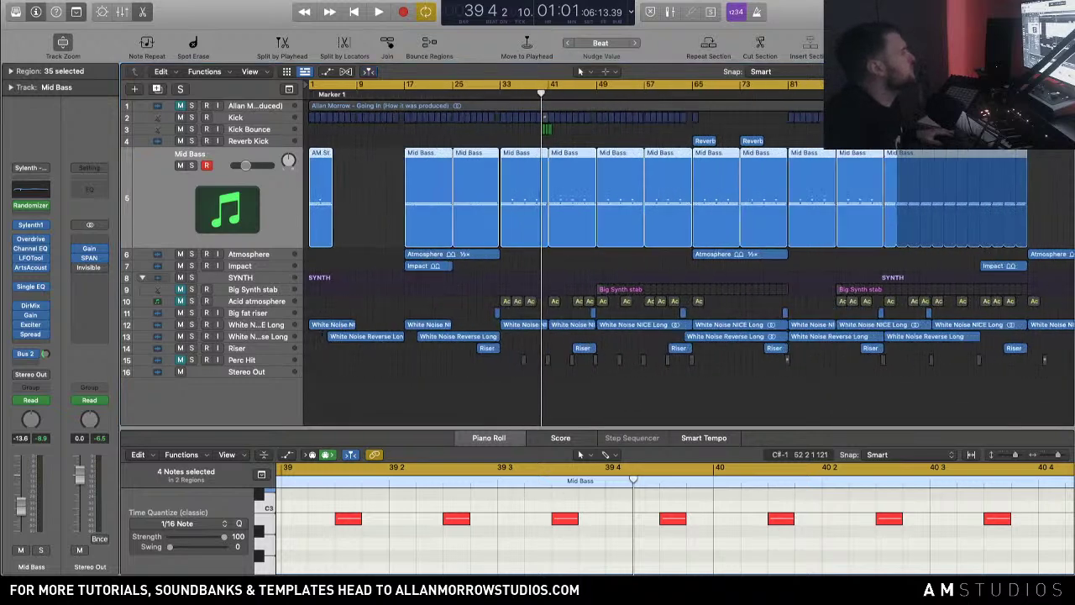
{"action": "key", "text": "super+Right"}
{"action": "left_click_drag", "start_coordinate": [608, 90], "coordinate": [670, 92]}
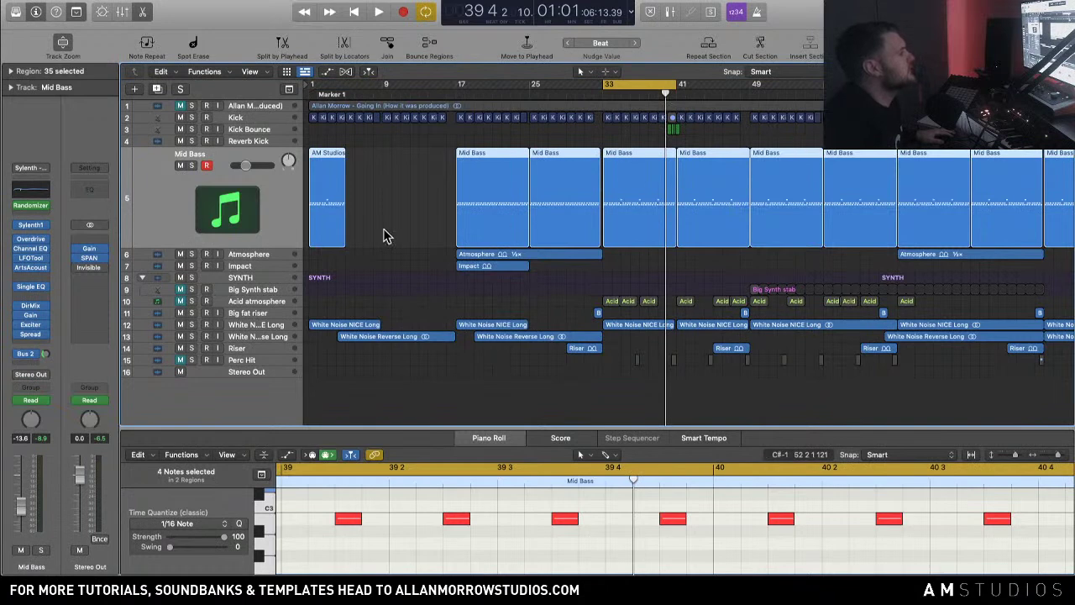
Step: Show the file browser, search it for perc loops, and briefly play the cycled section from bar 33
{"action": "key", "text": "f"}
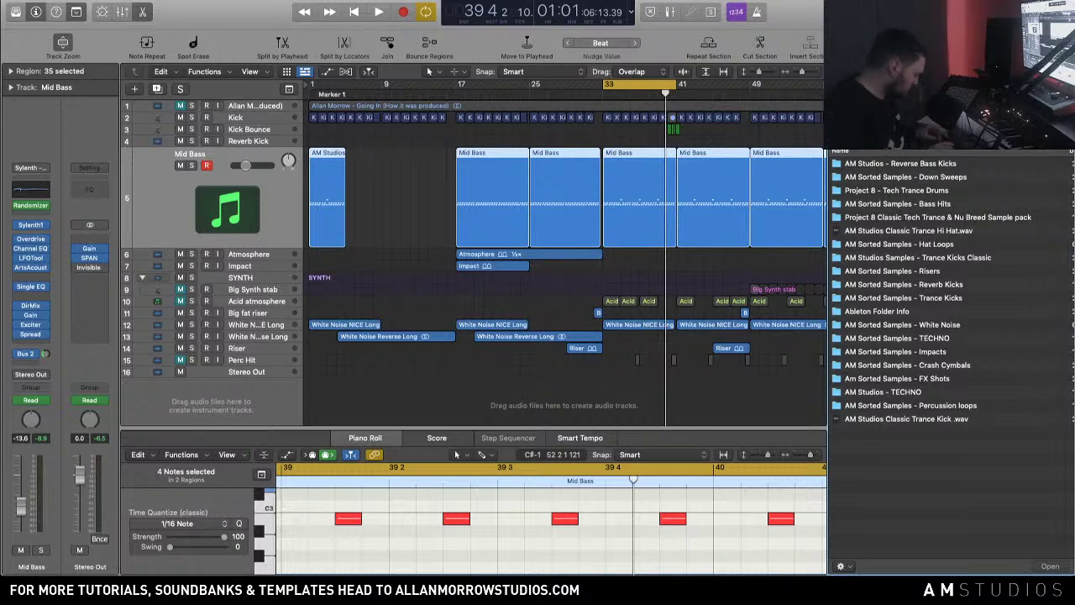
{"action": "key", "text": "Return"}
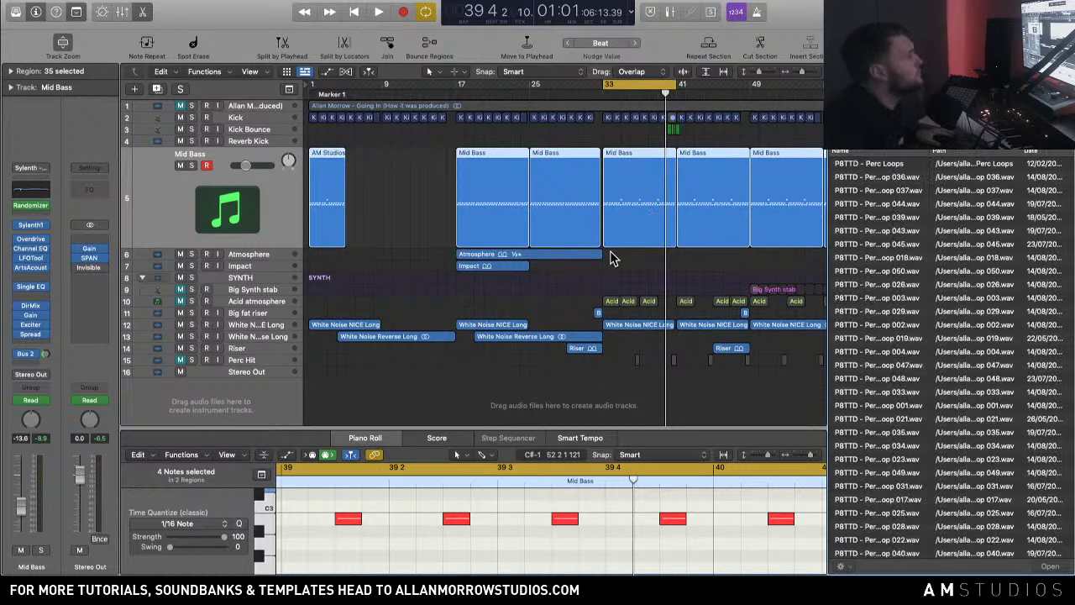
{"action": "left_click", "coordinate": [617, 258]}
{"action": "scroll", "coordinate": [881, 252], "scroll_direction": "down", "scroll_amount": 5}
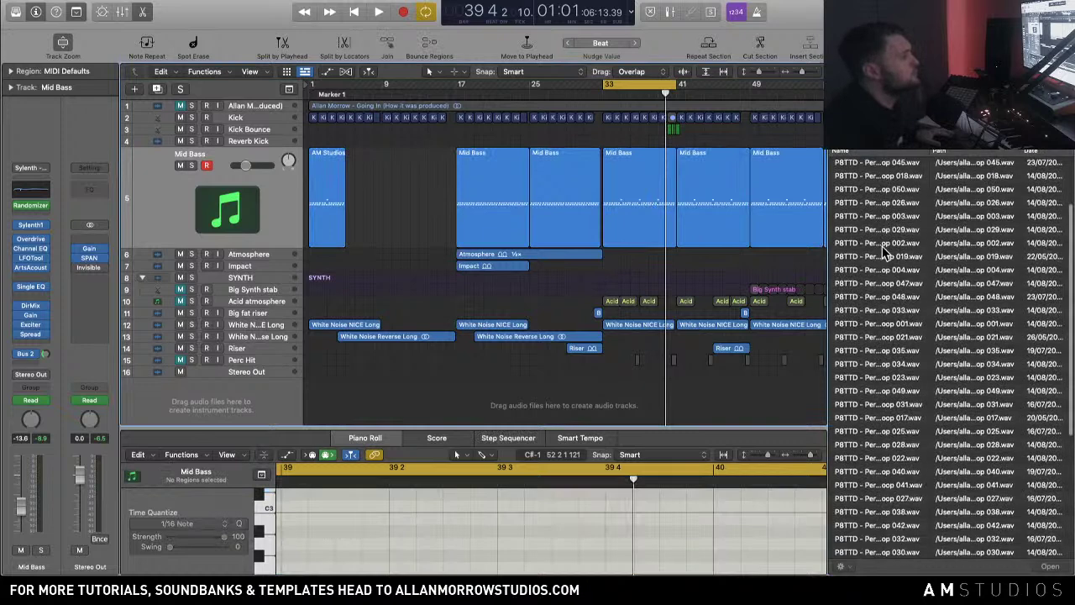
{"action": "scroll", "coordinate": [881, 248], "scroll_direction": "up", "scroll_amount": 5}
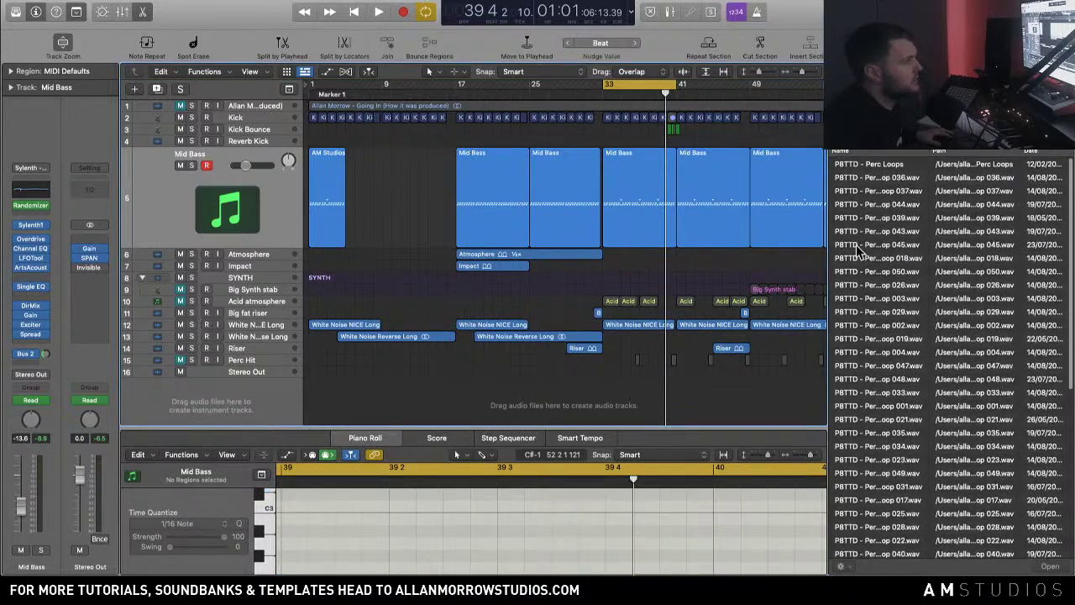
{"action": "key", "text": "space"}
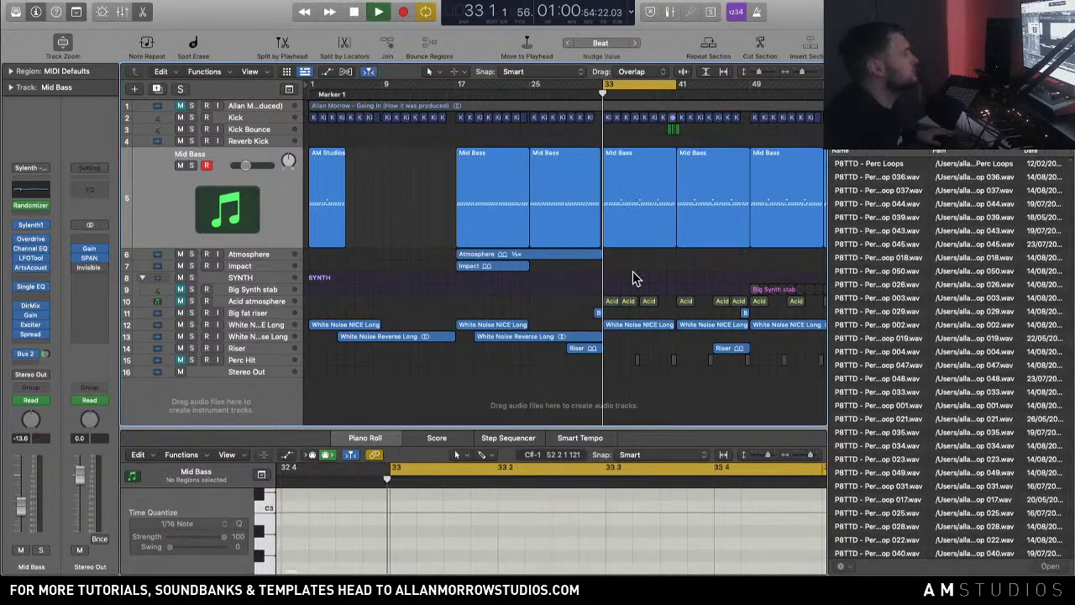
{"action": "key", "text": "space"}
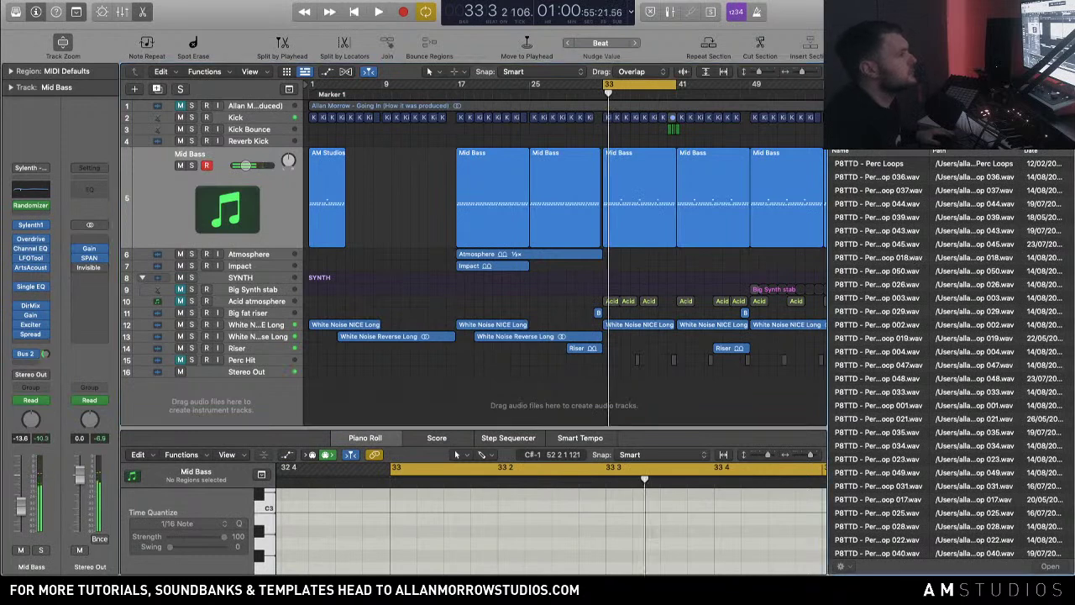
Step: Search the browser for hat loops and preview the Progressive loop 00005 alone and over the cycled section
{"action": "key", "text": "Return"}
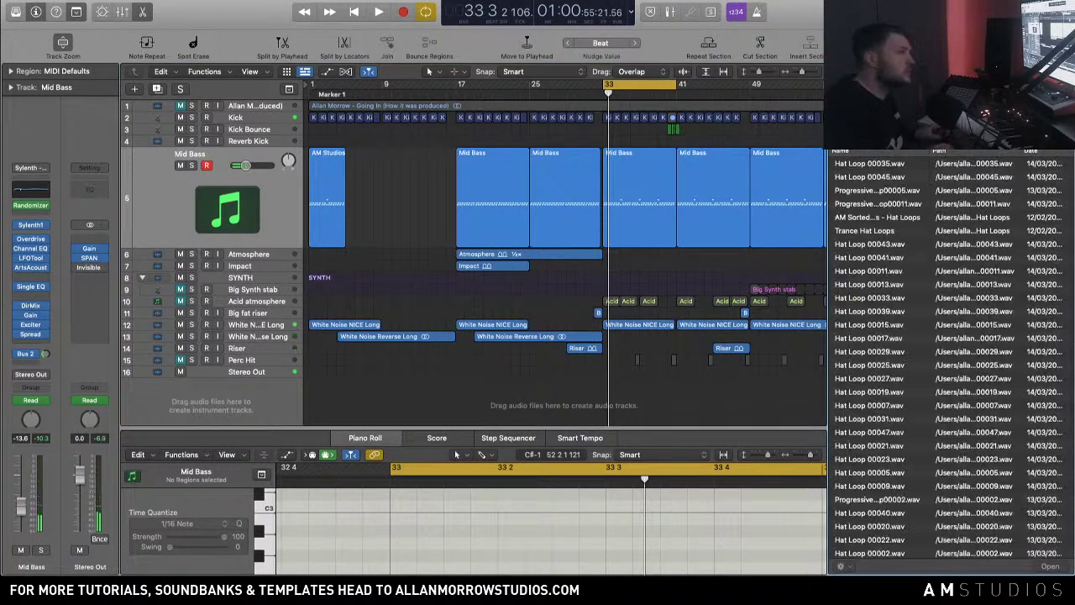
{"action": "left_click", "coordinate": [895, 192]}
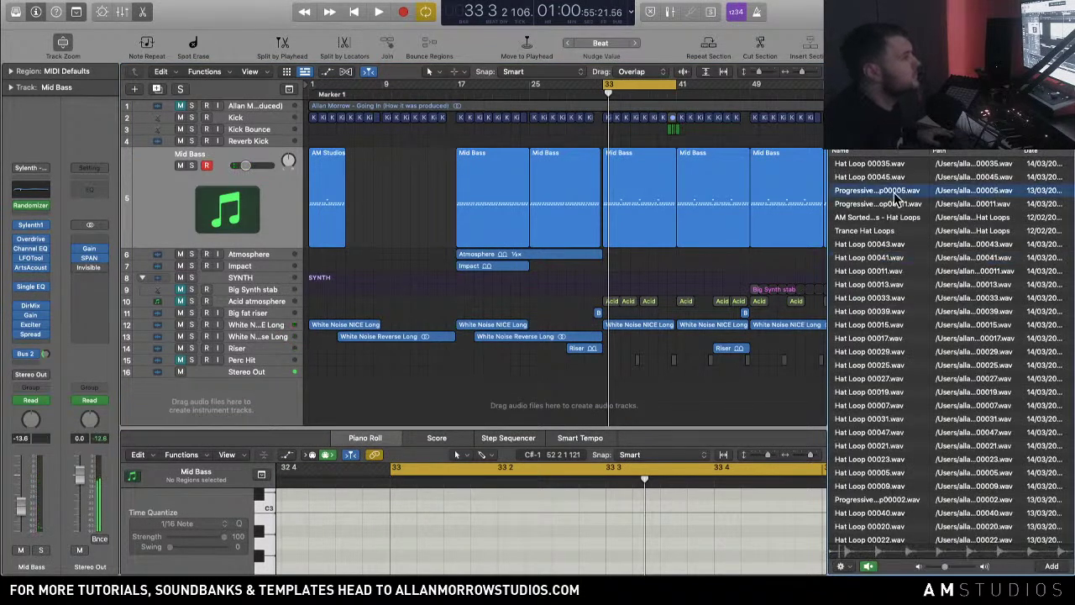
{"action": "left_click", "coordinate": [654, 241]}
{"action": "key", "text": "space"}
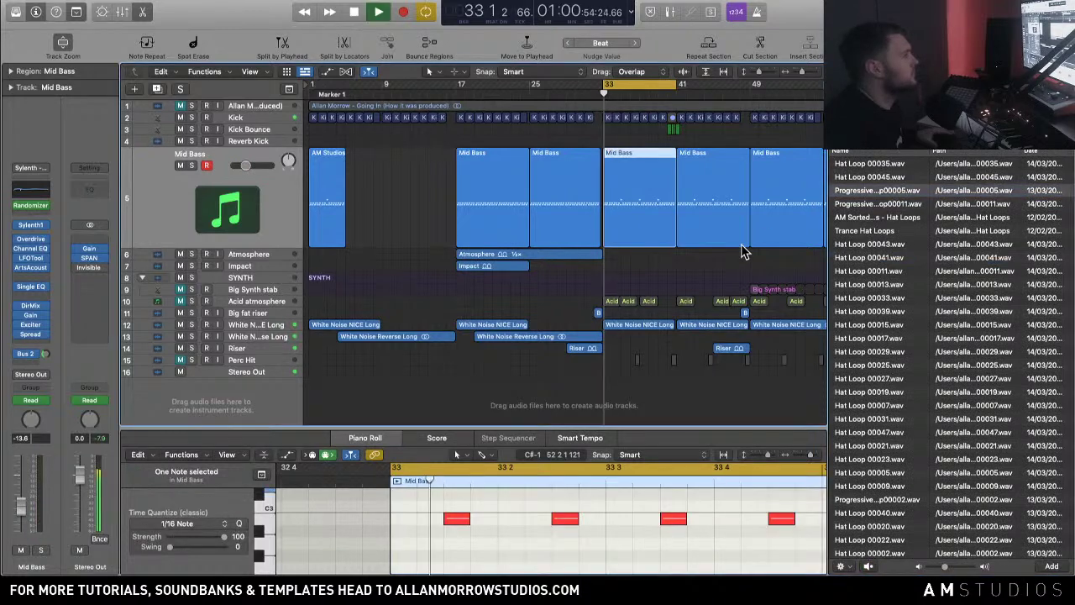
{"action": "left_click", "coordinate": [877, 193]}
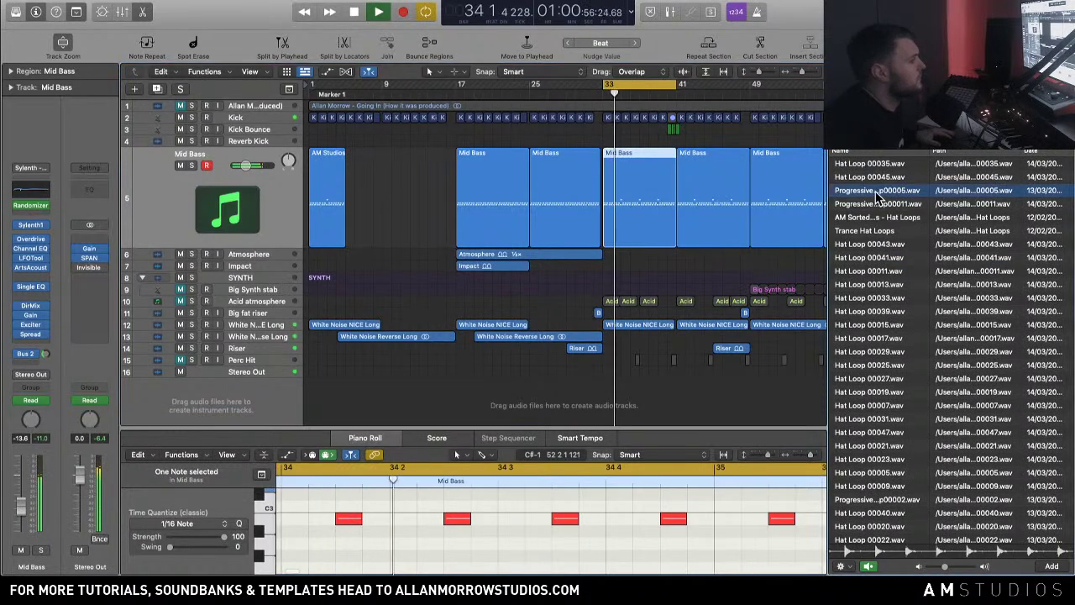
Step: Preview Hat Loop 00013 and Hat Loop 00017 over the playing section
{"action": "left_click", "coordinate": [906, 284]}
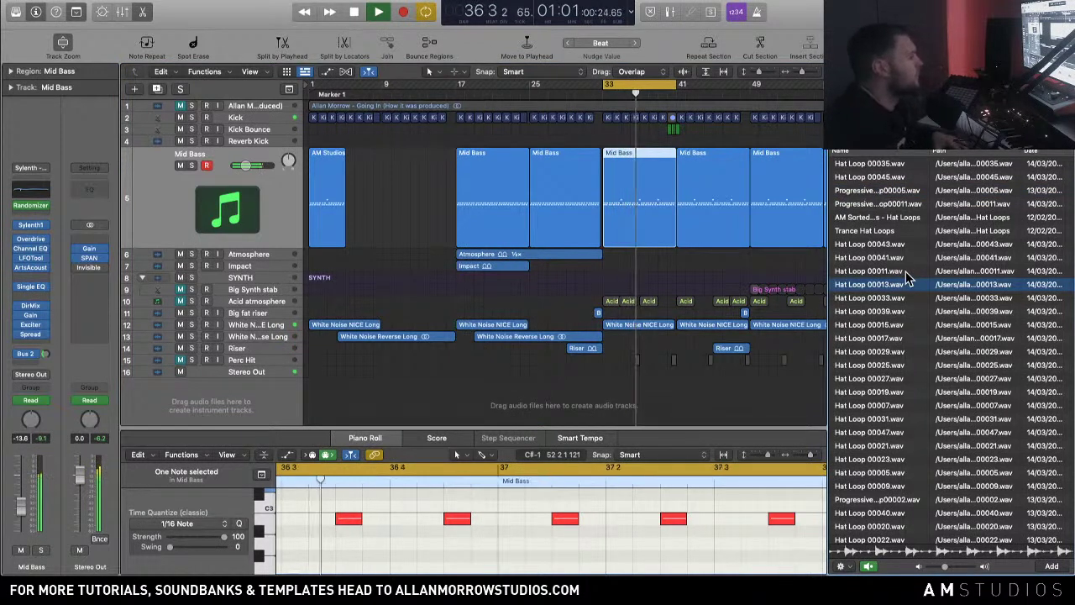
{"action": "scroll", "coordinate": [906, 282], "scroll_direction": "down", "scroll_amount": 1}
{"action": "scroll", "coordinate": [906, 284], "scroll_direction": "down", "scroll_amount": 1}
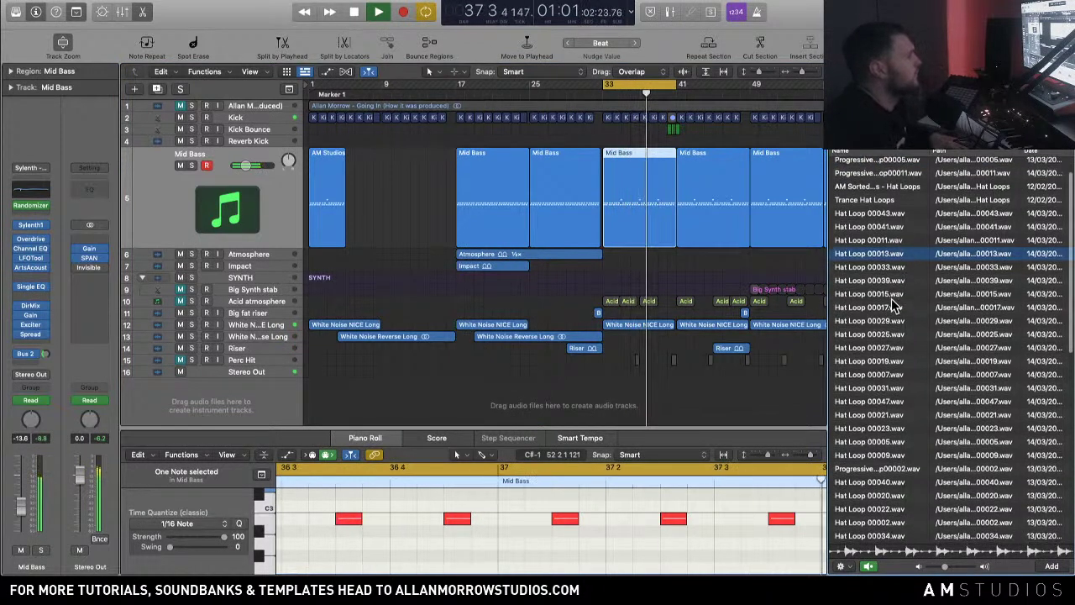
{"action": "left_click", "coordinate": [898, 307]}
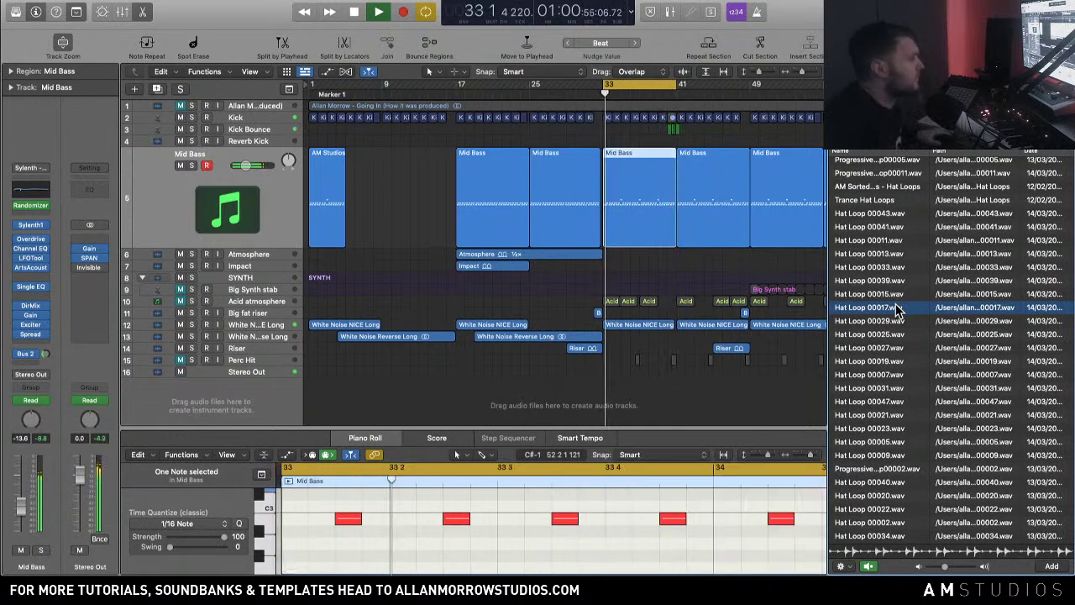
Step: Stop playback and add a new audio track directly below the Mid Bass track
{"action": "left_click", "coordinate": [403, 204]}
{"action": "key", "text": "space"}
{"action": "left_click", "coordinate": [291, 206]}
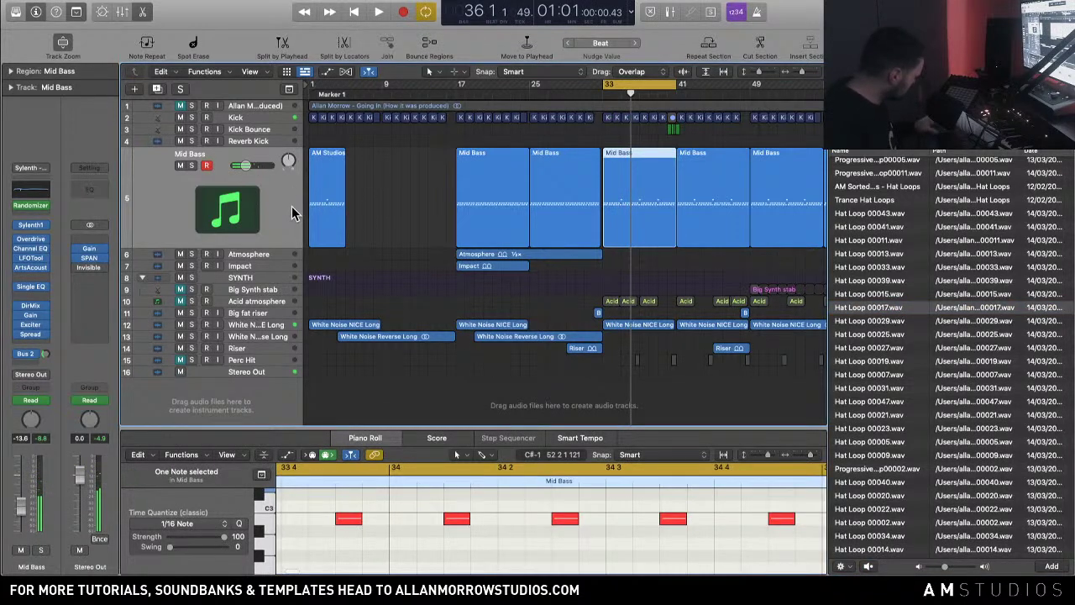
{"action": "key", "text": "alt+super+a"}
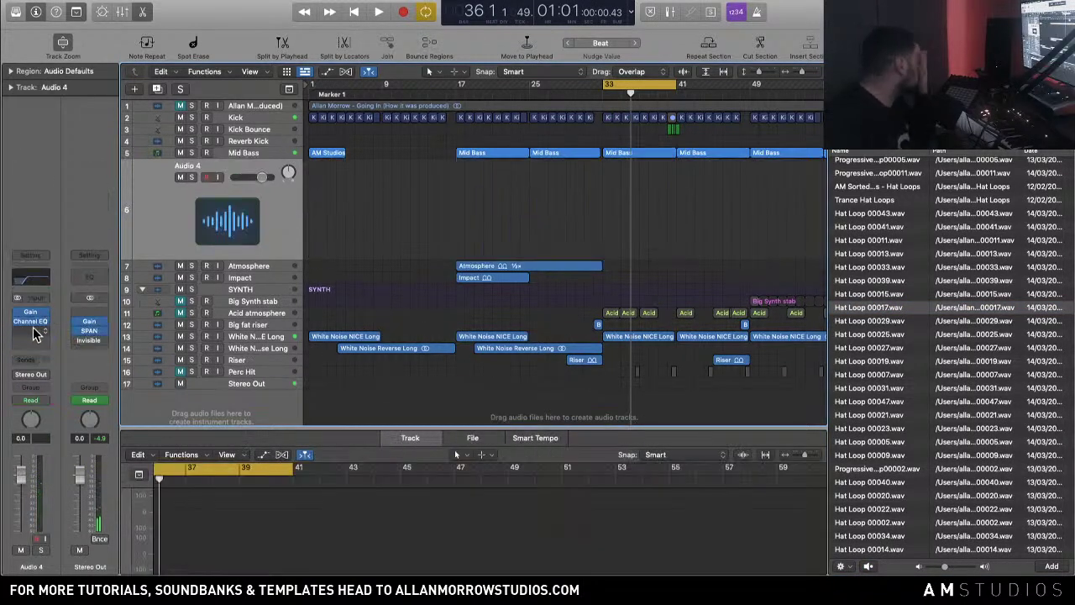
Step: Preview further hat loops down the search results without the mix, including Hat Loop 00026 and Hat Loop 00004
{"action": "left_click", "coordinate": [880, 364]}
{"action": "left_click", "coordinate": [880, 374]}
{"action": "scroll", "coordinate": [882, 387], "scroll_direction": "down", "scroll_amount": 3}
{"action": "left_click", "coordinate": [884, 393]}
{"action": "scroll", "coordinate": [886, 383], "scroll_direction": "down", "scroll_amount": 5}
{"action": "left_click", "coordinate": [881, 278]}
{"action": "scroll", "coordinate": [880, 289], "scroll_direction": "down", "scroll_amount": 2}
{"action": "left_click", "coordinate": [876, 427]}
{"action": "scroll", "coordinate": [876, 426], "scroll_direction": "down", "scroll_amount": 3}
{"action": "left_click", "coordinate": [876, 424]}
{"action": "scroll", "coordinate": [876, 425], "scroll_direction": "down", "scroll_amount": 3}
{"action": "left_click", "coordinate": [874, 417]}
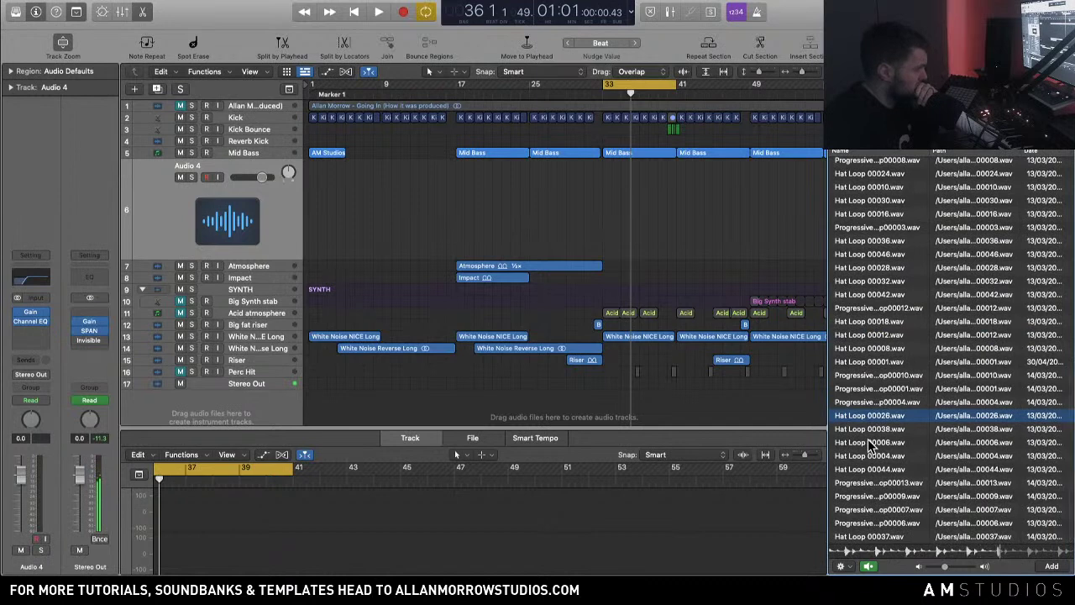
{"action": "left_click", "coordinate": [874, 456]}
{"action": "scroll", "coordinate": [918, 423], "scroll_direction": "down", "scroll_amount": 2}
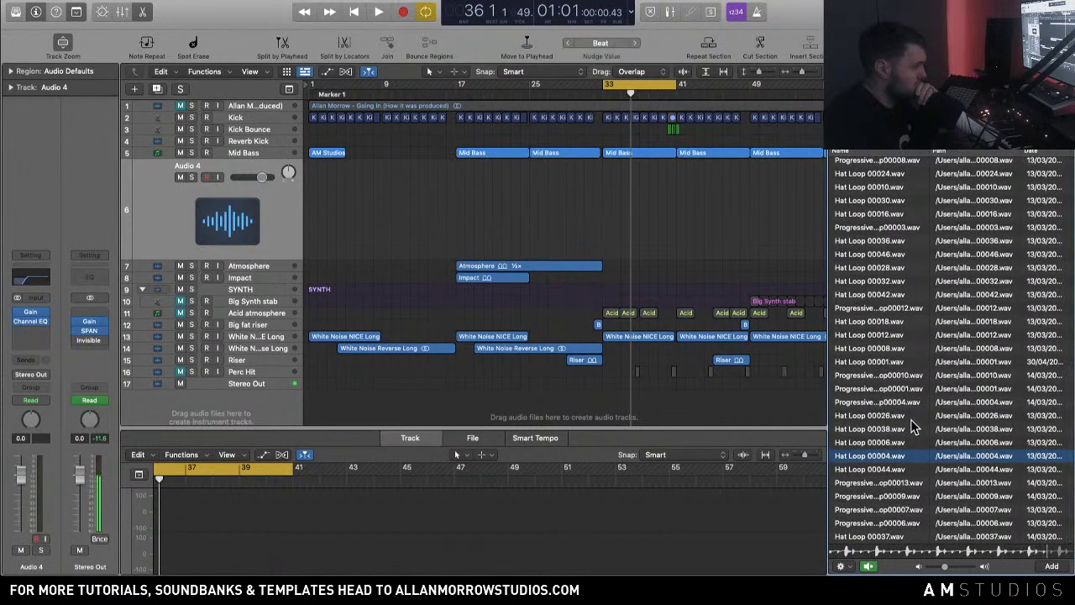
Step: Compare Hat Loops 00046, 00032 and 00042, and return to preview Hat Loop 00013 near the start of the list
{"action": "left_click", "coordinate": [898, 309]}
{"action": "left_click", "coordinate": [893, 255]}
{"action": "left_click", "coordinate": [890, 282]}
{"action": "left_click", "coordinate": [890, 294]}
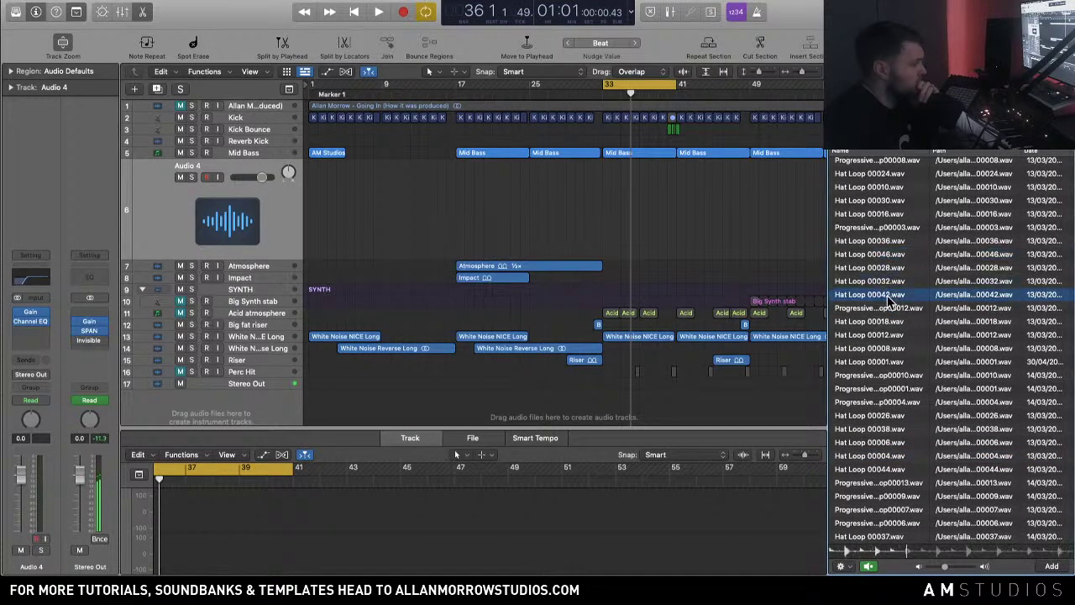
{"action": "scroll", "coordinate": [891, 298], "scroll_direction": "up", "scroll_amount": 10}
{"action": "scroll", "coordinate": [889, 298], "scroll_direction": "down", "scroll_amount": 1}
{"action": "left_click", "coordinate": [886, 285]}
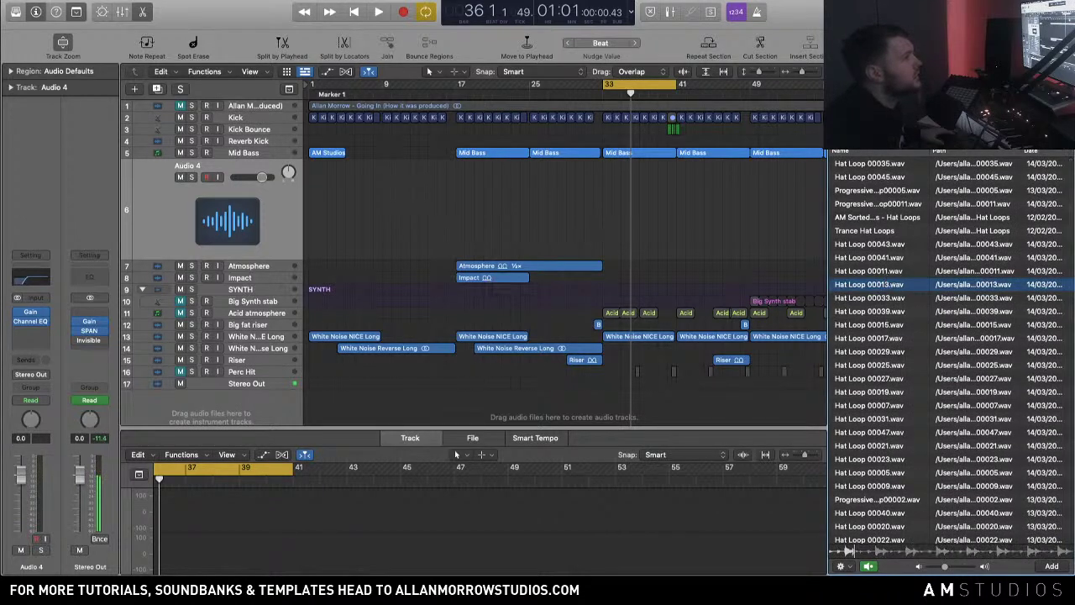
Step: Look for hat loops across the SAMPLES folder and preview several DPFTE 140 BPM loops from the results
{"action": "left_click", "coordinate": [1060, 131]}
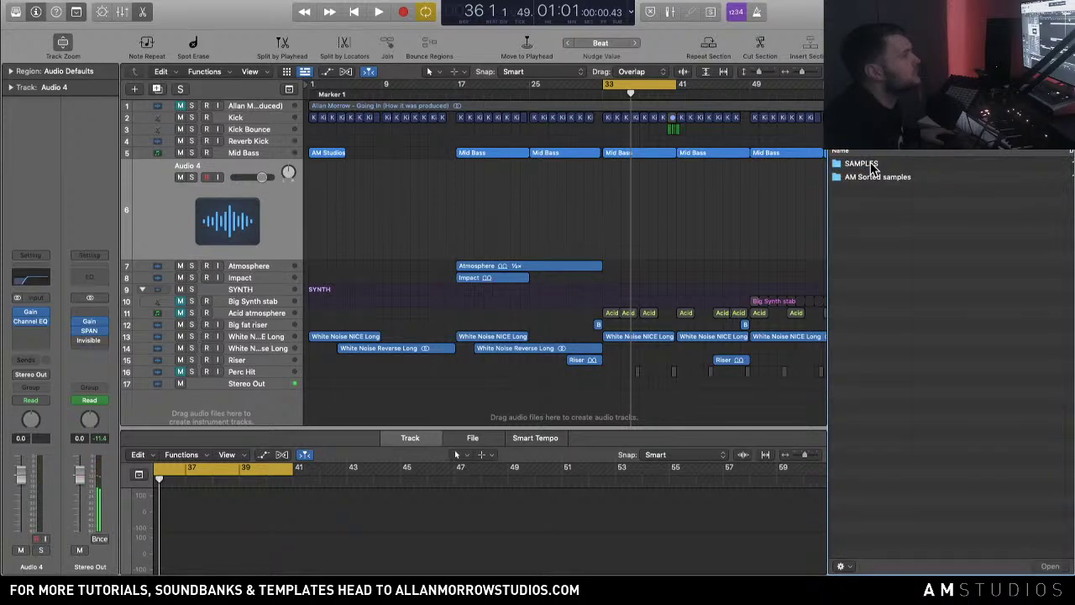
{"action": "double_click", "coordinate": [865, 163]}
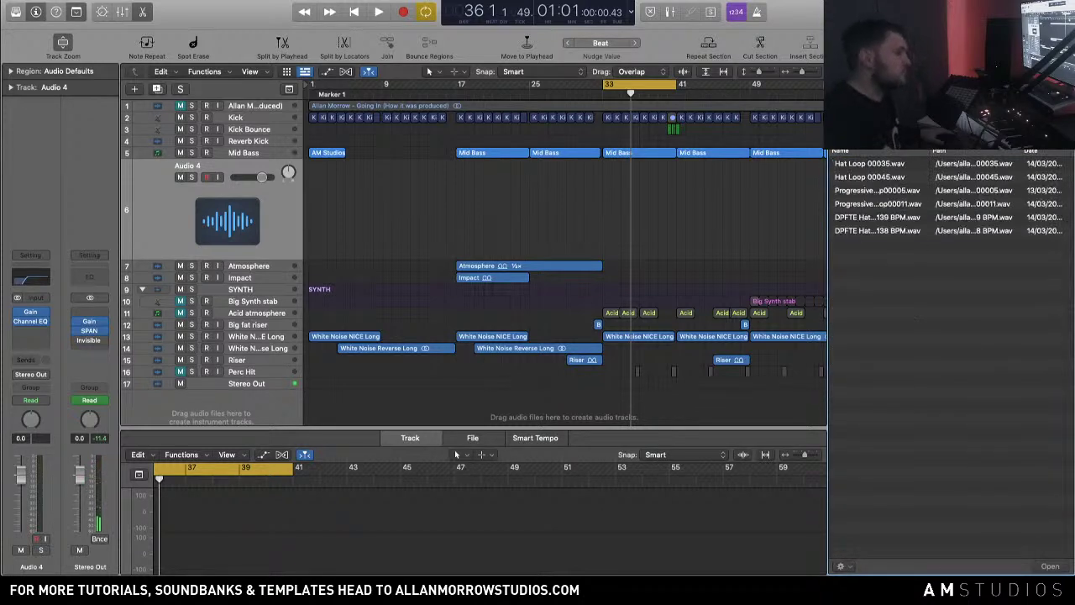
{"action": "left_click", "coordinate": [863, 338]}
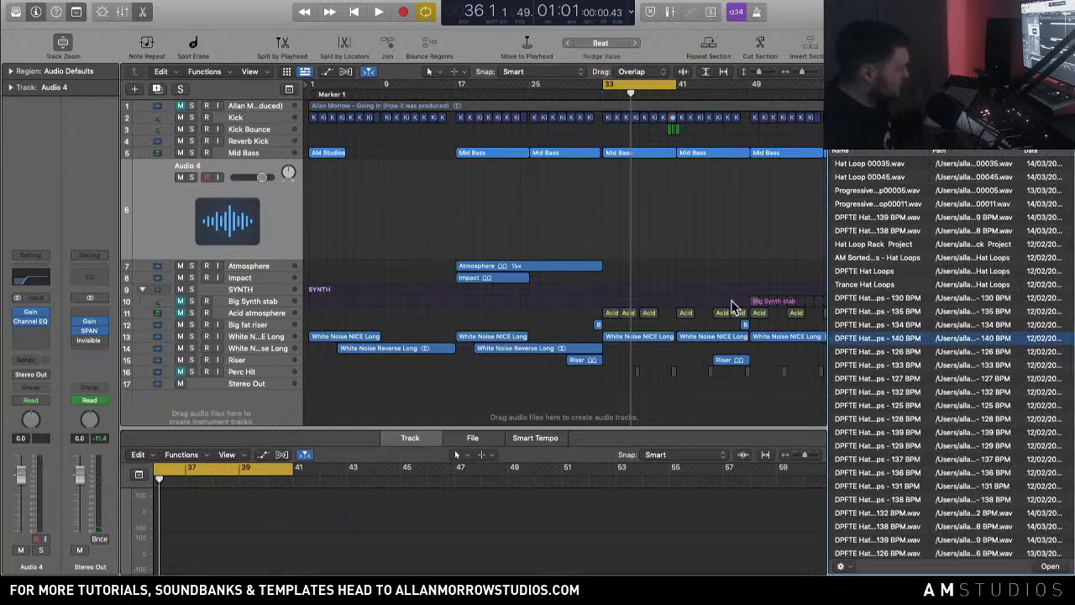
{"action": "left_click", "coordinate": [711, 233]}
{"action": "double_click", "coordinate": [882, 285]}
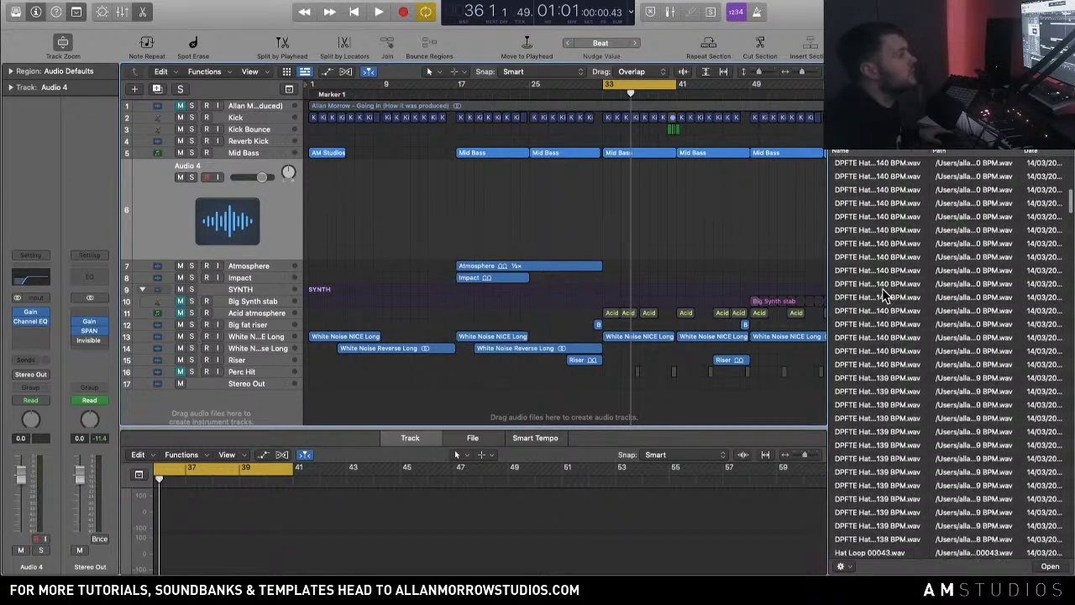
{"action": "left_click", "coordinate": [887, 326]}
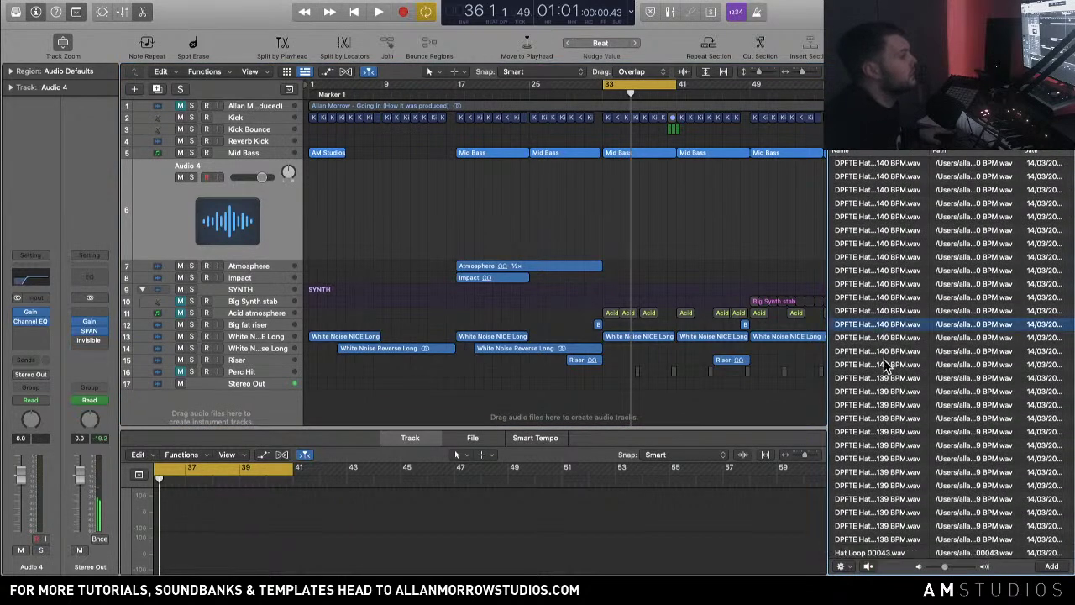
{"action": "left_click", "coordinate": [884, 365]}
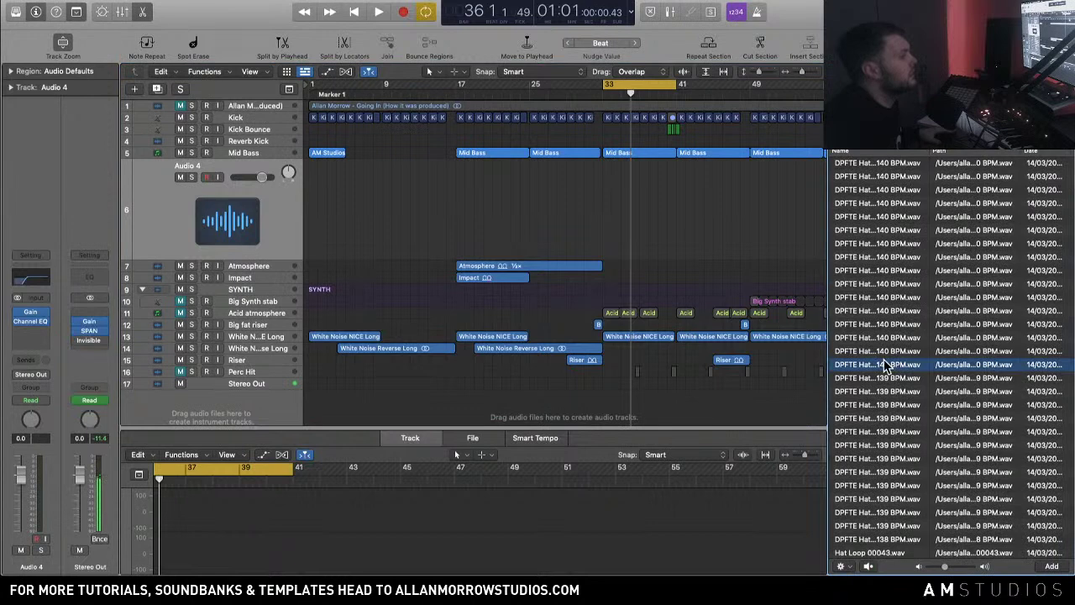
Step: Play the looped section from bar 33, preview DPFTE 139 BPM and 138 BPM hat loops over it, and stop playback
{"action": "left_click", "coordinate": [666, 197]}
{"action": "key", "text": "space"}
{"action": "left_click", "coordinate": [876, 415]}
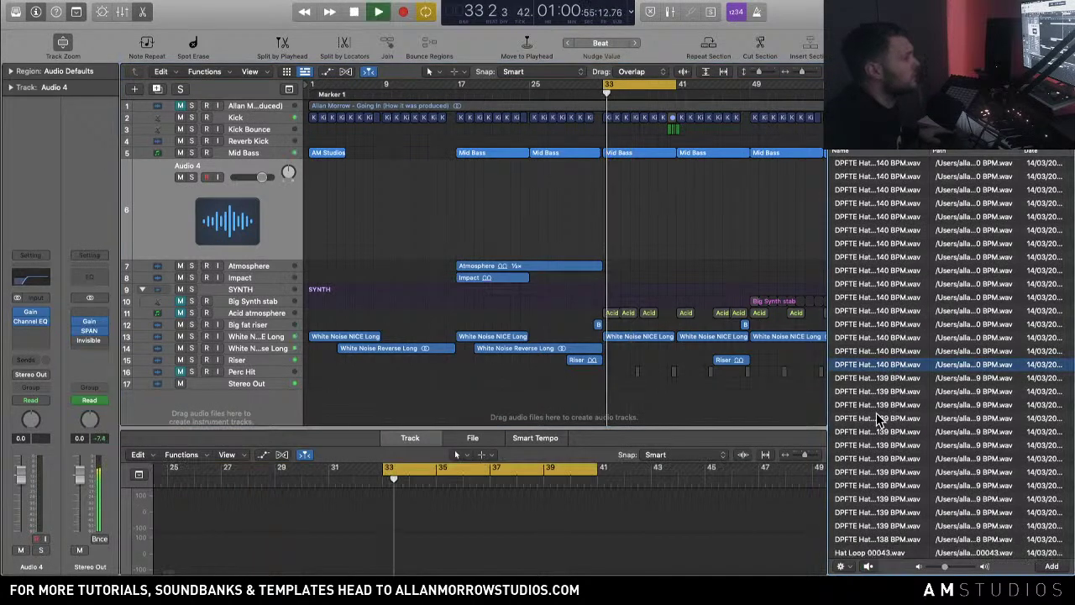
{"action": "left_click", "coordinate": [912, 378]}
{"action": "scroll", "coordinate": [907, 378], "scroll_direction": "down", "scroll_amount": 5}
{"action": "left_click", "coordinate": [901, 374]}
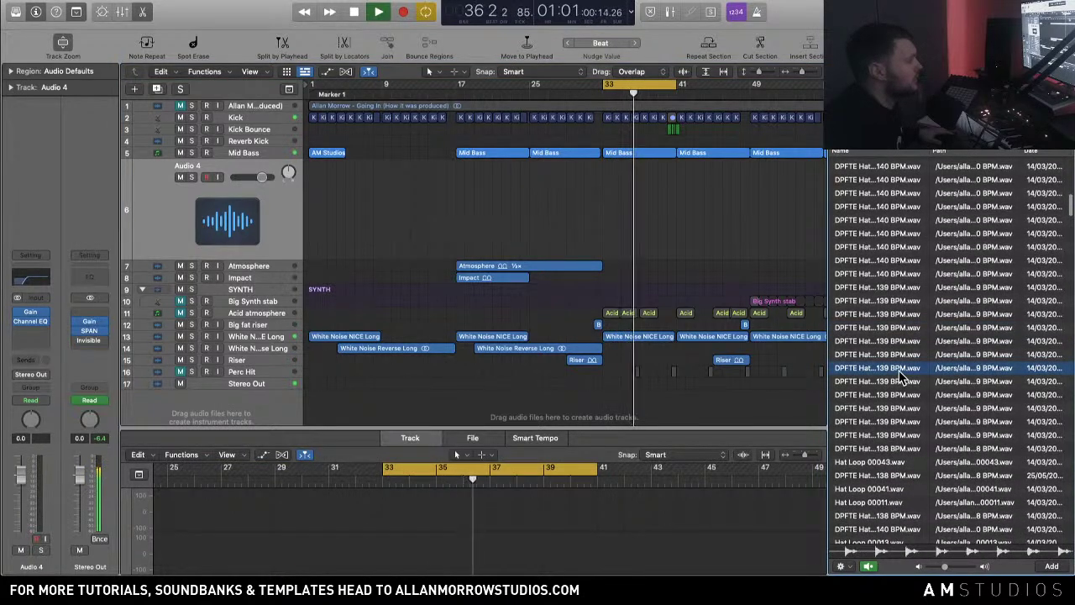
{"action": "scroll", "coordinate": [901, 378], "scroll_direction": "down", "scroll_amount": 5}
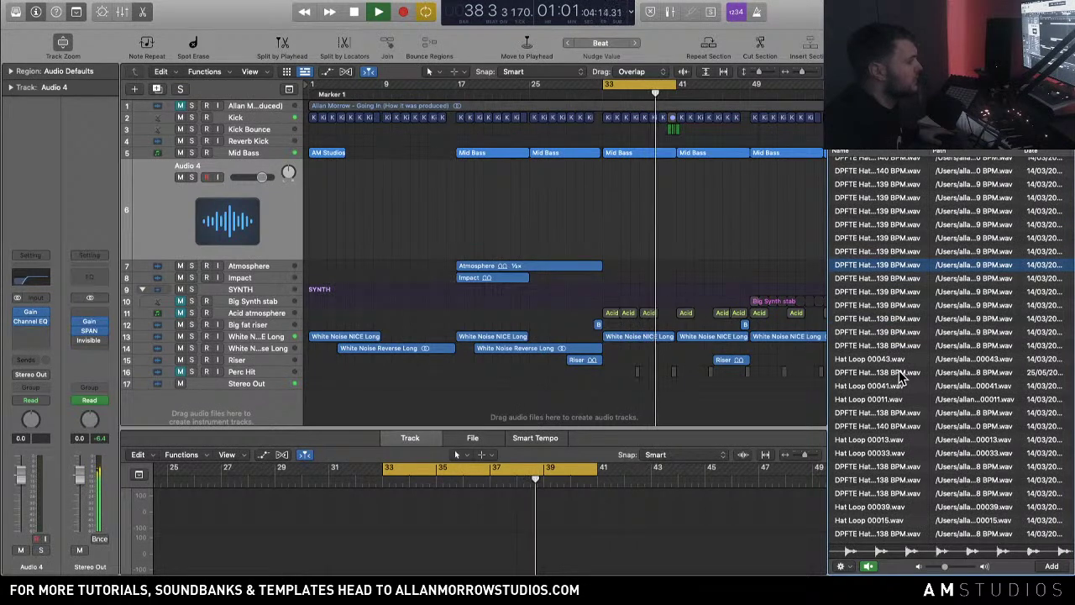
{"action": "left_click", "coordinate": [883, 483]}
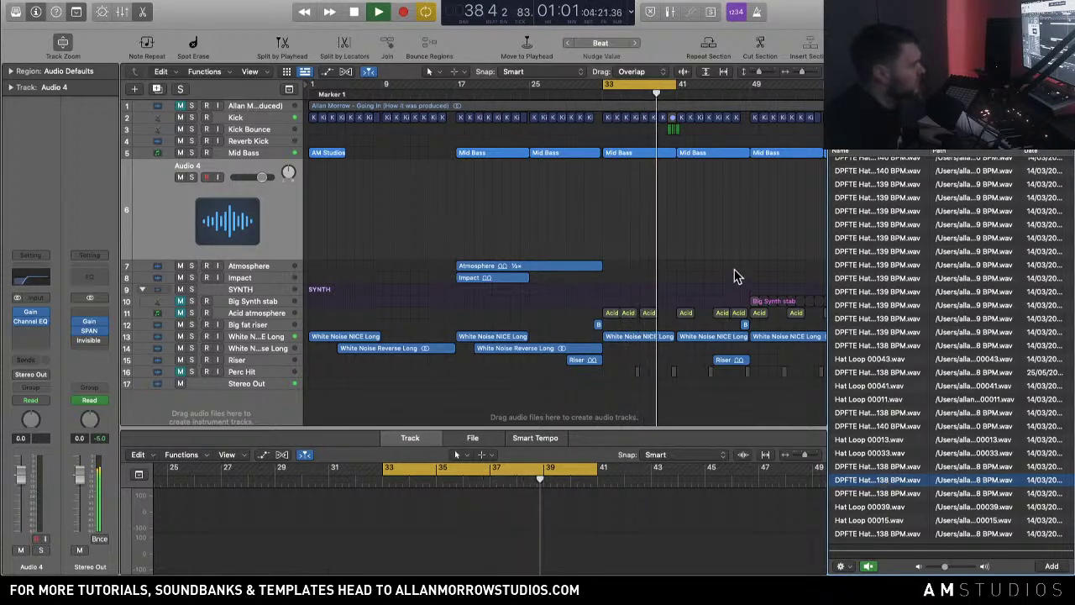
{"action": "left_click", "coordinate": [735, 240]}
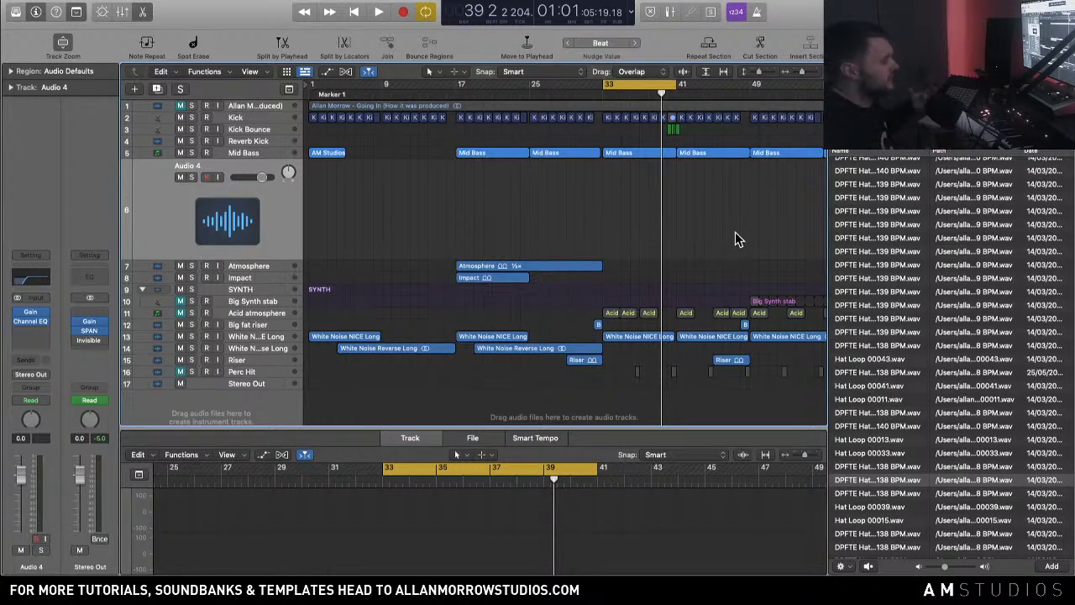
Step: Examine the Channel EQ bands on the Mid Bass track and close the plug-in window
{"action": "left_click", "coordinate": [242, 153]}
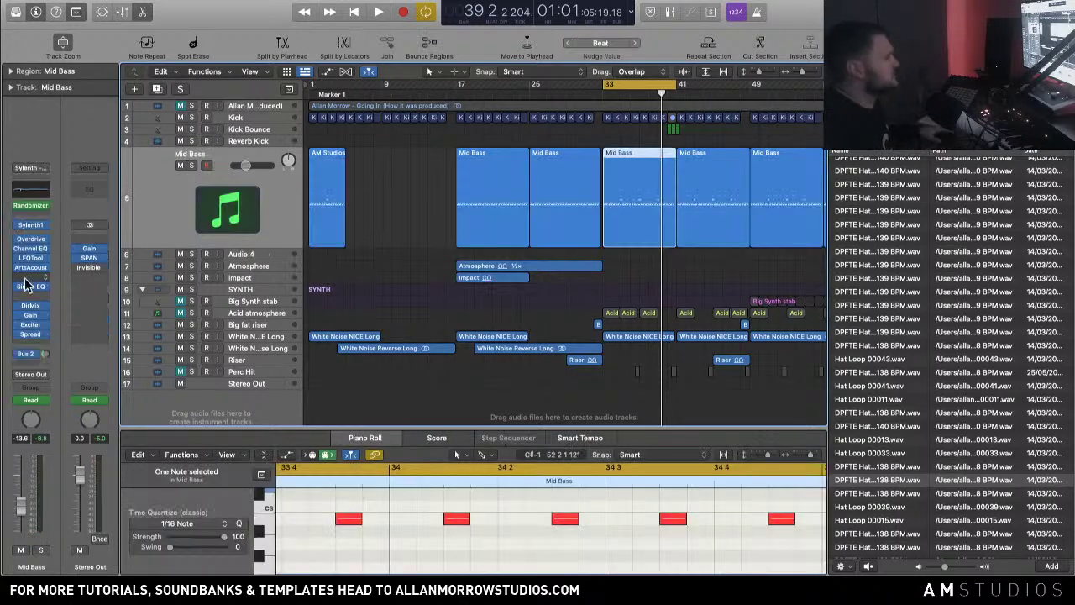
{"action": "left_click", "coordinate": [30, 200]}
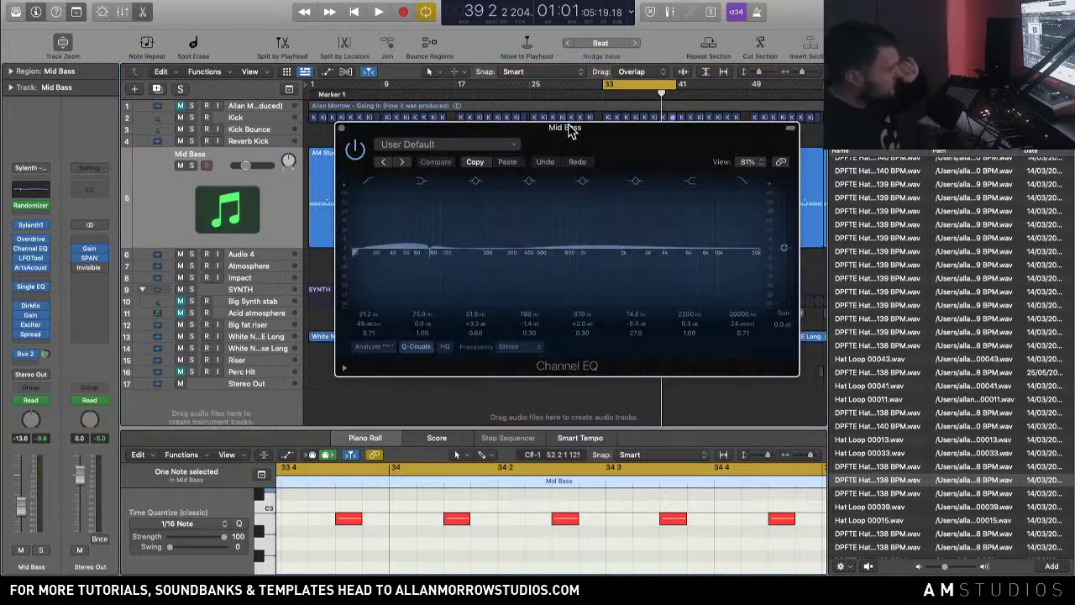
{"action": "left_click_drag", "start_coordinate": [570, 132], "coordinate": [574, 140]}
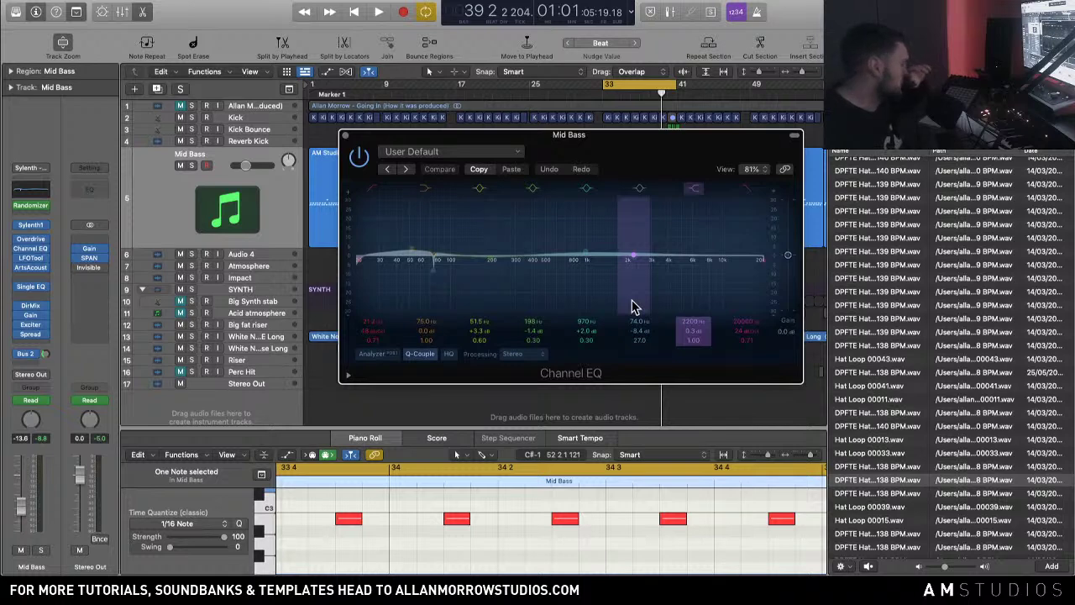
{"action": "left_click", "coordinate": [345, 135]}
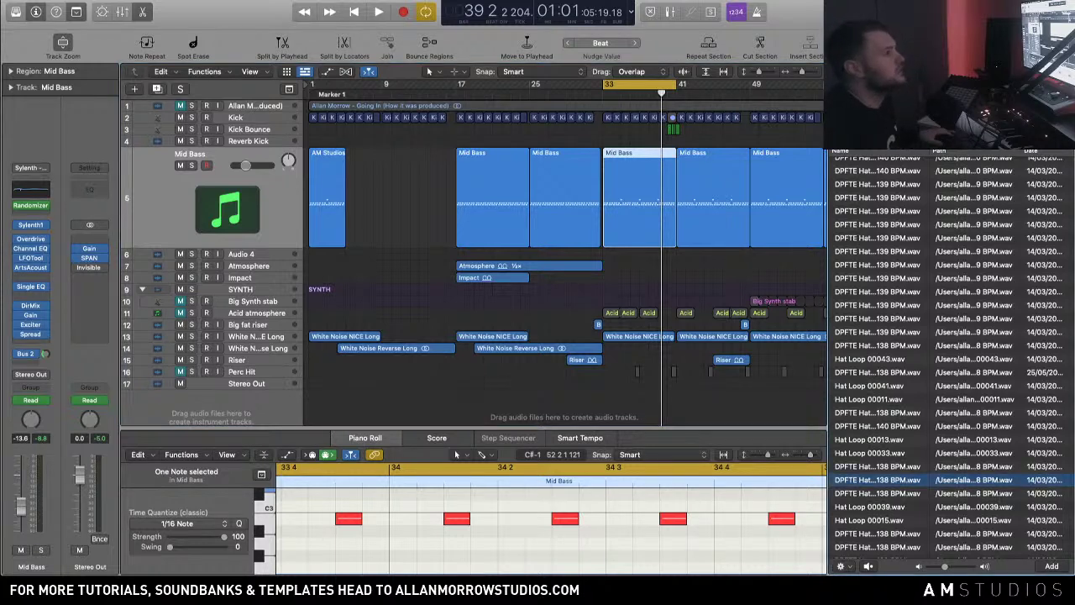
Step: Play briefly from bar 33, and show the Mid Bass region's notes in an enlarged piano roll with the file browser hidden
{"action": "left_click", "coordinate": [414, 183]}
{"action": "key", "text": "space"}
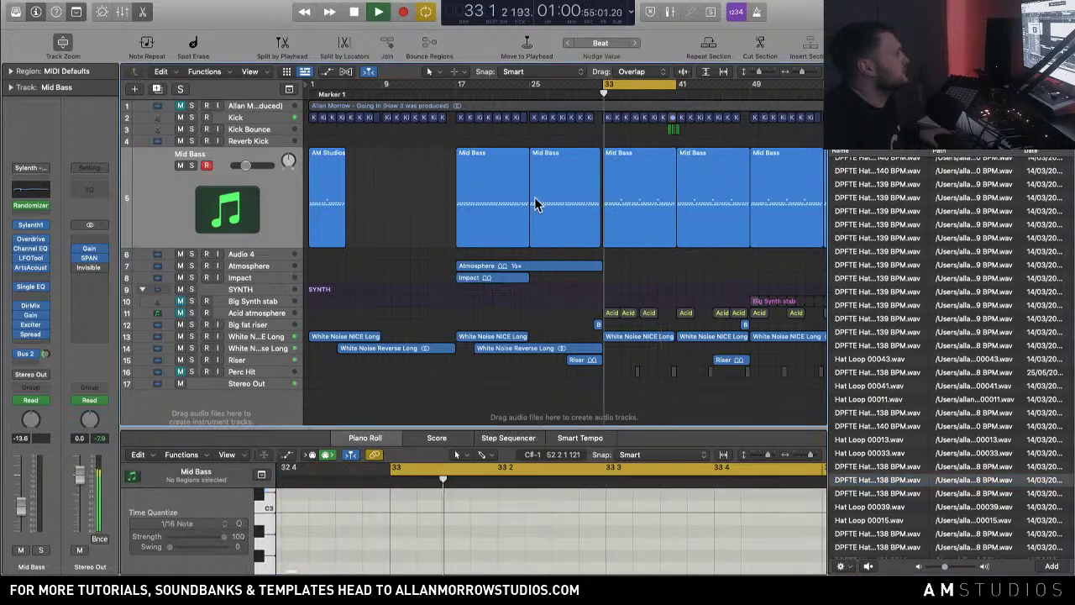
{"action": "left_click", "coordinate": [641, 203]}
{"action": "key", "text": "space"}
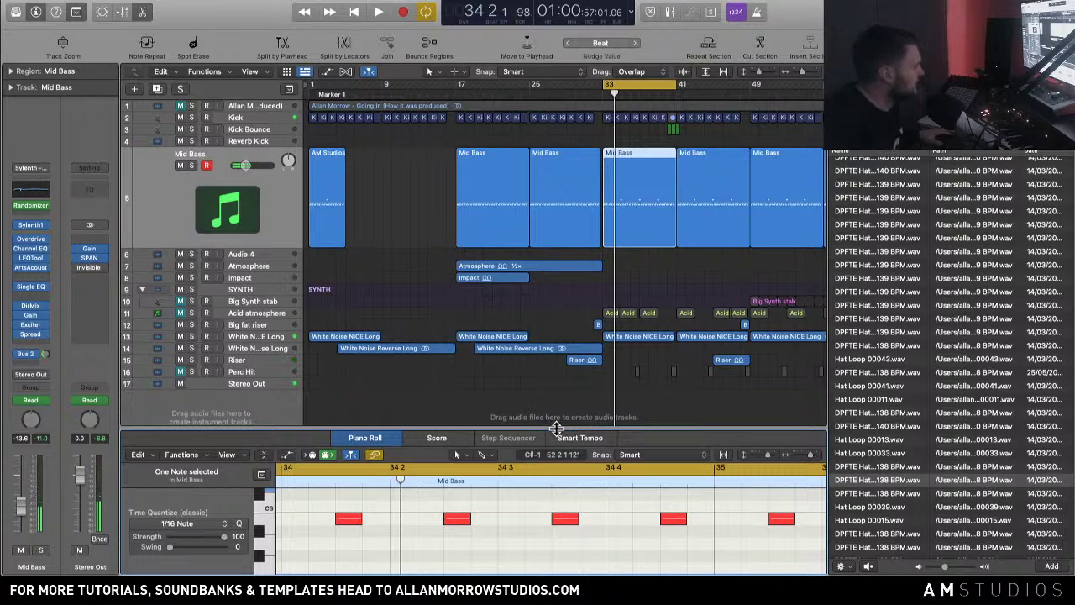
{"action": "left_click_drag", "start_coordinate": [556, 428], "coordinate": [556, 371]}
{"action": "key", "text": "f"}
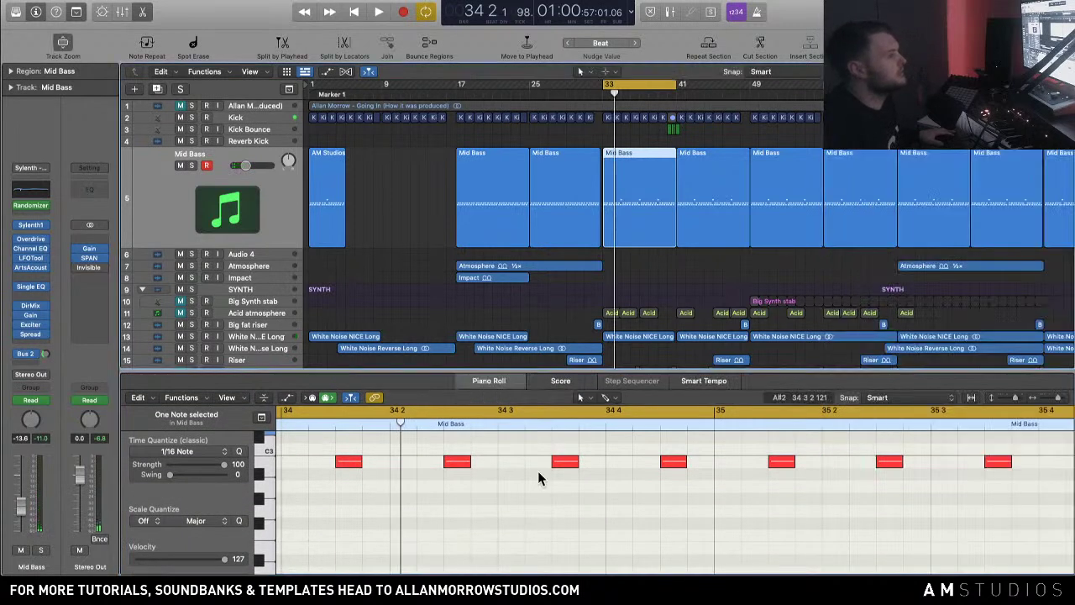
{"action": "scroll", "coordinate": [631, 496], "scroll_direction": "up", "scroll_amount": 3}
{"action": "scroll", "coordinate": [632, 496], "scroll_direction": "left", "scroll_amount": 3}
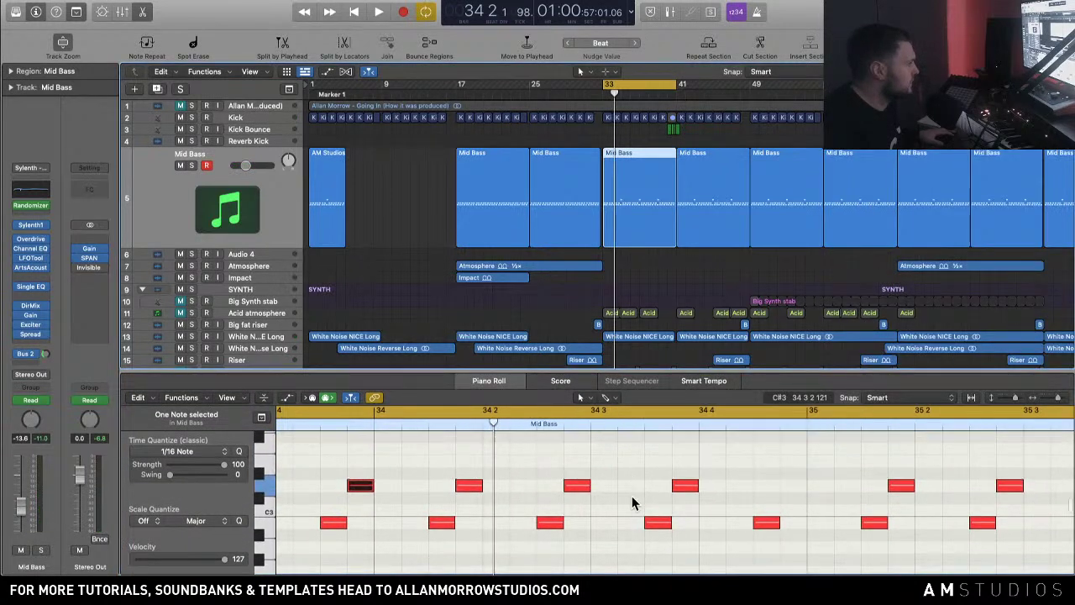
Step: Show the whole Mid Bass note pattern from bar 33 to 41 and listen to its start
{"action": "left_click", "coordinate": [597, 499]}
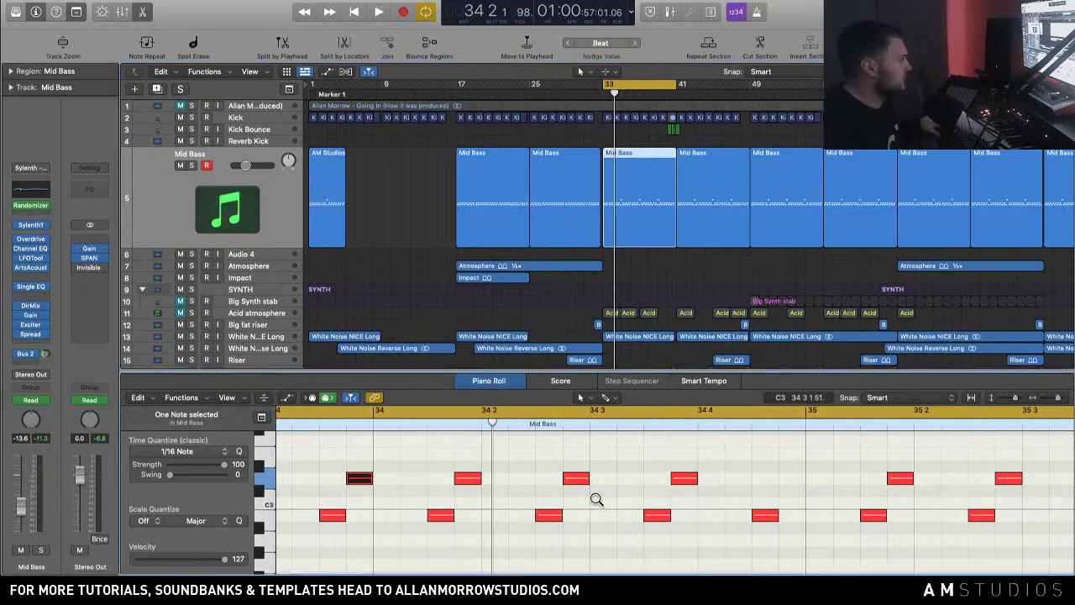
{"action": "left_click_drag", "start_coordinate": [1017, 401], "coordinate": [1051, 398]}
{"action": "left_click", "coordinate": [412, 463]}
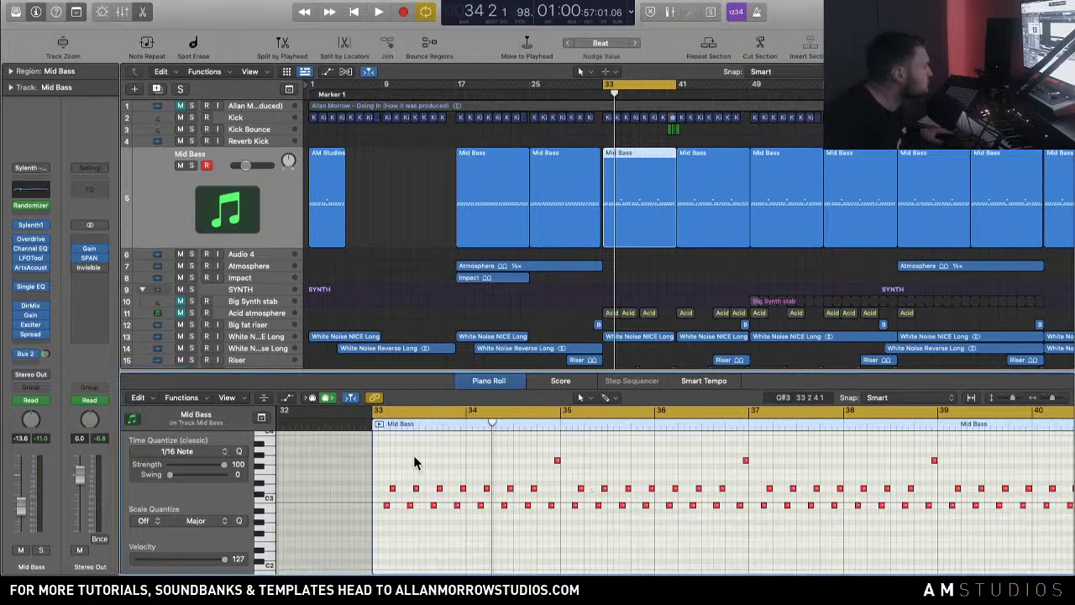
{"action": "key", "text": "space"}
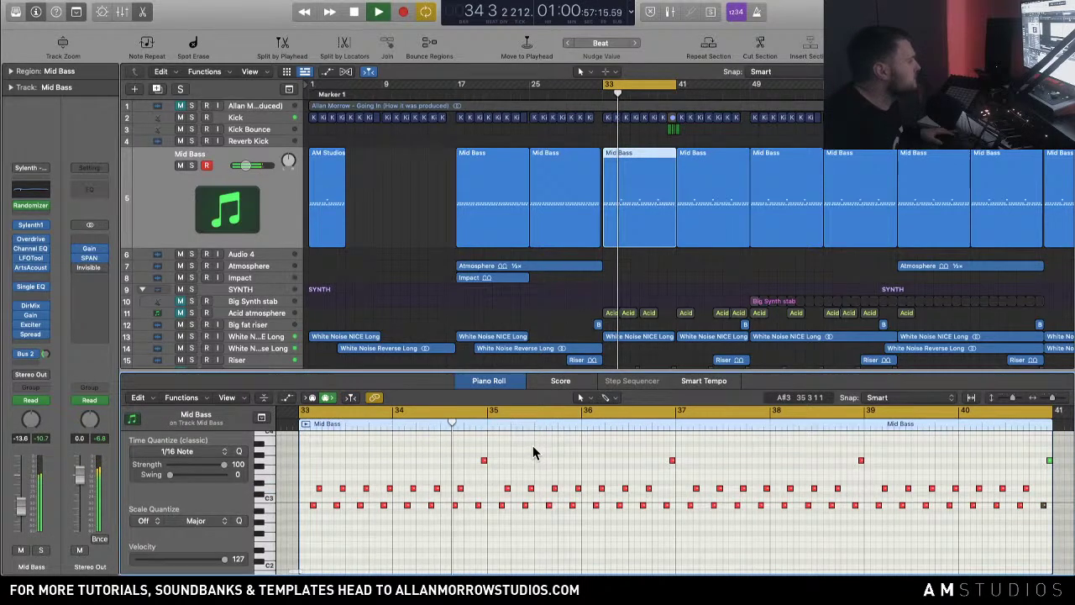
{"action": "key", "text": "space"}
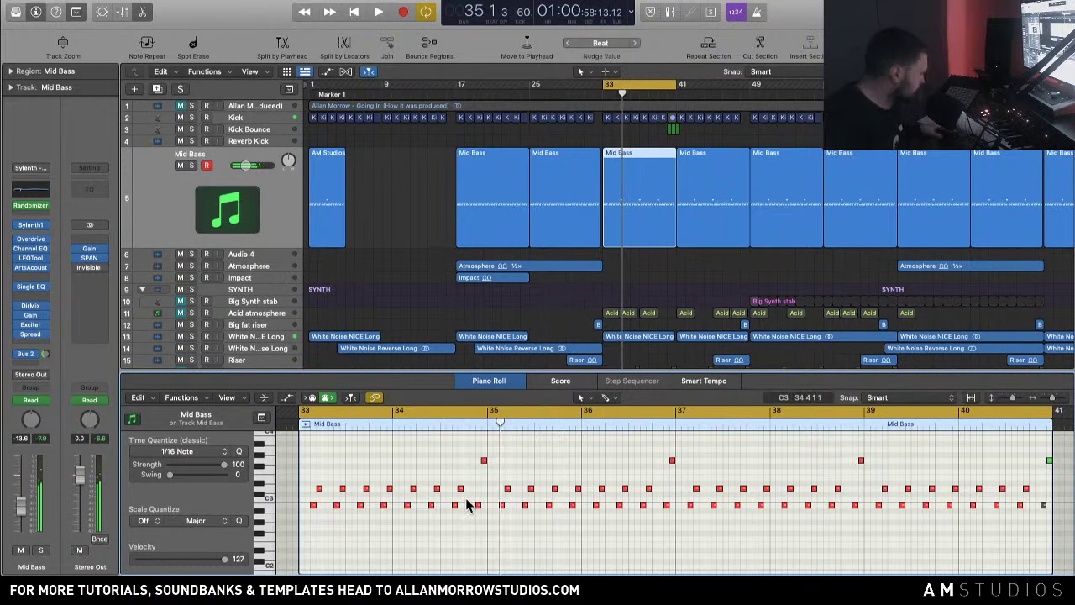
Step: Nudge the upper Mid Bass note just before beat 34 4 slightly later, and play it with the cycle shortened to bars 33 to 35
{"action": "left_click_drag", "start_coordinate": [523, 535], "coordinate": [301, 444]}
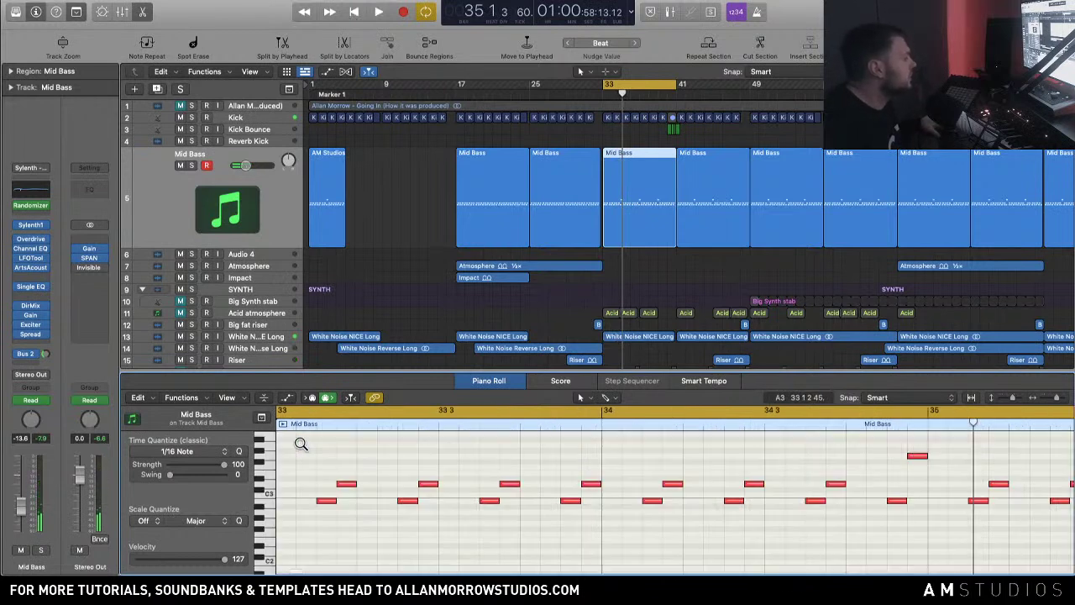
{"action": "left_click_drag", "start_coordinate": [831, 490], "coordinate": [835, 490]}
{"action": "left_click_drag", "start_coordinate": [676, 85], "coordinate": [617, 116]}
{"action": "key", "text": "space"}
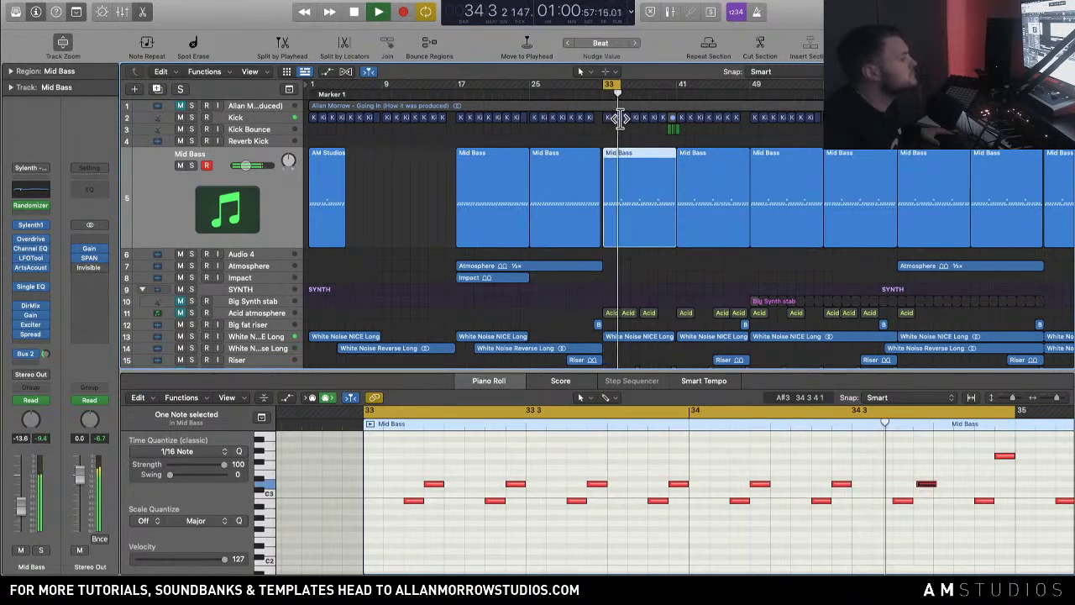
{"action": "key", "text": "space"}
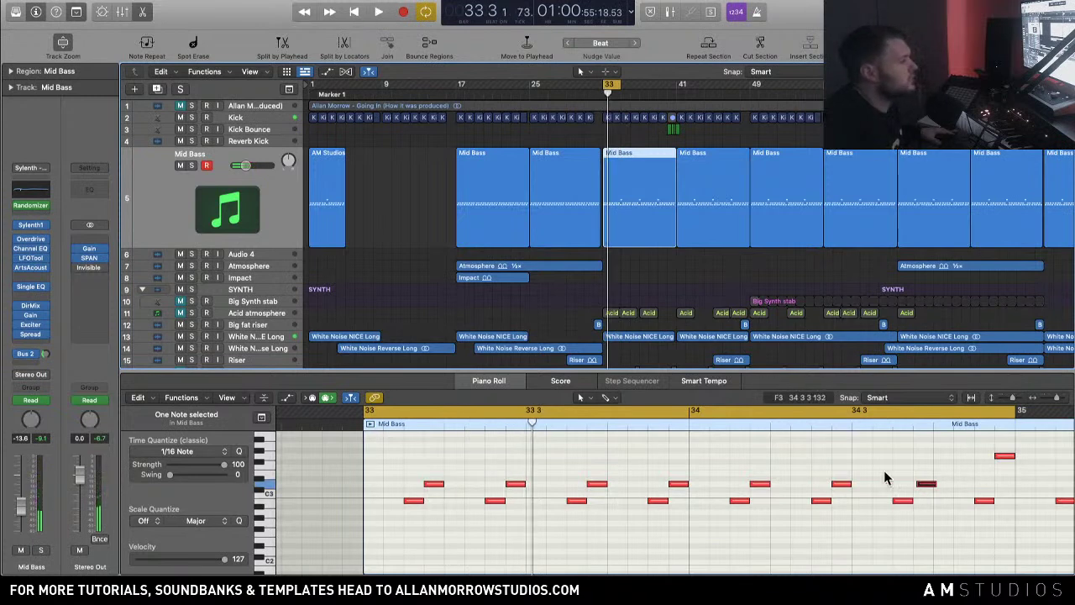
Step: Move that note back onto the grid, nudge the upper note just before beat 33 4 slightly later, and play the loop
{"action": "left_click_drag", "start_coordinate": [924, 491], "coordinate": [921, 491]}
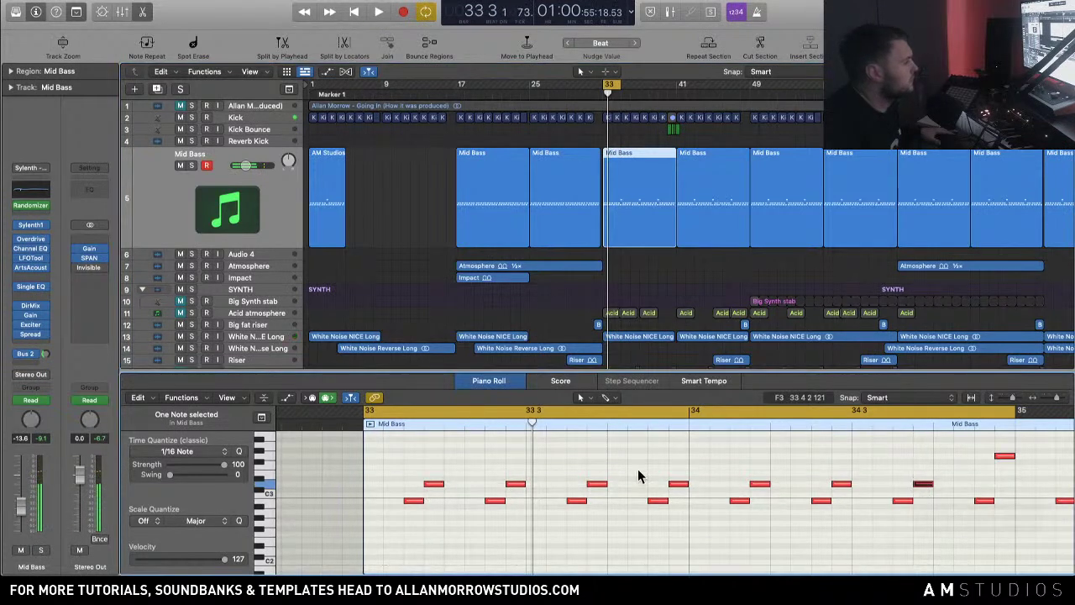
{"action": "left_click_drag", "start_coordinate": [600, 487], "coordinate": [604, 491]}
{"action": "key", "text": "space"}
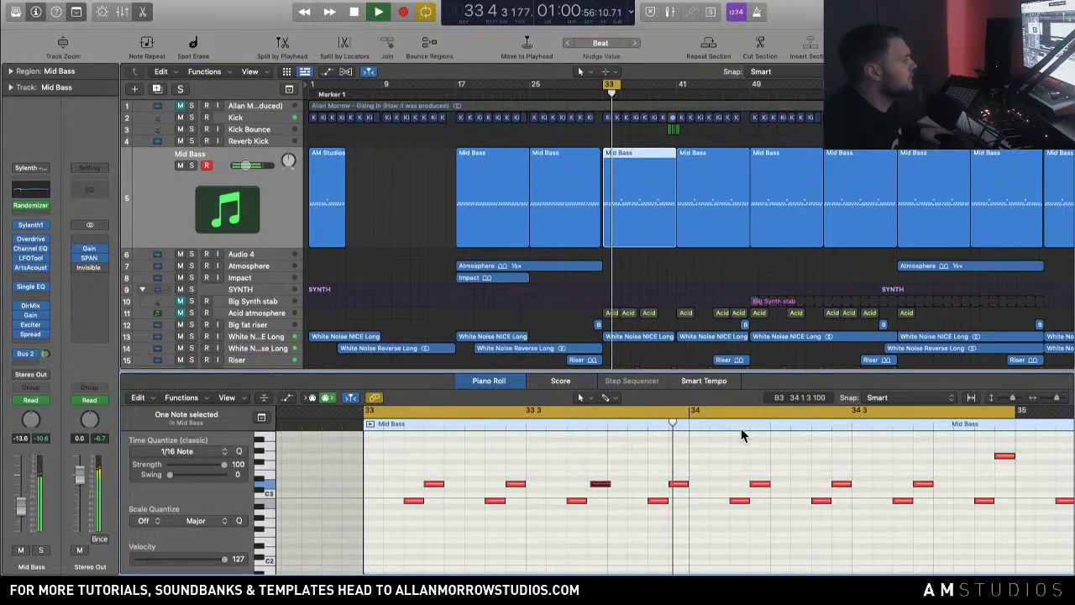
{"action": "key", "text": "space"}
Step: Return the upper note just before beat 33 4 to its grid position and listen to the loop
{"action": "left_click_drag", "start_coordinate": [566, 468], "coordinate": [672, 524]}
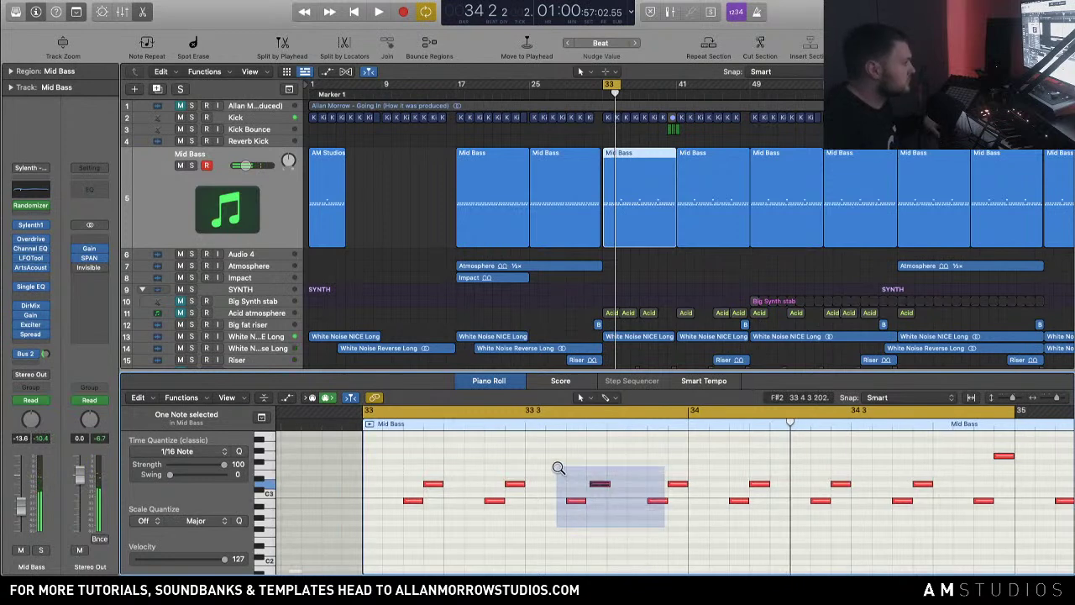
{"action": "left_click_drag", "start_coordinate": [591, 469], "coordinate": [577, 470]}
{"action": "left_click", "coordinate": [604, 501], "text": "ctrl+alt"}
{"action": "key", "text": "space"}
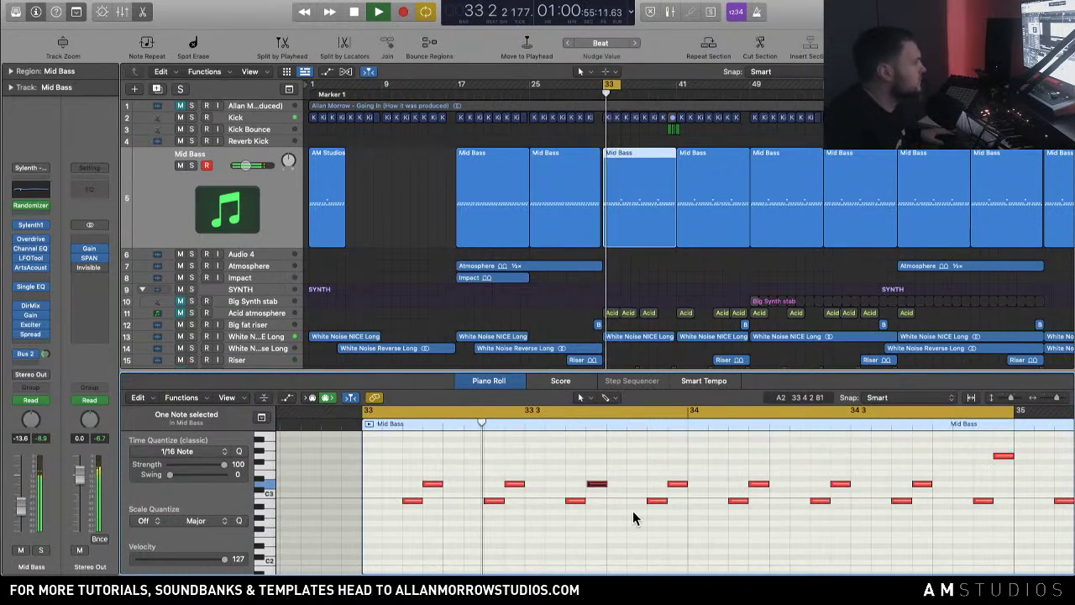
{"action": "key", "text": "space"}
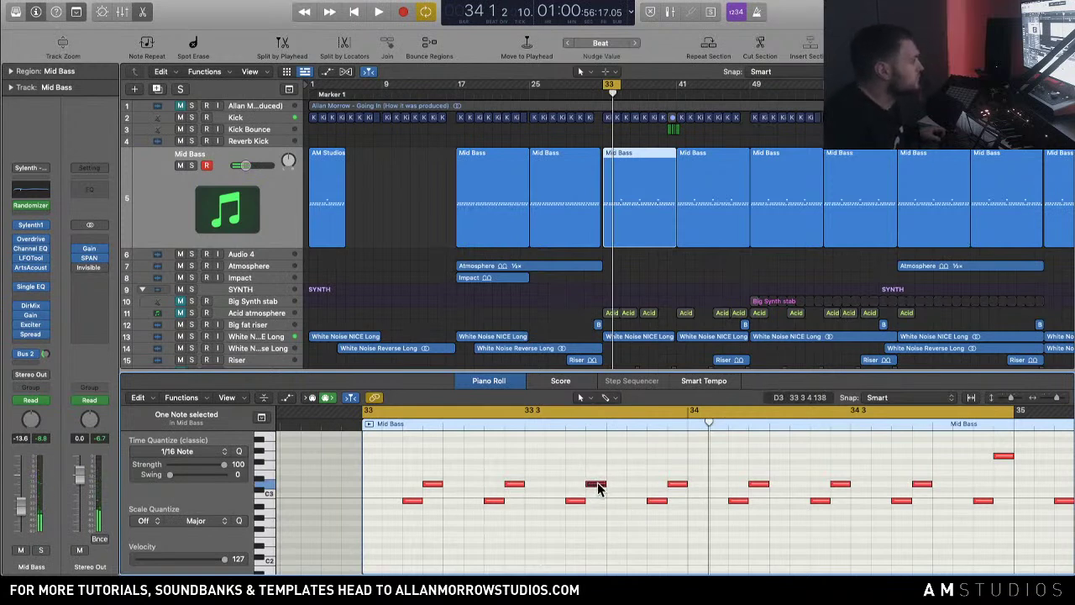
Step: Shift the upper Mid Bass note just before beat 34 4 slightly off the grid again and audition the two-bar loop
{"action": "left_click_drag", "start_coordinate": [922, 486], "coordinate": [925, 489]}
{"action": "key", "text": "space"}
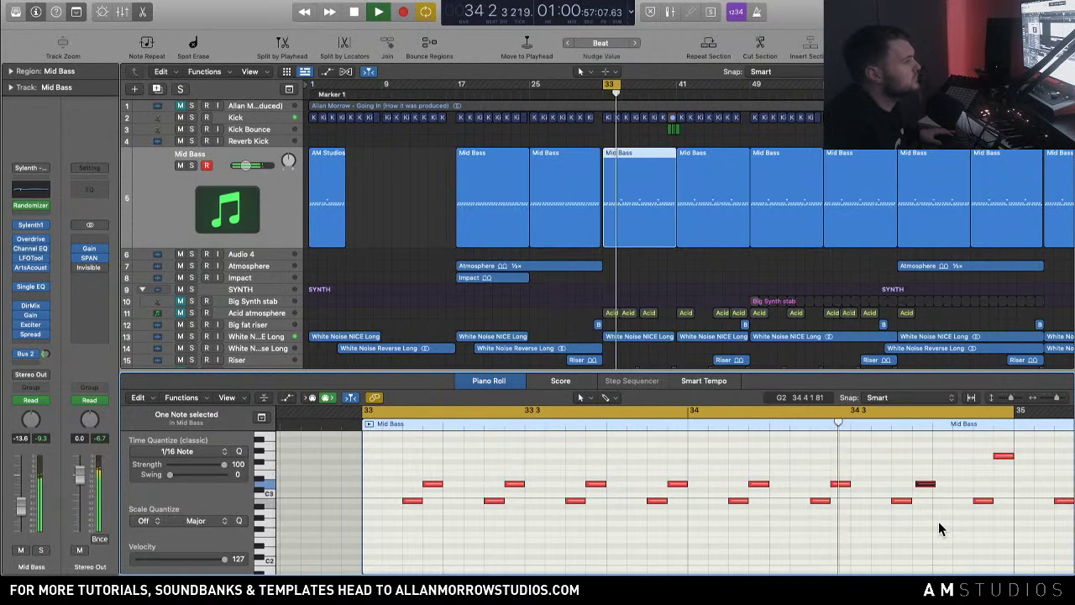
{"action": "key", "text": "space"}
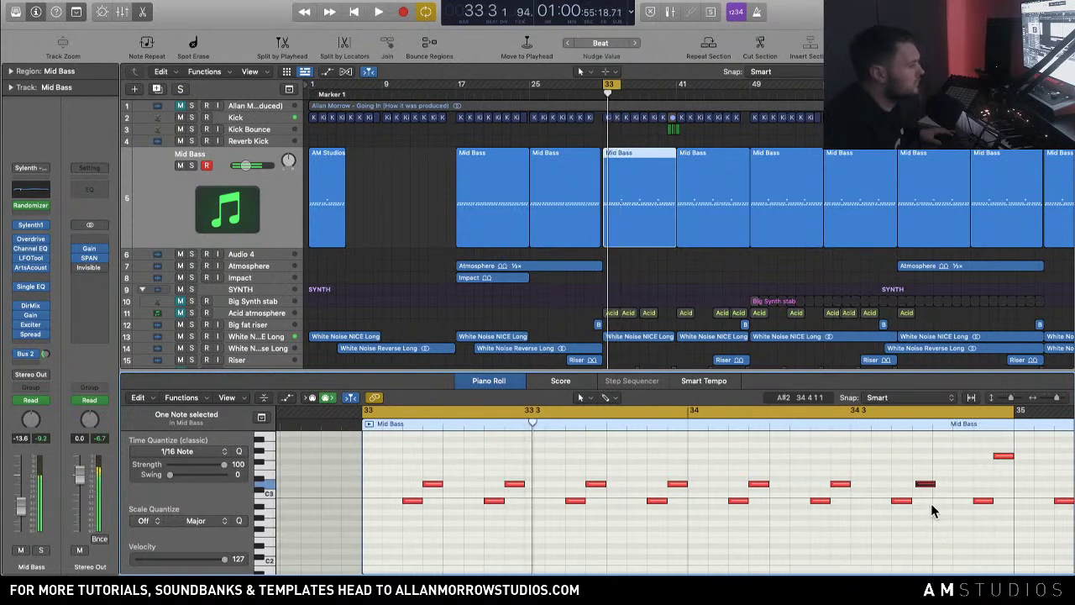
{"action": "key", "text": "space"}
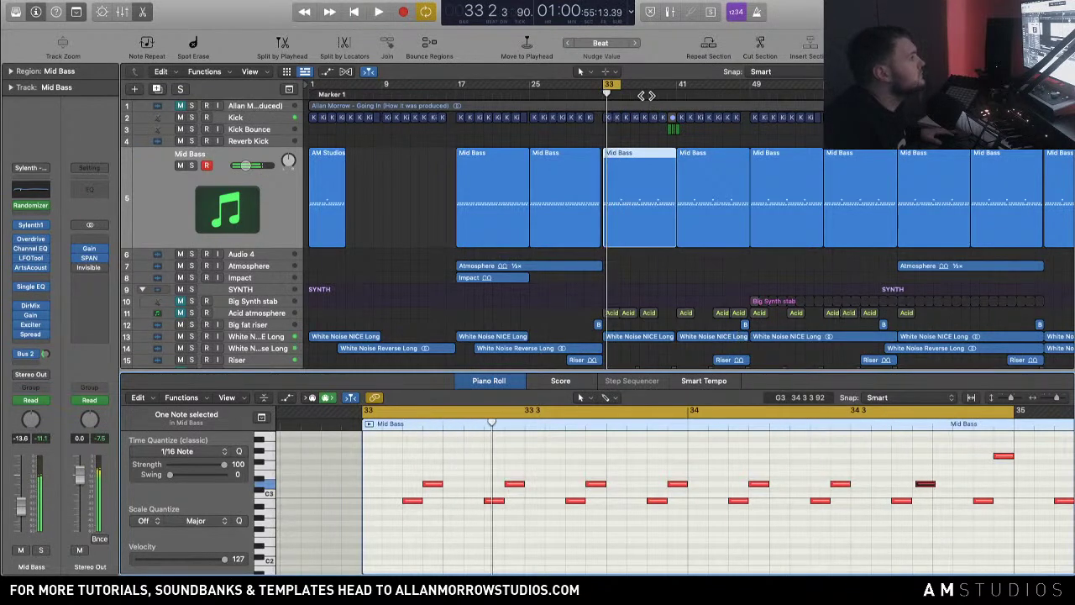
{"action": "scroll", "coordinate": [877, 458], "scroll_direction": "right", "scroll_amount": 2}
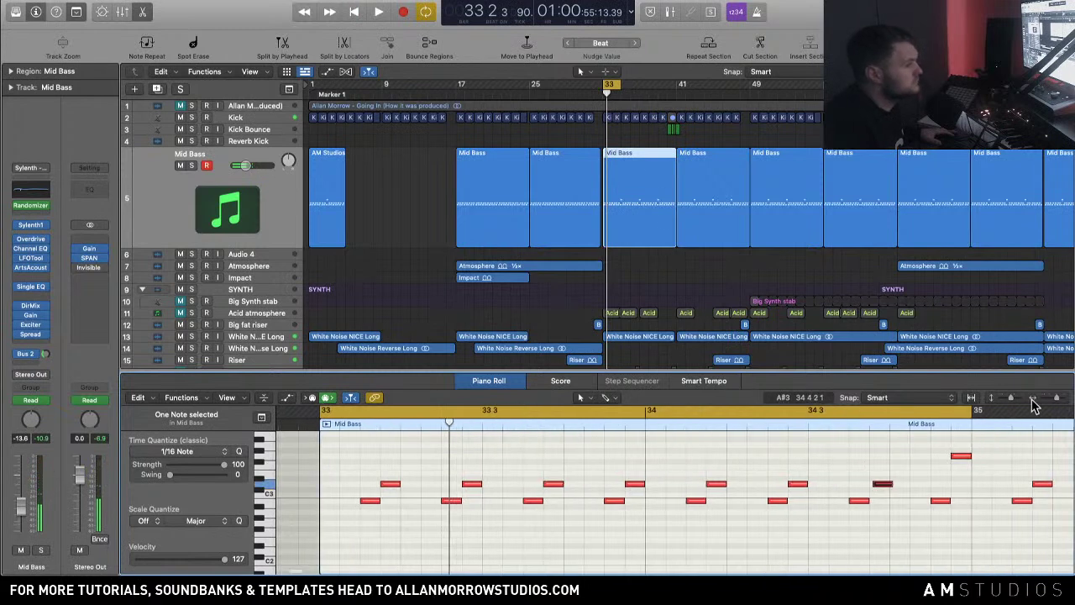
Step: Delete all notes from bar 35 onward in the Mid Bass region, keeping only the first two bars
{"action": "left_click_drag", "start_coordinate": [1057, 401], "coordinate": [1050, 402]}
{"action": "left_click_drag", "start_coordinate": [975, 542], "coordinate": [562, 435]}
{"action": "key", "text": "Delete"}
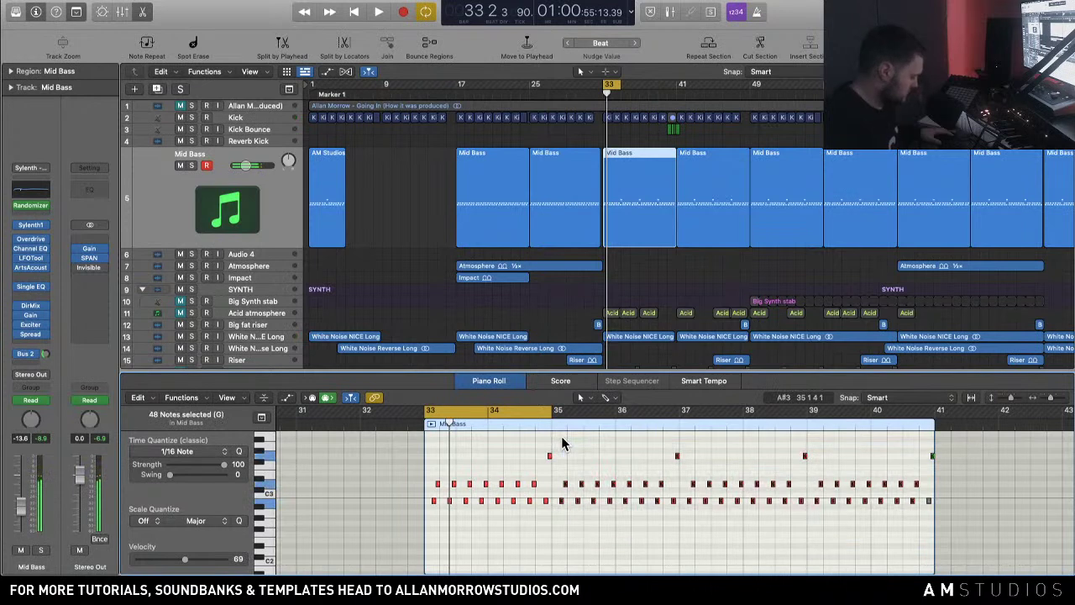
Step: Repeat the two-bar Mid Bass pattern three times after itself and play it with the cycle turned off
{"action": "left_click_drag", "start_coordinate": [556, 533], "coordinate": [402, 450]}
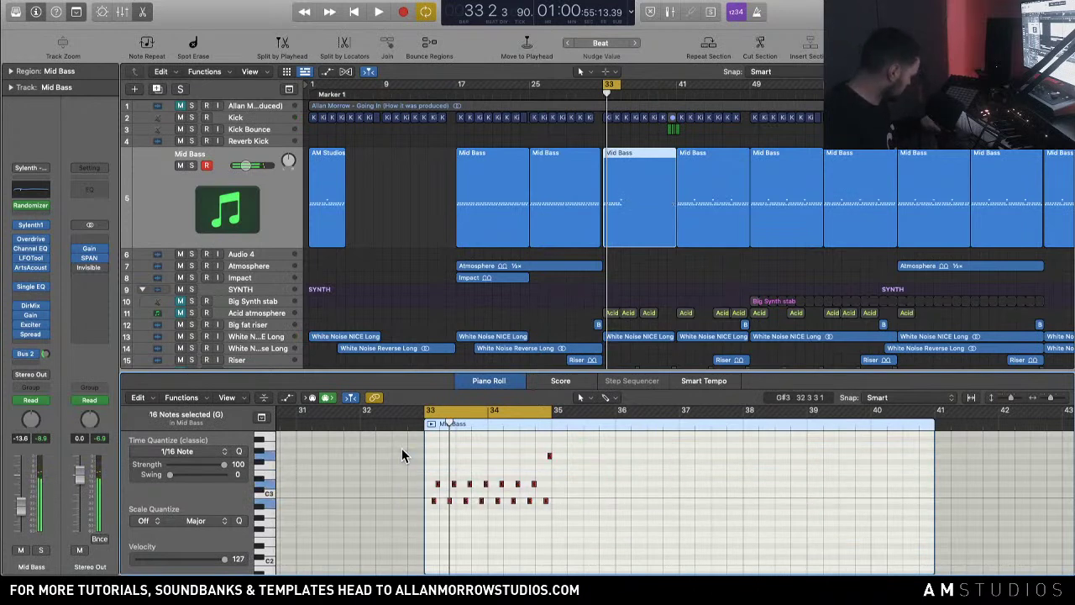
{"action": "key", "text": "super+r"}
{"action": "key", "text": "super+r"}
{"action": "key", "text": "super+r"}
{"action": "key", "text": "space"}
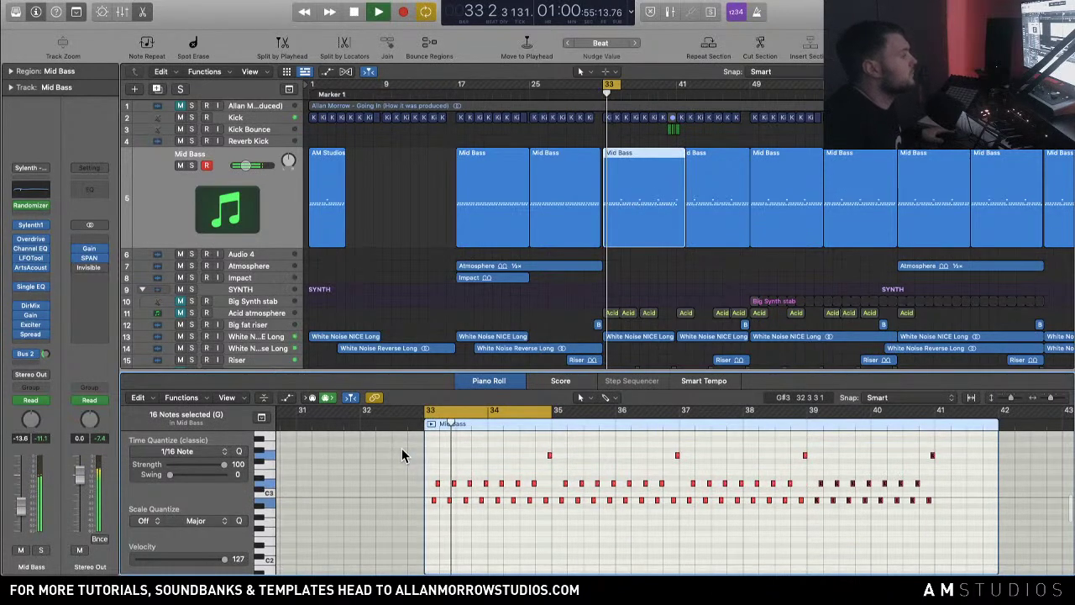
{"action": "key", "text": "c"}
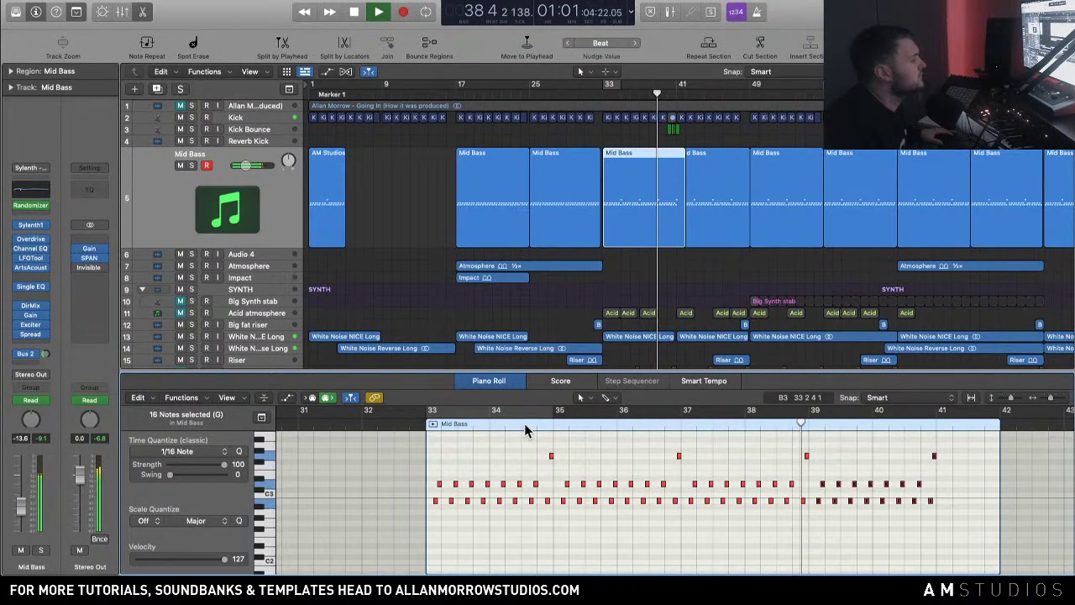
Step: Stop playback and undo the repeats of the two-bar Mid Bass pattern
{"action": "key", "text": "space"}
{"action": "key", "text": "super+z"}
{"action": "key", "text": "super+z"}
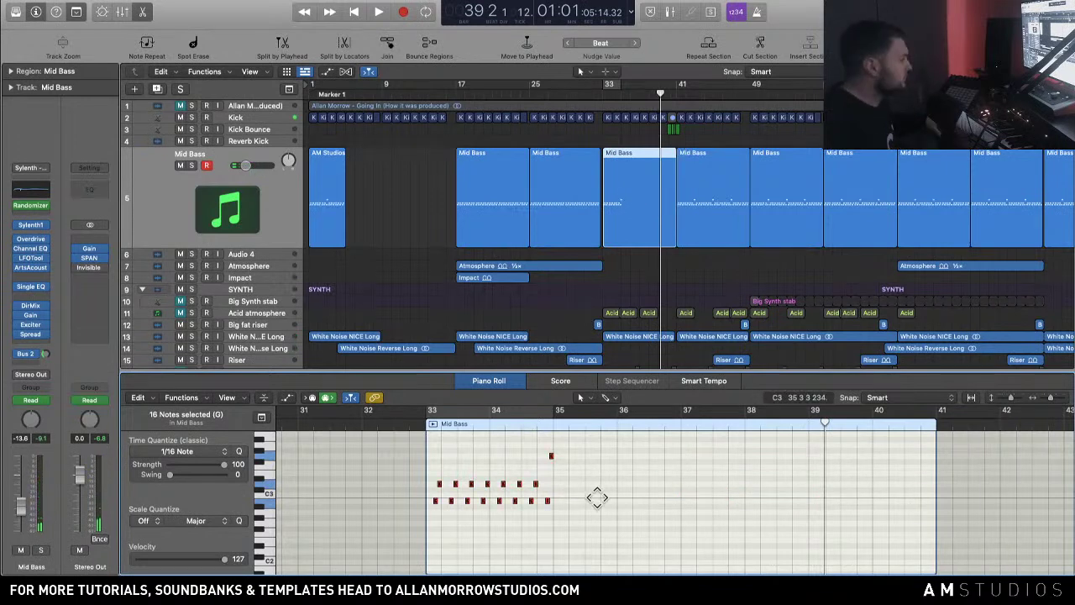
Step: Move the upper Mid Bass note just before beat 34 4 back toward the grid, leaving it only marginally late
{"action": "left_click_drag", "start_coordinate": [626, 537], "coordinate": [388, 440]}
{"action": "scroll", "coordinate": [737, 522], "scroll_direction": "down", "scroll_amount": 2}
{"action": "left_click_drag", "start_coordinate": [882, 547], "coordinate": [816, 504]}
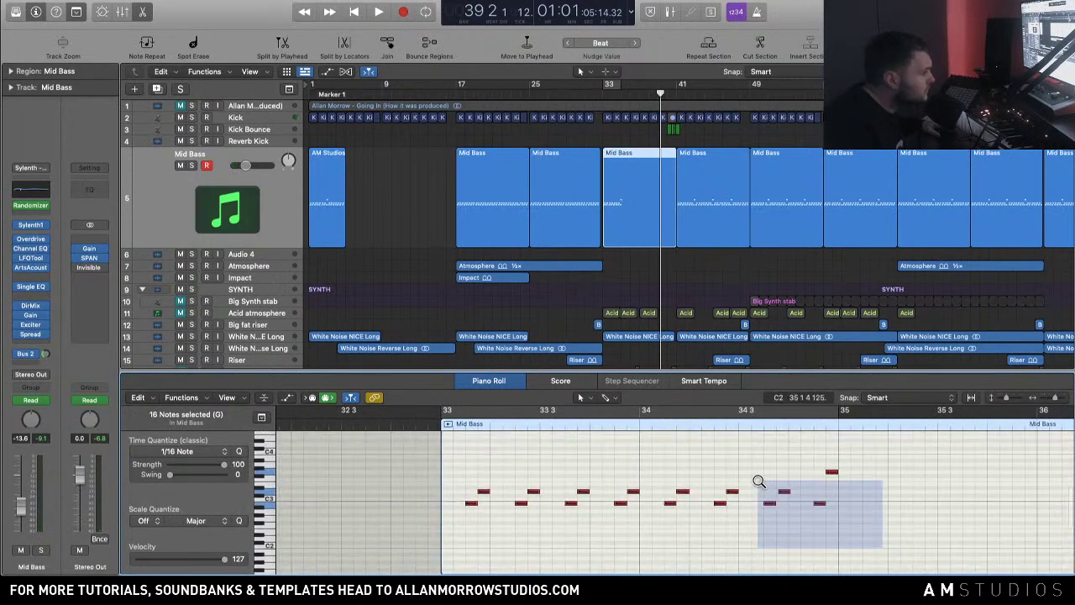
{"action": "left_click_drag", "start_coordinate": [563, 484], "coordinate": [568, 484]}
{"action": "left_click", "coordinate": [601, 508]}
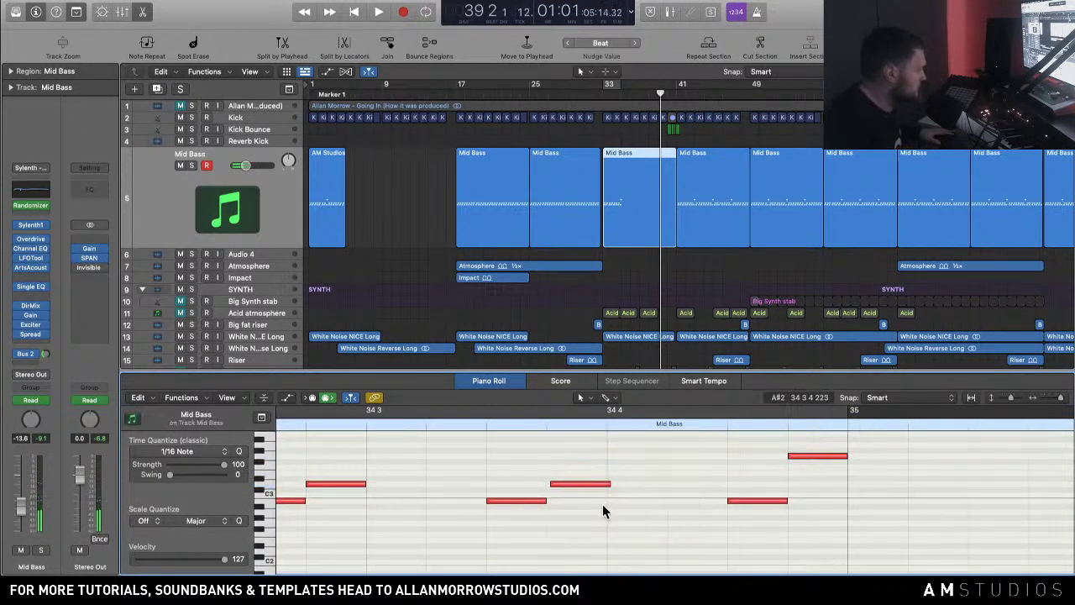
{"action": "left_click", "coordinate": [603, 504], "text": "ctrl+alt"}
{"action": "left_click", "coordinate": [602, 507], "text": "ctrl+alt"}
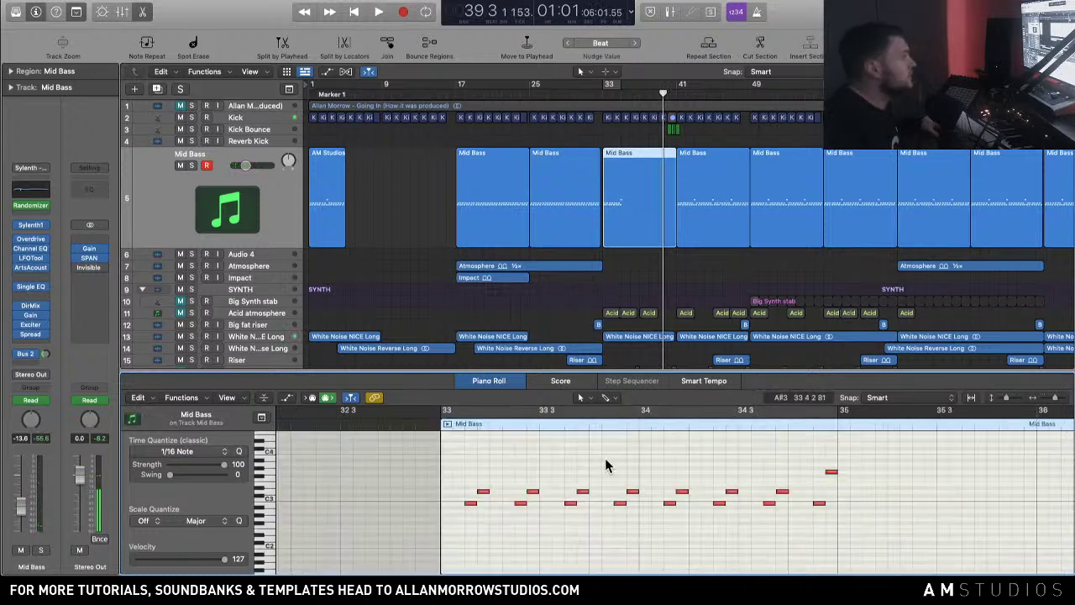
Step: Repeat the adjusted two-bar pattern through to bar 41 and trim the Mid Bass region's end back to bar 41
{"action": "left_click_drag", "start_coordinate": [913, 544], "coordinate": [381, 444]}
{"action": "key", "text": "super+r"}
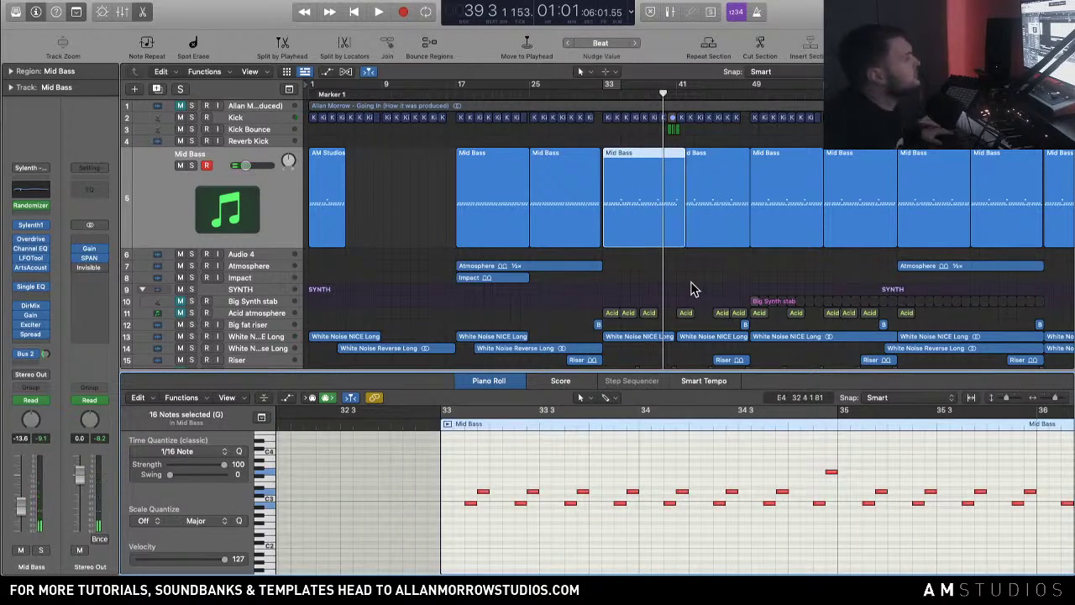
{"action": "left_click_drag", "start_coordinate": [680, 241], "coordinate": [670, 243]}
{"action": "left_click_drag", "start_coordinate": [1055, 397], "coordinate": [1051, 400]}
Step: Play the extended Mid Bass part and set the cycle to bars 33 to 41 to hear it looped
{"action": "key", "text": "space"}
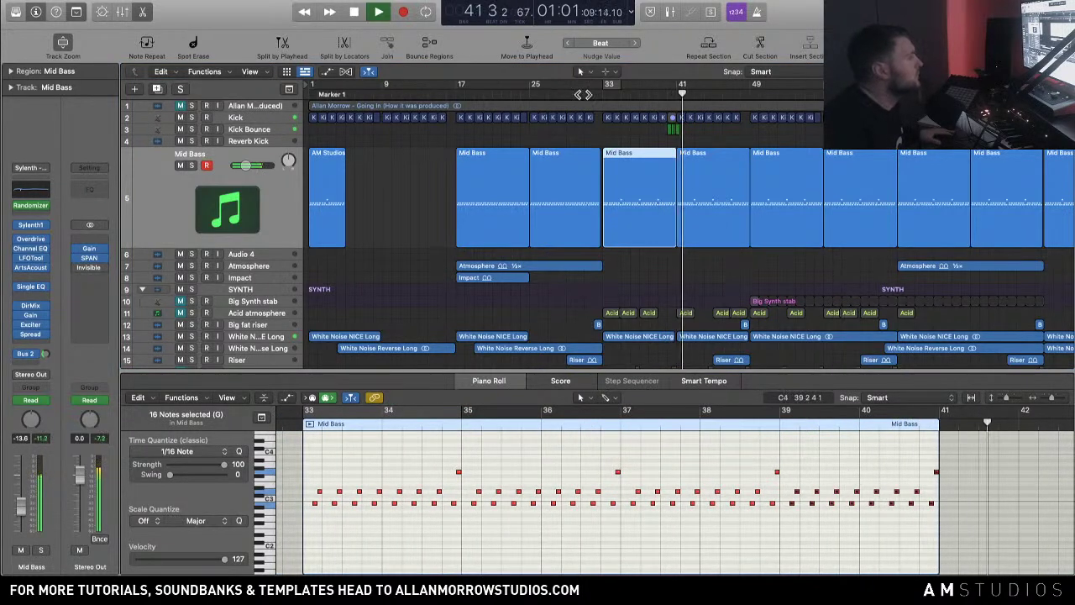
{"action": "left_click_drag", "start_coordinate": [610, 85], "coordinate": [677, 88]}
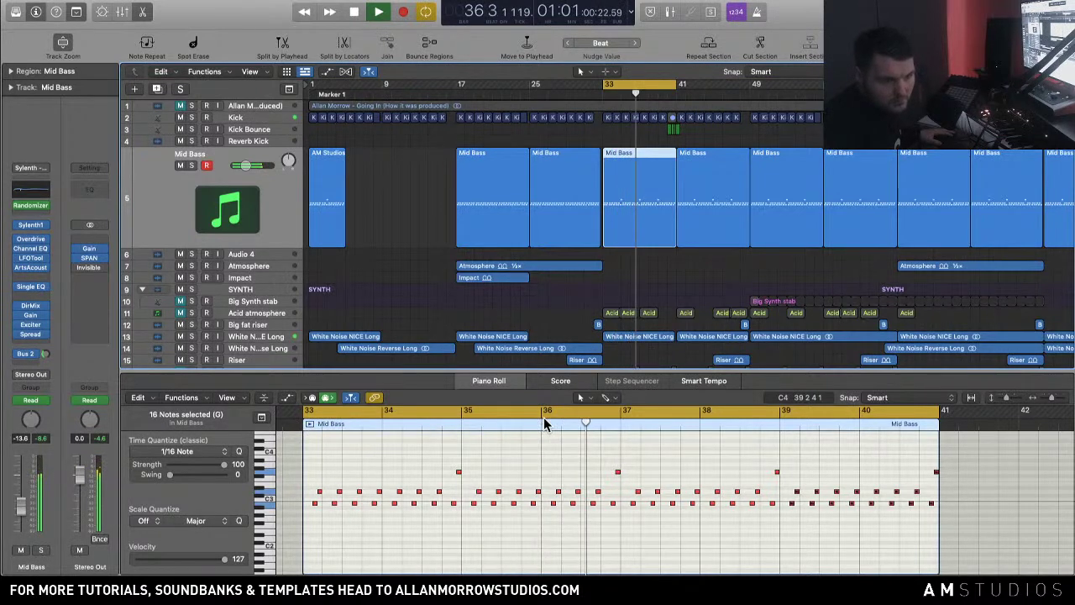
{"action": "key", "text": "space"}
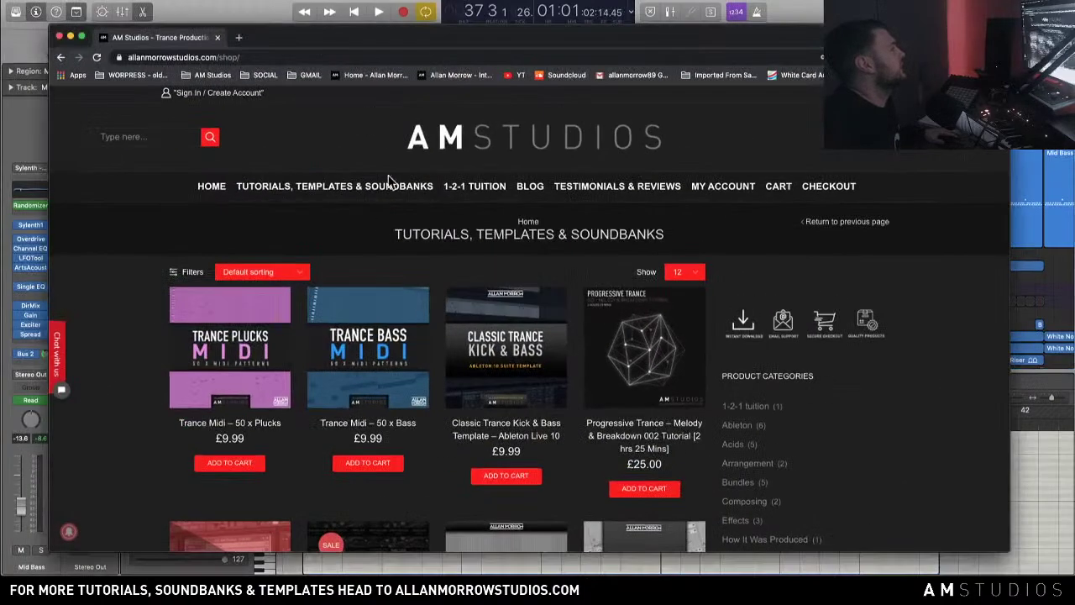
Step: Open the Bundles category of the AM Studios shop in the browser, look over the bundles, and return to Logic Pro
{"action": "mouse_move", "coordinate": [324, 191]}
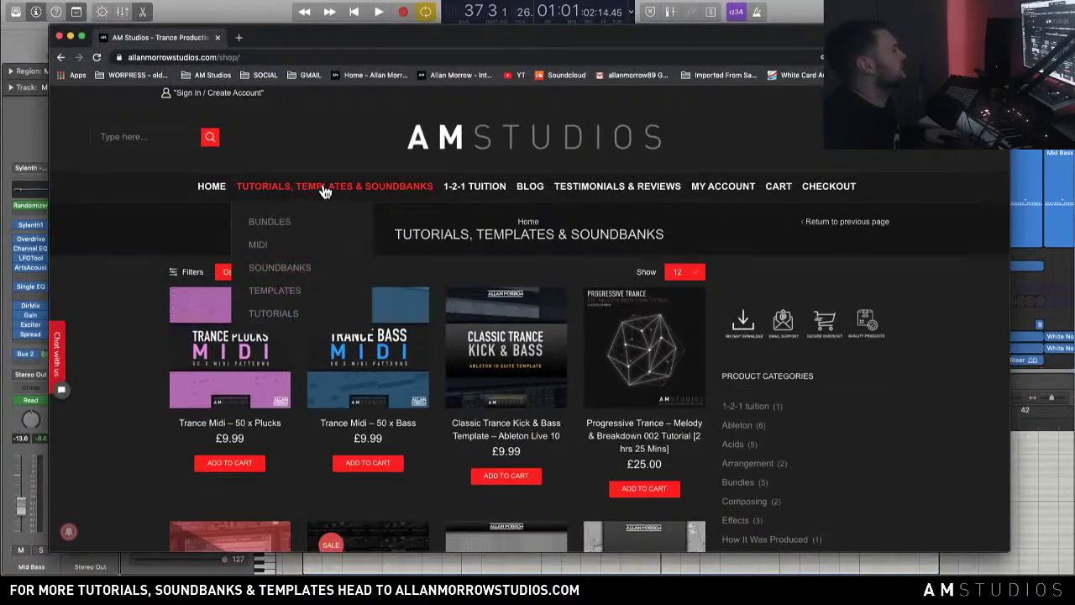
{"action": "left_click", "coordinate": [270, 223]}
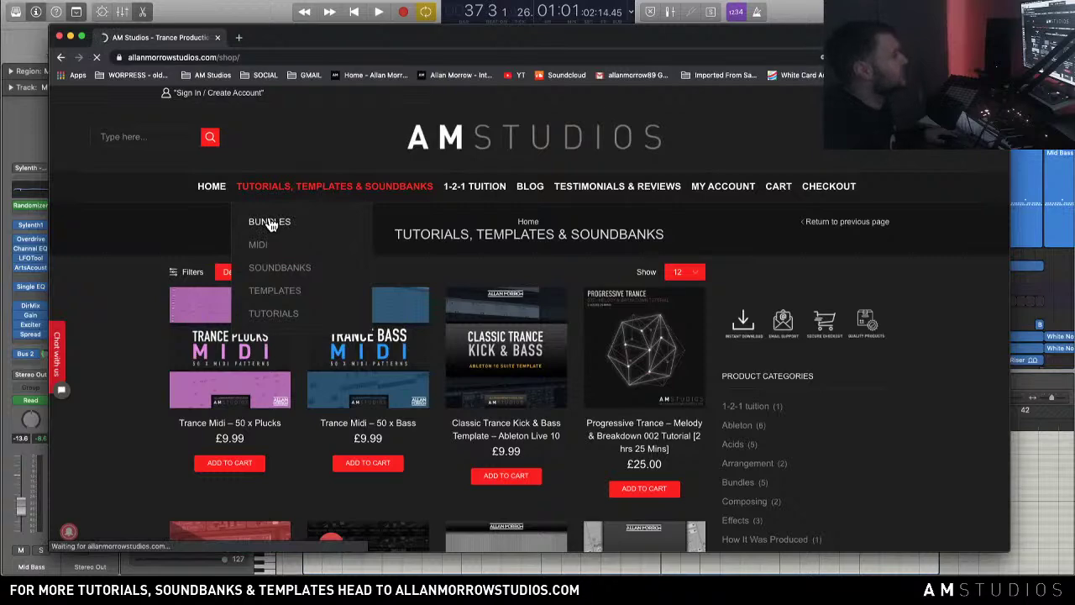
{"action": "scroll", "coordinate": [499, 225], "scroll_direction": "down", "scroll_amount": 2}
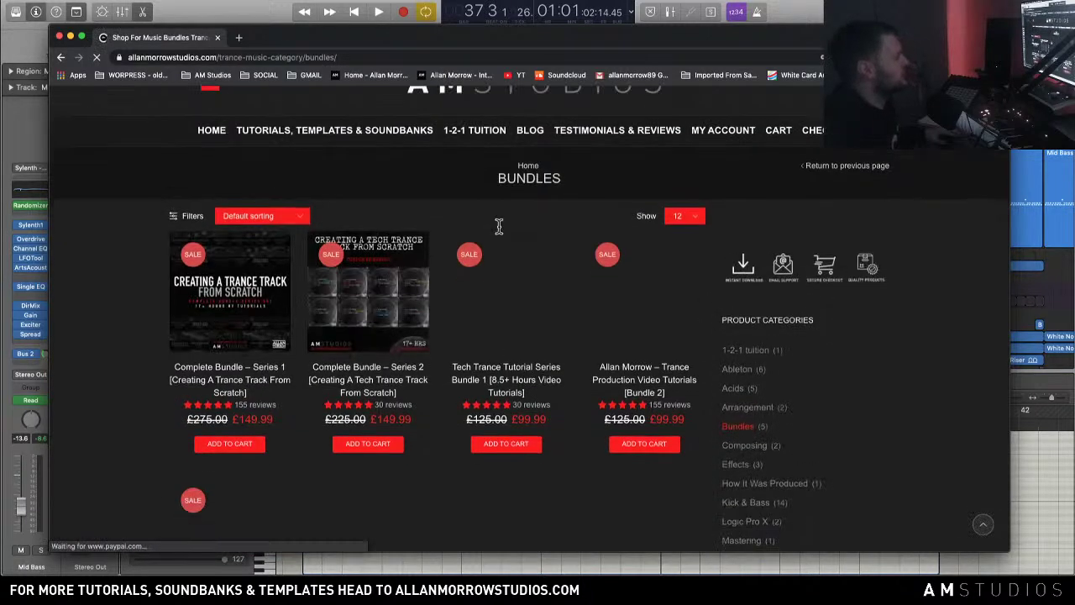
{"action": "scroll", "coordinate": [499, 226], "scroll_direction": "down", "scroll_amount": 1}
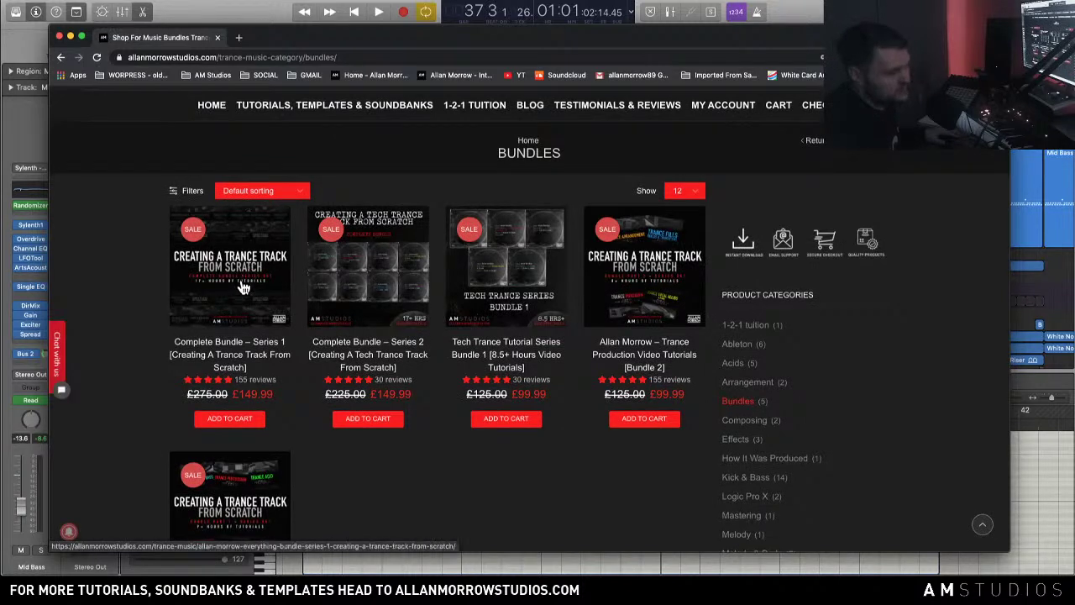
{"action": "left_click", "coordinate": [246, 10]}
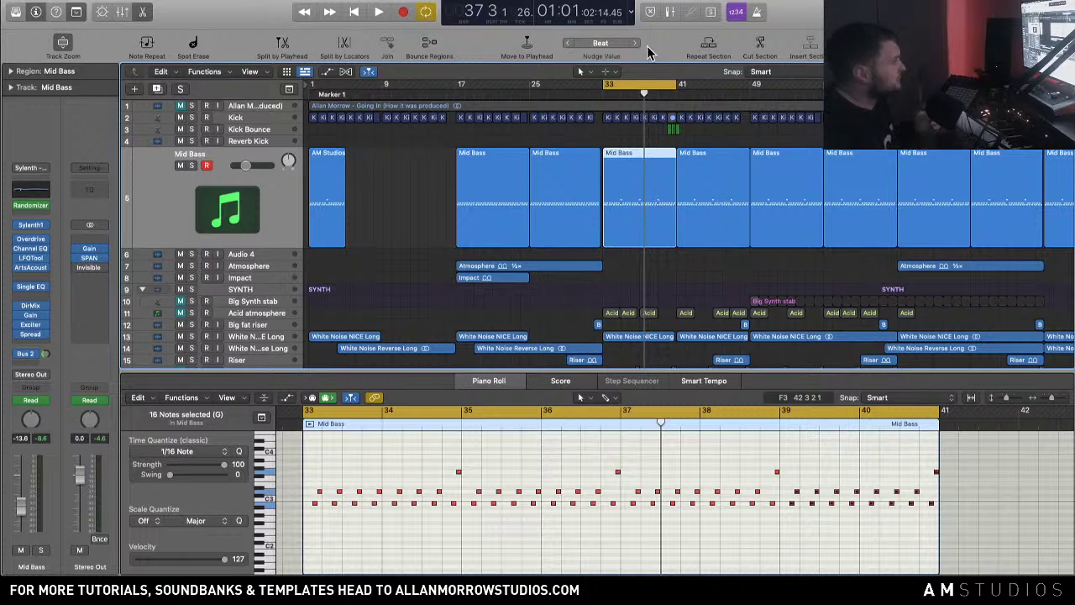
Step: Extend the cycle's end to bar 43 and enlarge the tracks area so all tracks fit
{"action": "left_click", "coordinate": [675, 84]}
{"action": "left_click_drag", "start_coordinate": [675, 84], "coordinate": [690, 84]}
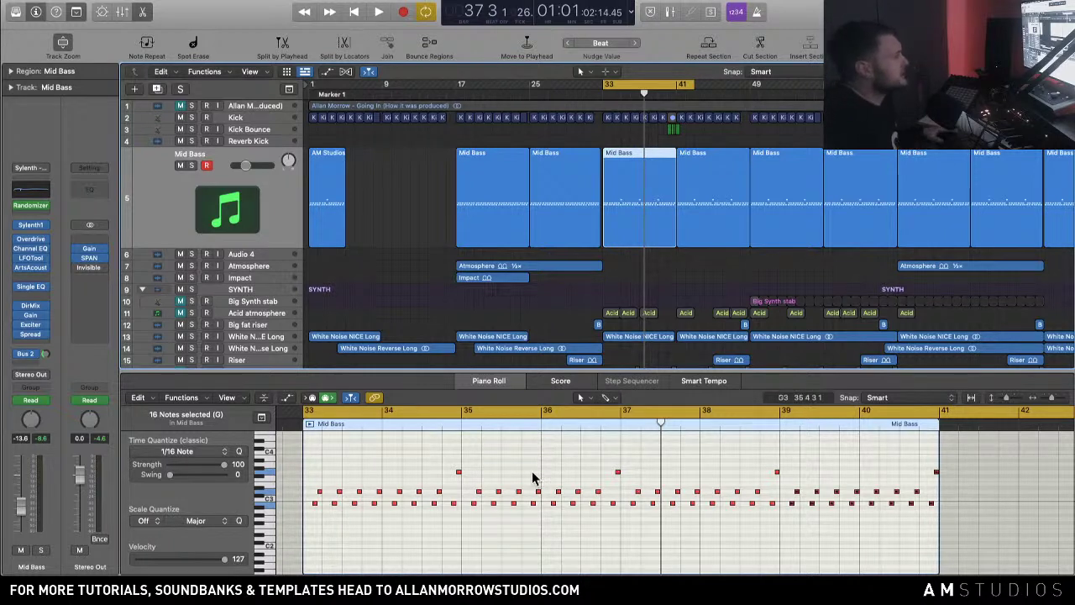
{"action": "left_click_drag", "start_coordinate": [715, 371], "coordinate": [713, 408]}
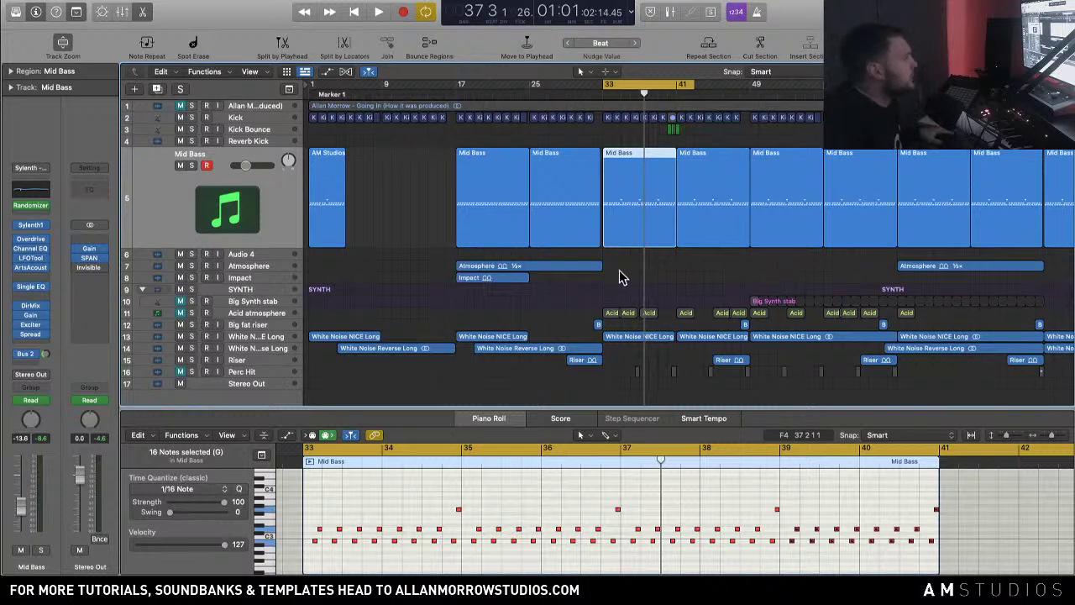
Step: Select the Audio 4 track, search the file browser for hat loops, and start playback from bar 33
{"action": "left_click", "coordinate": [243, 254]}
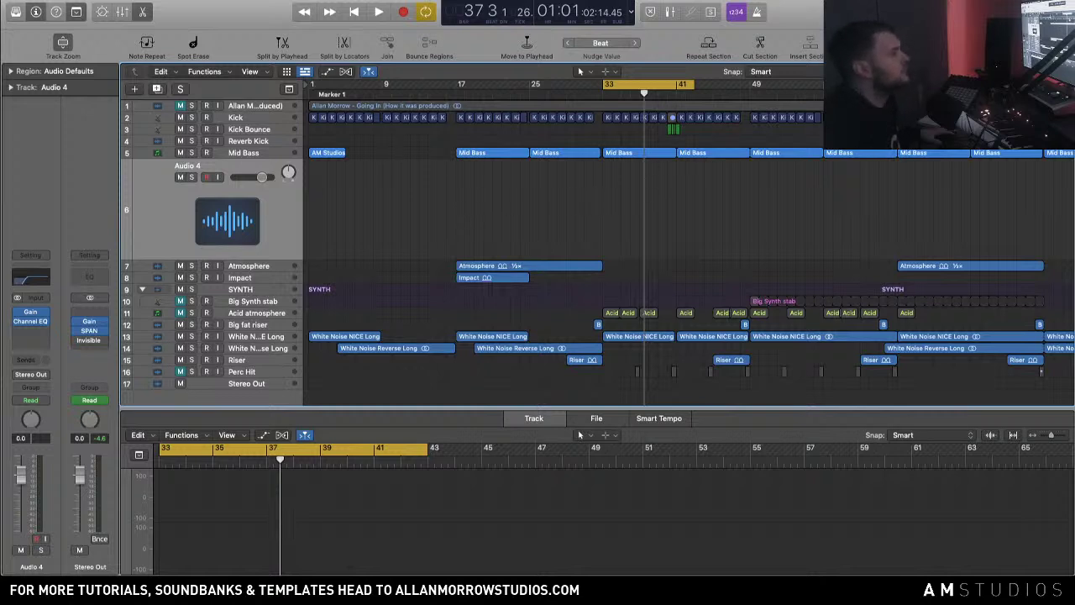
{"action": "key", "text": "f"}
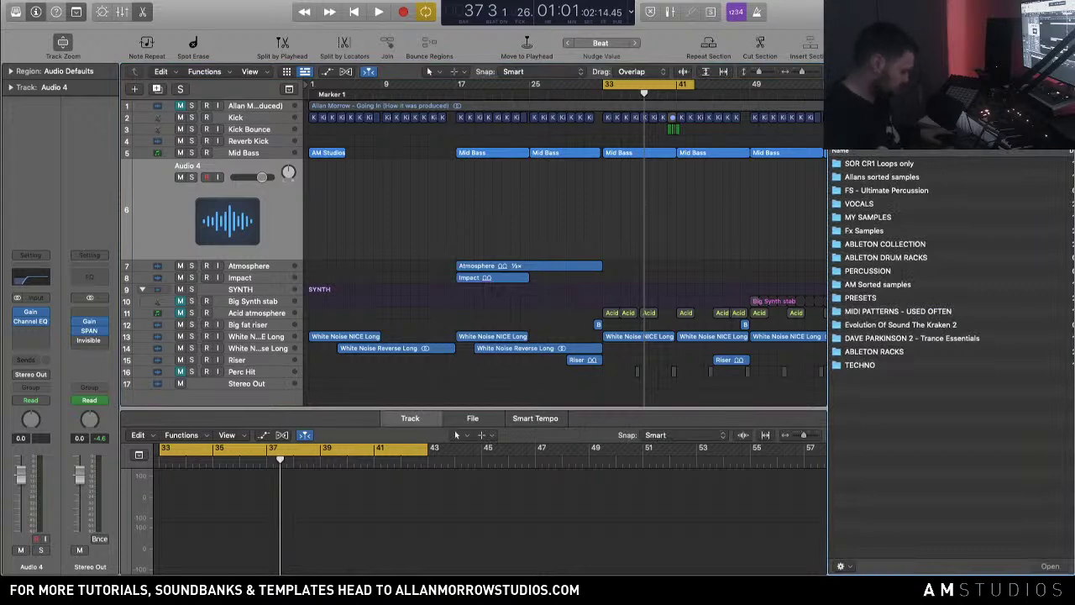
{"action": "key", "text": "Return"}
{"action": "key", "text": "space"}
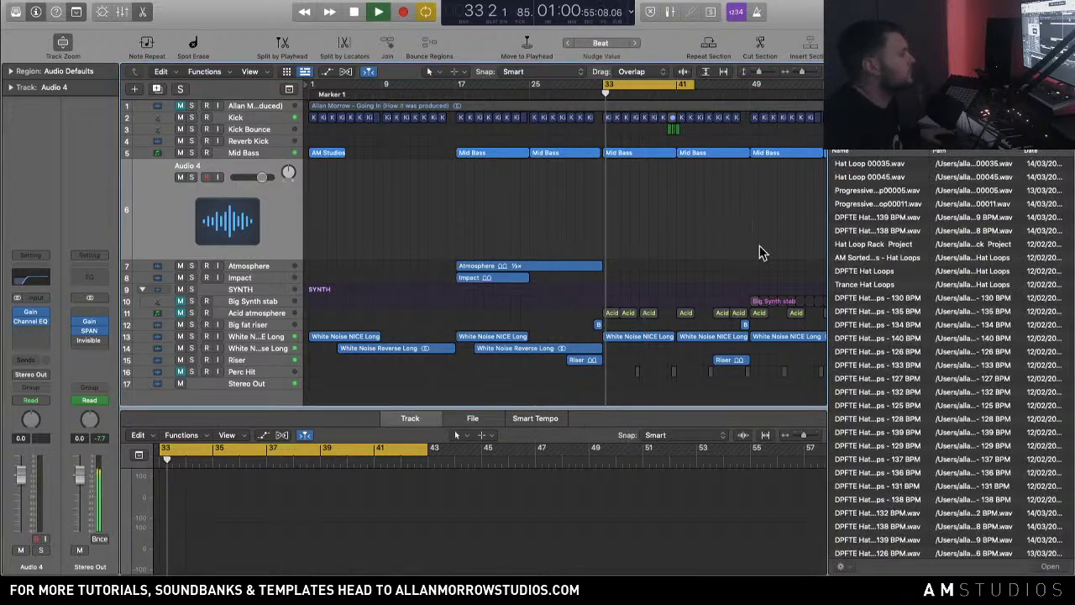
Step: Audition several 140 BPM DPFTE hat loops against the track and place Hat Loop 004 on Audio 4 at bar 33
{"action": "scroll", "coordinate": [880, 361], "scroll_direction": "down", "scroll_amount": 6}
{"action": "scroll", "coordinate": [874, 395], "scroll_direction": "down", "scroll_amount": 5}
{"action": "left_click", "coordinate": [903, 307]}
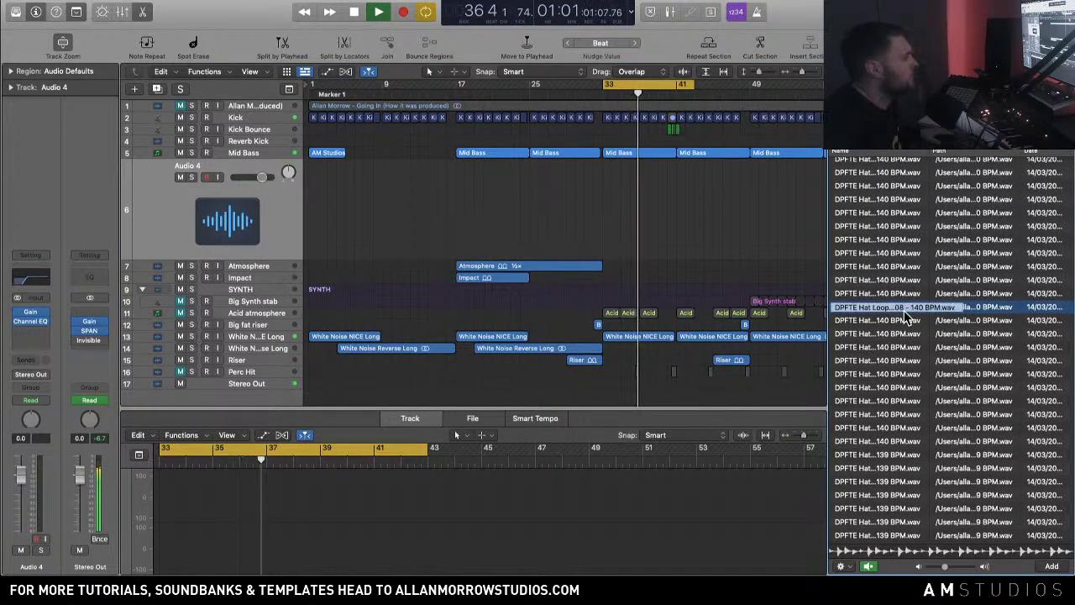
{"action": "left_click", "coordinate": [894, 323]}
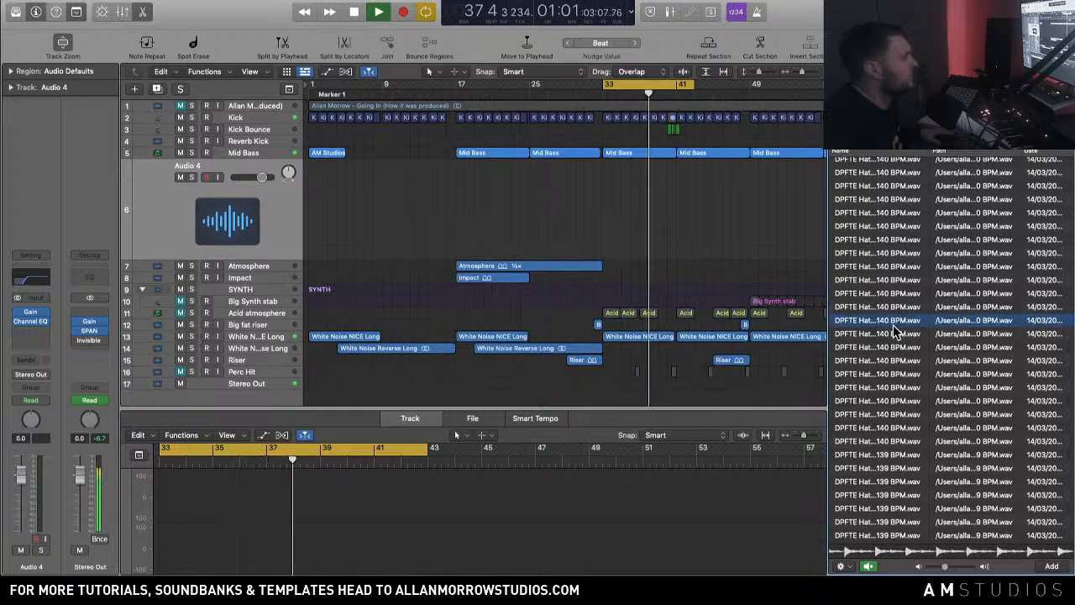
{"action": "left_click", "coordinate": [894, 330]}
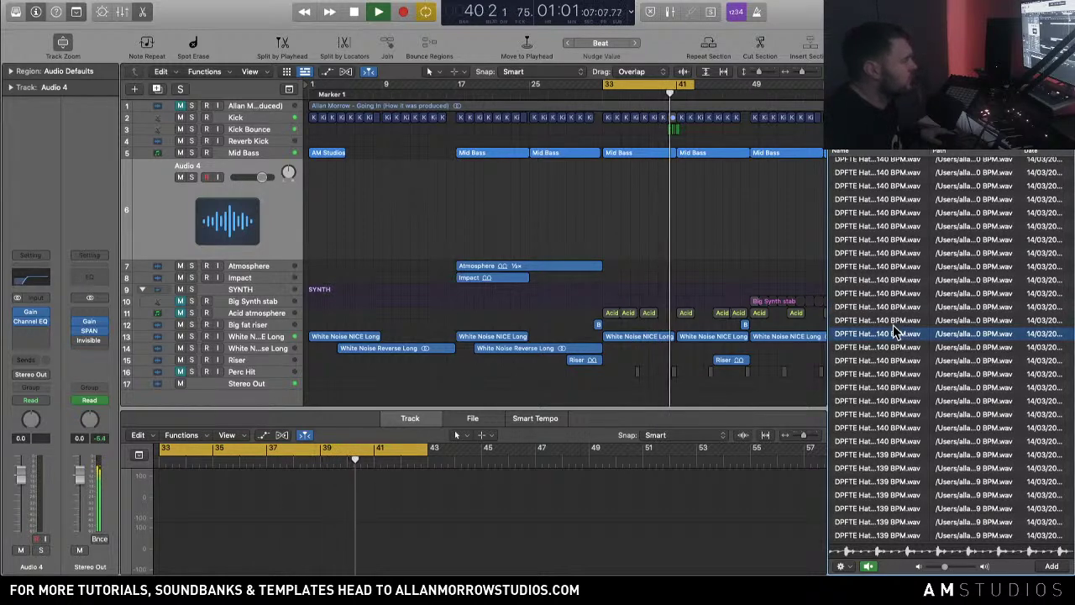
{"action": "left_click_drag", "start_coordinate": [895, 332], "coordinate": [605, 239]}
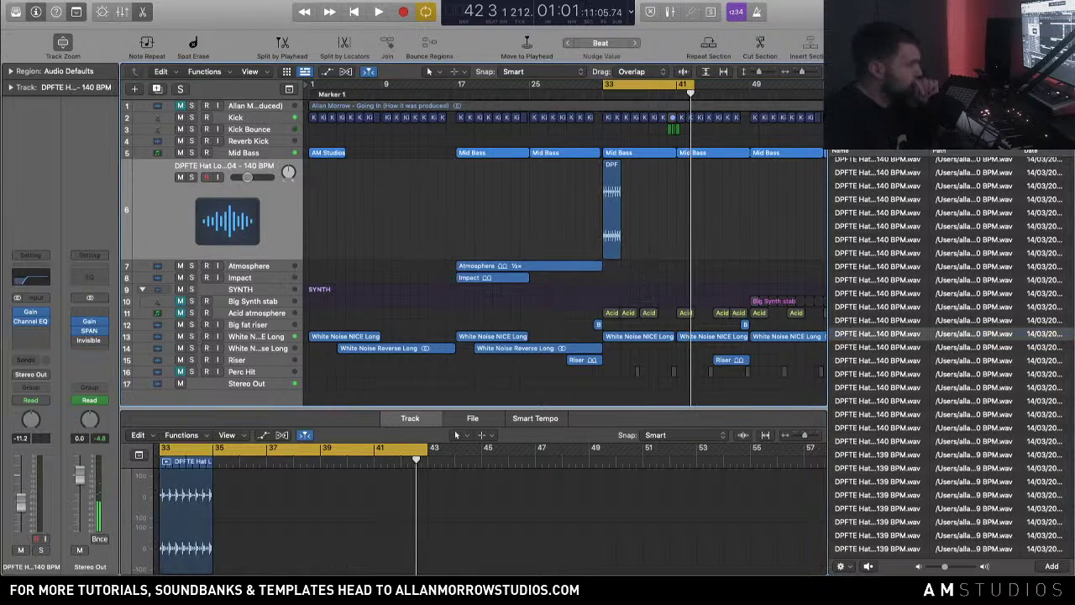
{"action": "key", "text": "f"}
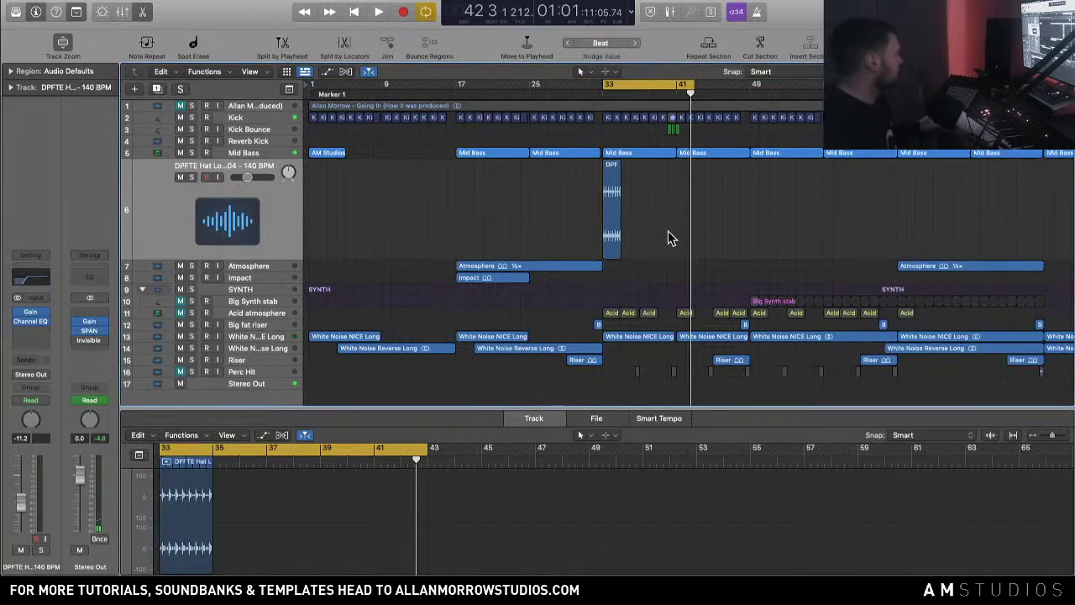
Step: Rename the hat loop's track as Hat loop 1 and name its region after the track
{"action": "double_click", "coordinate": [233, 164]}
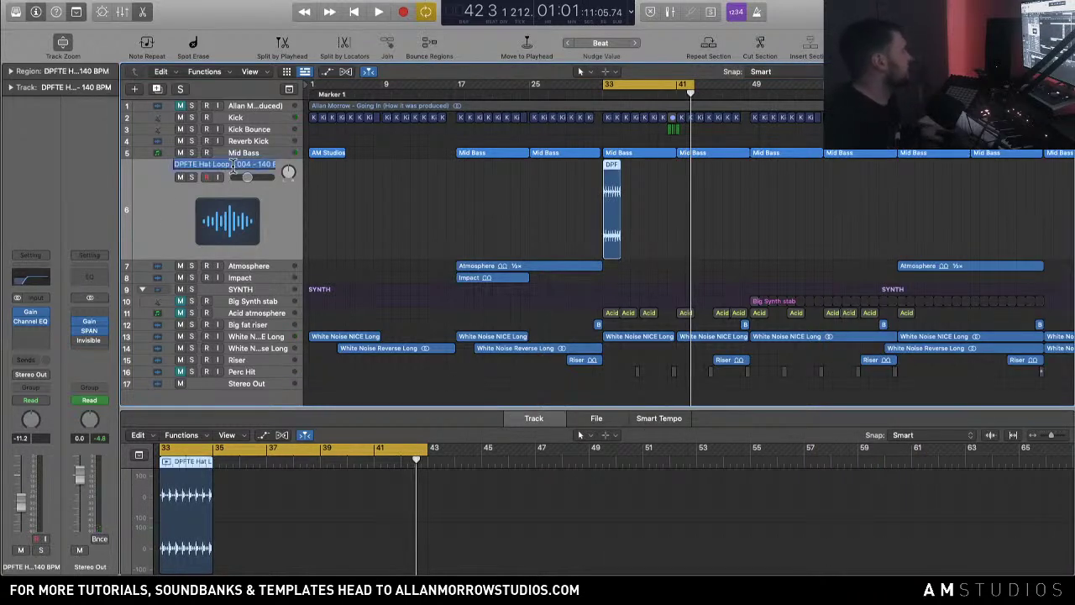
{"action": "type", "text": "Hat loop 1"}
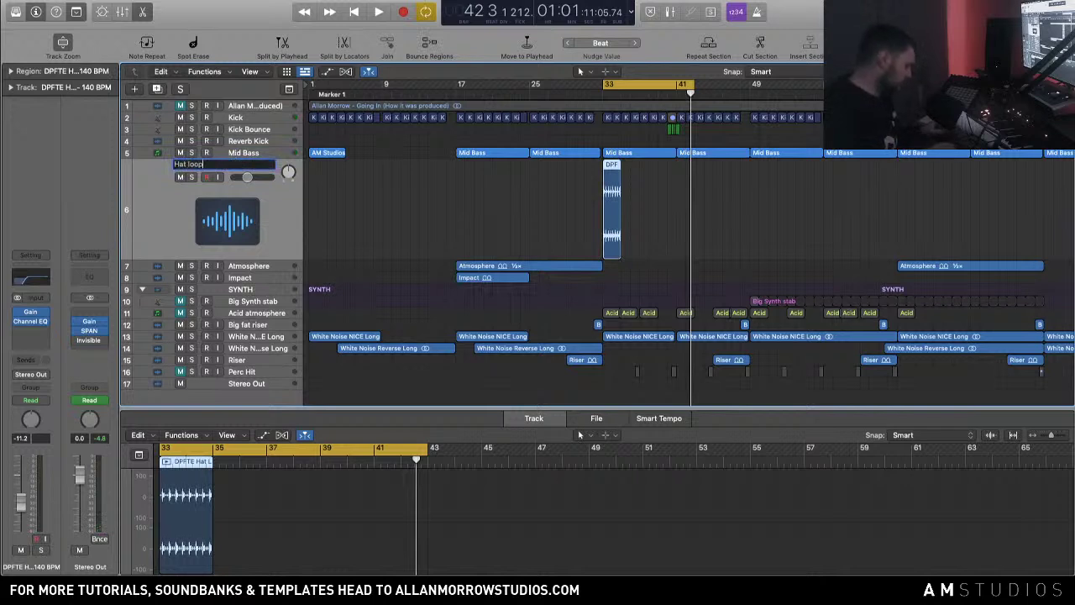
{"action": "key", "text": "Return"}
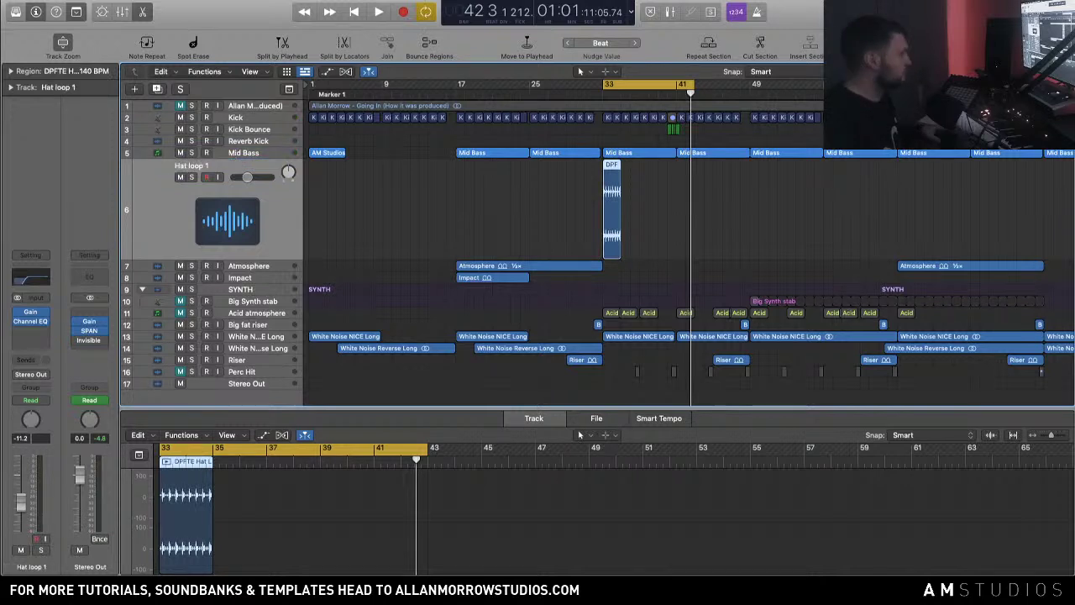
{"action": "right_click", "coordinate": [609, 170]}
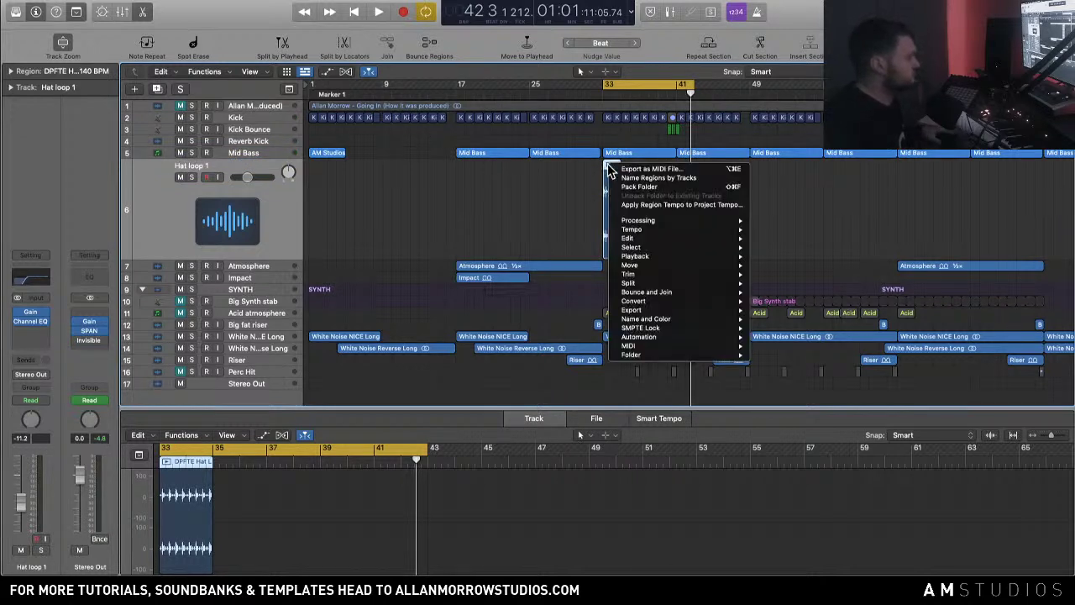
{"action": "left_click", "coordinate": [694, 178]}
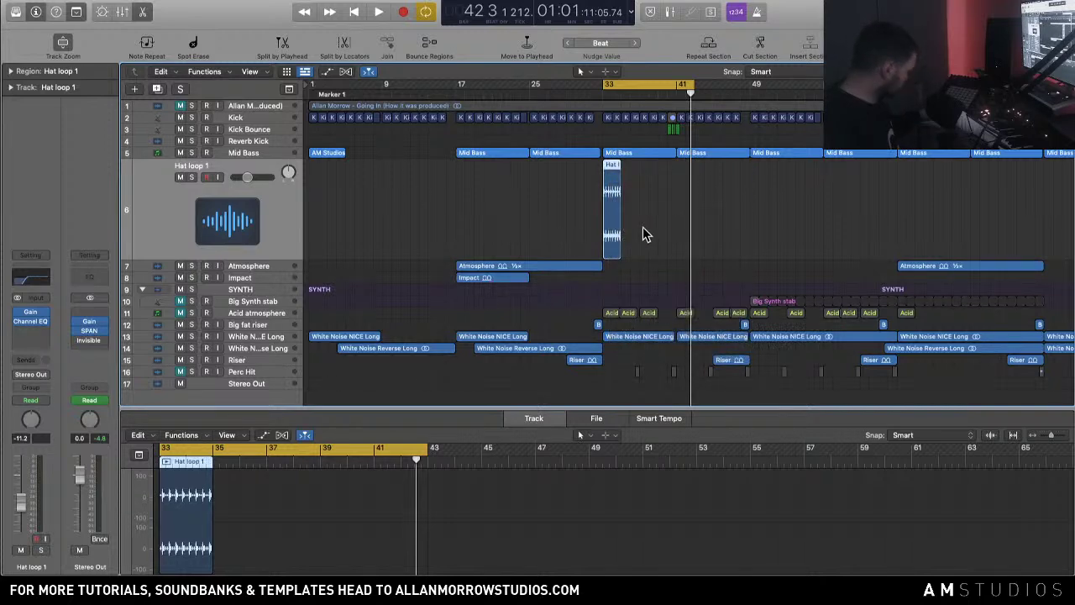
Step: Solo the Hat loop 1 track and listen to its region at bar 33 with the system volume raised
{"action": "left_click", "coordinate": [193, 178]}
{"action": "key", "text": "space"}
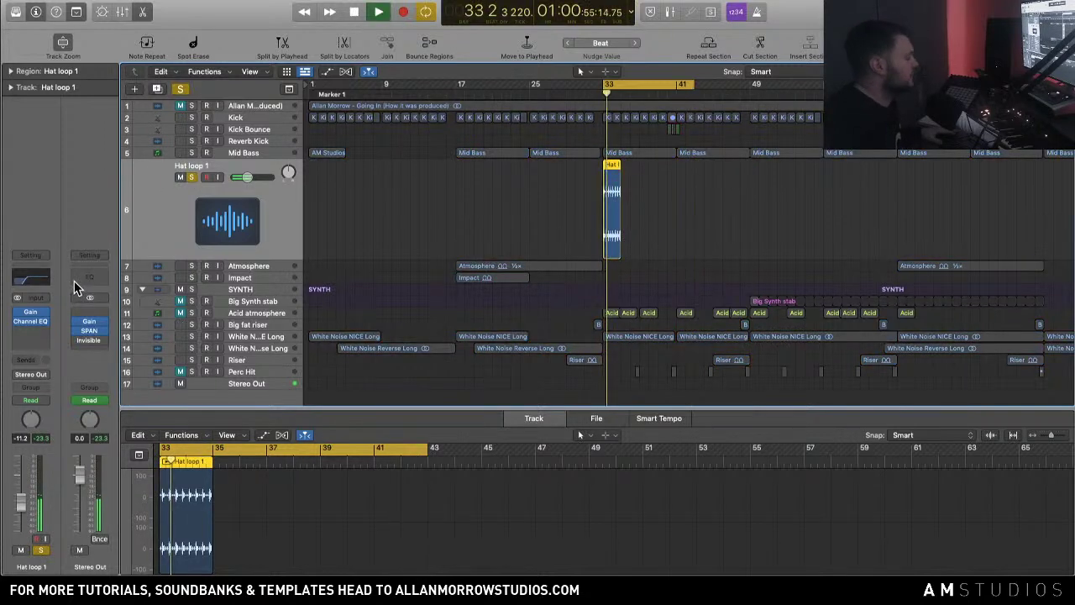
{"action": "key", "text": "XF86AudioRaiseVolume"}
{"action": "key", "text": "space"}
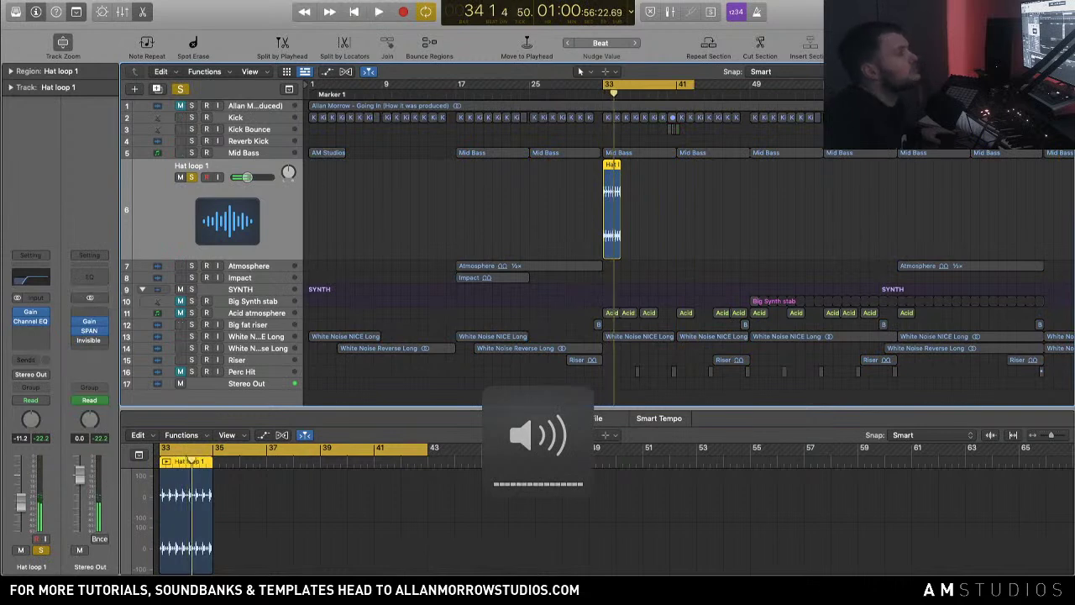
{"action": "key", "text": "z"}
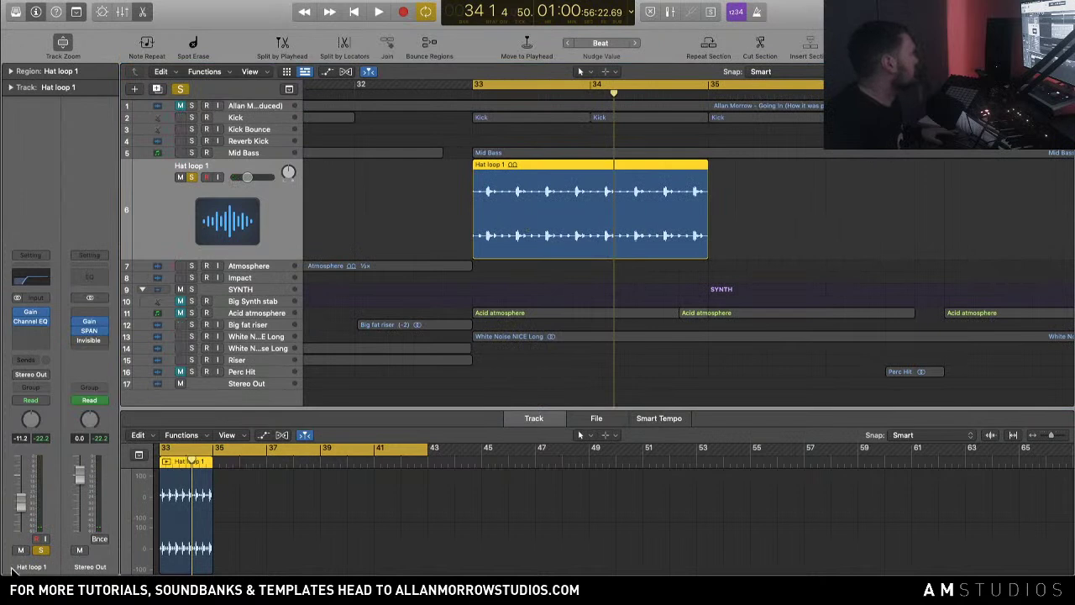
Step: Raise the Hat loop 1 track volume to -5.6 dB and add Mid Bass to the solo to hear both together
{"action": "left_click_drag", "start_coordinate": [21, 503], "coordinate": [21, 494]}
{"action": "key", "text": "space"}
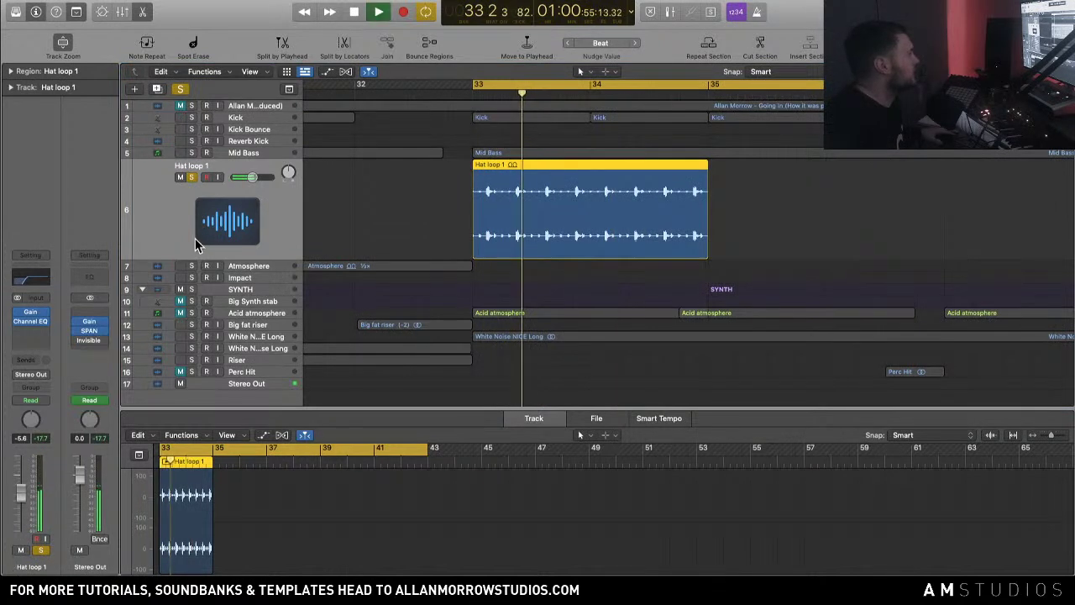
{"action": "key", "text": "space"}
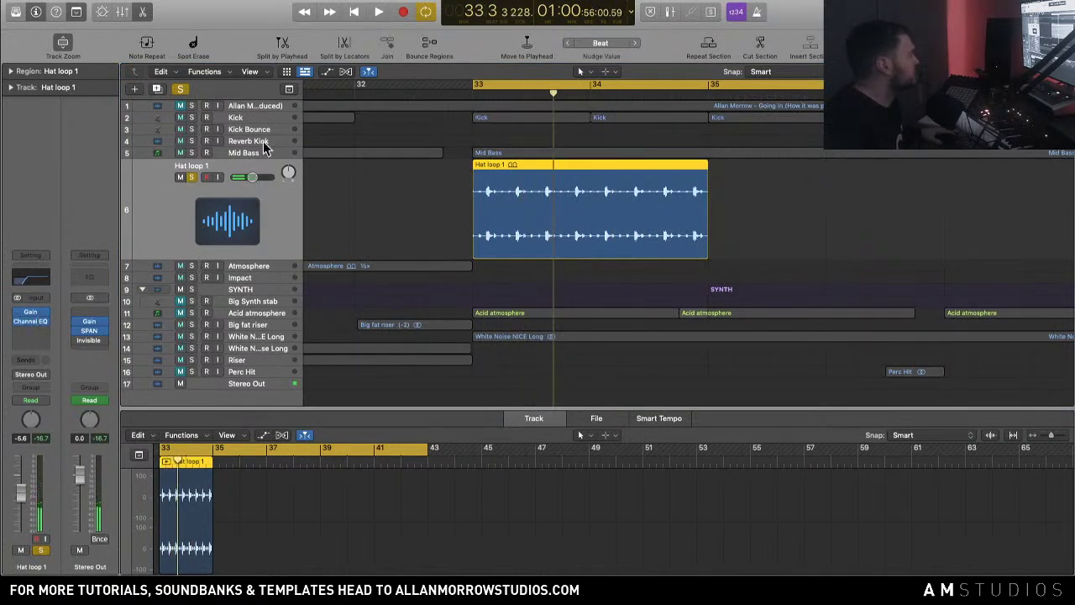
{"action": "left_click", "coordinate": [193, 153]}
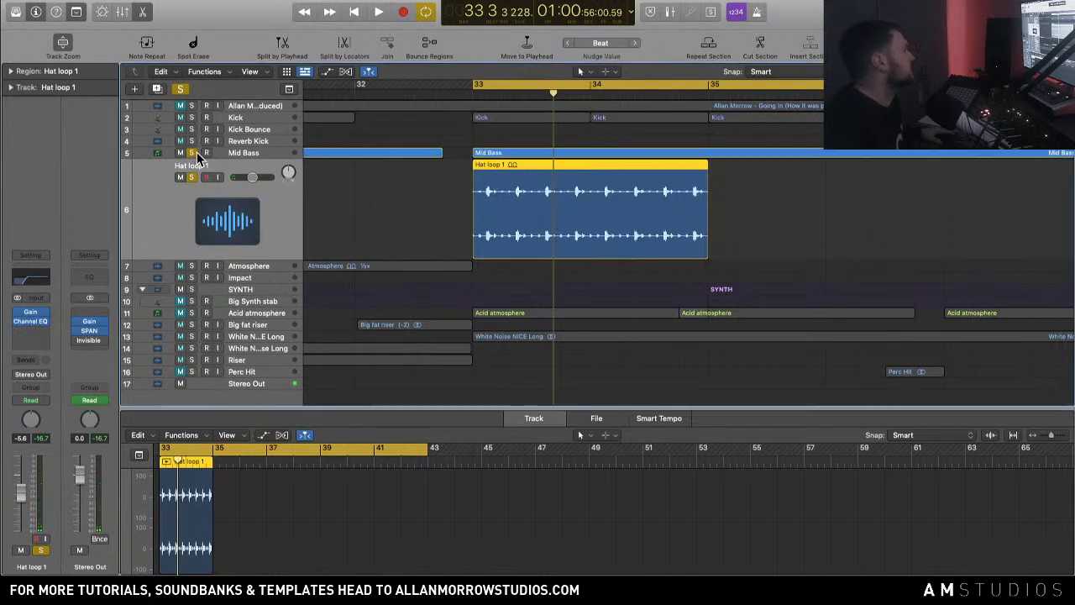
{"action": "key", "text": "space"}
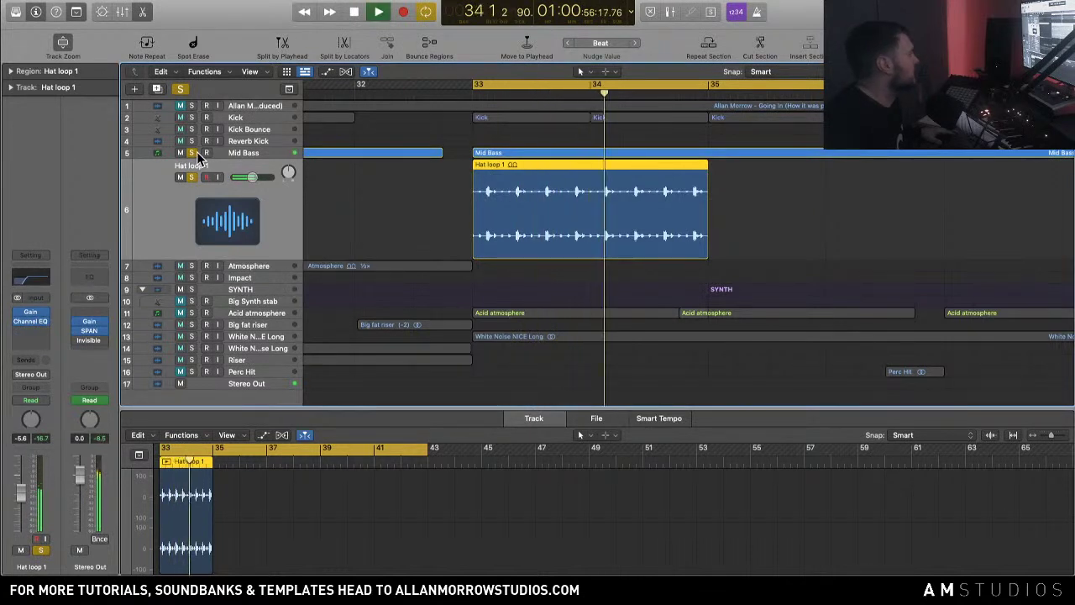
{"action": "key", "text": "space"}
{"action": "left_click", "coordinate": [40, 331]}
{"action": "mouse_move", "coordinate": [64, 374]}
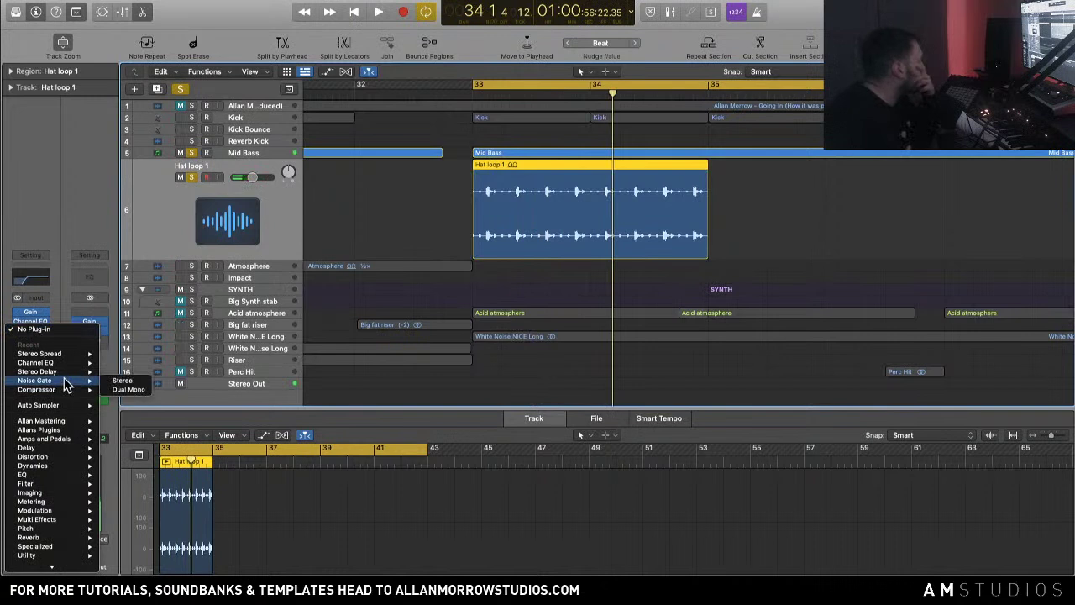
{"action": "left_click", "coordinate": [17, 72]}
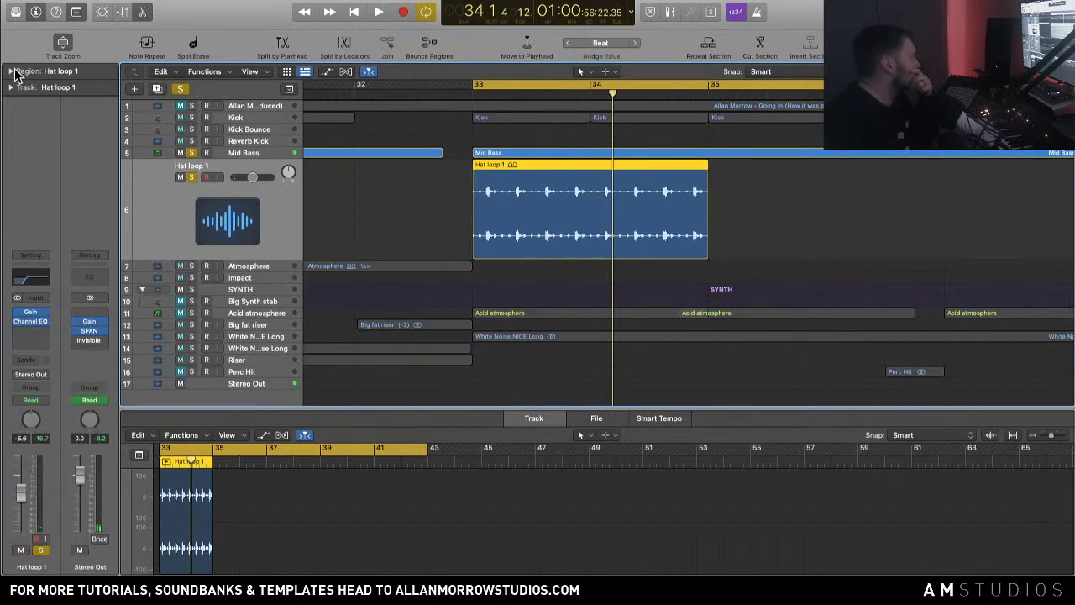
Step: Transpose the Hat loop 1 region by +3 after auditioning +1 and +4 against the Mid Bass
{"action": "left_click", "coordinate": [17, 71]}
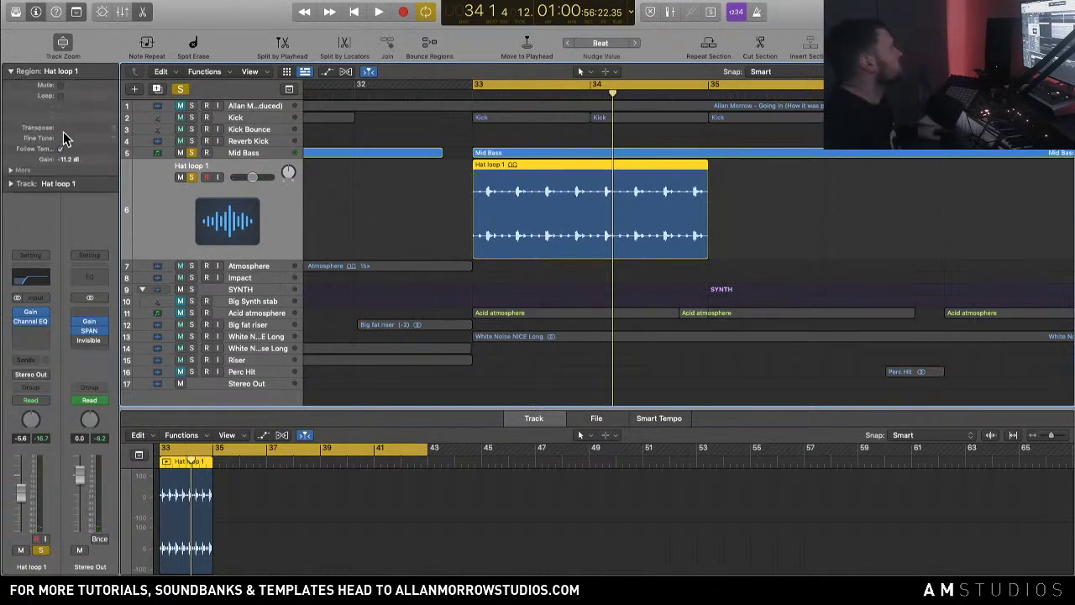
{"action": "left_click_drag", "start_coordinate": [68, 132], "coordinate": [67, 127]}
{"action": "key", "text": "space"}
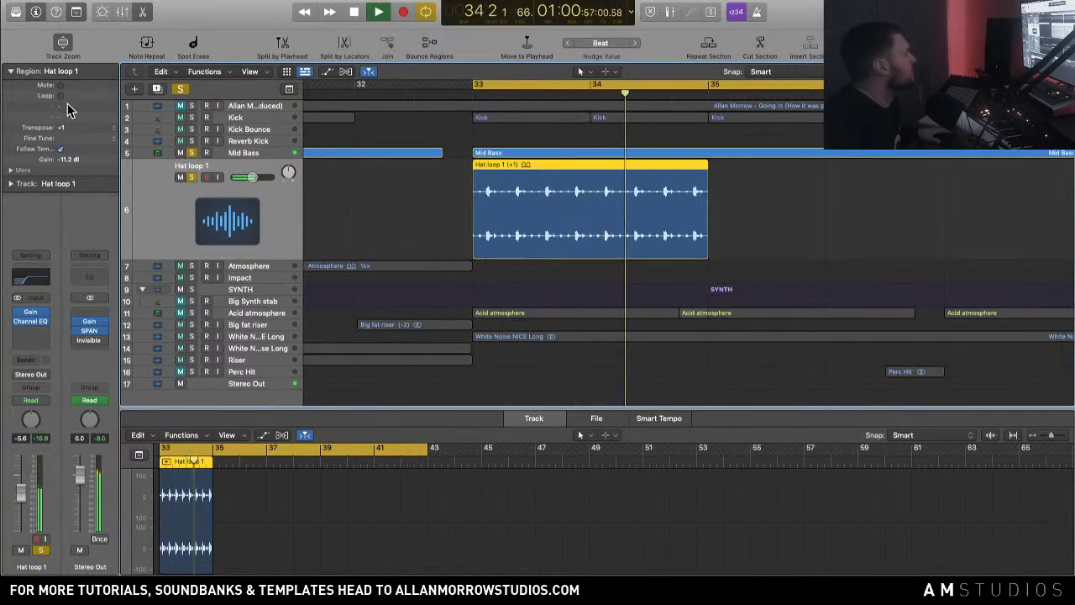
{"action": "mouse_move", "coordinate": [67, 132]}
{"action": "left_mouse_down"}
{"action": "mouse_move", "coordinate": [70, 120]}
{"action": "mouse_move", "coordinate": [65, 145]}
{"action": "left_mouse_up"}
{"action": "key", "text": "space"}
{"action": "key", "text": "space"}
{"action": "key", "text": "space"}
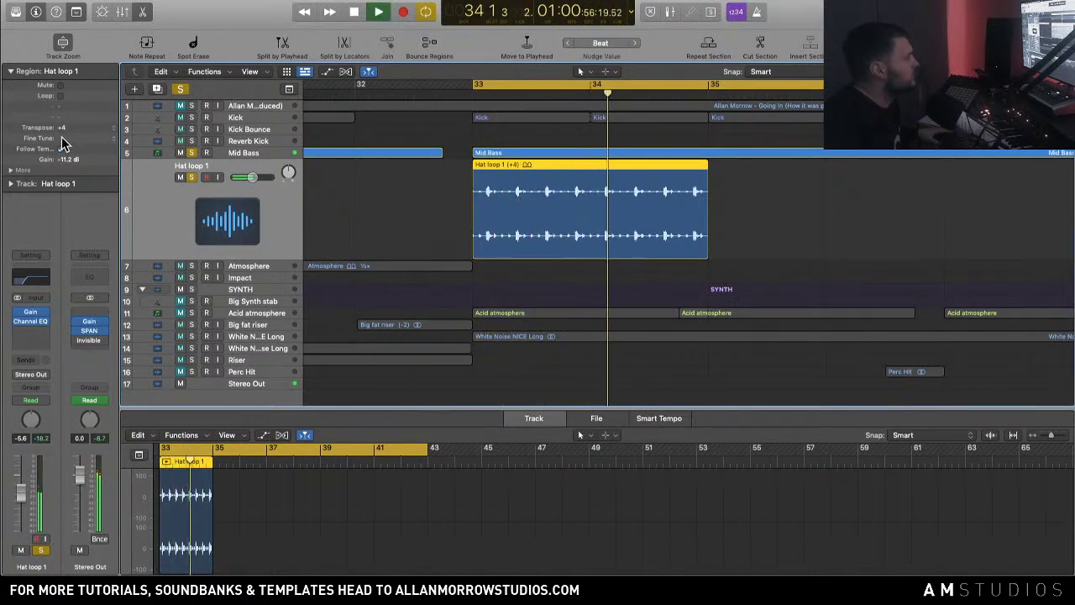
{"action": "key", "text": "space"}
{"action": "left_click_drag", "start_coordinate": [62, 135], "coordinate": [62, 137]}
{"action": "key", "text": "space"}
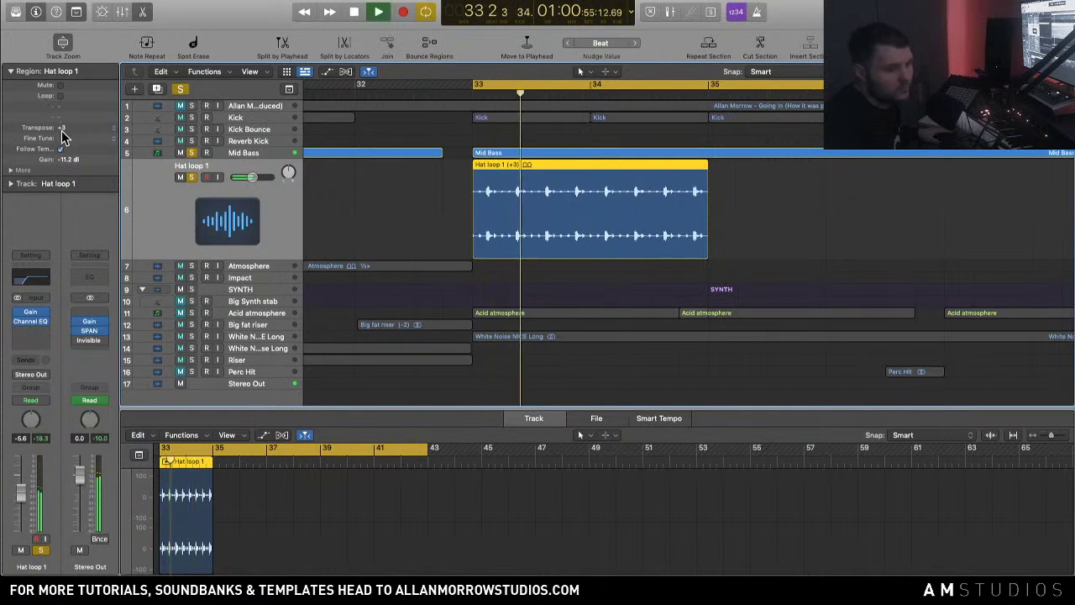
{"action": "key", "text": "space"}
{"action": "key", "text": "space"}
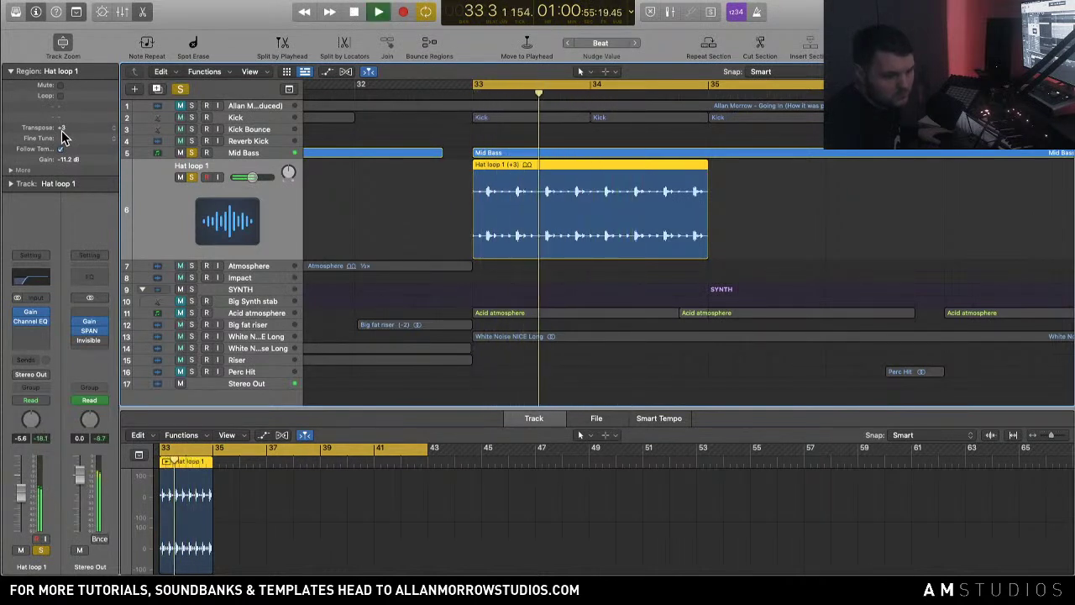
{"action": "key", "text": "space"}
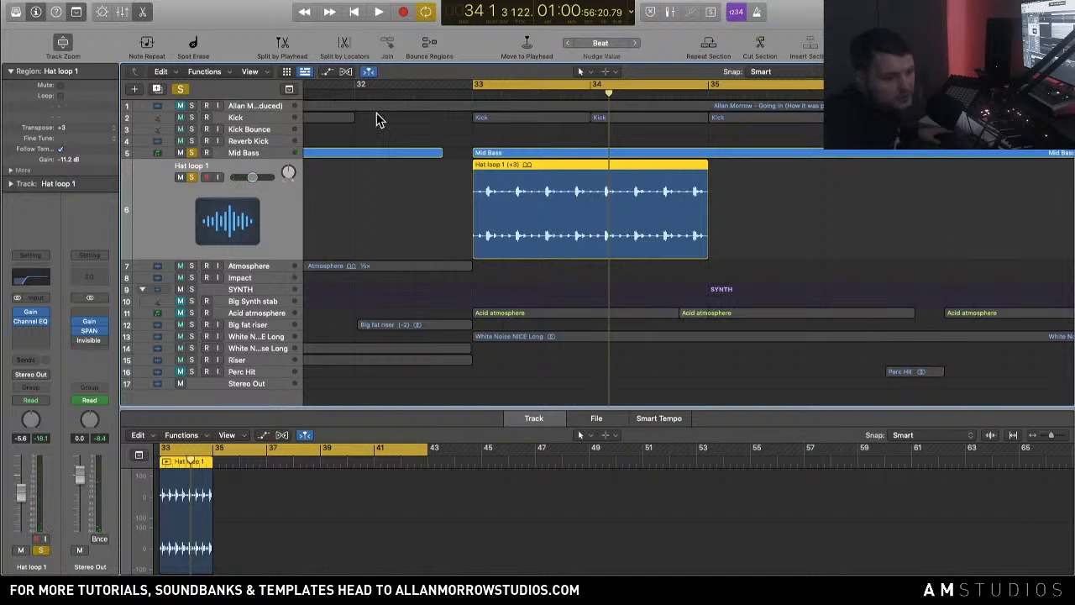
Step: Clear the Mid Bass and Hat loop 1 solos and listen to the Kick track soloed from bar 33
{"action": "left_click", "coordinate": [191, 159]}
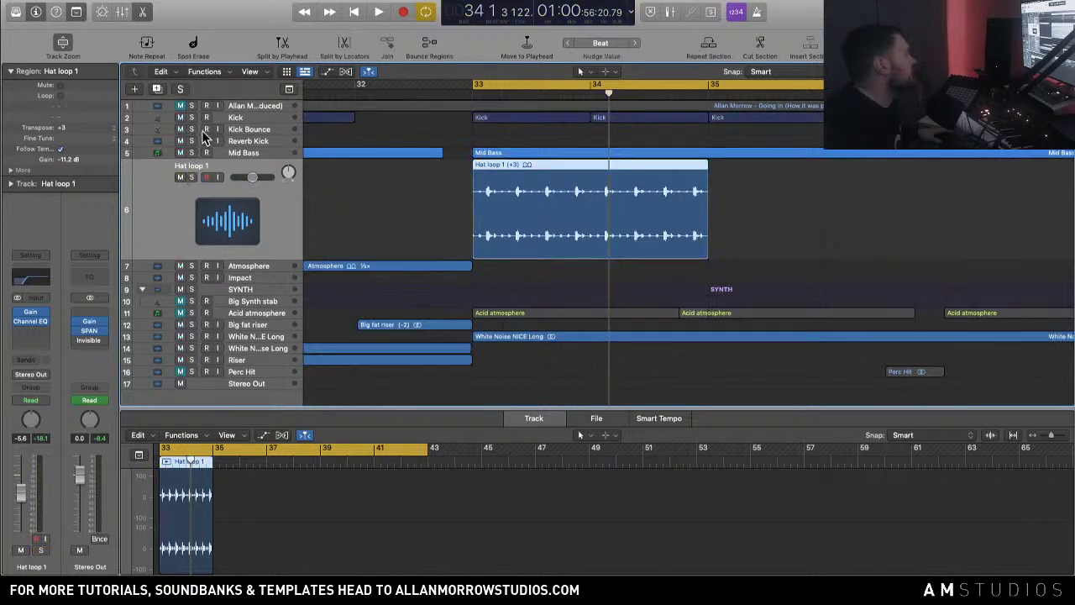
{"action": "left_click", "coordinate": [193, 120]}
{"action": "key", "text": "space"}
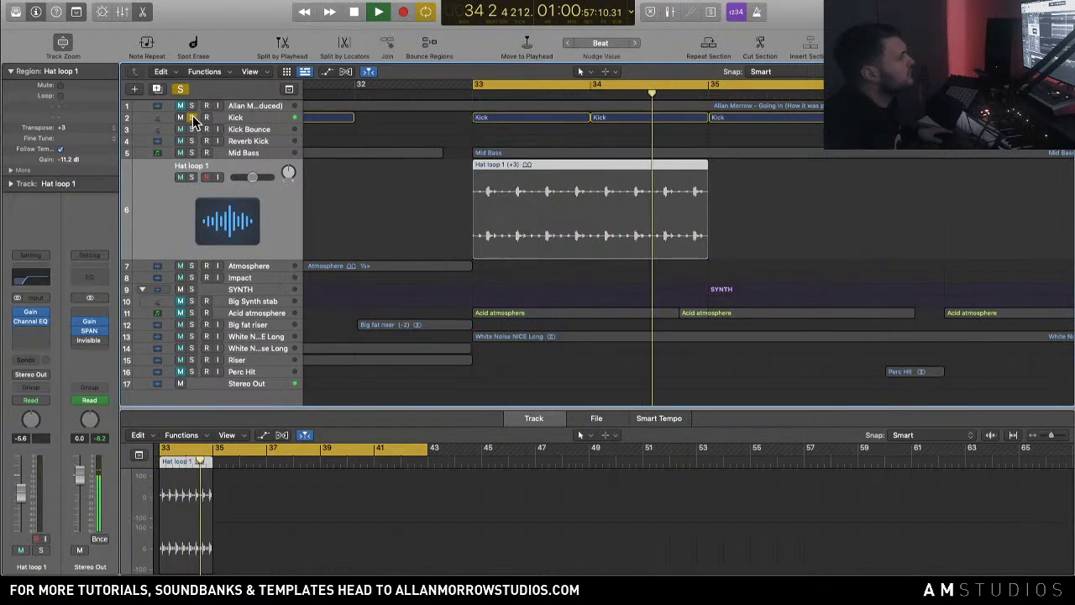
{"action": "key", "text": "space"}
{"action": "key", "text": "space"}
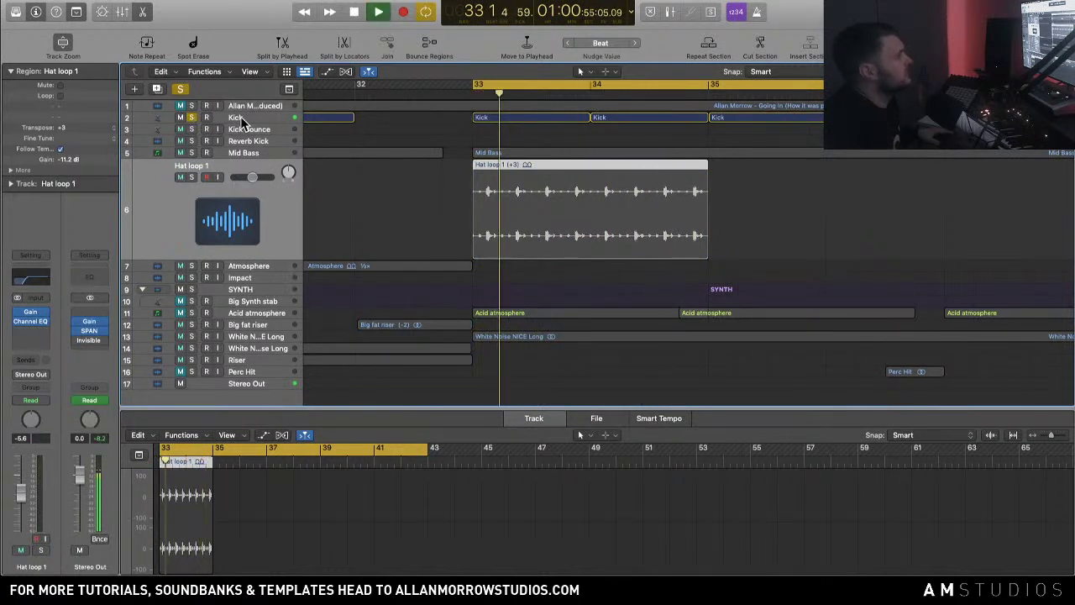
{"action": "key", "text": "space"}
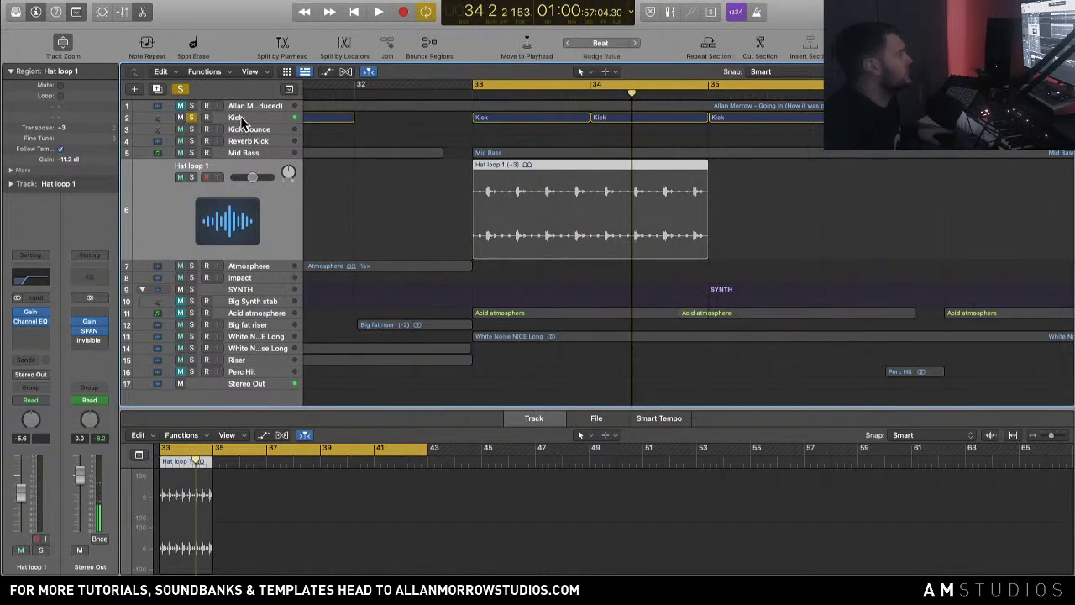
Step: Listen to the Mid Bass soloed on its own from bar 33, and to Hat loop 1 soloed the same way
{"action": "left_click", "coordinate": [193, 117]}
{"action": "left_click", "coordinate": [191, 152]}
{"action": "key", "text": "space"}
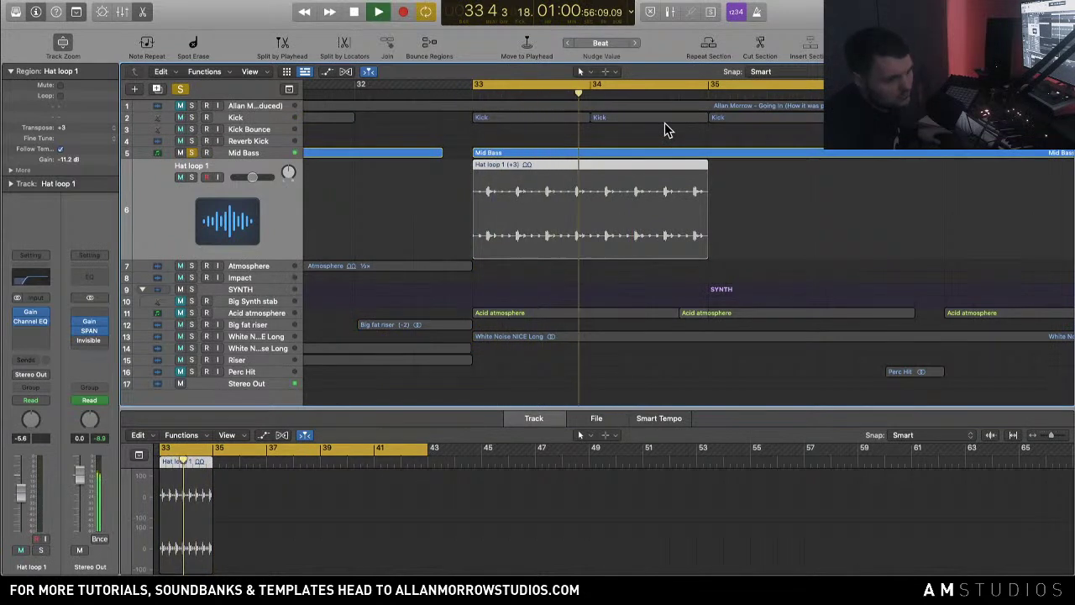
{"action": "key", "text": "space"}
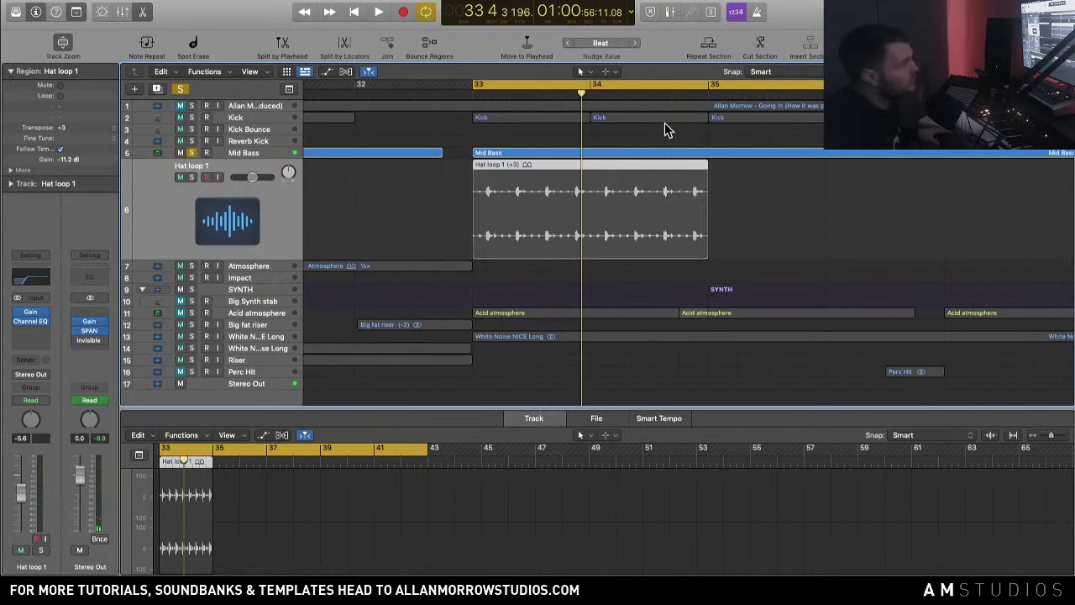
{"action": "left_click", "coordinate": [192, 153]}
{"action": "key", "text": "space"}
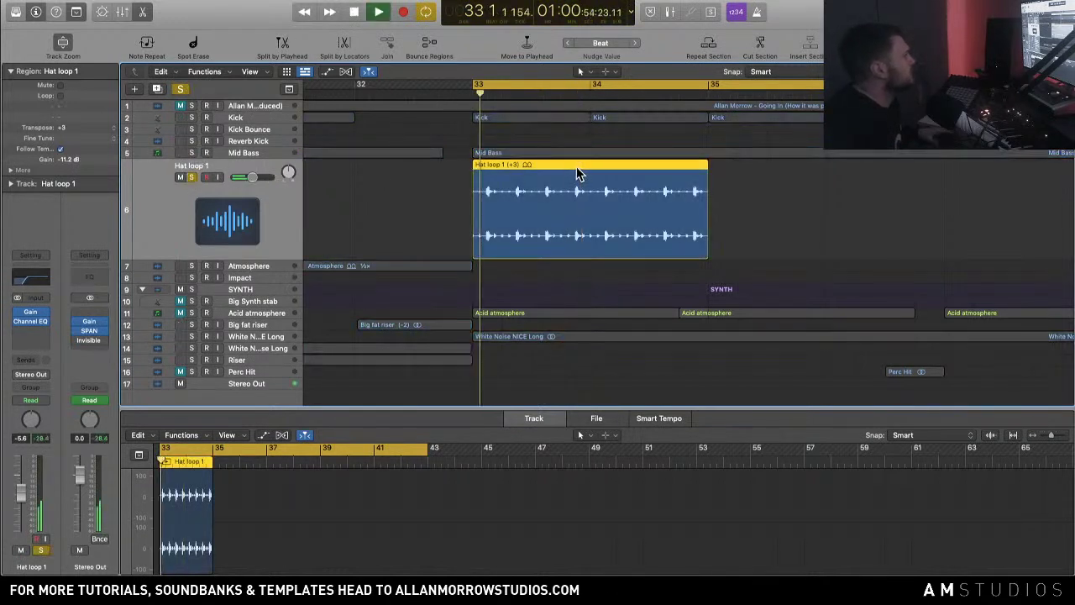
{"action": "key", "text": "space"}
Step: Insert an Overdrive effect after the Channel EQ on Hat loop 1 and move its window clear of the region
{"action": "left_click", "coordinate": [34, 334]}
{"action": "mouse_move", "coordinate": [68, 458]}
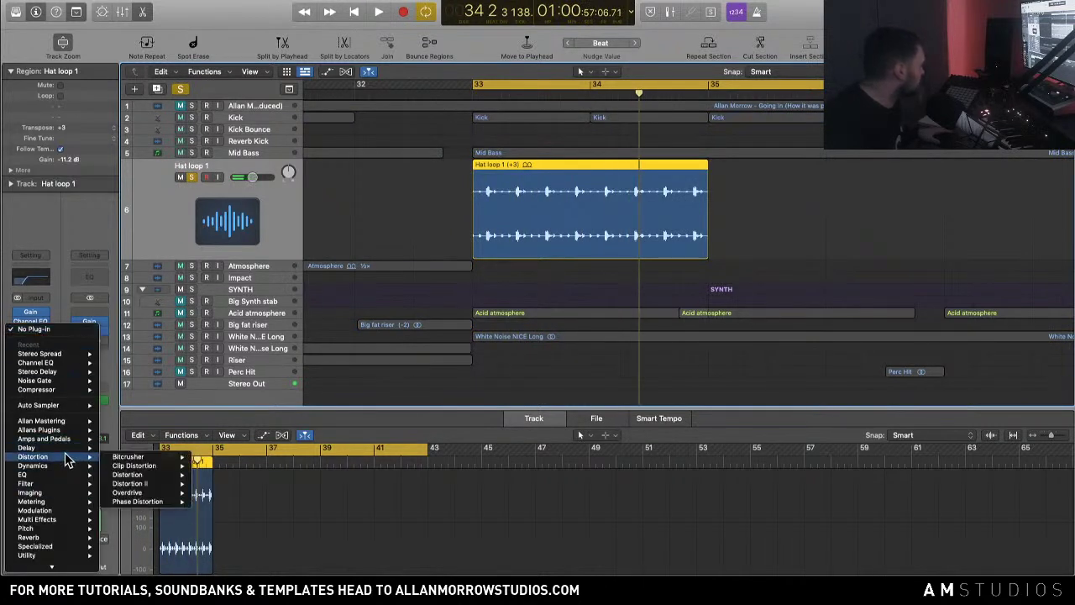
{"action": "mouse_move", "coordinate": [139, 477]}
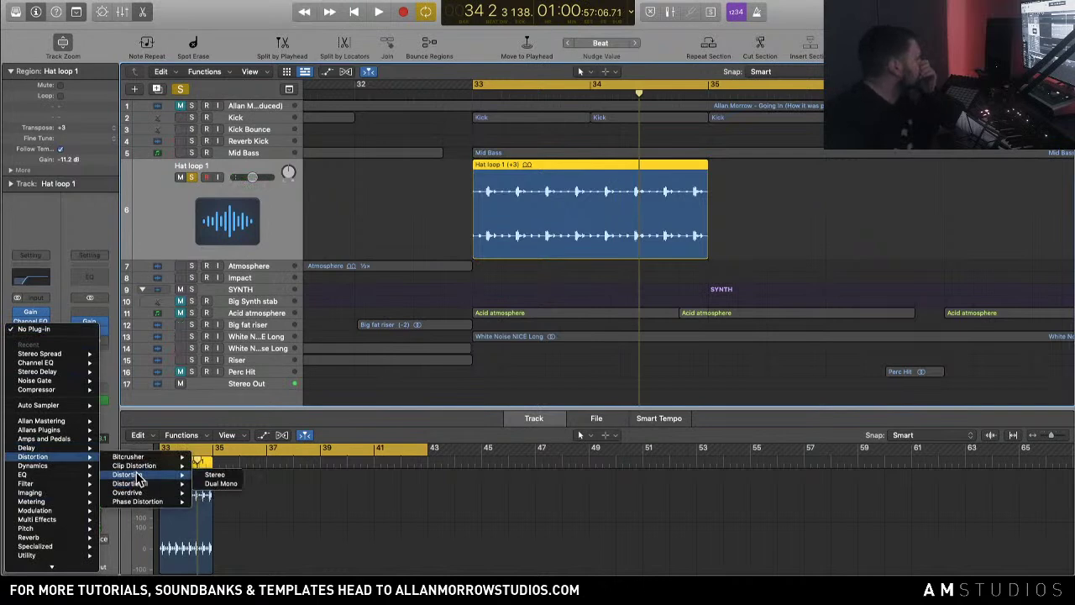
{"action": "left_click", "coordinate": [128, 492]}
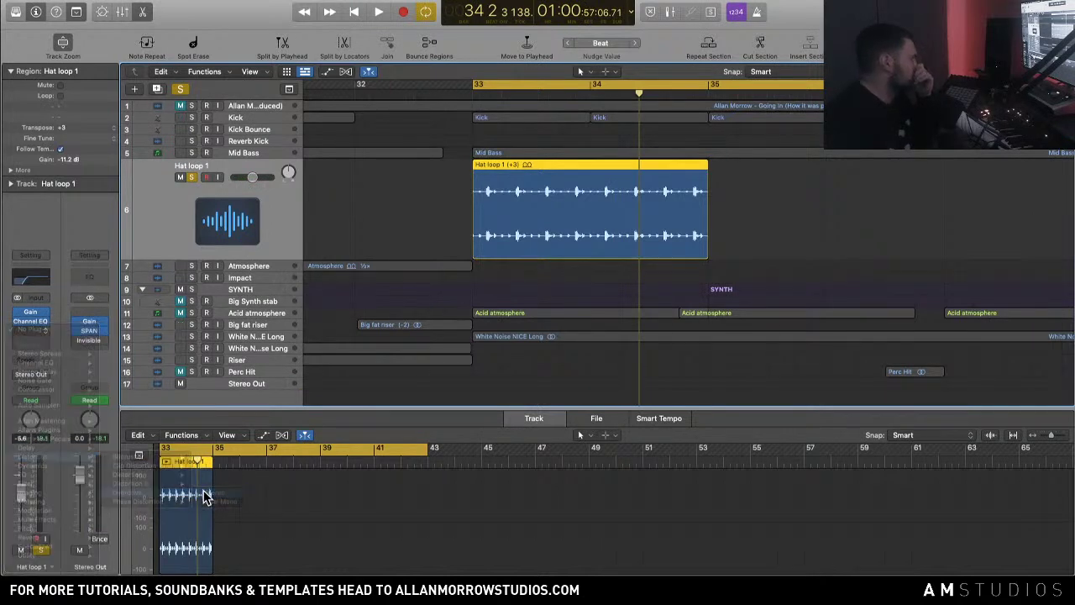
{"action": "left_click_drag", "start_coordinate": [523, 137], "coordinate": [706, 289]}
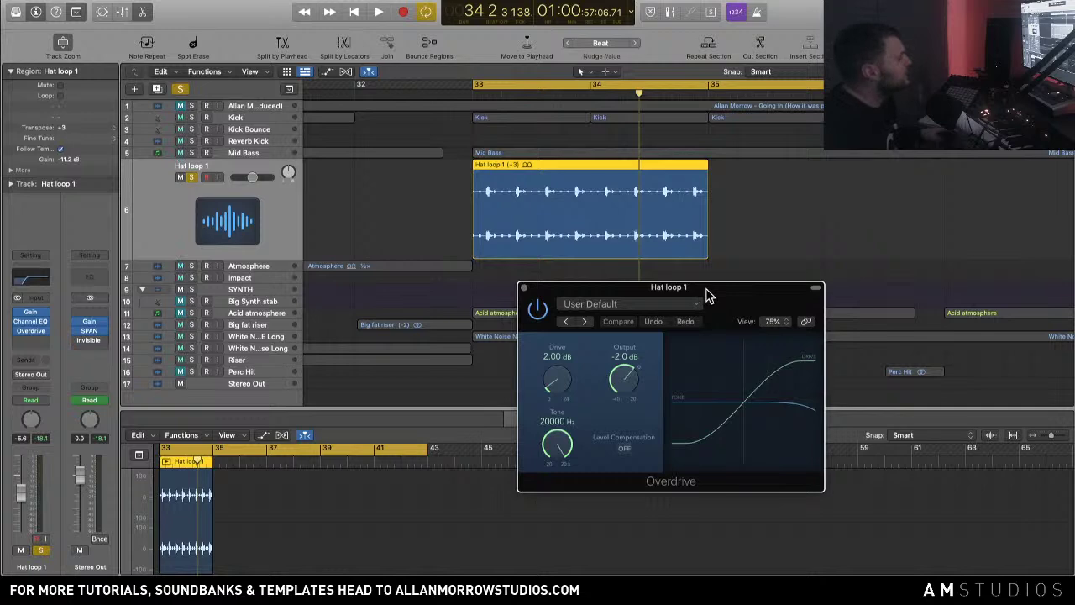
Step: In Hat loop 1's Channel EQ, boost the high shelf 6.3 dB at 7250 Hz and cut about 6 dB around 4260 Hz
{"action": "left_click", "coordinate": [23, 280]}
{"action": "left_click_drag", "start_coordinate": [504, 127], "coordinate": [442, 239]}
{"action": "key", "text": "space"}
{"action": "left_click_drag", "start_coordinate": [642, 380], "coordinate": [607, 387]}
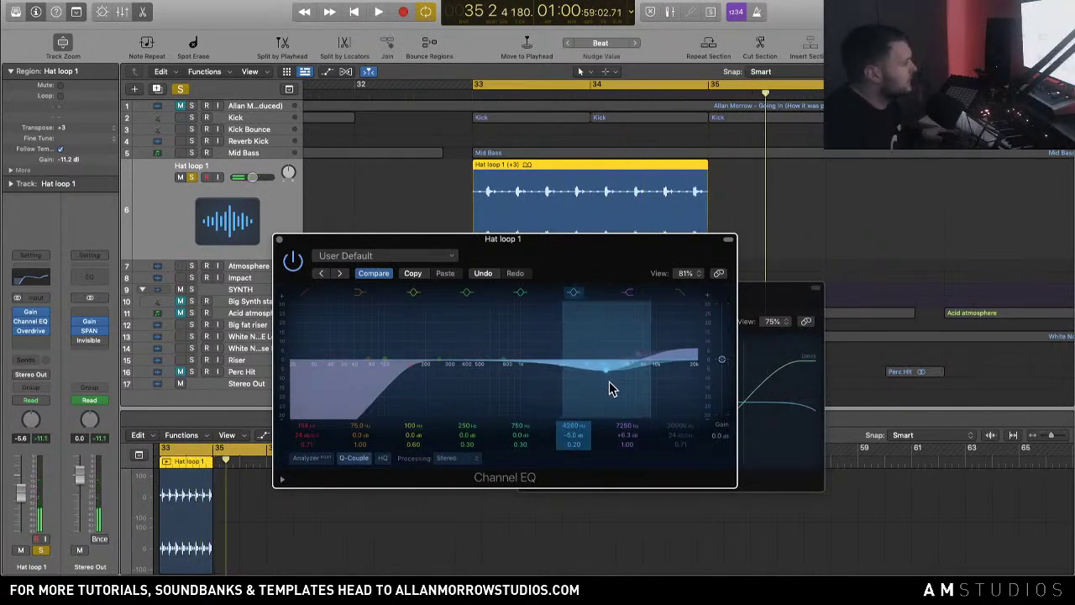
Step: Set the cycle range to bars 33–35 and refine the hat loop's EQ cut to -7.6 dB at 5150 Hz during playback
{"action": "left_click", "coordinate": [736, 202]}
{"action": "left_click_drag", "start_coordinate": [479, 84], "coordinate": [706, 114]}
{"action": "key", "text": "space"}
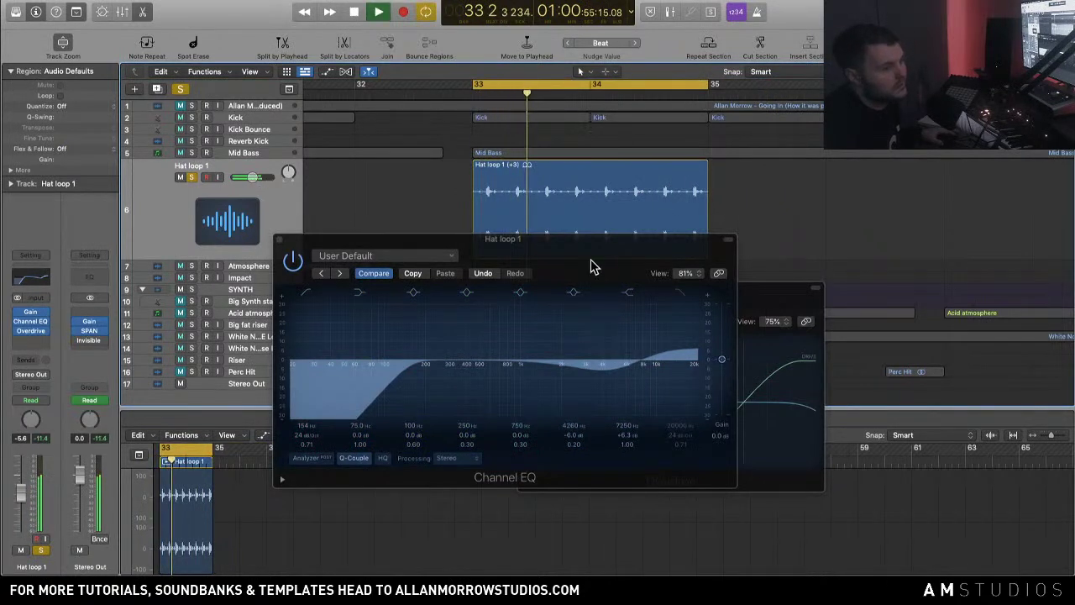
{"action": "left_click", "coordinate": [609, 403]}
{"action": "left_click_drag", "start_coordinate": [609, 404], "coordinate": [616, 404]}
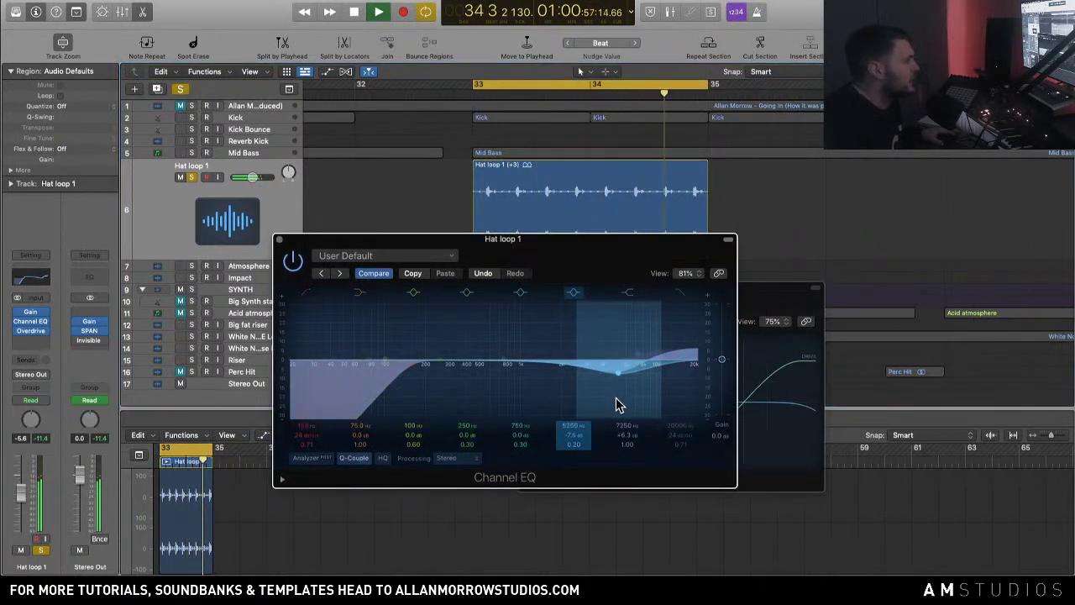
{"action": "key", "text": "space"}
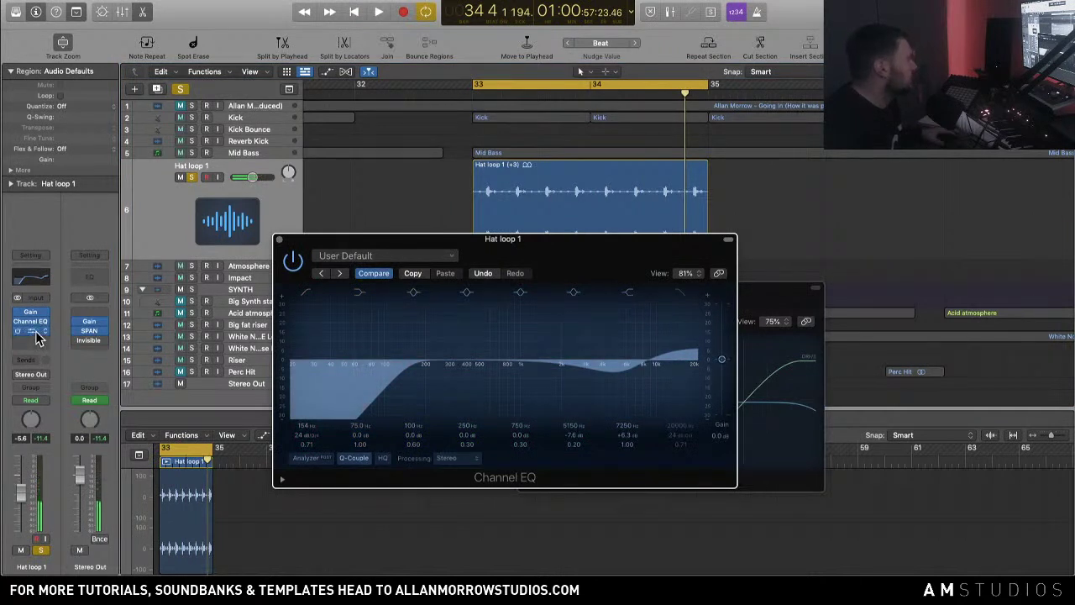
Step: Insert a Space Designer reverb after the Overdrive on Hat loop 1 and listen to its factory default setting
{"action": "left_click", "coordinate": [36, 333]}
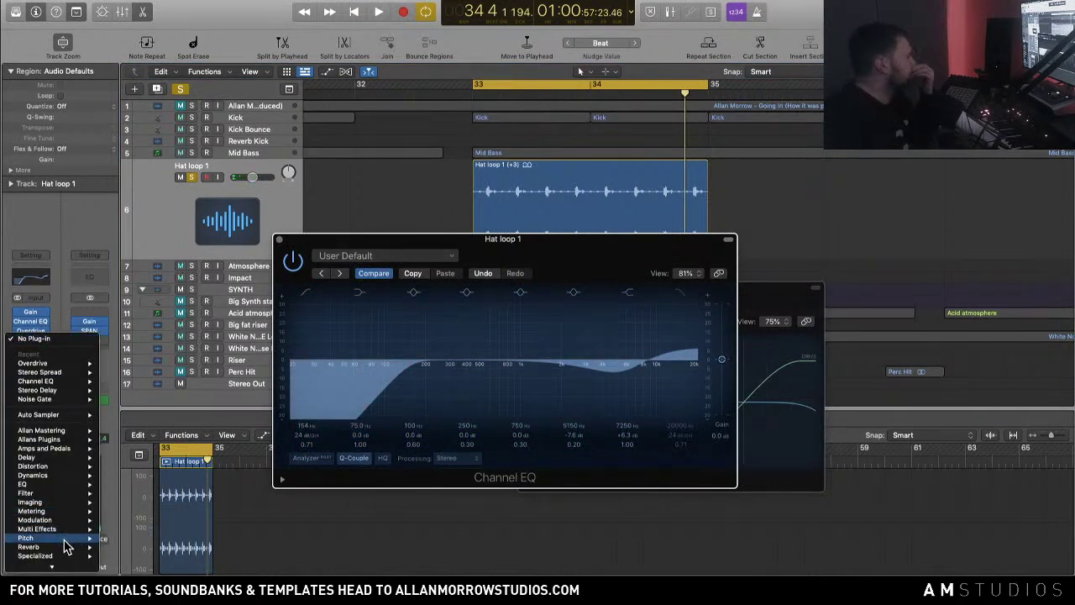
{"action": "mouse_move", "coordinate": [67, 547]}
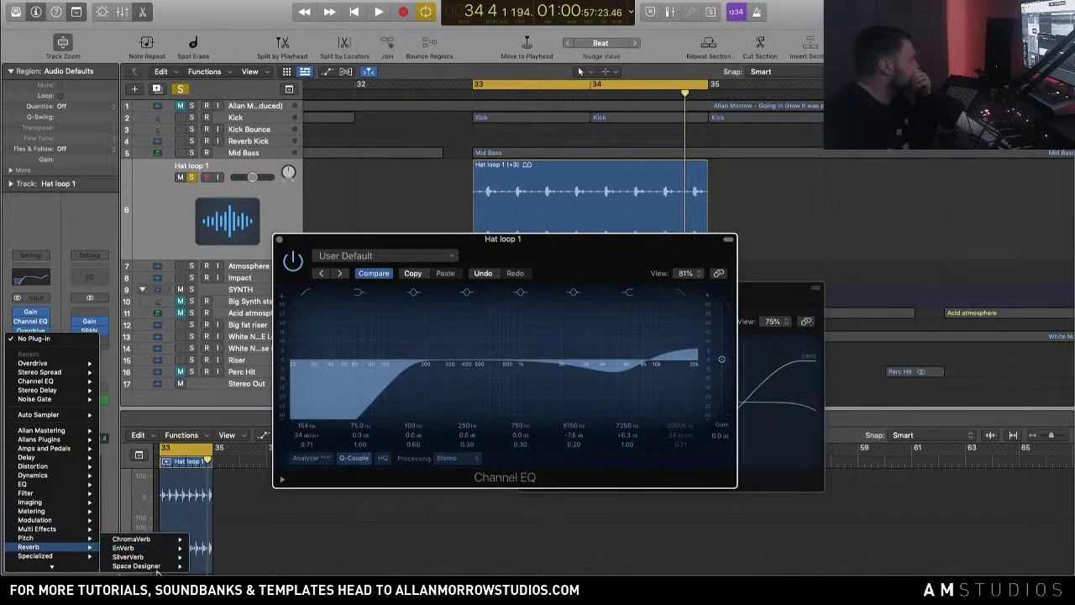
{"action": "left_click", "coordinate": [210, 568]}
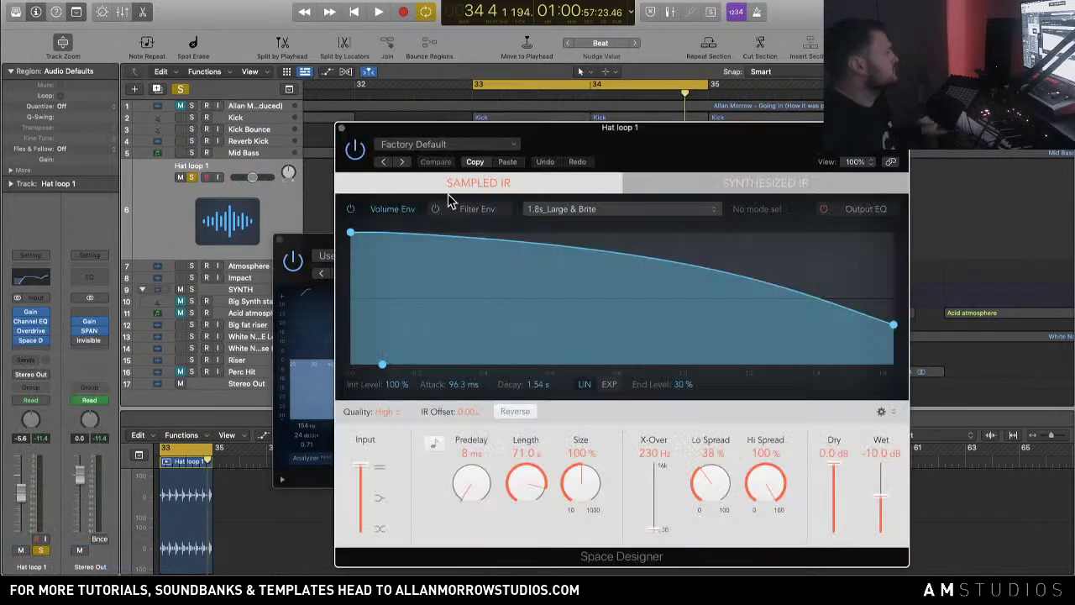
{"action": "left_click_drag", "start_coordinate": [576, 130], "coordinate": [484, 55]}
{"action": "key", "text": "space"}
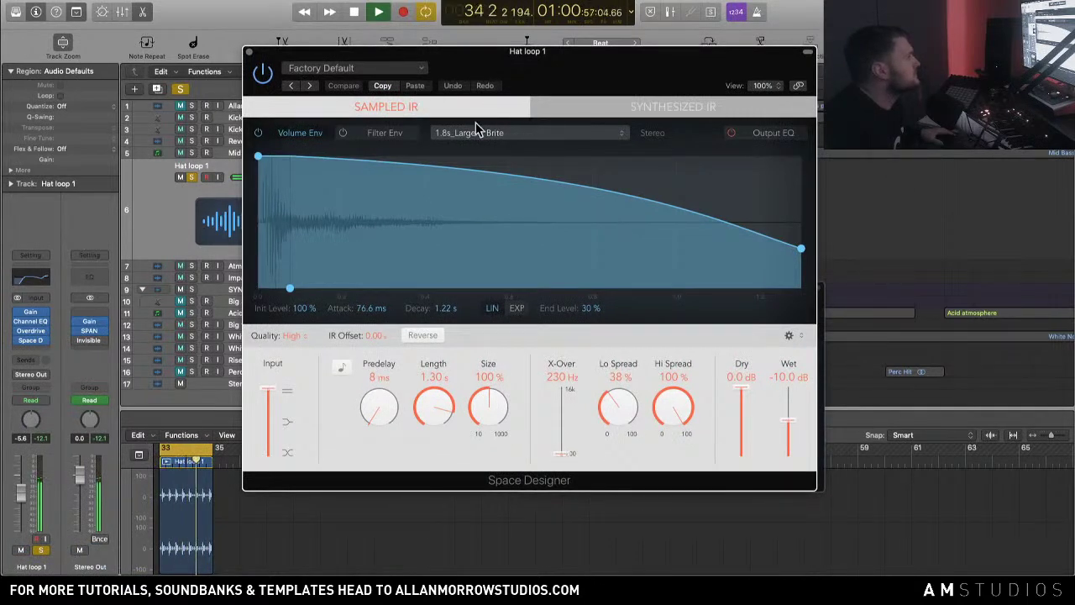
{"action": "key", "text": "space"}
Step: Load the Glint preset from the Warped Effects Textures in Space Designer and play the hat loop through it
{"action": "left_click", "coordinate": [383, 70]}
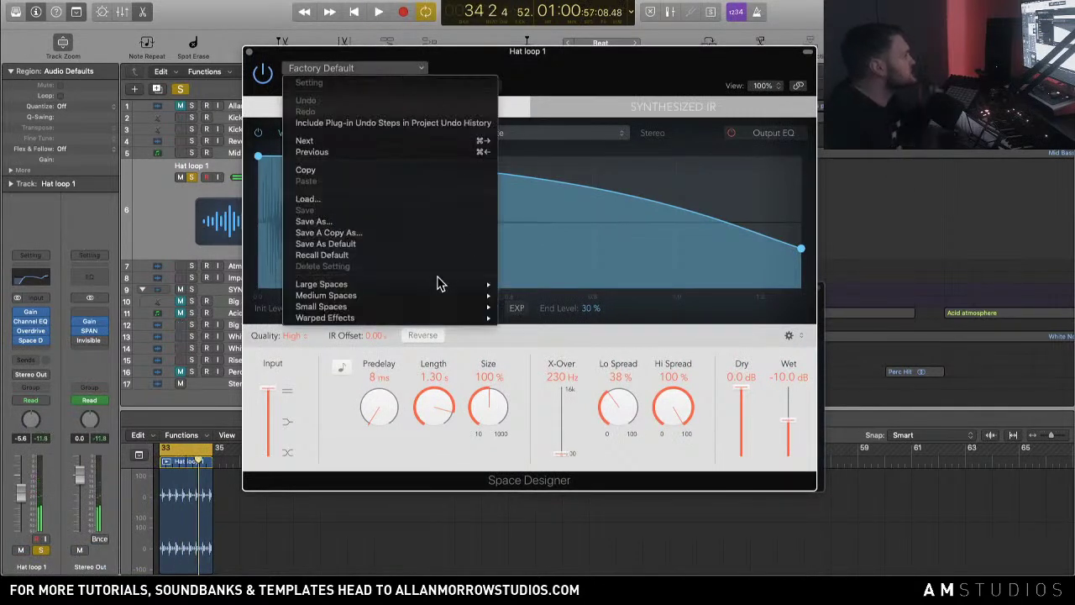
{"action": "mouse_move", "coordinate": [460, 300]}
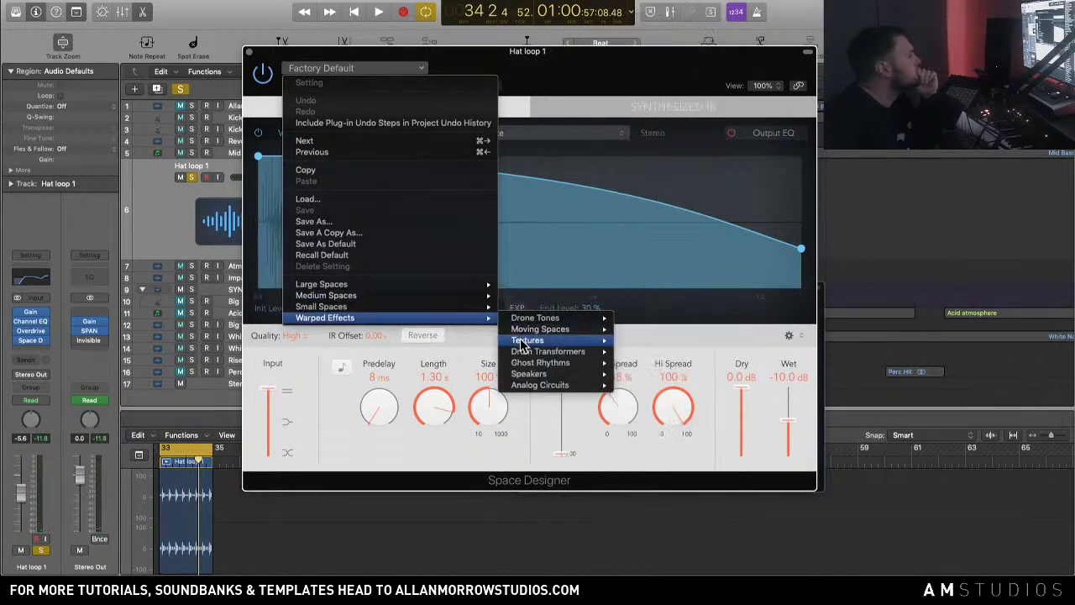
{"action": "mouse_move", "coordinate": [588, 341]}
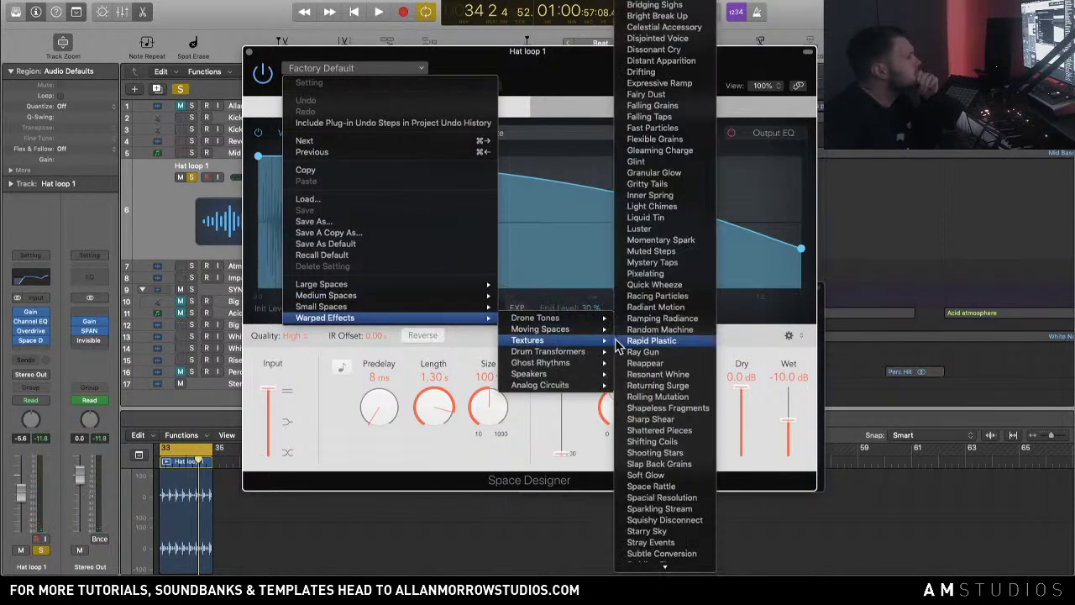
{"action": "left_click", "coordinate": [664, 163]}
{"action": "key", "text": "space"}
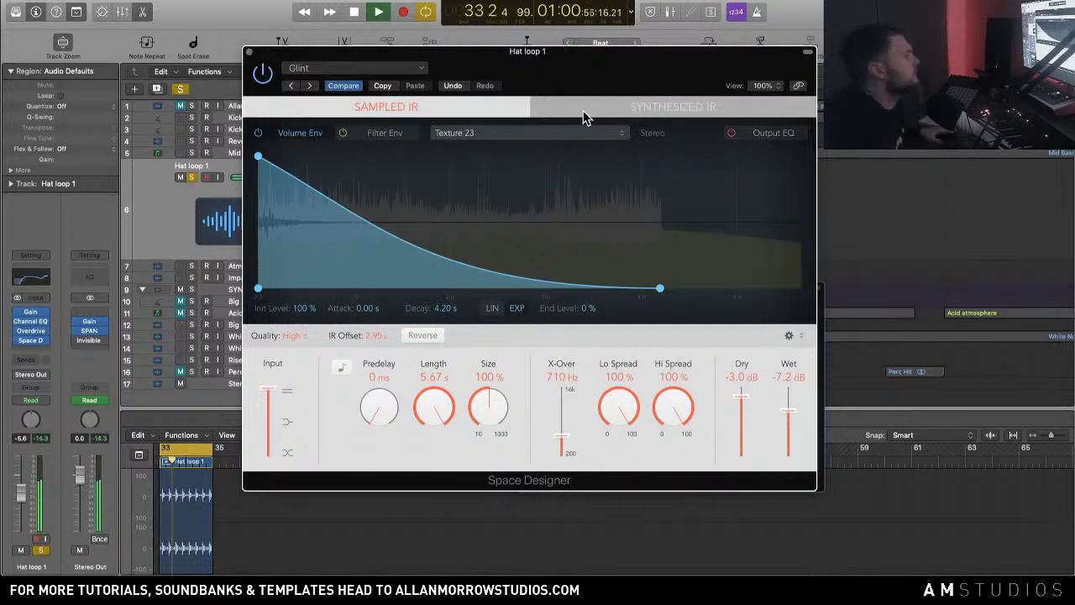
Step: Set Space Designer's dry level to 0 dB and wet level to -12.5 dB, and unsolo Hat loop 1 to hear it in the mix
{"action": "left_click", "coordinate": [744, 396], "text": "alt"}
{"action": "left_click_drag", "start_coordinate": [788, 412], "coordinate": [792, 432]}
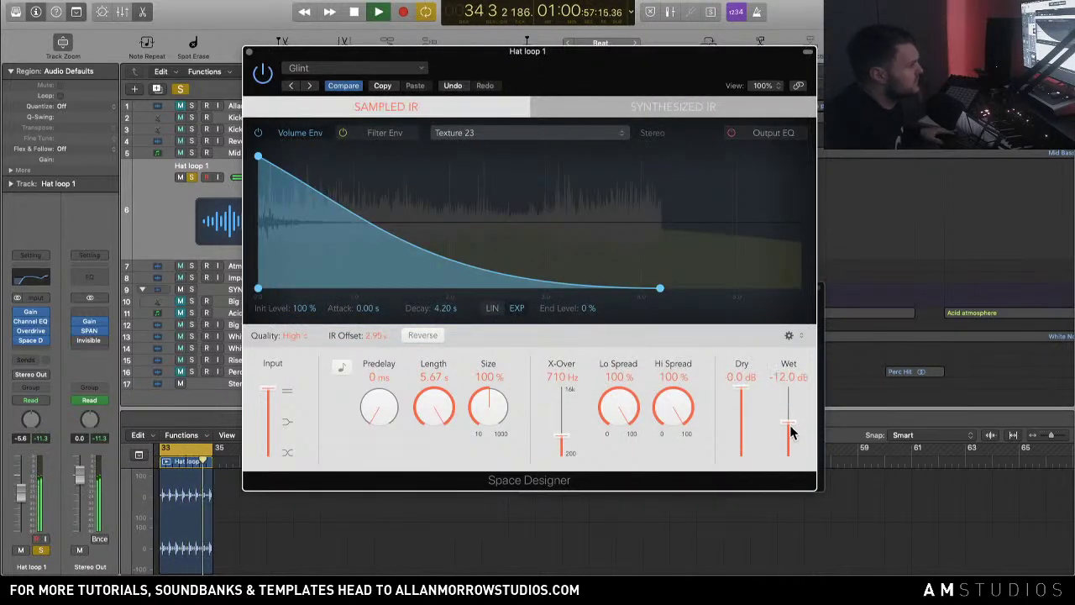
{"action": "left_click", "coordinate": [192, 178]}
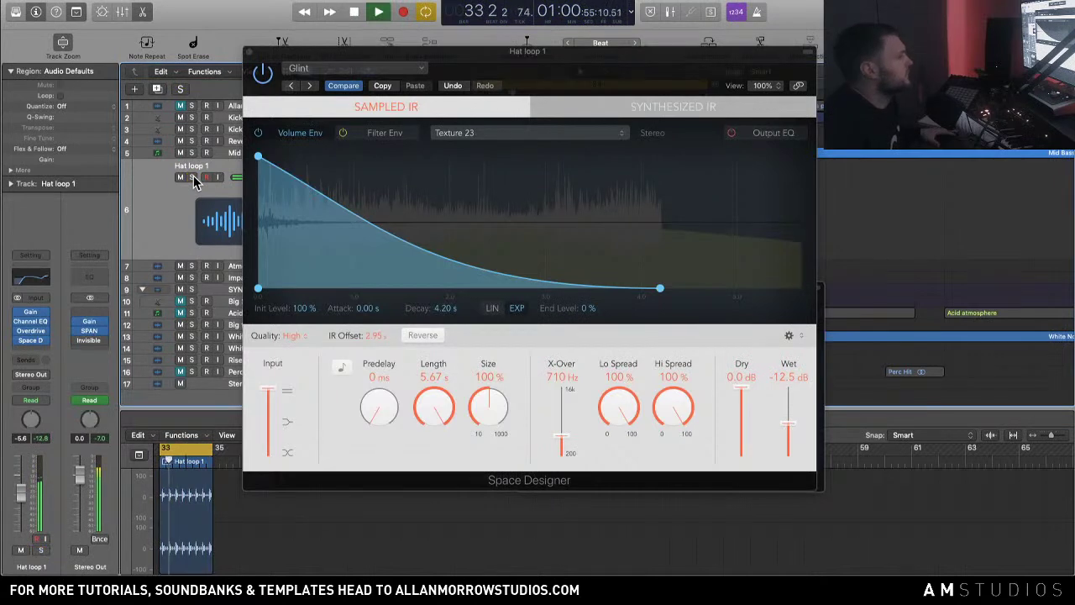
{"action": "left_click_drag", "start_coordinate": [521, 52], "coordinate": [423, 137]}
{"action": "key", "text": "space"}
Step: Reduce the upper-mid cut in Hat loop 1's Channel EQ to -2.1 dB at 5100 Hz and listen to it in the mix
{"action": "left_click_drag", "start_coordinate": [727, 253], "coordinate": [777, 217]}
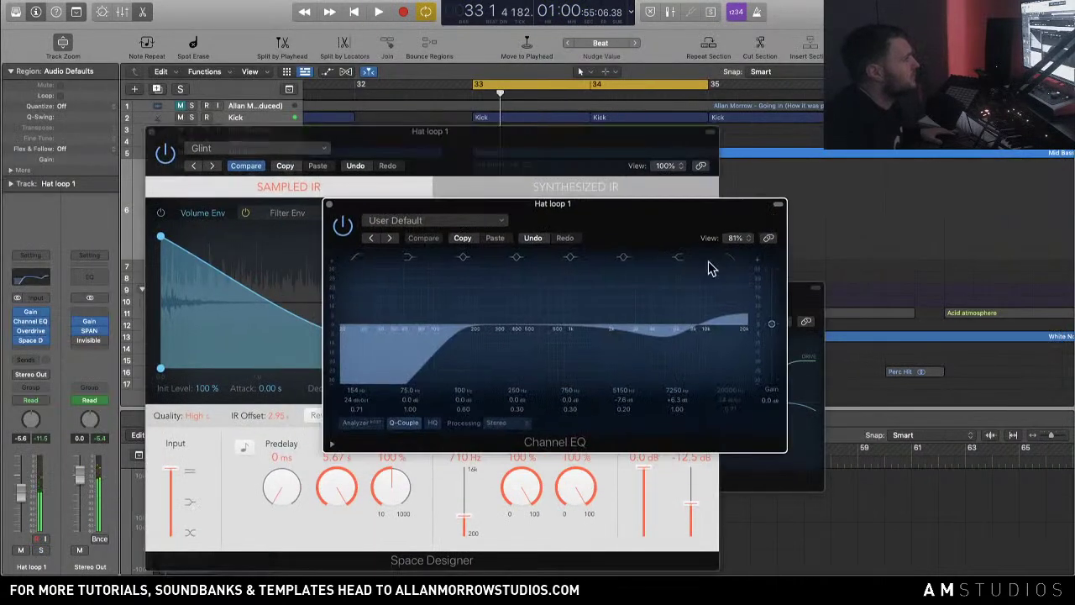
{"action": "left_click_drag", "start_coordinate": [679, 361], "coordinate": [674, 348]}
{"action": "key", "text": "space"}
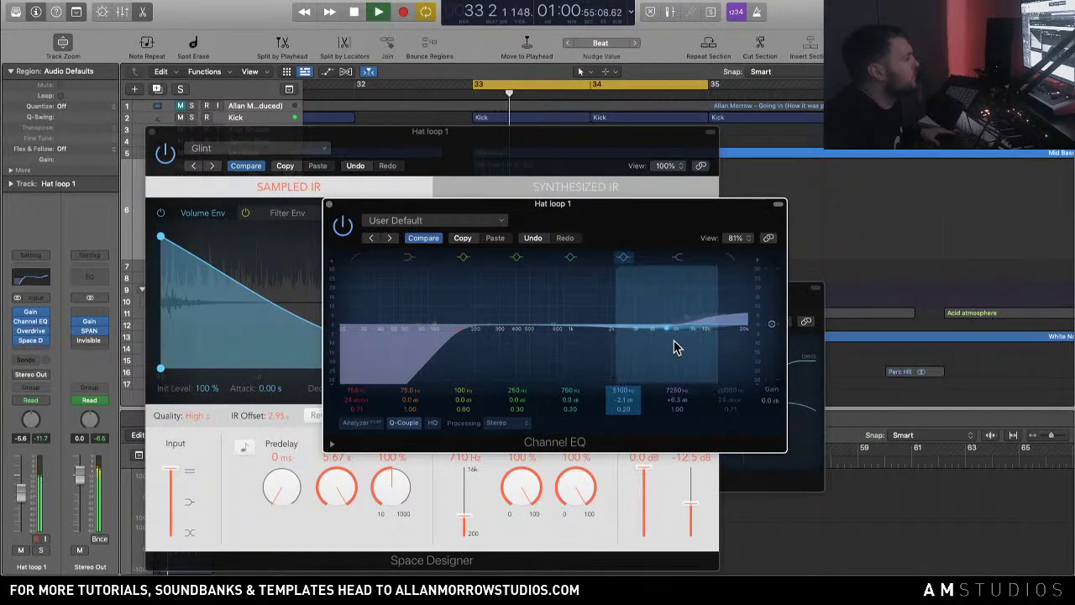
{"action": "key", "text": "space"}
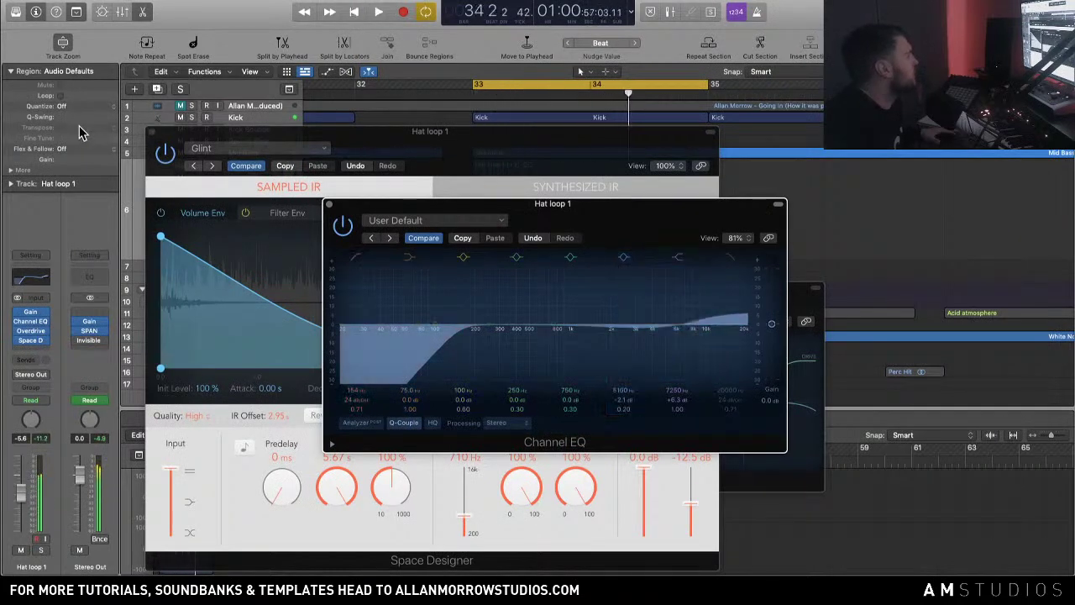
Step: Reset the Hat loop 1 region's transposition to its original pitch and play it in the mix
{"action": "left_click_drag", "start_coordinate": [385, 130], "coordinate": [818, 133]}
{"action": "double_click", "coordinate": [487, 164]}
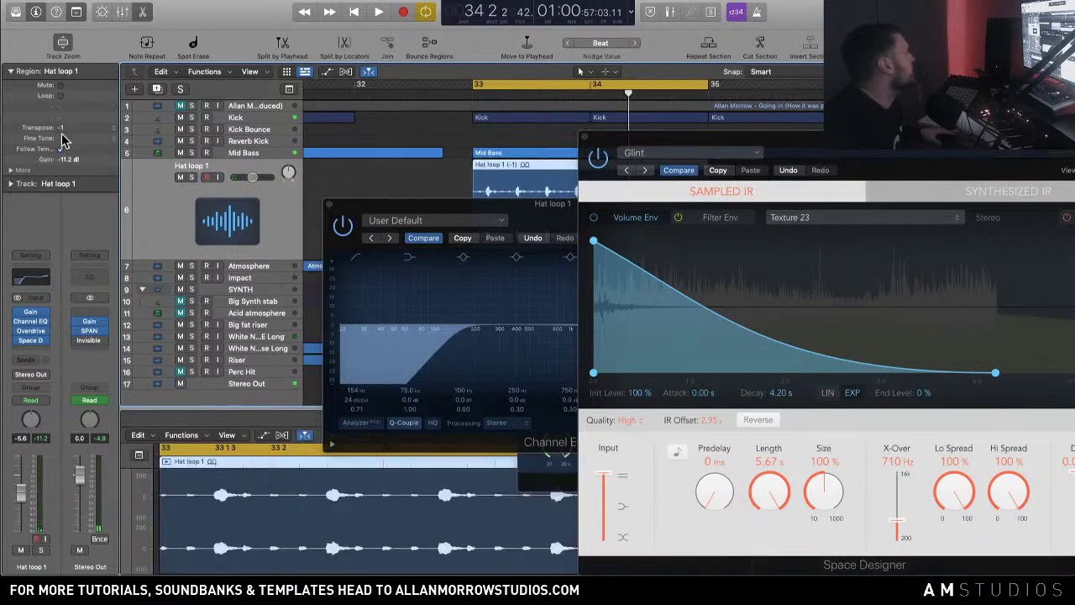
{"action": "key", "text": "space"}
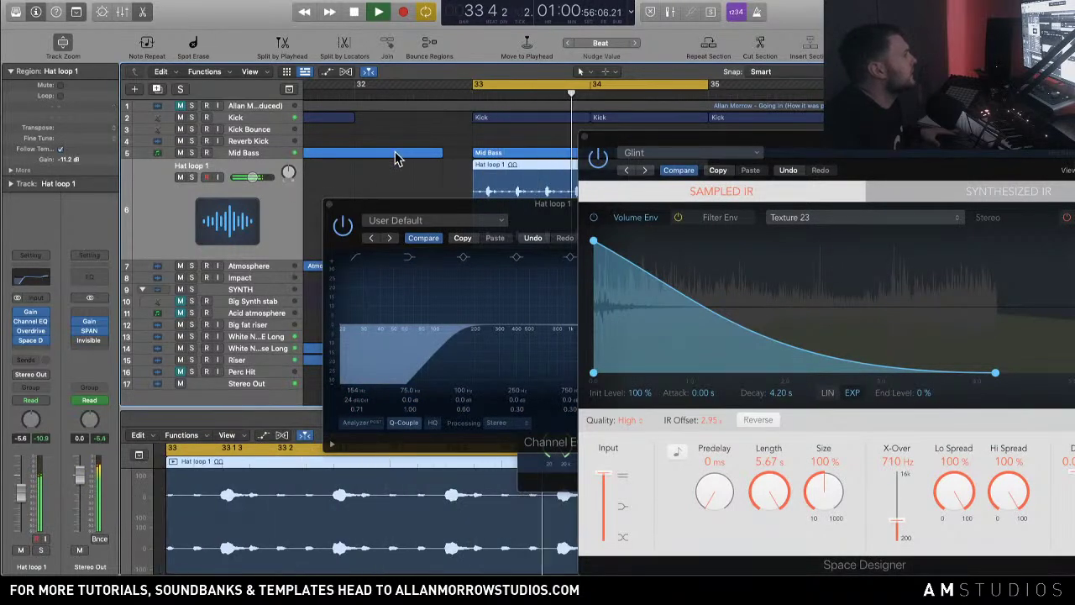
Step: Solo Hat loop 1 and raise its channel volume to -2.6 dB during playback
{"action": "left_click", "coordinate": [192, 177]}
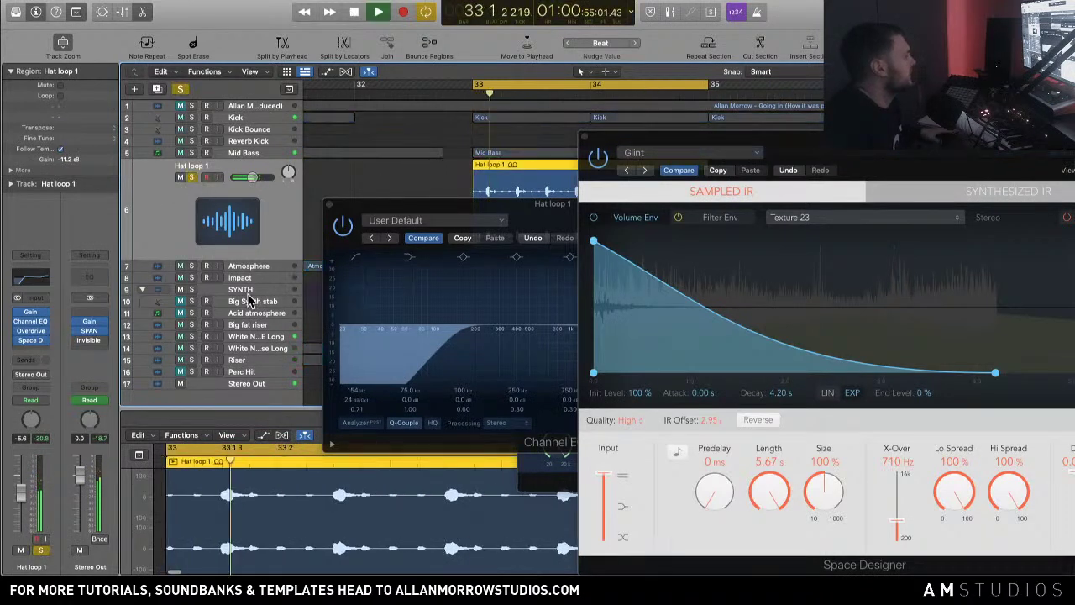
{"action": "key", "text": "XF86AudioRaiseVolume"}
{"action": "mouse_move", "coordinate": [29, 340]}
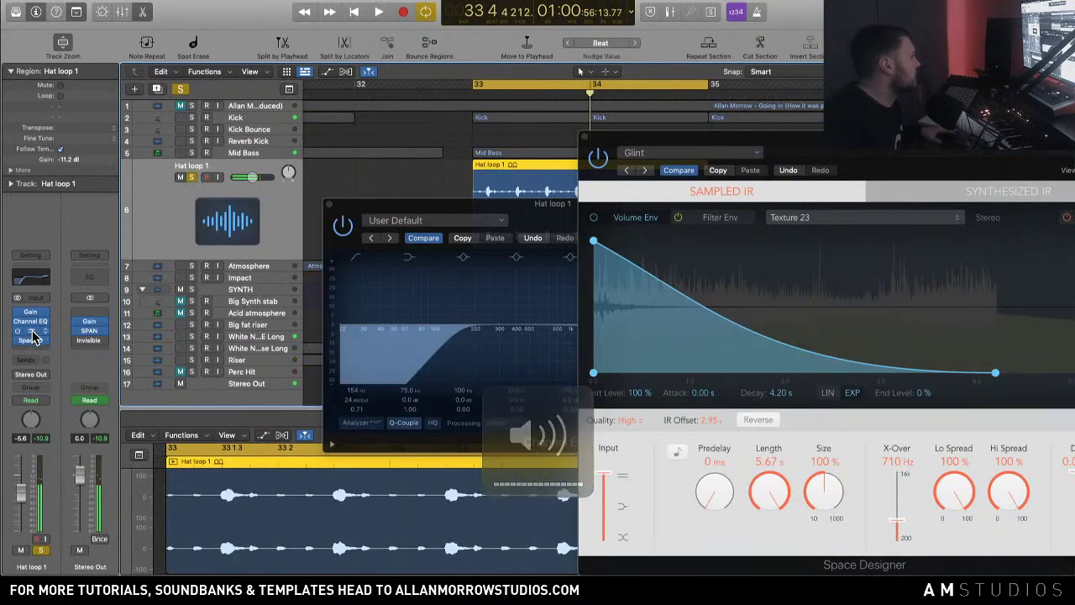
{"action": "left_click_drag", "start_coordinate": [23, 502], "coordinate": [30, 479]}
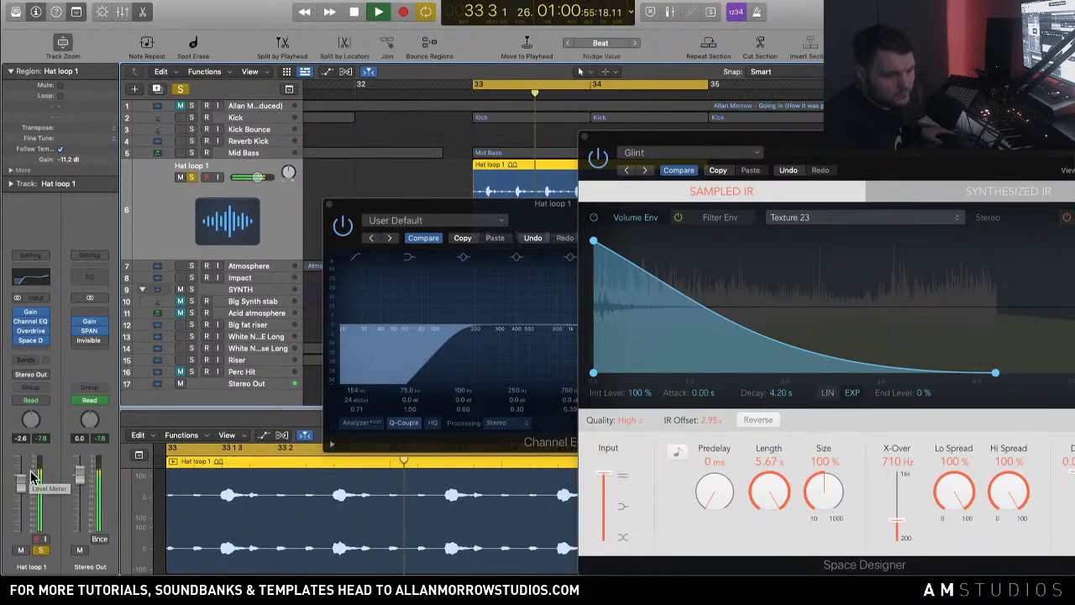
{"action": "key", "text": "space"}
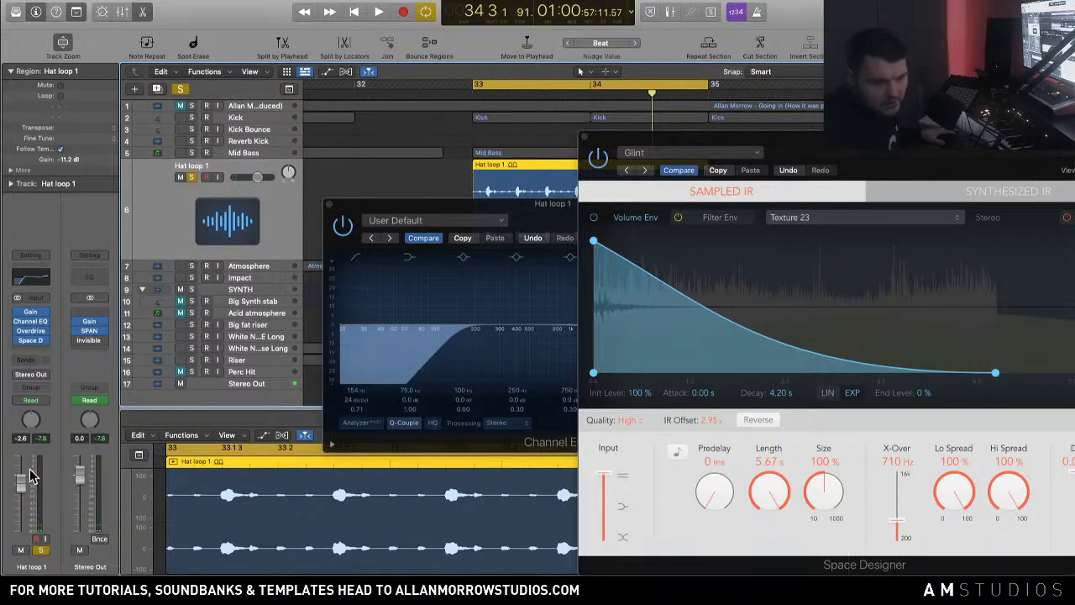
Step: Close the Space Designer and Channel EQ windows of Hat loop 1
{"action": "left_click_drag", "start_coordinate": [670, 131], "coordinate": [445, 84]}
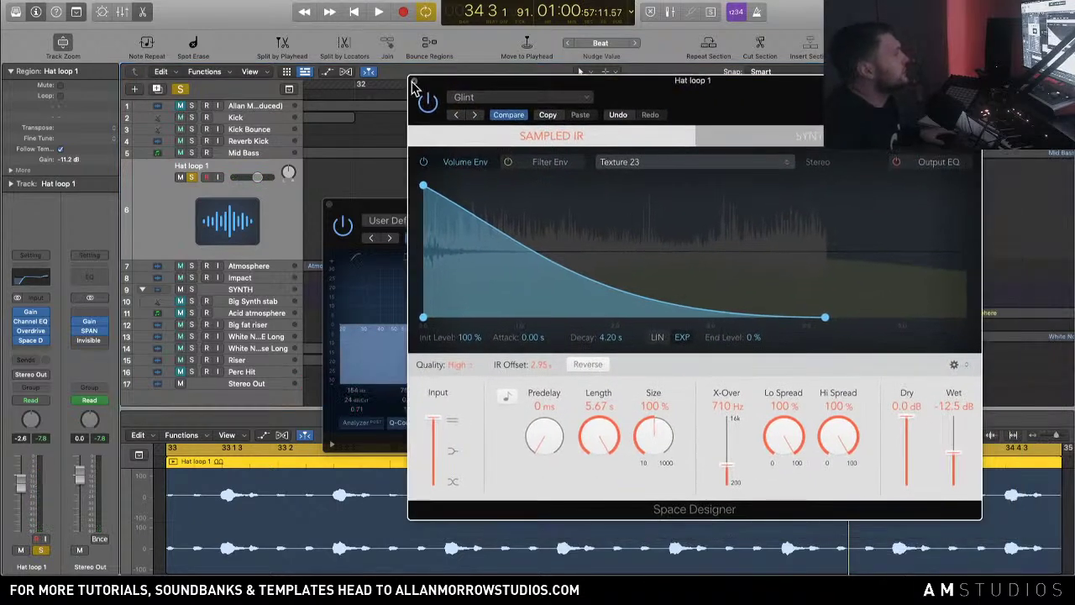
{"action": "left_click", "coordinate": [412, 82]}
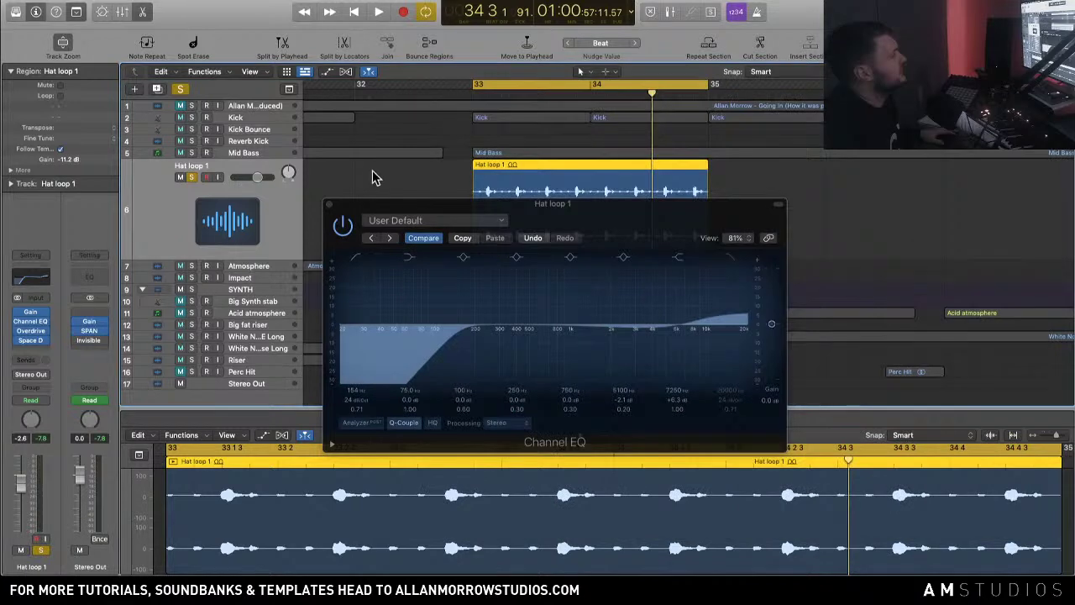
{"action": "left_click", "coordinate": [330, 205]}
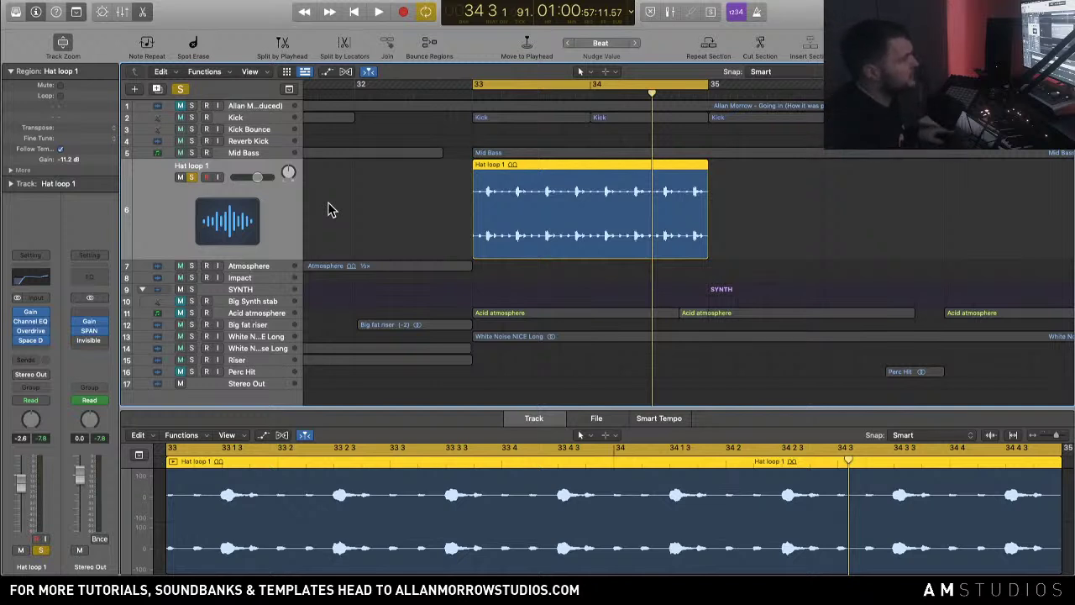
Step: Play the cycled section and unsolo Hat loop 1 to hear it with the kick and bass
{"action": "key", "text": "super+Left"}
{"action": "key", "text": "super+Left"}
{"action": "key", "text": "super+Left"}
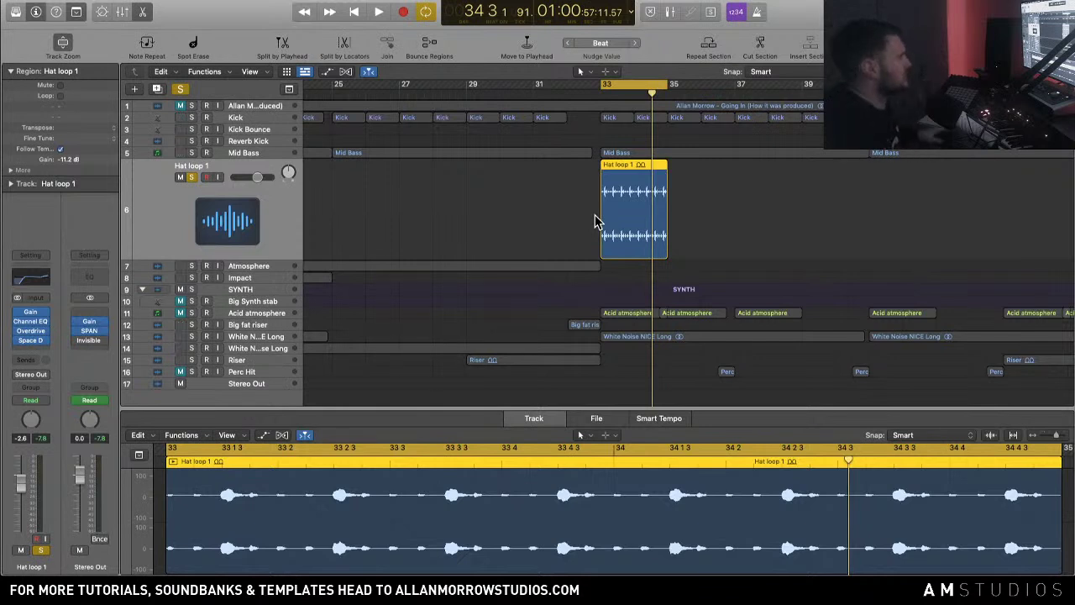
{"action": "key", "text": "space"}
{"action": "left_click", "coordinate": [191, 177]}
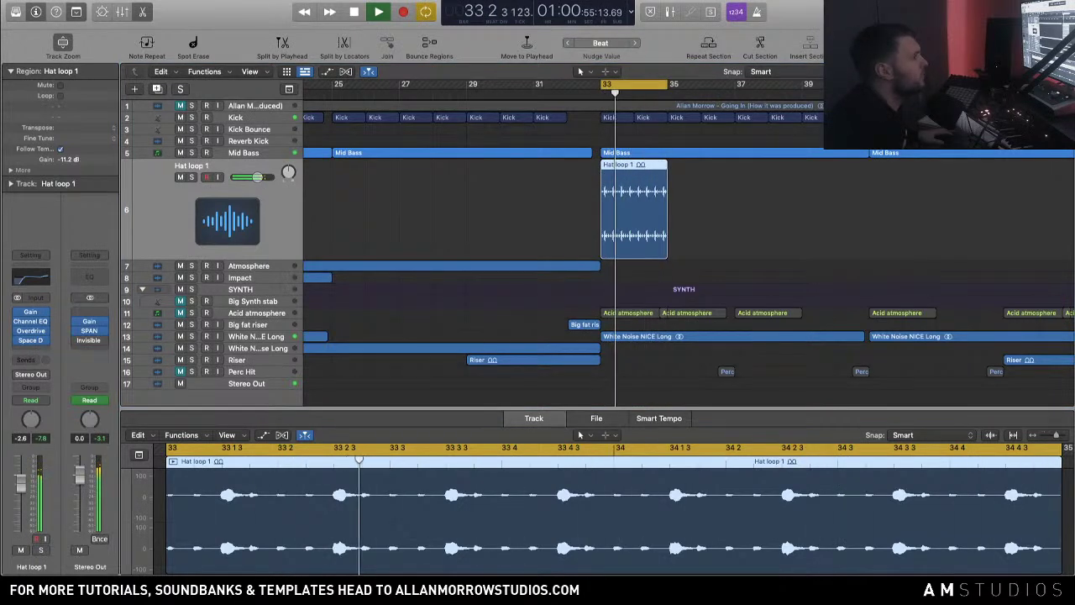
{"action": "scroll", "coordinate": [706, 153], "scroll_direction": "down", "scroll_amount": 5}
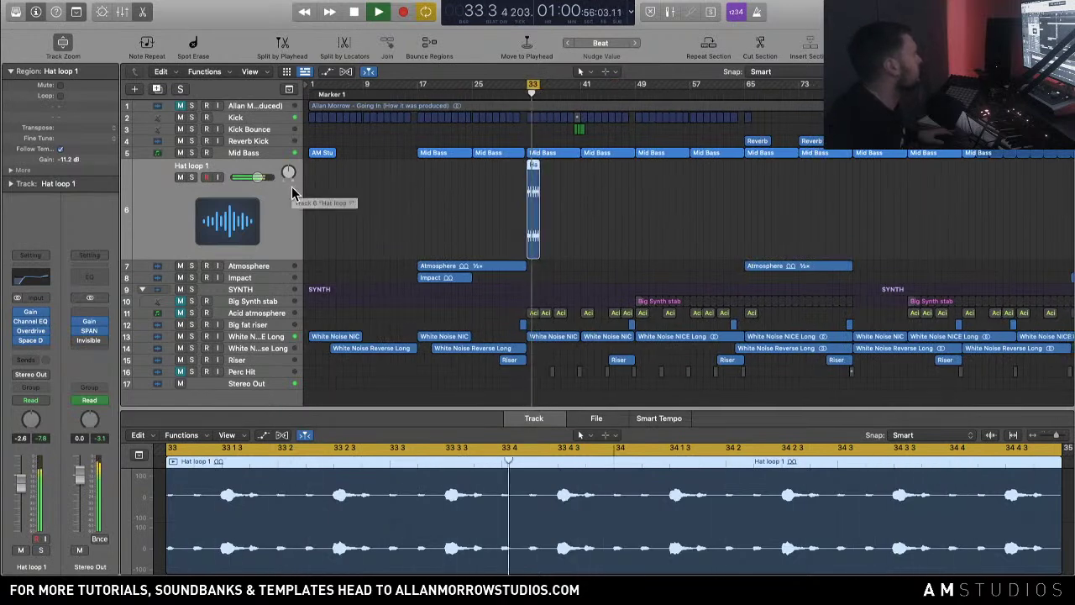
Step: Move Hat loop 1's Channel EQ to the end of the effects chain, after Space Designer, and listen to the mix
{"action": "key", "text": "space"}
{"action": "left_click_drag", "start_coordinate": [31, 321], "coordinate": [29, 350]}
{"action": "key", "text": "space"}
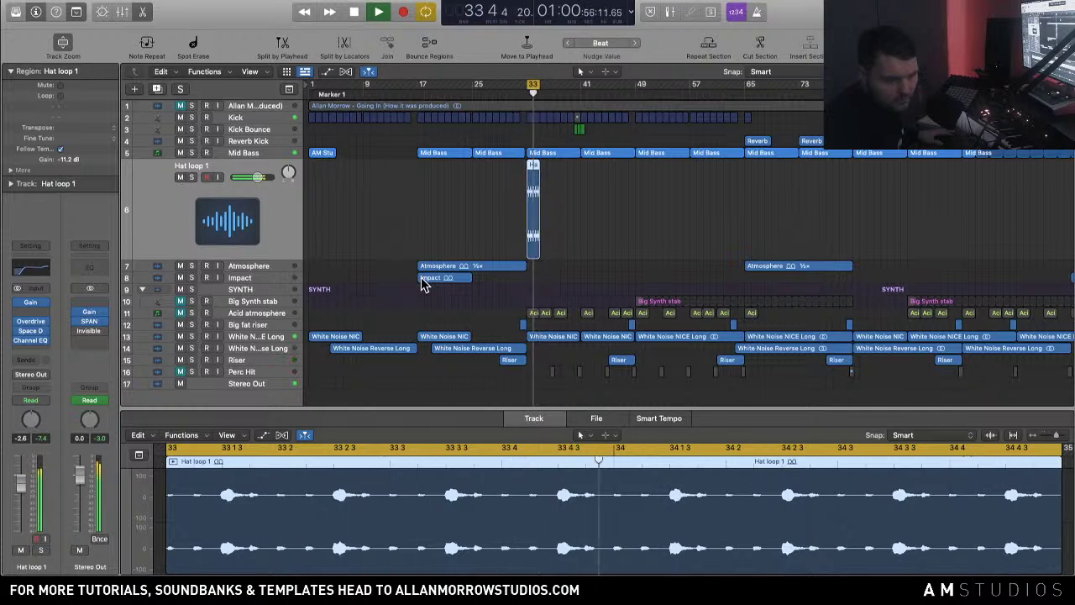
{"action": "key", "text": "space"}
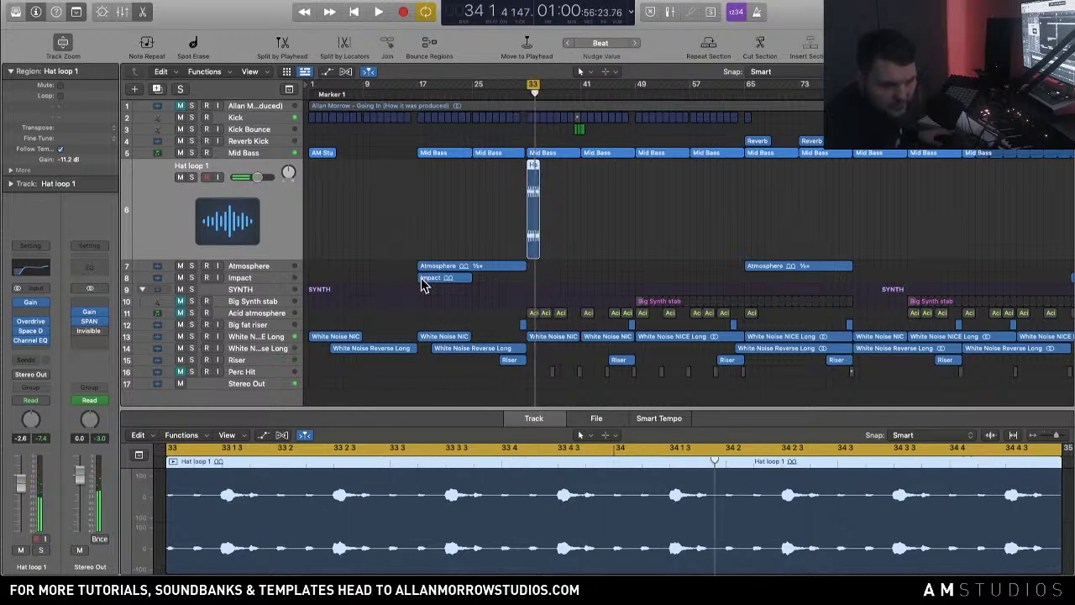
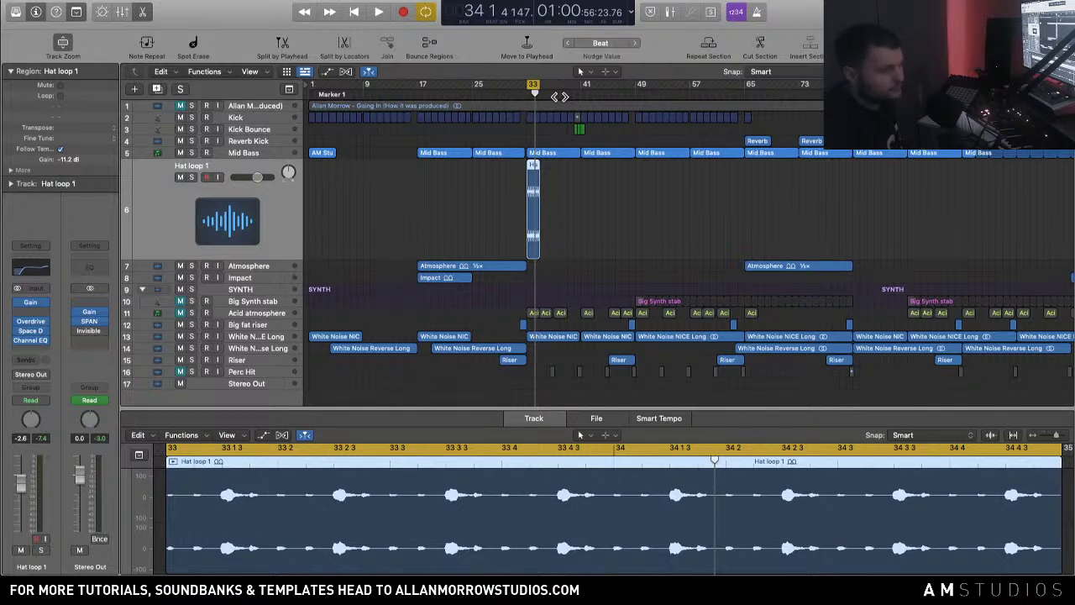
Step: Extend the cycle range to about bars 33–45 and play it with Hat loop 1 soloed
{"action": "left_click_drag", "start_coordinate": [536, 89], "coordinate": [609, 116]}
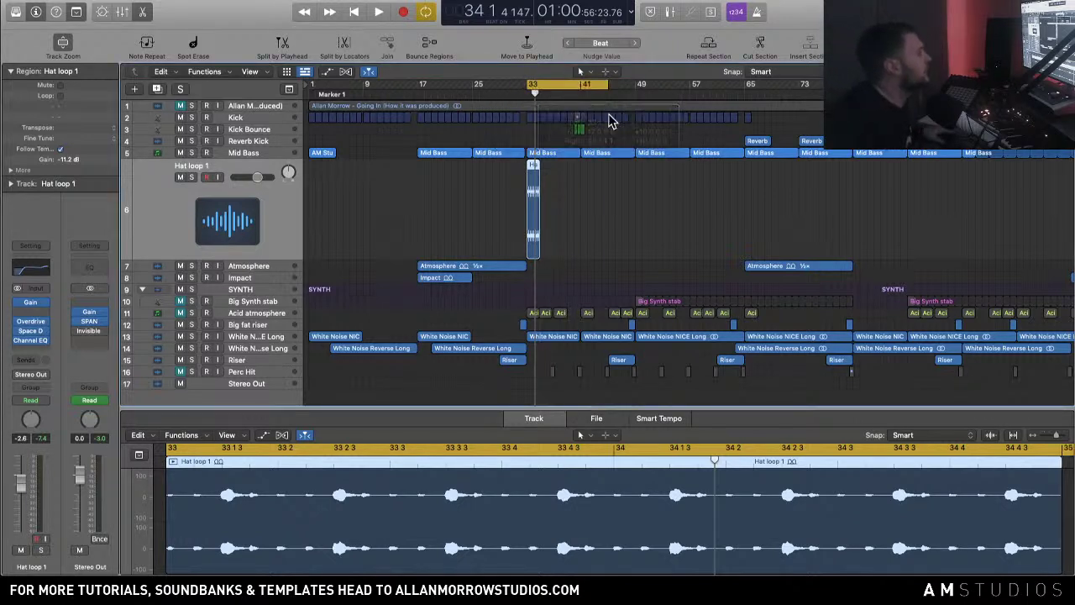
{"action": "key", "text": "space"}
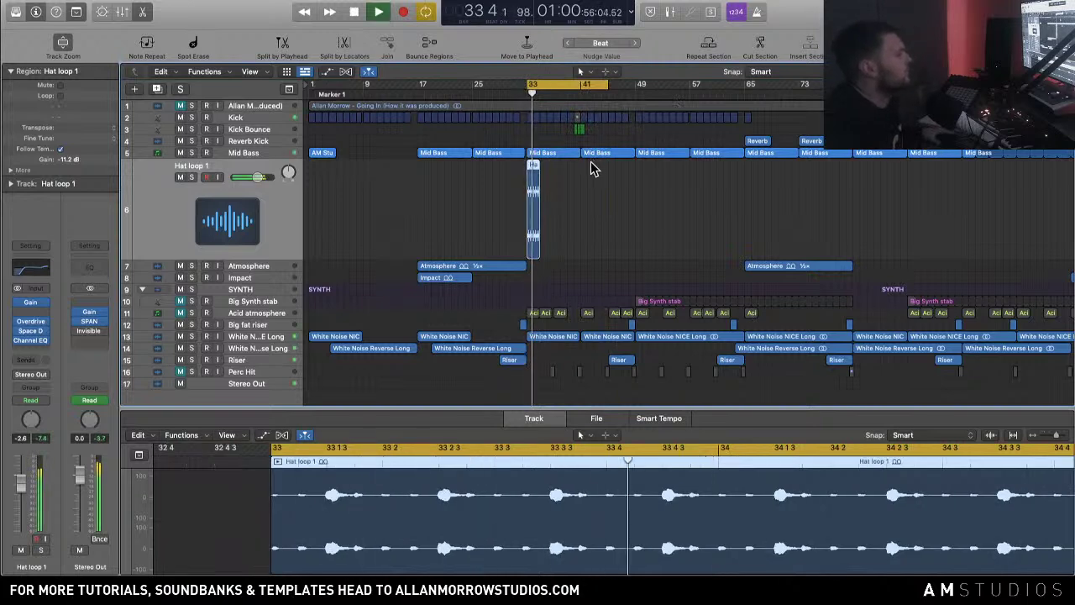
{"action": "left_click", "coordinate": [190, 176]}
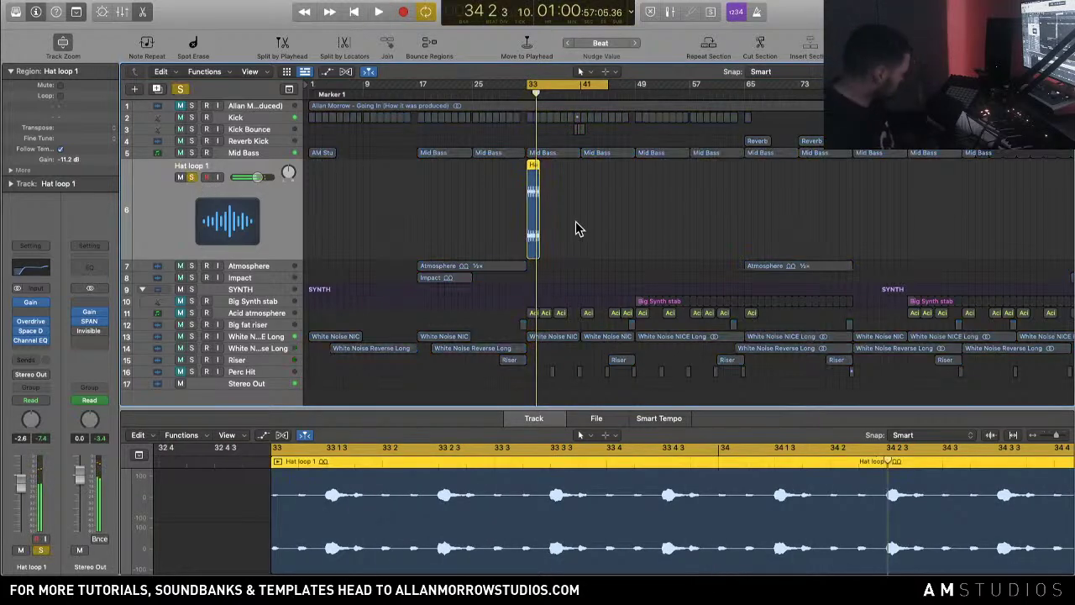
Step: Examine the soloed hat loop's waveform up close while playing it back
{"action": "left_click_drag", "start_coordinate": [484, 159], "coordinate": [582, 214]}
{"action": "left_click_drag", "start_coordinate": [779, 244], "coordinate": [624, 182]}
{"action": "left_click_drag", "start_coordinate": [736, 244], "coordinate": [380, 142]}
{"action": "key", "text": "space"}
{"action": "key", "text": "space"}
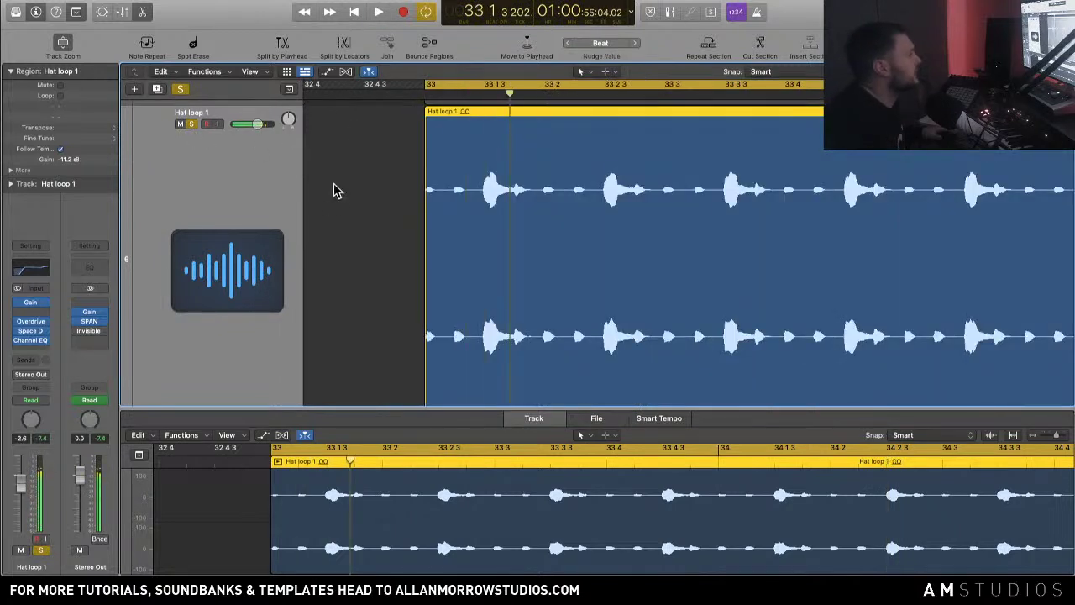
{"action": "key", "text": "space"}
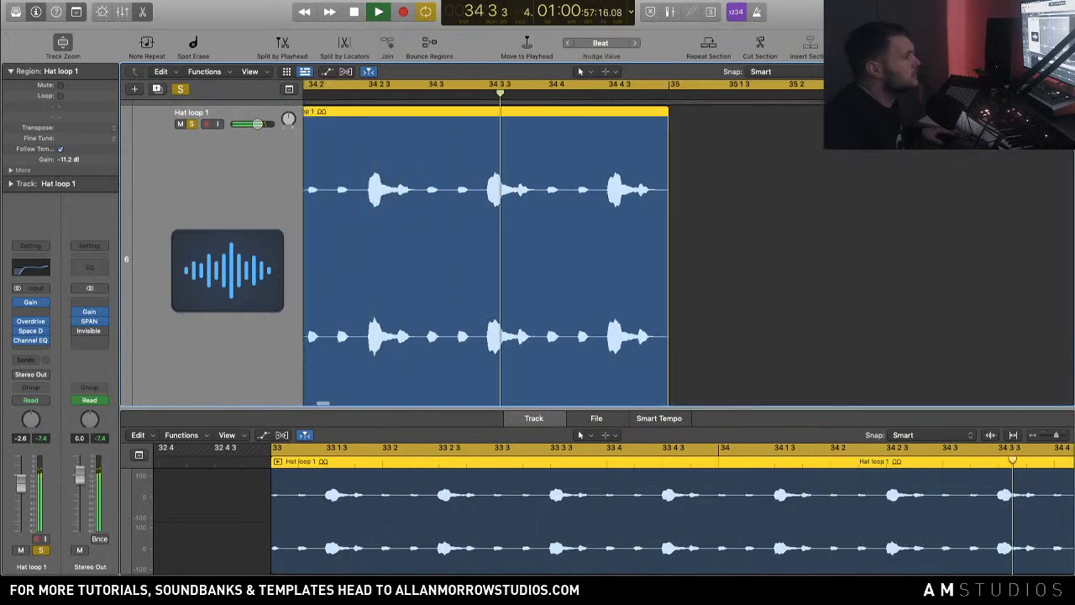
{"action": "key", "text": "space"}
Step: Return to the track overview and unsolo Hat loop 1
{"action": "key", "text": "super+Left"}
{"action": "key", "text": "super+Left"}
{"action": "key", "text": "super+Left"}
{"action": "key", "text": "super+Left"}
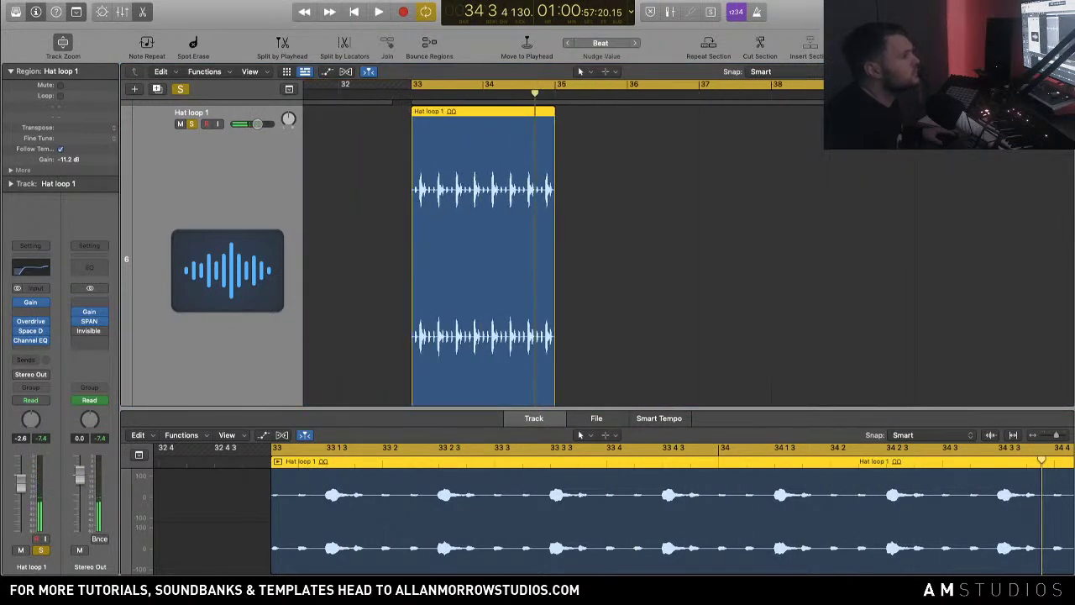
{"action": "key", "text": "super+Up"}
{"action": "key", "text": "super+Up"}
{"action": "key", "text": "super+Up"}
{"action": "key", "text": "super+Up"}
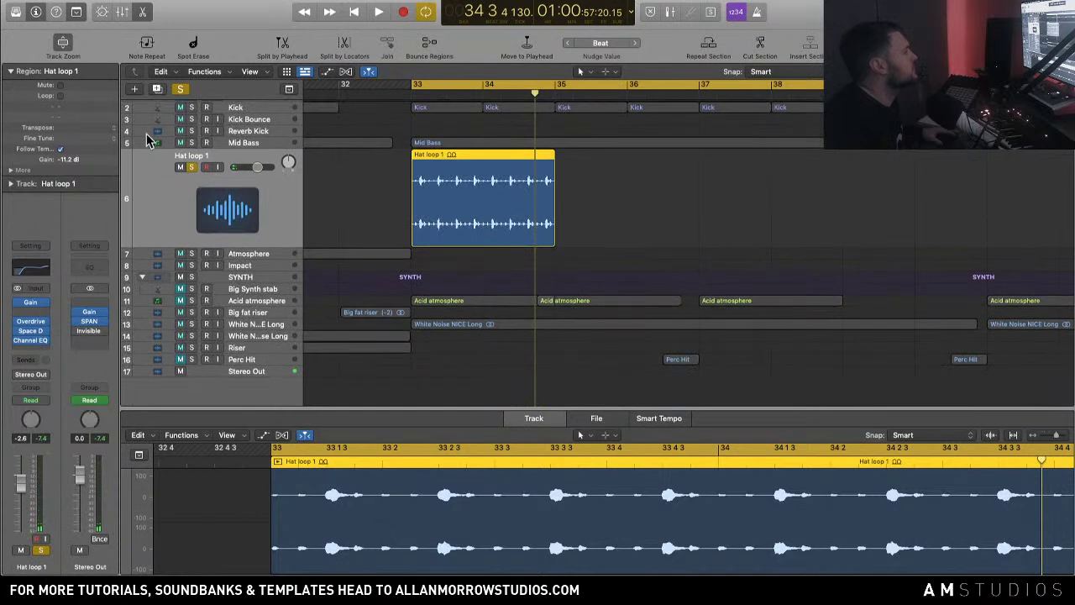
{"action": "left_click", "coordinate": [192, 166]}
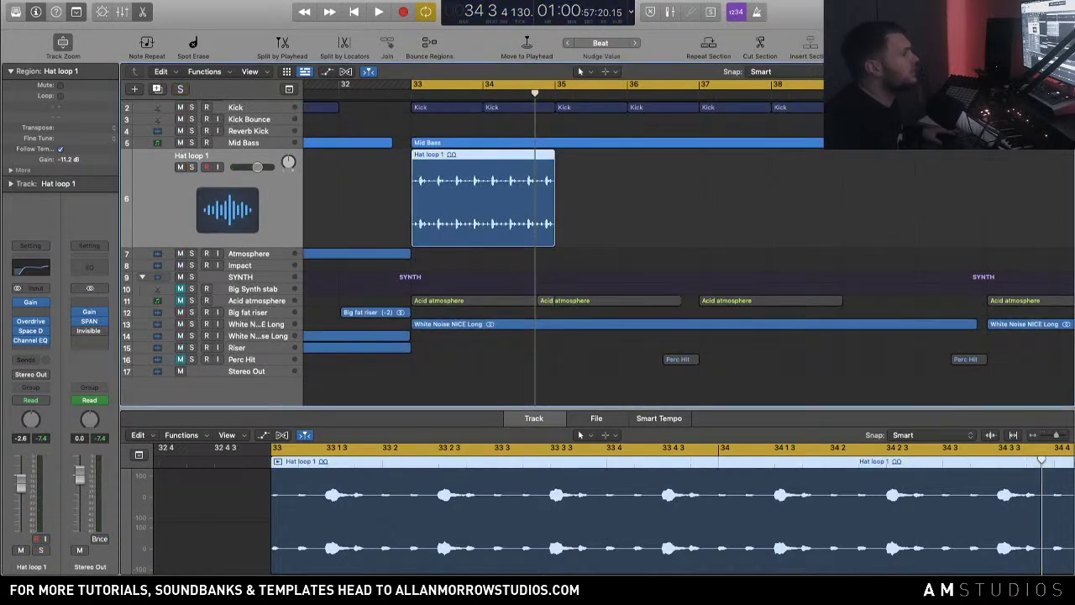
Step: Solo the "Going In (How it was produced)" reference track and play it from around bar 57
{"action": "key", "text": "super+Left"}
{"action": "key", "text": "super+Left"}
{"action": "key", "text": "super+Left"}
{"action": "key", "text": "super+Left"}
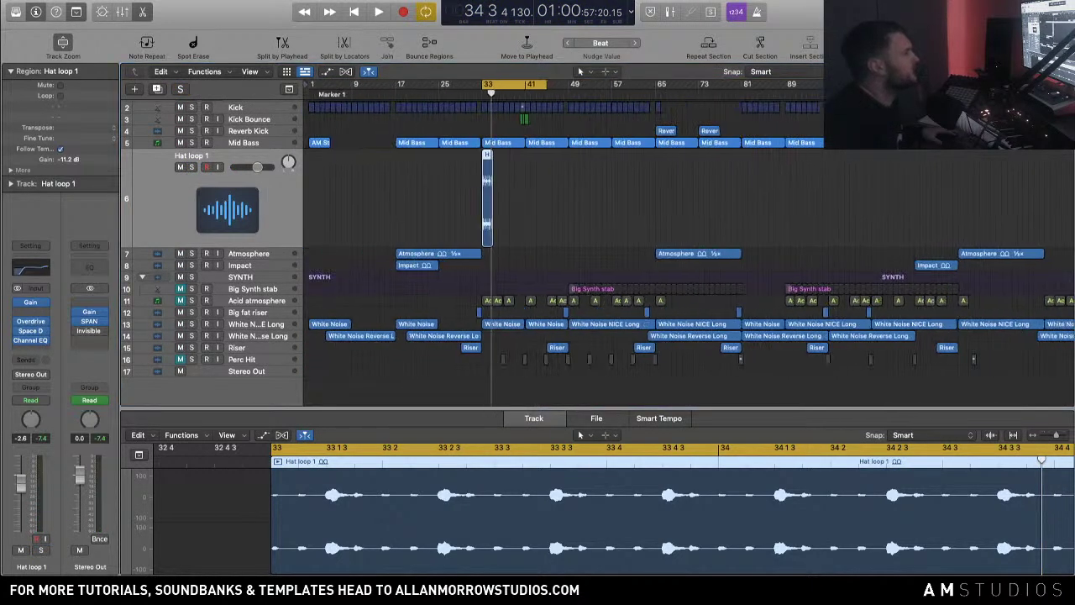
{"action": "scroll", "coordinate": [504, 146], "scroll_direction": "up", "scroll_amount": 1}
{"action": "left_click", "coordinate": [192, 106]}
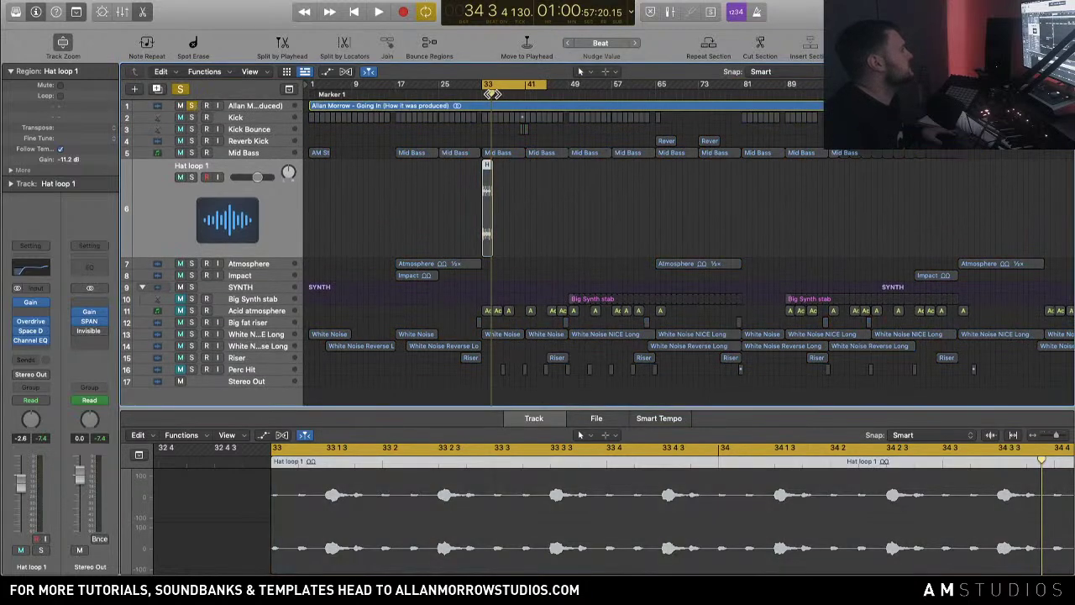
{"action": "left_click", "coordinate": [238, 107]}
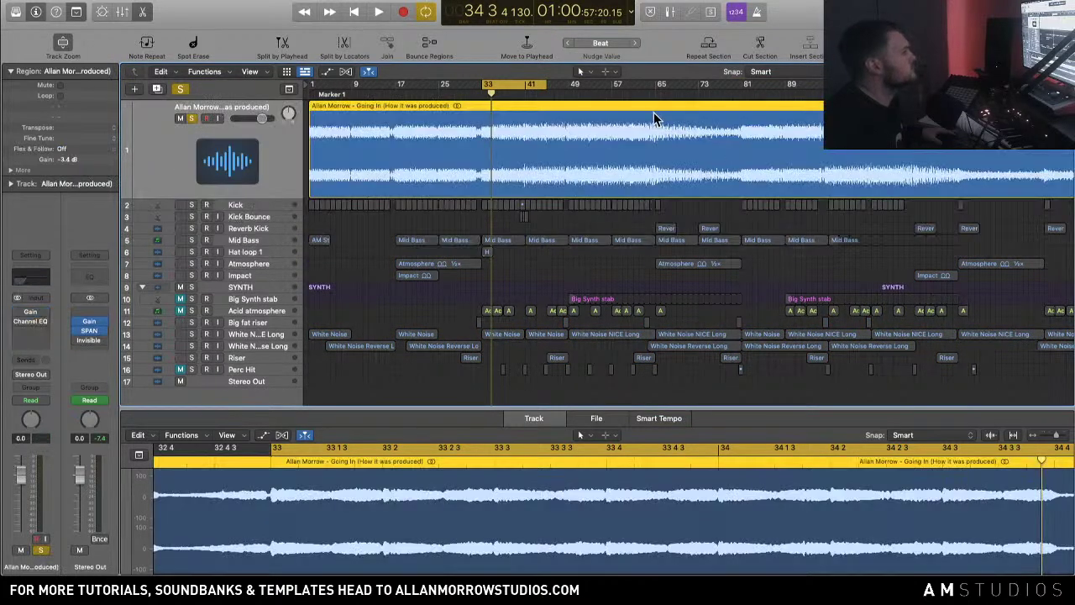
{"action": "left_click", "coordinate": [612, 92]}
{"action": "key", "text": "space"}
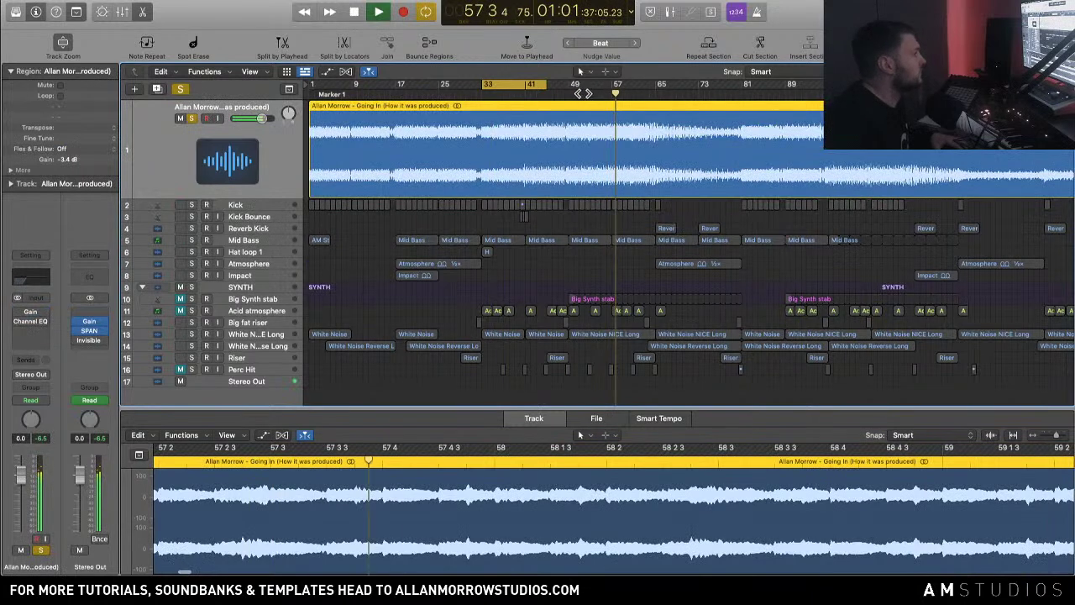
{"action": "left_click", "coordinate": [559, 91]}
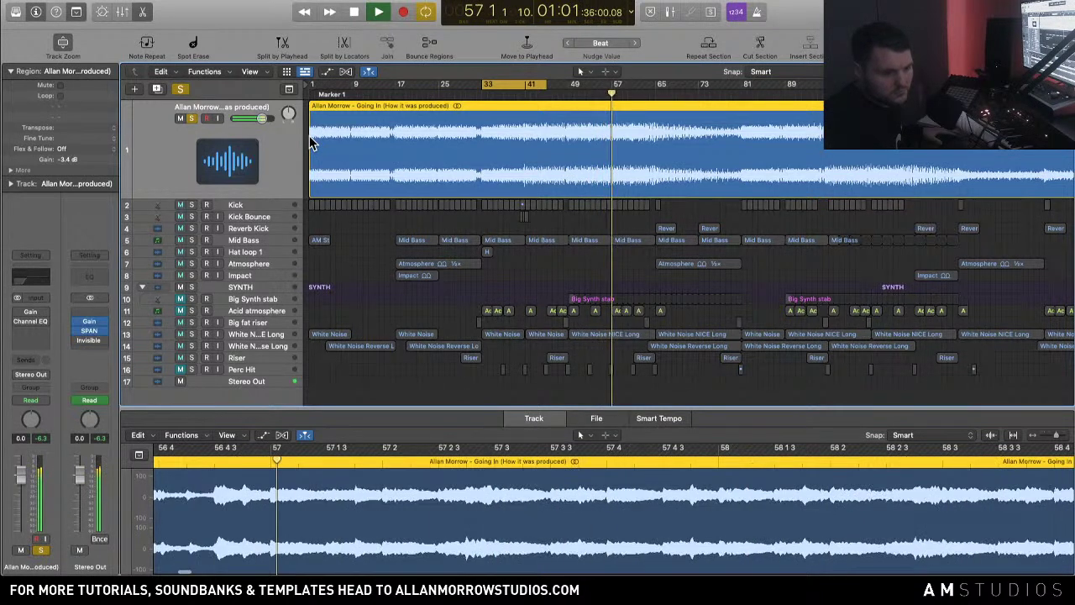
Step: Stop playback, then mute and unsolo the reference track
{"action": "key", "text": "space"}
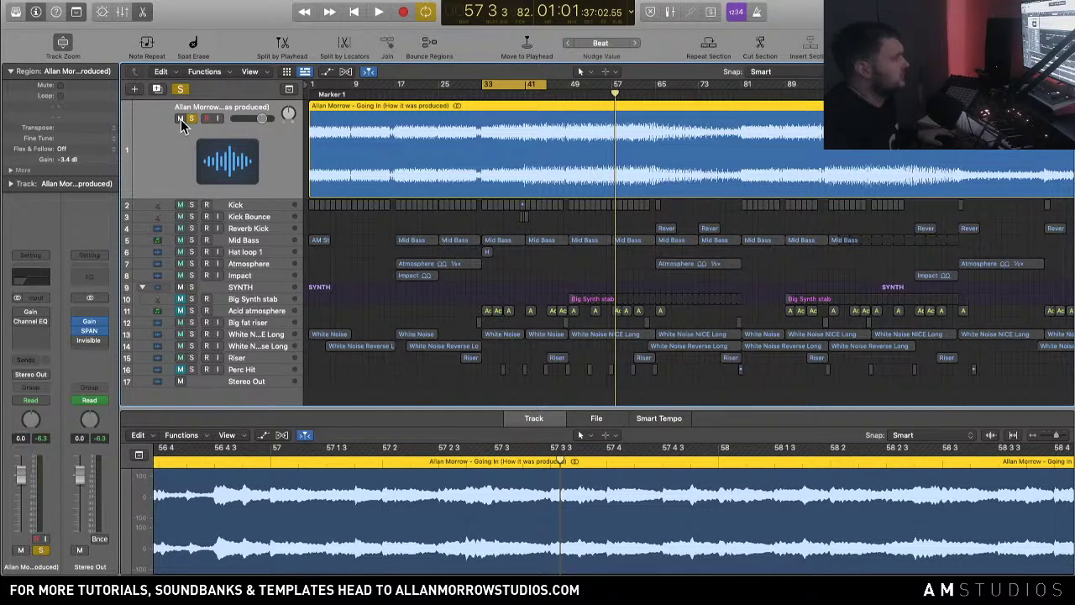
{"action": "left_click", "coordinate": [180, 119]}
{"action": "left_click", "coordinate": [191, 119]}
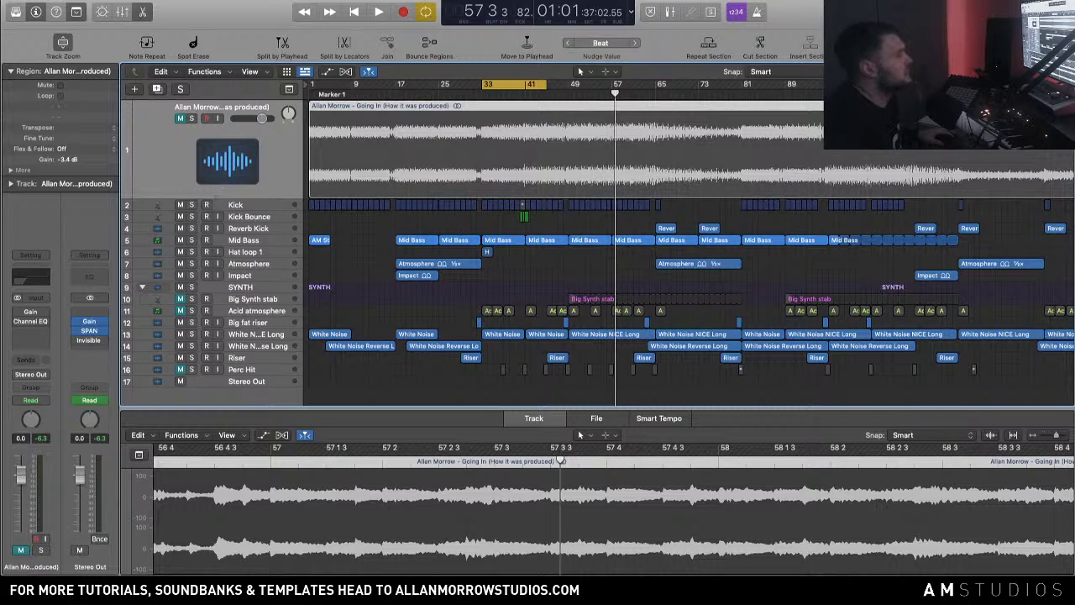
Step: Play the kick, bass and hat loop briefly from bar 33 with the reference track muted, and stop playback
{"action": "scroll", "coordinate": [429, 204], "scroll_direction": "up", "scroll_amount": 3}
{"action": "key", "text": "space"}
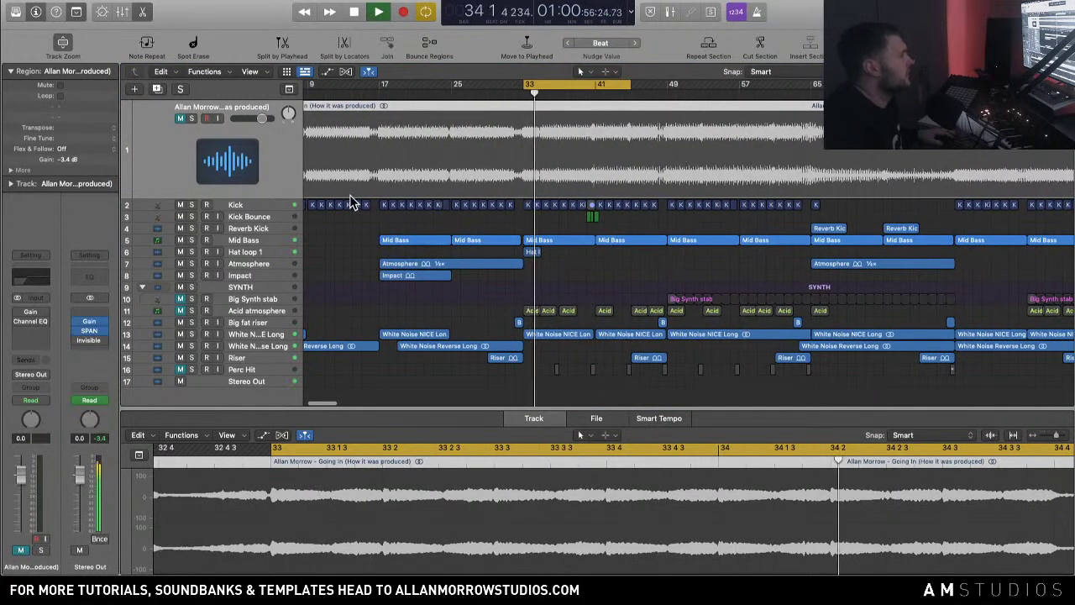
{"action": "key", "text": "space"}
Step: Add a Sampler instrument track below Hat loop 1 and load the AM Studios Tutorials preset Open HH, accepting the first matching sample path
{"action": "left_click", "coordinate": [259, 252]}
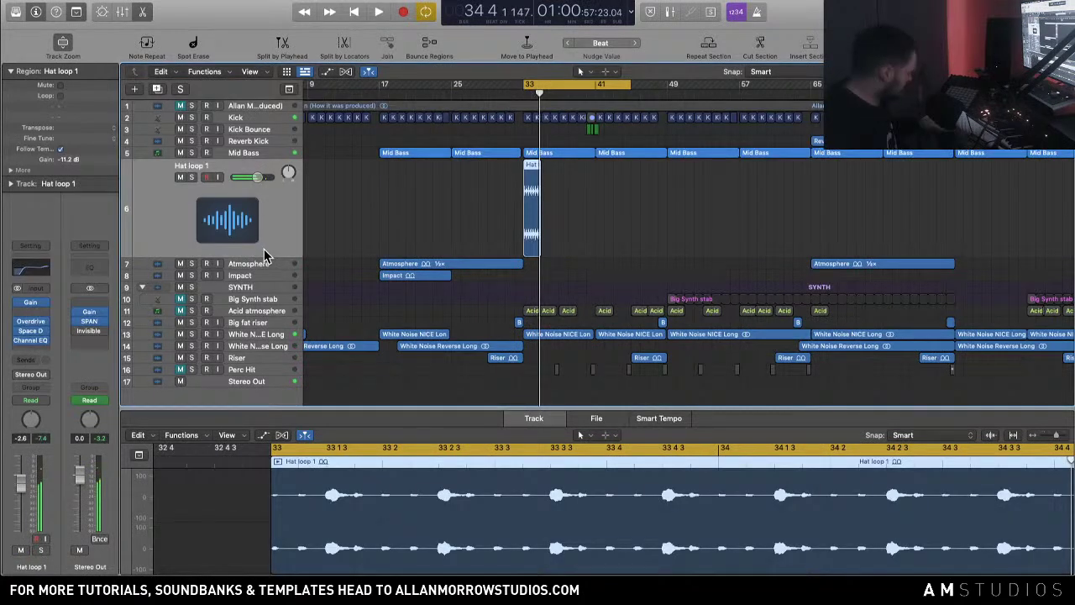
{"action": "key", "text": "alt+super+s"}
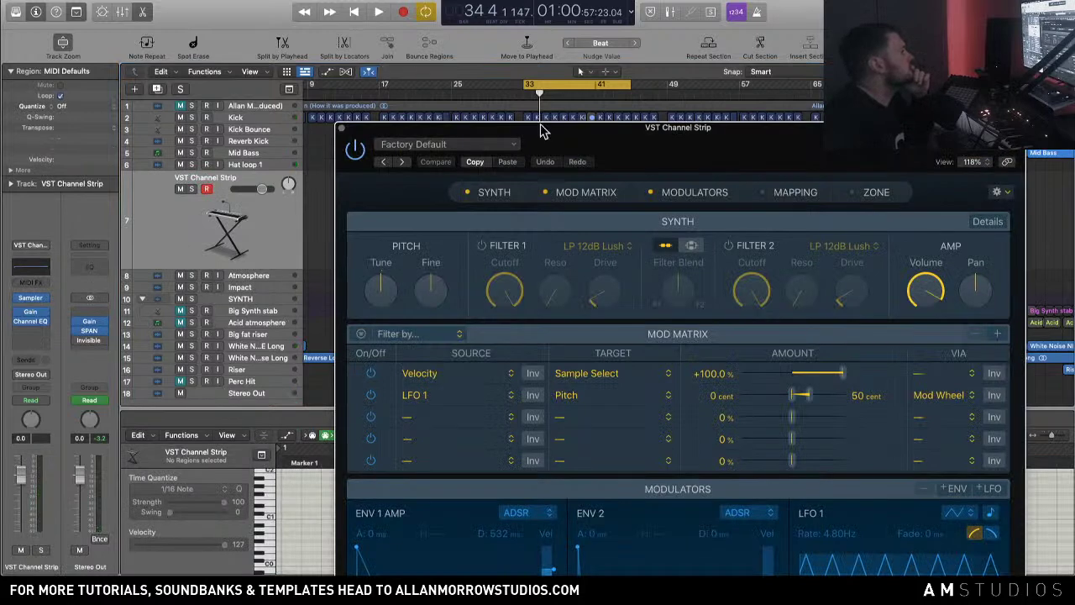
{"action": "left_click_drag", "start_coordinate": [542, 131], "coordinate": [417, 75]}
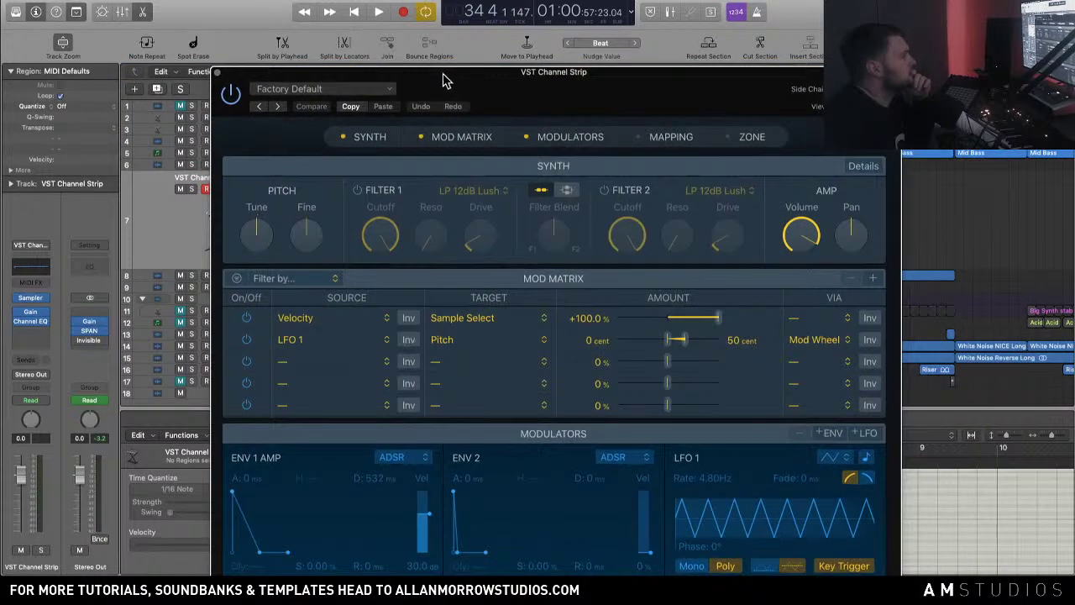
{"action": "left_click", "coordinate": [286, 92]}
{"action": "mouse_move", "coordinate": [365, 384]}
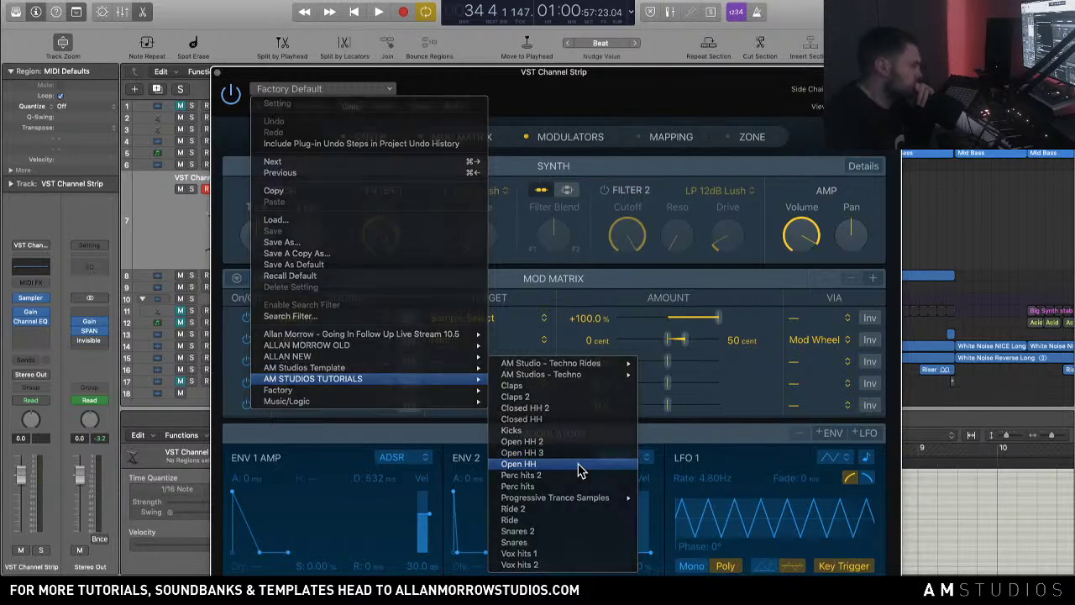
{"action": "left_click", "coordinate": [578, 471]}
{"action": "left_click_drag", "start_coordinate": [641, 80], "coordinate": [599, 17]}
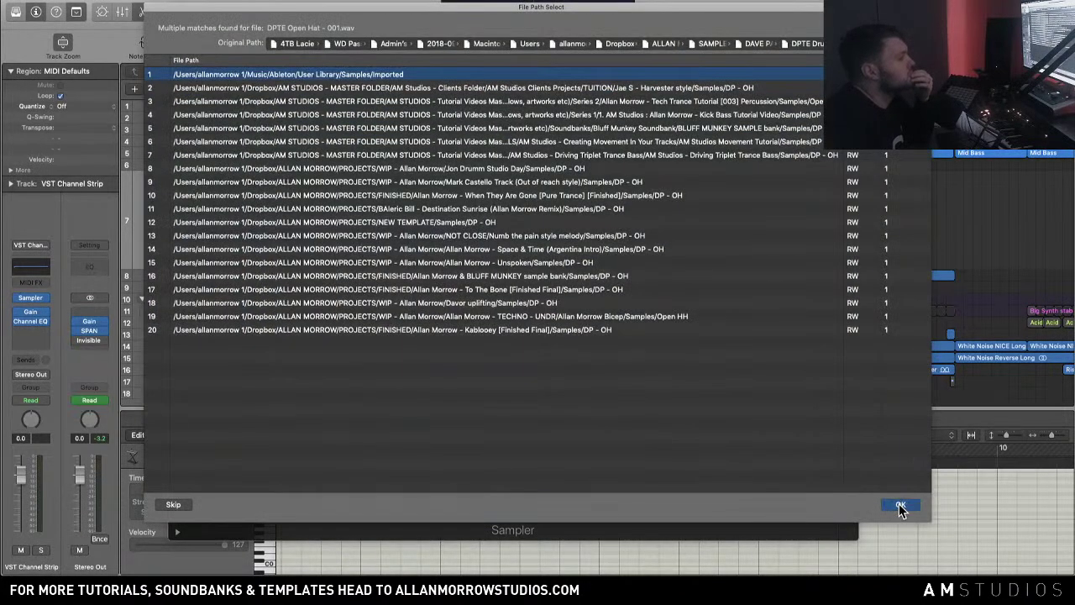
{"action": "left_click", "coordinate": [901, 505]}
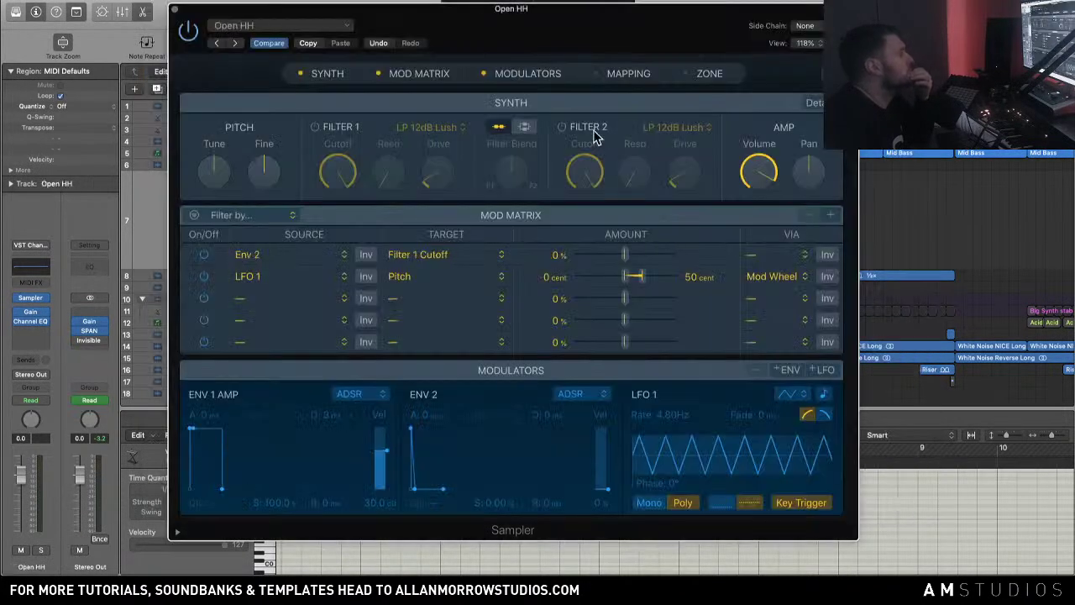
Step: Open the Sampler's key mapping, audition the open hat samples across the keyboard, and close the instrument
{"action": "left_click", "coordinate": [625, 74]}
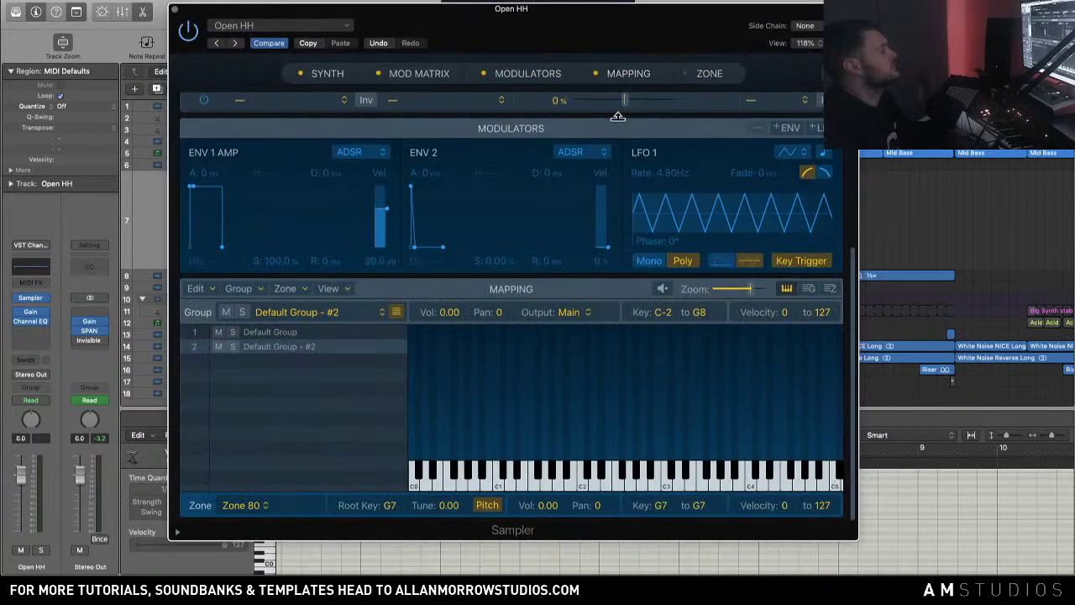
{"action": "left_click_drag", "start_coordinate": [588, 469], "coordinate": [704, 489]}
{"action": "left_click_drag", "start_coordinate": [626, 487], "coordinate": [583, 486]}
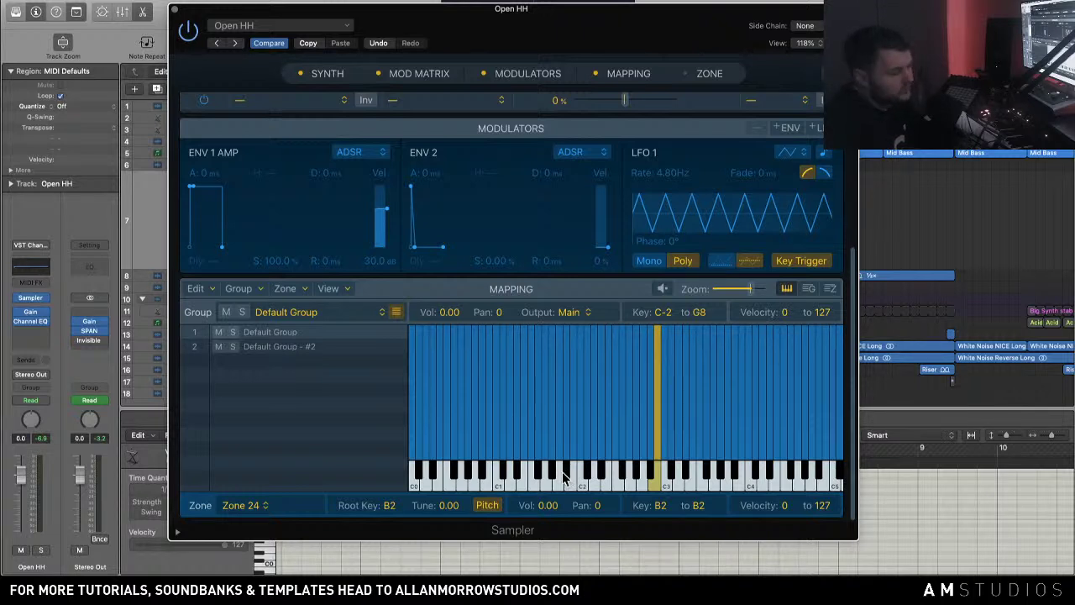
{"action": "left_click", "coordinate": [175, 13]}
Step: Create an empty one-bar MIDI region at bar 33 on the Open HH track and enlarge the piano roll to edit it
{"action": "right_click", "coordinate": [525, 199]}
{"action": "left_click", "coordinate": [545, 207]}
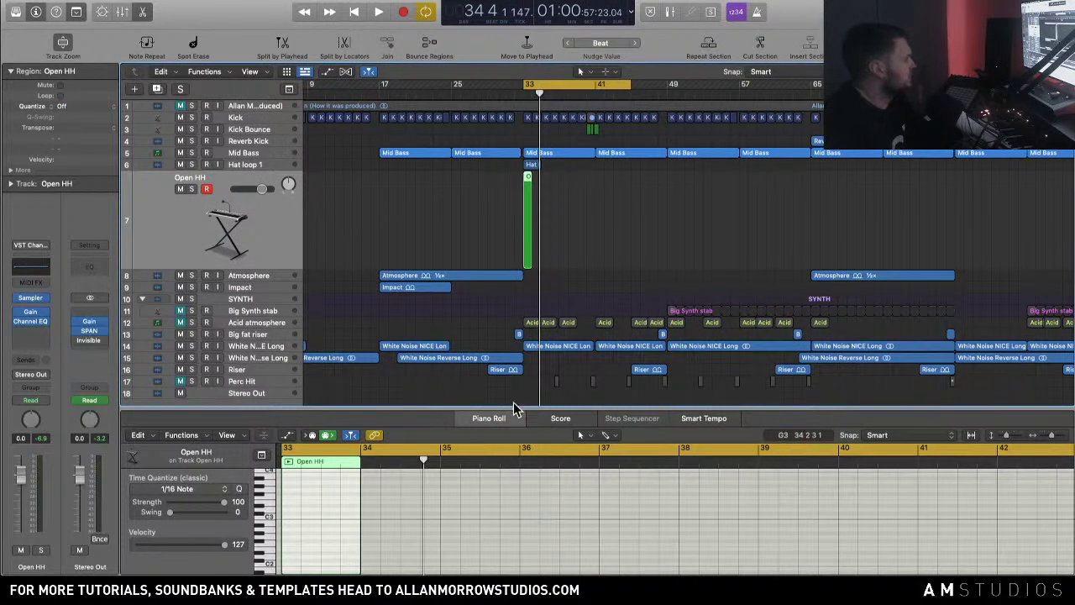
{"action": "left_click_drag", "start_coordinate": [513, 406], "coordinate": [516, 337]}
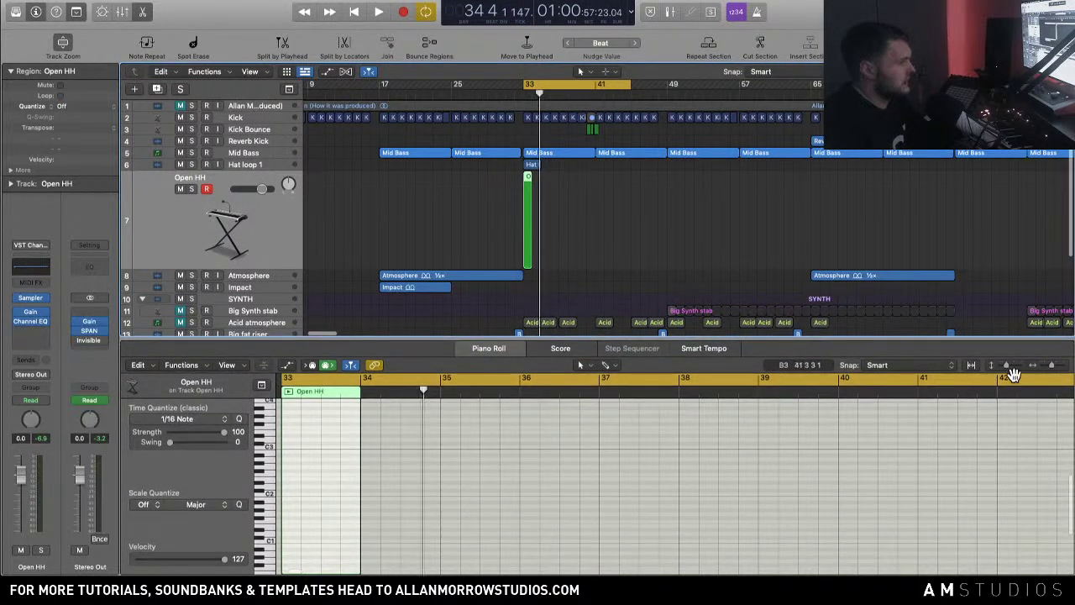
{"action": "left_click_drag", "start_coordinate": [1046, 370], "coordinate": [1052, 372]}
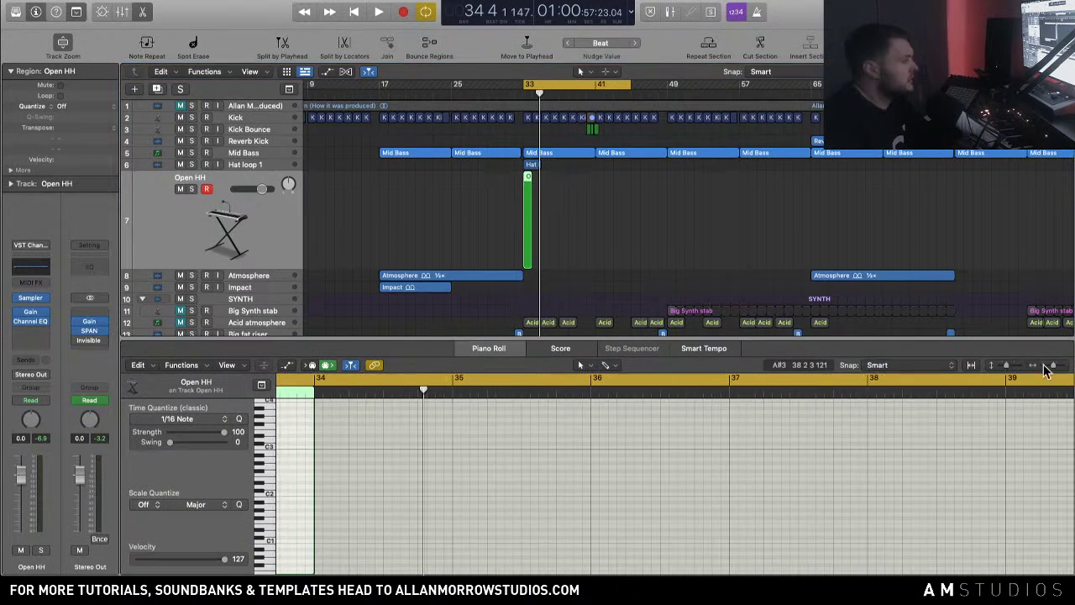
{"action": "scroll", "coordinate": [586, 476], "scroll_direction": "left", "scroll_amount": 10}
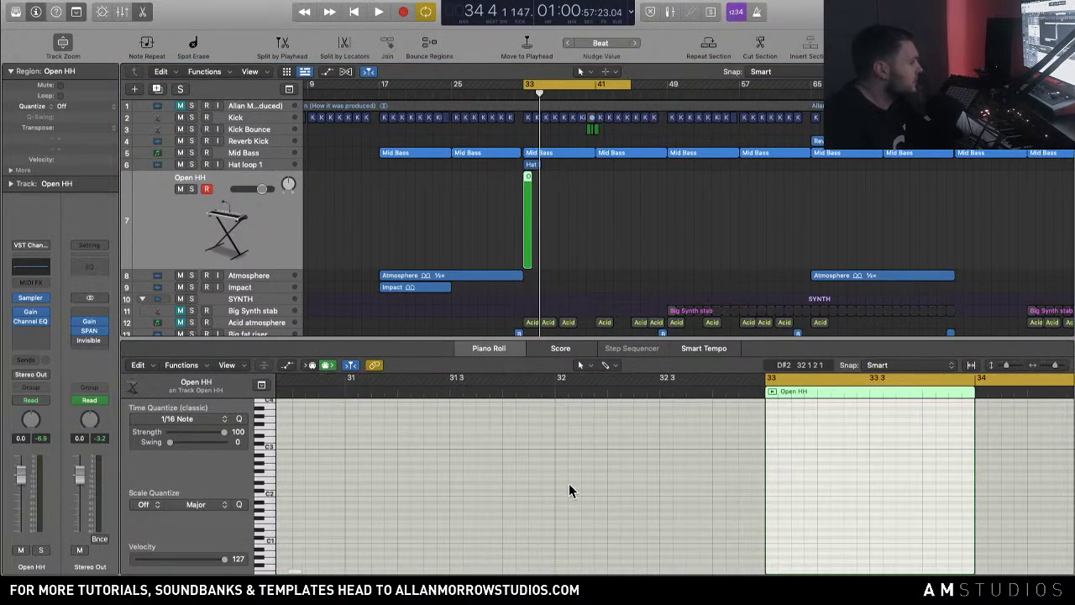
{"action": "scroll", "coordinate": [569, 487], "scroll_direction": "right", "scroll_amount": 3}
Step: Audition the pitch and draw four short offbeat B1 notes across the Open HH region, one per beat
{"action": "left_click", "coordinate": [269, 492]}
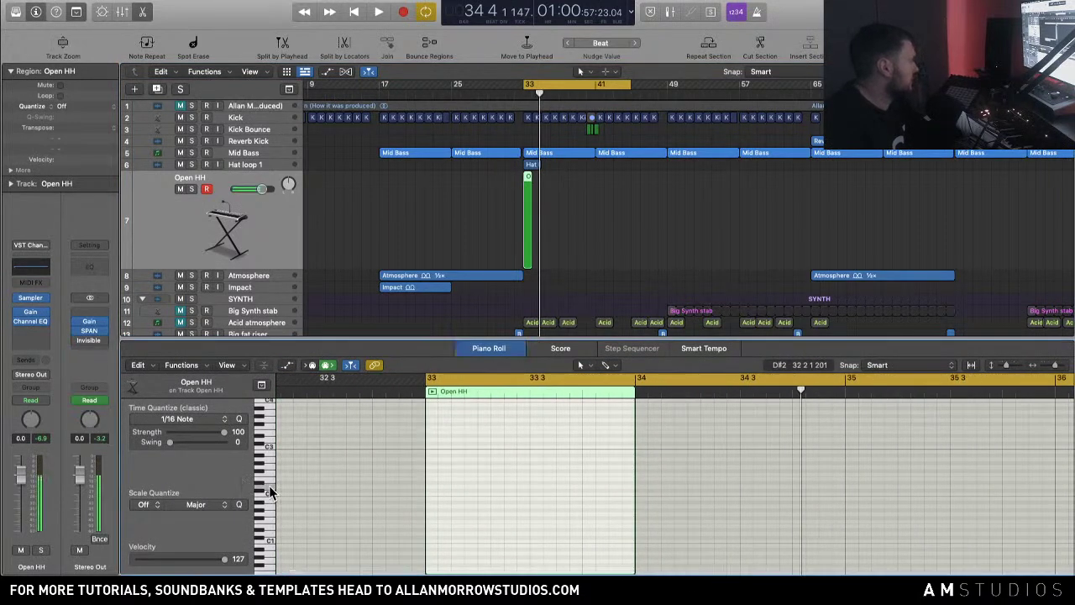
{"action": "left_click", "coordinate": [455, 499], "text": "super"}
{"action": "left_click", "coordinate": [508, 499], "text": "super"}
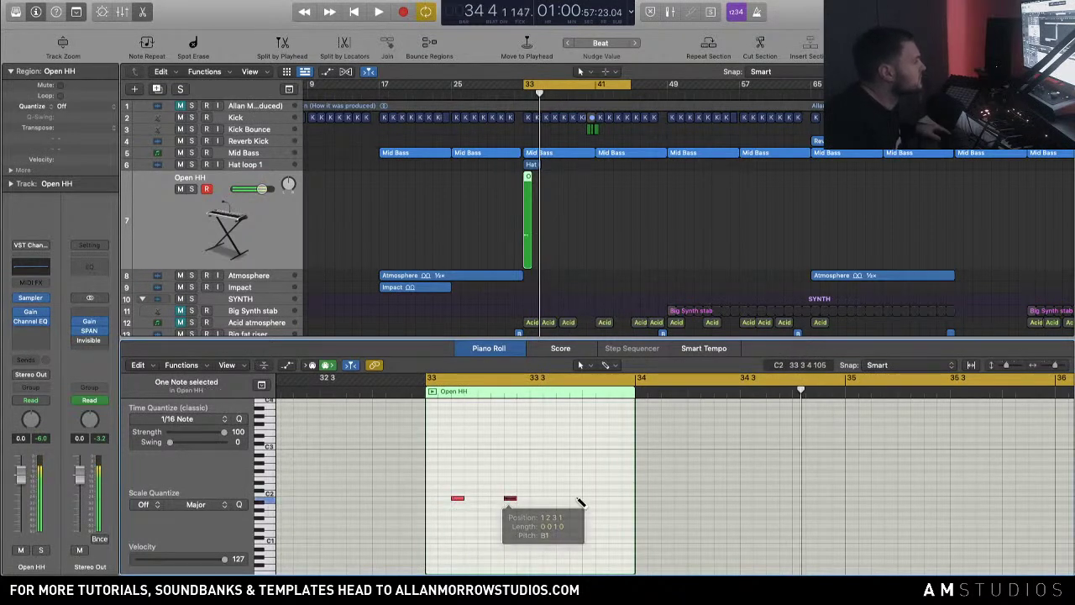
{"action": "left_click", "coordinate": [562, 499], "text": "super"}
{"action": "left_click", "coordinate": [614, 499], "text": "super"}
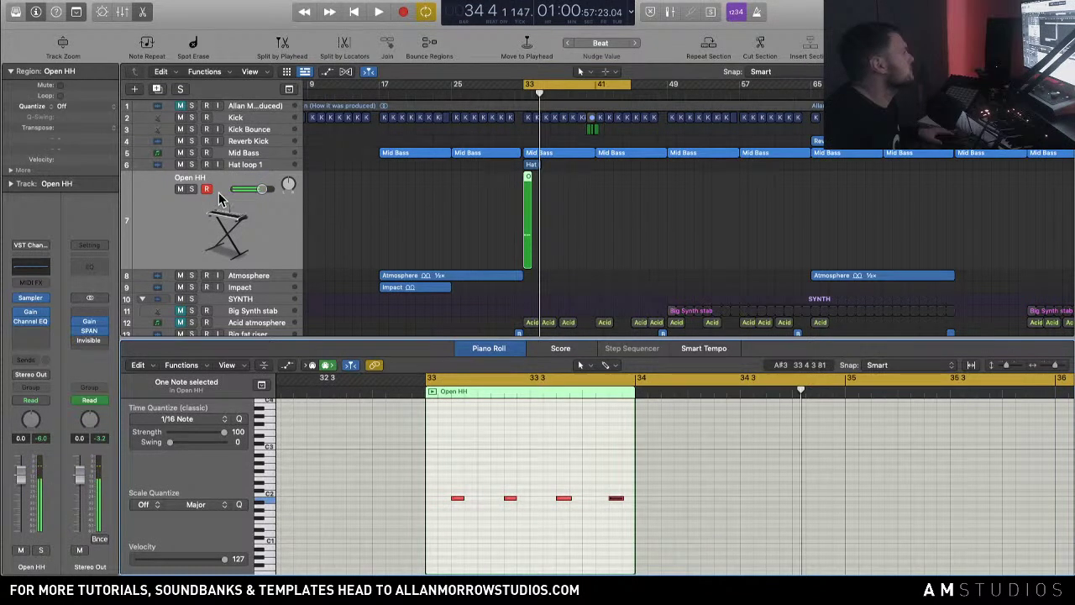
Step: Mute Hat loop 1 and play the new open hat pattern with the kick and bass from bar 33
{"action": "left_click", "coordinate": [196, 178]}
{"action": "key", "text": "space"}
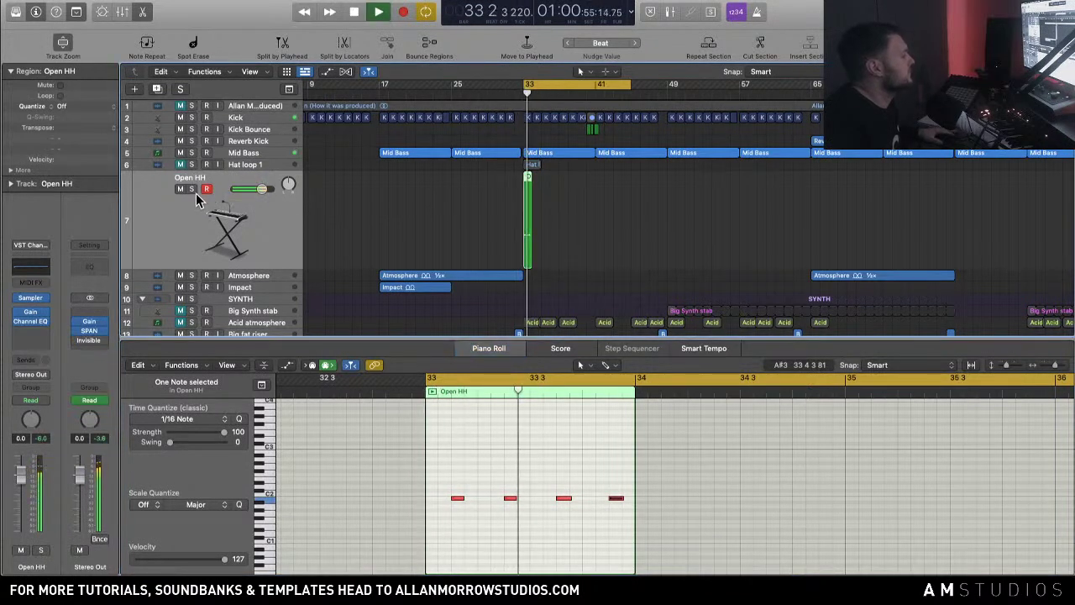
{"action": "left_click_drag", "start_coordinate": [703, 527], "coordinate": [458, 504]}
{"action": "left_click", "coordinate": [458, 501]}
{"action": "key", "text": "Up"}
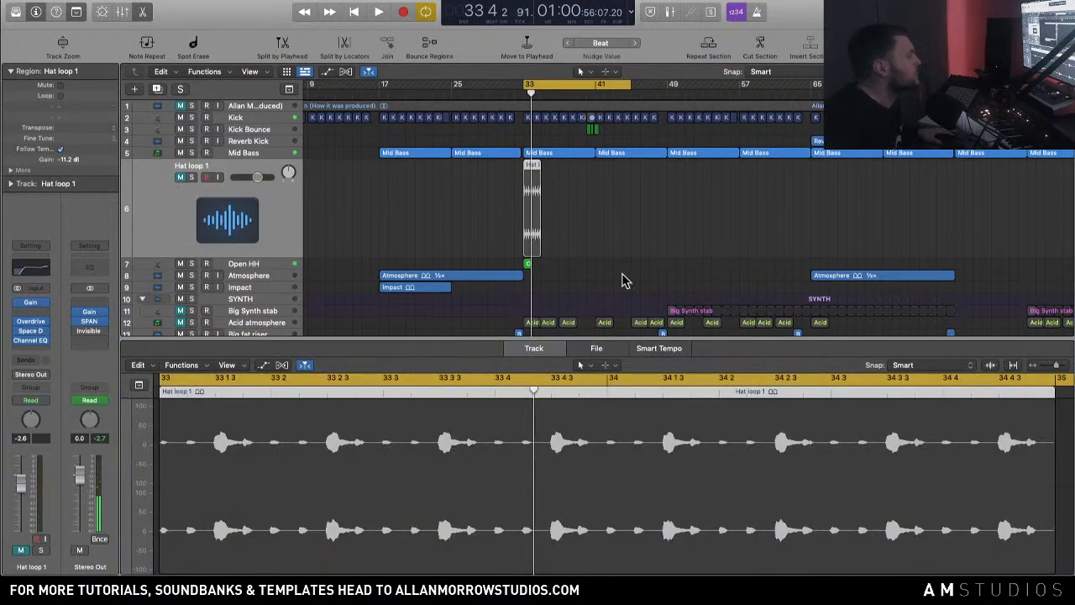
Step: Transpose the four open hat notes up to G#2 and play them back with the kick and bass
{"action": "left_click", "coordinate": [578, 168]}
{"action": "left_click", "coordinate": [524, 262]}
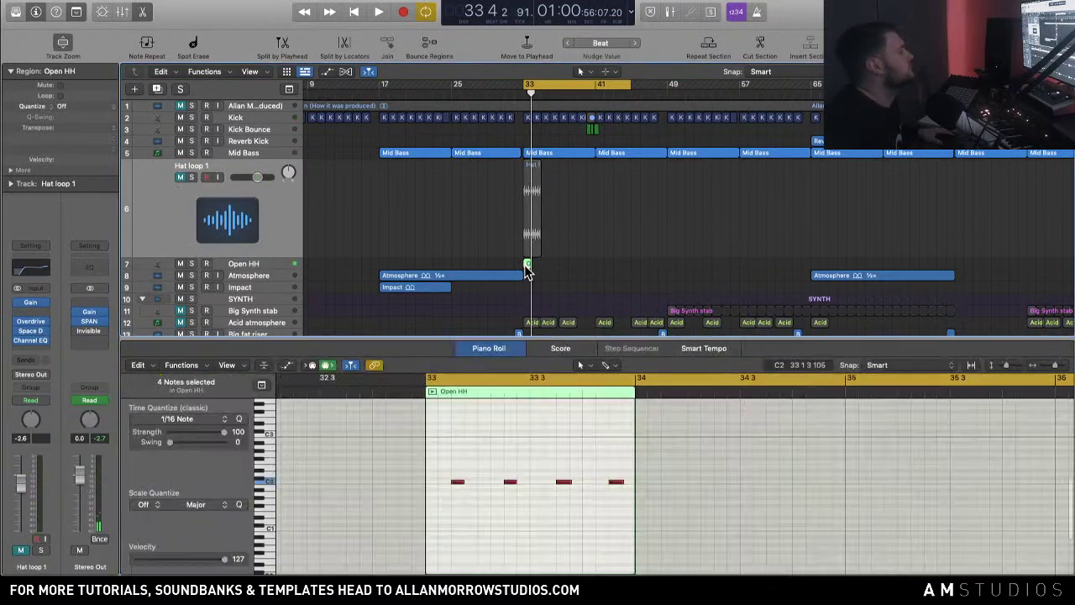
{"action": "left_click_drag", "start_coordinate": [707, 514], "coordinate": [454, 447]}
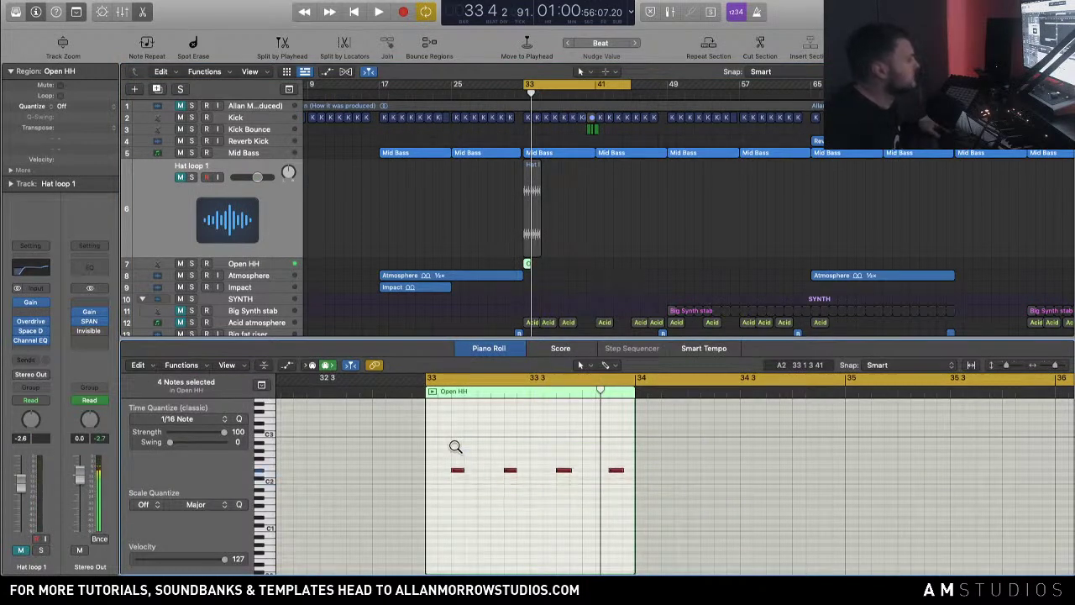
{"action": "key", "text": "alt+Up"}
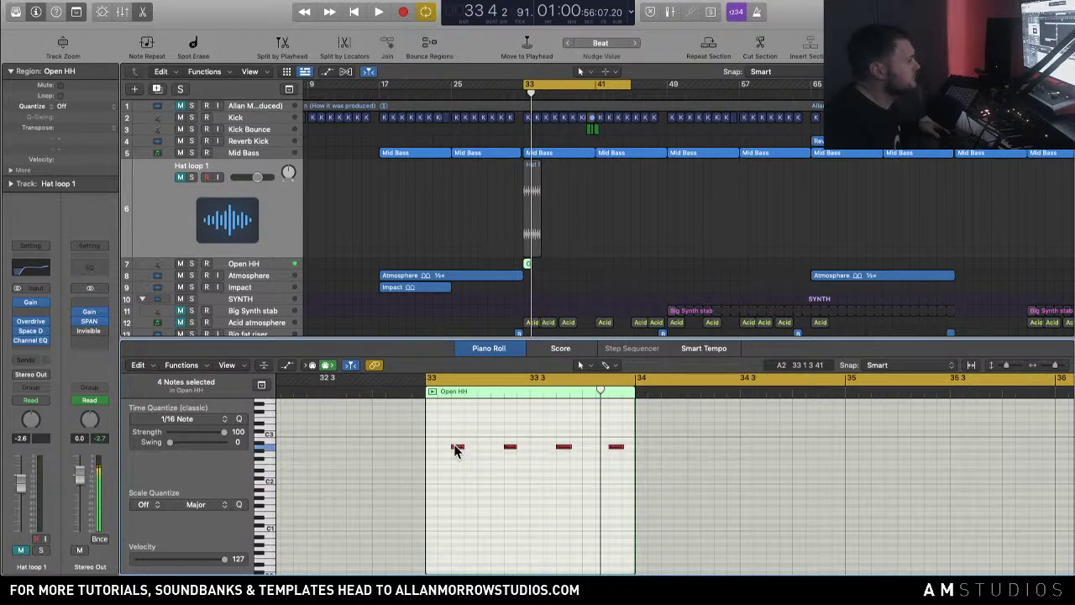
{"action": "key", "text": "space"}
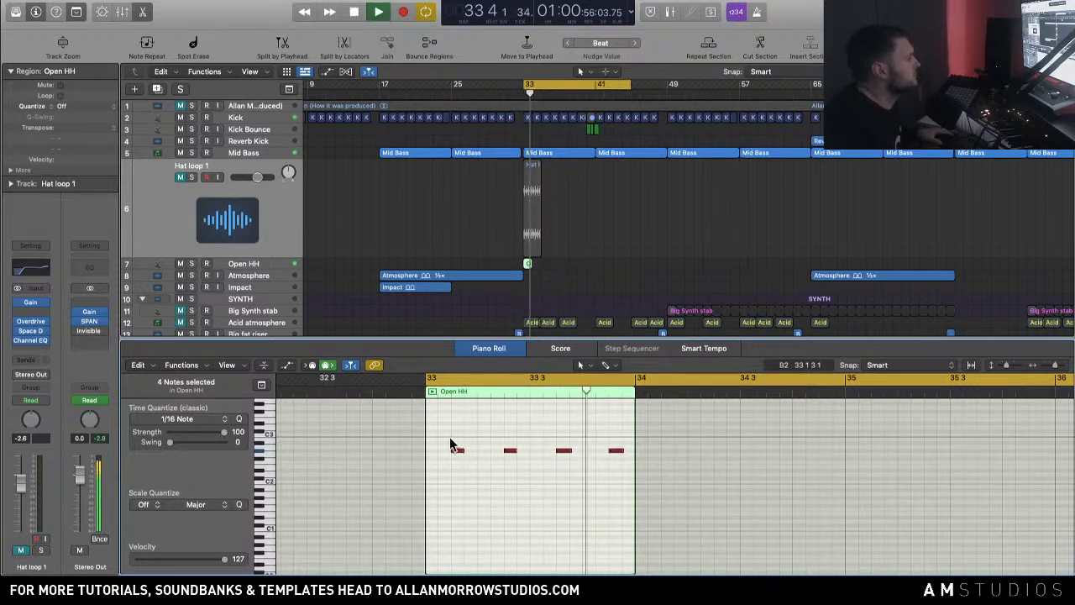
{"action": "key", "text": "space"}
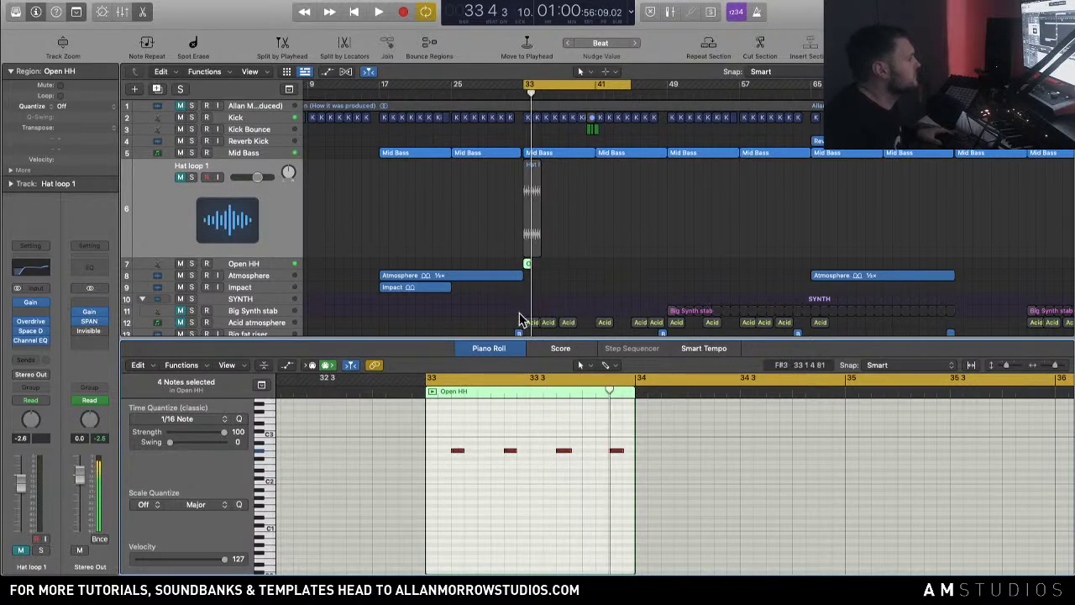
Step: Unmute Hat loop 1 and play it together with the open hats from bar 33
{"action": "left_click", "coordinate": [528, 190]}
{"action": "key", "text": "space"}
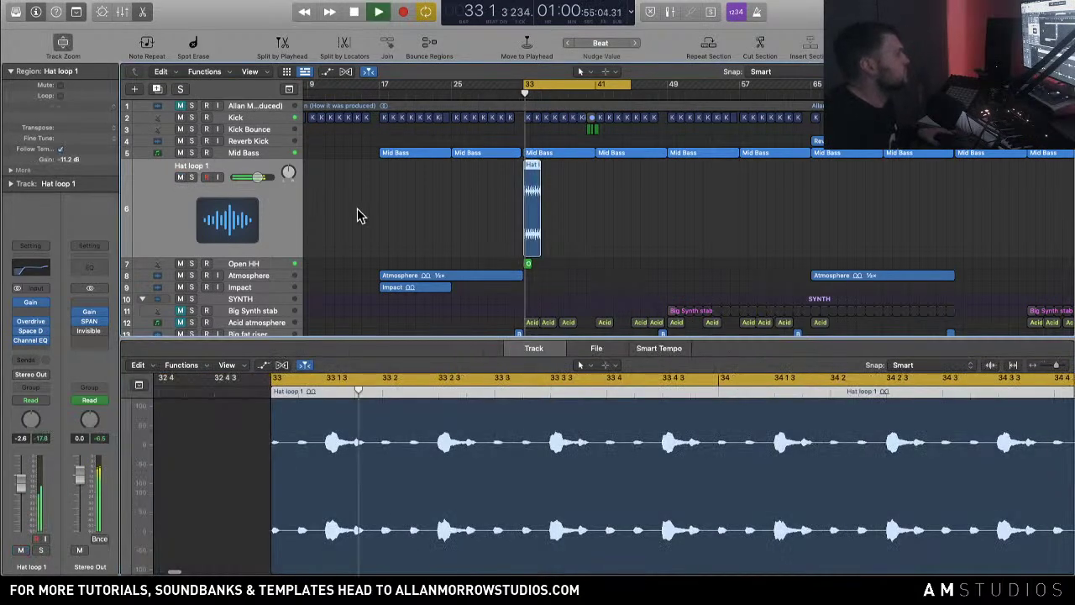
{"action": "key", "text": "space"}
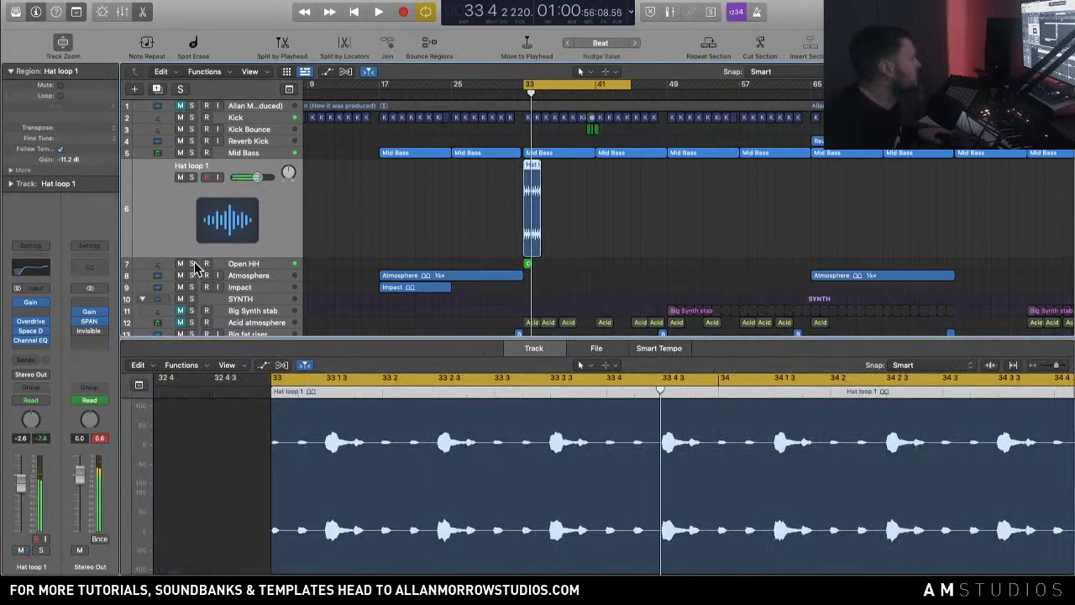
Step: Solo Open HH and adjust its Sampler Tune during playback, trying -1, and close the instrument
{"action": "left_click", "coordinate": [193, 265]}
{"action": "key", "text": "space"}
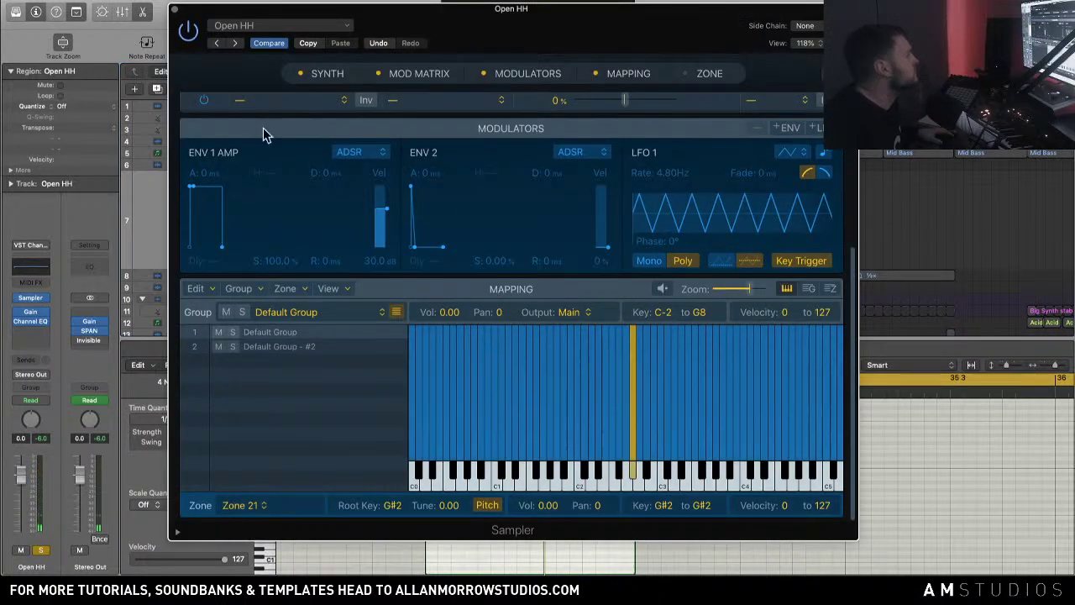
{"action": "left_click", "coordinate": [321, 75]}
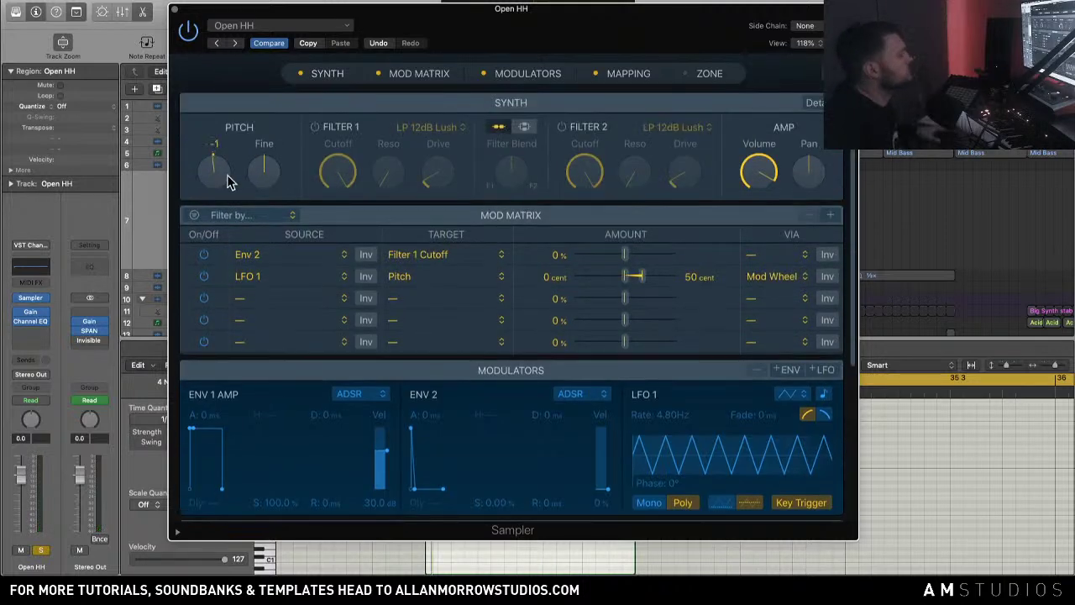
{"action": "left_click_drag", "start_coordinate": [328, 15], "coordinate": [424, 13]}
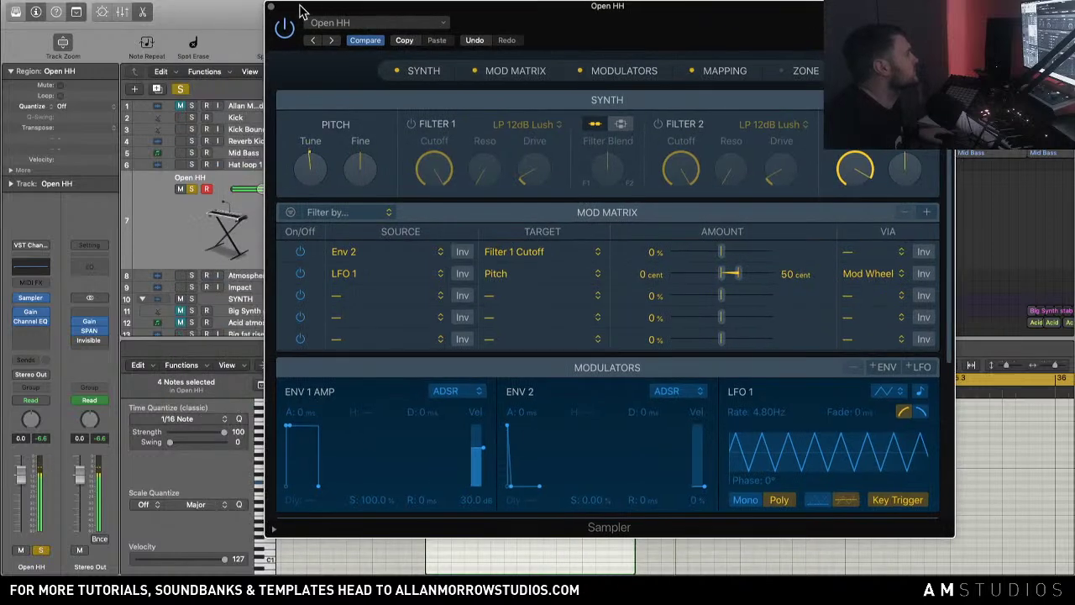
{"action": "left_click", "coordinate": [271, 10]}
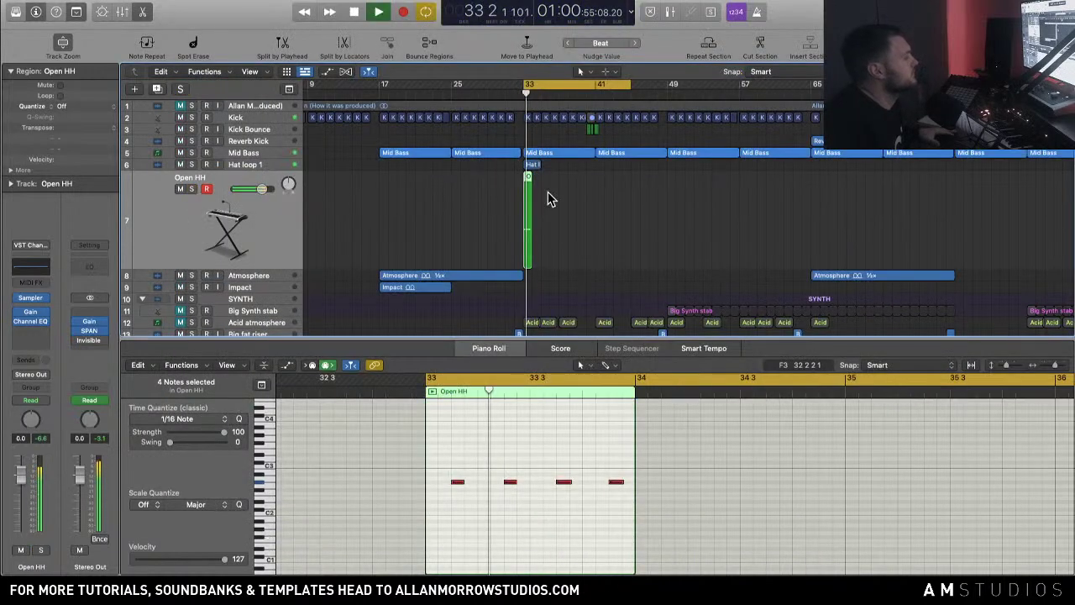
Step: Move the Open HH region to bar 49 and play the transition into it from just before bar 48
{"action": "key", "text": "space"}
{"action": "left_click_drag", "start_coordinate": [527, 215], "coordinate": [671, 218]}
{"action": "left_click", "coordinate": [661, 93]}
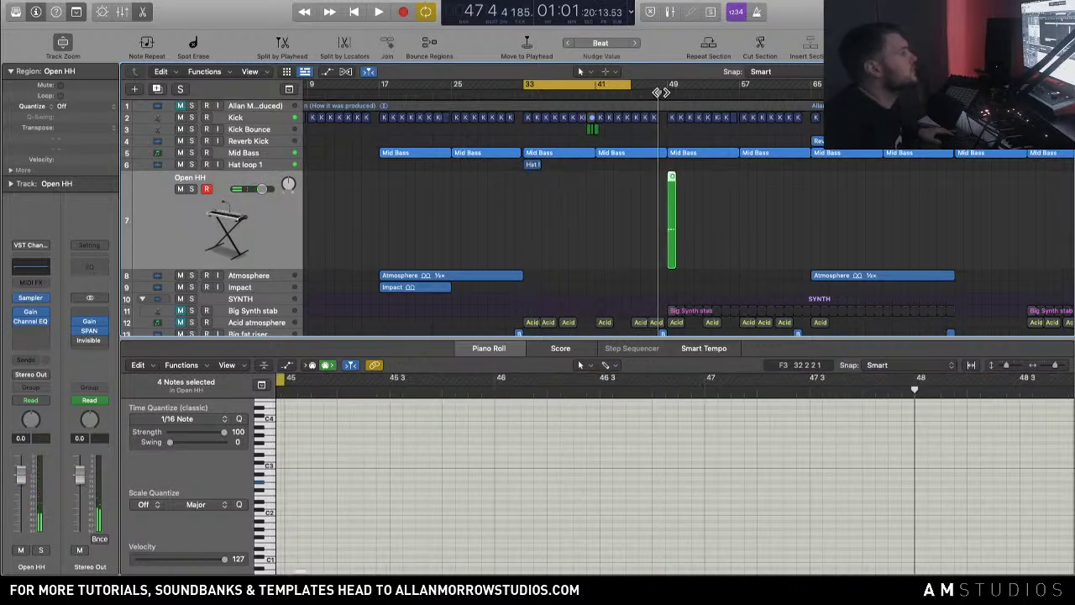
{"action": "key", "text": "space"}
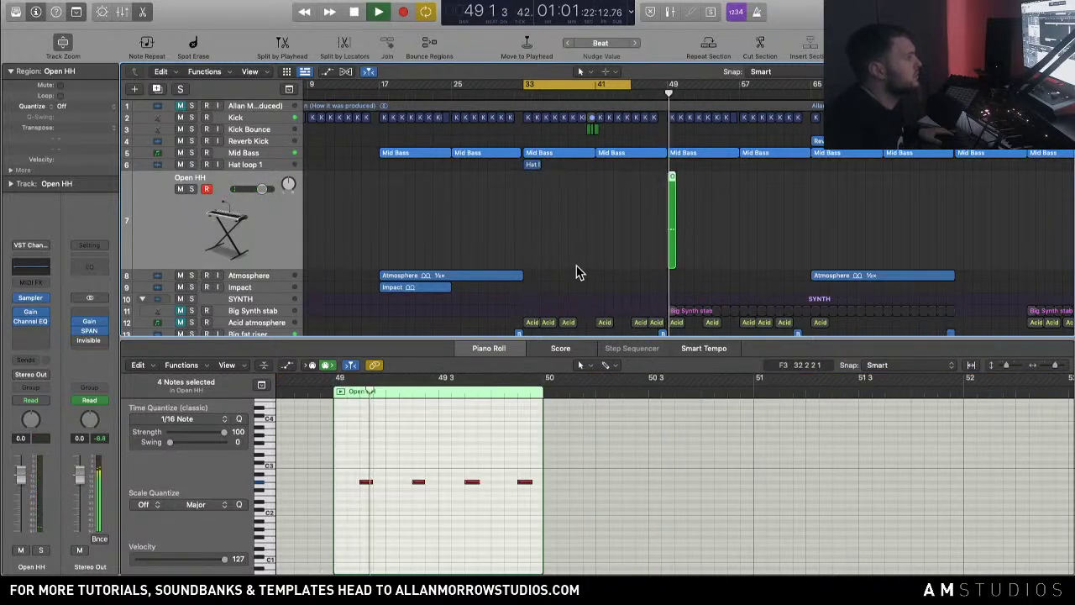
{"action": "key", "text": "space"}
Step: Move the Open HH region and the cycle range to start at bar 41, and play back the passage
{"action": "left_click_drag", "start_coordinate": [580, 513], "coordinate": [372, 468]}
{"action": "left_click_drag", "start_coordinate": [672, 222], "coordinate": [602, 235]}
{"action": "left_click_drag", "start_coordinate": [590, 90], "coordinate": [672, 91]}
{"action": "key", "text": "space"}
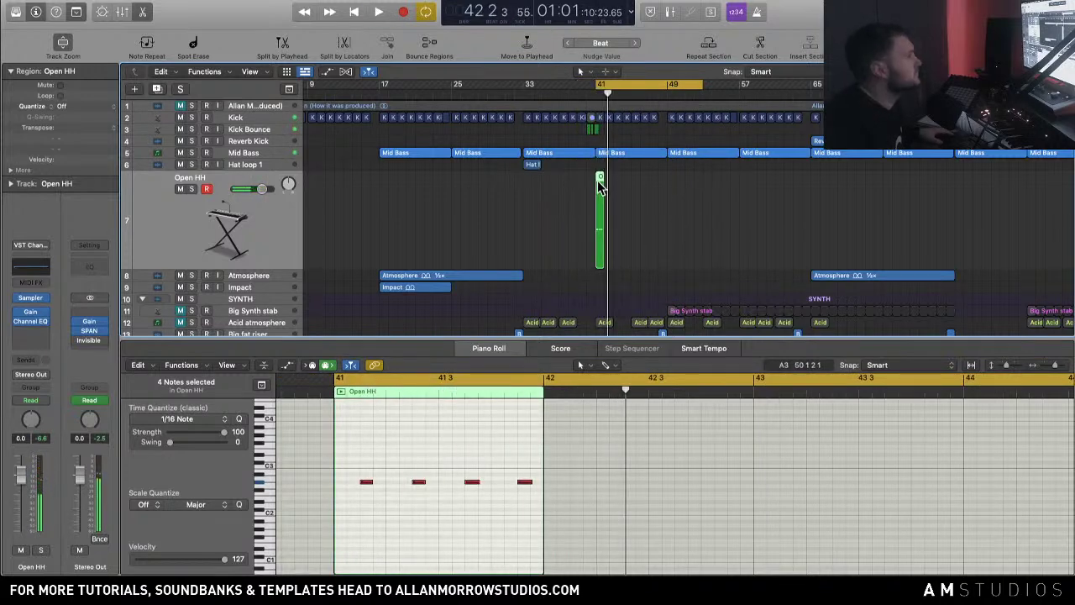
Step: Select all four open hat notes in the bar 41 region and transpose them down several semitones
{"action": "mouse_move", "coordinate": [483, 572]}
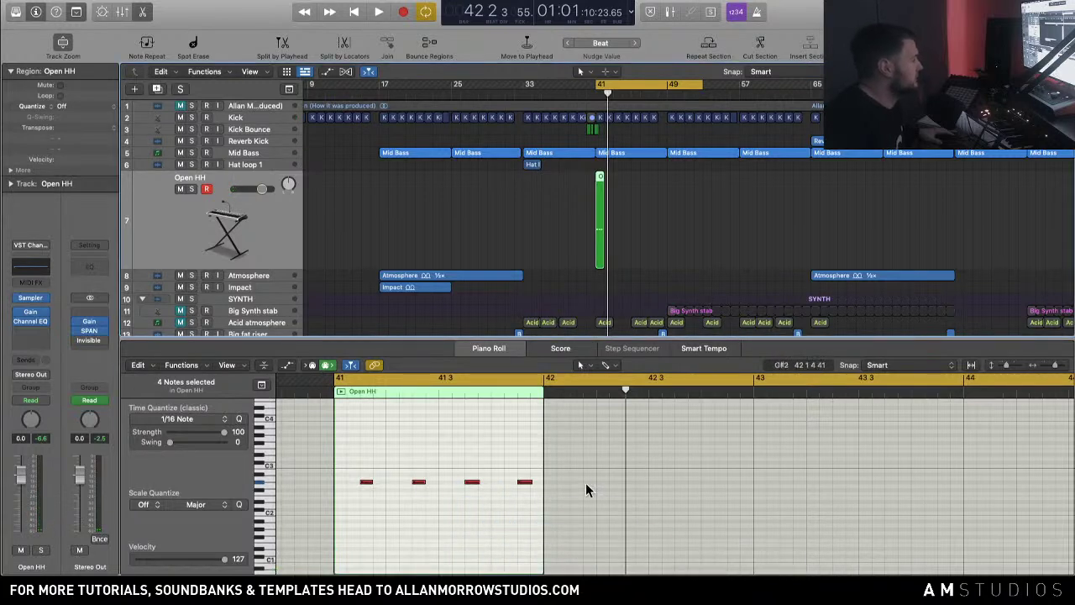
{"action": "left_click_drag", "start_coordinate": [586, 490], "coordinate": [345, 475]}
{"action": "key", "text": "Down"}
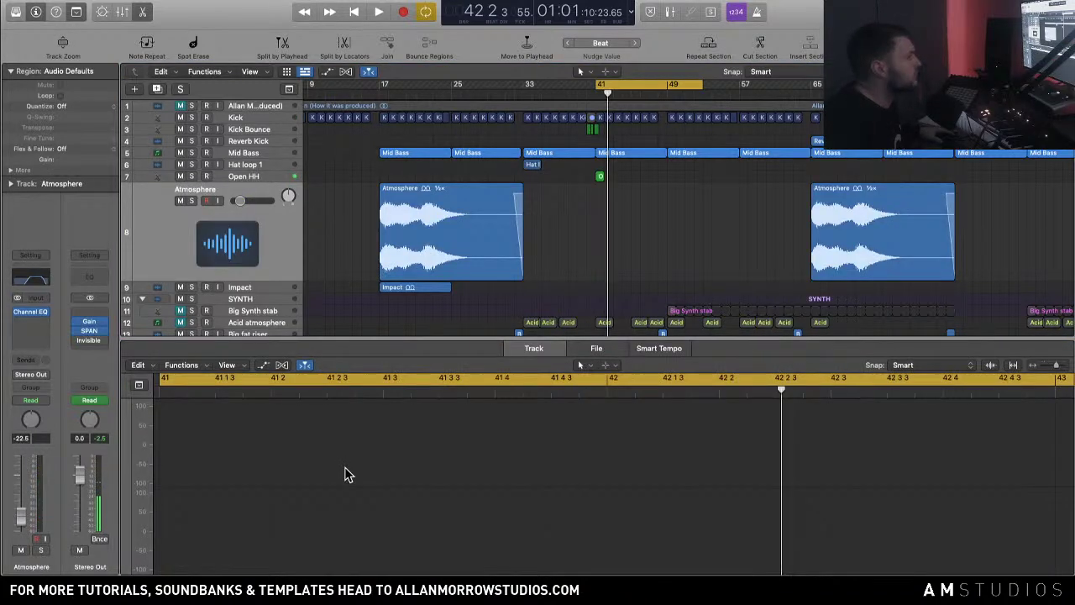
{"action": "key", "text": "Up"}
{"action": "left_click_drag", "start_coordinate": [564, 509], "coordinate": [354, 448]}
{"action": "key", "text": "alt+Down"}
{"action": "key", "text": "alt+Down"}
{"action": "key", "text": "alt+Down"}
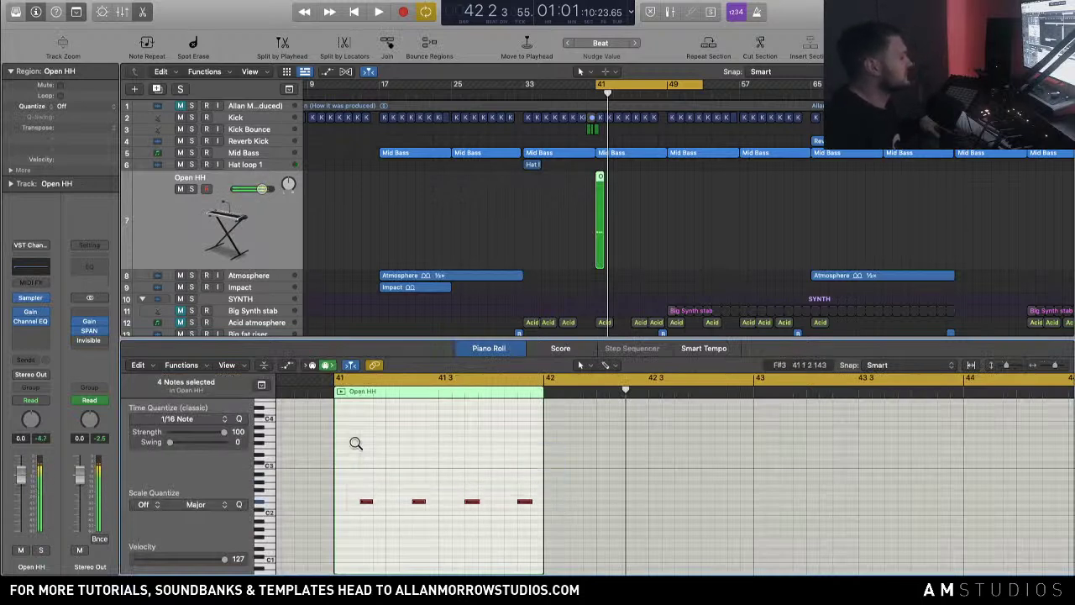
Step: Try transposing the four selected open hat notes further down to about F1
{"action": "key", "text": "alt+Down"}
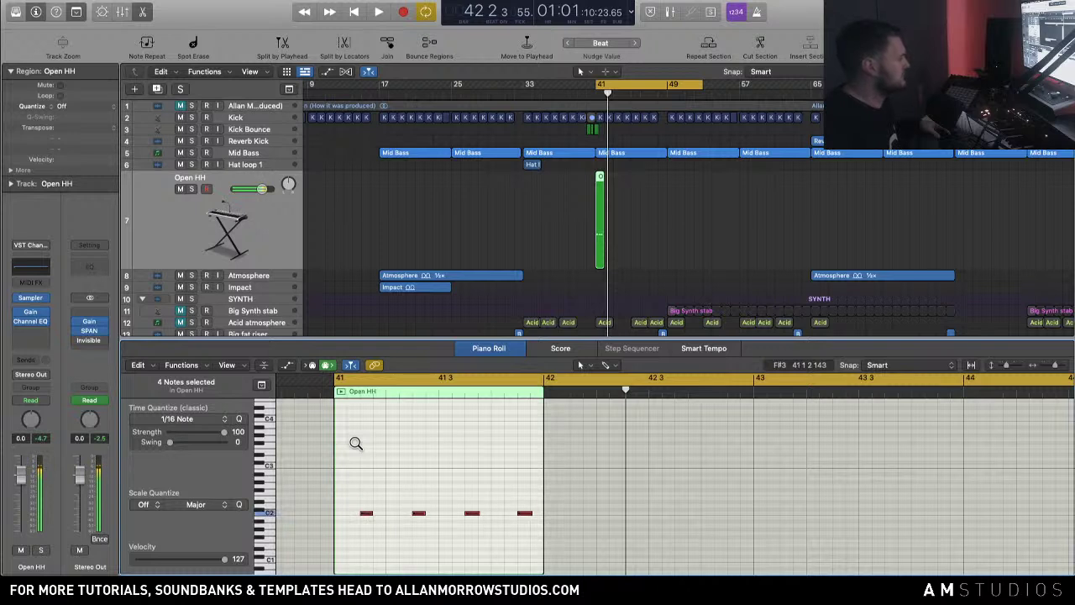
{"action": "key", "text": "alt+Down"}
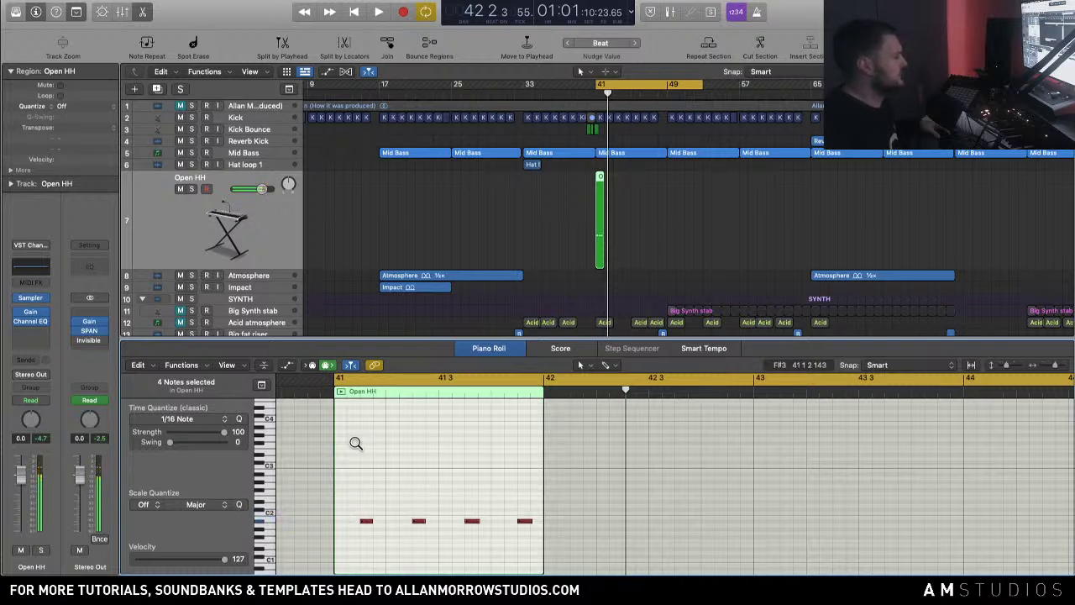
{"action": "key", "text": "alt+Down"}
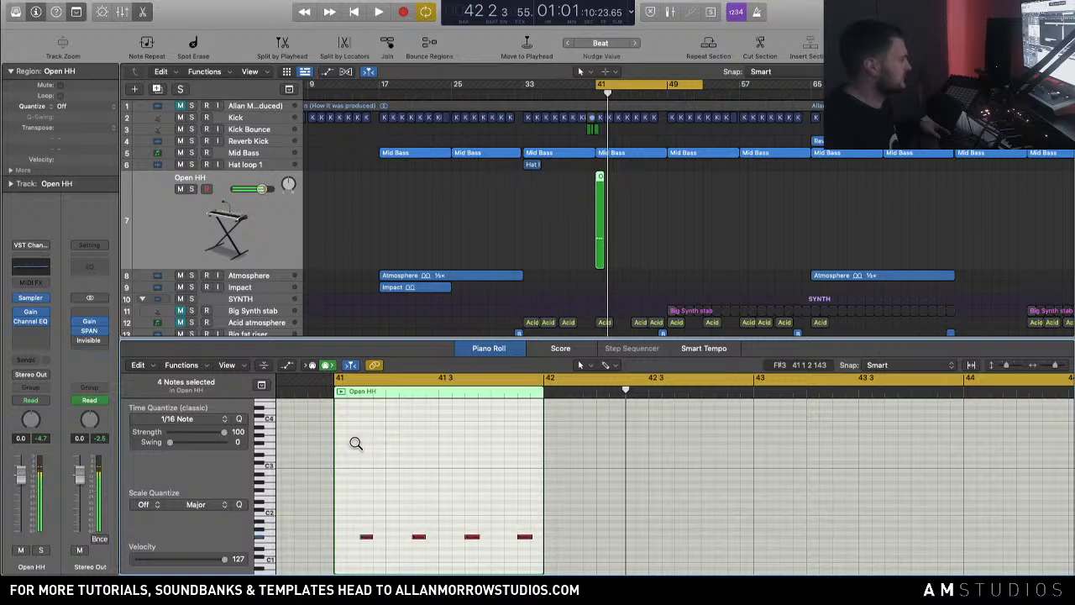
{"action": "key", "text": "alt+Down"}
{"action": "key", "text": "alt+Up"}
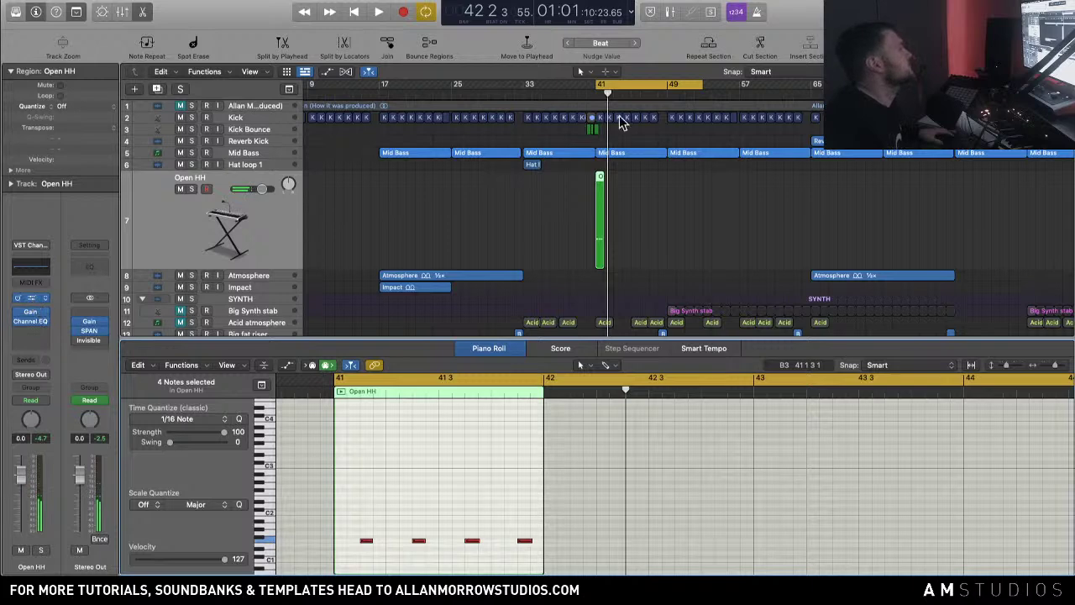
Step: Check the Open HH track's Sampler pitch settings, start playback and close the instrument
{"action": "key", "text": "v"}
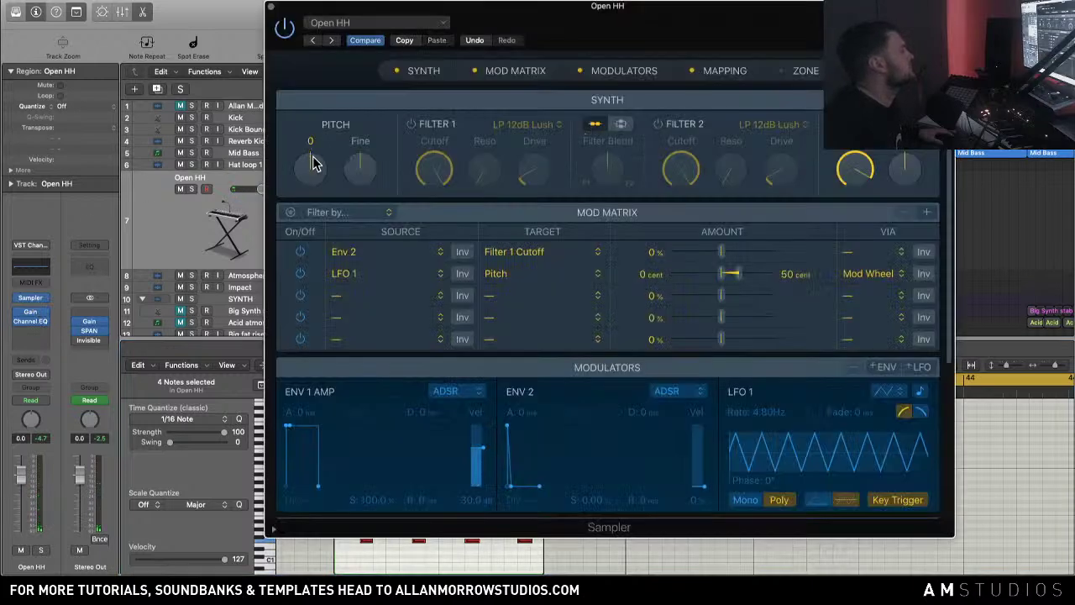
{"action": "key", "text": "space"}
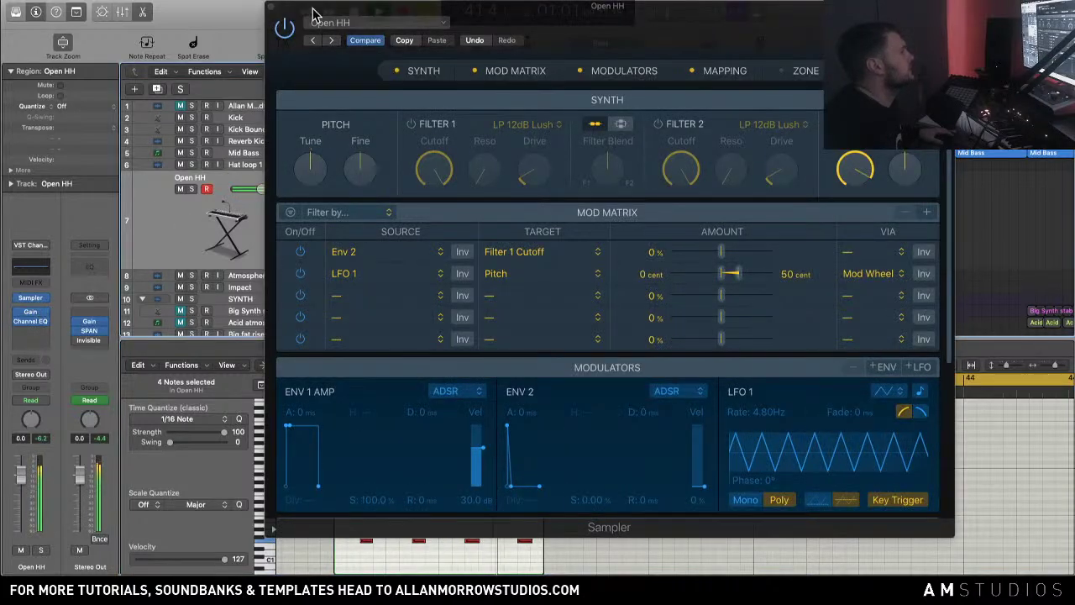
{"action": "left_click", "coordinate": [273, 10]}
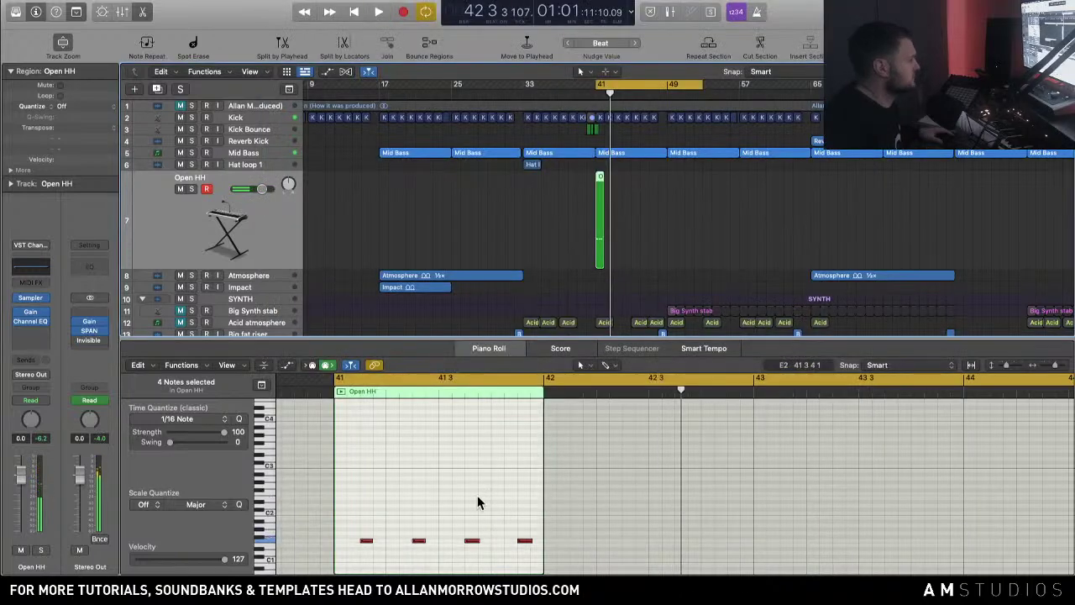
Step: Shorten the cycle range to cover only bar 41 and play back the loop
{"action": "left_click", "coordinate": [697, 86]}
{"action": "left_click", "coordinate": [704, 88]}
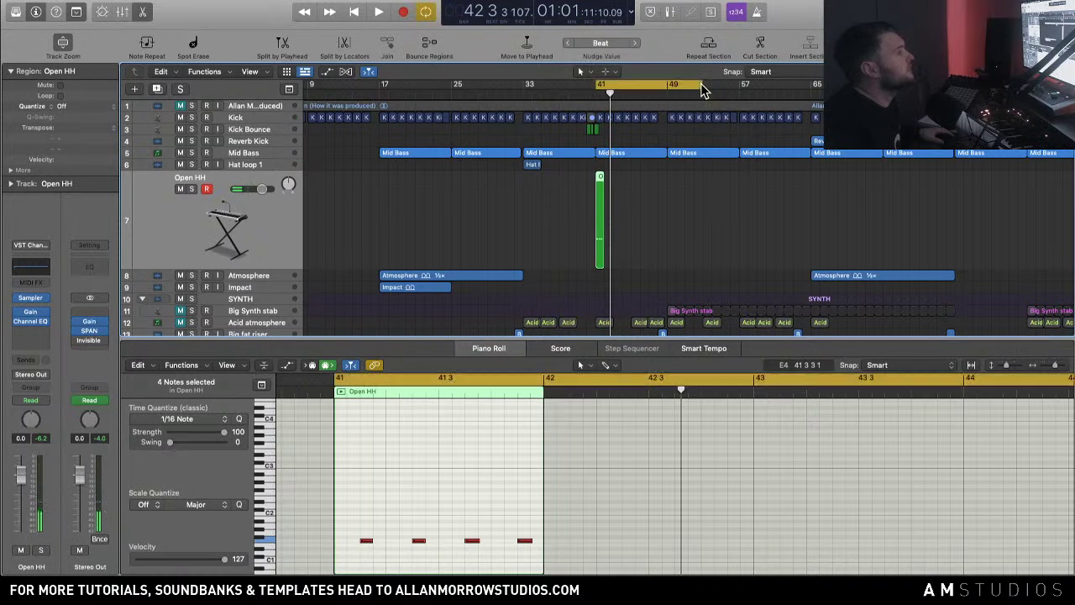
{"action": "left_click_drag", "start_coordinate": [711, 87], "coordinate": [610, 89]}
{"action": "key", "text": "space"}
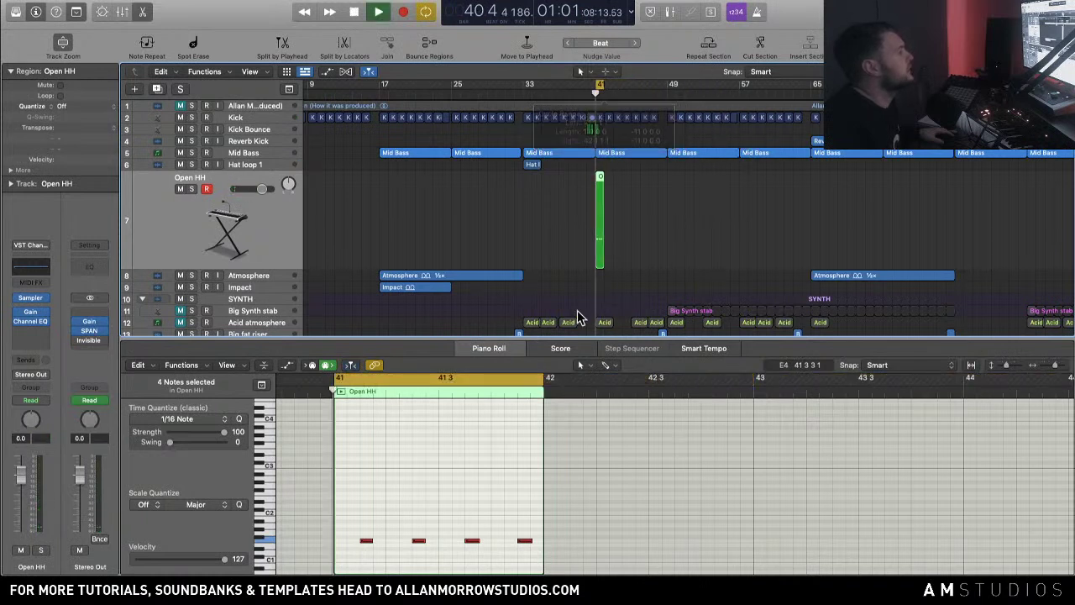
{"action": "key", "text": "space"}
Step: Reselect the four open hat notes and try transposing them down past C1 during looped playback
{"action": "left_click_drag", "start_coordinate": [577, 545], "coordinate": [346, 515]}
{"action": "key", "text": "alt+Down"}
{"action": "key", "text": "alt+Down"}
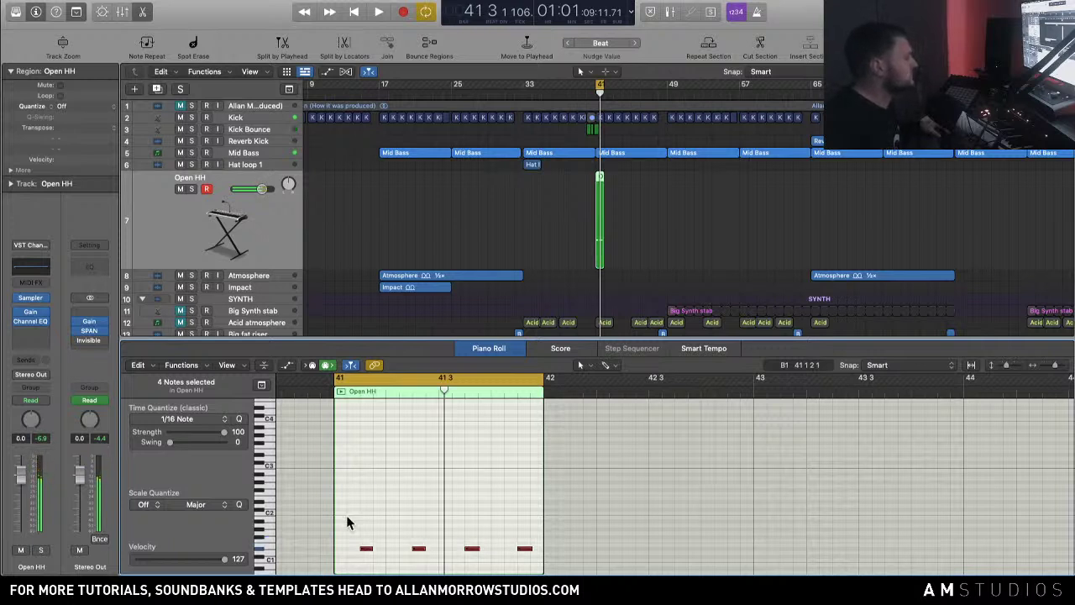
{"action": "key", "text": "space"}
{"action": "key", "text": "alt+Down"}
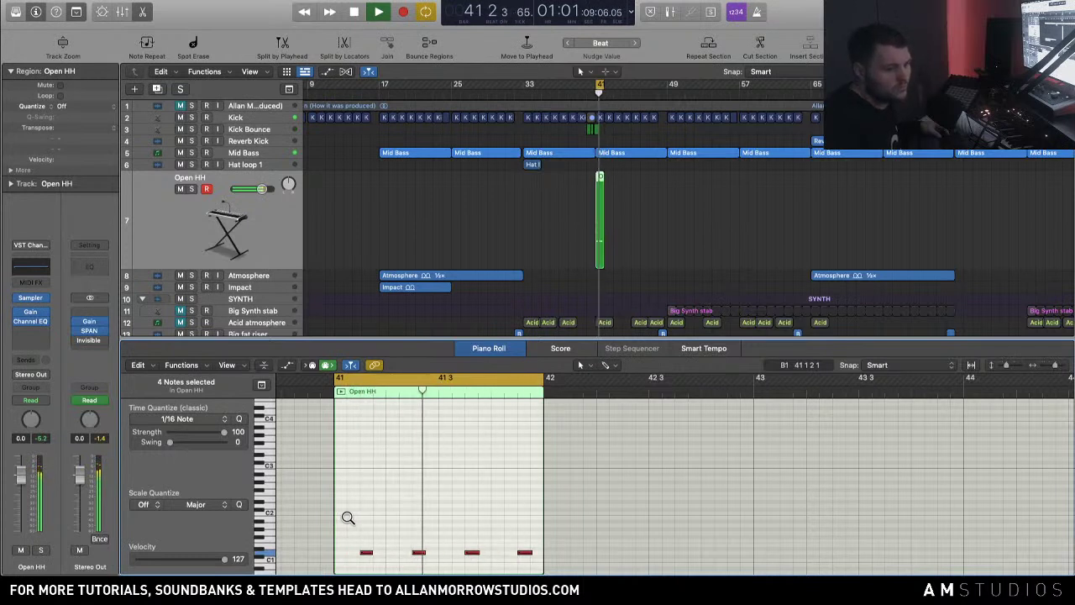
{"action": "key", "text": "alt+Down"}
{"action": "key", "text": "alt+Down"}
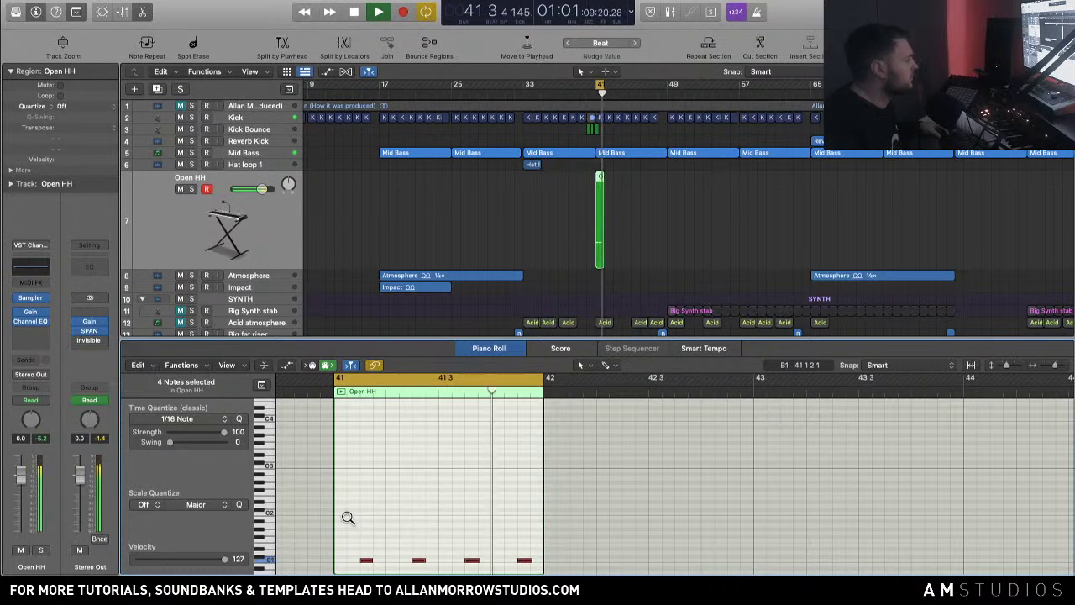
{"action": "key", "text": "alt+Down"}
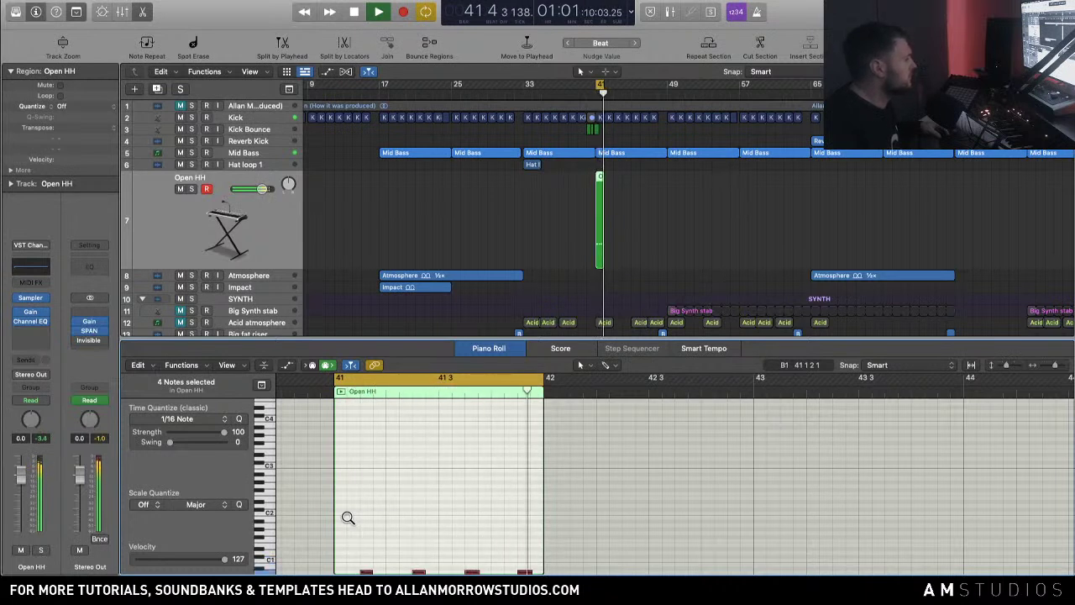
Step: Transpose the four selected open hat notes up to C5 during looped playback, and stop playback
{"action": "key", "text": "alt+Up"}
{"action": "key", "text": "alt+Up"}
{"action": "key", "text": "alt+Up"}
{"action": "key", "text": "alt+Up"}
{"action": "key", "text": "alt+Up"}
{"action": "key", "text": "alt+Up"}
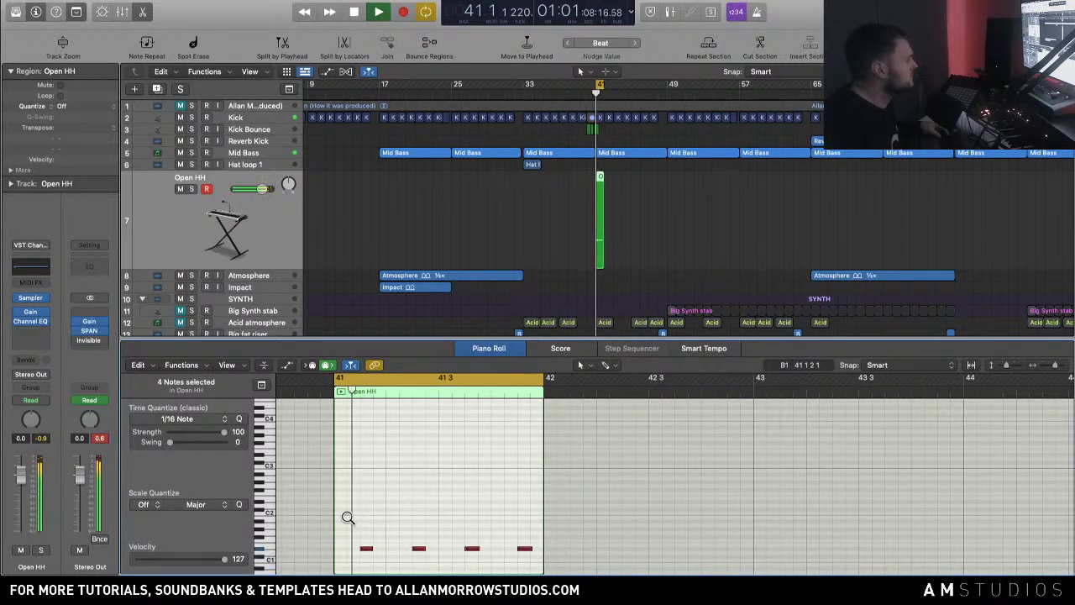
{"action": "key", "text": "alt+Up"}
{"action": "key", "text": "alt+Up"}
{"action": "key", "text": "alt+Up"}
{"action": "key", "text": "alt+Up"}
{"action": "key", "text": "alt+Up"}
{"action": "key", "text": "alt+Up"}
{"action": "key", "text": "alt+Up"}
{"action": "key", "text": "alt+Up"}
{"action": "key", "text": "alt+Up"}
{"action": "key", "text": "alt+Up"}
{"action": "key", "text": "alt+Up"}
{"action": "key", "text": "alt+Up"}
{"action": "key", "text": "alt+Up"}
{"action": "key", "text": "alt+Up"}
{"action": "key", "text": "alt+Up"}
{"action": "key", "text": "alt+Up"}
{"action": "key", "text": "alt+Up"}
{"action": "key", "text": "alt+Up"}
{"action": "key", "text": "alt+Up"}
{"action": "key", "text": "alt+Up"}
{"action": "key", "text": "alt+Up"}
{"action": "key", "text": "alt+Up"}
{"action": "key", "text": "alt+Up"}
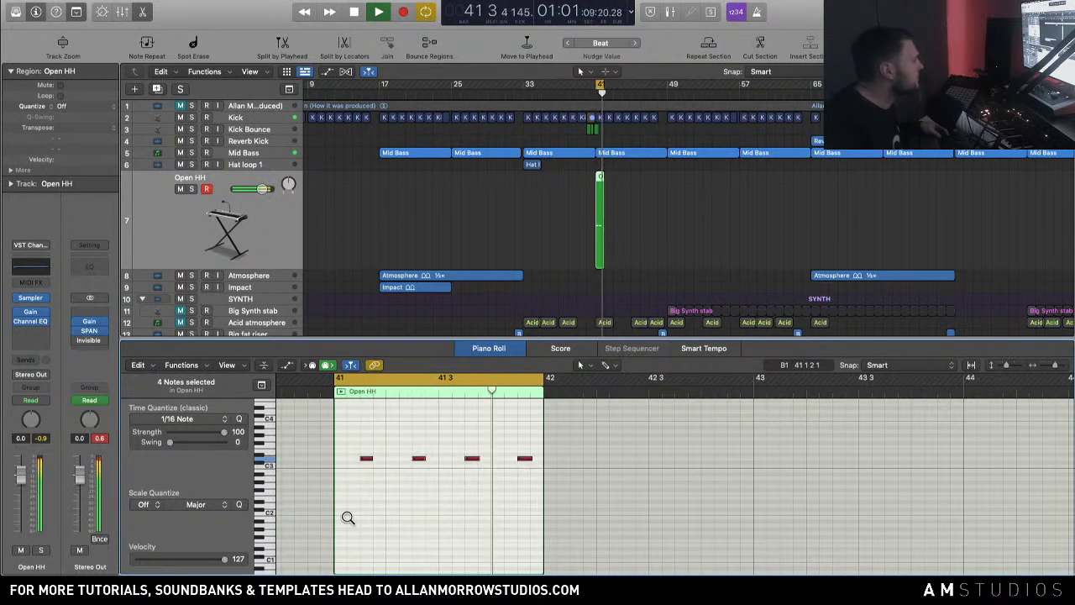
{"action": "key", "text": "alt+Up"}
{"action": "key", "text": "alt+Up"}
{"action": "key", "text": "alt+Up"}
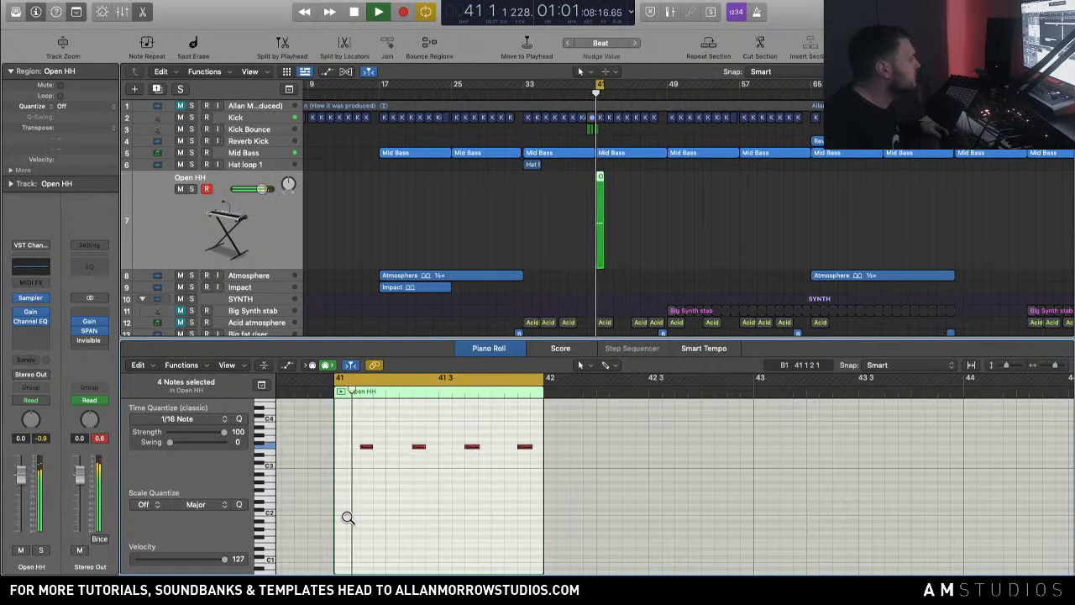
{"action": "key", "text": "alt+Up"}
{"action": "key", "text": "alt+Up"}
{"action": "key", "text": "alt+Up"}
{"action": "key", "text": "alt+Up"}
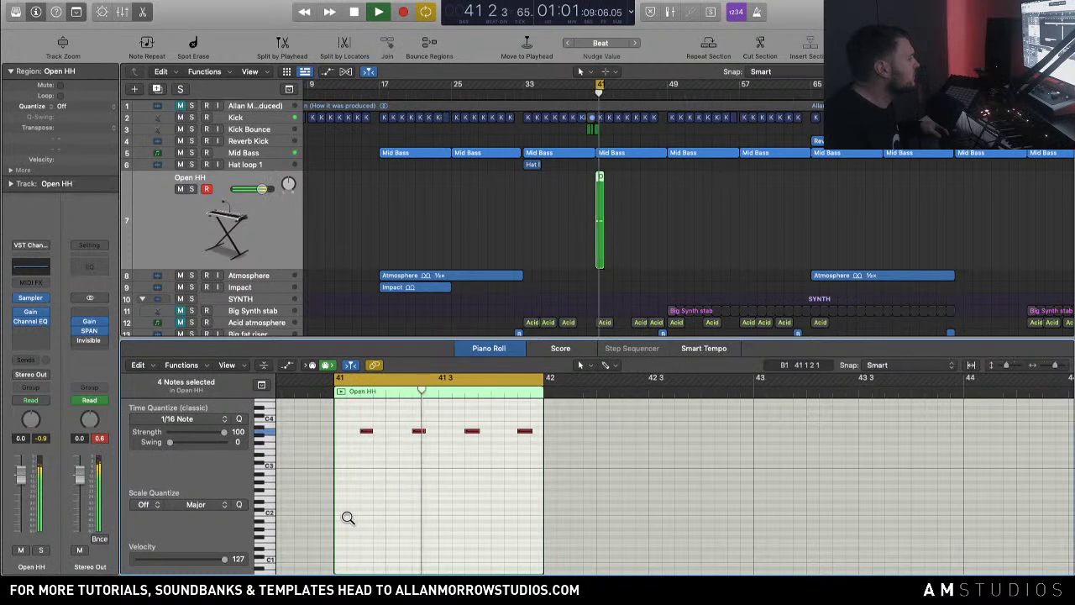
{"action": "key", "text": "alt+Up"}
{"action": "key", "text": "alt+Up"}
{"action": "key", "text": "alt+Up"}
{"action": "key", "text": "alt+Up"}
{"action": "key", "text": "alt+Up"}
{"action": "key", "text": "alt+Up"}
{"action": "key", "text": "alt+Up"}
{"action": "key", "text": "alt+Up"}
{"action": "key", "text": "alt+Up"}
{"action": "key", "text": "alt+Up"}
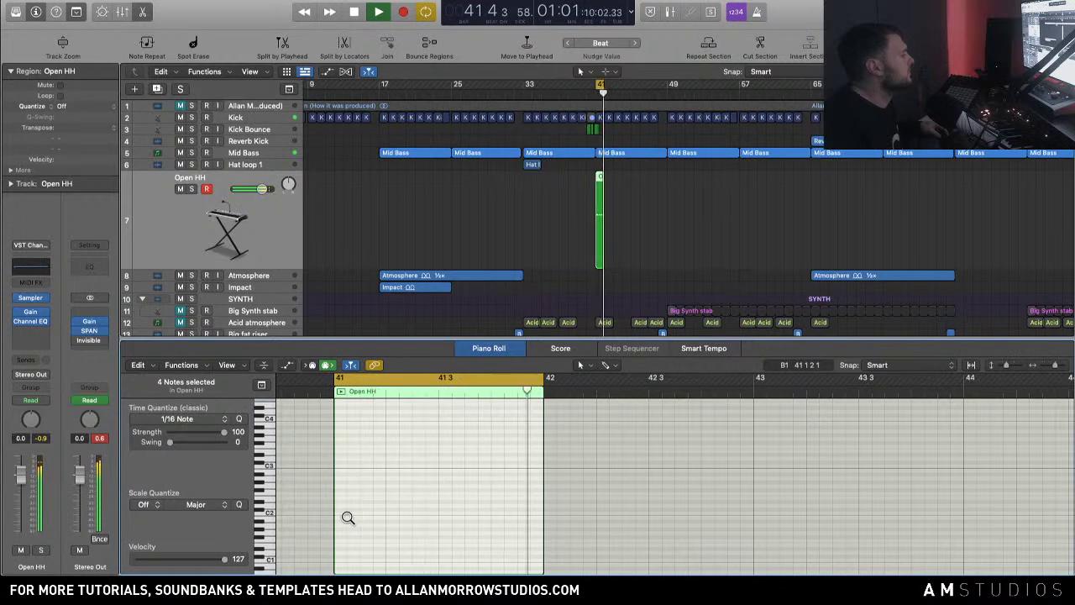
{"action": "scroll", "coordinate": [397, 514], "scroll_direction": "up", "scroll_amount": 5}
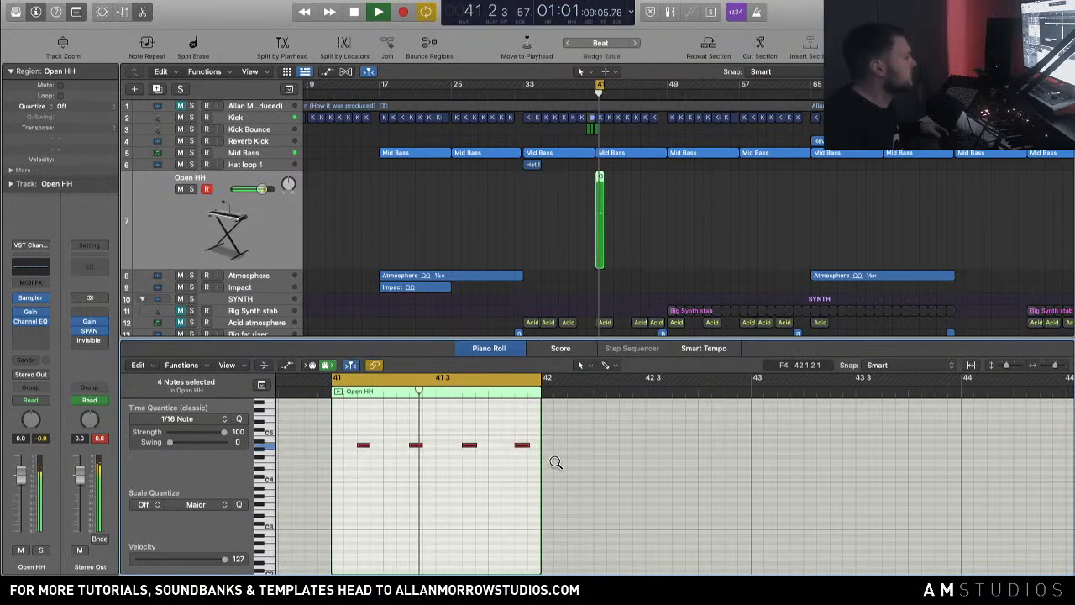
{"action": "key", "text": "alt+Up"}
{"action": "key", "text": "alt+Up"}
{"action": "key", "text": "alt+Up"}
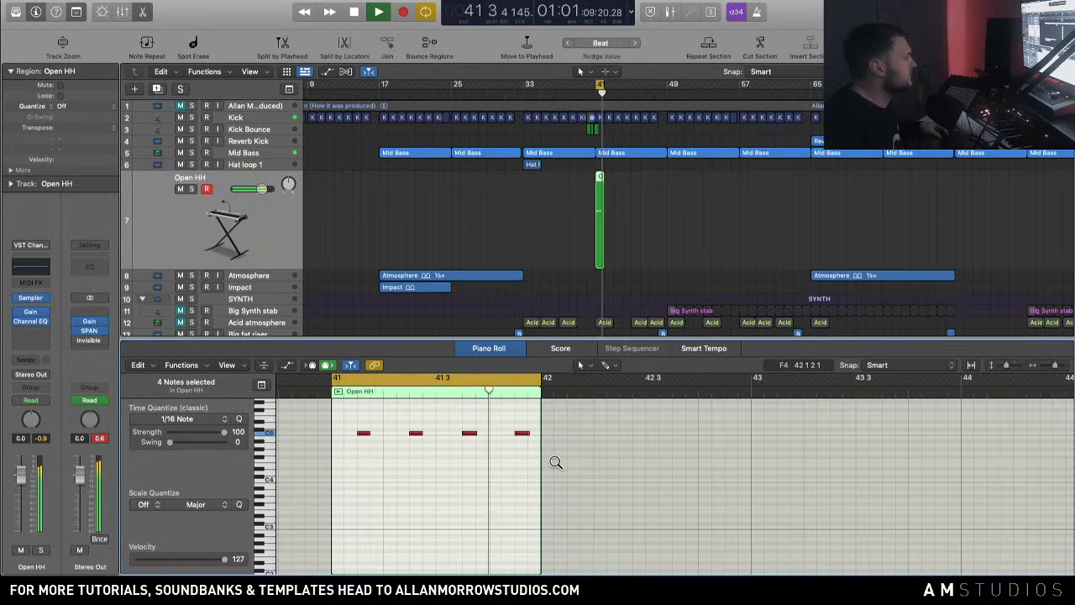
{"action": "key", "text": "space"}
Step: Add Space Designer to the Open HH channel and set its Wet level to -15.5 dB
{"action": "left_click", "coordinate": [34, 330]}
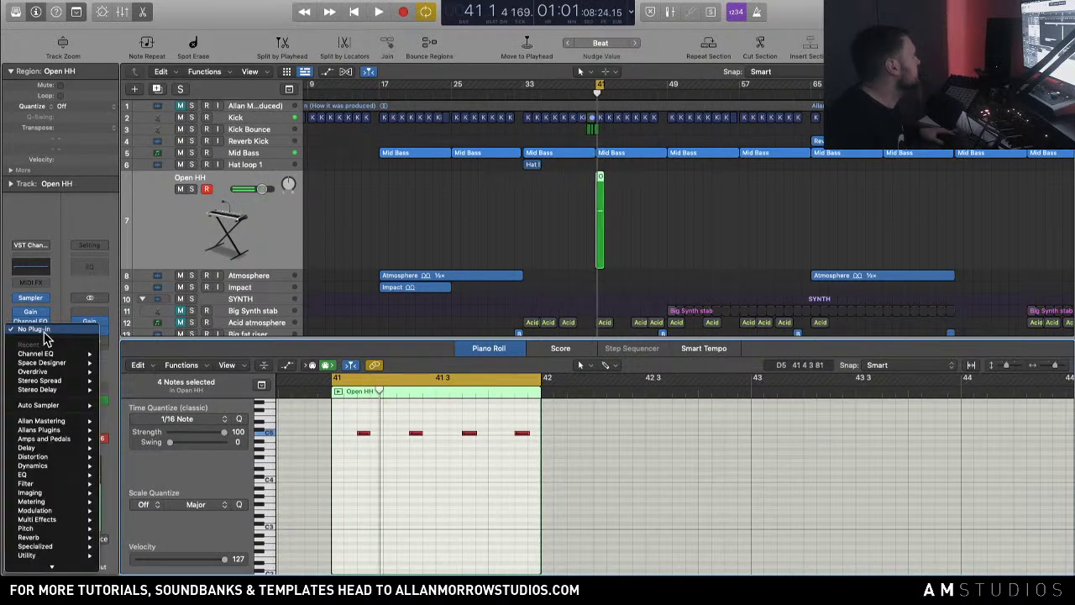
{"action": "mouse_move", "coordinate": [50, 362]}
{"action": "left_click", "coordinate": [122, 363]}
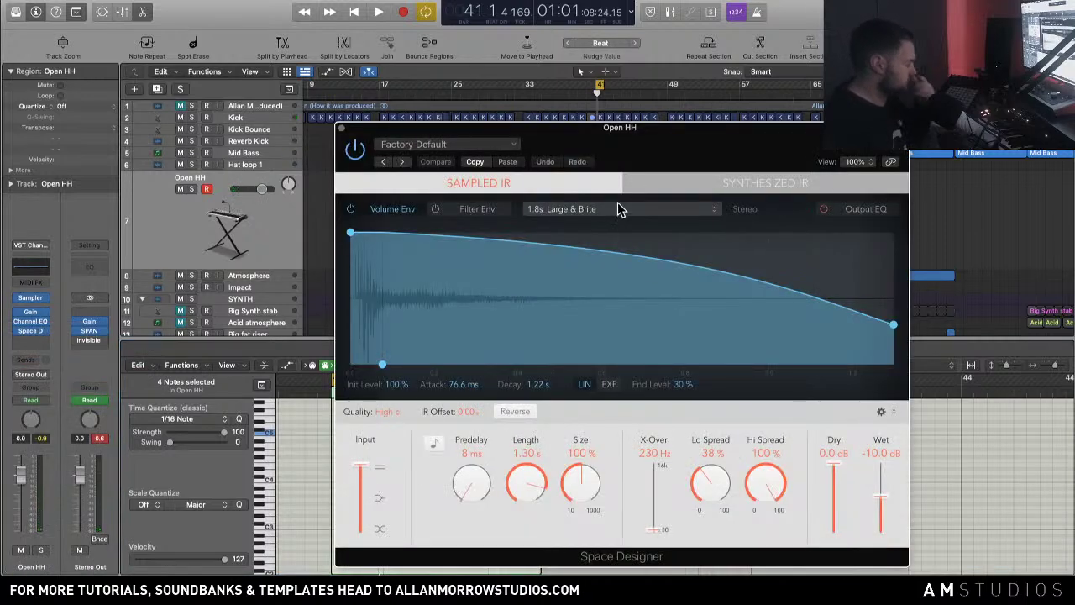
{"action": "left_click_drag", "start_coordinate": [881, 502], "coordinate": [881, 506]}
Step: Play the loop and solo the Open HH track to audition its reverb
{"action": "key", "text": "space"}
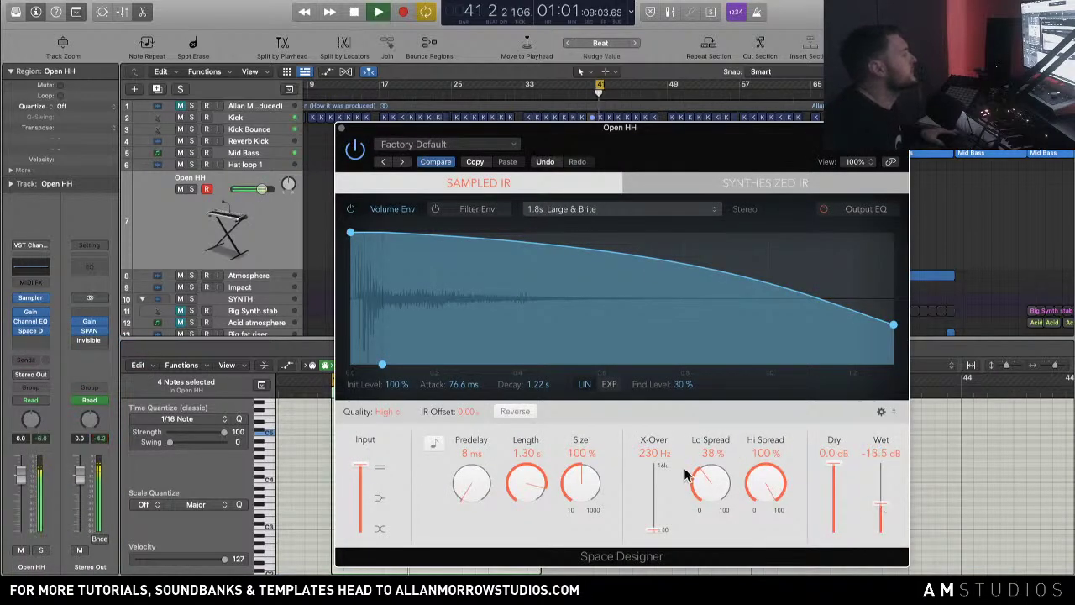
{"action": "left_click_drag", "start_coordinate": [587, 141], "coordinate": [699, 133]}
{"action": "key", "text": "s"}
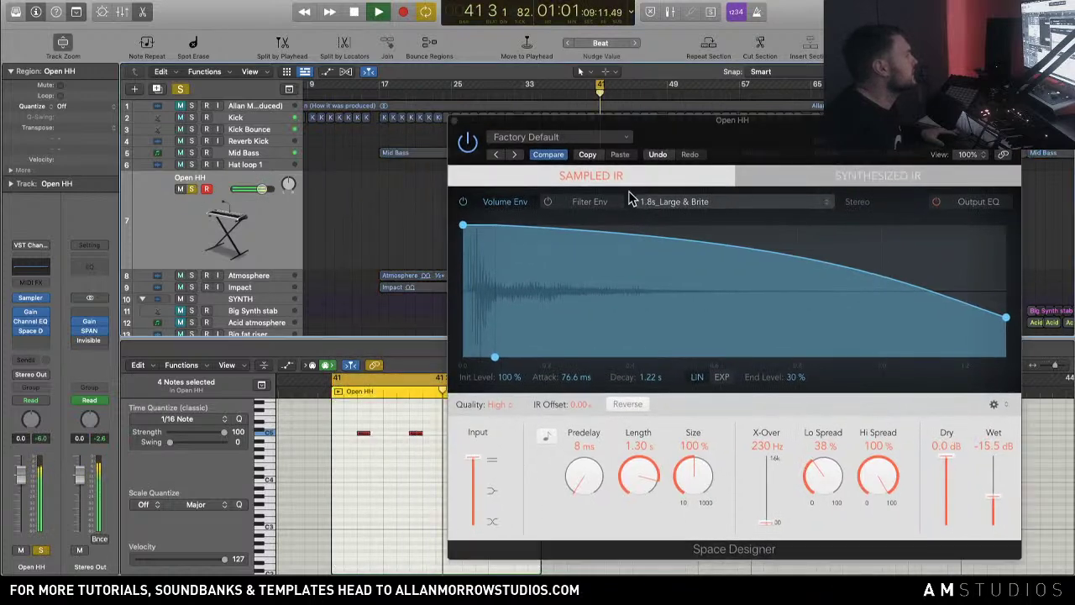
{"action": "key", "text": "space"}
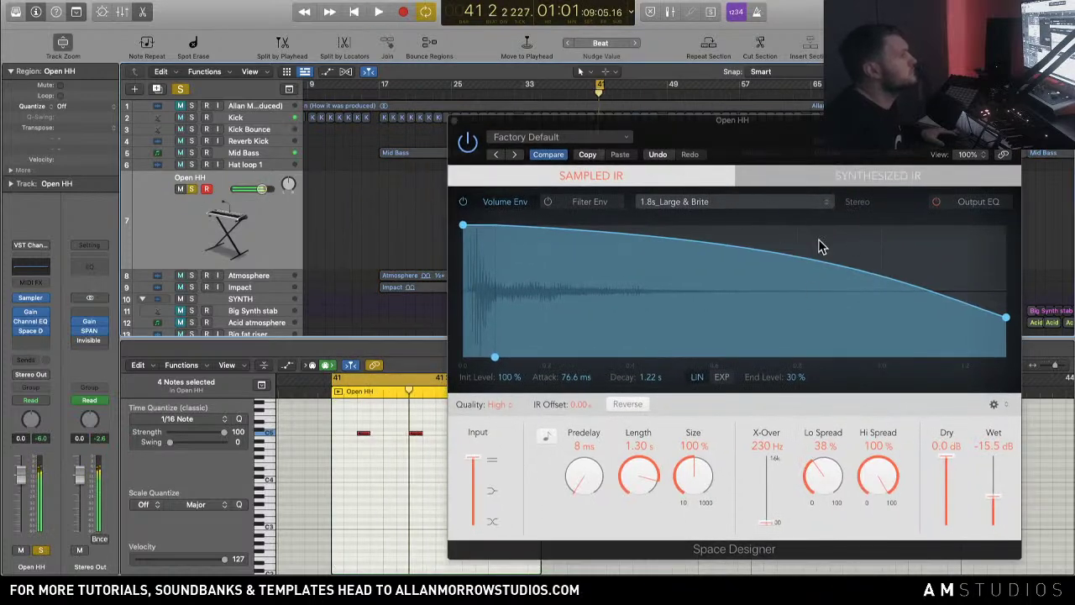
Step: Try the small plate reverb presets 0.8s Golden Vocals and 1.3s Nice Small Plate during playback
{"action": "left_click", "coordinate": [548, 136]}
{"action": "mouse_move", "coordinate": [629, 377]}
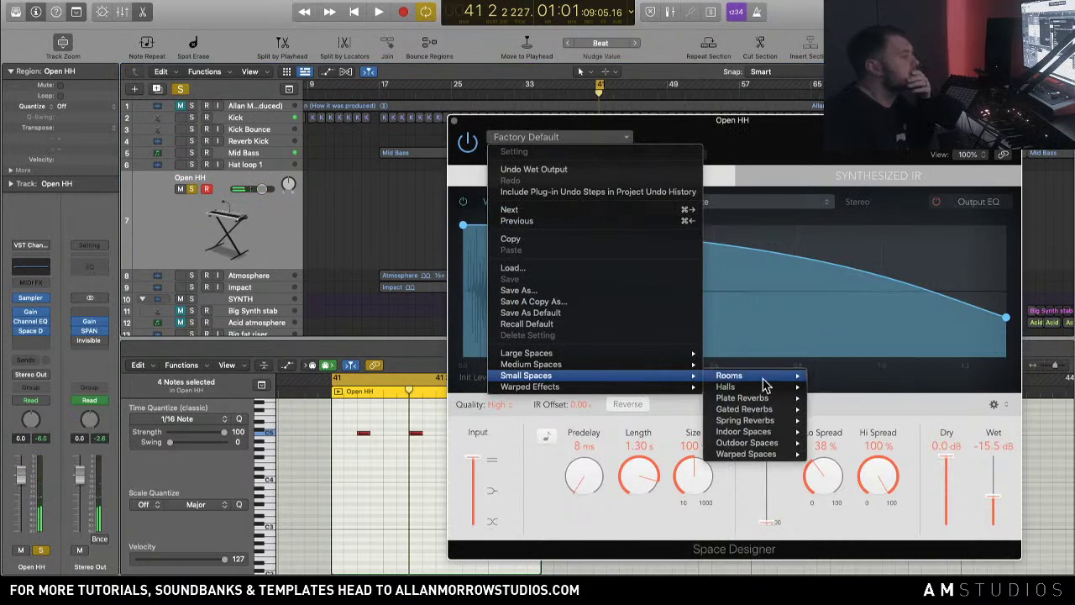
{"action": "mouse_move", "coordinate": [761, 400]}
{"action": "left_click", "coordinate": [863, 467]}
{"action": "key", "text": "space"}
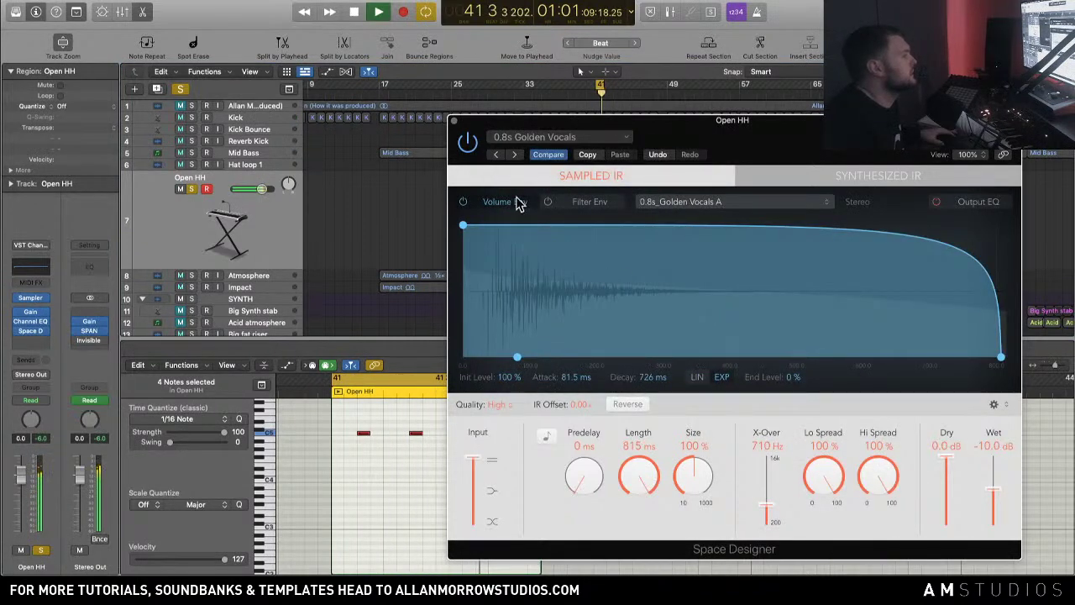
{"action": "left_click", "coordinate": [516, 156]}
{"action": "left_click", "coordinate": [516, 156]}
Step: Load the Glint preset from the warped texture effects and set the Wet level to -12.5 dB
{"action": "left_click", "coordinate": [513, 138]}
{"action": "mouse_move", "coordinate": [614, 388]}
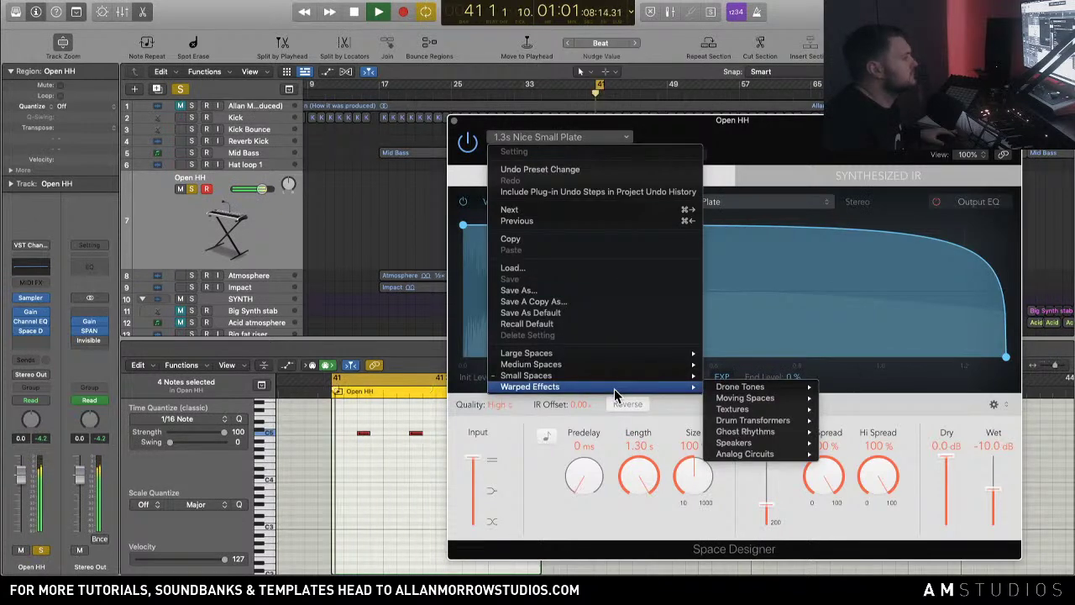
{"action": "mouse_move", "coordinate": [731, 410]}
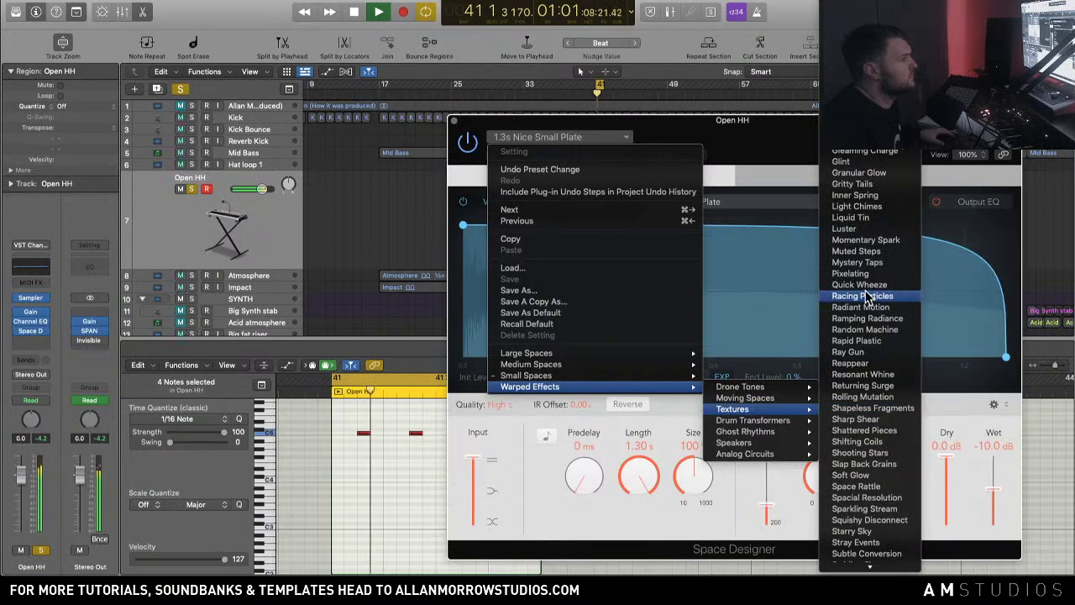
{"action": "left_click", "coordinate": [865, 161]}
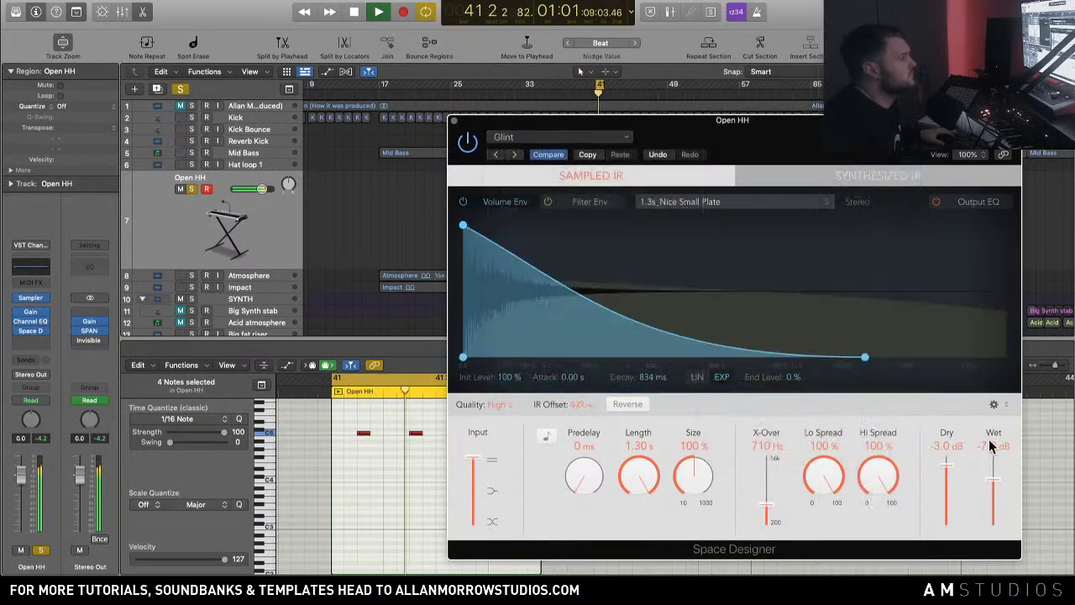
{"action": "left_click_drag", "start_coordinate": [994, 481], "coordinate": [995, 499]}
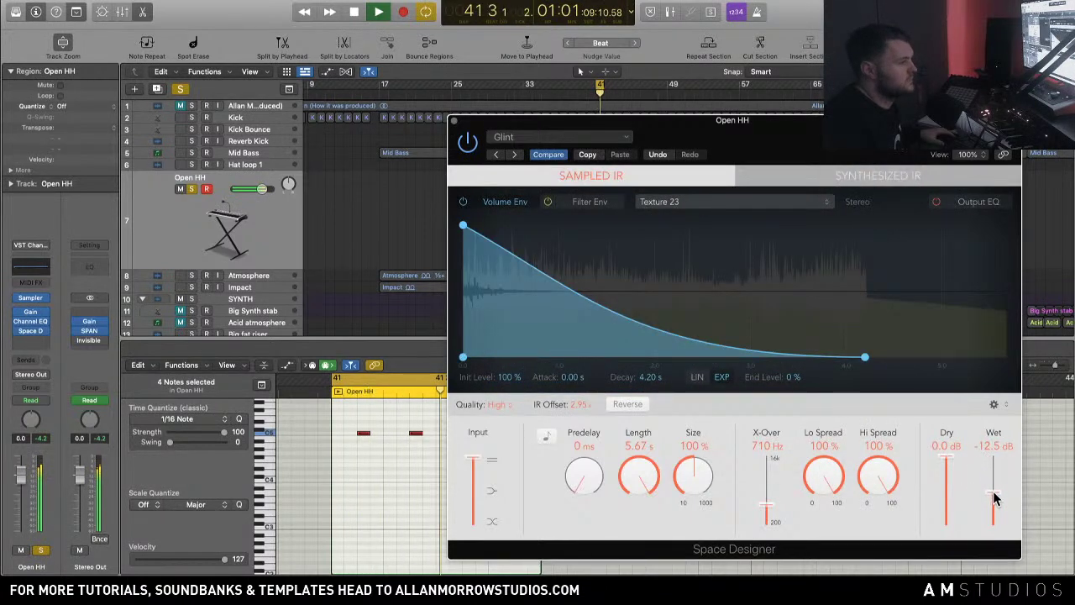
Step: Unsolo the Open HH track and close Space Designer, stopping playback
{"action": "left_click", "coordinate": [192, 189]}
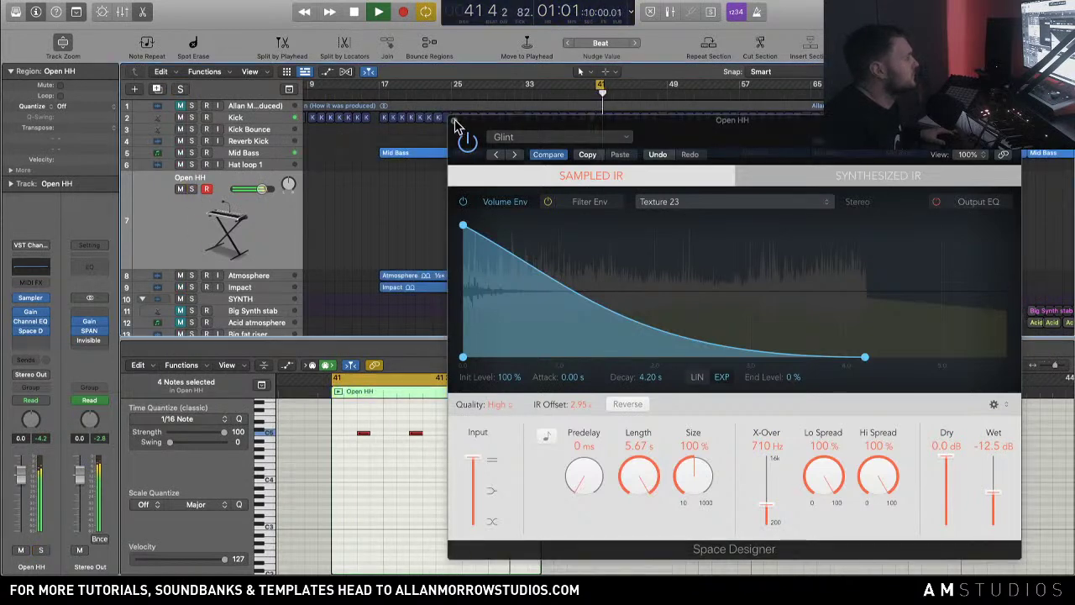
{"action": "left_click", "coordinate": [454, 125]}
{"action": "key", "text": "space"}
Step: Select the four open hat notes and transpose them up to about F5, auditioning the loop
{"action": "left_click_drag", "start_coordinate": [555, 444], "coordinate": [364, 425]}
{"action": "key", "text": "space"}
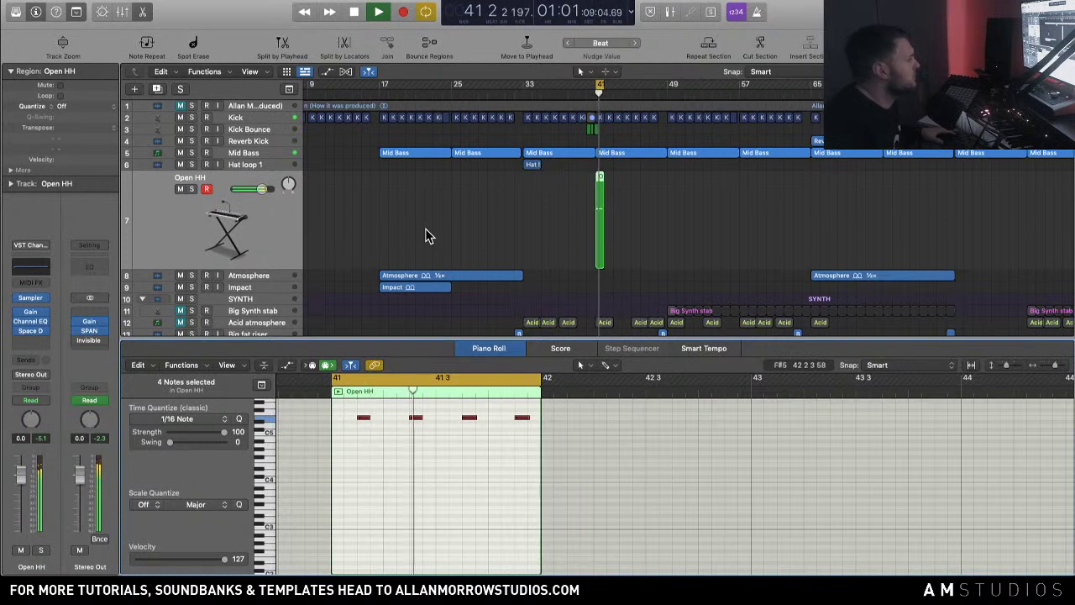
{"action": "key", "text": "space"}
{"action": "left_click_drag", "start_coordinate": [363, 417], "coordinate": [363, 413]}
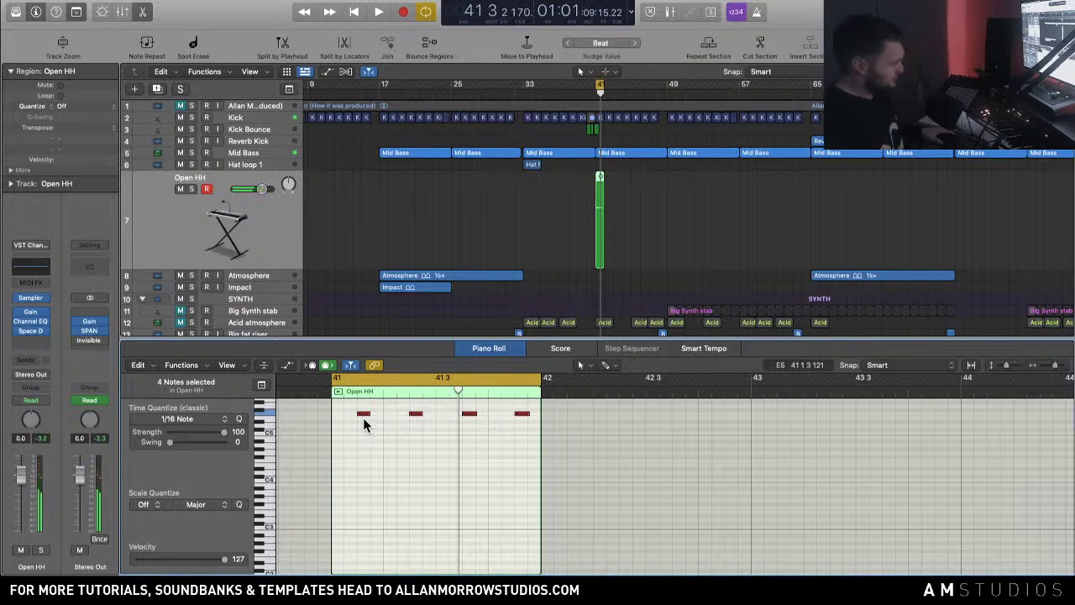
{"action": "scroll", "coordinate": [647, 441], "scroll_direction": "up", "scroll_amount": 3}
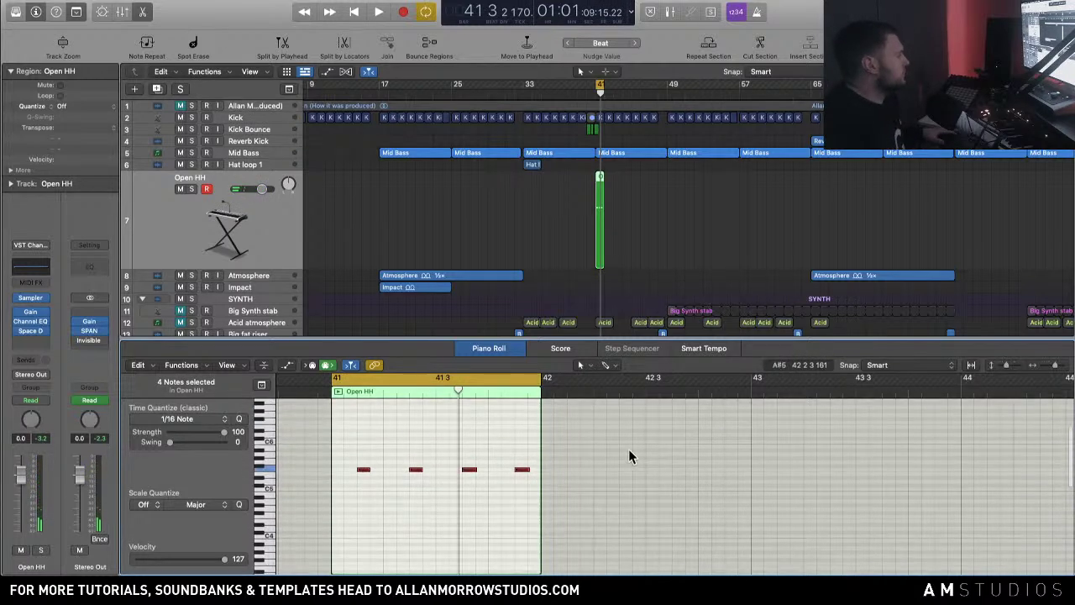
Step: Transpose the four open hat notes up to about G5, audition the loop and check the Open HH Sampler settings
{"action": "scroll", "coordinate": [588, 457], "scroll_direction": "up", "scroll_amount": 1}
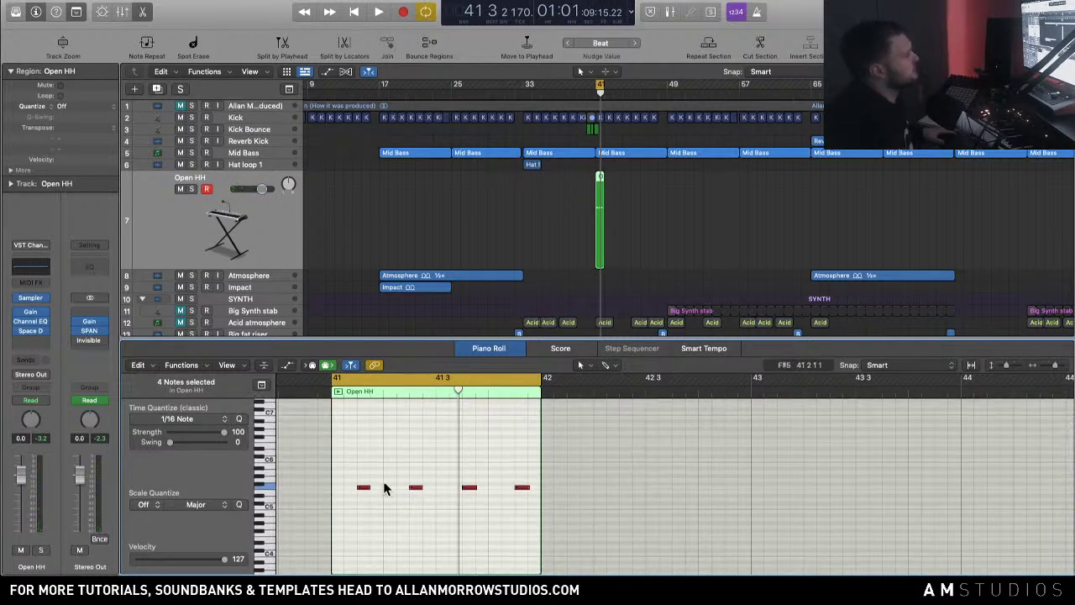
{"action": "left_click_drag", "start_coordinate": [588, 505], "coordinate": [363, 480]}
{"action": "key", "text": "space"}
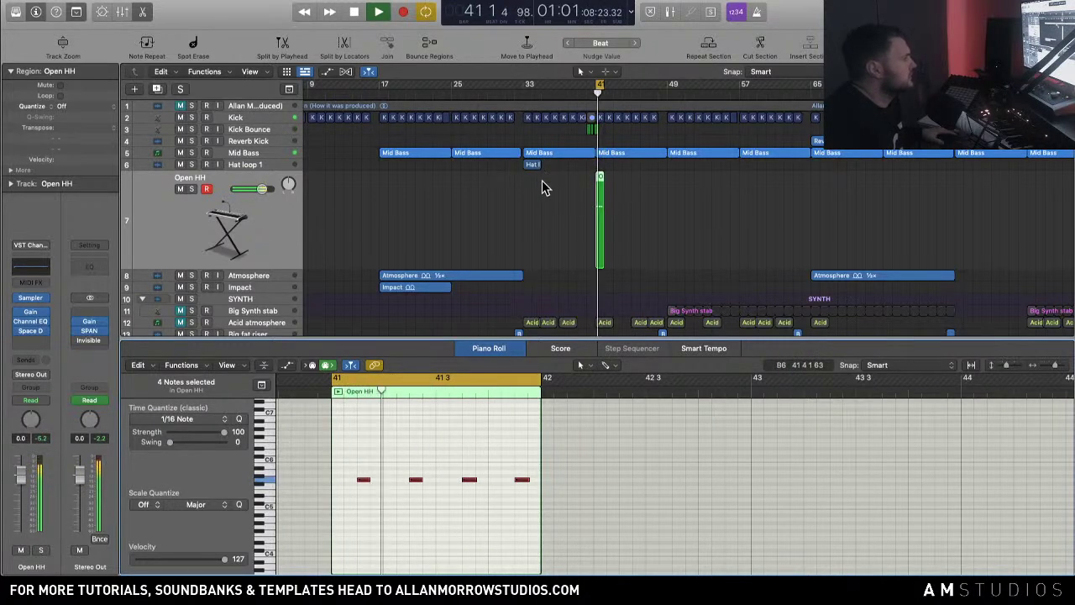
{"action": "scroll", "coordinate": [540, 197], "scroll_direction": "down", "scroll_amount": 5}
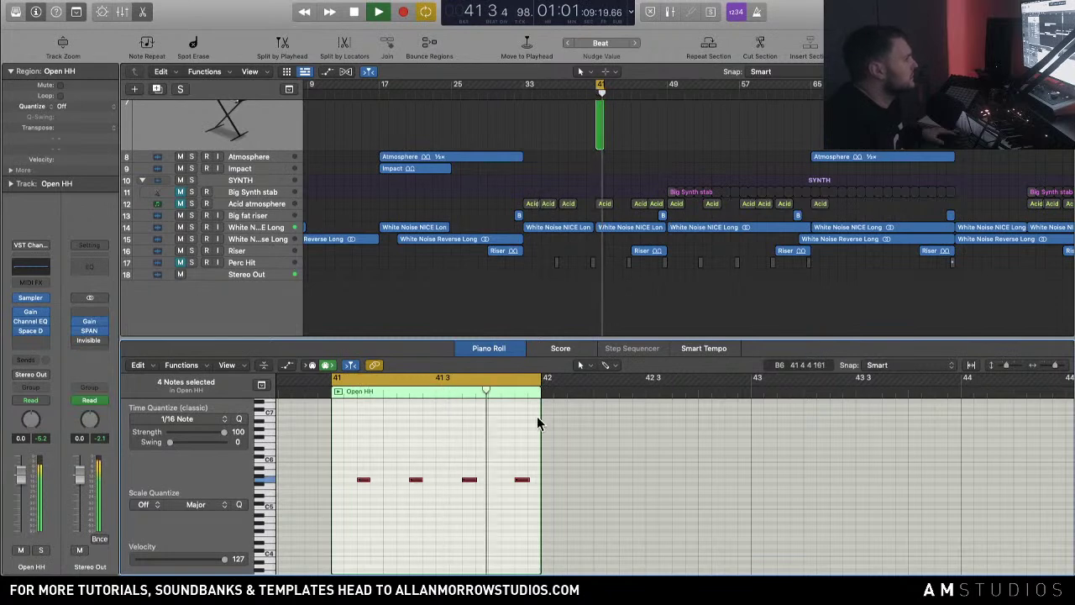
{"action": "key", "text": "space"}
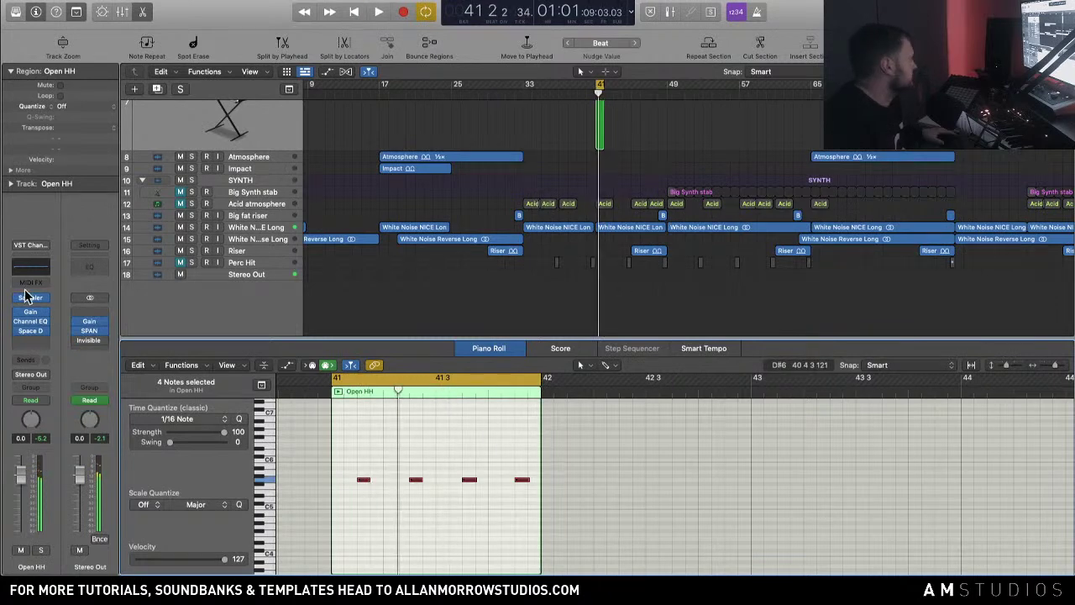
{"action": "key", "text": "v"}
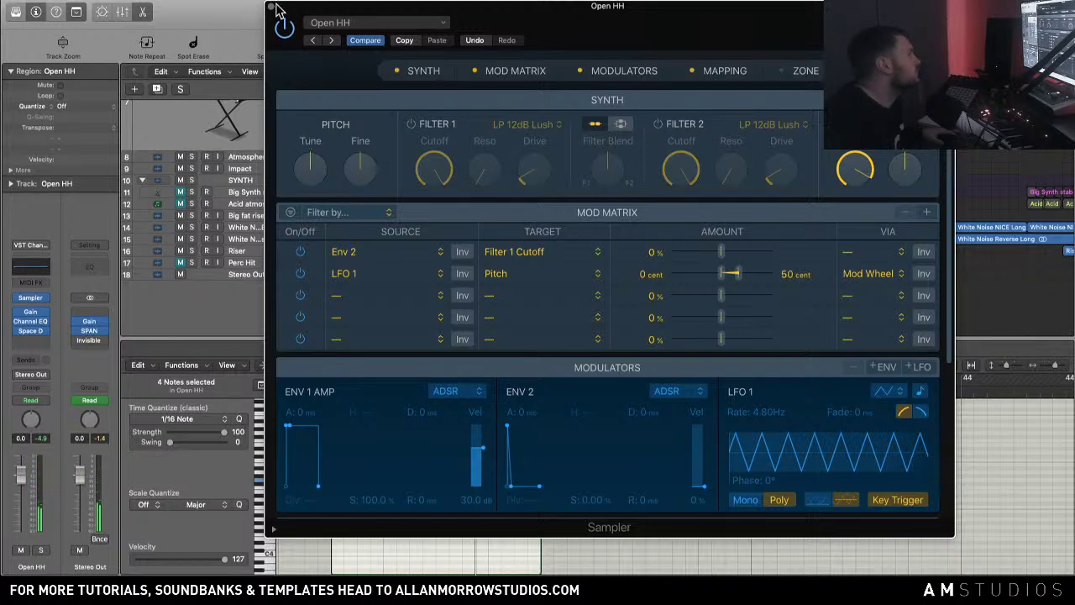
{"action": "key", "text": "super+w"}
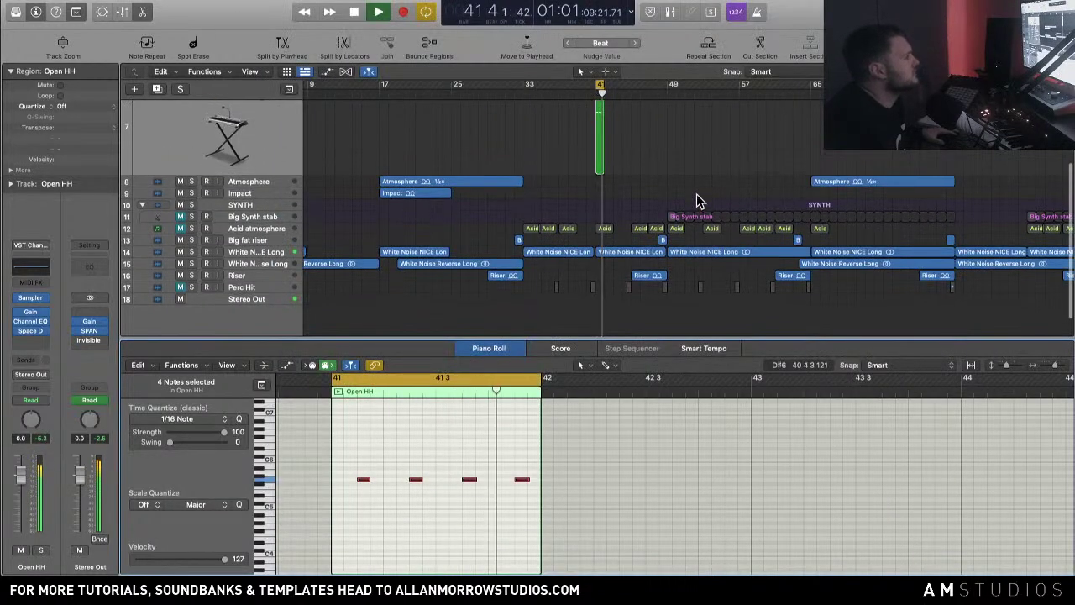
Step: Transpose the four open hat notes up to about A5 and lower the Open HH volume to -3.5 dB while auditioning
{"action": "left_click_drag", "start_coordinate": [664, 504], "coordinate": [363, 477]}
{"action": "key", "text": "space"}
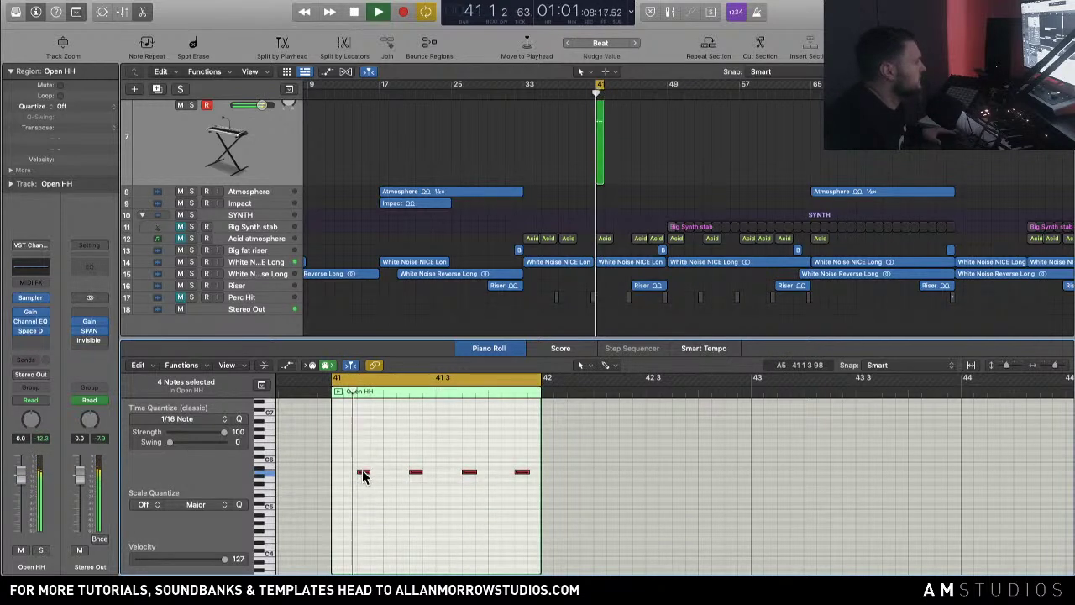
{"action": "key", "text": "space"}
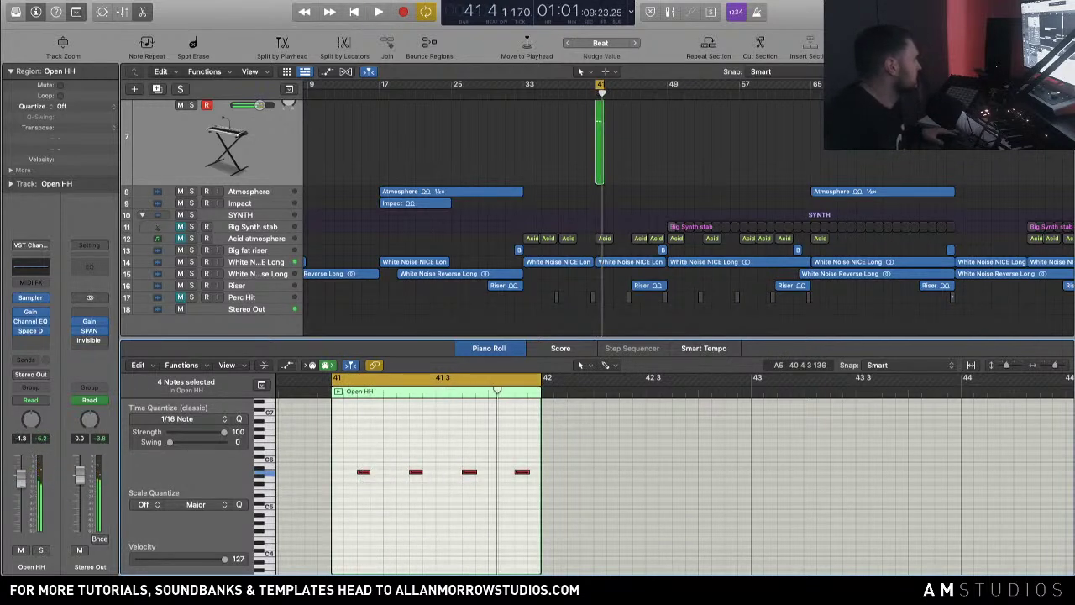
{"action": "scroll", "coordinate": [571, 204], "scroll_direction": "up", "scroll_amount": 5}
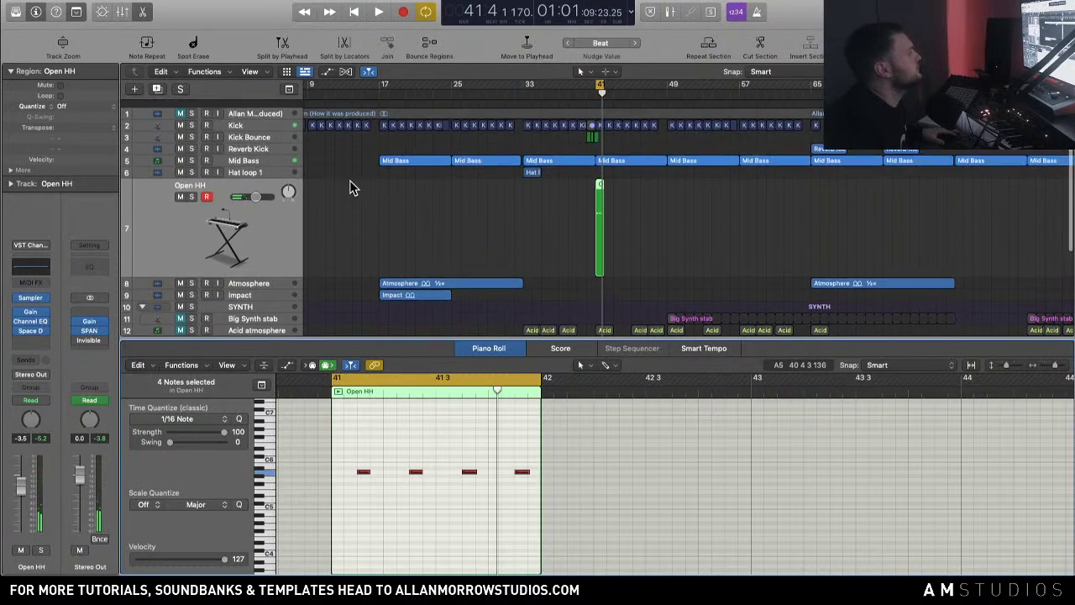
Step: Select the Kick track and audition the loop to judge the kick against the open hat
{"action": "left_click", "coordinate": [256, 119]}
{"action": "key", "text": "space"}
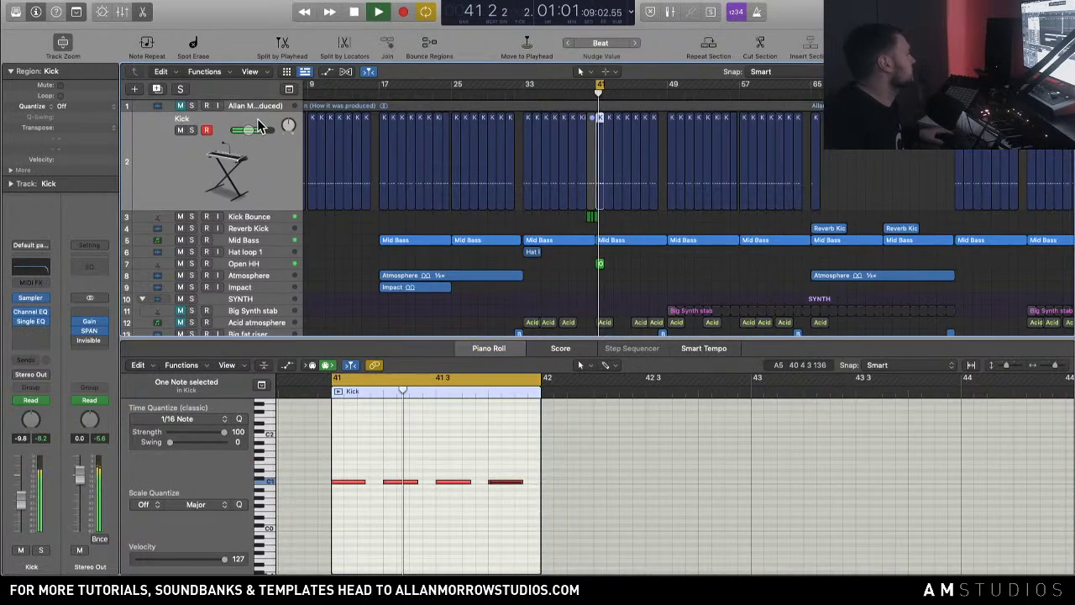
{"action": "key", "text": "space"}
Step: Return to the Open HH track, transpose its four notes up to about G6 and play the loop
{"action": "left_click", "coordinate": [239, 265]}
{"action": "left_click_drag", "start_coordinate": [603, 494], "coordinate": [353, 460]}
{"action": "key", "text": "alt+Up"}
{"action": "key", "text": "alt+Up"}
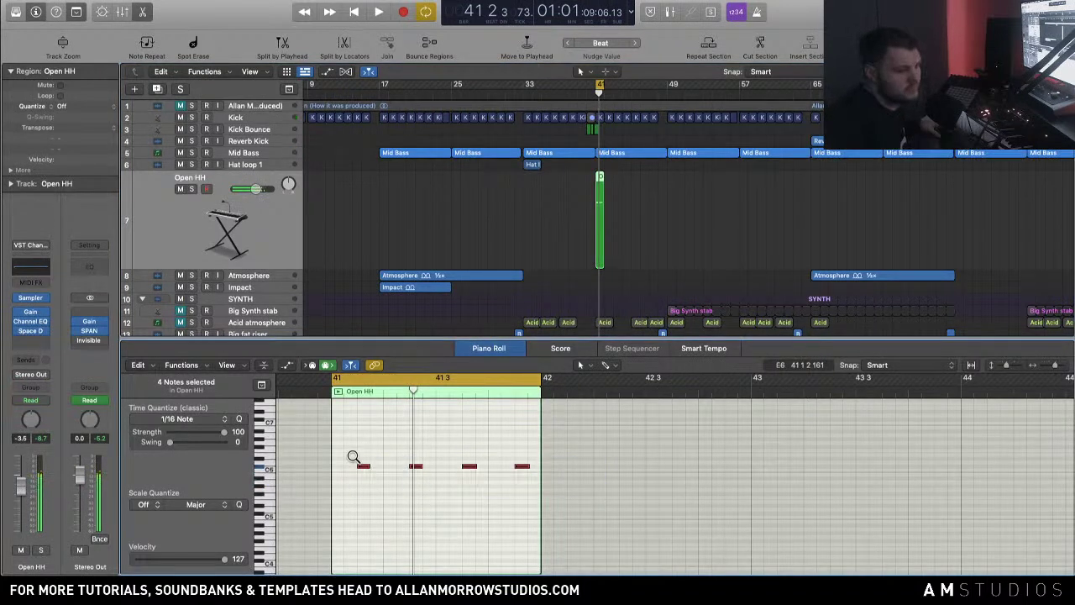
{"action": "key", "text": "alt+Up"}
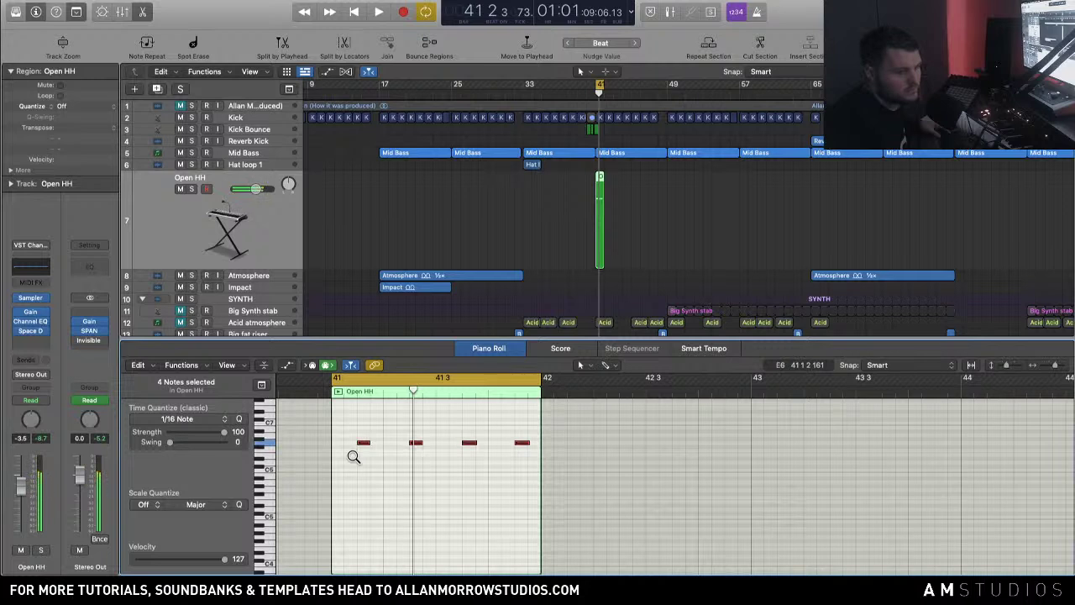
{"action": "key", "text": "alt+Down"}
{"action": "key", "text": "space"}
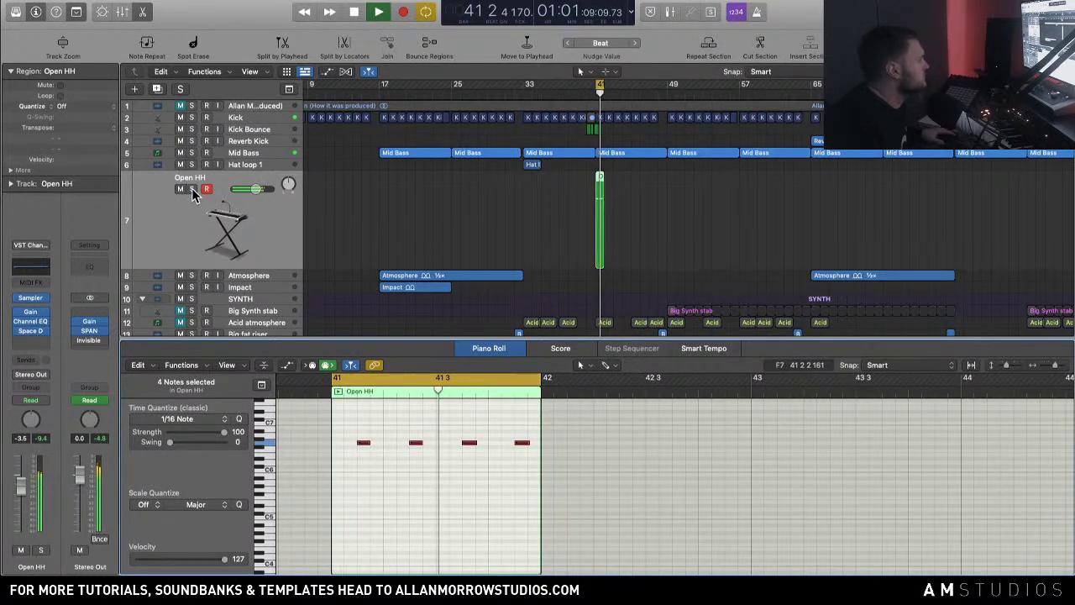
Step: Solo Open HH, shape the Sampler's ENV 1 AMP to 0% sustain and 172 ms decay, and close it after unsoloing the track
{"action": "key", "text": "s"}
{"action": "left_click", "coordinate": [33, 299]}
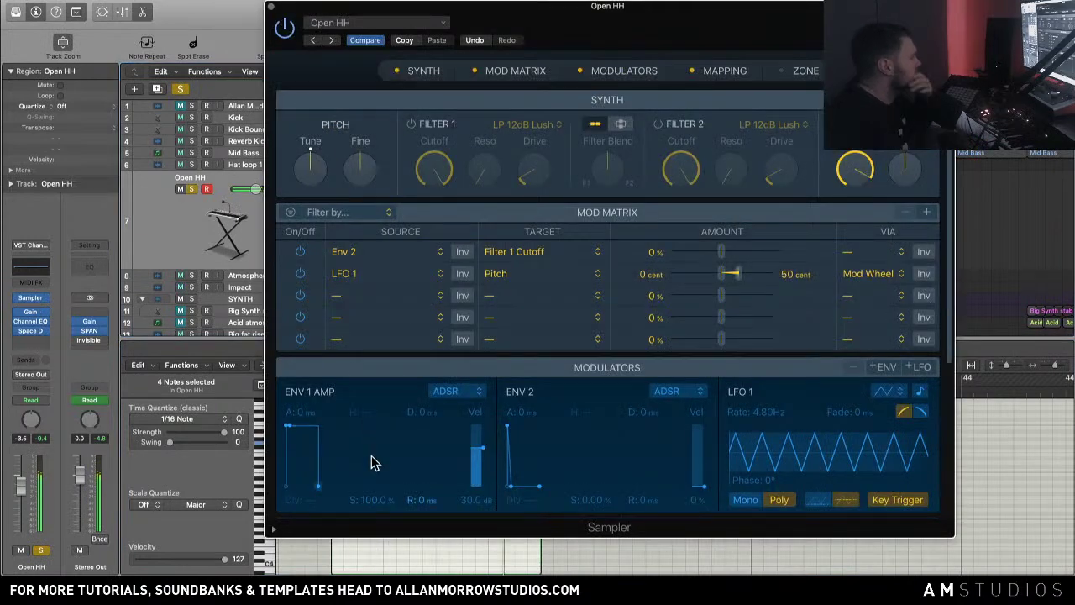
{"action": "left_click_drag", "start_coordinate": [372, 501], "coordinate": [372, 507]}
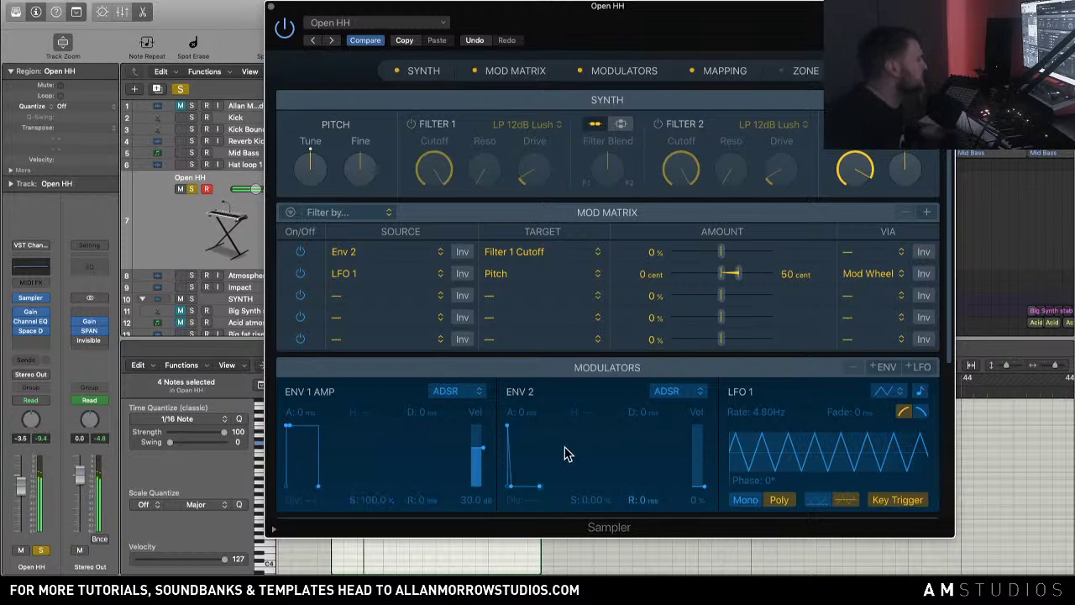
{"action": "left_click_drag", "start_coordinate": [426, 420], "coordinate": [426, 414]}
{"action": "left_click_drag", "start_coordinate": [372, 501], "coordinate": [372, 546]}
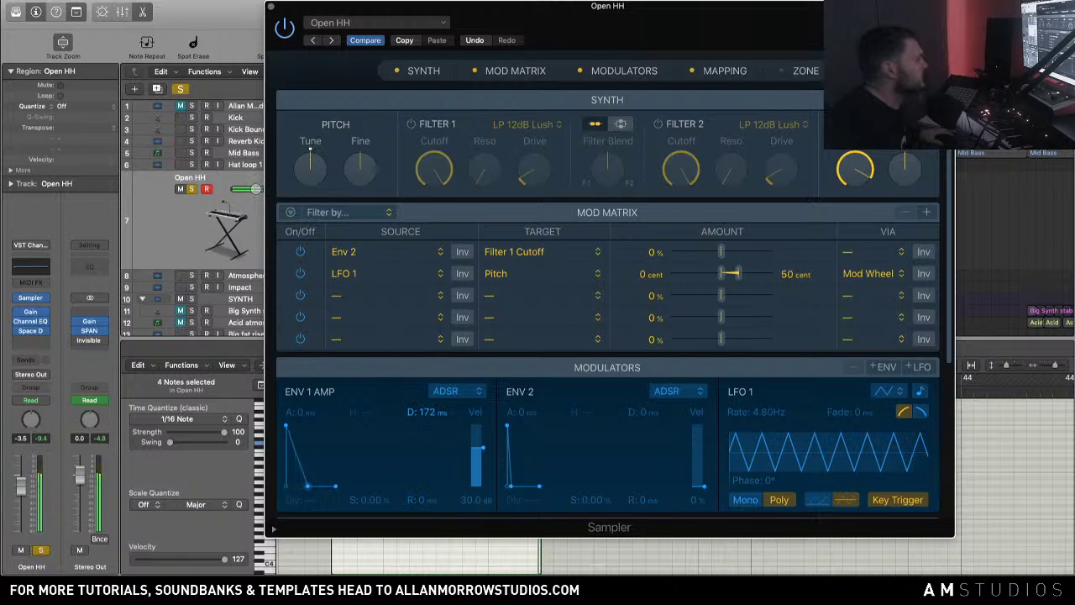
{"action": "left_click", "coordinate": [192, 189]}
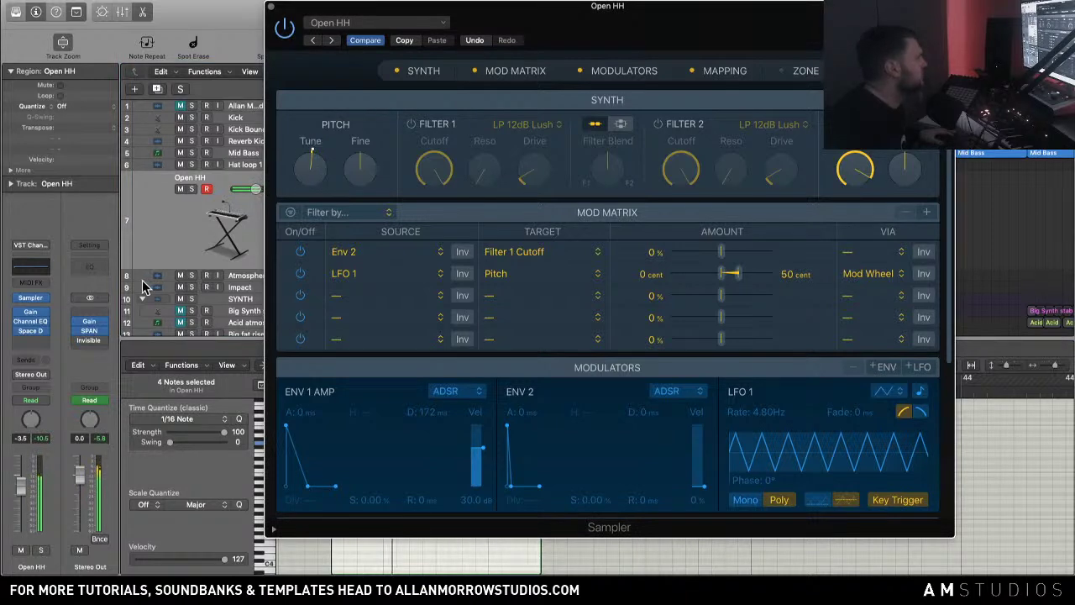
{"action": "left_click", "coordinate": [270, 10]}
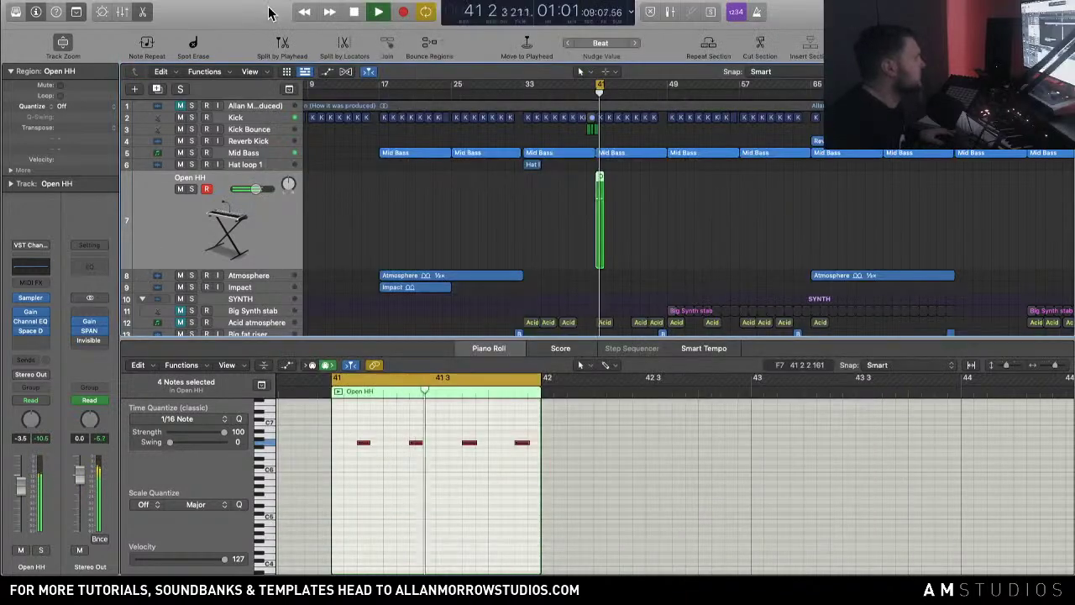
Step: Move the Hat loop 1 region to bar 41 alongside the open hat and mute the Hat loop 1 track
{"action": "left_click_drag", "start_coordinate": [544, 171], "coordinate": [603, 164]}
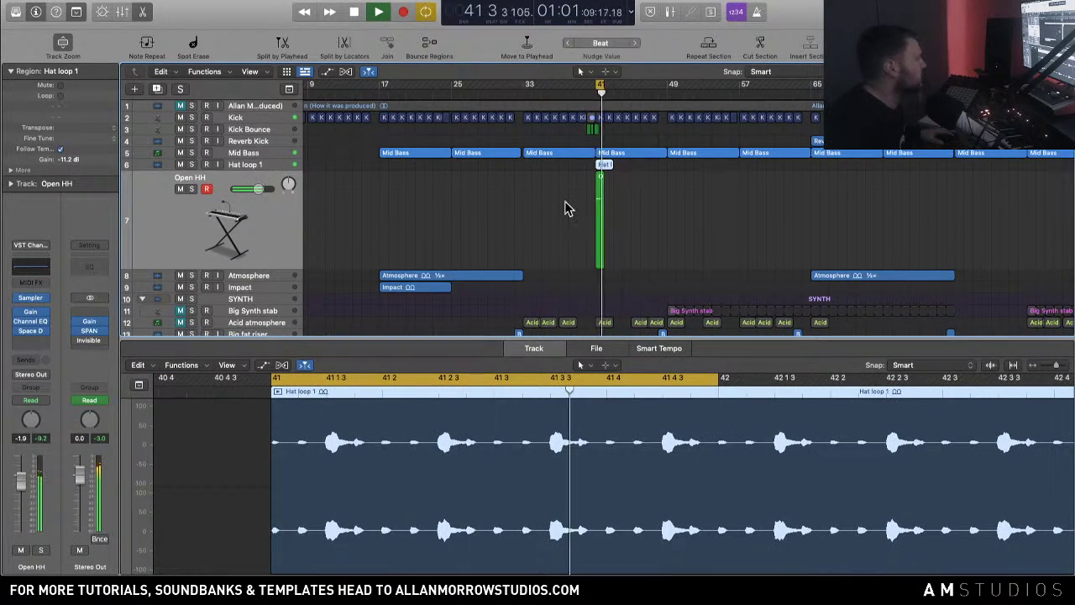
{"action": "left_click", "coordinate": [181, 165]}
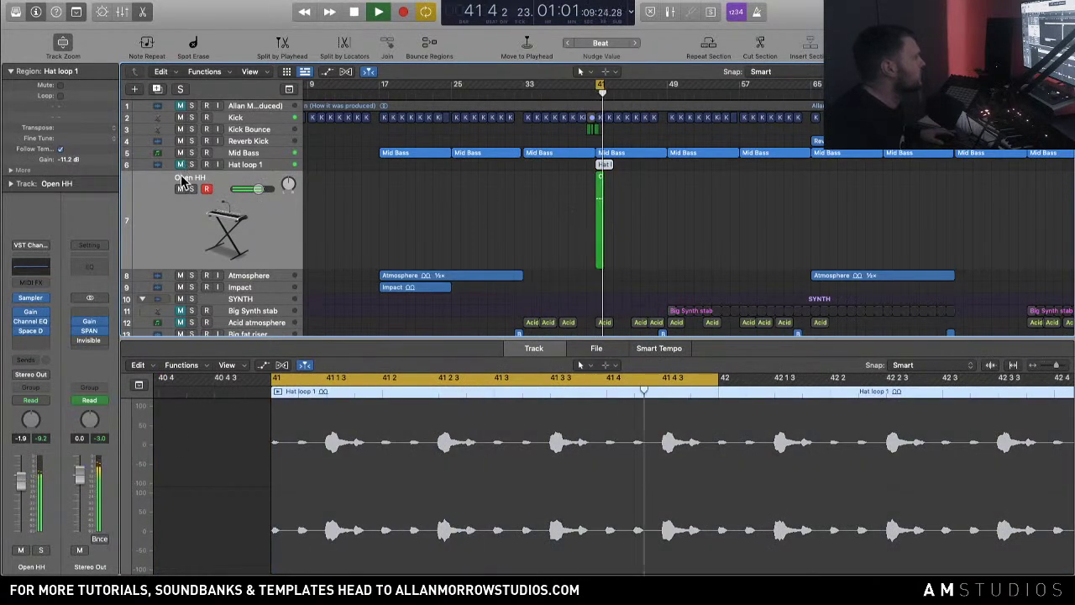
Step: Extend the cycle range in both directions around bar 41, from about bar 38 to bar 48, during playback
{"action": "left_click_drag", "start_coordinate": [599, 87], "coordinate": [580, 90]}
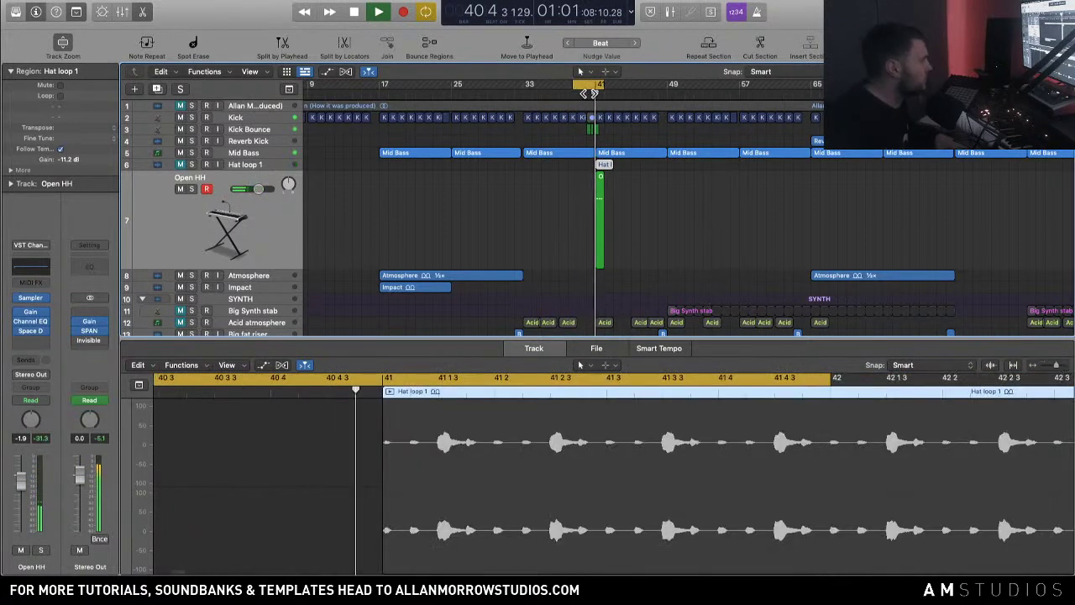
{"action": "left_click_drag", "start_coordinate": [601, 87], "coordinate": [660, 89]}
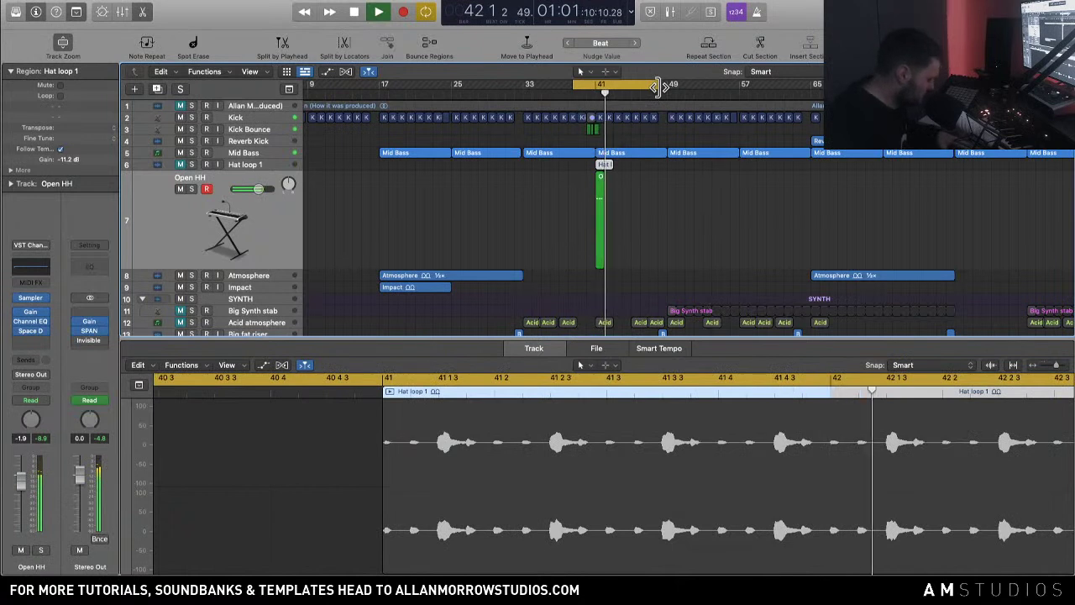
{"action": "key", "text": "XF86AudioRaiseVolume"}
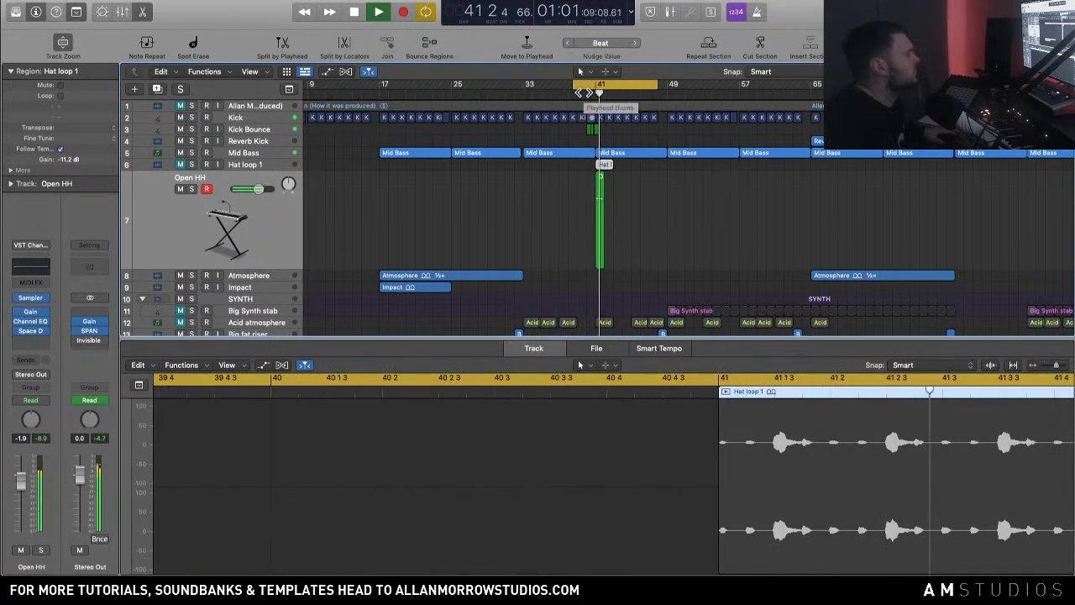
Step: Solo the Open HH track, stop playback and loop its region from bar 41 onward
{"action": "left_click", "coordinate": [192, 189]}
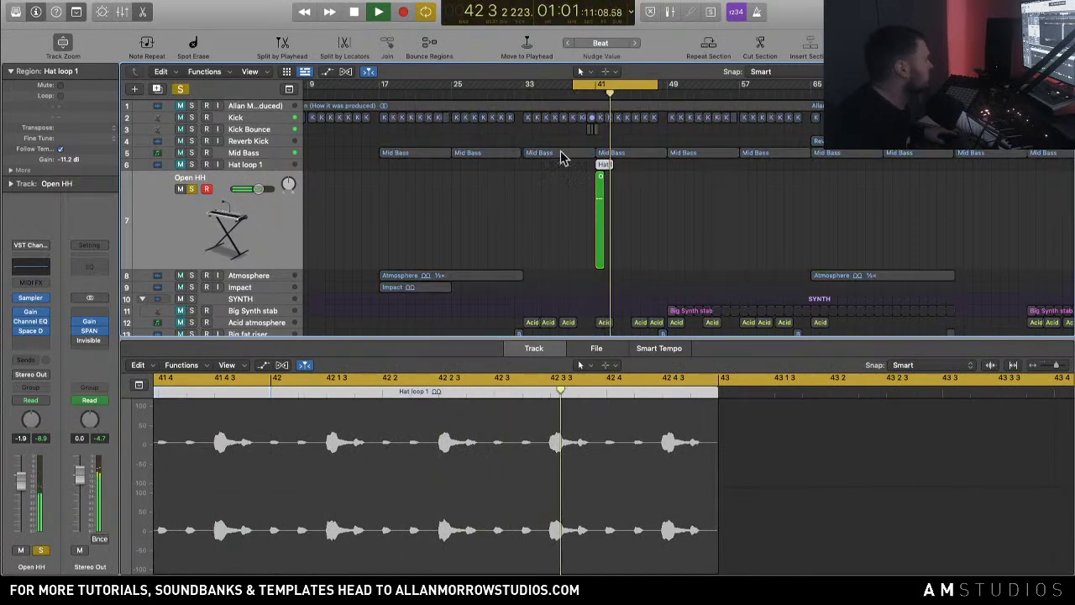
{"action": "key", "text": "space"}
{"action": "left_click", "coordinate": [599, 208]}
{"action": "key", "text": "l"}
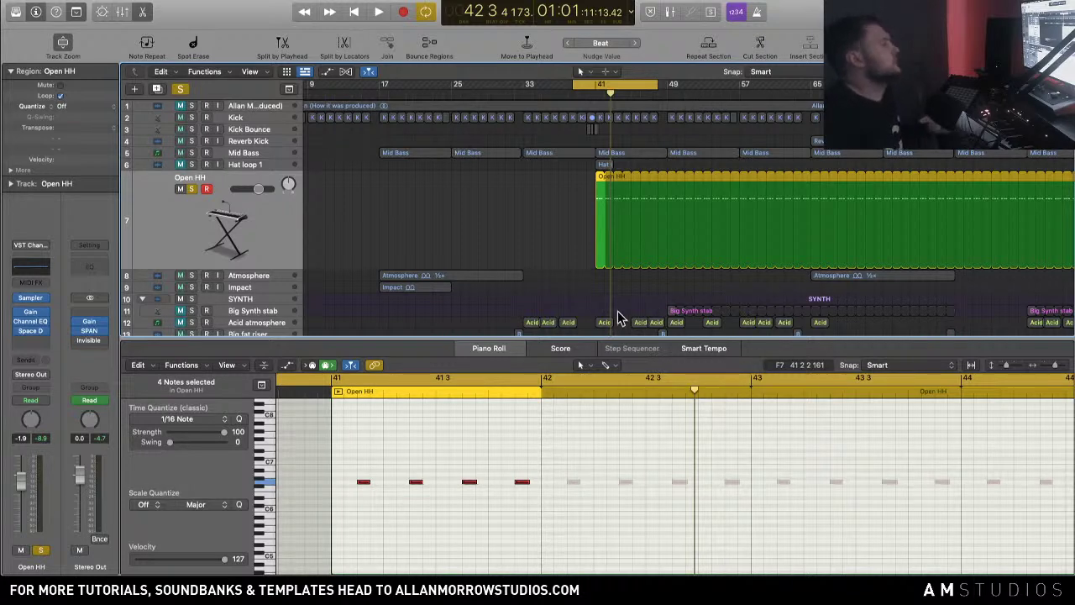
Step: Shift the cycle range to about bars 40 to 49 and audition the open hat with Kick, Kick Bounce and Mid Bass soloed
{"action": "left_click", "coordinate": [576, 260]}
{"action": "mouse_move", "coordinate": [593, 88]}
{"action": "left_mouse_down"}
{"action": "mouse_move", "coordinate": [621, 87]}
{"action": "mouse_move", "coordinate": [606, 88]}
{"action": "left_mouse_up"}
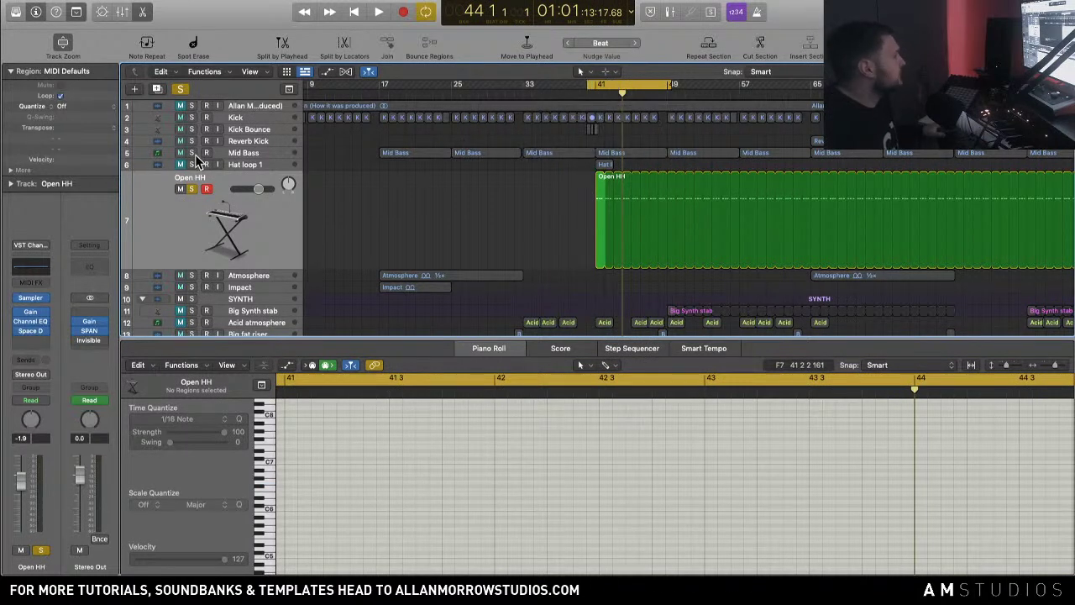
{"action": "left_click", "coordinate": [191, 118]}
{"action": "left_click", "coordinate": [191, 130]}
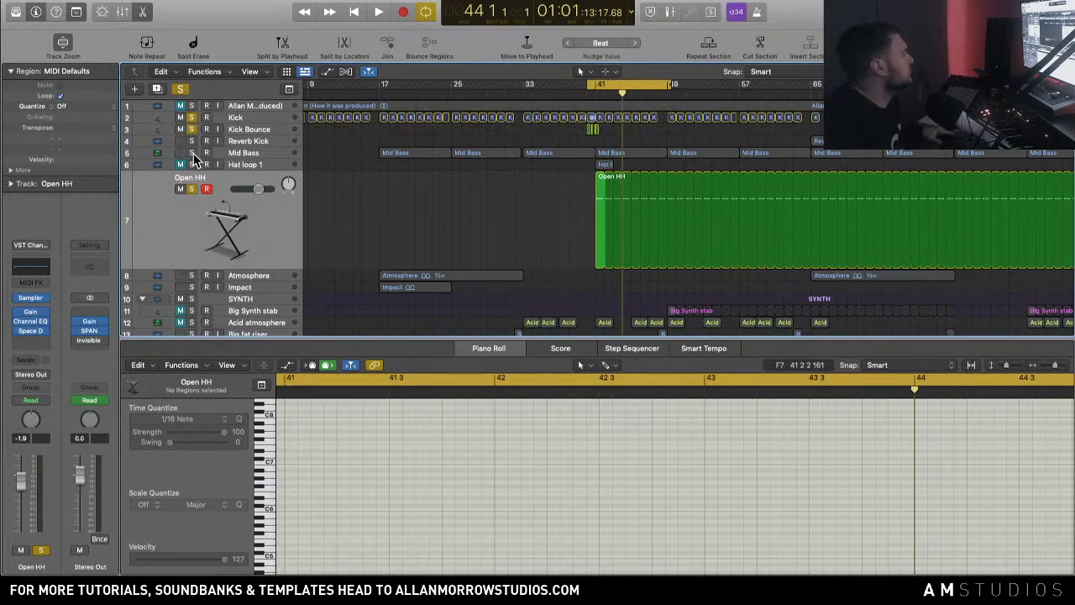
{"action": "left_click", "coordinate": [191, 153]}
{"action": "key", "text": "XF86AudioRaiseVolume"}
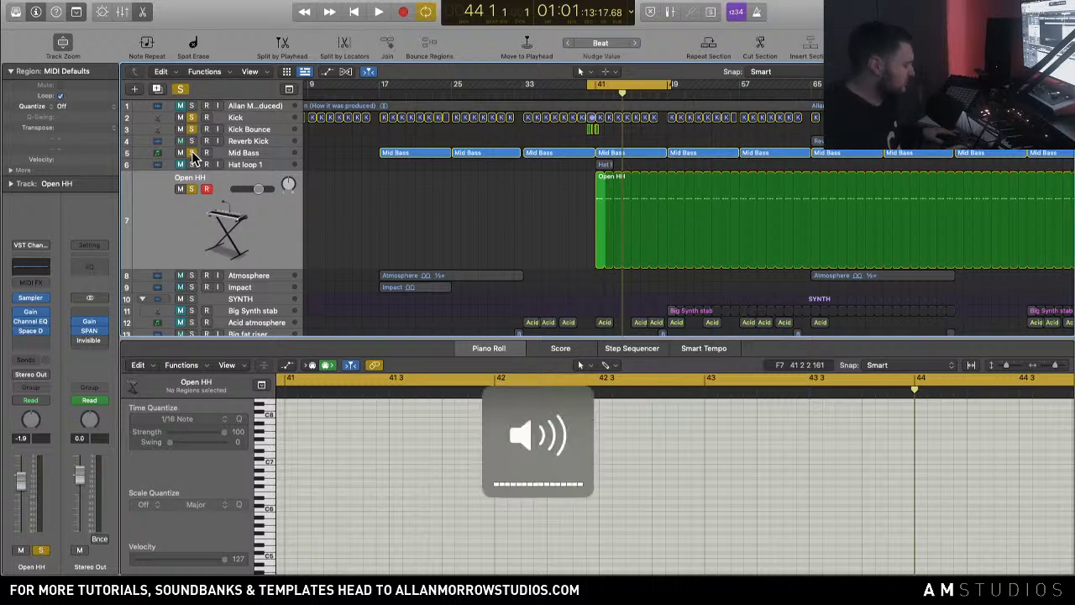
{"action": "key", "text": "space"}
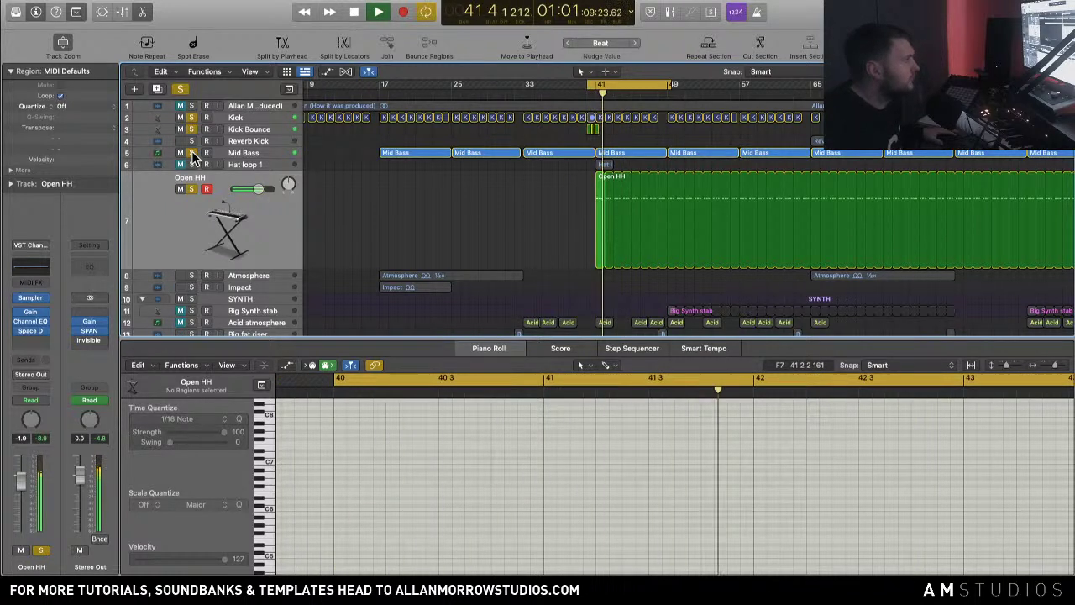
{"action": "key", "text": "space"}
Step: Unsolo the kick and bass tracks, audition Open HH alone, and unsolo it to hear the full mix
{"action": "left_click", "coordinate": [191, 153]}
{"action": "left_click", "coordinate": [191, 118]}
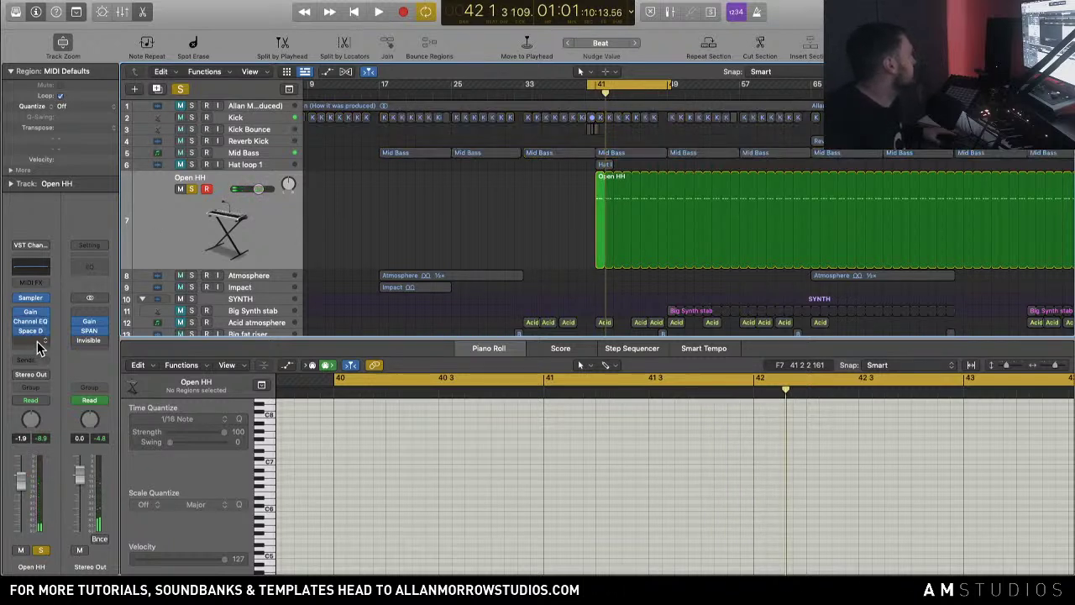
{"action": "key", "text": "space"}
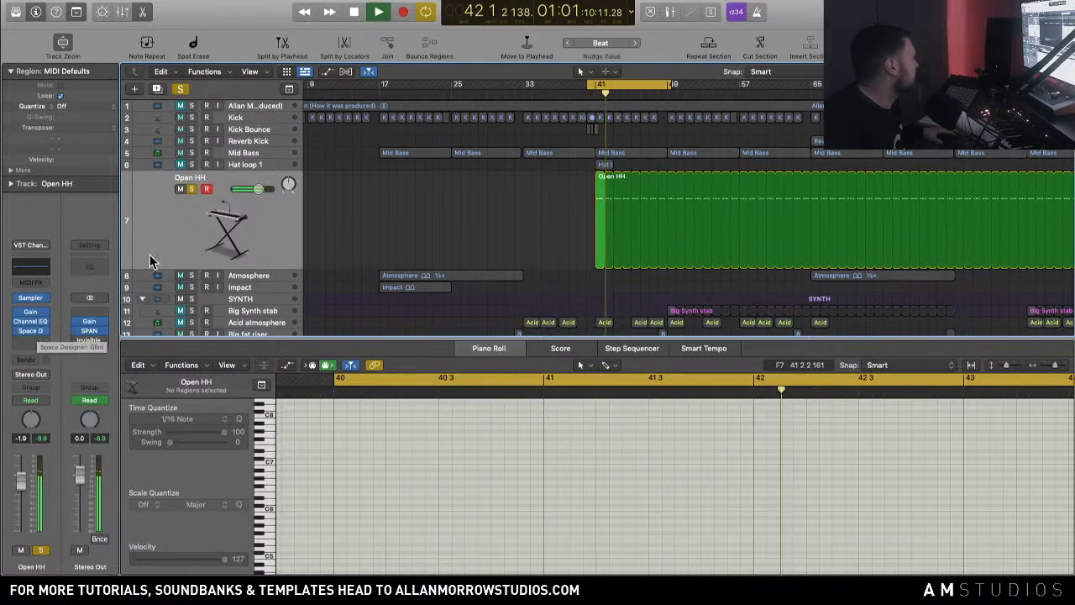
{"action": "key", "text": "s"}
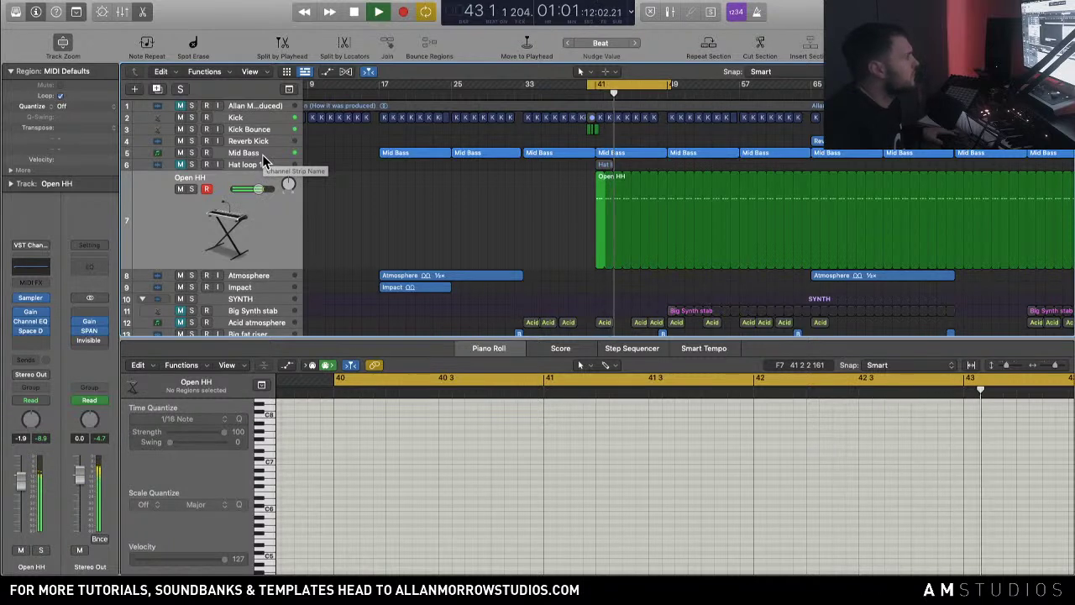
Step: Solo Open HH and set the Sampler's ENV 1 AMP to 63.2% sustain and 0 ms decay, moving the window aside
{"action": "left_click", "coordinate": [193, 190]}
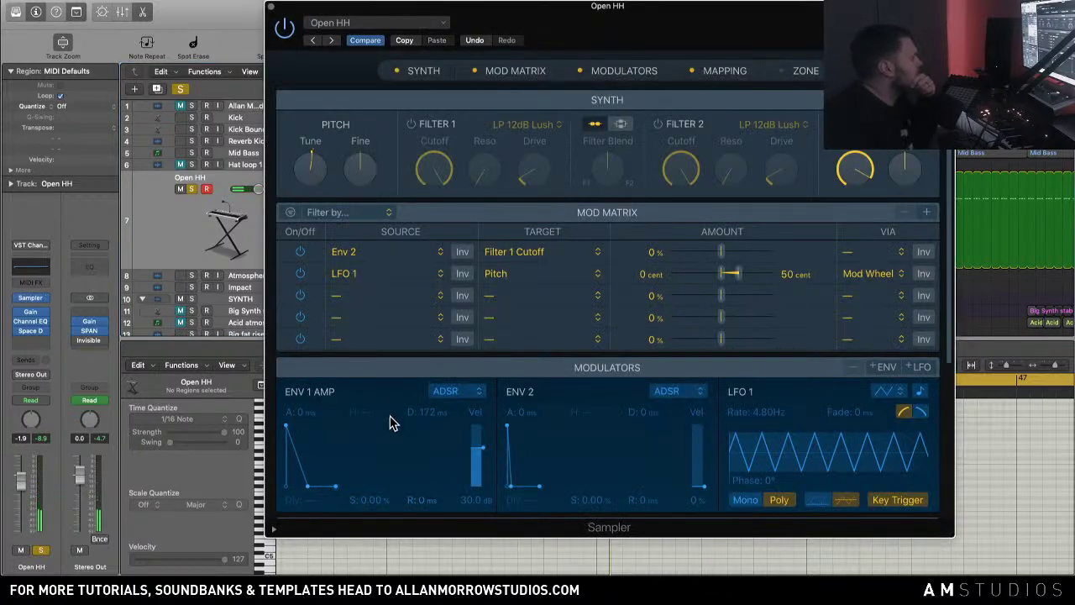
{"action": "left_click_drag", "start_coordinate": [366, 502], "coordinate": [365, 437]}
{"action": "left_click_drag", "start_coordinate": [424, 412], "coordinate": [424, 470]}
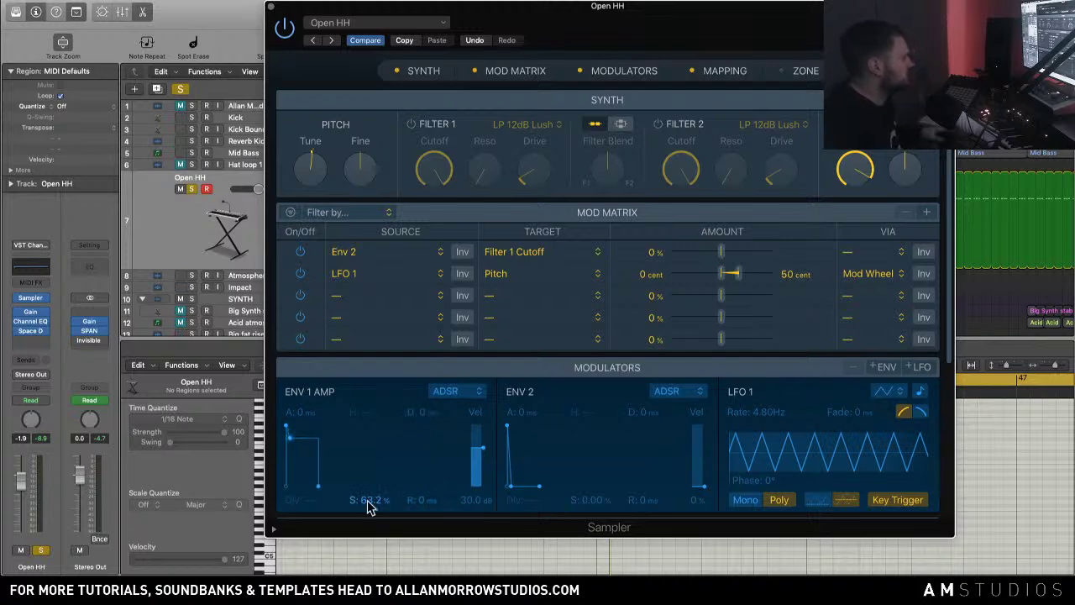
{"action": "left_click_drag", "start_coordinate": [579, 10], "coordinate": [548, 25]}
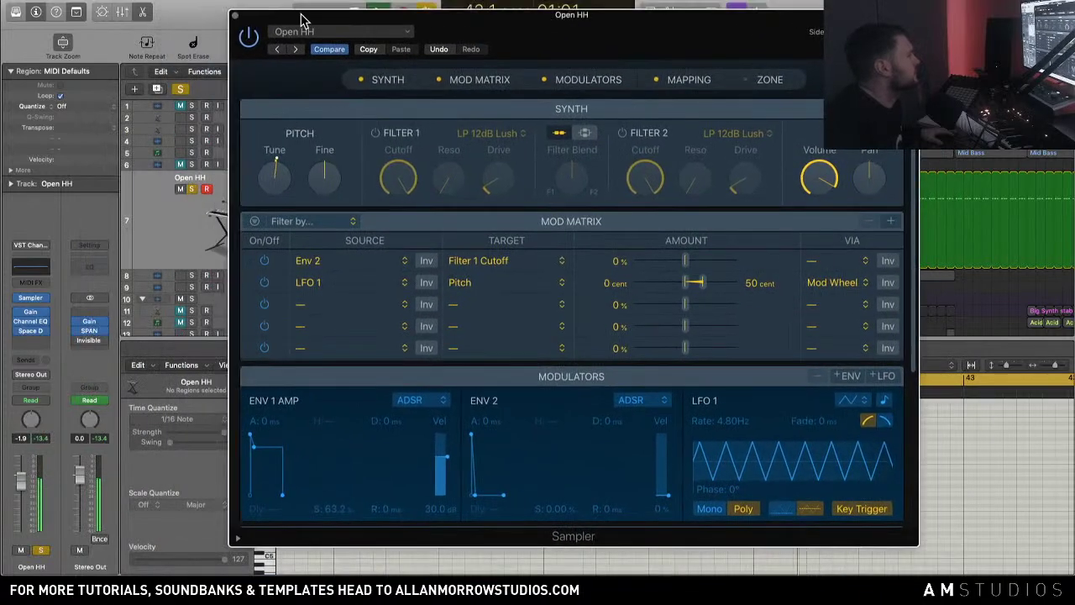
Step: Close the Sampler and set the wet level of the Open HH track's Space Designer reverb to -15.0 dB
{"action": "left_click", "coordinate": [238, 16]}
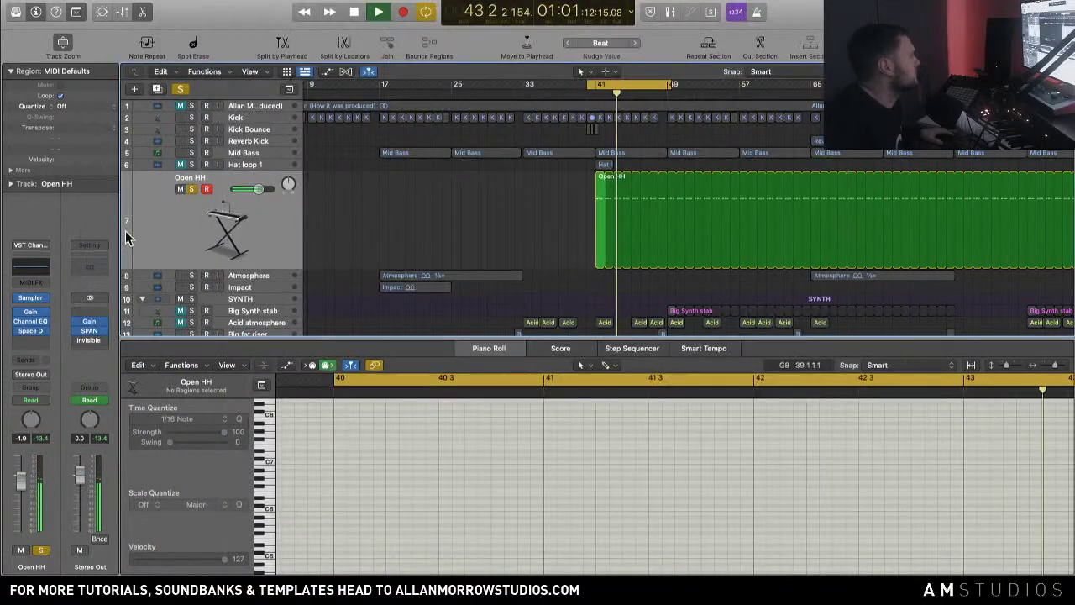
{"action": "left_click", "coordinate": [32, 331]}
{"action": "left_click_drag", "start_coordinate": [997, 496], "coordinate": [995, 498]}
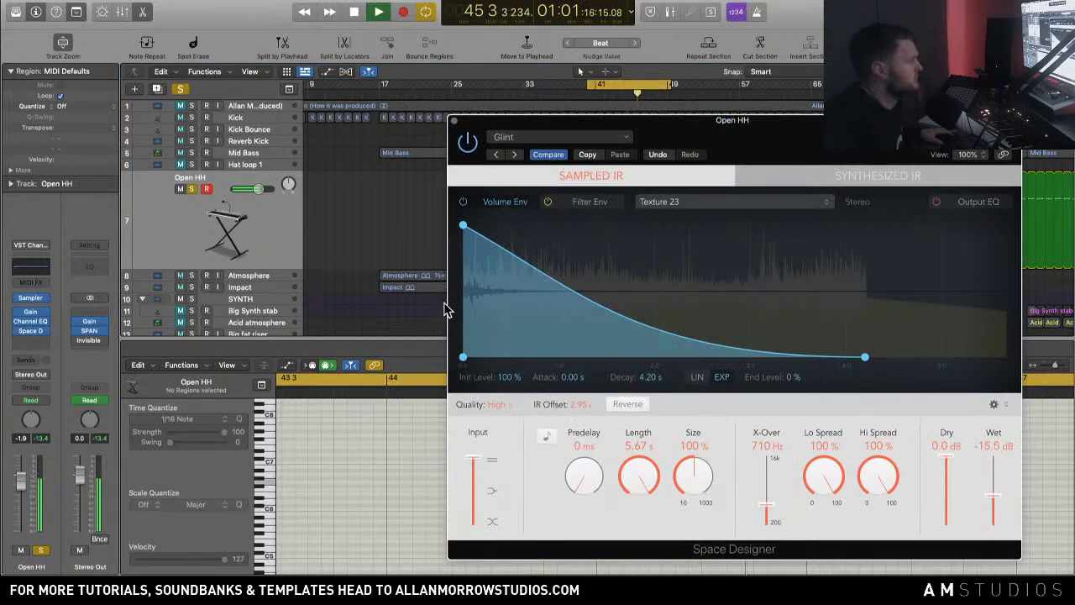
Step: Insert a stereo Stereo Delay after Space Designer on Open HH, with its output mix at 14% left and 10% right
{"action": "left_click", "coordinate": [42, 340]}
{"action": "mouse_move", "coordinate": [42, 457]}
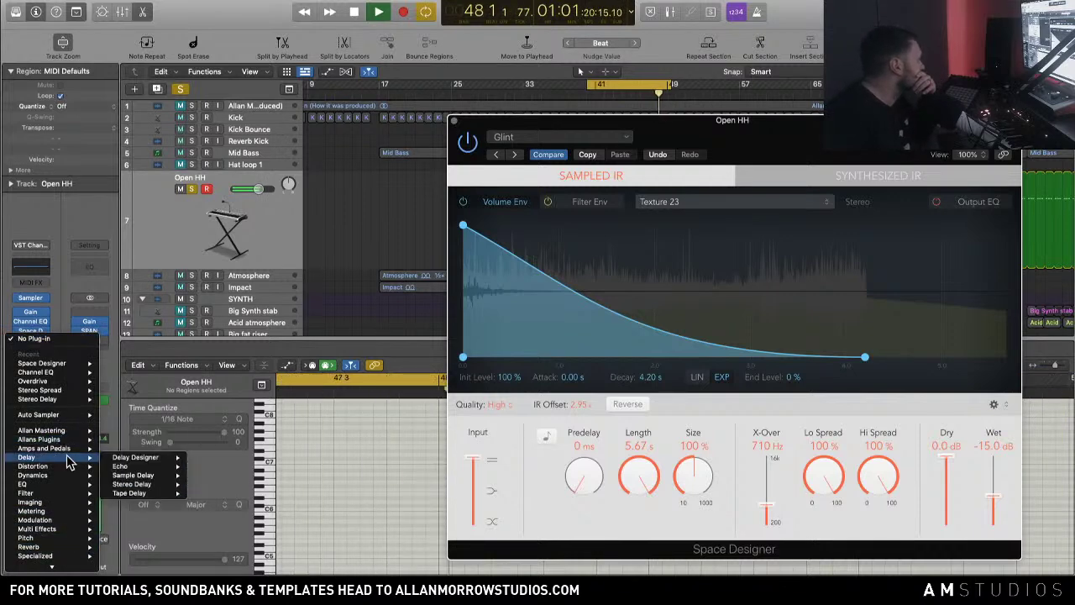
{"action": "mouse_move", "coordinate": [134, 484]}
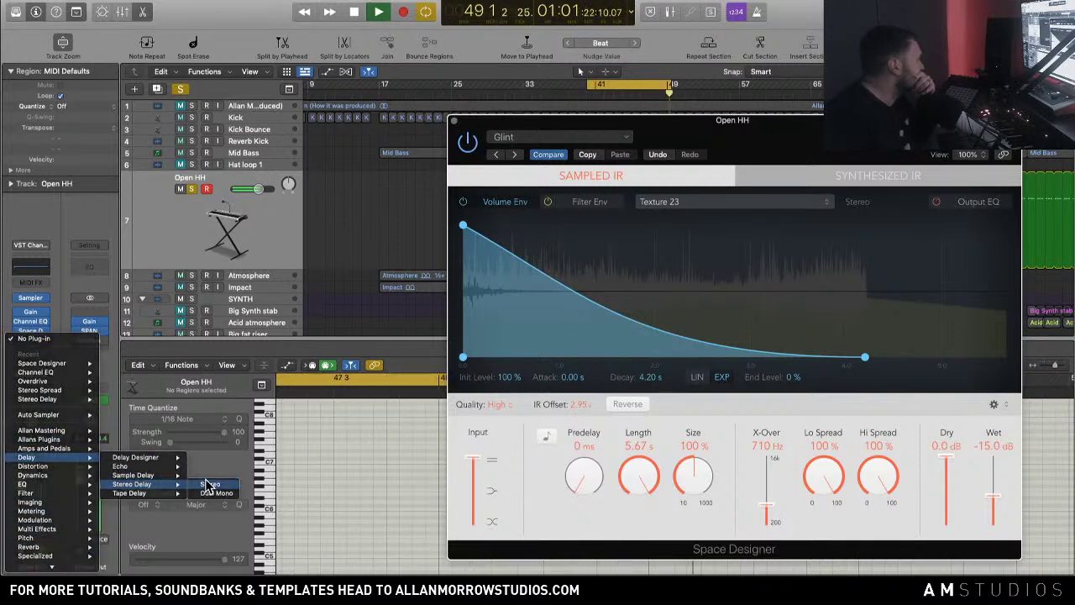
{"action": "left_click", "coordinate": [208, 490]}
{"action": "left_click_drag", "start_coordinate": [504, 126], "coordinate": [486, 57]}
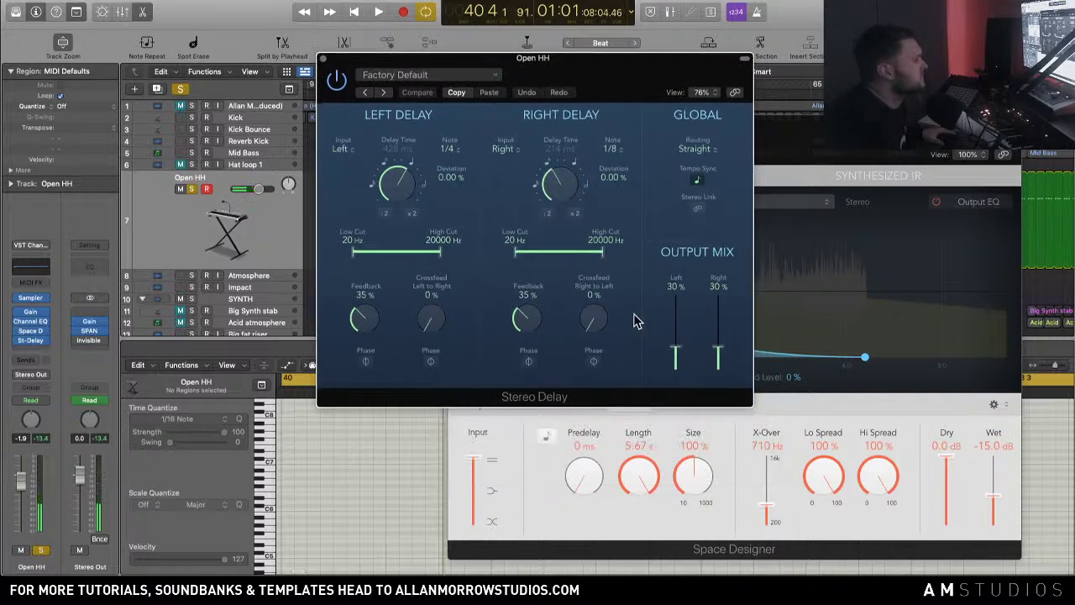
{"action": "left_click_drag", "start_coordinate": [676, 355], "coordinate": [720, 367]}
Step: Audition the delayed open hat alone and unsoloed in the full mix, and close both plug-in windows
{"action": "key", "text": "space"}
{"action": "left_click_drag", "start_coordinate": [595, 57], "coordinate": [381, 185]}
{"action": "key", "text": "space"}
{"action": "left_click", "coordinate": [636, 86]}
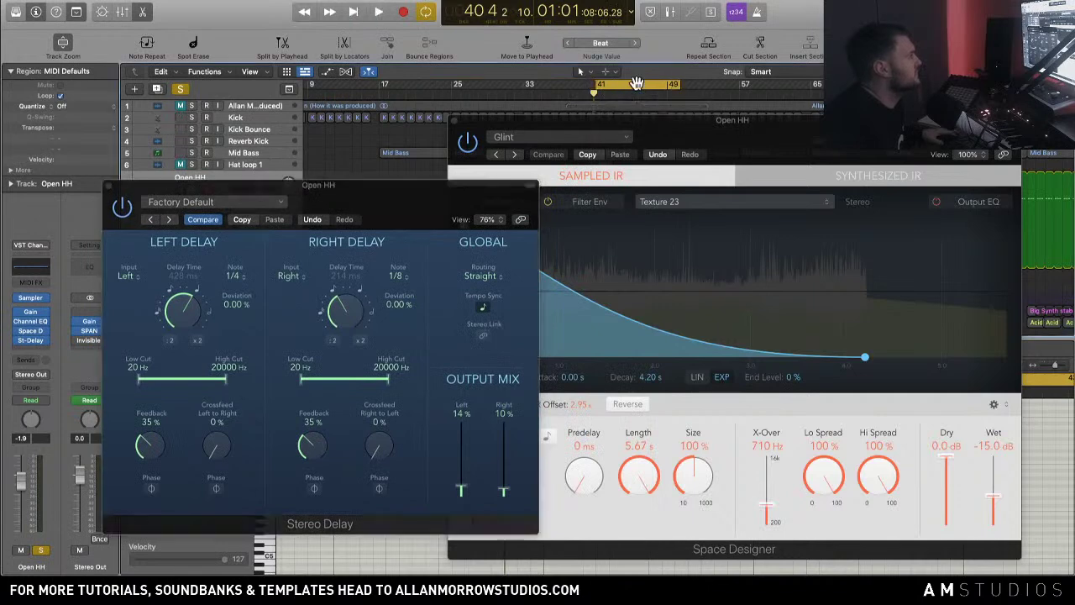
{"action": "key", "text": "space"}
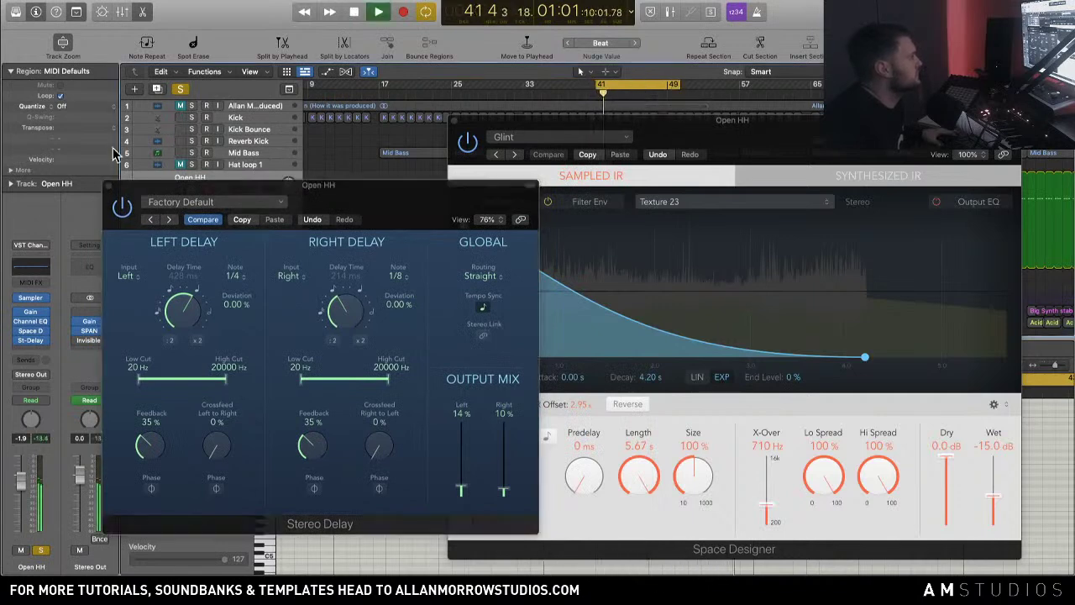
{"action": "left_click", "coordinate": [181, 89]}
{"action": "key", "text": "XF86AudioLowerVolume"}
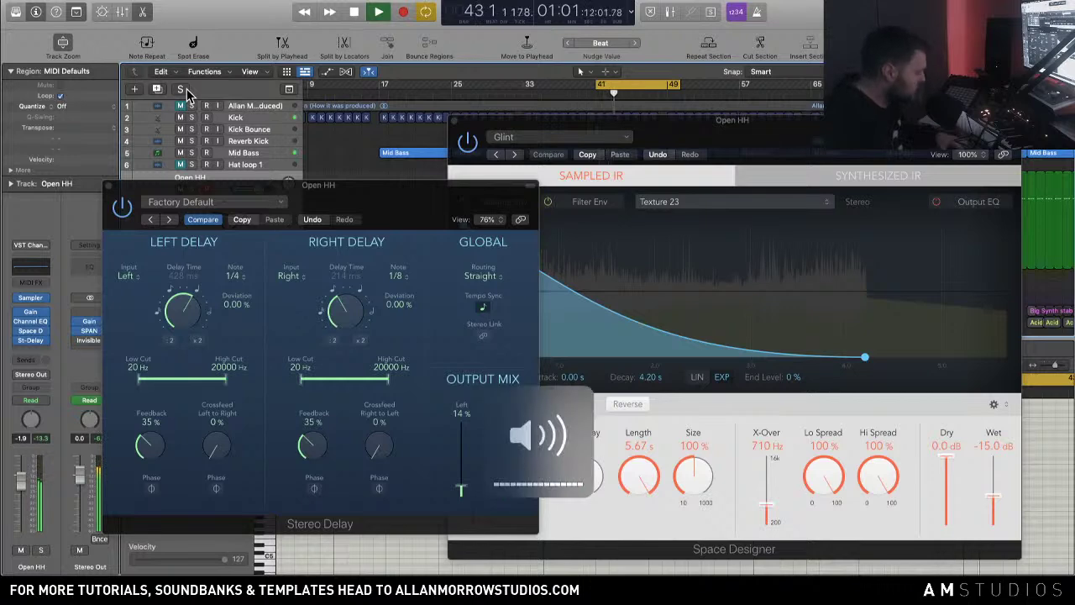
{"action": "left_click", "coordinate": [110, 185]}
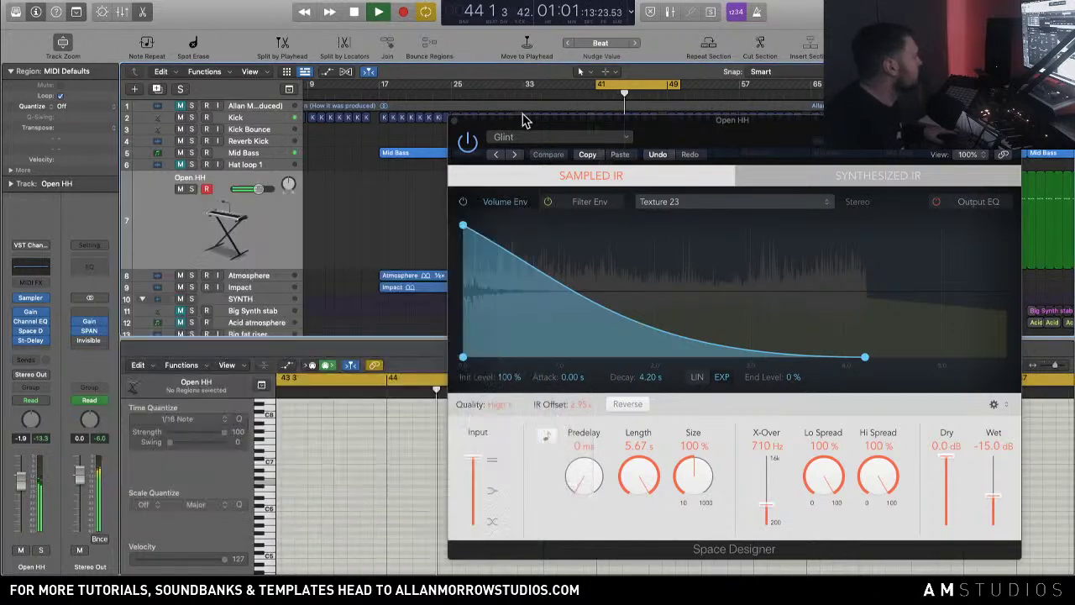
{"action": "left_click", "coordinate": [452, 120]}
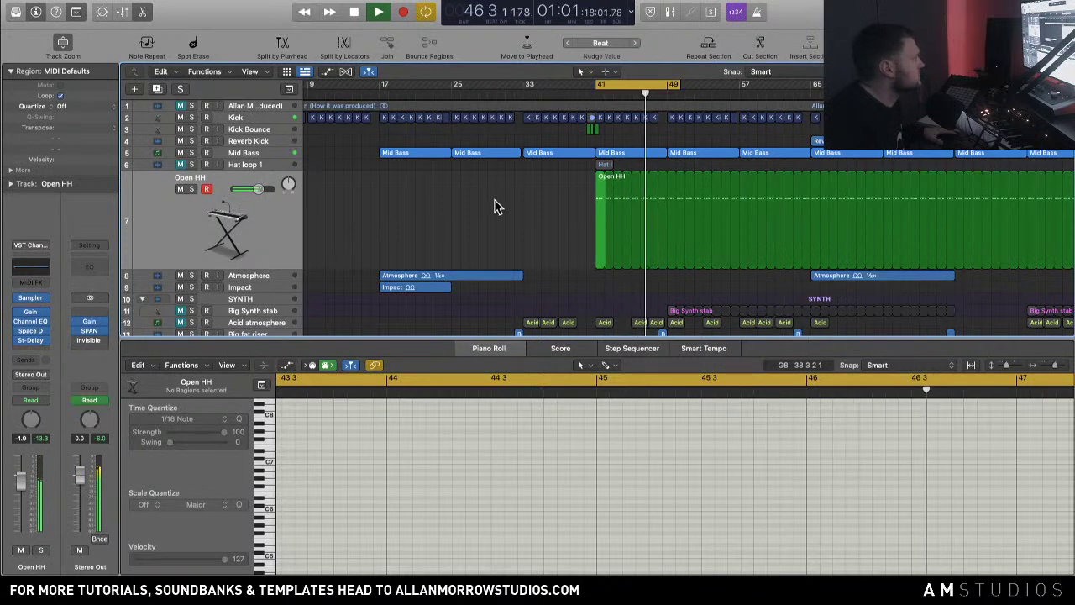
Step: Stop playback, duplicate the Open HH track with its looped region onto a new track directly below, and solo the copy
{"action": "left_click", "coordinate": [602, 184]}
{"action": "key", "text": "space"}
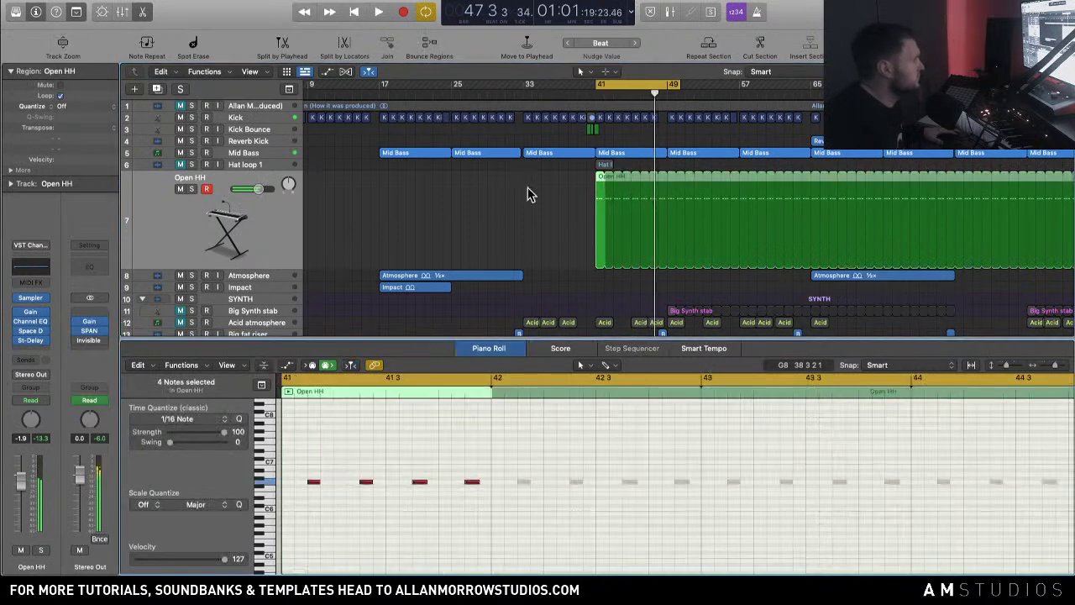
{"action": "key", "text": "Down"}
{"action": "left_click_drag", "start_coordinate": [601, 176], "coordinate": [598, 222]}
{"action": "left_click", "coordinate": [191, 200]}
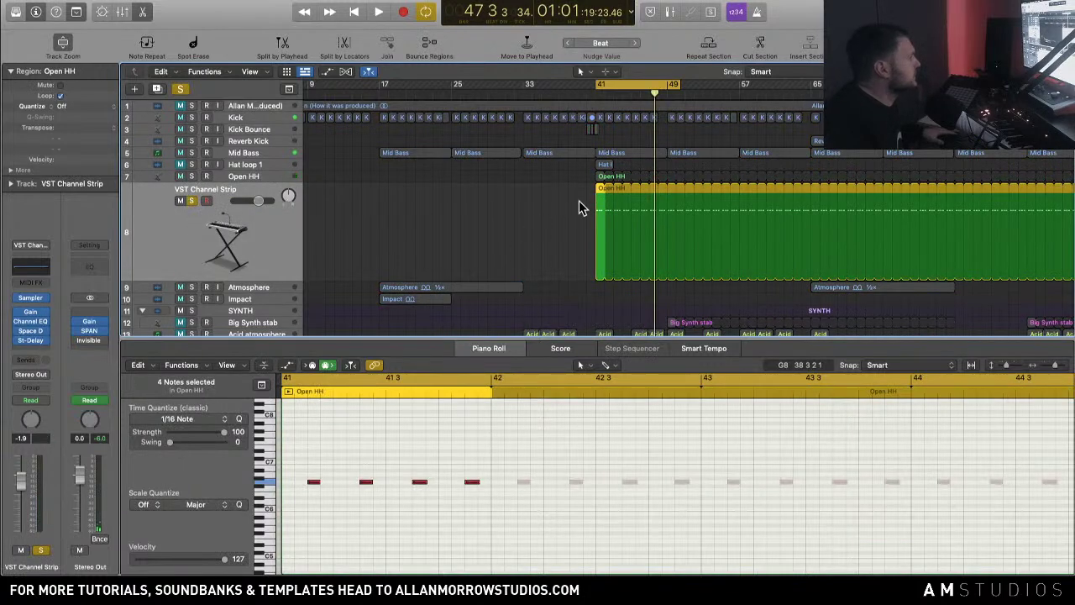
Step: Transpose the copied region's four notes up one semitone and play them unsoloed with the full mix
{"action": "left_click_drag", "start_coordinate": [475, 504], "coordinate": [307, 462]}
{"action": "key", "text": "alt+Up"}
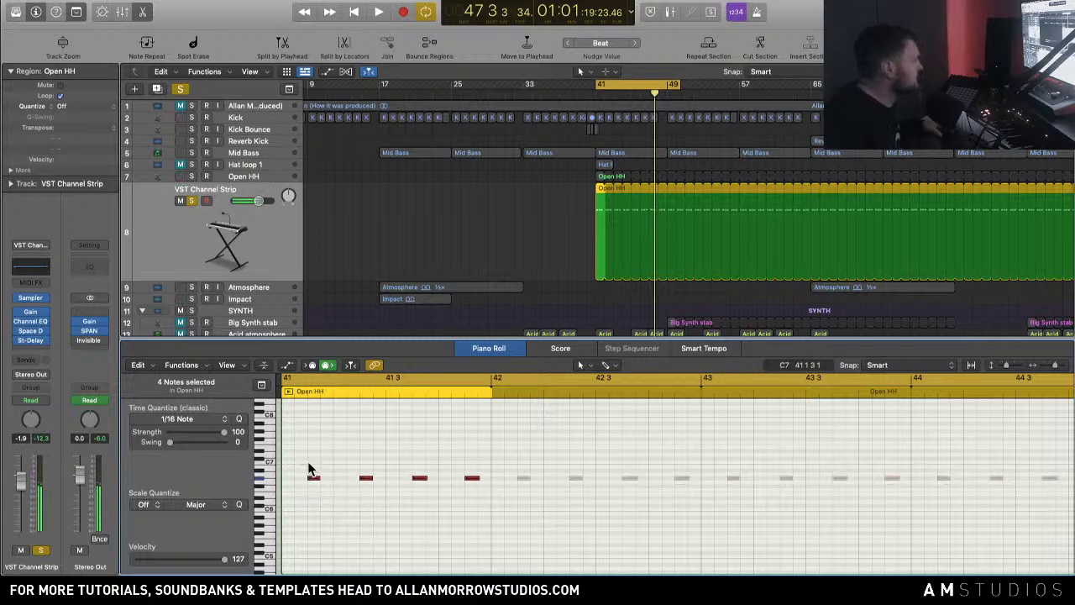
{"action": "key", "text": "space"}
{"action": "left_click", "coordinate": [191, 200]}
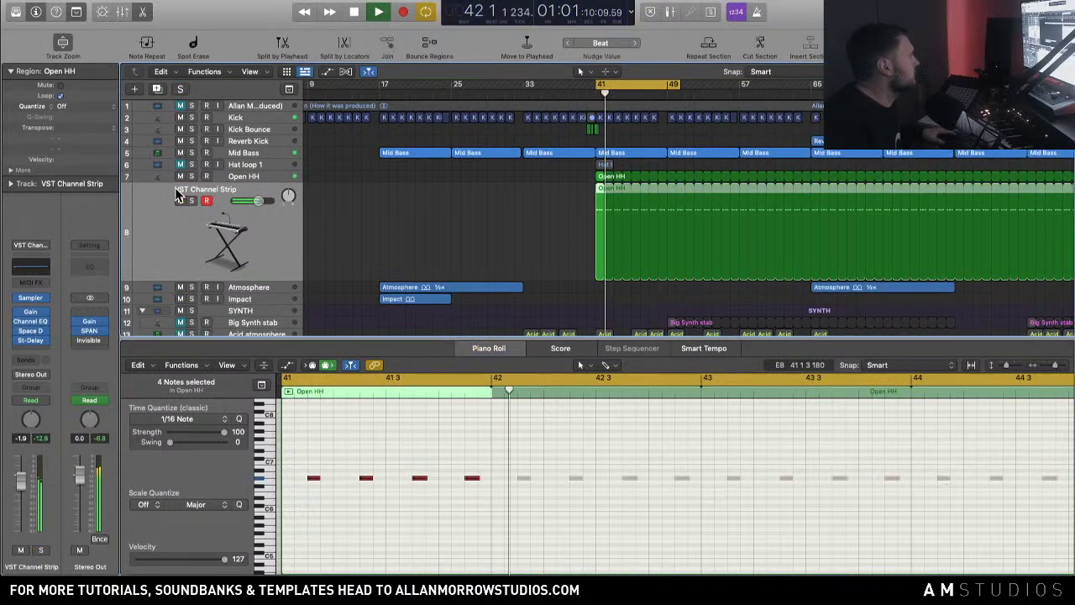
Step: Transpose the copied region's four notes further up to C7 while the mix plays, and stop playback
{"action": "left_click_drag", "start_coordinate": [299, 436], "coordinate": [466, 506]}
{"action": "key", "text": "alt+Up"}
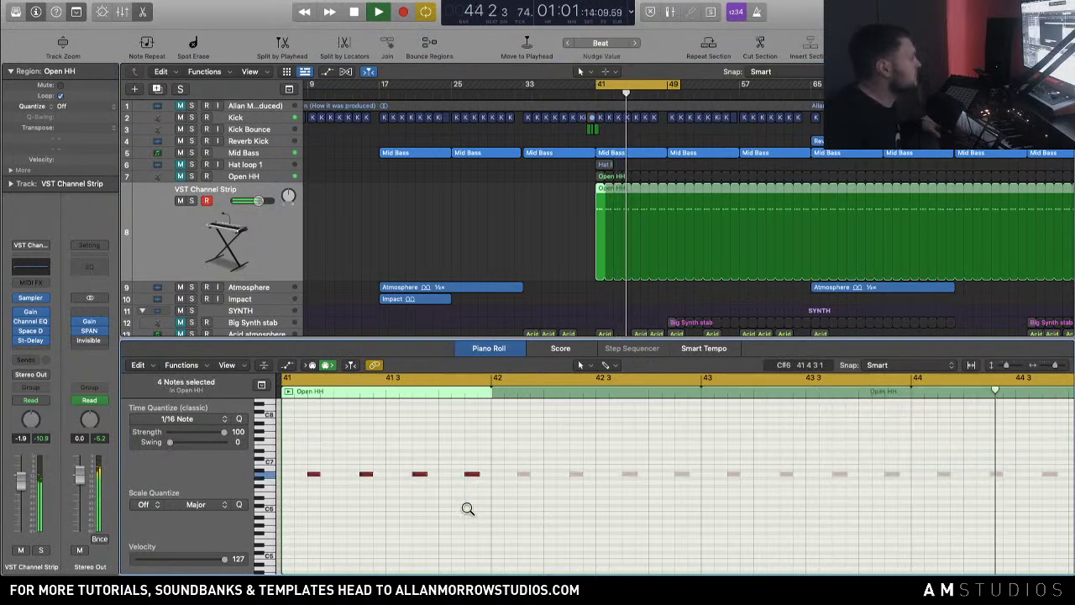
{"action": "key", "text": "alt+Up"}
{"action": "key", "text": "alt+Up"}
{"action": "key", "text": "alt+Up"}
{"action": "key", "text": "alt+Up"}
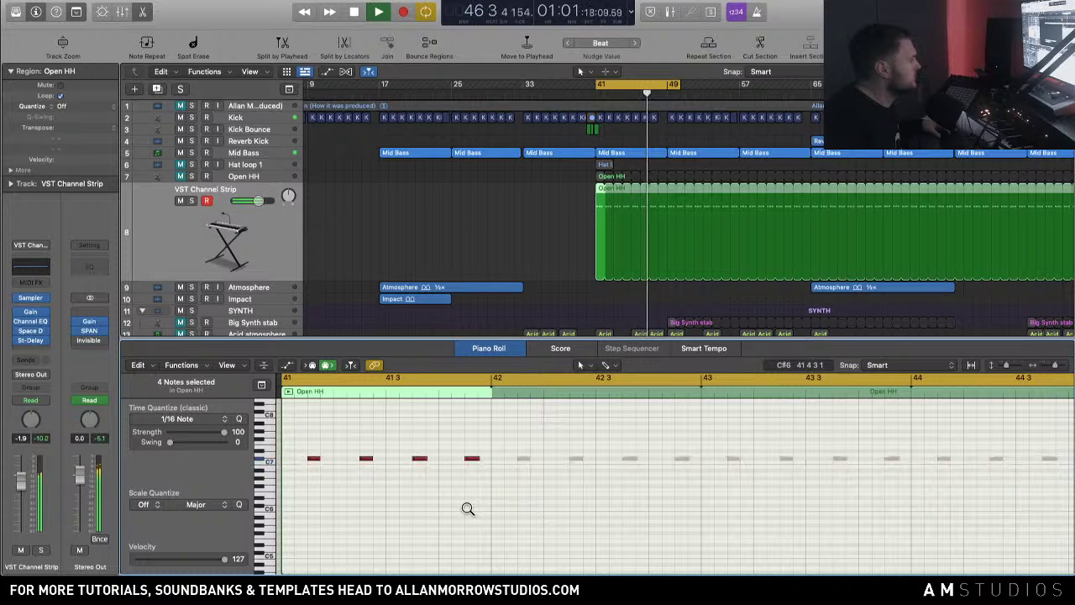
{"action": "key", "text": "alt+Down"}
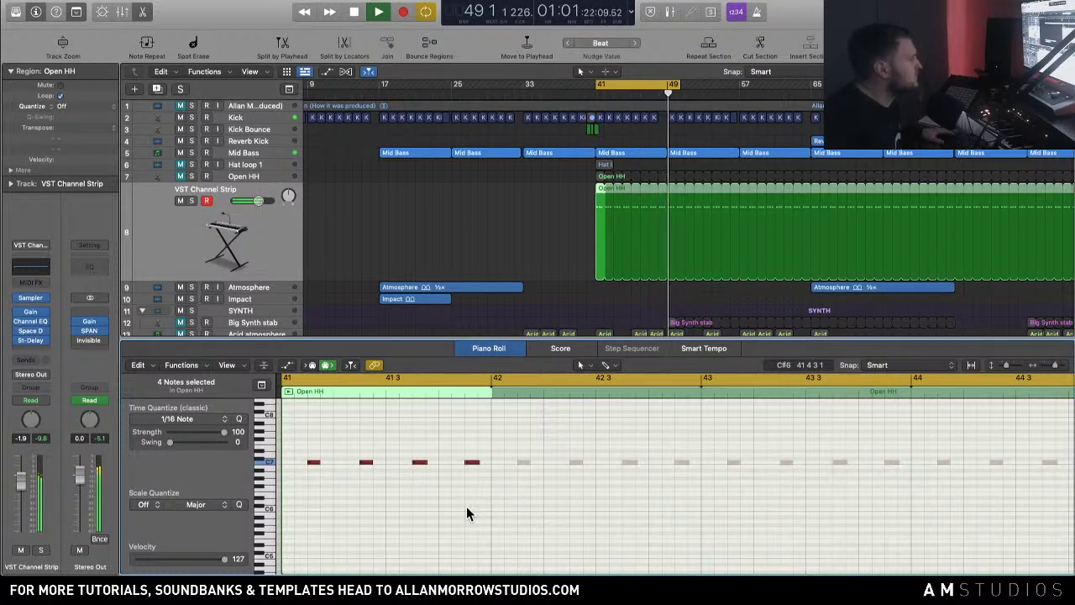
{"action": "key", "text": "space"}
Step: Fill bar 41 of the copied region with sixteenth notes on C7 and delete those from beat 3 onward
{"action": "left_click_drag", "start_coordinate": [492, 472], "coordinate": [332, 466]}
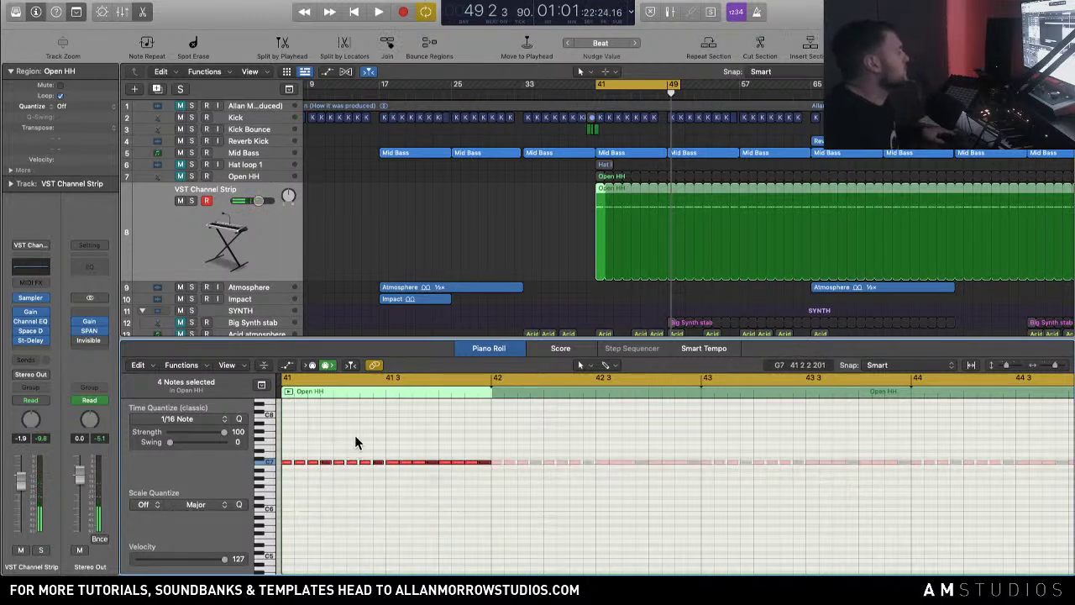
{"action": "left_click_drag", "start_coordinate": [391, 437], "coordinate": [530, 499]}
{"action": "key", "text": "Delete"}
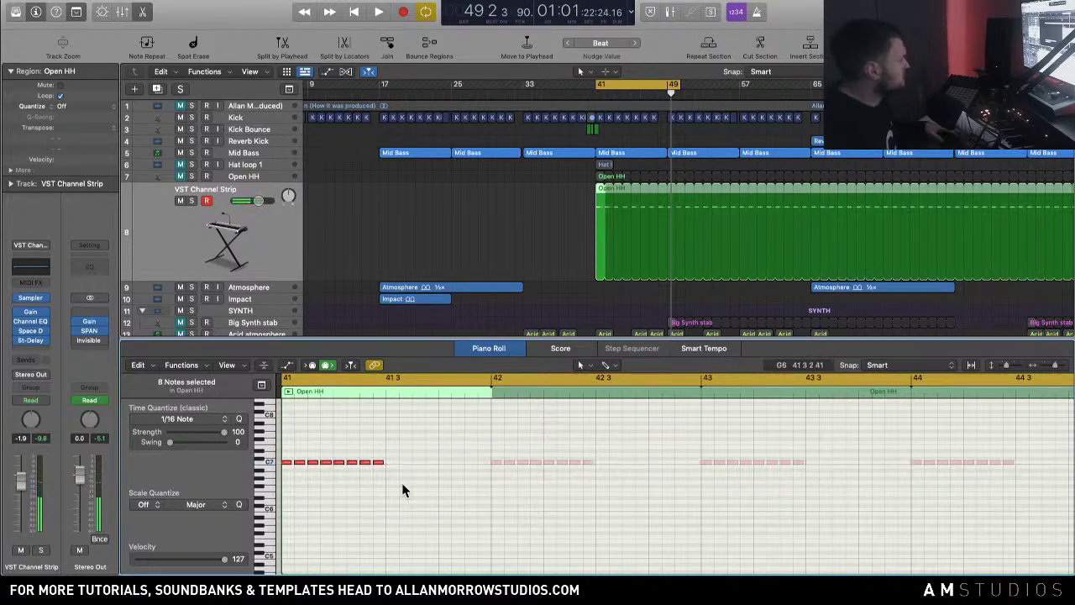
Step: Show the note velocities of the copied hat region beneath its notes in the Piano Roll
{"action": "left_click", "coordinate": [286, 366]}
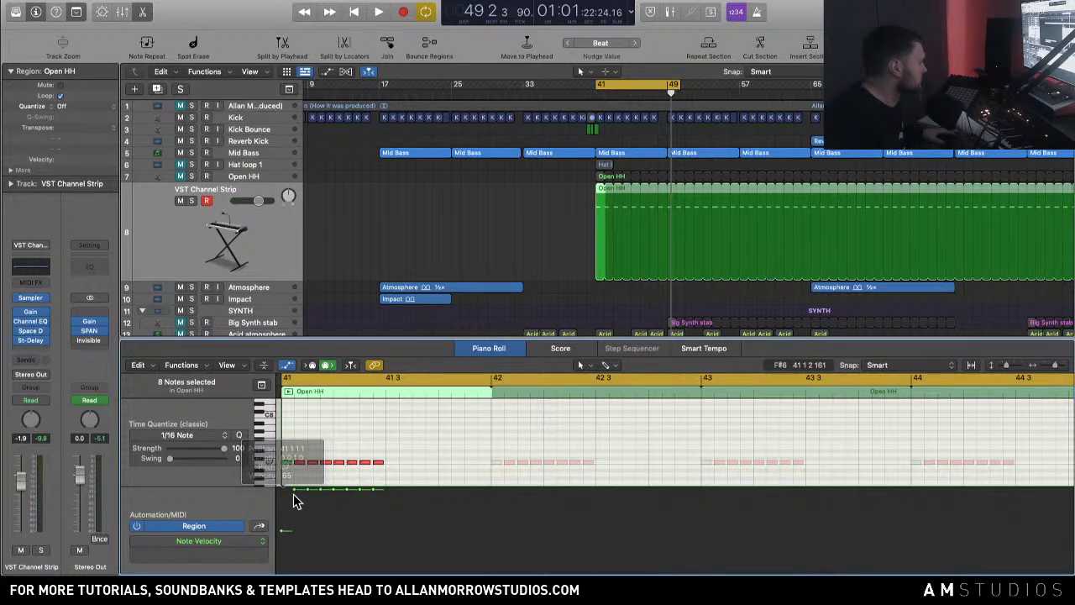
Step: Lower the velocity of the fourth hi-hat note and play the loop with the VST Channel Strip track soloed
{"action": "left_click", "coordinate": [326, 499]}
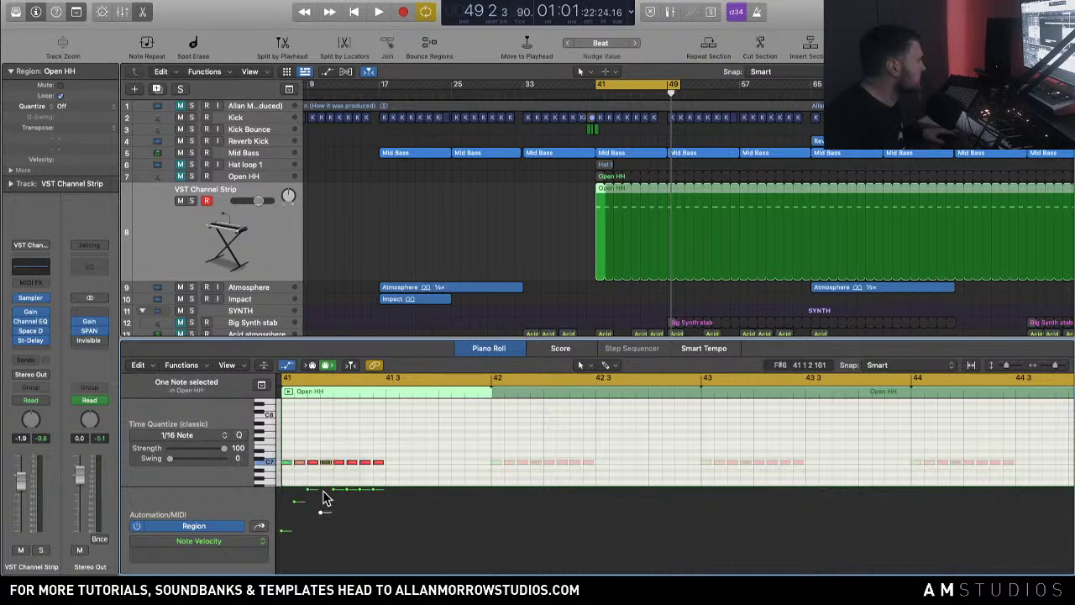
{"action": "key", "text": "space"}
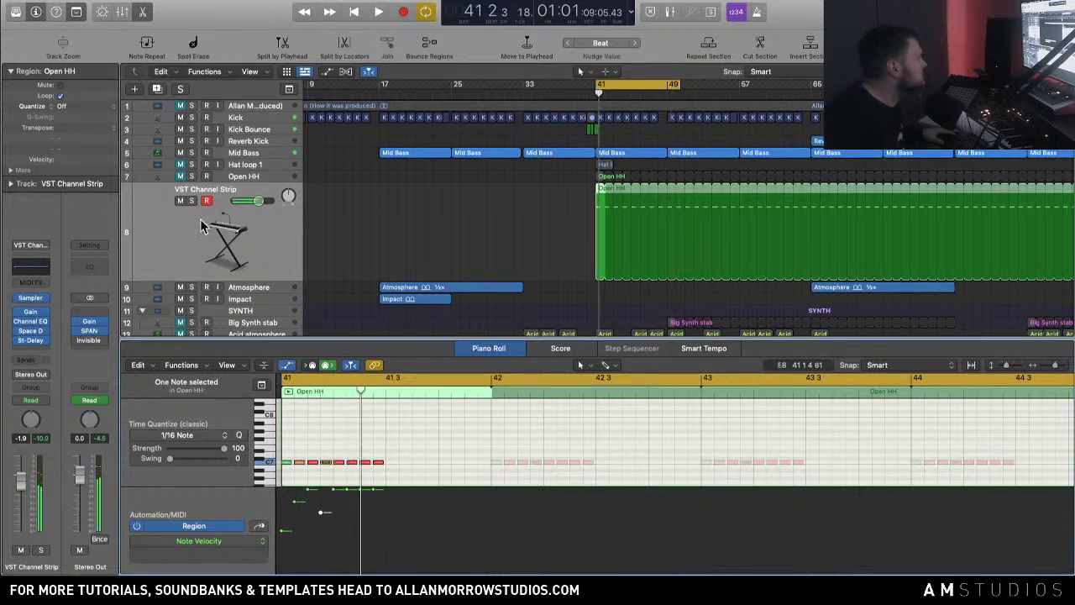
{"action": "left_click", "coordinate": [192, 200]}
Step: Delete the last four hi-hat notes and repeat the remaining four-note pattern three times to fill bar 41
{"action": "left_click_drag", "start_coordinate": [440, 464], "coordinate": [387, 441]}
{"action": "key", "text": "Delete"}
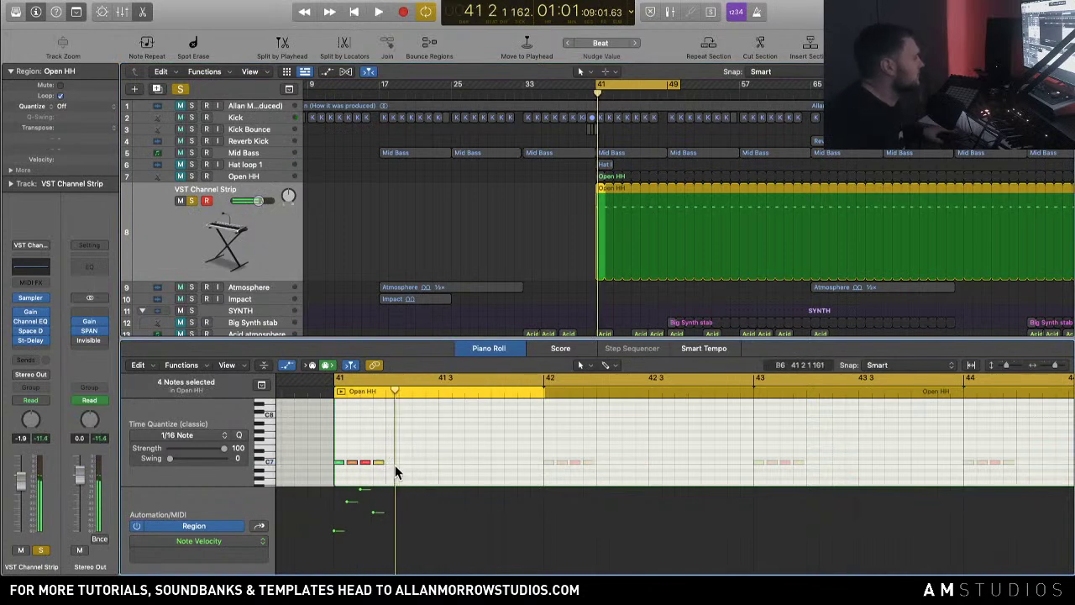
{"action": "left_click_drag", "start_coordinate": [411, 485], "coordinate": [334, 455]}
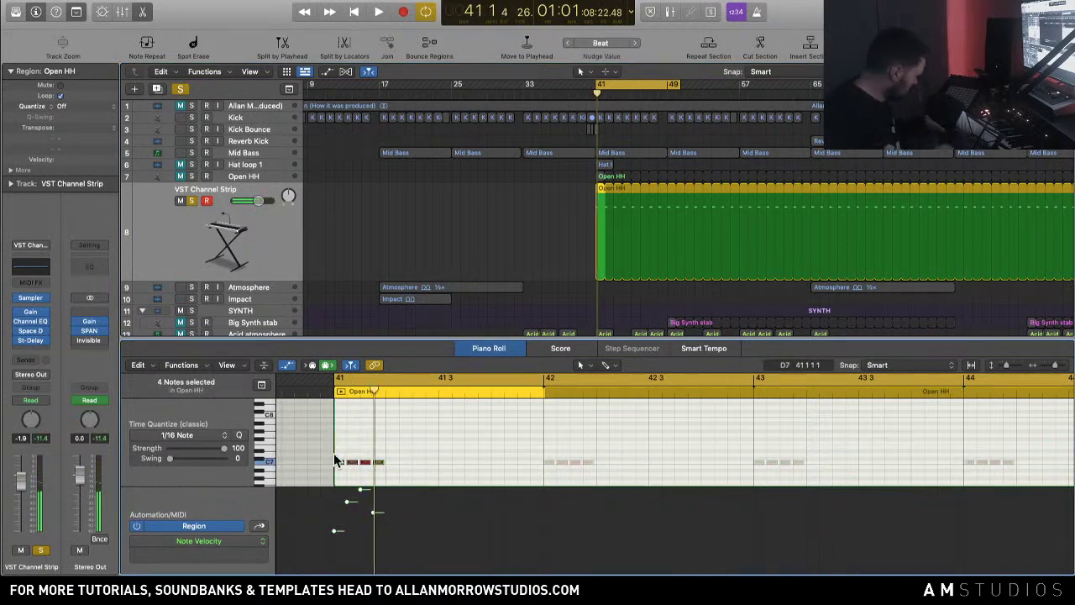
{"action": "key", "text": "super+r"}
{"action": "key", "text": "super+r"}
{"action": "key", "text": "super+r"}
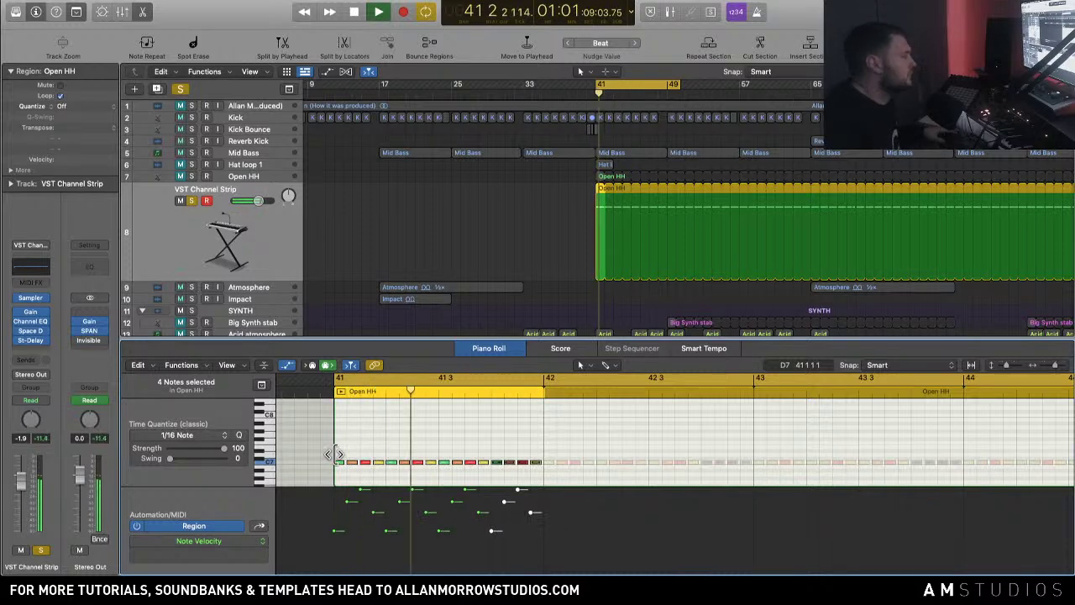
Step: Unsolo the VST Channel Strip track and listen to the hi-hat pattern together with the other tracks
{"action": "key", "text": "s"}
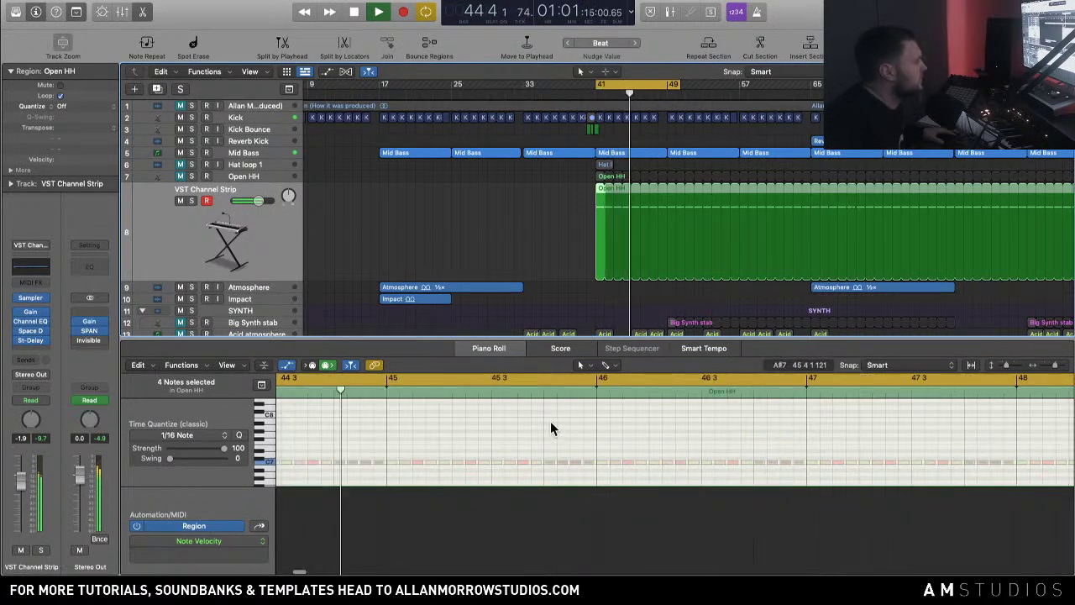
{"action": "key", "text": "space"}
{"action": "left_click", "coordinate": [641, 236]}
{"action": "left_click_drag", "start_coordinate": [799, 247], "coordinate": [495, 156]}
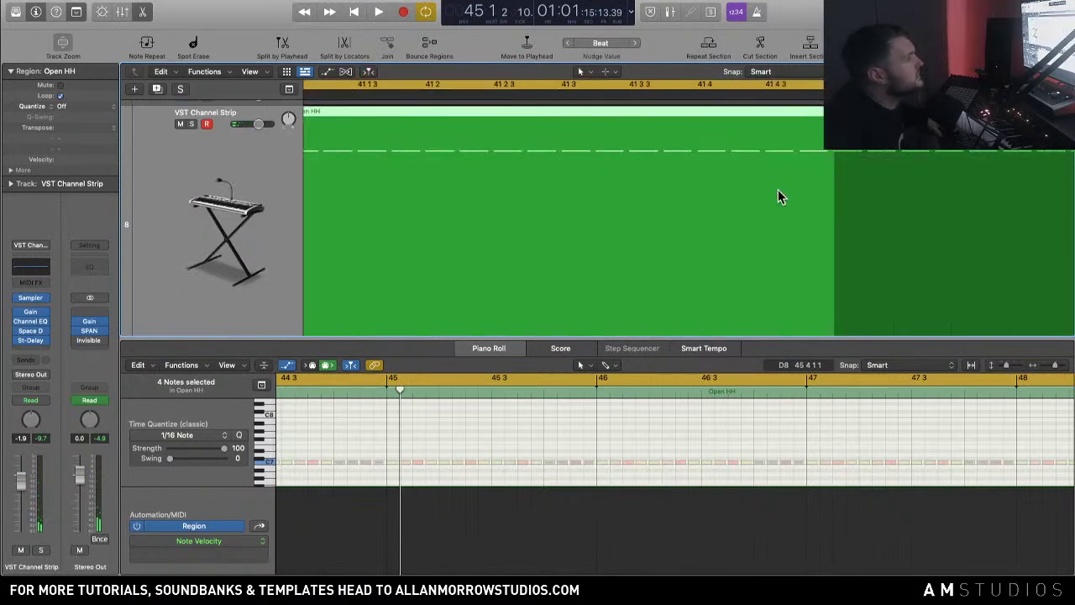
{"action": "scroll", "coordinate": [778, 189], "scroll_direction": "down", "scroll_amount": 2}
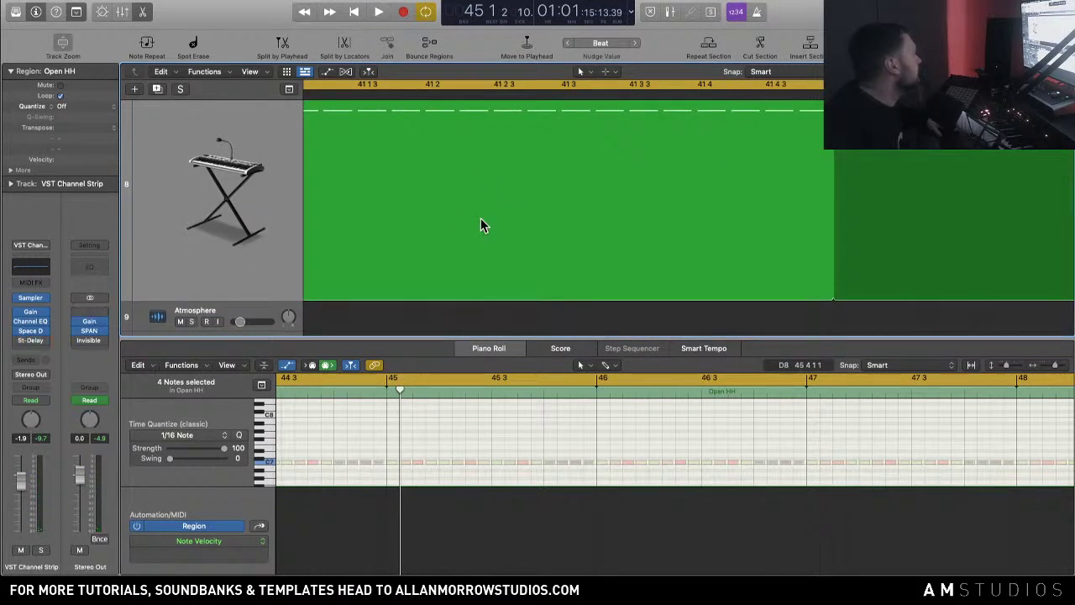
{"action": "left_click", "coordinate": [524, 214], "text": "ctrl+alt"}
{"action": "key", "text": "space"}
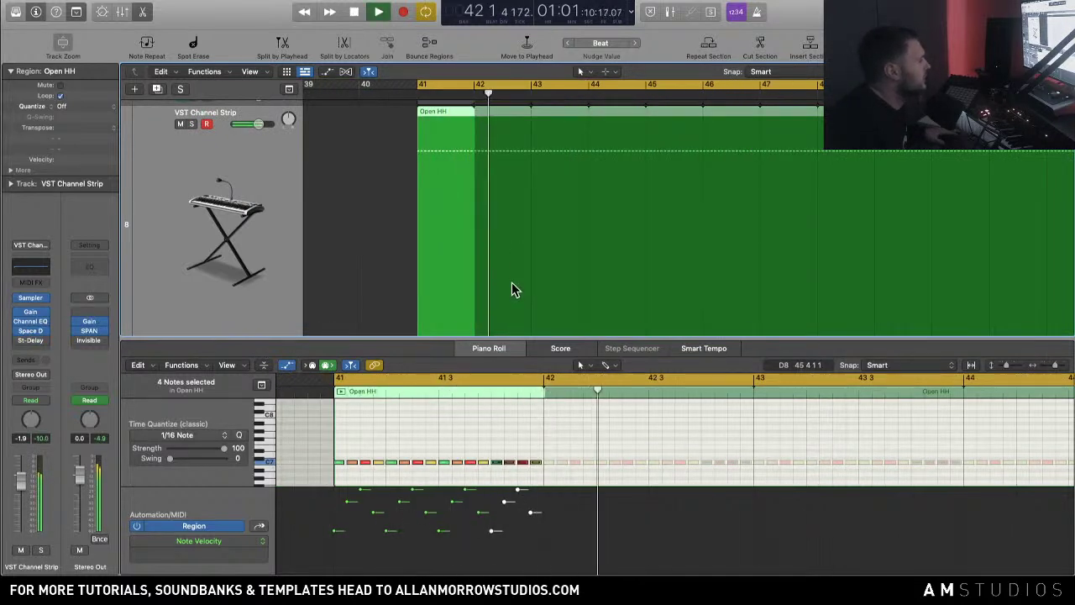
{"action": "key", "text": "space"}
{"action": "left_click", "coordinate": [592, 450]}
{"action": "left_click", "coordinate": [593, 450], "text": "ctrl+alt"}
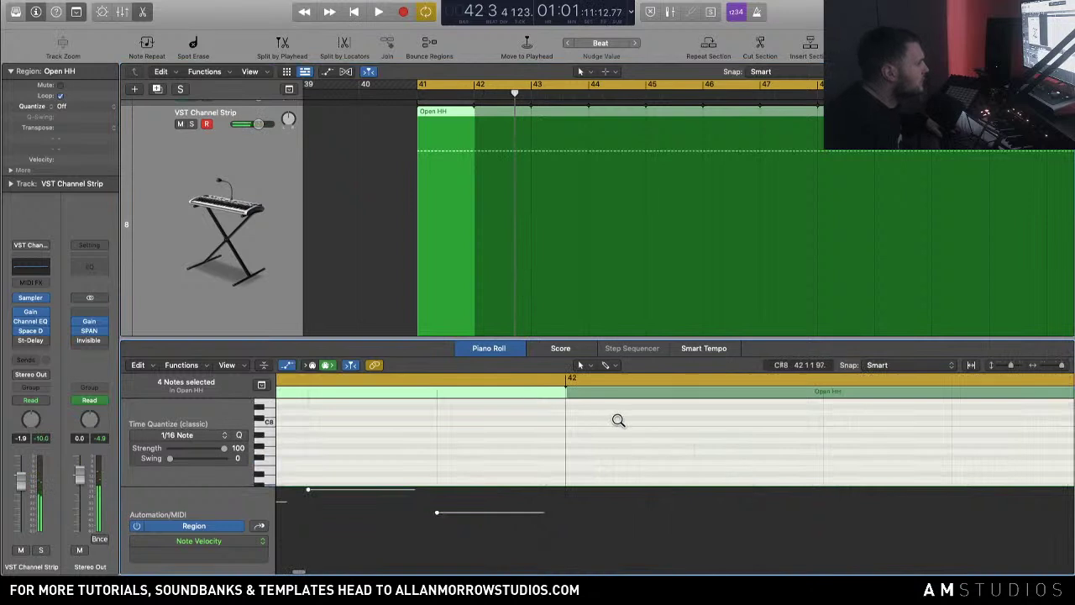
{"action": "left_click", "coordinate": [614, 420], "text": "ctrl+alt"}
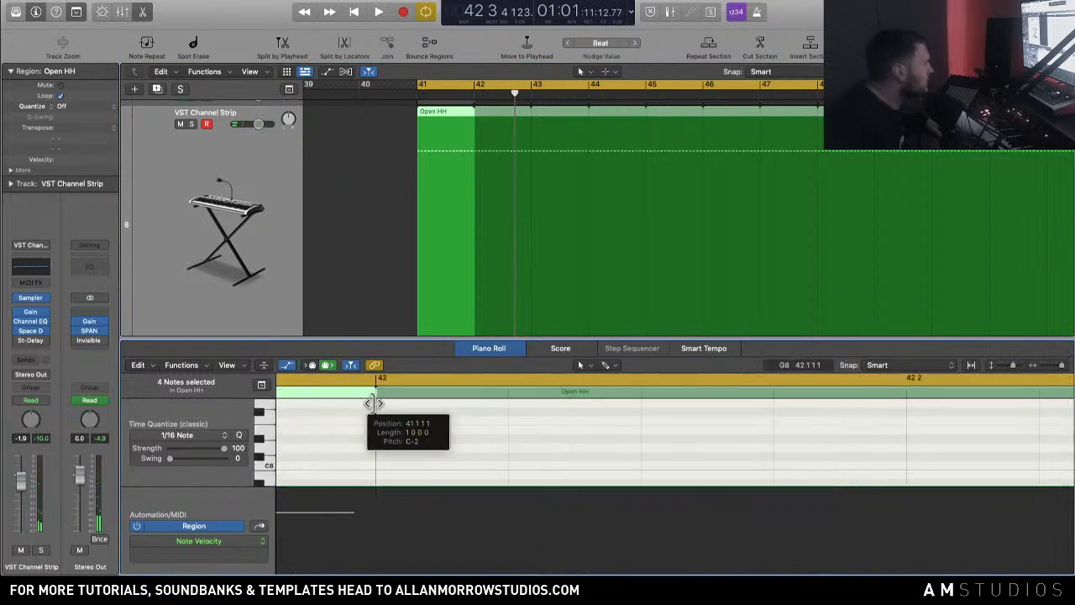
{"action": "left_click", "coordinate": [521, 429], "text": "ctrl+alt"}
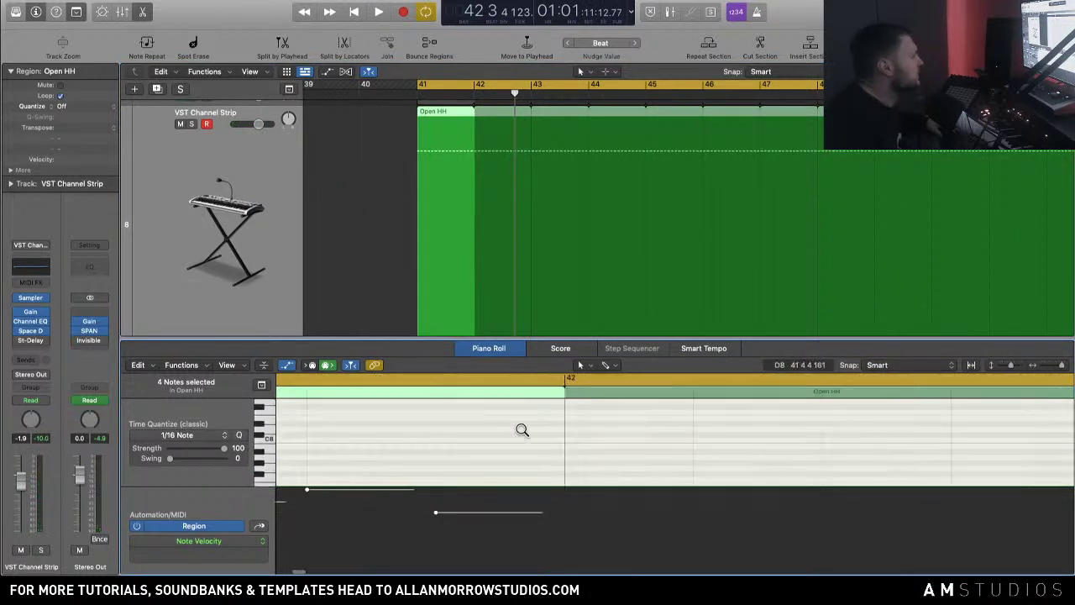
{"action": "left_click", "coordinate": [520, 428], "text": "ctrl+alt"}
{"action": "left_click", "coordinate": [521, 428], "text": "ctrl+alt"}
Step: Transpose all the notes in the Open HH region up one semitone and audition the loop
{"action": "key", "text": "space"}
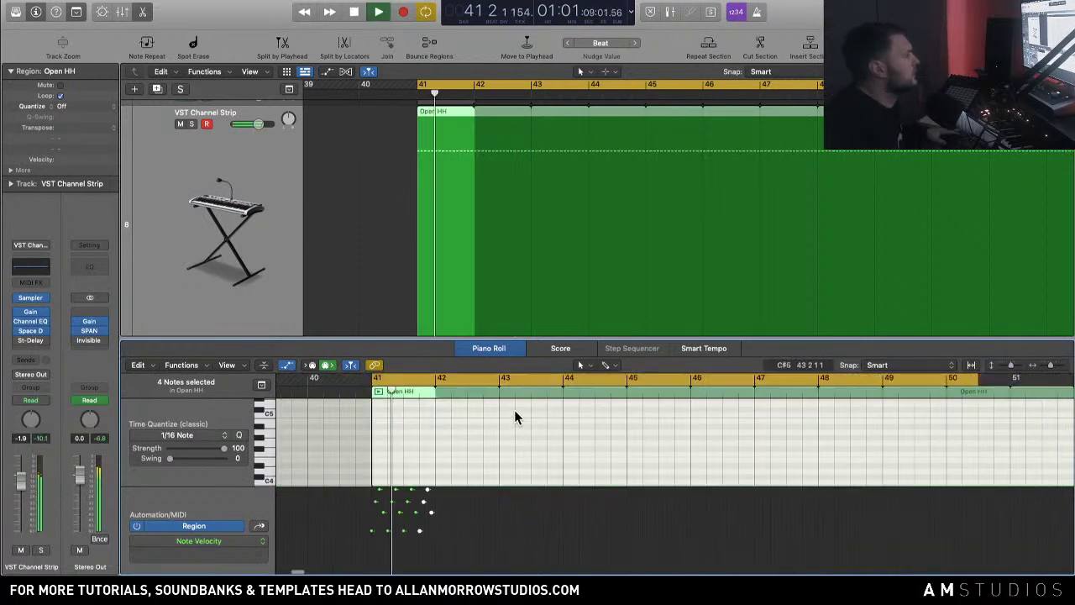
{"action": "scroll", "coordinate": [325, 183], "scroll_direction": "down", "scroll_amount": 3}
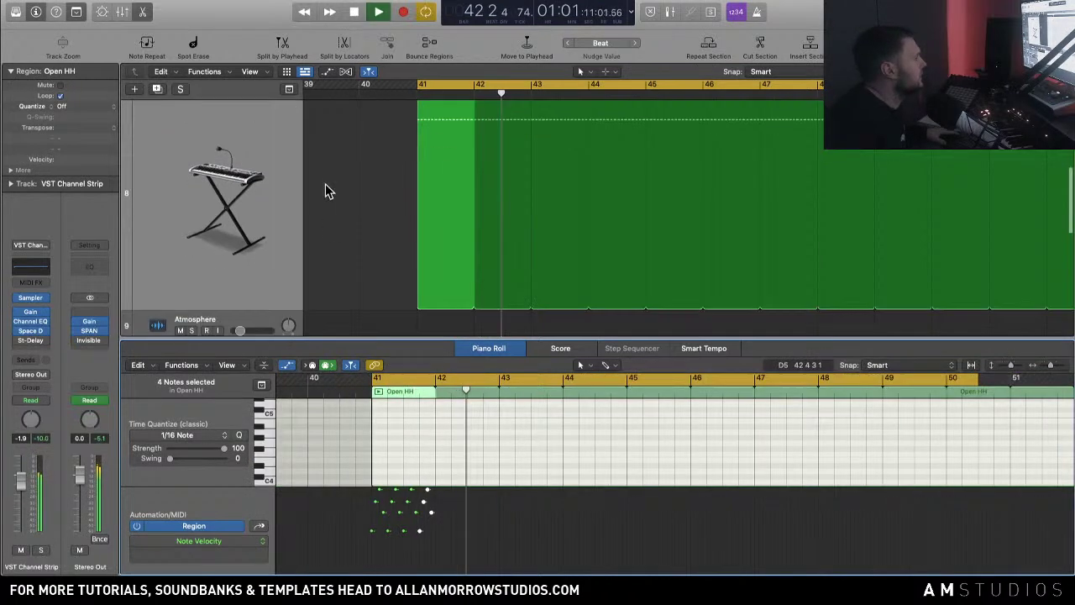
{"action": "scroll", "coordinate": [409, 438], "scroll_direction": "up", "scroll_amount": 5}
{"action": "scroll", "coordinate": [409, 436], "scroll_direction": "up", "scroll_amount": 3}
{"action": "key", "text": "space"}
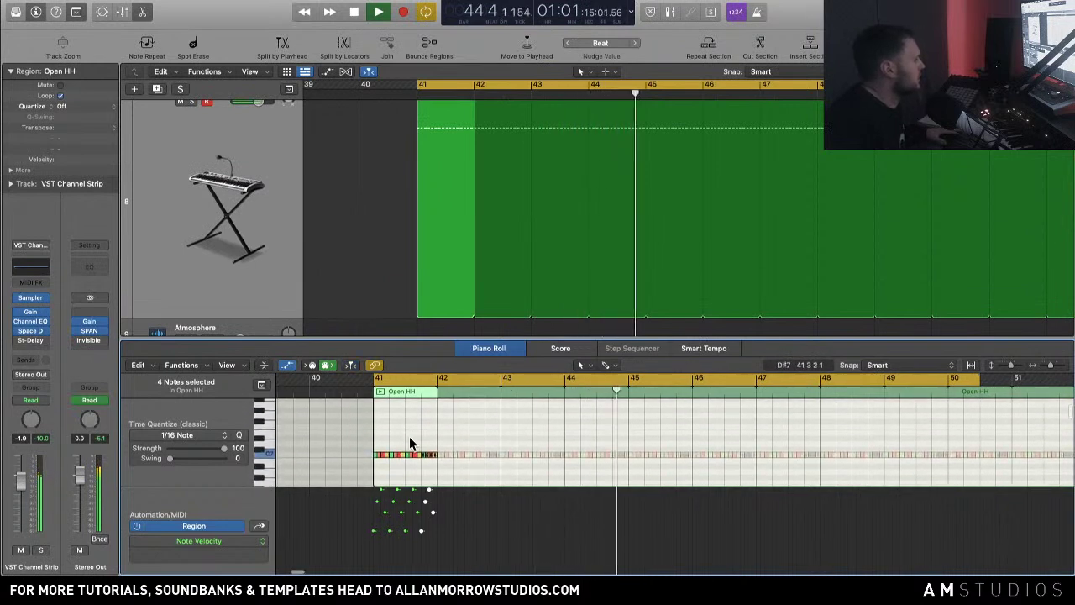
{"action": "left_click_drag", "start_coordinate": [343, 430], "coordinate": [445, 461]}
{"action": "key", "text": "alt+Up"}
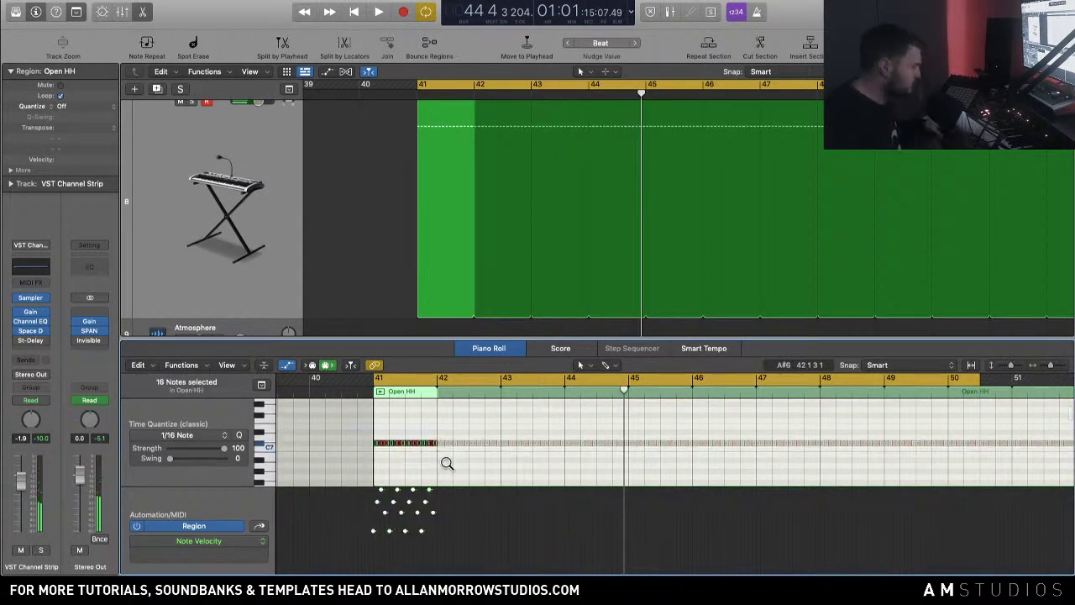
{"action": "key", "text": "space"}
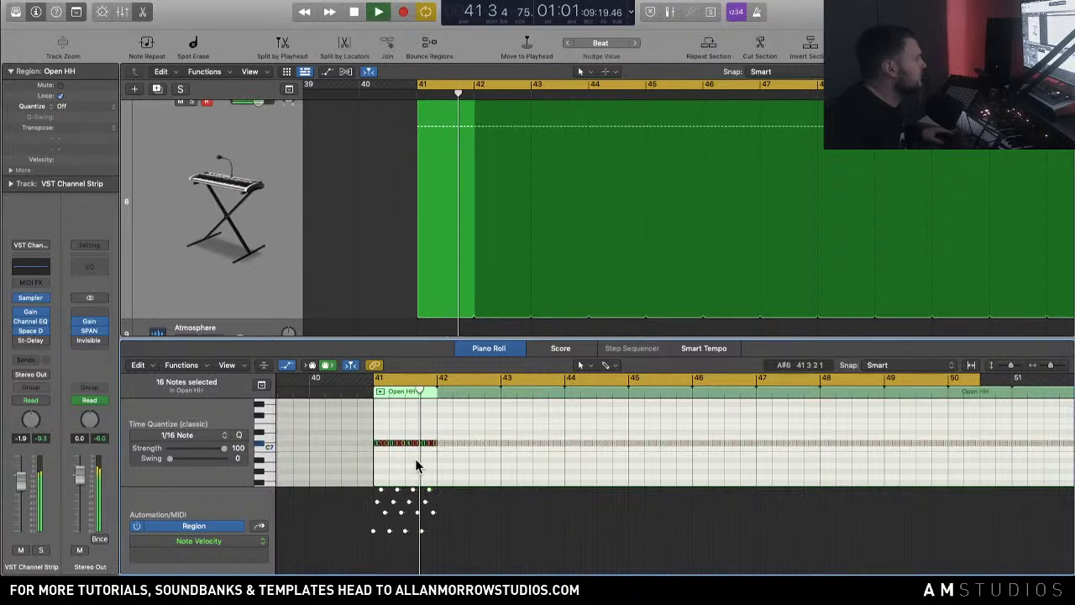
{"action": "key", "text": "space"}
Step: Solo the VST Channel Strip track and play the Open HH region from bar 41
{"action": "key", "text": "z"}
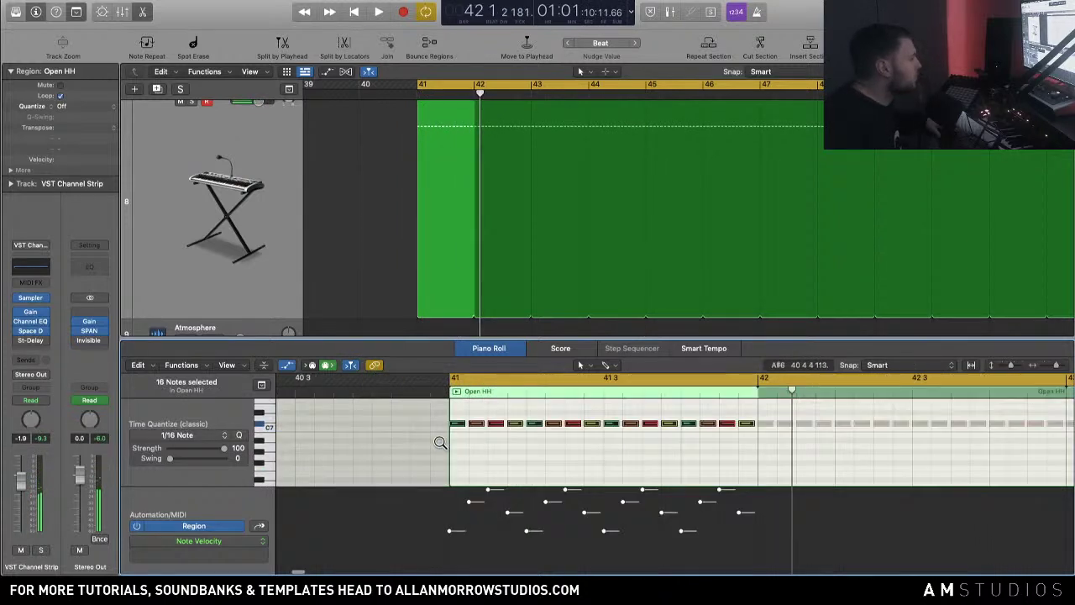
{"action": "left_click_drag", "start_coordinate": [771, 458], "coordinate": [409, 412], "text": "ctrl+alt"}
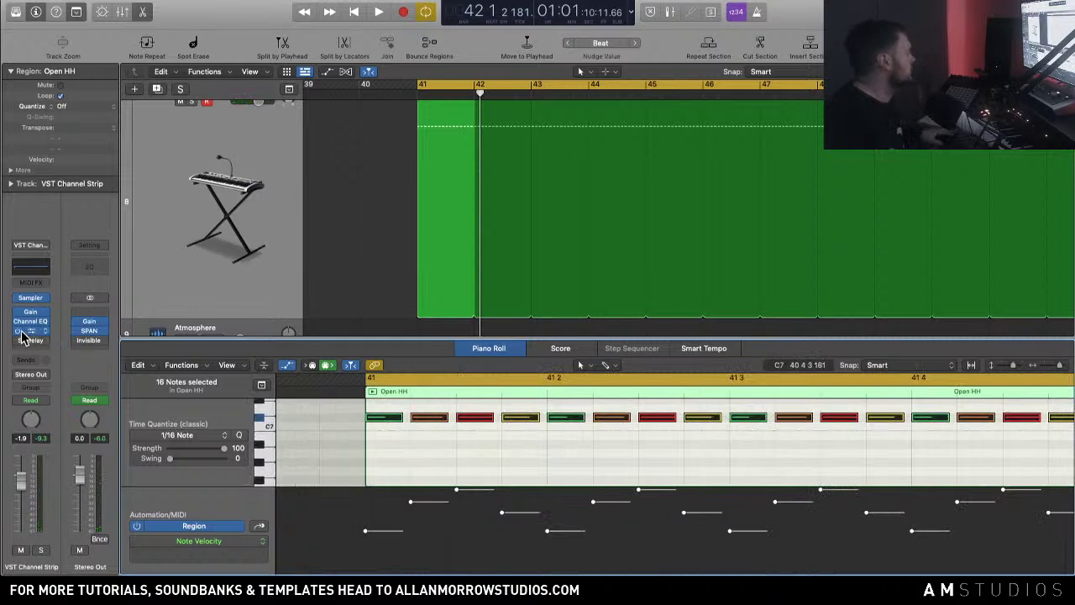
{"action": "left_click", "coordinate": [357, 174], "text": "ctrl+alt"}
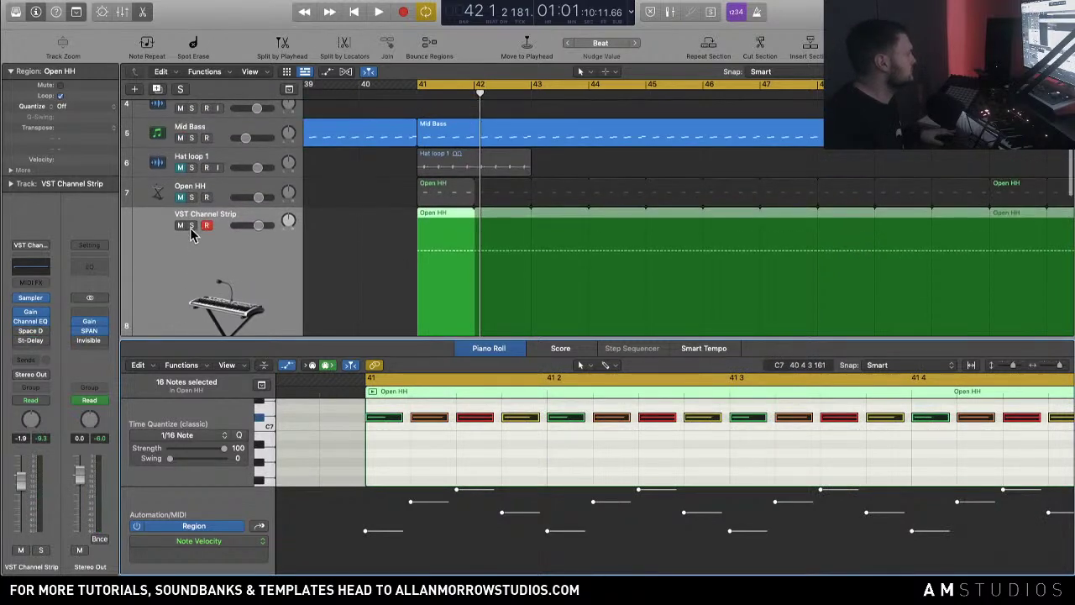
{"action": "left_click", "coordinate": [191, 226]}
{"action": "left_click", "coordinate": [463, 244], "text": "ctrl+alt"}
{"action": "left_click_drag", "start_coordinate": [386, 166], "coordinate": [495, 234], "text": "ctrl+alt"}
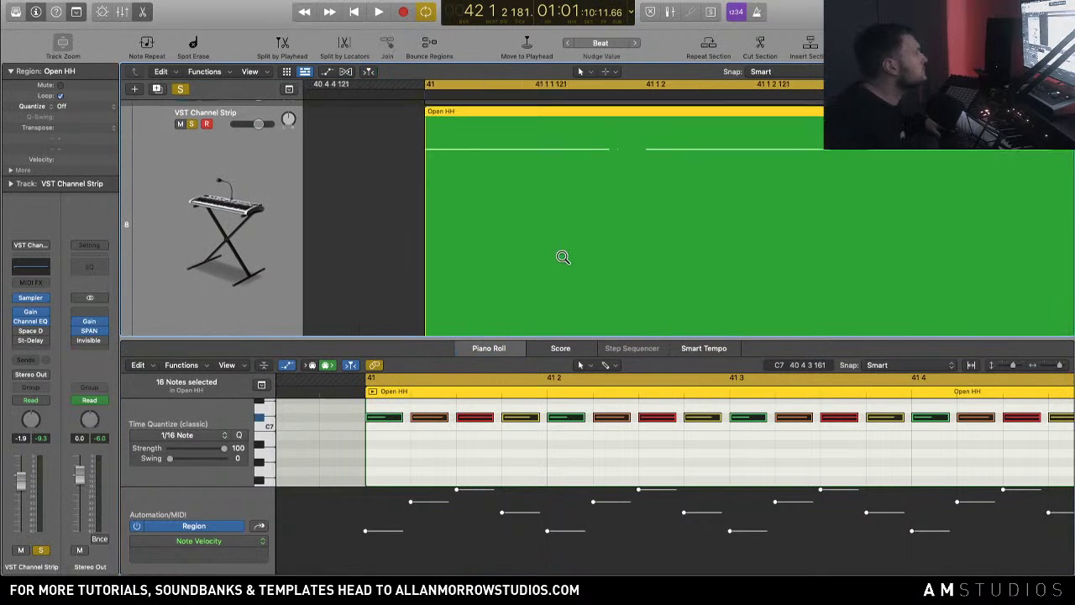
{"action": "left_click", "coordinate": [562, 257], "text": "ctrl+alt"}
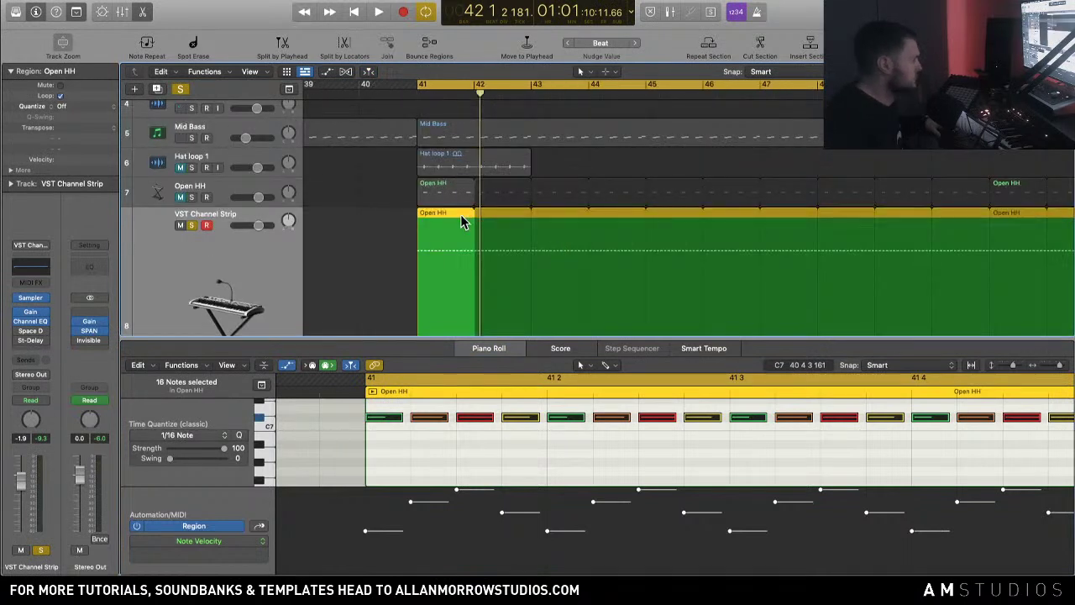
{"action": "key", "text": "space"}
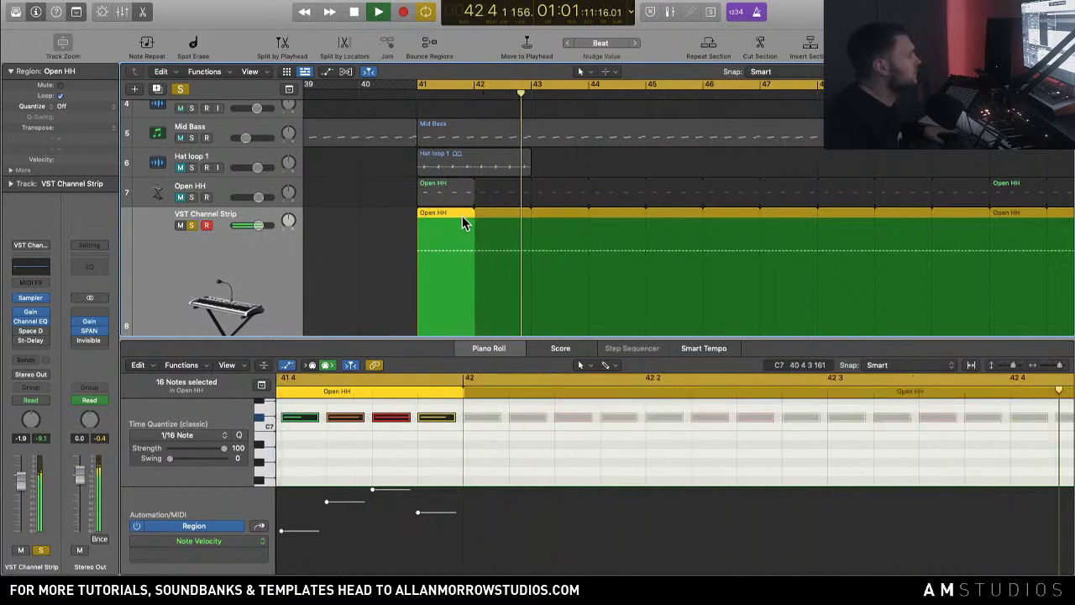
Step: Solo the Kick track as well and listen to it together with the hi-hat pattern
{"action": "scroll", "coordinate": [220, 141], "scroll_direction": "up", "scroll_amount": 3}
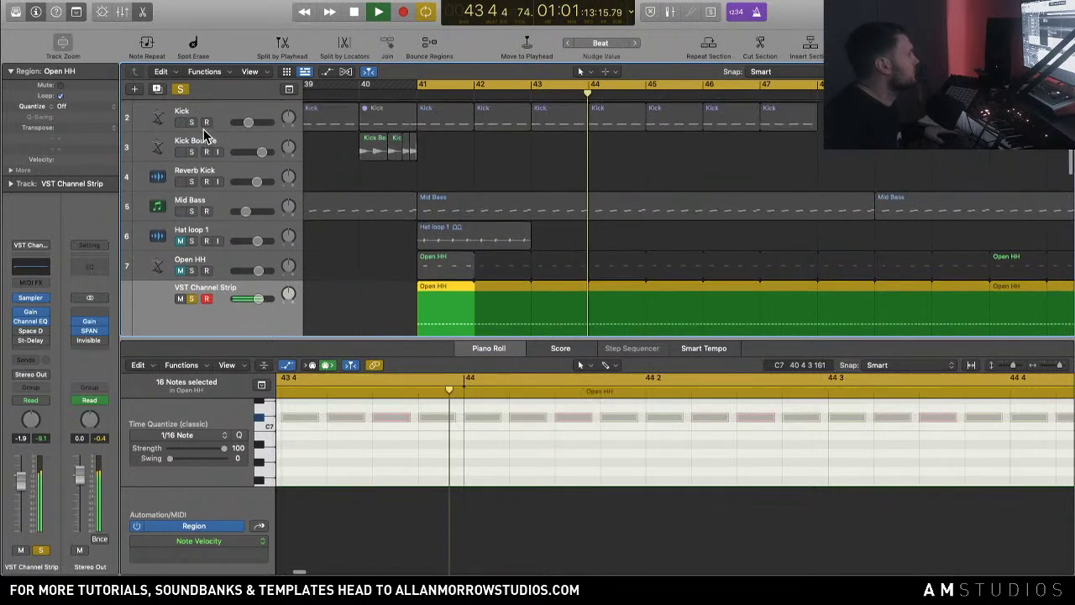
{"action": "scroll", "coordinate": [220, 141], "scroll_direction": "up", "scroll_amount": 1}
{"action": "left_click", "coordinate": [192, 135]}
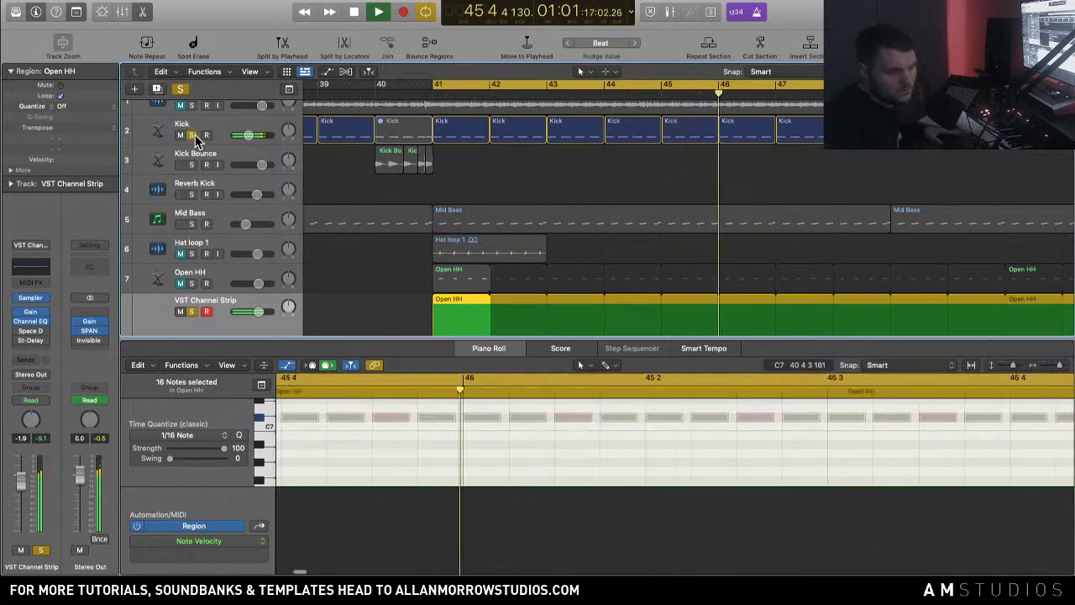
{"action": "key", "text": "space"}
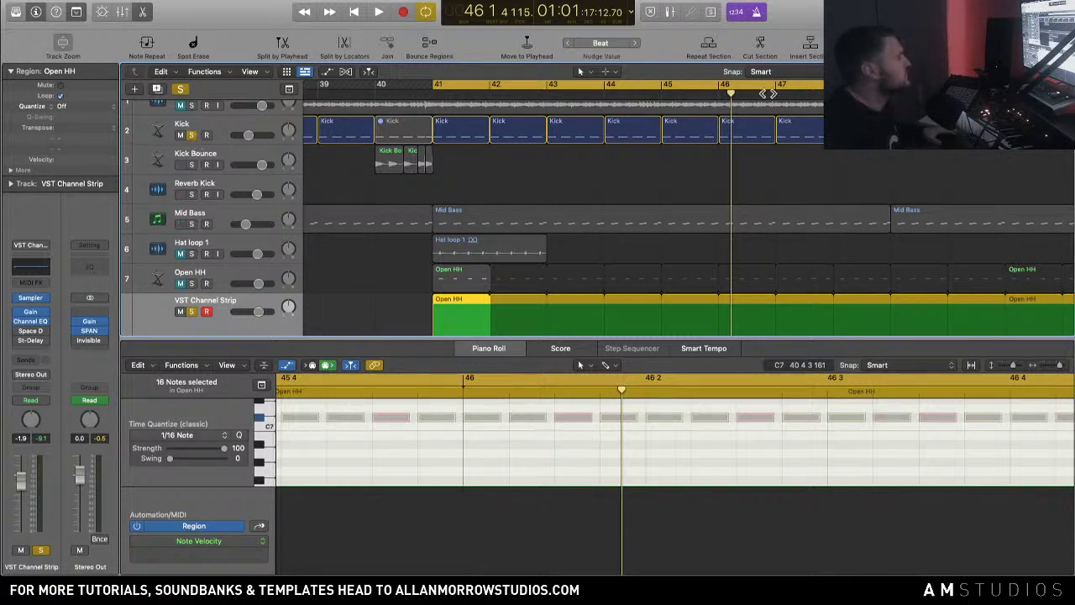
Step: Enlarge the arrangement area above the Piano Roll and play the soloed kick and hi-hat again
{"action": "key", "text": "ctrl+z"}
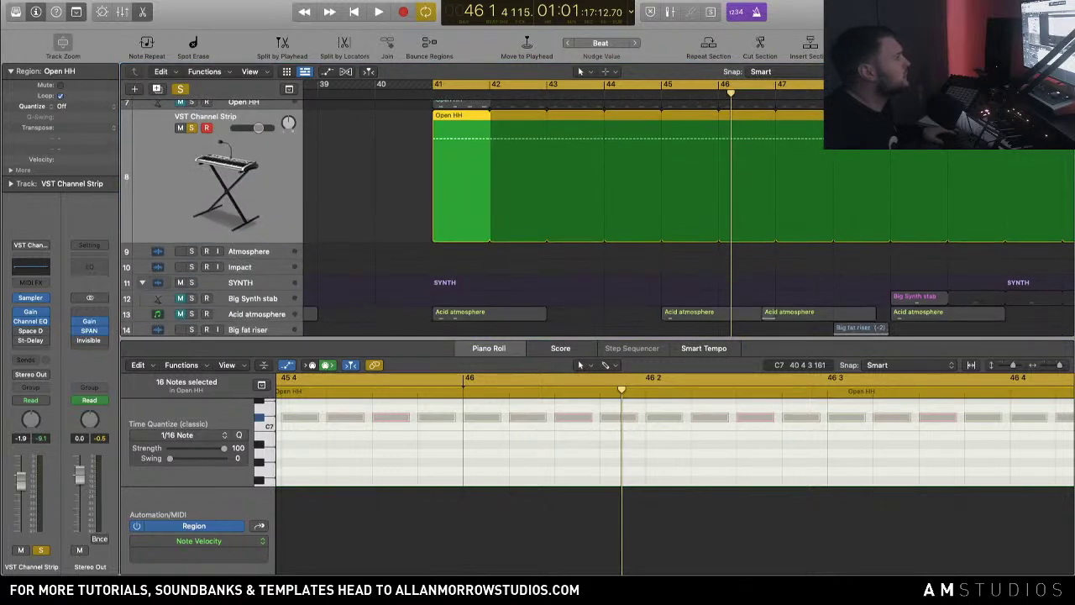
{"action": "scroll", "coordinate": [618, 188], "scroll_direction": "up", "scroll_amount": 3}
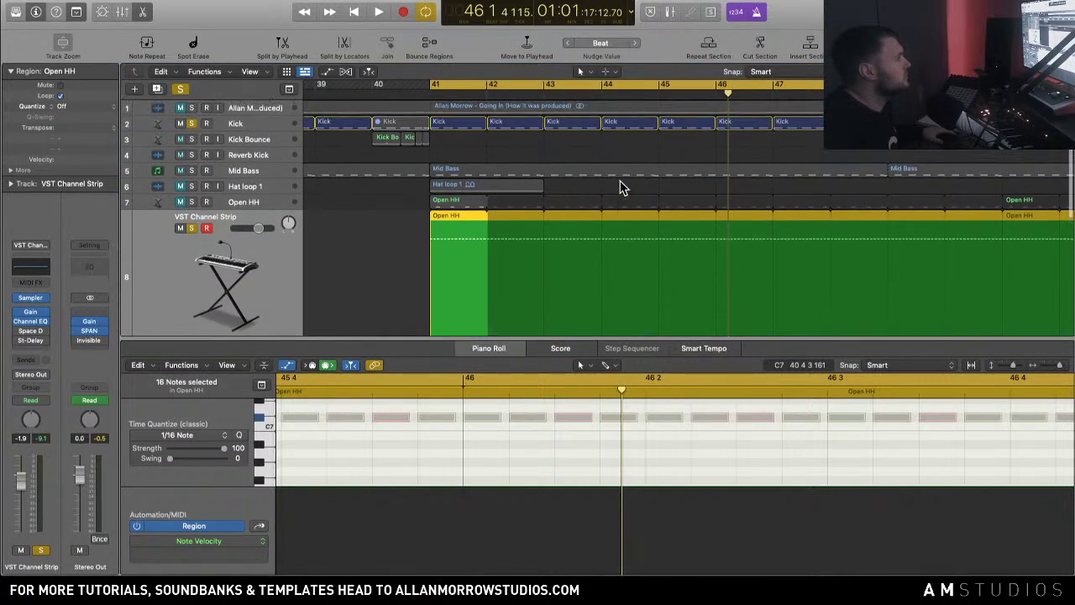
{"action": "scroll", "coordinate": [471, 159], "scroll_direction": "down", "scroll_amount": 5}
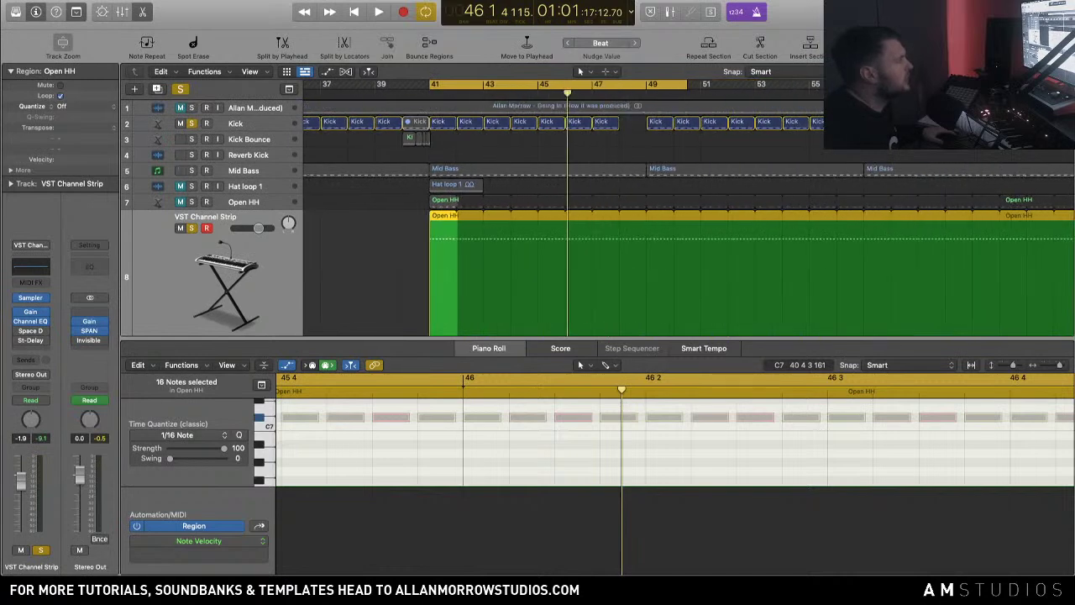
{"action": "scroll", "coordinate": [470, 160], "scroll_direction": "down", "scroll_amount": 1}
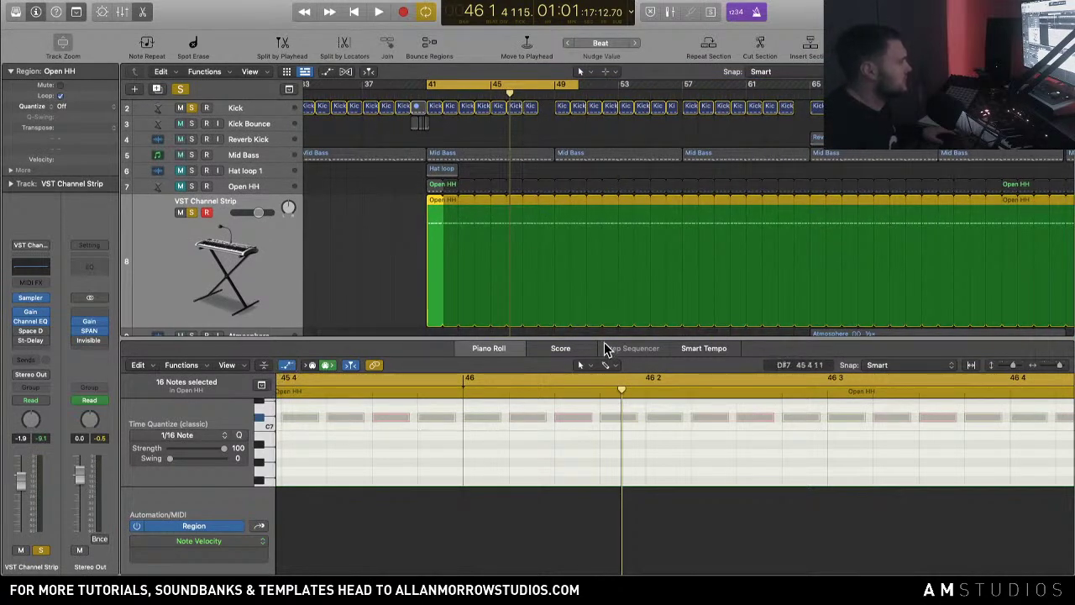
{"action": "left_click_drag", "start_coordinate": [604, 339], "coordinate": [605, 412]}
{"action": "scroll", "coordinate": [402, 270], "scroll_direction": "left", "scroll_amount": 2}
{"action": "key", "text": "shift+space"}
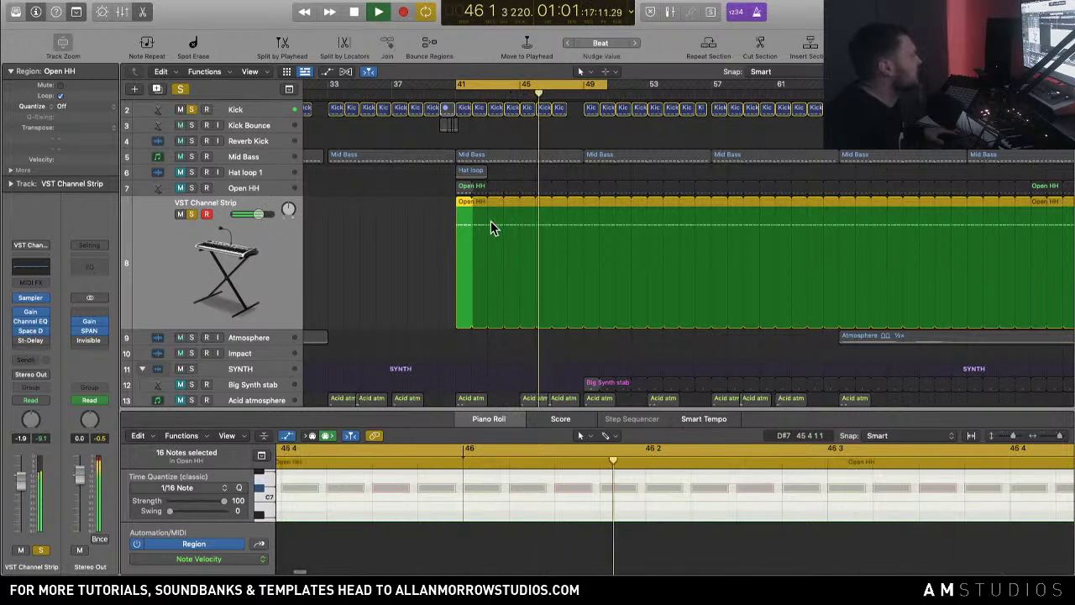
{"action": "key", "text": "space"}
Step: Insert the LFOTool plug-in after the Stereo Delay on the VST Channel Strip track and reposition its window over the arrangement
{"action": "left_click", "coordinate": [42, 350]}
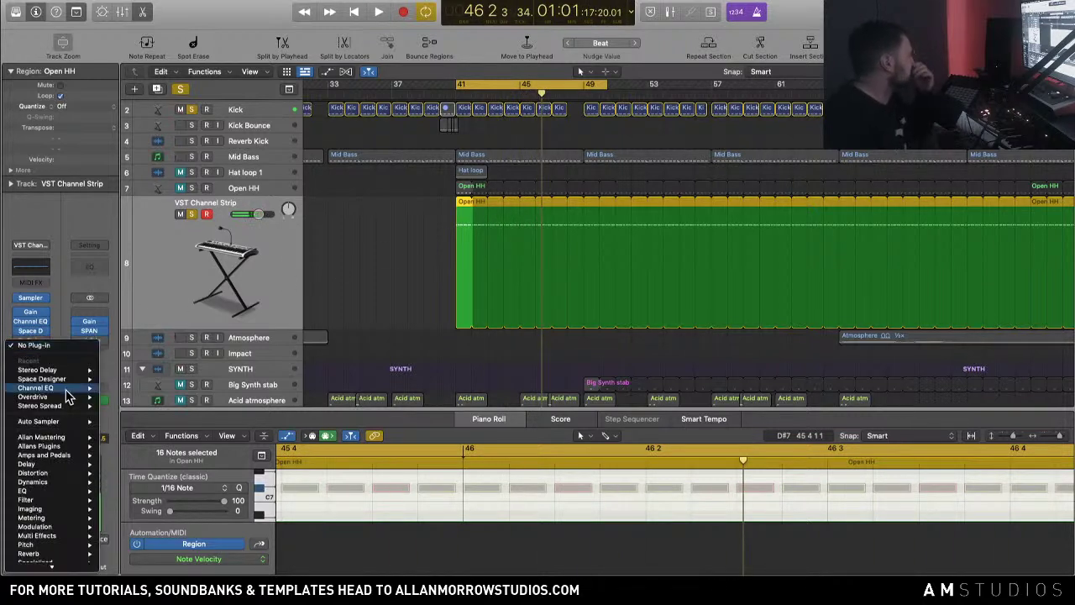
{"action": "mouse_move", "coordinate": [84, 452]}
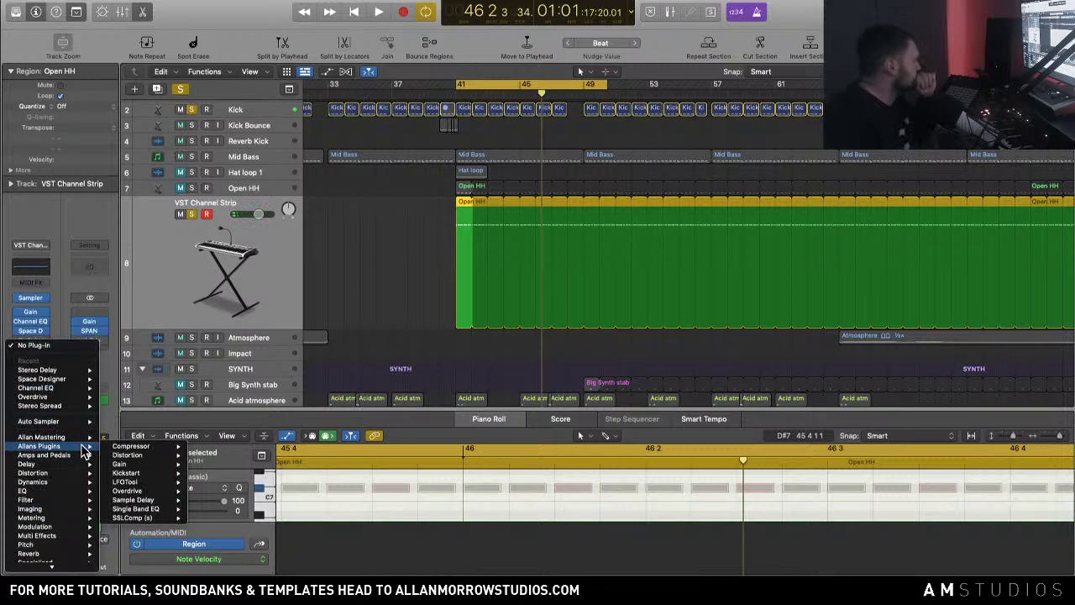
{"action": "mouse_move", "coordinate": [126, 482]}
{"action": "left_click", "coordinate": [210, 482]}
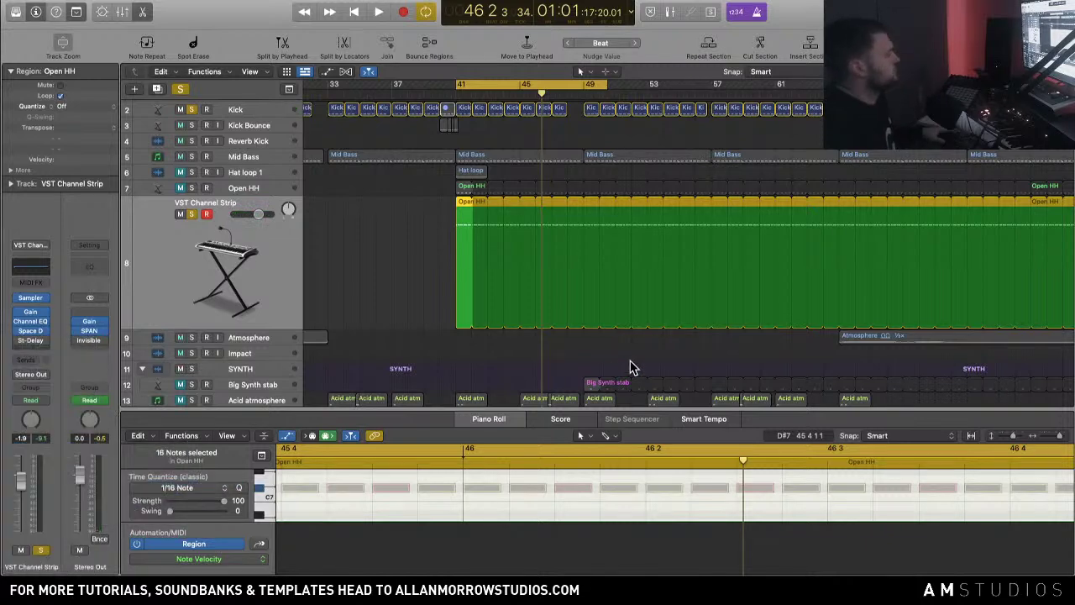
{"action": "left_click_drag", "start_coordinate": [531, 127], "coordinate": [655, 117]}
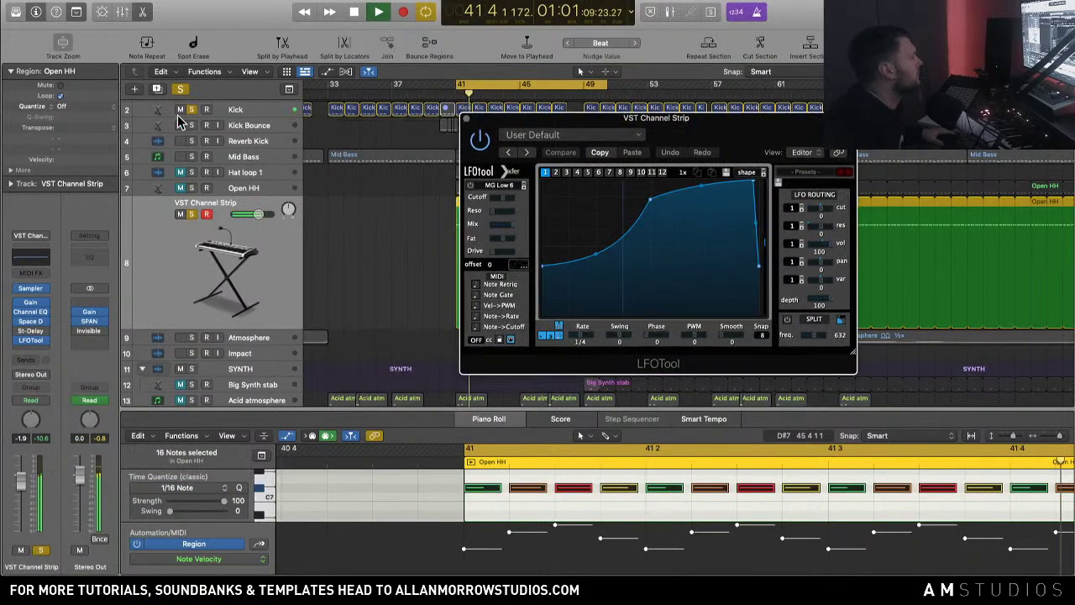
Step: Unsolo the Kick track and lower both the final peak and the starting level of the hi-hat's LFOTool curve
{"action": "left_click", "coordinate": [192, 110]}
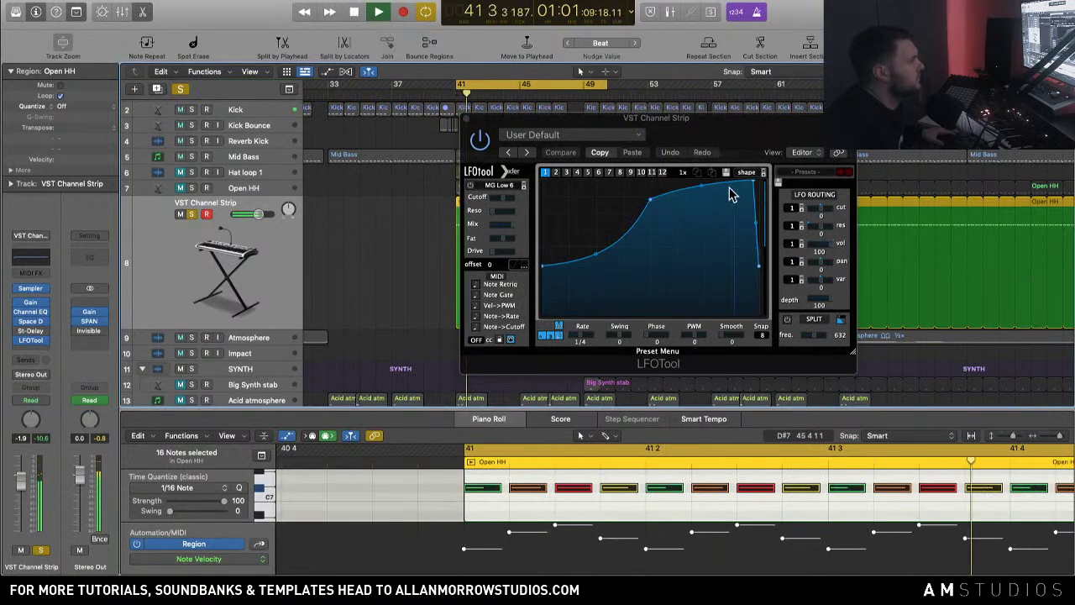
{"action": "left_click_drag", "start_coordinate": [753, 181], "coordinate": [752, 218]}
{"action": "mouse_move", "coordinate": [541, 271]}
{"action": "left_mouse_down"}
{"action": "mouse_move", "coordinate": [504, 287]}
{"action": "mouse_move", "coordinate": [541, 283]}
{"action": "left_mouse_up"}
Step: Unsolo the VST Channel Strip track, play the full mix from bar 40 at a higher volume, and close LFOTool
{"action": "left_click", "coordinate": [191, 214]}
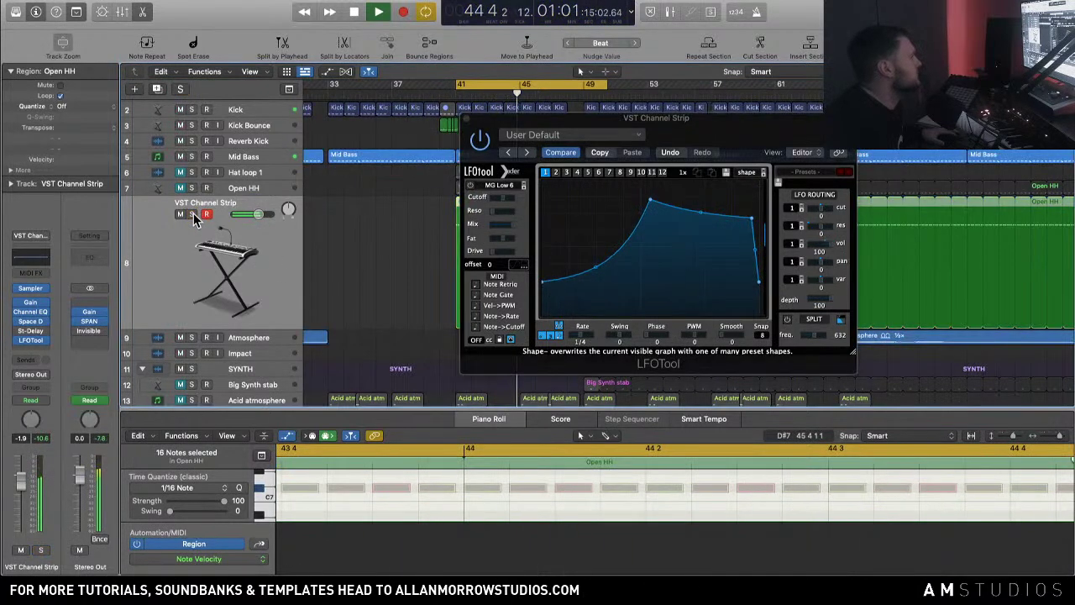
{"action": "left_click", "coordinate": [444, 96]}
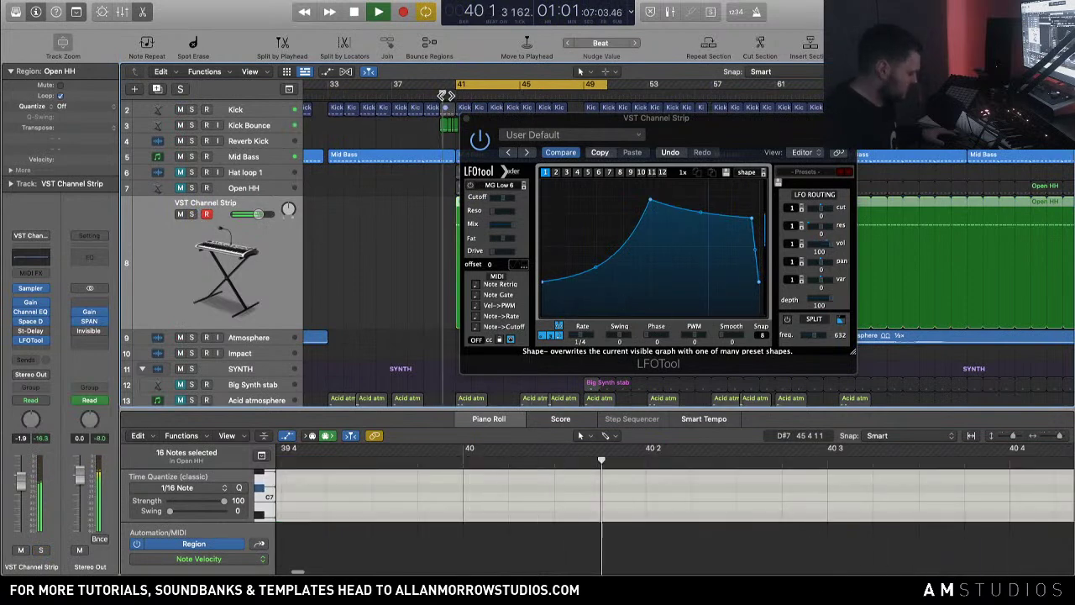
{"action": "key", "text": "XF86AudioRaiseVolume"}
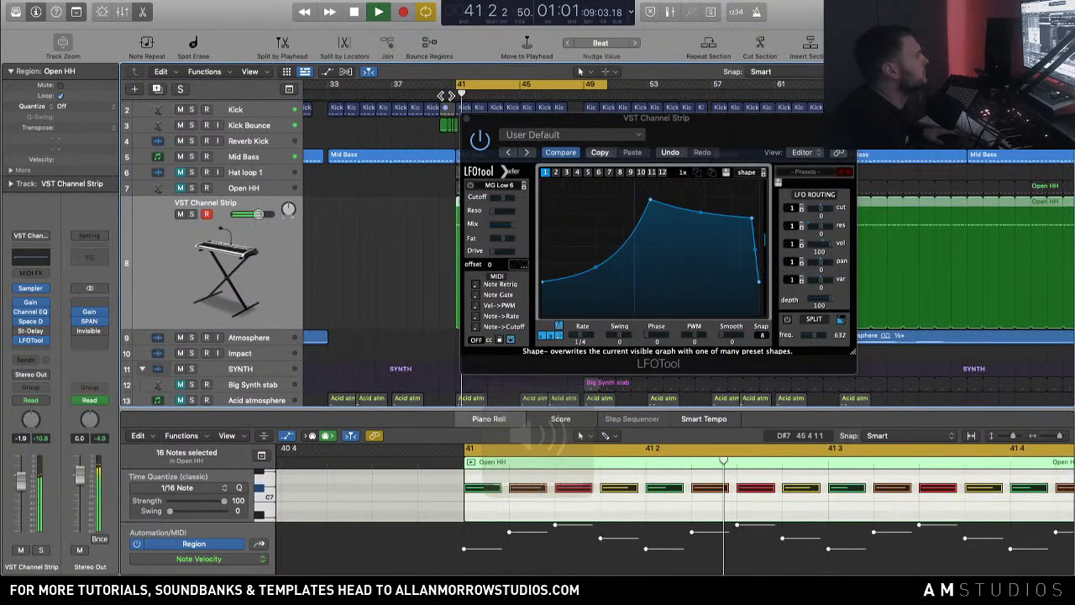
{"action": "left_click", "coordinate": [468, 124]}
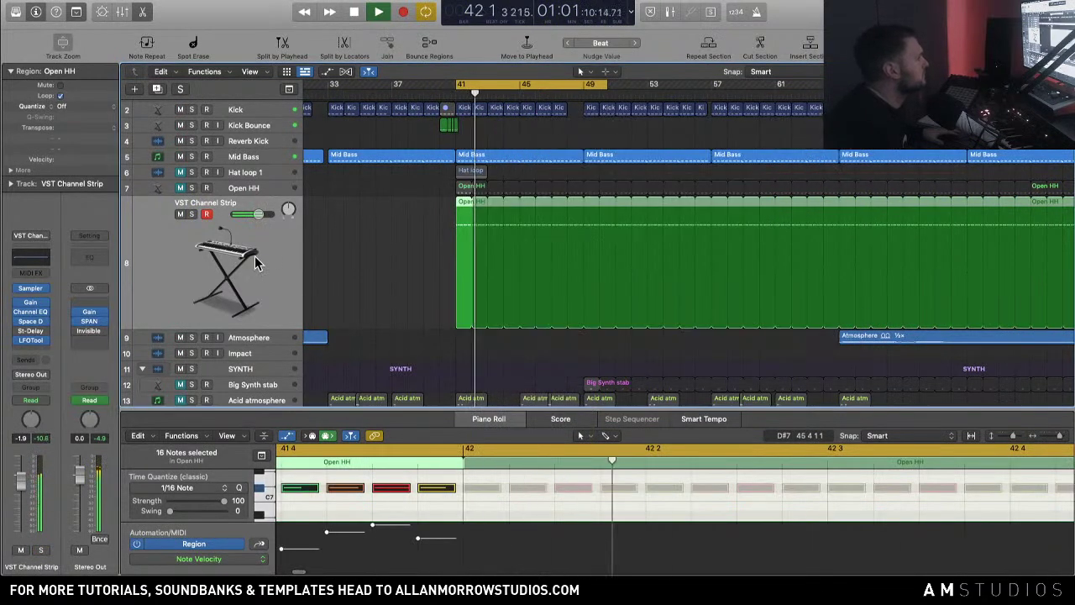
Step: Solo the VST Channel Strip track, transpose all 16 hi-hat notes of the Open HH region upward, and listen to the pattern
{"action": "left_click", "coordinate": [192, 214]}
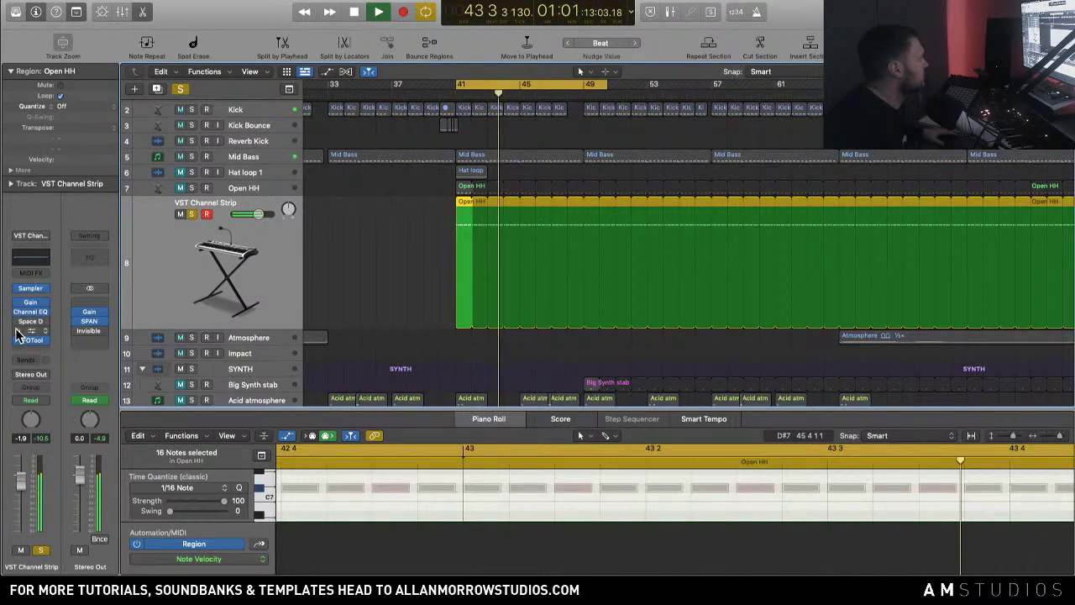
{"action": "key", "text": "space"}
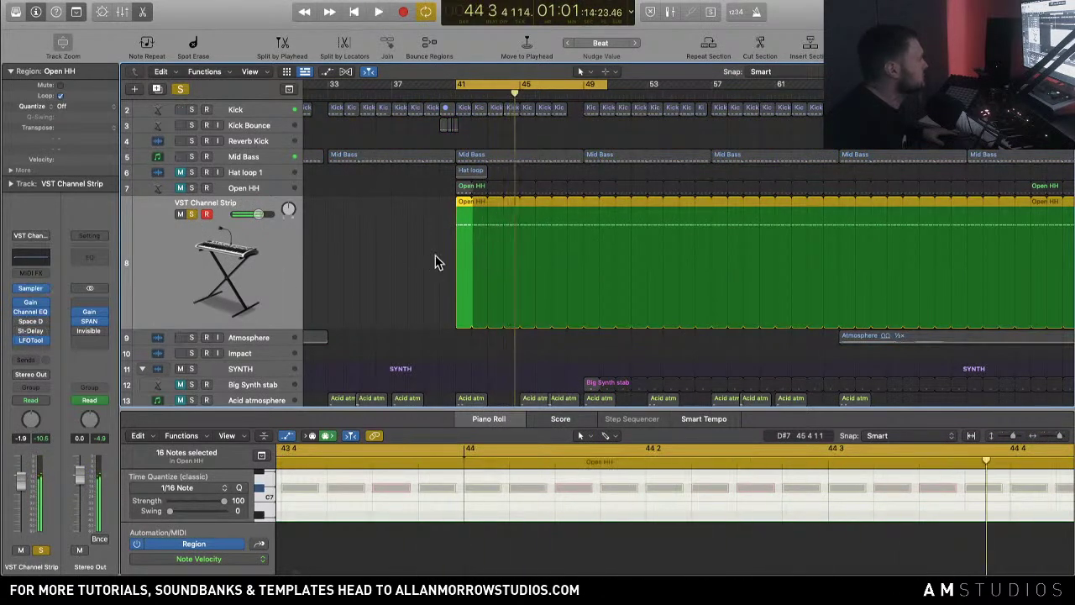
{"action": "key", "text": "e"}
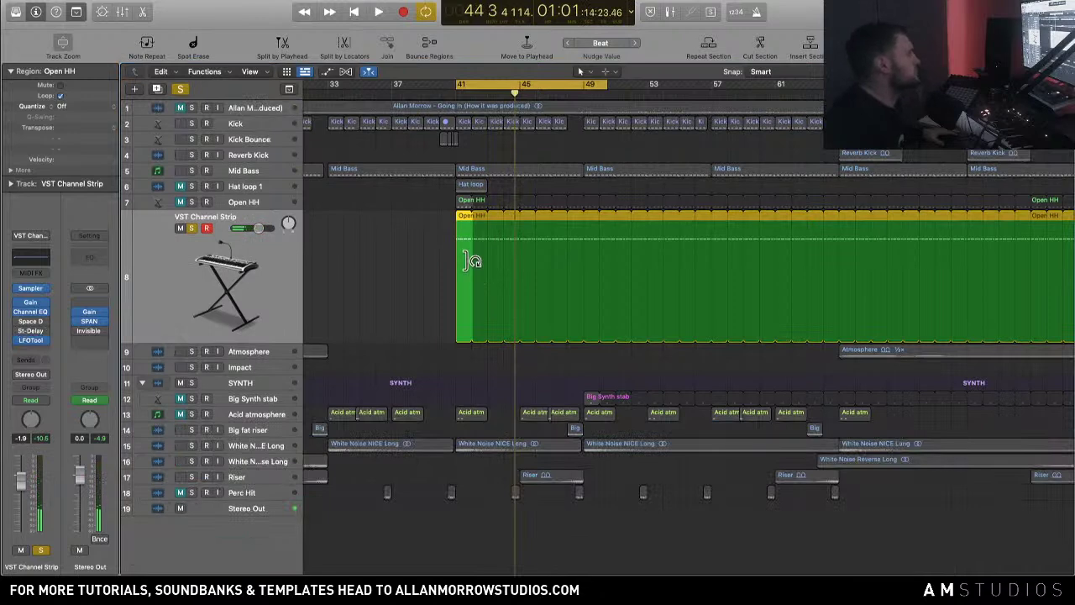
{"action": "key", "text": "e"}
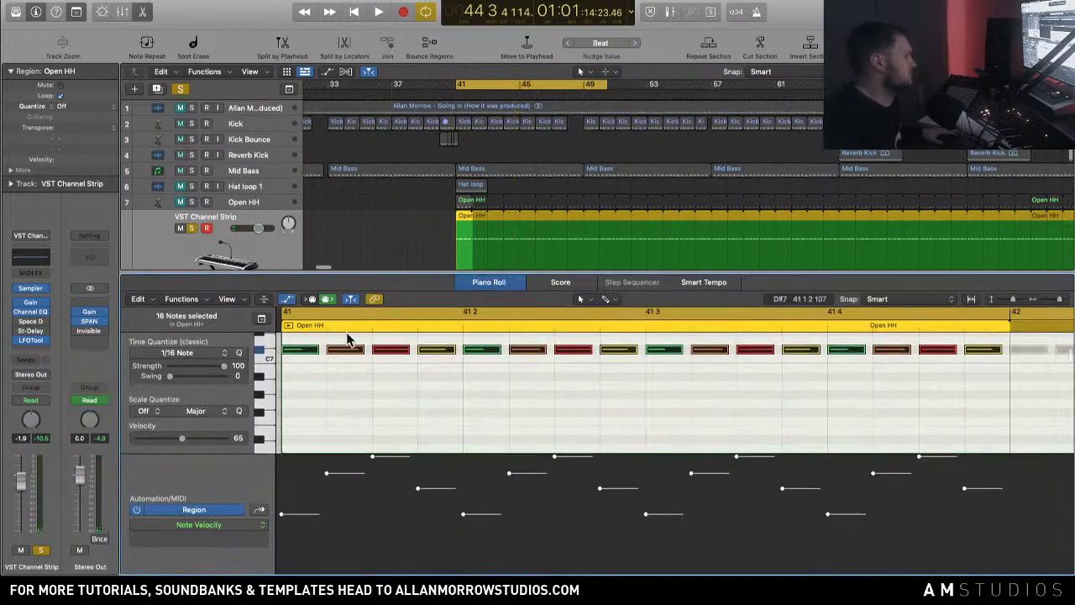
{"action": "left_click", "coordinate": [260, 355]}
{"action": "key", "text": "Delete"}
{"action": "key", "text": "space"}
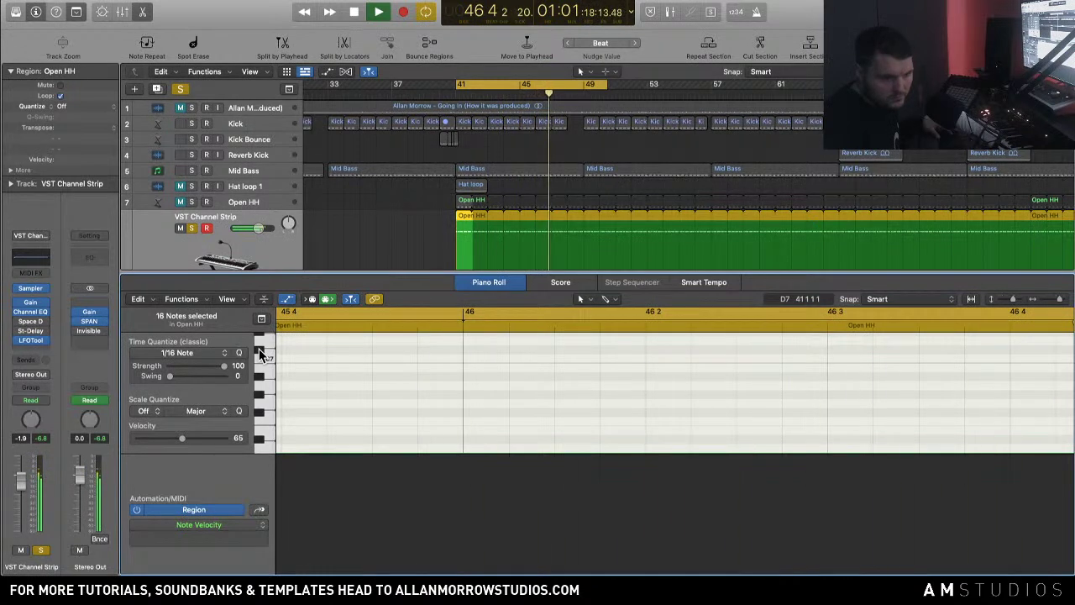
{"action": "key", "text": "space"}
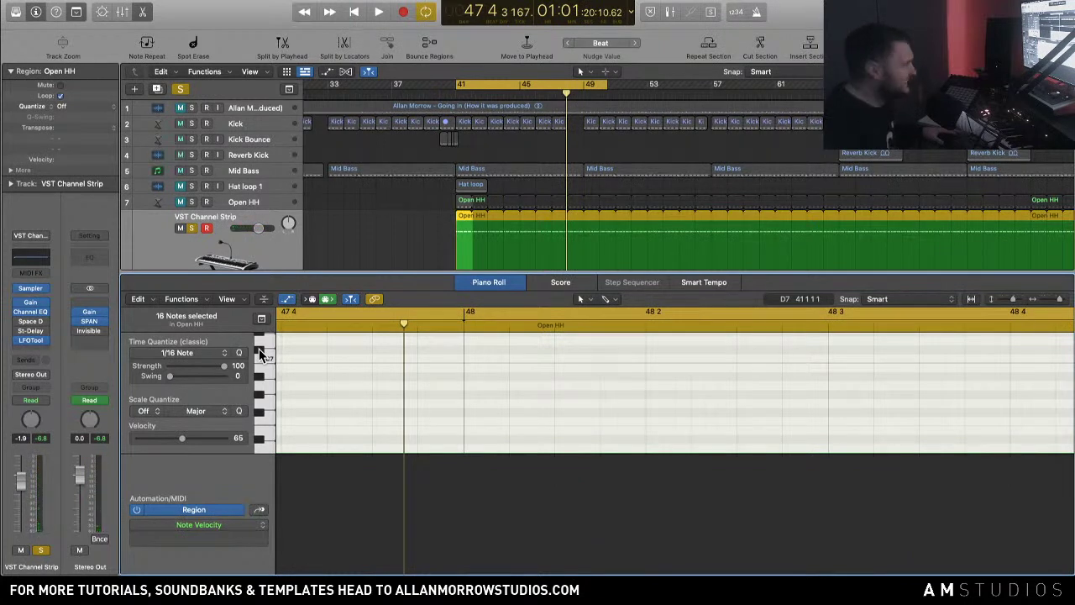
Step: Deselect the notes, hide the Piano Roll's automation lane, and resize the editor to show more of the arrangement
{"action": "left_click_drag", "start_coordinate": [517, 272], "coordinate": [522, 391]}
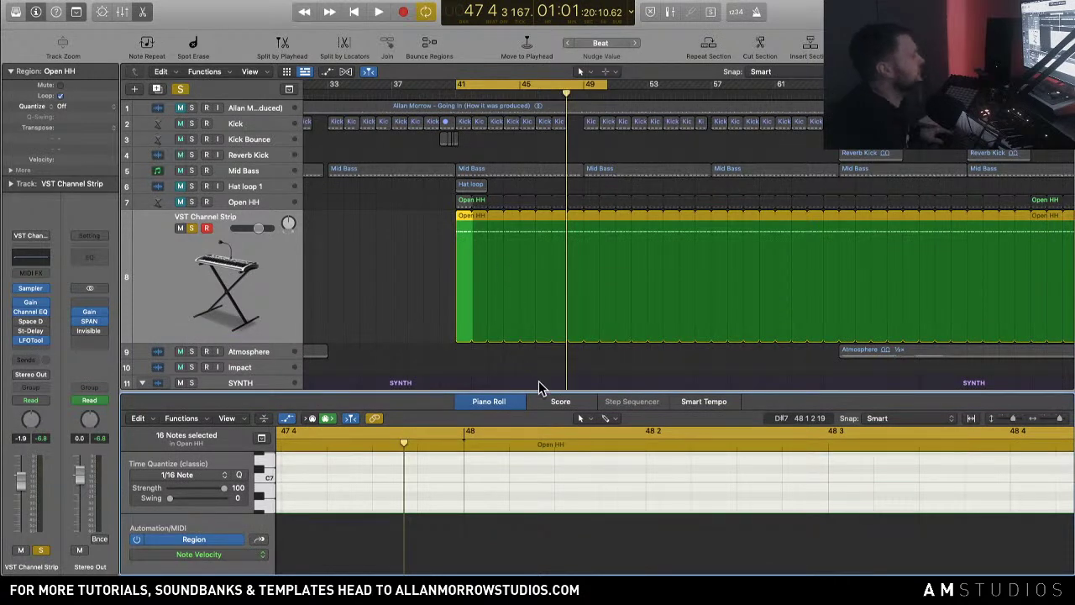
{"action": "left_click_drag", "start_coordinate": [539, 391], "coordinate": [540, 363]}
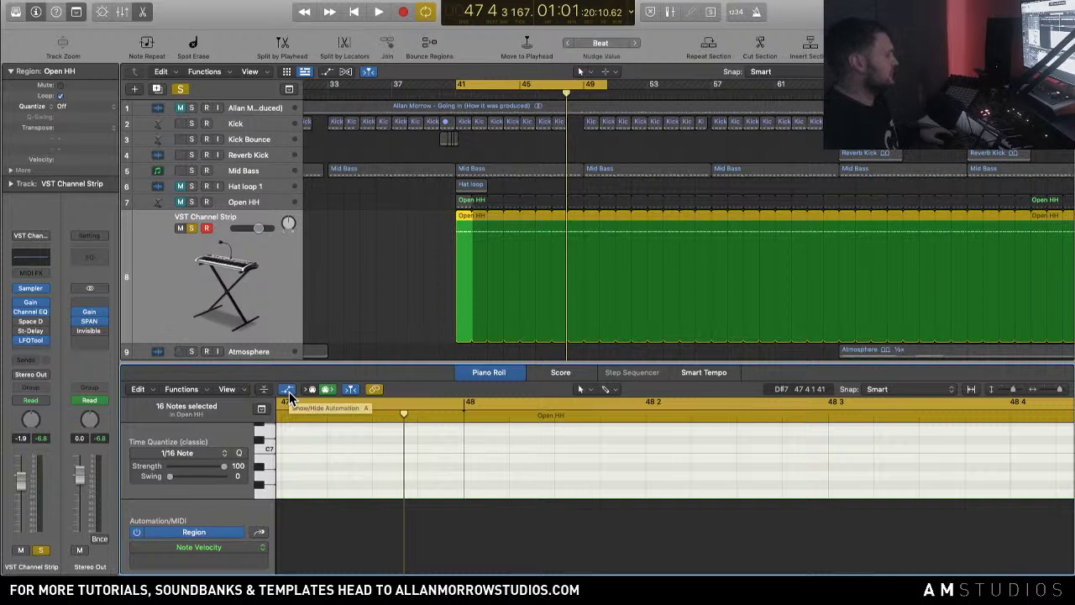
{"action": "left_click", "coordinate": [446, 496]}
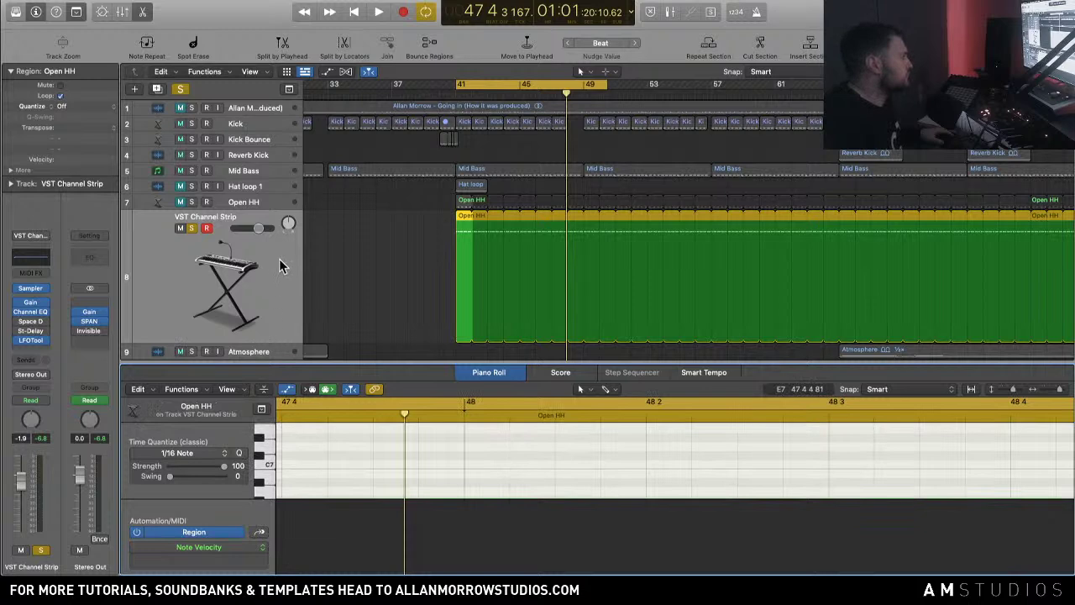
{"action": "left_click_drag", "start_coordinate": [512, 364], "coordinate": [551, 370]}
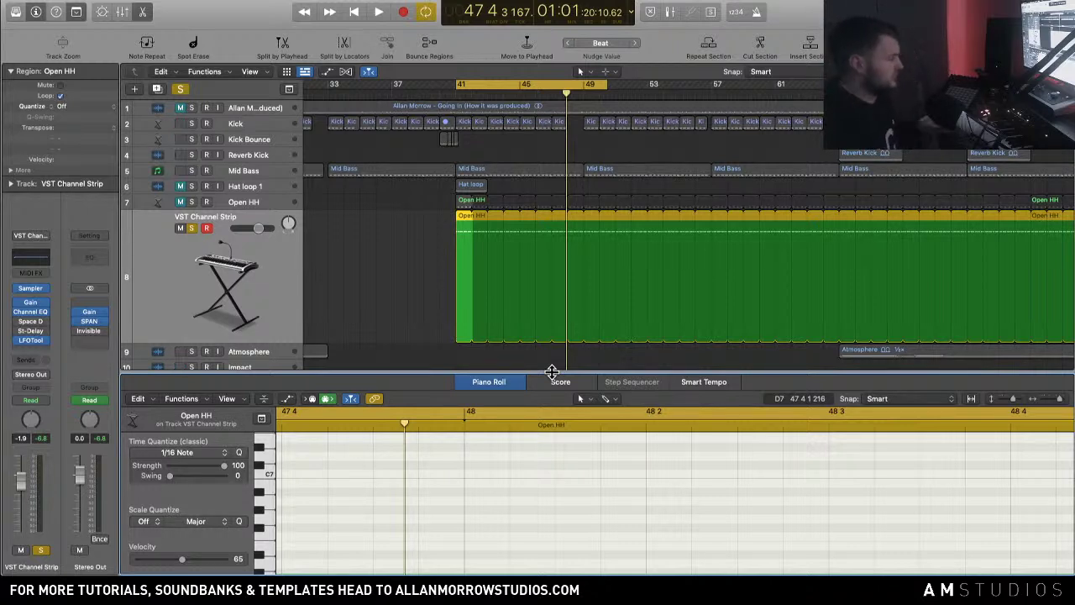
Step: Unsolo the VST Channel Strip track during playback and lower the starting point of its LFOTool curve close to the graph's floor
{"action": "key", "text": "space"}
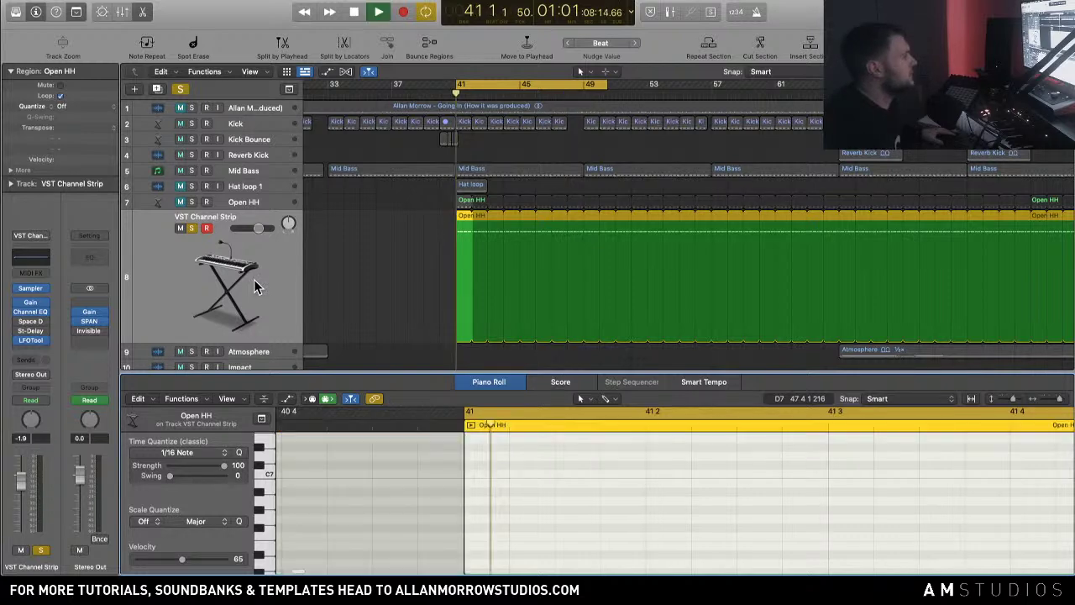
{"action": "left_click", "coordinate": [192, 229]}
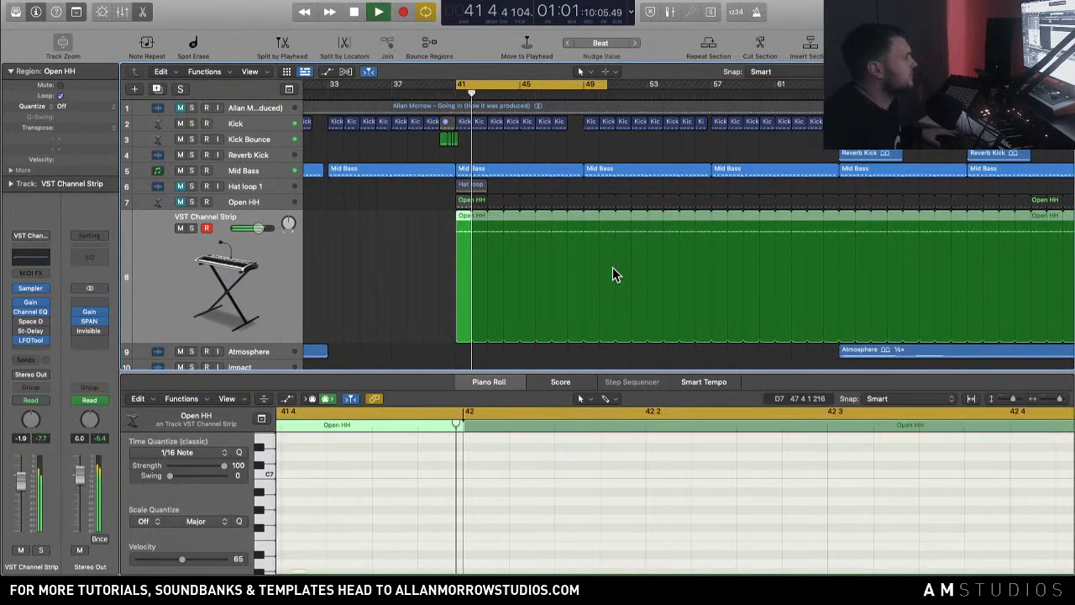
{"action": "left_click", "coordinate": [30, 339]}
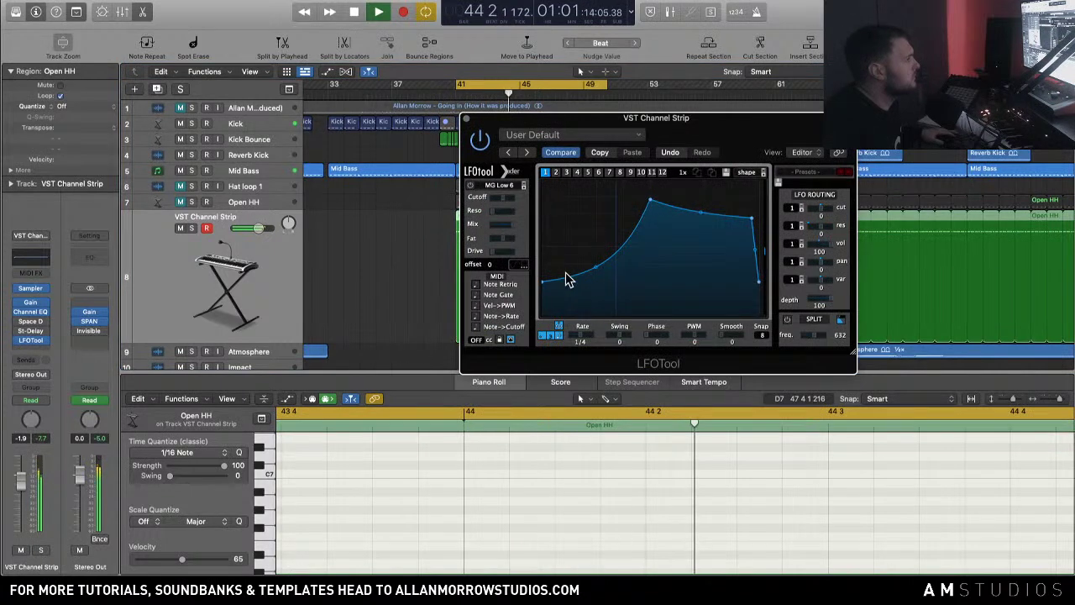
{"action": "left_click_drag", "start_coordinate": [542, 283], "coordinate": [542, 307]}
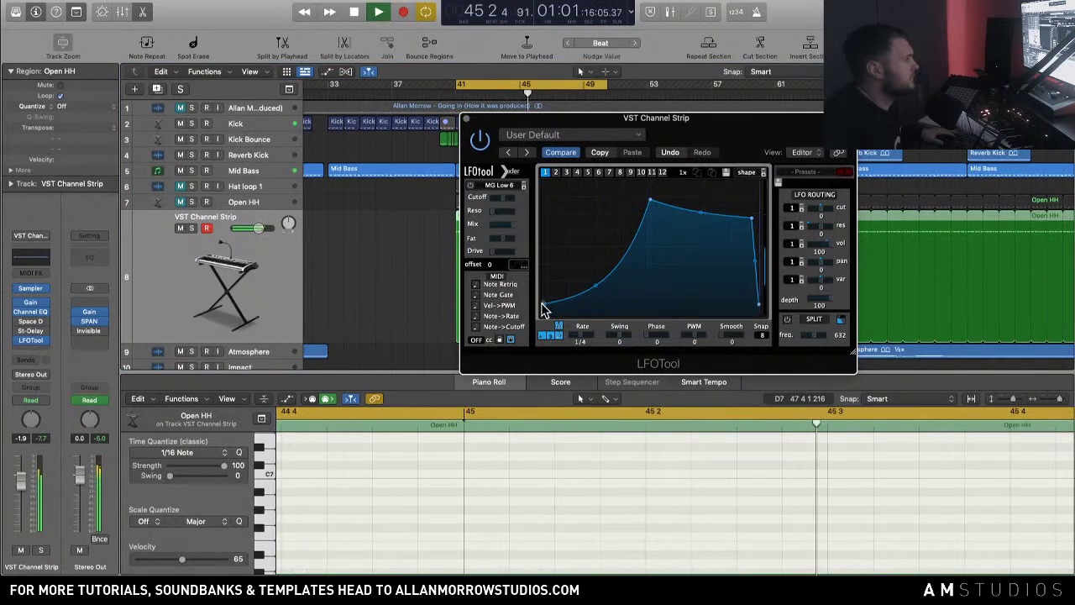
{"action": "key", "text": "space"}
{"action": "left_click", "coordinate": [468, 118]}
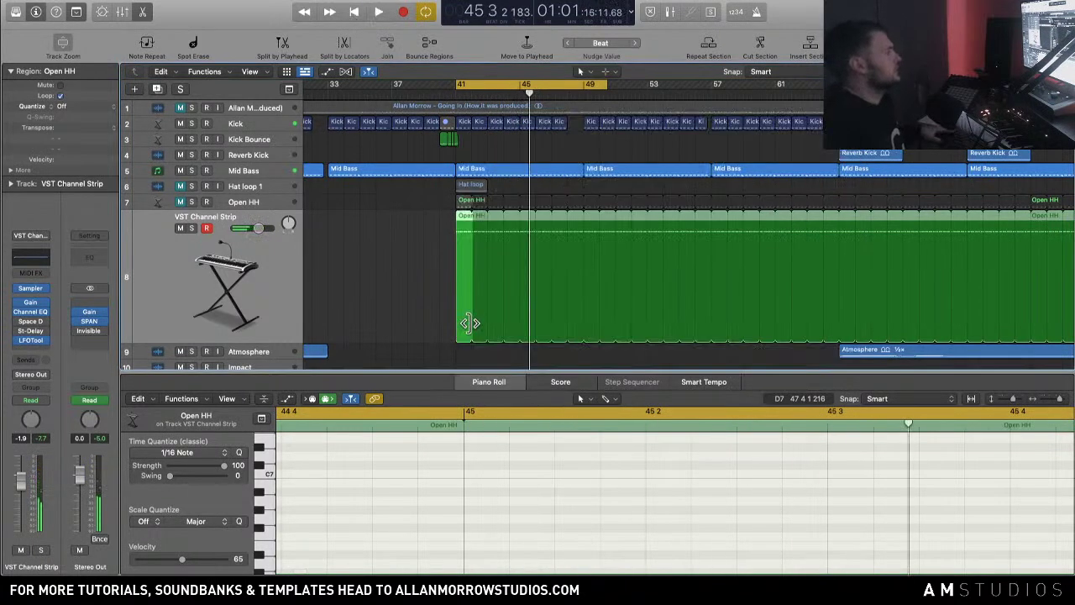
Step: Transpose all 16 notes of the Open HH region up two semitones and slightly enlarge the Piano Roll
{"action": "left_click", "coordinate": [459, 220]}
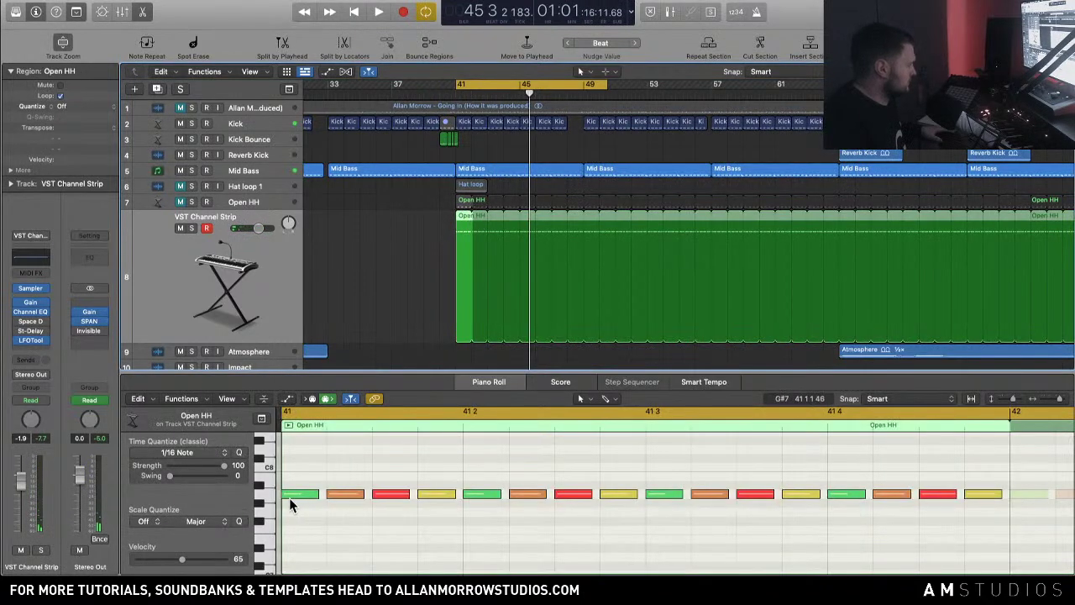
{"action": "left_click", "coordinate": [267, 497]}
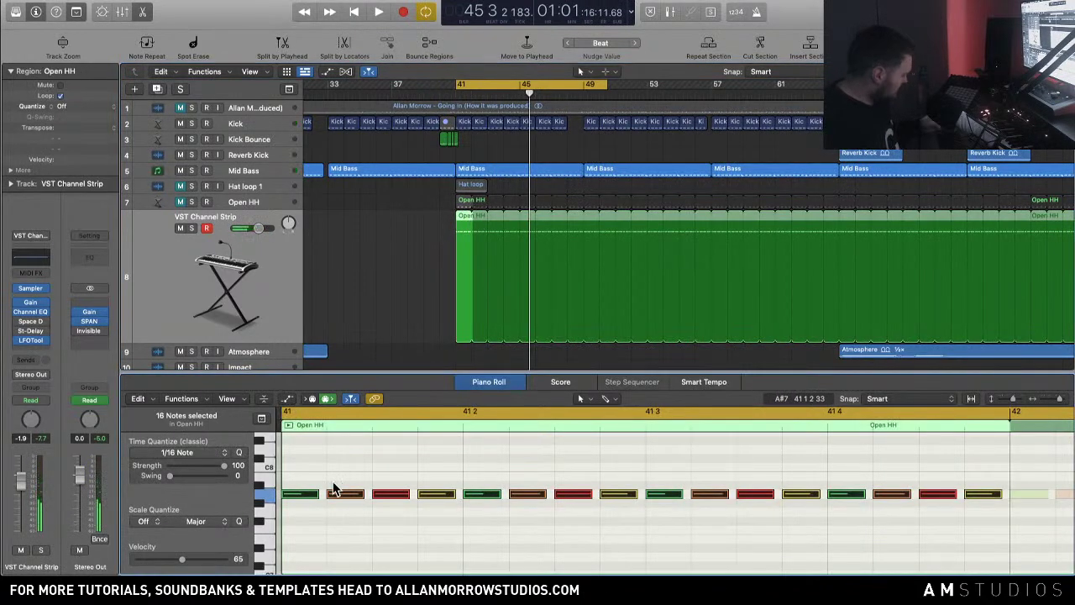
{"action": "key", "text": "alt+Up"}
{"action": "key", "text": "alt+Up"}
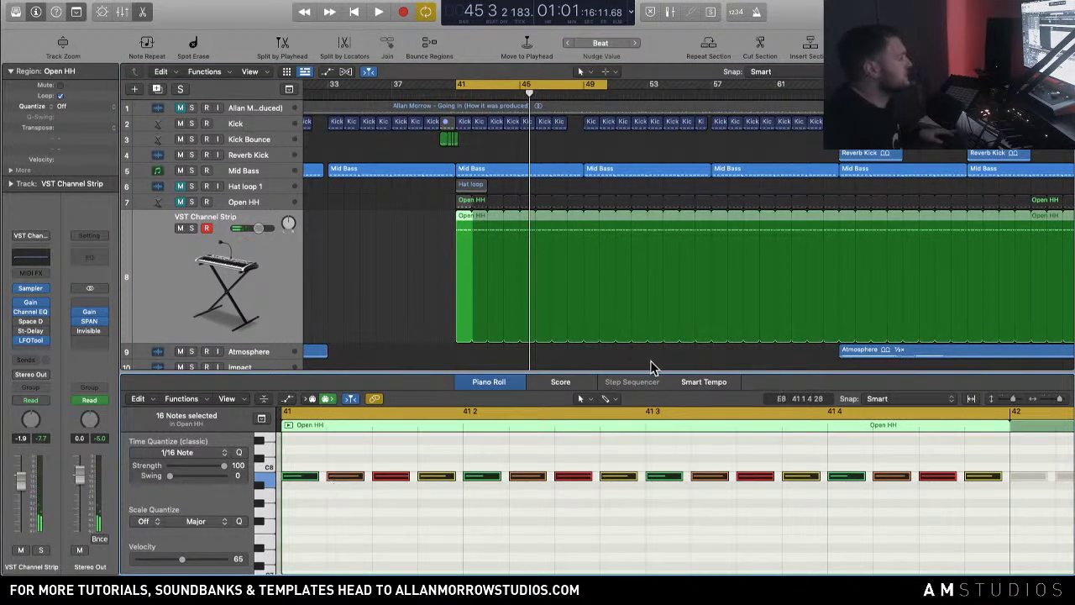
{"action": "left_click_drag", "start_coordinate": [642, 371], "coordinate": [641, 353]}
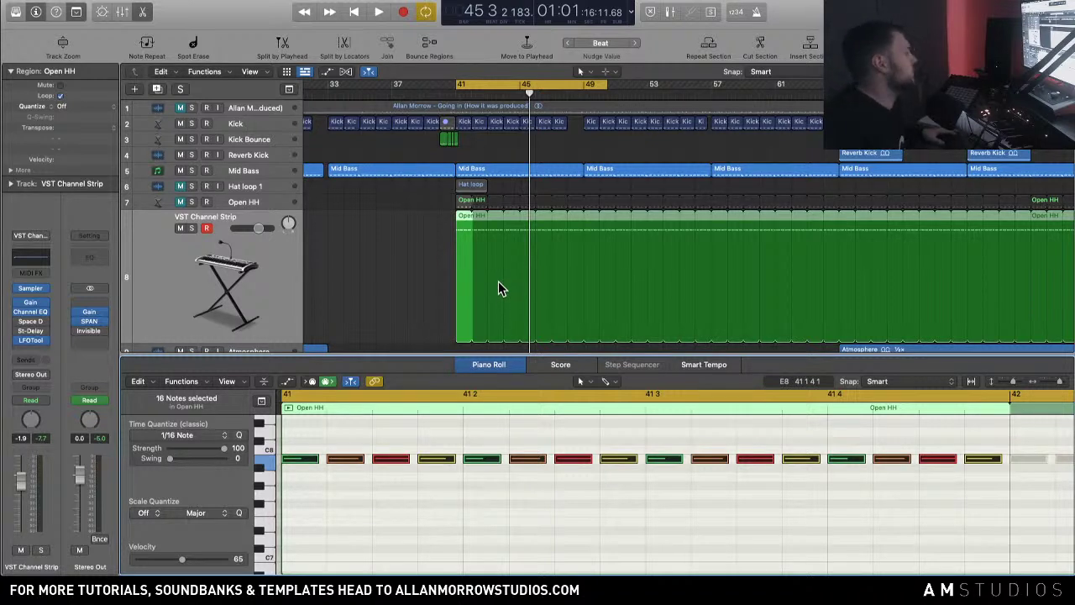
Step: Play the full mix and inspect the Space Designer reverb settings on the VST Channel Strip track
{"action": "key", "text": "space"}
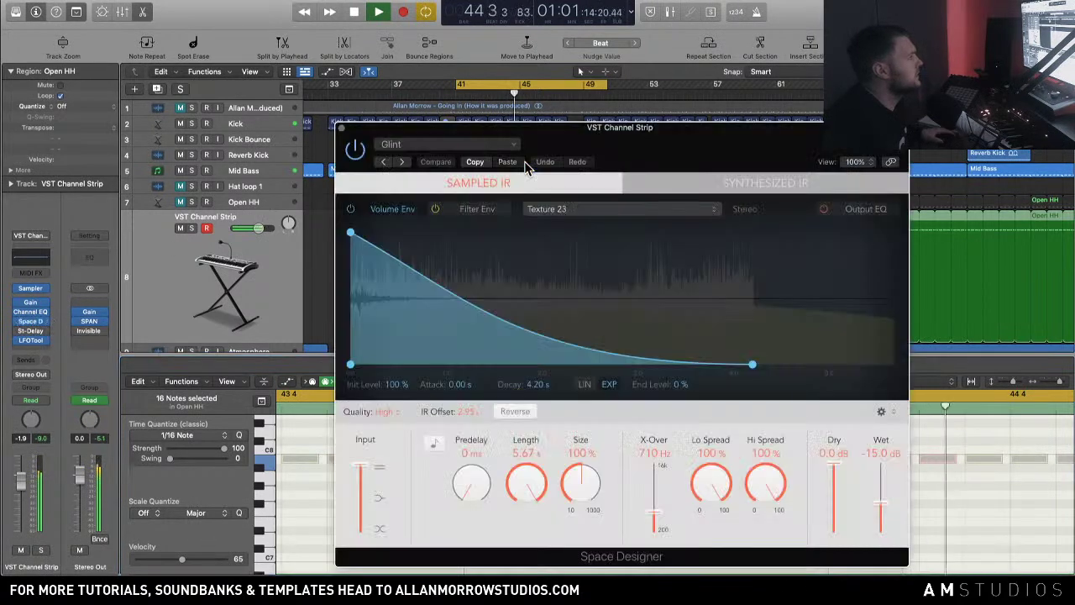
{"action": "left_click", "coordinate": [25, 321]}
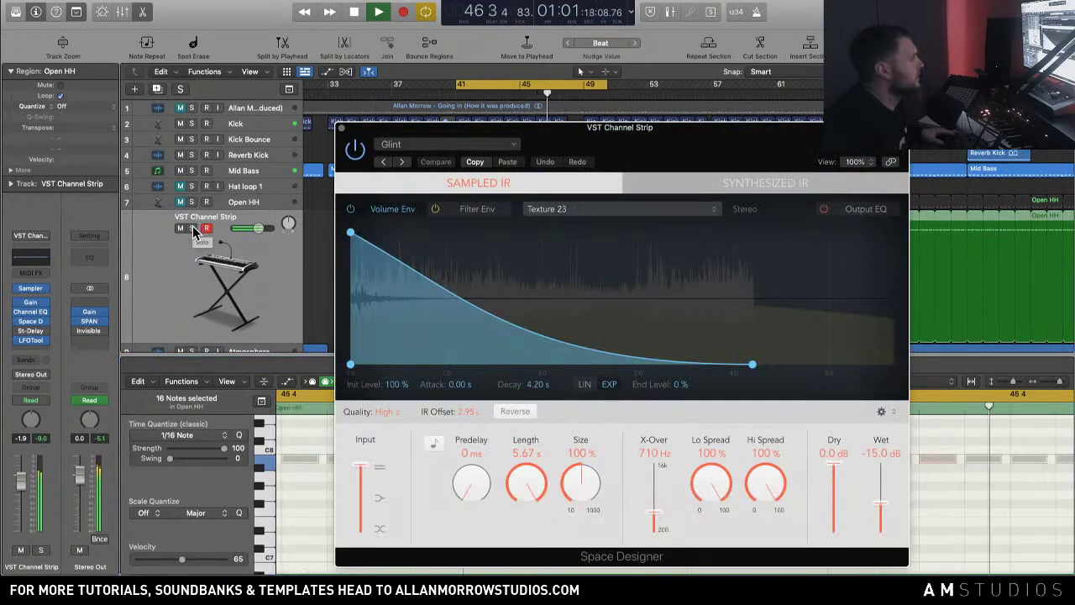
{"action": "left_click", "coordinate": [340, 128]}
{"action": "key", "text": "space"}
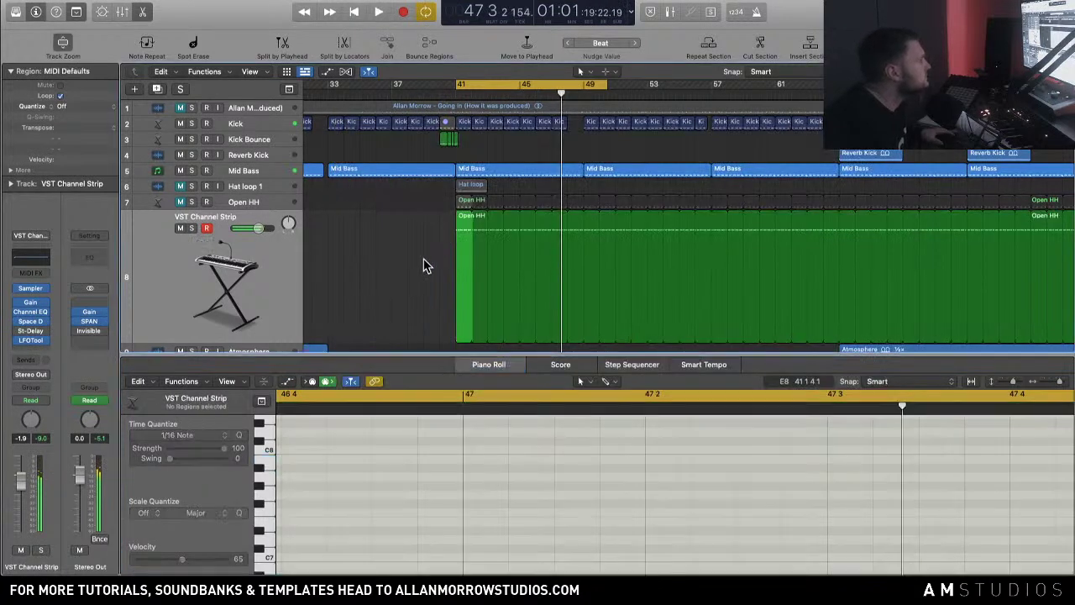
Step: Raise the fourth and twelfth notes of the Open HH region about three semitones and play the soloed hi-hat pattern
{"action": "left_click", "coordinate": [457, 227]}
{"action": "left_click_drag", "start_coordinate": [539, 459], "coordinate": [545, 439]}
{"action": "key", "text": "space"}
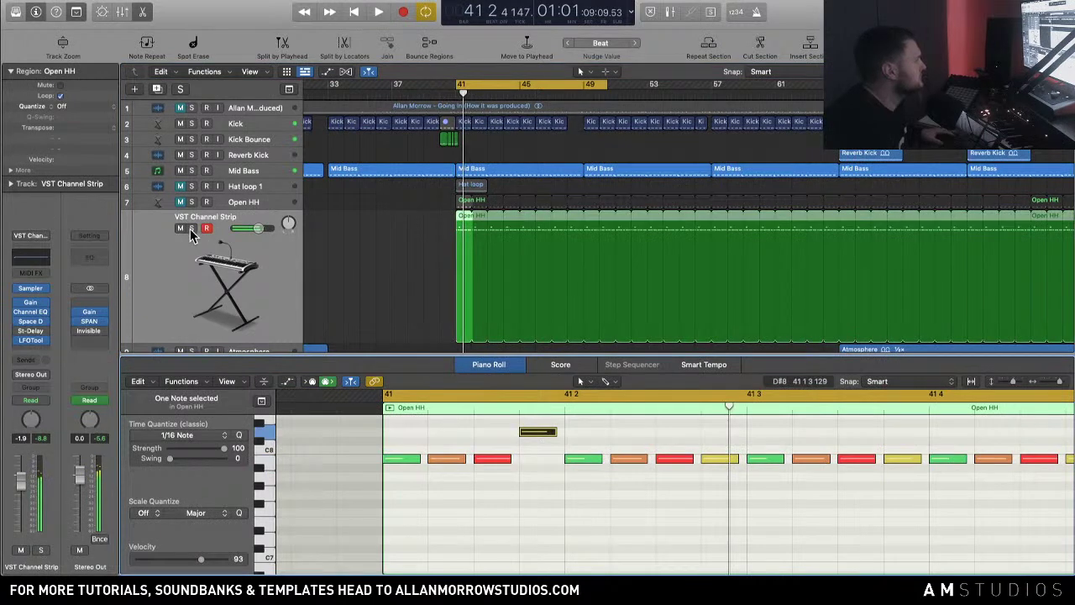
{"action": "left_click", "coordinate": [191, 228]}
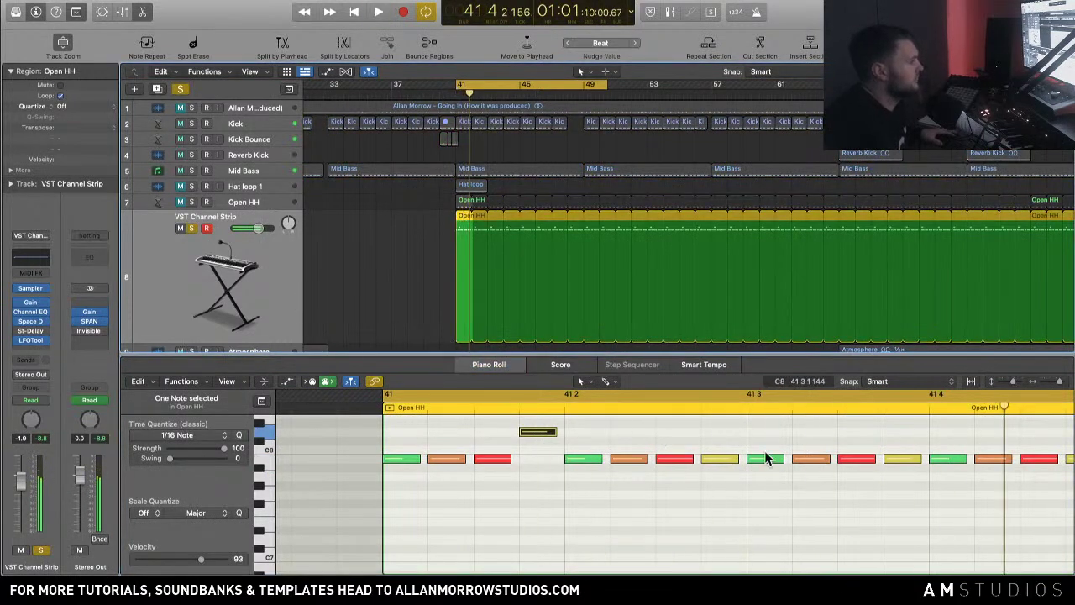
{"action": "left_click_drag", "start_coordinate": [893, 452], "coordinate": [897, 430]}
{"action": "key", "text": "space"}
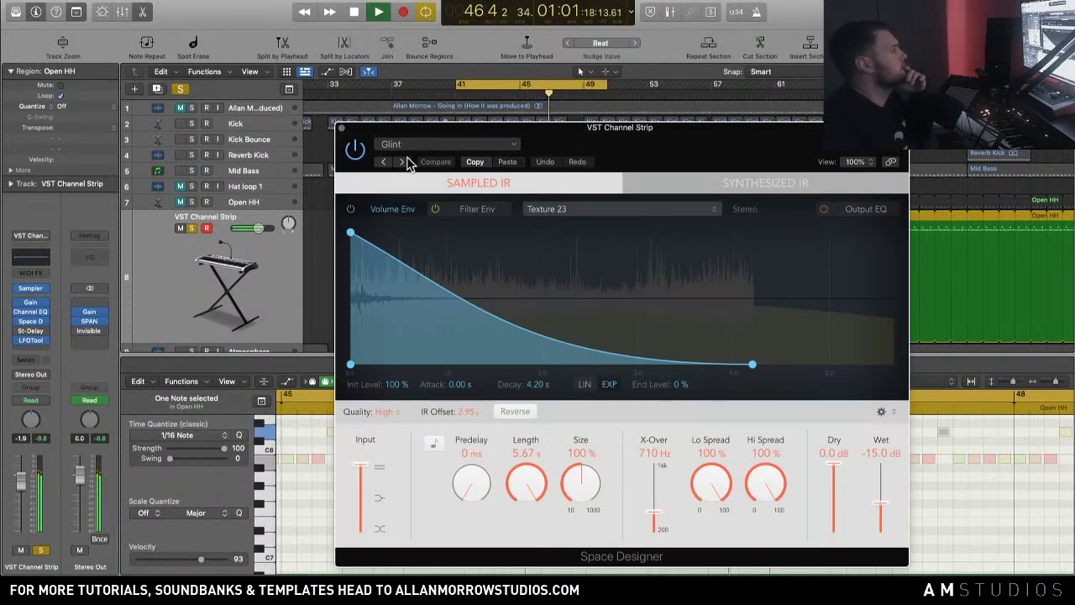
Step: Audition successive Space Designer presets on the soloed hi-hat, from Granular Glow through Liquid Tin
{"action": "left_click", "coordinate": [403, 162]}
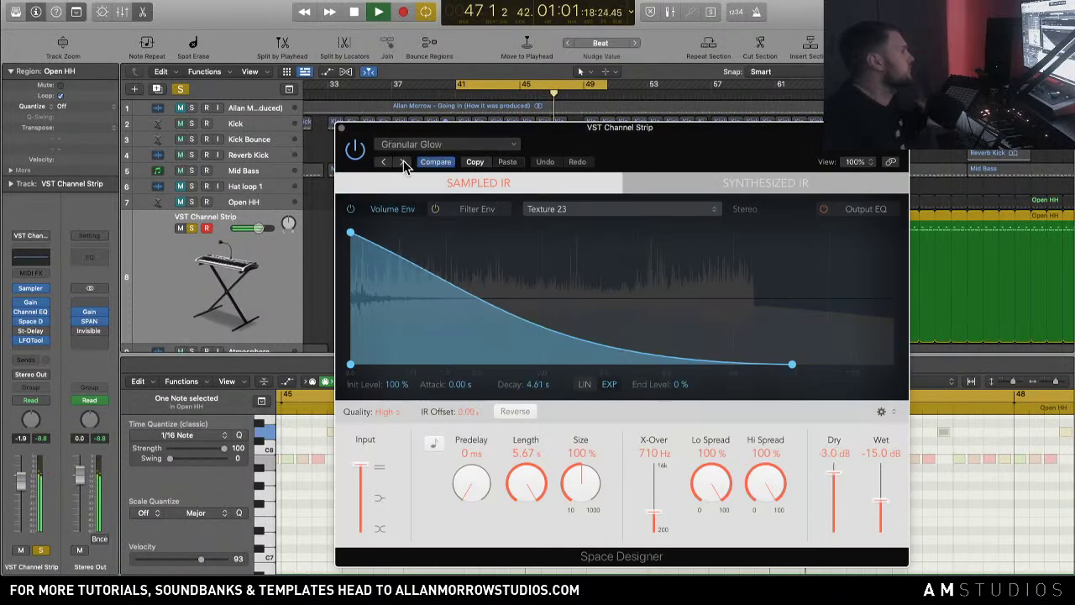
{"action": "left_click", "coordinate": [403, 162]}
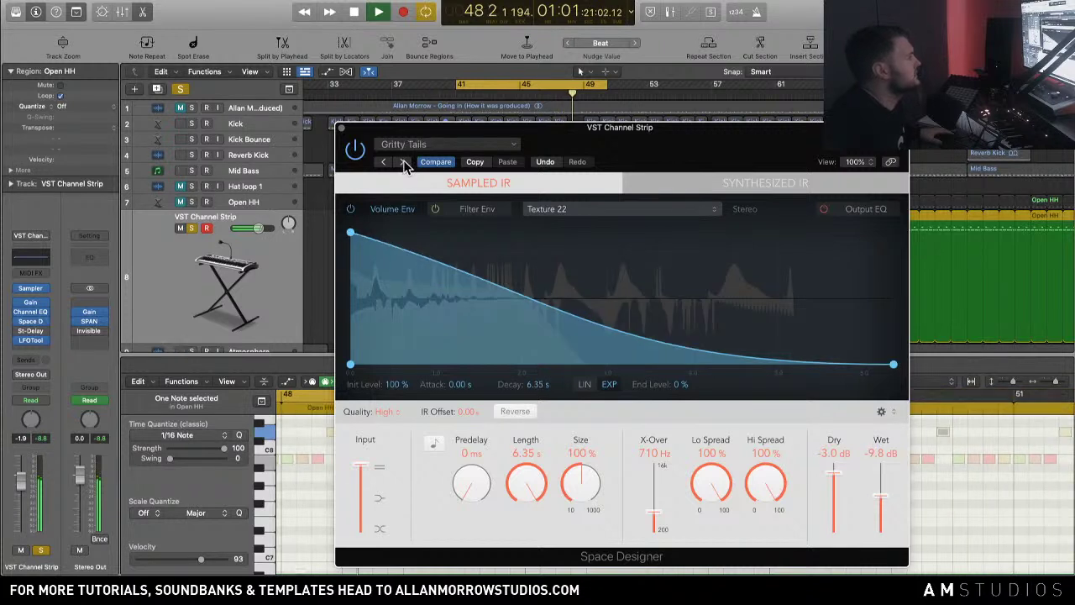
{"action": "left_click", "coordinate": [403, 162]}
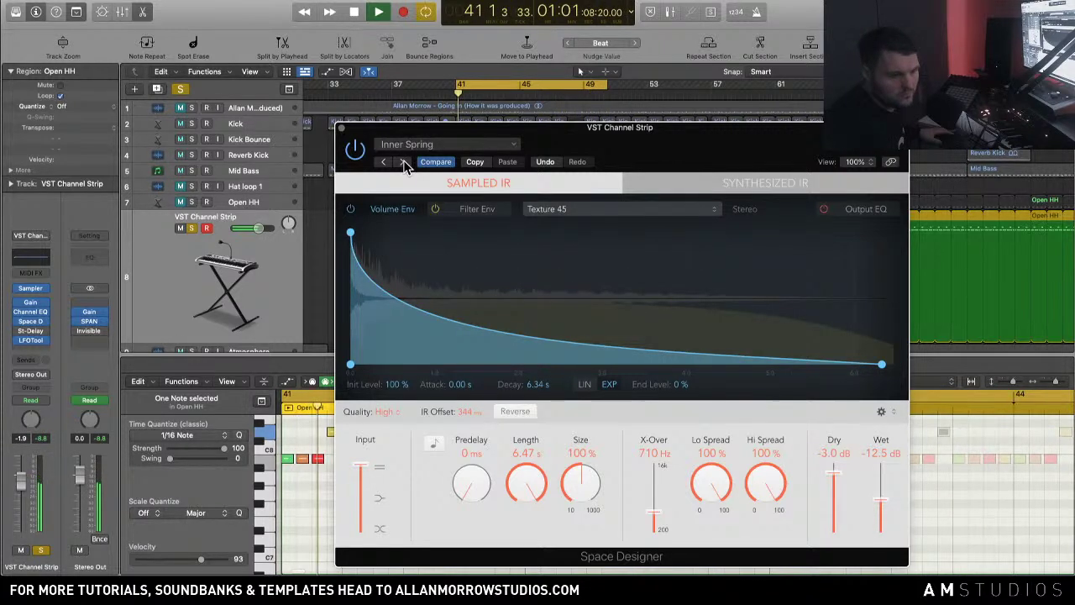
{"action": "left_click", "coordinate": [403, 162]}
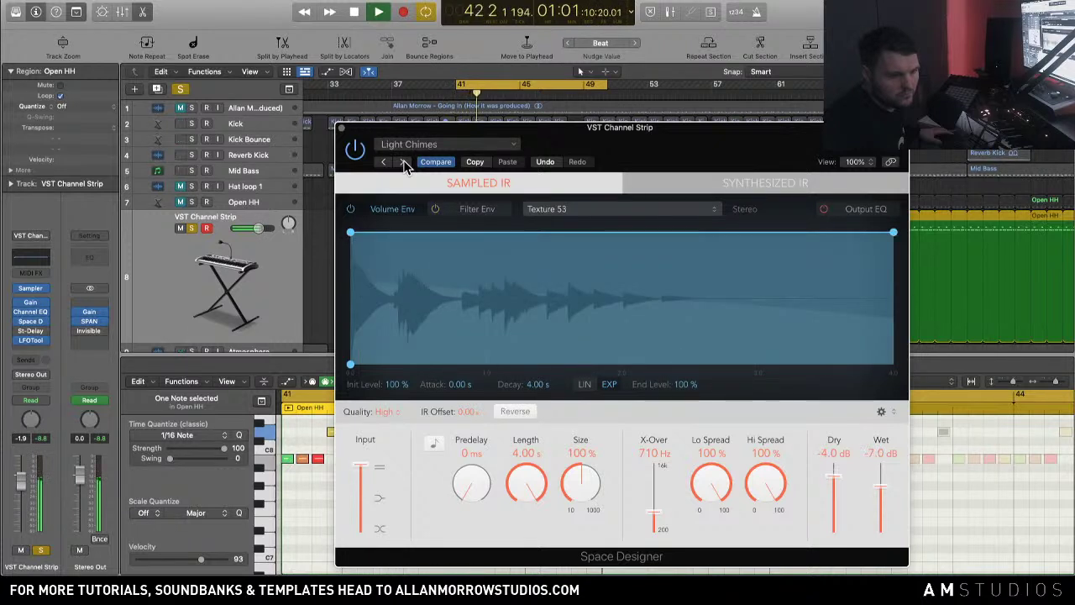
{"action": "left_click", "coordinate": [403, 162]}
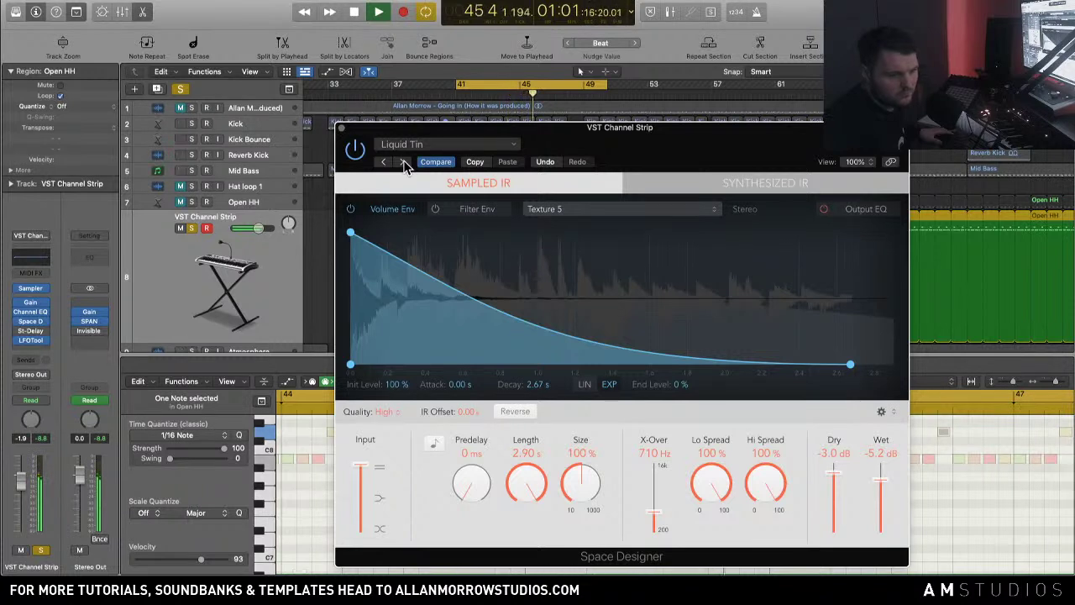
Step: Audition the Space Designer presets Luster and Muted Steps, check the latter in the full mix, and solo the hi-hat again
{"action": "left_click", "coordinate": [403, 162]}
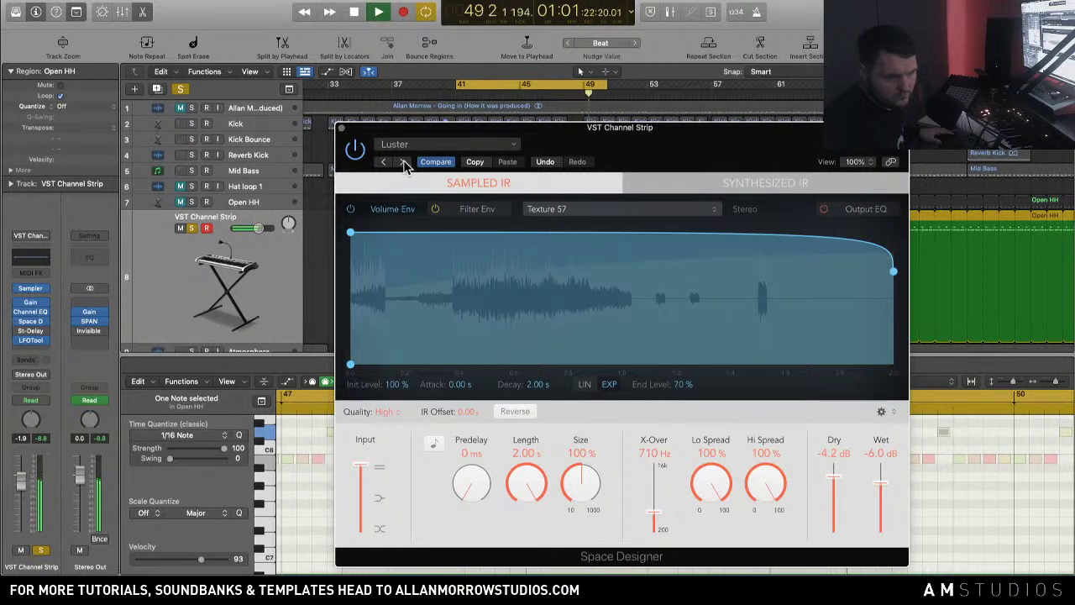
{"action": "left_click", "coordinate": [403, 163]}
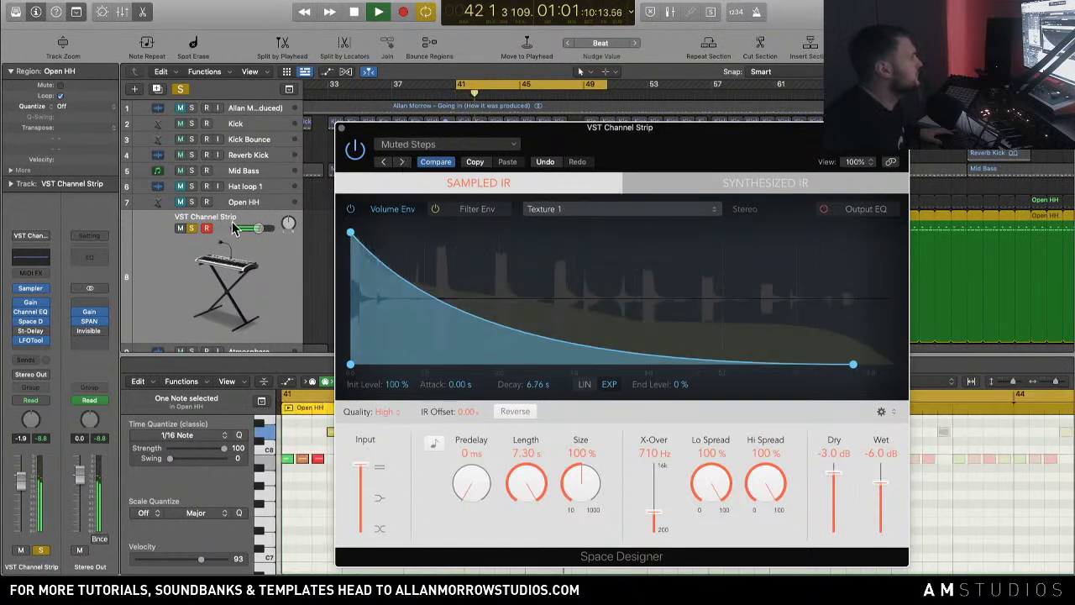
{"action": "left_click", "coordinate": [191, 229]}
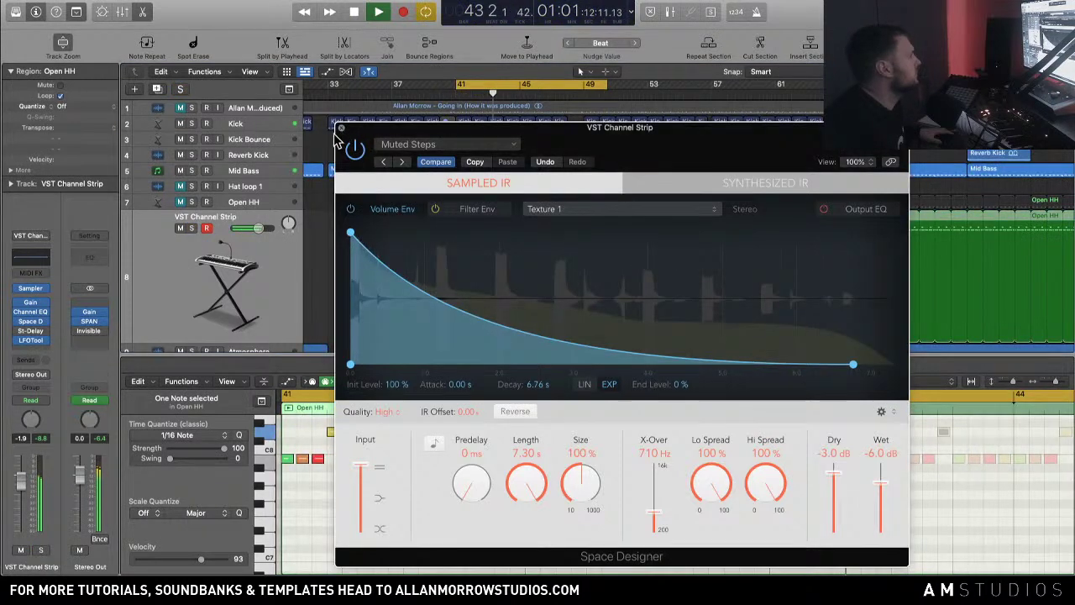
{"action": "left_click", "coordinate": [342, 128]}
{"action": "key", "text": "s"}
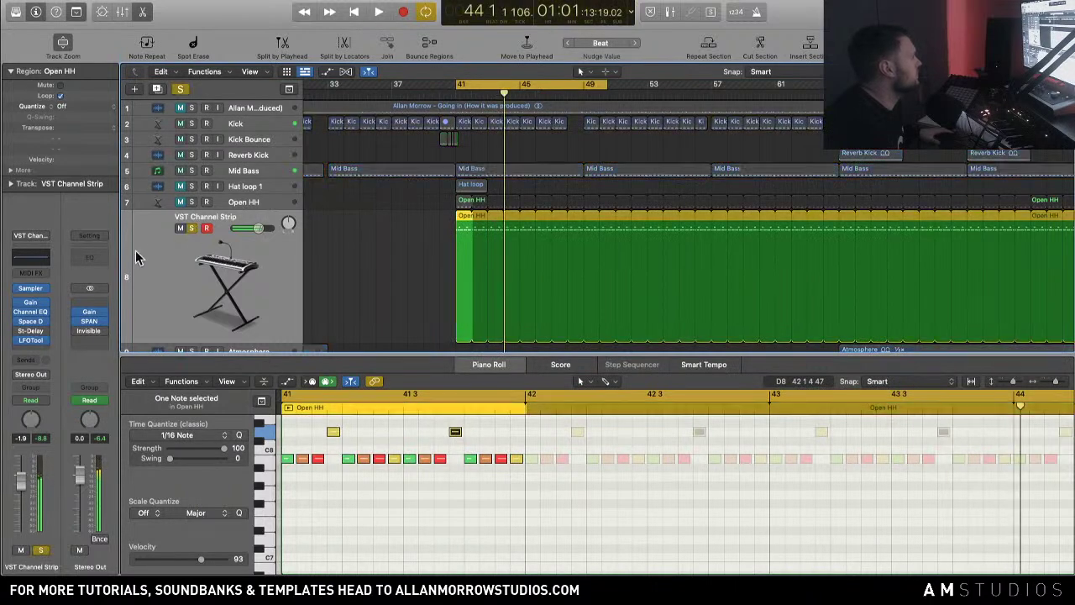
Step: Set a low cut at 555 Hz in the VST Channel Strip track's Channel EQ and play the soloed pattern
{"action": "left_click", "coordinate": [44, 267]}
{"action": "left_click_drag", "start_coordinate": [379, 272], "coordinate": [547, 278]}
{"action": "key", "text": "space"}
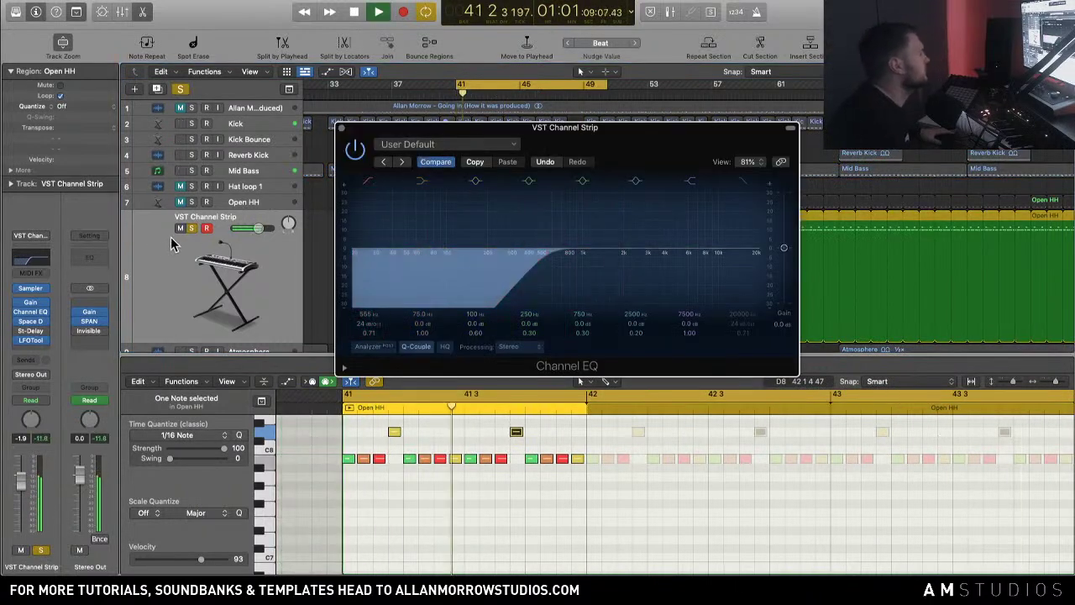
Step: Replace the Stereo Delay insert on the VST Channel Strip track with Delay Designer and load its Resonant Taps preset
{"action": "left_click", "coordinate": [20, 336]}
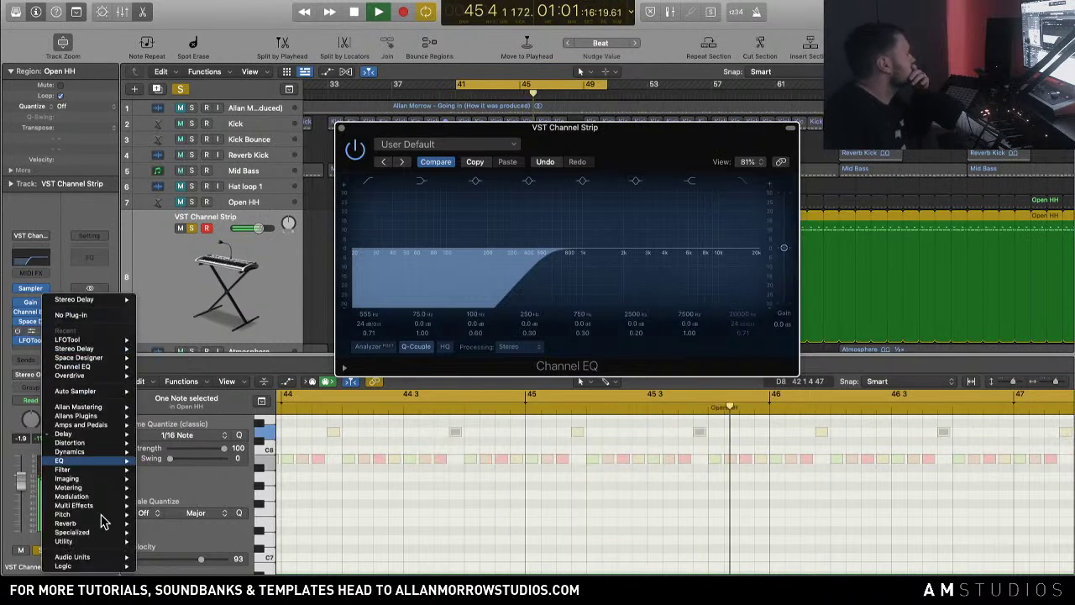
{"action": "mouse_move", "coordinate": [84, 434]}
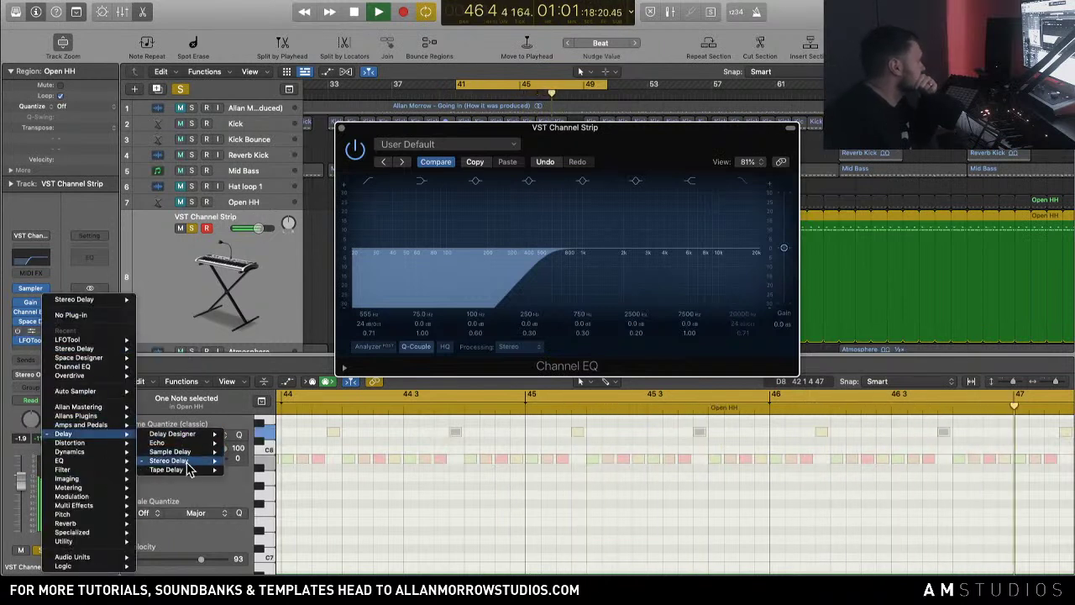
{"action": "left_click", "coordinate": [243, 440]}
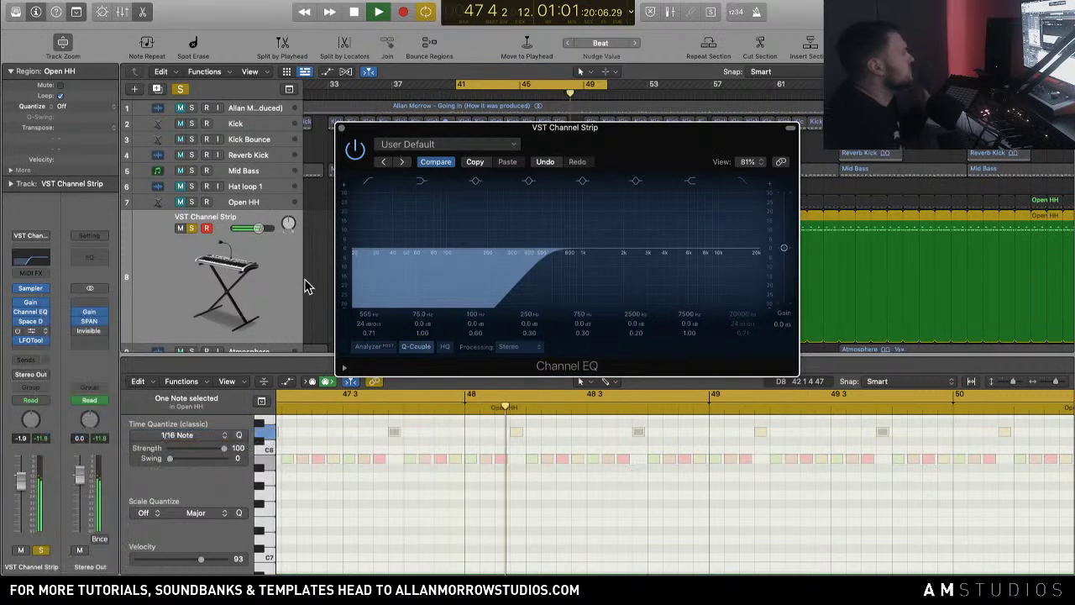
{"action": "left_click", "coordinate": [424, 156]}
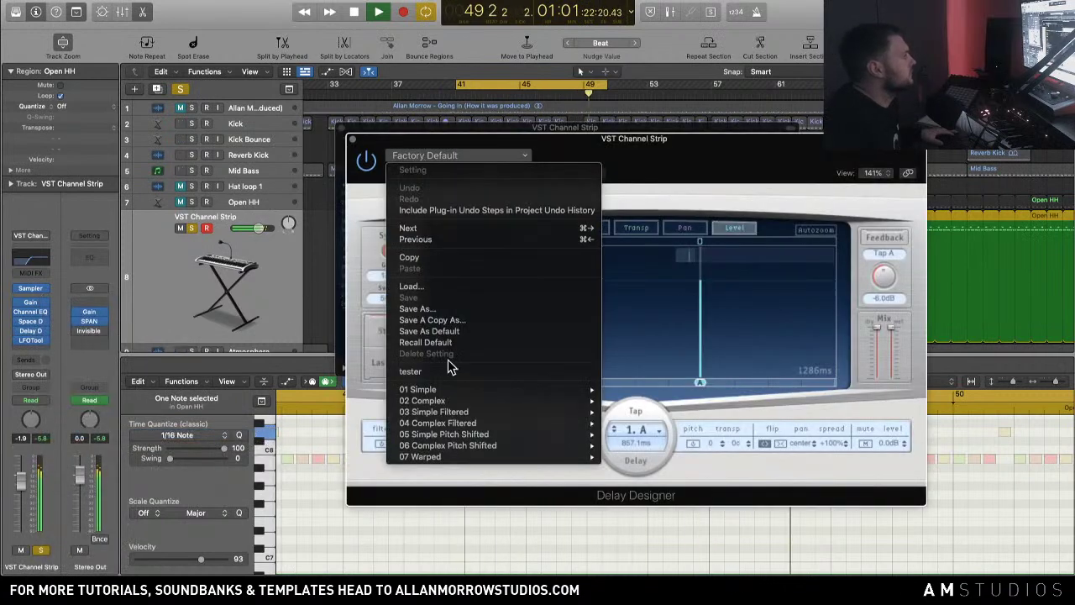
{"action": "mouse_move", "coordinate": [470, 422]}
{"action": "left_click", "coordinate": [616, 419]}
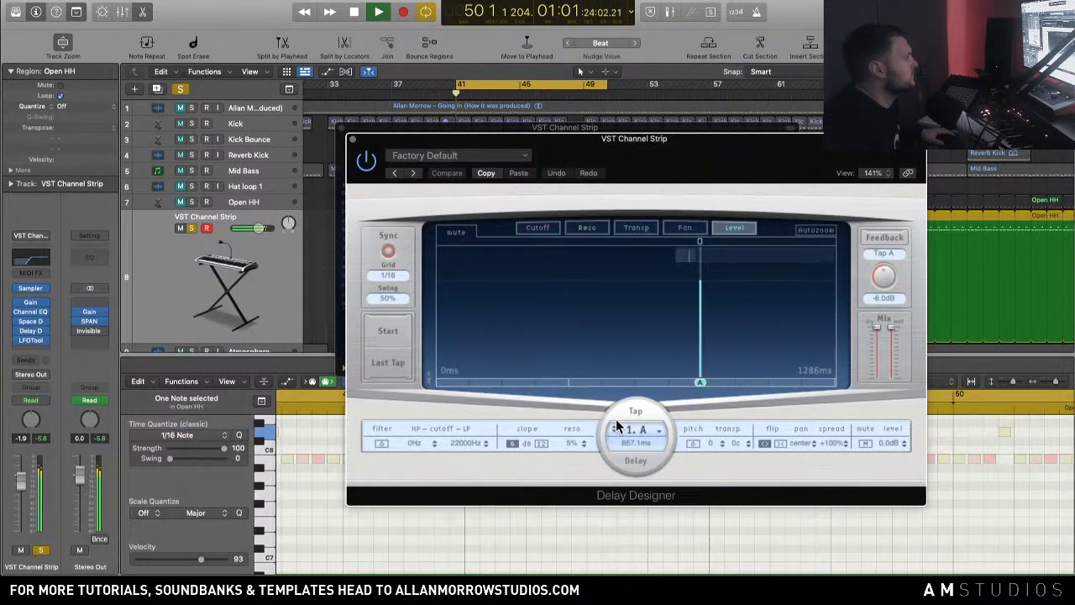
Step: Audition Delay Designer presets from Resonant Taps through Stash and Roll, raising the dry mix level to maximum
{"action": "left_click_drag", "start_coordinate": [876, 351], "coordinate": [876, 326]}
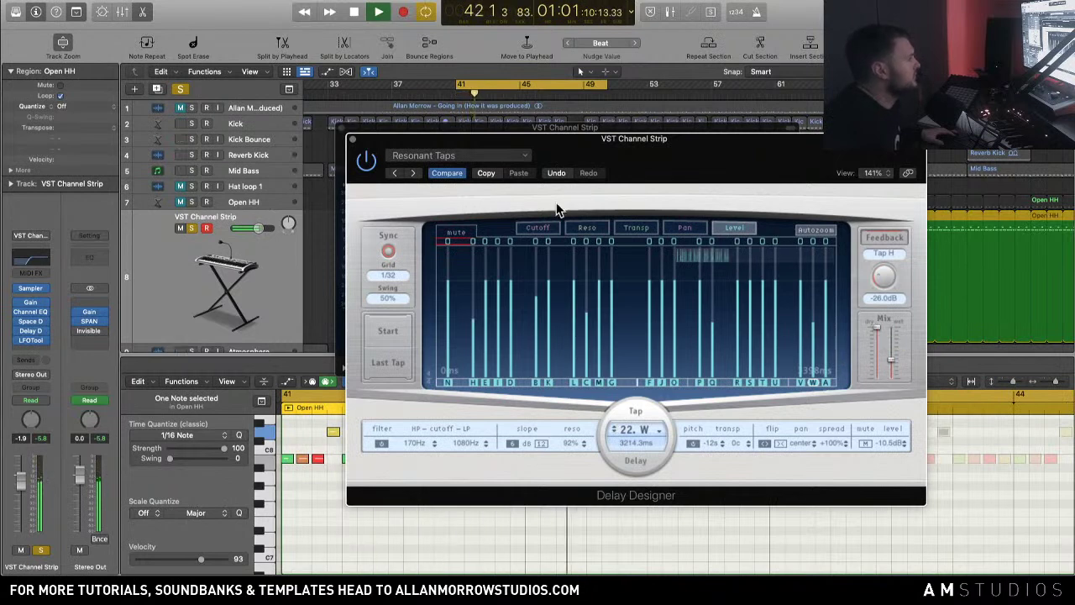
{"action": "left_click", "coordinate": [416, 174]}
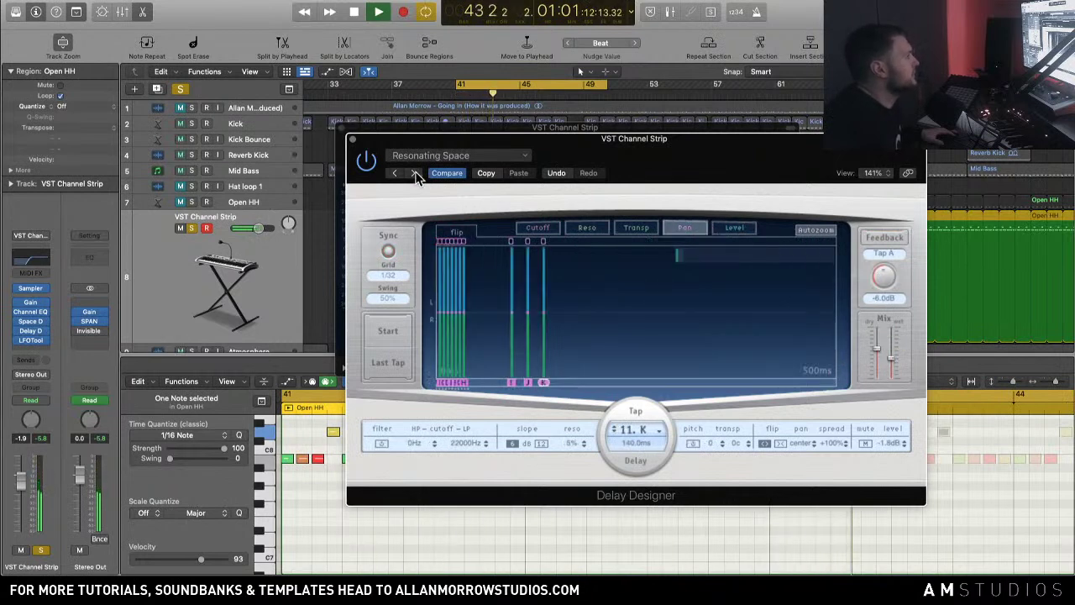
{"action": "left_click", "coordinate": [416, 174]}
{"action": "left_click", "coordinate": [416, 174]}
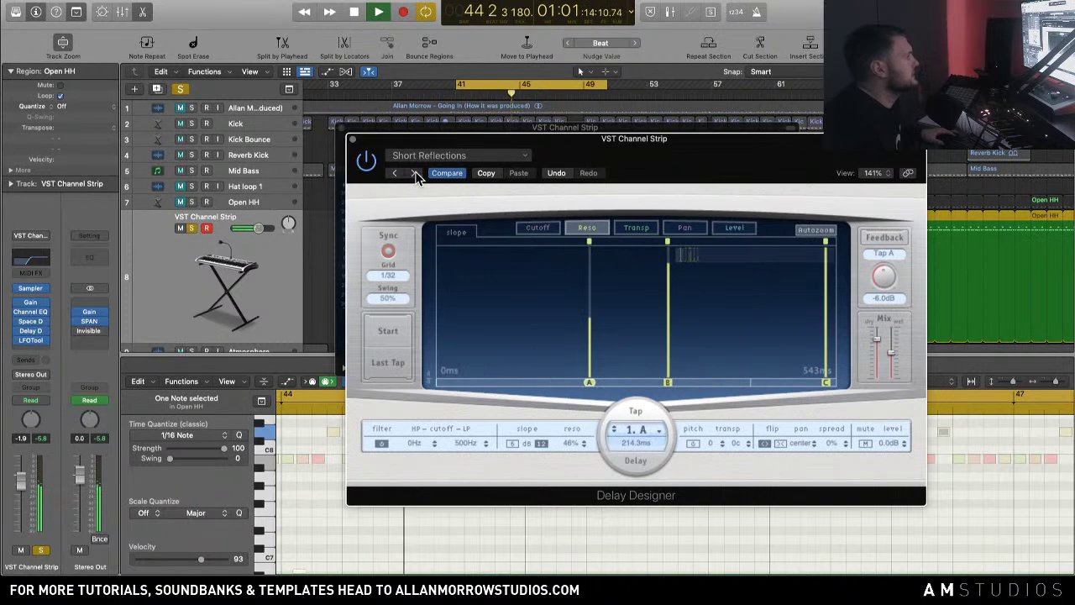
{"action": "left_click", "coordinate": [416, 174]}
{"action": "left_click", "coordinate": [416, 174]}
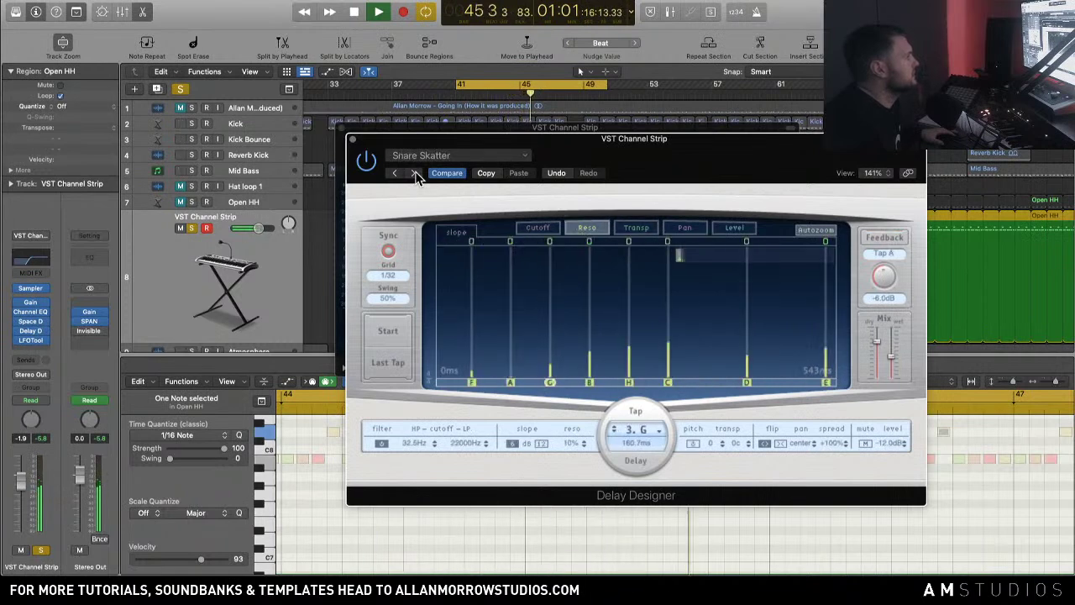
{"action": "left_click", "coordinate": [416, 174]}
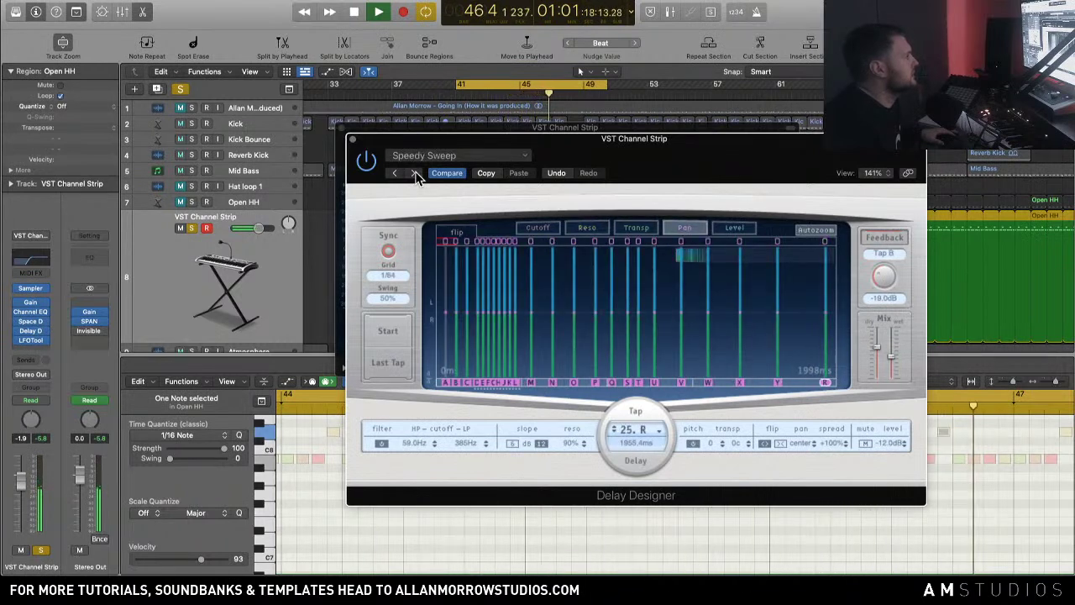
{"action": "left_click", "coordinate": [415, 174]}
{"action": "left_click_drag", "start_coordinate": [878, 337], "coordinate": [877, 321]}
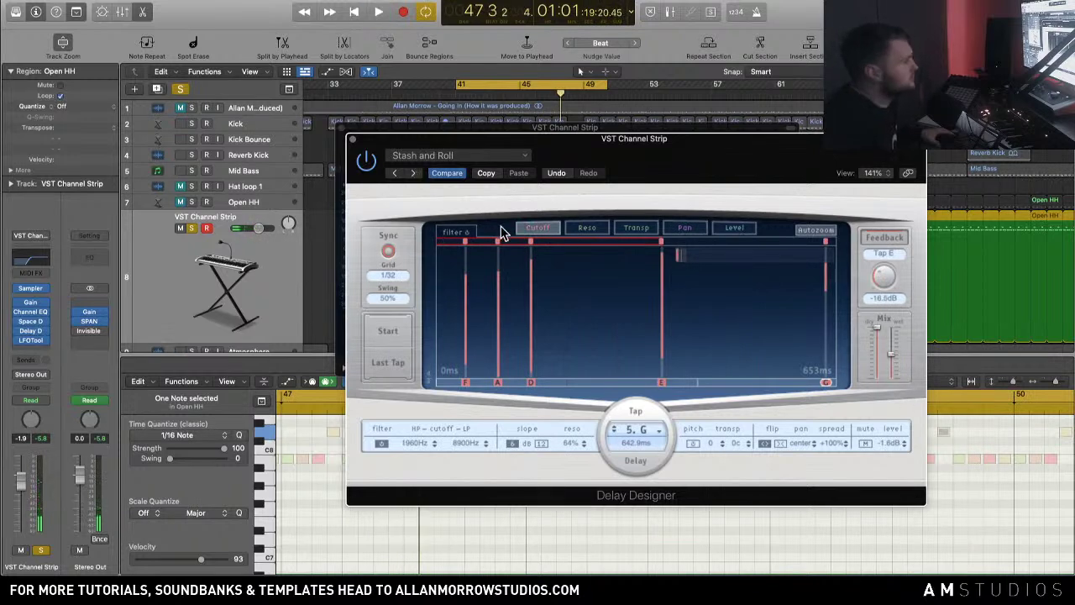
Step: Lower the Channel EQ's low-cut frequency to 260 Hz and play the soloed hi-hat
{"action": "mouse_move", "coordinate": [638, 147]}
{"action": "left_mouse_down"}
{"action": "mouse_move", "coordinate": [627, 166]}
{"action": "mouse_move", "coordinate": [652, 163]}
{"action": "left_mouse_up"}
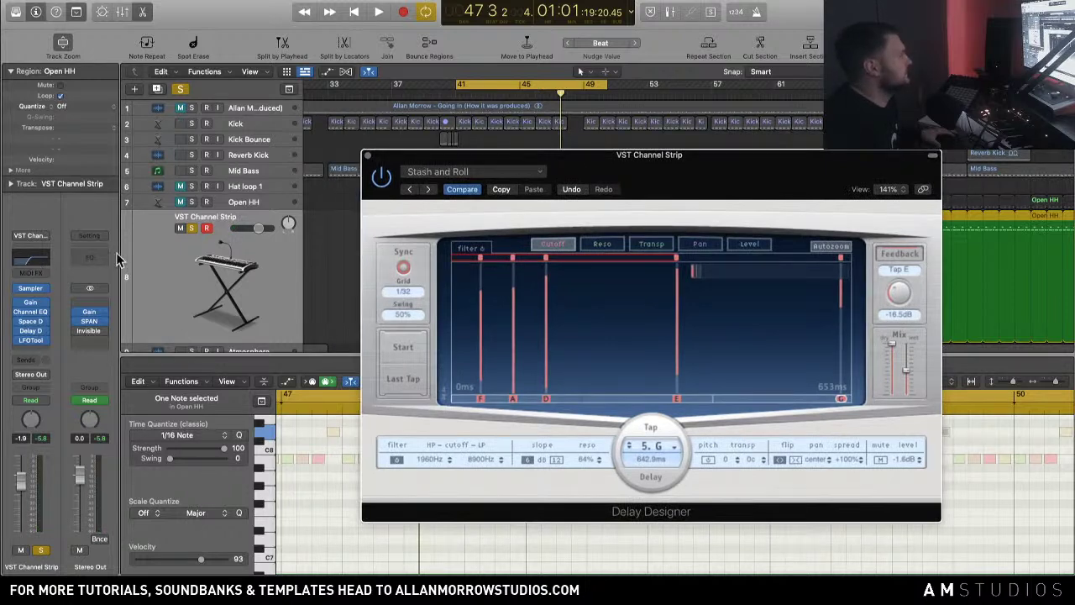
{"action": "left_click", "coordinate": [26, 265]}
{"action": "key", "text": "space"}
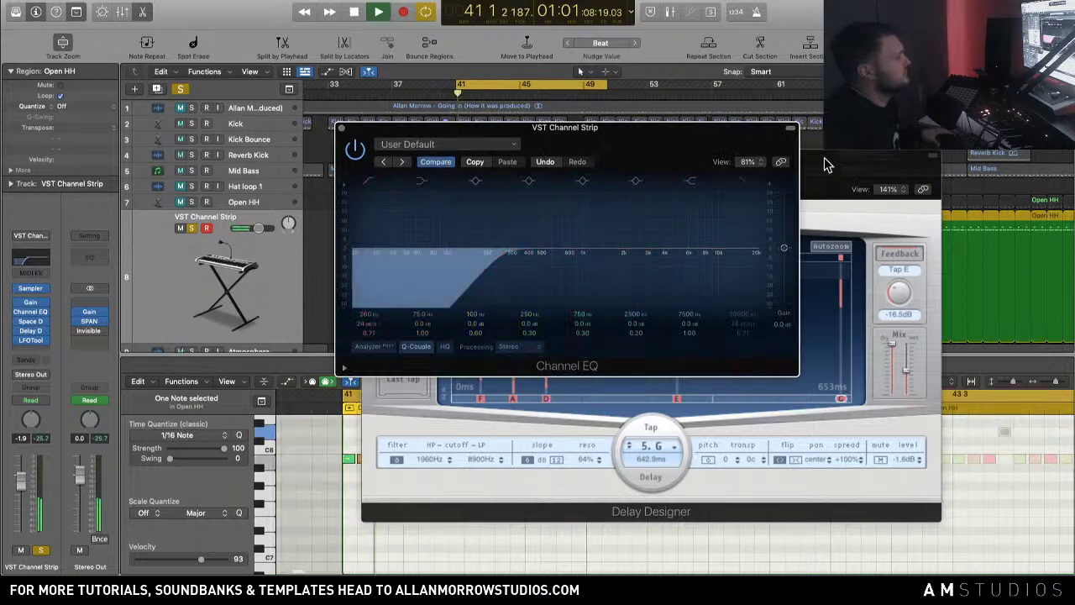
Step: Change the Delay Designer preset to Sweeping Down and raise its dry mix level to maximum
{"action": "left_click_drag", "start_coordinate": [823, 163], "coordinate": [816, 98]}
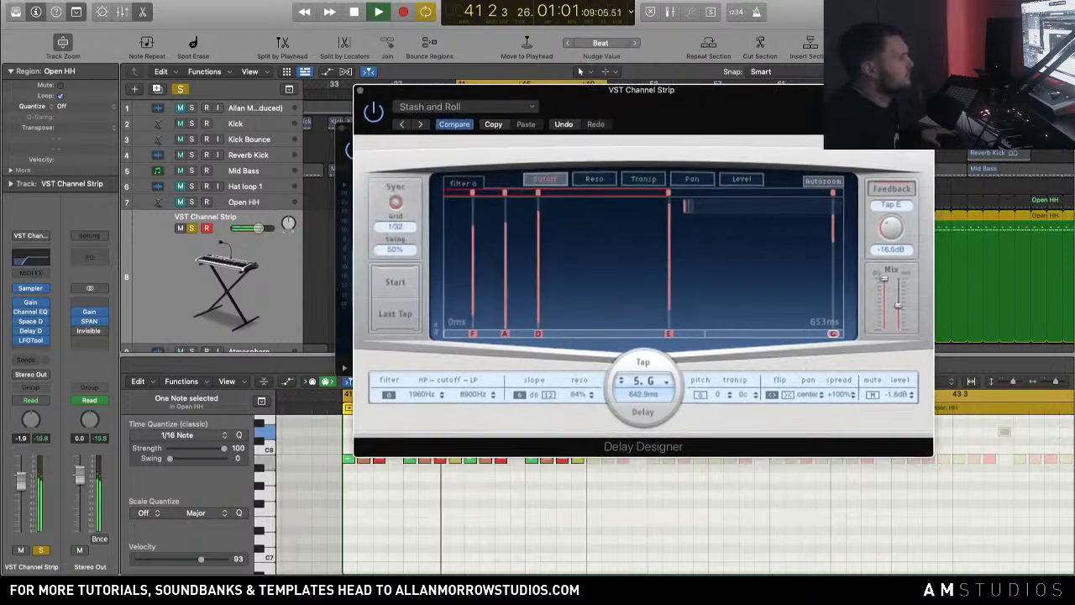
{"action": "left_click", "coordinate": [418, 124]}
{"action": "left_click", "coordinate": [421, 123]}
{"action": "left_click", "coordinate": [421, 123]}
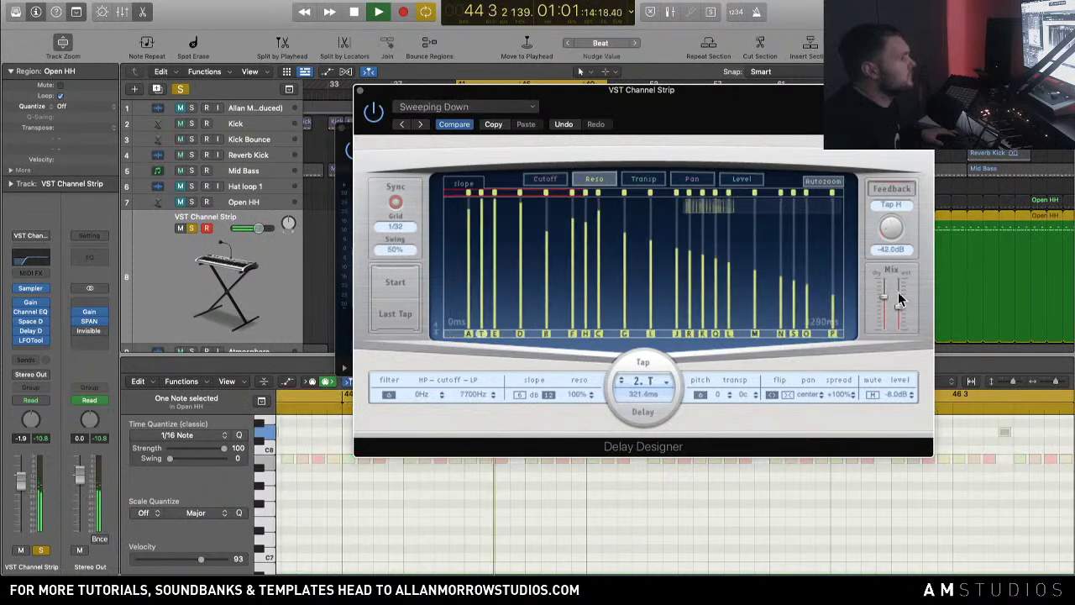
{"action": "left_click_drag", "start_coordinate": [883, 295], "coordinate": [883, 277]}
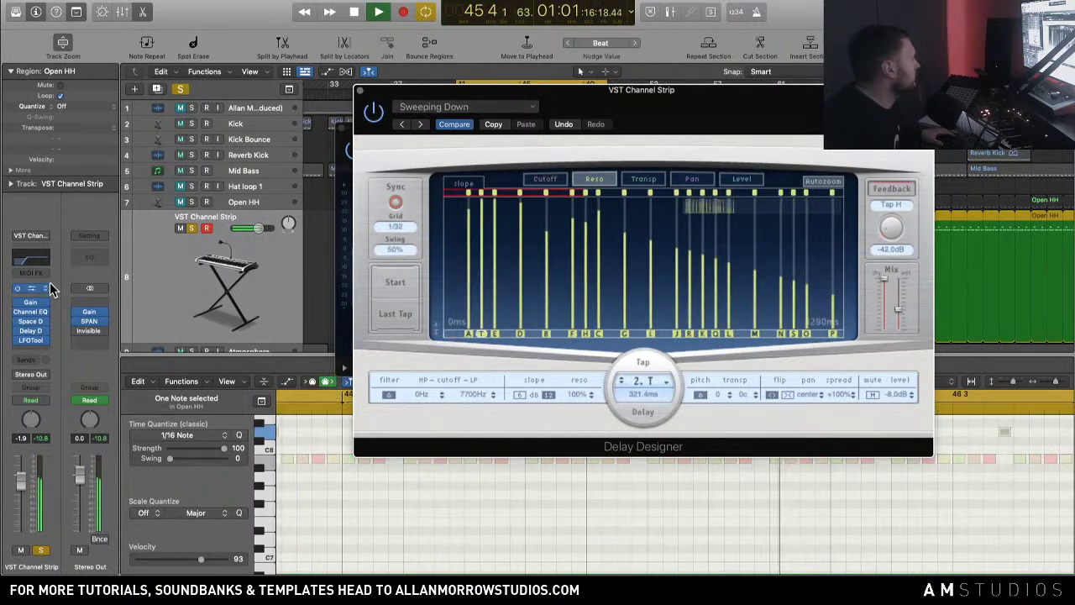
Step: Audition Space Designer presets from Mystery Taps to Radiant Motion, trying Racing Particles at -19.5 dB wet in the full mix
{"action": "left_click", "coordinate": [30, 321]}
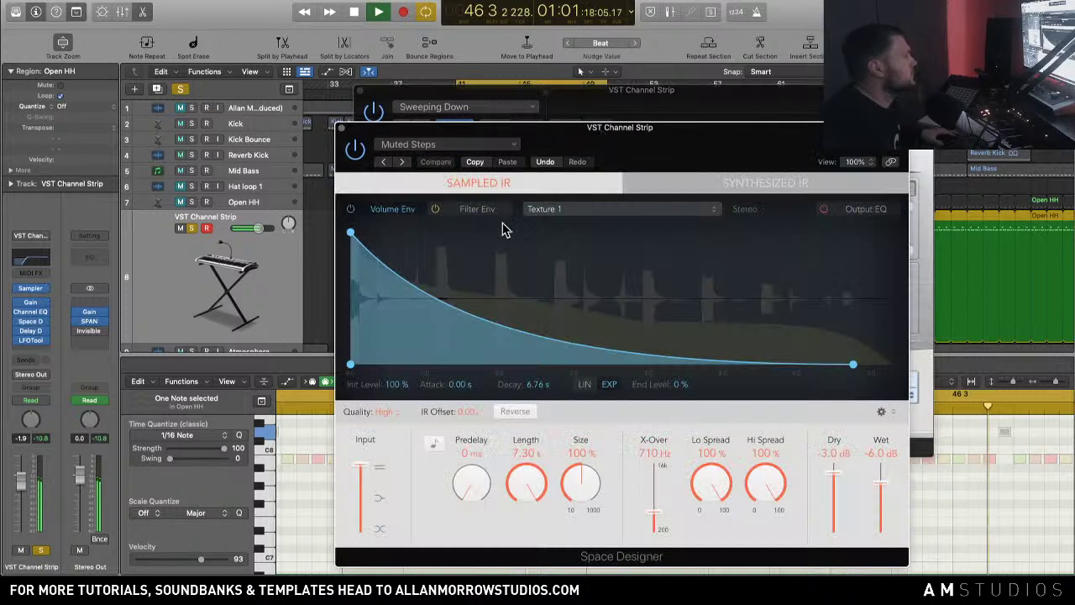
{"action": "left_click", "coordinate": [401, 163]}
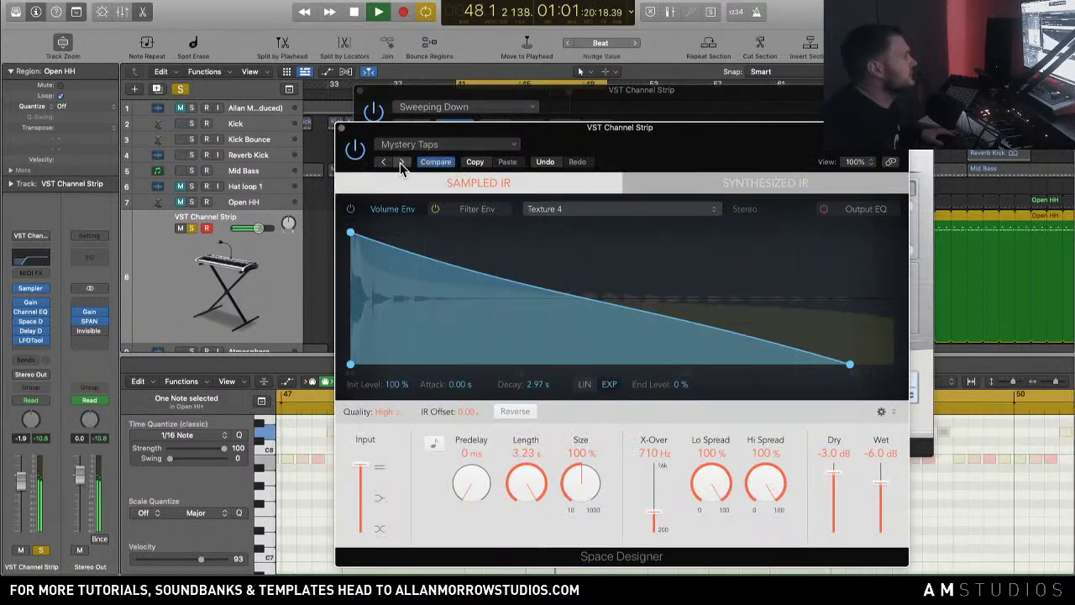
{"action": "left_click", "coordinate": [402, 162]}
{"action": "left_click", "coordinate": [401, 162]}
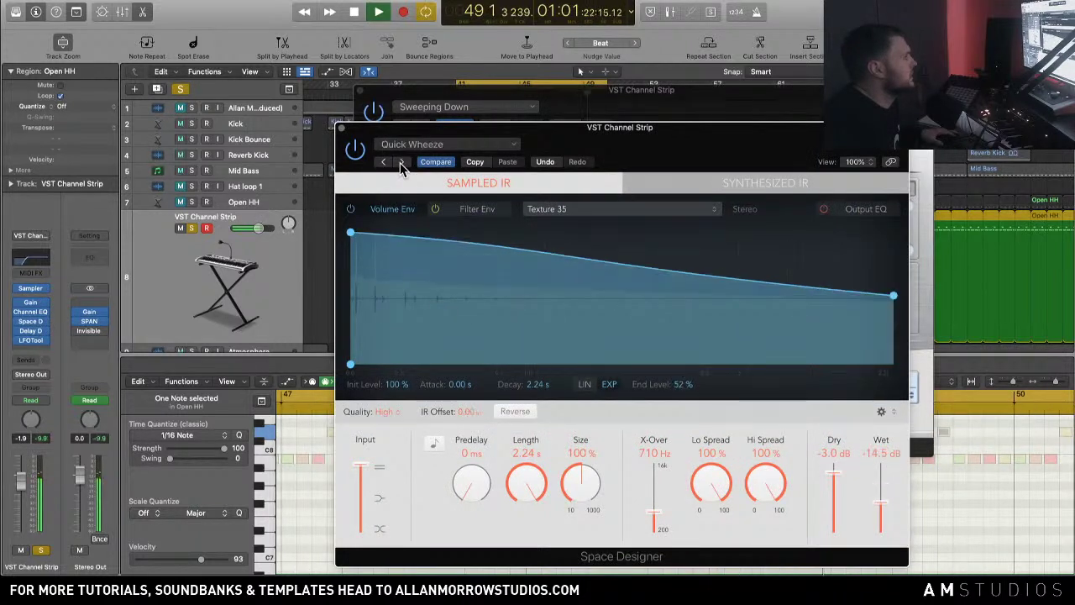
{"action": "left_click", "coordinate": [402, 163]}
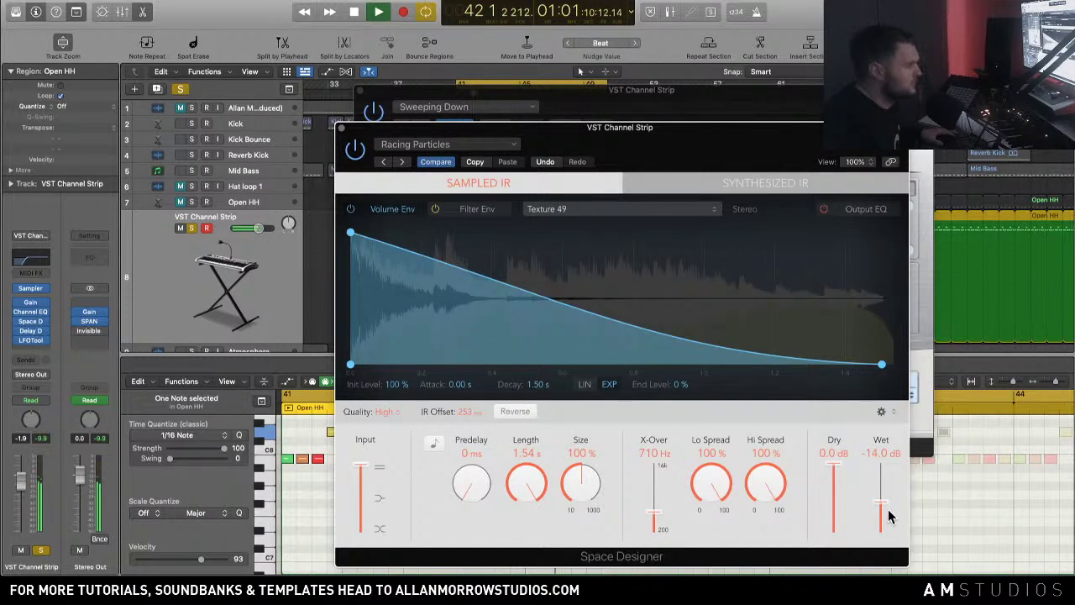
{"action": "left_click", "coordinate": [191, 232]}
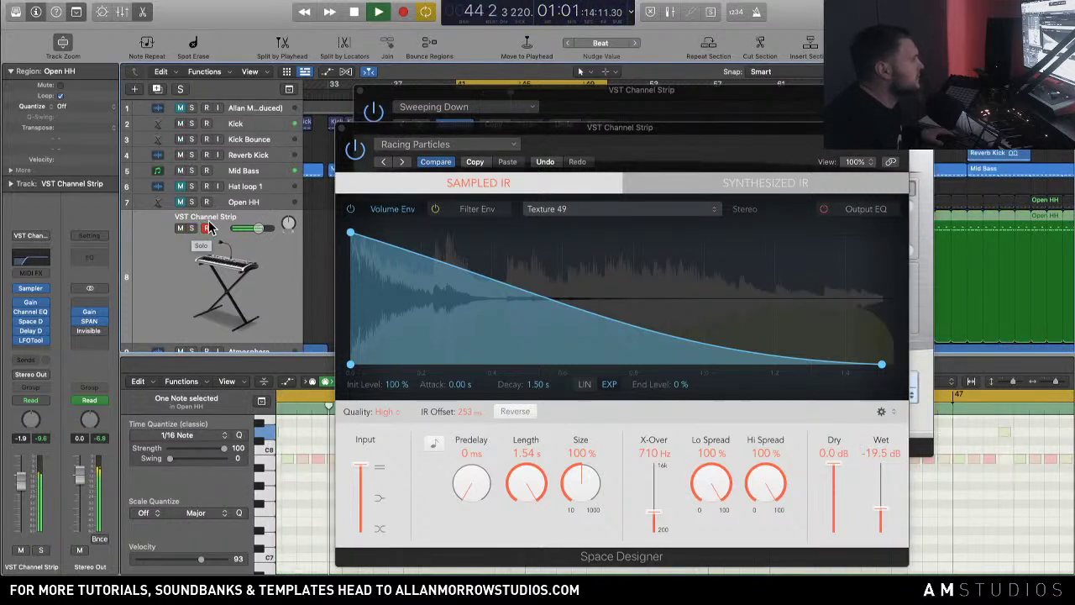
{"action": "left_click", "coordinate": [192, 227]}
{"action": "left_click", "coordinate": [402, 163]}
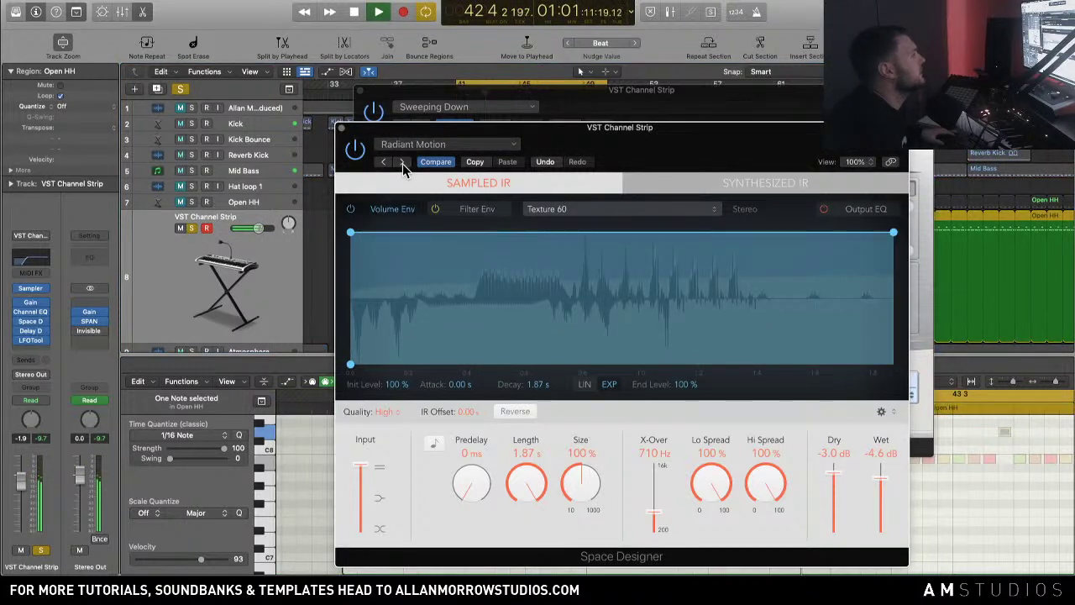
Step: Enable the high cut in the hi-hat's Channel EQ and lower its frequency to 4000 Hz
{"action": "left_click", "coordinate": [39, 261]}
{"action": "key", "text": "space"}
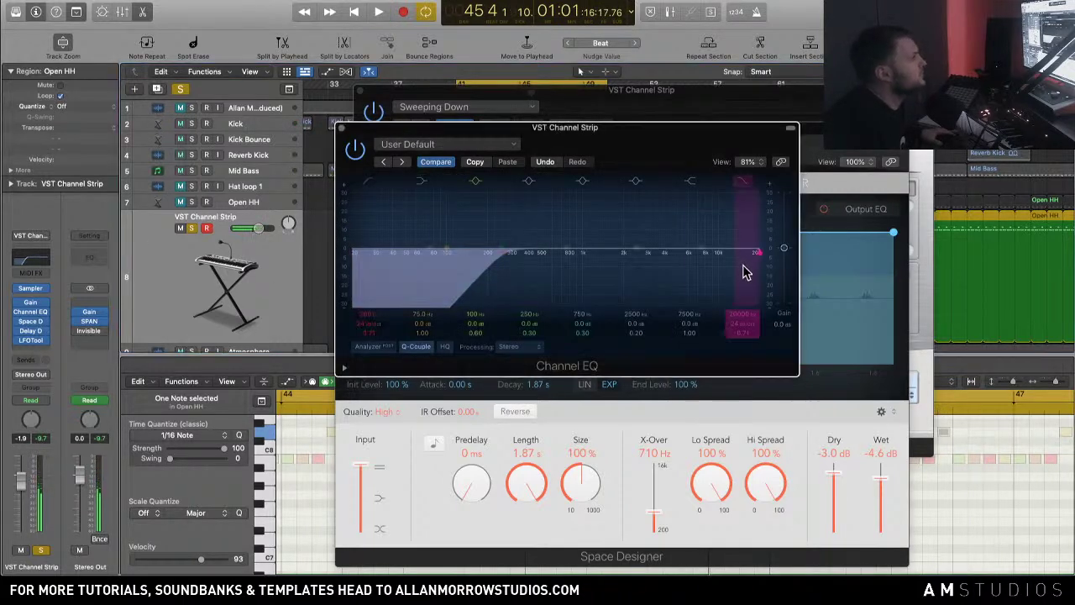
{"action": "key", "text": "space"}
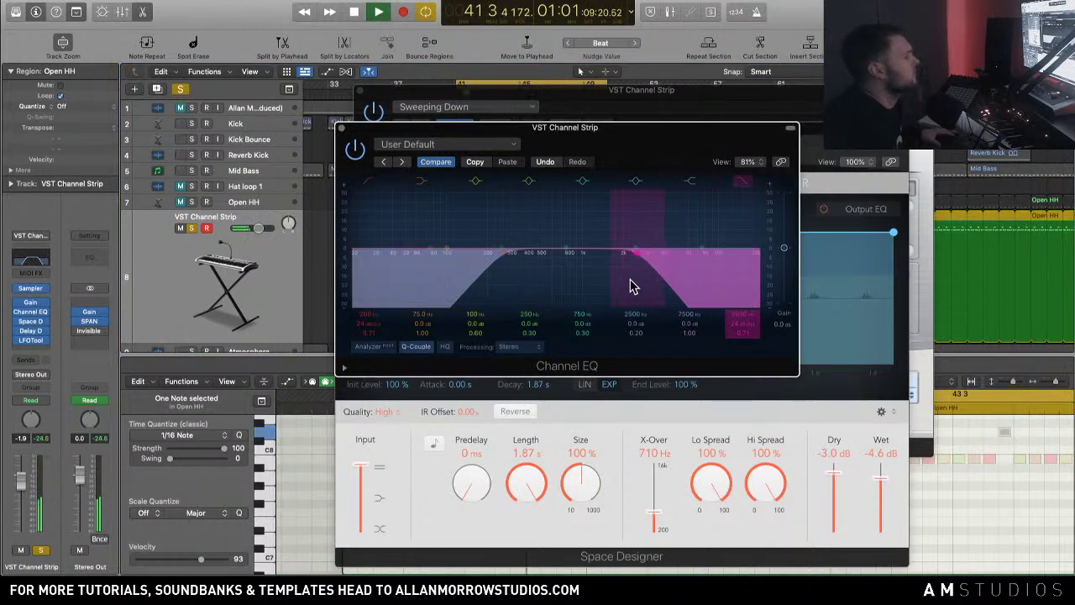
{"action": "key", "text": "space"}
Step: Unsolo the hi-hat, play it in the full mix at a higher system volume, and close the plug-in windows
{"action": "left_click", "coordinate": [193, 229]}
{"action": "key", "text": "space"}
{"action": "key", "text": "XF86AudioRaiseVolume"}
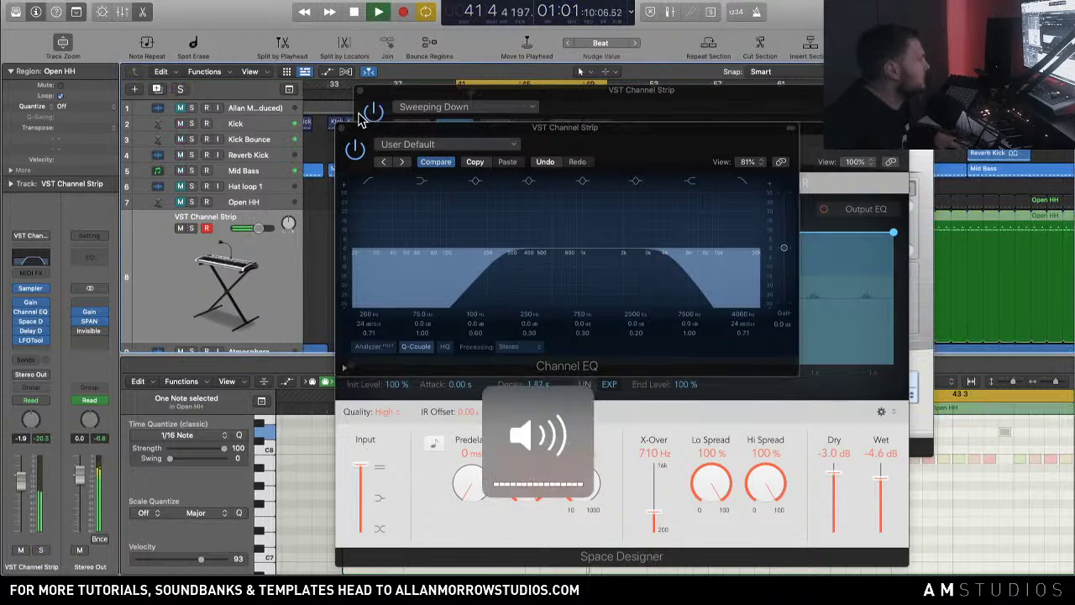
{"action": "left_click", "coordinate": [345, 130]}
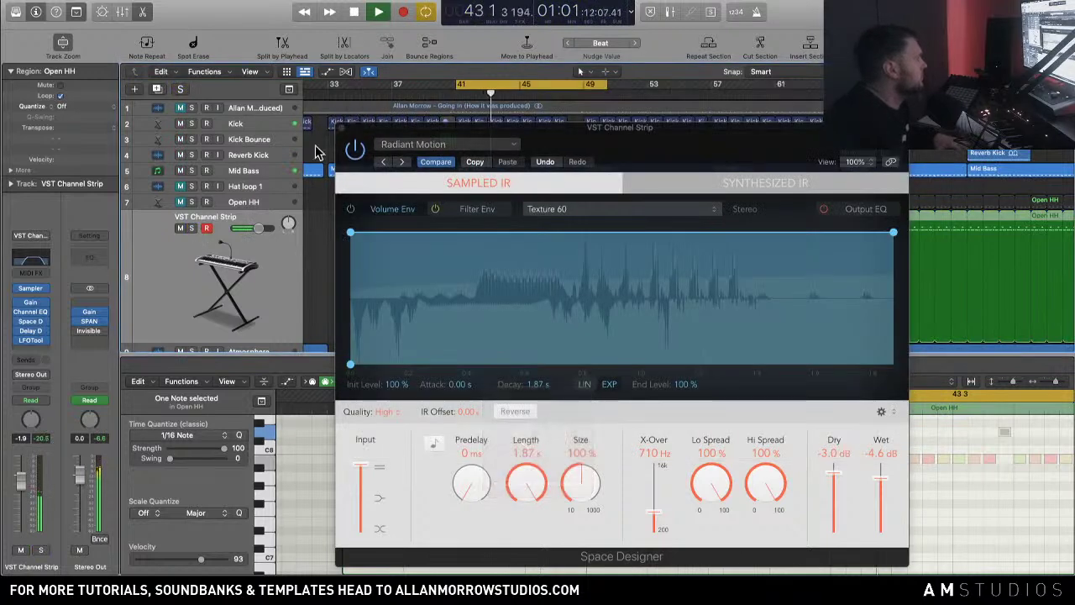
{"action": "left_click", "coordinate": [344, 131]}
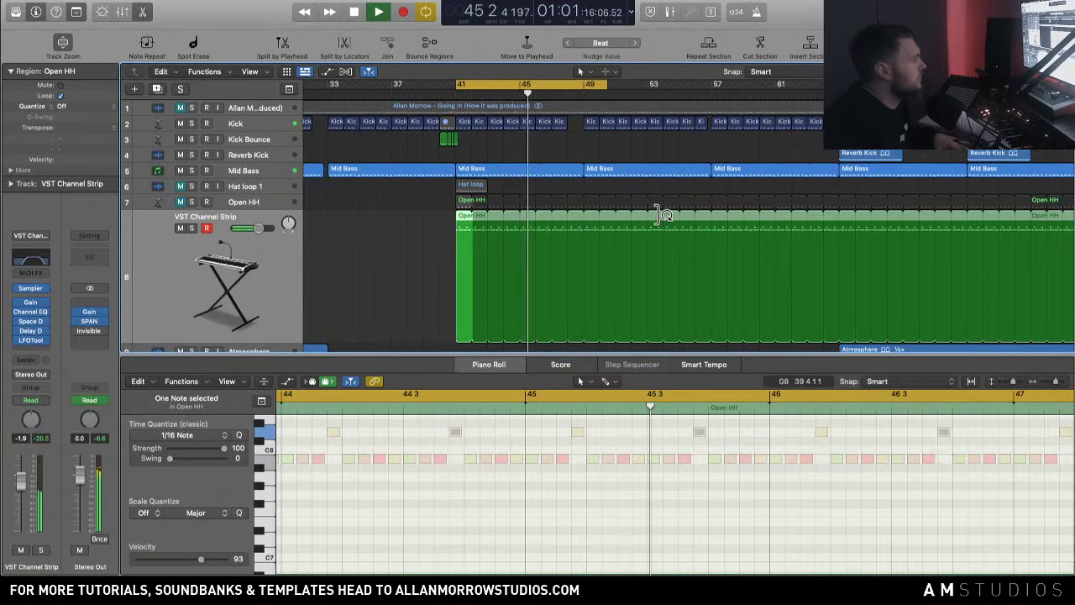
Step: Solo the hi-hat, insert the stereo version of AdamSzabo's Phazor in its next free effect slot, and play it
{"action": "key", "text": "space"}
{"action": "left_click", "coordinate": [193, 230]}
{"action": "key", "text": "space"}
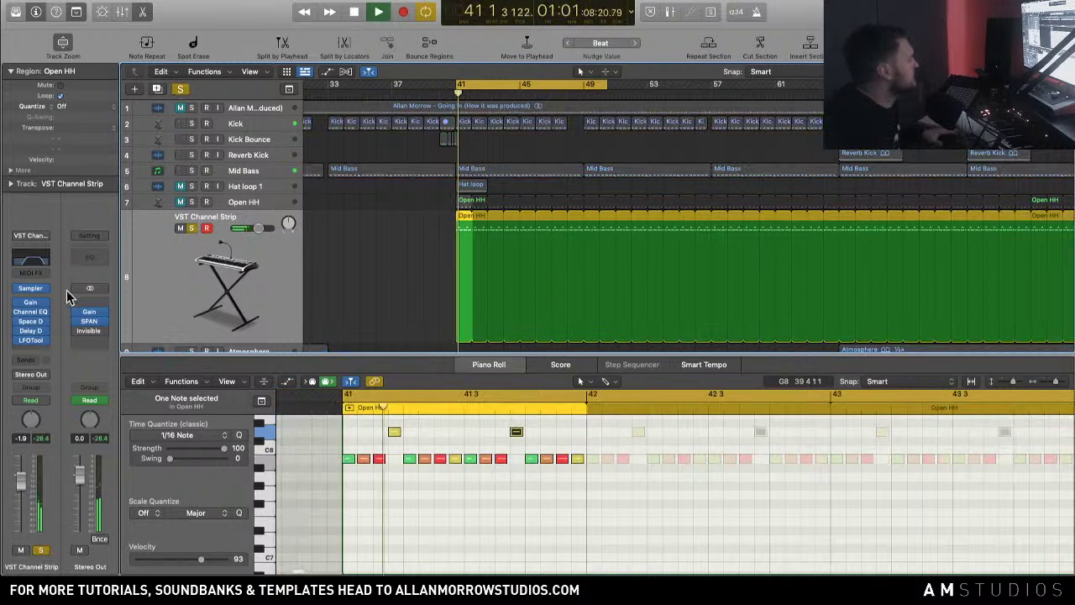
{"action": "key", "text": "space"}
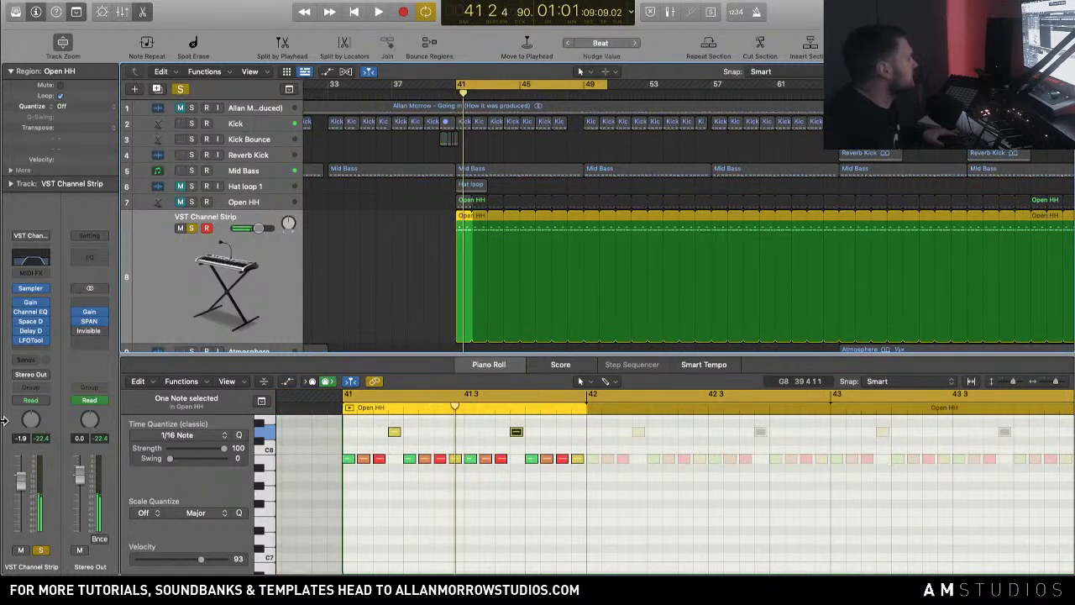
{"action": "left_click", "coordinate": [35, 351]}
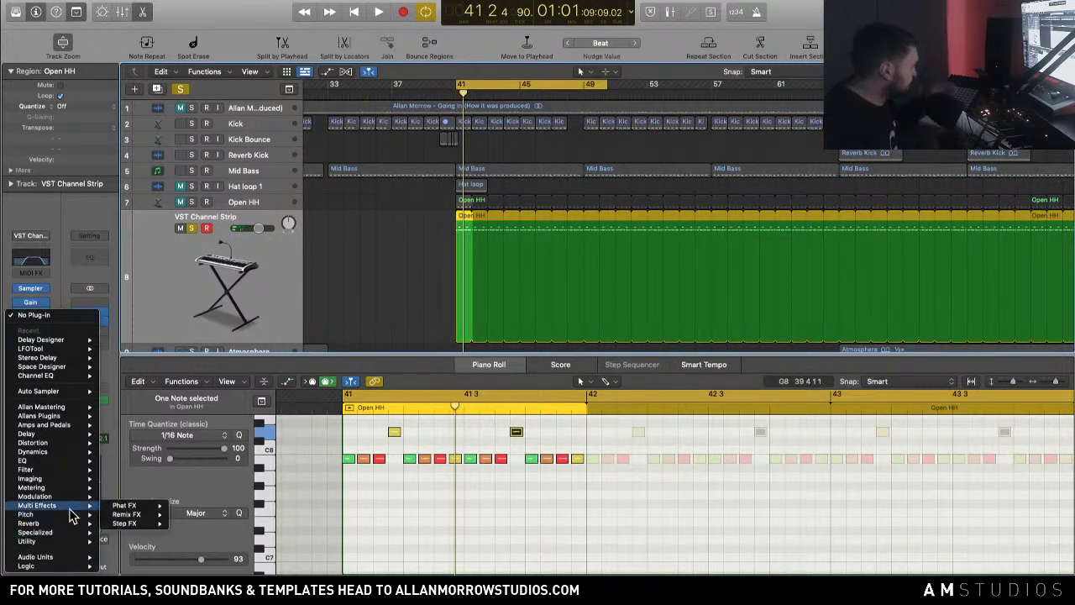
{"action": "mouse_move", "coordinate": [72, 498]}
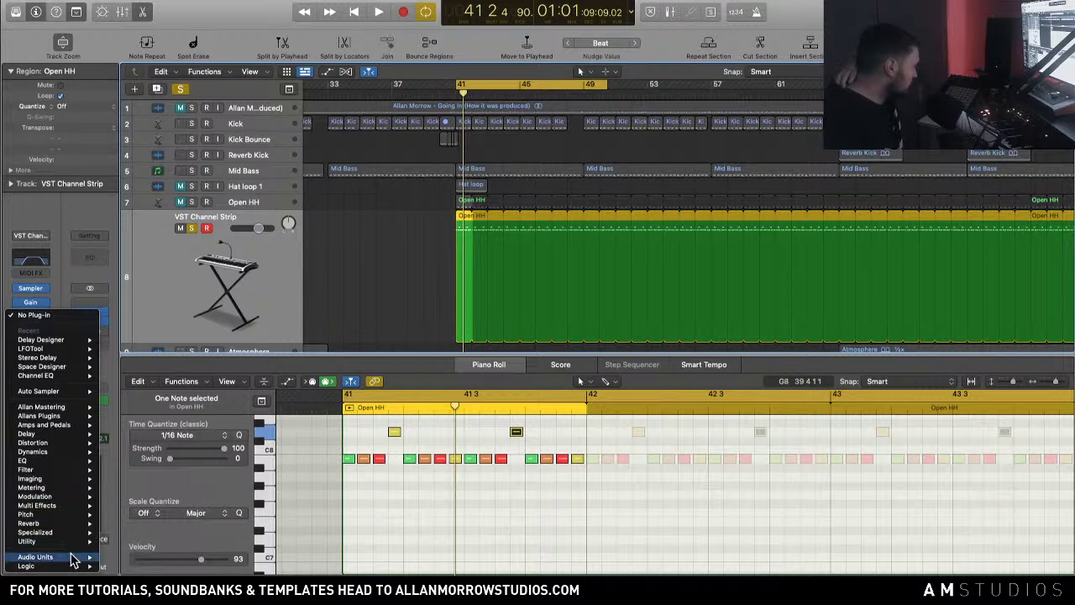
{"action": "mouse_move", "coordinate": [80, 560]}
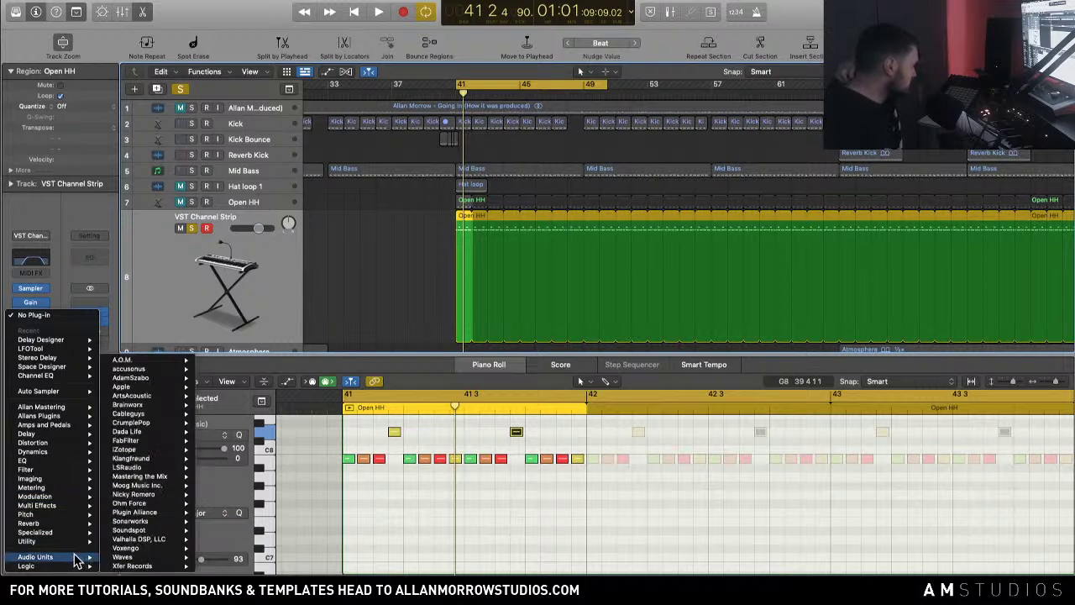
{"action": "mouse_move", "coordinate": [180, 377]}
{"action": "mouse_move", "coordinate": [238, 382]}
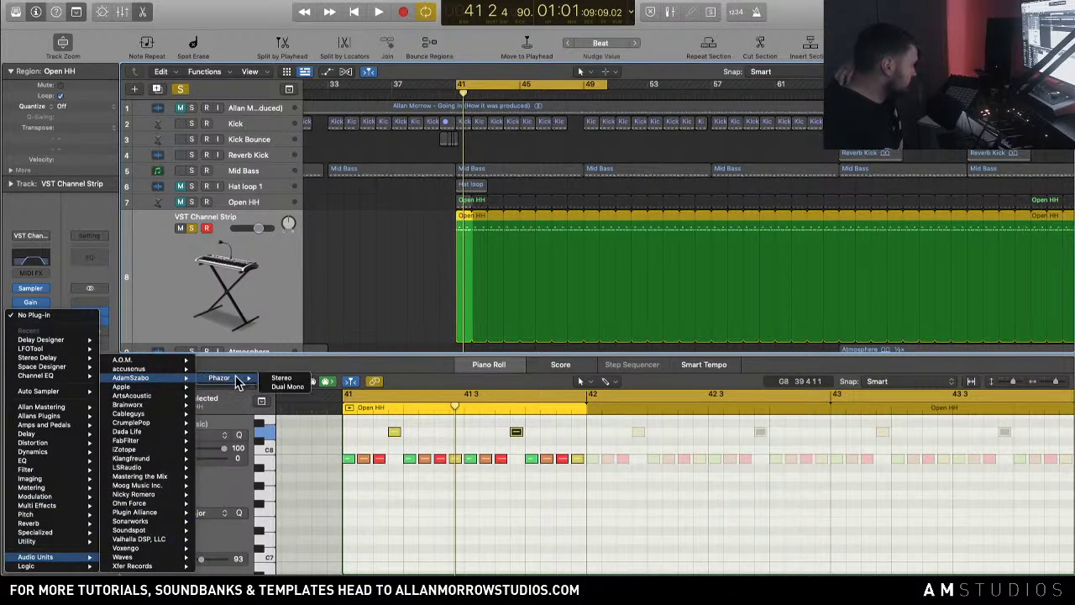
{"action": "left_click", "coordinate": [282, 379]}
{"action": "key", "text": "space"}
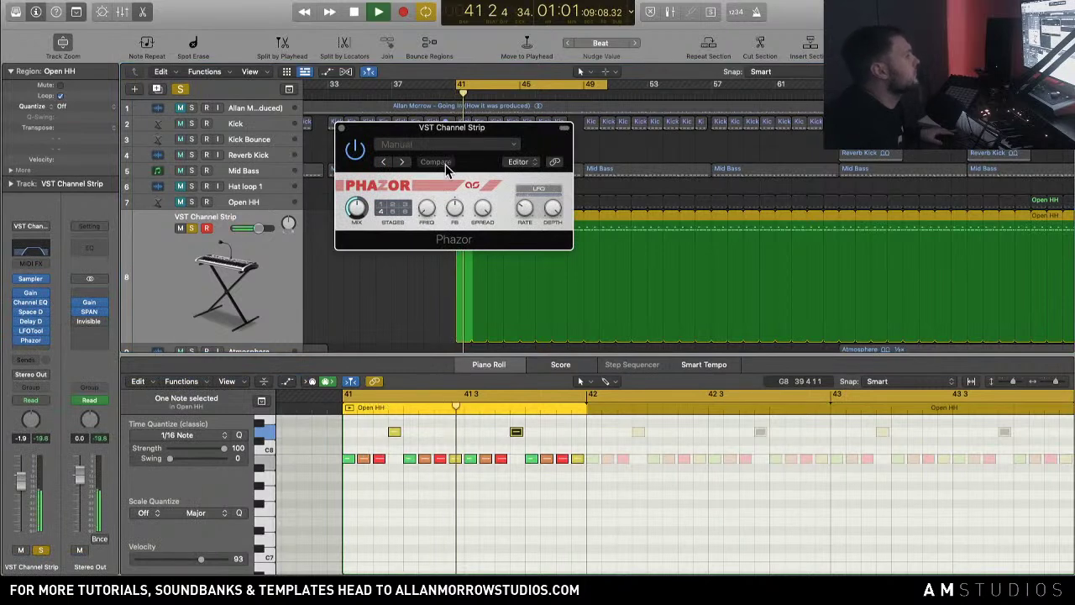
Step: Adjust the Phazor's mix amount on the soloed hi-hat and unsolo the track to hear it in the full mix
{"action": "left_click_drag", "start_coordinate": [388, 142], "coordinate": [571, 152]}
{"action": "left_click_drag", "start_coordinate": [540, 220], "coordinate": [544, 231]}
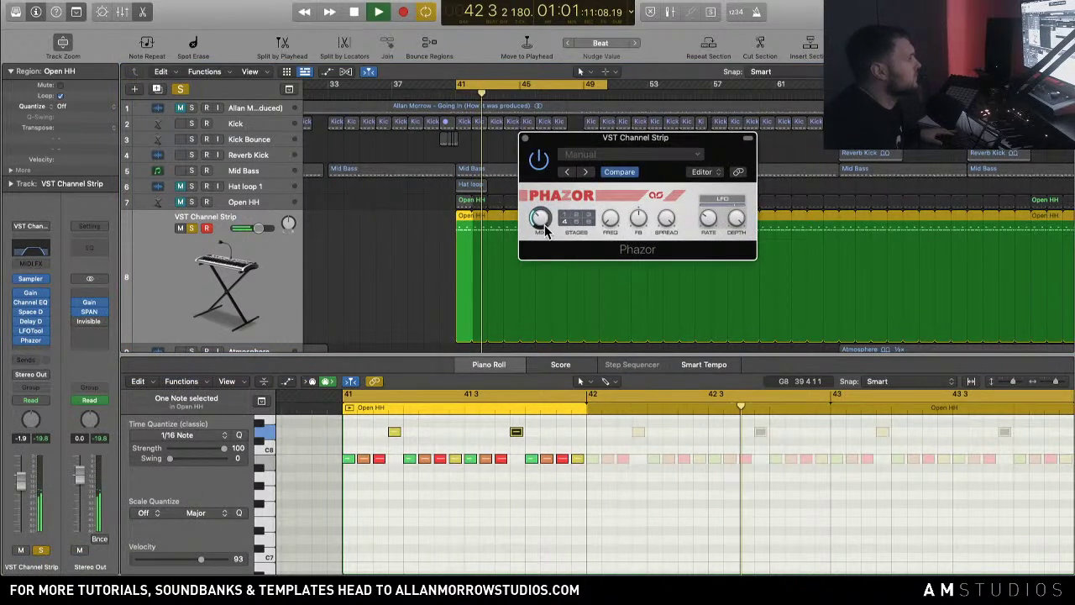
{"action": "left_click", "coordinate": [192, 229]}
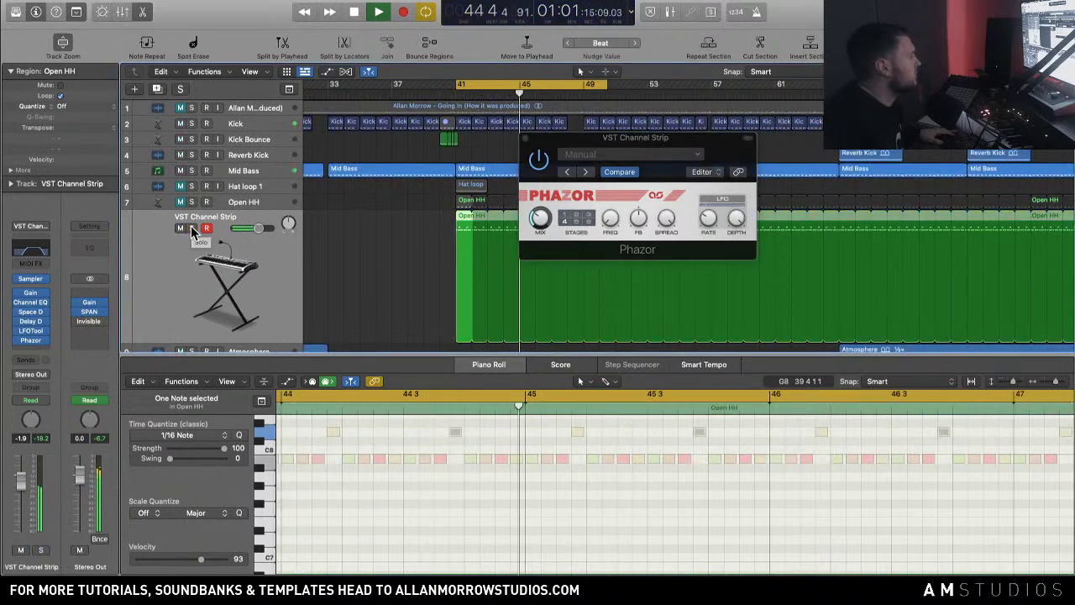
Step: Raise the low cut in the hi-hat's Channel EQ to 202 Hz and lower the high cut to 2980 Hz
{"action": "left_click", "coordinate": [31, 302]}
{"action": "mouse_move", "coordinate": [470, 295]}
{"action": "left_mouse_down"}
{"action": "mouse_move", "coordinate": [487, 297]}
{"action": "mouse_move", "coordinate": [477, 296]}
{"action": "left_mouse_up"}
{"action": "left_click_drag", "start_coordinate": [657, 286], "coordinate": [636, 288]}
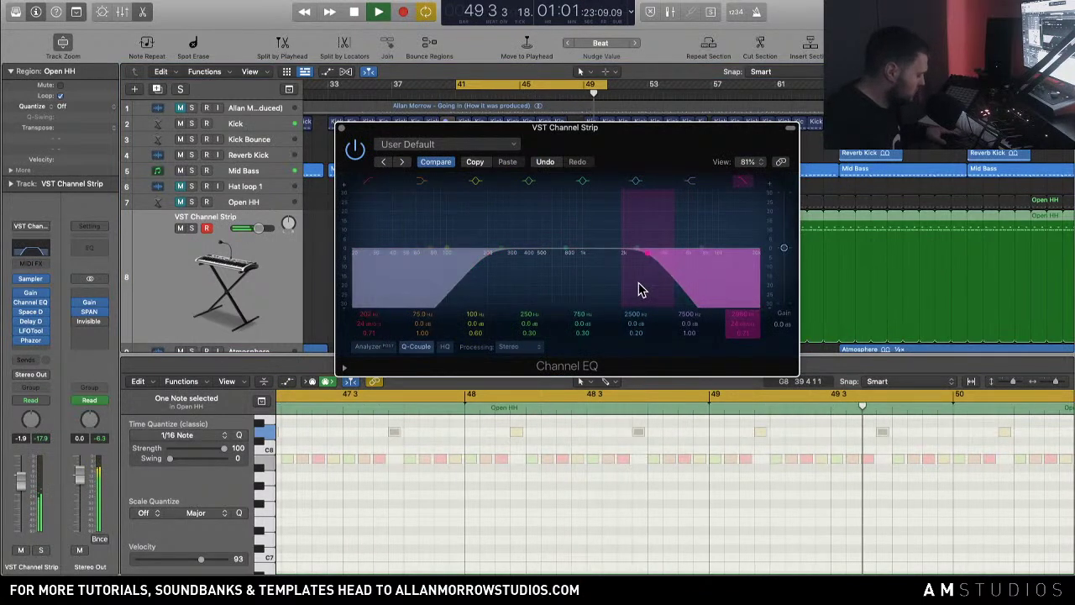
Step: Move LFOTool below Phazor in the hi-hat's effect chain and restart playback
{"action": "left_click_drag", "start_coordinate": [31, 330], "coordinate": [30, 346]}
{"action": "key", "text": "space"}
{"action": "key", "text": "space"}
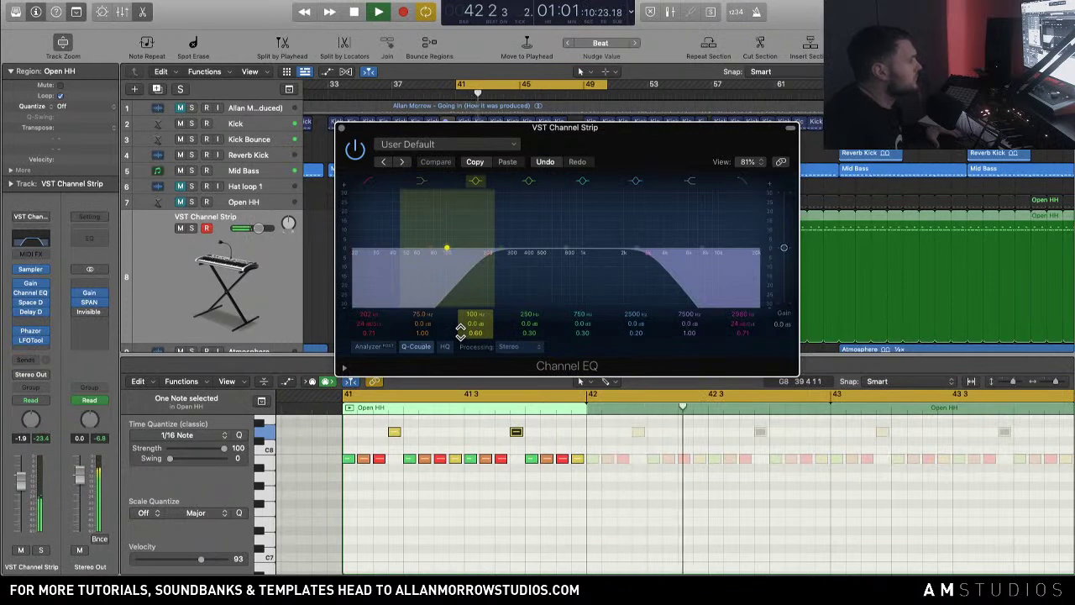
Step: Load the TranceGate-5 preset in the hi-hat's LFOTool, audition it soloed, and return to the full mix
{"action": "left_click", "coordinate": [30, 339]}
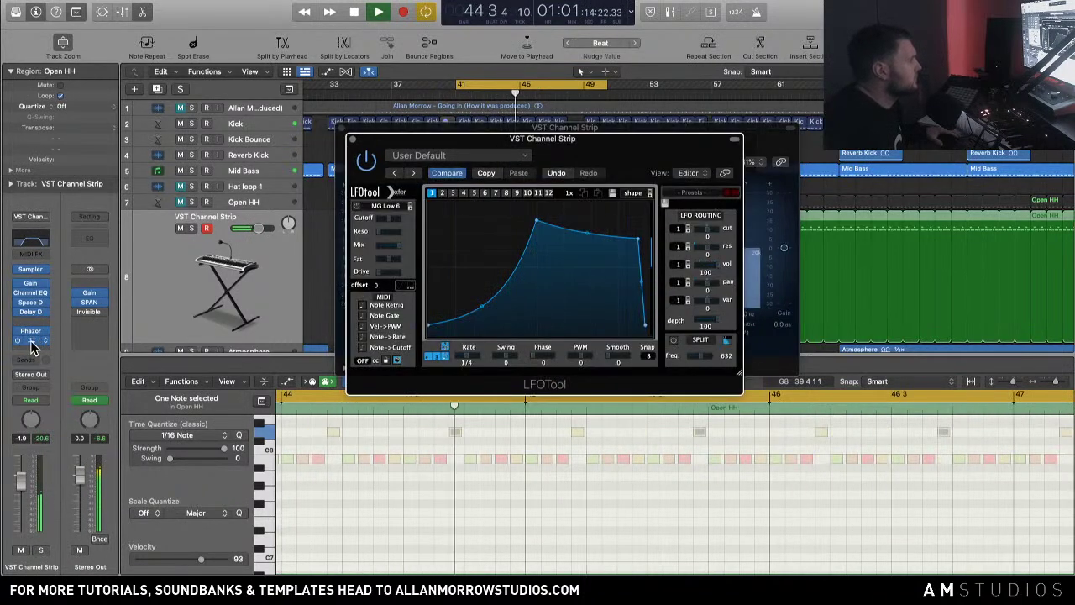
{"action": "key", "text": "space"}
{"action": "left_click", "coordinate": [192, 228]}
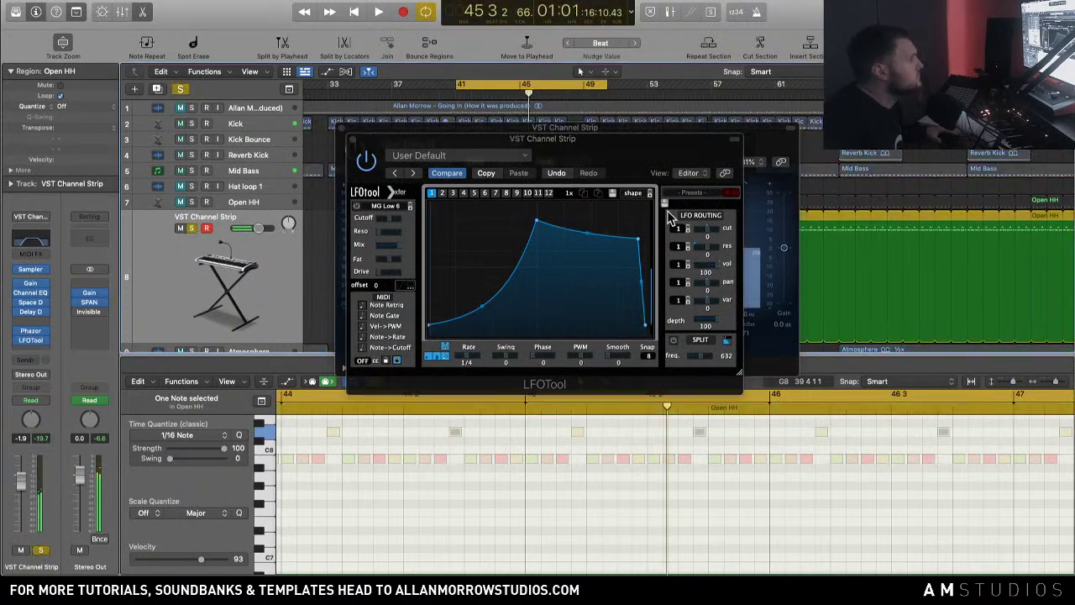
{"action": "left_click", "coordinate": [692, 194]}
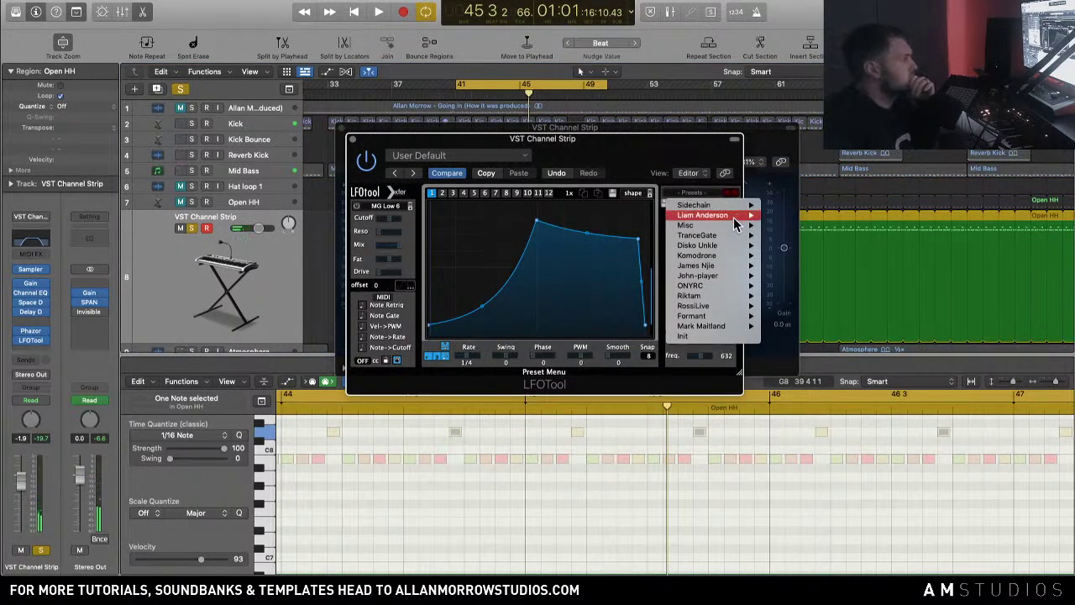
{"action": "left_click", "coordinate": [793, 233]}
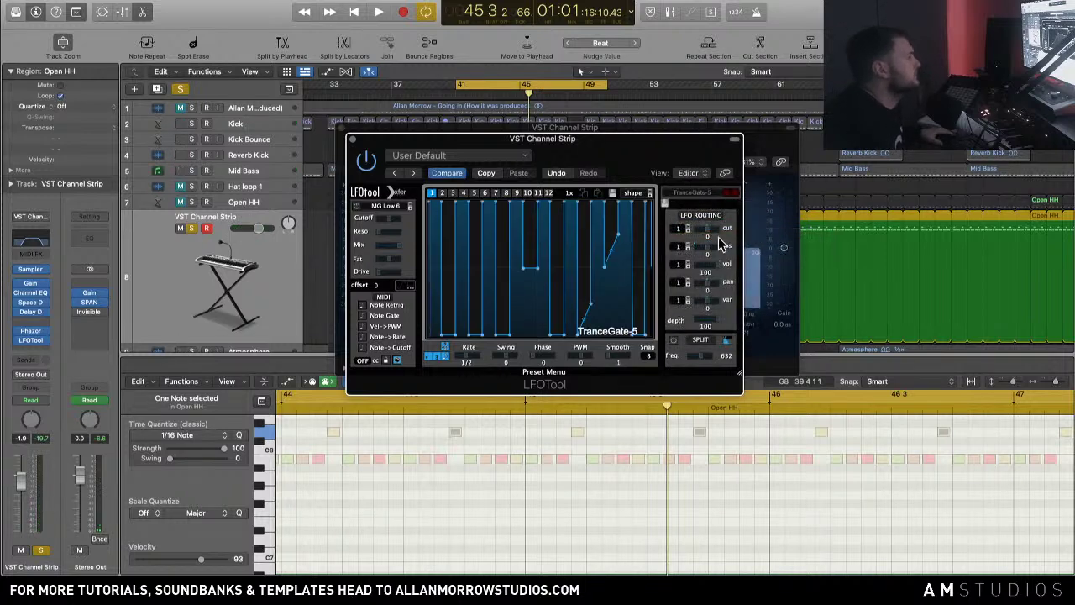
{"action": "key", "text": "space"}
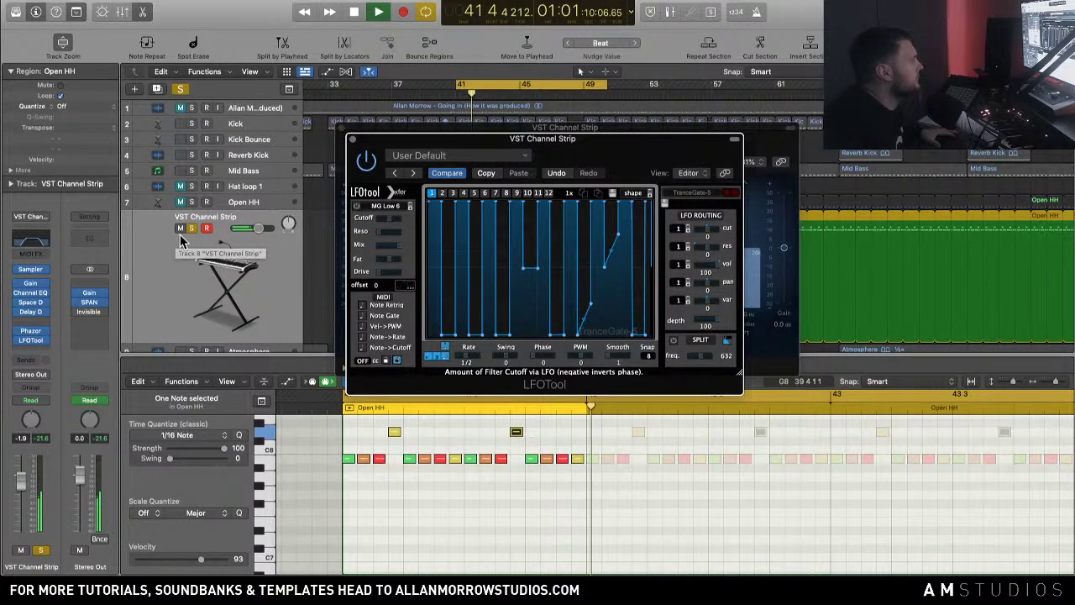
{"action": "left_click", "coordinate": [191, 228]}
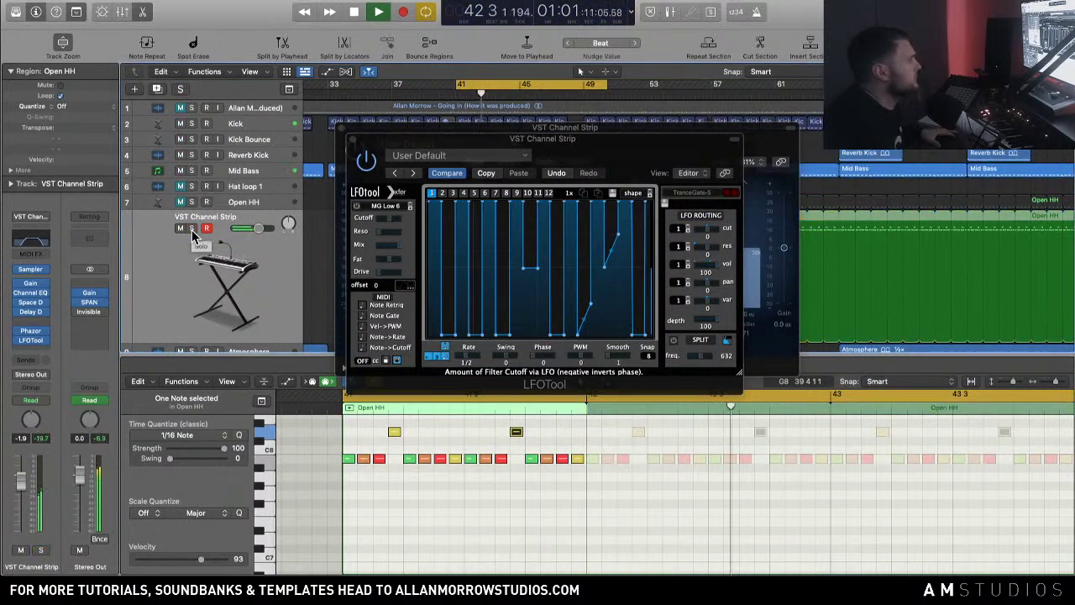
Step: Close LFOTool, raise the Channel EQ's high cut to 4440 Hz, and stop playback
{"action": "left_click", "coordinate": [352, 139]}
{"action": "left_click_drag", "start_coordinate": [658, 302], "coordinate": [681, 302]}
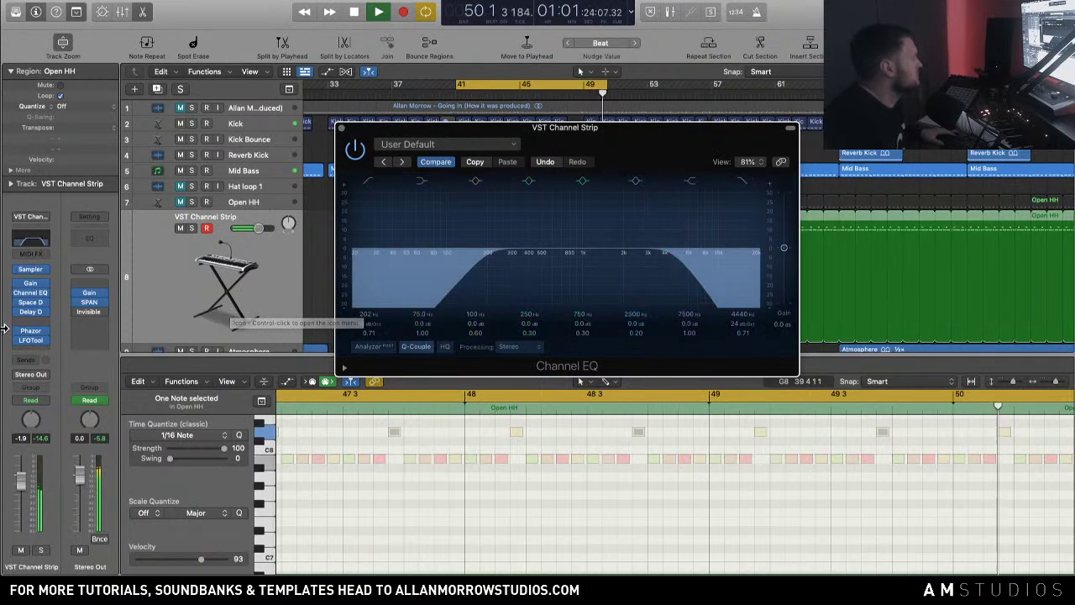
{"action": "key", "text": "space"}
Step: Insert a stereo Phat FX multi-effect after LFOTool on the hi-hat channel and start playback
{"action": "left_click", "coordinate": [34, 356]}
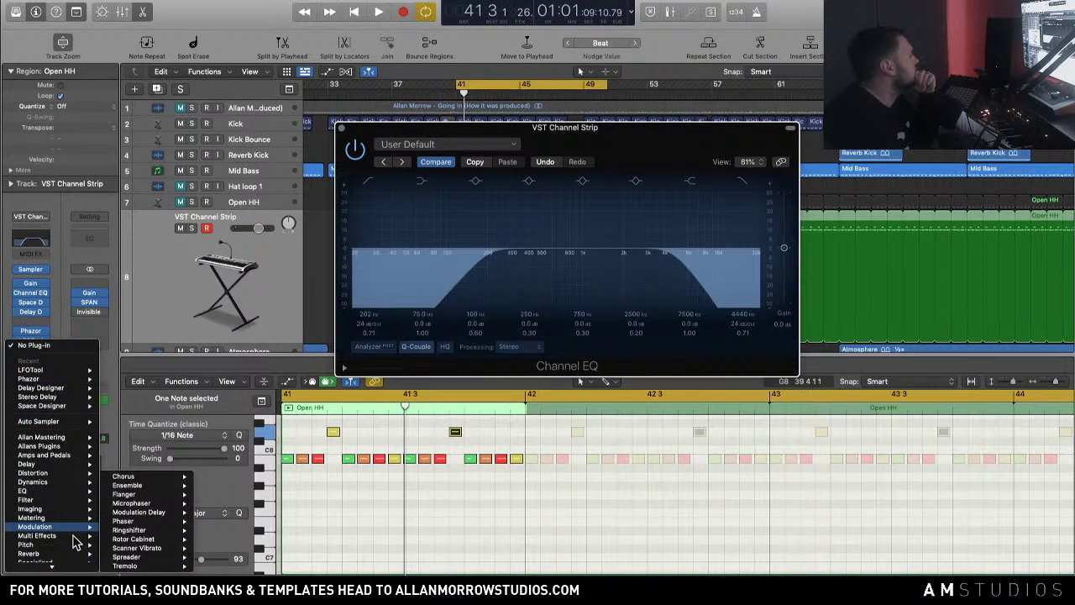
{"action": "scroll", "coordinate": [71, 546], "scroll_direction": "down", "scroll_amount": 2}
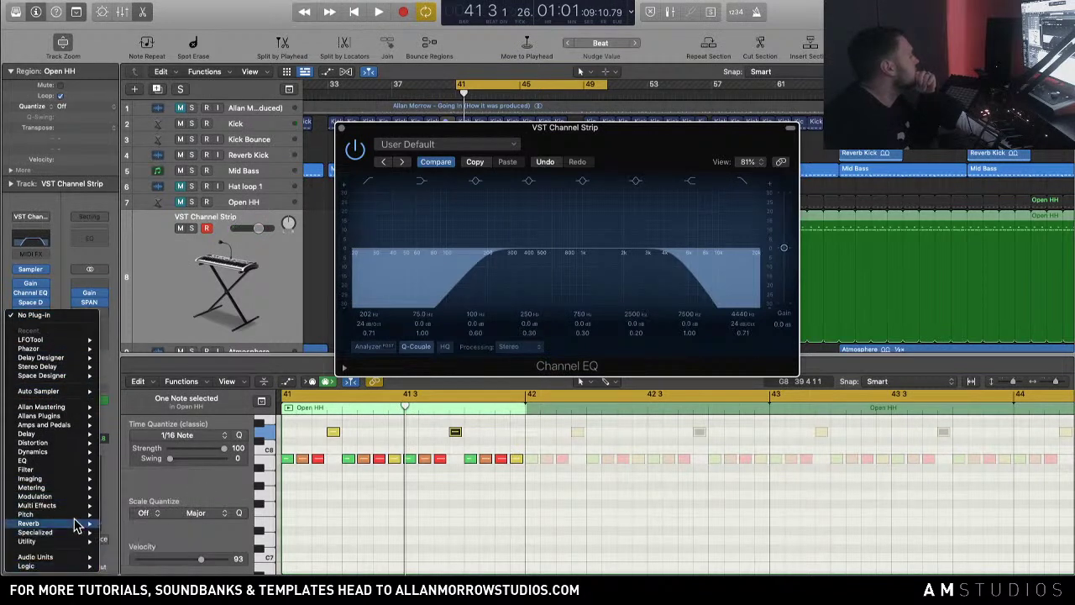
{"action": "mouse_move", "coordinate": [81, 481]}
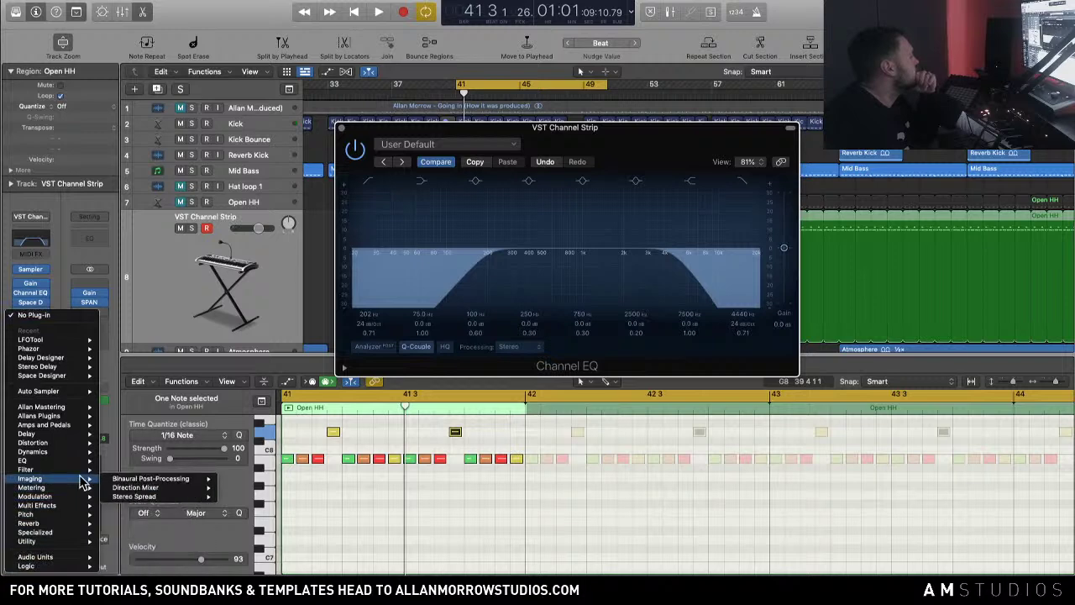
{"action": "mouse_move", "coordinate": [84, 505]}
{"action": "mouse_move", "coordinate": [126, 505]}
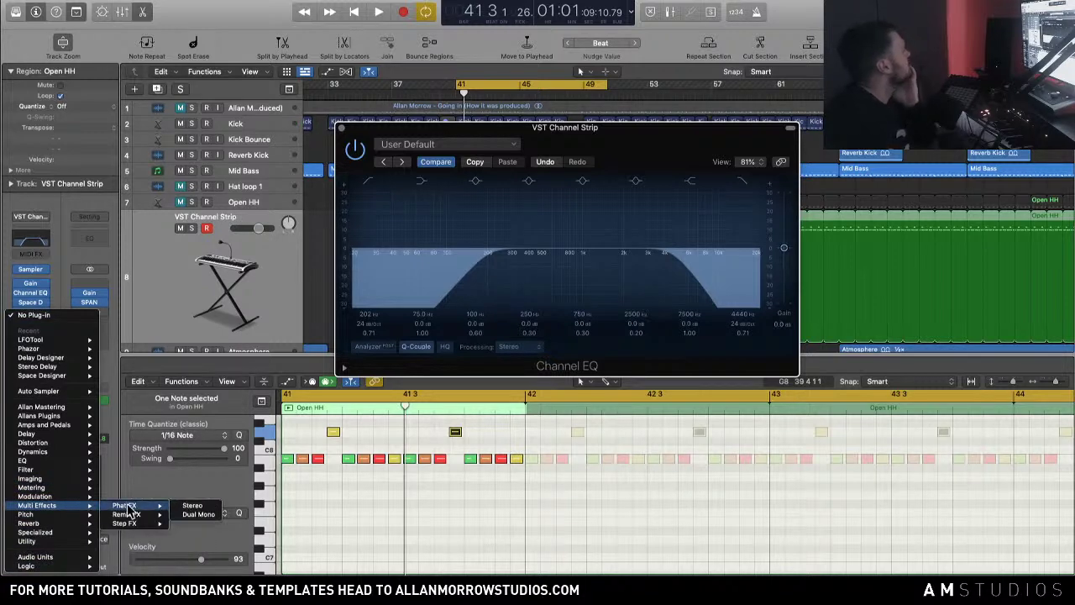
{"action": "left_click", "coordinate": [192, 506]}
{"action": "key", "text": "space"}
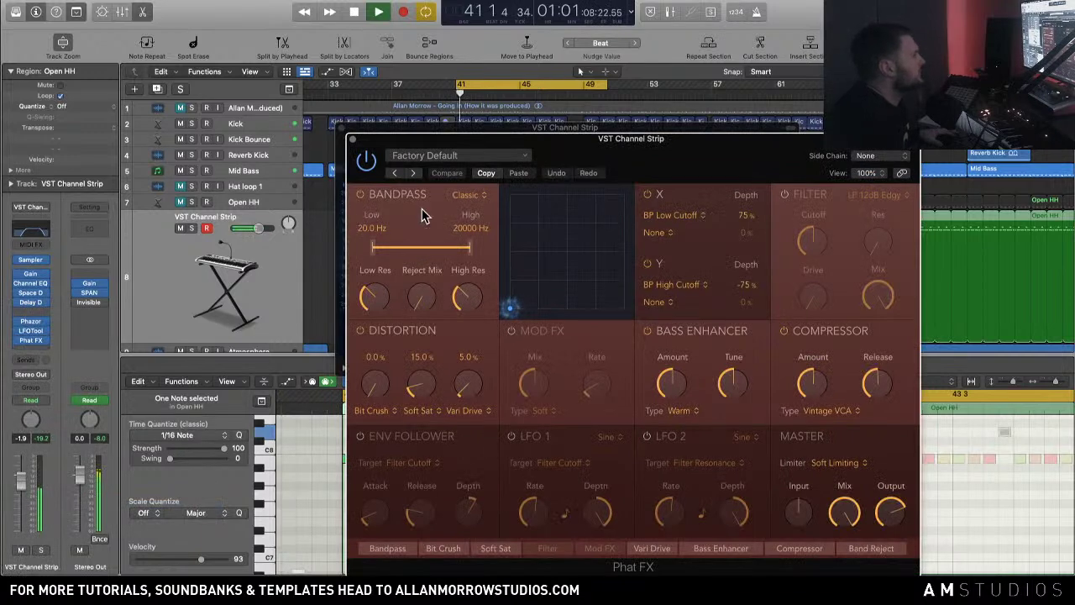
Step: Solo the hi-hat and audition Phat FX presets in sequence from Factory Default through Dirty Tube Wobble and Massive Wobbly to Overblown
{"action": "left_click", "coordinate": [191, 229]}
{"action": "left_click", "coordinate": [413, 173]}
{"action": "left_click", "coordinate": [413, 173]}
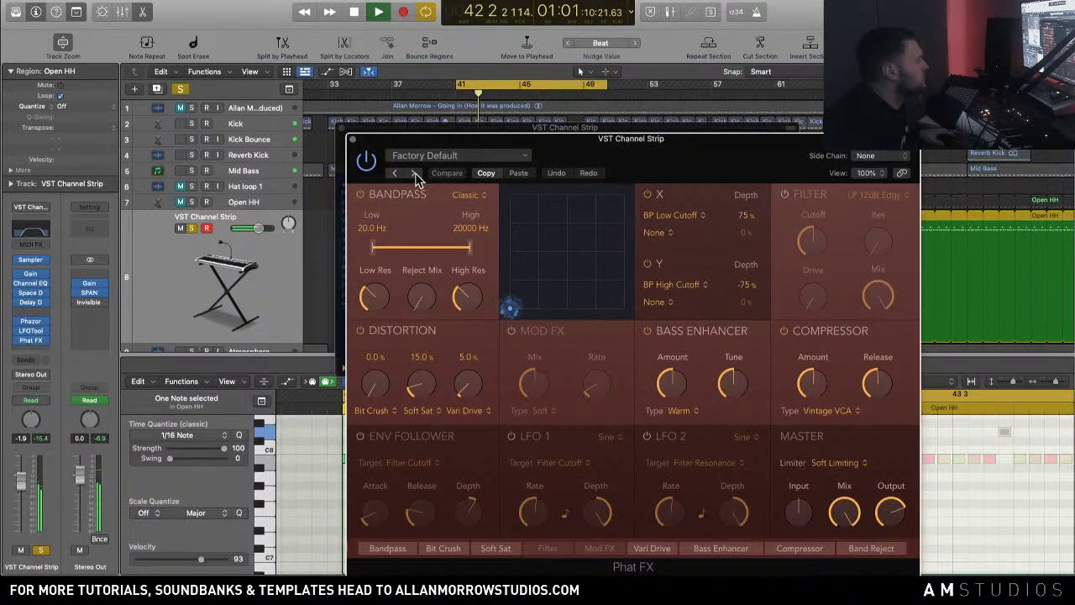
{"action": "left_click", "coordinate": [415, 174]}
{"action": "left_click", "coordinate": [415, 174]}
{"action": "left_click", "coordinate": [415, 174]}
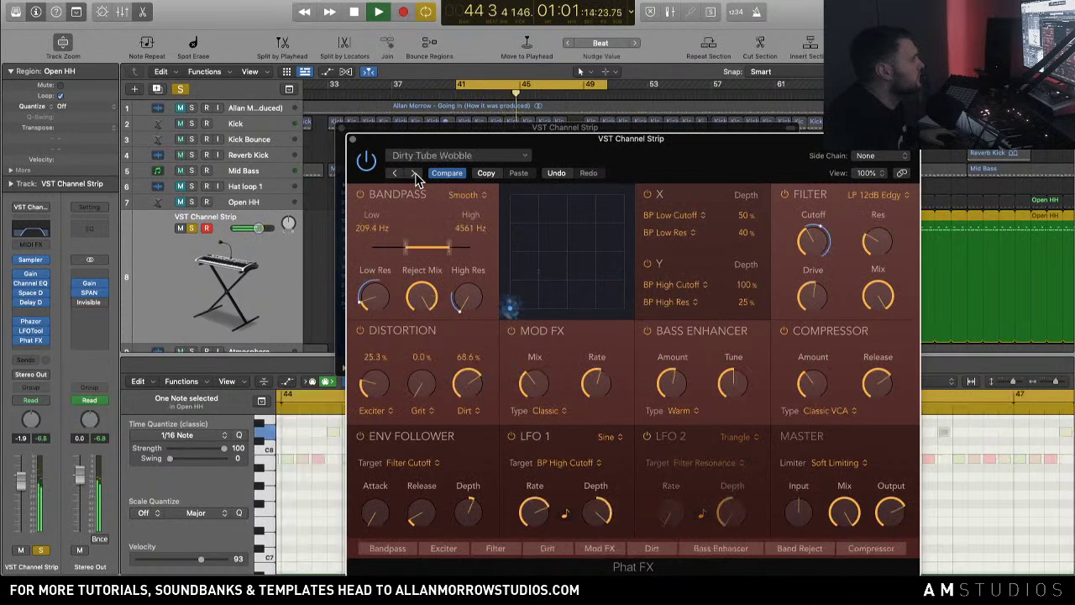
{"action": "left_click", "coordinate": [415, 174]}
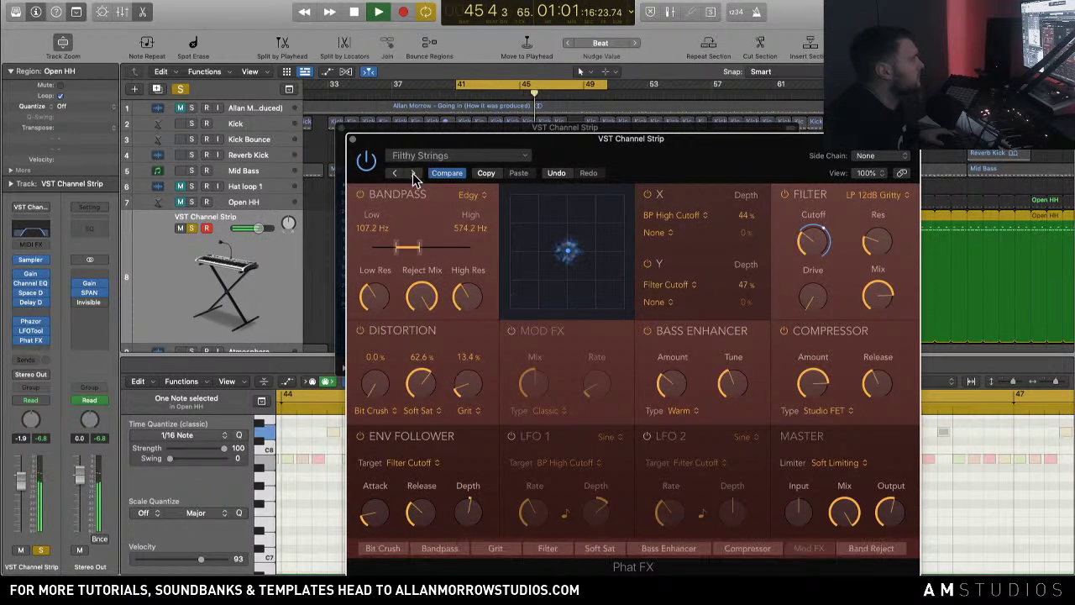
{"action": "left_click", "coordinate": [412, 173]}
{"action": "left_click", "coordinate": [413, 173]}
{"action": "left_click", "coordinate": [413, 173]}
{"action": "left_click", "coordinate": [413, 173]}
{"action": "left_click", "coordinate": [413, 173]}
{"action": "left_click", "coordinate": [413, 173]}
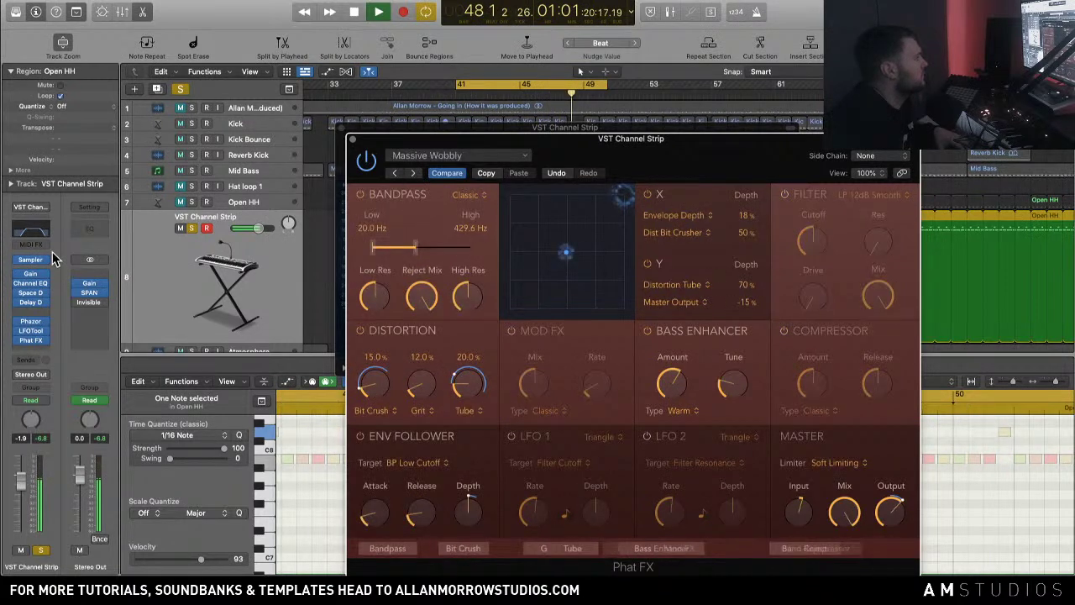
{"action": "left_click", "coordinate": [412, 173]}
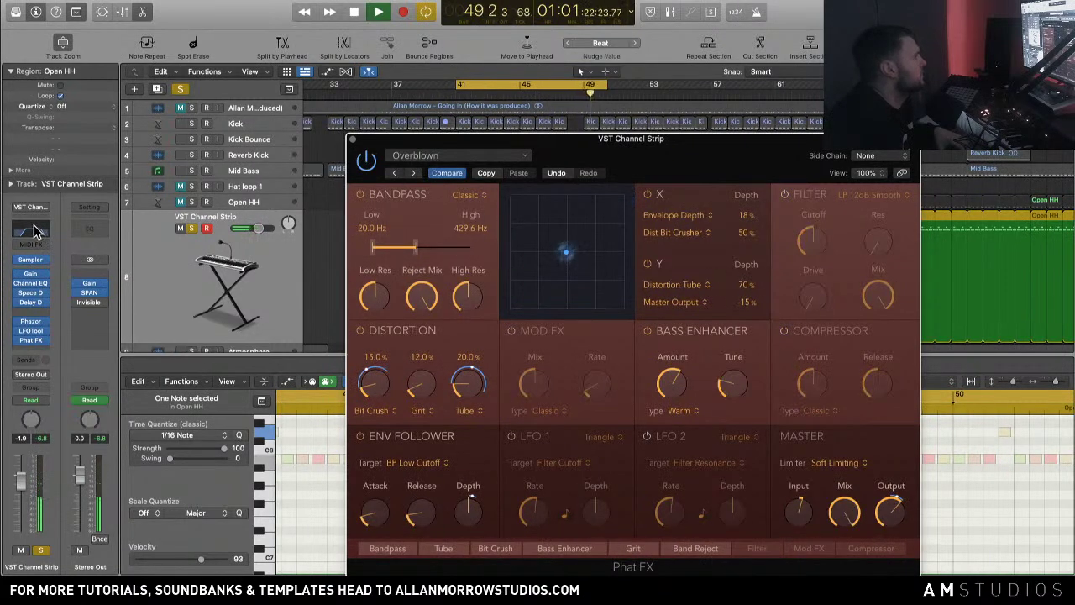
Step: Lower the Channel EQ's low cut to 148 Hz and its high cut to 1360 Hz, and return to Phat FX
{"action": "left_click", "coordinate": [31, 283]}
{"action": "left_click_drag", "start_coordinate": [658, 277], "coordinate": [628, 271]}
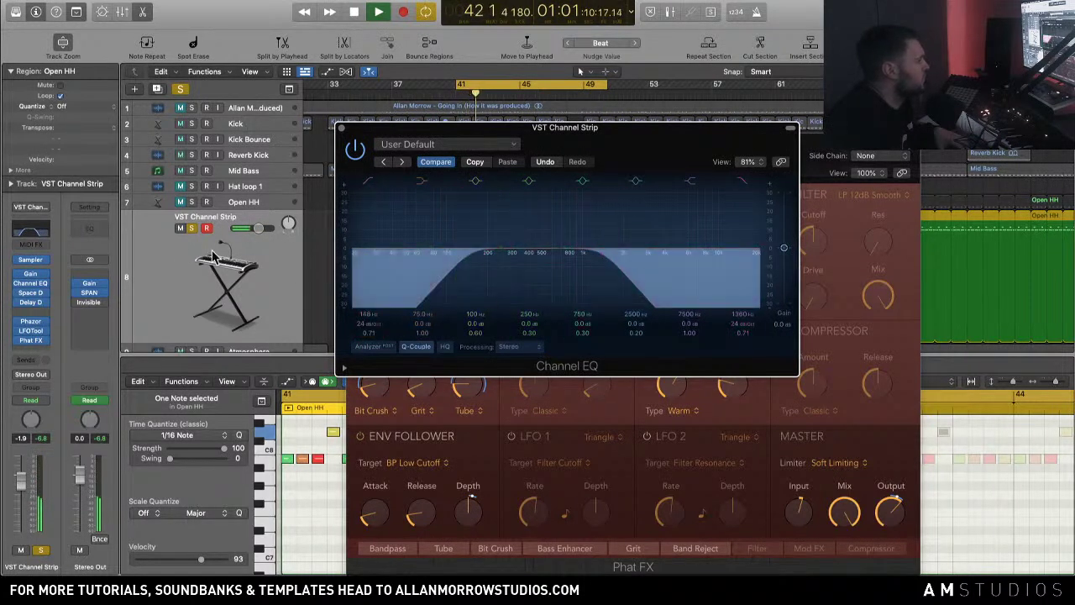
{"action": "left_click", "coordinate": [811, 146]}
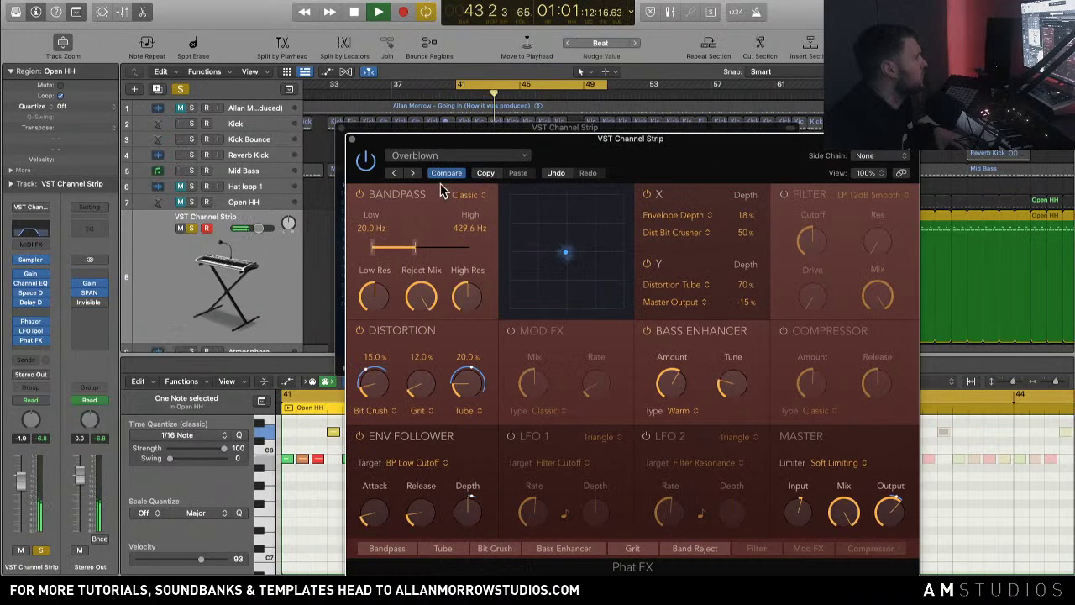
Step: Change the hi-hat's Phat FX preset to Sharp Spike, auditioning Screamer on the way
{"action": "left_click", "coordinate": [413, 174]}
{"action": "left_click", "coordinate": [413, 174]}
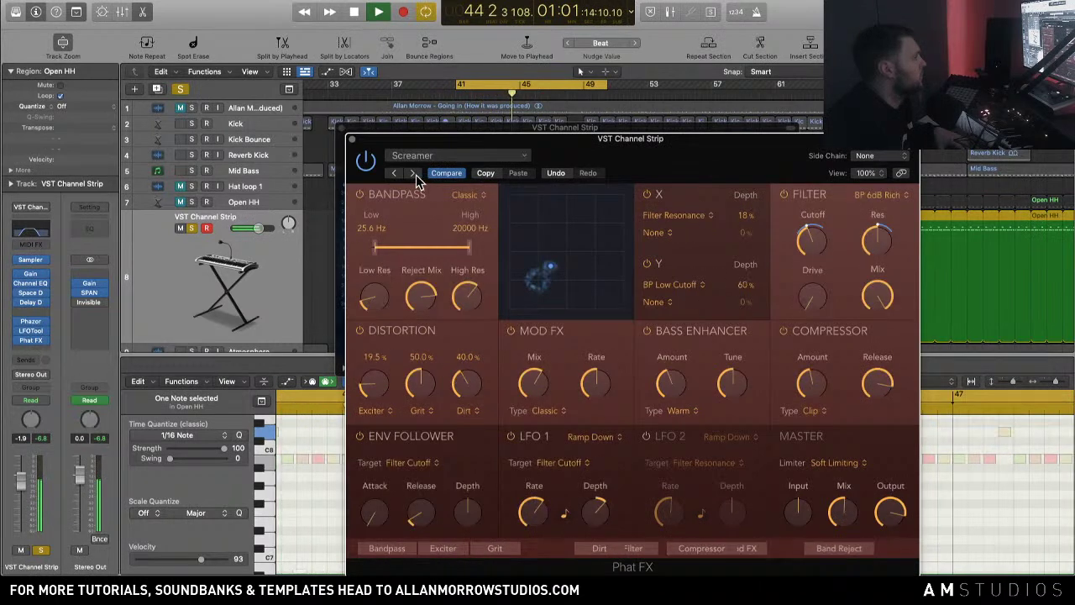
{"action": "left_click", "coordinate": [413, 174]}
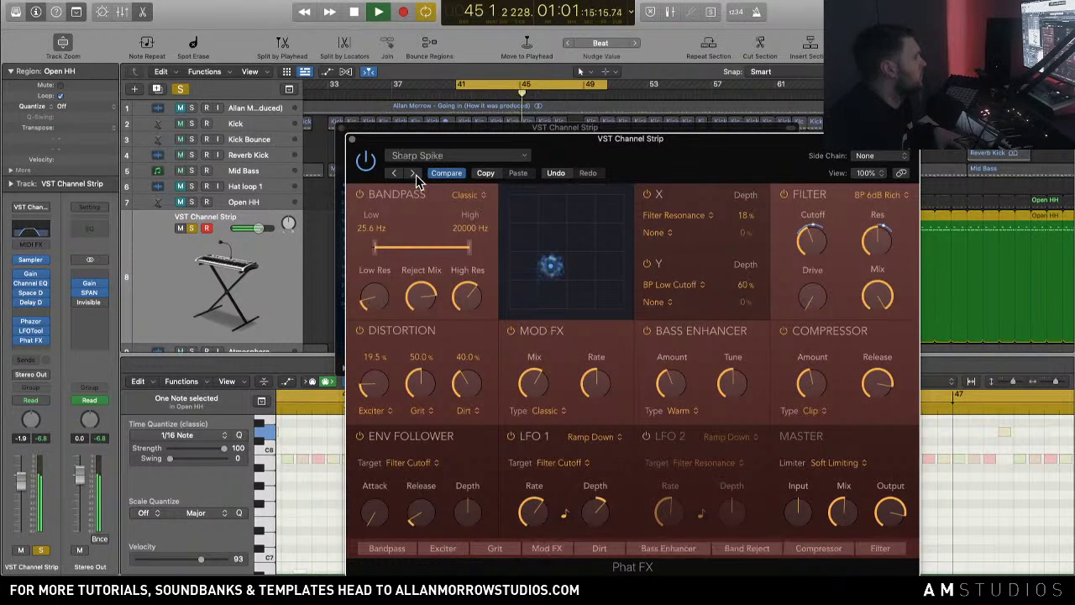
Step: Unsolo the hi-hat, lower the Phat FX filter cutoff in the full mix, and bypass Phazor
{"action": "left_click", "coordinate": [191, 229]}
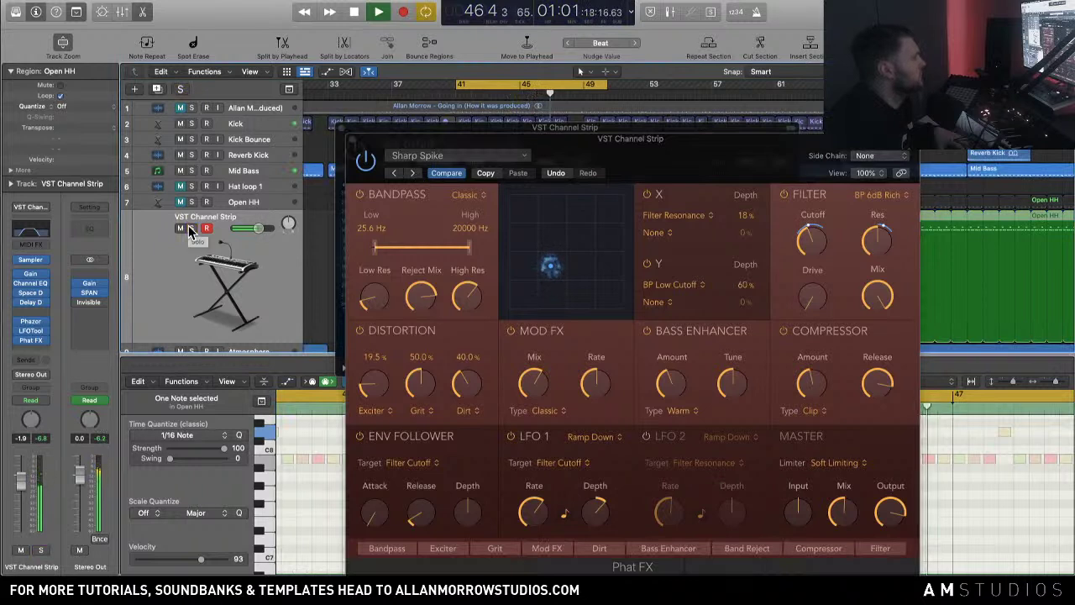
{"action": "left_click", "coordinate": [806, 242]}
{"action": "left_click_drag", "start_coordinate": [807, 243], "coordinate": [808, 252]}
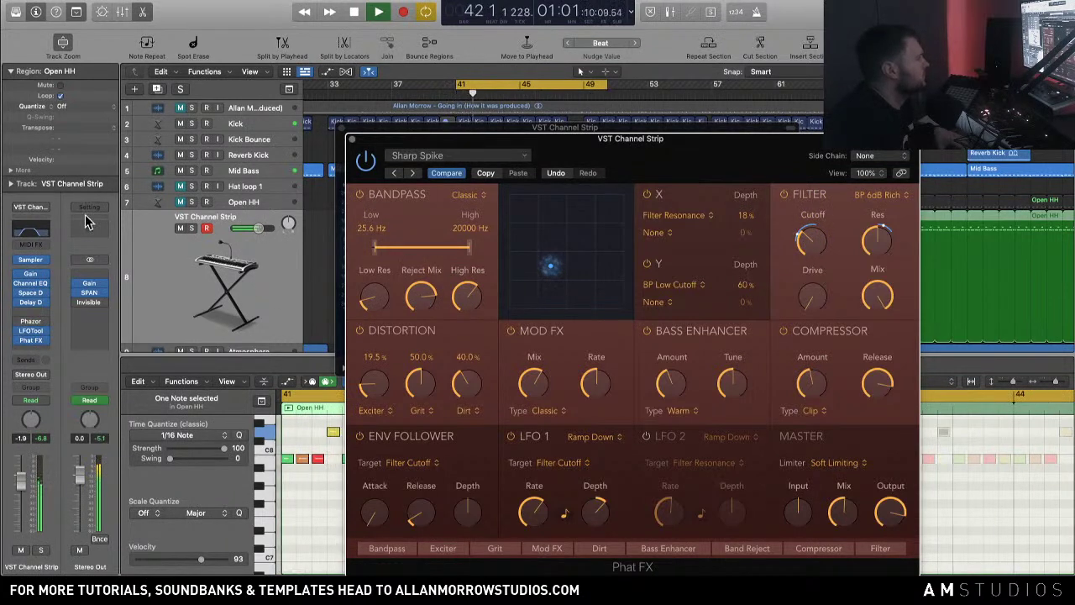
Step: Solo the hi-hat and step its Delay Designer presets through Threes Repeat and Wayward Pattern to 1\4 Falling Pitch
{"action": "left_click", "coordinate": [192, 228]}
{"action": "left_click", "coordinate": [31, 301]}
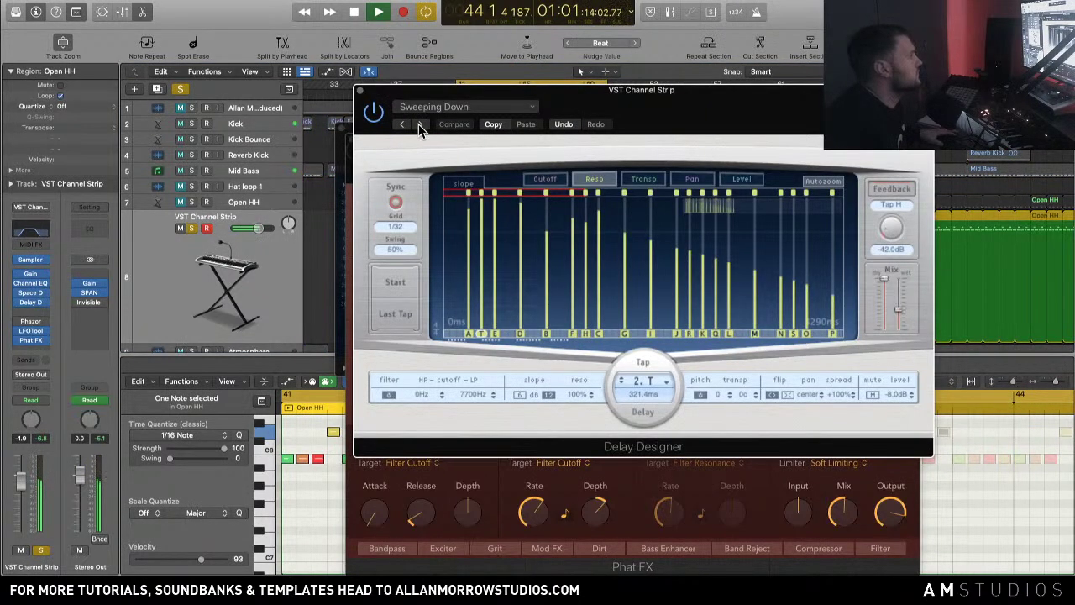
{"action": "left_click", "coordinate": [421, 127]}
{"action": "left_click", "coordinate": [421, 127]}
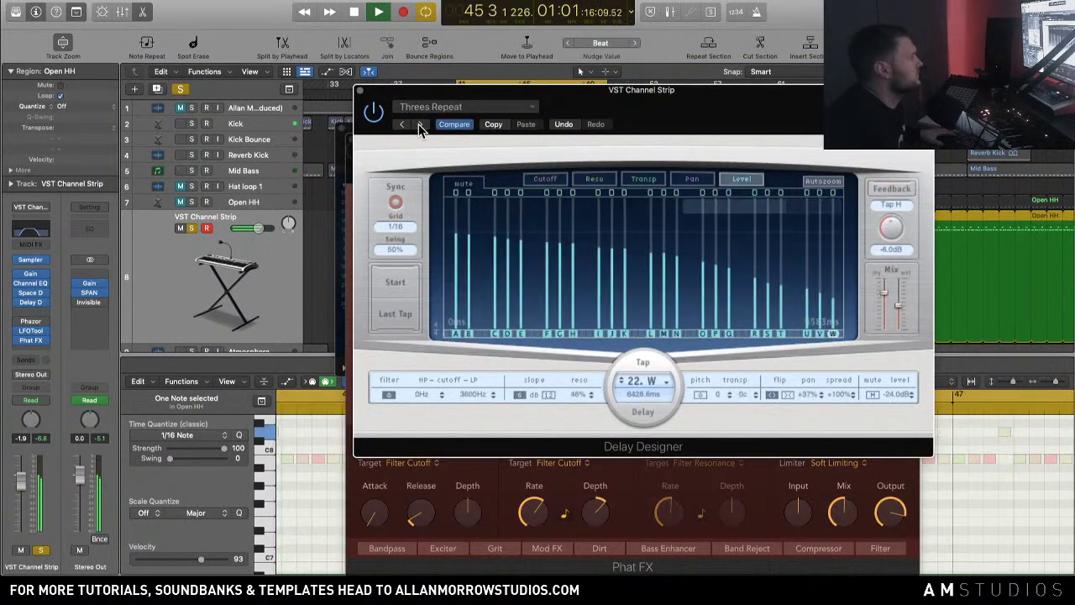
{"action": "left_click", "coordinate": [420, 127]}
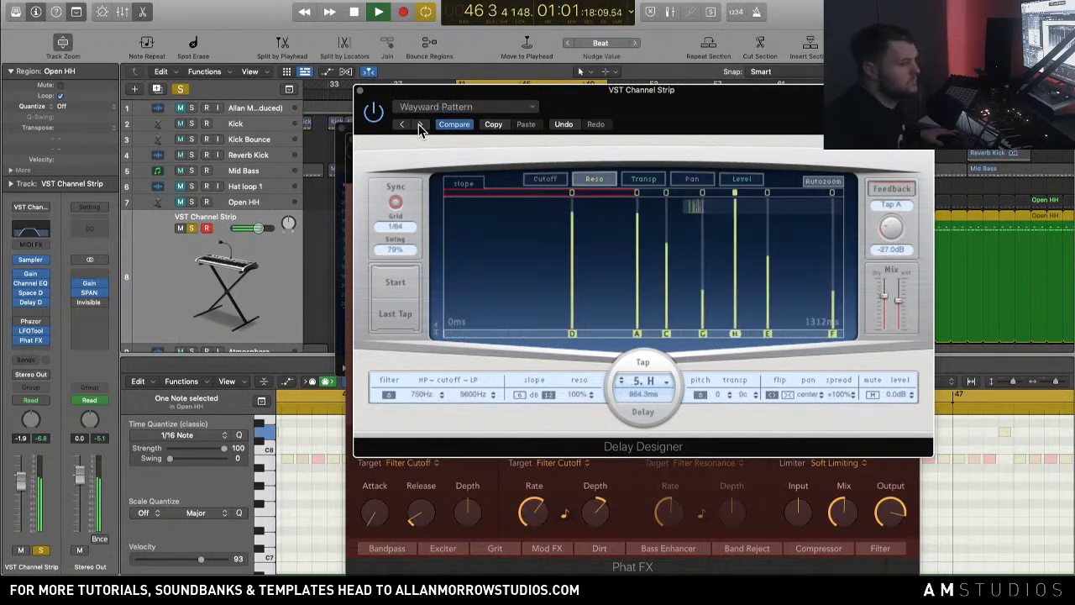
{"action": "left_click", "coordinate": [421, 127]}
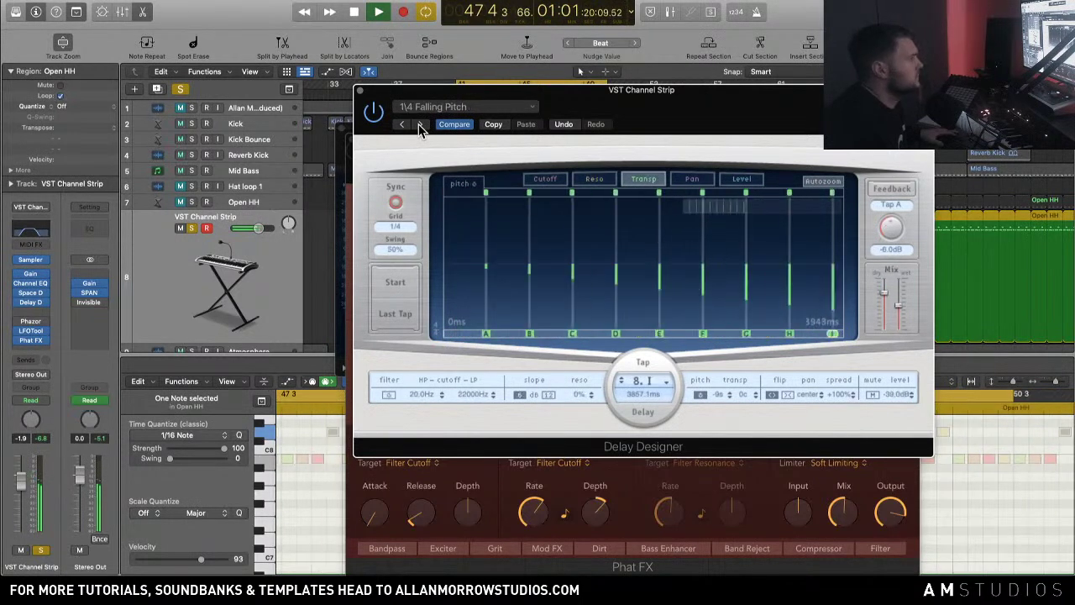
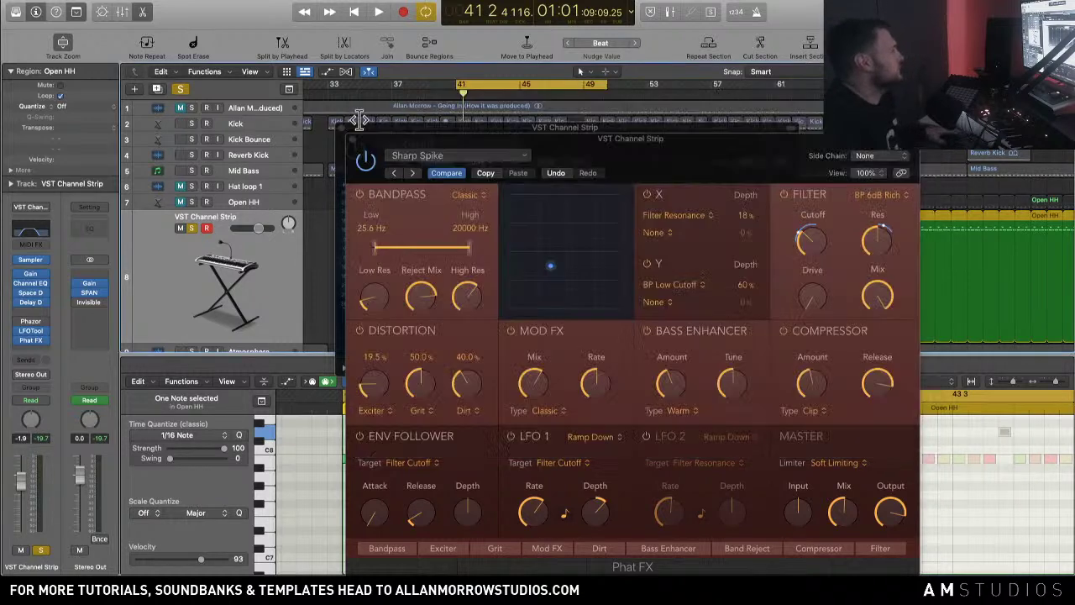
Step: Close the open plug-in windows, unsolo the hi-hat and play the full mix
{"action": "left_click", "coordinate": [359, 90]}
{"action": "left_click", "coordinate": [352, 140]}
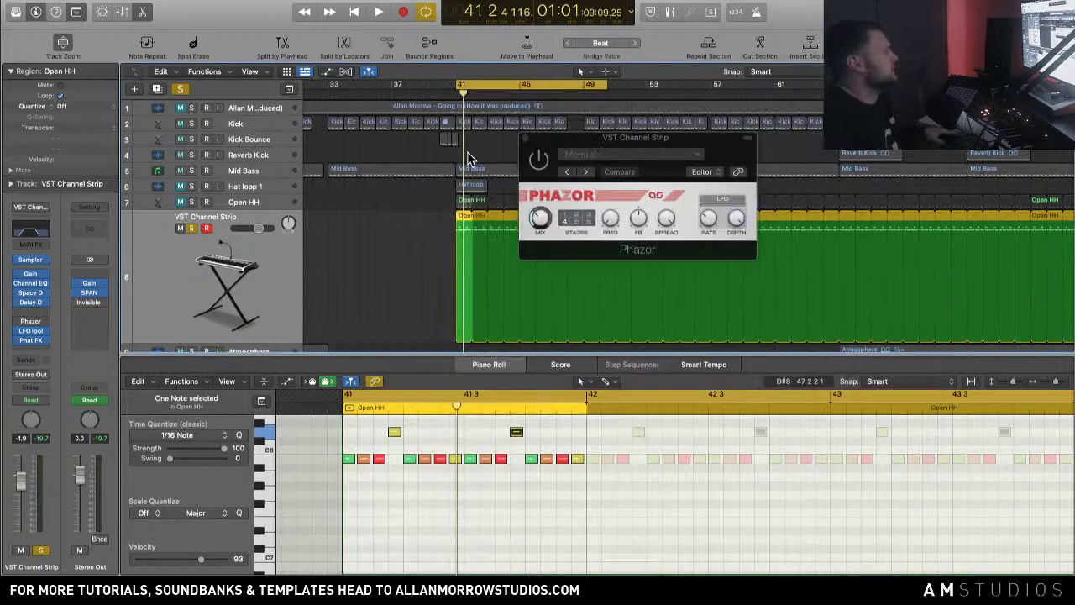
{"action": "left_click", "coordinate": [525, 140]}
{"action": "left_click", "coordinate": [192, 227]}
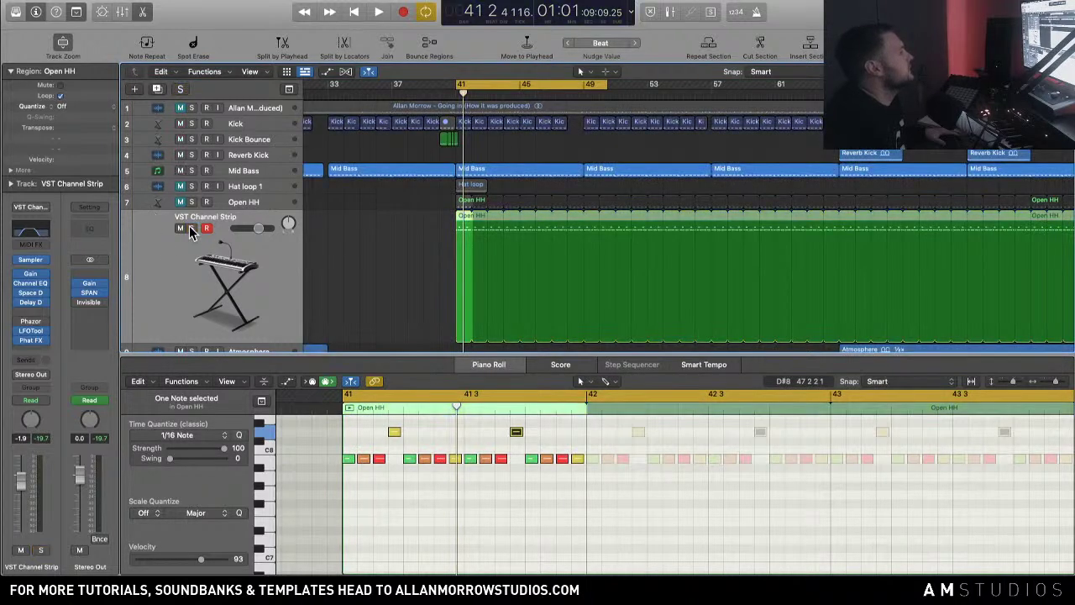
{"action": "key", "text": "space"}
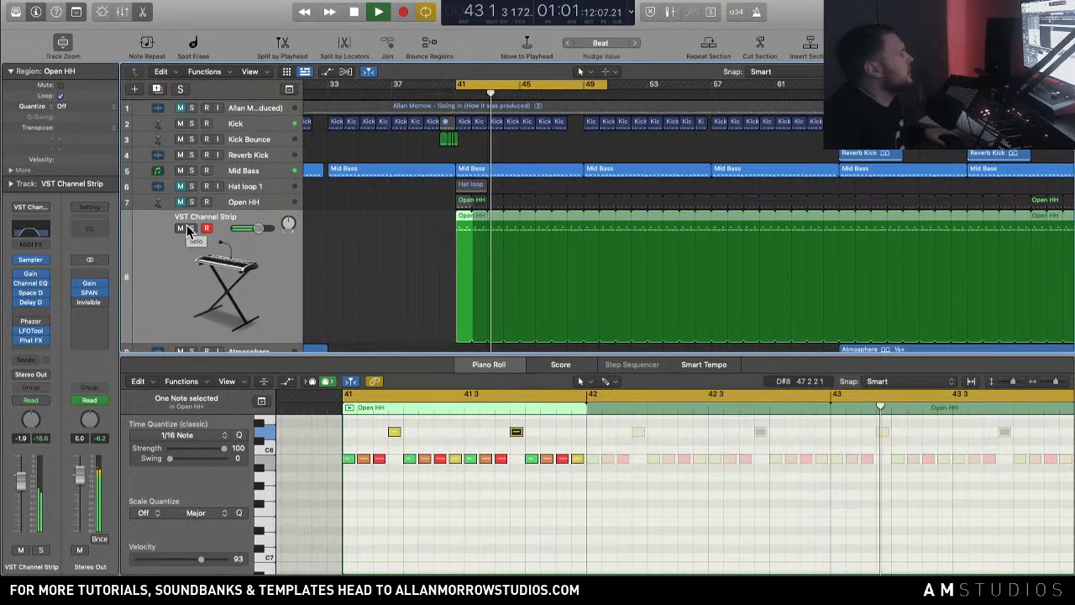
Step: Show the hi-hat's Channel EQ and lower the channel's volume to -3.5 dB during playback
{"action": "left_click", "coordinate": [42, 232]}
{"action": "key", "text": "space"}
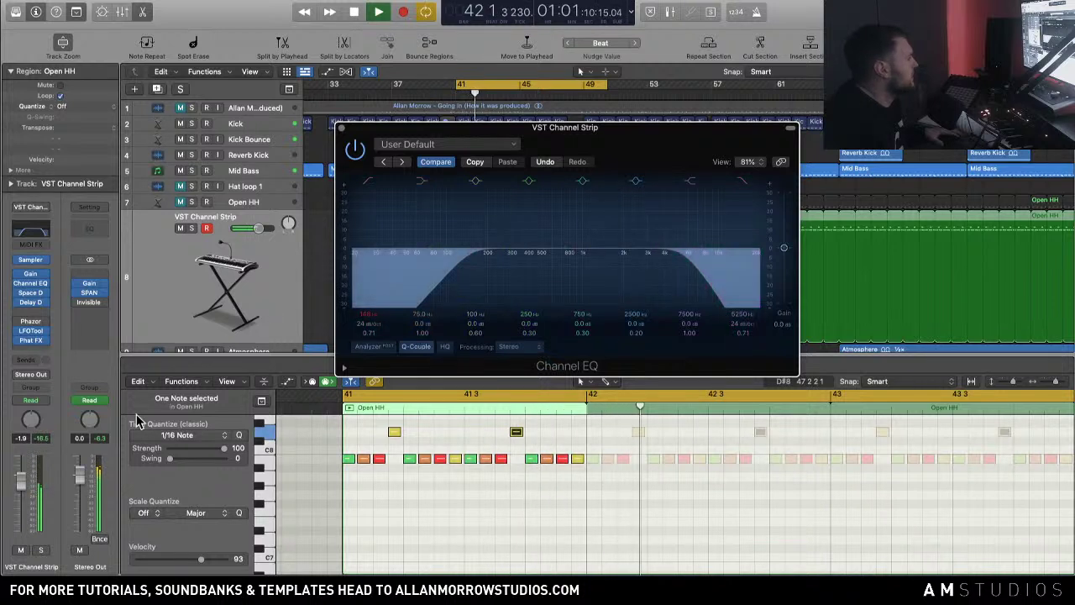
{"action": "left_click_drag", "start_coordinate": [42, 484], "coordinate": [45, 493]}
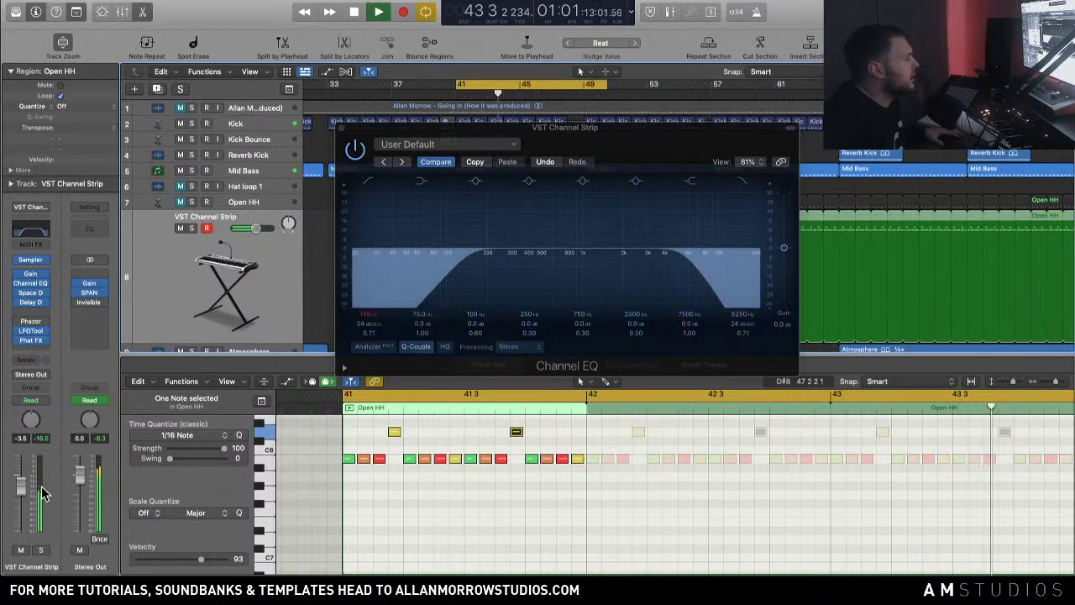
Step: Insert a Tremolo effect after Phat FX on the hi-hat channel
{"action": "left_click", "coordinate": [32, 348]}
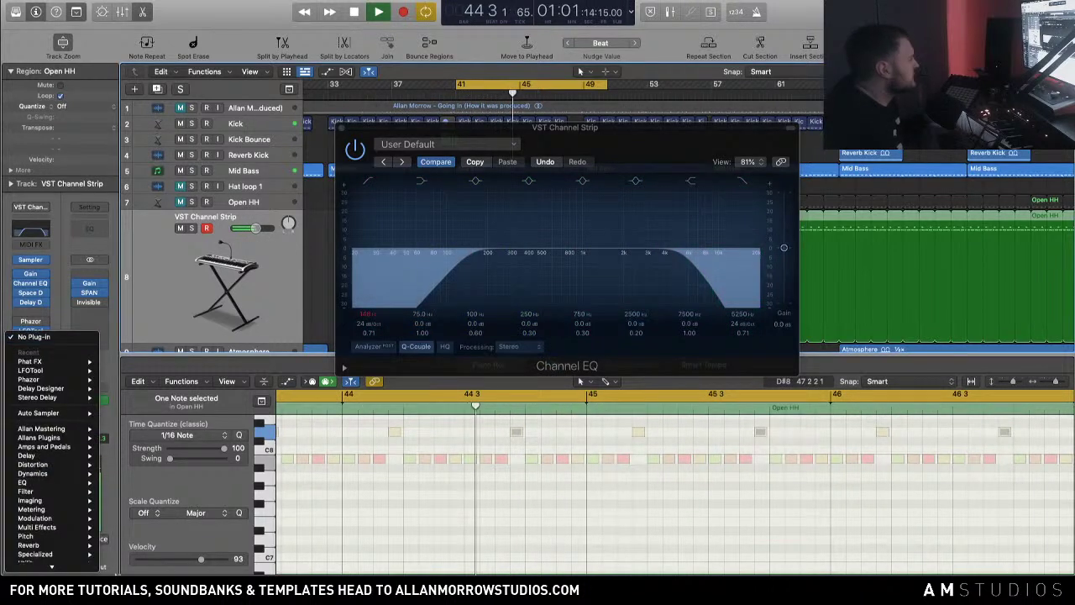
{"action": "mouse_move", "coordinate": [90, 528]}
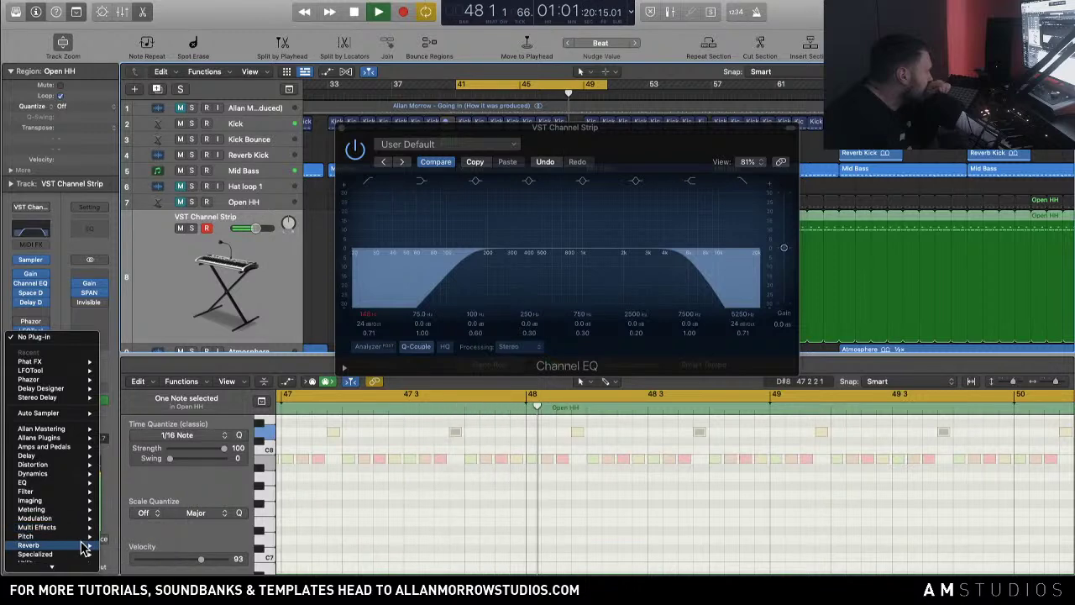
{"action": "mouse_move", "coordinate": [82, 556]}
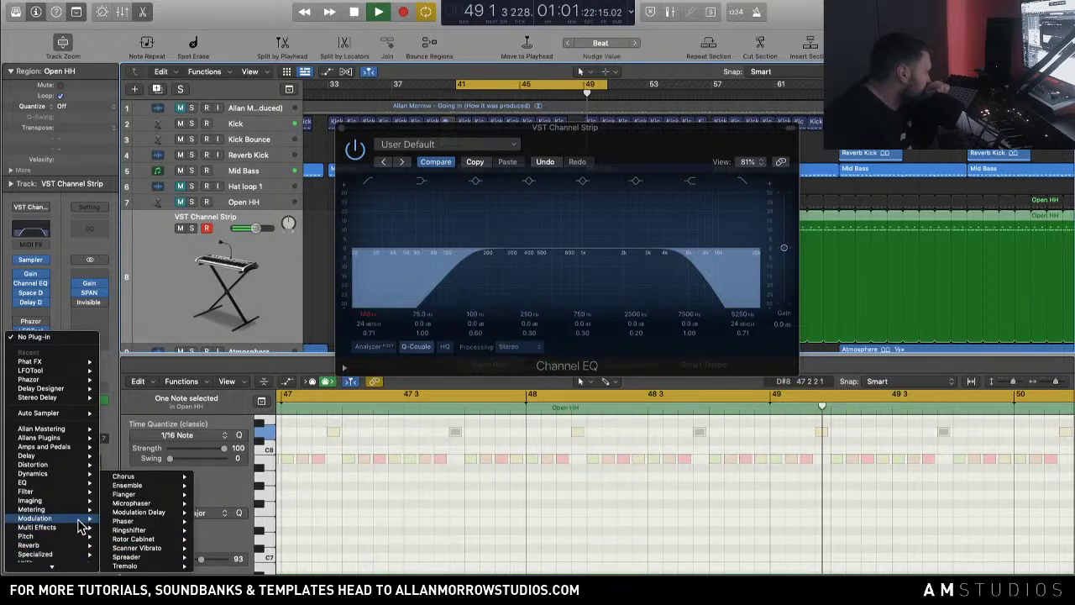
{"action": "mouse_move", "coordinate": [134, 565]}
{"action": "left_click", "coordinate": [220, 561]}
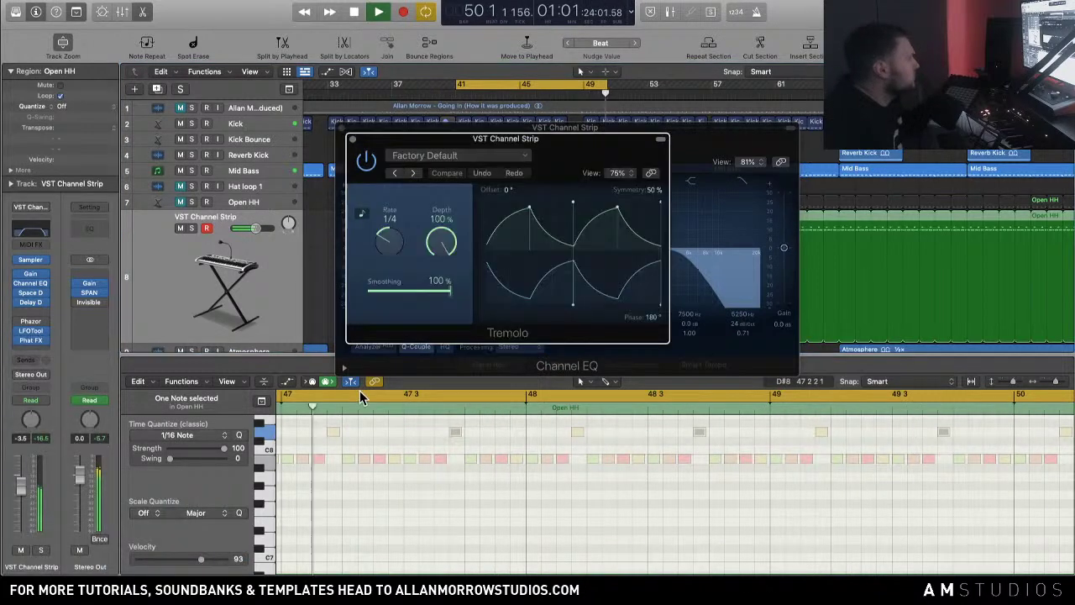
Step: Set the Tremolo depth to 55% and its rate to 1/2d with the hi-hat soloed, then unsolo and close the plug-in windows
{"action": "key", "text": "s"}
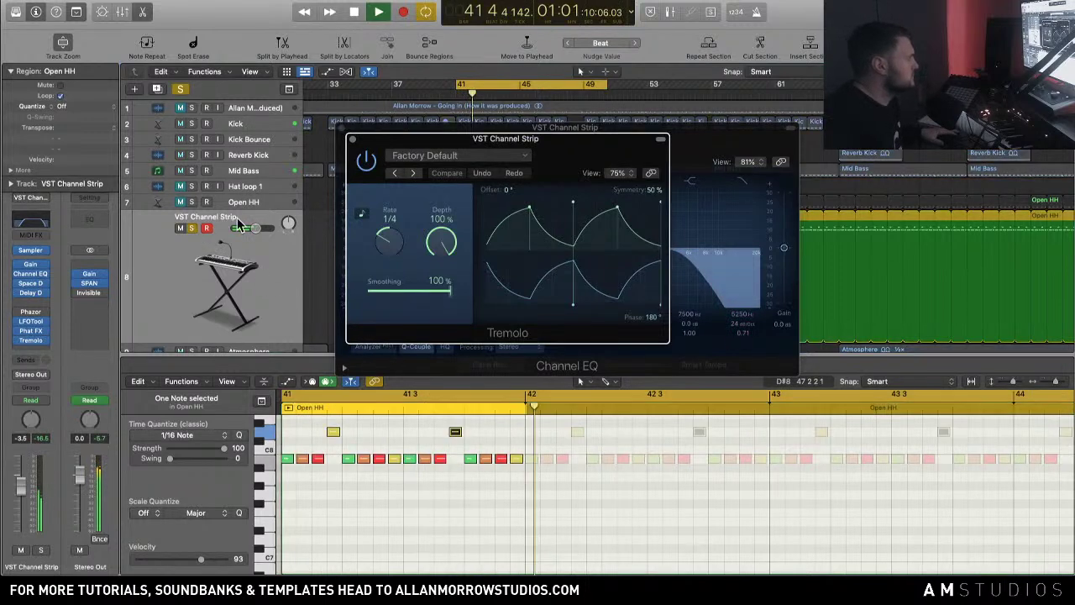
{"action": "left_click_drag", "start_coordinate": [439, 242], "coordinate": [439, 315]}
{"action": "left_click_drag", "start_coordinate": [389, 243], "coordinate": [392, 266]}
{"action": "left_click", "coordinate": [192, 228]}
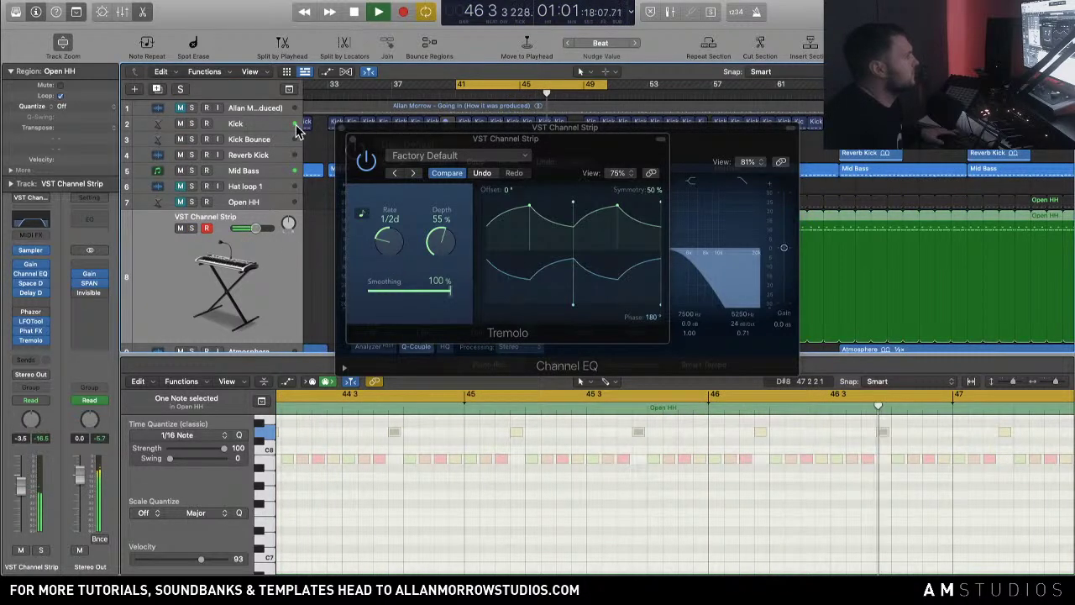
{"action": "left_click", "coordinate": [347, 137]}
{"action": "left_click", "coordinate": [340, 130]}
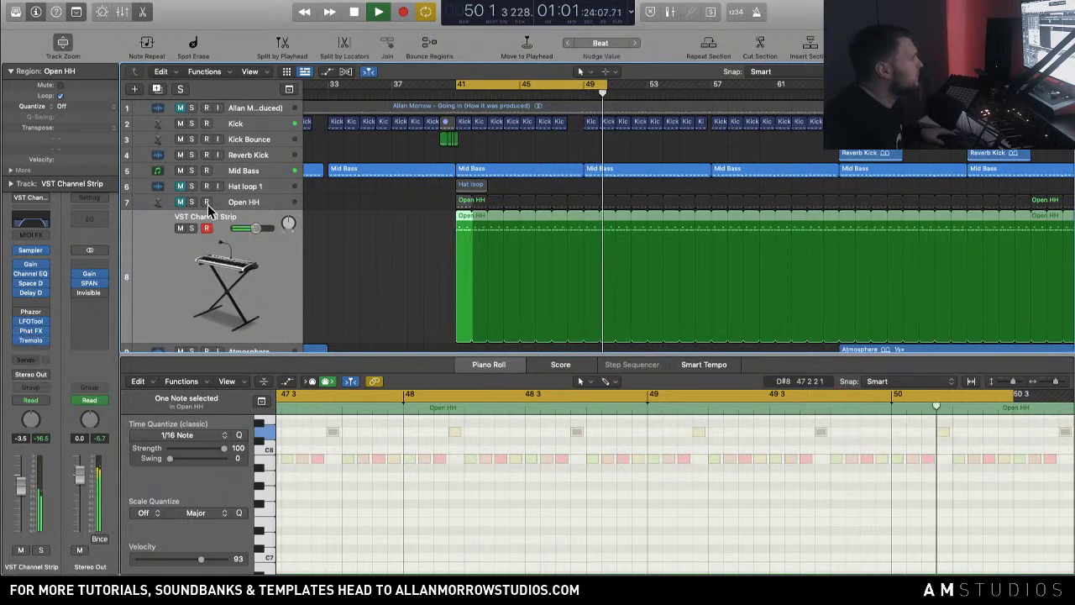
Step: Solo the hi-hat together with Mid Bass to hear how they combine, and stop playback
{"action": "left_click", "coordinate": [191, 227]}
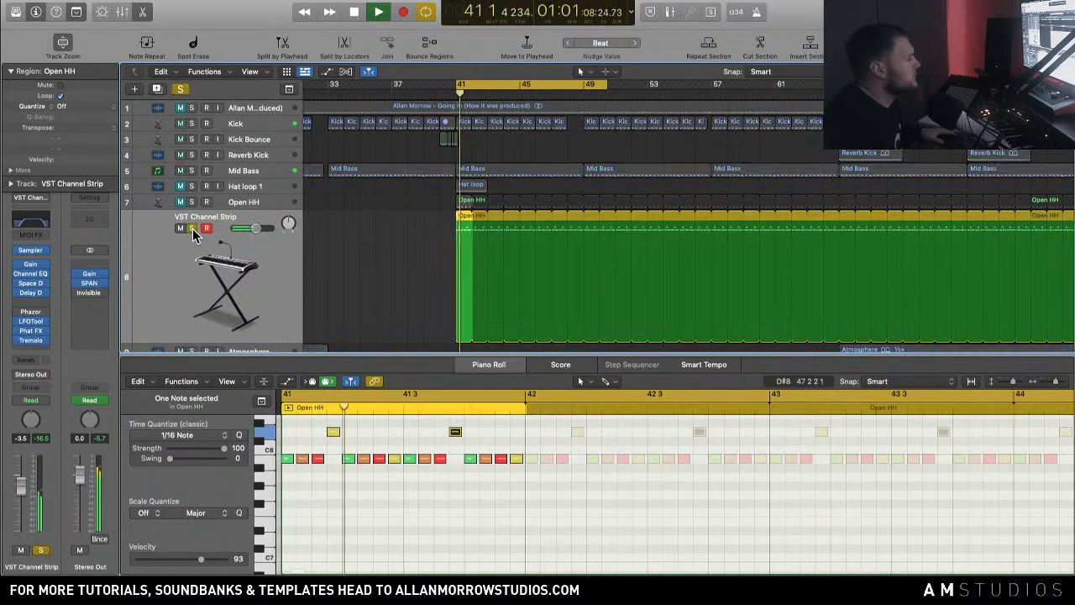
{"action": "left_click", "coordinate": [192, 171]}
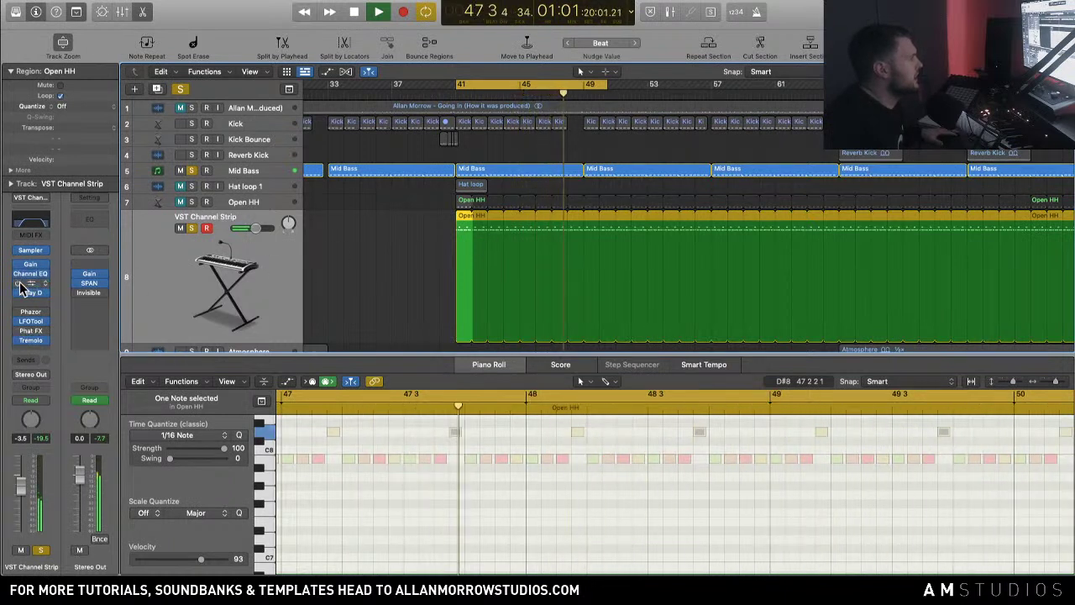
{"action": "key", "text": "space"}
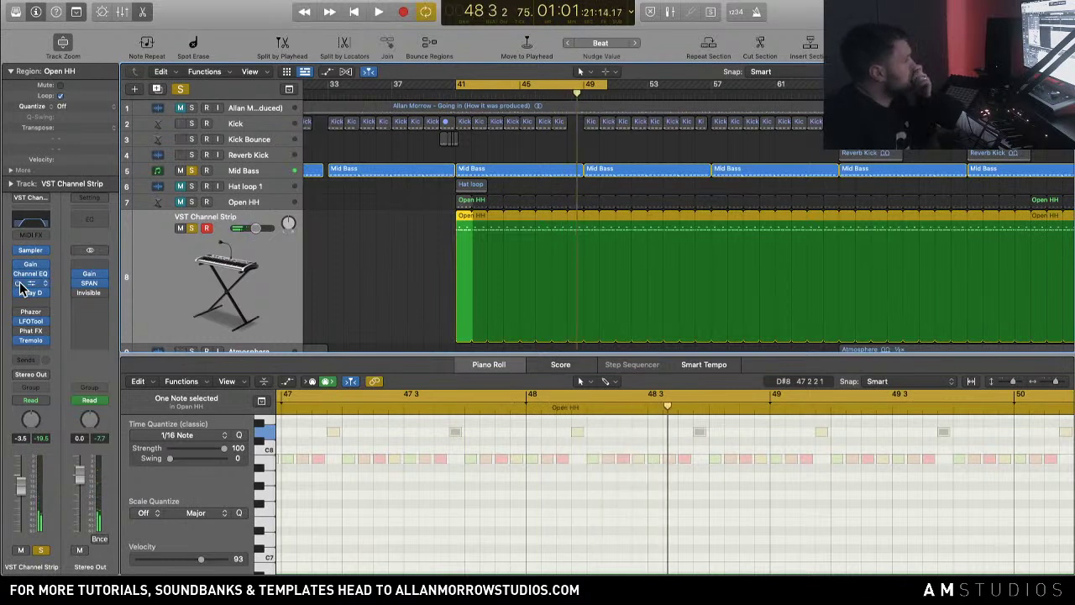
Step: Change the hi-hat's Space Designer preset to Ramping Radiance, unsolo Mid Bass and set the dry level to 0 dB
{"action": "left_click", "coordinate": [27, 284]}
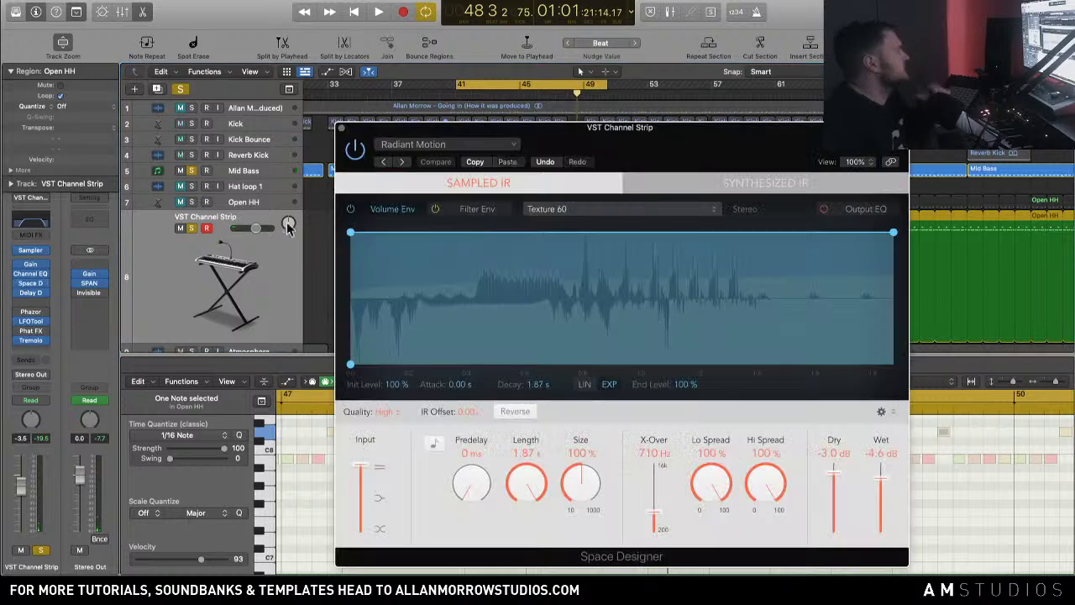
{"action": "left_click", "coordinate": [402, 162]}
{"action": "key", "text": "space"}
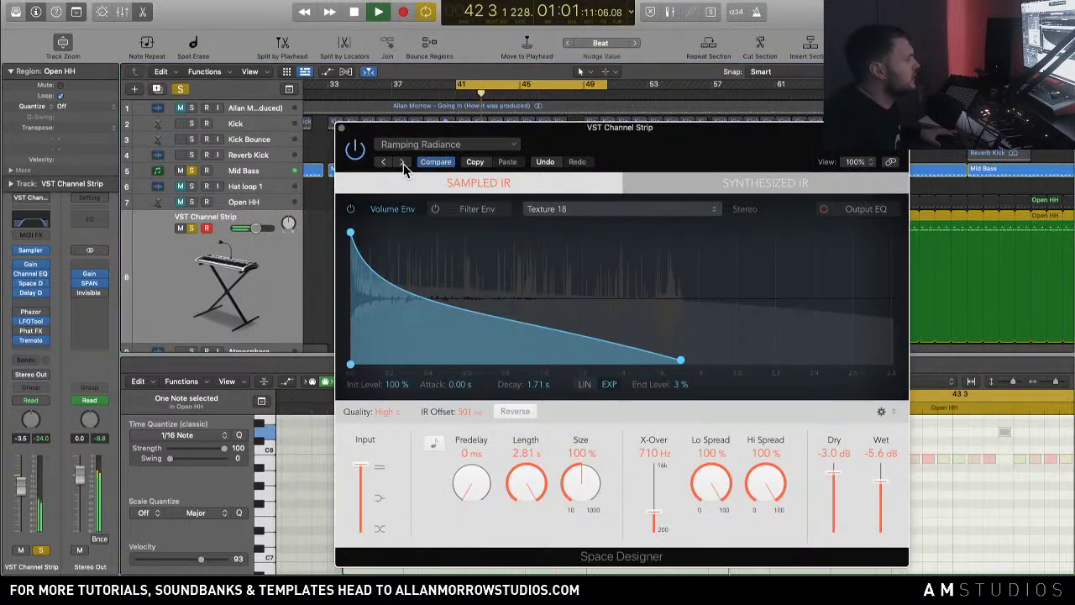
{"action": "left_click", "coordinate": [192, 172]}
{"action": "left_click_drag", "start_coordinate": [833, 472], "coordinate": [835, 463]}
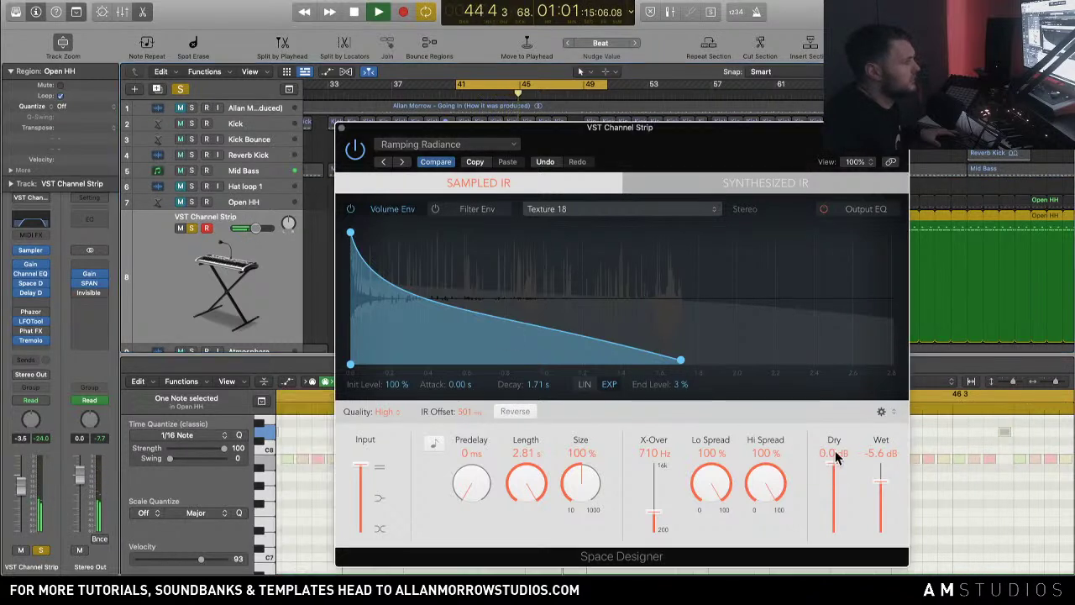
Step: Raise the Channel EQ's high cut on the hi-hat to 11300 Hz and unsolo the track
{"action": "left_click", "coordinate": [44, 225]}
{"action": "left_click_drag", "start_coordinate": [720, 324], "coordinate": [742, 290]}
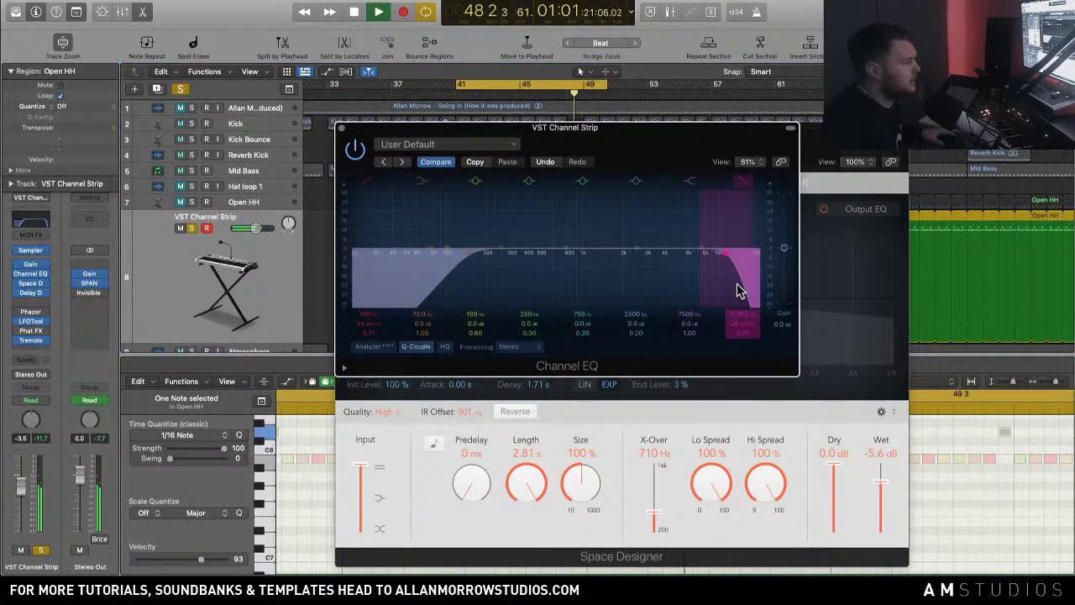
{"action": "left_click", "coordinate": [192, 229]}
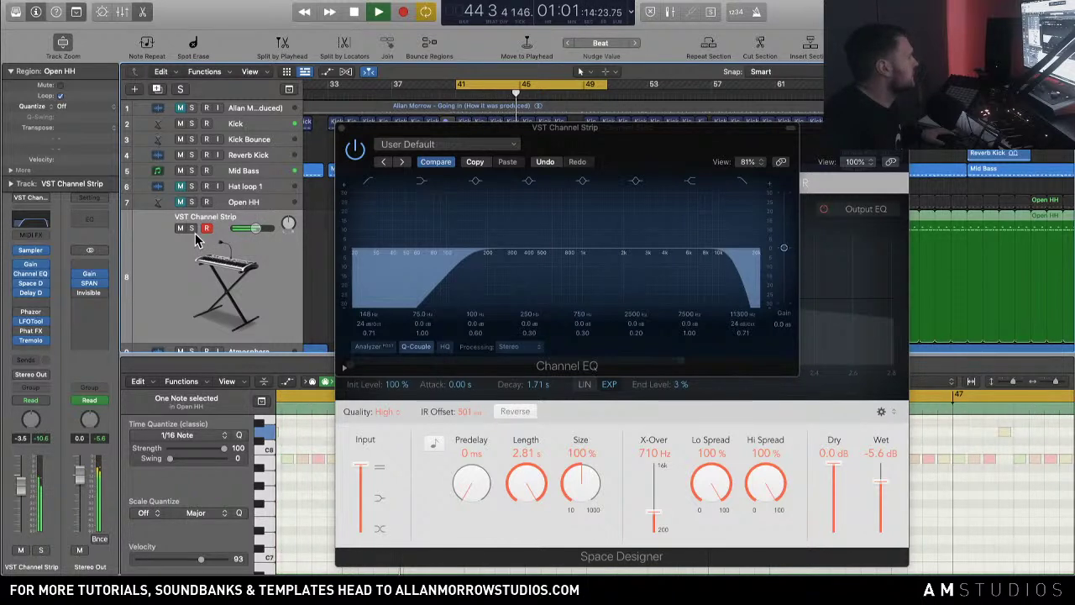
Step: Stop playback, solo the hi-hat, and close the Channel EQ and Space Designer windows
{"action": "key", "text": "space"}
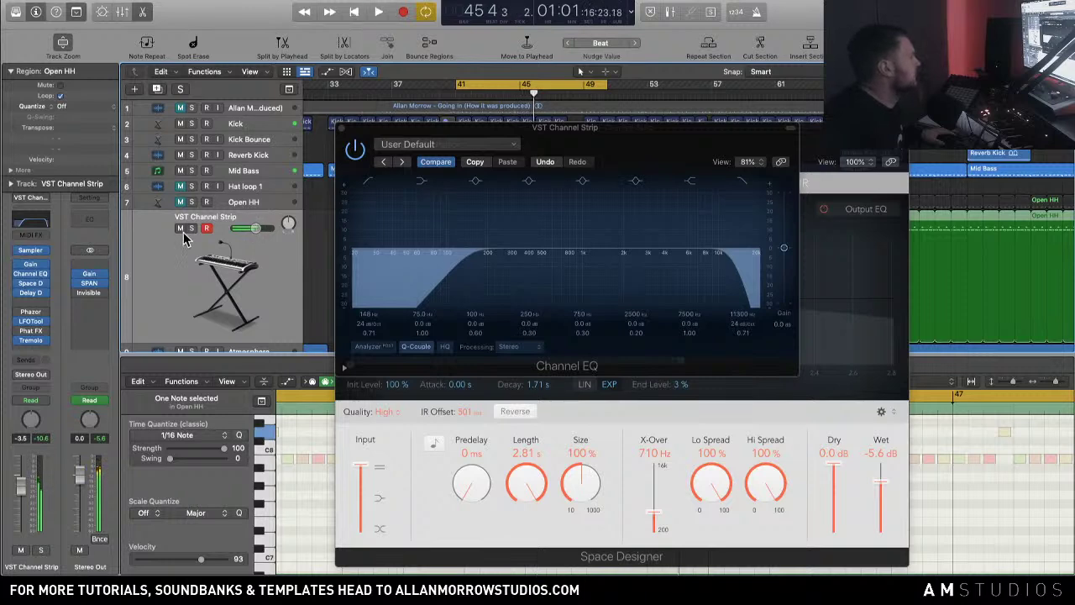
{"action": "left_click", "coordinate": [192, 228]}
{"action": "left_click", "coordinate": [341, 126]}
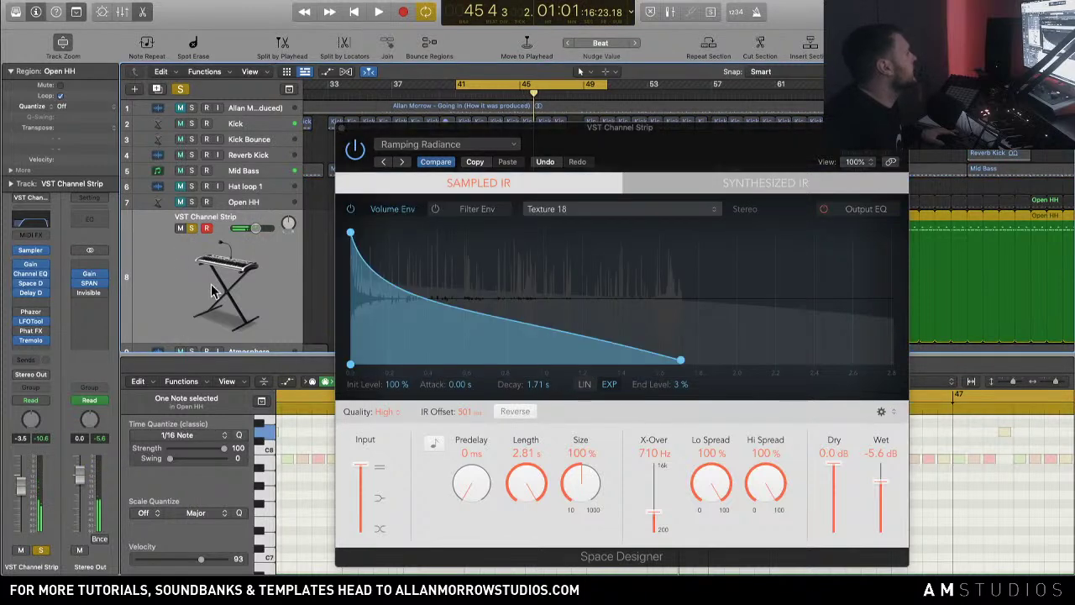
{"action": "left_click", "coordinate": [343, 126]}
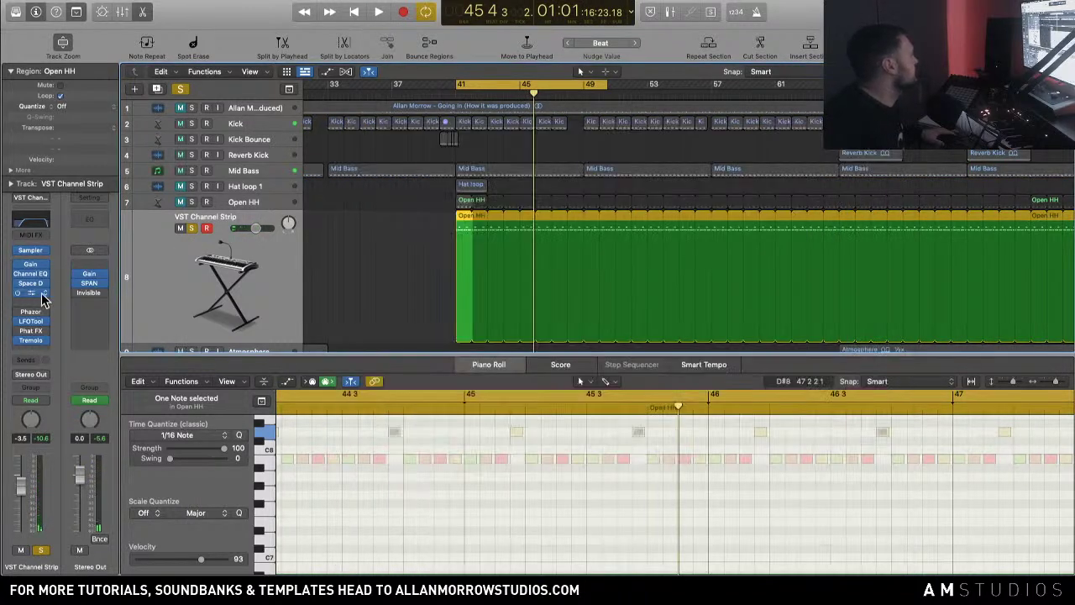
Step: Lower the Delay Designer's wet mix on the soloed hi-hat during playback, and unsolo it to hear the full mix
{"action": "left_click", "coordinate": [34, 293]}
{"action": "mouse_move", "coordinate": [892, 303]}
{"action": "left_mouse_down"}
{"action": "mouse_move", "coordinate": [901, 290]}
{"action": "mouse_move", "coordinate": [901, 319]}
{"action": "left_mouse_up"}
{"action": "key", "text": "space"}
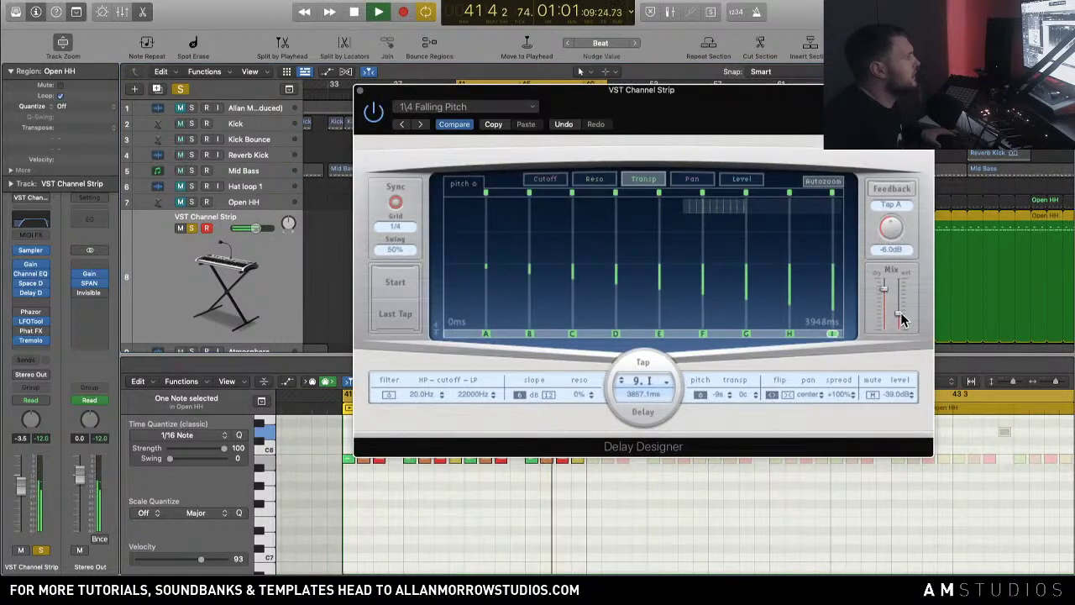
{"action": "left_click", "coordinate": [192, 229]}
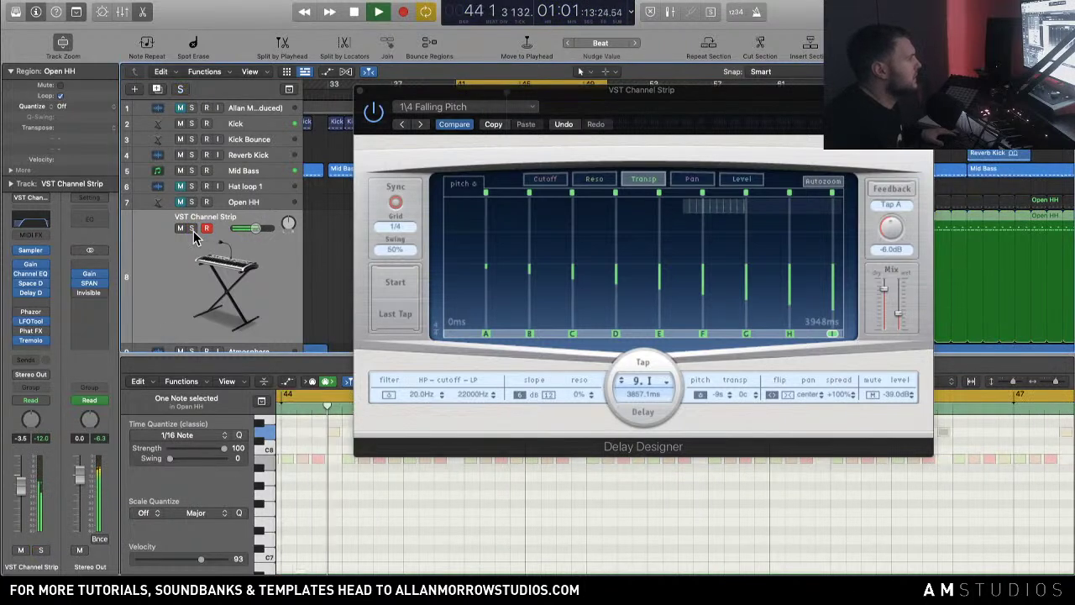
Step: Stop playback, lower the Sampler's Env 1 Amp sustain to 52.5%, and move the plug-in window aside
{"action": "key", "text": "space"}
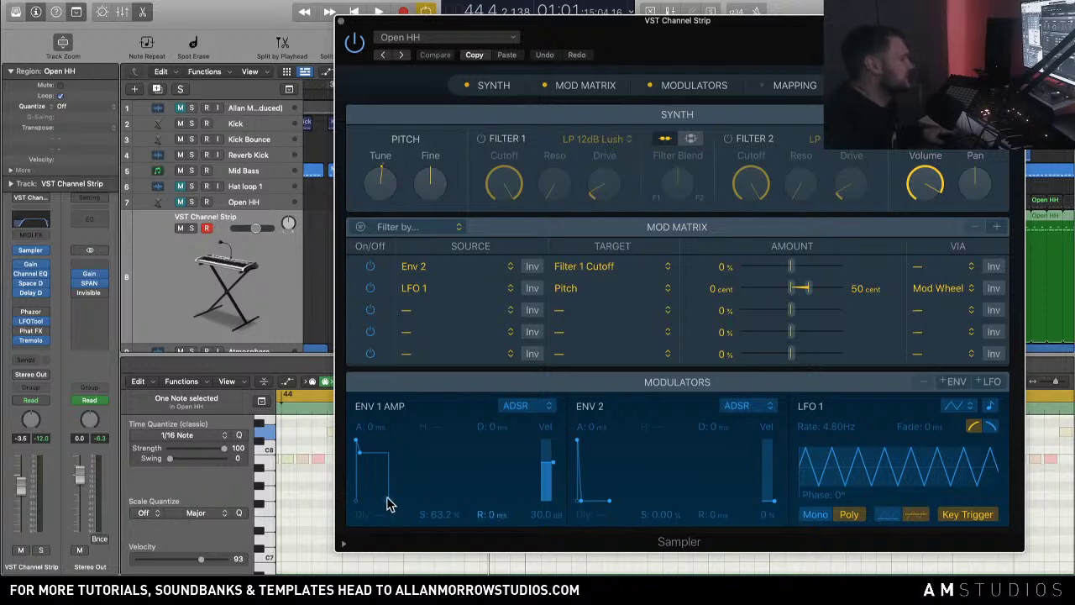
{"action": "left_click_drag", "start_coordinate": [437, 513], "coordinate": [437, 483]}
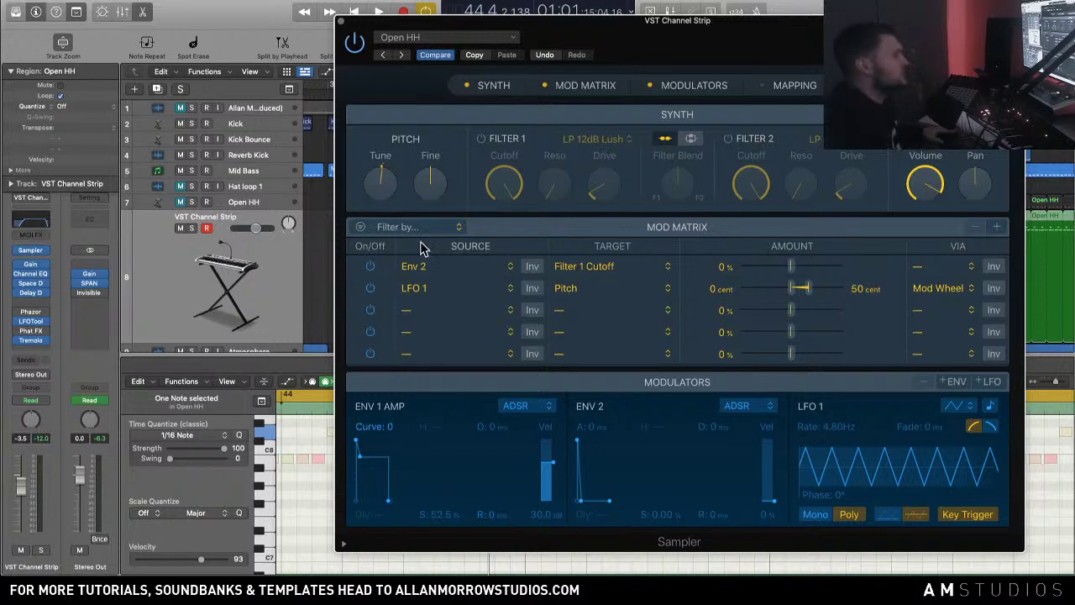
{"action": "left_click_drag", "start_coordinate": [753, 33], "coordinate": [662, 28]}
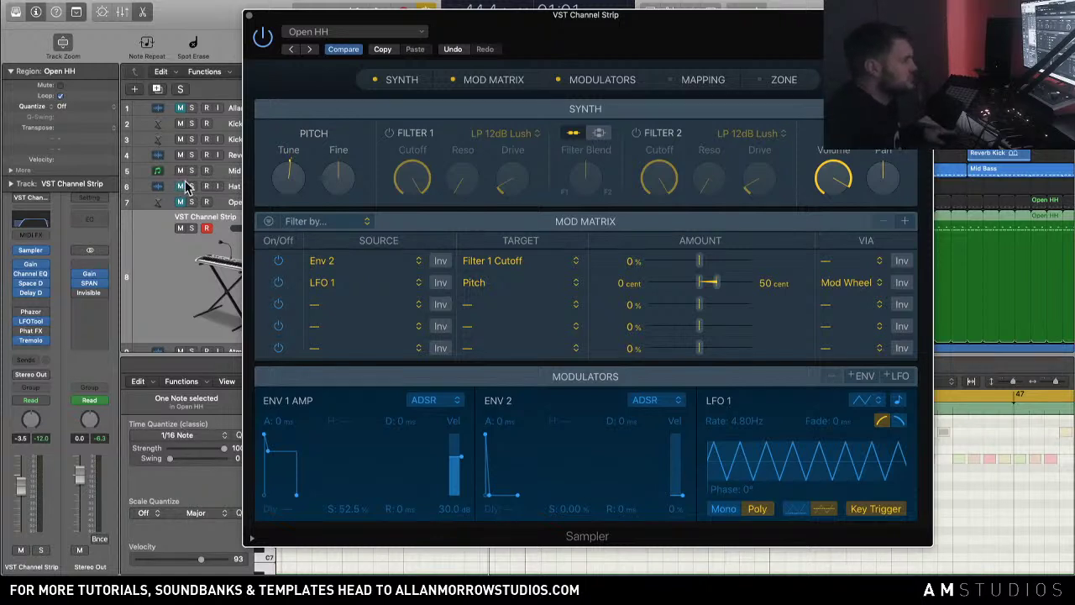
Step: Play the hi-hat soloed with the changed envelope, close the Sampler, and unsolo the track
{"action": "left_click", "coordinate": [191, 228]}
{"action": "key", "text": "space"}
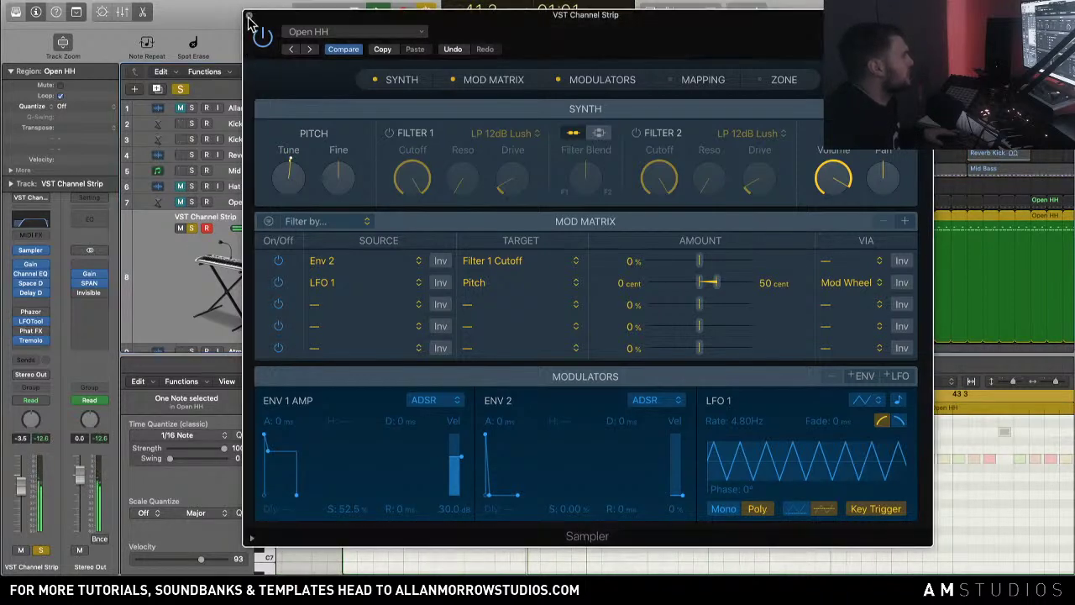
{"action": "left_click", "coordinate": [250, 15]}
{"action": "left_click", "coordinate": [192, 228]}
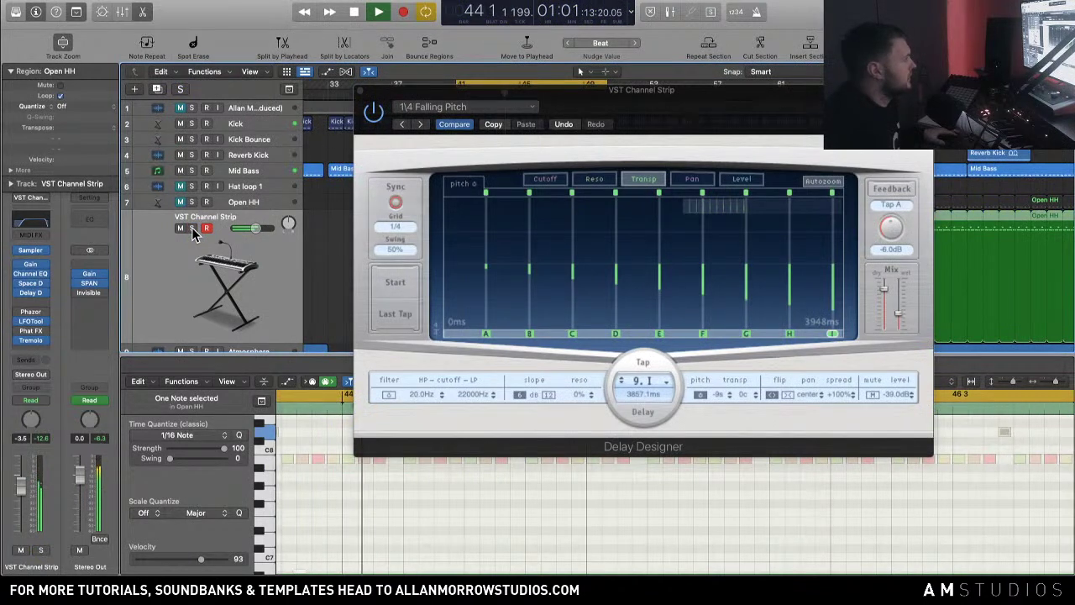
Step: Stop playback, set the rate of the hi-hat's Tremolo to 1/1, and restart playback
{"action": "key", "text": "space"}
{"action": "left_click", "coordinate": [30, 339]}
{"action": "left_click_drag", "start_coordinate": [386, 254], "coordinate": [386, 249]}
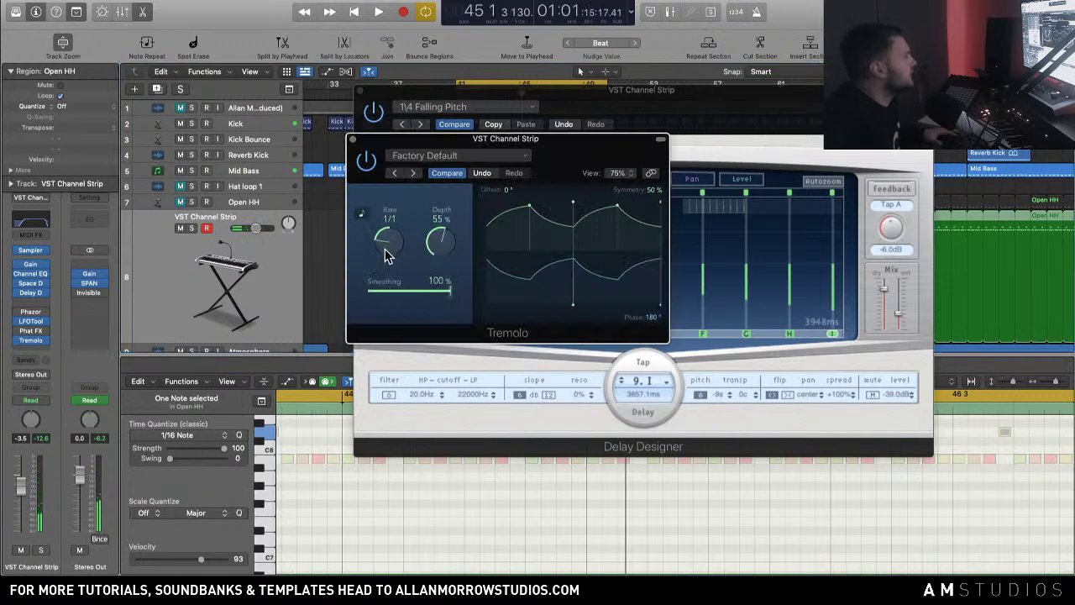
{"action": "key", "text": "space"}
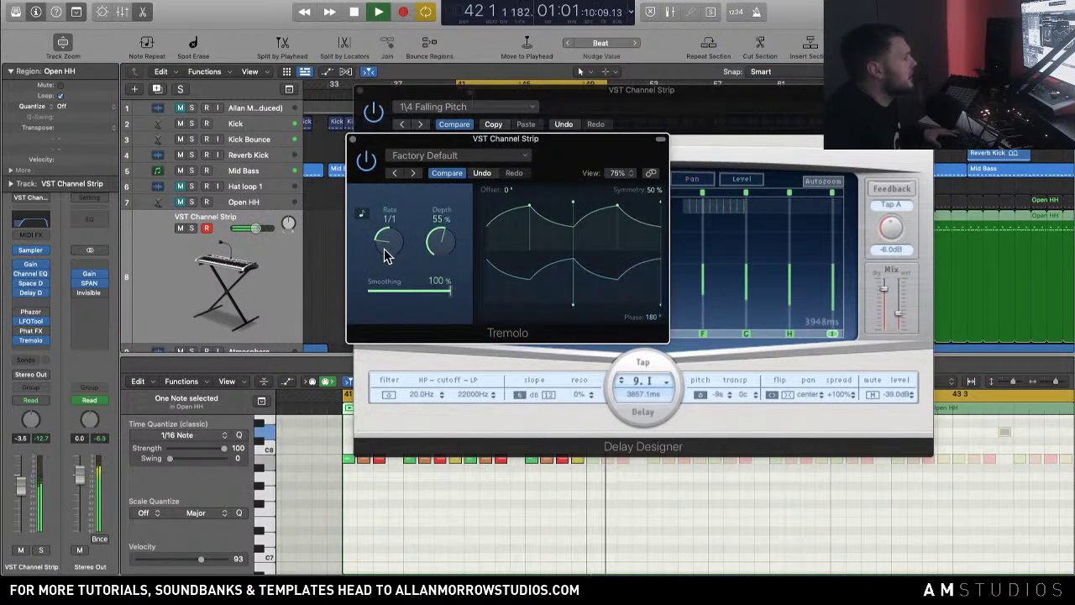
Step: With the hi-hat soloed, set the Sampler's Env 1 Amp sustain to 0% and decay to 72 ms, and unsolo it
{"action": "left_click", "coordinate": [192, 227]}
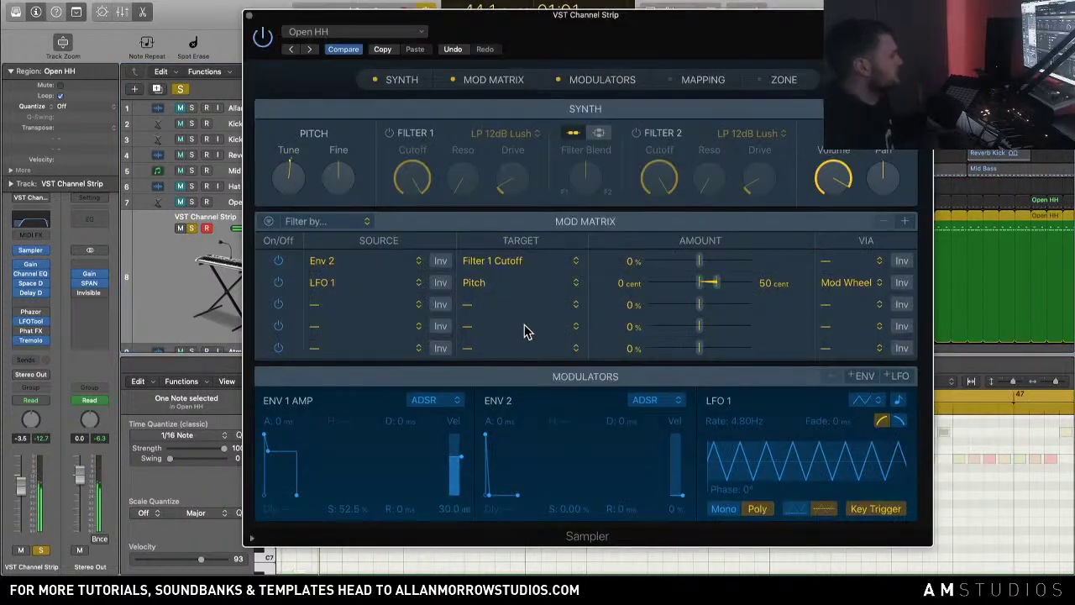
{"action": "mouse_move", "coordinate": [347, 509]}
{"action": "left_mouse_down"}
{"action": "mouse_move", "coordinate": [348, 519]}
{"action": "mouse_move", "coordinate": [343, 479]}
{"action": "mouse_move", "coordinate": [343, 525]}
{"action": "left_mouse_up"}
{"action": "left_click_drag", "start_coordinate": [399, 420], "coordinate": [398, 391]}
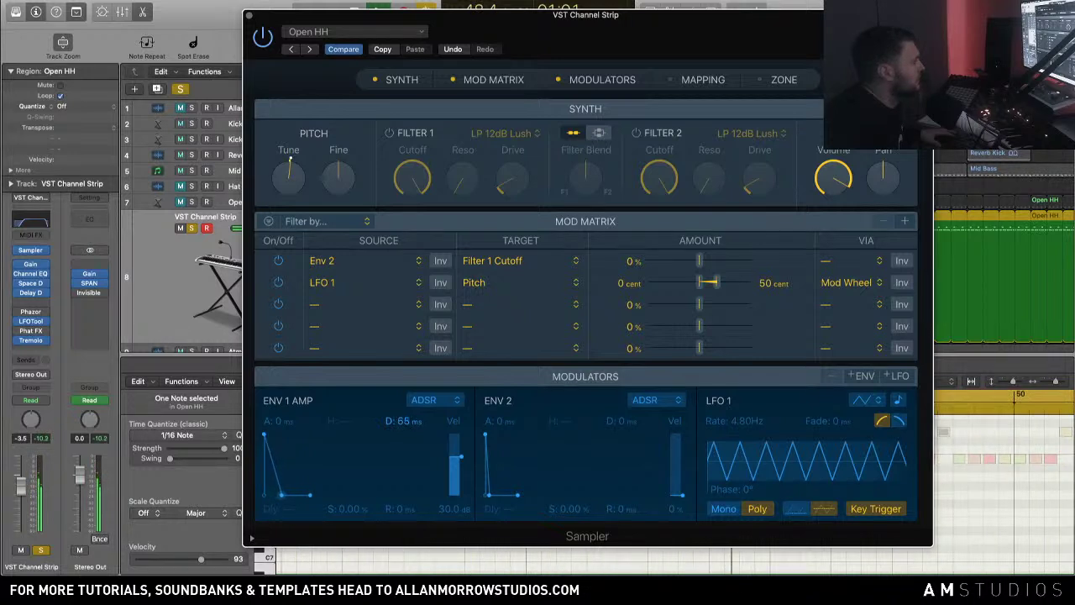
{"action": "left_click_drag", "start_coordinate": [398, 391], "coordinate": [398, 421]}
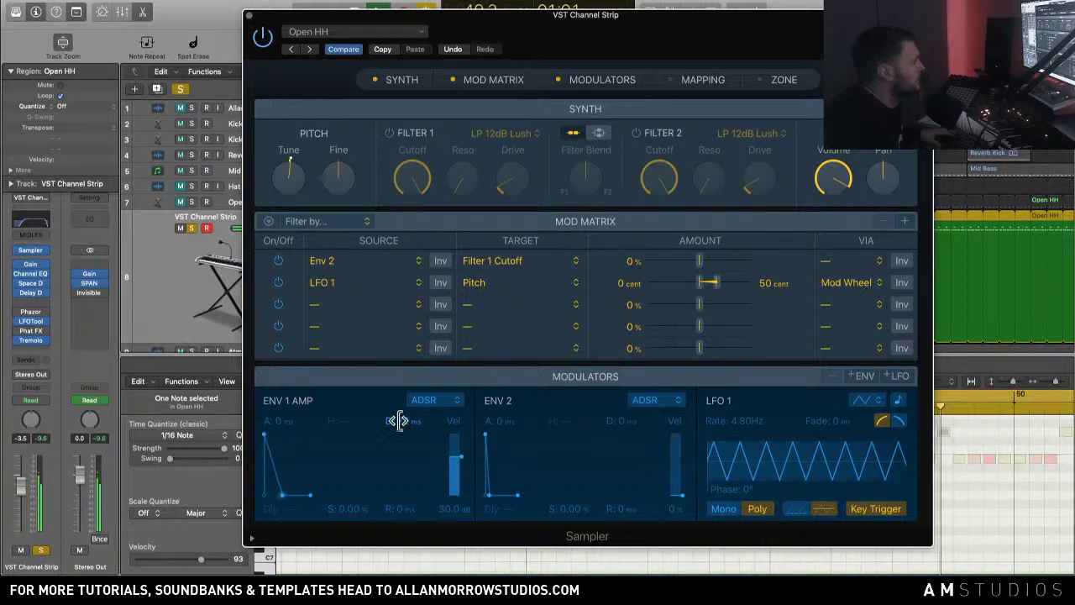
{"action": "left_click", "coordinate": [191, 229]}
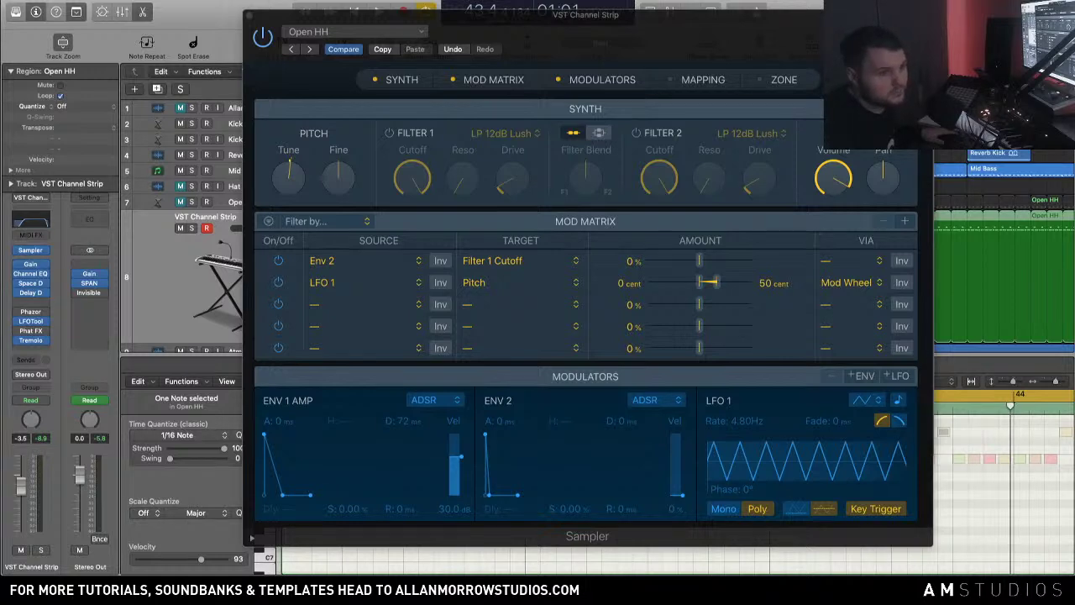
Step: Switch to the browser and listen to the opening of "Bridger - Acid Longwave" on SoundCloud at a raised volume, pausing after a few seconds
{"action": "key", "text": "super+Tab"}
{"action": "double_click", "coordinate": [378, 43]}
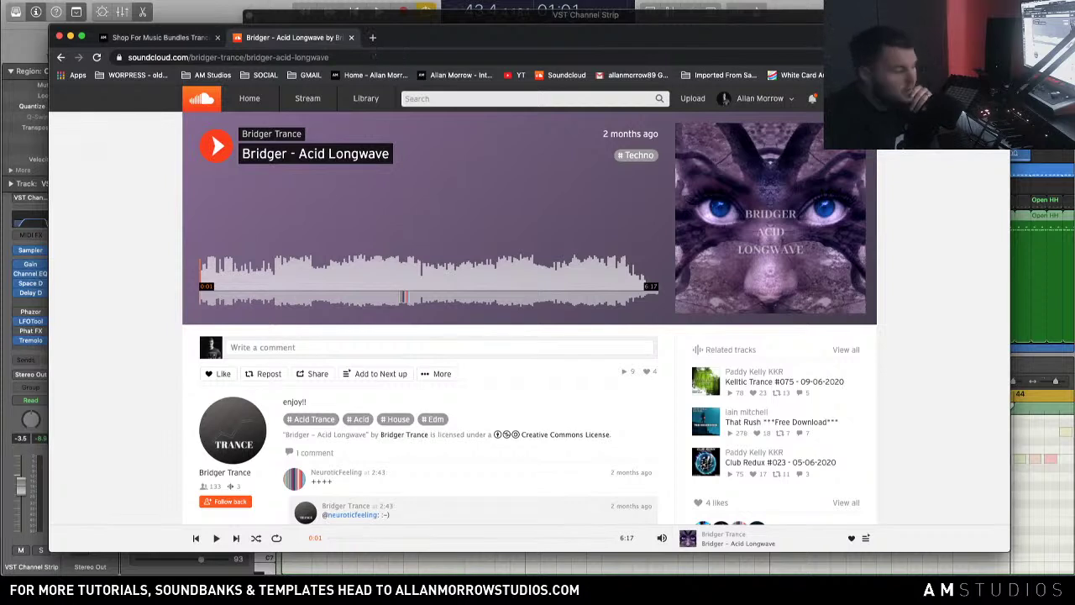
{"action": "scroll", "coordinate": [147, 315], "scroll_direction": "down", "scroll_amount": 1}
{"action": "scroll", "coordinate": [148, 315], "scroll_direction": "up", "scroll_amount": 1}
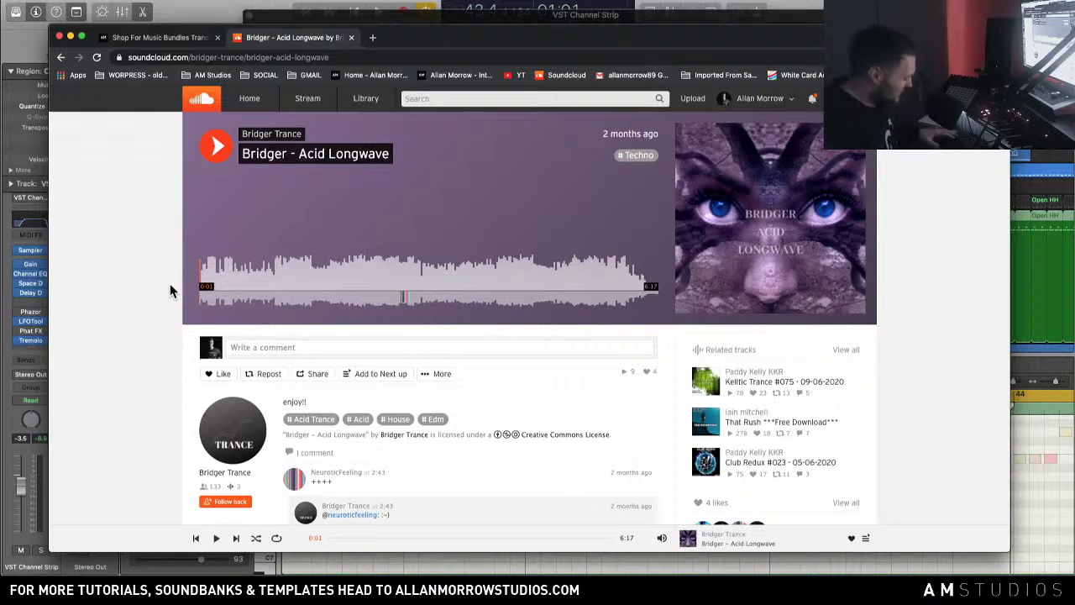
{"action": "left_click", "coordinate": [216, 153]}
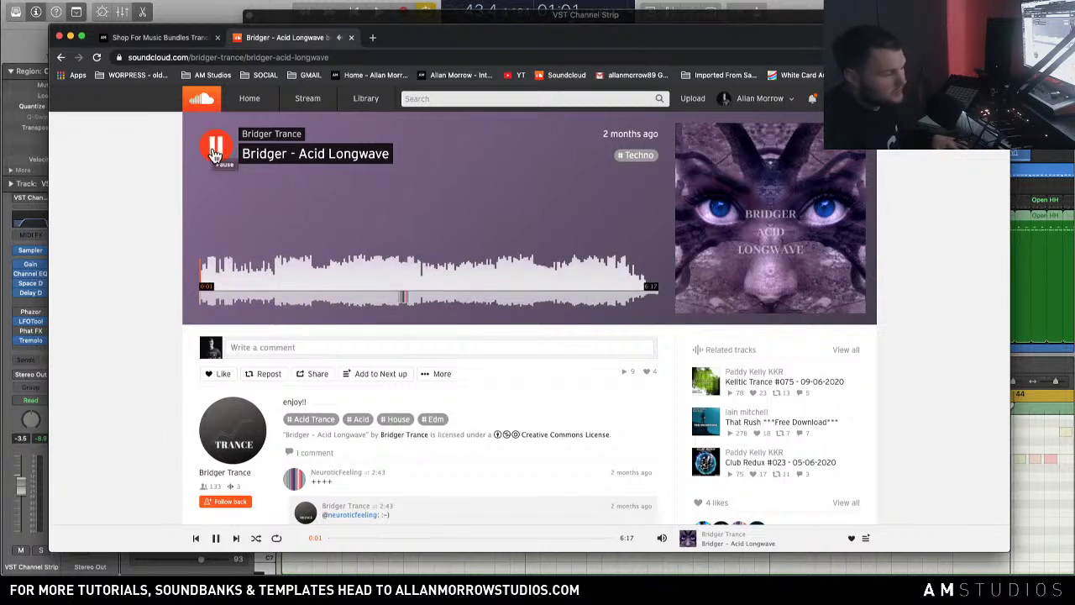
{"action": "key", "text": "XF86AudioRaiseVolume"}
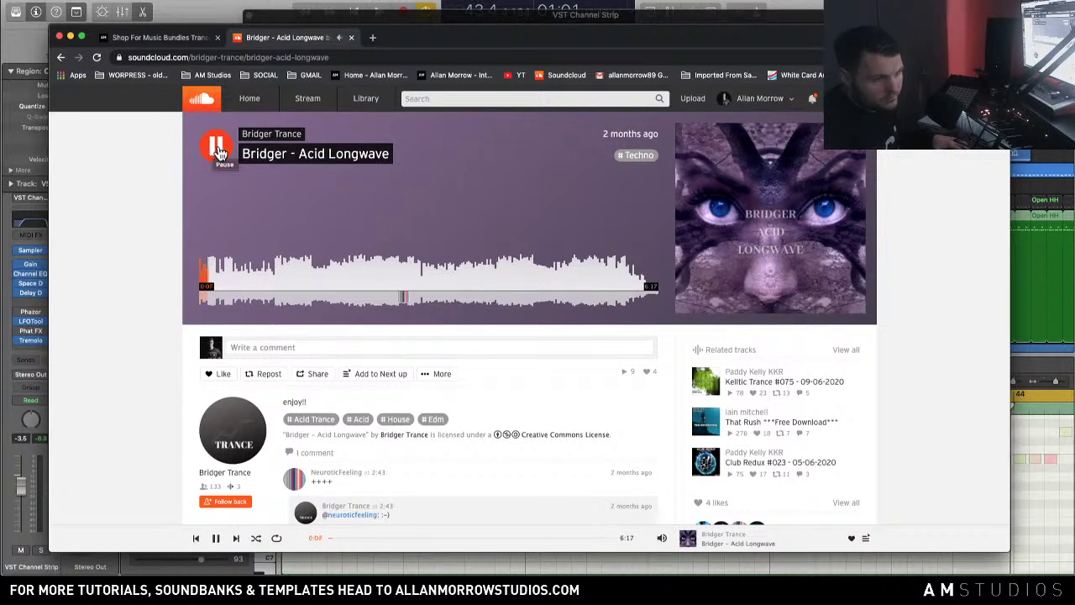
{"action": "left_click", "coordinate": [219, 151]}
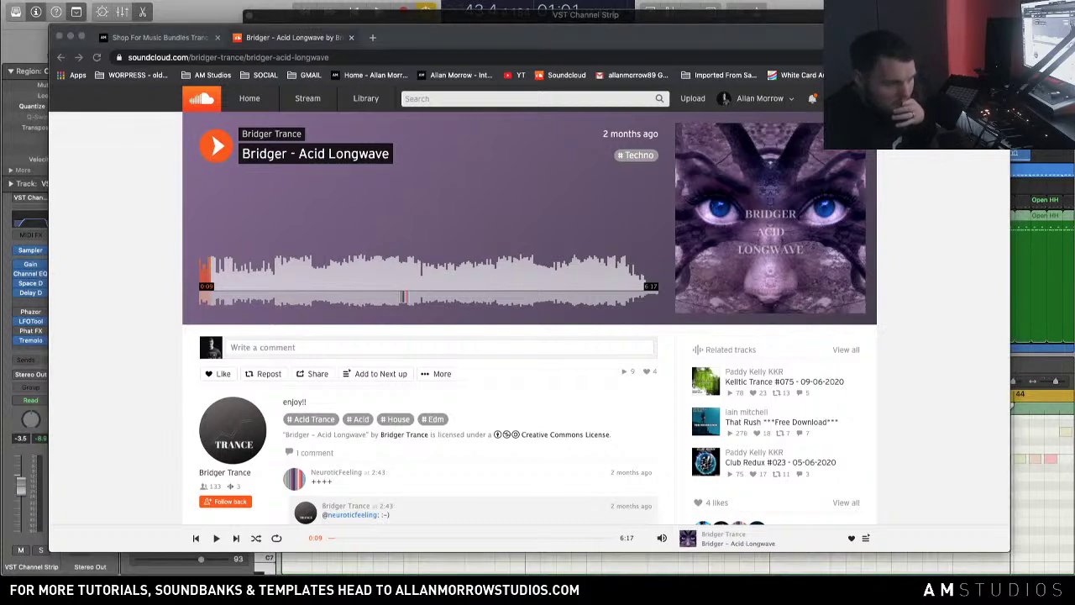
Step: Resume and pause the SoundCloud track in short bursts to examine its intro up to 0:24
{"action": "left_click", "coordinate": [218, 153]}
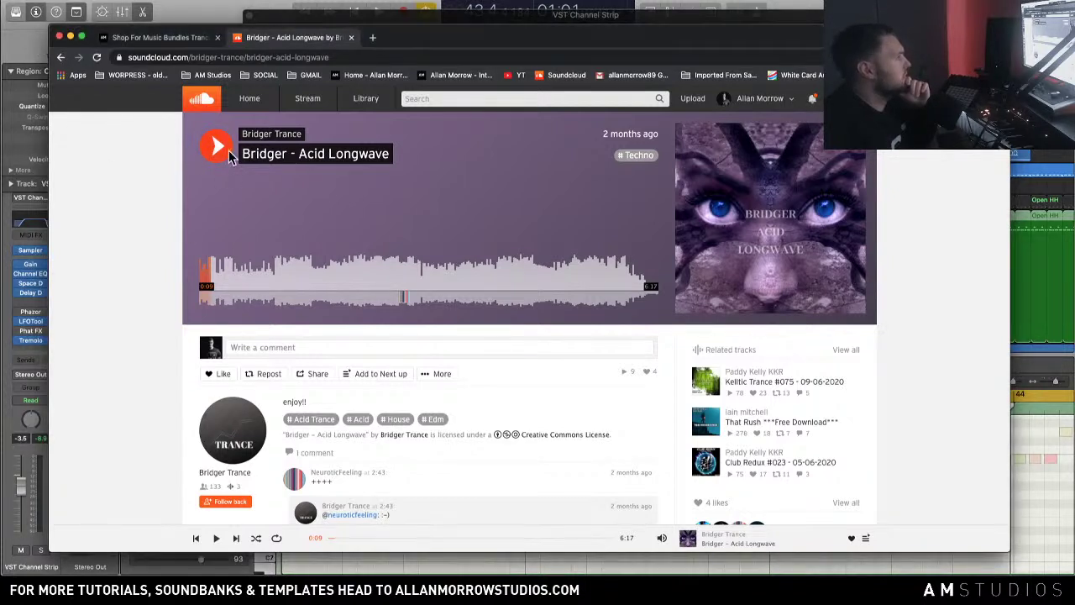
{"action": "left_click", "coordinate": [218, 153]}
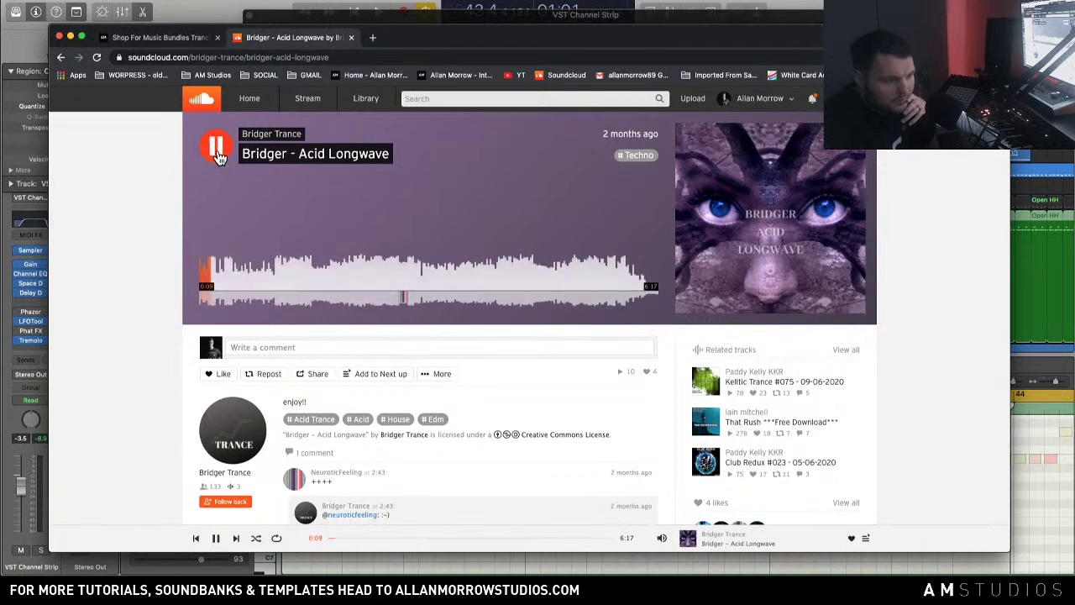
{"action": "left_click", "coordinate": [217, 152]}
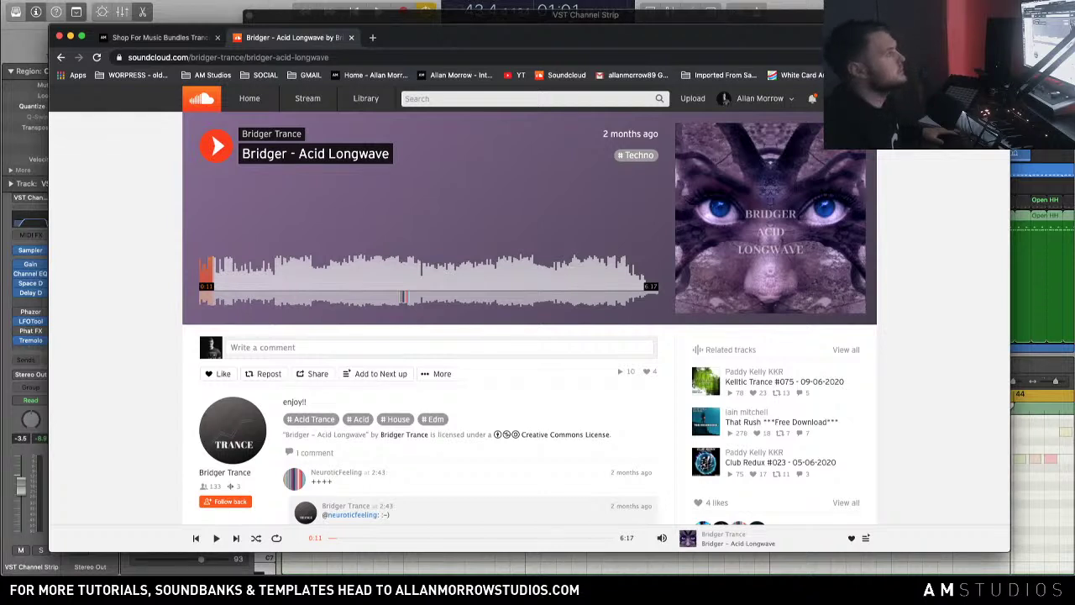
{"action": "key", "text": "super+Tab"}
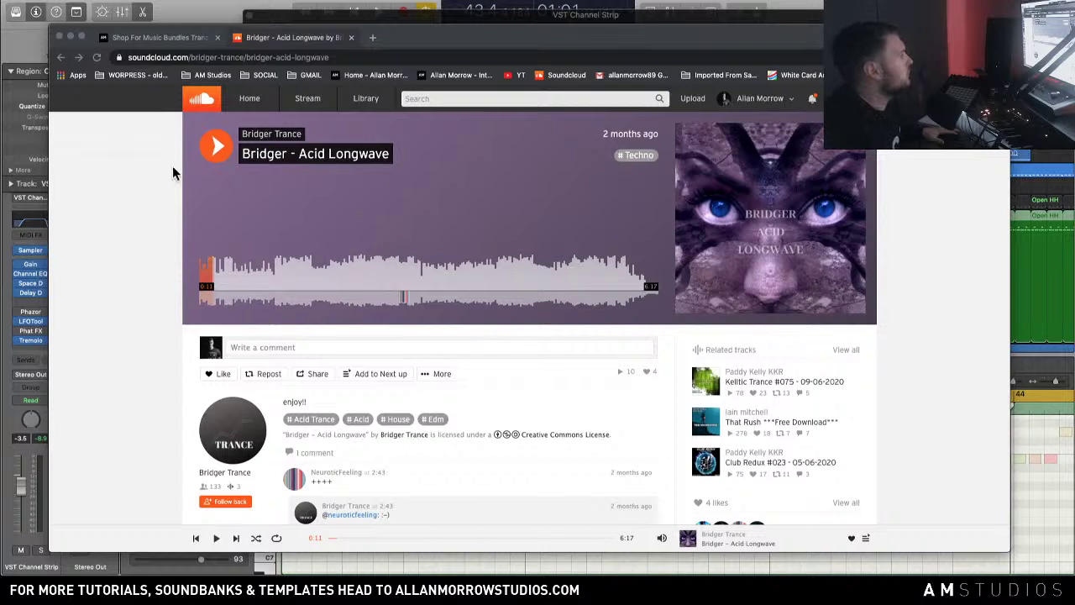
{"action": "left_click", "coordinate": [211, 152]}
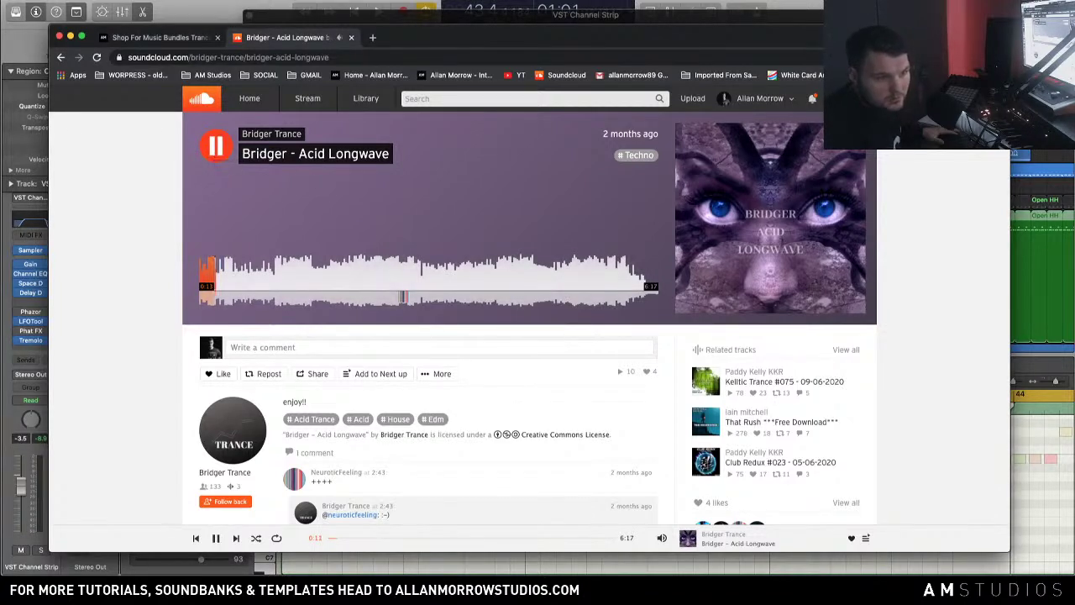
{"action": "left_click", "coordinate": [216, 148]}
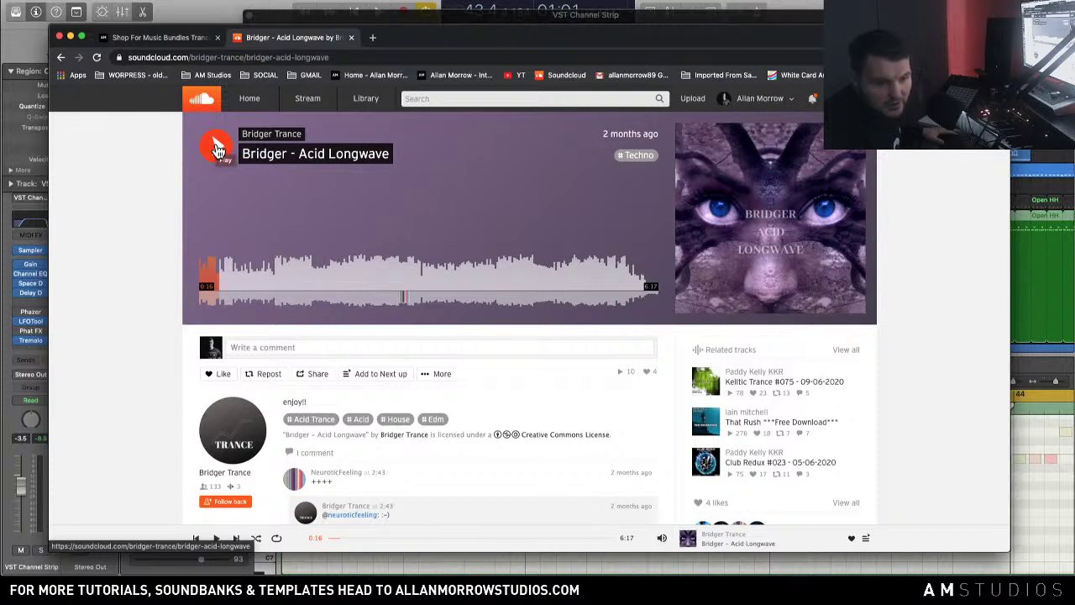
{"action": "left_click", "coordinate": [217, 149]}
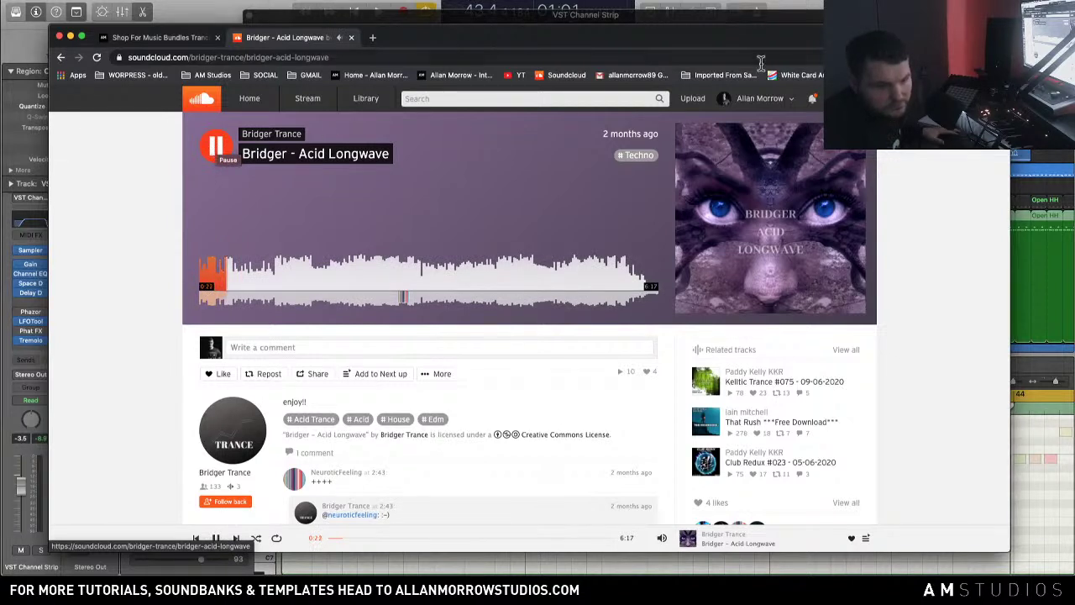
{"action": "left_click", "coordinate": [207, 147]}
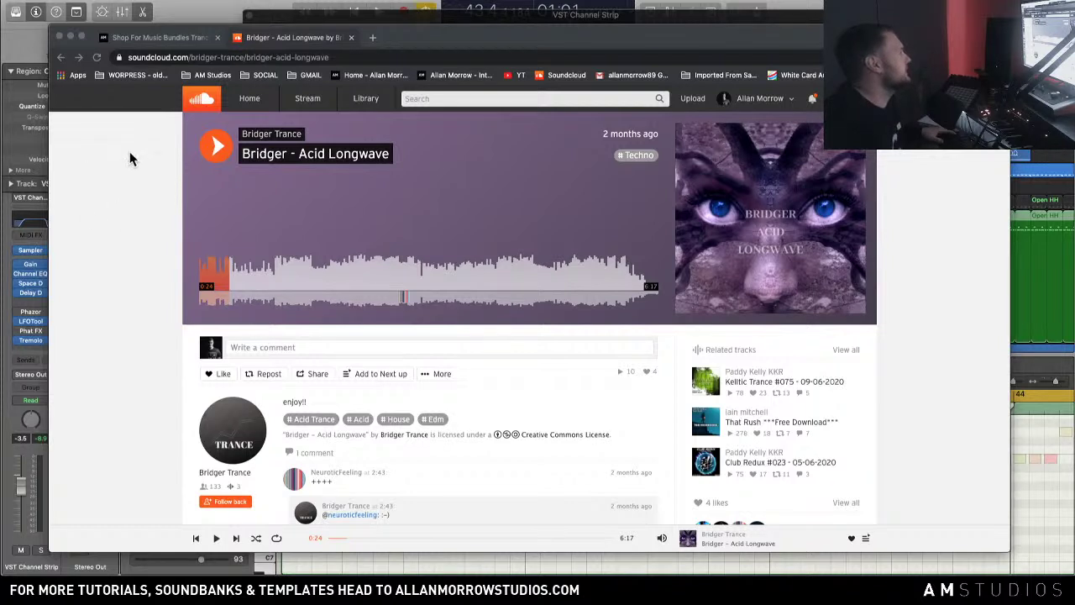
Step: Play the reference track onward from 0:24 with the volume raised further, and pause it at 1:35
{"action": "left_click", "coordinate": [216, 148]}
{"action": "left_click", "coordinate": [217, 149]}
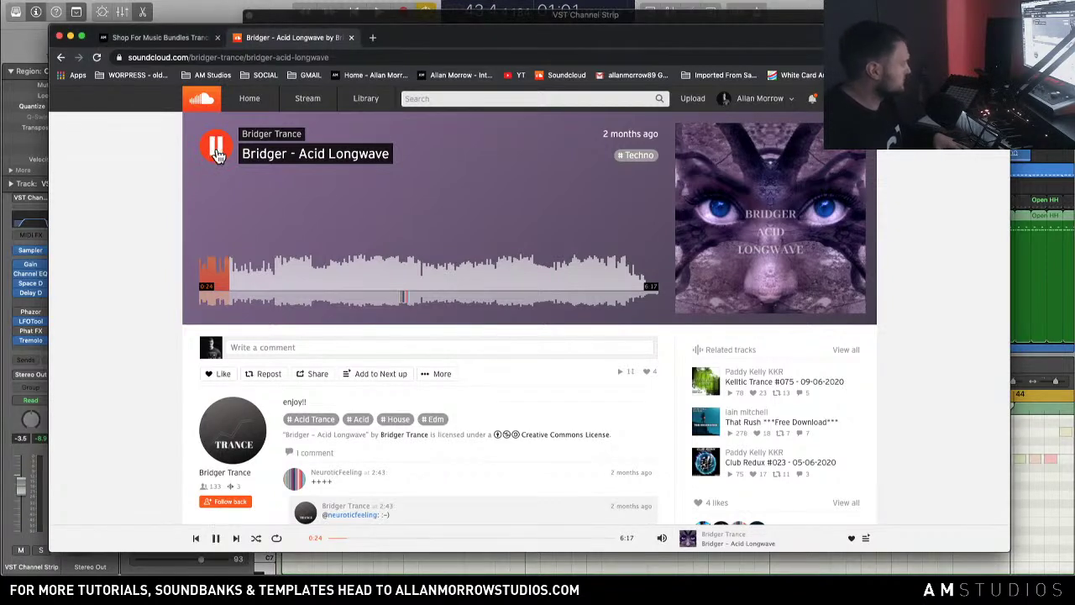
{"action": "key", "text": "XF86AudioRaiseVolume"}
{"action": "key", "text": "XF86AudioRaiseVolume"}
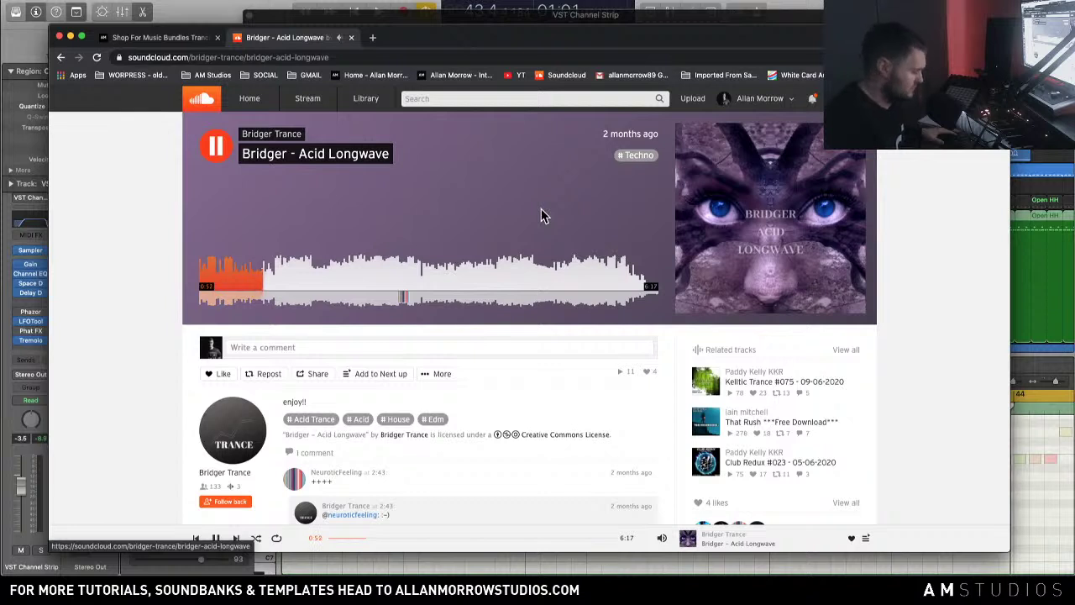
{"action": "key", "text": "XF86AudioRaiseVolume"}
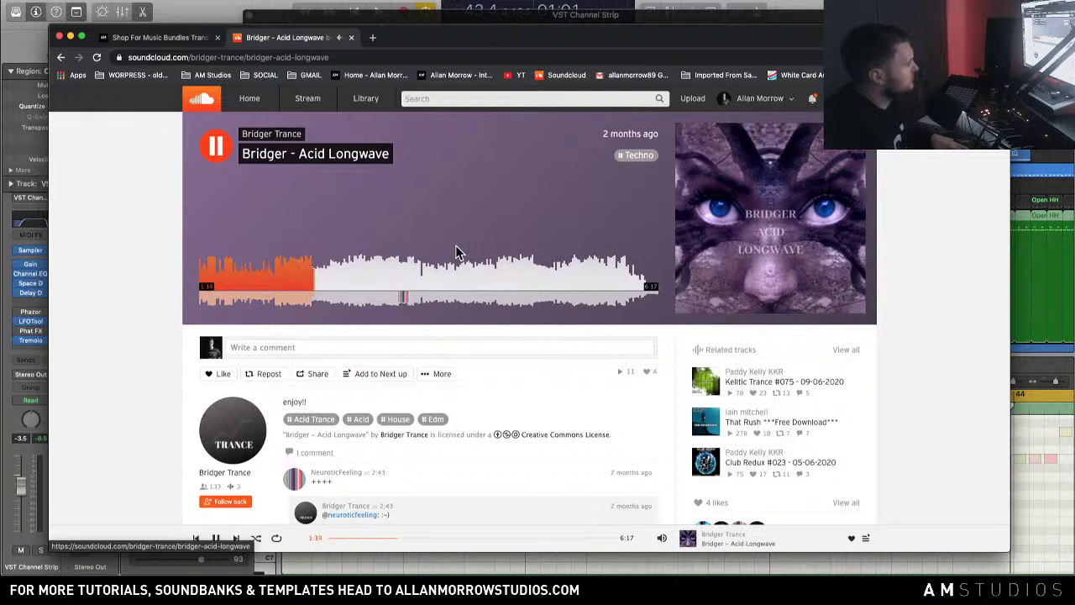
{"action": "left_click", "coordinate": [216, 148]}
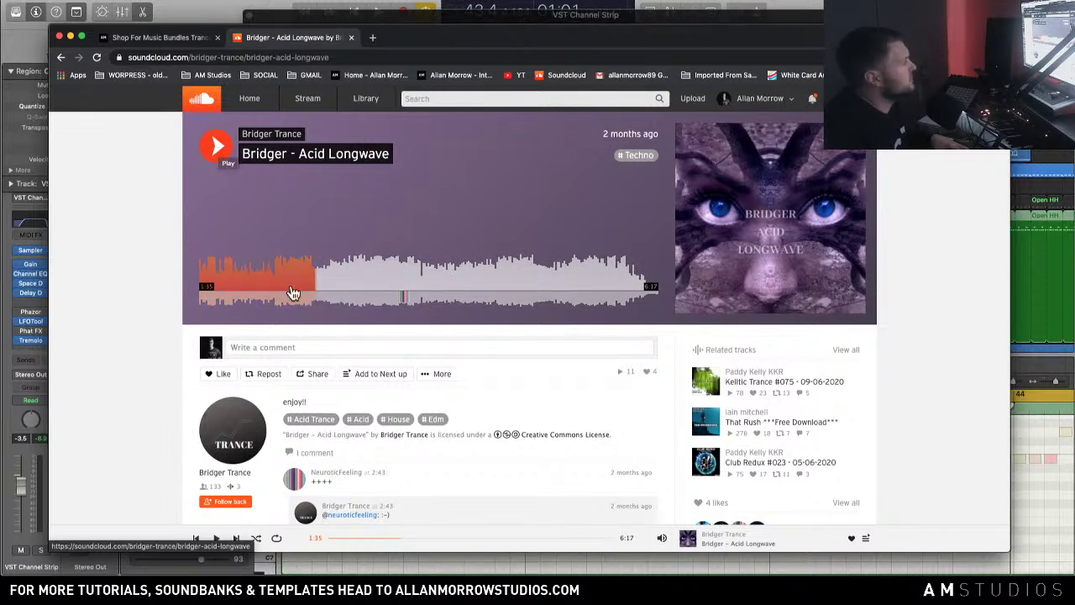
Step: Jump back to just before the one-minute mark, listen to the passage there, and pause at 1:03
{"action": "left_click", "coordinate": [218, 150]}
{"action": "left_click", "coordinate": [259, 277]}
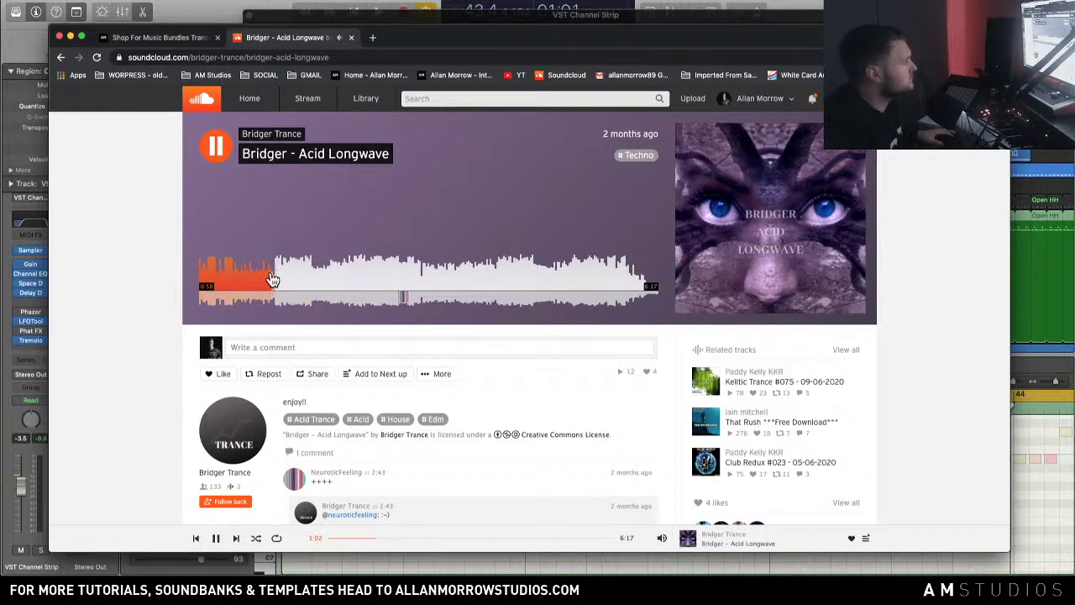
{"action": "left_click", "coordinate": [219, 149]}
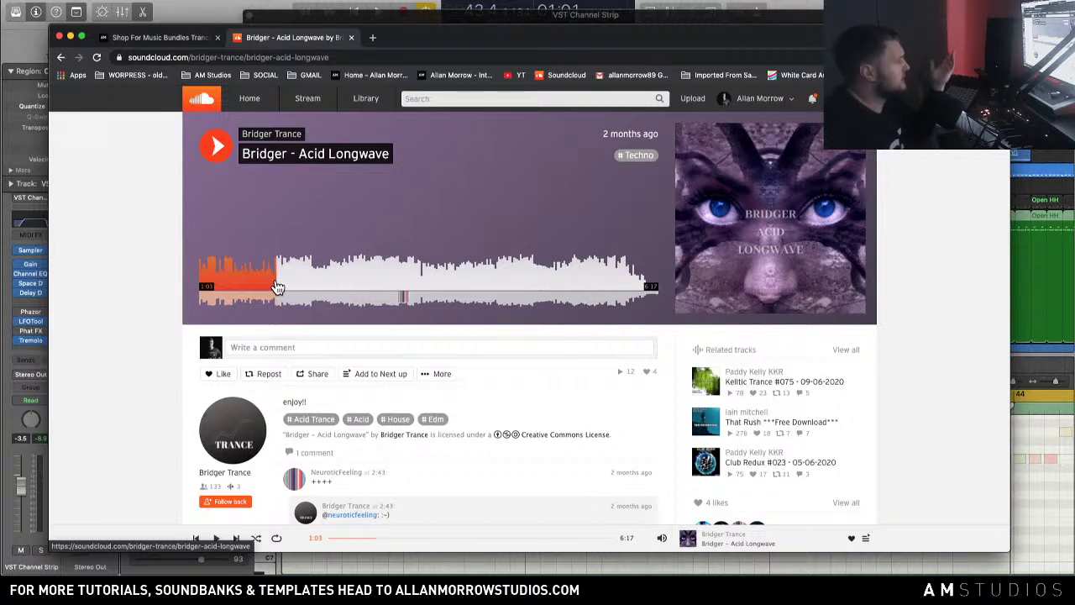
Step: Listen to the track onward from 1:03 with a short pause, jump back to about 1:20, and pause there
{"action": "left_click", "coordinate": [217, 154]}
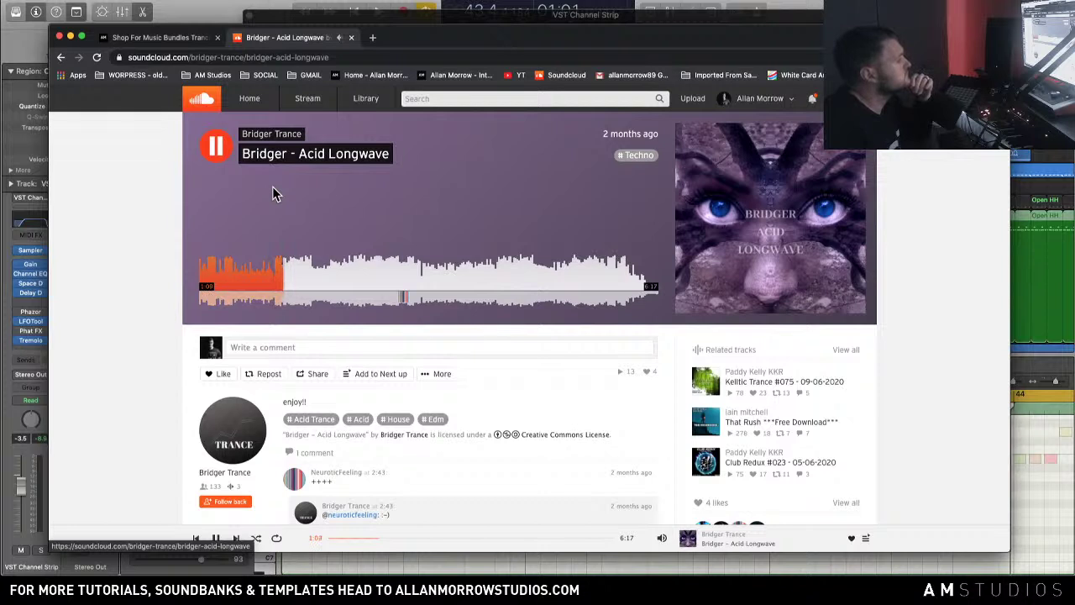
{"action": "left_click", "coordinate": [220, 151]}
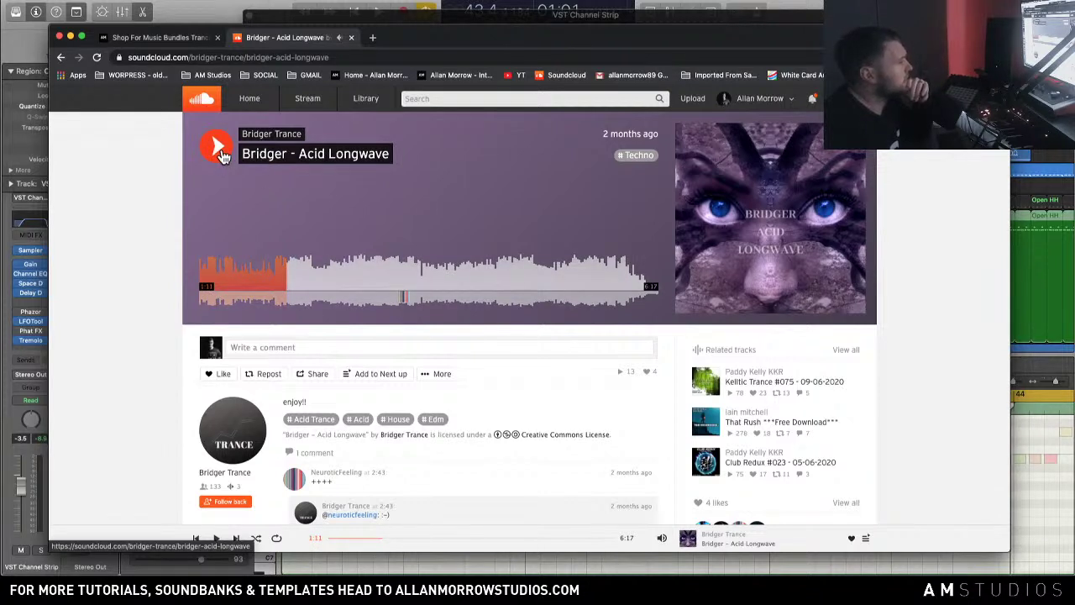
{"action": "left_click", "coordinate": [220, 151]}
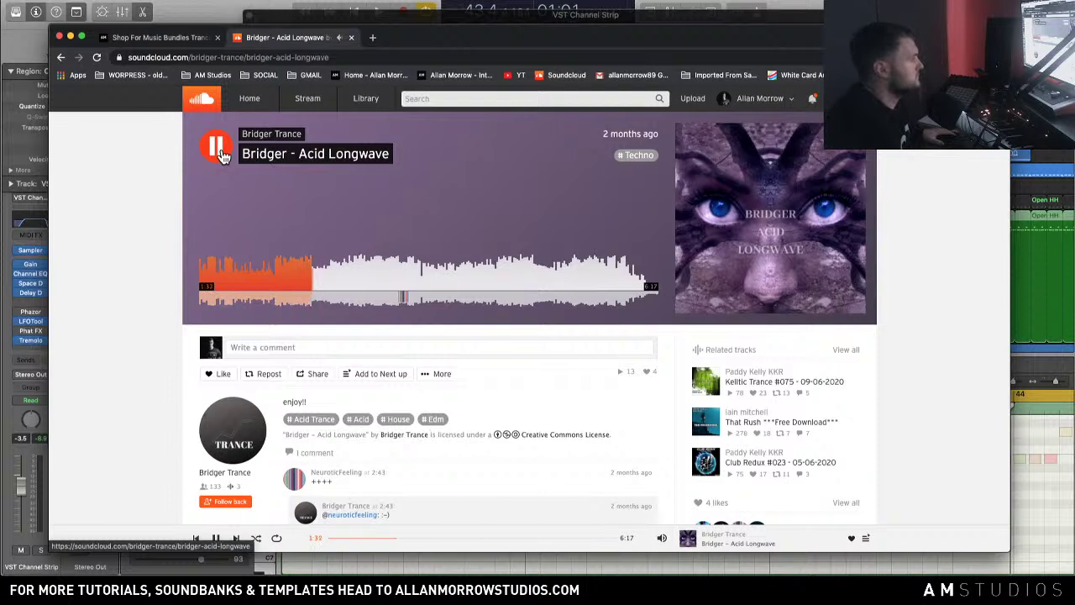
{"action": "left_click", "coordinate": [298, 284]}
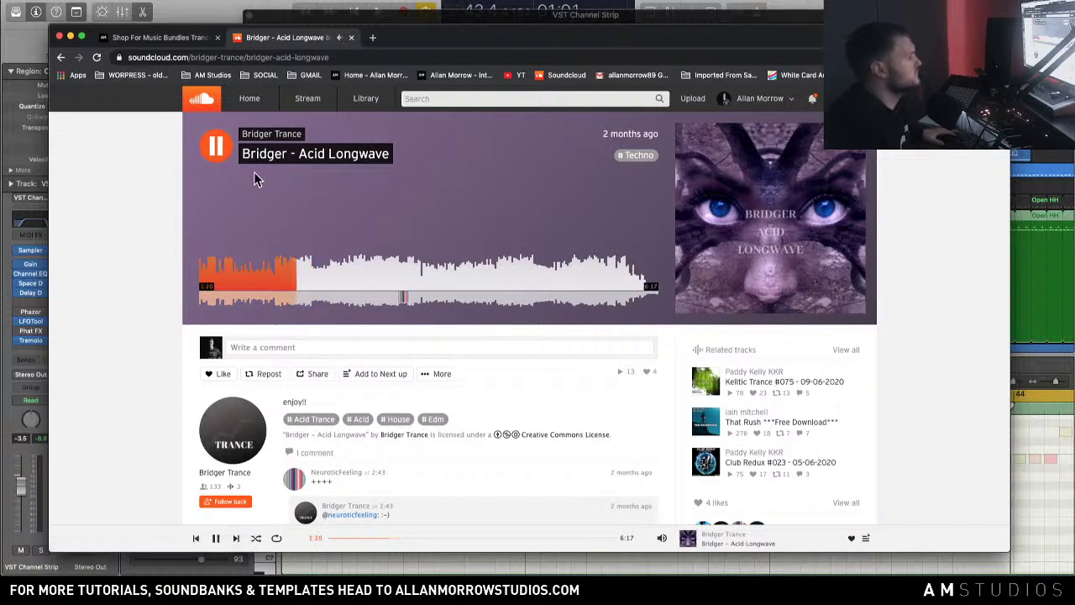
{"action": "left_click", "coordinate": [215, 149]}
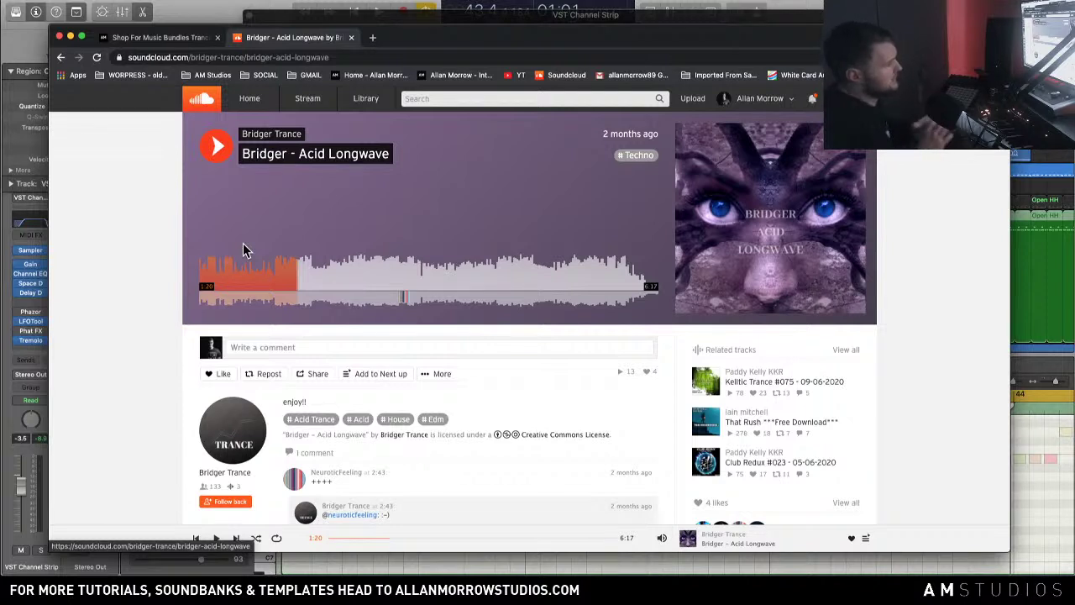
Step: Resume the track, skip ahead, replay the passage around two minutes from several points, and pause at 2:11
{"action": "left_click", "coordinate": [216, 146]}
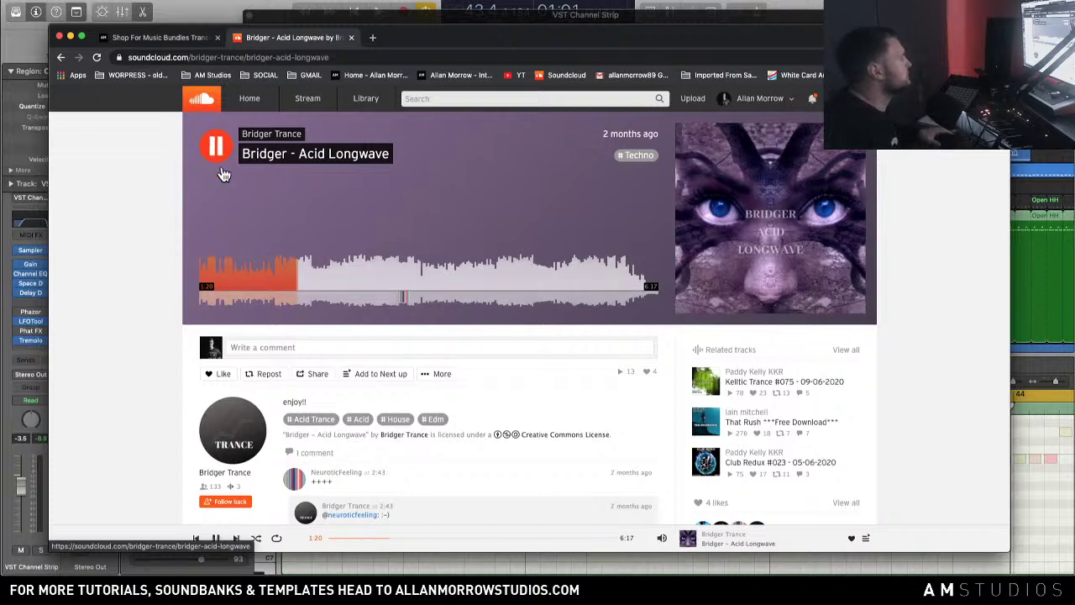
{"action": "left_click", "coordinate": [322, 267]}
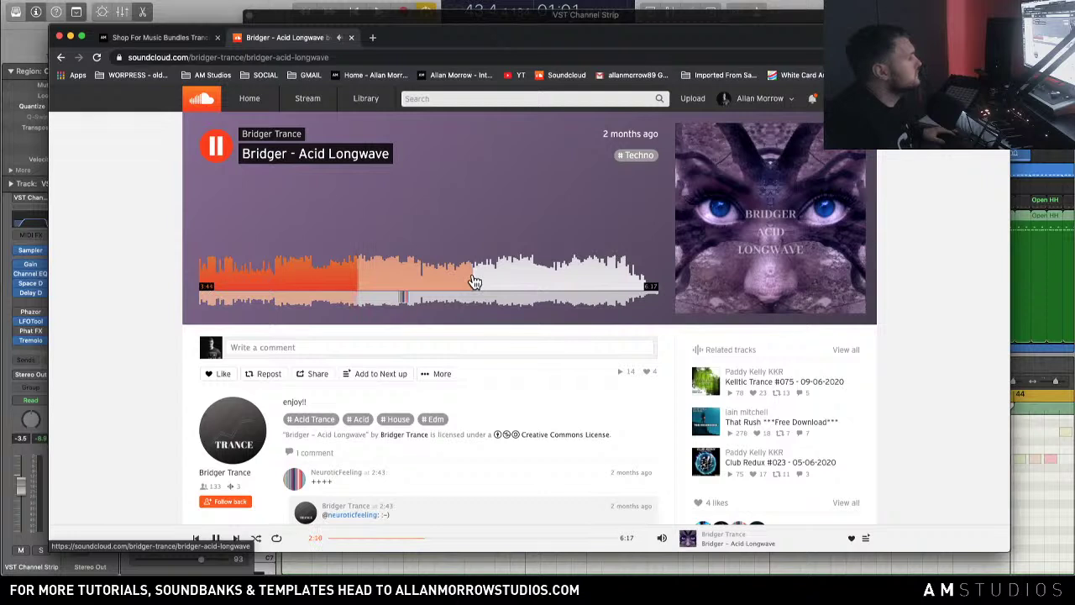
{"action": "left_click", "coordinate": [350, 281]}
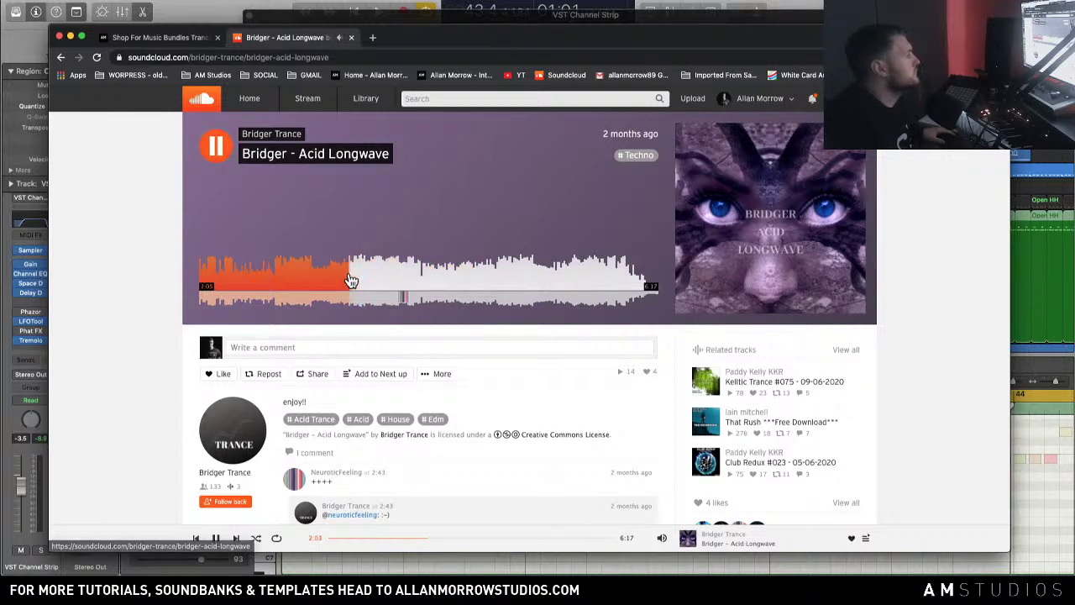
{"action": "left_click", "coordinate": [343, 284]}
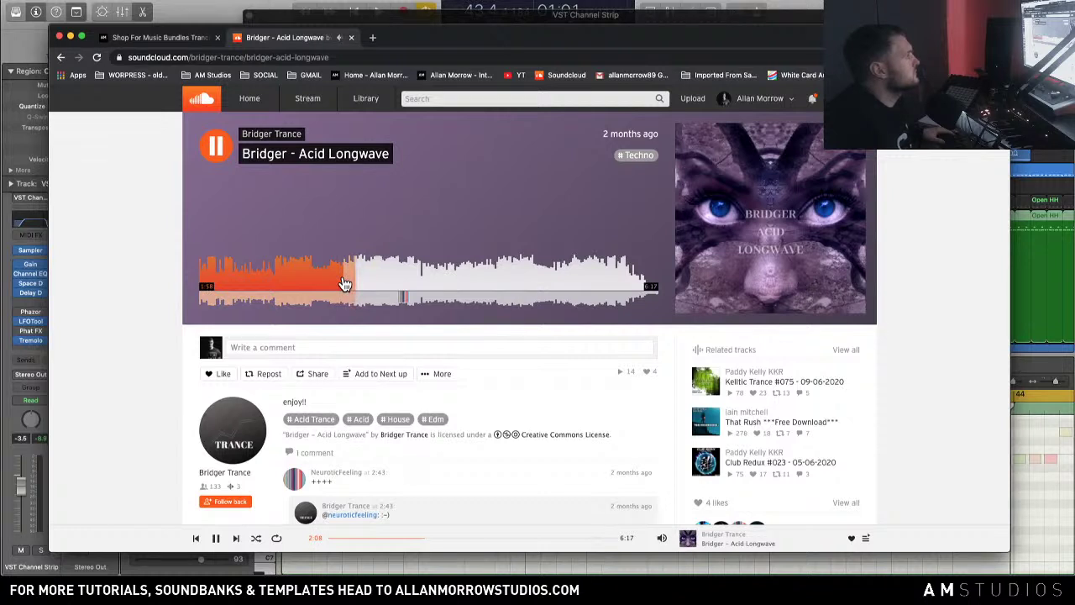
{"action": "left_click", "coordinate": [217, 148]}
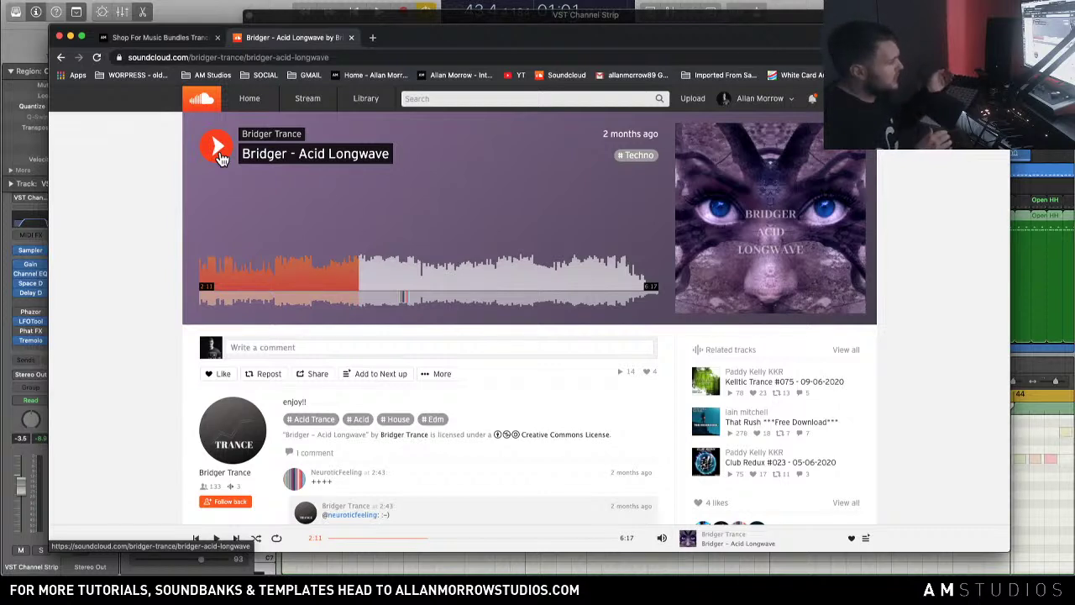
Step: Listen to the track onward from 2:11 in short stretches, pausing at 2:41 and 2:45, and stop at 2:47
{"action": "left_click", "coordinate": [216, 149]}
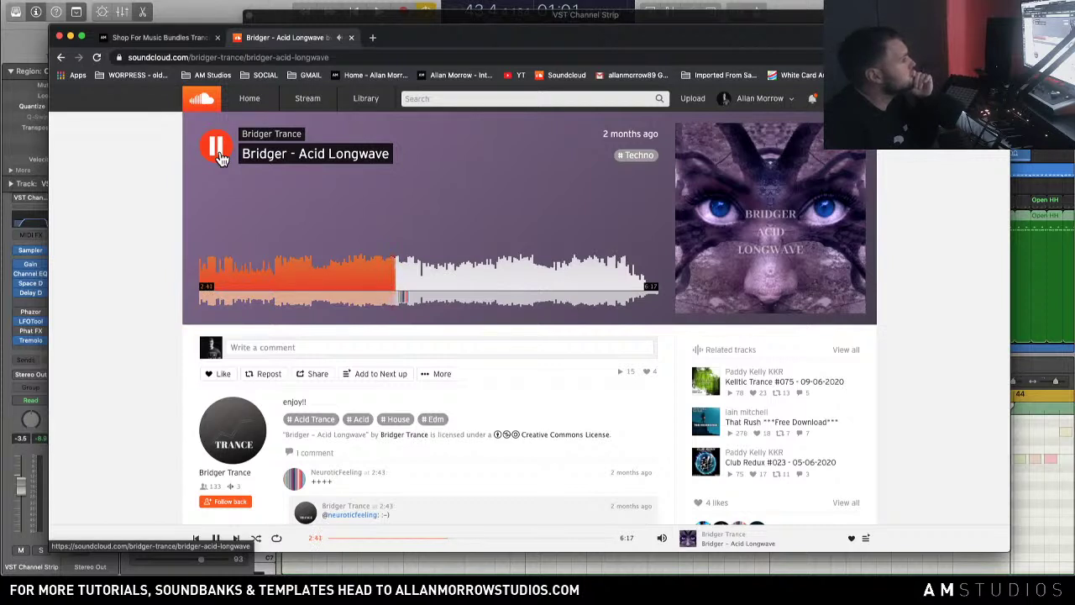
{"action": "left_click", "coordinate": [220, 158]}
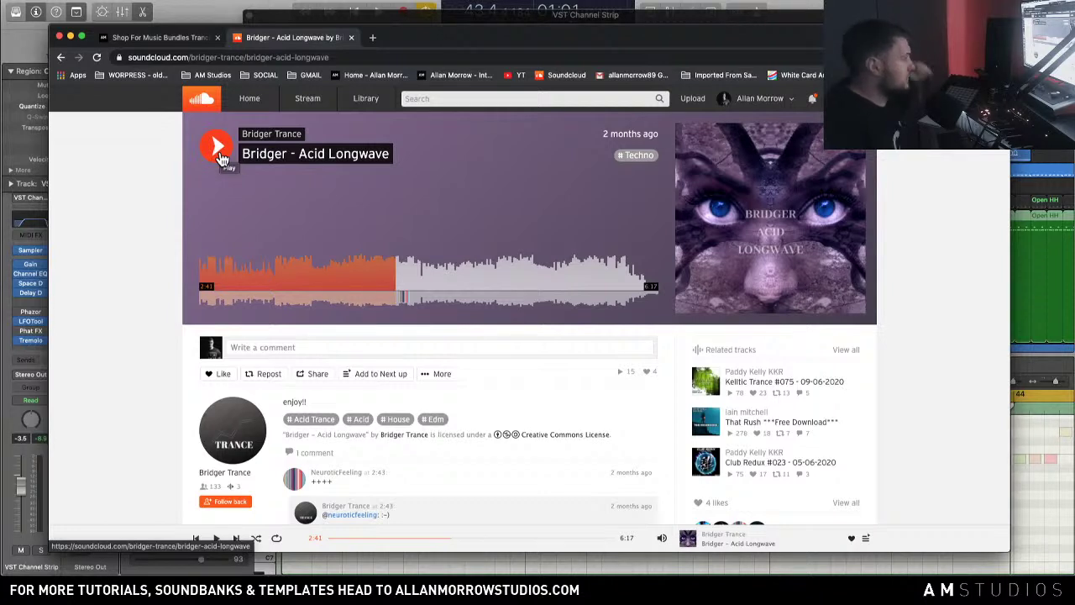
{"action": "left_click", "coordinate": [216, 150]}
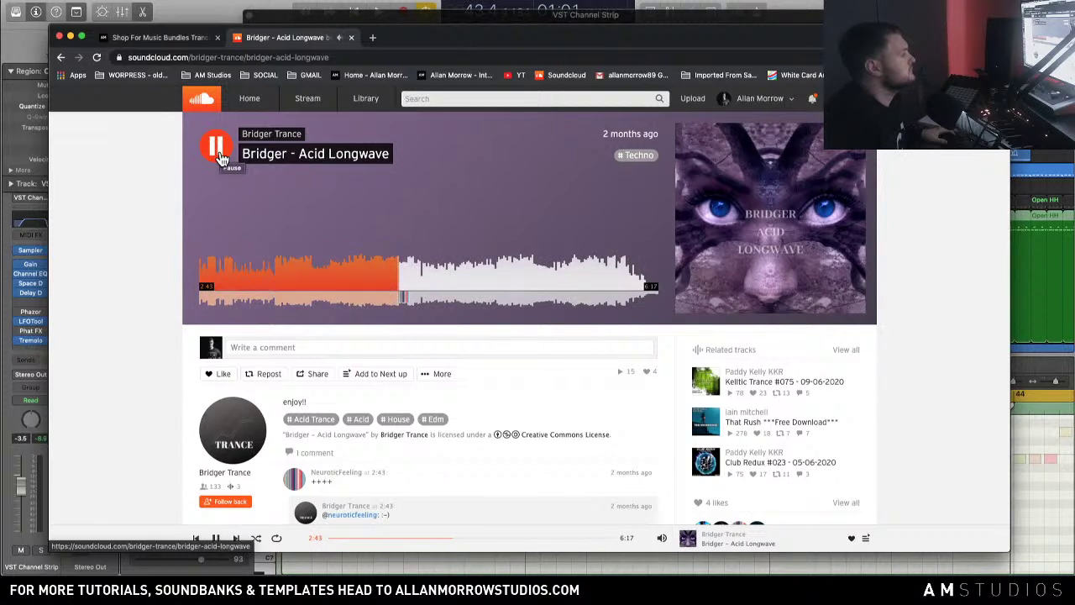
{"action": "left_click", "coordinate": [219, 151]}
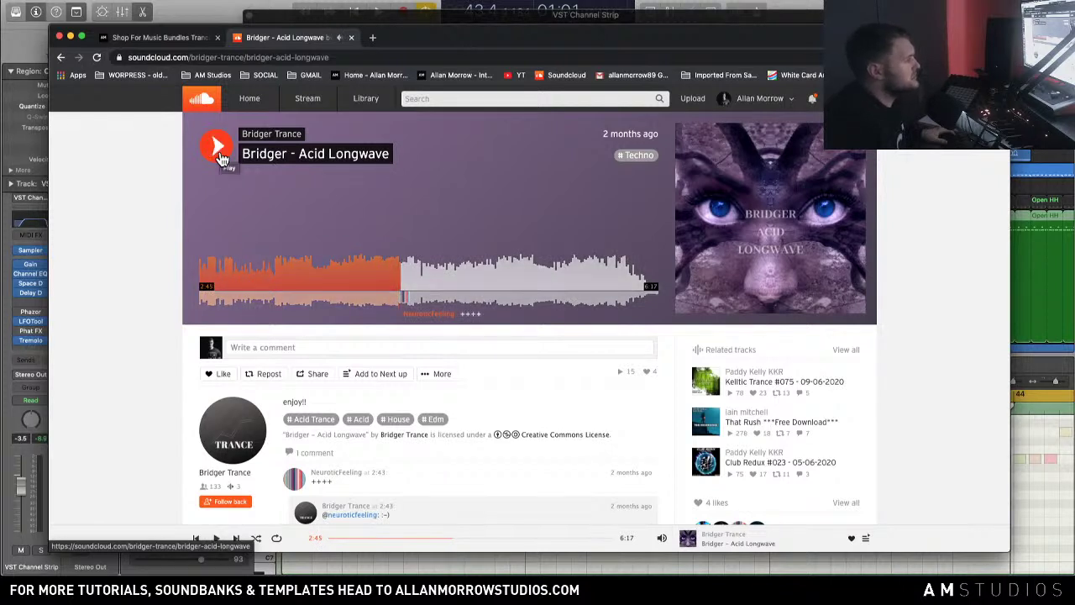
{"action": "left_click", "coordinate": [219, 152]}
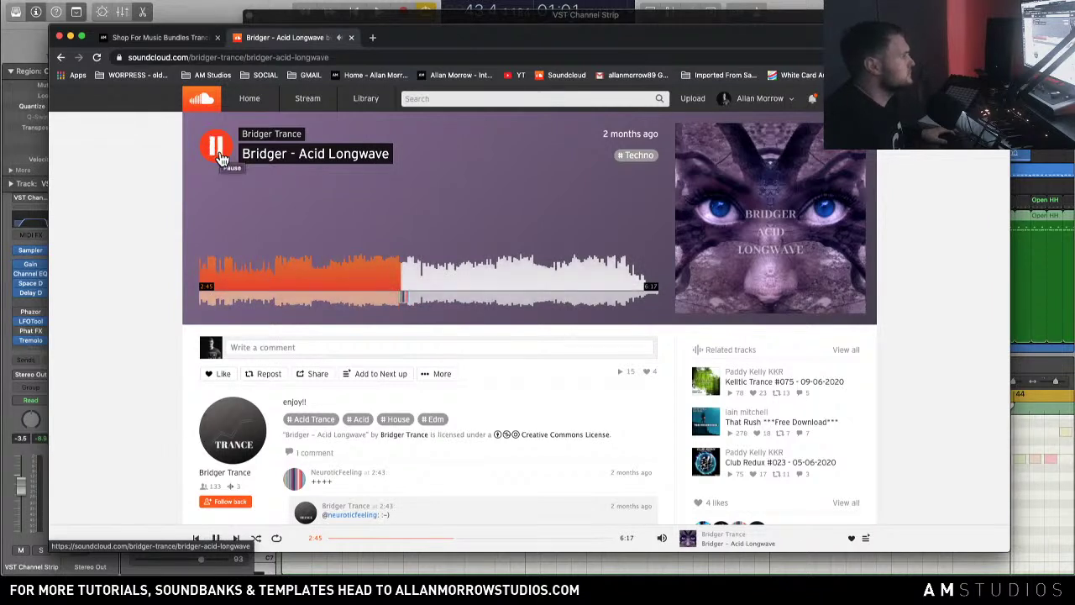
{"action": "left_click", "coordinate": [219, 151]}
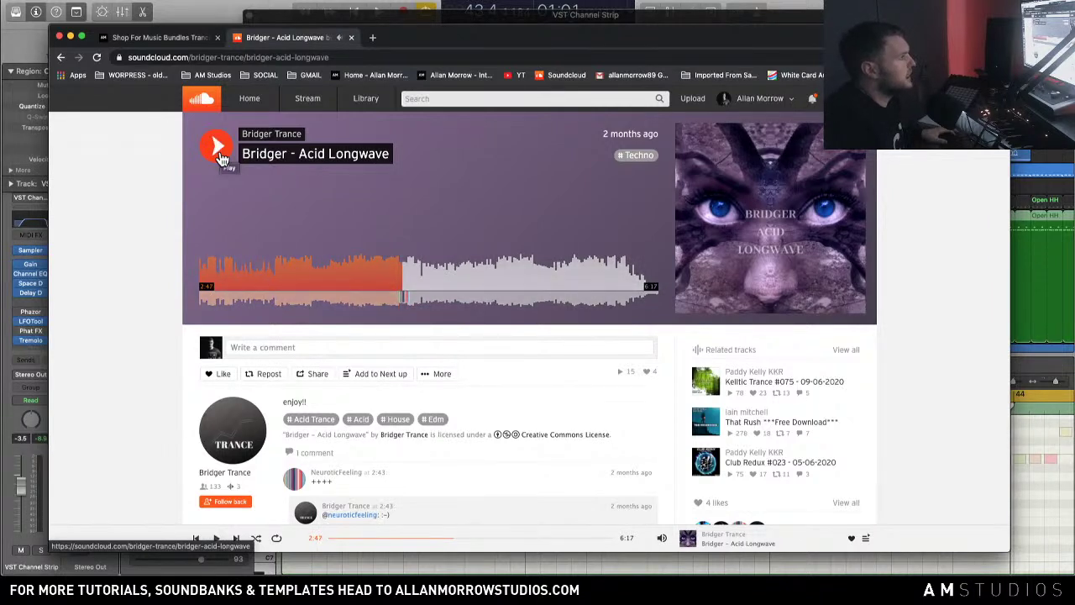
Step: Continue the track from 2:47 with a pause at 3:06, and pause it again at 3:29
{"action": "left_click", "coordinate": [219, 151]}
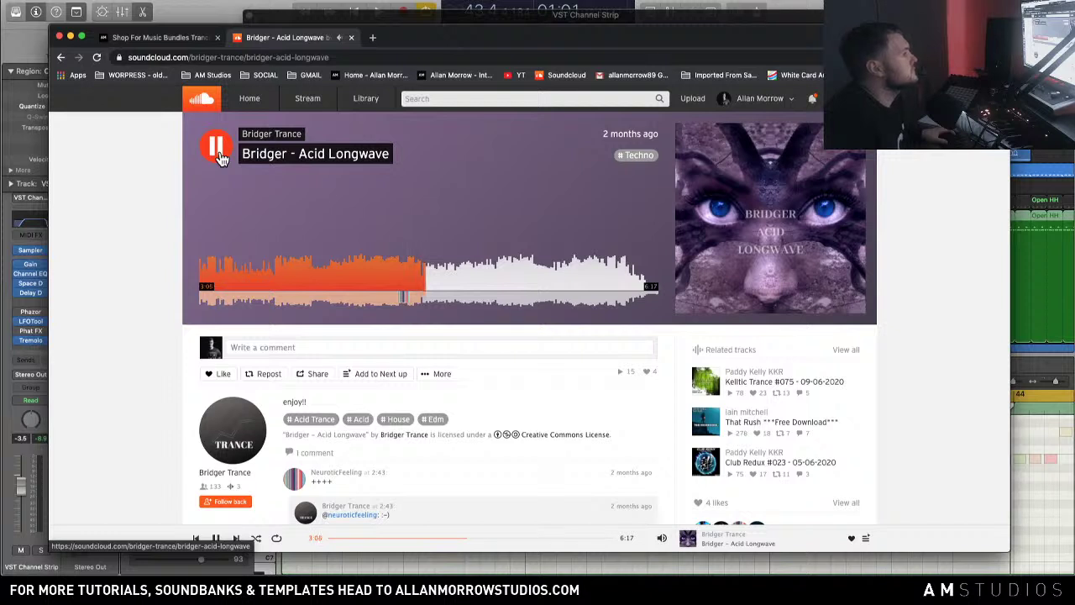
{"action": "left_click", "coordinate": [220, 158]}
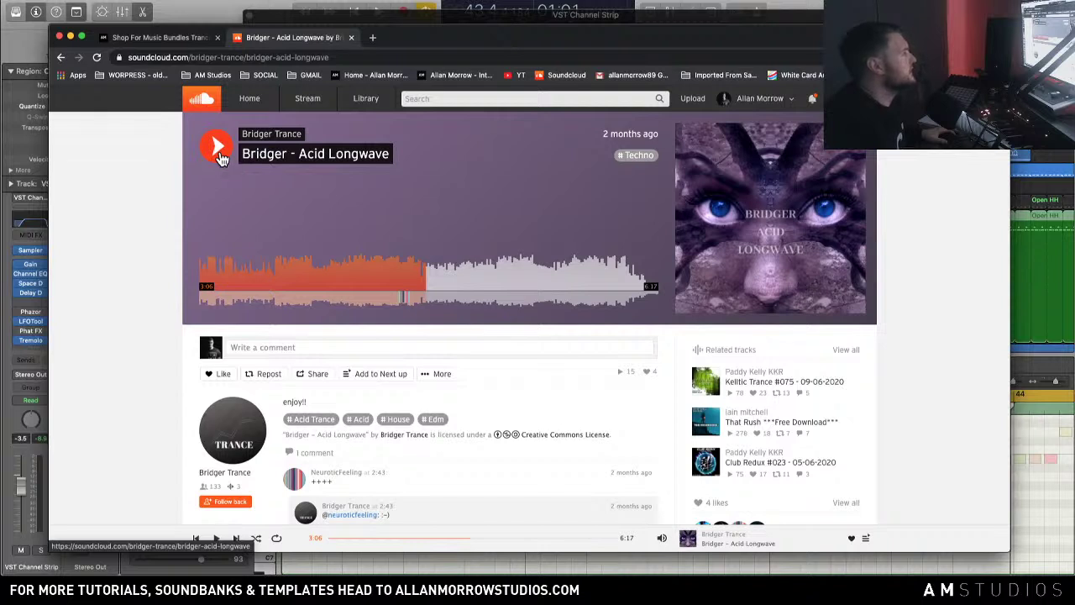
{"action": "left_click", "coordinate": [220, 158]}
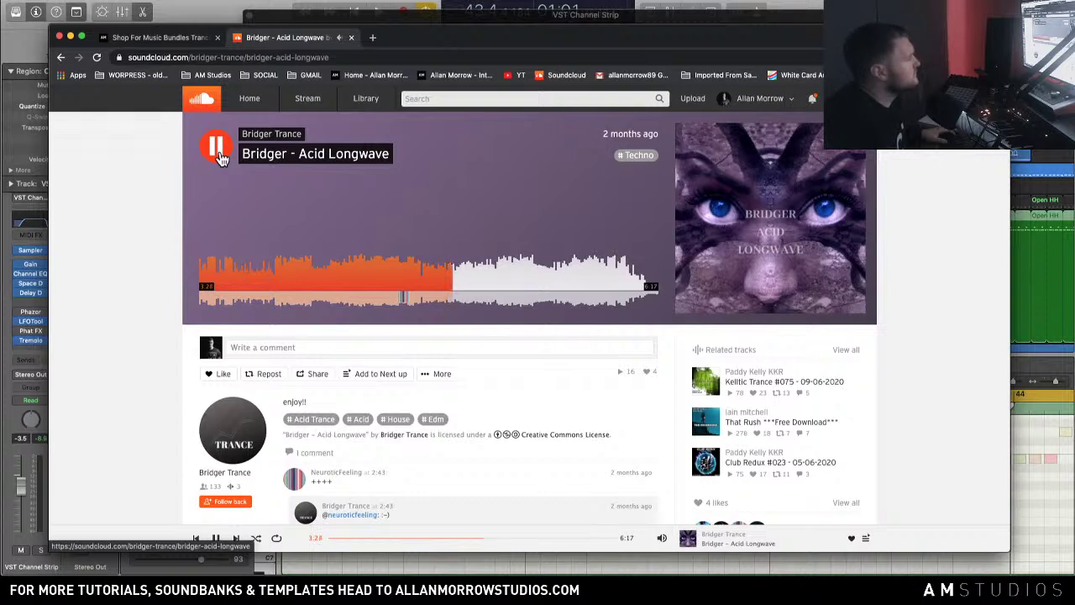
{"action": "left_click", "coordinate": [220, 158]}
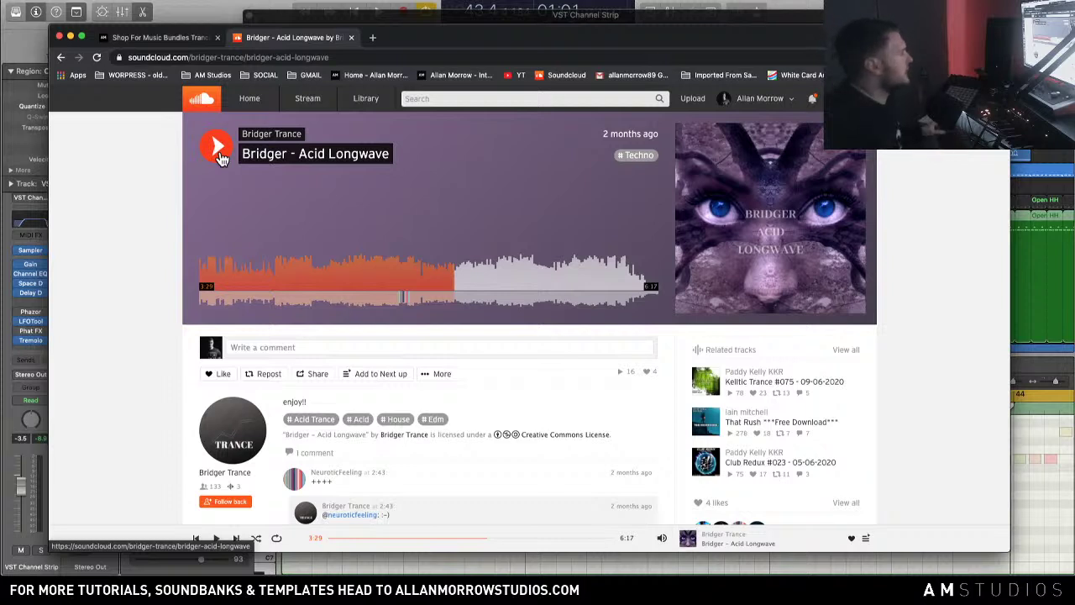
Step: Play the track onward from 3:29 past the four-minute mark, jump back to about 3:46, and pause at 3:58
{"action": "left_click", "coordinate": [221, 159]}
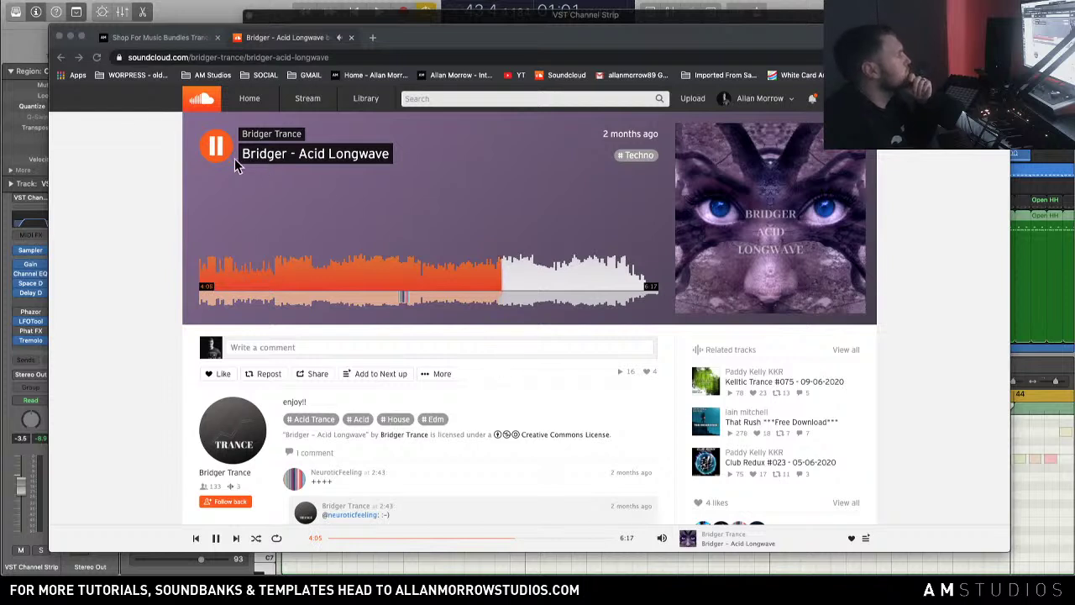
{"action": "left_click", "coordinate": [216, 146]}
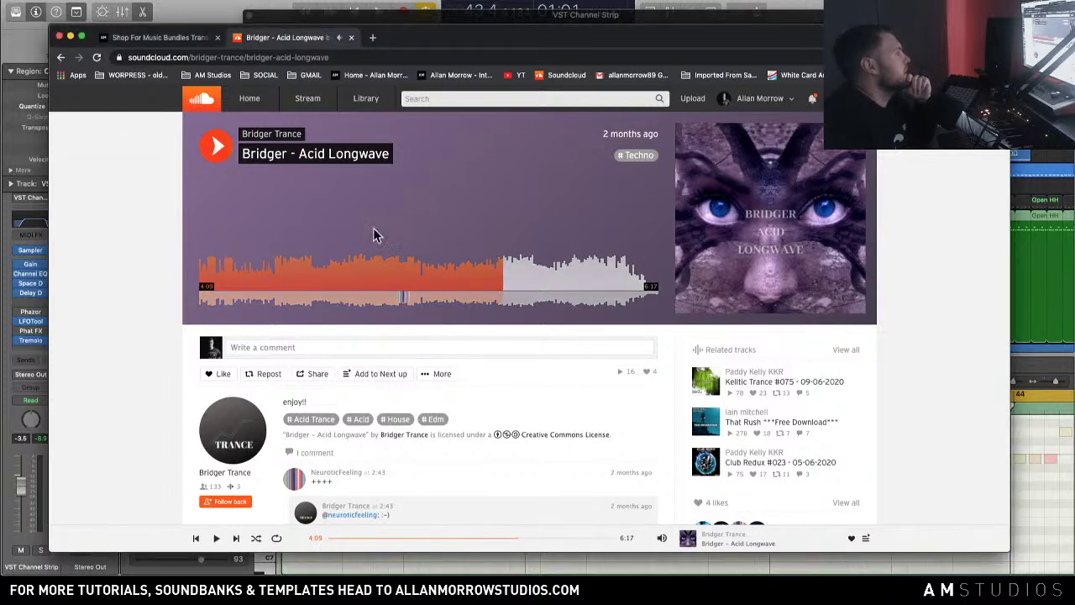
{"action": "left_click", "coordinate": [475, 273]}
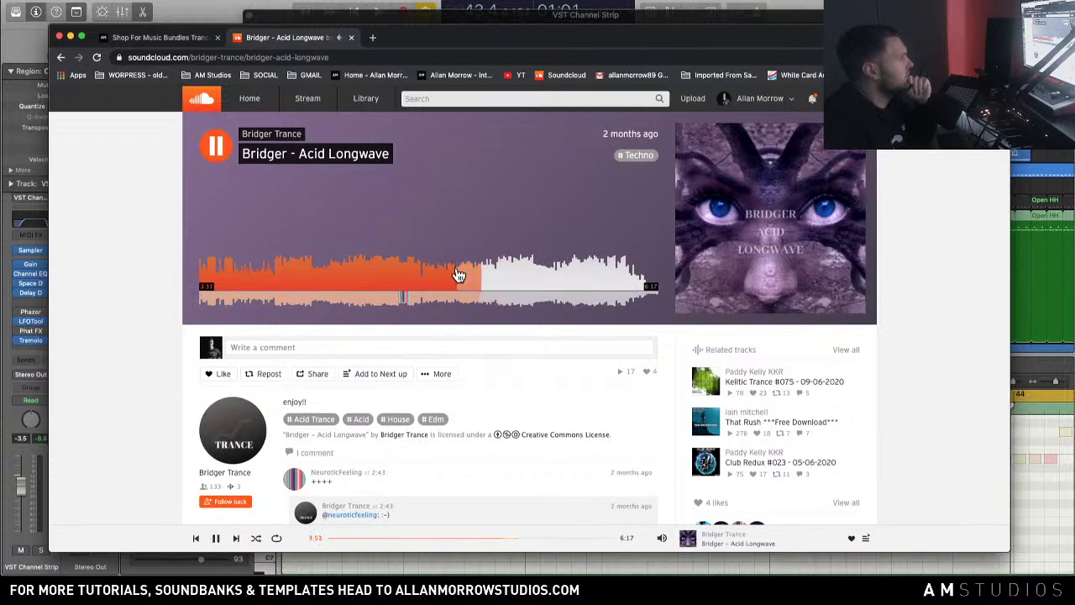
{"action": "left_click", "coordinate": [215, 151]}
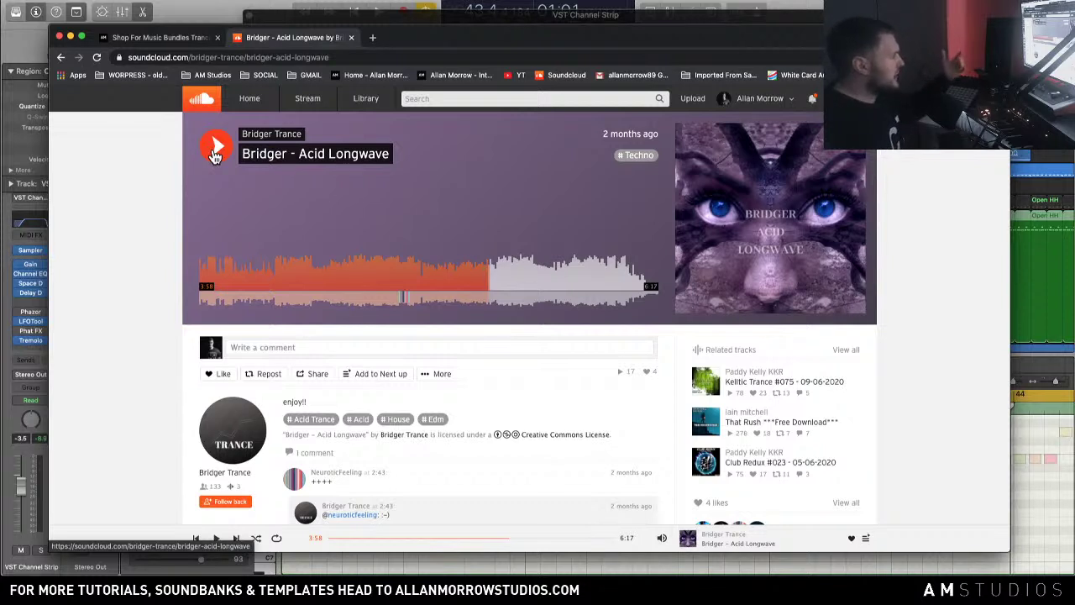
Step: Replay from about 3:55, compare with the passage at 2:27, return to about 4:14, and listen on until pausing at 4:37
{"action": "left_click", "coordinate": [486, 271]}
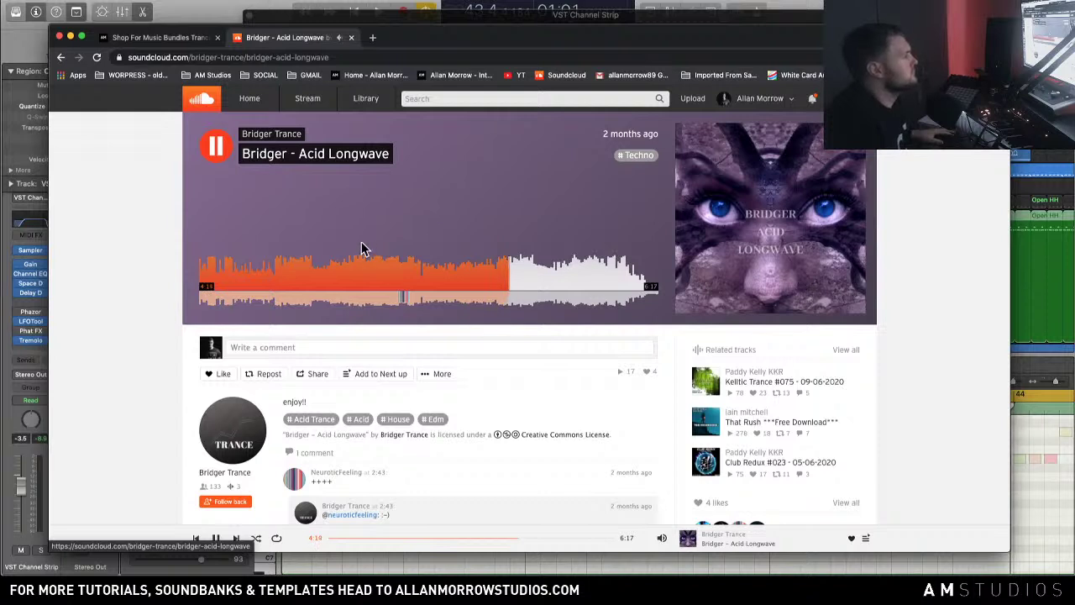
{"action": "left_click", "coordinate": [379, 274]}
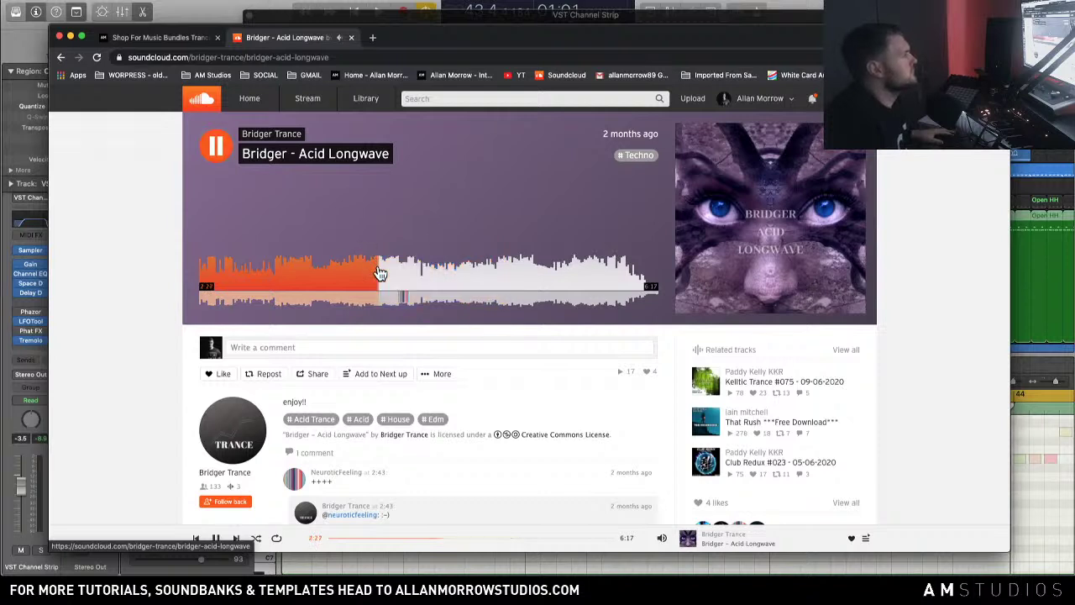
{"action": "left_click", "coordinate": [509, 277]}
{"action": "left_click", "coordinate": [214, 149]}
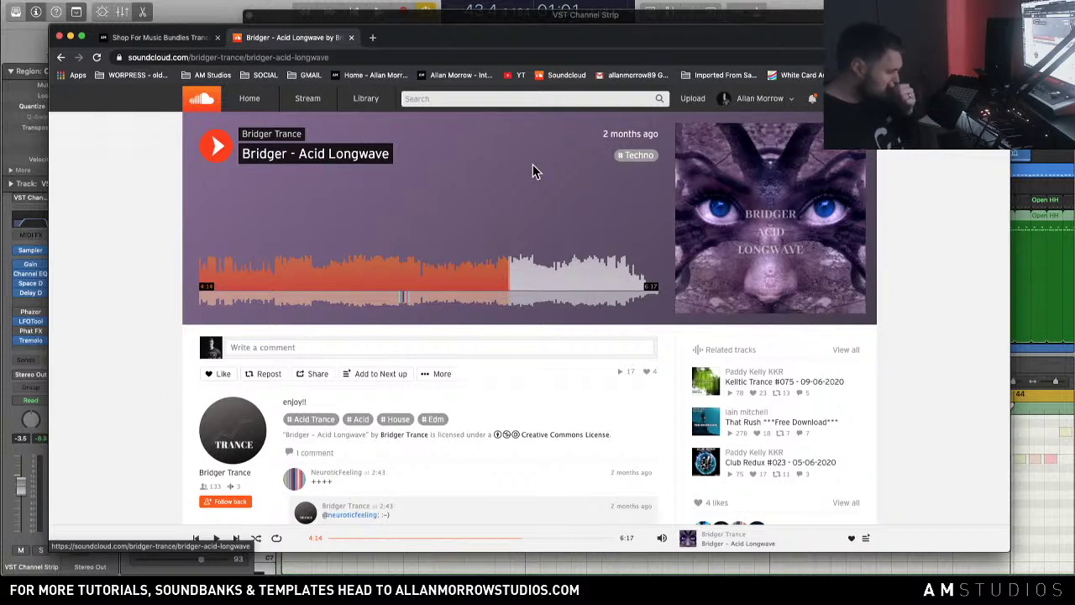
{"action": "left_click", "coordinate": [215, 148]}
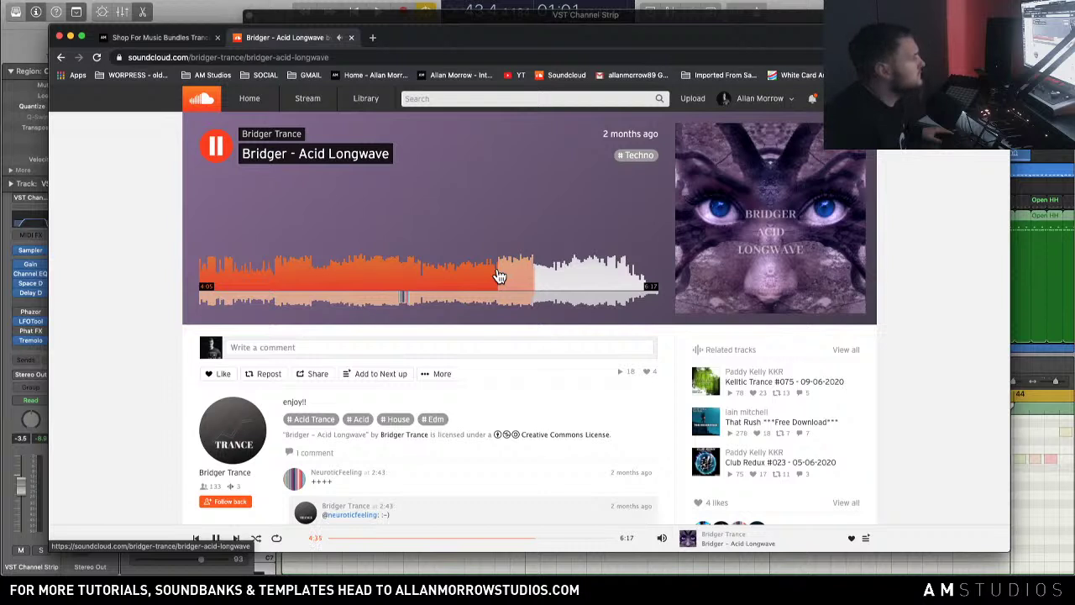
{"action": "left_click", "coordinate": [220, 149]}
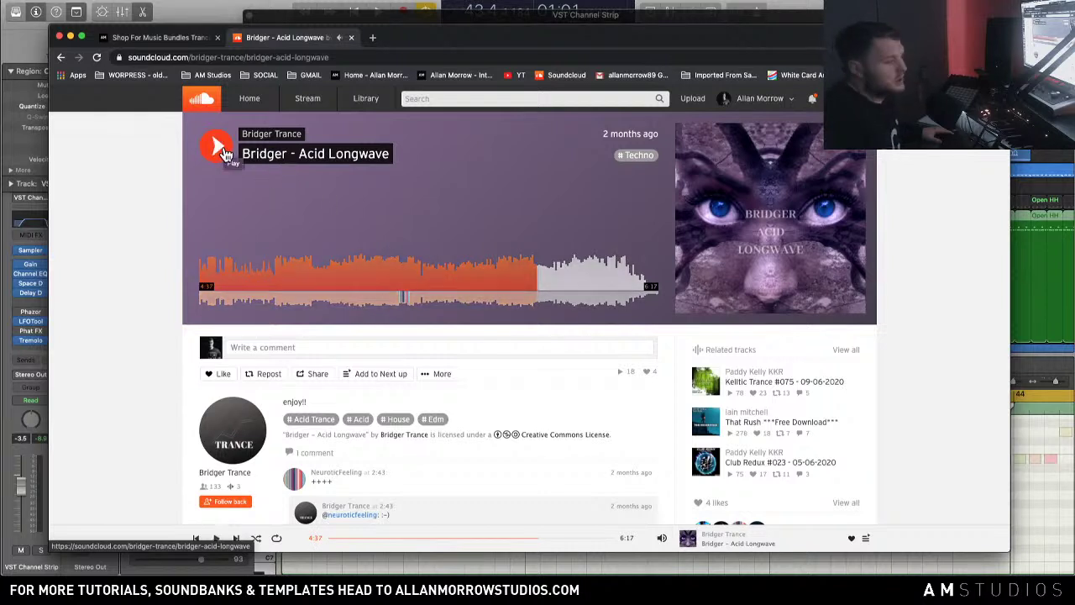
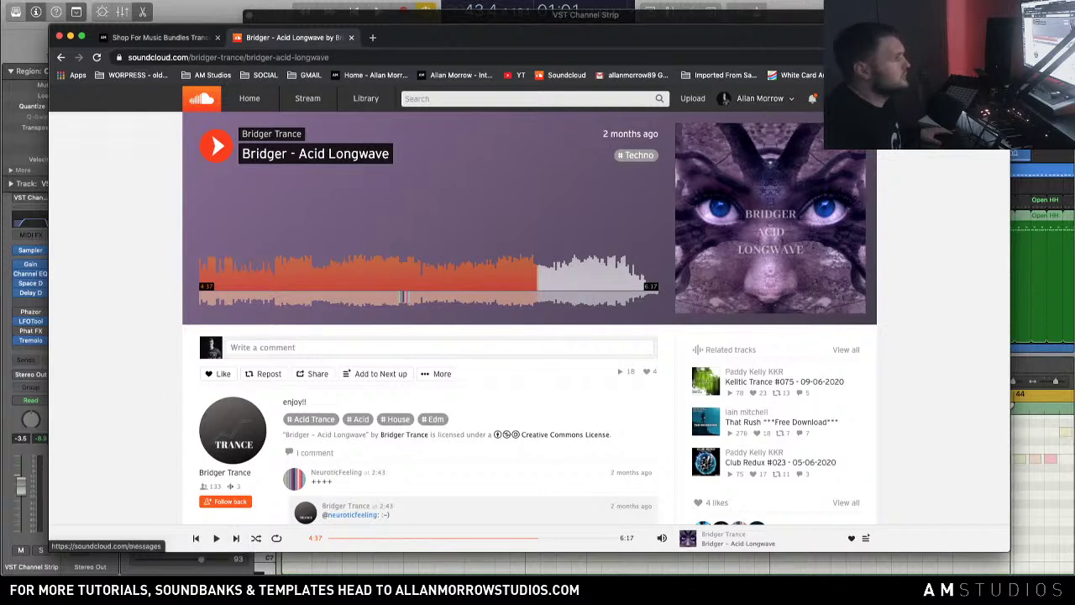
Step: View all SoundCloud messages and open the submitted track Ryan K - Solenoid (Athem Remix) from the newest message
{"action": "left_click", "coordinate": [836, 98]}
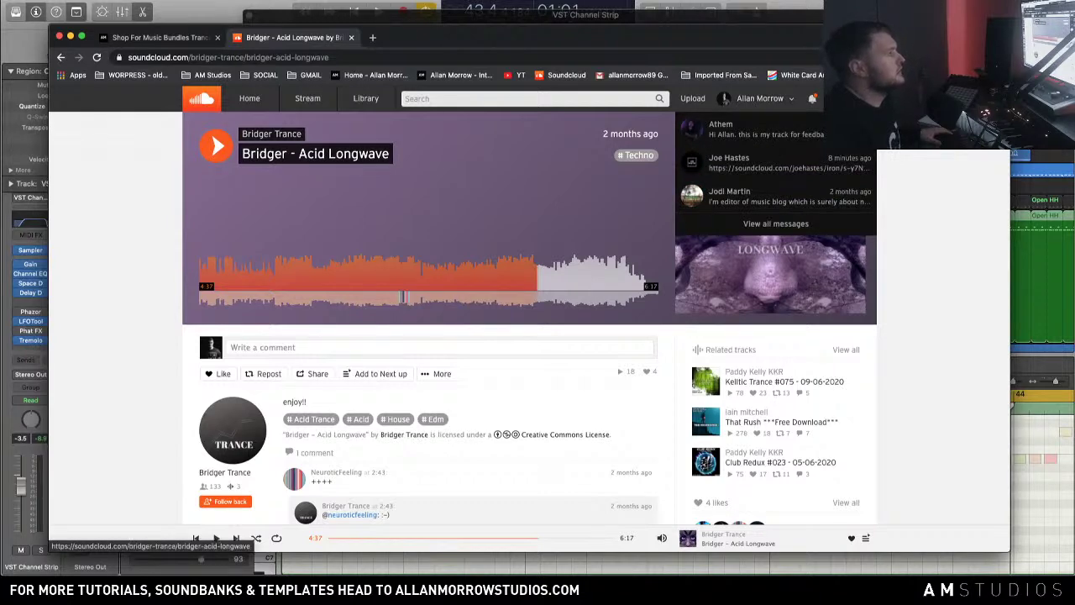
{"action": "left_click", "coordinate": [781, 223]}
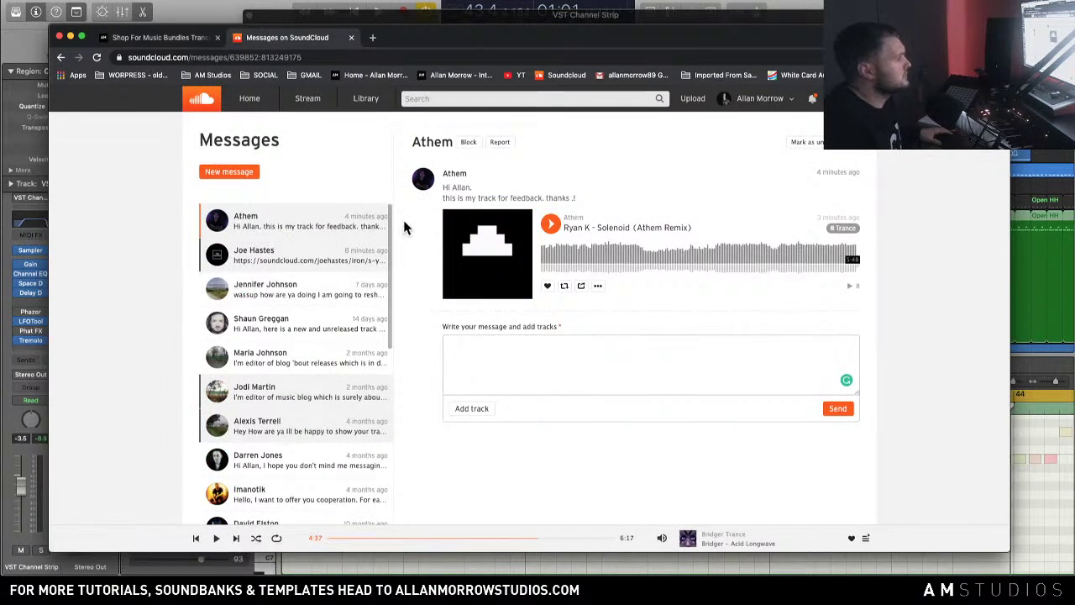
{"action": "left_click", "coordinate": [636, 233]}
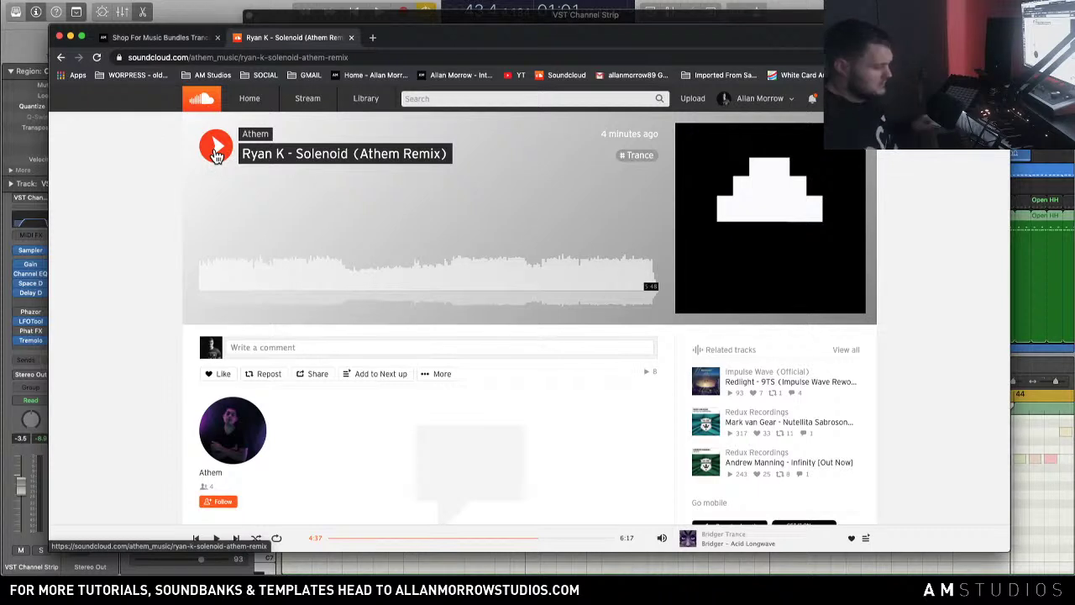
{"action": "scroll", "coordinate": [217, 156], "scroll_direction": "down", "scroll_amount": 1}
{"action": "scroll", "coordinate": [216, 156], "scroll_direction": "up", "scroll_amount": 1}
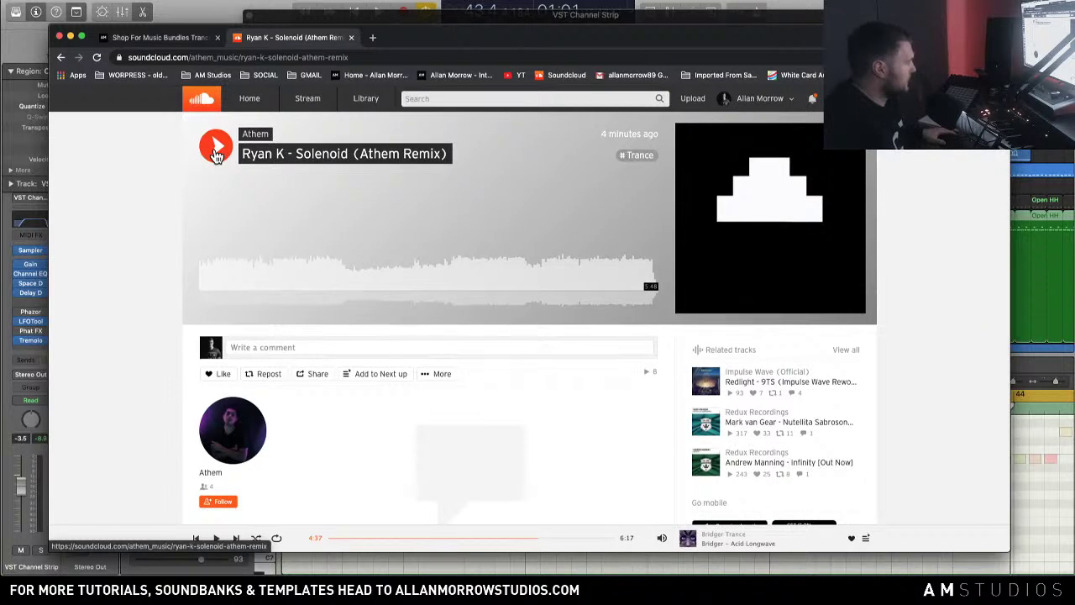
Step: Play the remix from the start with the volume raised, checking the Sonarworks calibration profile meanwhile, and pause at 1:02
{"action": "left_click", "coordinate": [217, 156]}
{"action": "scroll", "coordinate": [217, 156], "scroll_direction": "down", "scroll_amount": 1}
{"action": "key", "text": "XF86AudioRaiseVolume"}
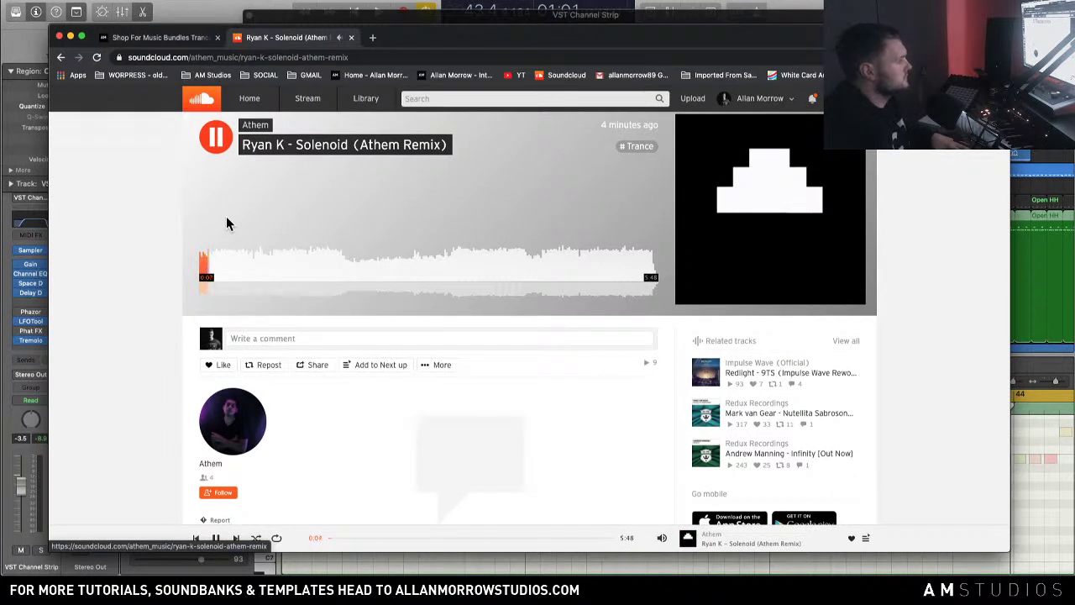
{"action": "left_click", "coordinate": [740, 14]}
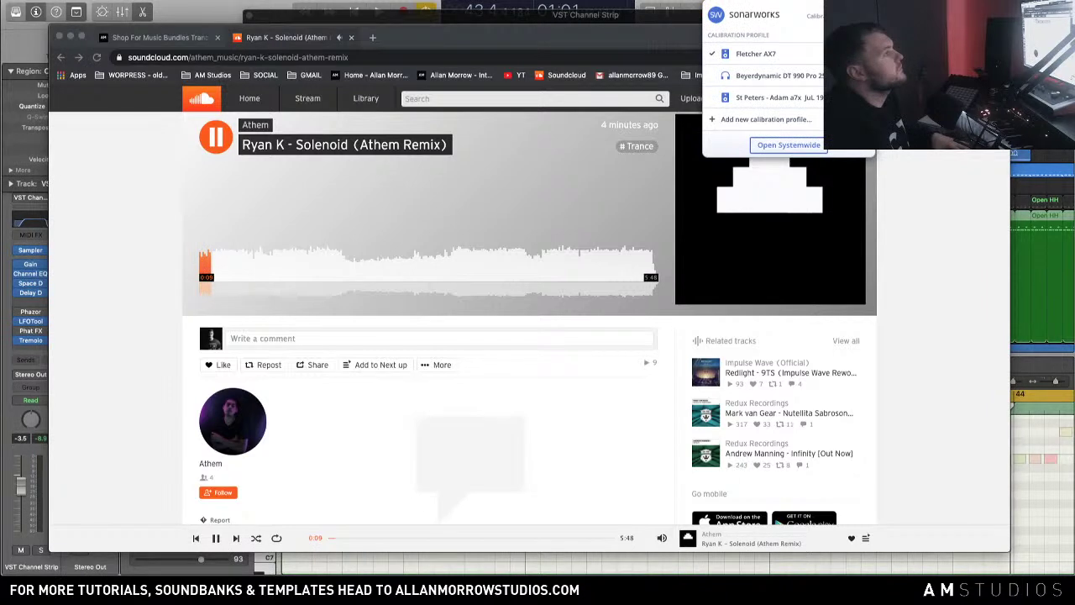
{"action": "left_click", "coordinate": [739, 14]}
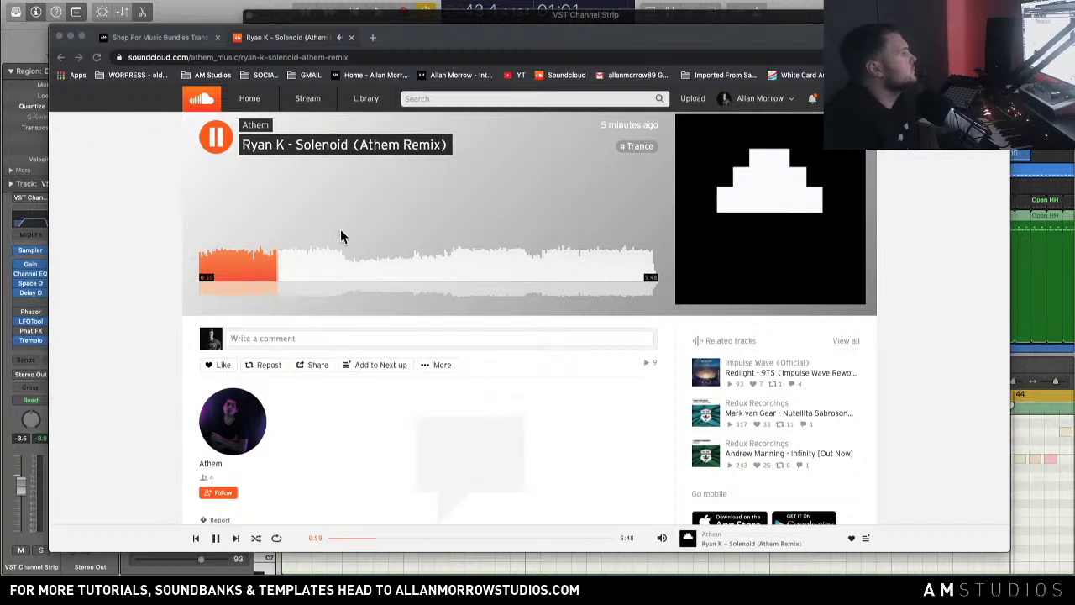
{"action": "left_click", "coordinate": [216, 139]}
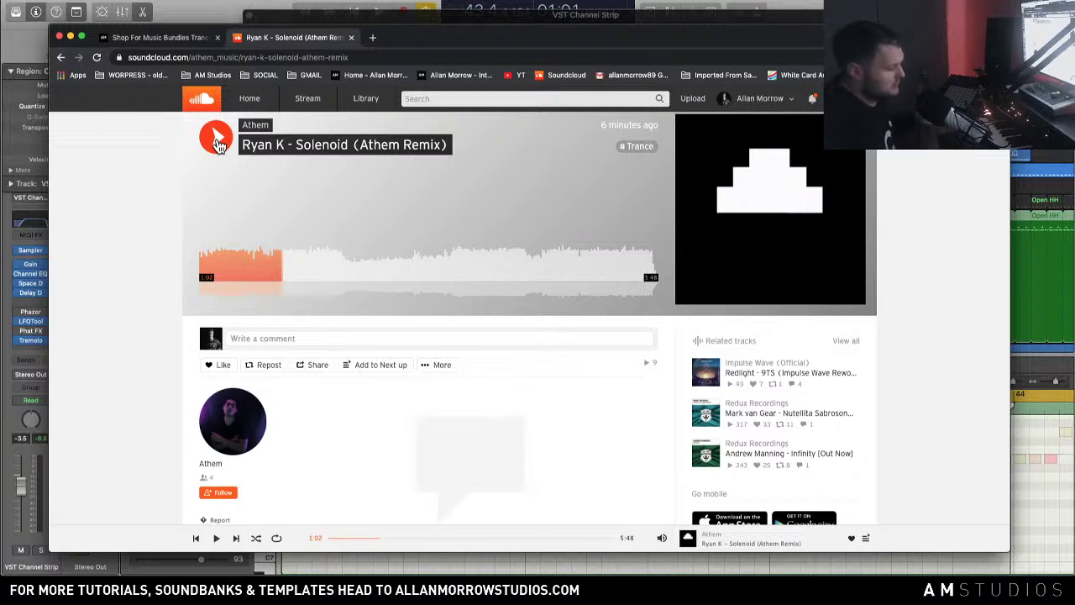
Step: Listen to the remix onward from 1:02 with a pause at 1:35, and pause again at 1:55
{"action": "left_click", "coordinate": [217, 142]}
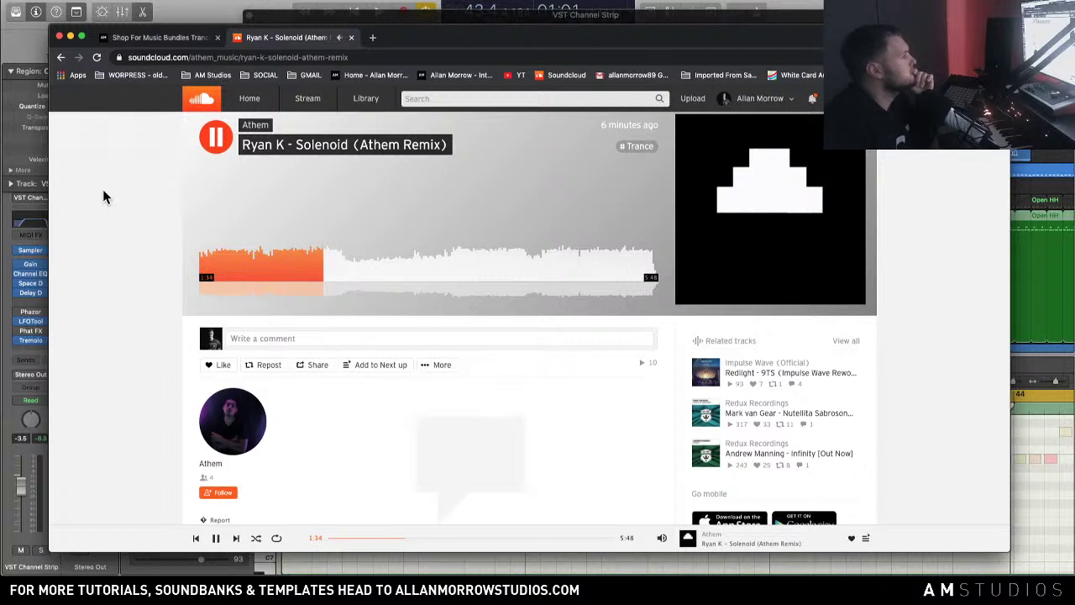
{"action": "left_click", "coordinate": [215, 140]}
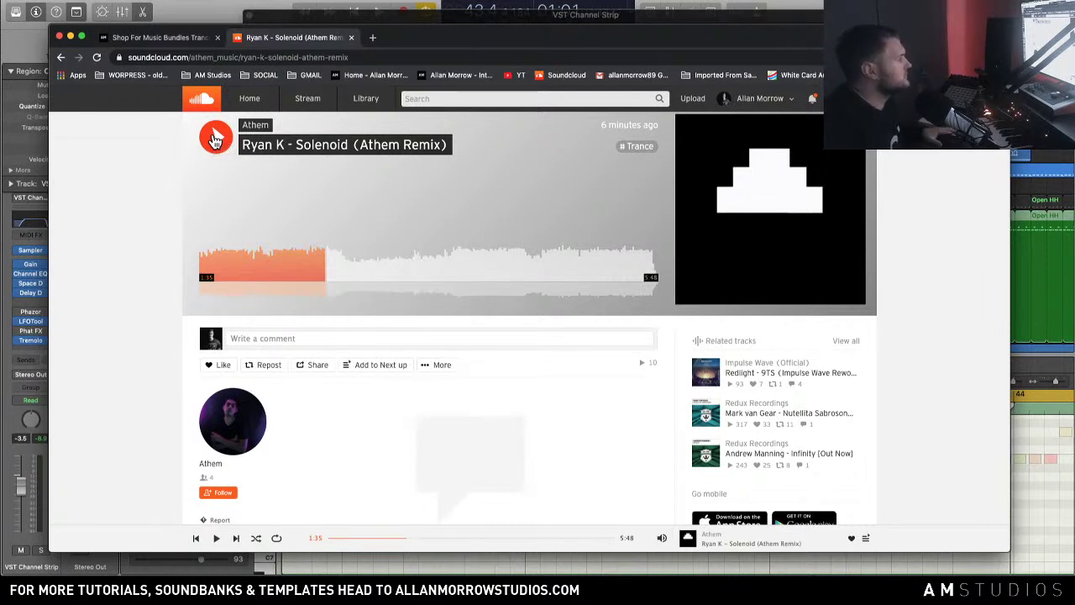
{"action": "left_click", "coordinate": [216, 139]}
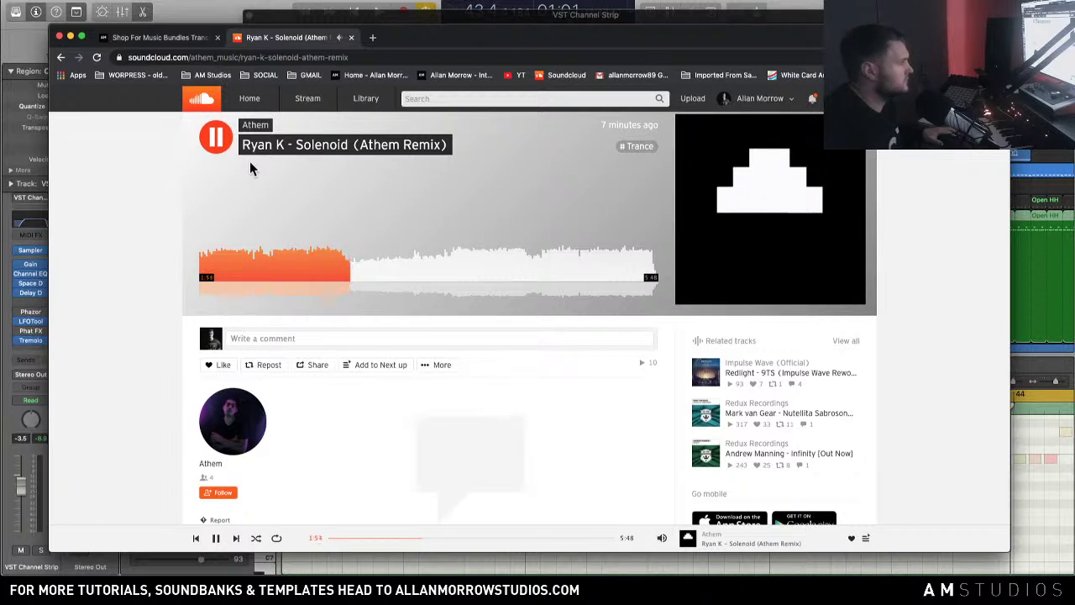
{"action": "left_click", "coordinate": [220, 144]}
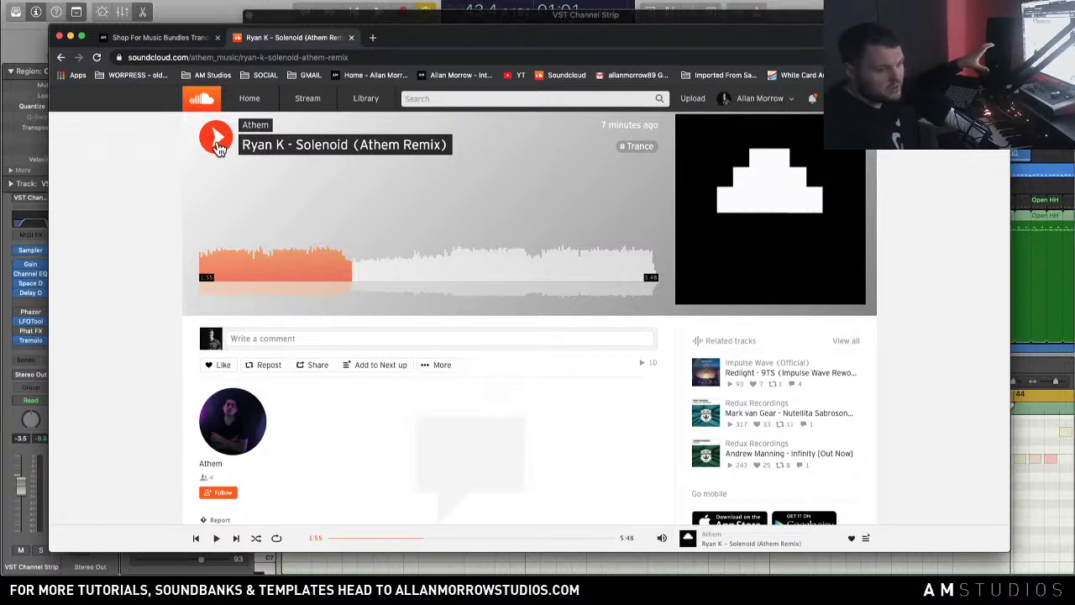
Step: Resume the remix from 1:55, replay from just before that point, and pause at 1:54 and again at 1:58
{"action": "left_click", "coordinate": [217, 143]}
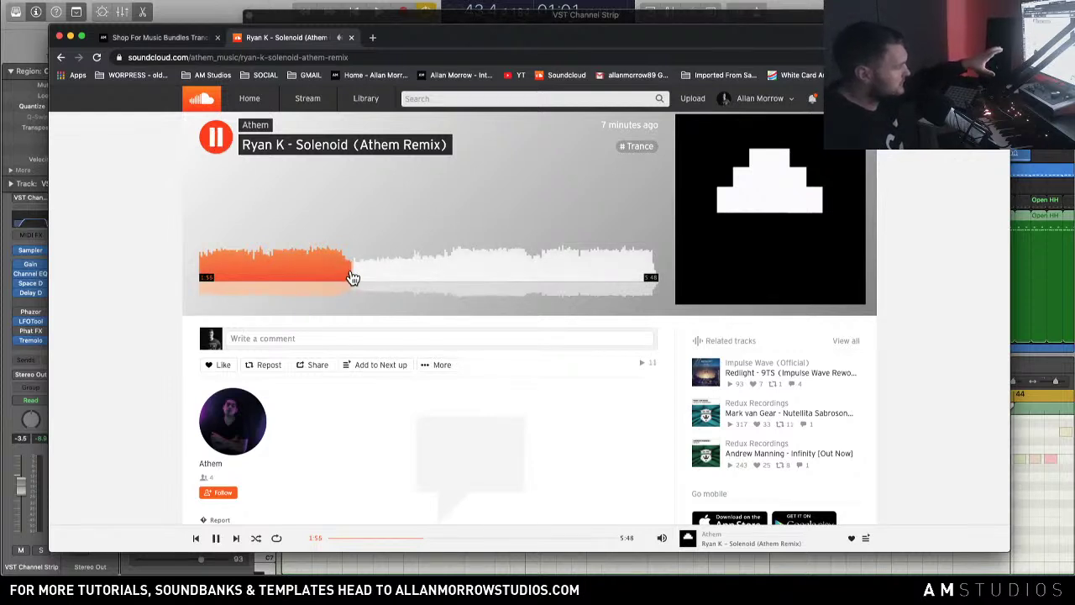
{"action": "left_click", "coordinate": [351, 278]}
{"action": "left_click", "coordinate": [216, 137]}
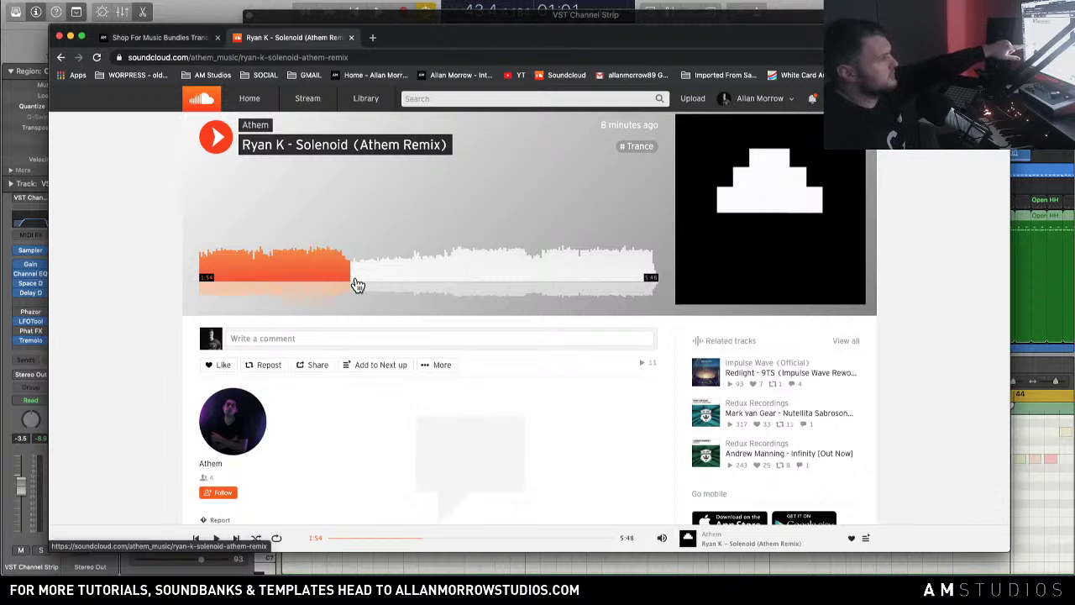
{"action": "left_click", "coordinate": [220, 145]}
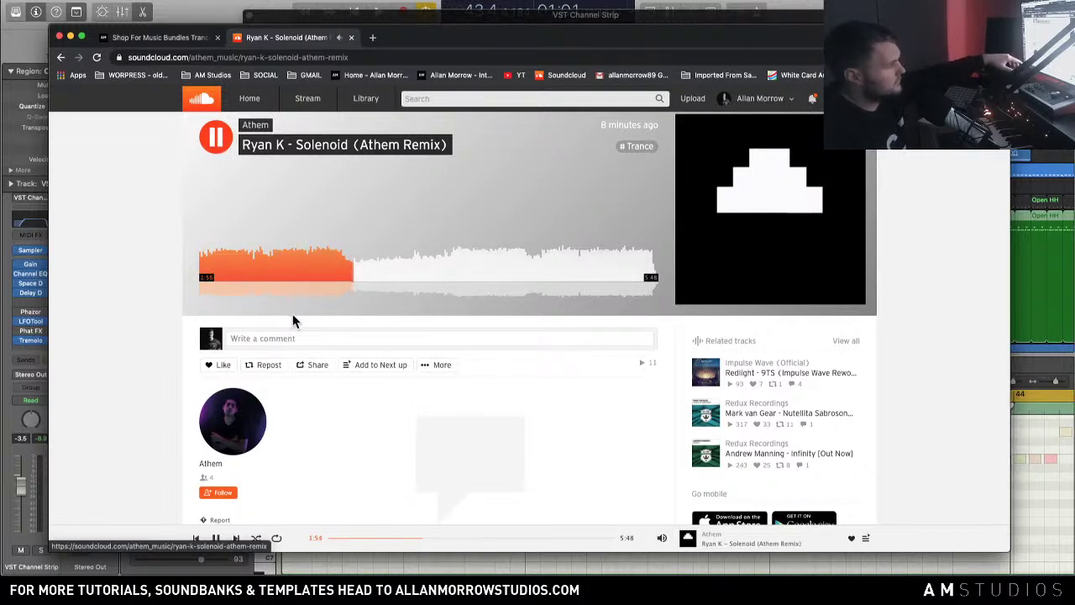
{"action": "left_click", "coordinate": [221, 145]}
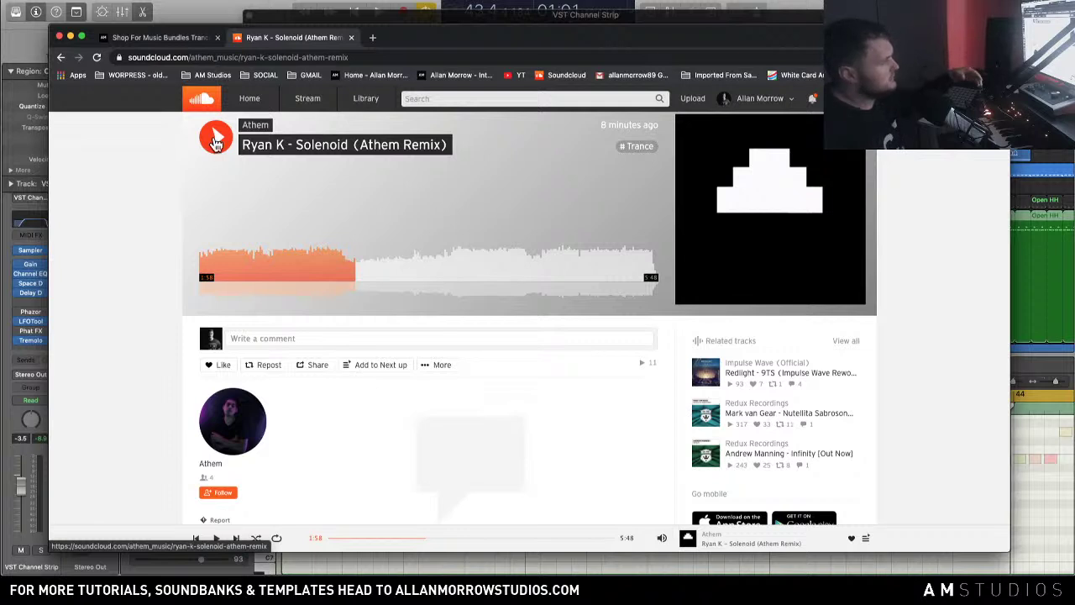
Step: Listen to the remix onward from 1:58, pausing at 2:10 and again at 2:27
{"action": "left_click", "coordinate": [216, 145]}
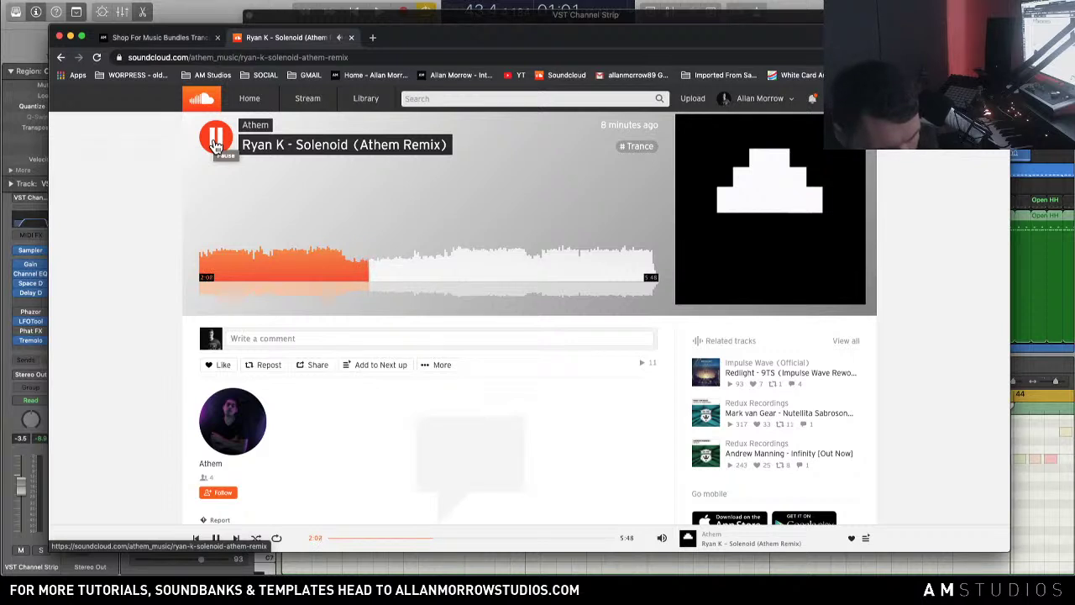
{"action": "left_click", "coordinate": [216, 138]}
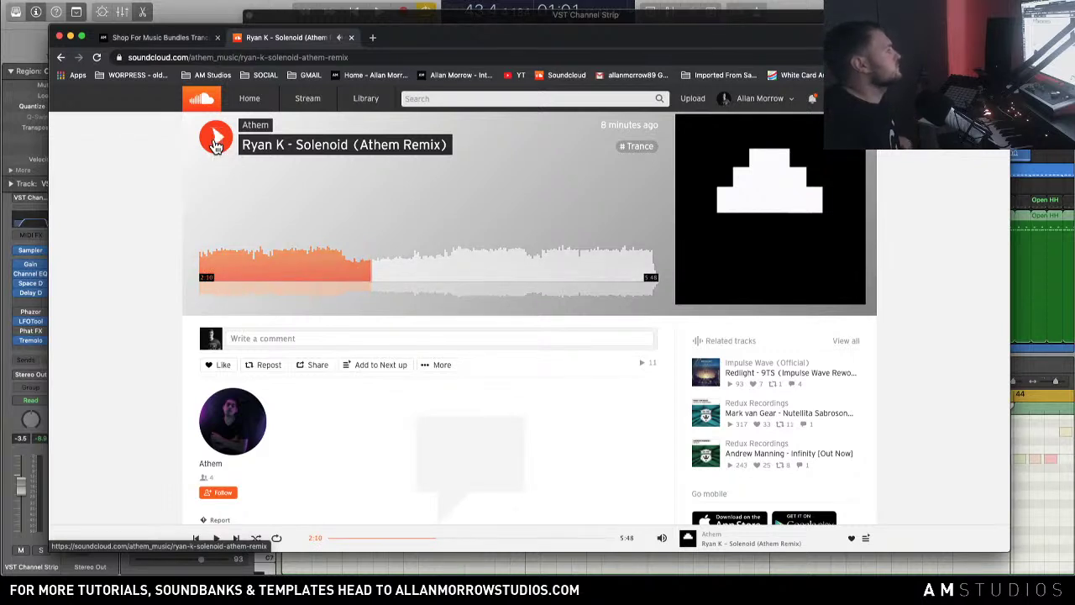
{"action": "scroll", "coordinate": [275, 178], "scroll_direction": "down", "scroll_amount": 1}
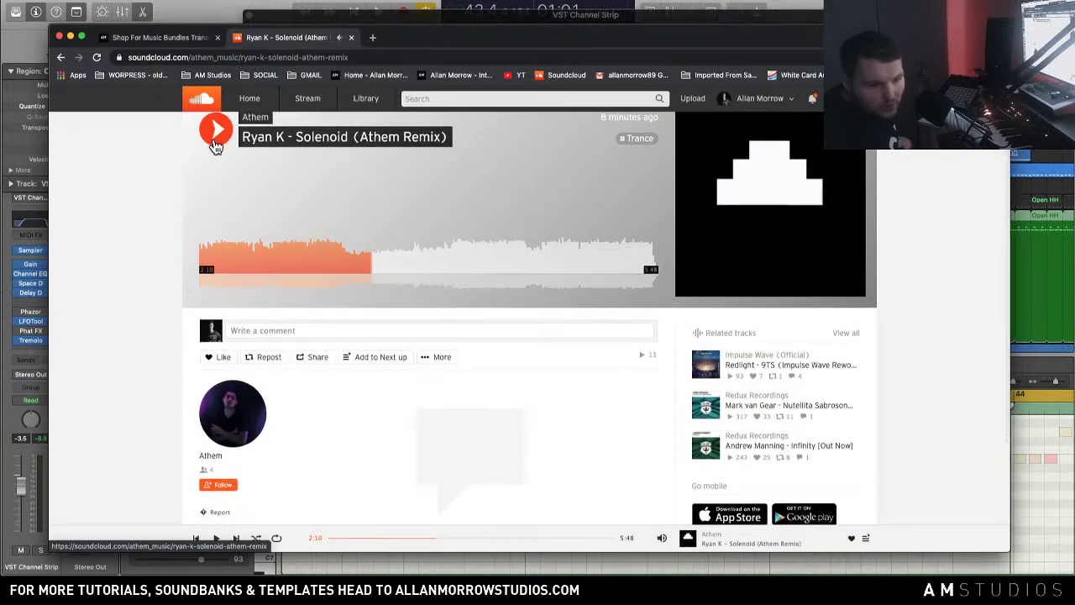
{"action": "scroll", "coordinate": [274, 175], "scroll_direction": "up", "scroll_amount": 1}
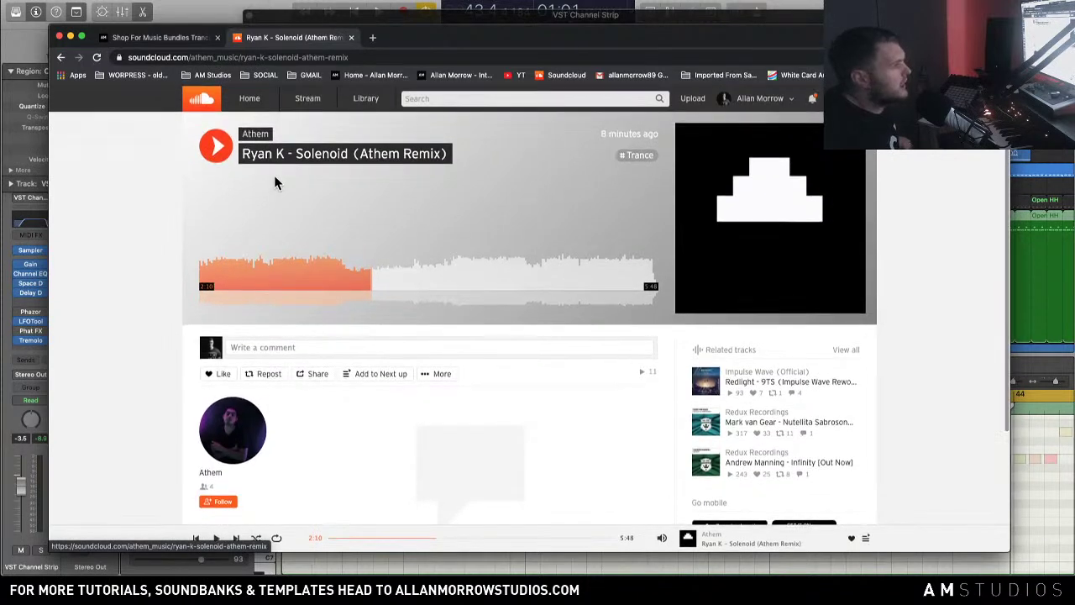
{"action": "left_click", "coordinate": [215, 156]}
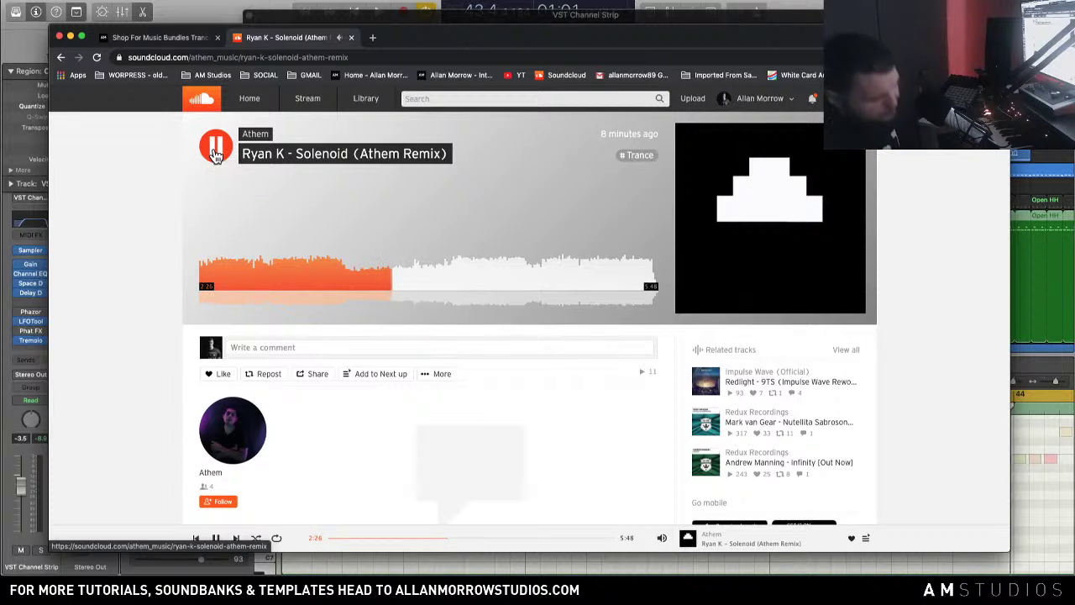
{"action": "left_click", "coordinate": [216, 149]}
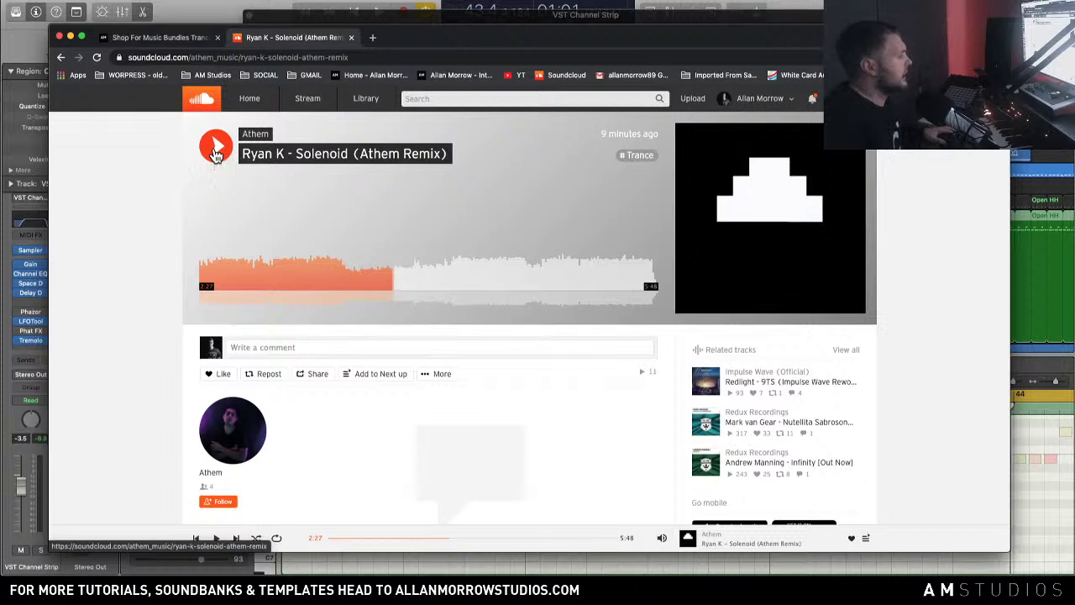
Step: Listen from 2:27 past 3:30, return to about 3:07 to replay the passage, and pause at 3:46
{"action": "left_click", "coordinate": [216, 154]}
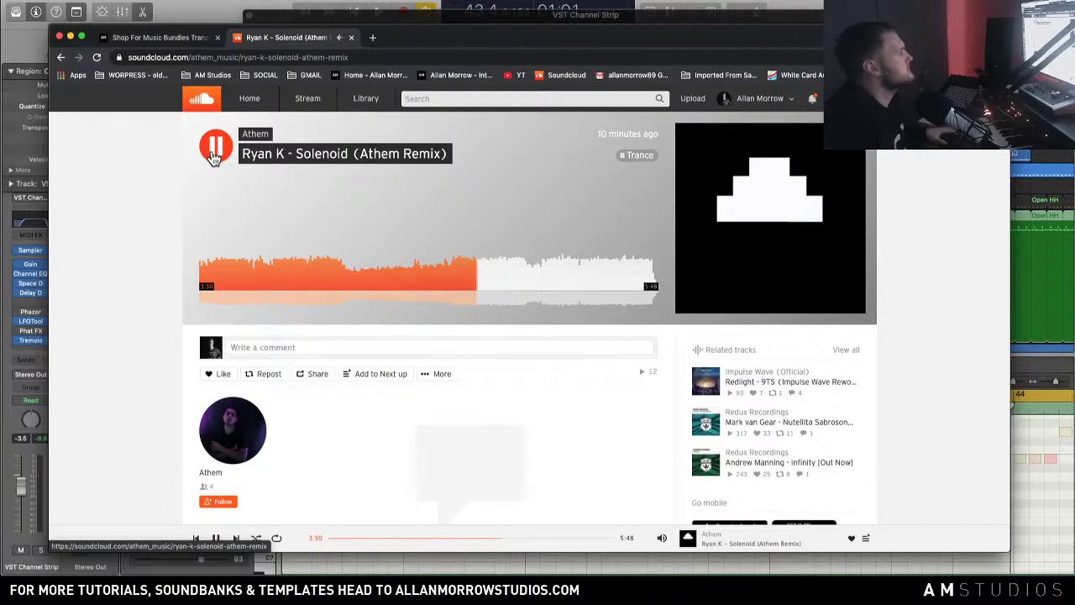
{"action": "left_click", "coordinate": [215, 155]}
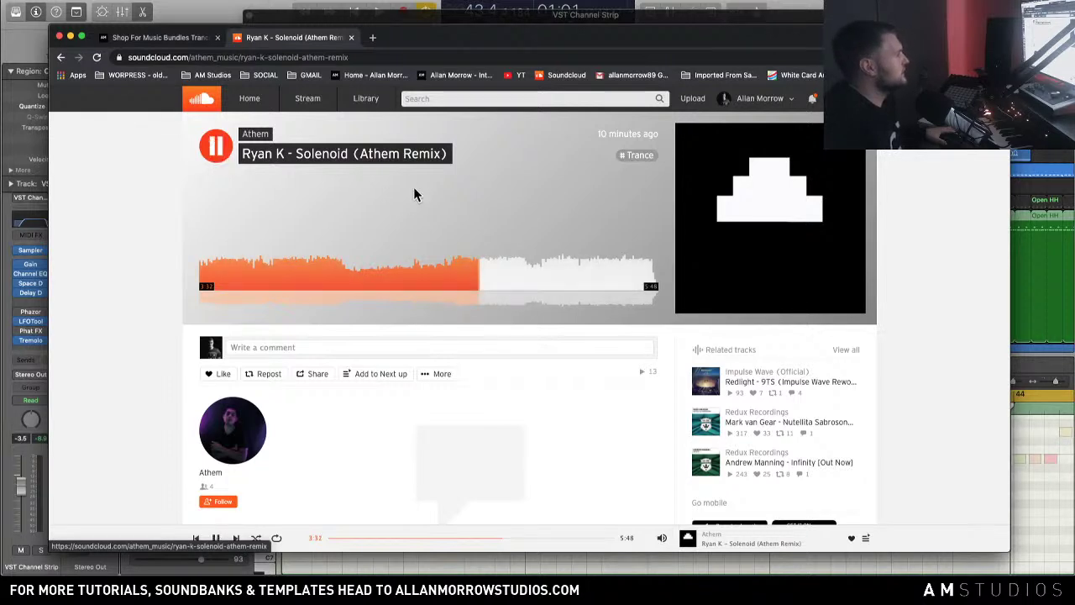
{"action": "left_click", "coordinate": [446, 279]}
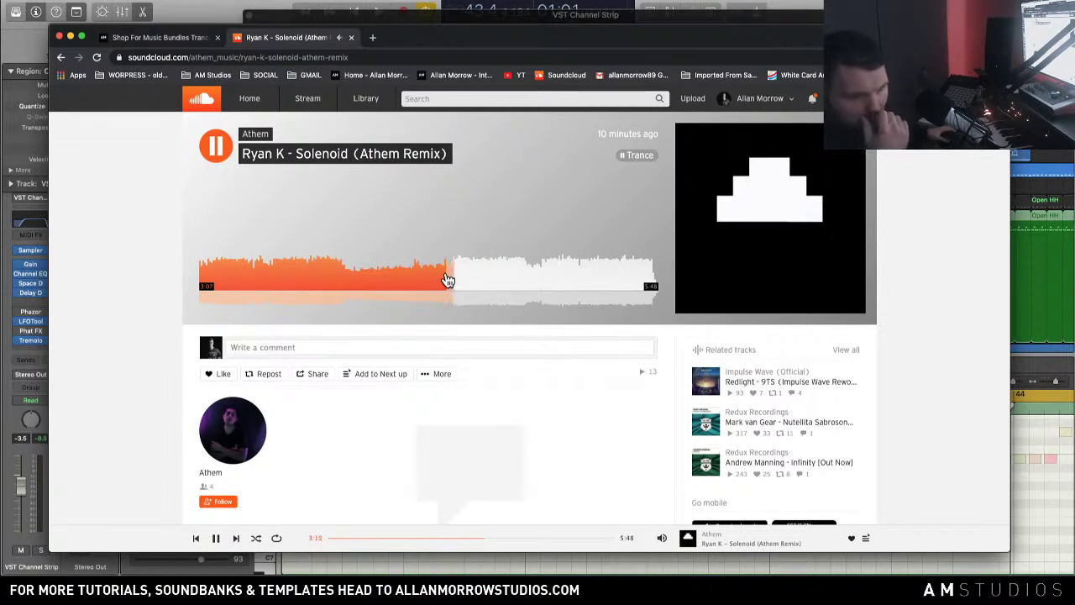
{"action": "left_click", "coordinate": [447, 280]}
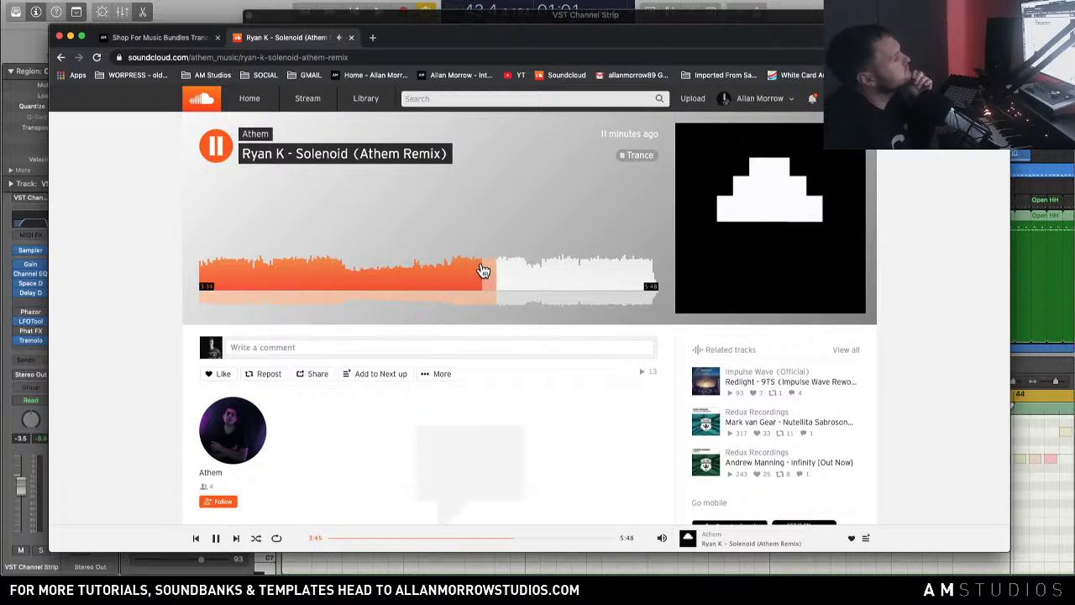
{"action": "left_click", "coordinate": [217, 144]}
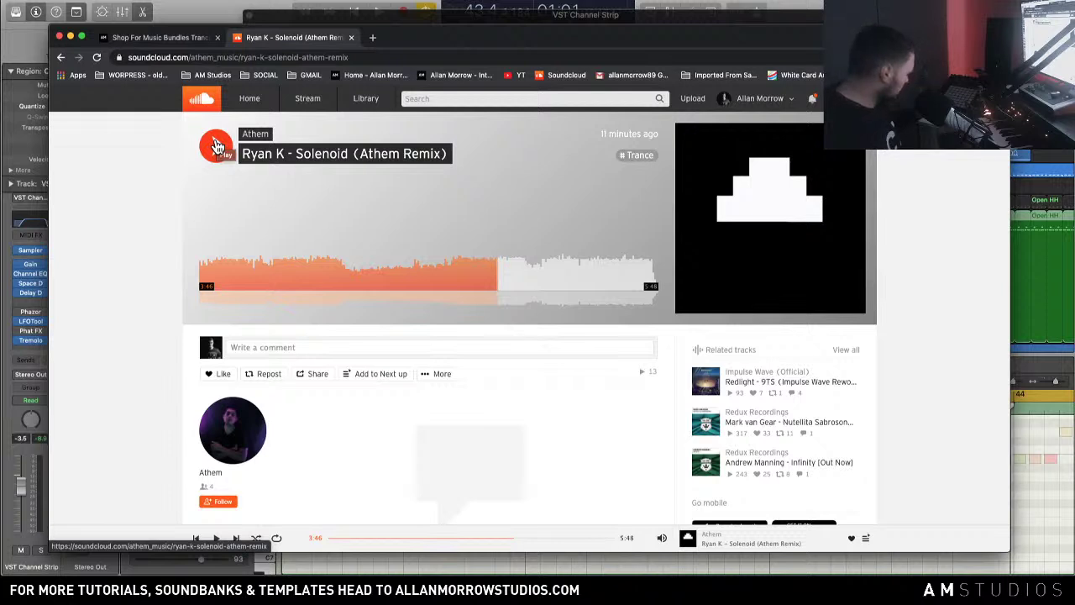
Step: Listen from 3:46 to about 4:14, jump back slightly to pause at 4:09, and continue to a pause at 4:25
{"action": "left_click", "coordinate": [216, 146]}
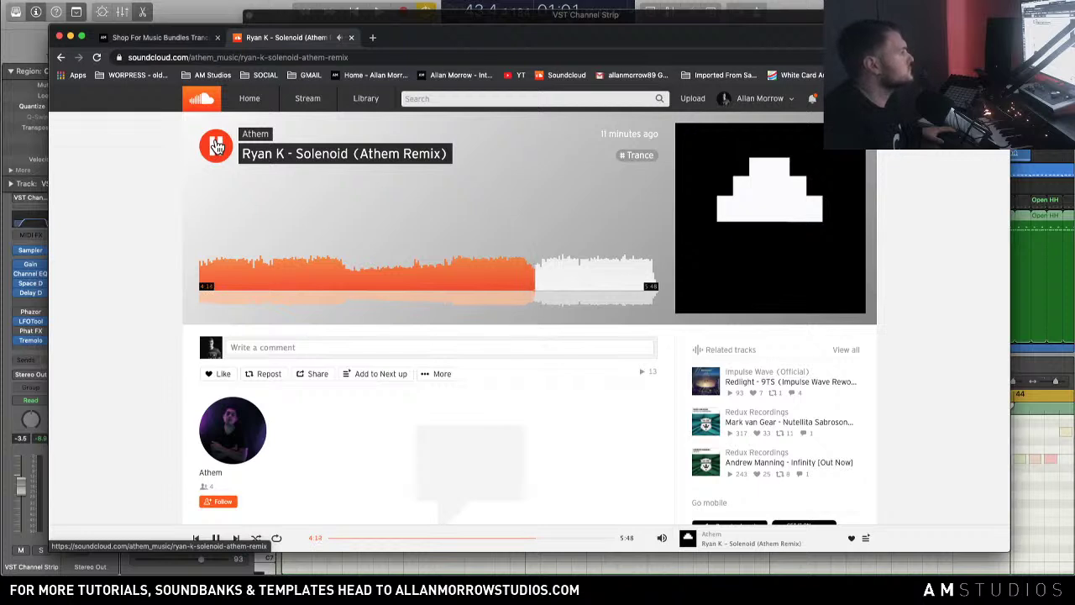
{"action": "left_click", "coordinate": [524, 277]}
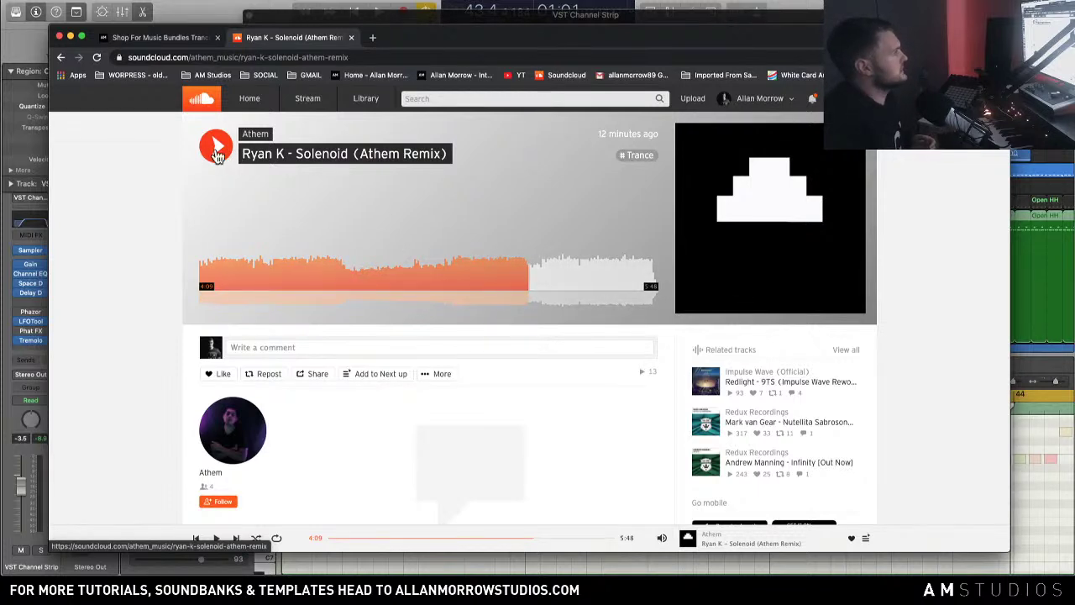
{"action": "left_click", "coordinate": [217, 153]}
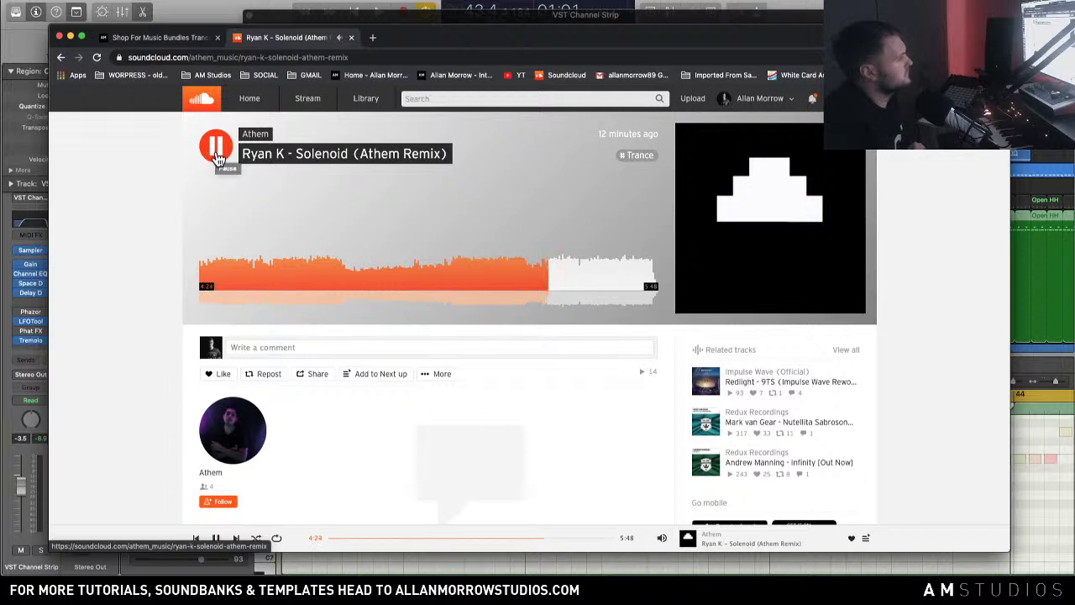
{"action": "left_click", "coordinate": [216, 151]}
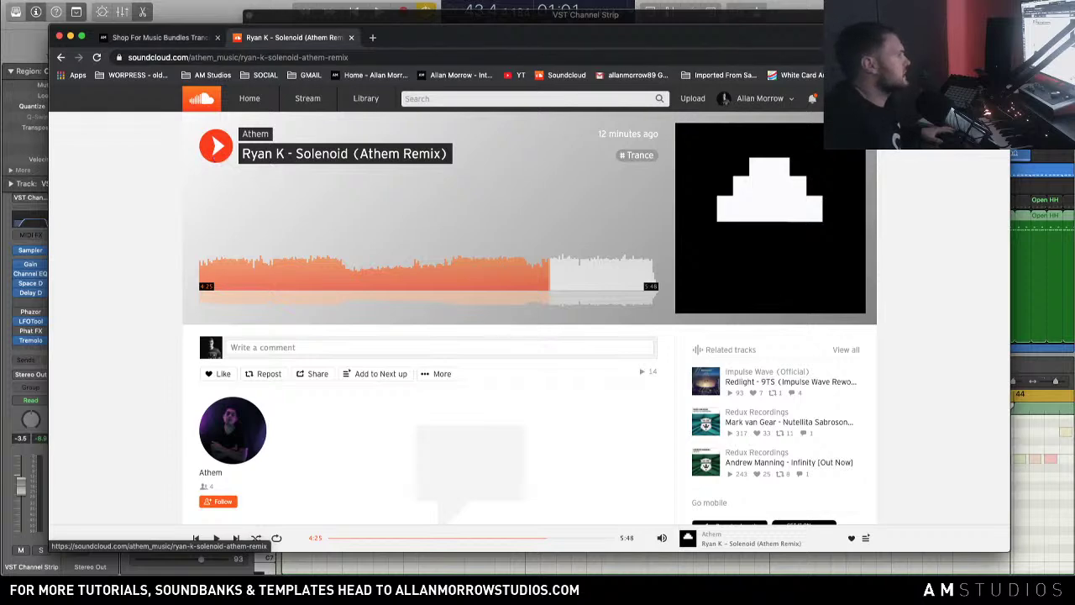
Step: Move the browser aside to switch to the Logic Pro project, and close the Sampler, Tremolo and Delay Designer windows
{"action": "left_click_drag", "start_coordinate": [1010, 28], "coordinate": [777, 33]}
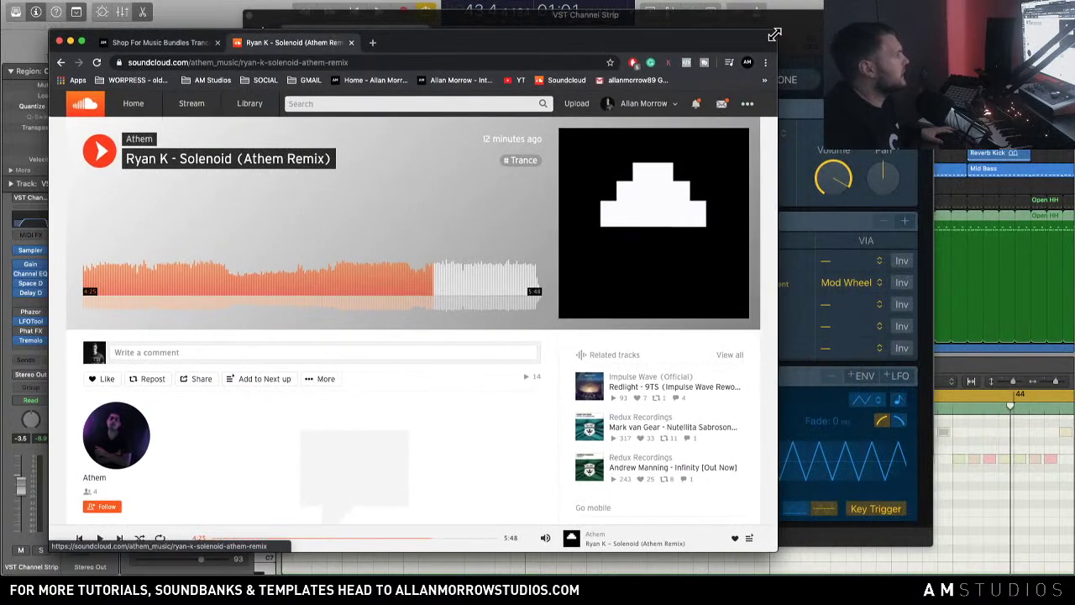
{"action": "left_click_drag", "start_coordinate": [459, 52], "coordinate": [1074, 185]}
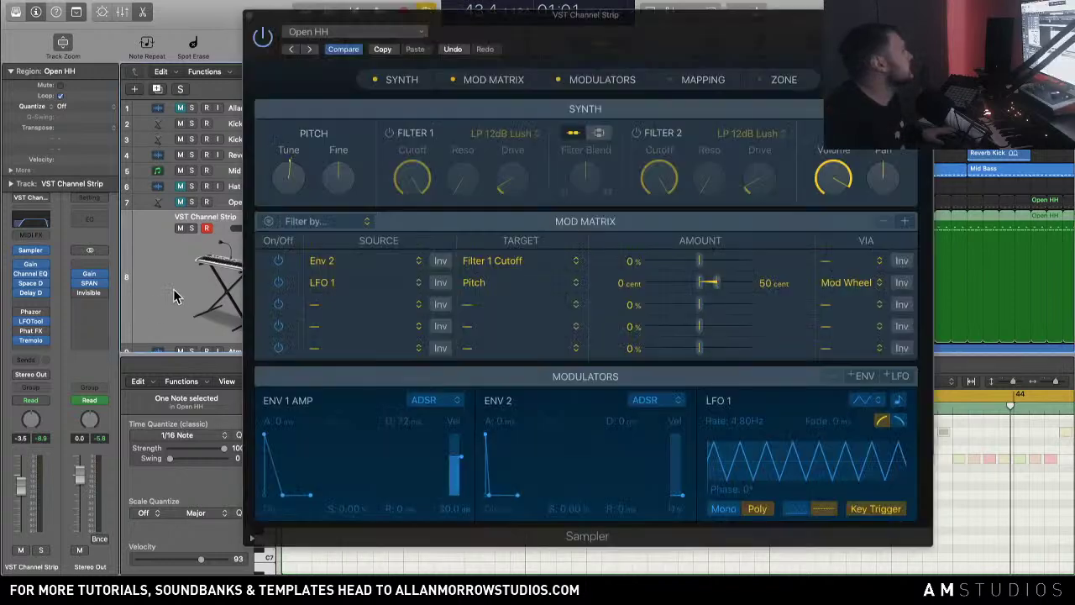
{"action": "left_click", "coordinate": [252, 18]}
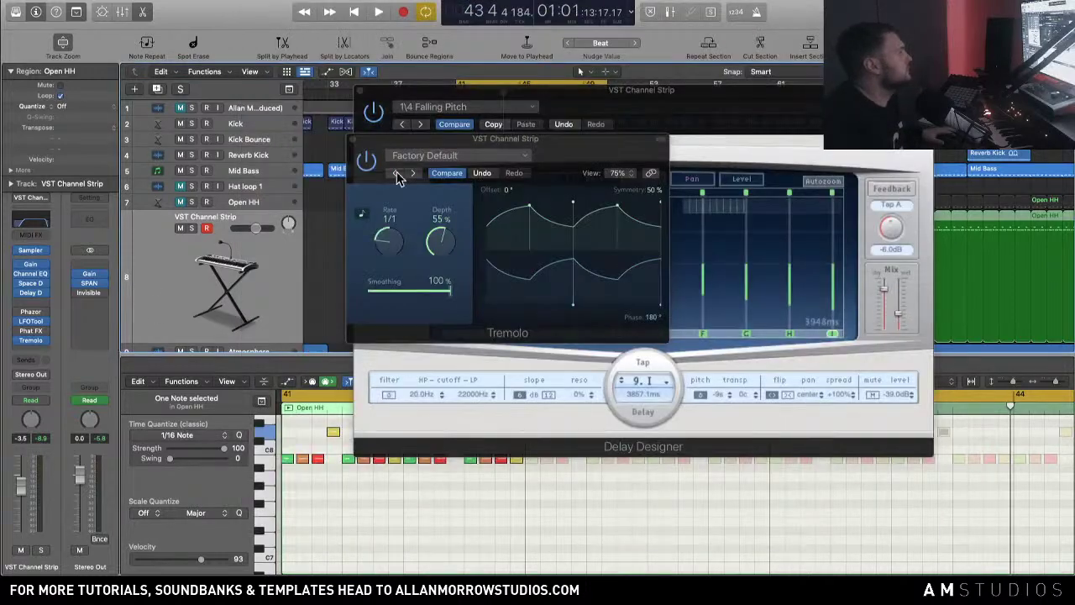
{"action": "left_click", "coordinate": [351, 137]}
{"action": "left_click", "coordinate": [360, 90]}
{"action": "left_click", "coordinate": [329, 230]}
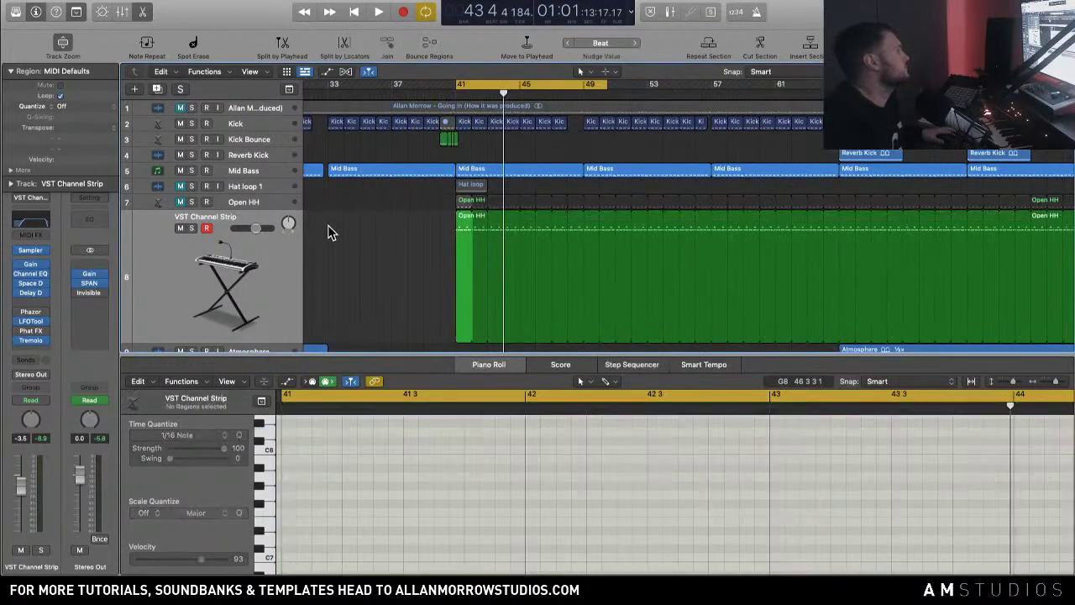
Step: Play the looped section from bar 41 with the VST Channel Strip track soloed and the system volume raised
{"action": "key", "text": "space"}
{"action": "key", "text": "XF86AudioRaiseVolume"}
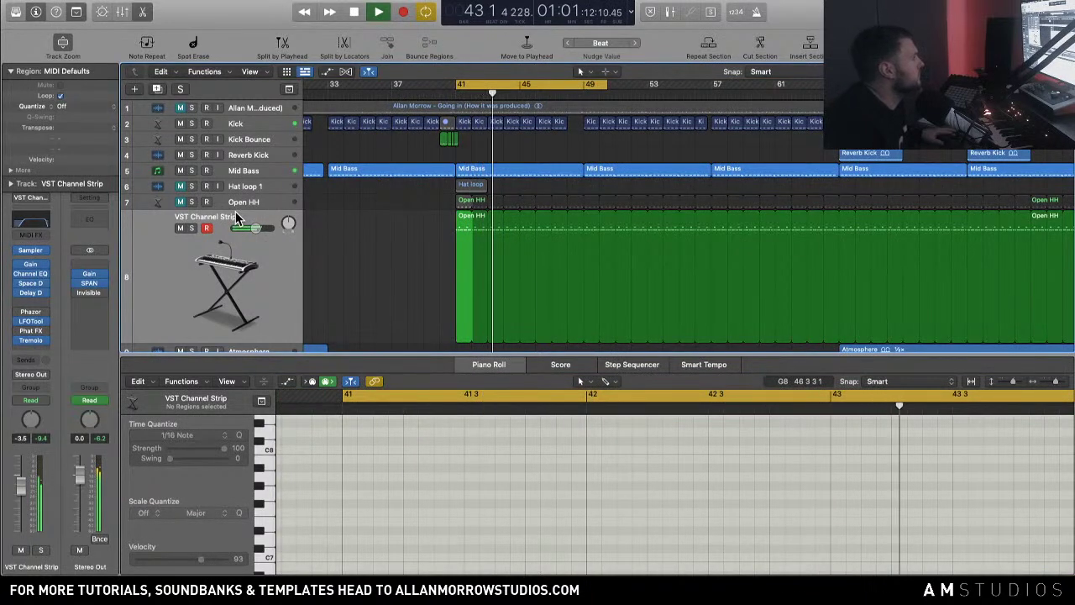
{"action": "left_click", "coordinate": [192, 227]}
{"action": "left_click", "coordinate": [180, 280]}
{"action": "key", "text": "space"}
{"action": "key", "text": "space"}
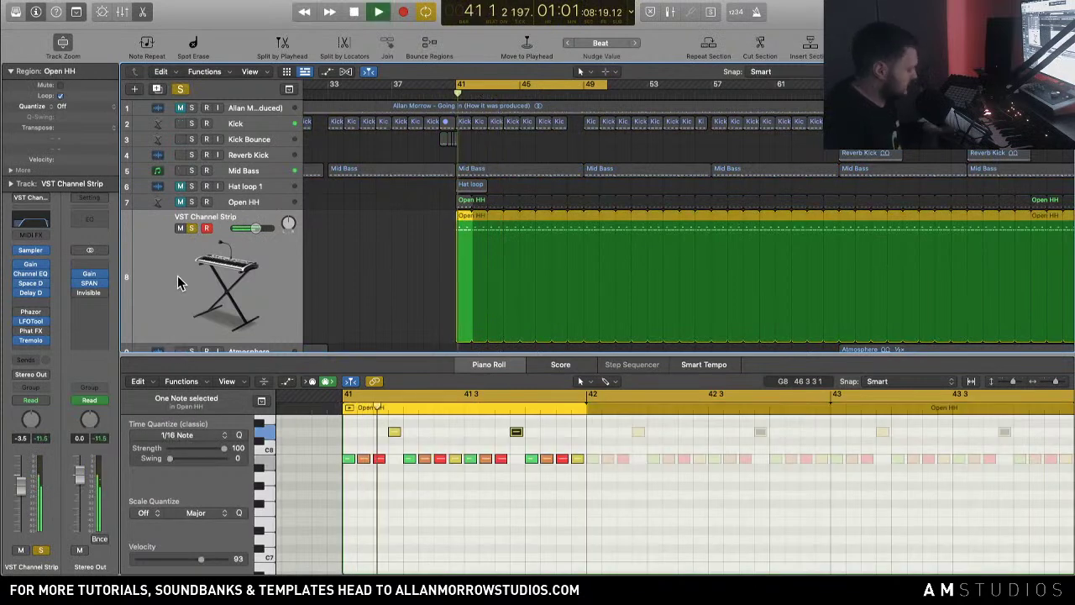
{"action": "key", "text": "XF86AudioRaiseVolume"}
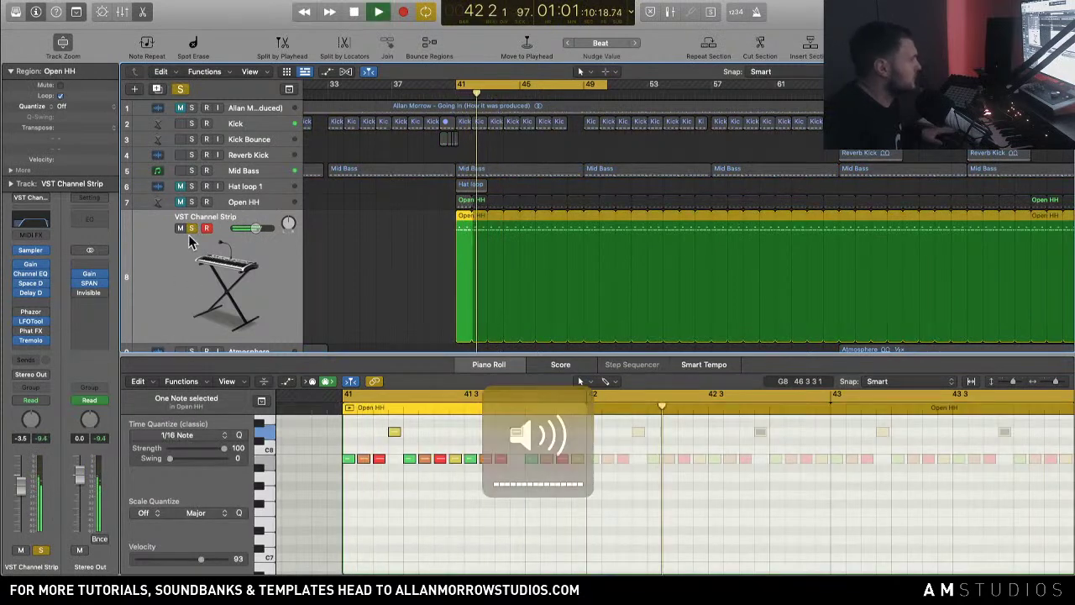
Step: Solo the Open HH track alongside the VST Channel Strip, select the Open HH track, and stop playback
{"action": "left_click", "coordinate": [192, 202]}
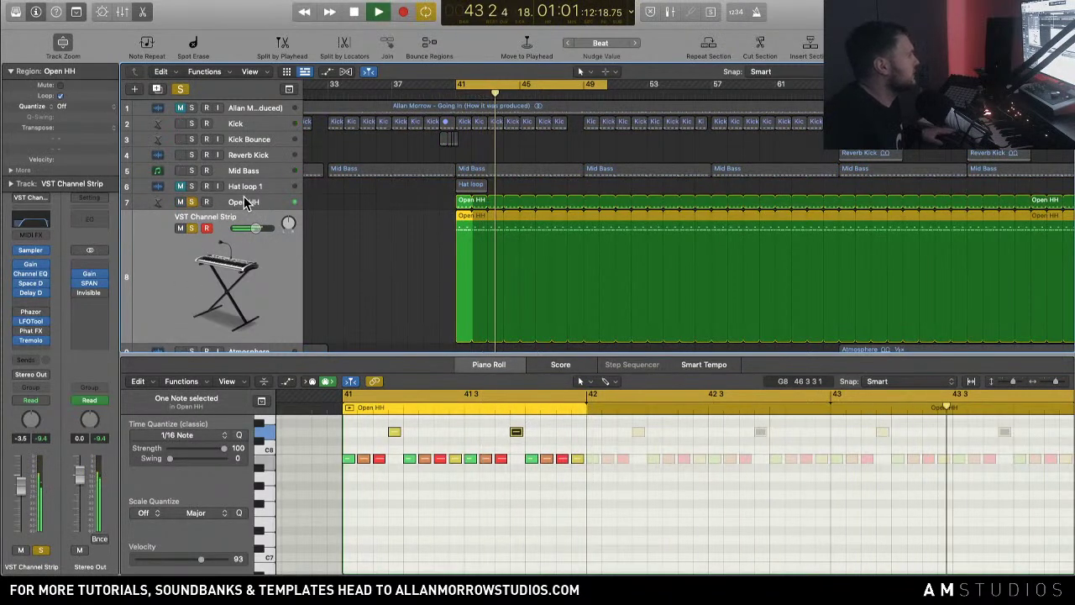
{"action": "left_click", "coordinate": [244, 203]}
{"action": "key", "text": "space"}
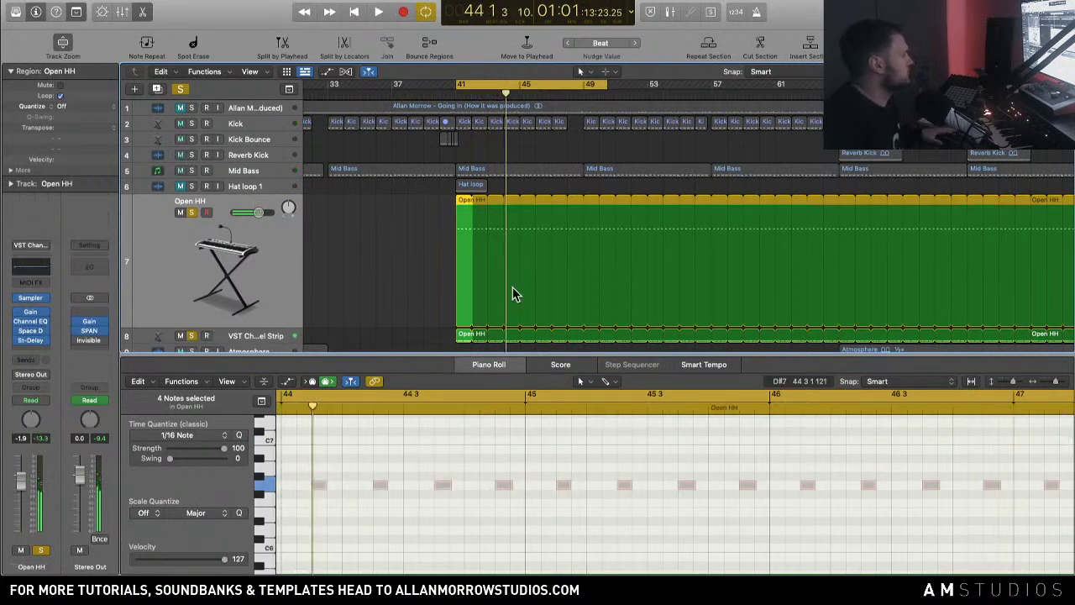
Step: Raise the four Open HH notes to the key just above C7, replay from bar 41, and clear all track solos
{"action": "scroll", "coordinate": [472, 288], "scroll_direction": "left", "scroll_amount": 5}
{"action": "key", "text": "space"}
{"action": "key", "text": "space"}
{"action": "left_click_drag", "start_coordinate": [576, 485], "coordinate": [382, 440]}
{"action": "key", "text": "space"}
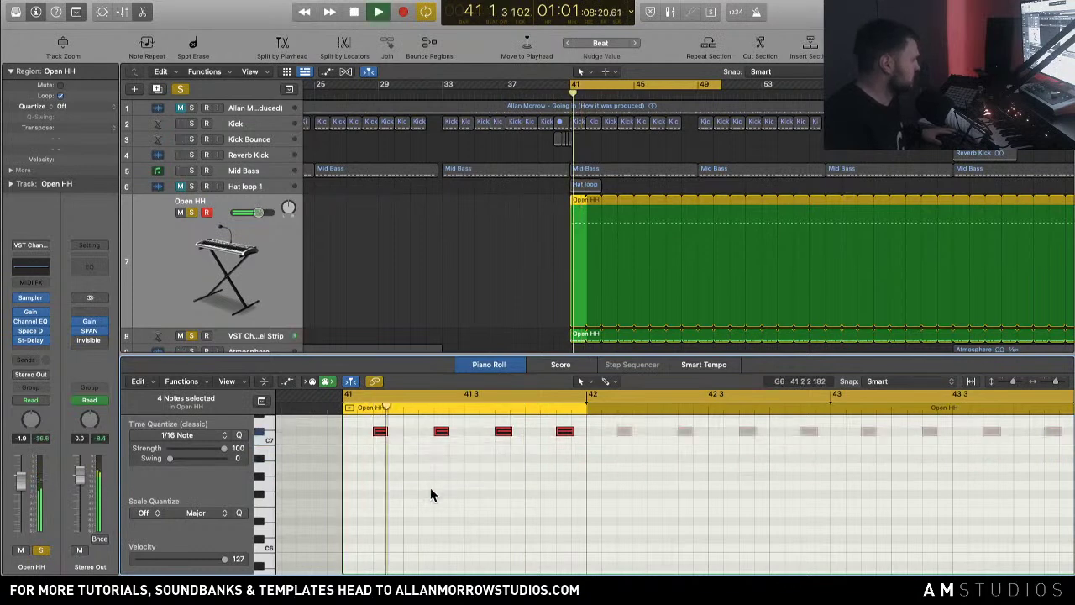
{"action": "left_click", "coordinate": [180, 89]}
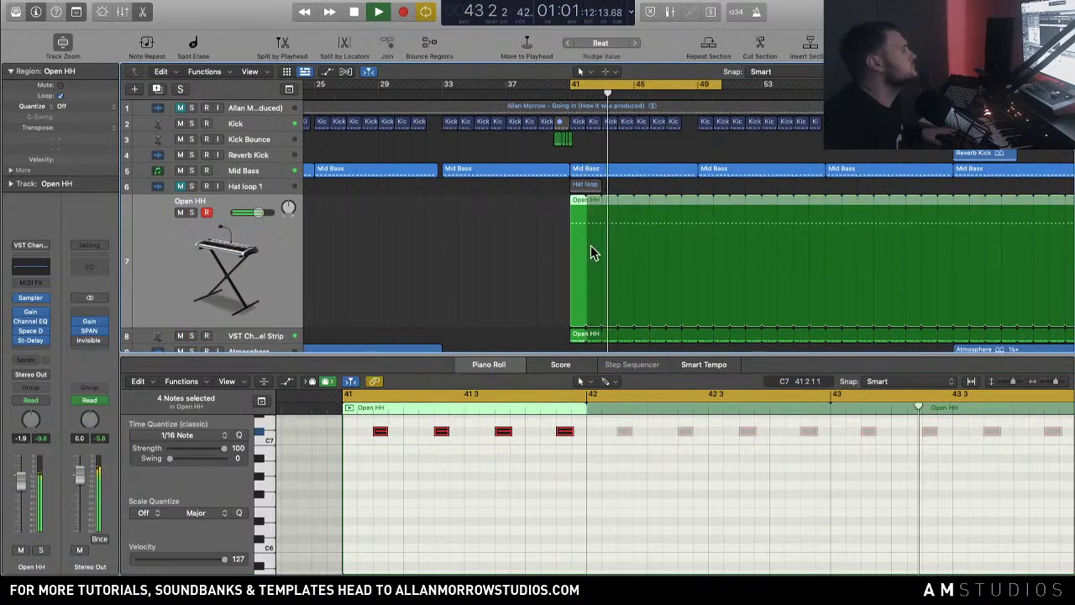
{"action": "scroll", "coordinate": [592, 252], "scroll_direction": "down", "scroll_amount": 1}
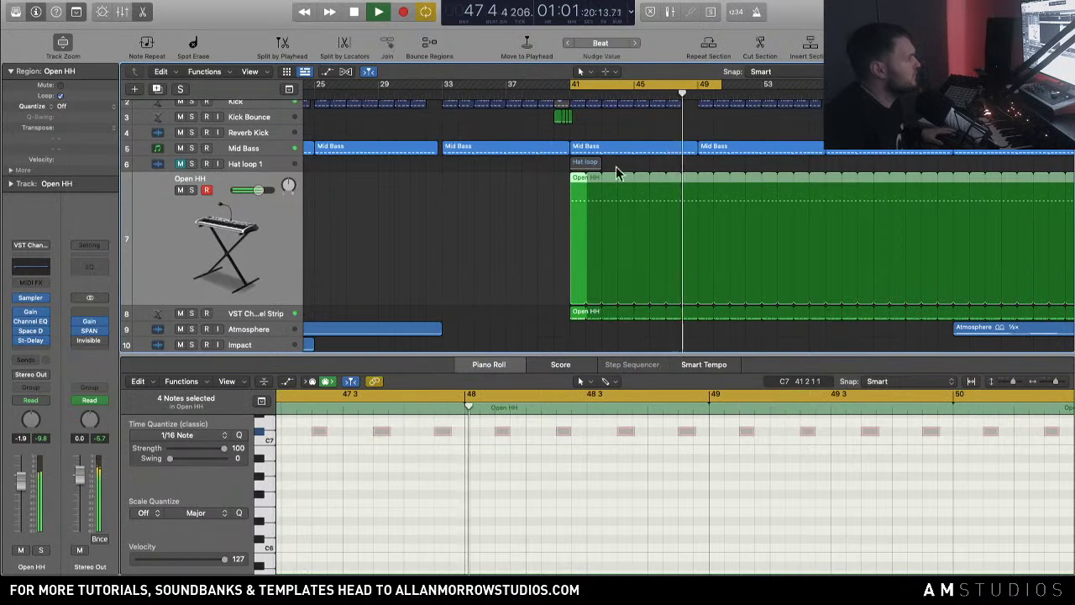
Step: Examine the notes of the Mid Bass region starting at bar 41 and play the project from about bar 47
{"action": "left_click", "coordinate": [682, 148]}
{"action": "scroll", "coordinate": [756, 538], "scroll_direction": "right", "scroll_amount": 2}
{"action": "left_click_drag", "start_coordinate": [1057, 383], "coordinate": [1050, 383]}
{"action": "scroll", "coordinate": [681, 443], "scroll_direction": "right", "scroll_amount": 6}
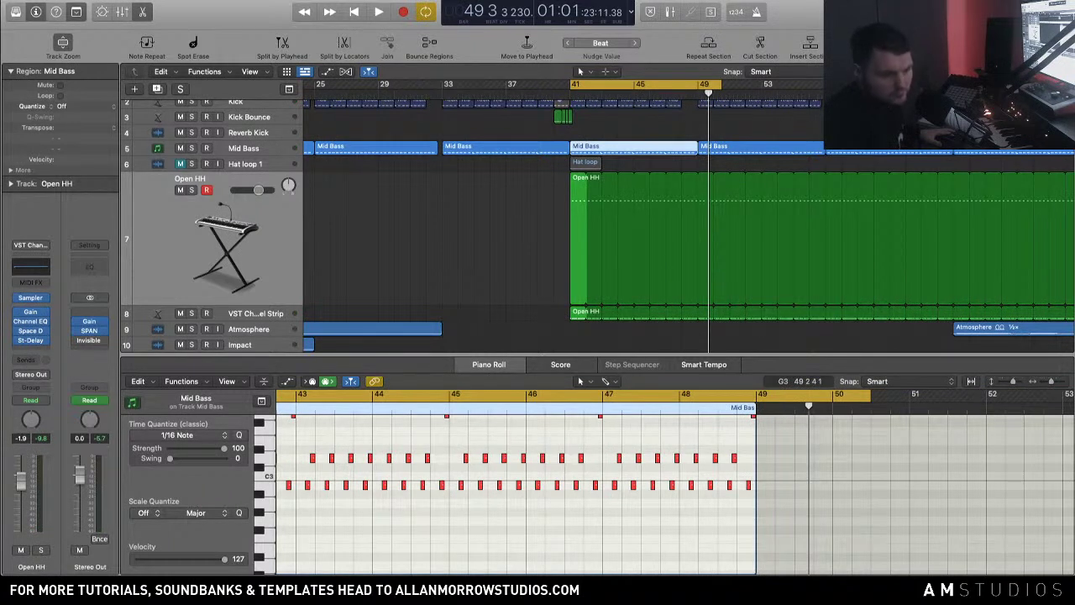
{"action": "left_click", "coordinate": [792, 489]}
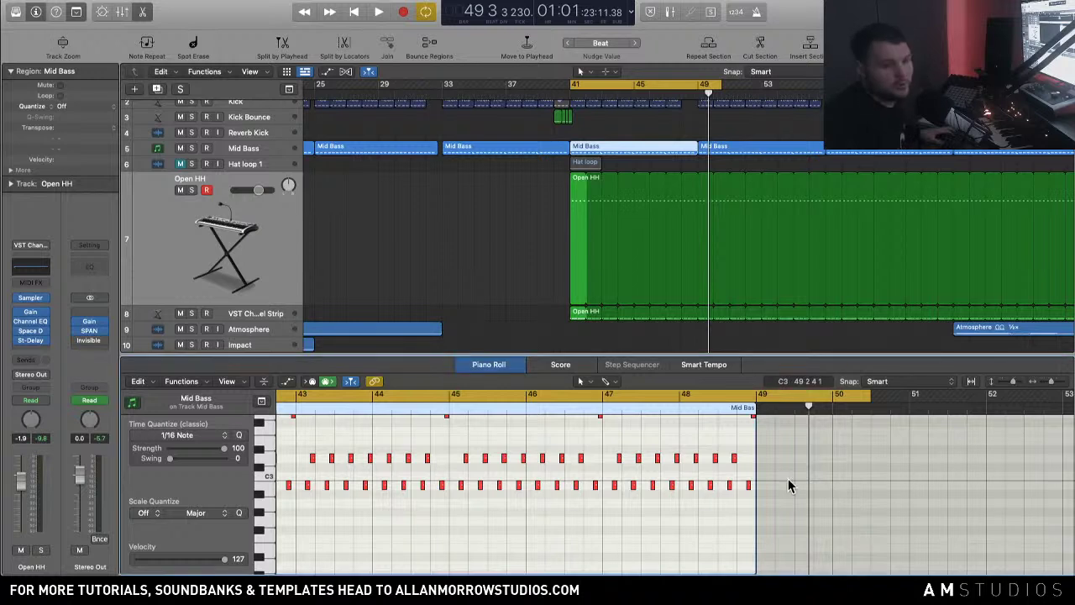
{"action": "key", "text": "Tab"}
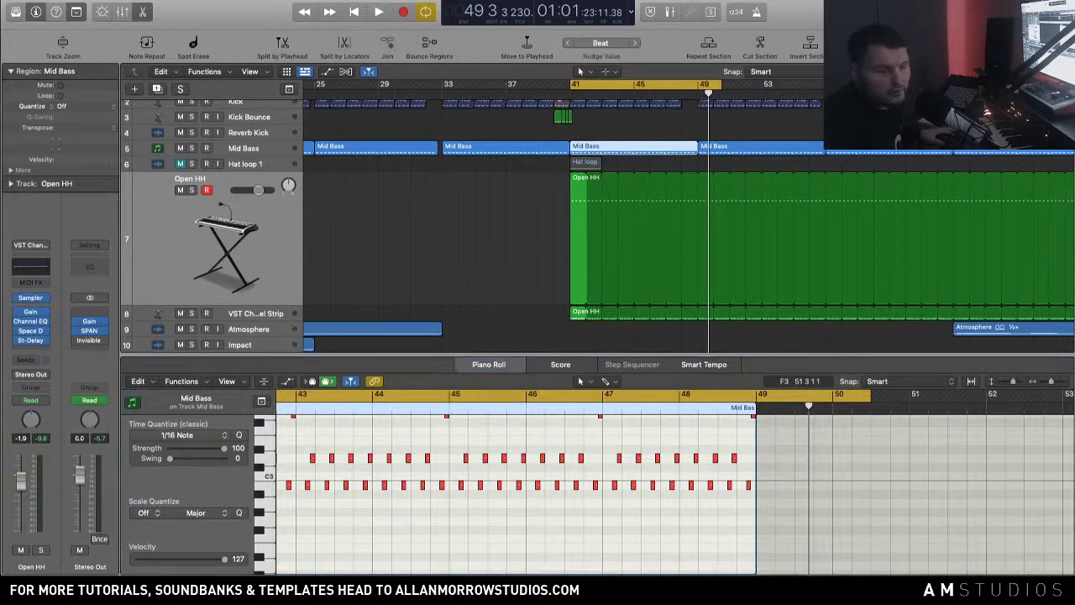
{"action": "left_click", "coordinate": [678, 91]}
{"action": "key", "text": "space"}
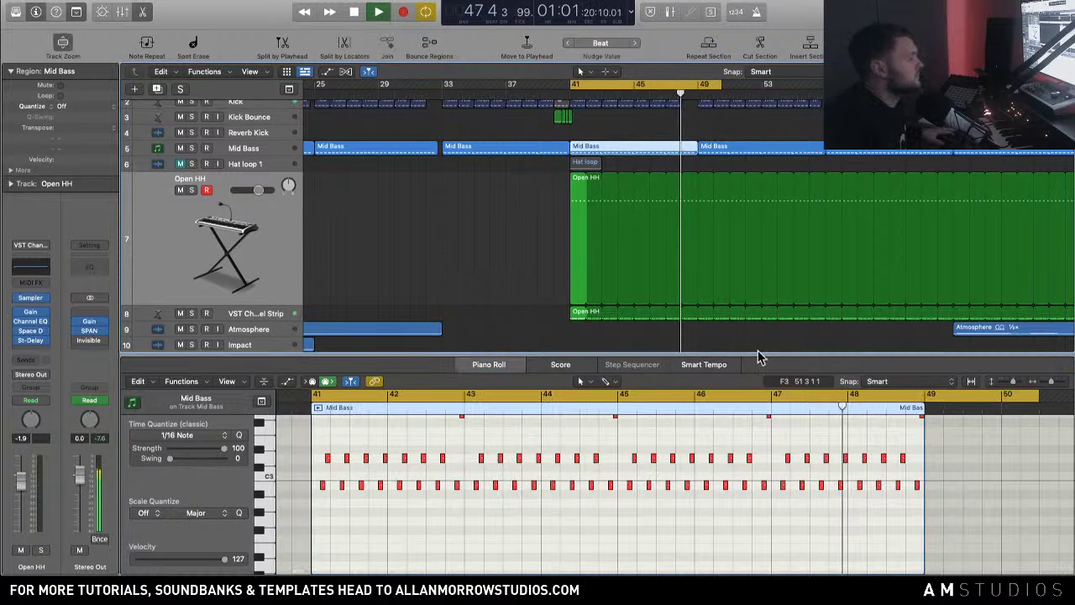
Step: Raise the three upper Mid Bass notes in bar 48 to E3 and loop playback from 47 2 1 1 to 50 1 1 1
{"action": "scroll", "coordinate": [838, 462], "scroll_direction": "right", "scroll_amount": 3}
{"action": "scroll", "coordinate": [838, 490], "scroll_direction": "up", "scroll_amount": 2}
{"action": "left_click_drag", "start_coordinate": [785, 490], "coordinate": [735, 473]}
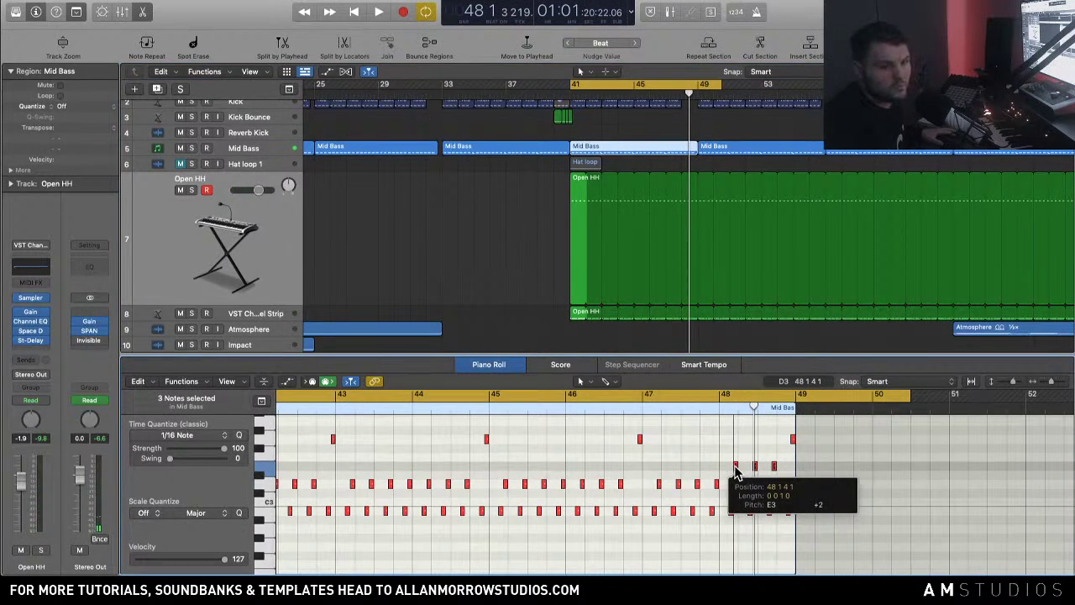
{"action": "left_click", "coordinate": [678, 93]}
{"action": "key", "text": "space"}
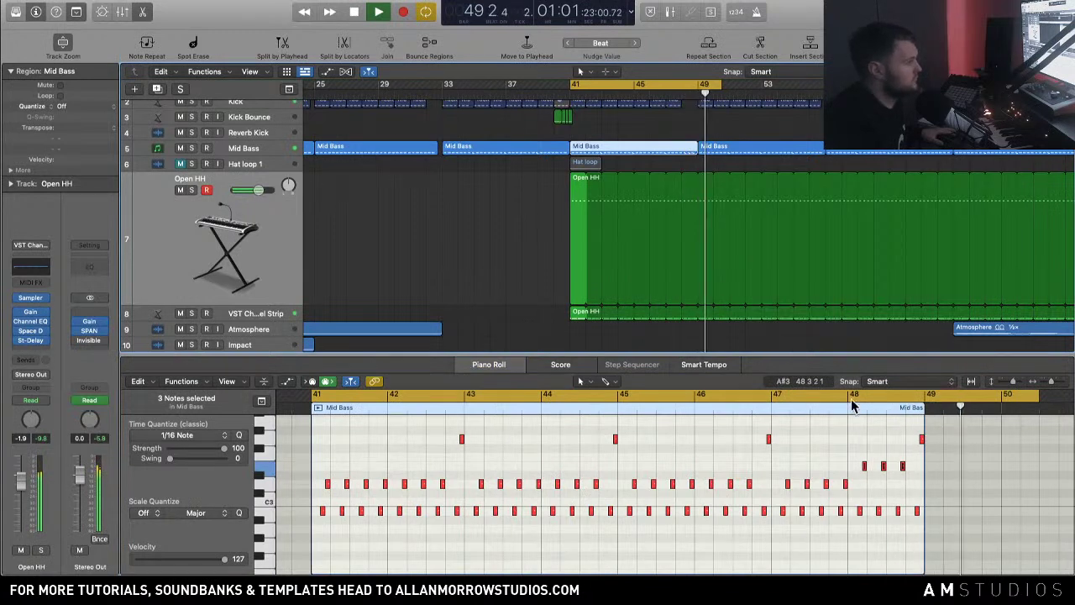
{"action": "left_click_drag", "start_coordinate": [797, 394], "coordinate": [1002, 410]}
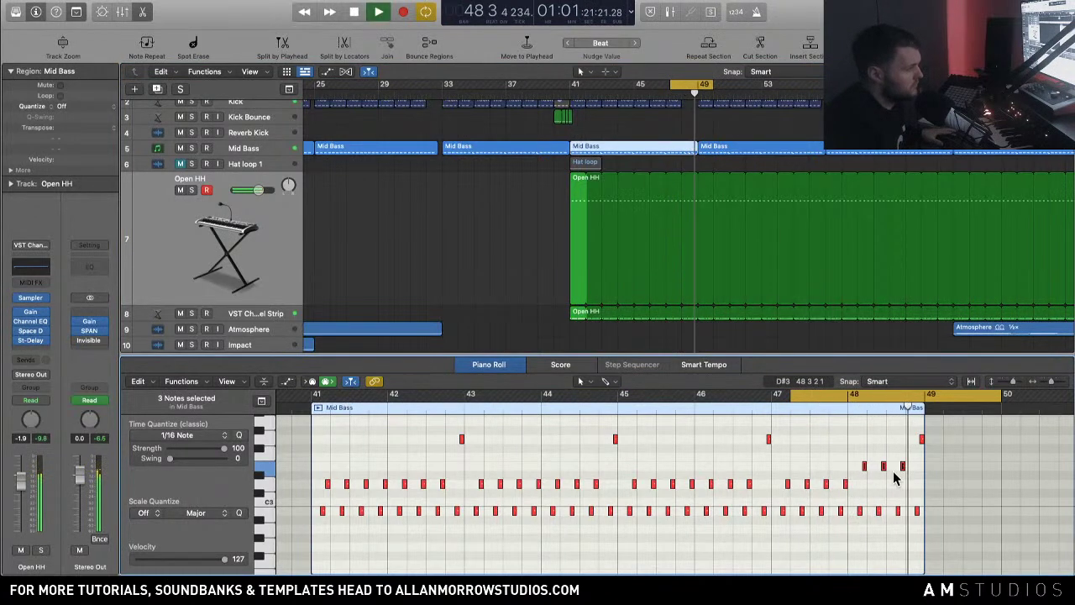
Step: Raise the three selected bar 48 notes by two more semitones and replay the loop
{"action": "key", "text": "space"}
{"action": "left_click_drag", "start_coordinate": [865, 468], "coordinate": [865, 450]}
{"action": "key", "text": "space"}
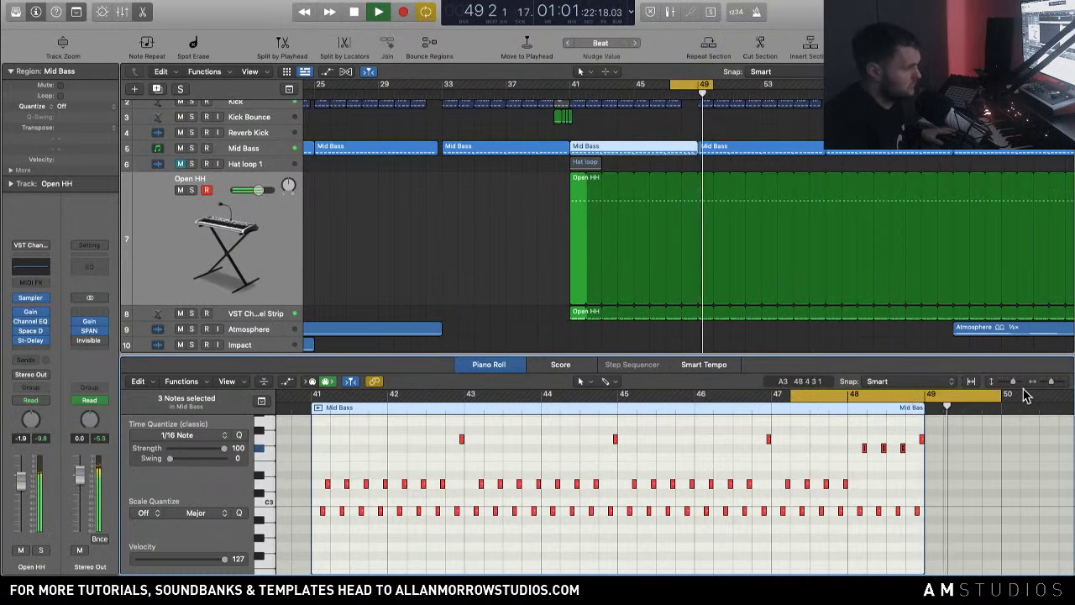
{"action": "key", "text": "space"}
Step: Raise the three bar 48 notes one more semitone, lower the region's final high note one semitone, and replay the loop
{"action": "mouse_move", "coordinate": [1000, 395]}
{"action": "left_mouse_down"}
{"action": "mouse_move", "coordinate": [949, 396]}
{"action": "mouse_move", "coordinate": [1001, 395]}
{"action": "left_mouse_up"}
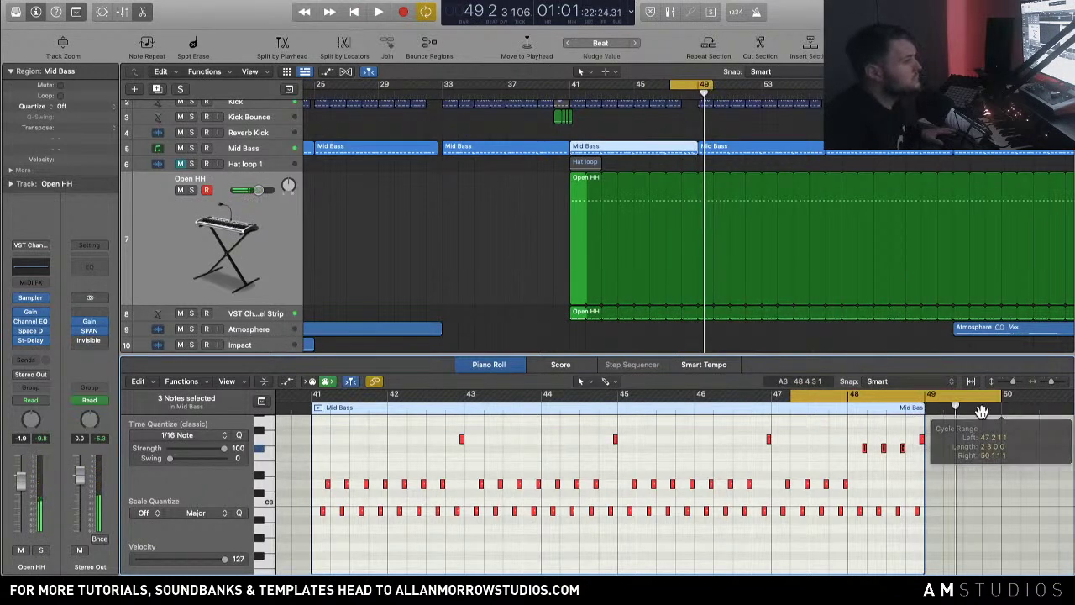
{"action": "left_click", "coordinate": [865, 449]}
{"action": "left_click_drag", "start_coordinate": [866, 451], "coordinate": [921, 447]}
{"action": "left_click", "coordinate": [814, 411]}
{"action": "key", "text": "space"}
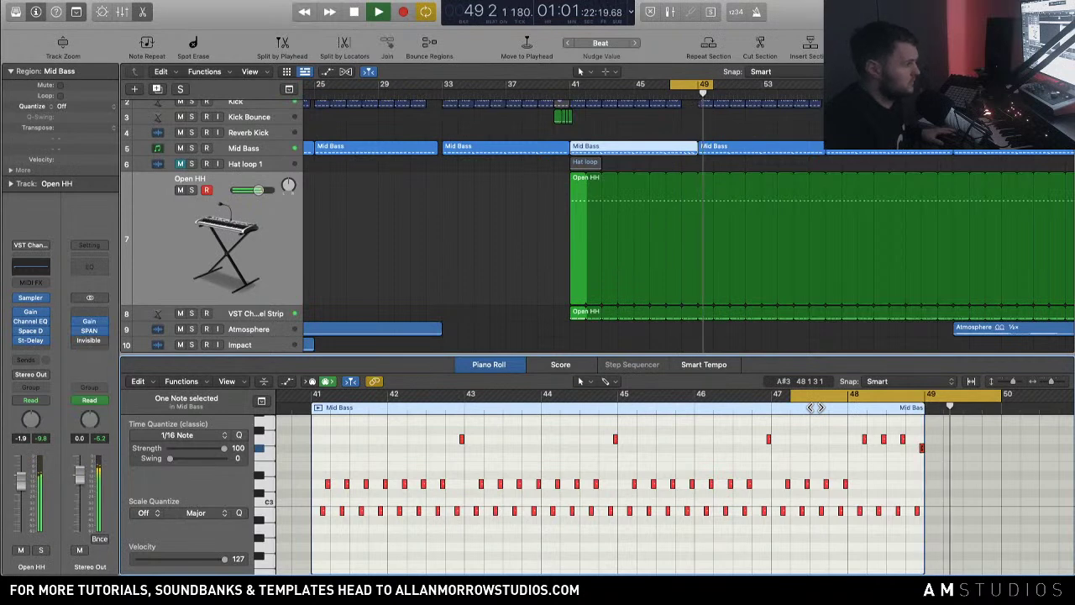
Step: Mute the Open HH track, solo the Mid Bass track, and raise the system volume while the loop plays
{"action": "left_click", "coordinate": [192, 190]}
{"action": "key", "text": "XF86AudioRaiseVolume"}
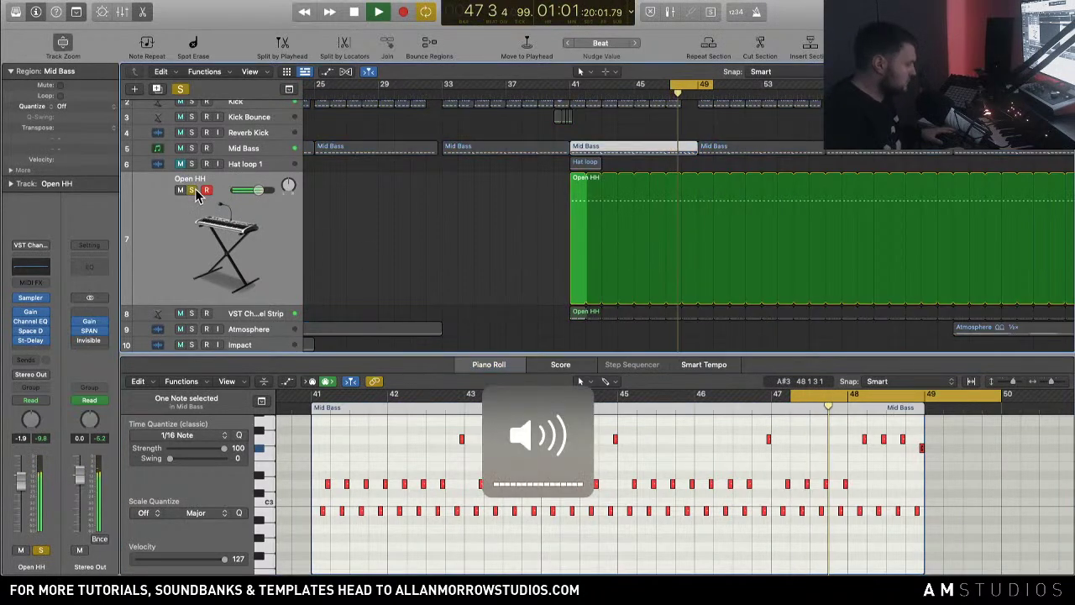
{"action": "left_click", "coordinate": [193, 190]}
{"action": "left_click", "coordinate": [180, 190]}
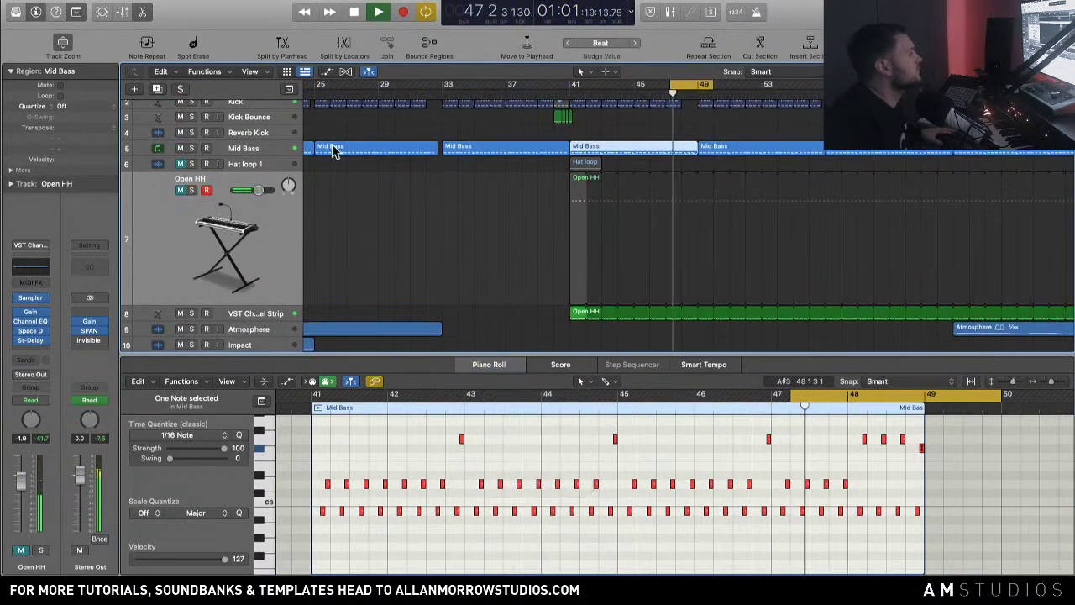
{"action": "left_click", "coordinate": [193, 149]}
{"action": "key", "text": "XF86AudioRaiseVolume"}
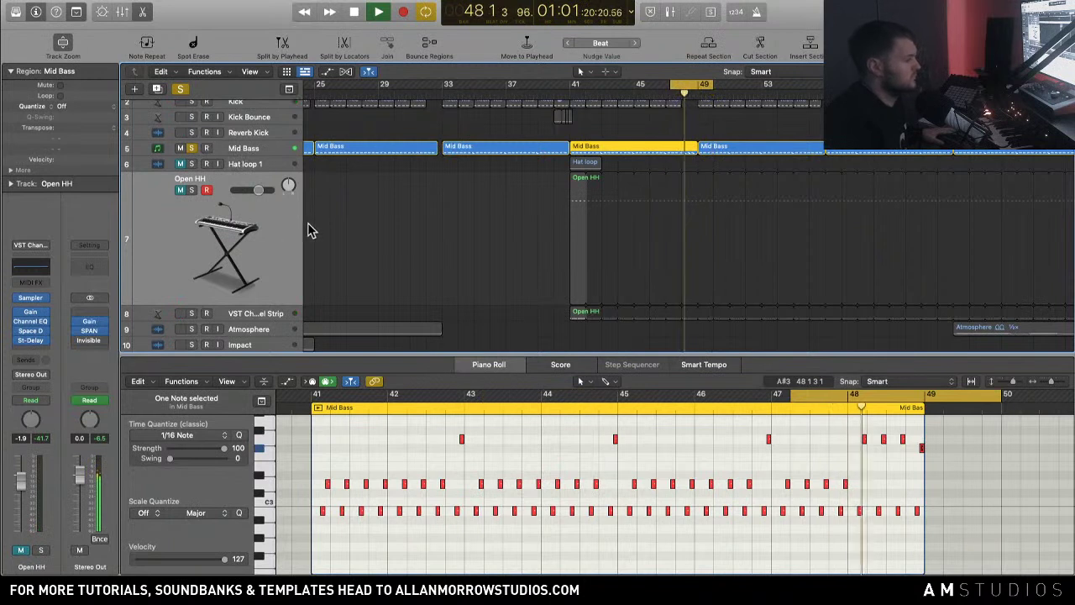
Step: Raise the four lower Mid Bass notes in bar 48 to D3, replay the loop, and clear the track solo
{"action": "key", "text": "space"}
{"action": "left_click_drag", "start_coordinate": [983, 515], "coordinate": [859, 480]}
{"action": "left_click_drag", "start_coordinate": [860, 483], "coordinate": [860, 487]}
{"action": "key", "text": "space"}
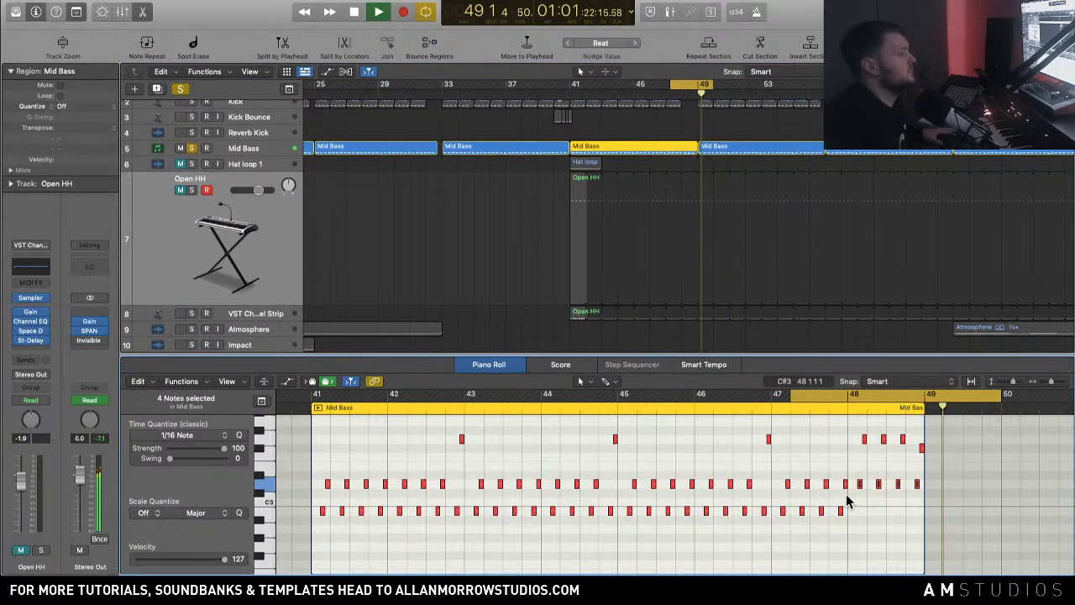
{"action": "left_click", "coordinate": [183, 90]}
{"action": "key", "text": "XF86AudioRaiseVolume"}
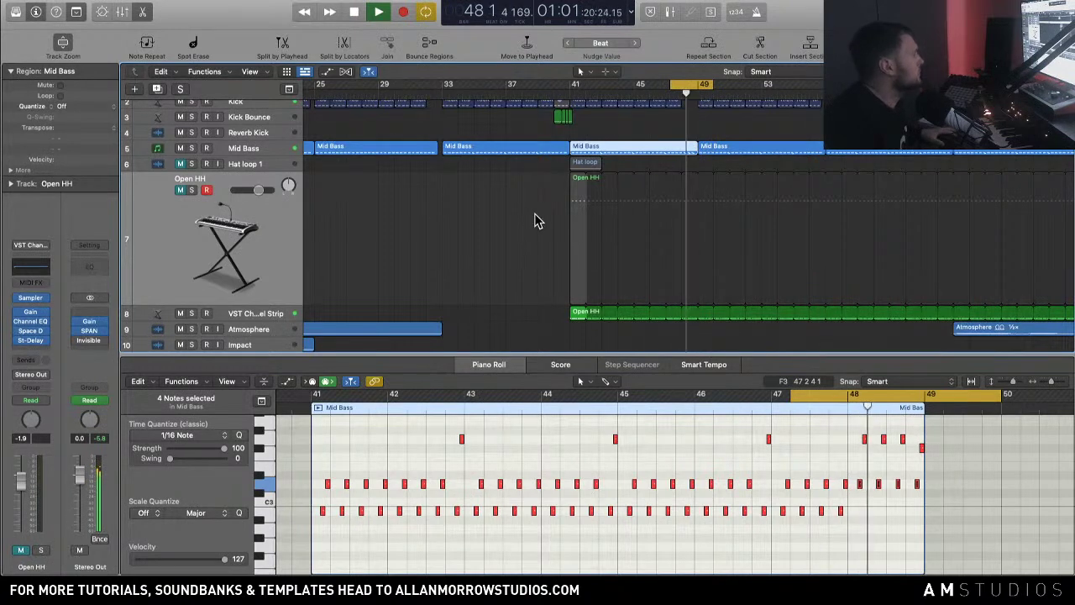
Step: Move the Open HH region to start at bar 49, solo its track, and extend the cycle range to 53 2 1 1
{"action": "left_click", "coordinate": [568, 218]}
{"action": "key", "text": "space"}
{"action": "left_click_drag", "start_coordinate": [575, 217], "coordinate": [703, 218]}
{"action": "left_click", "coordinate": [191, 190]}
{"action": "key", "text": "space"}
{"action": "left_click_drag", "start_coordinate": [709, 85], "coordinate": [766, 85]}
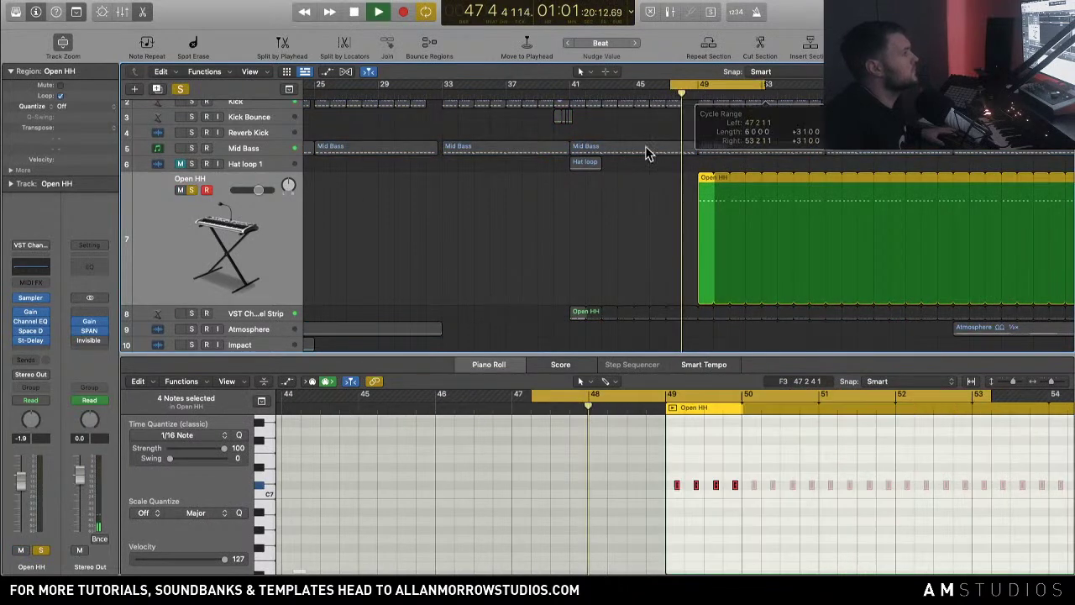
Step: Listen to the VST Channel Strip together with Open HH soloed, clear all solos, and restart playback
{"action": "left_click", "coordinate": [192, 313]}
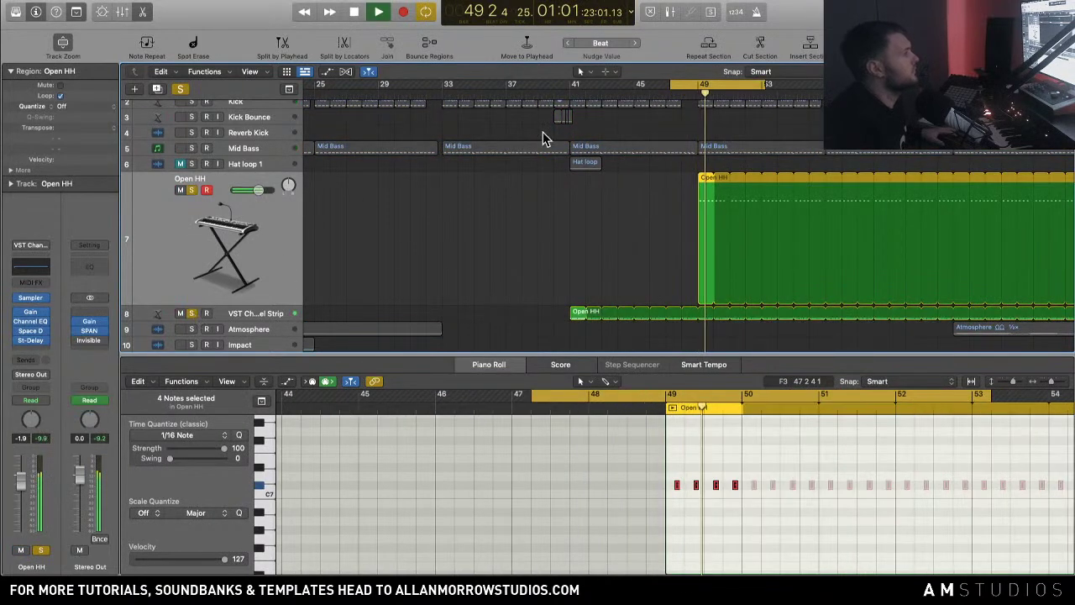
{"action": "key", "text": "ctrl+alt+super+s"}
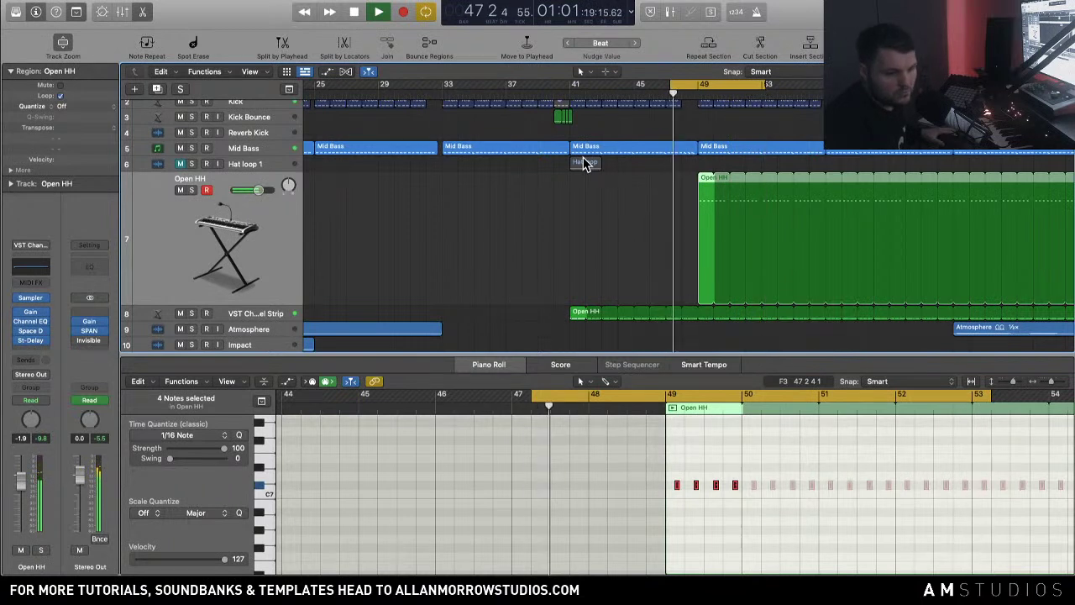
{"action": "key", "text": "space"}
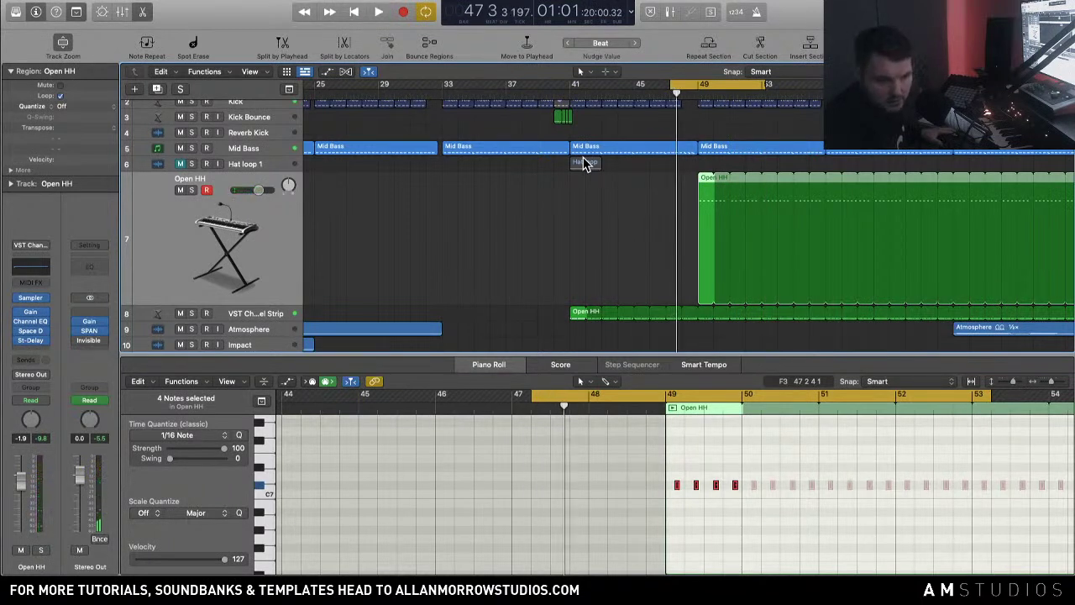
{"action": "key", "text": "space"}
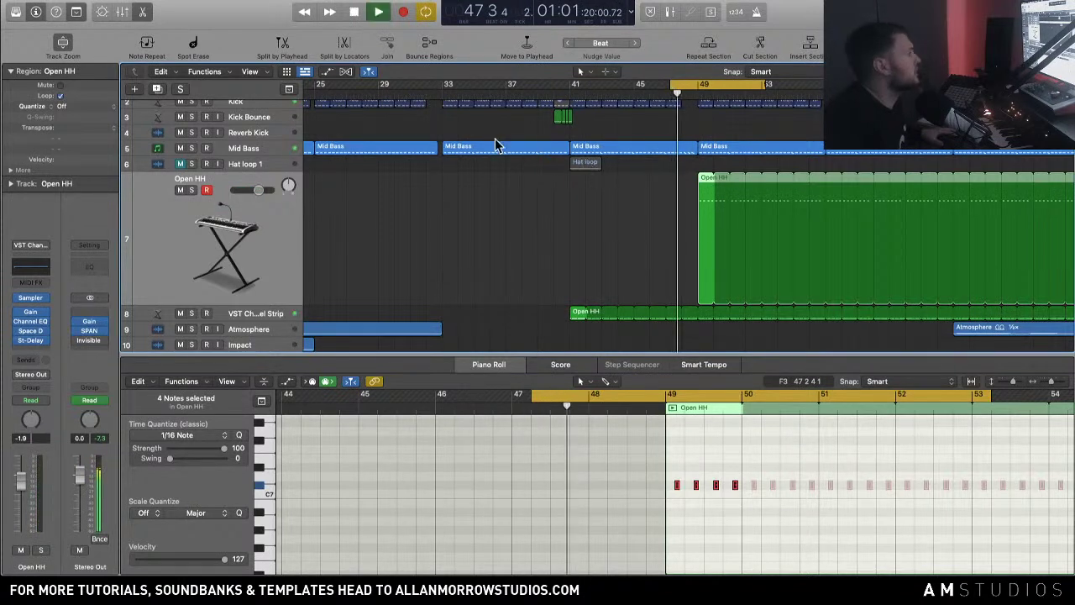
Step: Solo and select the Mid Bass track, stop playback, and show track automation
{"action": "left_click", "coordinate": [192, 149]}
{"action": "left_click", "coordinate": [193, 153]}
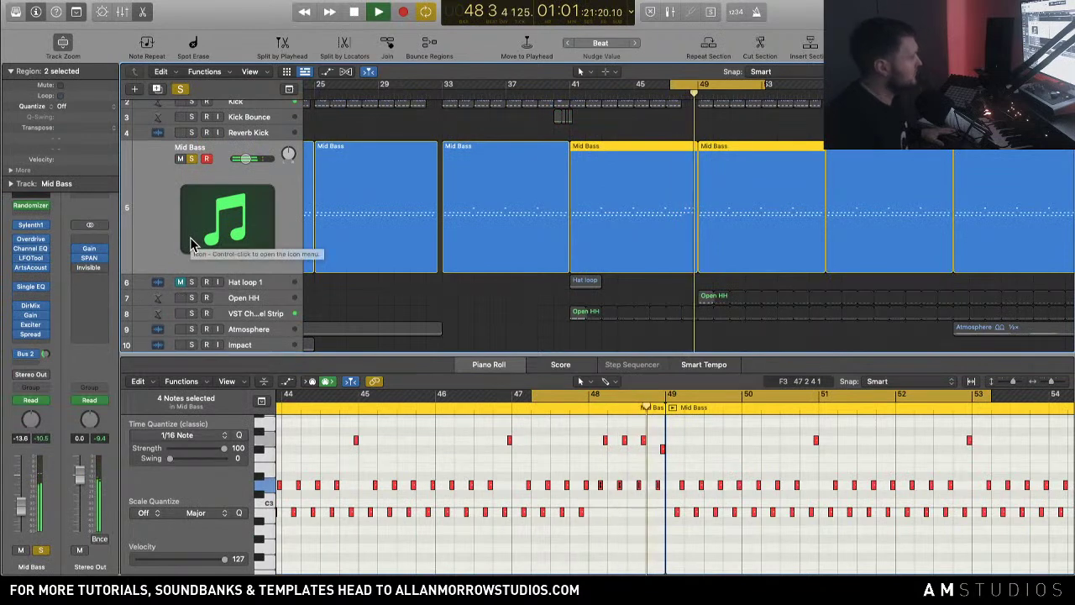
{"action": "key", "text": "space"}
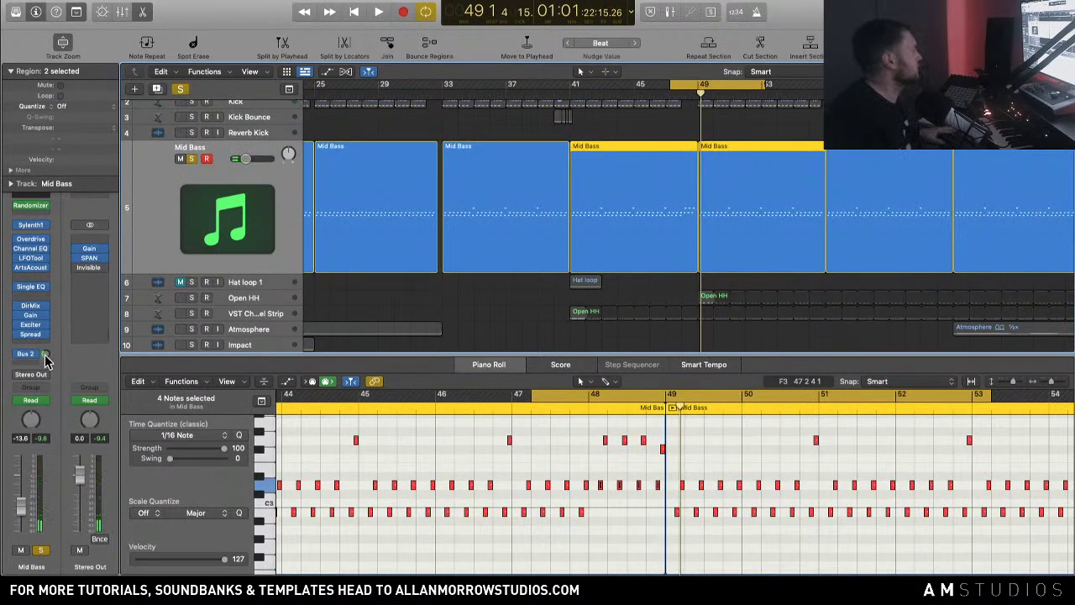
{"action": "key", "text": "a"}
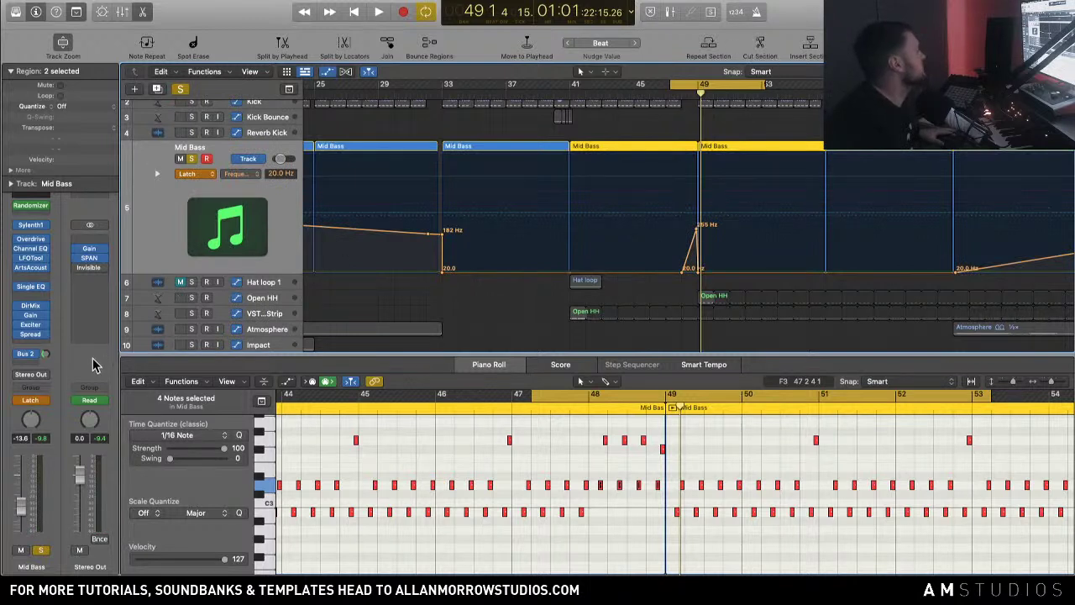
{"action": "key", "text": "space"}
{"action": "mouse_move", "coordinate": [44, 354]}
{"action": "left_mouse_down"}
{"action": "mouse_move", "coordinate": [45, 328]}
{"action": "mouse_move", "coordinate": [44, 359]}
{"action": "left_mouse_up"}
{"action": "key", "text": "space"}
{"action": "key", "text": "super+z"}
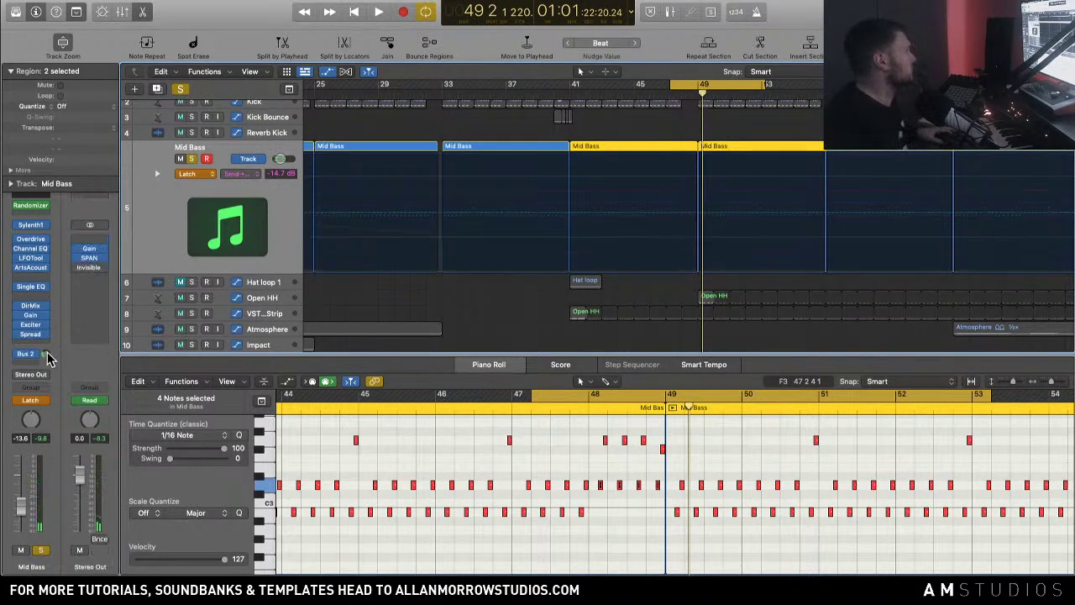
Step: Record Bus 2 send level automation on Mid Bass, rising to about -4 dB just before bar 49
{"action": "key", "text": "space"}
{"action": "mouse_move", "coordinate": [46, 355]}
{"action": "left_mouse_down"}
{"action": "mouse_move", "coordinate": [47, 335]}
{"action": "mouse_move", "coordinate": [46, 347]}
{"action": "left_mouse_up"}
{"action": "key", "text": "space"}
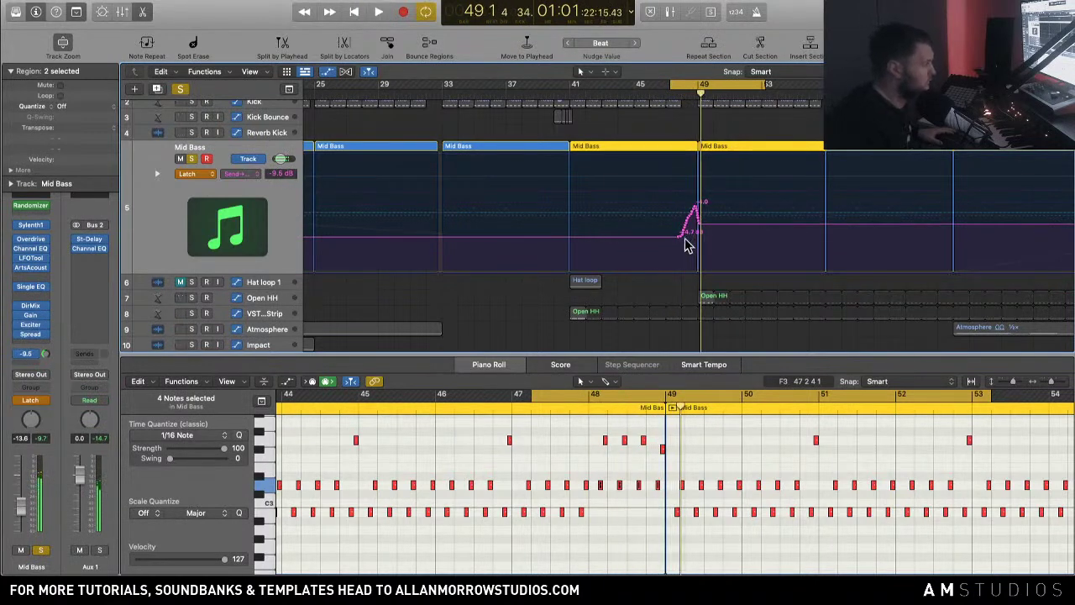
Step: Drop the Mid Bass send automation to -14.5 dB at bar 49
{"action": "left_click", "coordinate": [702, 242]}
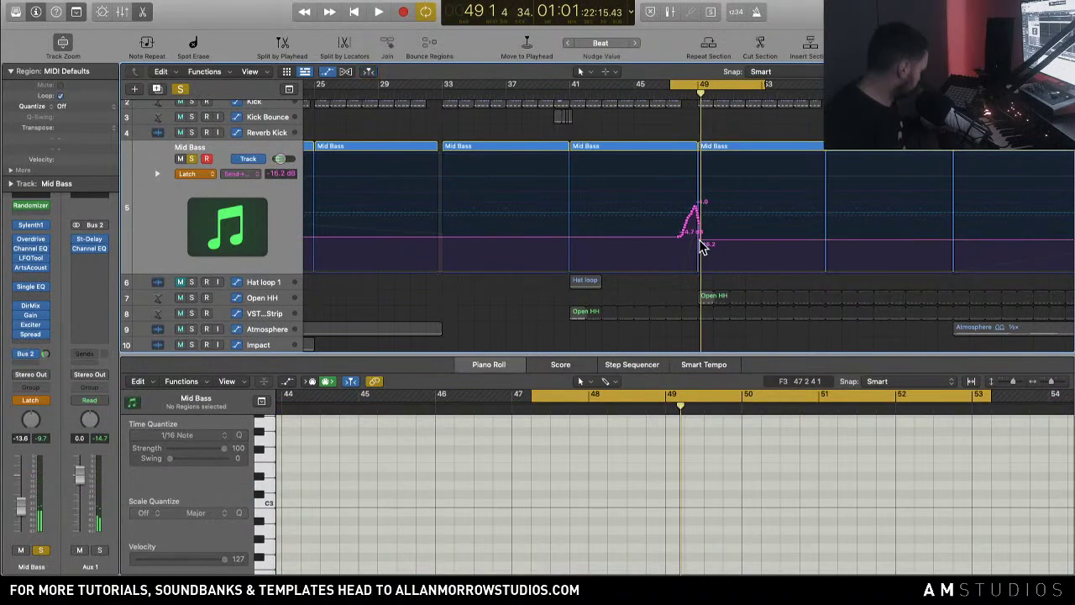
{"action": "left_click_drag", "start_coordinate": [751, 258], "coordinate": [625, 166]}
{"action": "left_click_drag", "start_coordinate": [733, 295], "coordinate": [721, 286]}
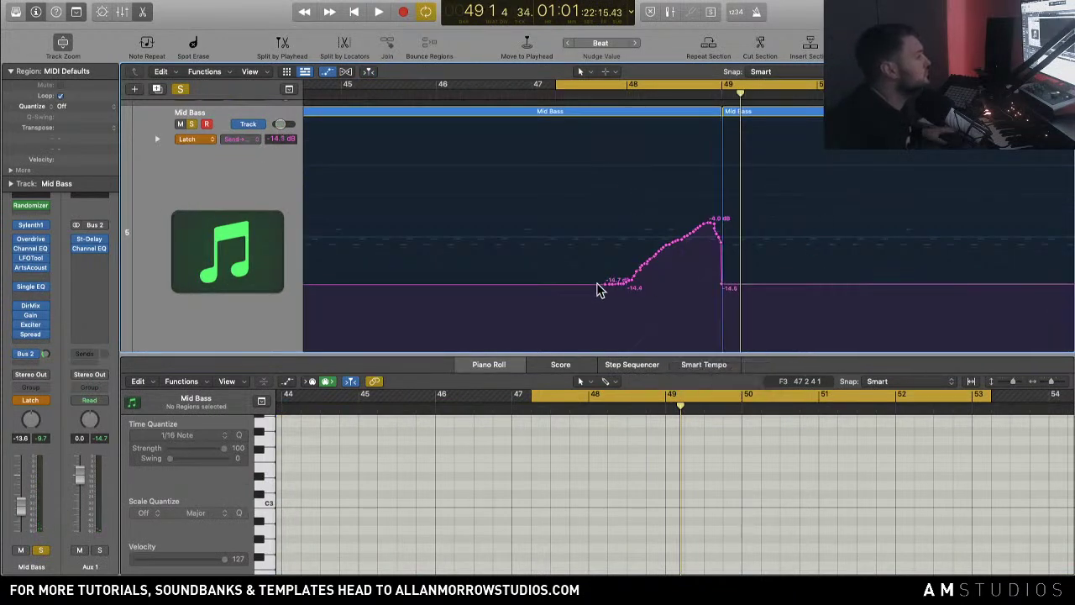
Step: Replace the recorded send curve with a straight ramp from about bar 48 up to -3.5 dB at bar 49
{"action": "left_click_drag", "start_coordinate": [608, 289], "coordinate": [721, 219]}
{"action": "key", "text": "space"}
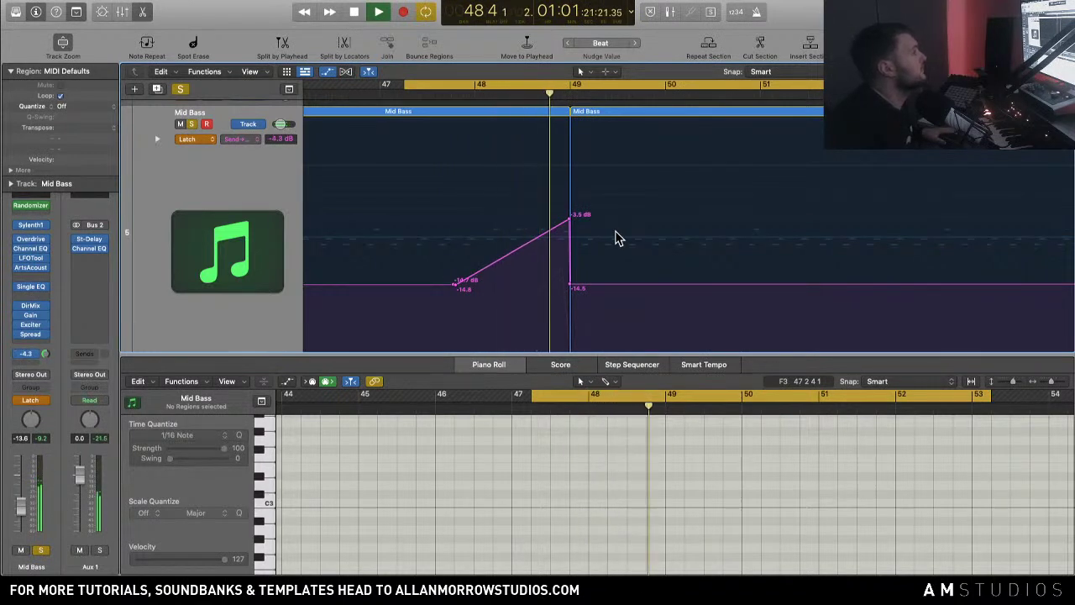
{"action": "left_click_drag", "start_coordinate": [456, 290], "coordinate": [472, 290]}
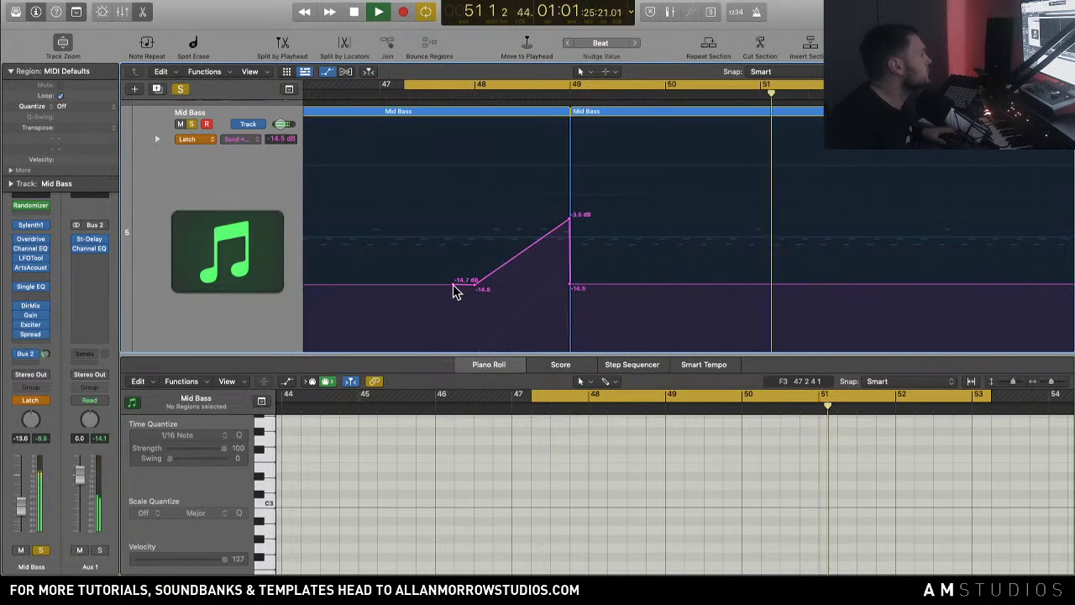
{"action": "left_click", "coordinate": [478, 286], "text": "ctrl+alt"}
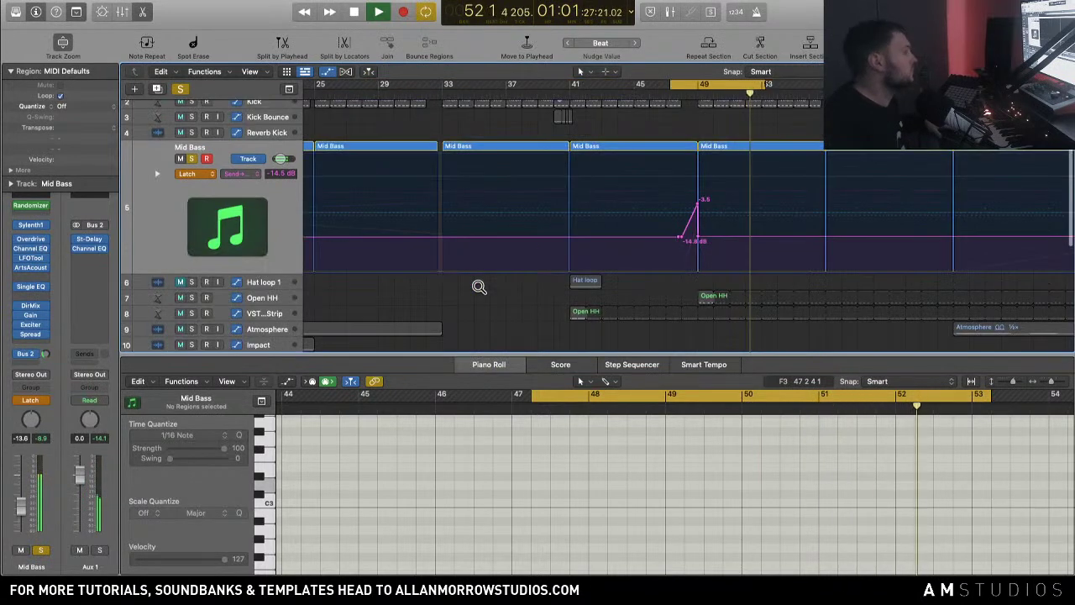
Step: Clear the solo, play the full mix through the bar 49 transition, stop playback, and hide the automation
{"action": "left_click", "coordinate": [180, 89]}
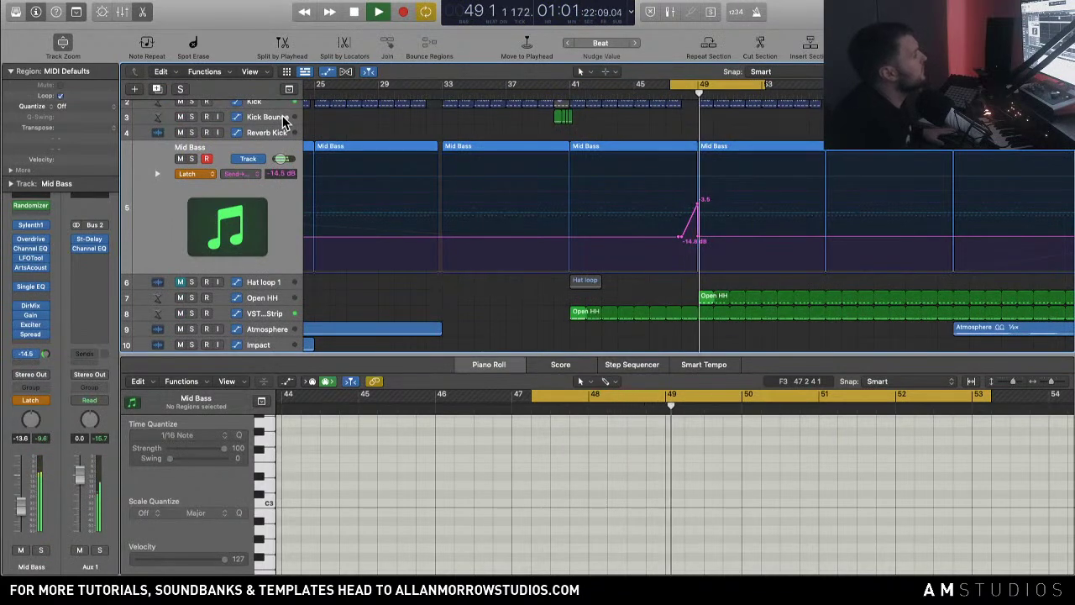
{"action": "left_click", "coordinate": [668, 89]}
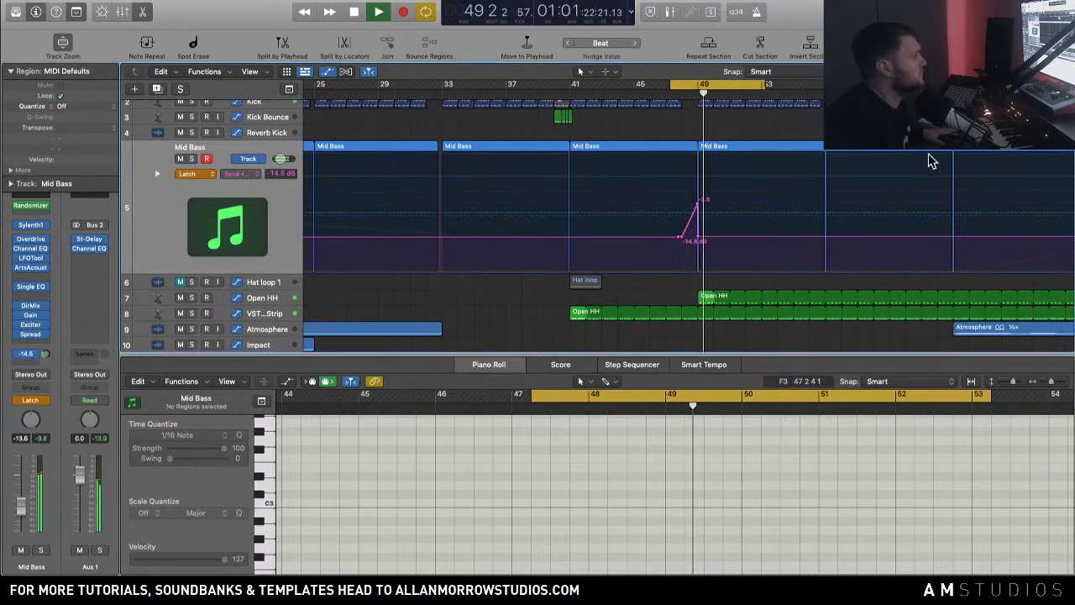
{"action": "left_click_drag", "start_coordinate": [1046, 72], "coordinate": [1057, 71]}
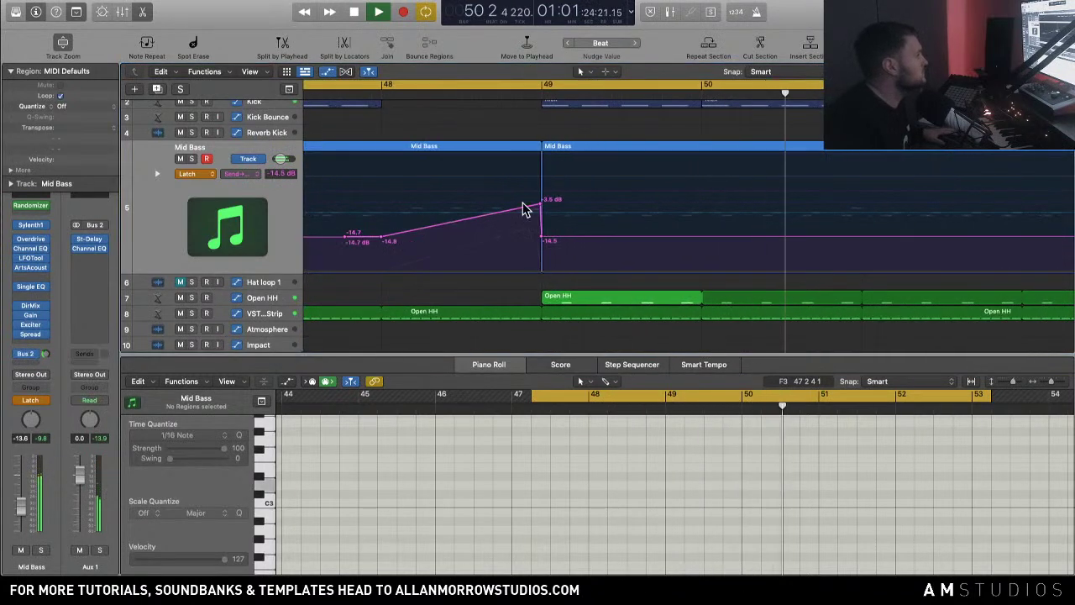
{"action": "key", "text": "space"}
{"action": "key", "text": "a"}
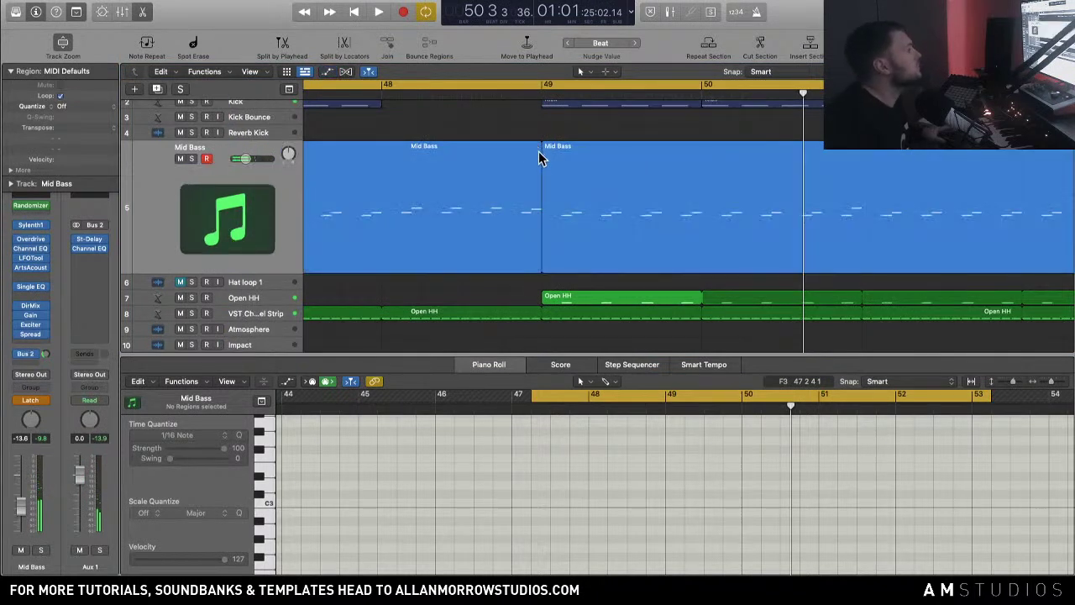
Step: Try ending the Mid Bass region slightly before bar 49, play the transition, and extend the region back to bar 49
{"action": "left_click_drag", "start_coordinate": [537, 271], "coordinate": [530, 271]}
{"action": "key", "text": "space"}
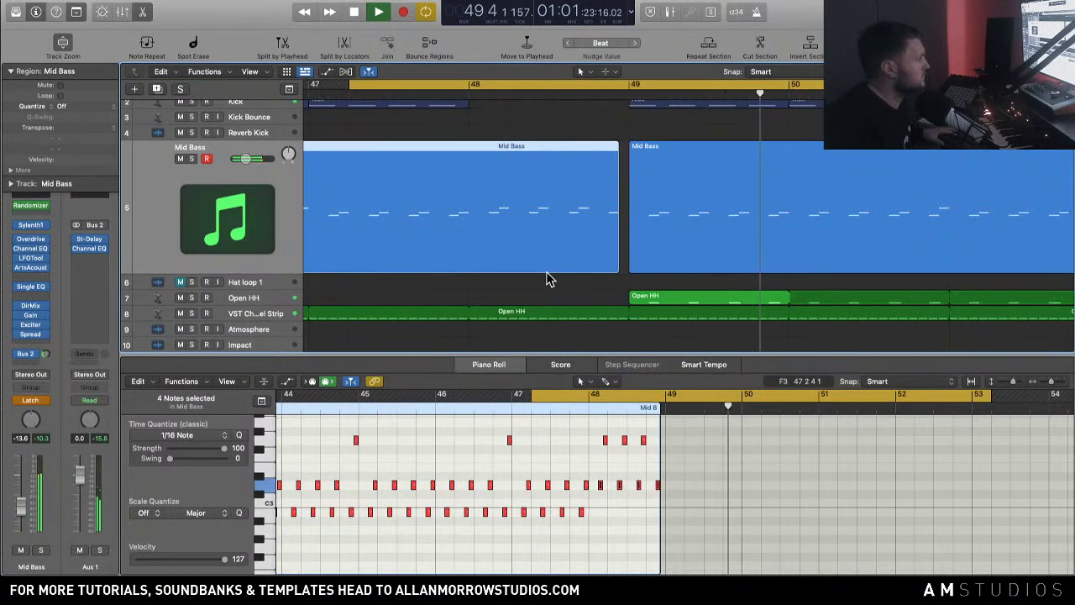
{"action": "key", "text": "space"}
{"action": "left_click_drag", "start_coordinate": [617, 256], "coordinate": [628, 257]}
{"action": "key", "text": "space"}
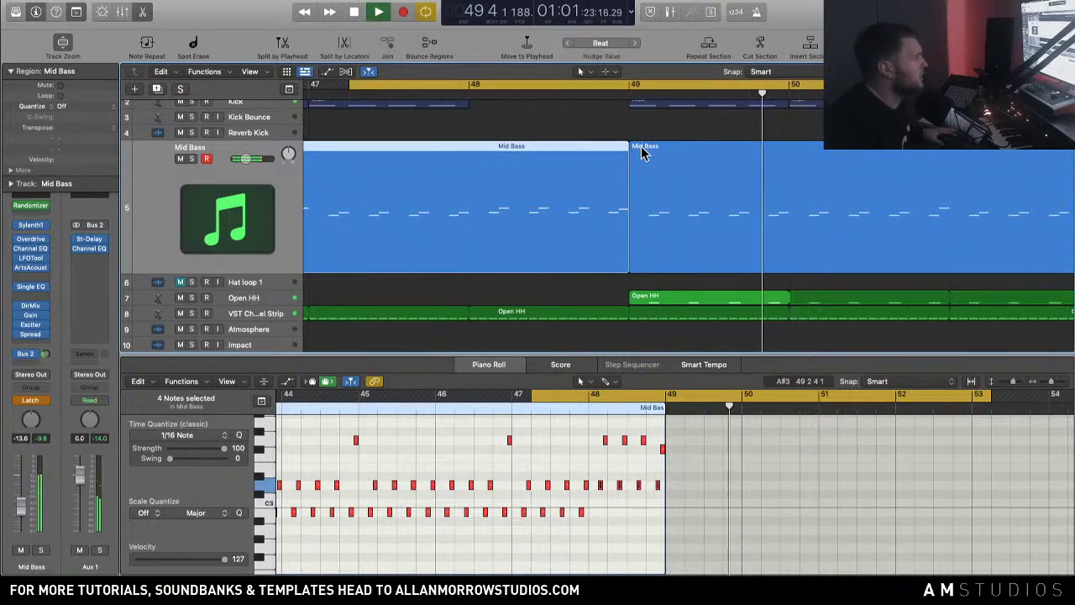
Step: Move the Mid Bass send automation's peak and drop slightly before bar 49, checking it soloed and in the full mix
{"action": "left_click", "coordinate": [191, 159]}
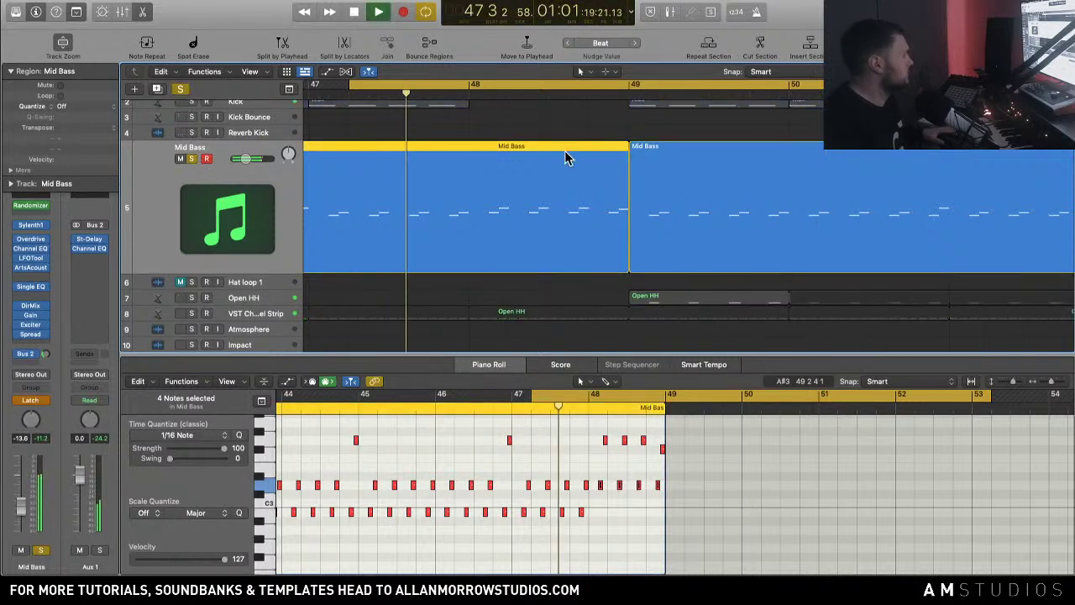
{"action": "key", "text": "a"}
{"action": "mouse_move", "coordinate": [629, 241]}
{"action": "left_mouse_down"}
{"action": "mouse_move", "coordinate": [635, 234]}
{"action": "mouse_move", "coordinate": [621, 241]}
{"action": "left_mouse_up"}
{"action": "key", "text": "space"}
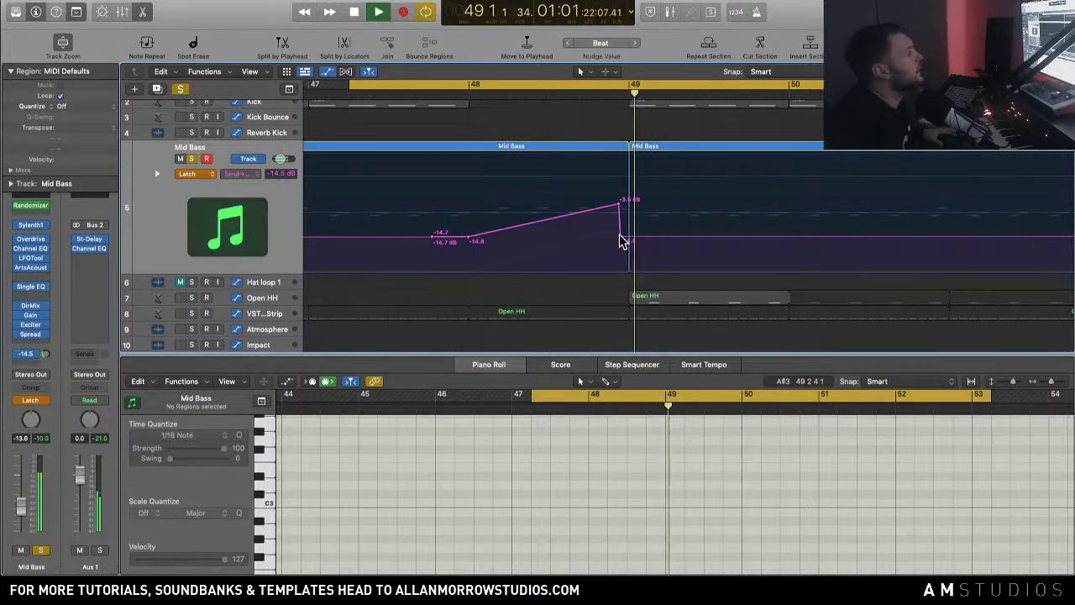
{"action": "left_click", "coordinate": [191, 159]}
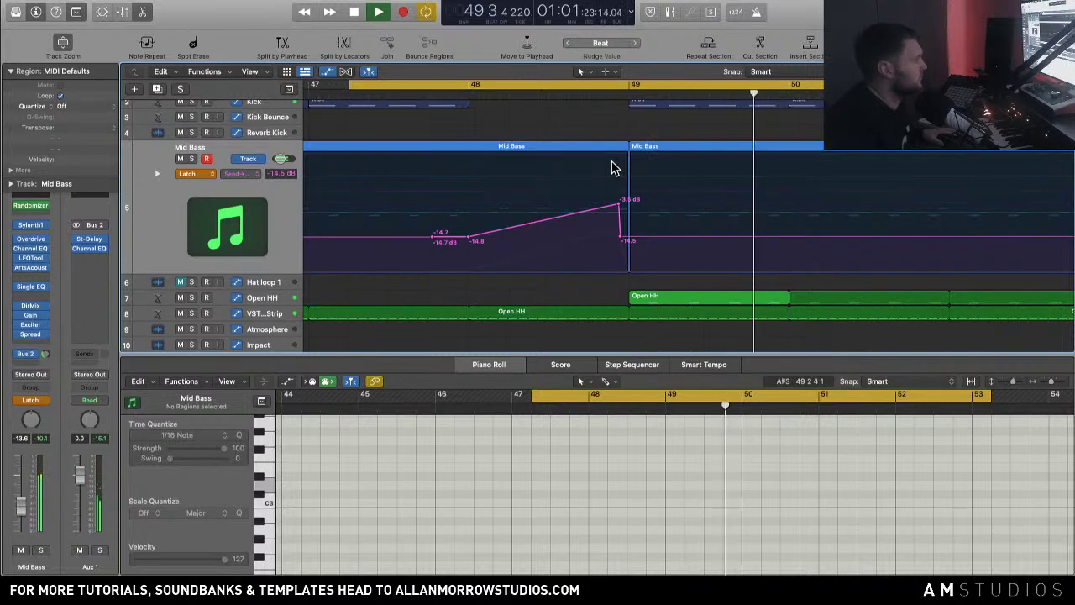
Step: Try removing the second-beat note from the Kick region at bar 49, and restart playback before the transition
{"action": "scroll", "coordinate": [710, 166], "scroll_direction": "up", "scroll_amount": 1}
{"action": "key", "text": "space"}
{"action": "left_click", "coordinate": [691, 119]}
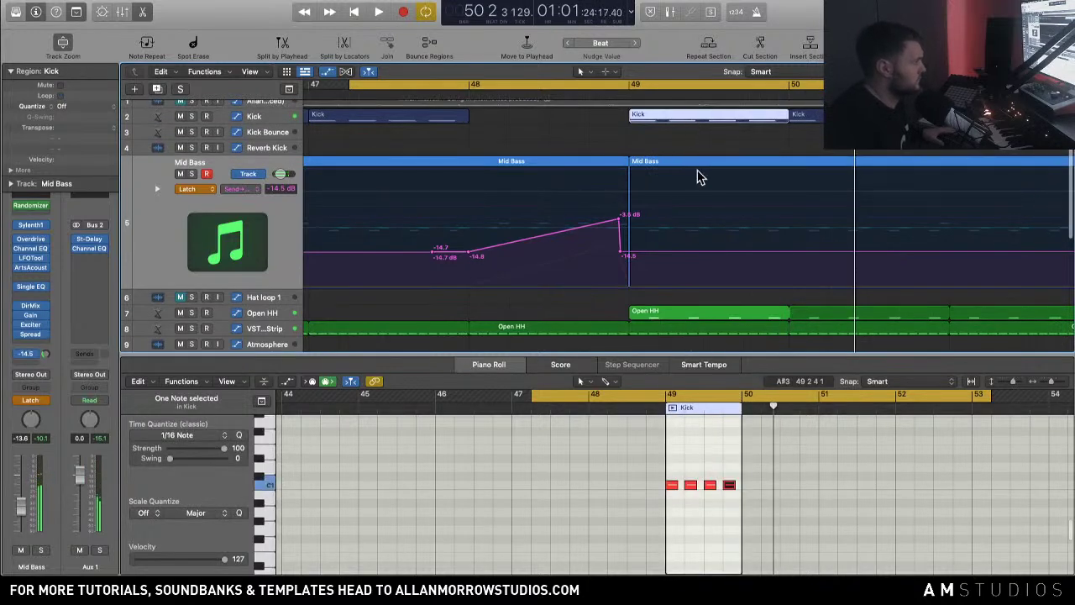
{"action": "left_click", "coordinate": [691, 486]}
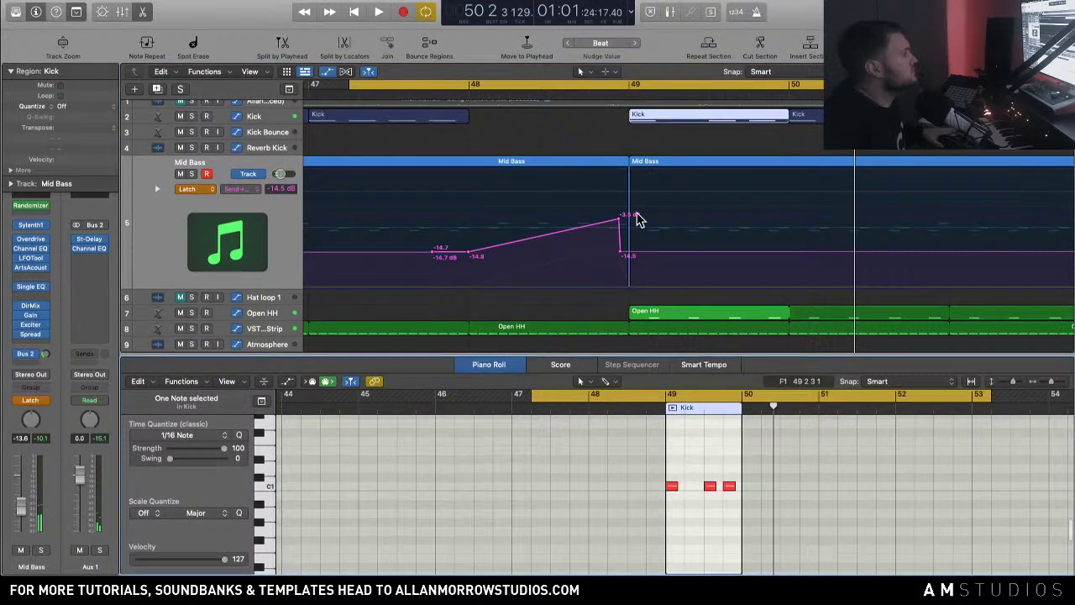
{"action": "key", "text": "space"}
Step: Set the Mid Bass track's automation mode to Read, play through the bar 49 transition, and stop playback
{"action": "left_click", "coordinate": [192, 187]}
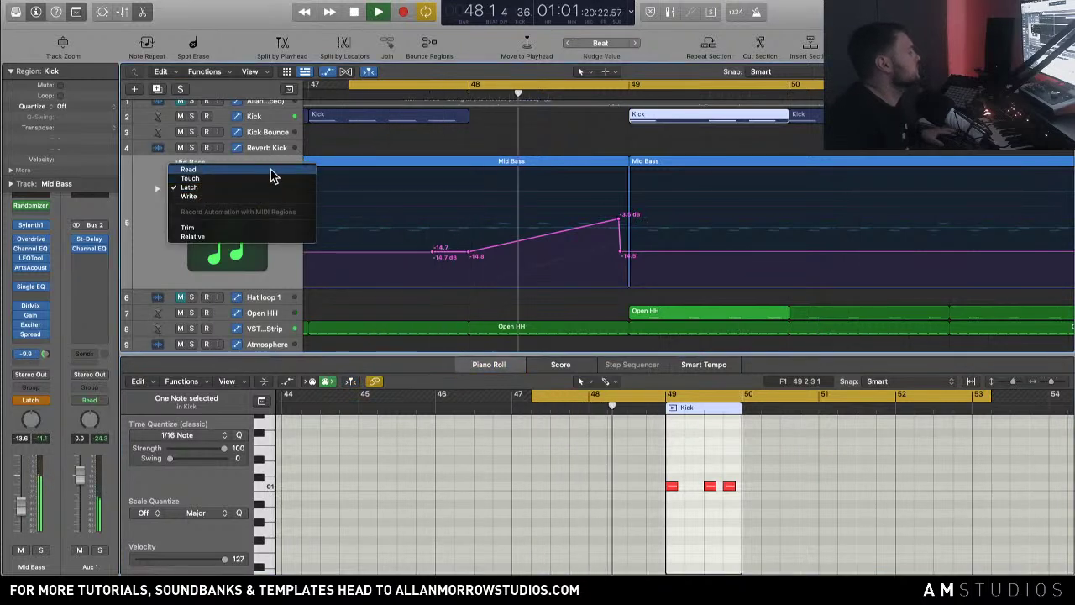
{"action": "left_click", "coordinate": [240, 171]}
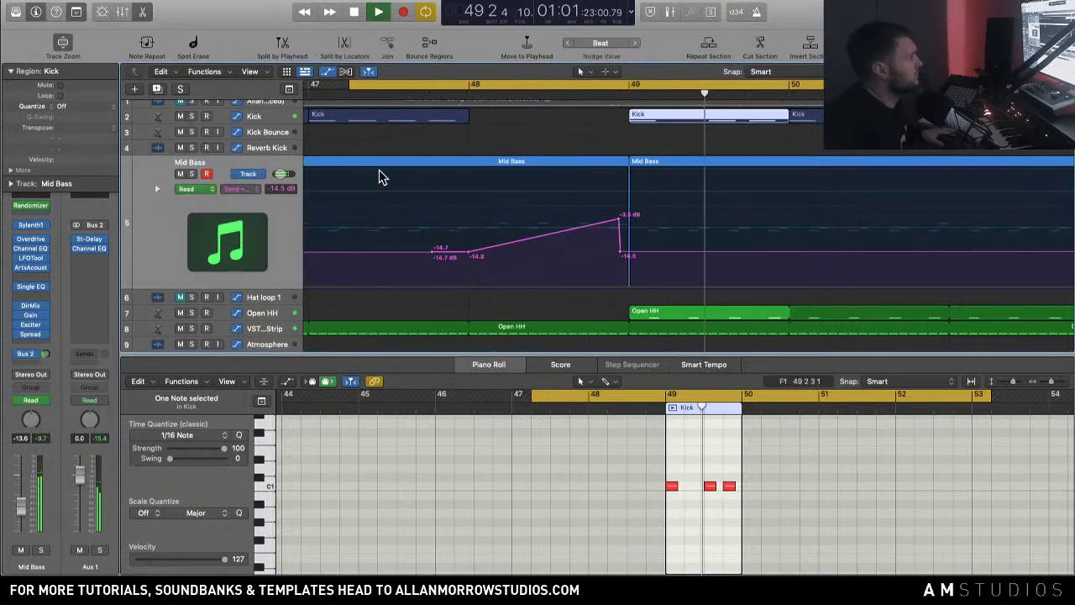
{"action": "key", "text": "space"}
Step: Restore the second-beat kick in bar 49, try an extra kick note just before the third beat, and play the transition
{"action": "left_click", "coordinate": [679, 504]}
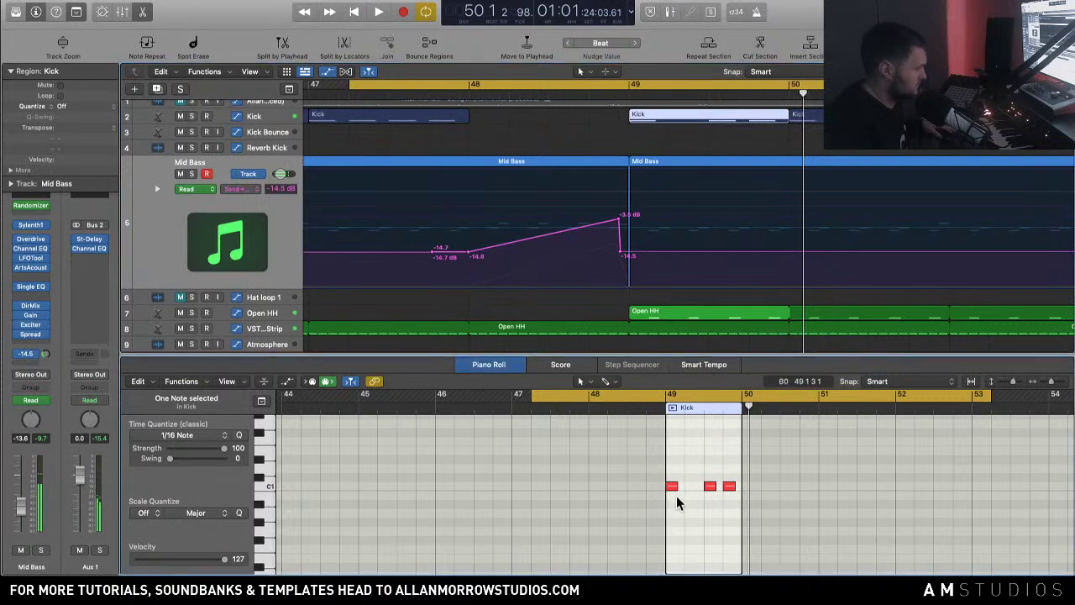
{"action": "left_click_drag", "start_coordinate": [673, 487], "coordinate": [700, 494]}
{"action": "key", "text": "space"}
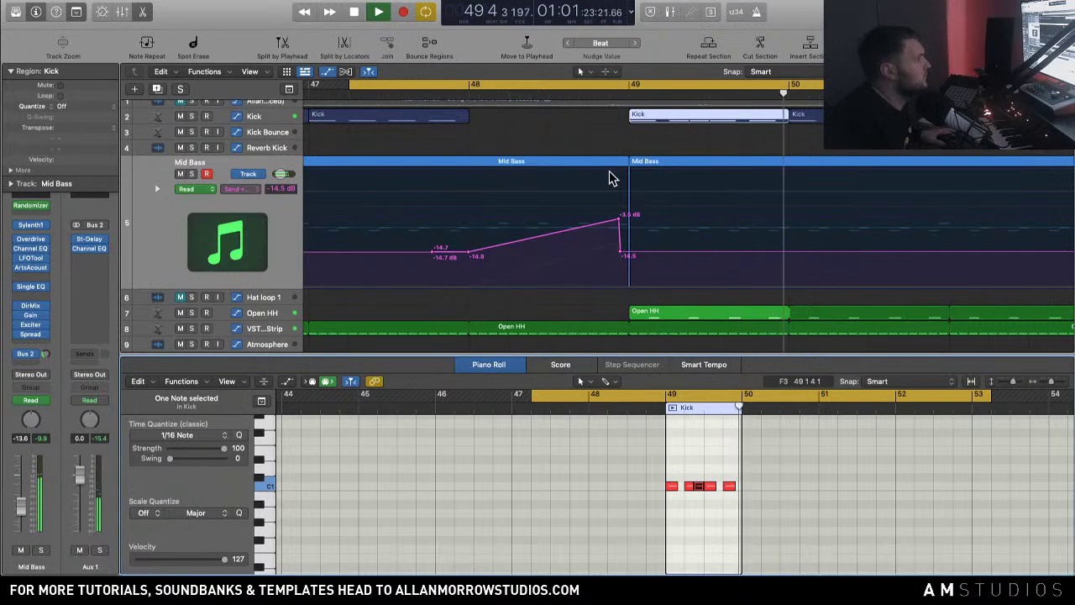
{"action": "key", "text": "space"}
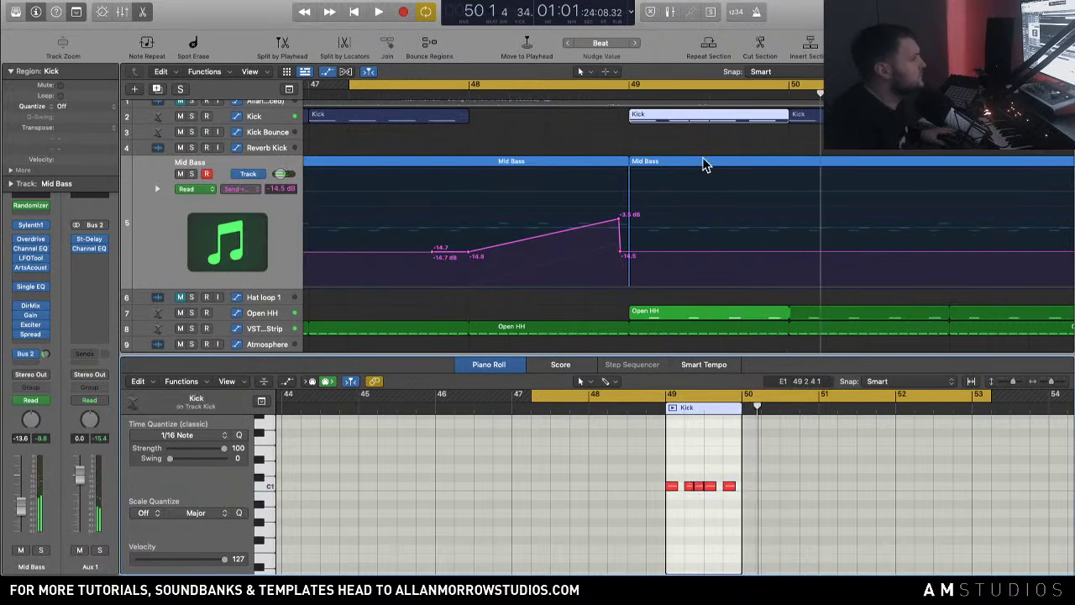
Step: Try muting the Mid Bass note at position 49 2 3, play through the transition, and stop playback
{"action": "left_click", "coordinate": [704, 168]}
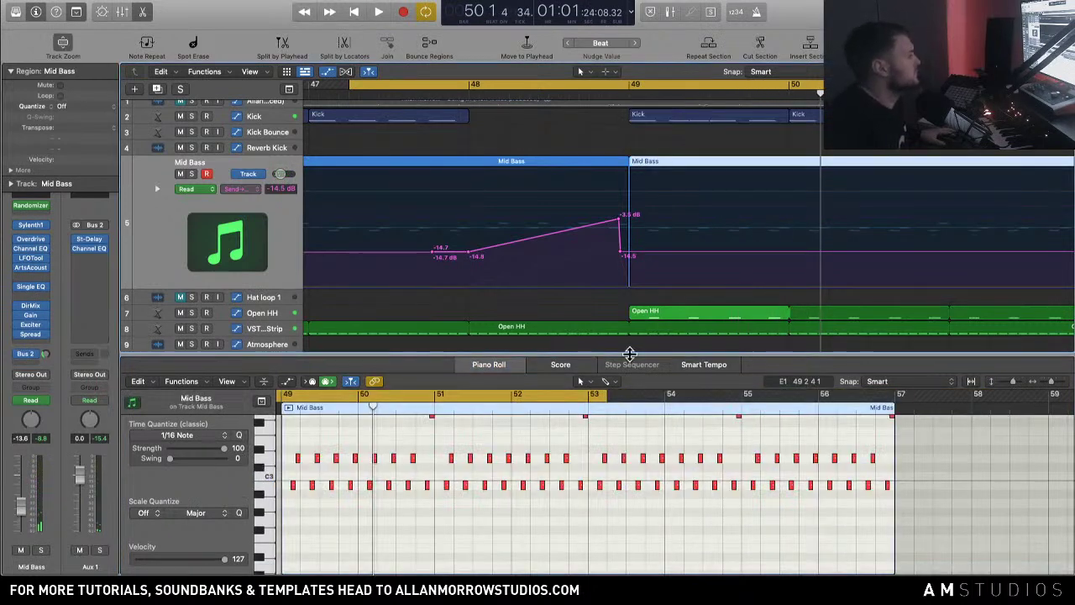
{"action": "left_click", "coordinate": [689, 95]}
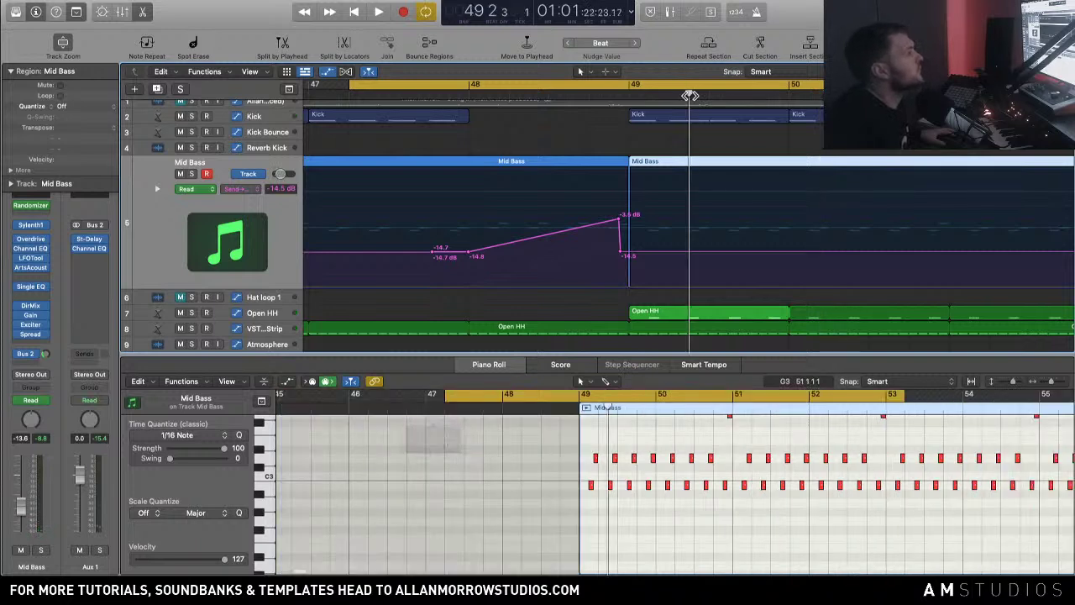
{"action": "left_click", "coordinate": [610, 486]}
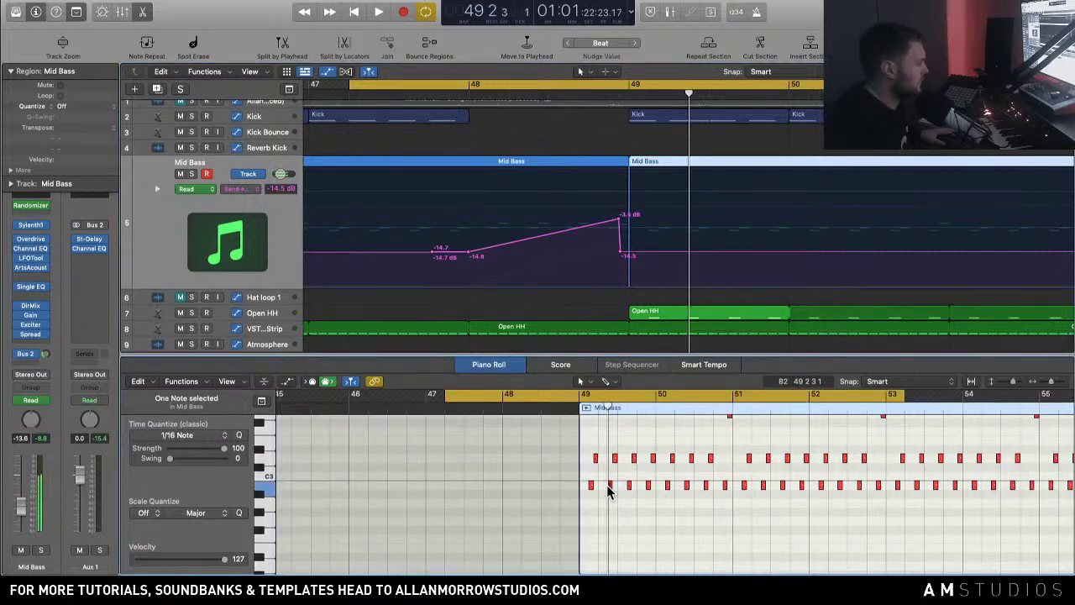
{"action": "key", "text": "space"}
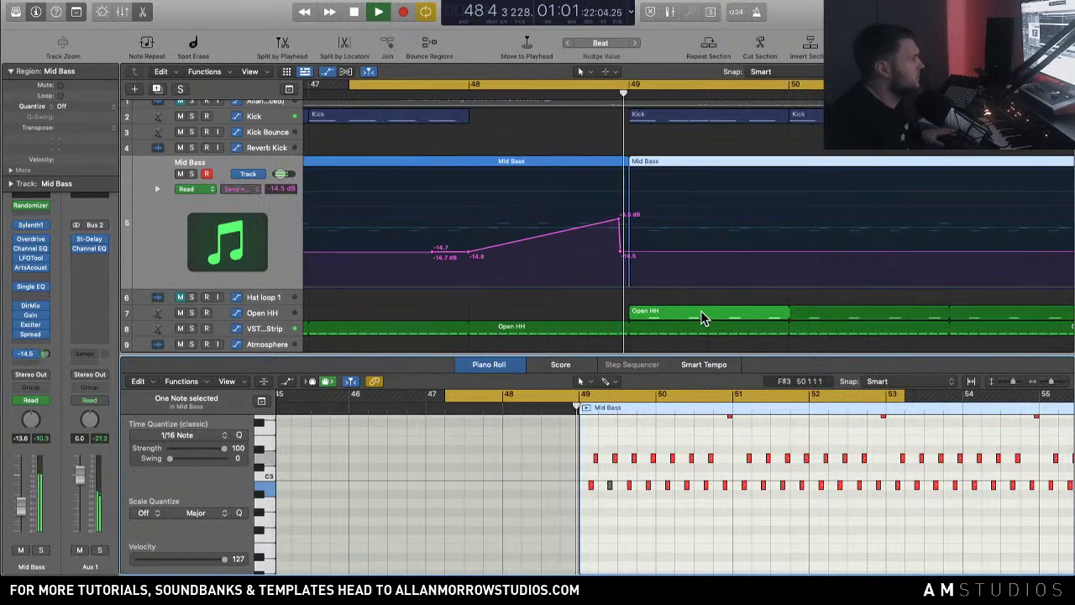
{"action": "key", "text": "space"}
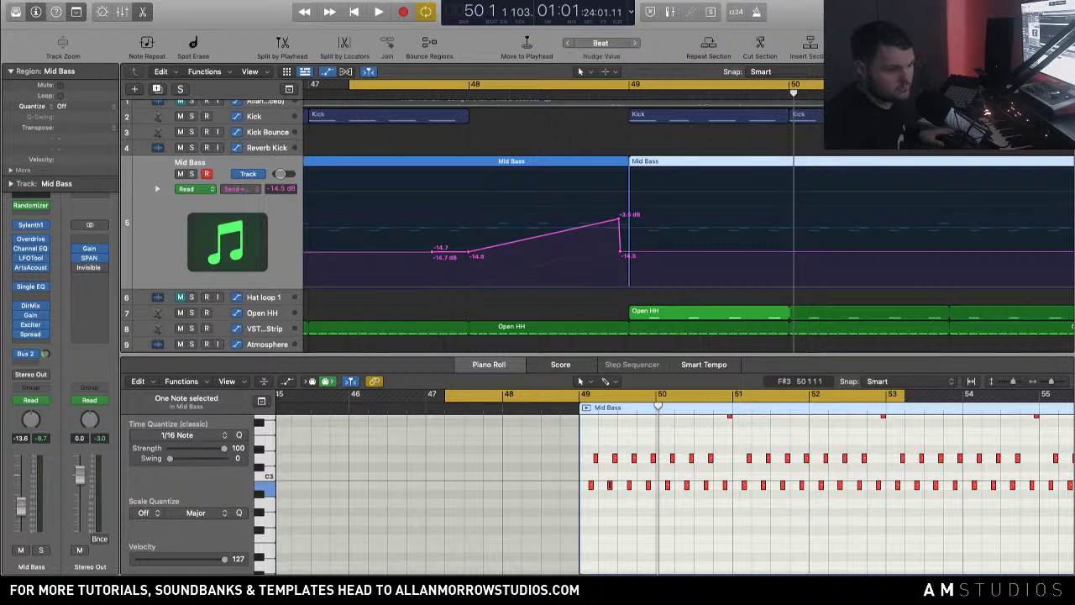
Step: Play the full mix from bar 48 into bar 49 and check the second-beat note in the Kick region
{"action": "left_click", "coordinate": [468, 94]}
{"action": "key", "text": "space"}
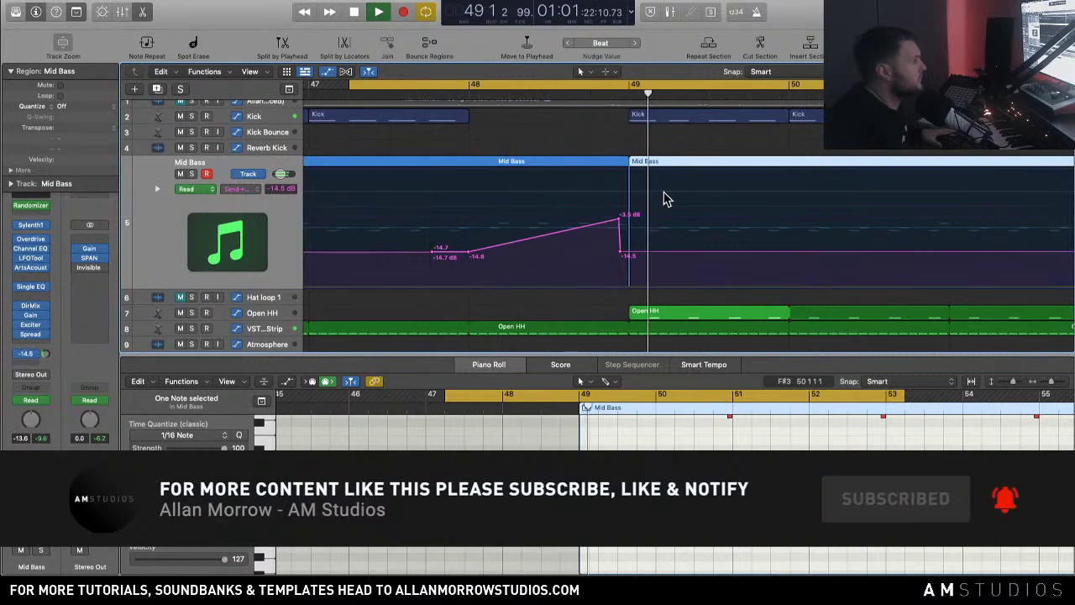
{"action": "left_click", "coordinate": [684, 117]}
{"action": "left_click", "coordinate": [601, 485]}
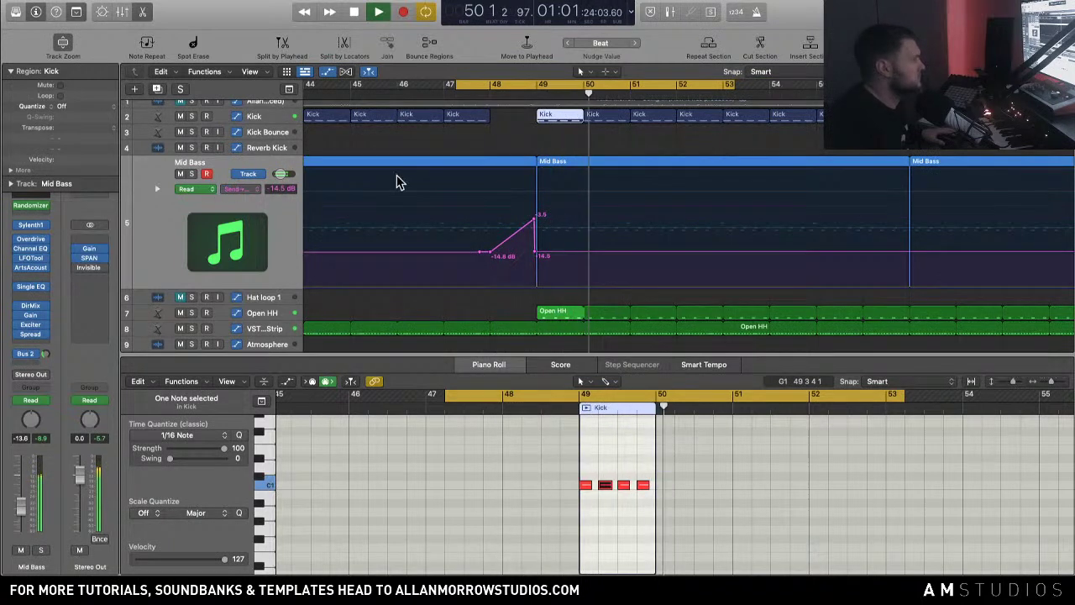
Step: Solo the Open HH track during playback, compare the mix with it muted and unmuted, and stop playback
{"action": "scroll", "coordinate": [715, 244], "scroll_direction": "down", "scroll_amount": 8}
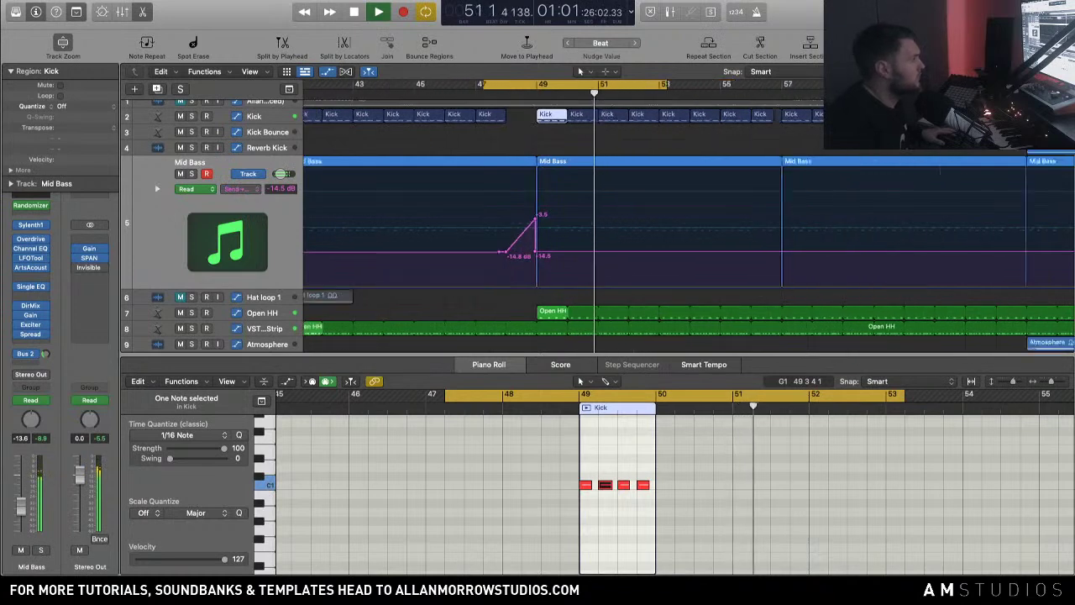
{"action": "left_click", "coordinate": [190, 312]}
{"action": "left_click", "coordinate": [154, 309]}
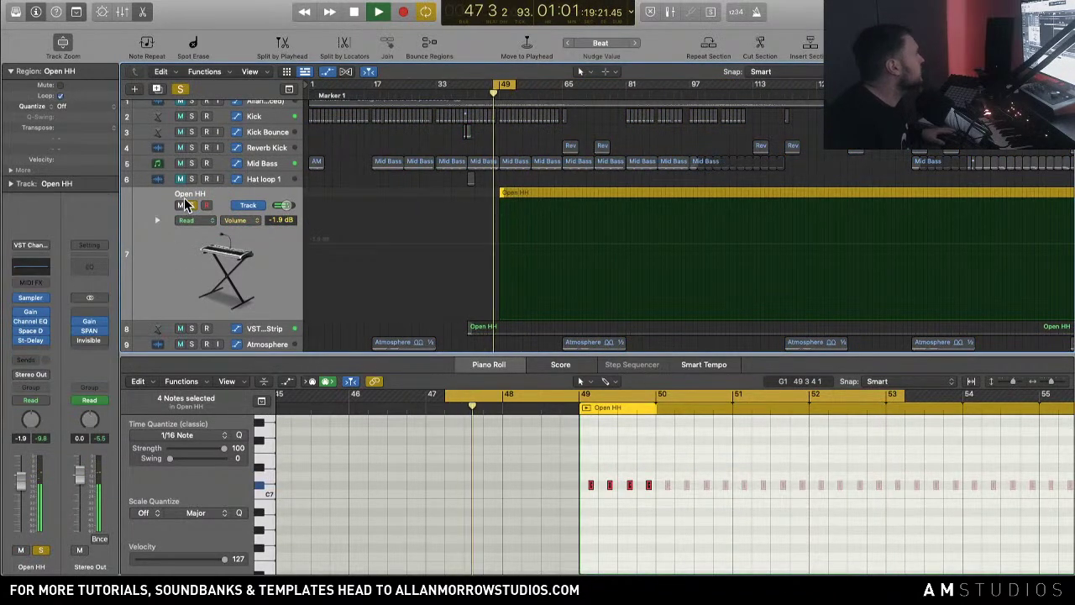
{"action": "left_click", "coordinate": [186, 205]}
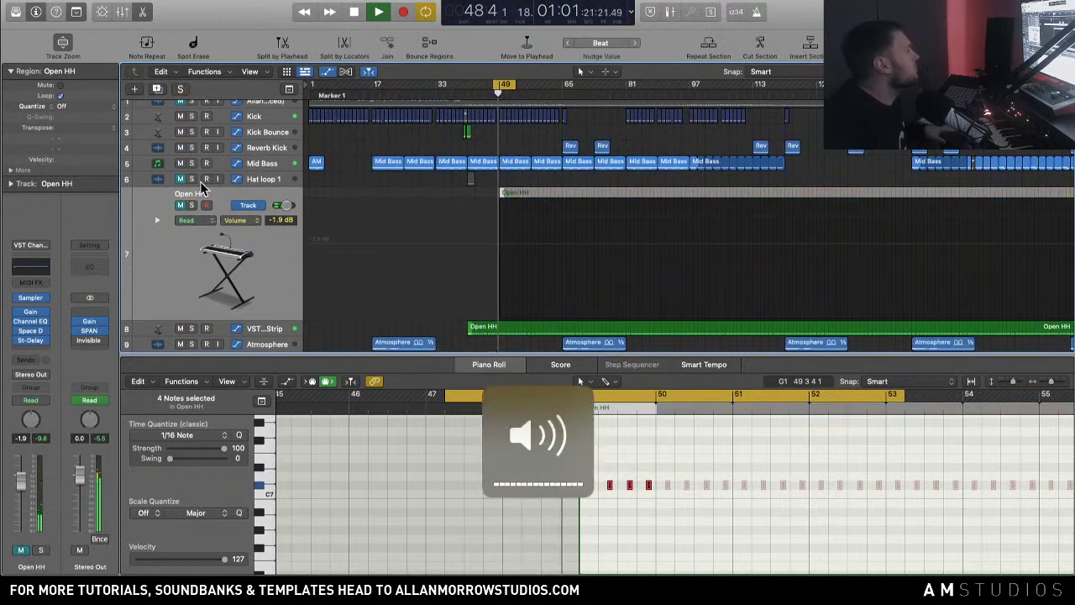
{"action": "key", "text": "space"}
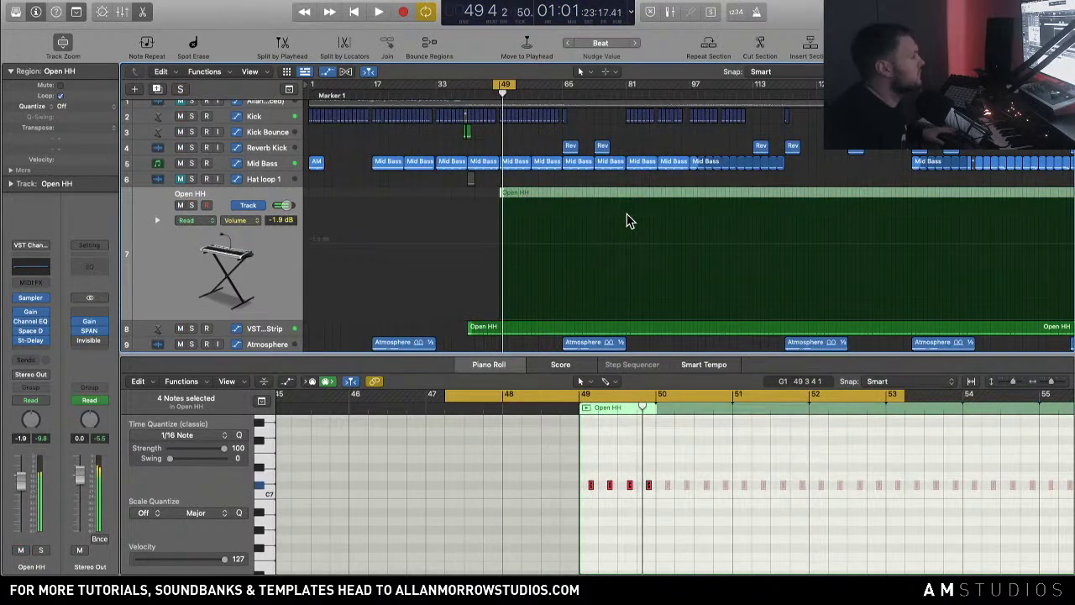
Step: Select the VST Channel Strip hi-hat track and add a new track with duplicate settings below it
{"action": "scroll", "coordinate": [626, 214], "scroll_direction": "down", "scroll_amount": 4}
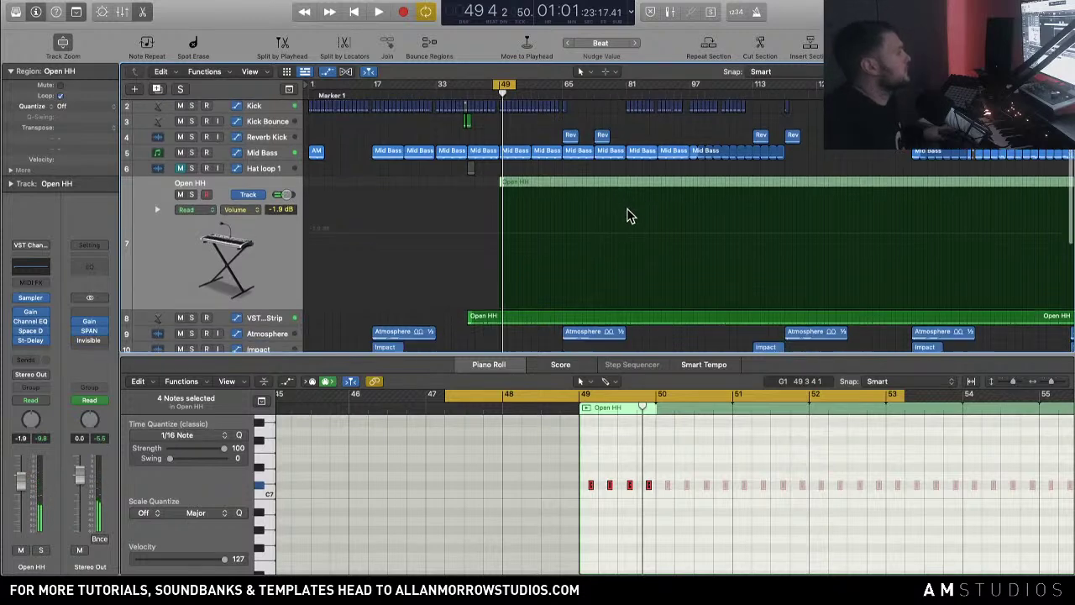
{"action": "scroll", "coordinate": [359, 247], "scroll_direction": "down", "scroll_amount": 5}
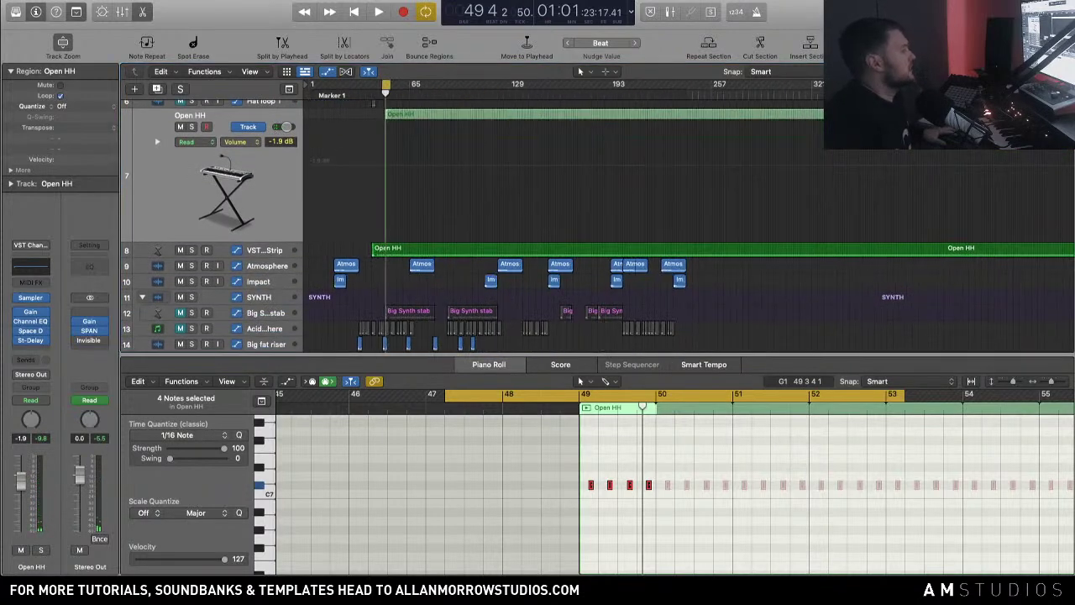
{"action": "left_click", "coordinate": [271, 252]}
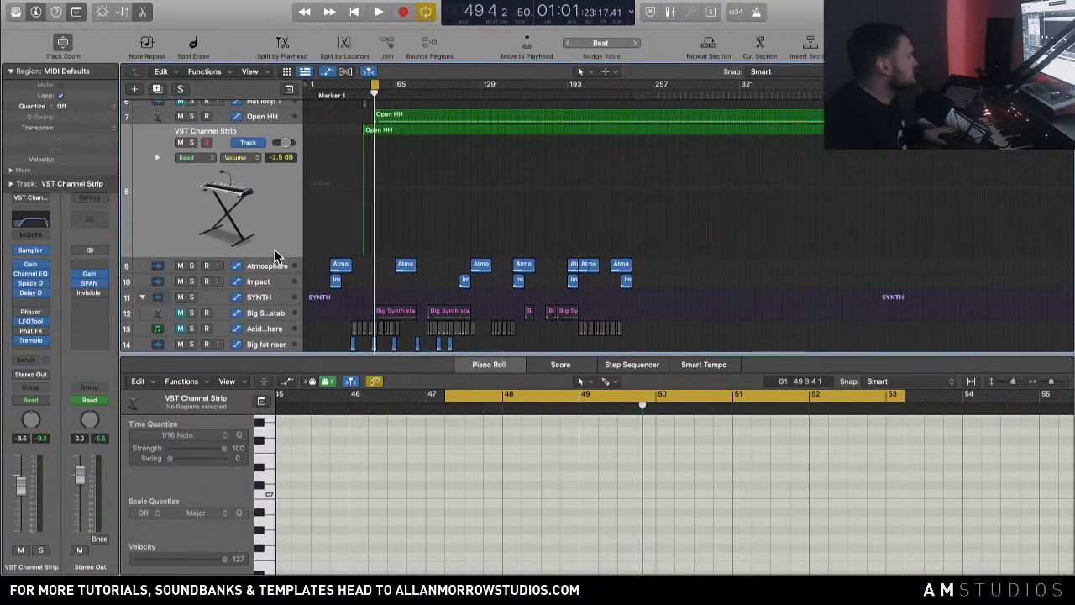
{"action": "key", "text": "super+d"}
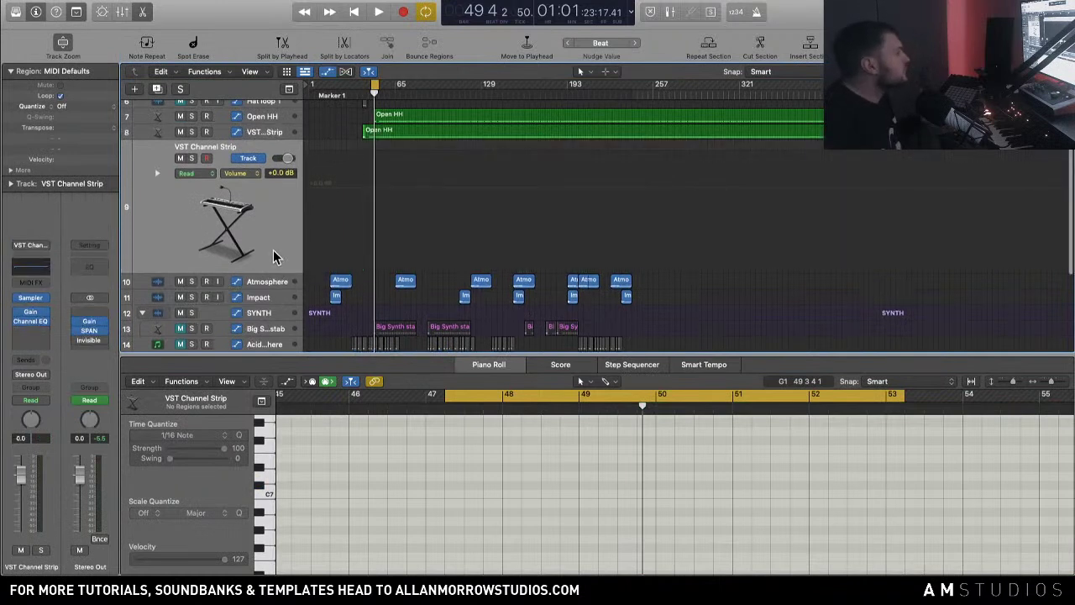
Step: Shorten the looping of the Open HH regions on tracks 7 and 8, ending the track 8 loop before bar 65
{"action": "key", "text": "super+Right"}
{"action": "key", "text": "super+Right"}
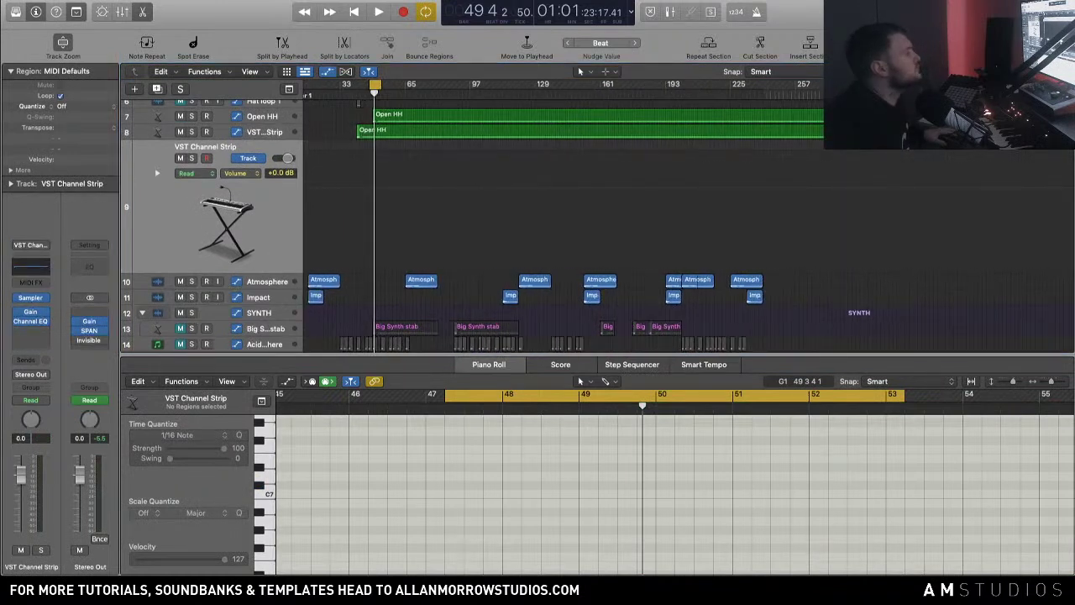
{"action": "key", "text": "super+Left"}
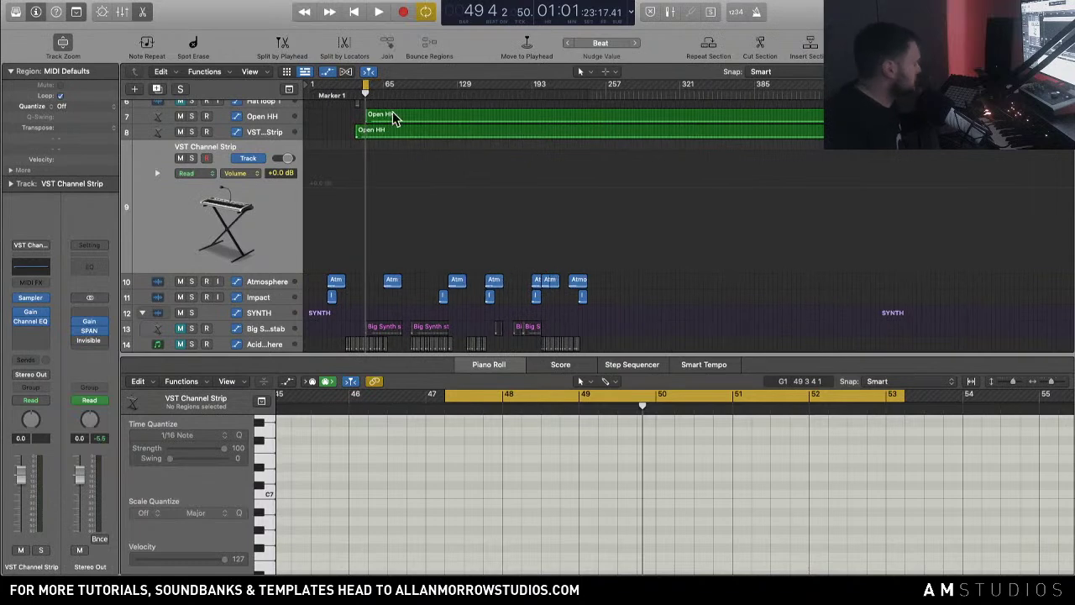
{"action": "left_click_drag", "start_coordinate": [391, 115], "coordinate": [385, 130]}
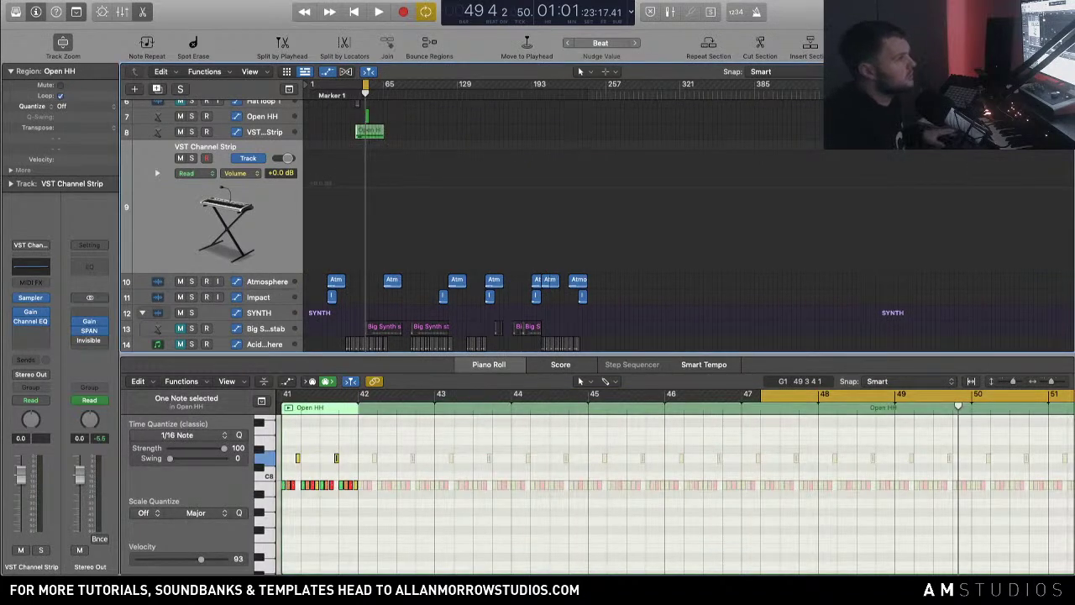
Step: Set the cycle range in the arrangement from bar 129 to about bar 145
{"action": "key", "text": "super+Right"}
{"action": "key", "text": "super+Right"}
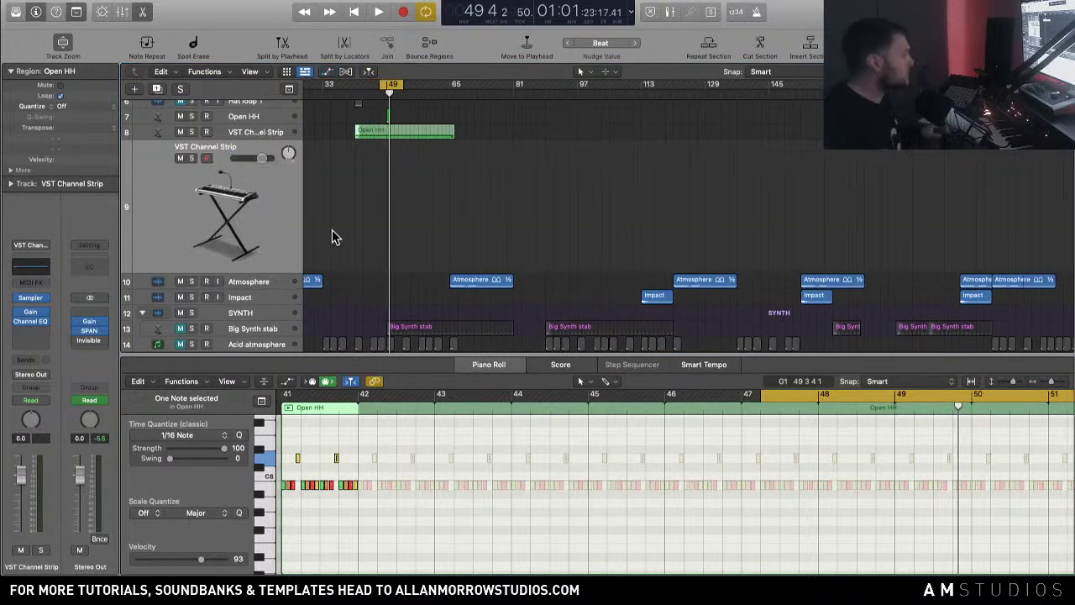
{"action": "scroll", "coordinate": [630, 221], "scroll_direction": "up", "scroll_amount": 5}
{"action": "scroll", "coordinate": [636, 220], "scroll_direction": "down", "scroll_amount": 3}
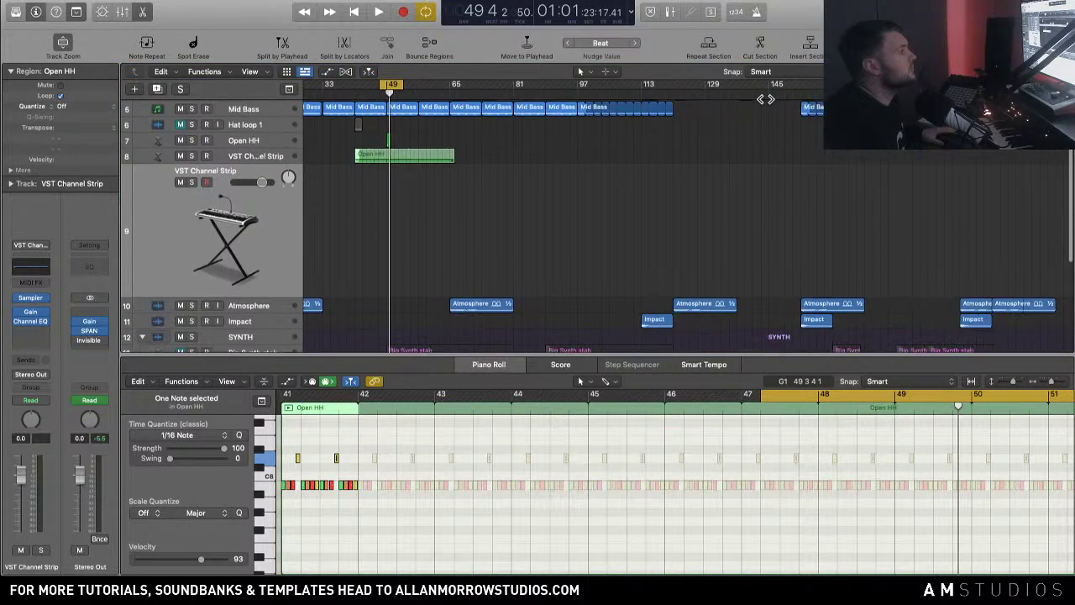
{"action": "left_click_drag", "start_coordinate": [705, 88], "coordinate": [767, 91]}
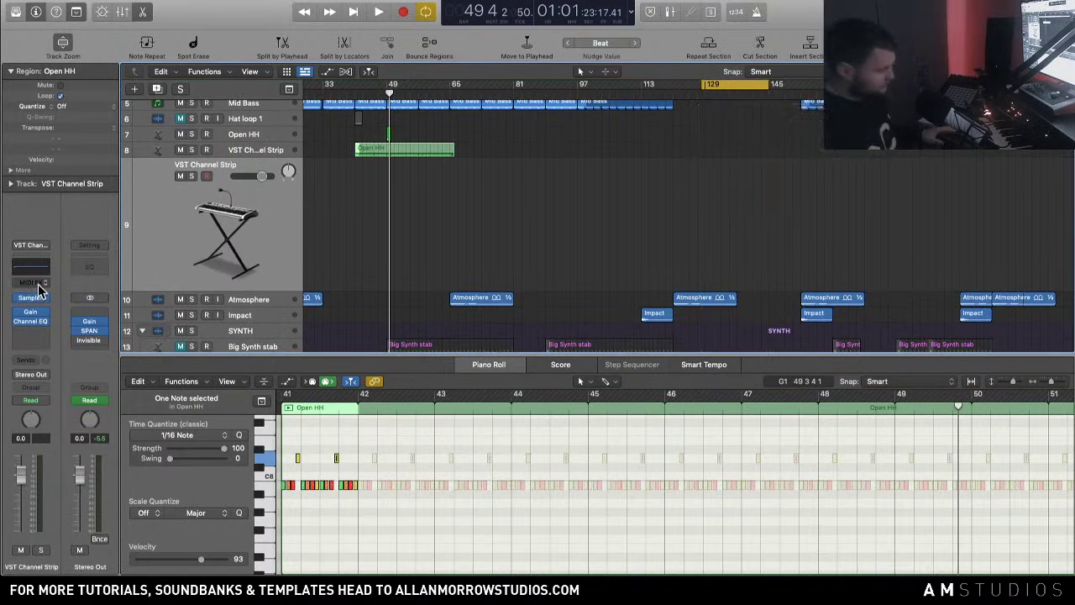
Step: Load the Sylenth - AM Studios Trance Pads Bank channel strip setting on track 9 and open its Sylenth1 instrument
{"action": "left_click", "coordinate": [32, 245]}
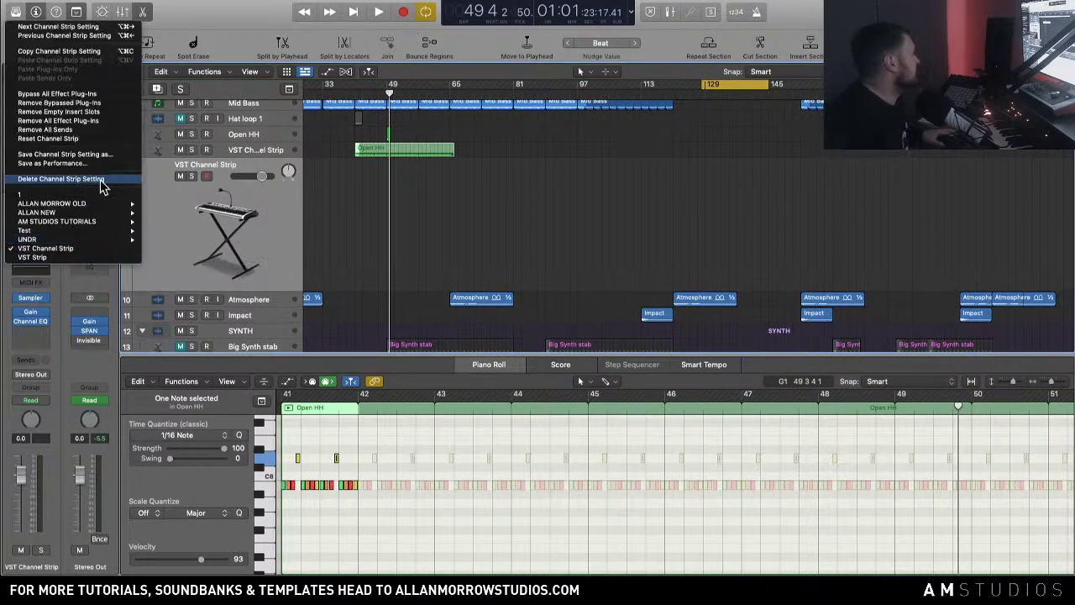
{"action": "mouse_move", "coordinate": [110, 221]}
{"action": "mouse_move", "coordinate": [256, 231]}
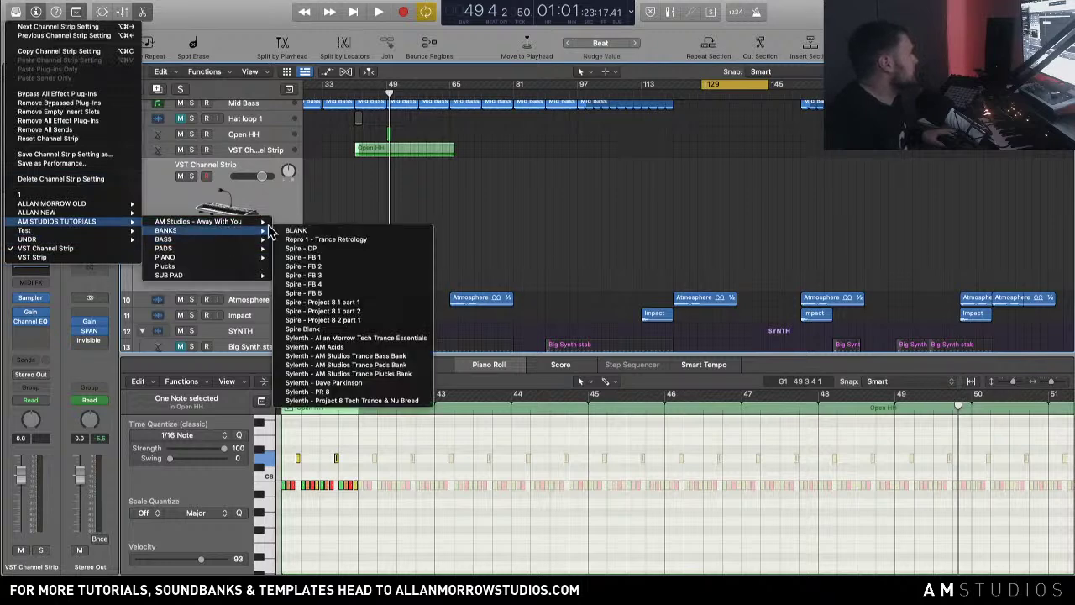
{"action": "left_click", "coordinate": [412, 363]}
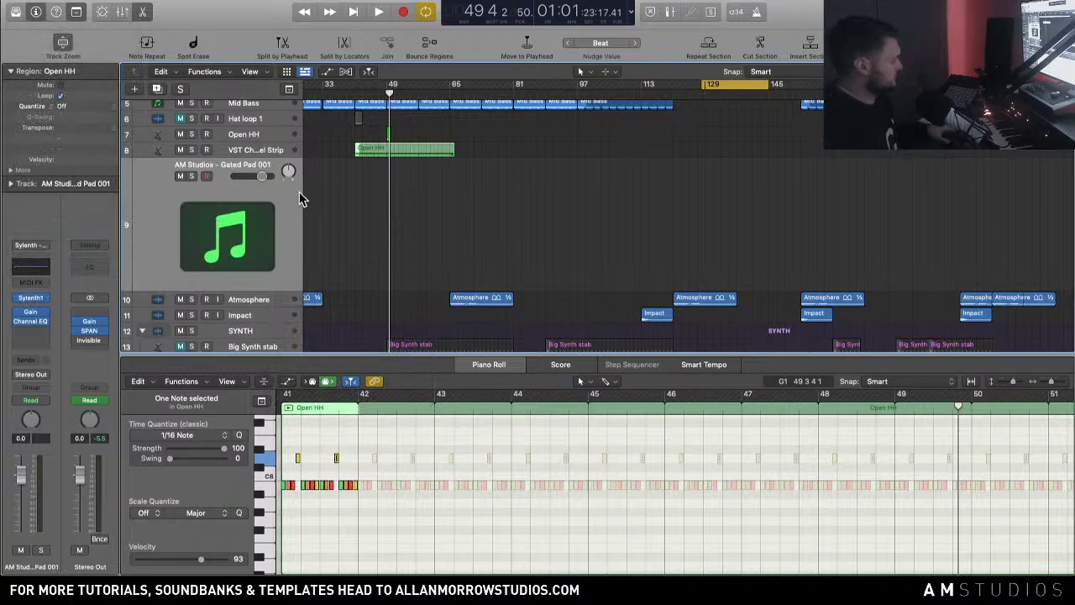
{"action": "left_click", "coordinate": [31, 299]}
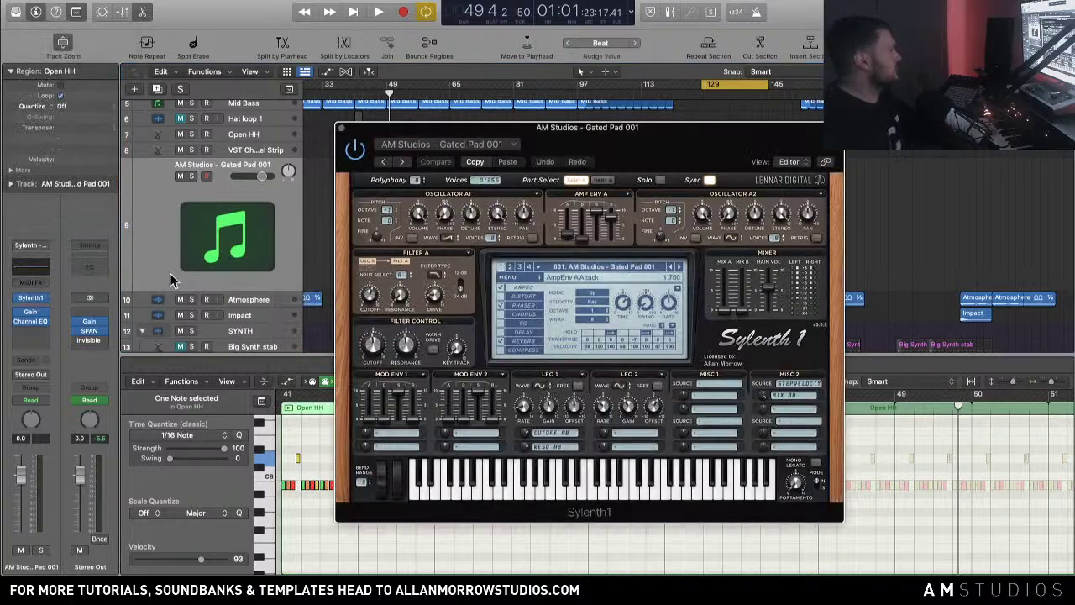
{"action": "left_click_drag", "start_coordinate": [636, 136], "coordinate": [632, 200]}
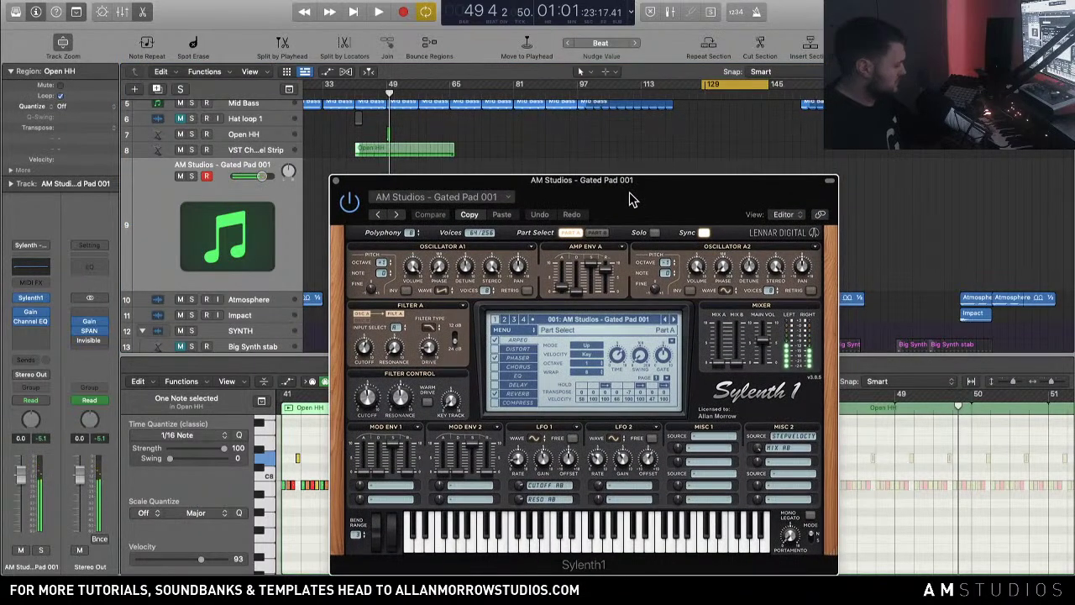
Step: Audition the Sub Pad 005 preset and the Saw Pad presets 001 to 004 in Sylenth1
{"action": "left_click", "coordinate": [614, 318]}
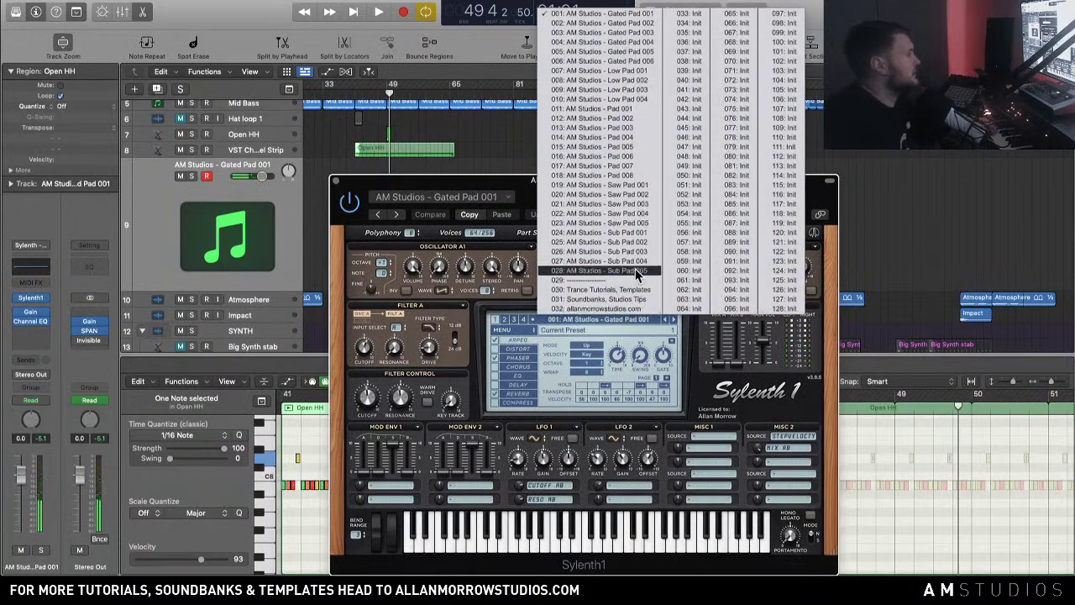
{"action": "left_click", "coordinate": [635, 267]}
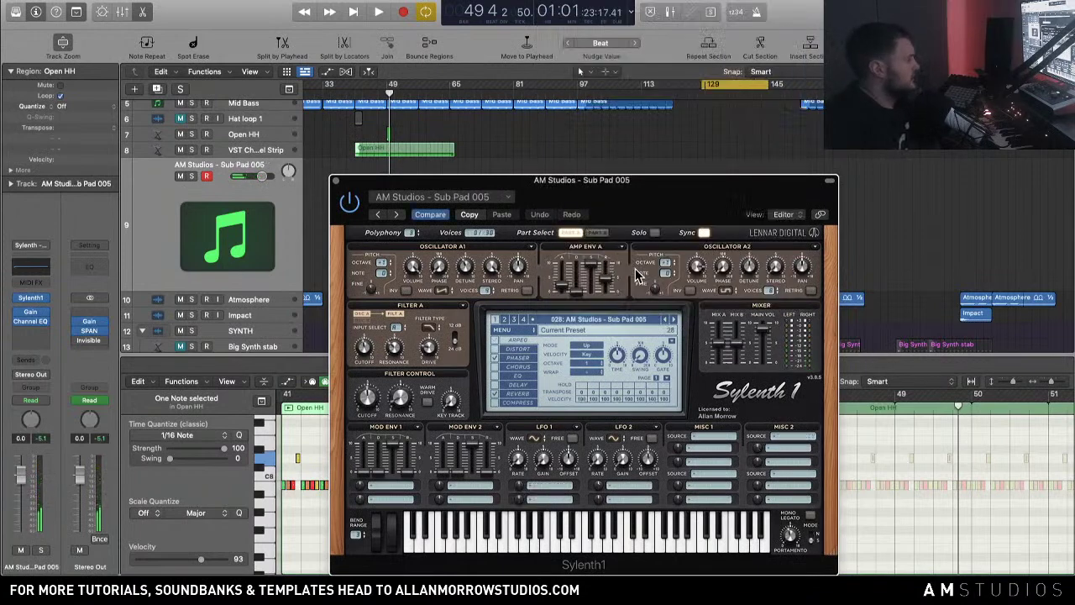
{"action": "left_click", "coordinate": [637, 319]}
{"action": "left_click", "coordinate": [640, 187]}
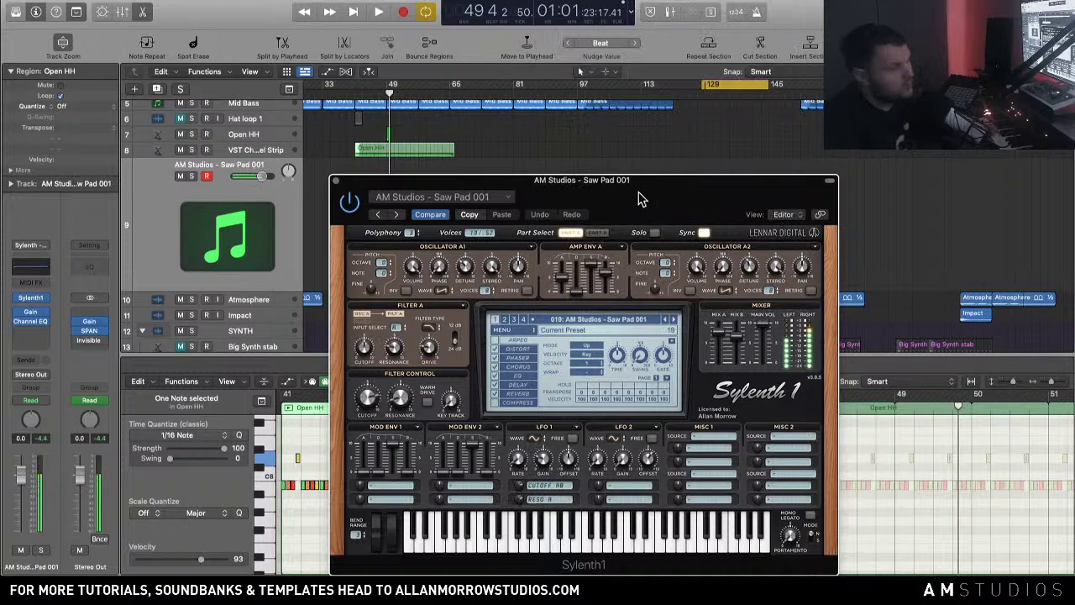
{"action": "left_click", "coordinate": [672, 320]}
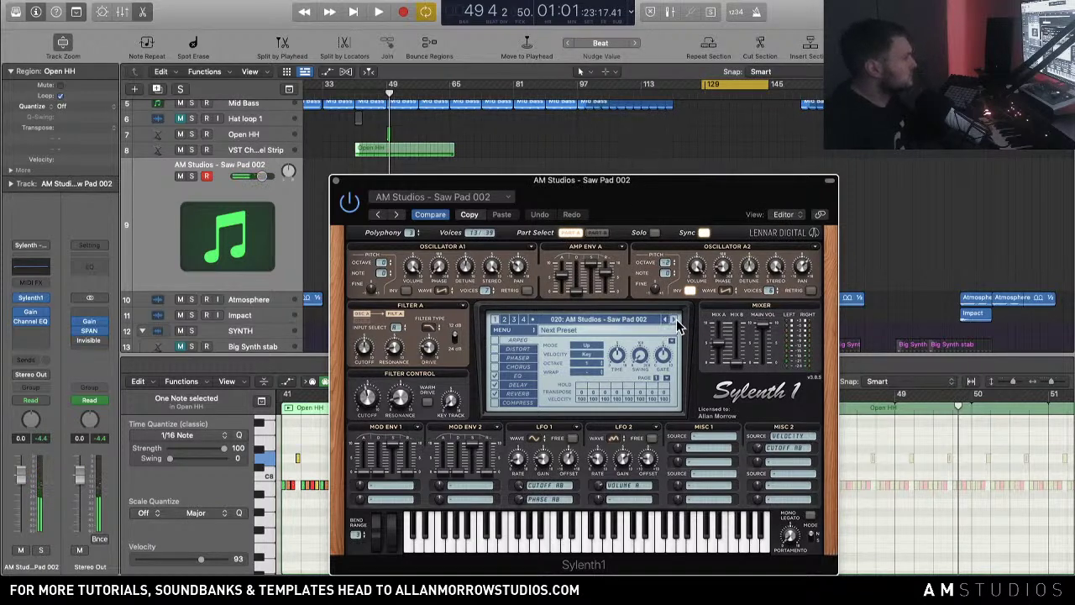
{"action": "left_click", "coordinate": [674, 320]}
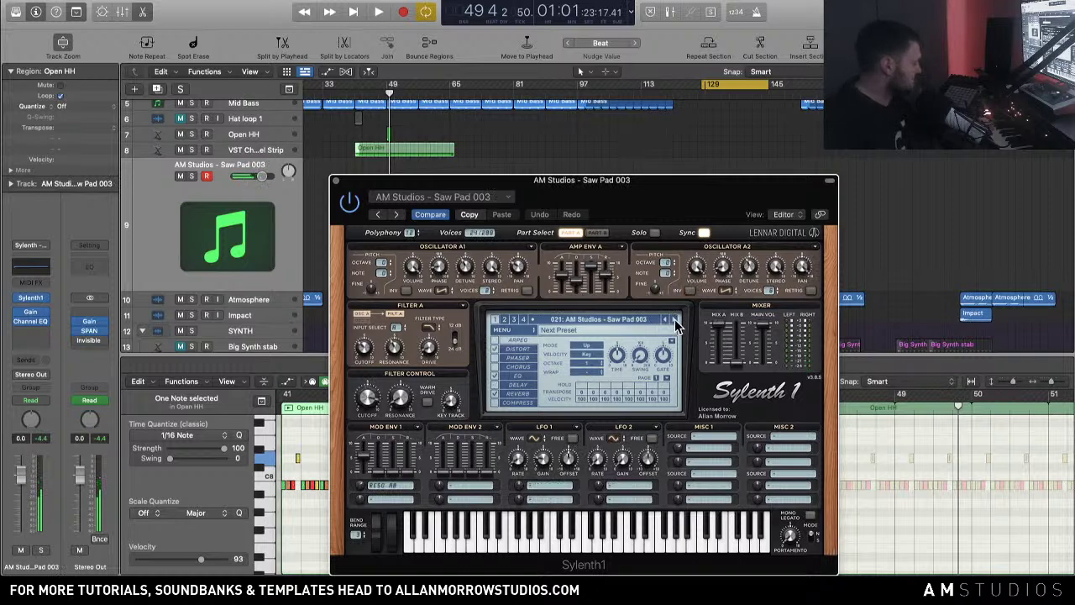
{"action": "left_click", "coordinate": [674, 320]}
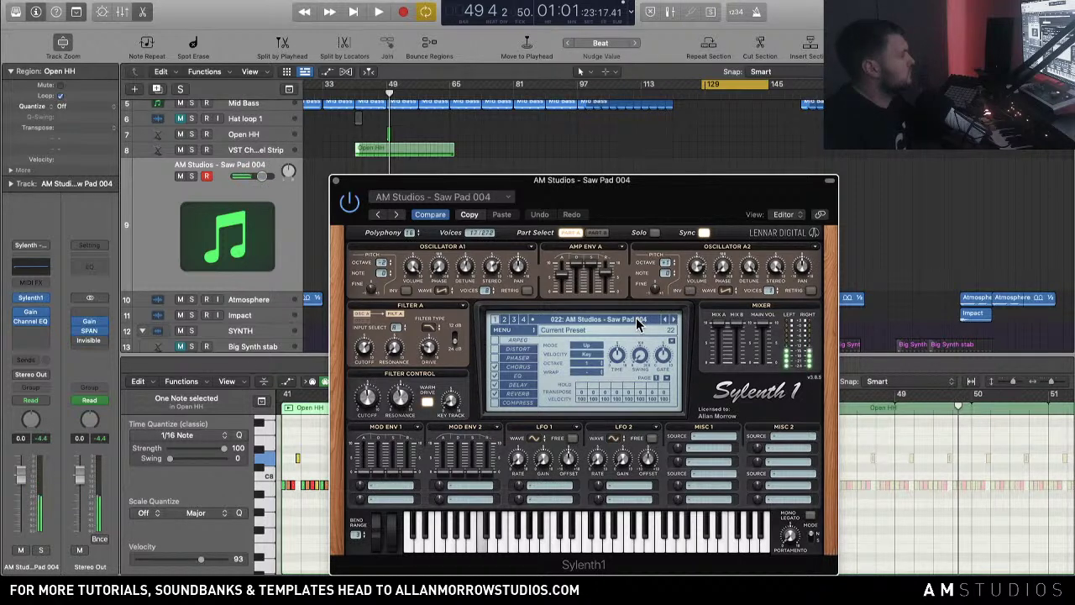
Step: Try the Low Pad 001 preset in Sylenth1, ending on AM Studios - Low Pad 002
{"action": "left_click", "coordinate": [640, 320]}
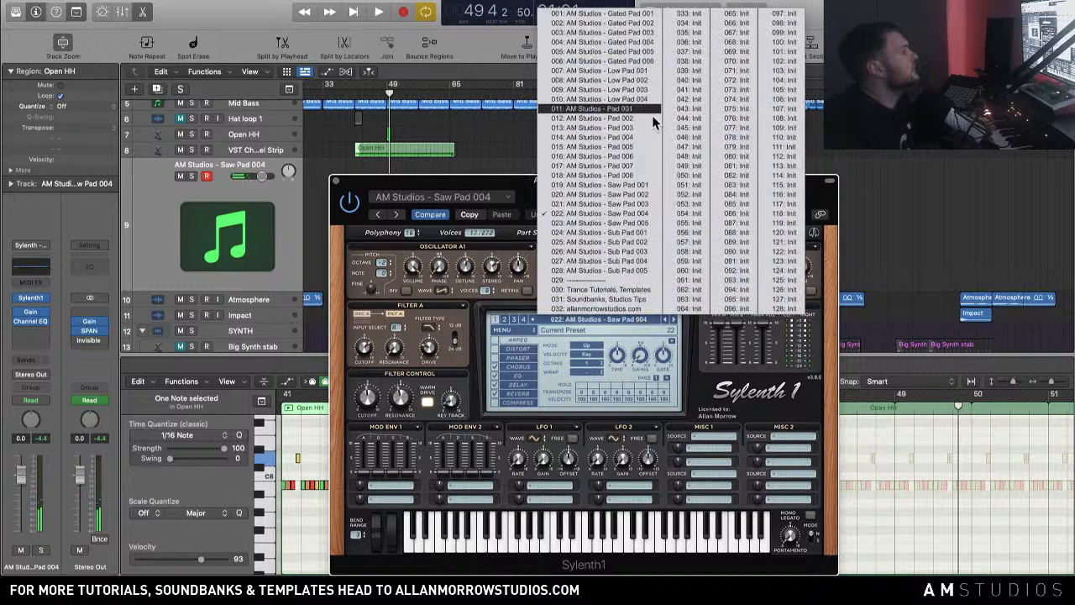
{"action": "left_click", "coordinate": [636, 71]}
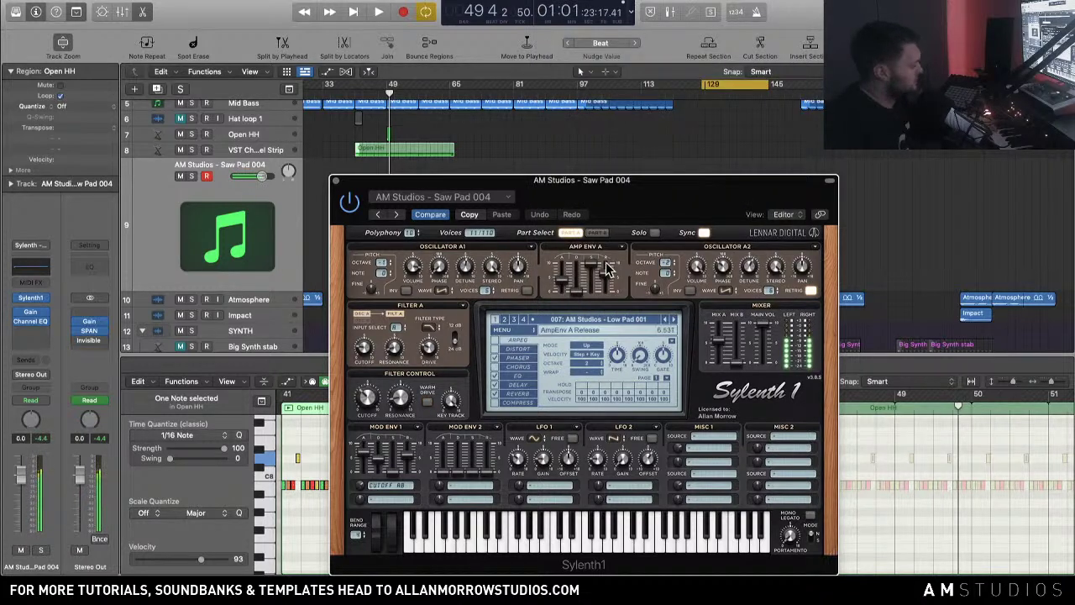
{"action": "left_click", "coordinate": [673, 322]}
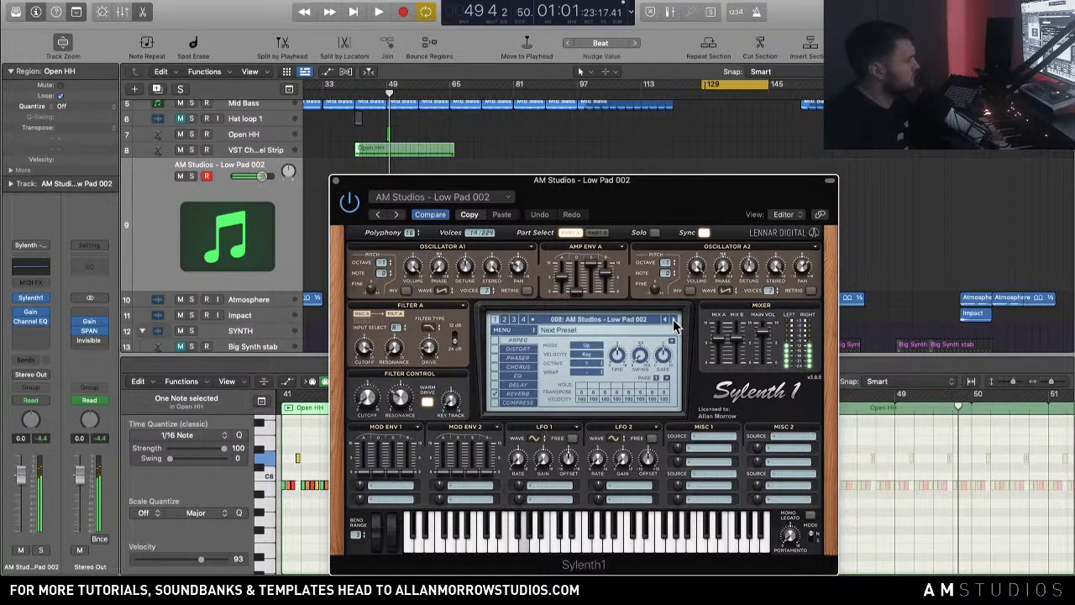
Step: Create an empty eight-bar MIDI region at bar 129 on the Low Pad track, close Sylenth1 and enlarge the piano roll
{"action": "left_click_drag", "start_coordinate": [493, 185], "coordinate": [310, 205]}
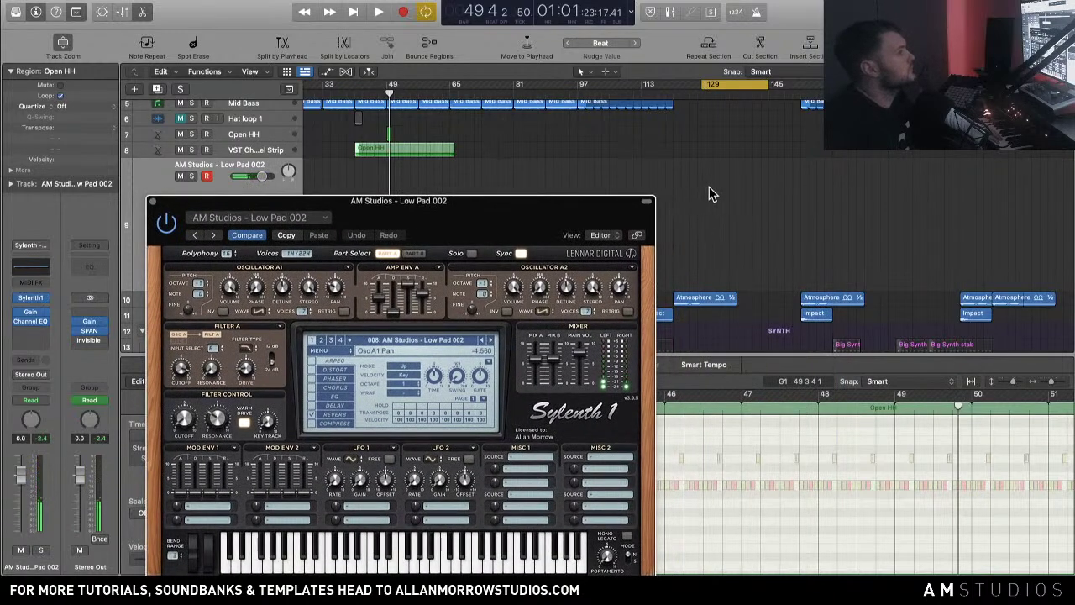
{"action": "right_click", "coordinate": [716, 190]}
{"action": "left_click", "coordinate": [739, 192]}
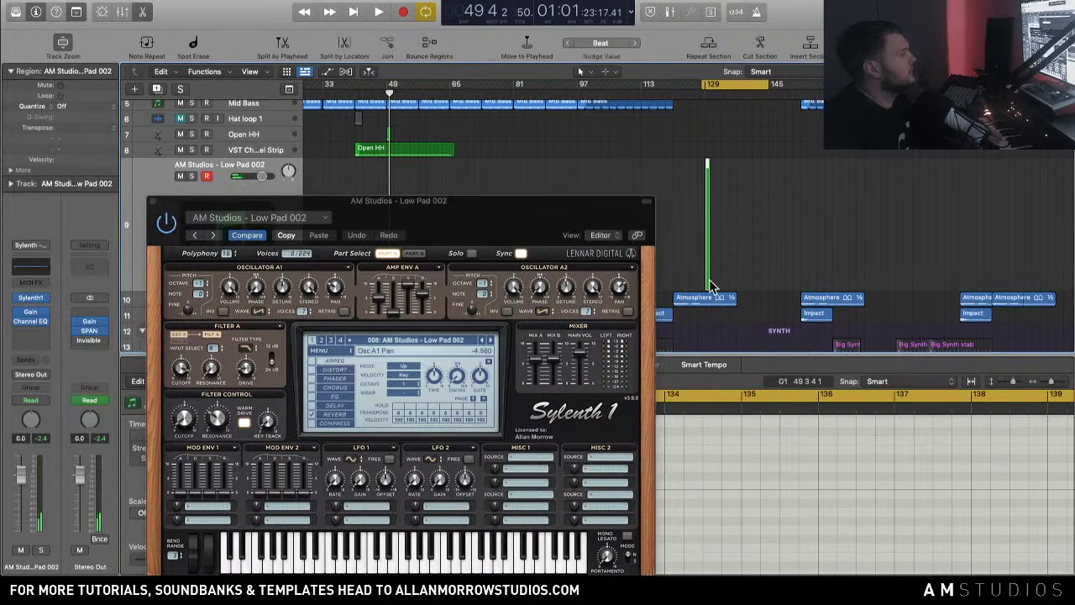
{"action": "left_click_drag", "start_coordinate": [708, 282], "coordinate": [737, 285]}
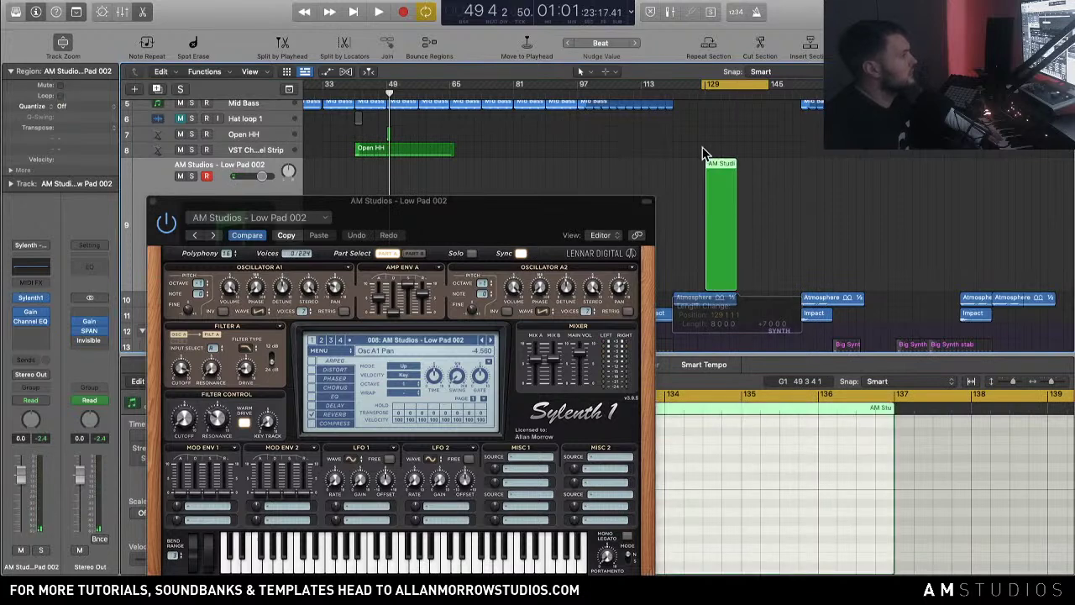
{"action": "left_click", "coordinate": [154, 202]}
{"action": "left_click_drag", "start_coordinate": [651, 353], "coordinate": [653, 318]}
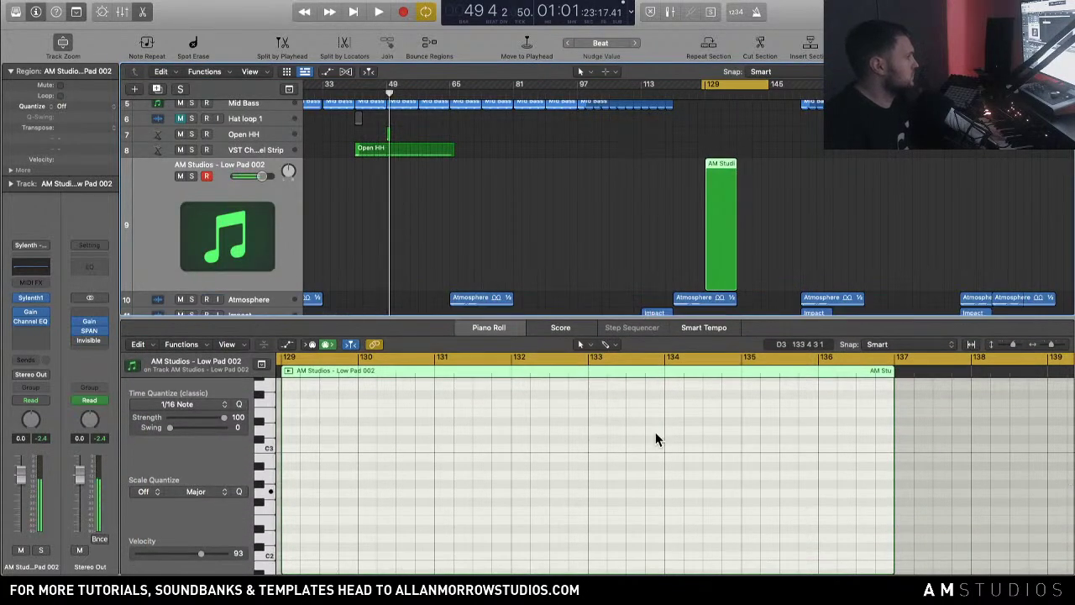
Step: Draw a B1 note at bar 129 in the new region, stretch it to two bars and play it back
{"action": "left_click_drag", "start_coordinate": [738, 87], "coordinate": [744, 87]}
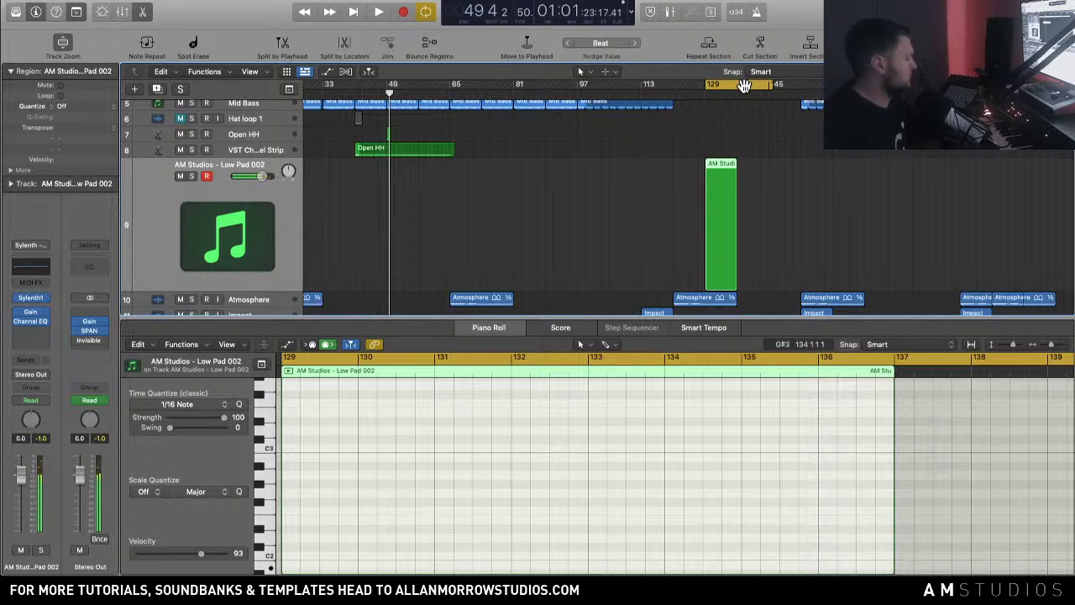
{"action": "scroll", "coordinate": [448, 454], "scroll_direction": "left", "scroll_amount": 3}
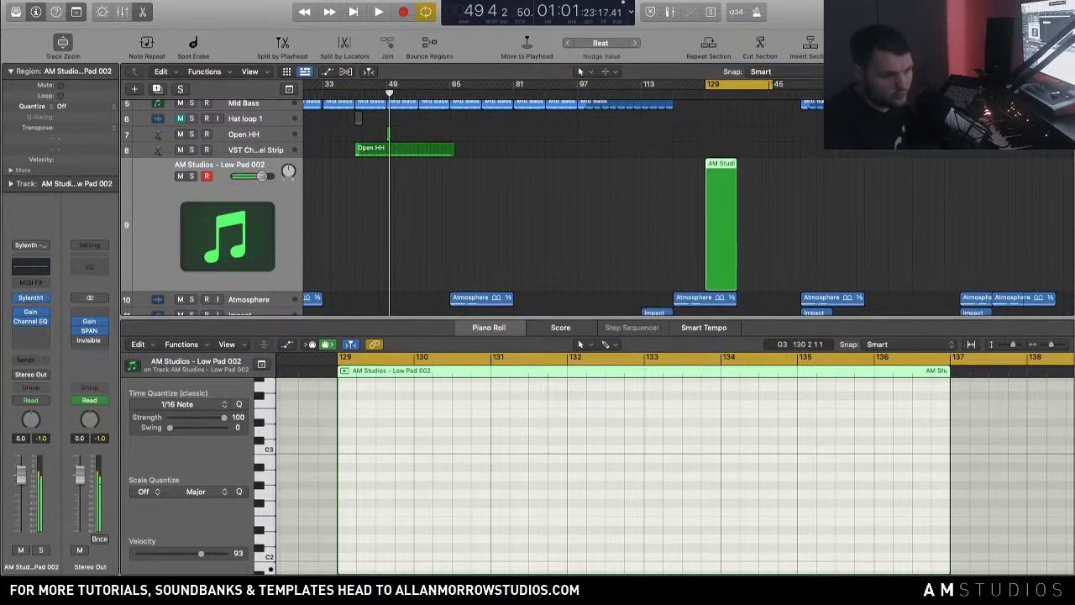
{"action": "left_click", "coordinate": [352, 463]}
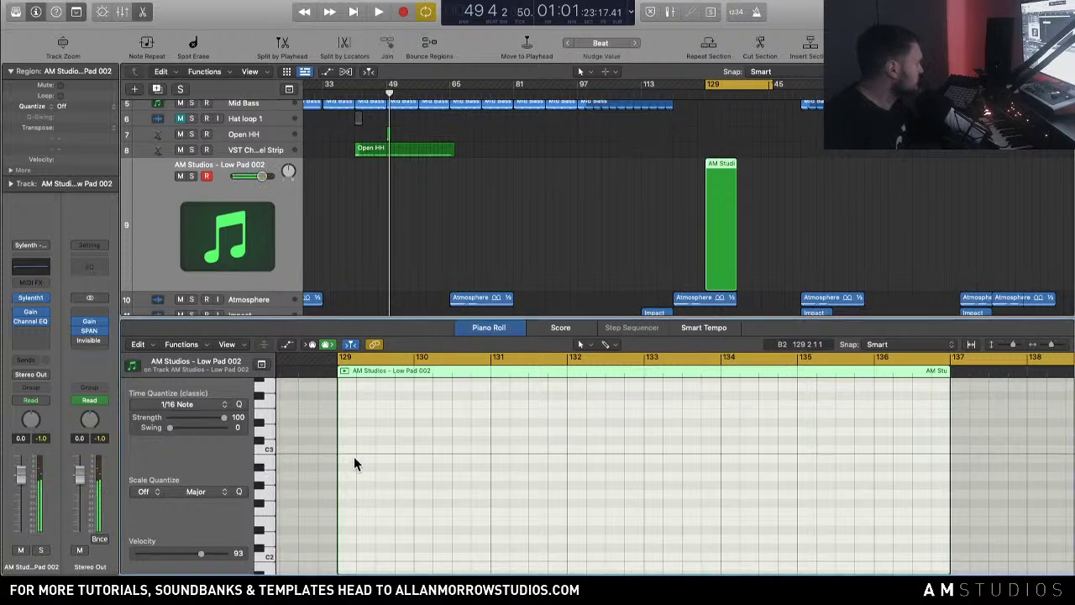
{"action": "left_click", "coordinate": [340, 464], "text": "super"}
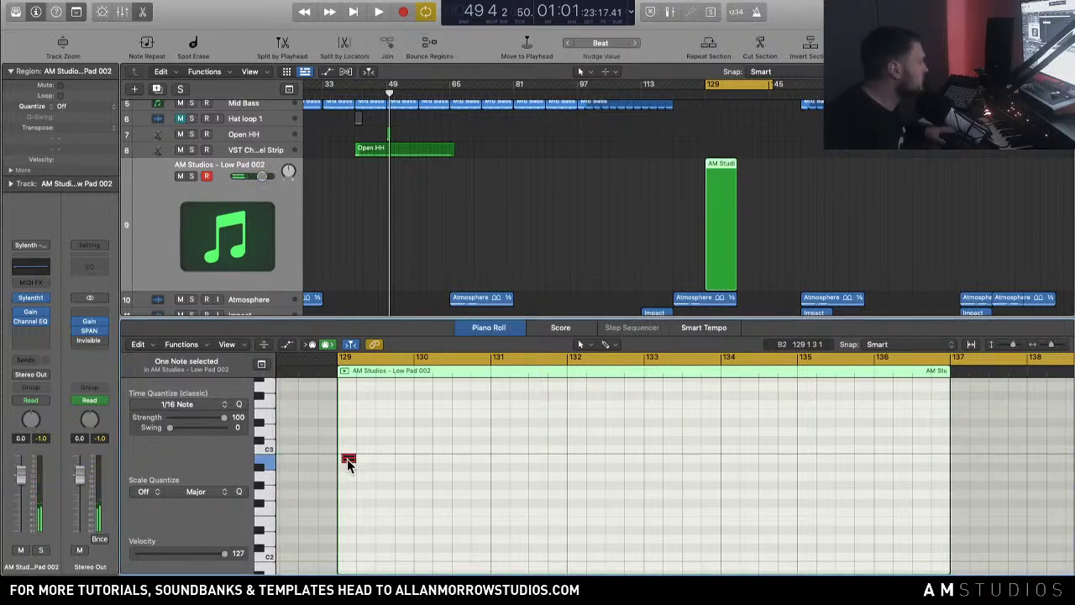
{"action": "left_click_drag", "start_coordinate": [344, 462], "coordinate": [347, 550]}
{"action": "left_click_drag", "start_coordinate": [348, 499], "coordinate": [490, 517]}
{"action": "key", "text": "space"}
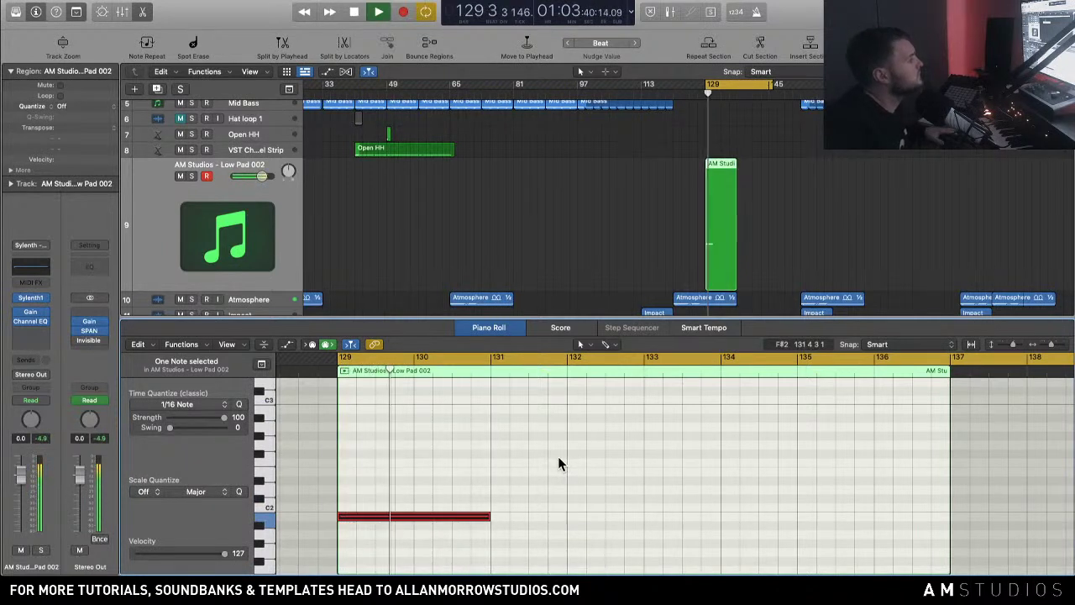
{"action": "key", "text": "space"}
Step: Shorten the B1 note to one bar and place a one-bar E2 note at bar 130, checking it in playback
{"action": "left_click", "coordinate": [493, 519]}
{"action": "left_click_drag", "start_coordinate": [489, 518], "coordinate": [468, 473]}
{"action": "key", "text": "space"}
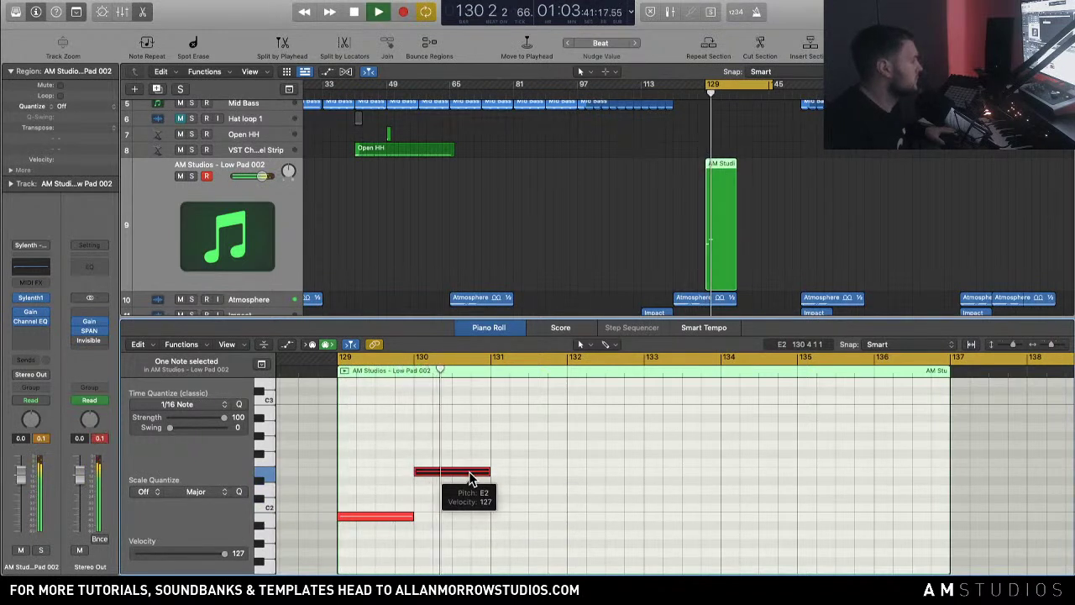
{"action": "key", "text": "space"}
Step: Lower the note at bar 130 to D2 and listen to the two-note progression
{"action": "left_click_drag", "start_coordinate": [467, 472], "coordinate": [458, 438]}
{"action": "key", "text": "space"}
{"action": "key", "text": "space"}
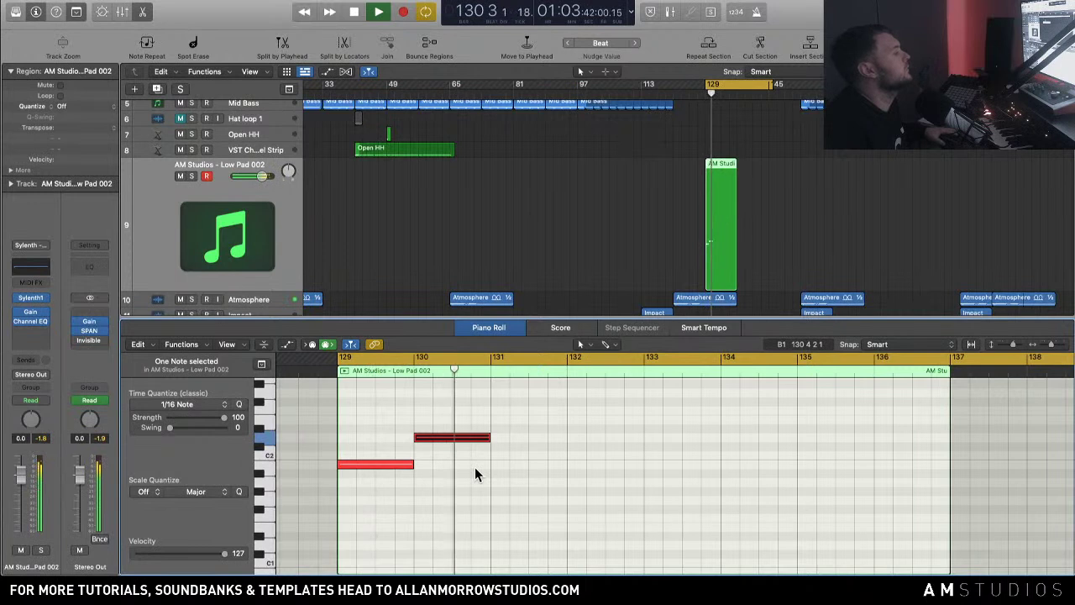
{"action": "key", "text": "space"}
Step: Add a note at bar 131, tune it to G1 during playback and extend it to two bars
{"action": "left_click", "coordinate": [531, 491]}
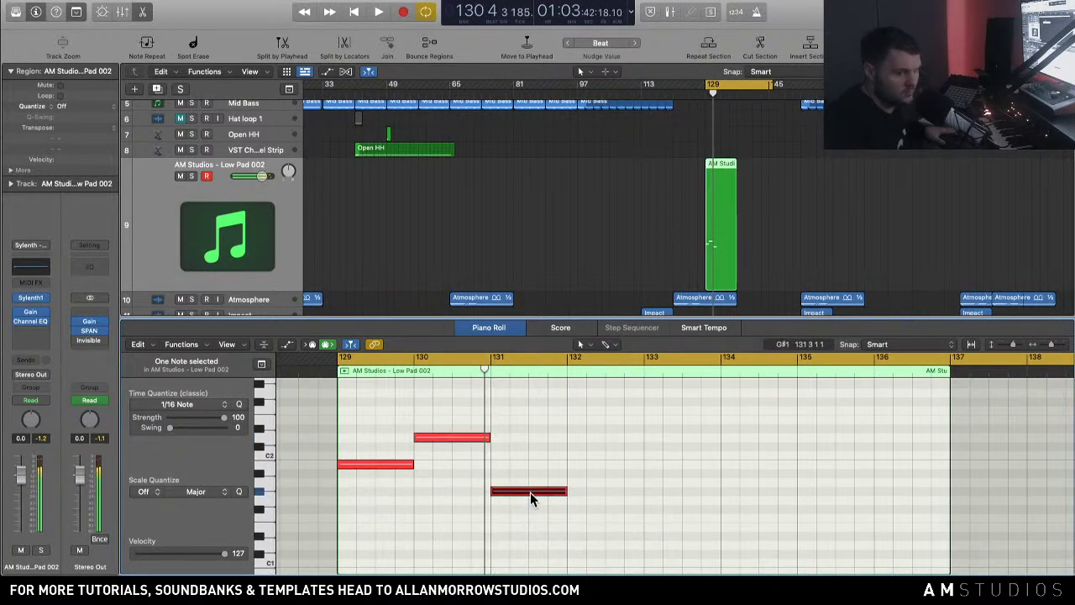
{"action": "mouse_move", "coordinate": [531, 496]}
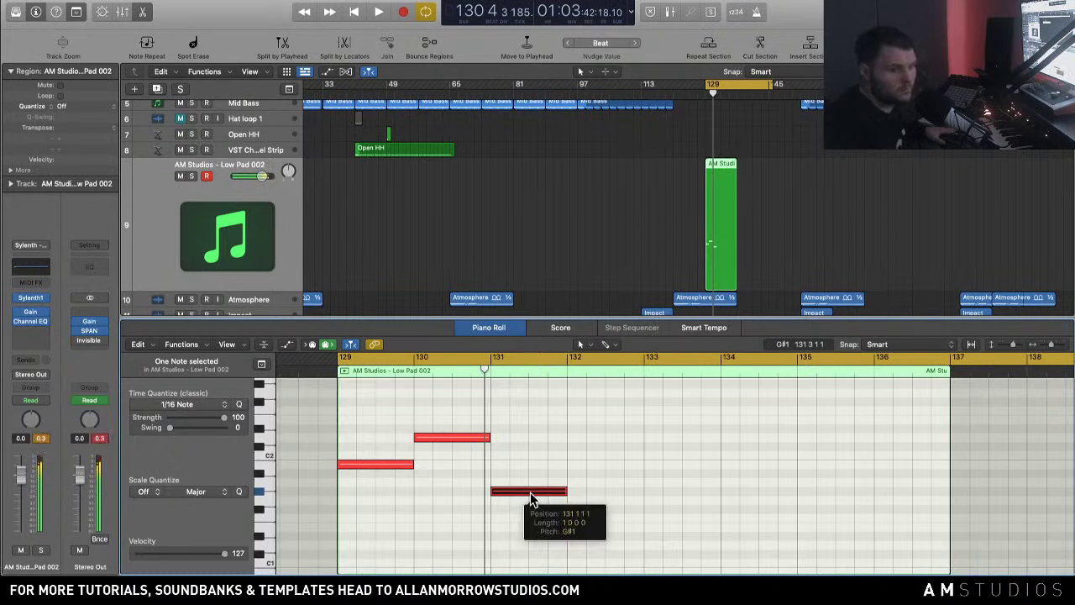
{"action": "key", "text": "space"}
{"action": "left_click_drag", "start_coordinate": [529, 496], "coordinate": [531, 504]}
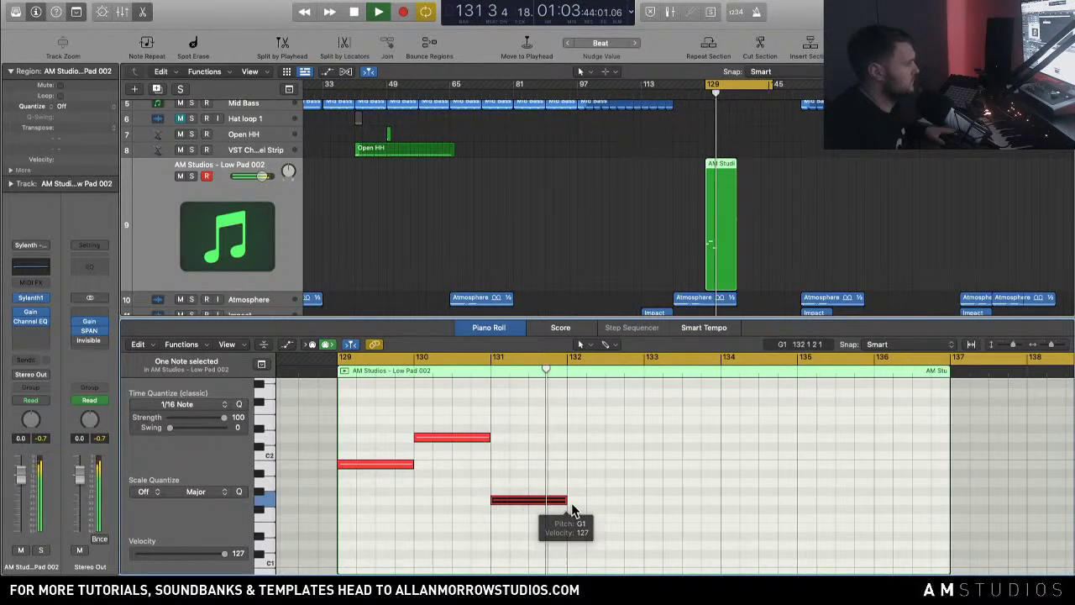
{"action": "key", "text": "space"}
{"action": "left_click_drag", "start_coordinate": [568, 501], "coordinate": [641, 502]}
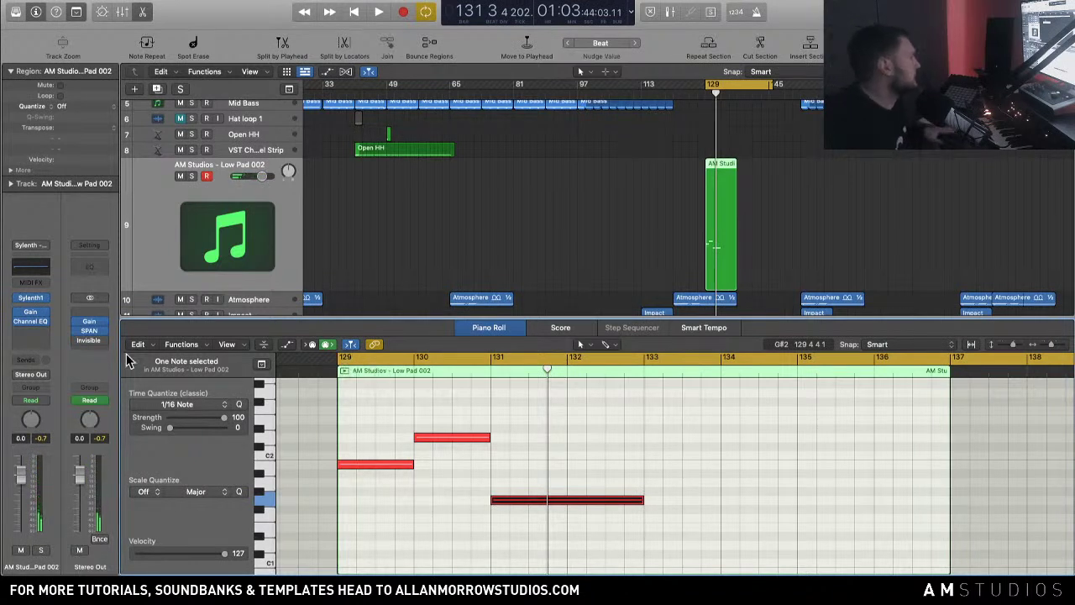
Step: Open the Low Pad track's Channel EQ and, during playback, set a high-cut filter at about 220 Hz
{"action": "left_click", "coordinate": [31, 267]}
{"action": "left_click_drag", "start_coordinate": [750, 189], "coordinate": [461, 280]}
{"action": "key", "text": "space"}
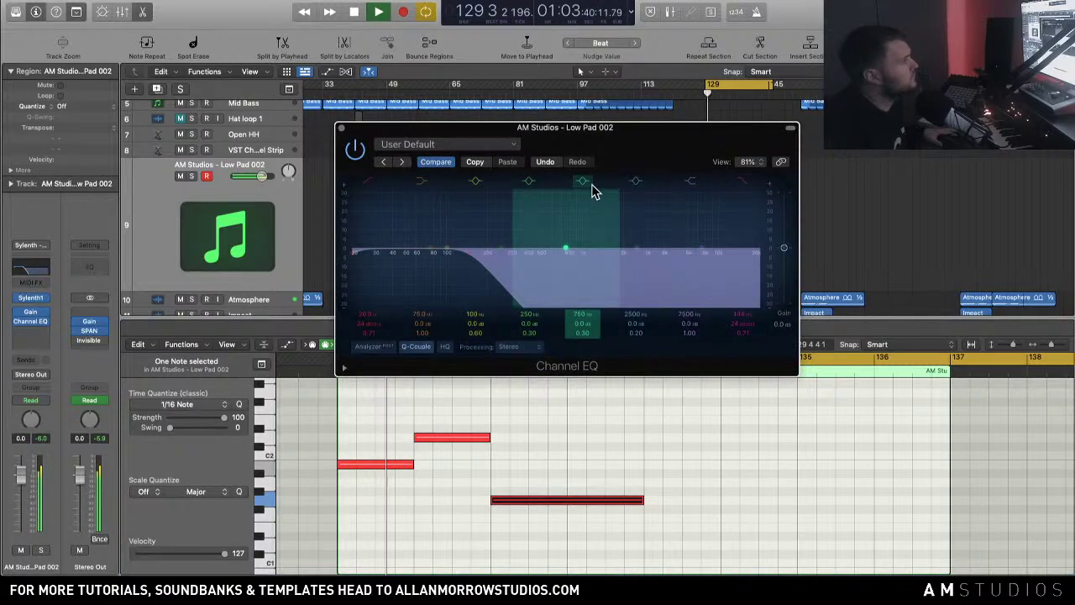
{"action": "left_click_drag", "start_coordinate": [629, 133], "coordinate": [788, 152]}
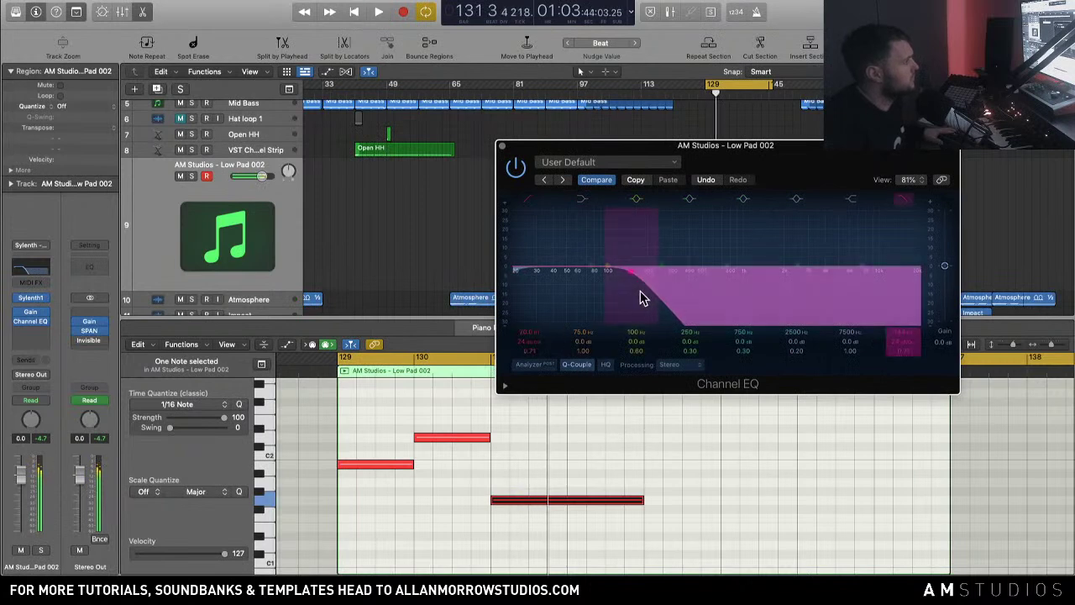
{"action": "left_click_drag", "start_coordinate": [638, 299], "coordinate": [662, 300]}
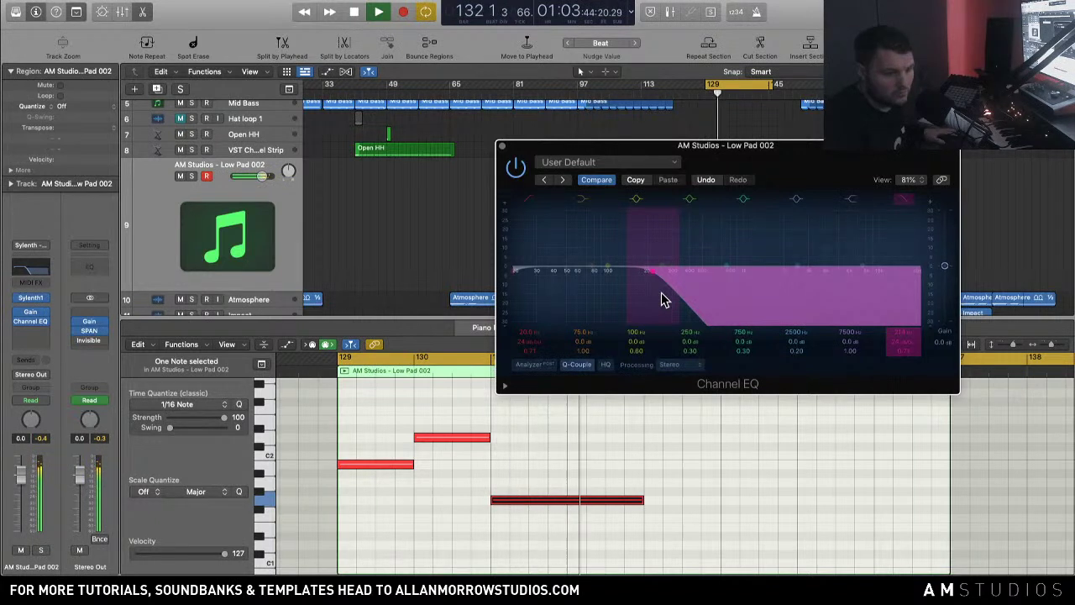
Step: Stop playback, close the Channel EQ and look over the arrangement's tracks around the bar 129 breakdown
{"action": "key", "text": "space"}
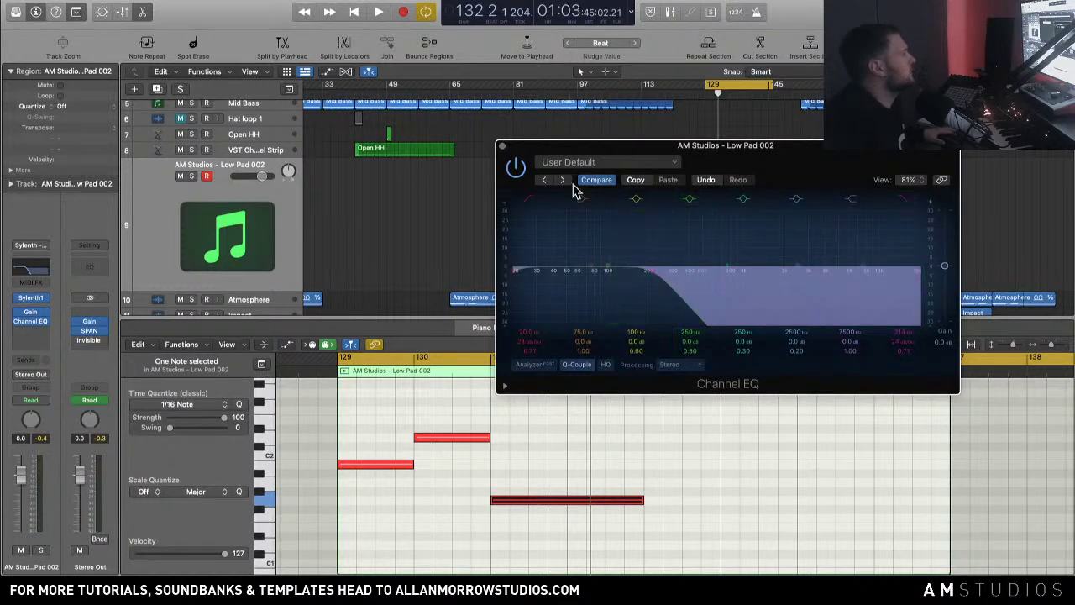
{"action": "left_click", "coordinate": [502, 146]}
{"action": "scroll", "coordinate": [661, 218], "scroll_direction": "up", "scroll_amount": 3}
{"action": "scroll", "coordinate": [660, 227], "scroll_direction": "right", "scroll_amount": 1}
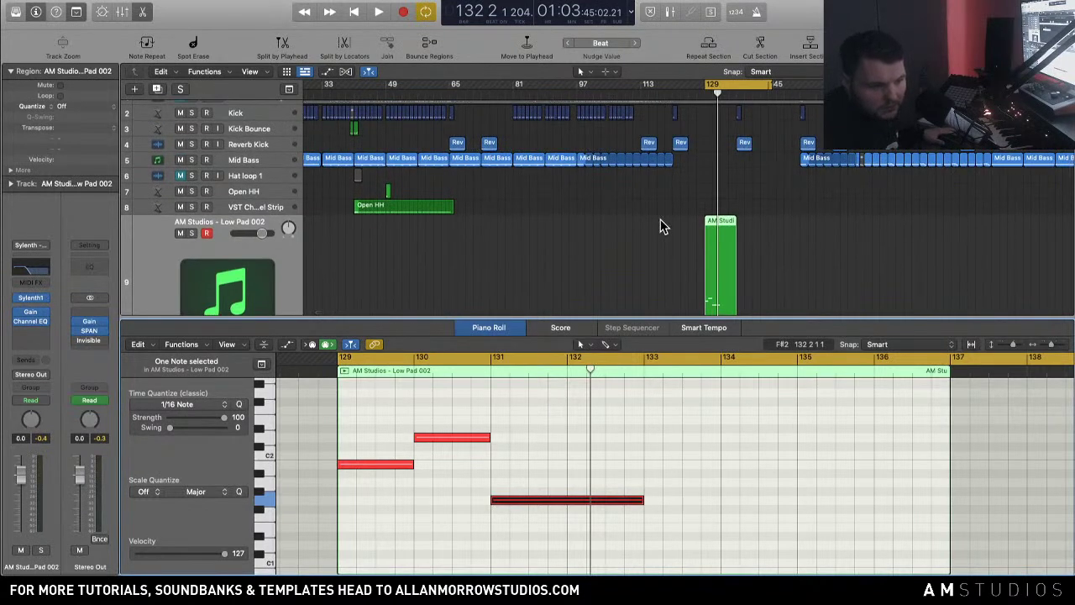
{"action": "scroll", "coordinate": [658, 225], "scroll_direction": "down", "scroll_amount": 1}
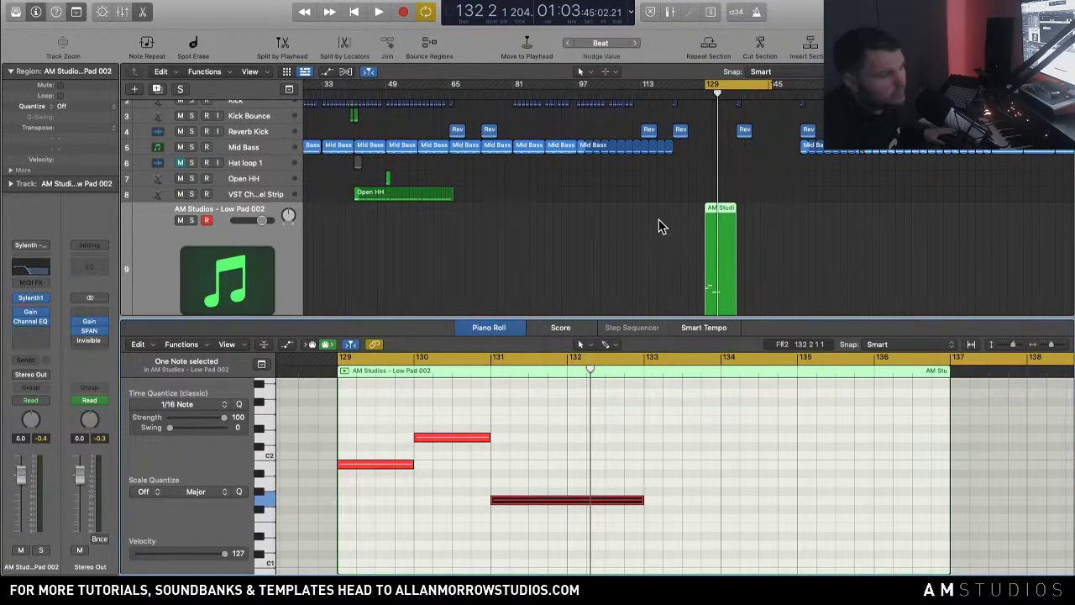
{"action": "scroll", "coordinate": [508, 197], "scroll_direction": "down", "scroll_amount": 5}
{"action": "scroll", "coordinate": [508, 196], "scroll_direction": "left", "scroll_amount": 3}
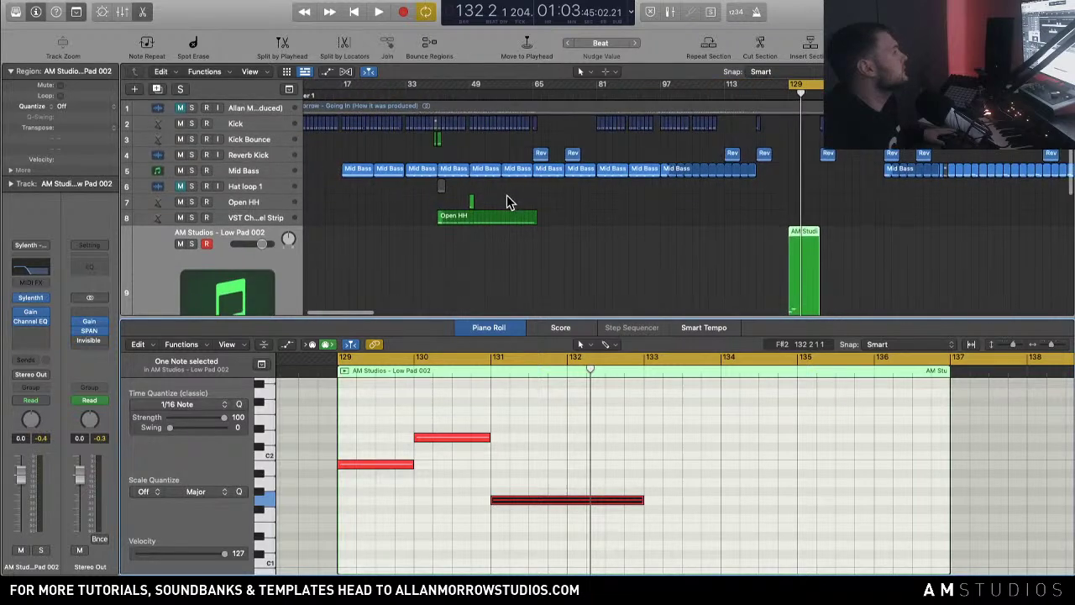
{"action": "scroll", "coordinate": [507, 200], "scroll_direction": "down", "scroll_amount": 1}
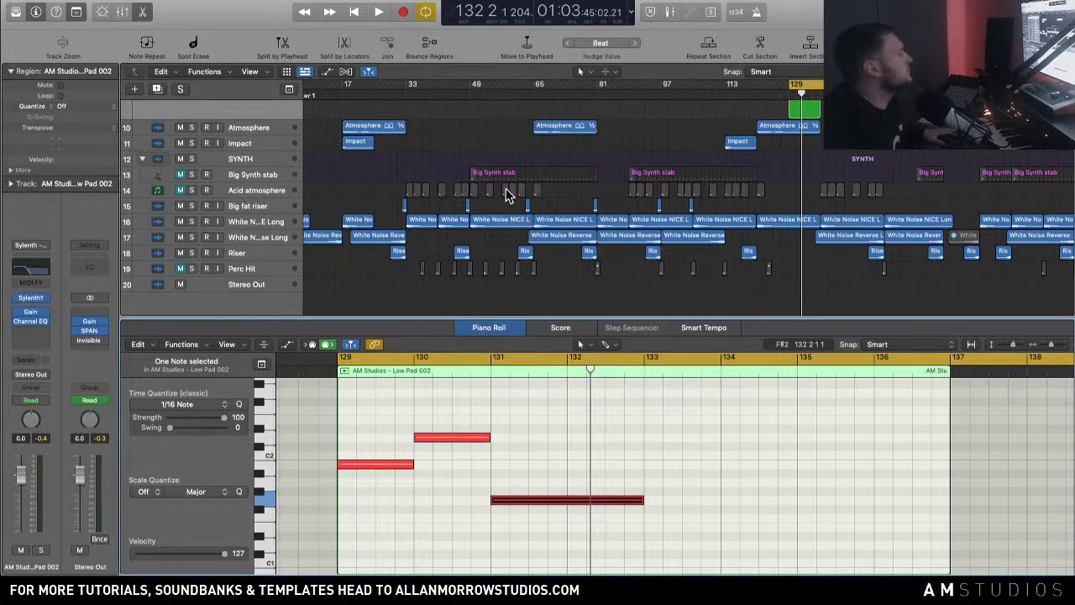
{"action": "scroll", "coordinate": [506, 195], "scroll_direction": "up", "scroll_amount": 5}
Step: Play the low pad briefly from bar 129 and enlarge the track area above the Piano Roll
{"action": "key", "text": "space"}
{"action": "key", "text": "space"}
{"action": "left_click_drag", "start_coordinate": [508, 317], "coordinate": [518, 396]}
{"action": "scroll", "coordinate": [521, 233], "scroll_direction": "up", "scroll_amount": 3}
{"action": "scroll", "coordinate": [521, 233], "scroll_direction": "up", "scroll_amount": 3}
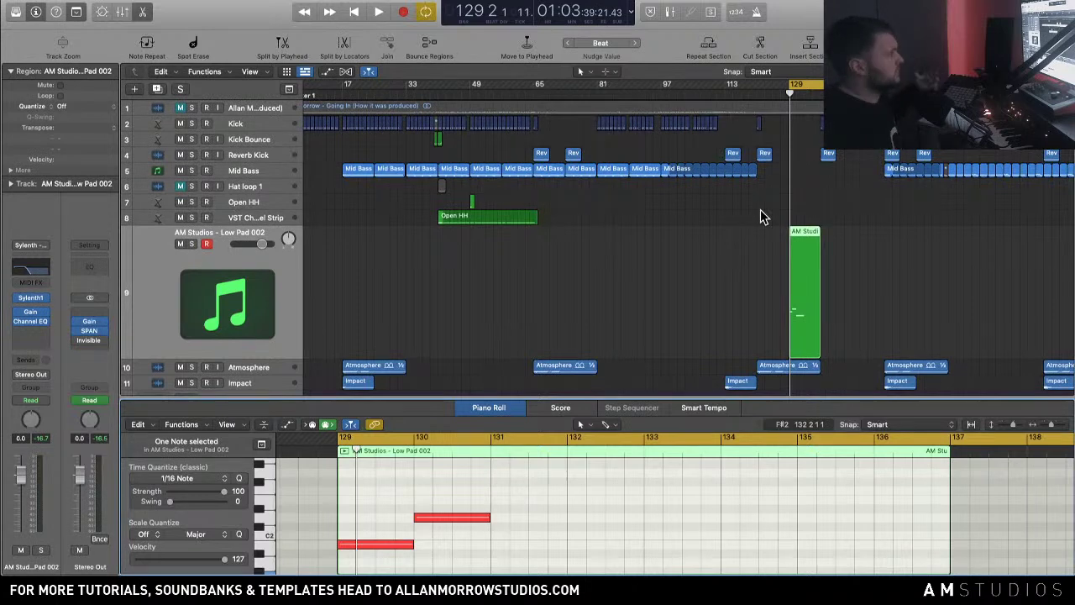
Step: Solo the reference on track 1, switch the solo to the Low Pad track and play its first notes
{"action": "left_click", "coordinate": [191, 108]}
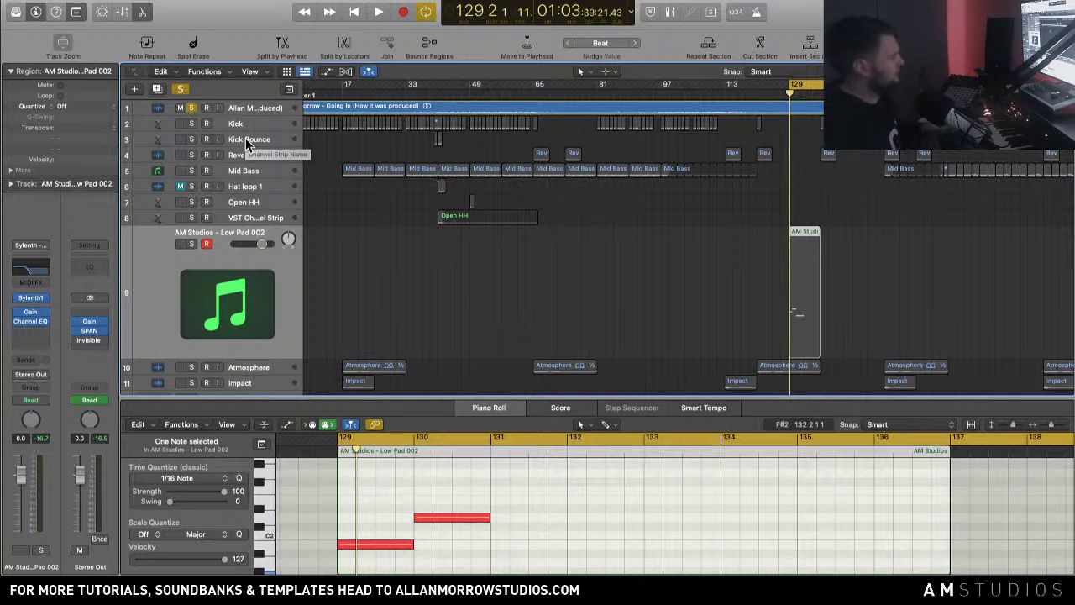
{"action": "left_click", "coordinate": [191, 109]}
{"action": "left_click", "coordinate": [191, 243]}
{"action": "key", "text": "space"}
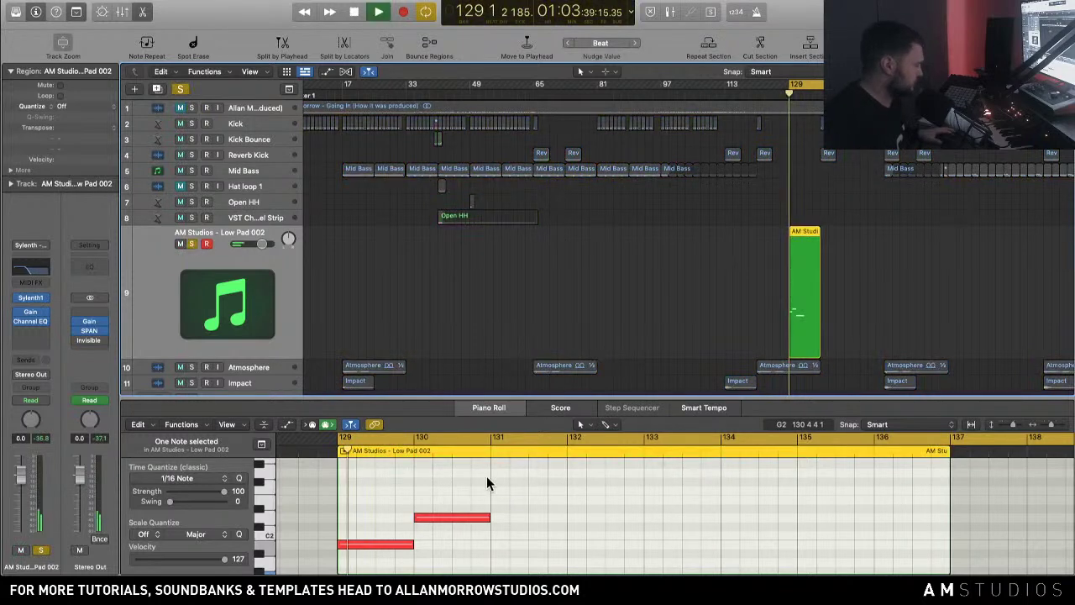
{"action": "key", "text": "space"}
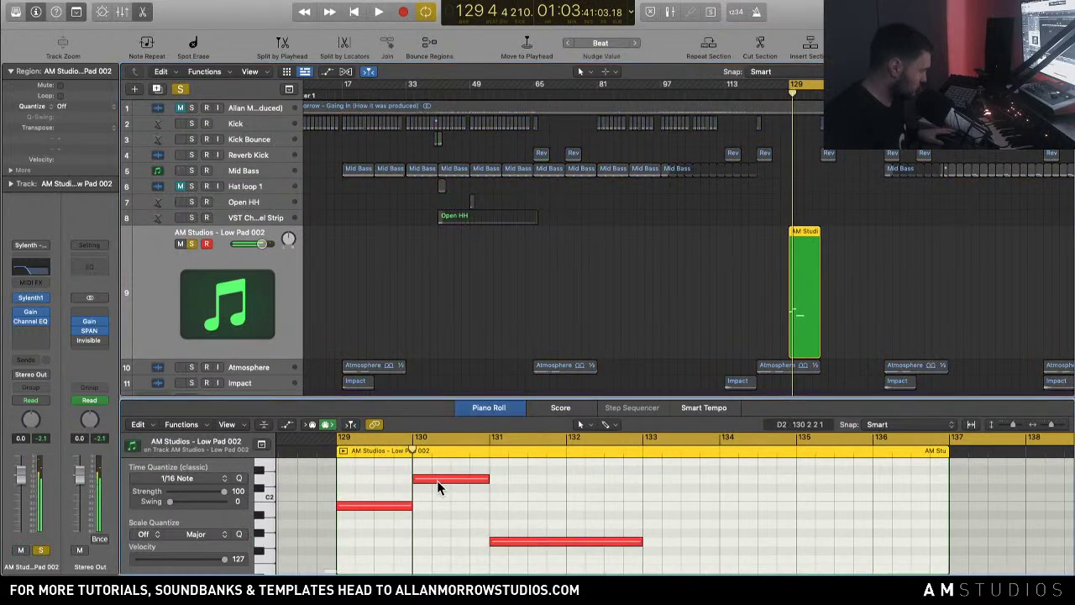
Step: Lower the note at bar 130 to A1 and listen to the descending progression
{"action": "left_click_drag", "start_coordinate": [437, 487], "coordinate": [437, 523]}
{"action": "key", "text": "space"}
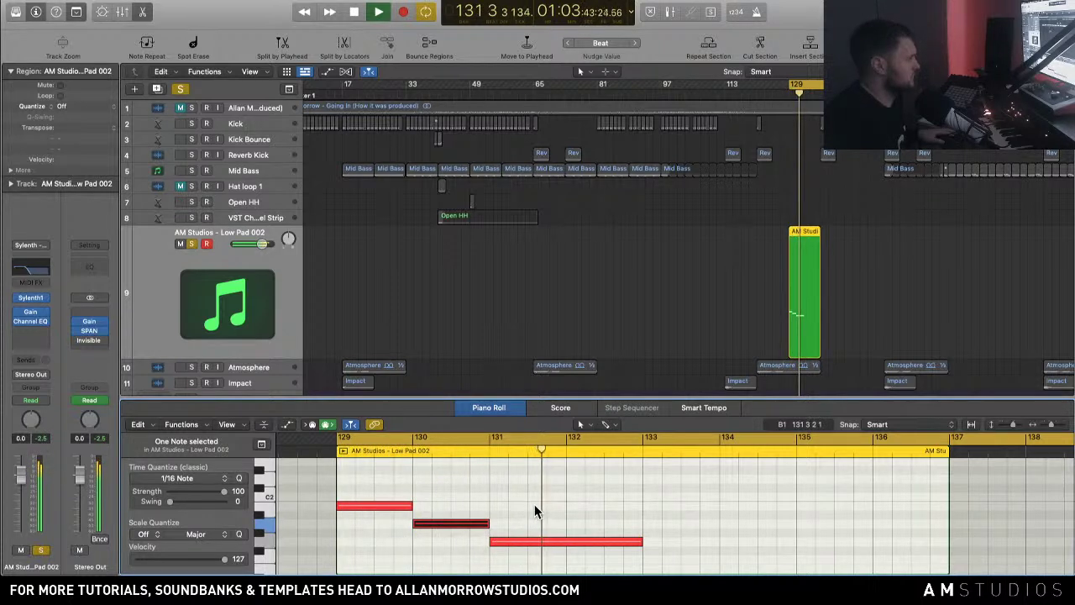
{"action": "key", "text": "space"}
Step: Duplicate the three notes to start at bar 133, lengthen all six slightly so they overlap, and play them back
{"action": "left_click_drag", "start_coordinate": [694, 555], "coordinate": [670, 503]}
{"action": "key", "text": "space"}
{"action": "key", "text": "space"}
{"action": "left_click_drag", "start_coordinate": [845, 561], "coordinate": [401, 472]}
{"action": "left_click_drag", "start_coordinate": [412, 510], "coordinate": [416, 510]}
{"action": "key", "text": "space"}
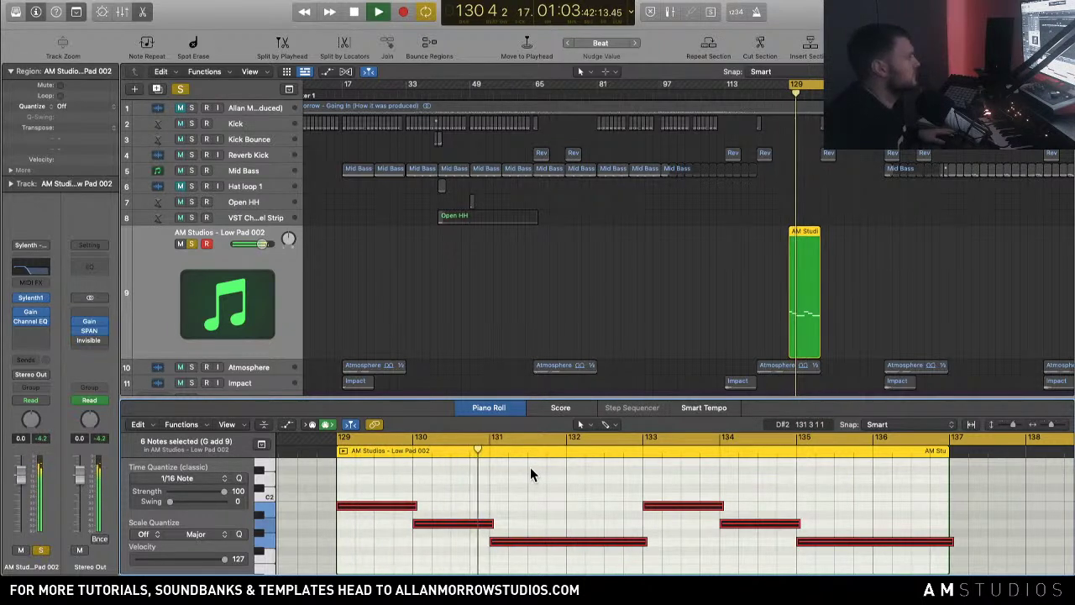
{"action": "key", "text": "XF86AudioLowerVolume"}
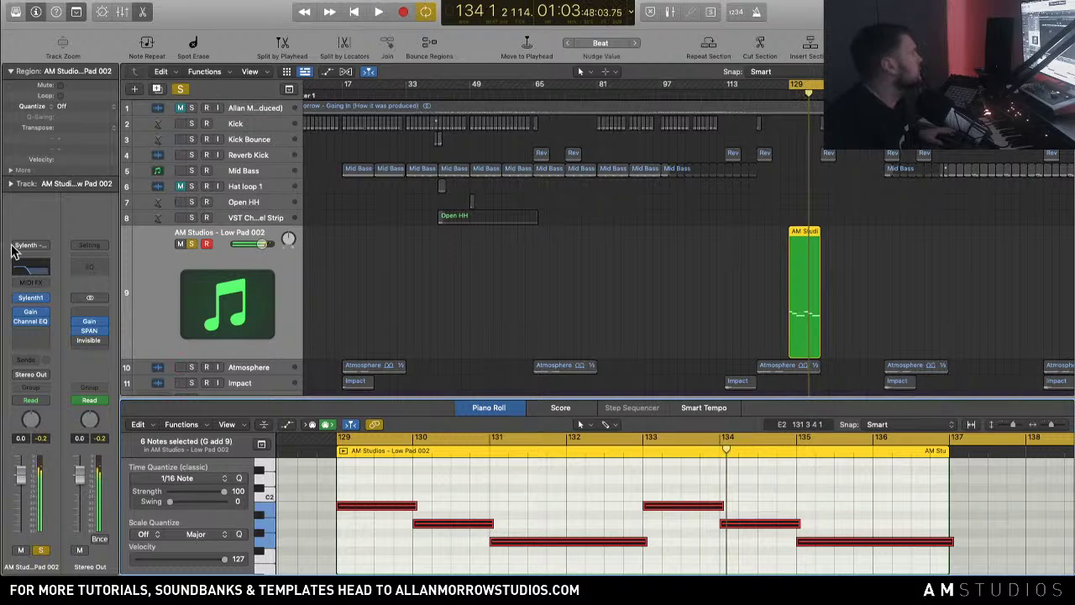
Step: Open Sylenth1 and audition the neighbouring presets, including Low Pad 003, Pad 001 and Low Pad 001, returning to Low Pad 002
{"action": "left_click", "coordinate": [30, 298]}
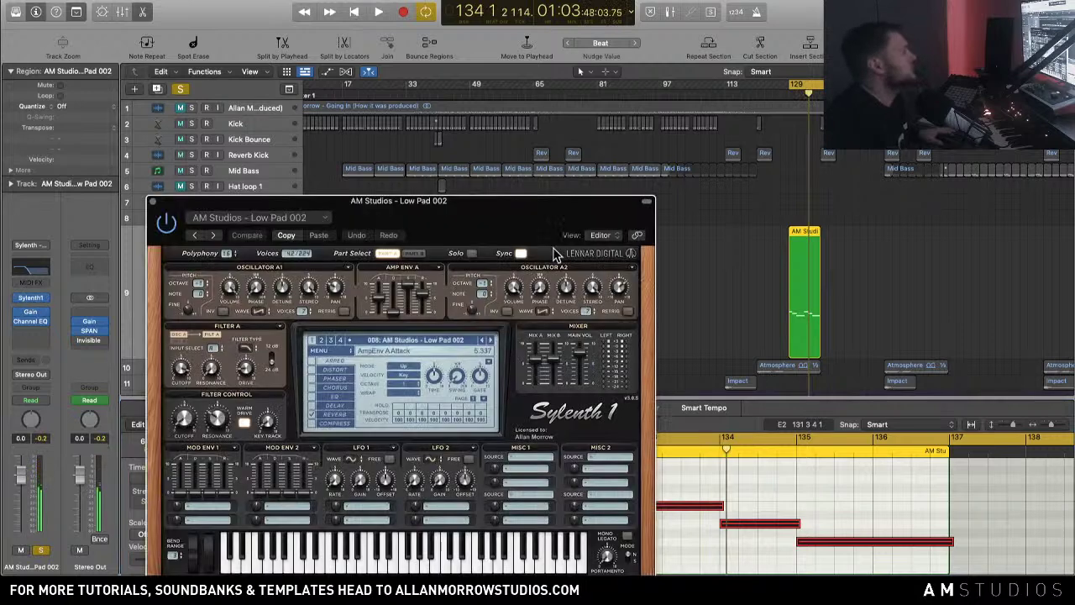
{"action": "left_click", "coordinate": [489, 345]}
{"action": "left_click_drag", "start_coordinate": [452, 203], "coordinate": [494, 127]}
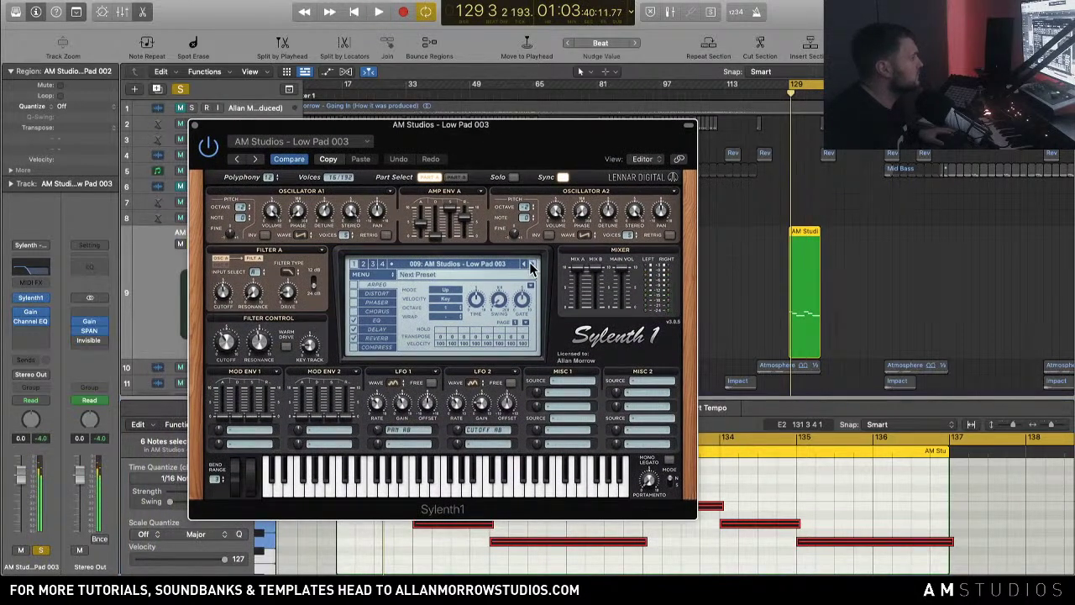
{"action": "left_click", "coordinate": [531, 267]}
{"action": "left_click", "coordinate": [531, 267]}
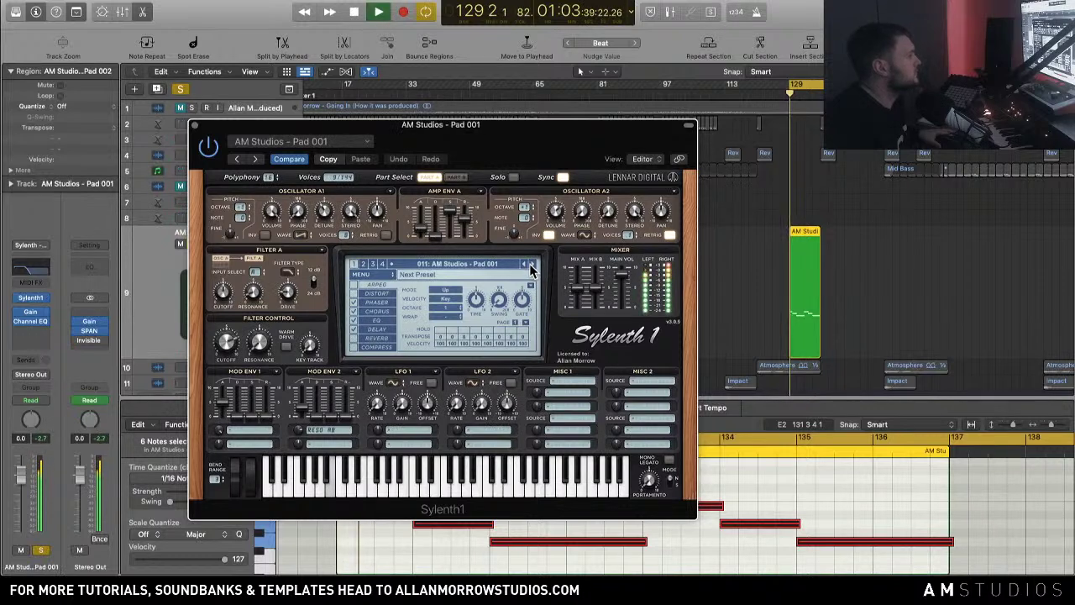
{"action": "left_click", "coordinate": [524, 265]}
{"action": "left_click", "coordinate": [524, 266]}
{"action": "left_click", "coordinate": [524, 266]}
{"action": "left_click", "coordinate": [524, 265]}
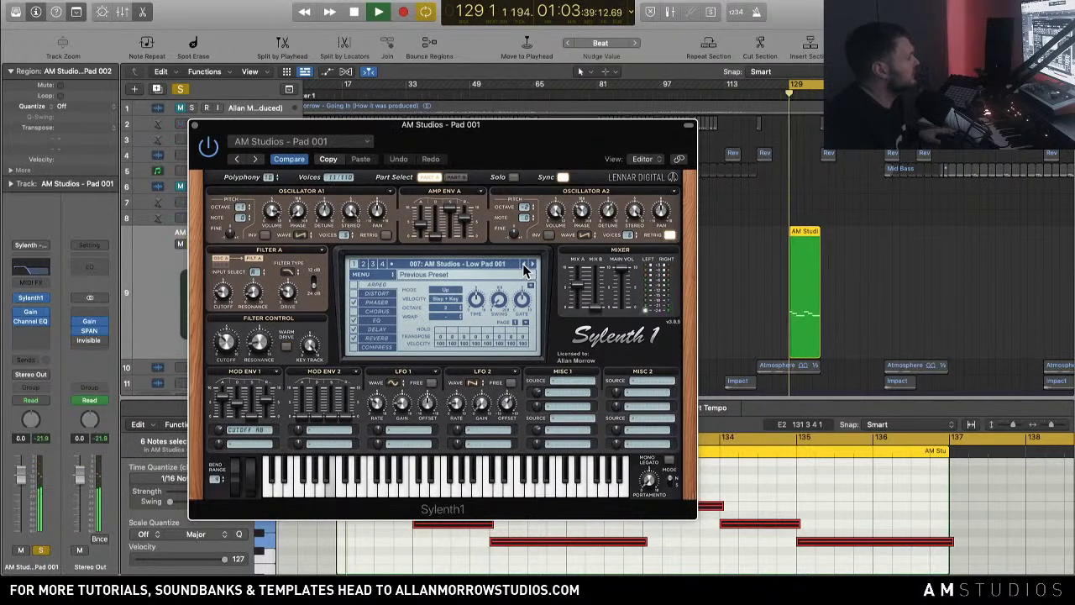
{"action": "left_click", "coordinate": [531, 266]}
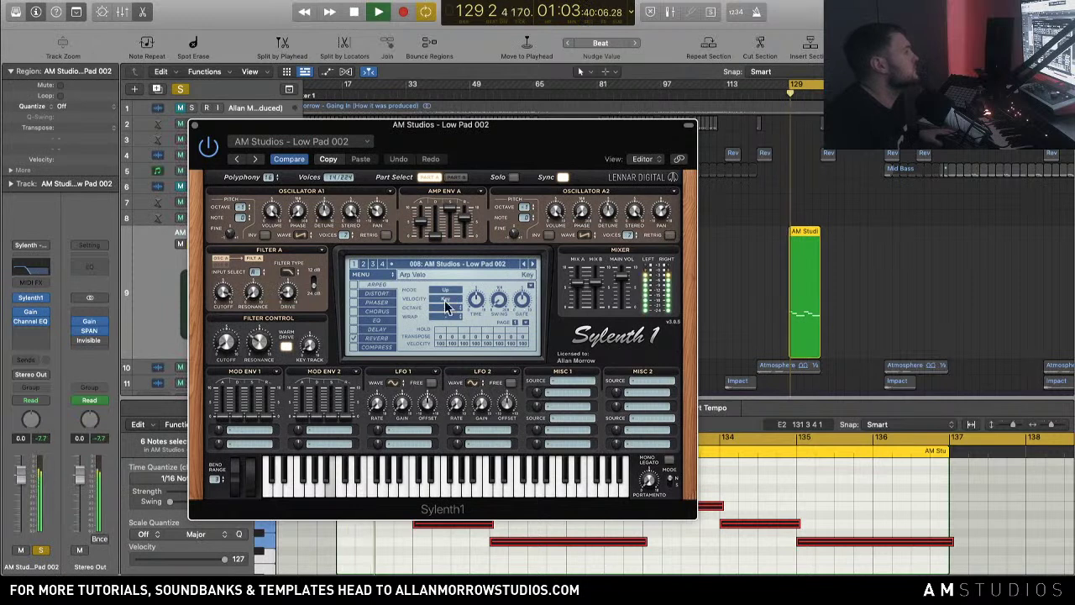
Step: Adjust Filter A's drive and try a lower Oscillator A1 octave while playing the pad, closing Sylenth1 at the end
{"action": "left_click_drag", "start_coordinate": [290, 296], "coordinate": [291, 291]}
{"action": "key", "text": "space"}
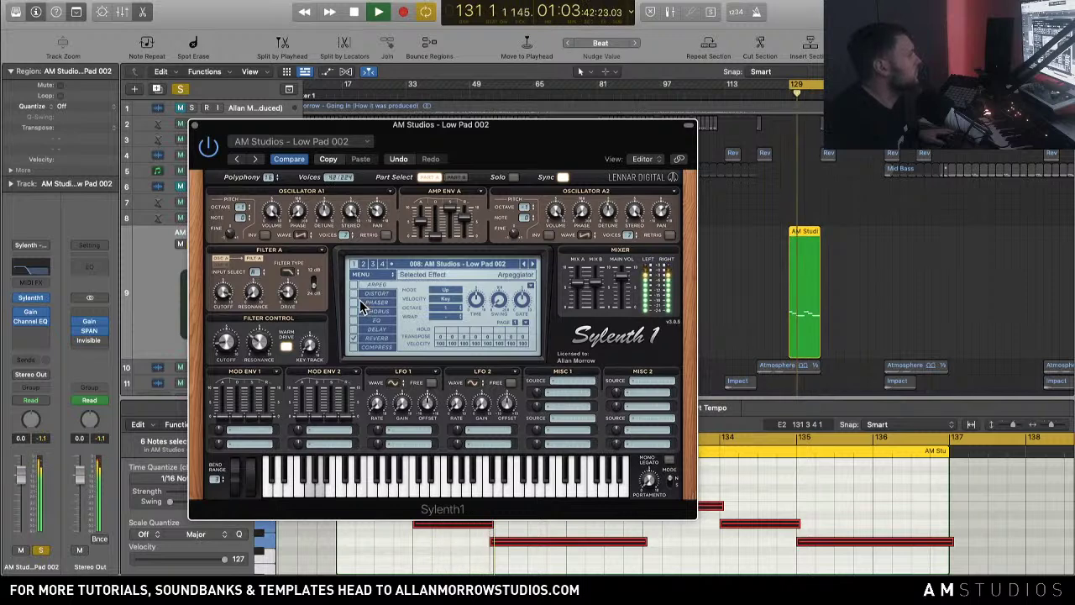
{"action": "key", "text": "space"}
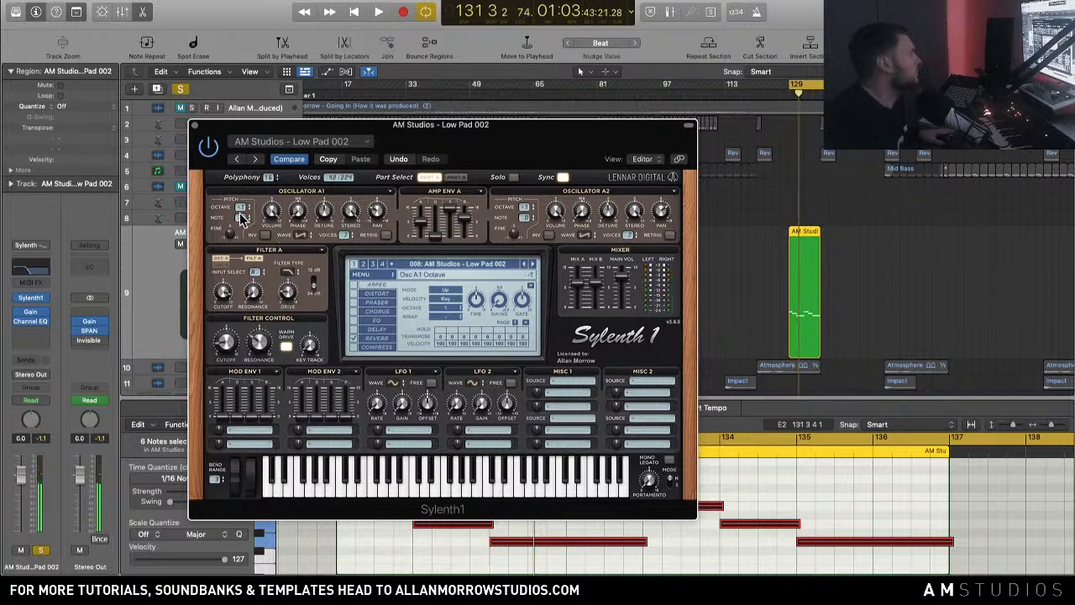
{"action": "key", "text": "space"}
{"action": "key", "text": "space"}
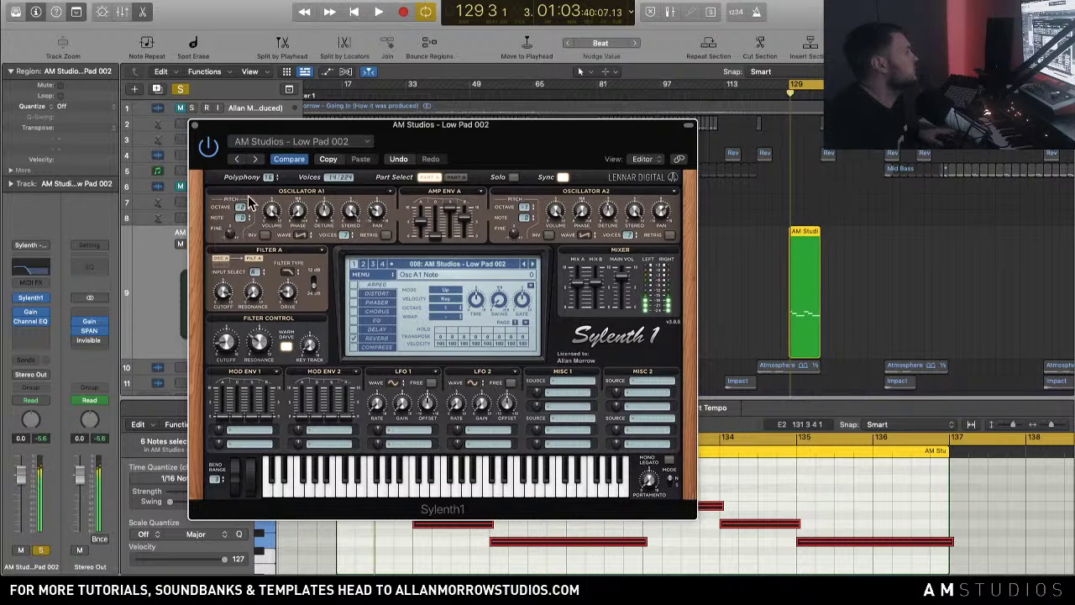
{"action": "key", "text": "space"}
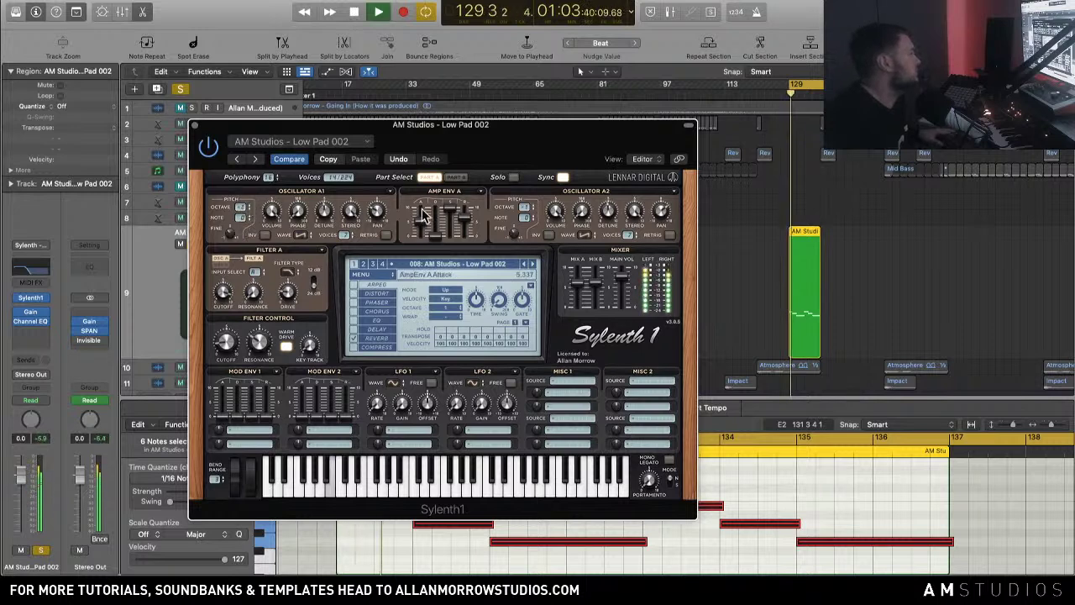
{"action": "left_click", "coordinate": [194, 126]}
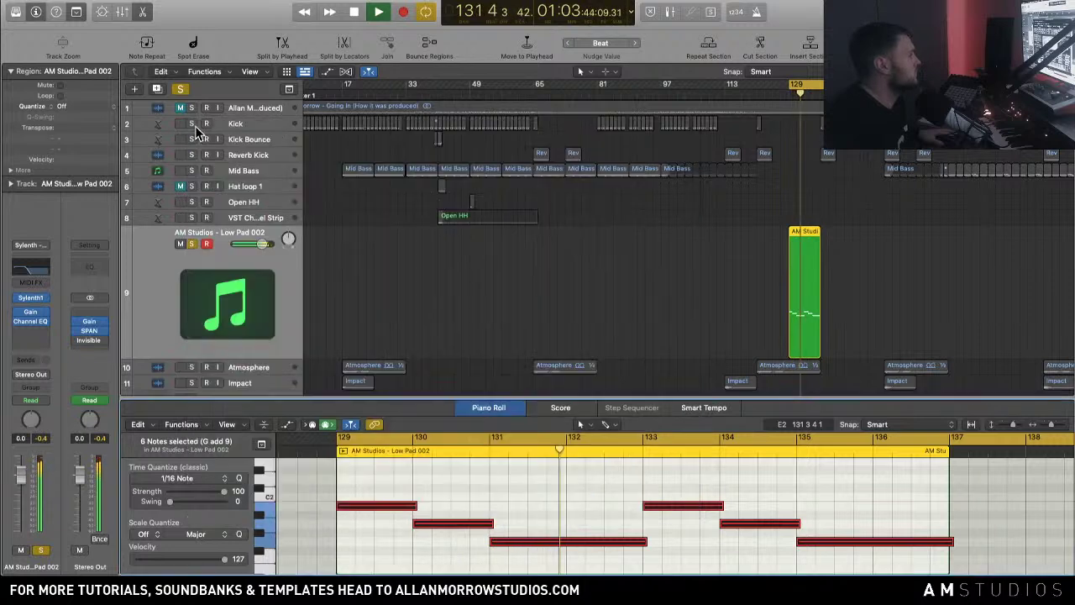
{"action": "key", "text": "space"}
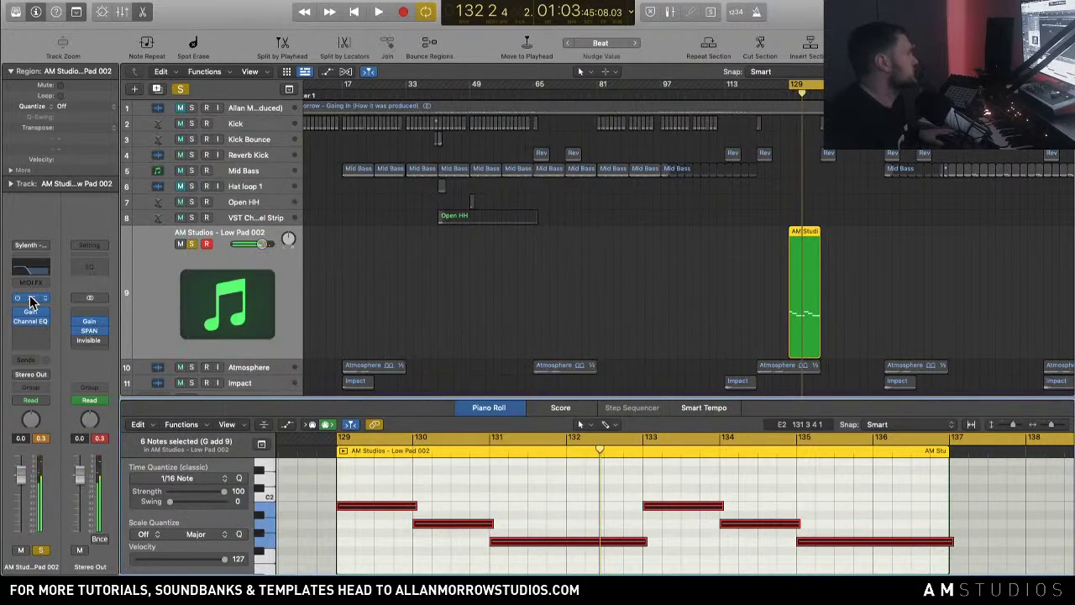
Step: Reset the peak level readings and check Sylenth1's main volume against a short playback of the pad
{"action": "left_click", "coordinate": [31, 299]}
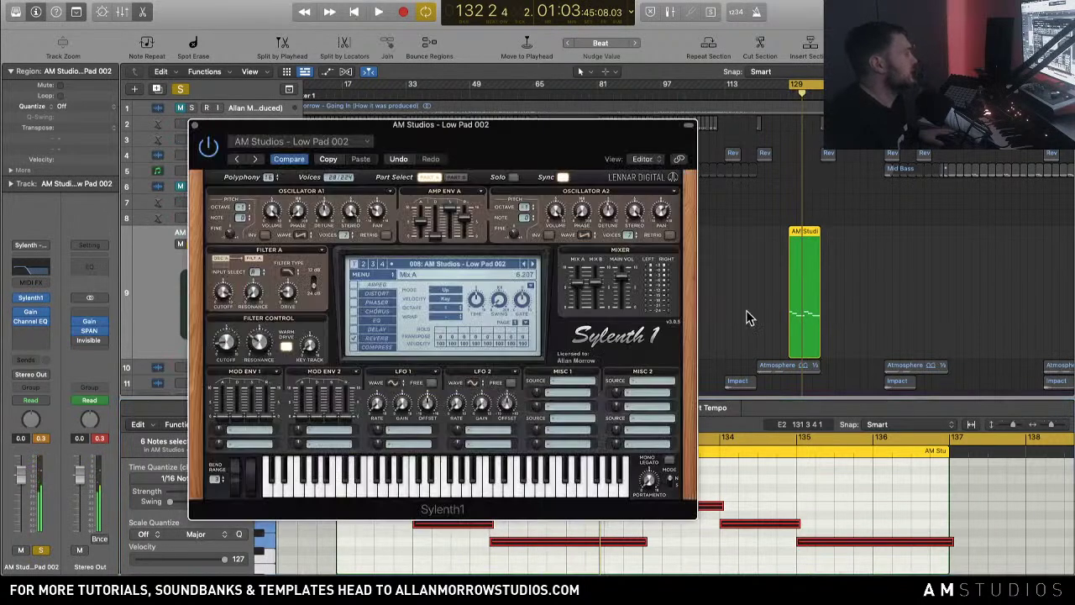
{"action": "left_click", "coordinate": [97, 438]}
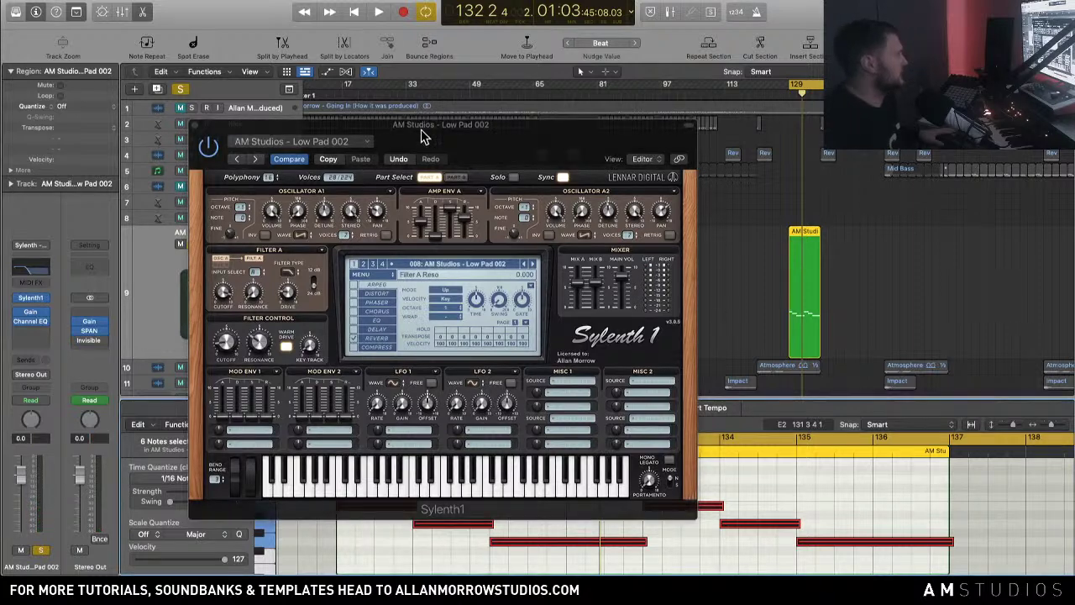
{"action": "left_click_drag", "start_coordinate": [423, 137], "coordinate": [483, 84]}
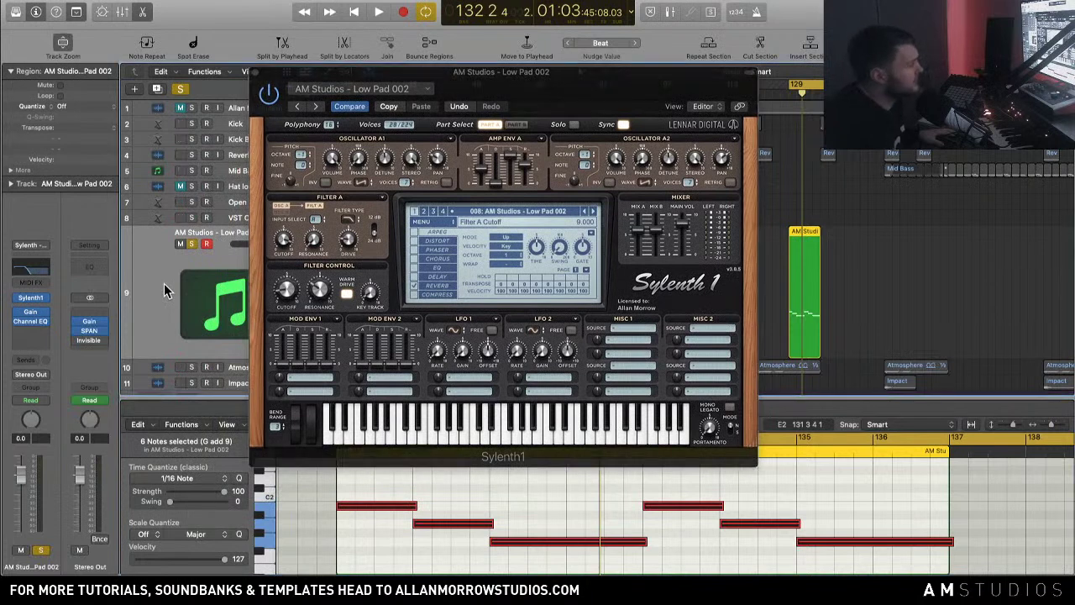
{"action": "left_click", "coordinate": [687, 239]}
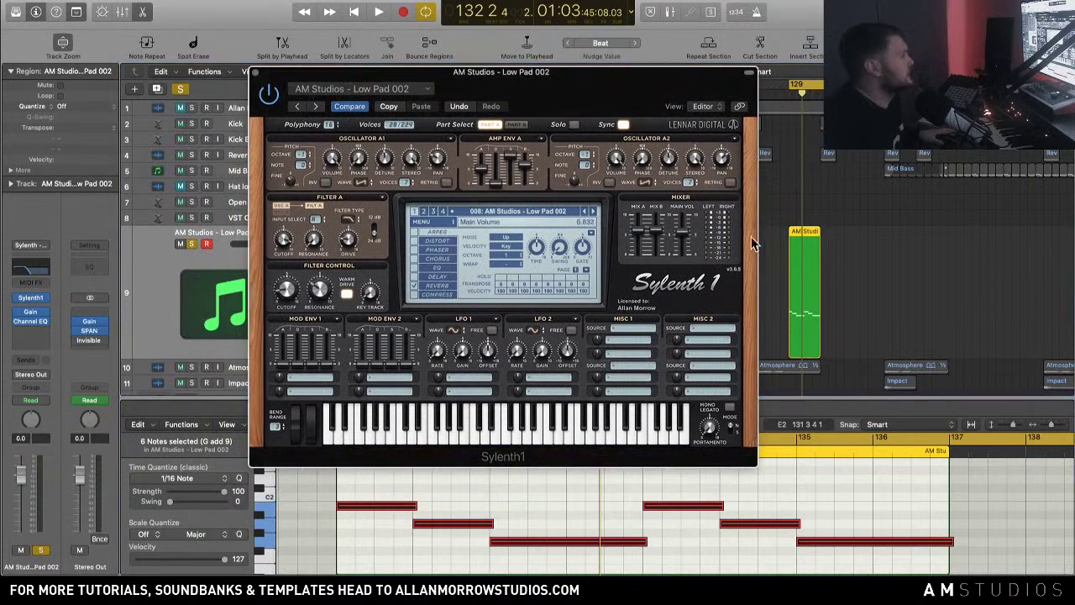
{"action": "key", "text": "space"}
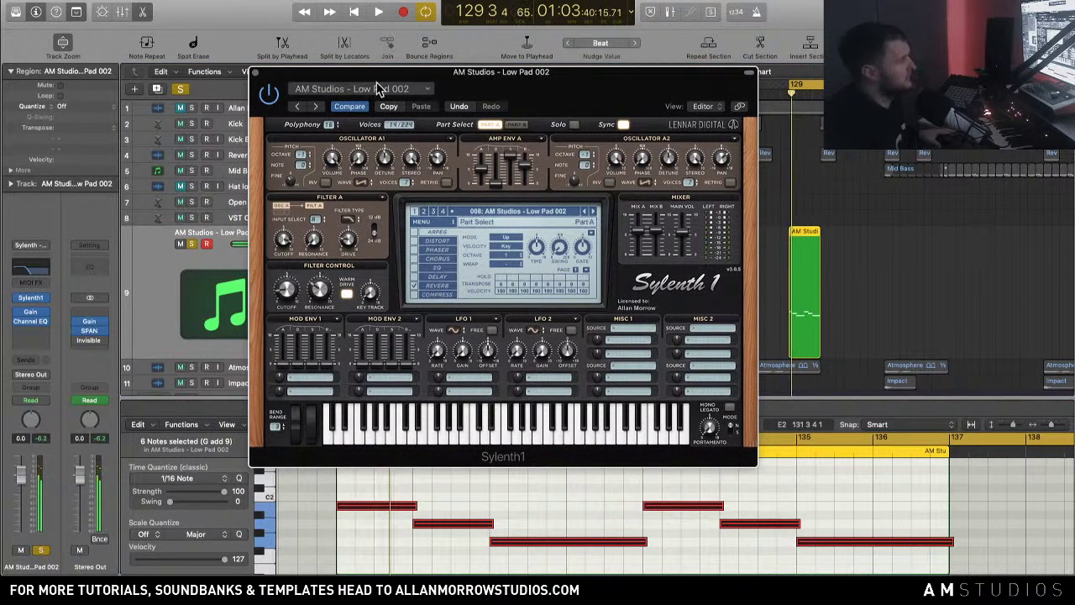
{"action": "left_click", "coordinate": [256, 74]}
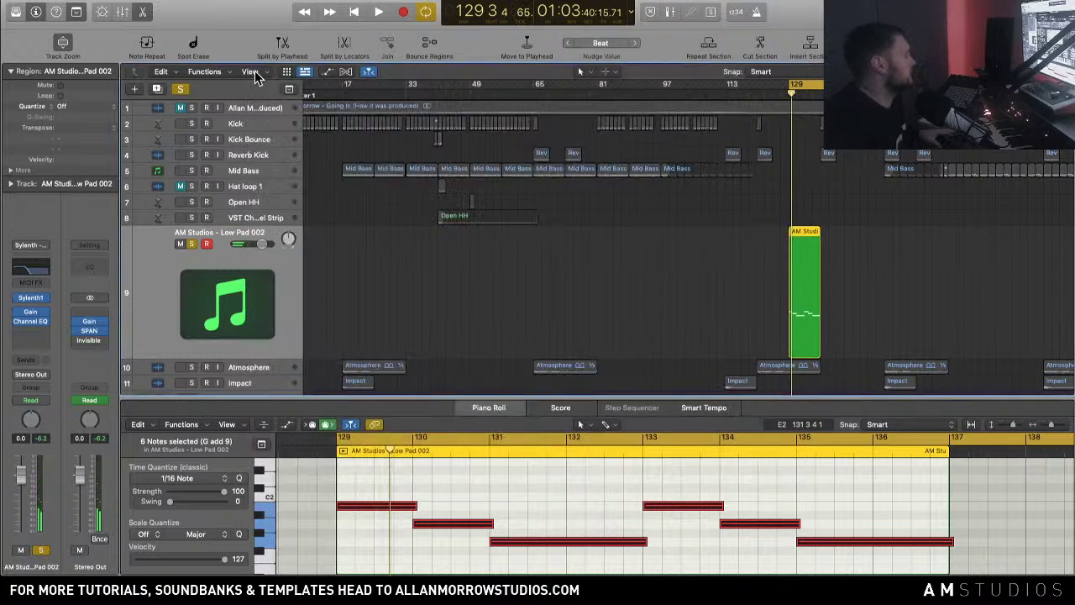
Step: Enlarge the Piano Roll area and add a new VST Channel Strip instrument track directly below the Low Pad 002 track
{"action": "left_click_drag", "start_coordinate": [677, 396], "coordinate": [677, 363]}
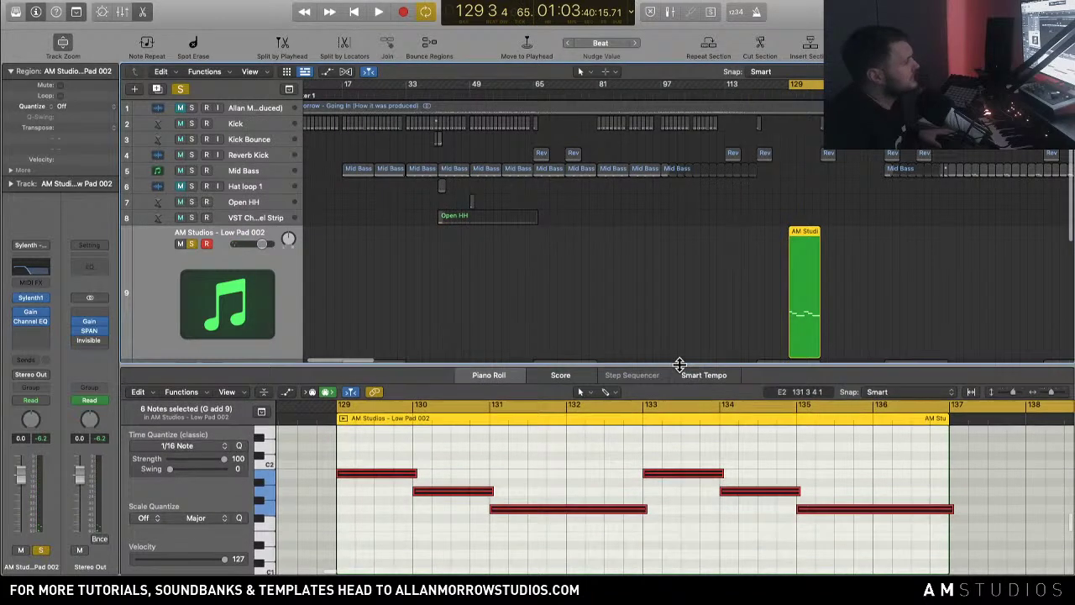
{"action": "scroll", "coordinate": [563, 466], "scroll_direction": "down", "scroll_amount": 1}
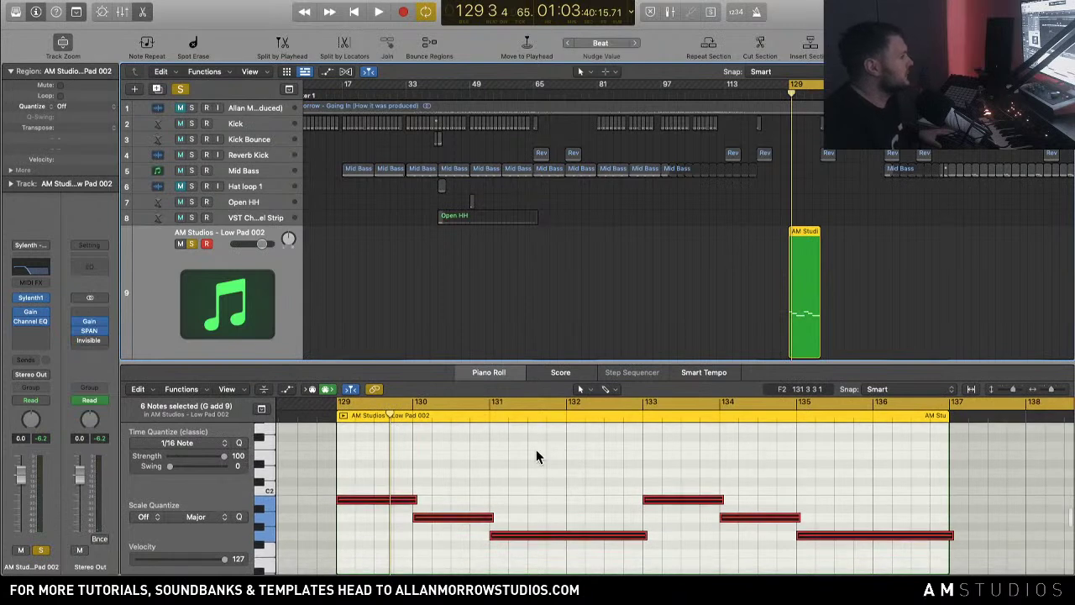
{"action": "scroll", "coordinate": [278, 284], "scroll_direction": "down", "scroll_amount": 1}
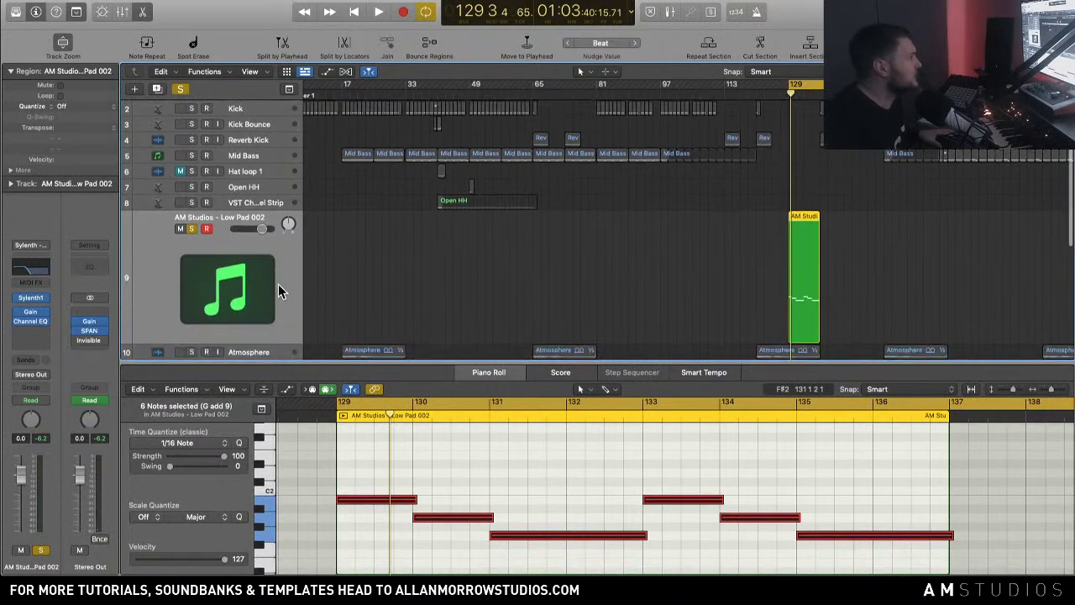
{"action": "scroll", "coordinate": [559, 279], "scroll_direction": "down", "scroll_amount": 1}
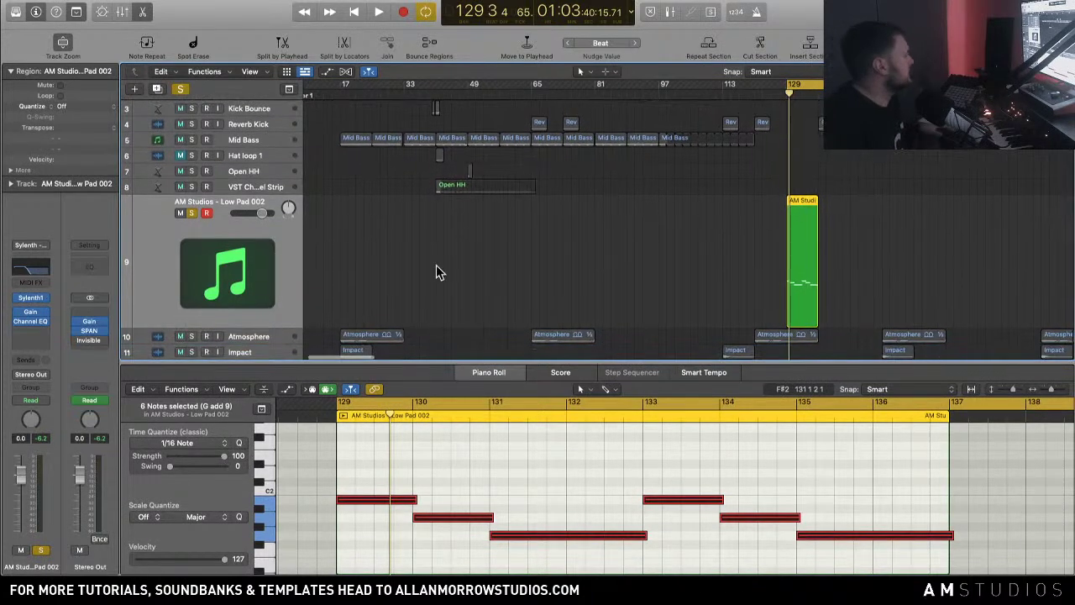
{"action": "key", "text": "super+alt+s"}
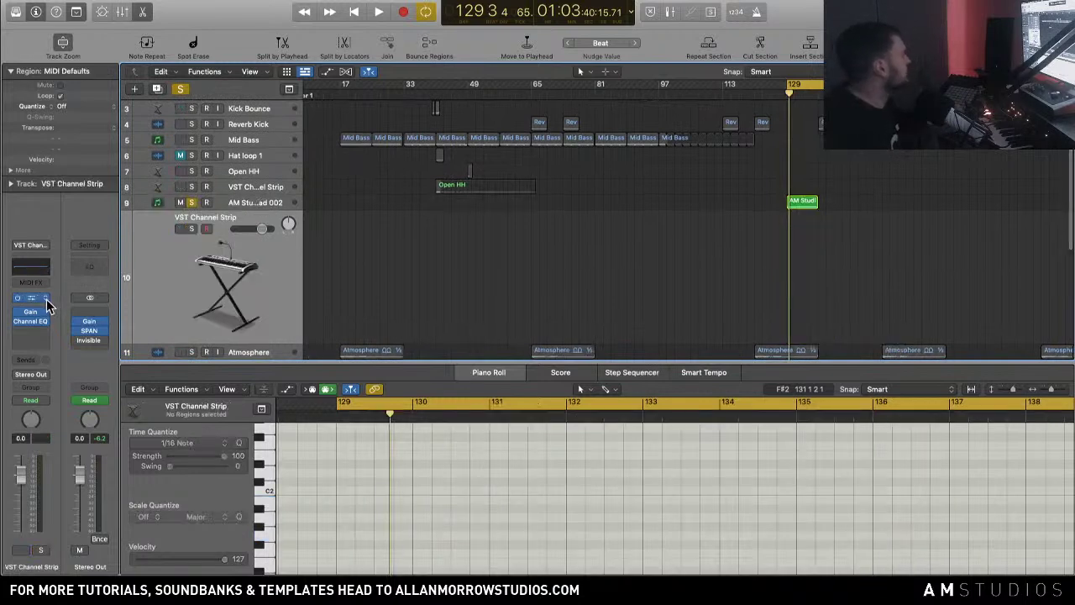
{"action": "left_click", "coordinate": [40, 246]}
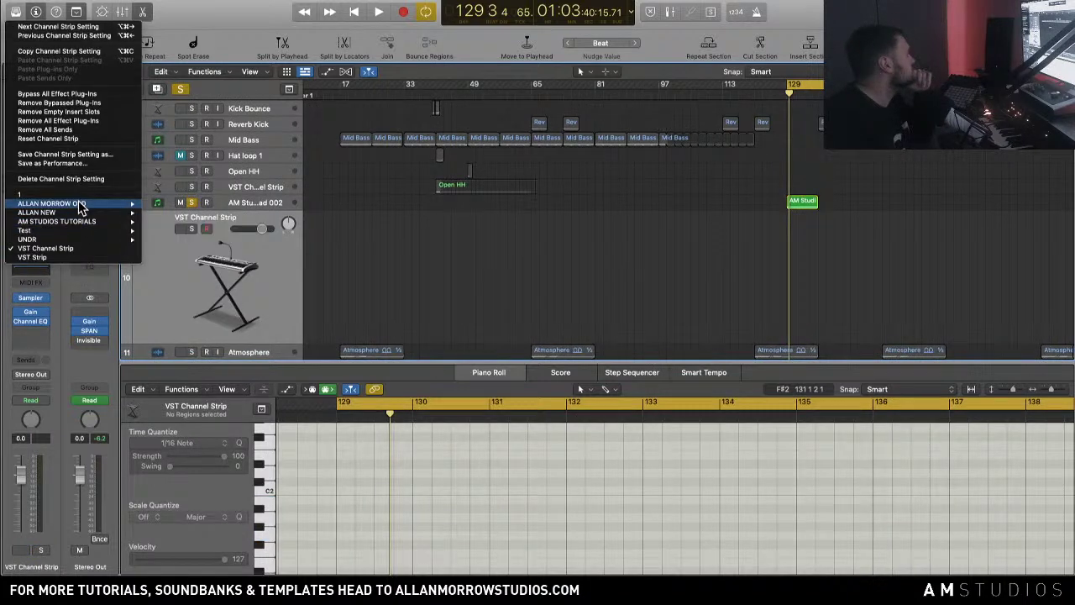
Step: Duplicate the Low Pad 002 track with its Sylenth1 instrument and channel settings to get an empty track directly beneath it
{"action": "left_click", "coordinate": [264, 200]}
{"action": "left_click", "coordinate": [264, 200]}
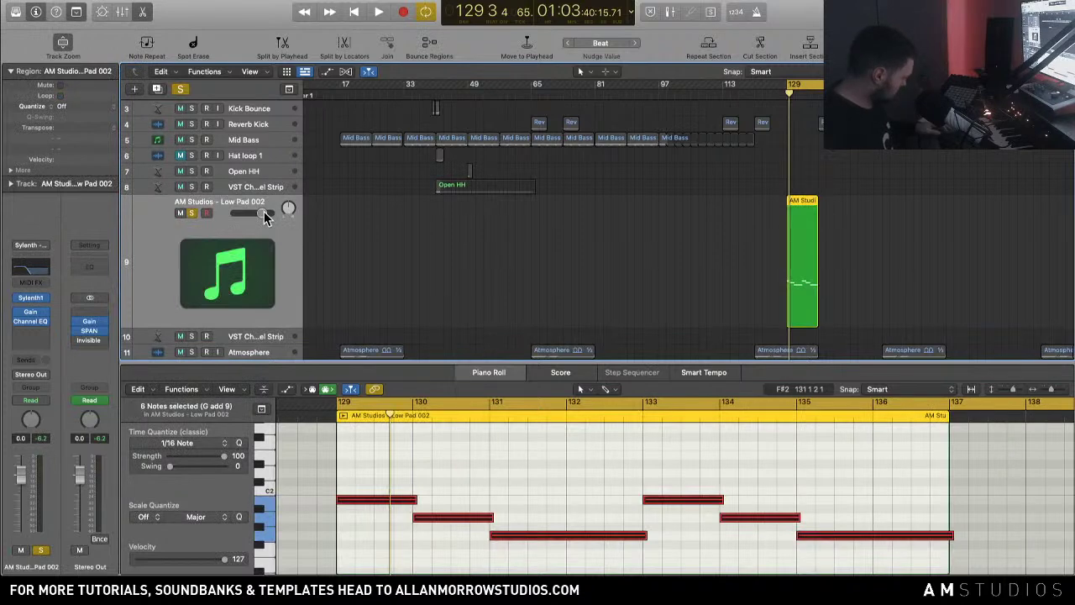
{"action": "key", "text": "super+d"}
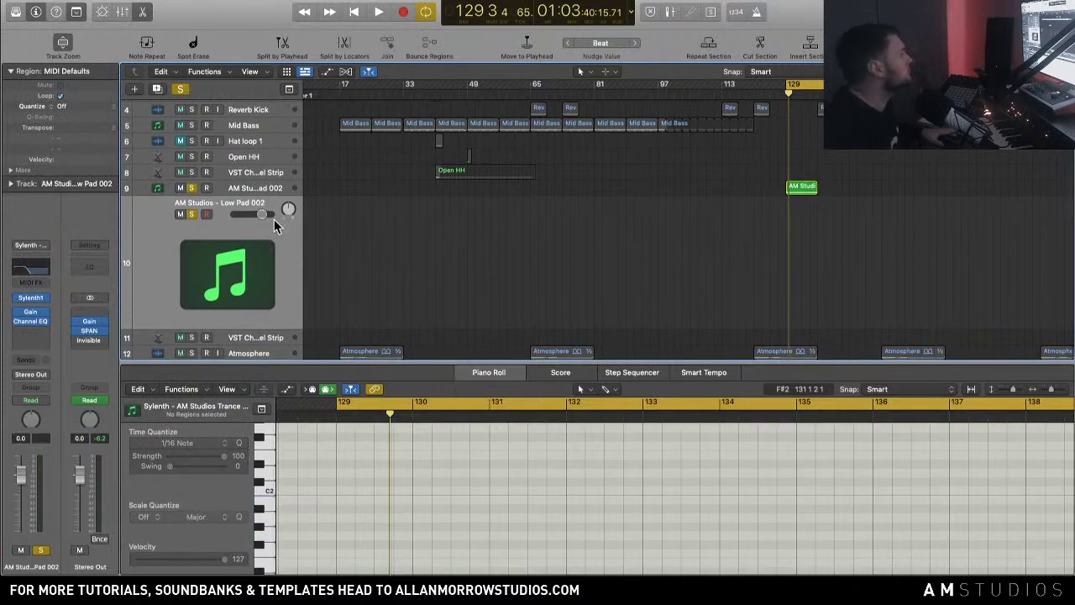
{"action": "key", "text": "super+BackSpace"}
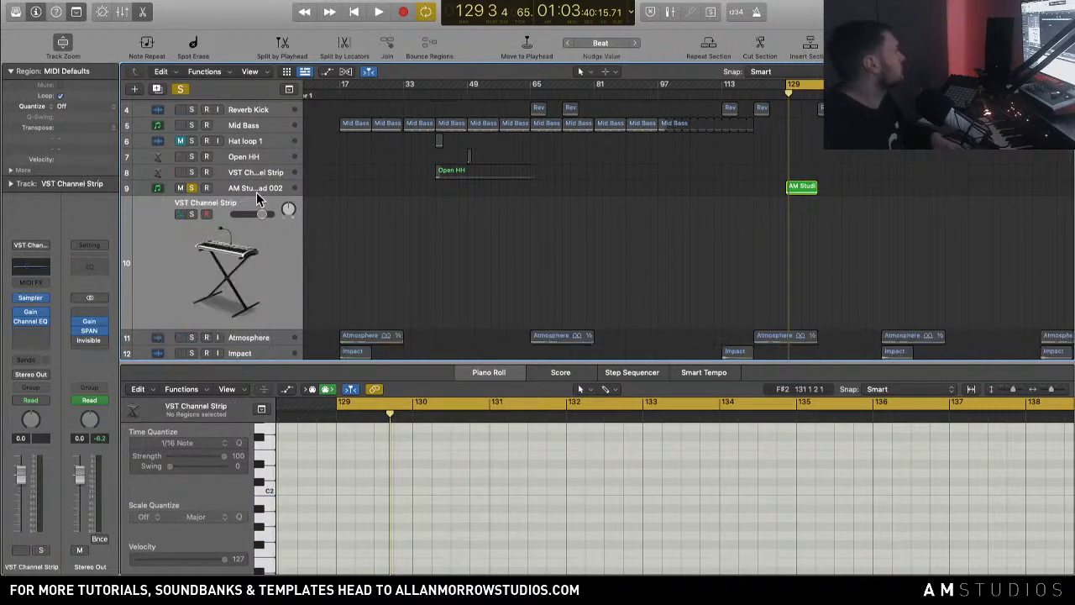
{"action": "left_click", "coordinate": [258, 189]}
{"action": "key", "text": "super+d"}
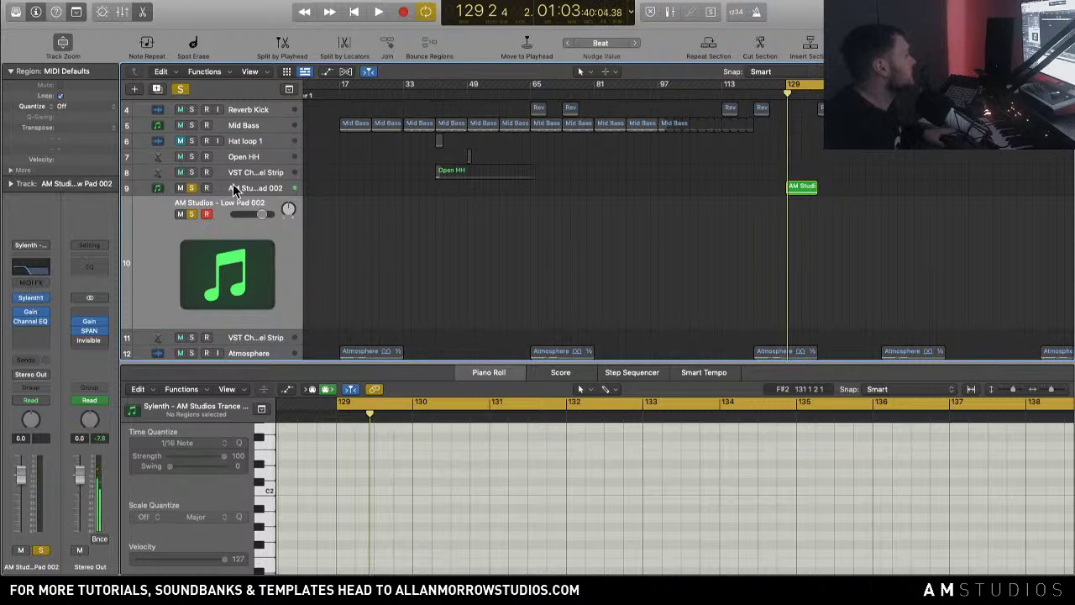
Step: Open Sylenth1 on the duplicated track and audition the Gated Pad 001, Gated Pad 002 and Gated Pad 003 presets
{"action": "left_click", "coordinate": [30, 299]}
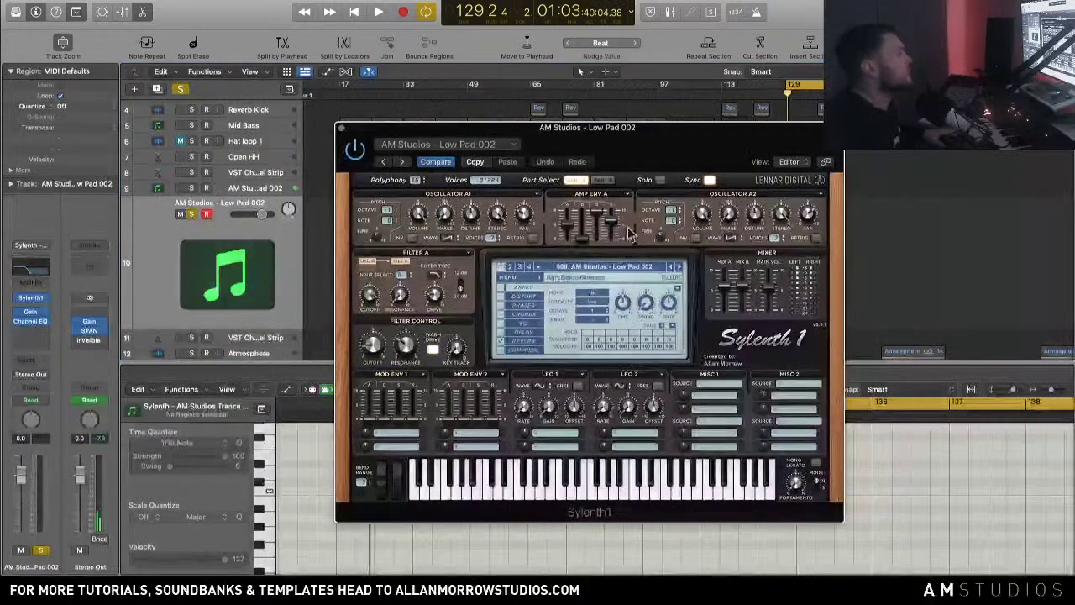
{"action": "left_click", "coordinate": [619, 266]}
{"action": "left_click", "coordinate": [646, 272]}
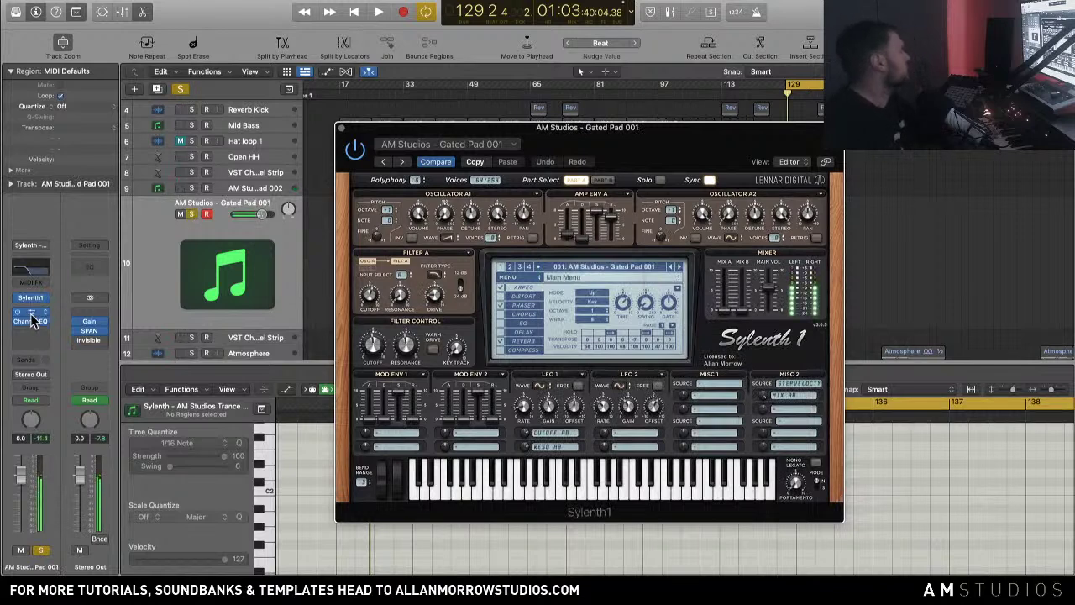
{"action": "left_click", "coordinate": [682, 266]}
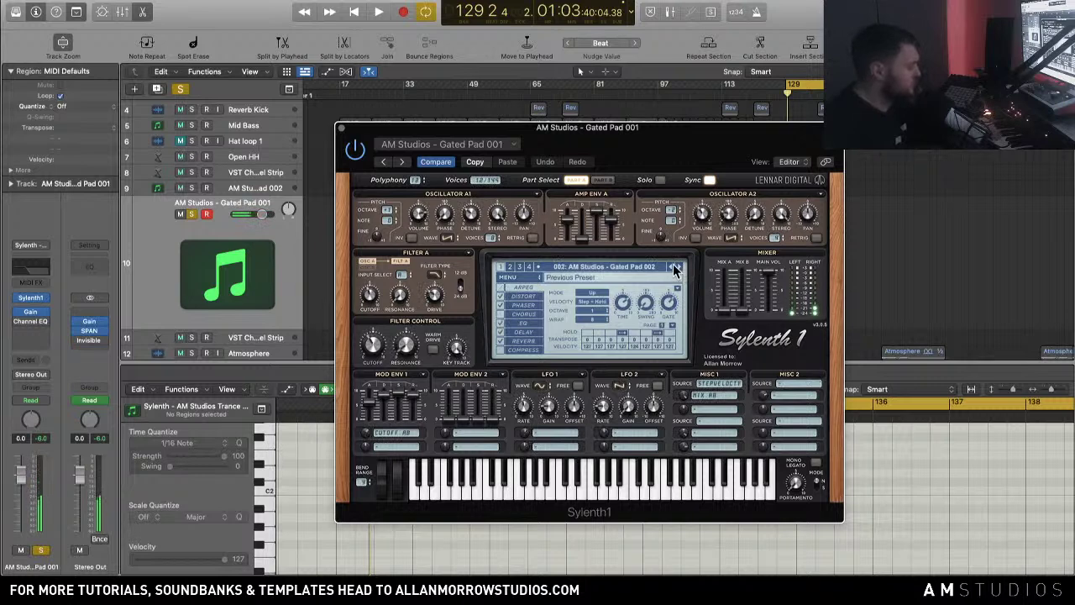
{"action": "left_click", "coordinate": [681, 268]}
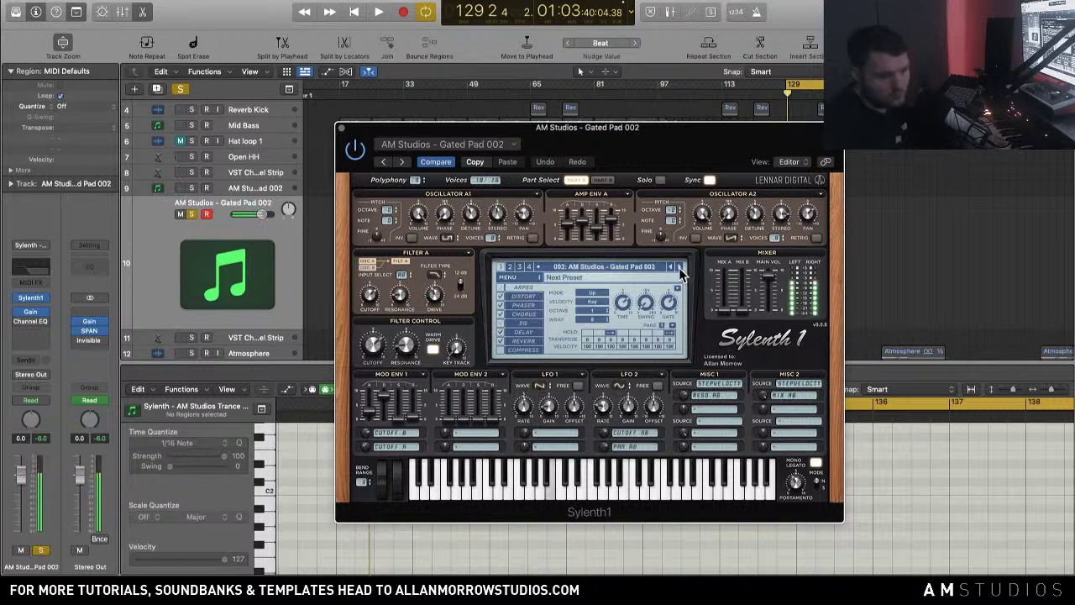
{"action": "left_click_drag", "start_coordinate": [596, 122], "coordinate": [617, 139]}
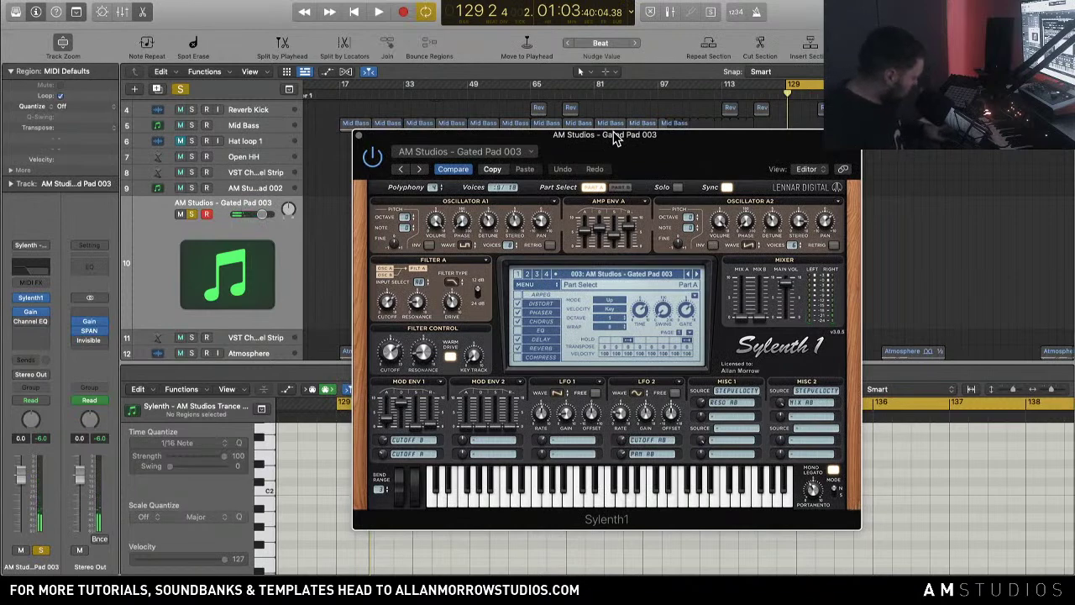
Step: Switch to the web browser, view the Soundbanks category on the AM Studios site, and close the browser window
{"action": "key", "text": "super+w"}
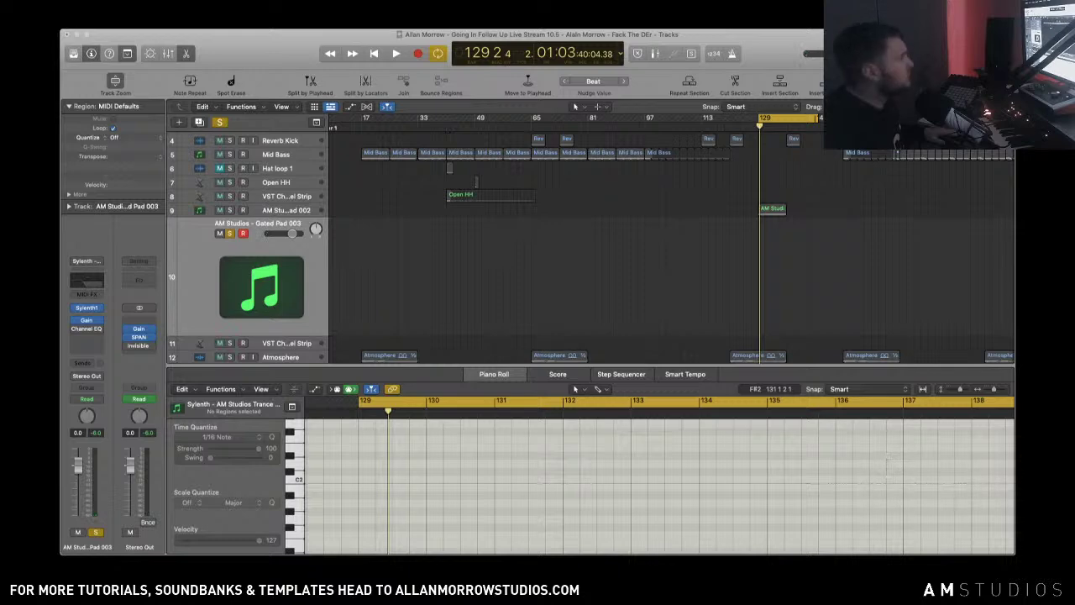
{"action": "key", "text": "ctrl+Up"}
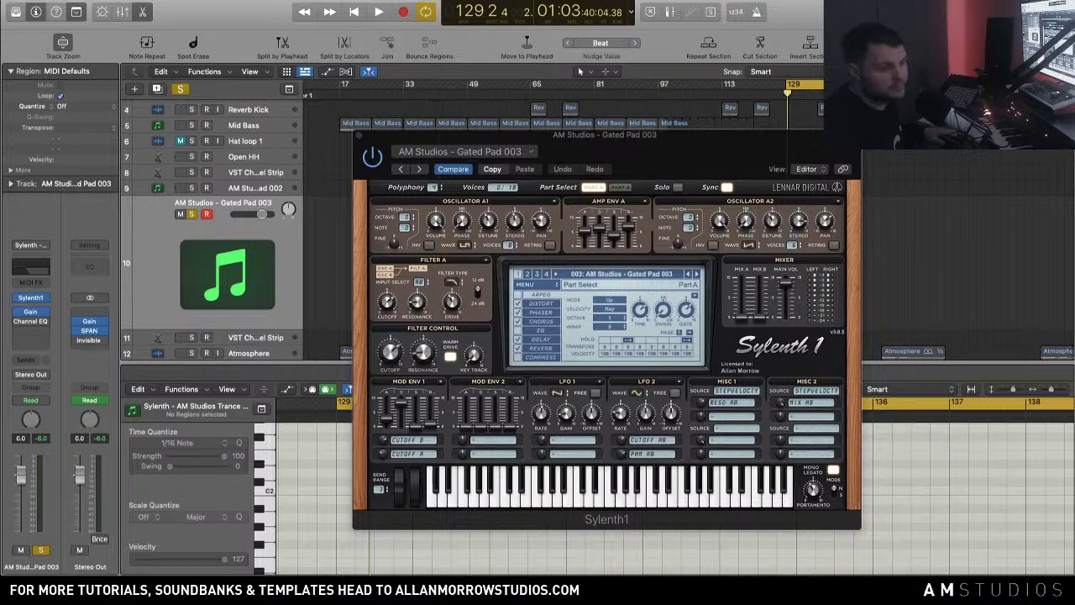
{"action": "key", "text": "super+Tab"}
{"action": "mouse_move", "coordinate": [395, 146]}
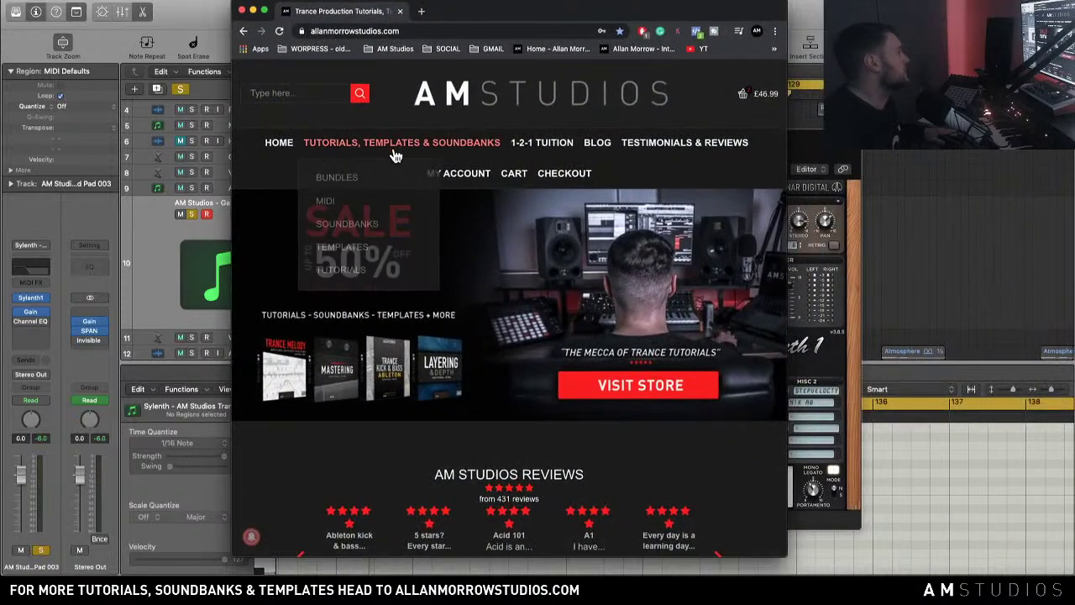
{"action": "left_click", "coordinate": [352, 230]}
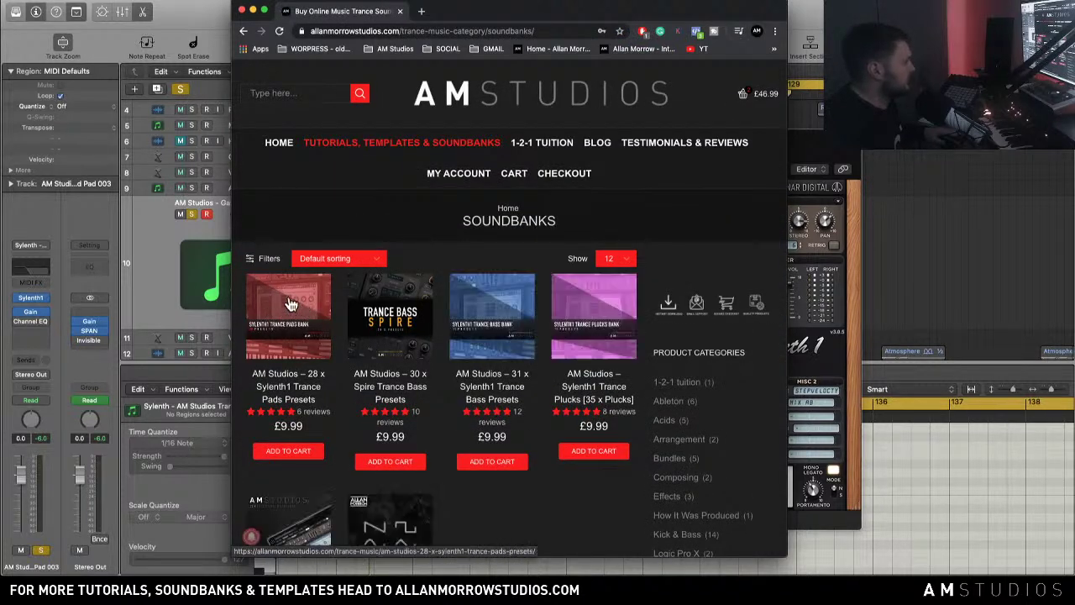
{"action": "left_click", "coordinate": [242, 11]}
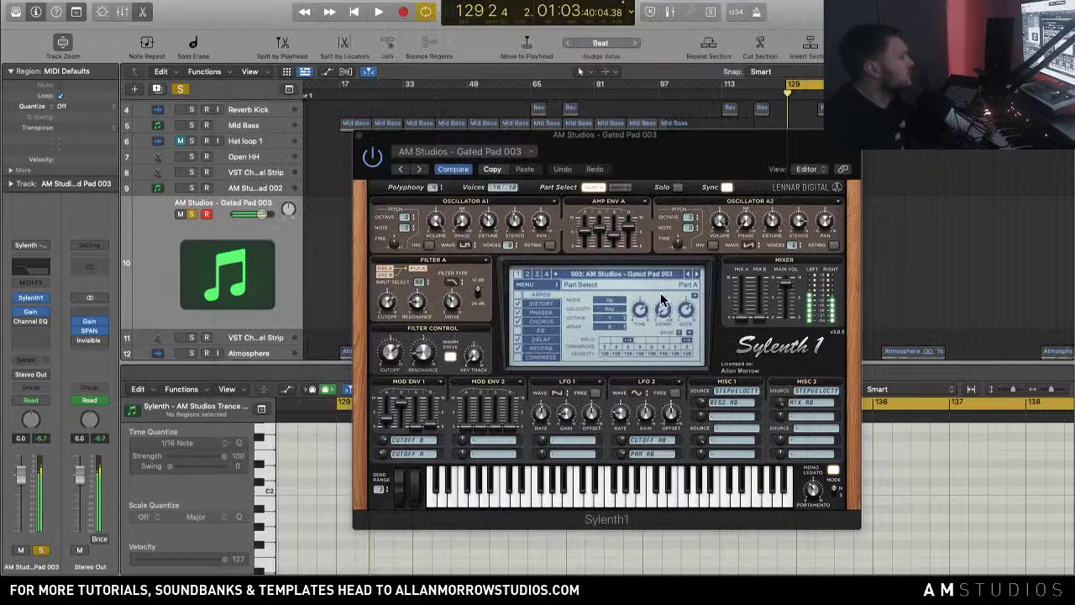
Step: Audition Gated Pad 004, load the Gated Pad 005 preset on the duplicated track, and close Sylenth1
{"action": "left_click", "coordinate": [693, 277]}
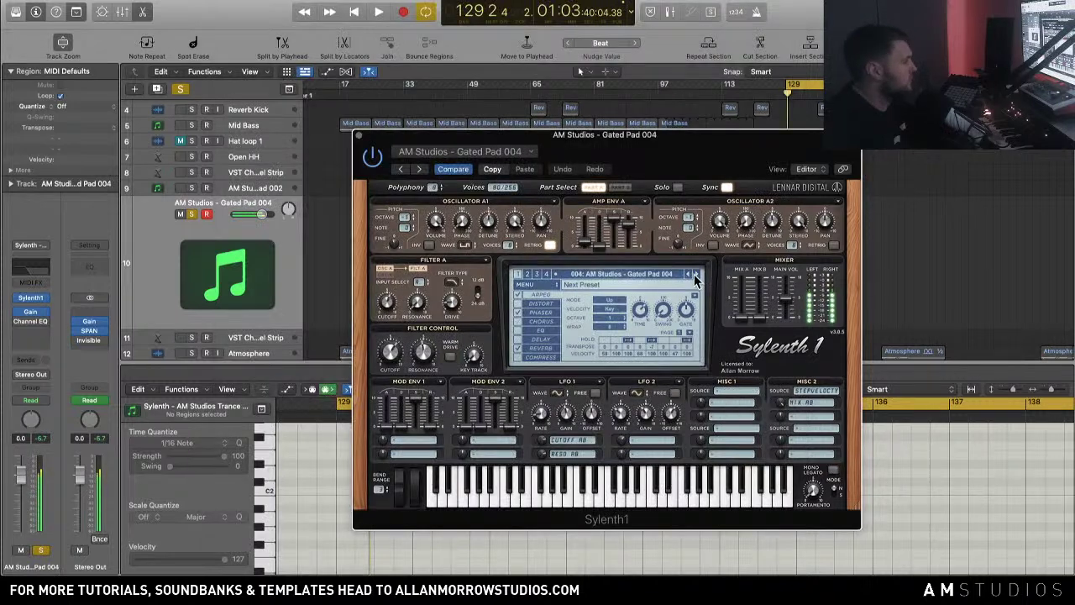
{"action": "left_click", "coordinate": [693, 277]}
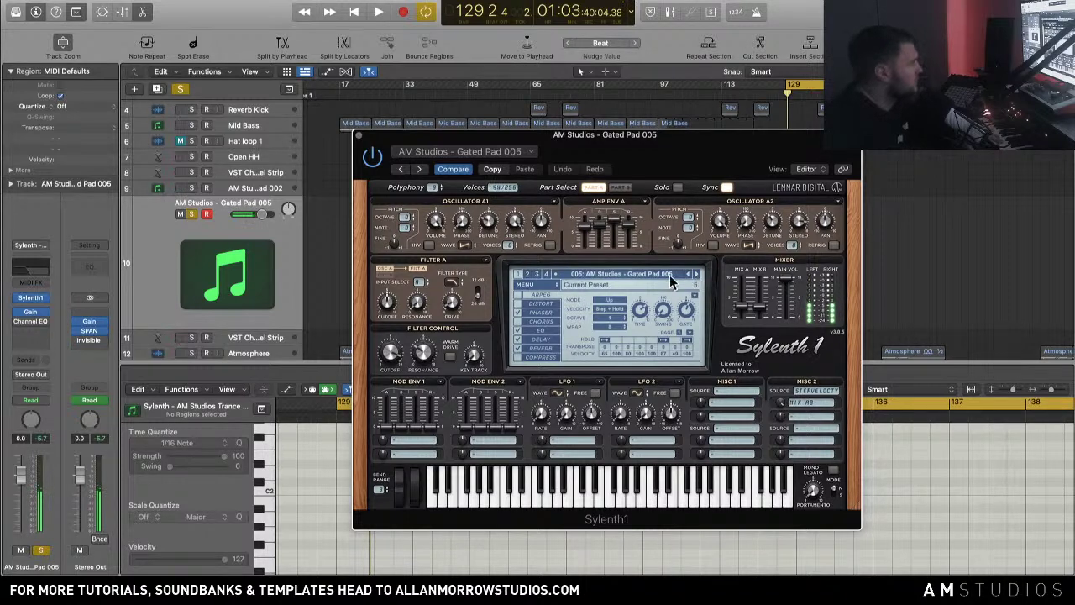
{"action": "left_click", "coordinate": [360, 137]}
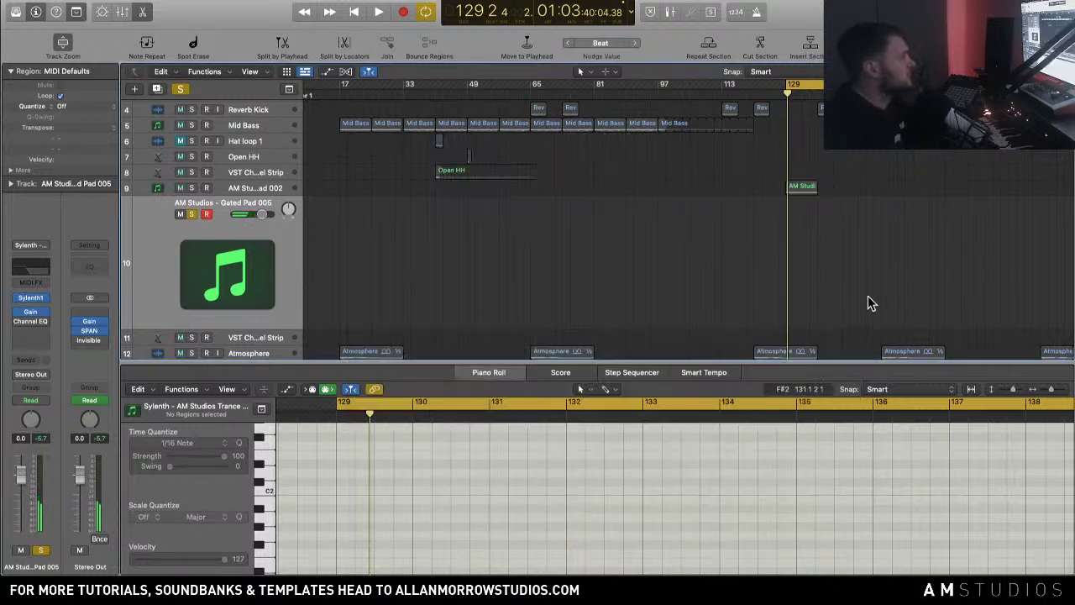
Step: Solo the Low Pad 002 track alongside the gated pad and rehearse a Gated Pad 005 part over its playback
{"action": "left_click", "coordinate": [193, 188]}
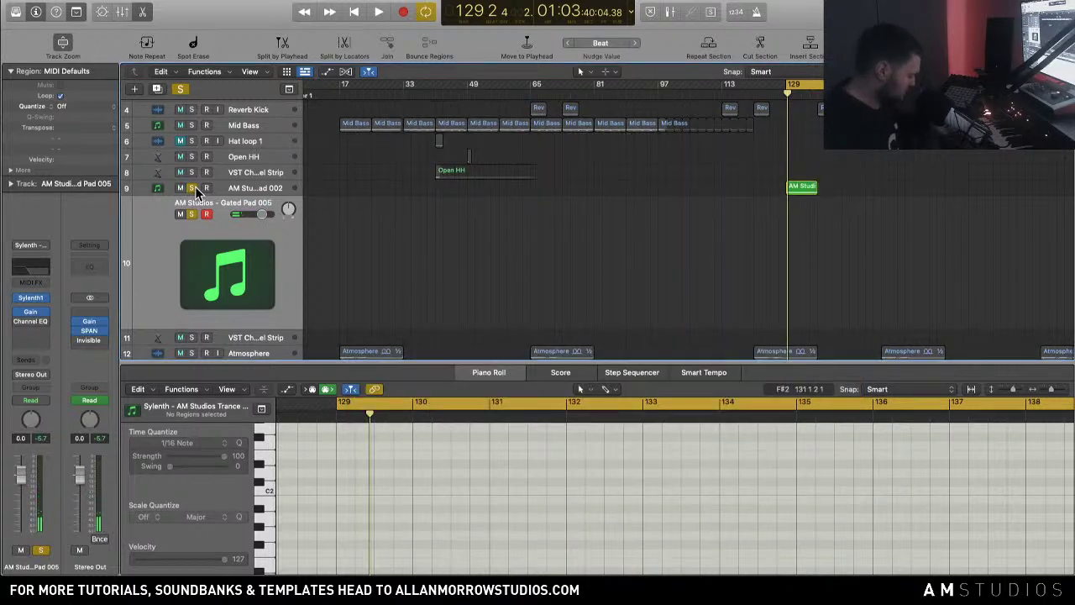
{"action": "key", "text": "space"}
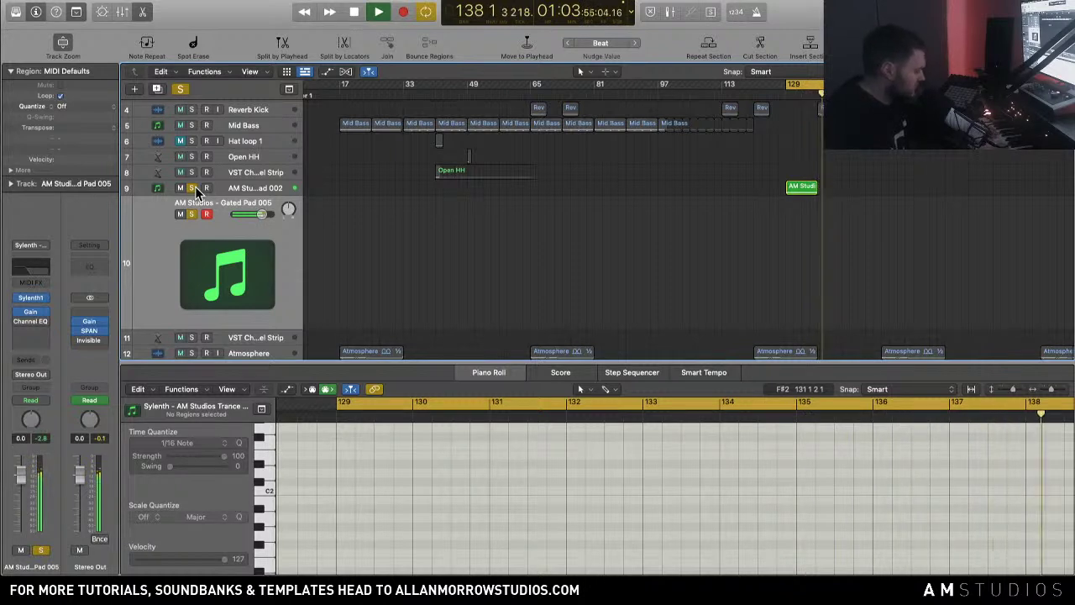
{"action": "key", "text": "space"}
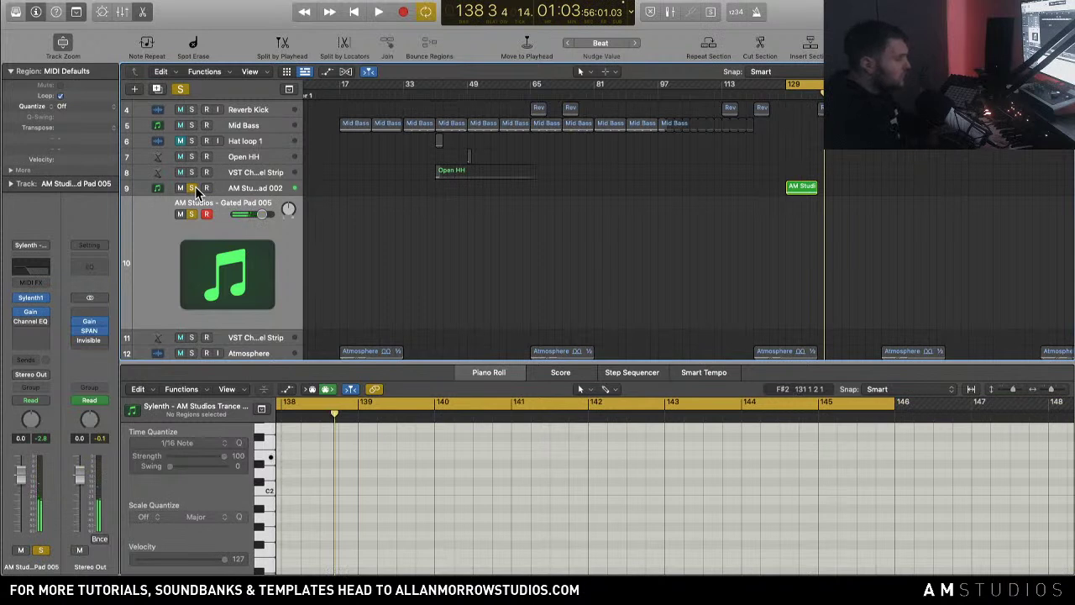
{"action": "key", "text": "space"}
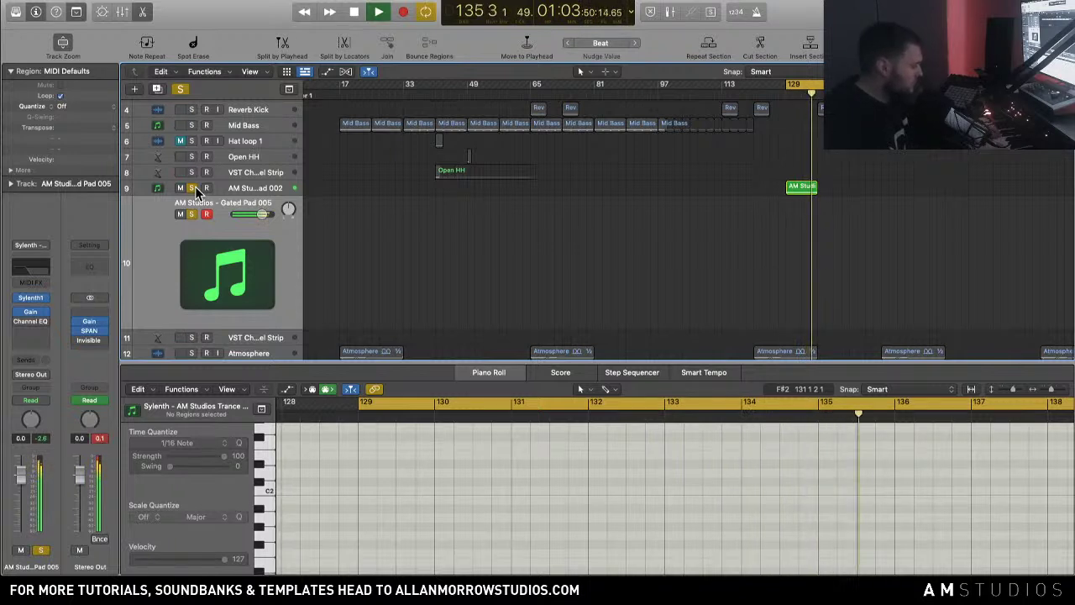
{"action": "key", "text": "space"}
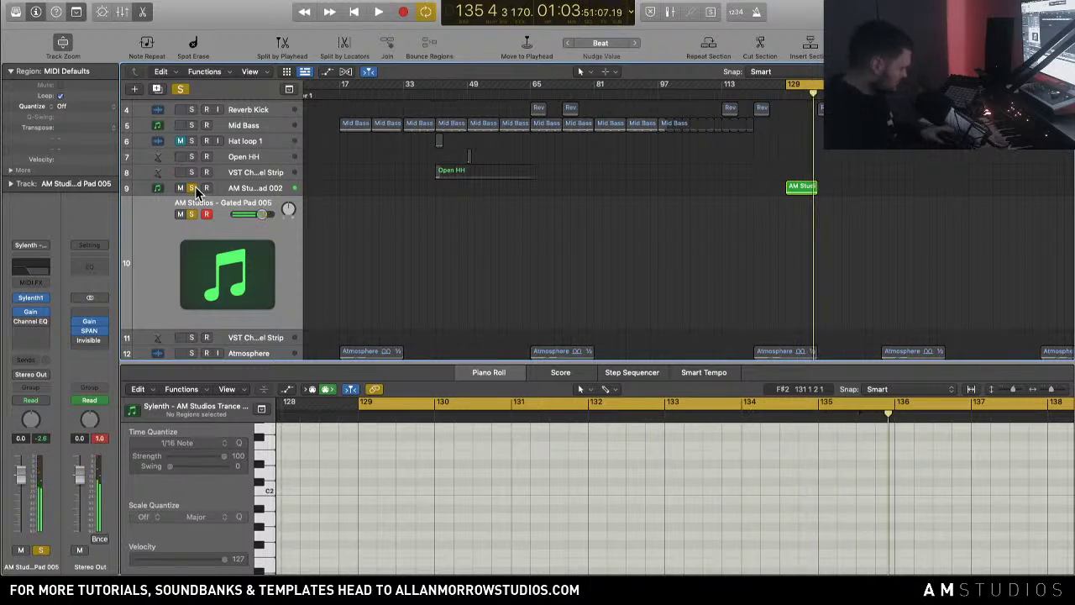
{"action": "key", "text": "r"}
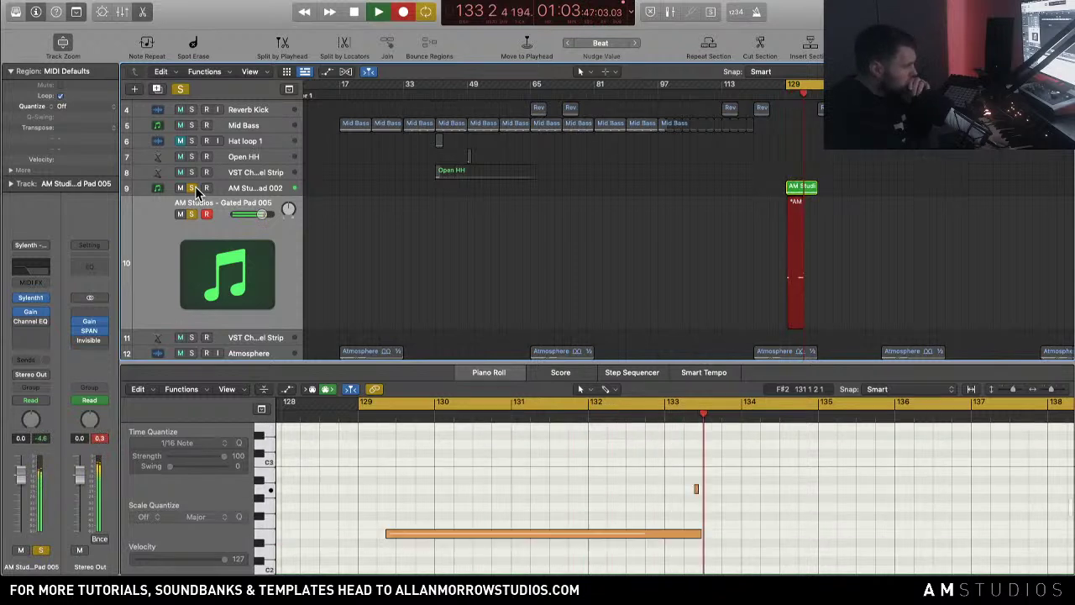
{"action": "key", "text": "space"}
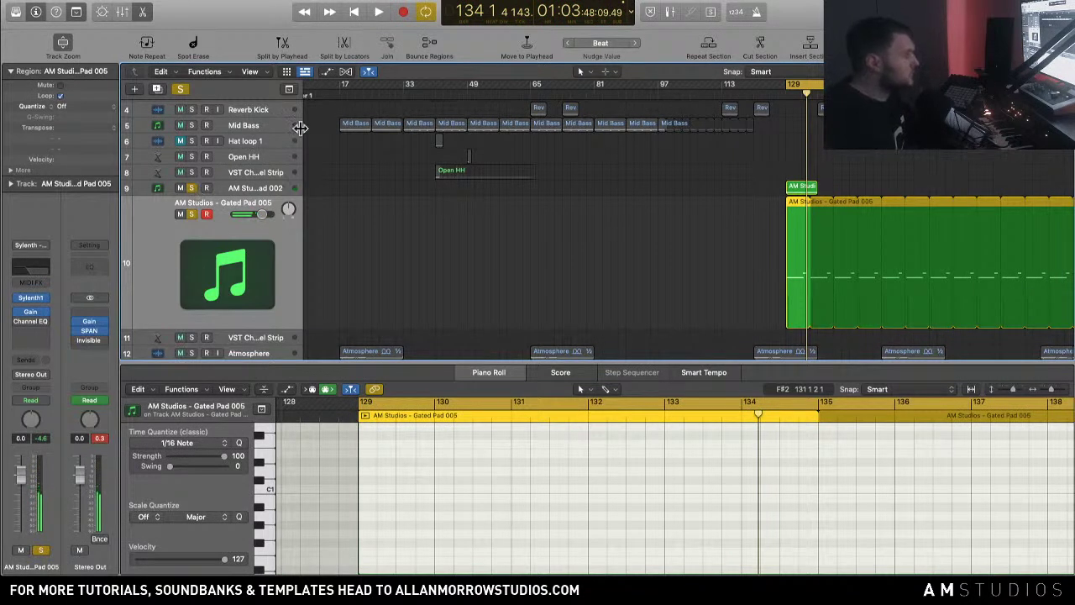
{"action": "left_click", "coordinate": [763, 330]}
{"action": "left_click", "coordinate": [792, 300]}
{"action": "key", "text": "Delete"}
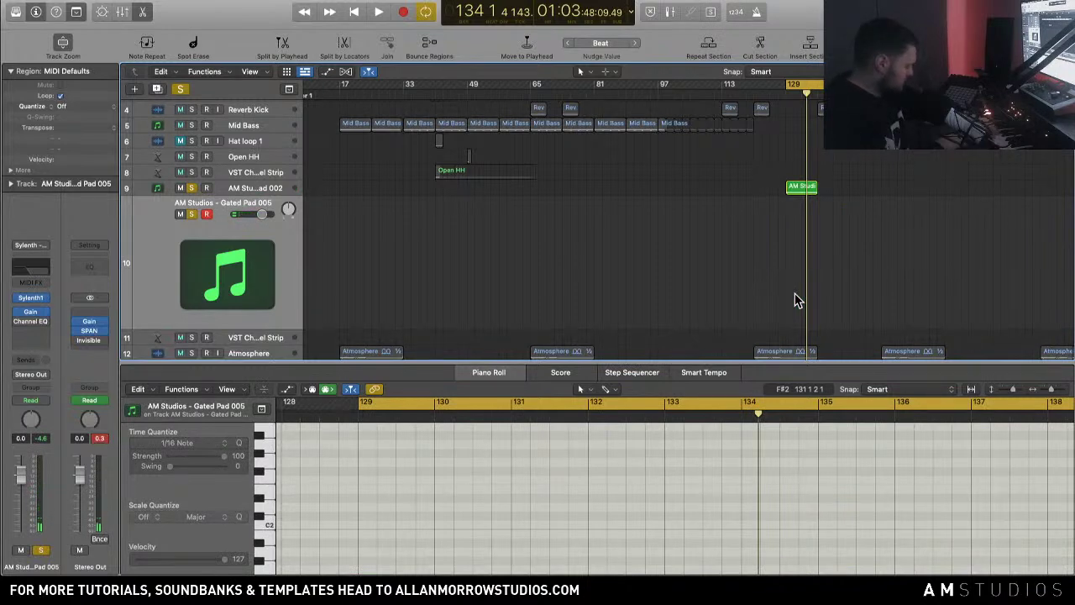
{"action": "key", "text": "r"}
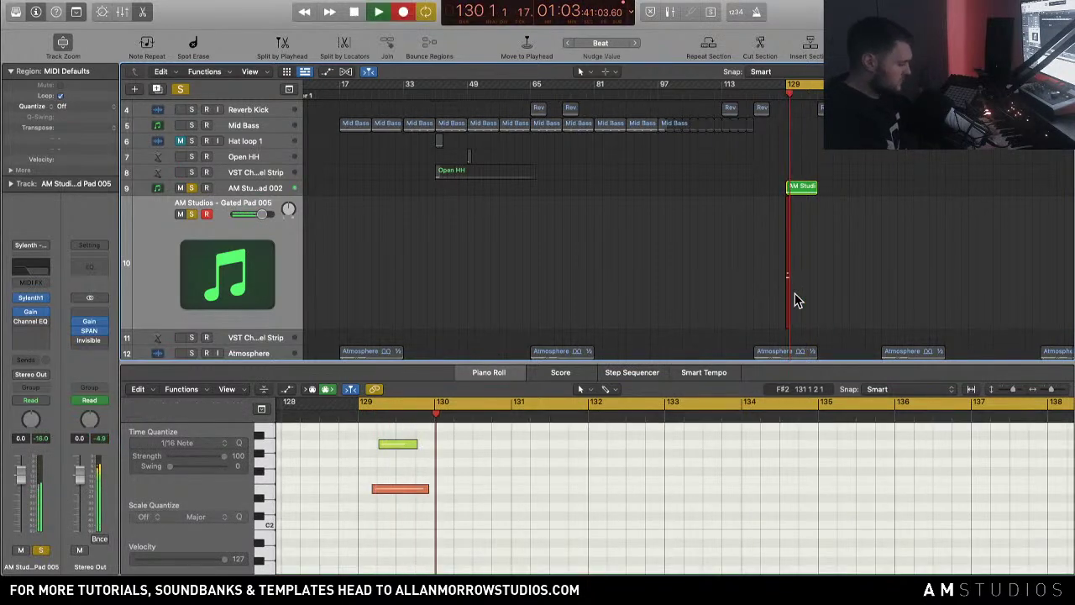
{"action": "key", "text": "space"}
{"action": "left_click", "coordinate": [791, 275]}
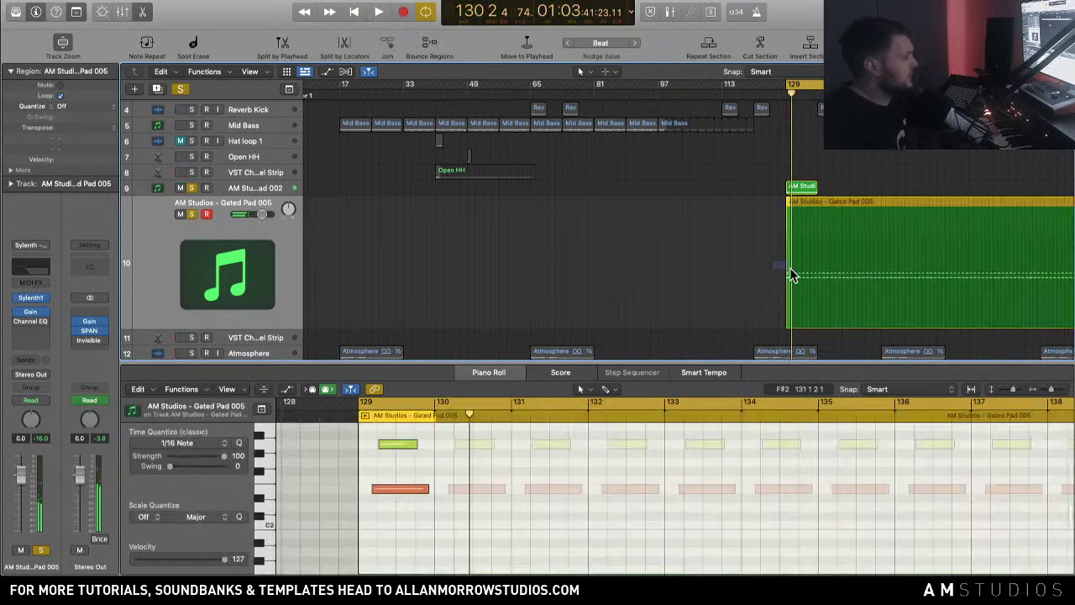
{"action": "key", "text": "Delete"}
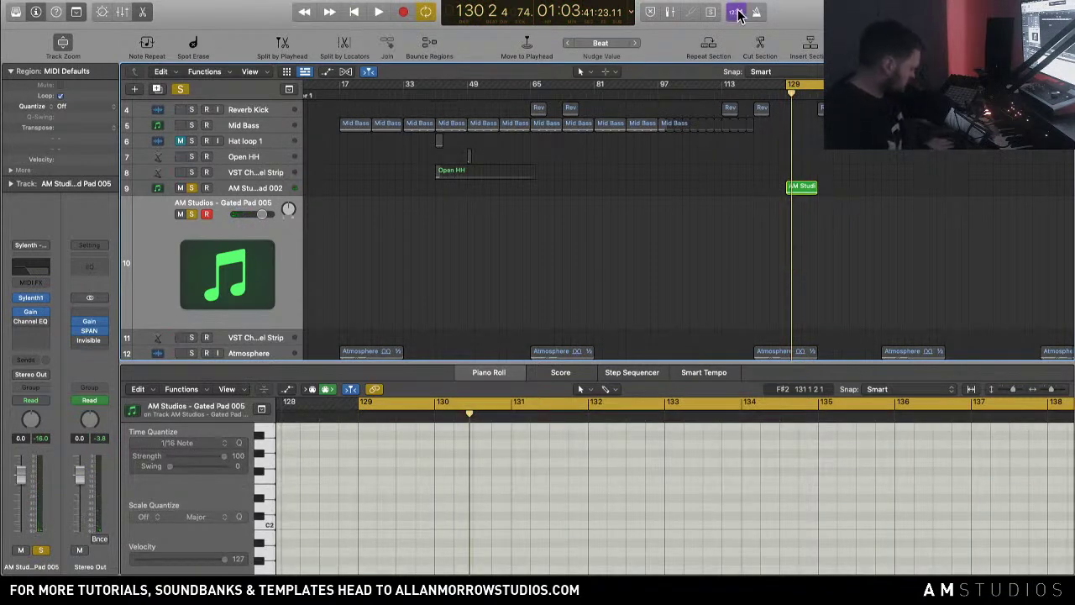
Step: Record a three-note Gated Pad 005 part from bar 129 to 137 and open it with the low pad region in the piano roll
{"action": "key", "text": "r"}
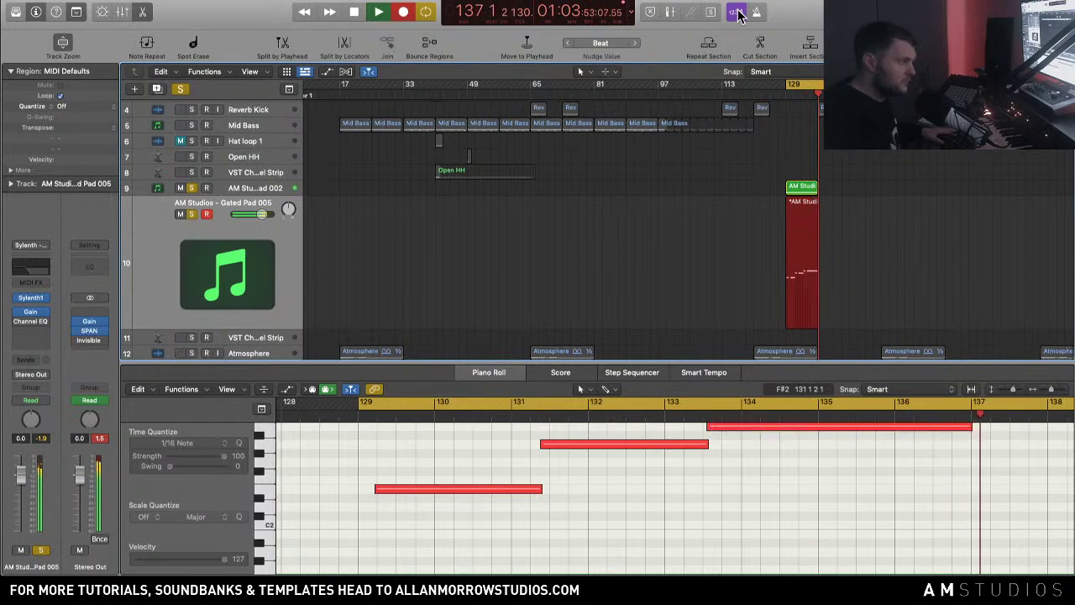
{"action": "key", "text": "space"}
{"action": "key", "text": "e"}
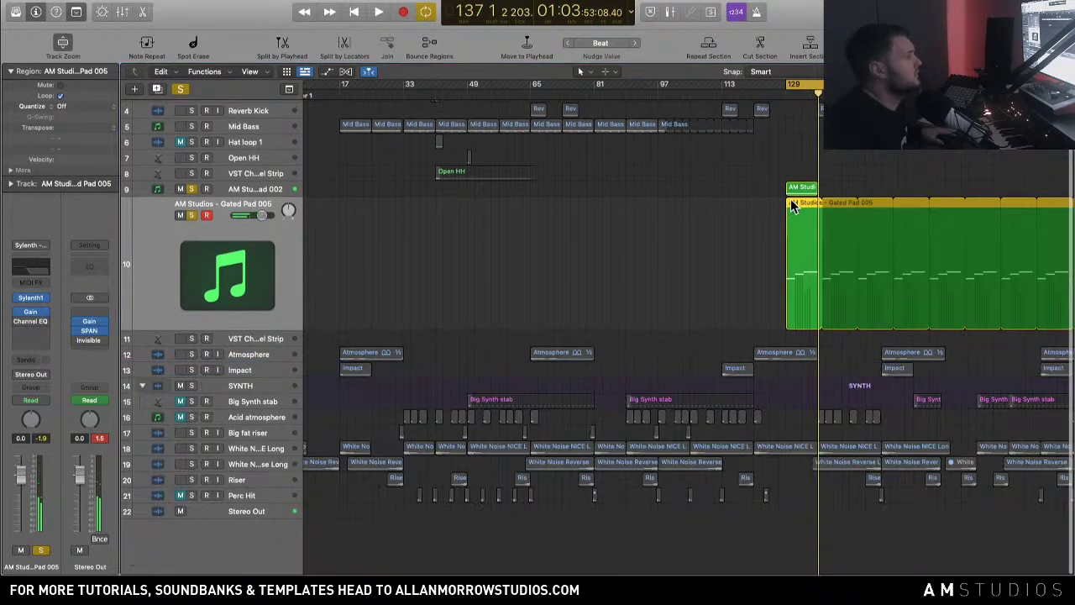
{"action": "left_click_drag", "start_coordinate": [745, 171], "coordinate": [796, 216]}
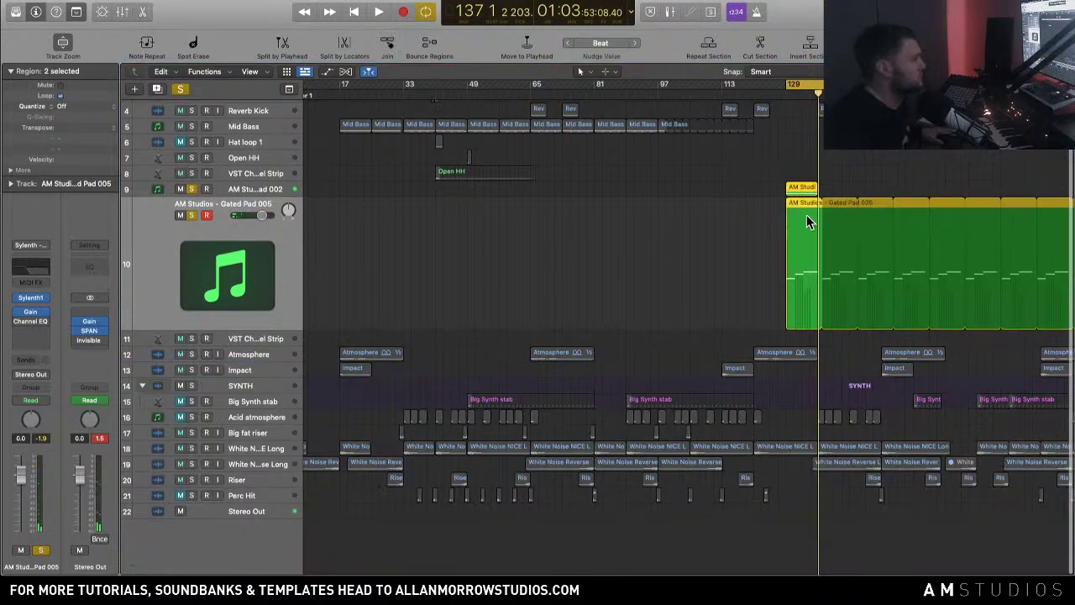
{"action": "key", "text": "e"}
{"action": "scroll", "coordinate": [470, 496], "scroll_direction": "up", "scroll_amount": 2}
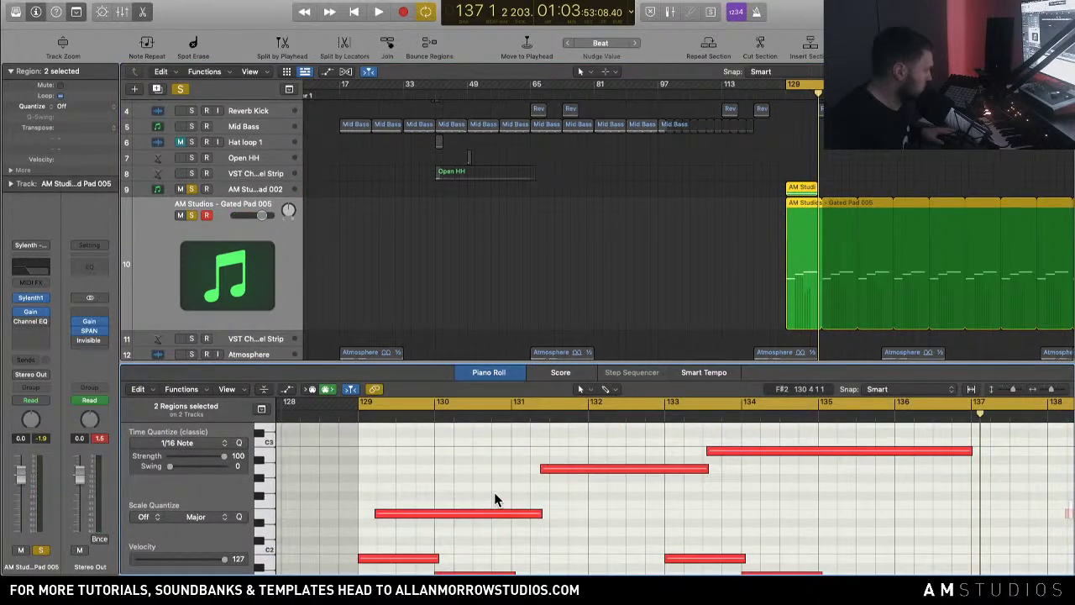
Step: Align the first gated pad note to bars 129–131, start the second at bar 131, and enlarge the piano roll during playback
{"action": "left_click_drag", "start_coordinate": [458, 516], "coordinate": [452, 516]}
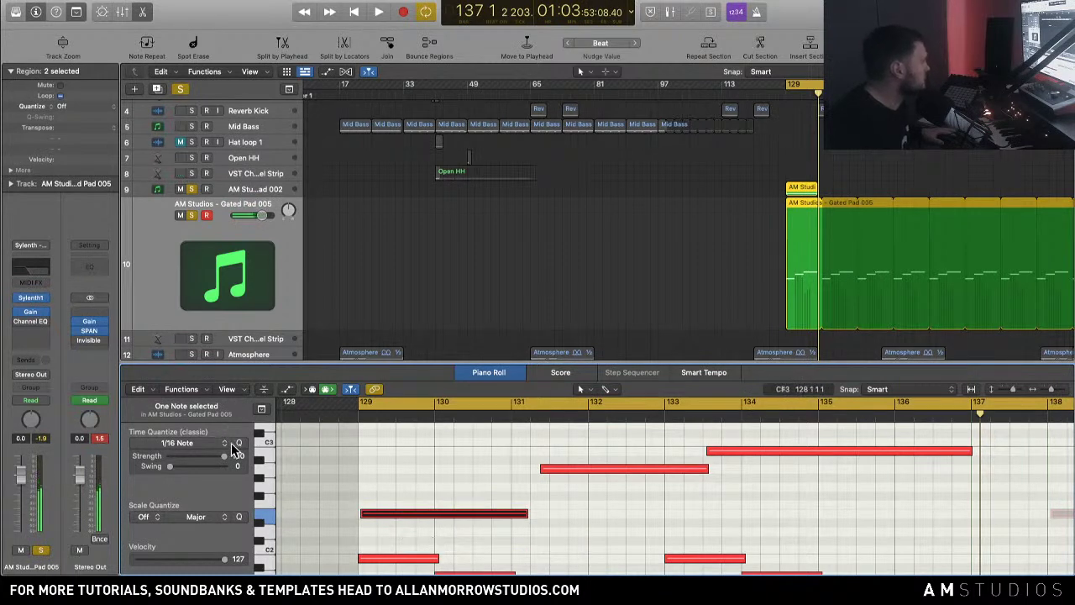
{"action": "left_click_drag", "start_coordinate": [398, 516], "coordinate": [394, 517]}
{"action": "left_click_drag", "start_coordinate": [526, 520], "coordinate": [510, 514]}
{"action": "left_click_drag", "start_coordinate": [562, 470], "coordinate": [535, 473]}
{"action": "key", "text": "space"}
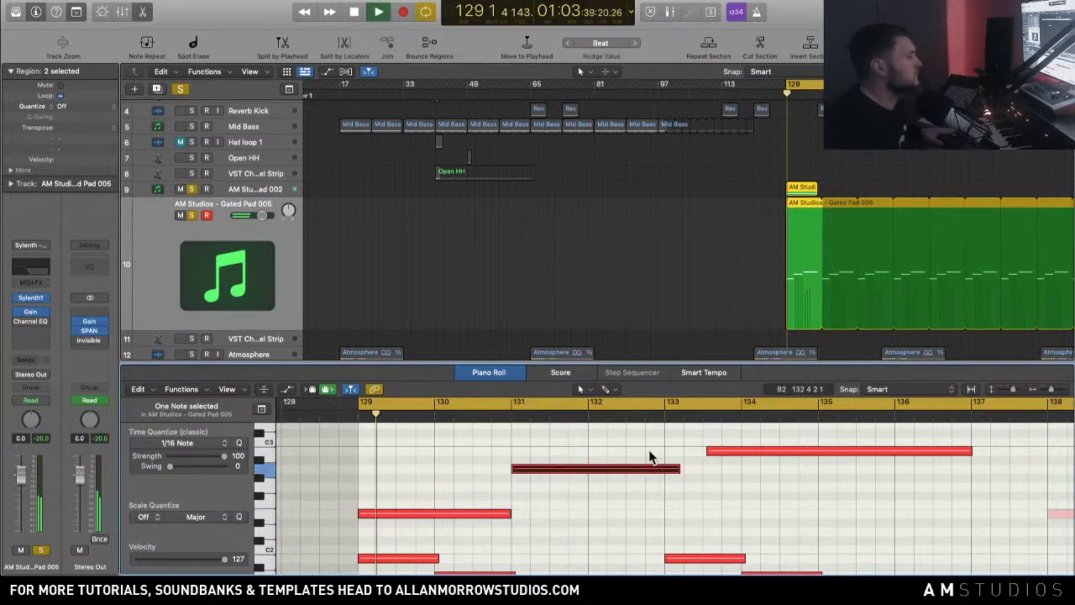
{"action": "left_click_drag", "start_coordinate": [649, 361], "coordinate": [642, 301]}
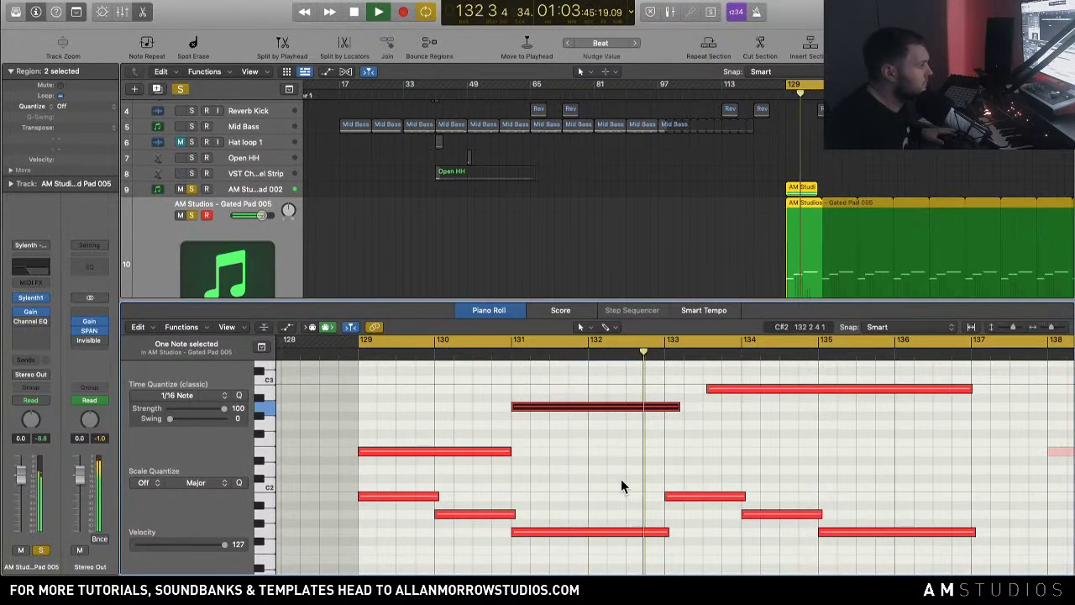
Step: Move the B2 gated pad note to bar 133, fit the notes to two bars each, and add an A2 note from bar 135
{"action": "left_click_drag", "start_coordinate": [731, 388], "coordinate": [666, 410]}
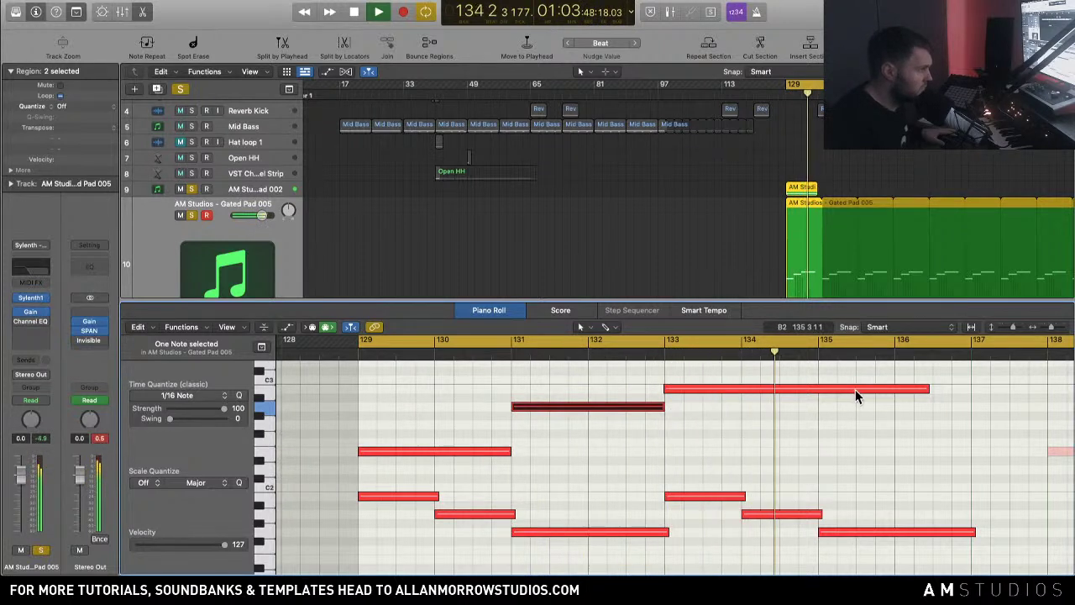
{"action": "key", "text": "space"}
{"action": "left_click_drag", "start_coordinate": [924, 387], "coordinate": [909, 405]}
{"action": "key", "text": "space"}
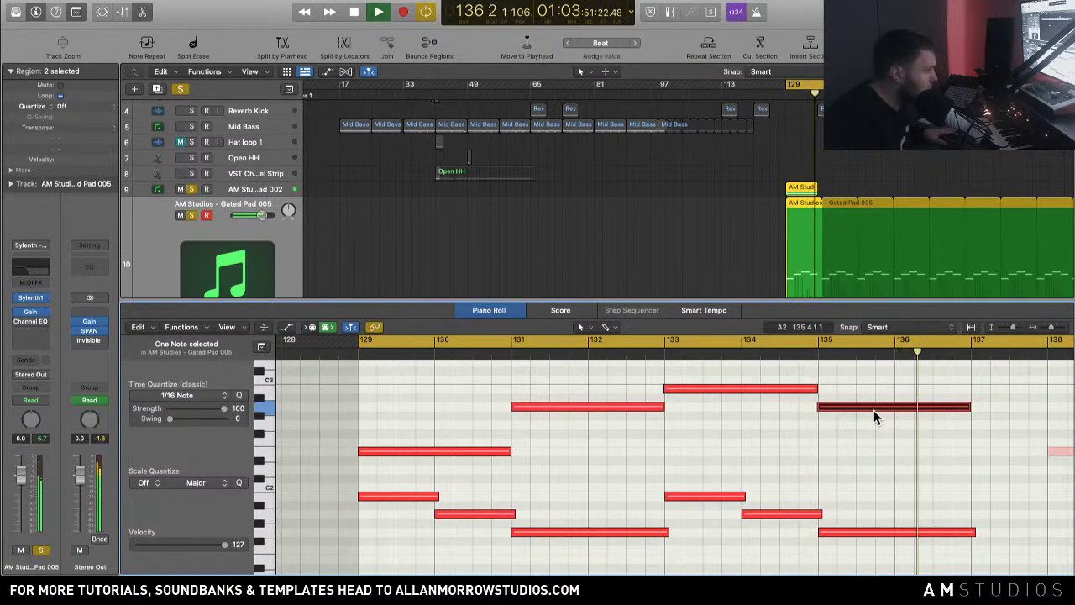
Step: Lower the gated pad note at bar 135 to F#2, audition it, and settle it on G2
{"action": "key", "text": "space"}
{"action": "left_click_drag", "start_coordinate": [858, 408], "coordinate": [704, 380]}
{"action": "key", "text": "space"}
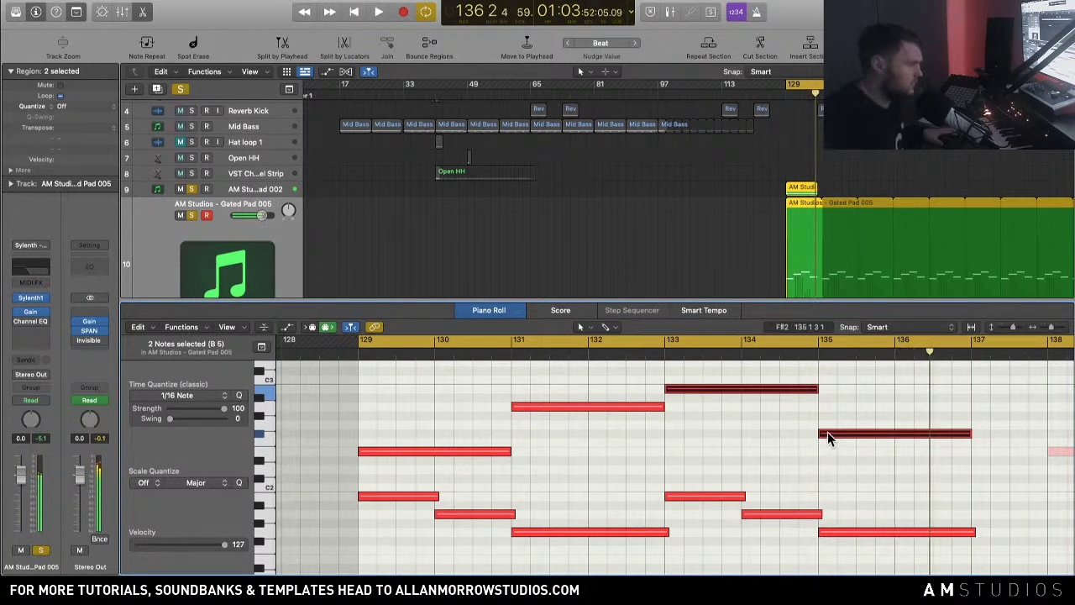
{"action": "left_click", "coordinate": [791, 435]}
{"action": "left_click_drag", "start_coordinate": [856, 432], "coordinate": [856, 424]}
{"action": "mouse_move", "coordinate": [856, 424]}
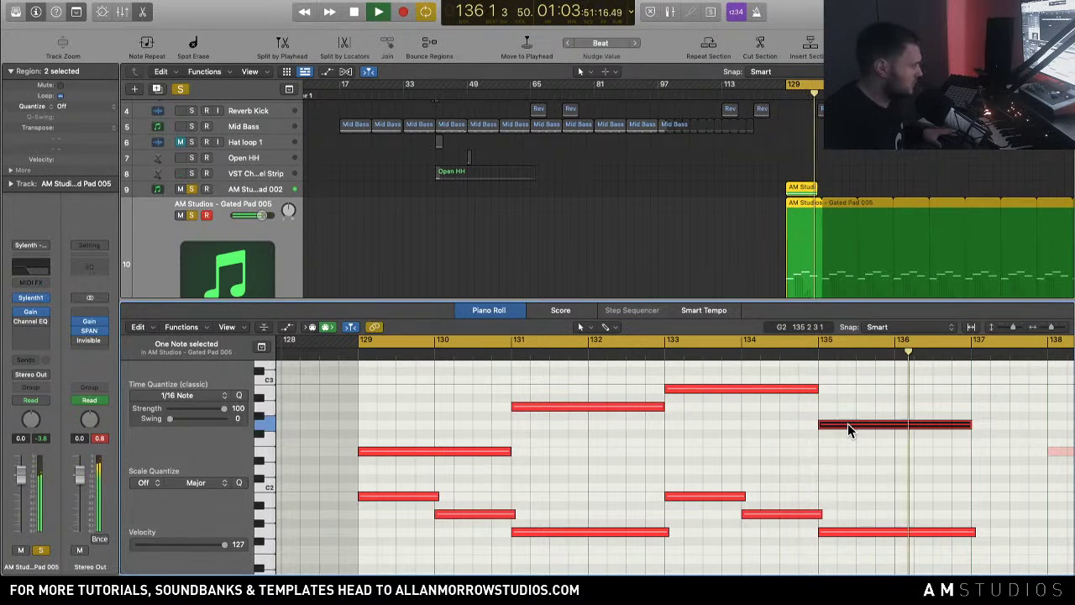
Step: Try shortening the G2 note to one bar and adding an E2 gated pad note at bar 136
{"action": "key", "text": "space"}
{"action": "left_click", "coordinate": [883, 446]}
{"action": "left_click_drag", "start_coordinate": [973, 425], "coordinate": [951, 447]}
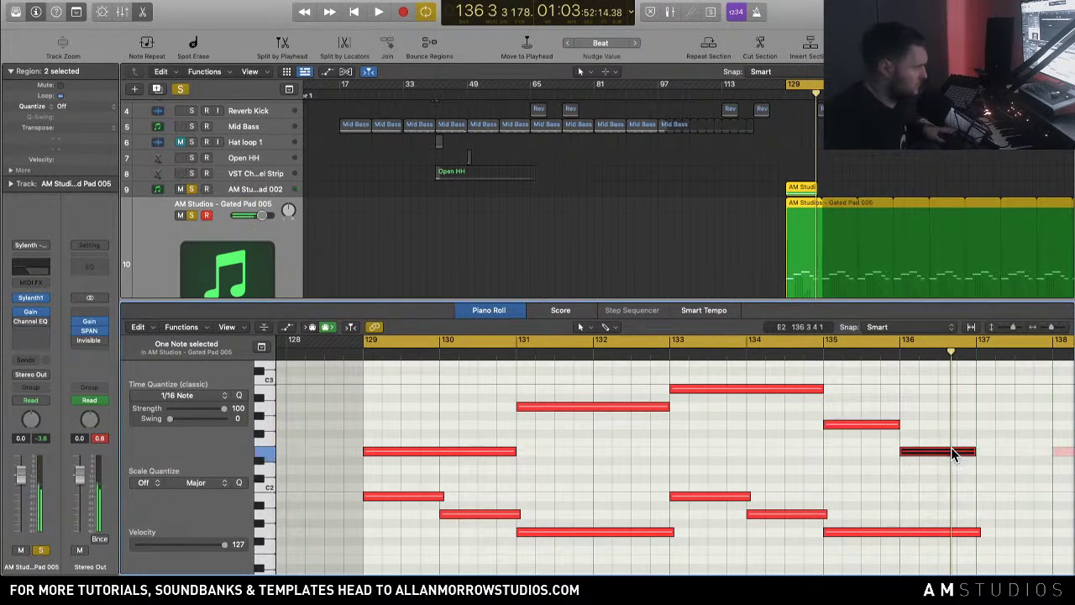
{"action": "key", "text": "space"}
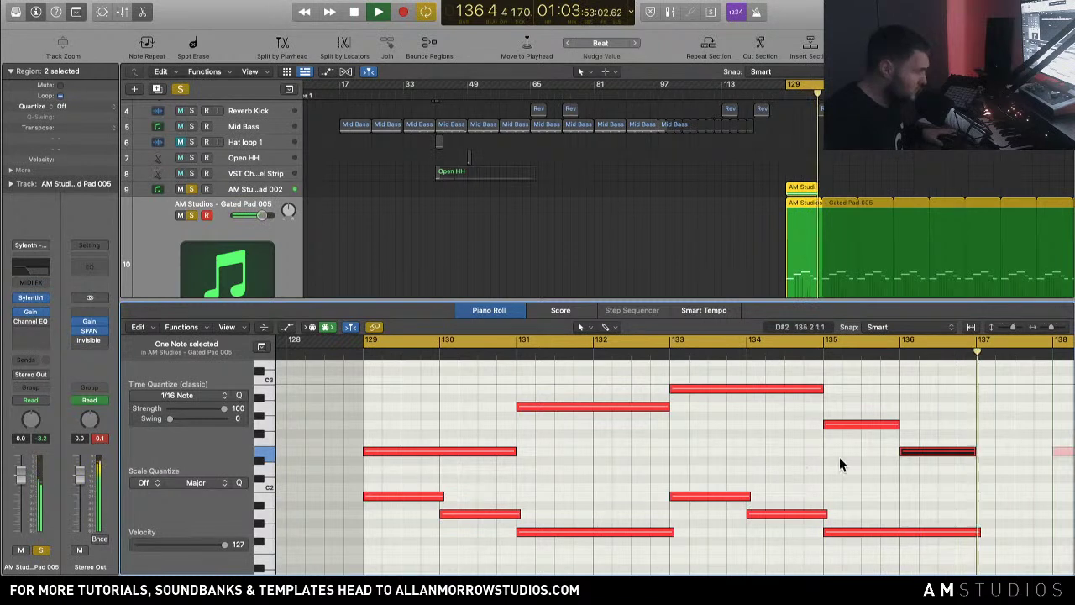
Step: Delete the E2 gated pad note at bar 136 and extend the G2 note to bar 137
{"action": "left_click", "coordinate": [940, 473]}
{"action": "left_click_drag", "start_coordinate": [934, 452], "coordinate": [975, 426]}
{"action": "key", "text": "Delete"}
Step: Try a separate one-bar low pad note at bar 136, auditioning it on F1 and F#1
{"action": "left_click_drag", "start_coordinate": [977, 538], "coordinate": [950, 530]}
{"action": "key", "text": "space"}
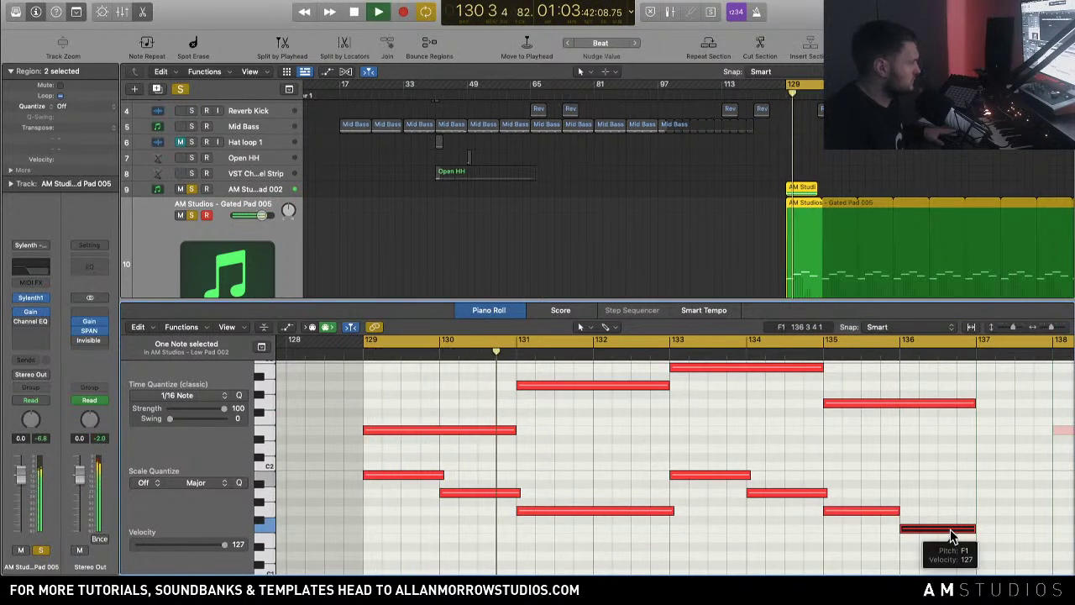
{"action": "left_click_drag", "start_coordinate": [951, 529], "coordinate": [950, 520]}
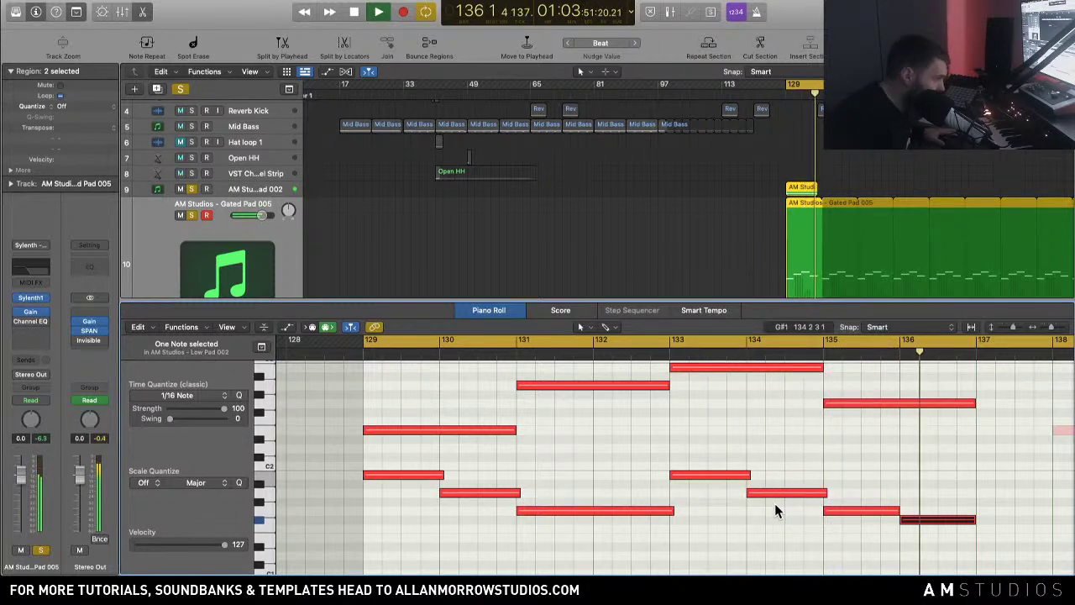
Step: Delete the F#1 low pad note at bar 136 and extend the G1 note to bar 137
{"action": "key", "text": "space"}
{"action": "left_click", "coordinate": [920, 521]}
{"action": "key", "text": "Delete"}
{"action": "left_click_drag", "start_coordinate": [899, 509], "coordinate": [968, 514]}
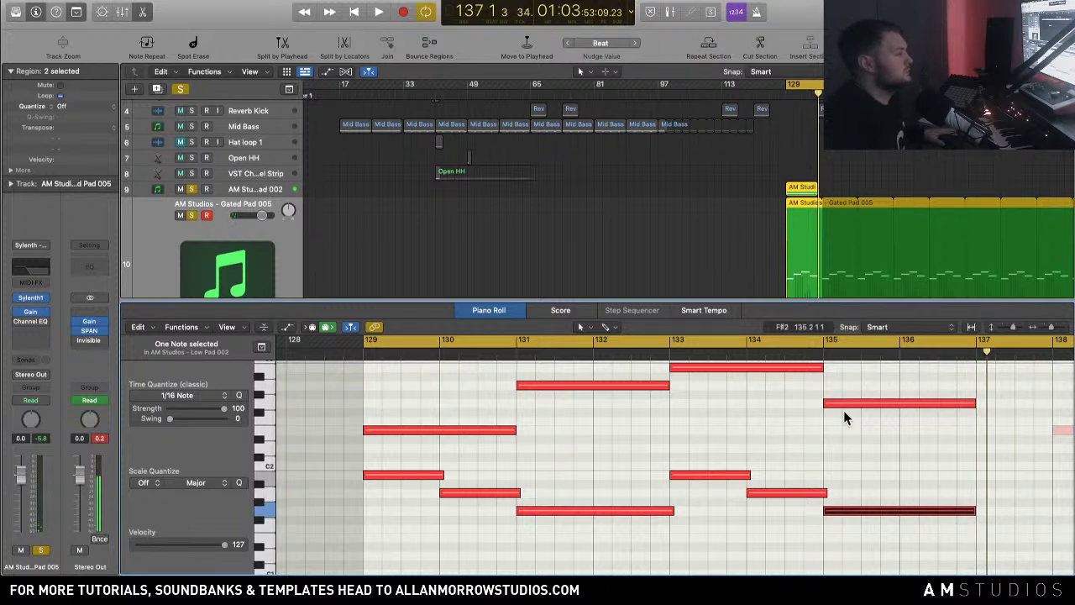
Step: Shorten the G2 gated pad note to bar 136, add an A2 note there, and end the cycle range at bar 137
{"action": "left_click_drag", "start_coordinate": [975, 403], "coordinate": [955, 385]}
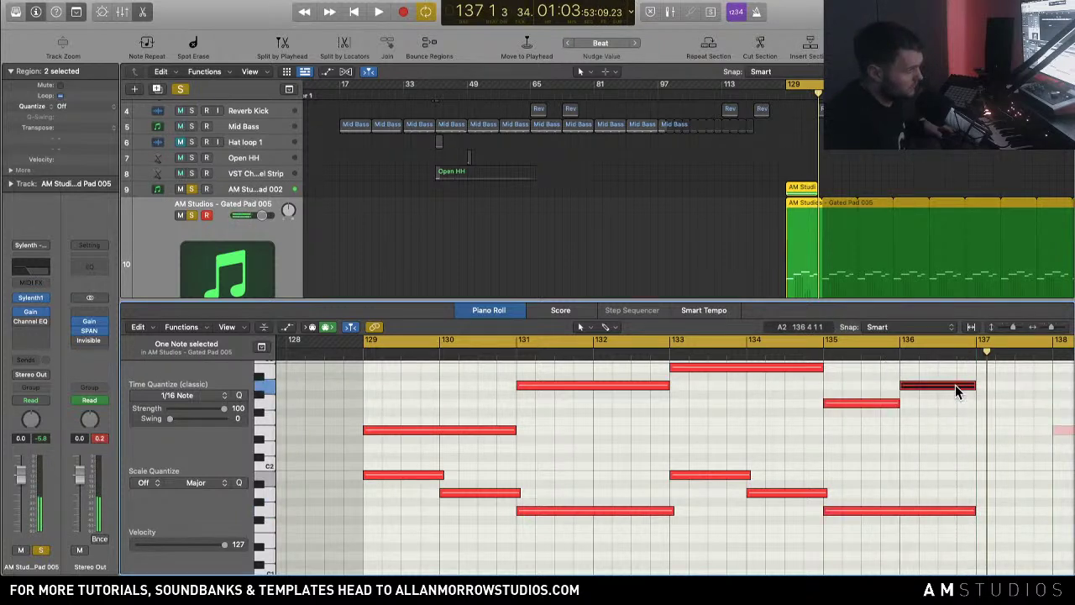
{"action": "key", "text": "space"}
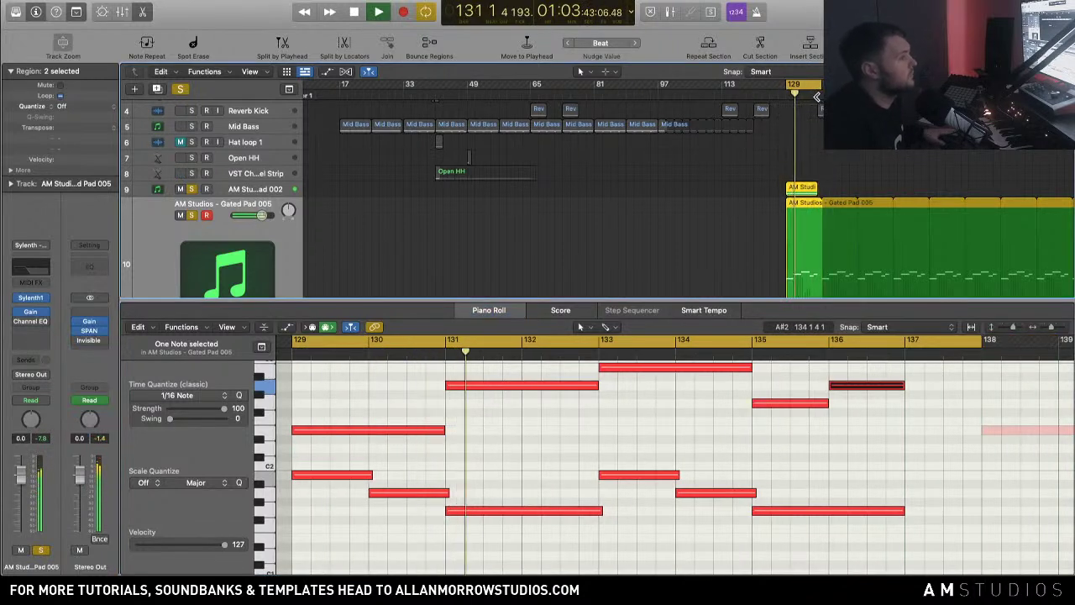
{"action": "left_click_drag", "start_coordinate": [983, 341], "coordinate": [905, 344]}
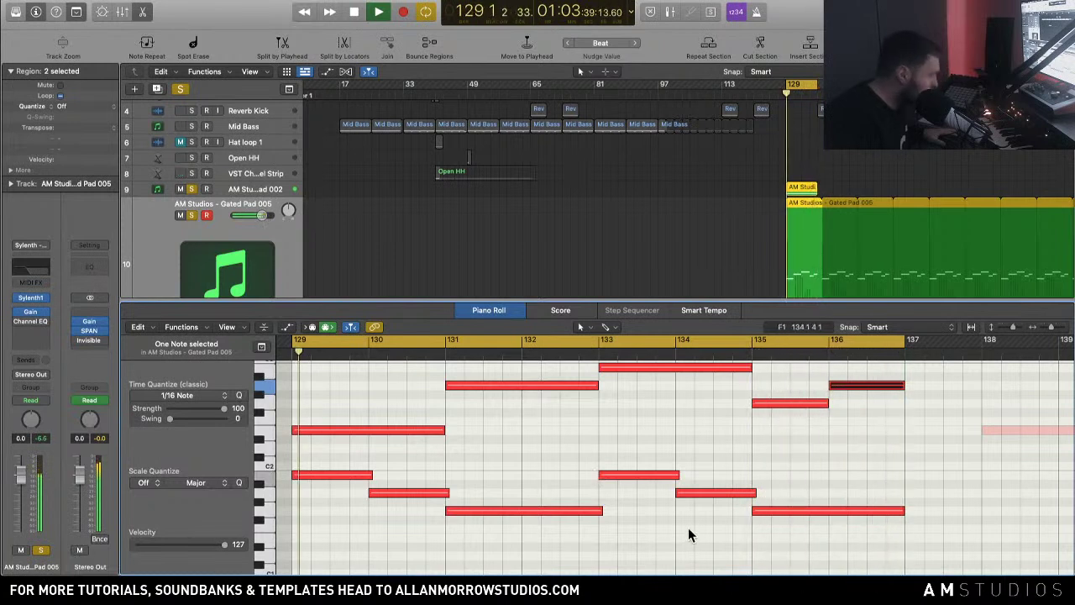
Step: Lower the gated pad note at bar 136 to E2, and finally to D2, playing back each version
{"action": "left_click", "coordinate": [860, 391]}
{"action": "left_click_drag", "start_coordinate": [860, 389], "coordinate": [851, 427]}
{"action": "key", "text": "space"}
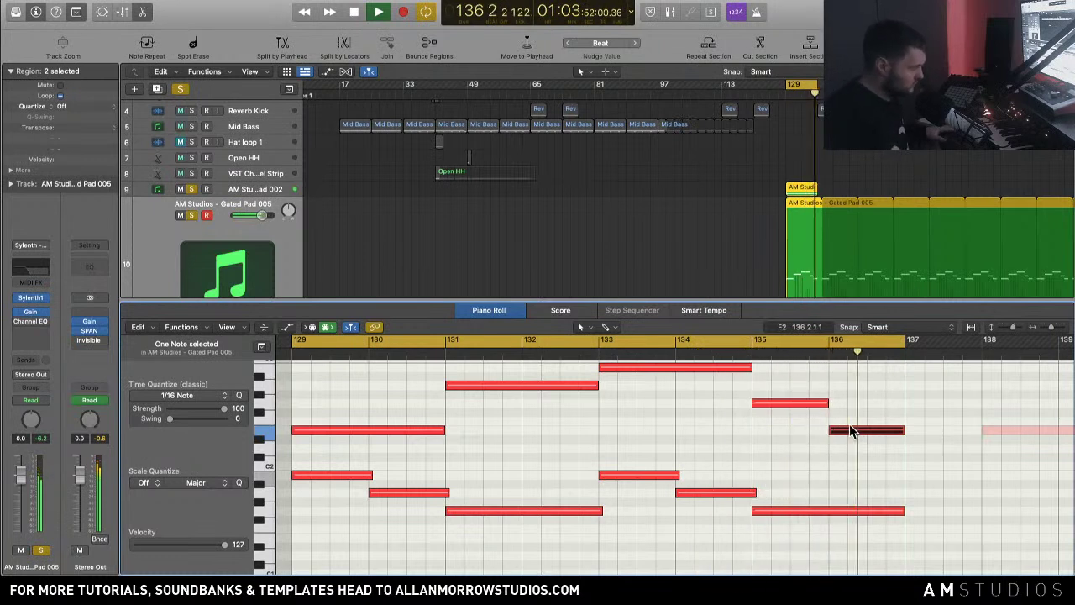
{"action": "key", "text": "space"}
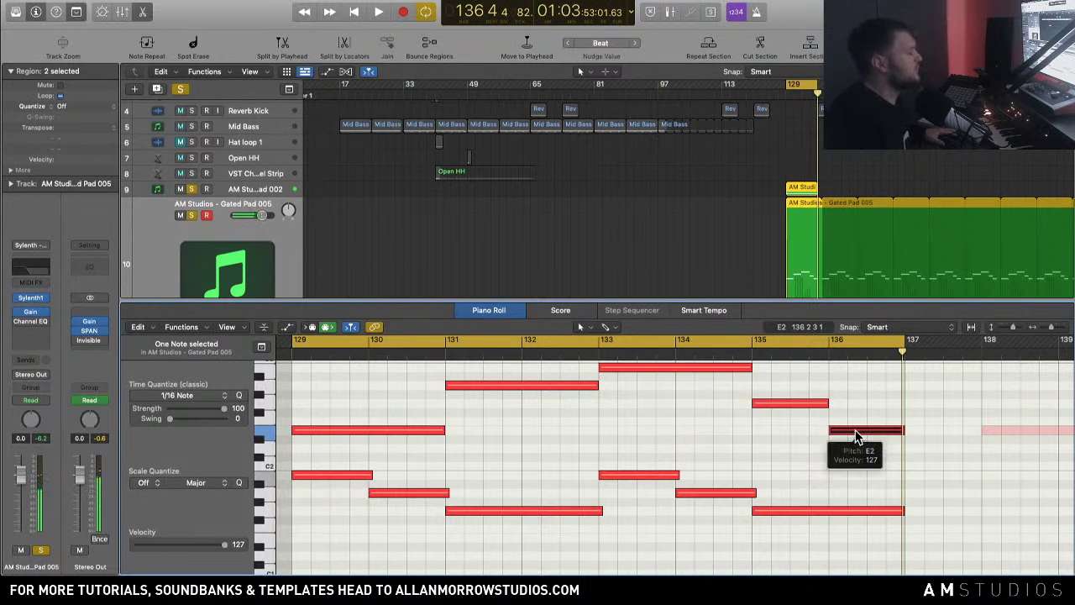
{"action": "left_click_drag", "start_coordinate": [855, 433], "coordinate": [856, 454]}
{"action": "key", "text": "space"}
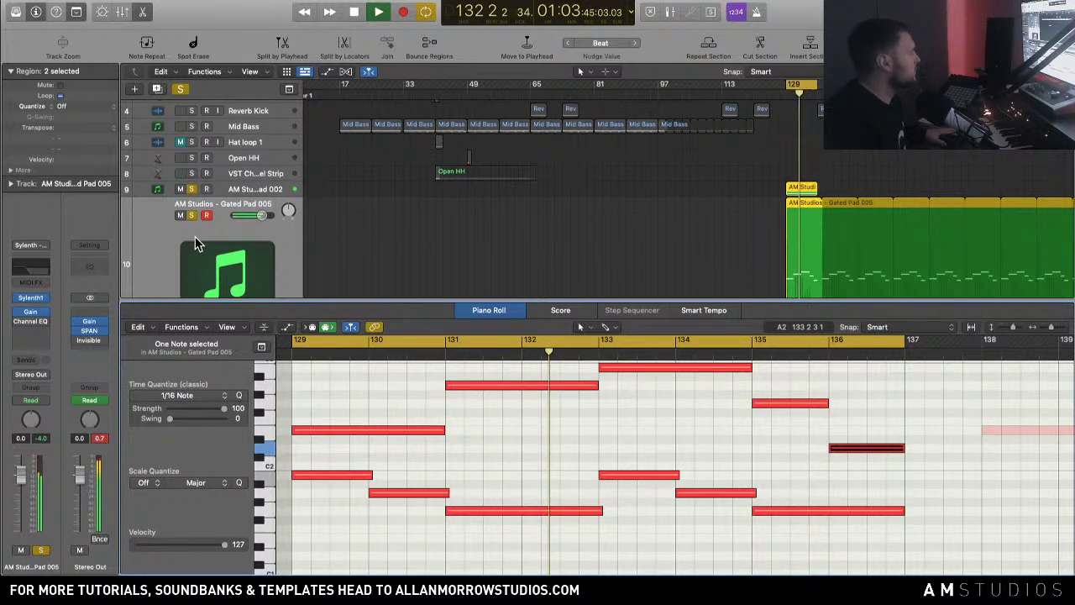
Step: Open Sylenth1 on the gated pad track, audition presets from Gated Pad 006 and Low Pad 001 back to Gated Pad 001, and close it
{"action": "left_click", "coordinate": [35, 298]}
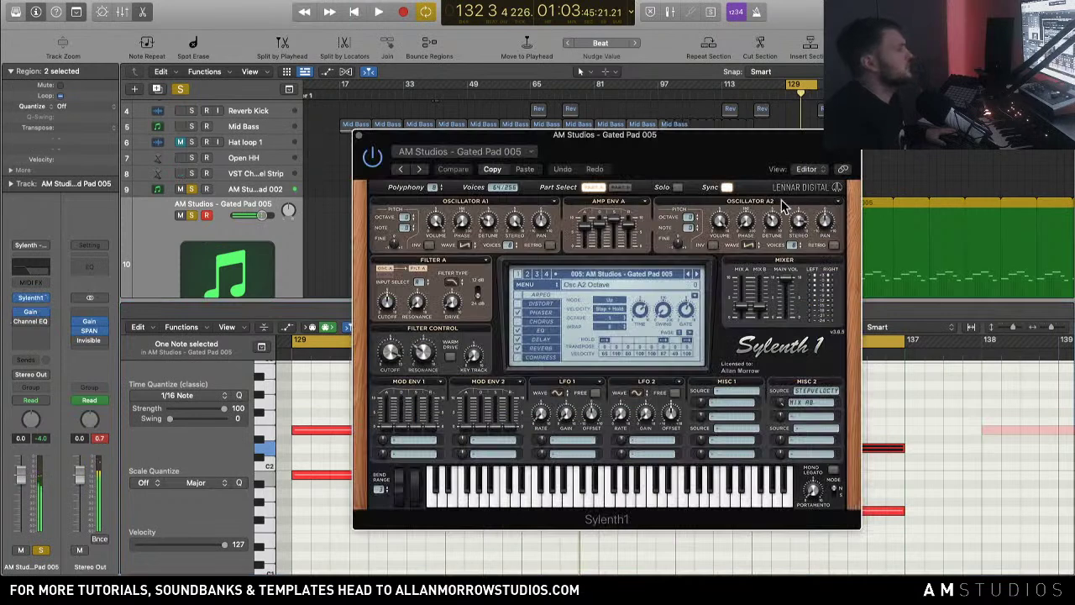
{"action": "left_click", "coordinate": [694, 280]}
{"action": "key", "text": "space"}
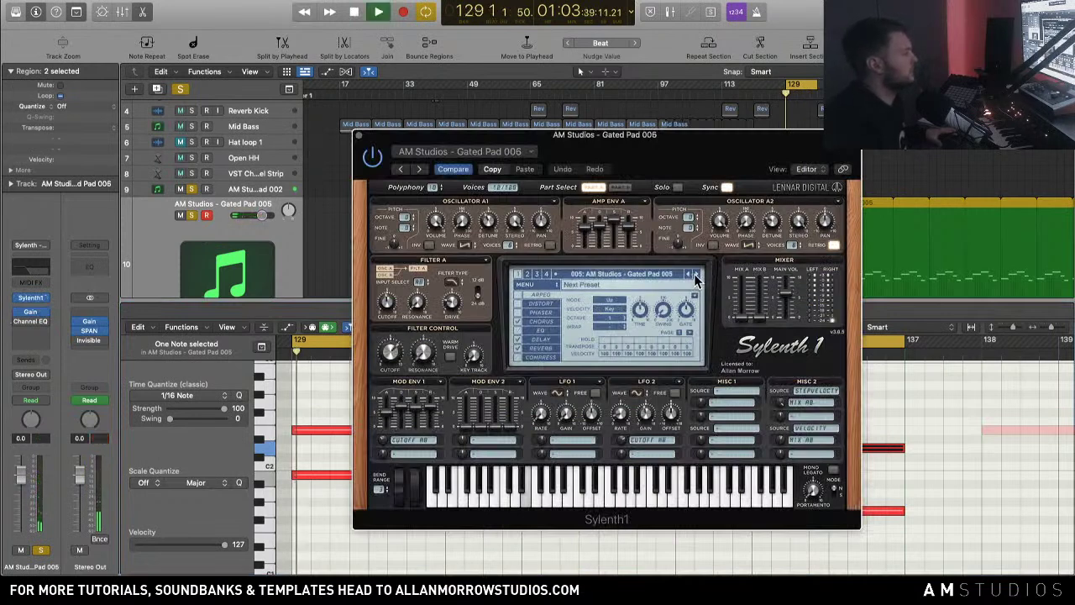
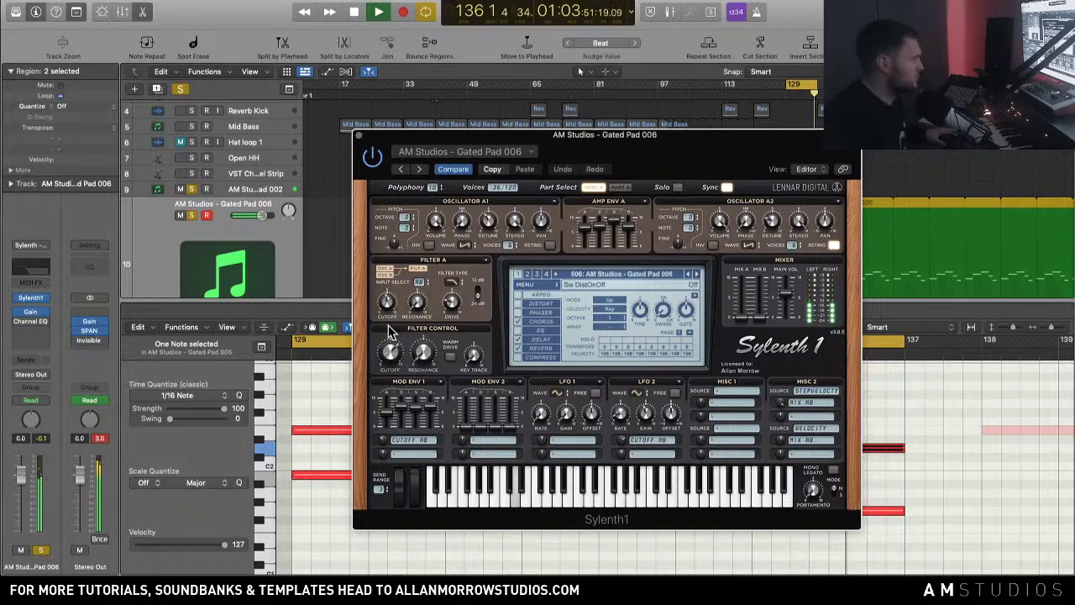
{"action": "left_click", "coordinate": [695, 275]}
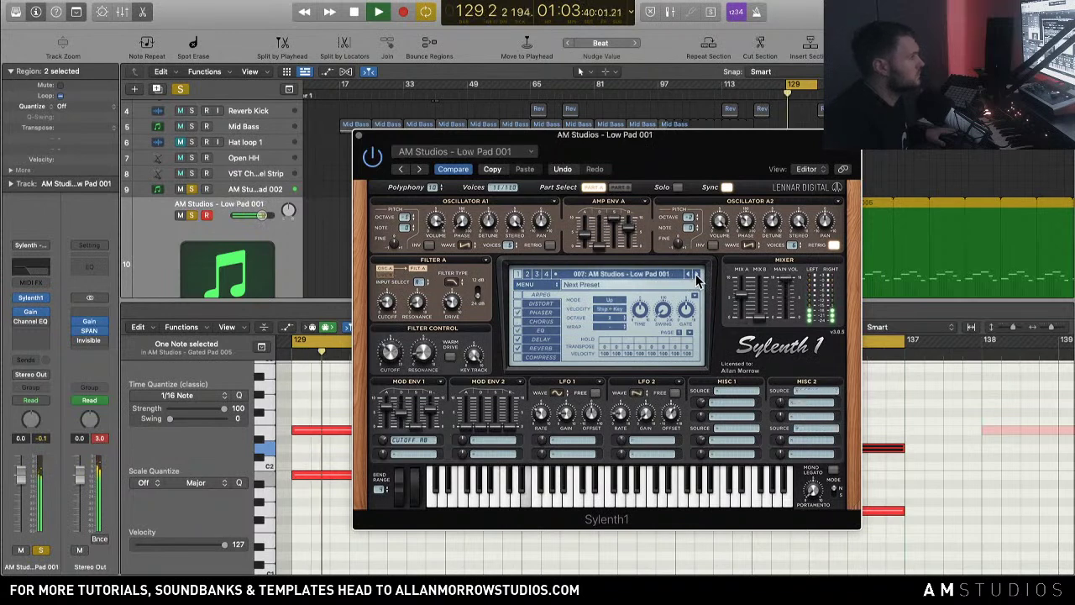
{"action": "left_click", "coordinate": [687, 275]}
{"action": "left_click", "coordinate": [687, 275]}
{"action": "left_click", "coordinate": [687, 274]}
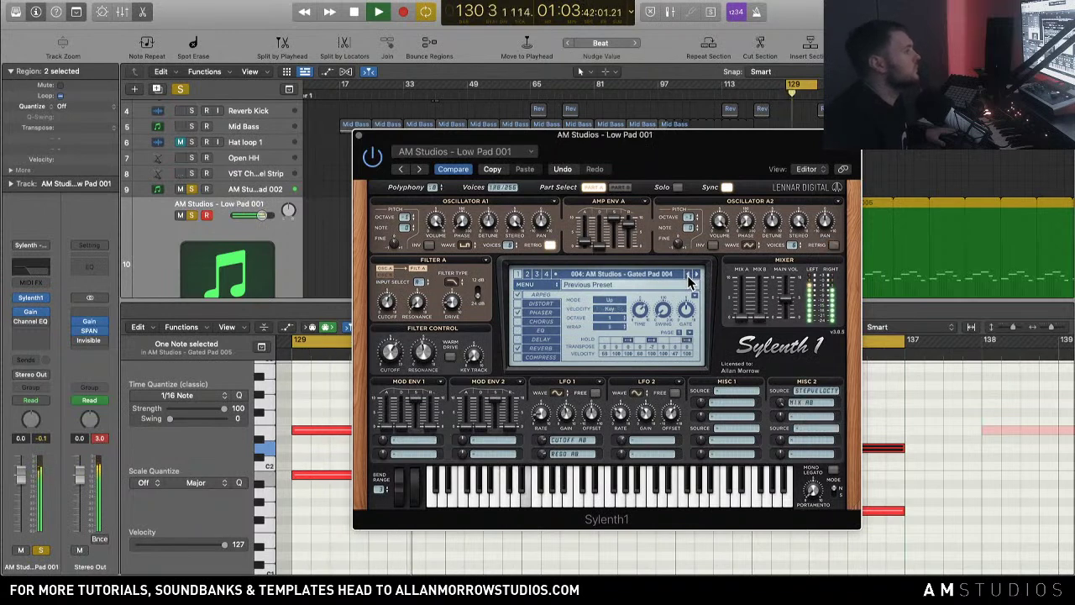
{"action": "left_click", "coordinate": [687, 274]}
{"action": "left_click", "coordinate": [687, 275]}
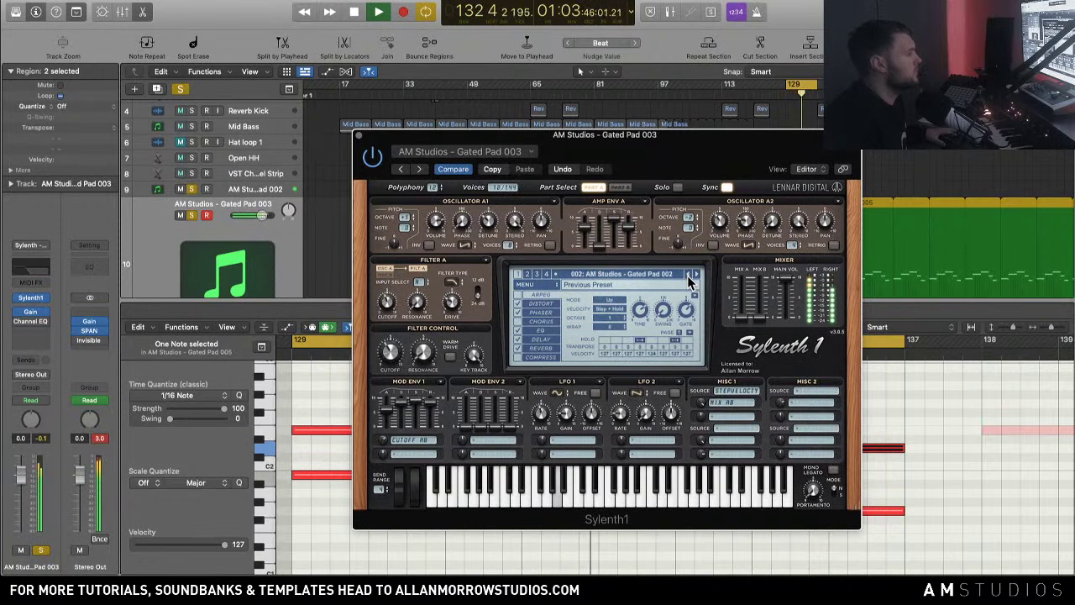
{"action": "left_click", "coordinate": [687, 275]}
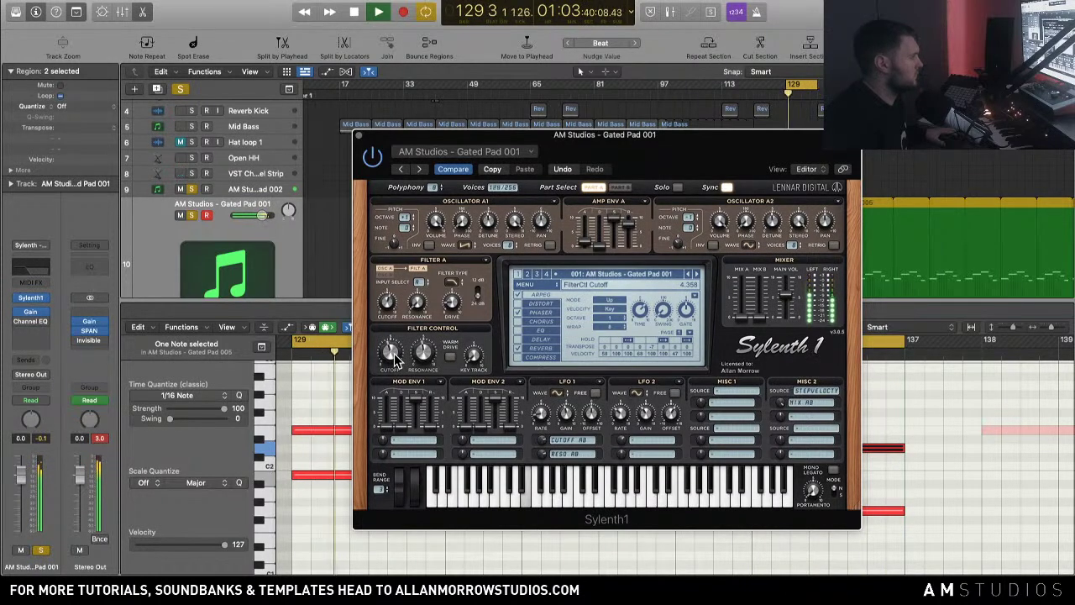
{"action": "key", "text": "space"}
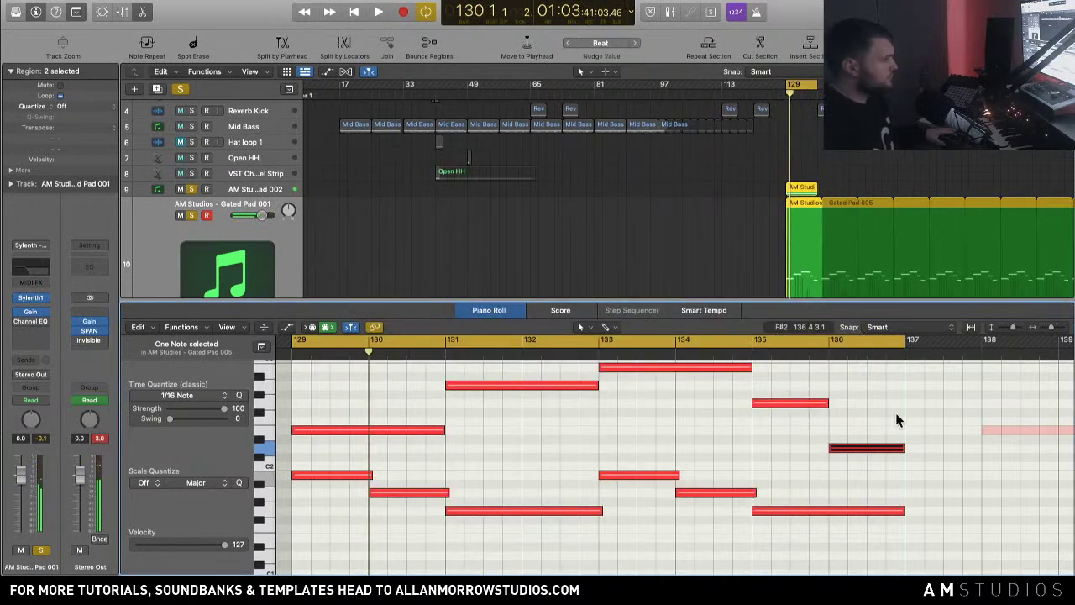
Step: Select all five gated pad notes and lengthen their ends slightly so they overlap the following notes
{"action": "left_click_drag", "start_coordinate": [923, 455], "coordinate": [404, 368]}
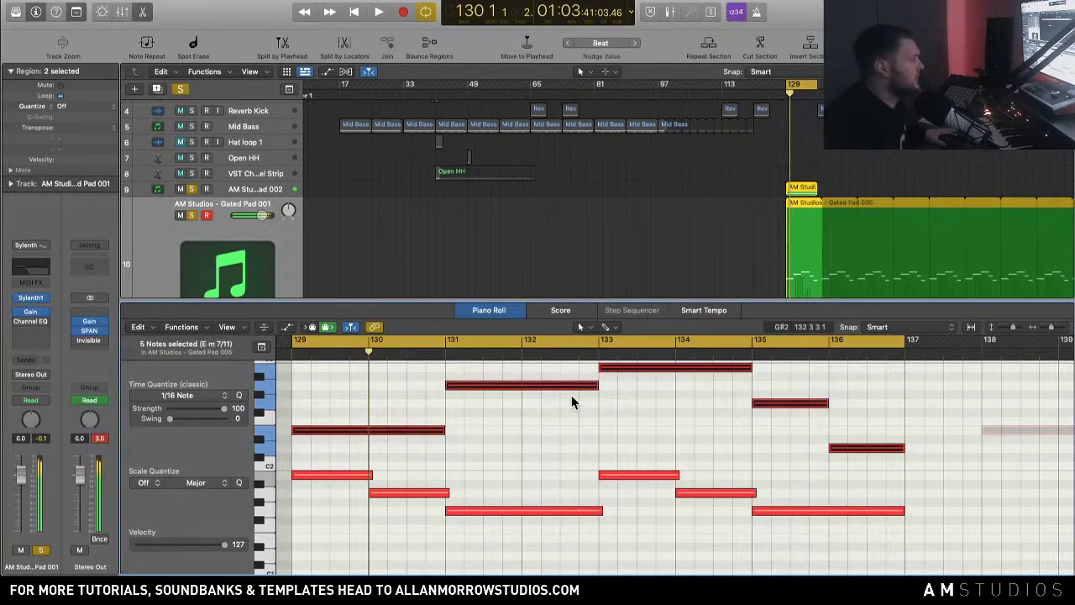
{"action": "left_click_drag", "start_coordinate": [600, 389], "coordinate": [604, 388]}
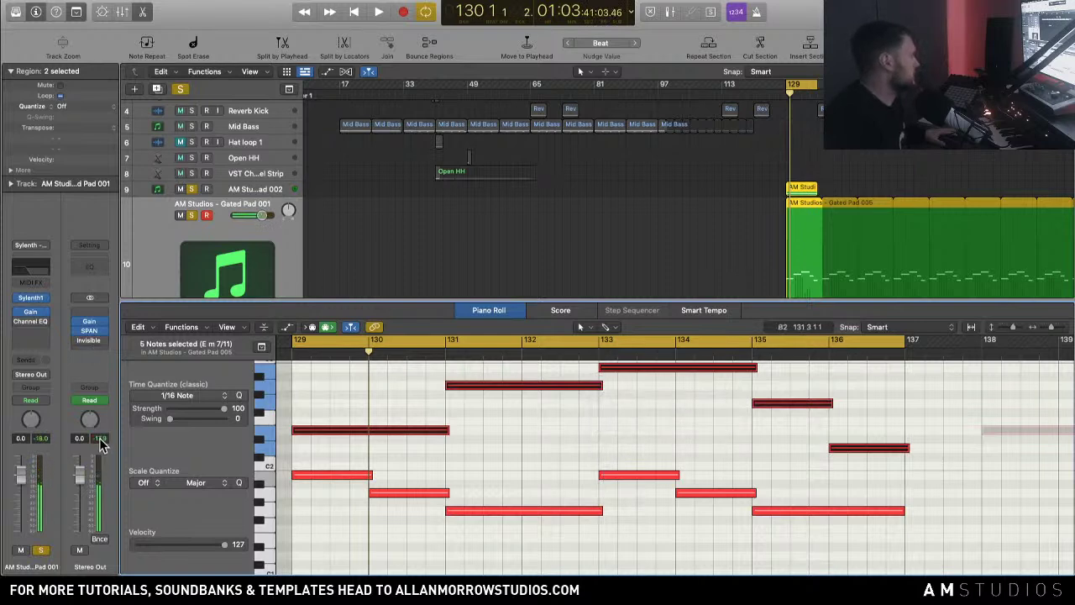
Step: Reopen Sylenth1, return the gated pad track to the Gated Pad 005 preset, and lower its channel fader to -0.7 dB
{"action": "left_click", "coordinate": [30, 297]}
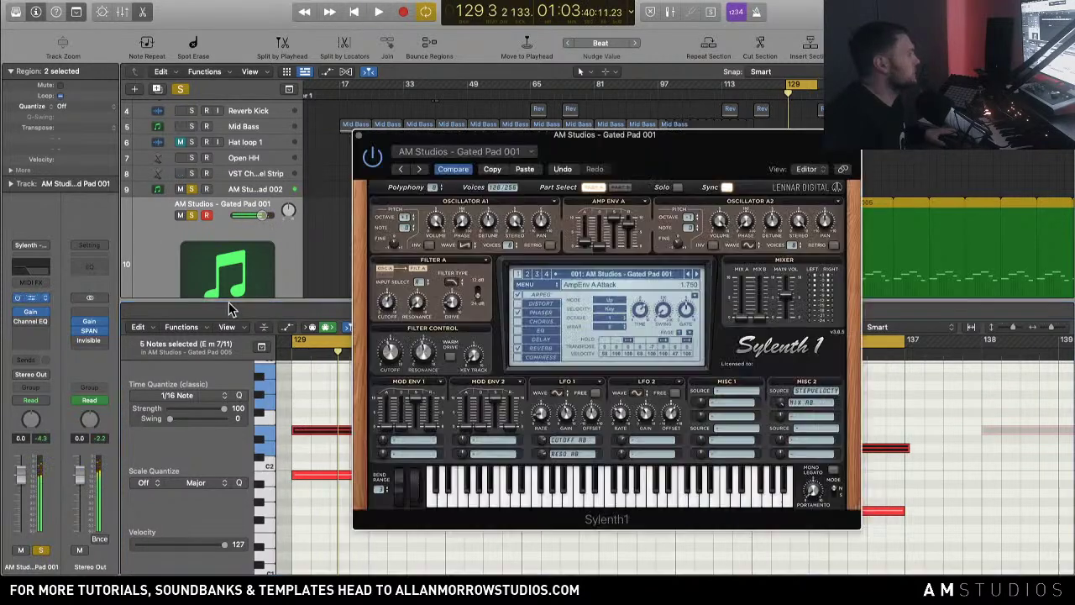
{"action": "key", "text": "space"}
{"action": "left_click", "coordinate": [699, 274]}
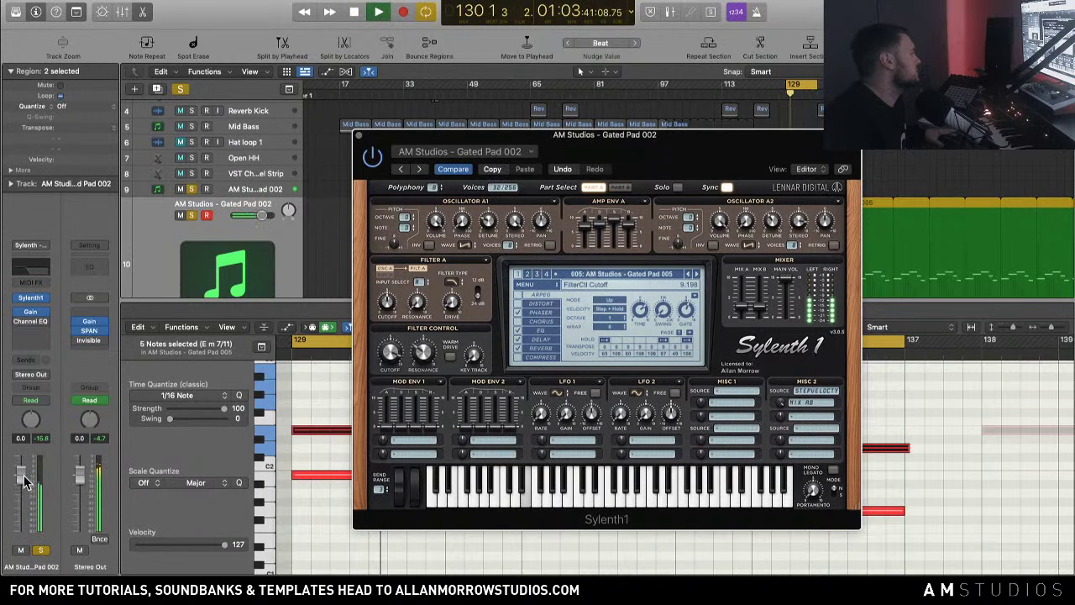
{"action": "left_click_drag", "start_coordinate": [24, 485], "coordinate": [24, 486]}
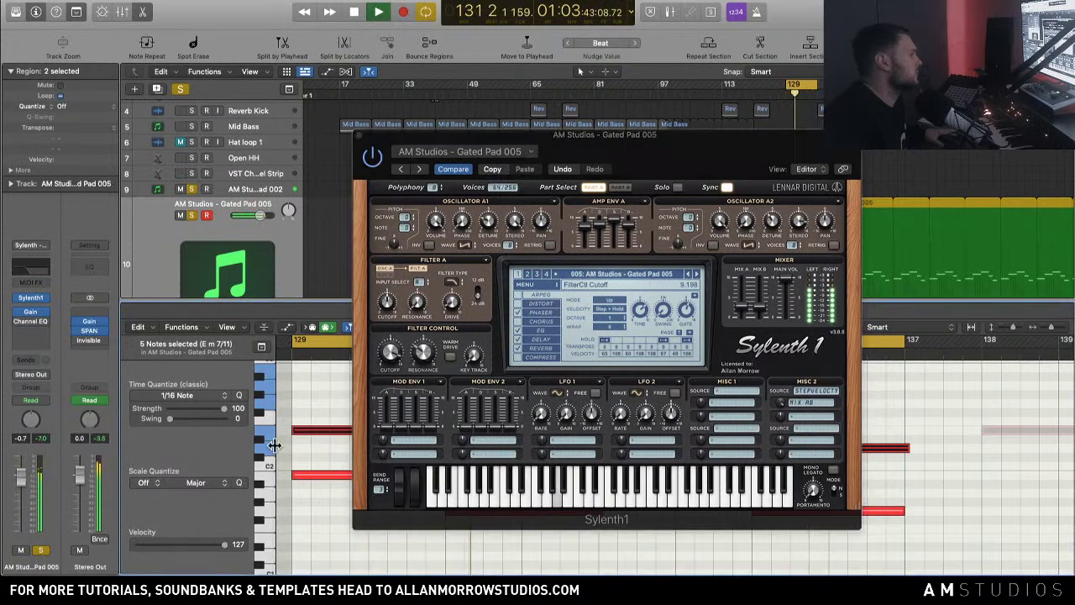
Step: Close Sylenth1, copy the looped gated pad region to bar 49, and play back with the cycle range set from bar 49 to 73
{"action": "left_click_drag", "start_coordinate": [382, 376], "coordinate": [389, 374]}
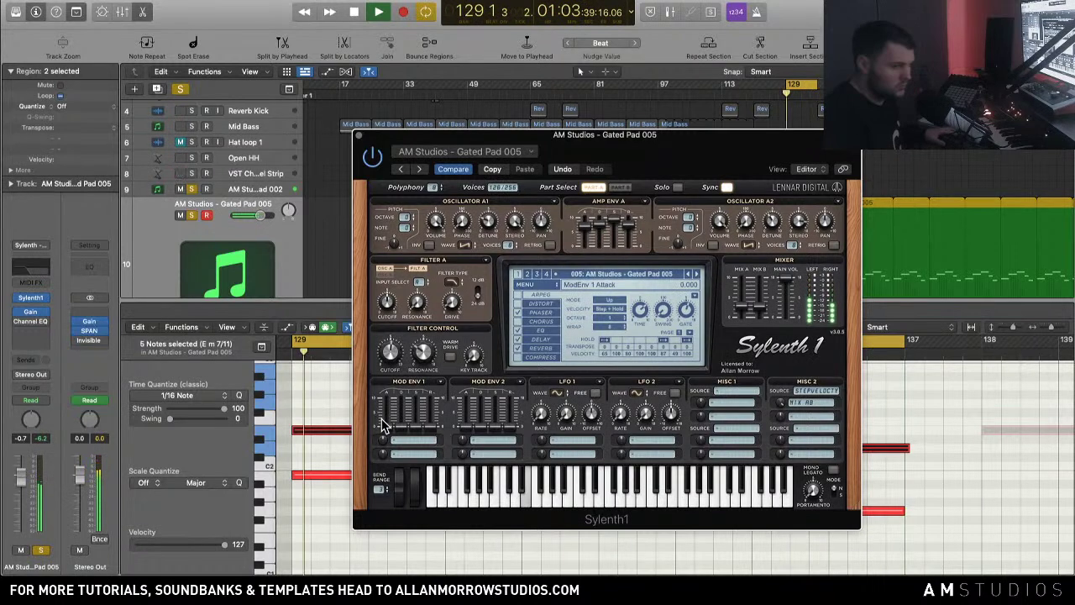
{"action": "left_click", "coordinate": [357, 139]}
{"action": "key", "text": "space"}
{"action": "left_click", "coordinate": [808, 223]}
{"action": "scroll", "coordinate": [756, 226], "scroll_direction": "up", "scroll_amount": 3}
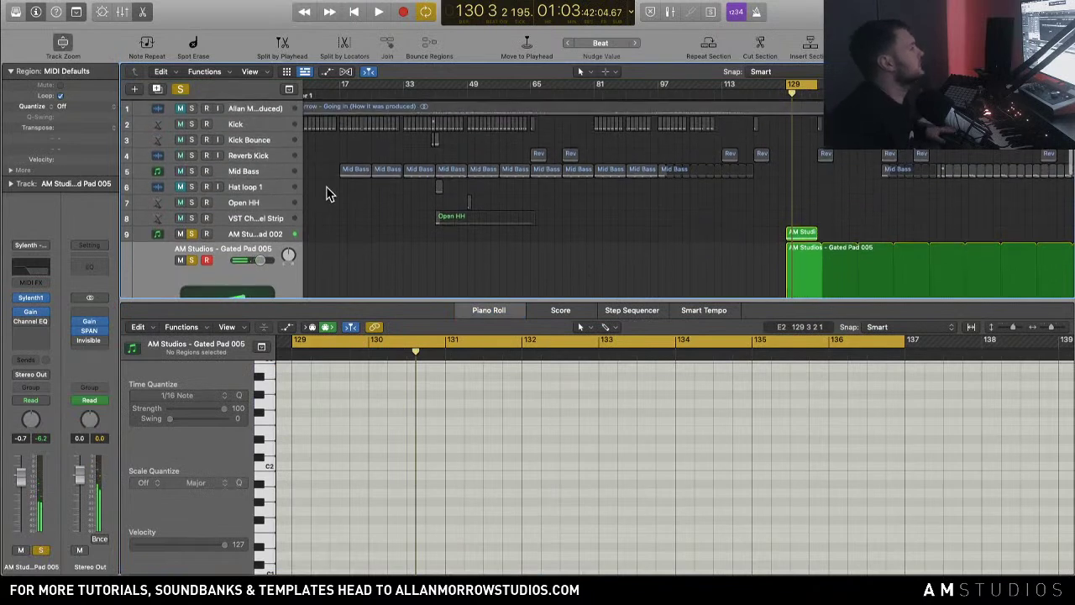
{"action": "left_click_drag", "start_coordinate": [805, 256], "coordinate": [486, 260]}
{"action": "left_click_drag", "start_coordinate": [469, 84], "coordinate": [561, 93]}
{"action": "key", "text": "space"}
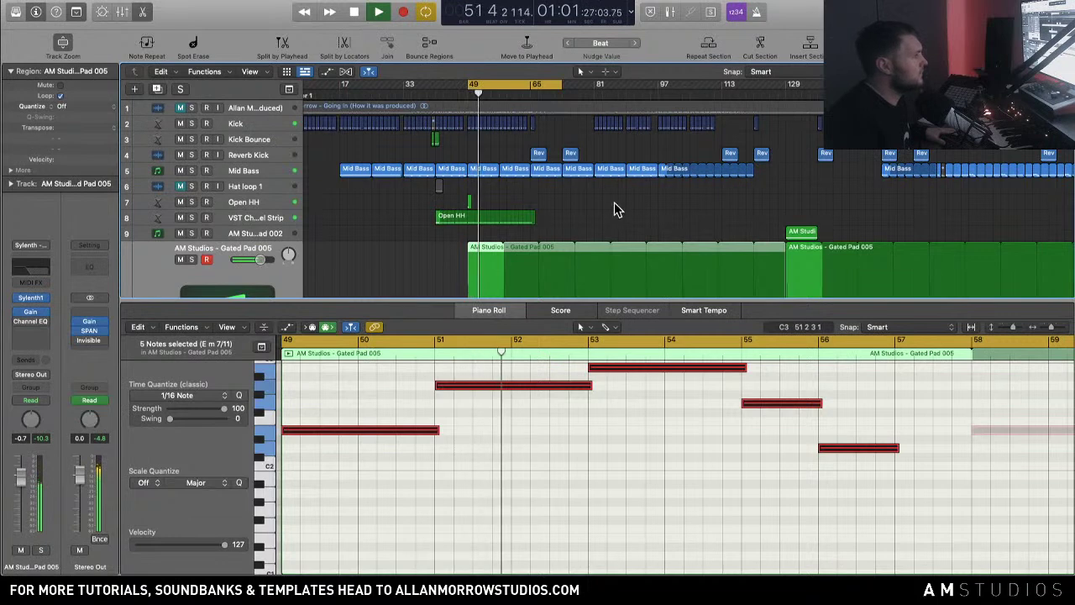
Step: Solo the gated pad and Mid Bass tracks and play the two parts together from bar 49
{"action": "scroll", "coordinate": [614, 202], "scroll_direction": "down", "scroll_amount": 2}
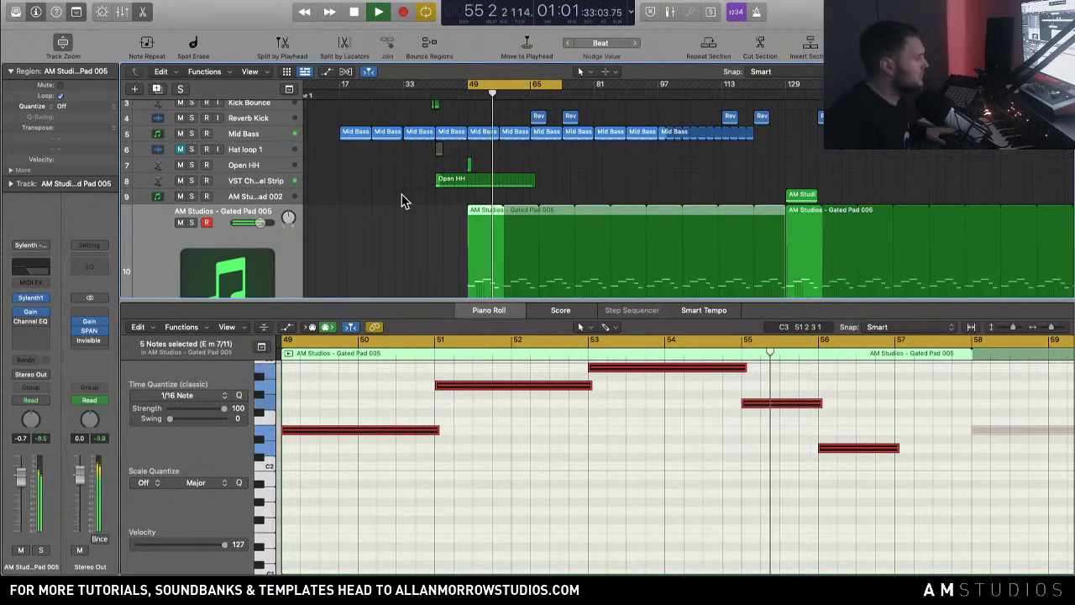
{"action": "scroll", "coordinate": [401, 198], "scroll_direction": "down", "scroll_amount": 2}
{"action": "key", "text": "space"}
{"action": "left_click", "coordinate": [192, 194]}
{"action": "scroll", "coordinate": [301, 195], "scroll_direction": "up", "scroll_amount": 3}
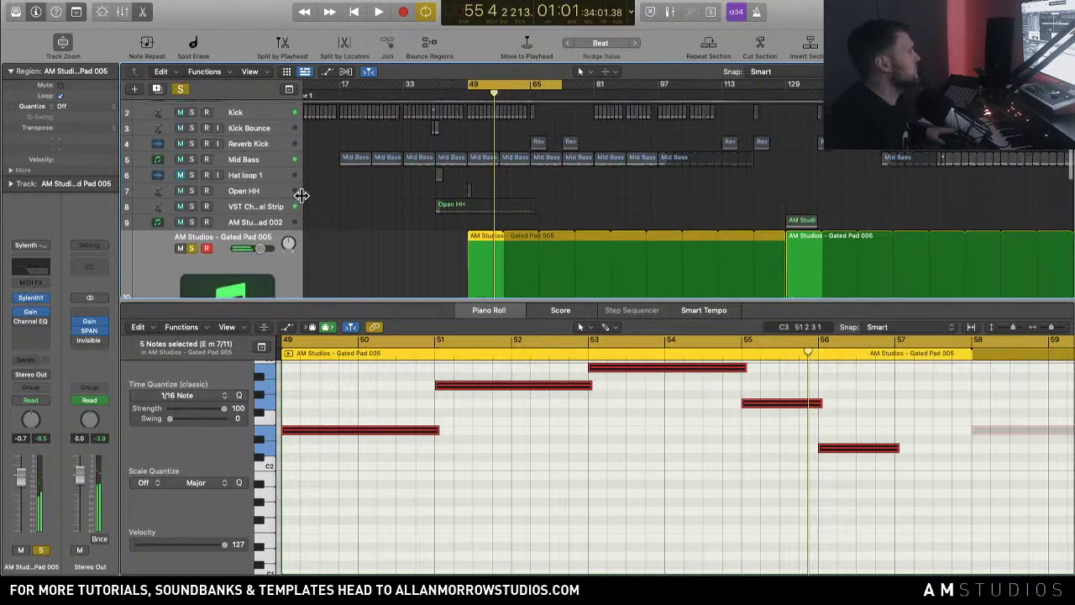
{"action": "left_click", "coordinate": [193, 160]}
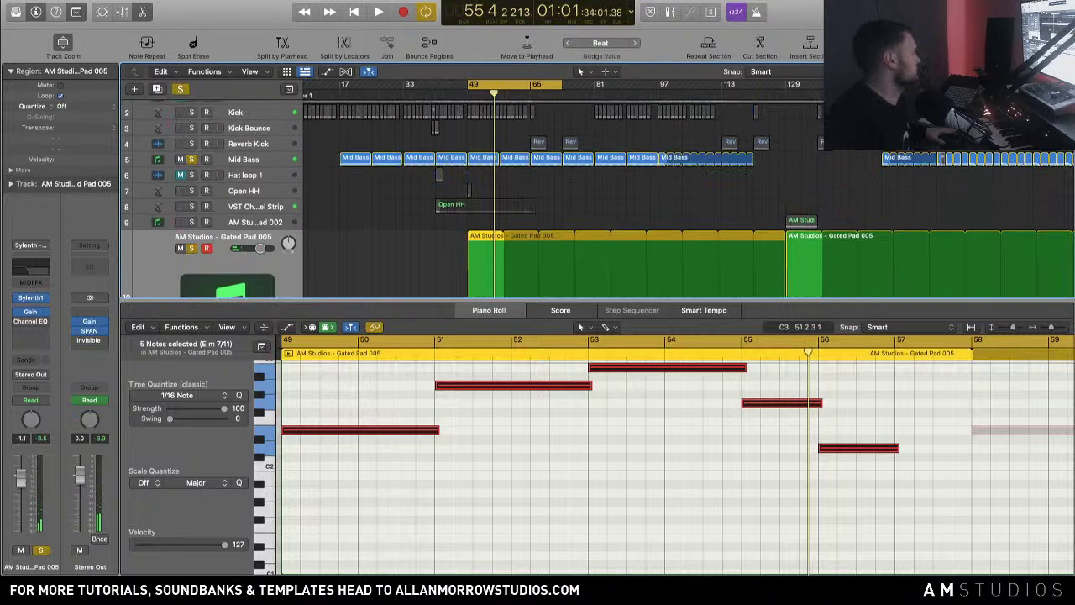
{"action": "key", "text": "space"}
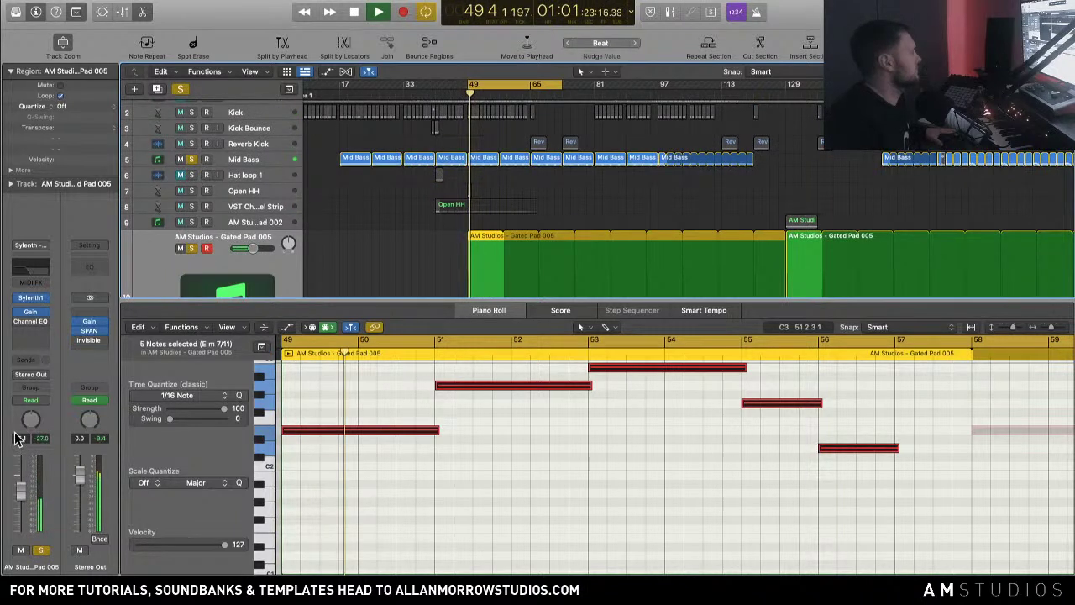
Step: Insert a stereo LFOTool on the gated pad track and lower its channel fader to -5.9 dB
{"action": "left_click", "coordinate": [36, 333]}
{"action": "mouse_move", "coordinate": [75, 372]}
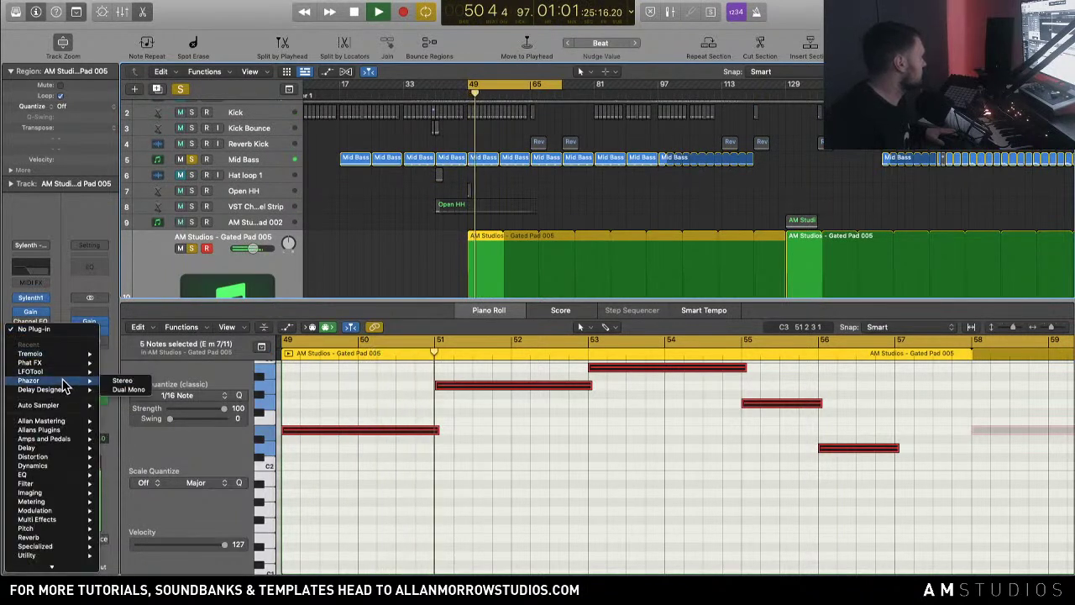
{"action": "left_click", "coordinate": [128, 381]}
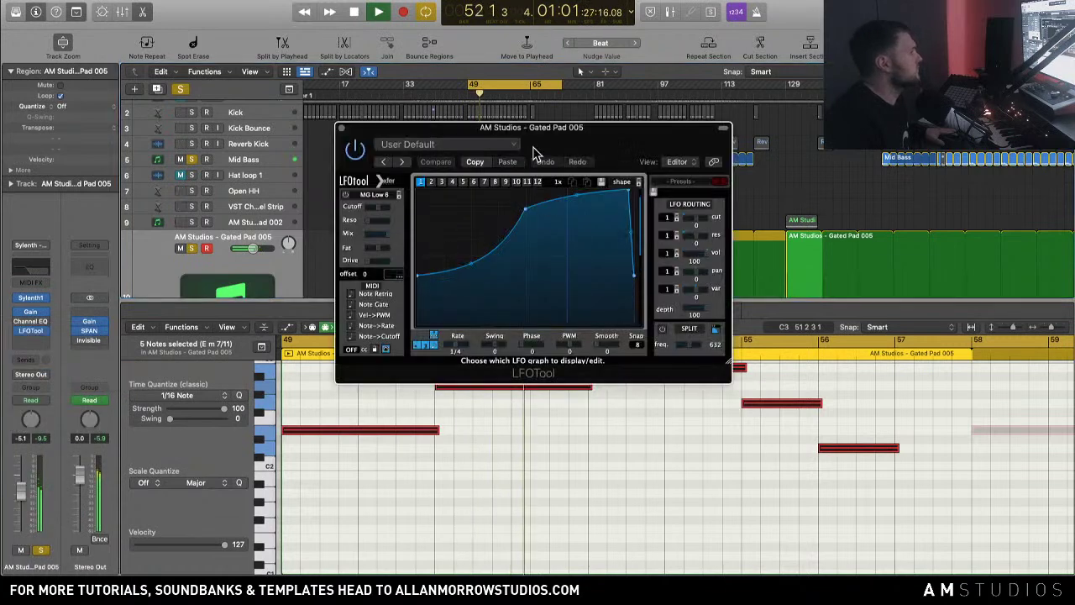
{"action": "left_click_drag", "start_coordinate": [532, 132], "coordinate": [598, 140]}
{"action": "key", "text": "XF86AudioRaiseVolume"}
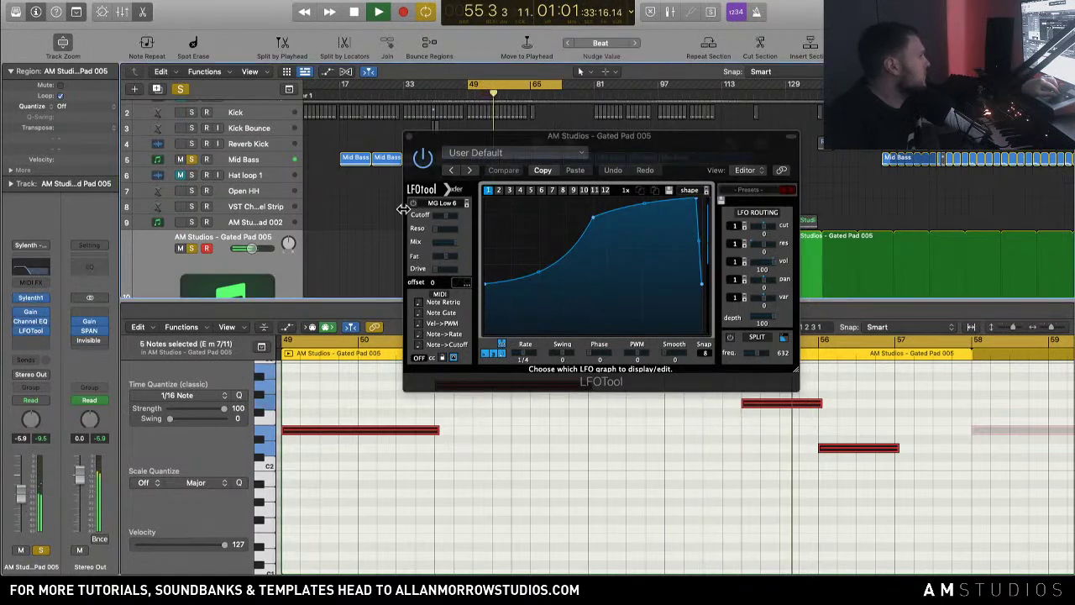
Step: Raise the low-cut frequency in the gated pad track's Channel EQ to thin out its low end
{"action": "left_click", "coordinate": [31, 320]}
{"action": "left_click_drag", "start_coordinate": [565, 267], "coordinate": [720, 288]}
{"action": "left_click_drag", "start_coordinate": [364, 272], "coordinate": [513, 284]}
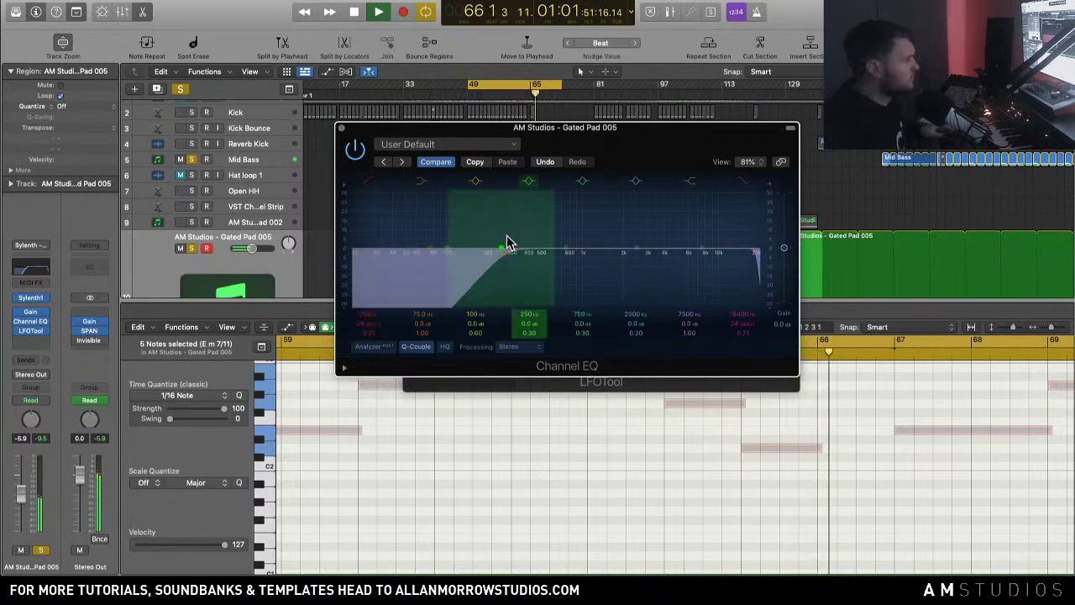
Step: Reopen Sylenth1 on the gated pad track, play the section without solos, and close the plug-in windows
{"action": "left_click", "coordinate": [30, 297]}
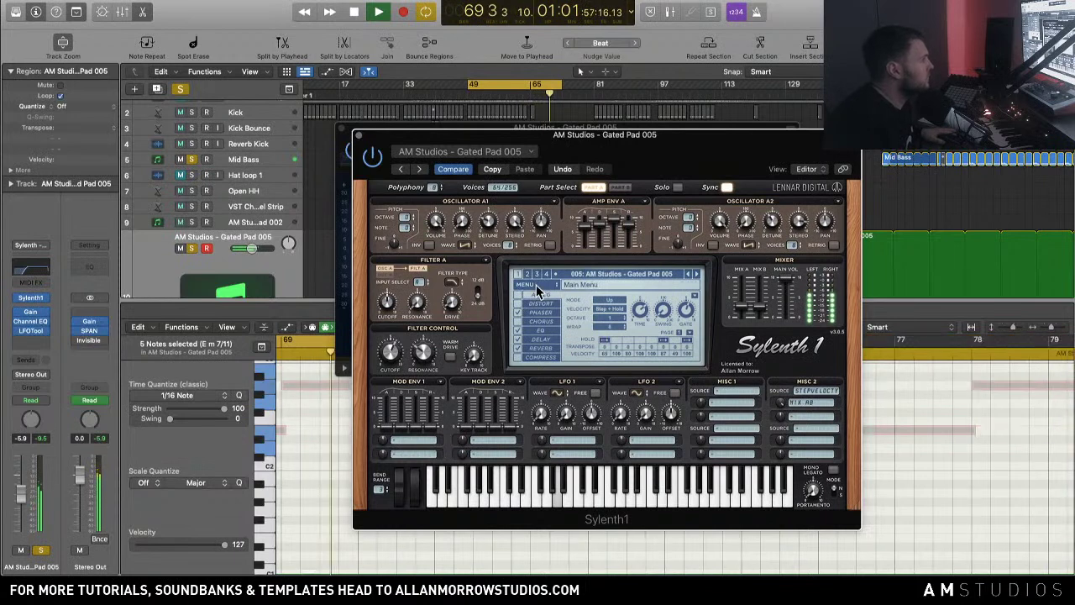
{"action": "key", "text": "space"}
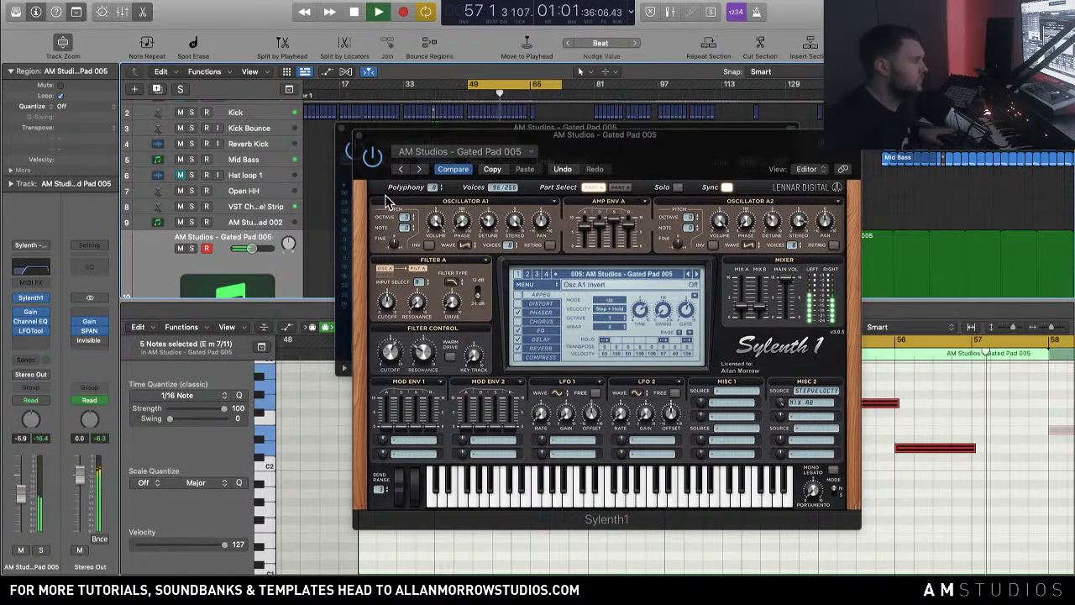
{"action": "key", "text": "super+w"}
{"action": "key", "text": "space"}
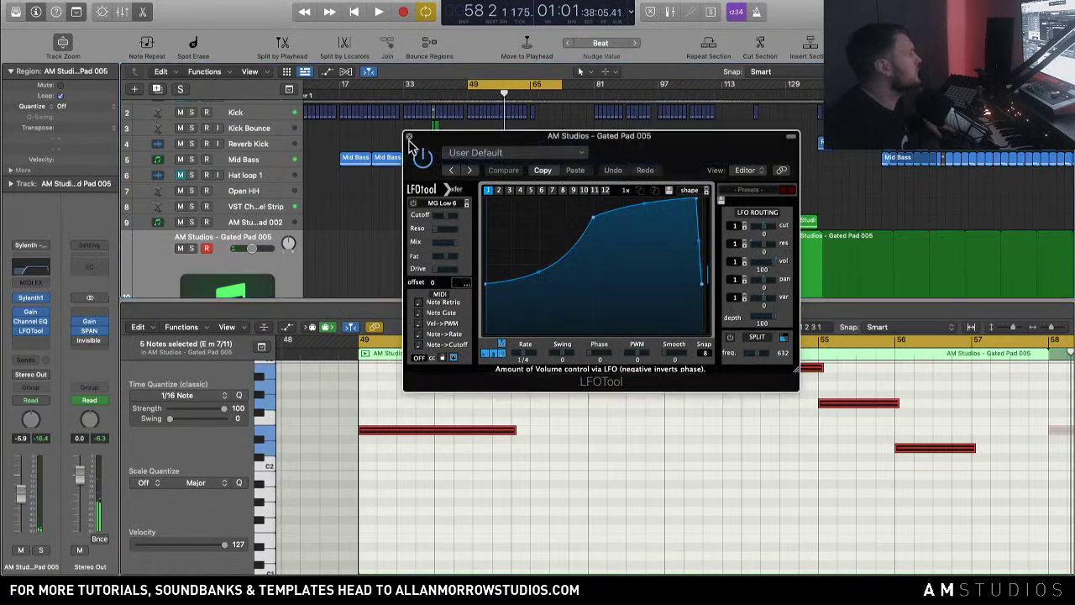
{"action": "left_click", "coordinate": [409, 141]}
Step: Try shortening the A2 note at bar 51 to one bar and copying it to E2 at bar 52, and undo the edits
{"action": "scroll", "coordinate": [487, 257], "scroll_direction": "down", "scroll_amount": 2}
{"action": "scroll", "coordinate": [624, 441], "scroll_direction": "up", "scroll_amount": 1}
{"action": "scroll", "coordinate": [625, 441], "scroll_direction": "up", "scroll_amount": 1}
{"action": "left_click", "coordinate": [648, 446]}
{"action": "left_click_drag", "start_coordinate": [668, 424], "coordinate": [588, 431]}
{"action": "left_click", "coordinate": [594, 468], "text": "super"}
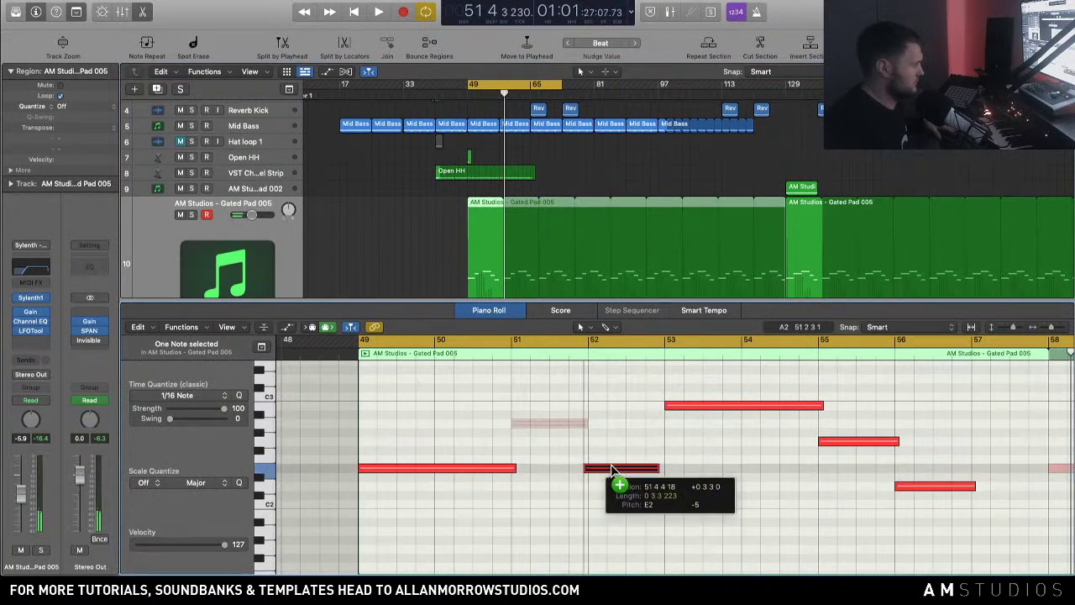
{"action": "key", "text": "super+z"}
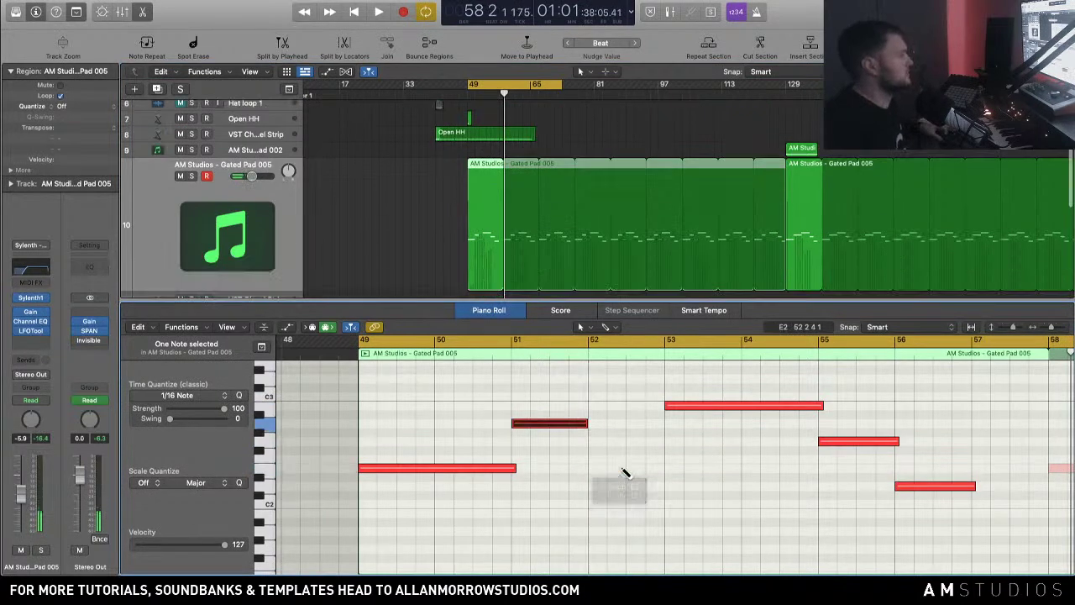
Step: In the bar 49 gated pad region, delete the notes from bar 53 onward and copy the first two notes, E2 and A2, to bar 53
{"action": "left_click", "coordinate": [803, 220]}
{"action": "left_click", "coordinate": [504, 208]}
{"action": "scroll", "coordinate": [578, 425], "scroll_direction": "left", "scroll_amount": 5}
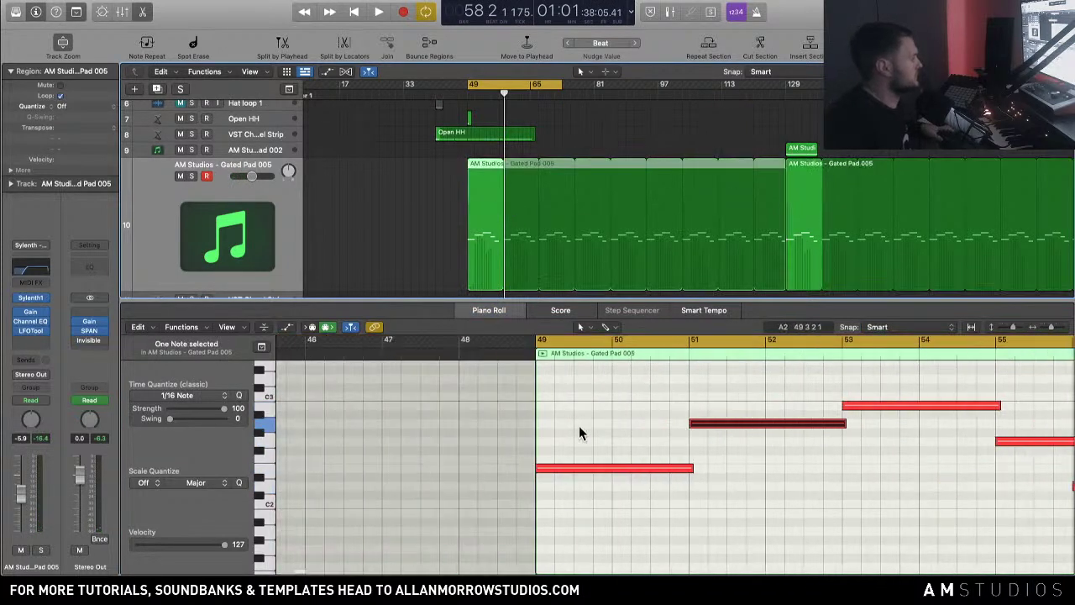
{"action": "scroll", "coordinate": [572, 425], "scroll_direction": "right", "scroll_amount": 3}
{"action": "left_click_drag", "start_coordinate": [631, 363], "coordinate": [864, 483]}
{"action": "left_click", "coordinate": [589, 481]}
{"action": "left_click_drag", "start_coordinate": [609, 374], "coordinate": [828, 517]}
{"action": "key", "text": "Delete"}
{"action": "left_click_drag", "start_coordinate": [600, 506], "coordinate": [342, 403]}
{"action": "left_click_drag", "start_coordinate": [318, 467], "coordinate": [625, 475]}
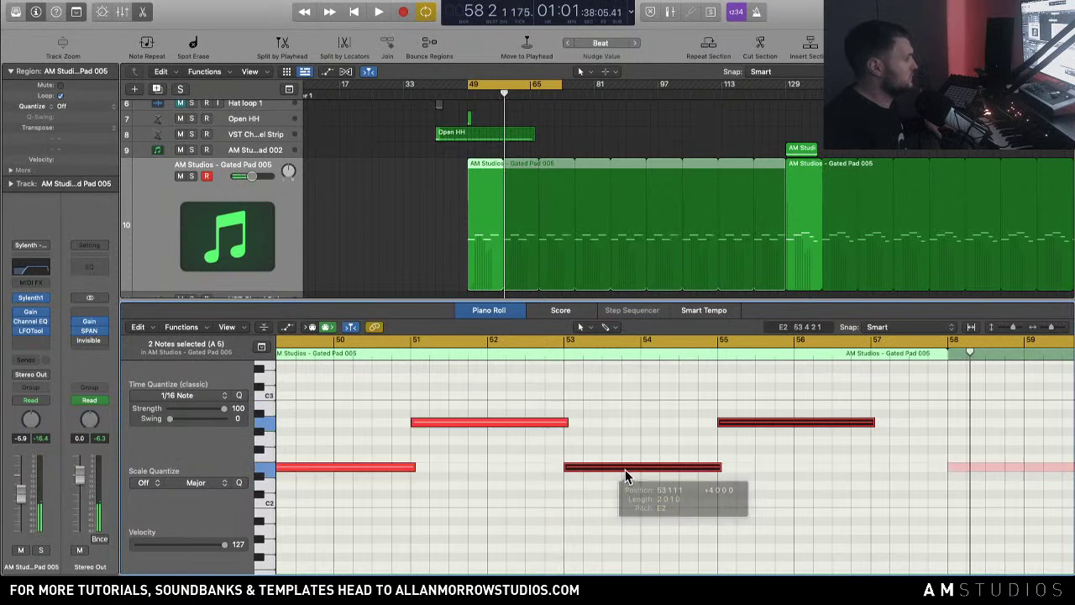
Step: Play back the new pattern and shorten the bar 49 gated pad region so it repeats from bar 57
{"action": "key", "text": "space"}
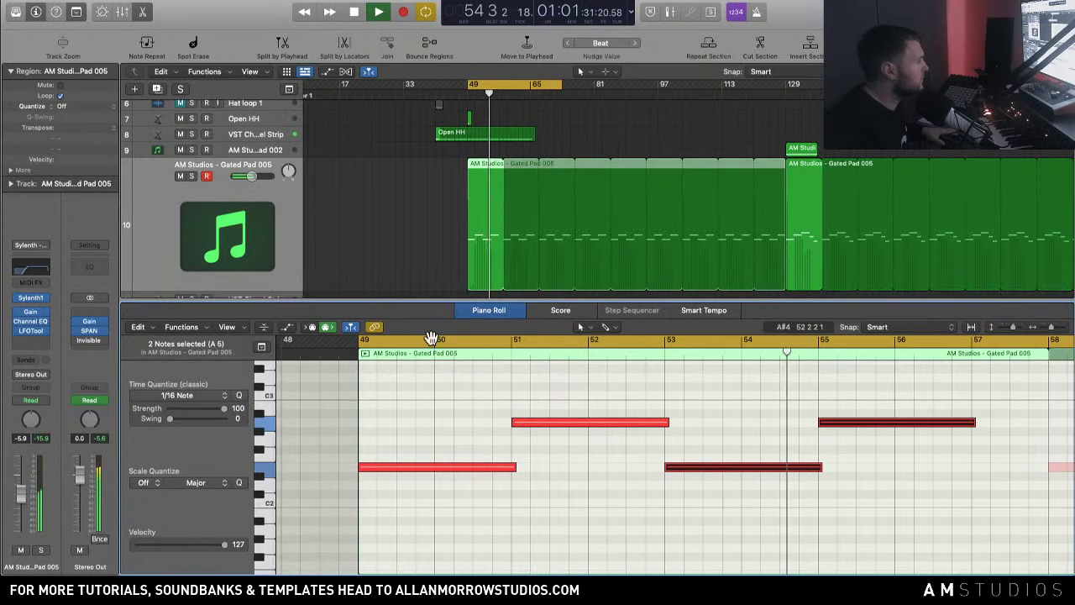
{"action": "scroll", "coordinate": [532, 387], "scroll_direction": "right", "scroll_amount": 2}
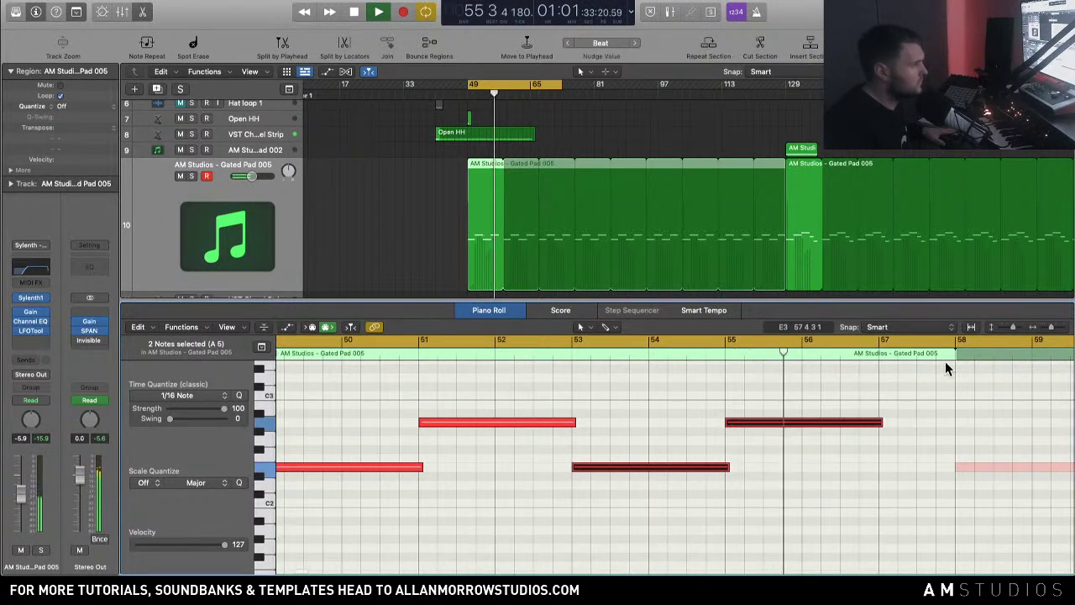
{"action": "left_click_drag", "start_coordinate": [950, 360], "coordinate": [878, 356]}
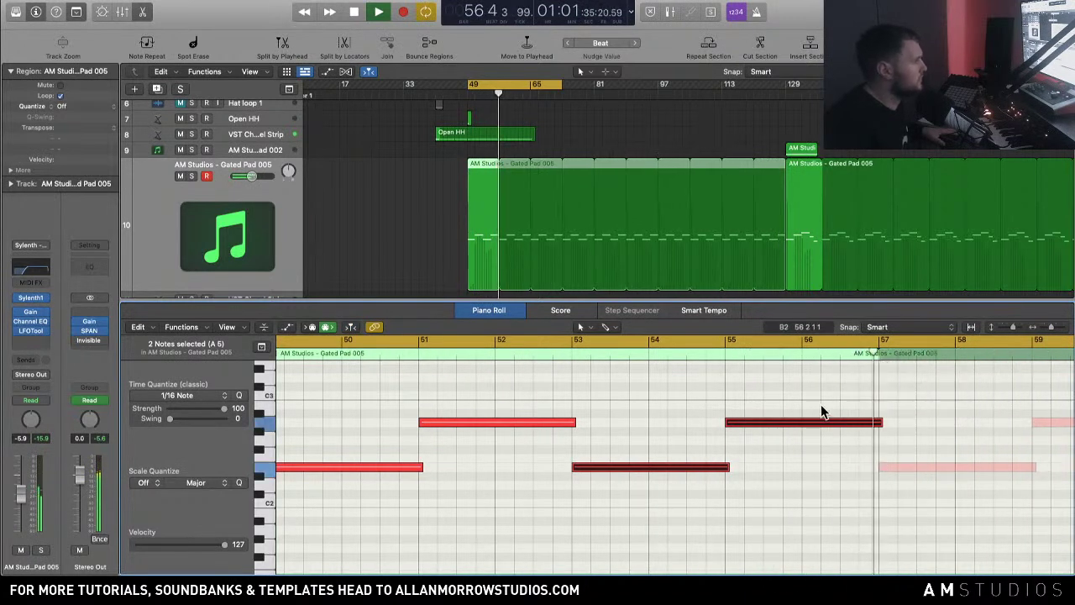
Step: Lower the notes at bars 51 and 55 to F#2, and finally set them to G2, playing back soloed and in the mix
{"action": "left_click", "coordinate": [192, 175]}
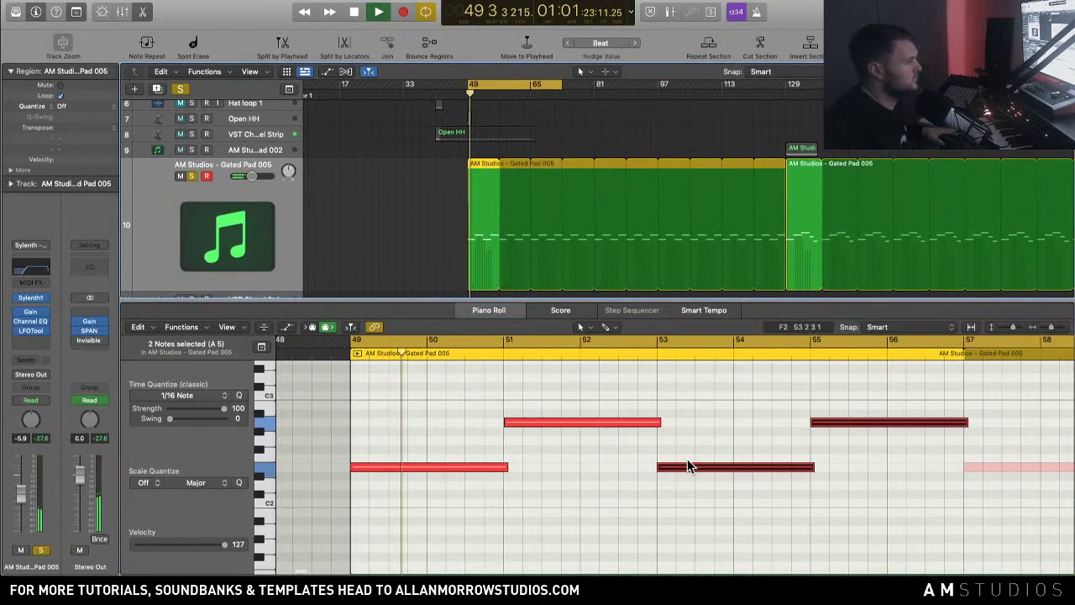
{"action": "left_click_drag", "start_coordinate": [1051, 327], "coordinate": [1048, 333]}
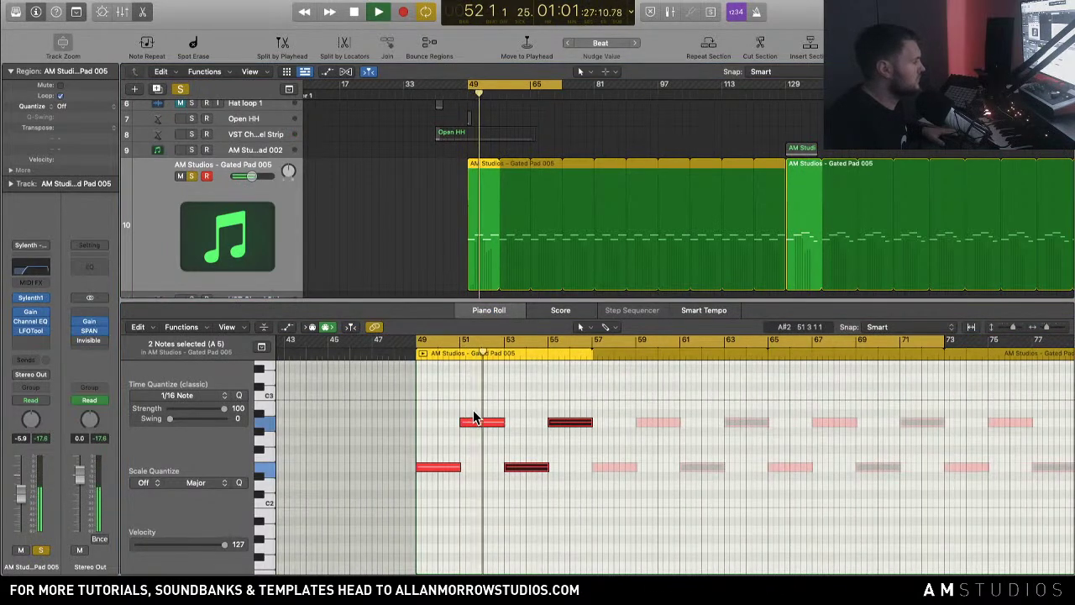
{"action": "key", "text": "space"}
{"action": "left_click_drag", "start_coordinate": [472, 408], "coordinate": [567, 434]}
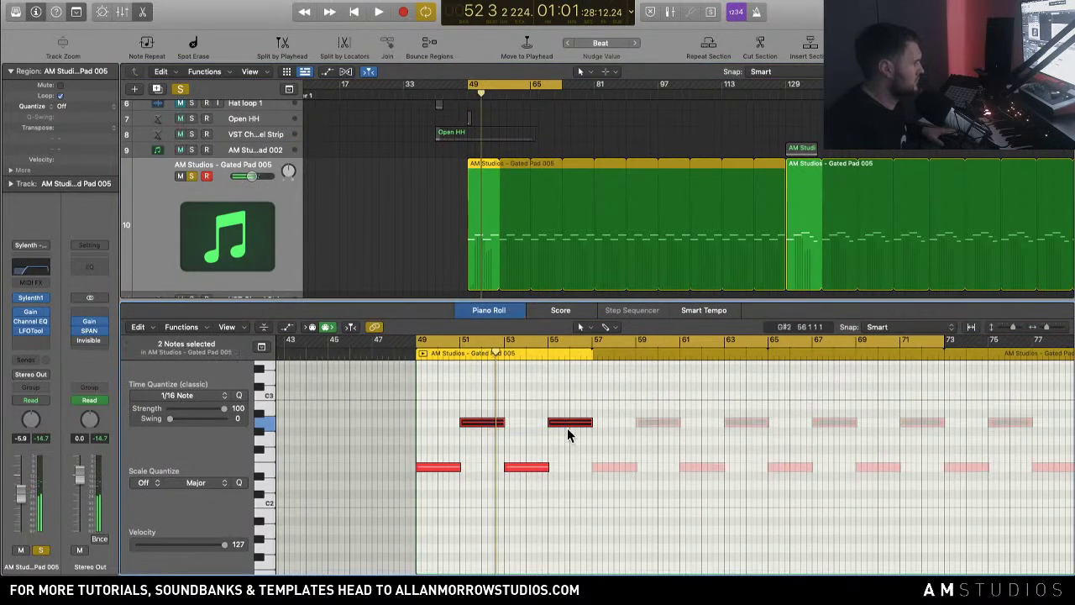
{"action": "left_click_drag", "start_coordinate": [467, 424], "coordinate": [472, 454]}
{"action": "key", "text": "space"}
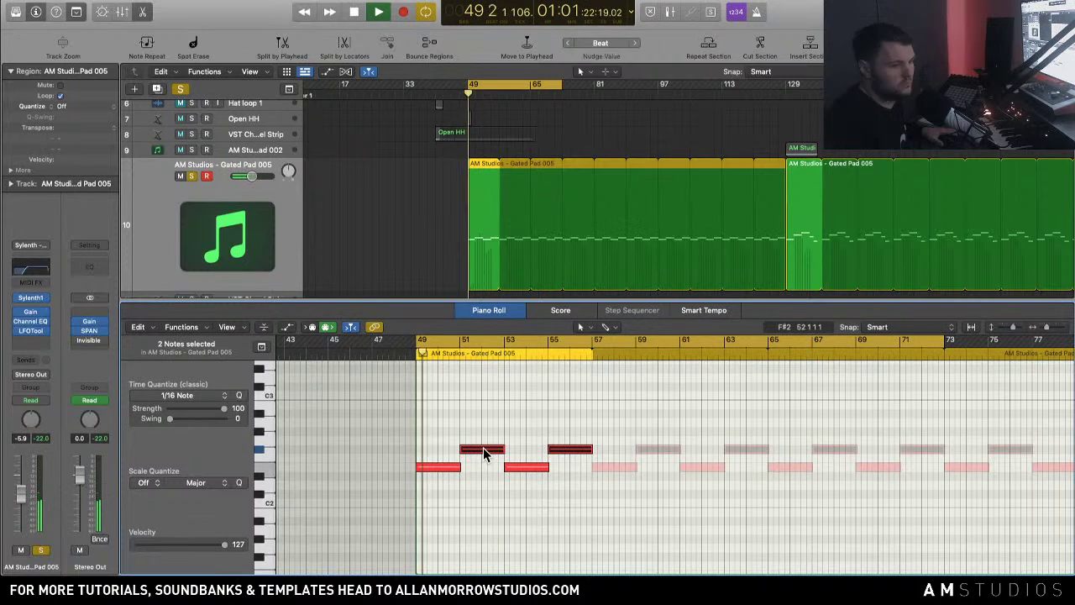
{"action": "left_click", "coordinate": [194, 177]}
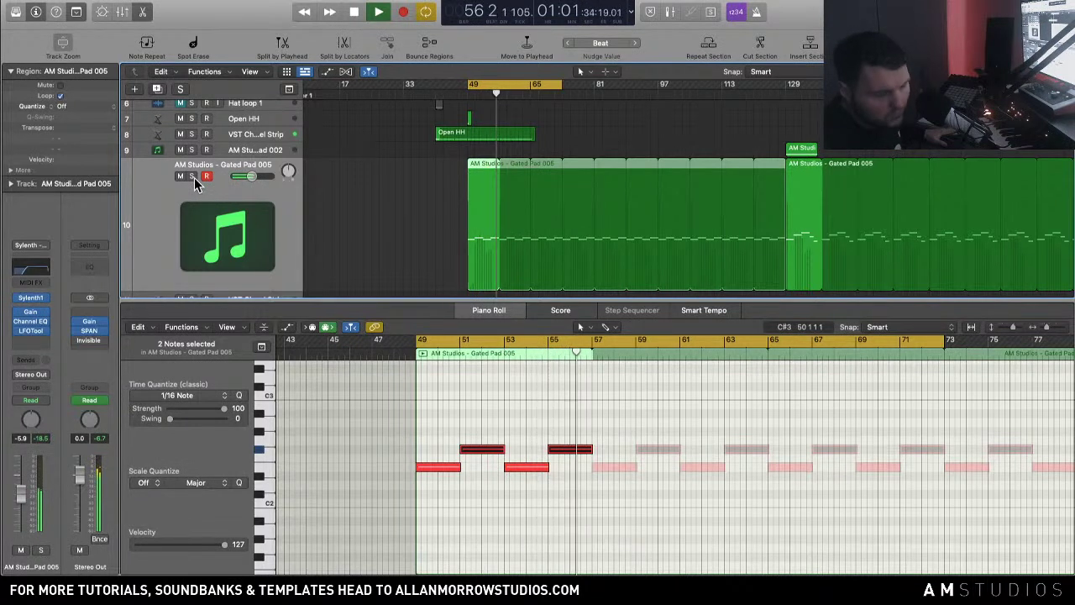
{"action": "key", "text": "space"}
{"action": "left_click_drag", "start_coordinate": [493, 452], "coordinate": [493, 437]}
{"action": "key", "text": "space"}
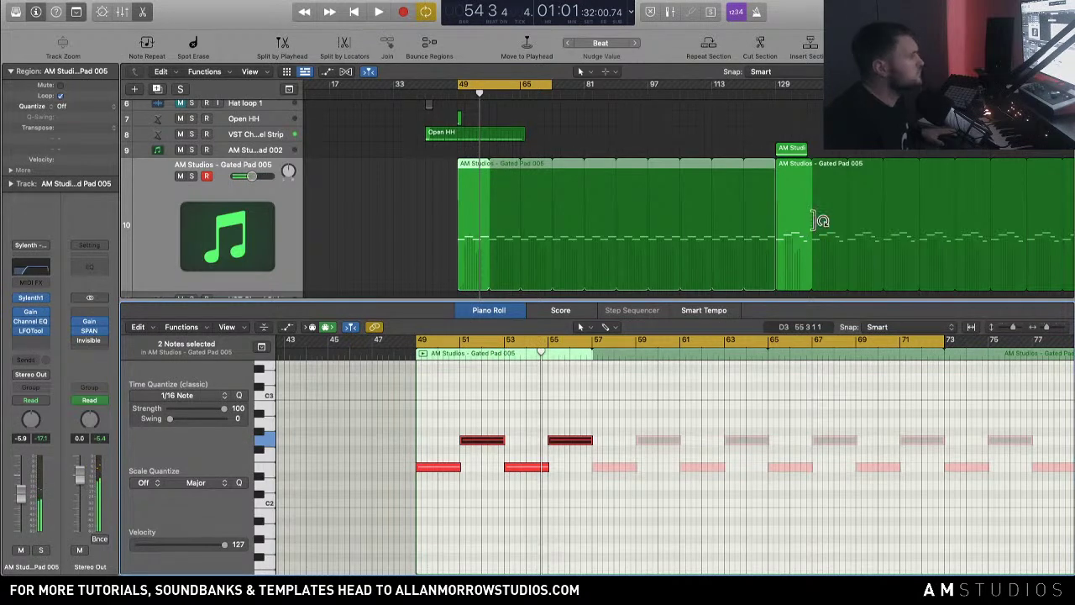
Step: Play the breakdown with the cycle range set from bar 129 to 159, remove the gated pad region's loop there, and trim it to end at bar 137
{"action": "left_click_drag", "start_coordinate": [777, 84], "coordinate": [895, 84]}
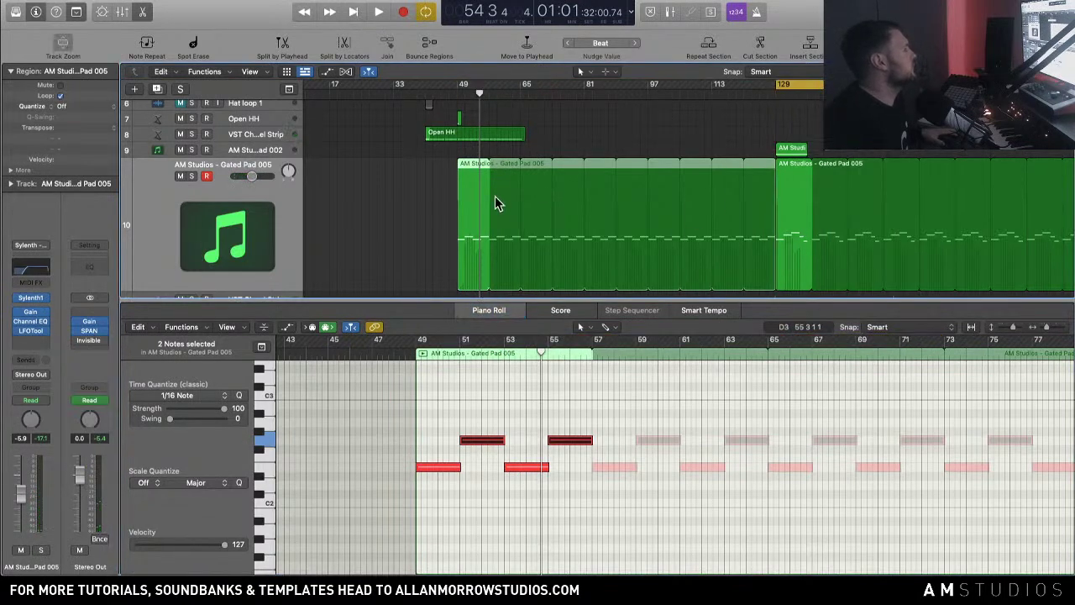
{"action": "key", "text": "space"}
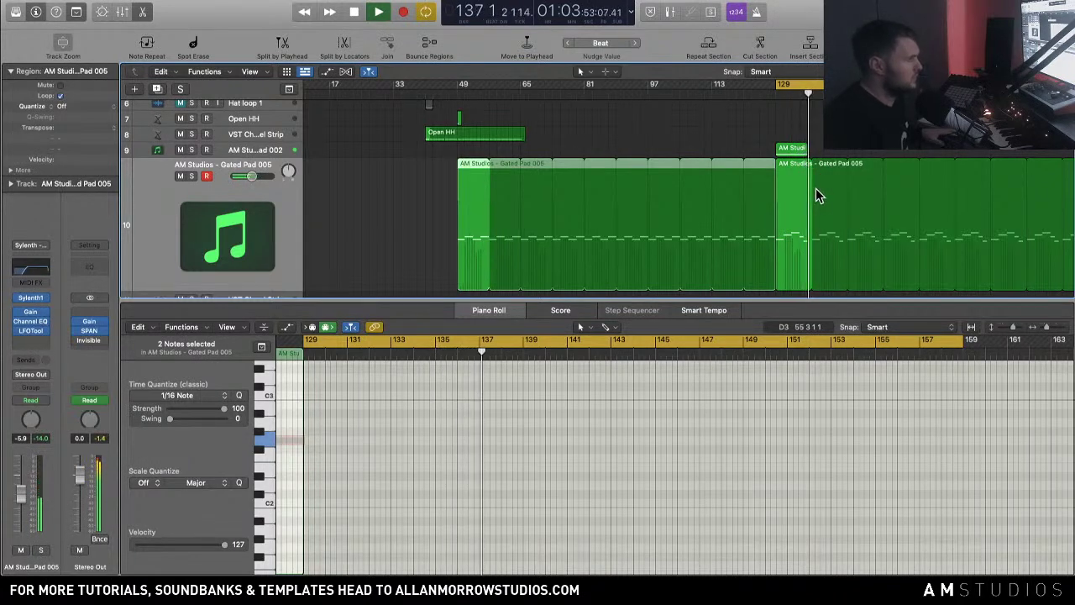
{"action": "key", "text": "space"}
{"action": "left_click_drag", "start_coordinate": [819, 189], "coordinate": [811, 180]}
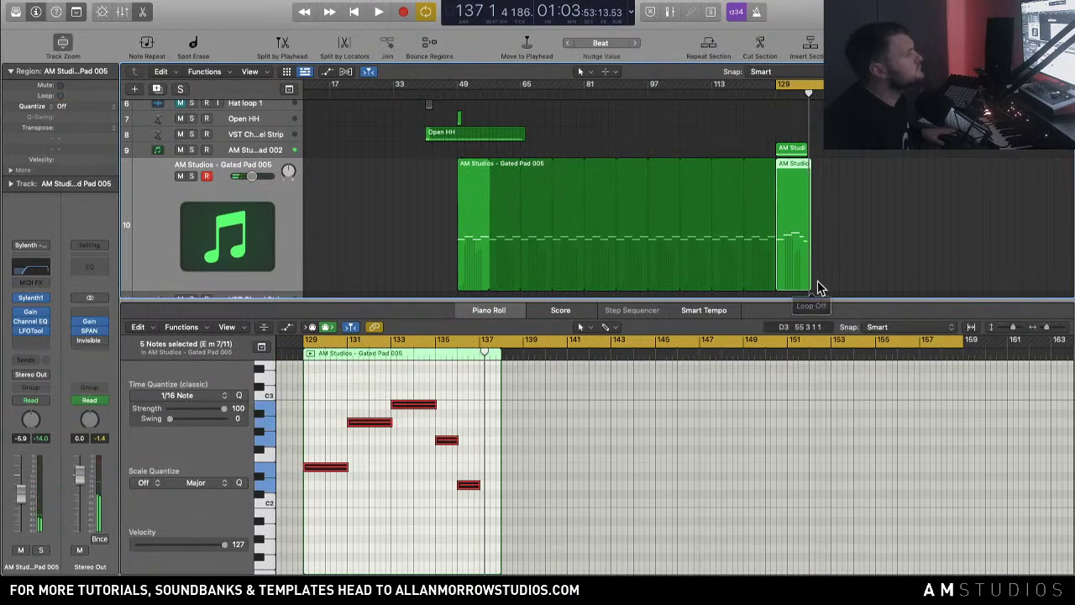
{"action": "left_click_drag", "start_coordinate": [806, 280], "coordinate": [804, 281]}
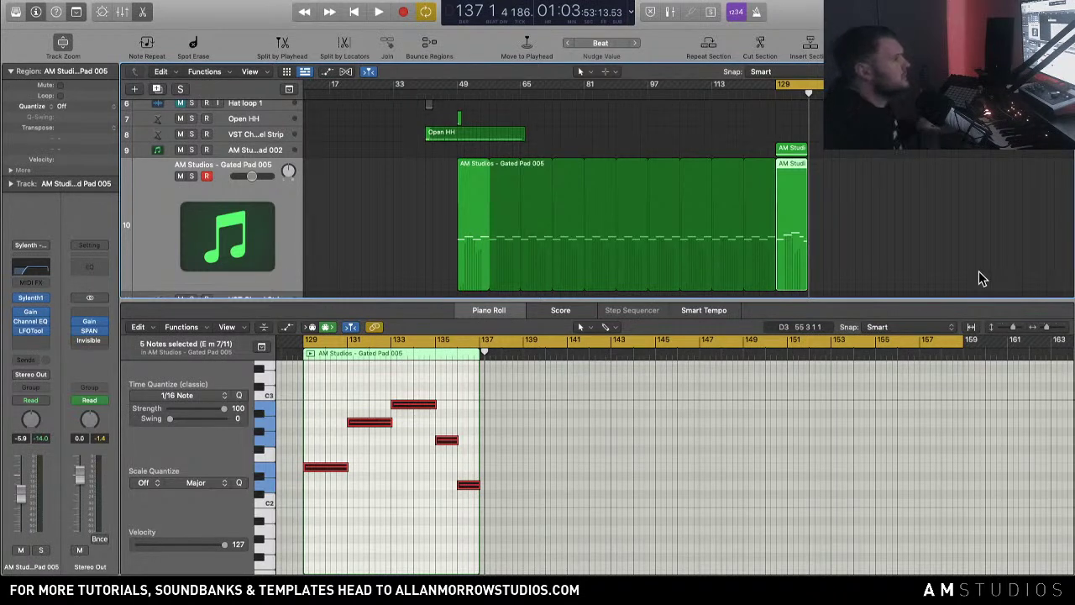
Step: Select the low pad and gated pad regions at bar 129 together and play back the breakdown
{"action": "left_click_drag", "start_coordinate": [872, 197], "coordinate": [793, 139]}
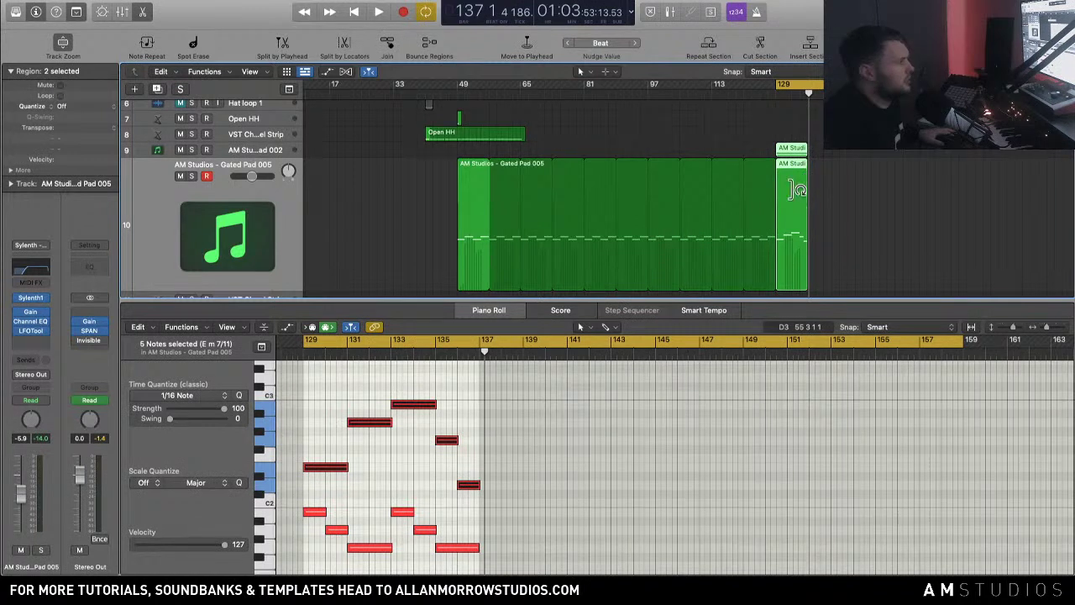
{"action": "left_click", "coordinate": [845, 207]}
{"action": "left_click_drag", "start_coordinate": [861, 225], "coordinate": [791, 142]}
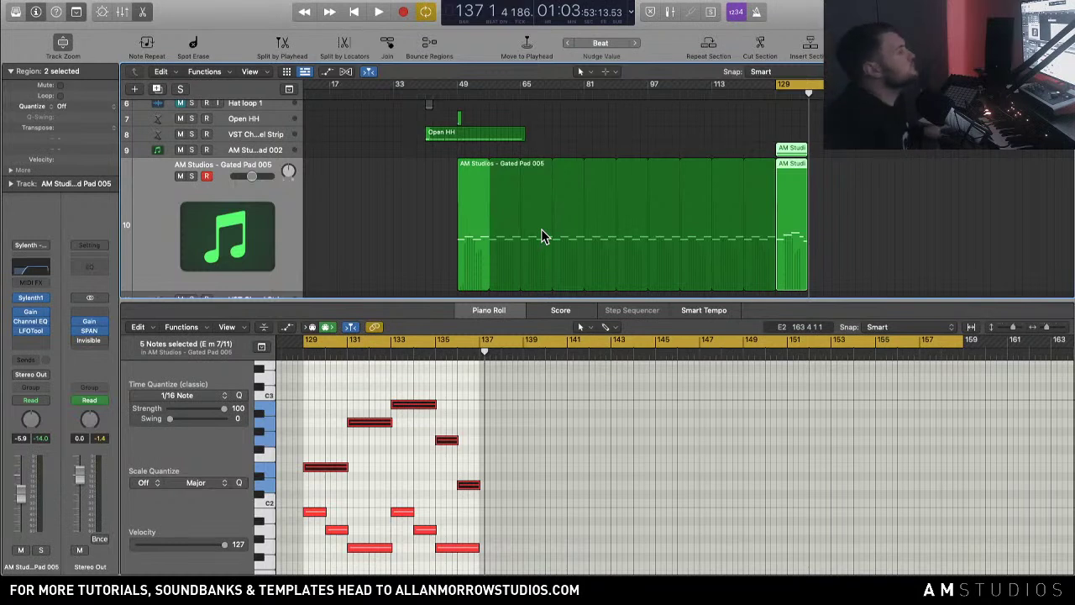
{"action": "key", "text": "space"}
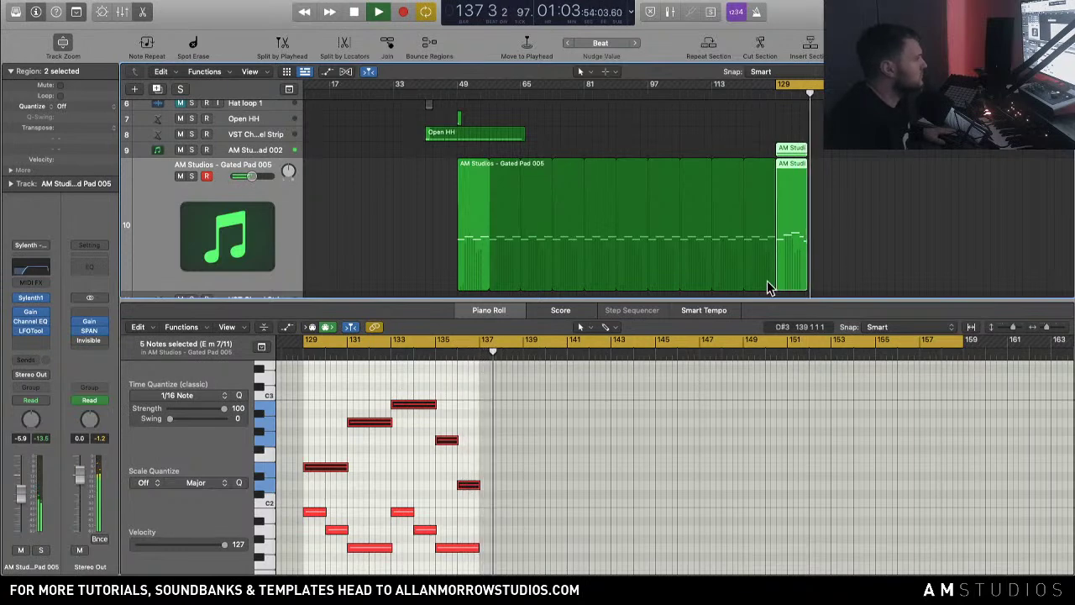
{"action": "scroll", "coordinate": [601, 200], "scroll_direction": "up", "scroll_amount": 3}
{"action": "scroll", "coordinate": [601, 200], "scroll_direction": "down", "scroll_amount": 2}
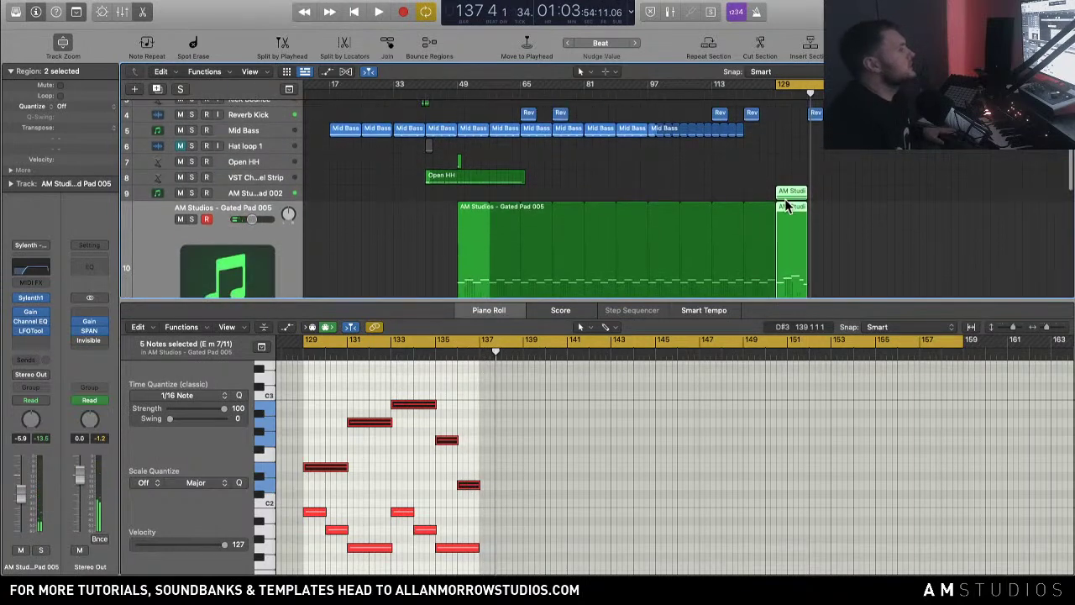
Step: Copy a Mid Bass region with its automation data to bar 137 and play it back
{"action": "left_click", "coordinate": [756, 203]}
{"action": "left_click_drag", "start_coordinate": [442, 129], "coordinate": [823, 127]}
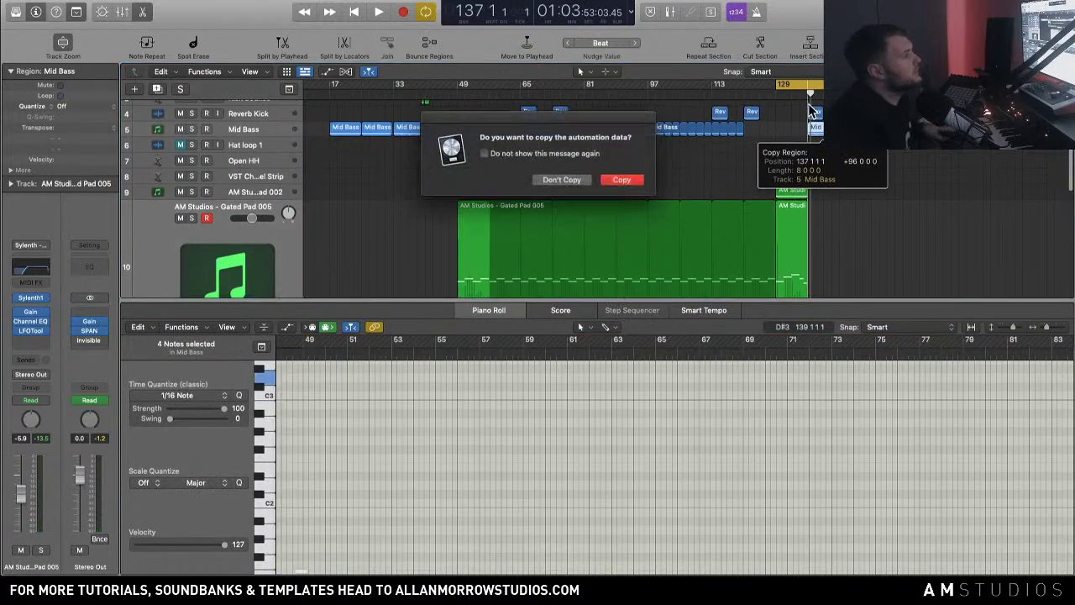
{"action": "left_click", "coordinate": [624, 181]}
{"action": "key", "text": "space"}
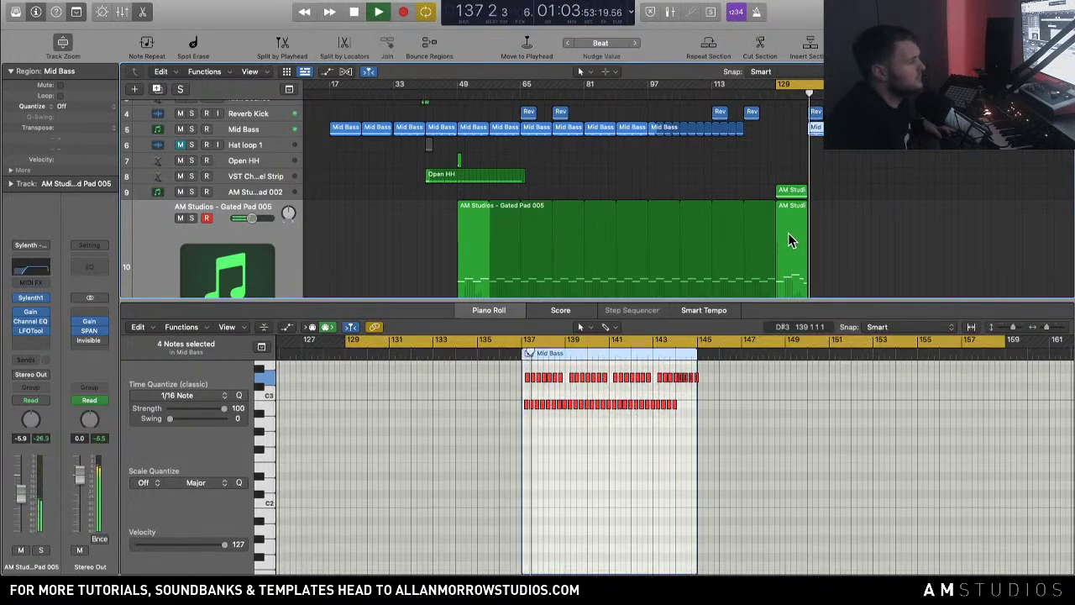
Step: Copy the gated pad region to bar 137, shorten it to two bars, and loop it until bar 145
{"action": "left_click_drag", "start_coordinate": [790, 247], "coordinate": [814, 250]}
{"action": "key", "text": "space"}
{"action": "scroll", "coordinate": [830, 257], "scroll_direction": "down", "scroll_amount": 3}
{"action": "left_click_drag", "start_coordinate": [817, 131], "coordinate": [838, 134]}
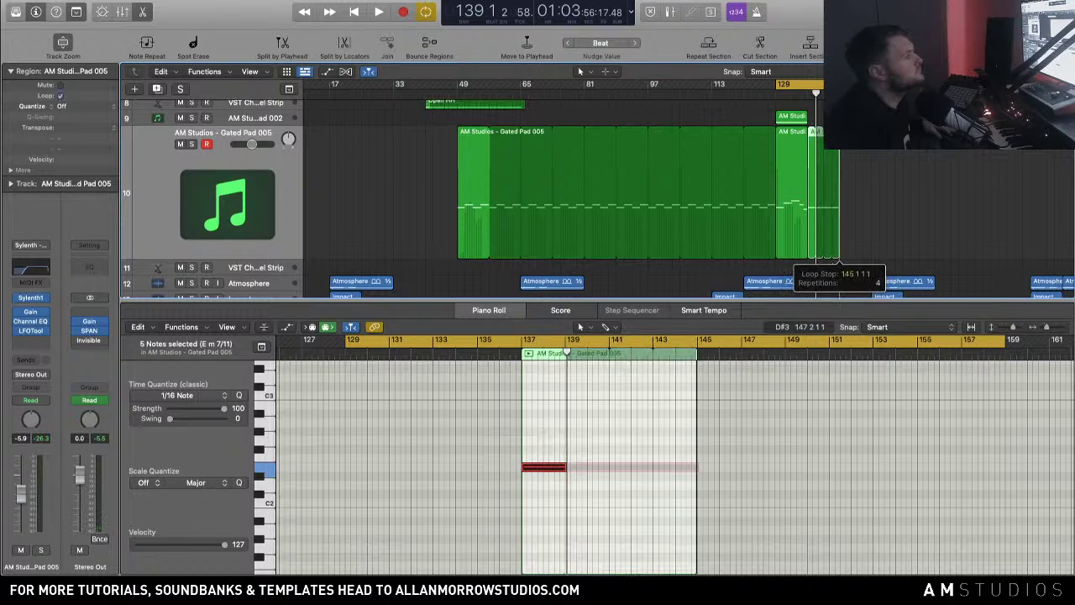
{"action": "scroll", "coordinate": [839, 210], "scroll_direction": "up", "scroll_amount": 2}
Step: Play the section cycled from bar 137, and compare it with the section cycled from bar 49 to 113
{"action": "left_click_drag", "start_coordinate": [817, 91], "coordinate": [928, 88]}
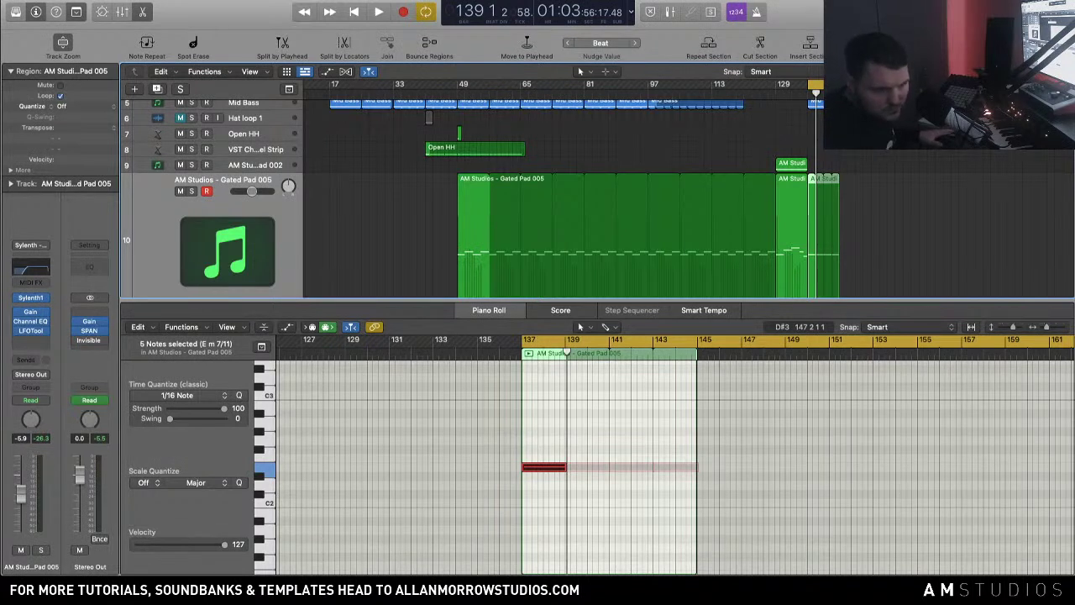
{"action": "key", "text": "space"}
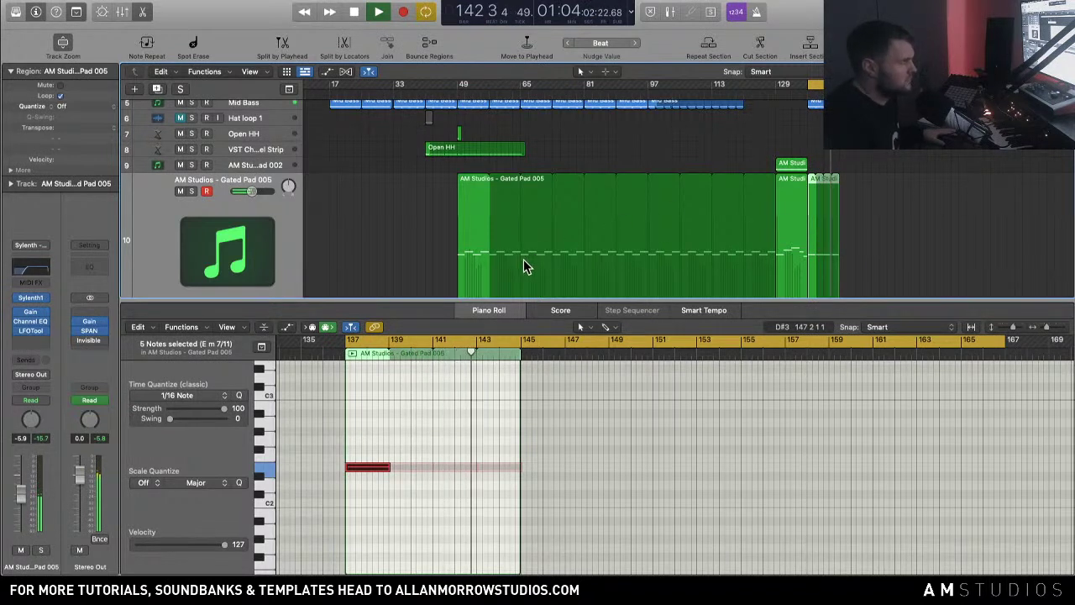
{"action": "key", "text": "space"}
{"action": "key", "text": "e"}
{"action": "left_click_drag", "start_coordinate": [463, 84], "coordinate": [712, 84]}
{"action": "key", "text": "space"}
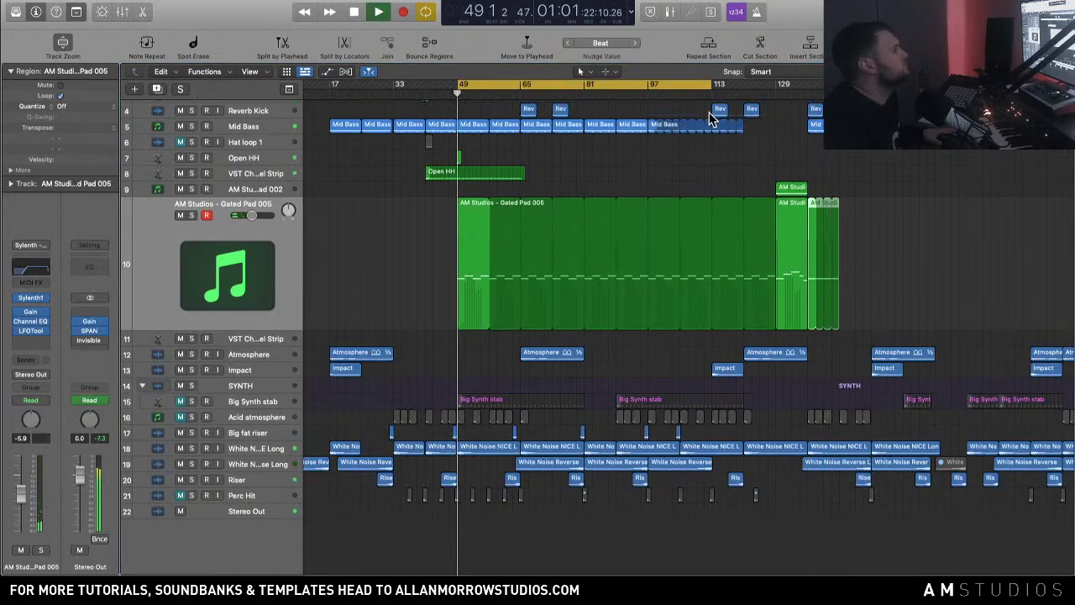
Step: Lower the low pad track's volume to -8.8 dB and play the breakdown with the cycle range starting at bar 129
{"action": "left_click", "coordinate": [780, 85]}
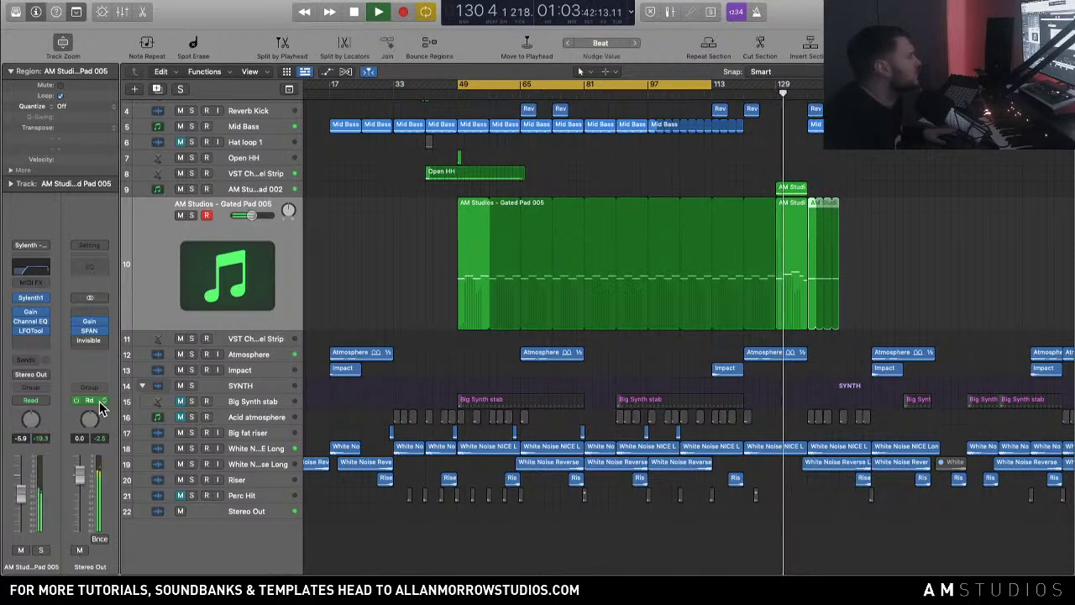
{"action": "key", "text": "space"}
{"action": "key", "text": "Up"}
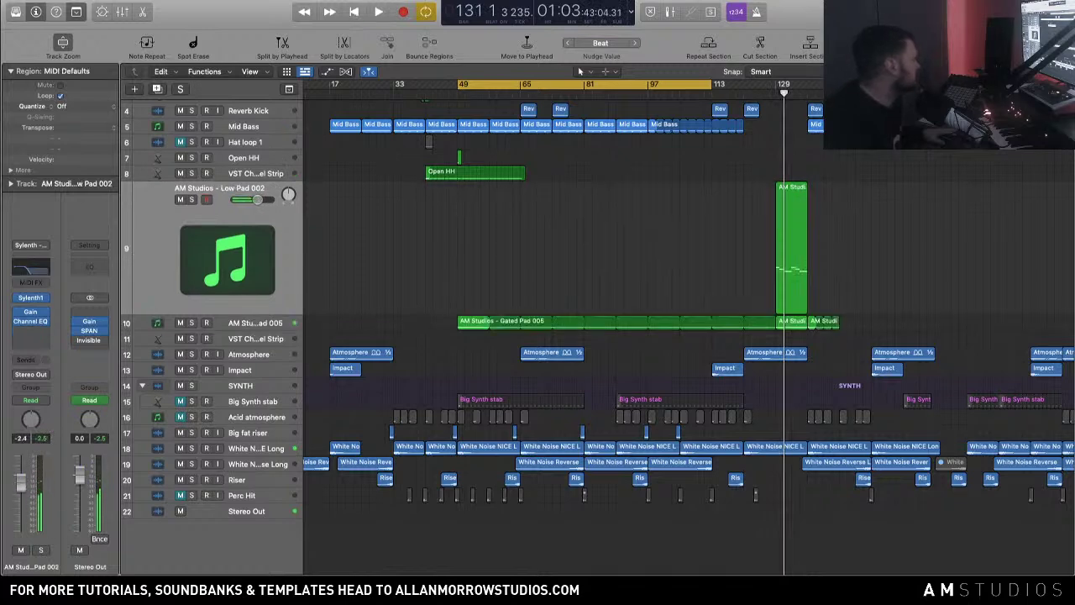
{"action": "key", "text": "space"}
{"action": "left_click_drag", "start_coordinate": [781, 84], "coordinate": [840, 84]}
{"action": "key", "text": "space"}
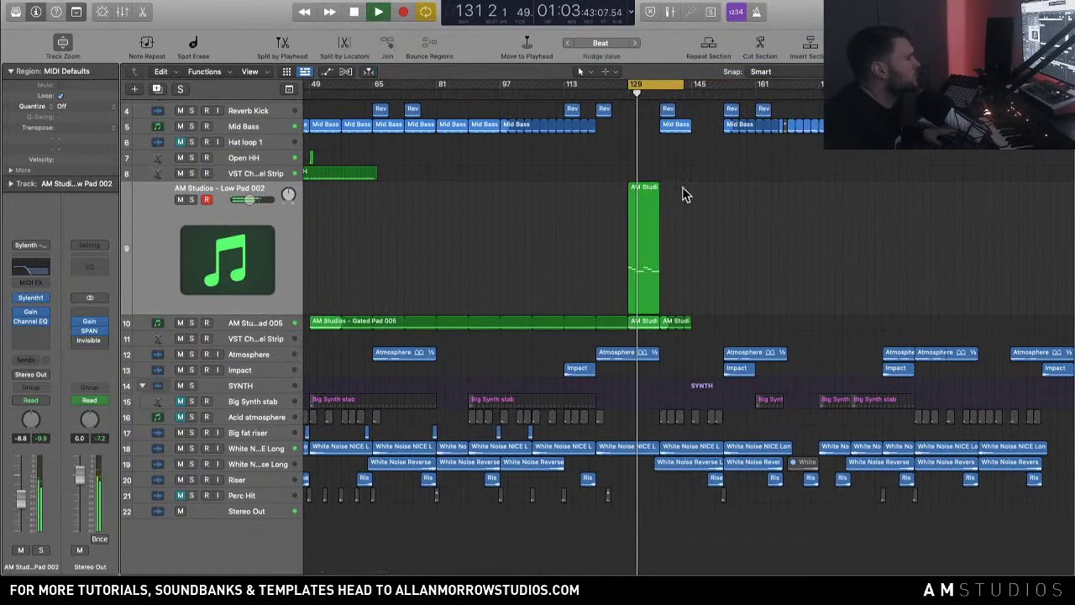
Step: Select the reference track and extend the cycle range to run from bar 121 to about bar 169
{"action": "scroll", "coordinate": [682, 186], "scroll_direction": "up", "scroll_amount": 3}
{"action": "key", "text": "space"}
{"action": "left_click", "coordinate": [281, 109]}
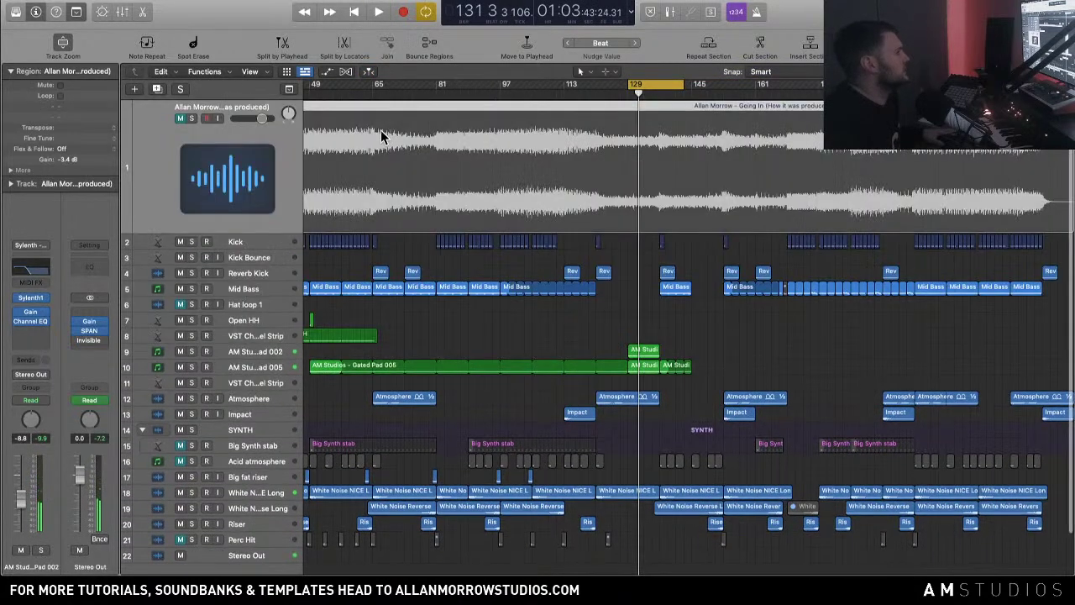
{"action": "left_click", "coordinate": [323, 120]}
{"action": "left_click_drag", "start_coordinate": [630, 86], "coordinate": [599, 89]}
{"action": "left_click_drag", "start_coordinate": [684, 88], "coordinate": [787, 111]}
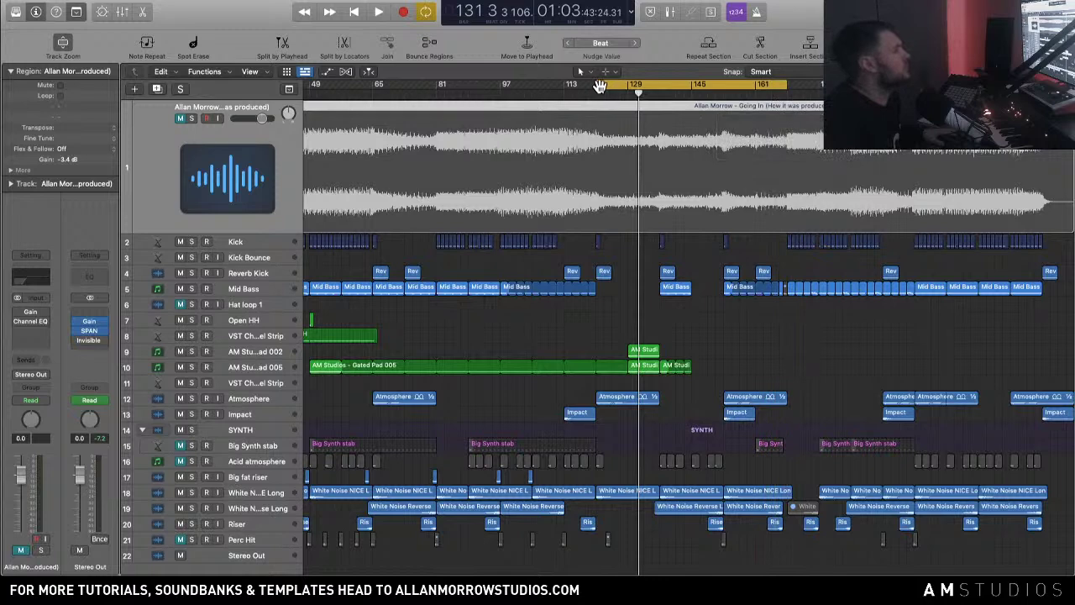
Step: Listen to the soloed reference track from bar 121 through the breakdown, and mute and unsolo it again
{"action": "key", "text": "ctrl+s"}
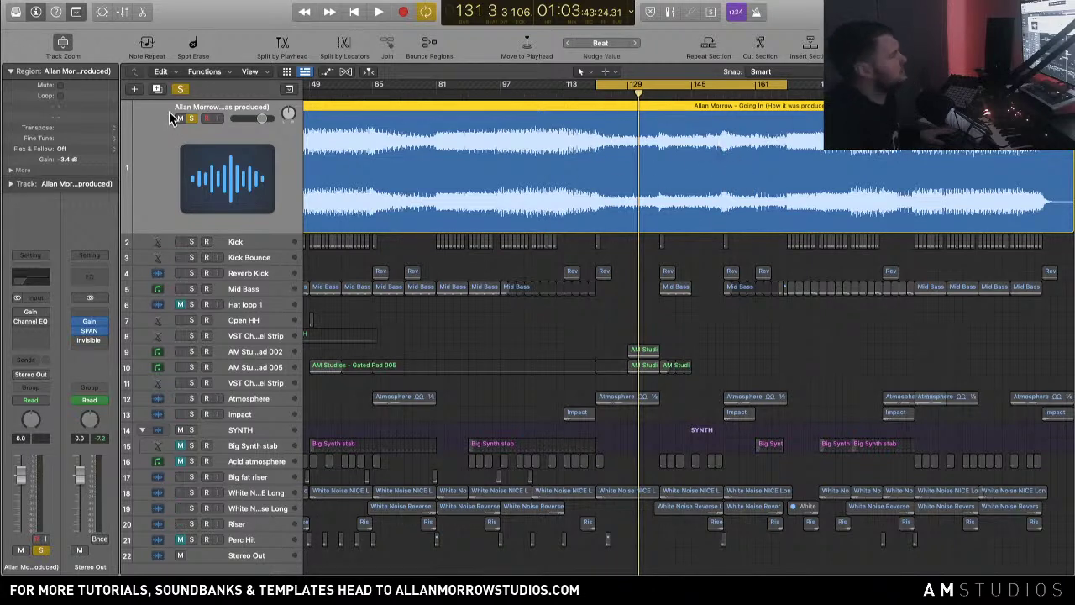
{"action": "key", "text": "space"}
{"action": "key", "text": "space"}
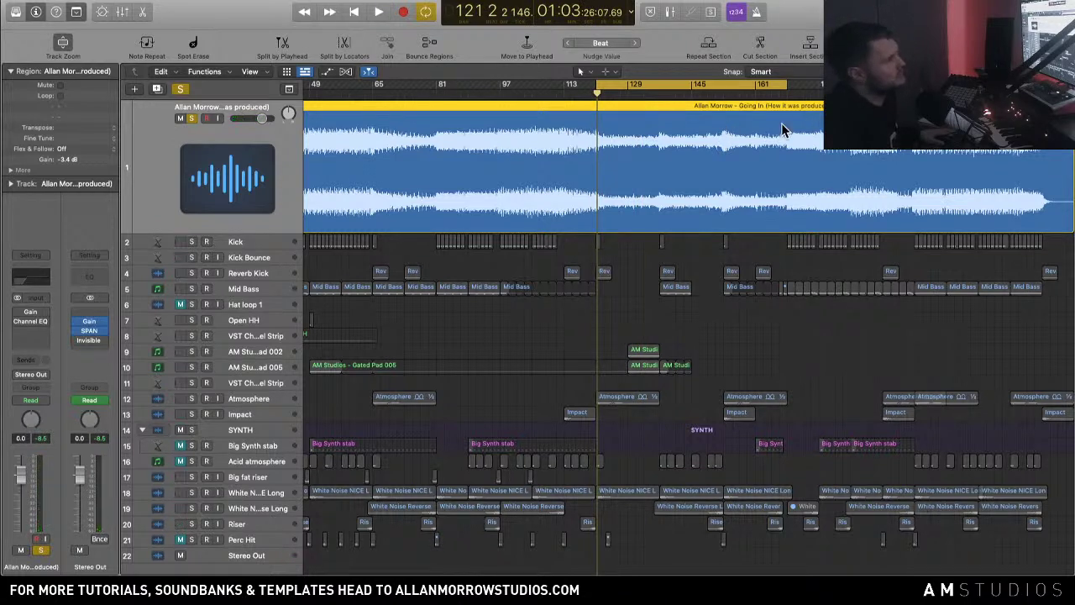
{"action": "key", "text": "space"}
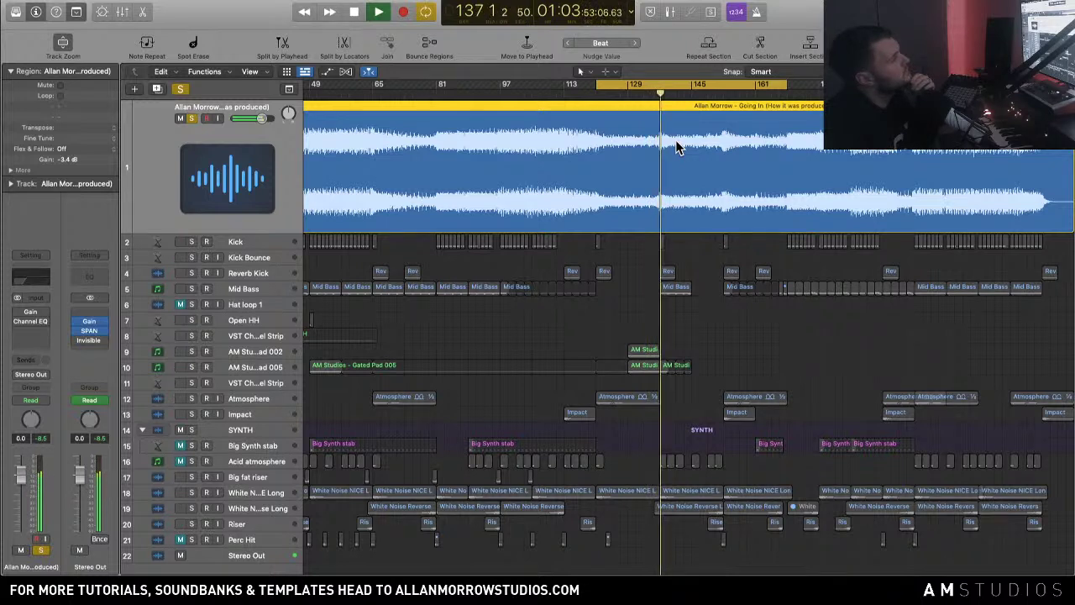
{"action": "key", "text": "space"}
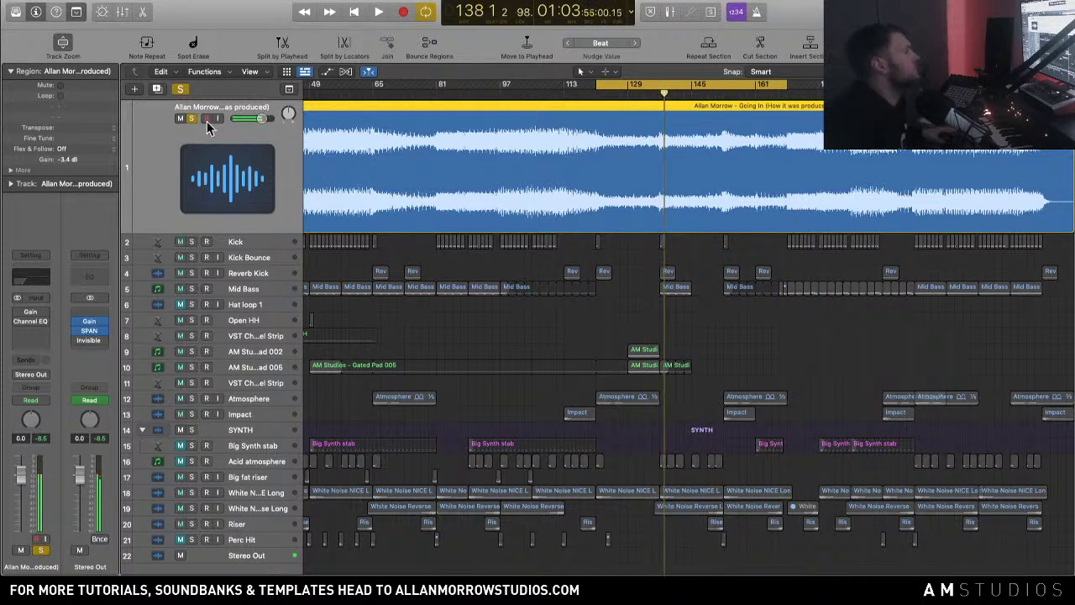
{"action": "left_click", "coordinate": [180, 119]}
{"action": "left_click", "coordinate": [191, 119]}
Step: Move the low pad and gated pad regions from bar 129 back to bar 121, and solo the gated pad
{"action": "scroll", "coordinate": [660, 240], "scroll_direction": "down", "scroll_amount": 2}
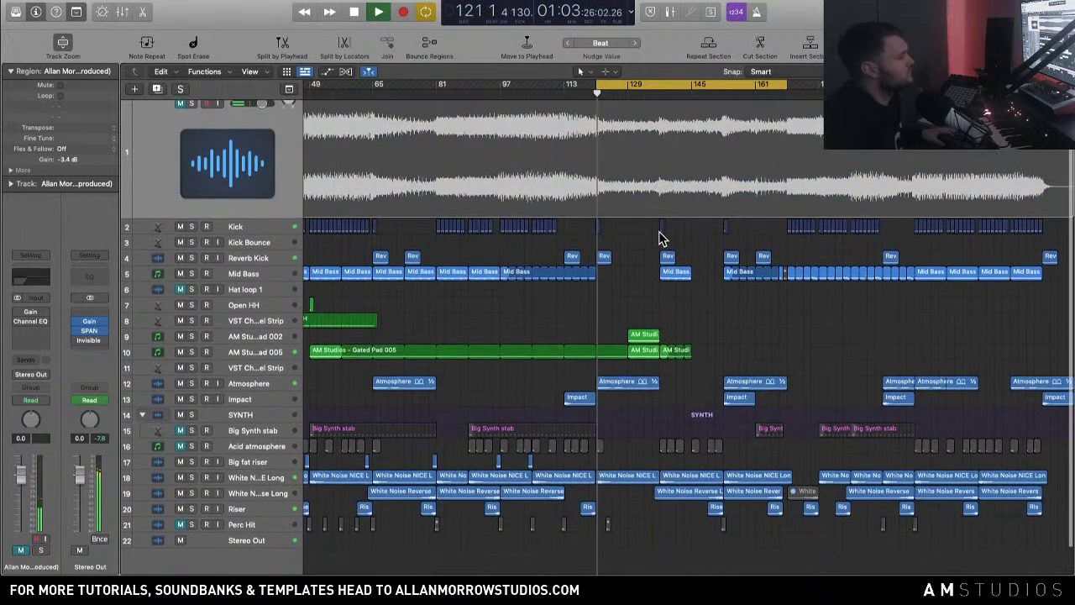
{"action": "mouse_move", "coordinate": [628, 345]}
{"action": "left_mouse_down"}
{"action": "mouse_move", "coordinate": [567, 360]}
{"action": "mouse_move", "coordinate": [662, 346]}
{"action": "mouse_move", "coordinate": [643, 329]}
{"action": "mouse_move", "coordinate": [613, 331]}
{"action": "left_mouse_up"}
{"action": "key", "text": "space"}
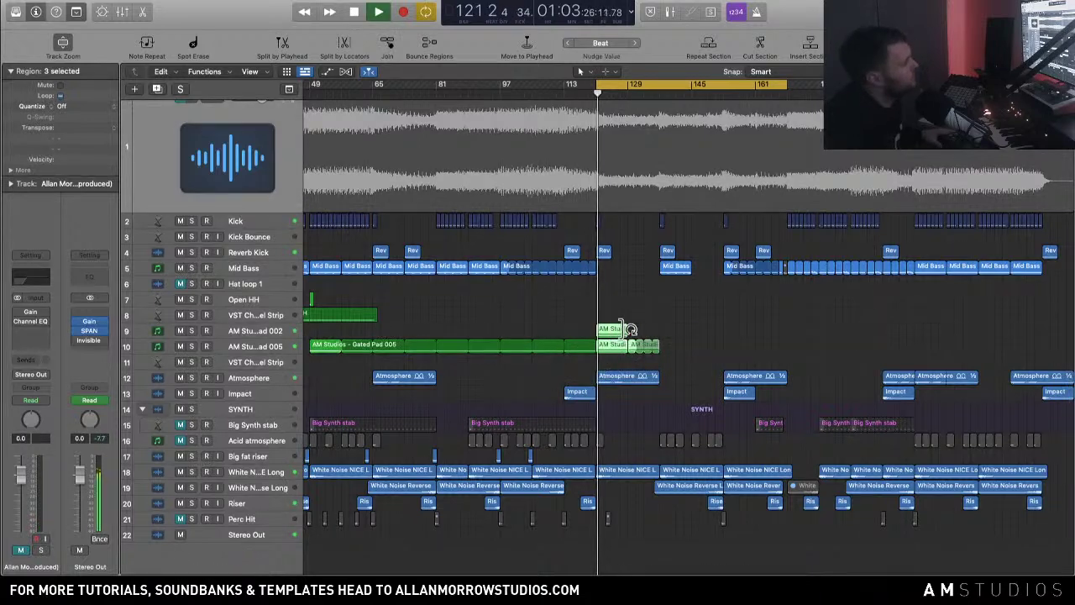
{"action": "left_click", "coordinate": [192, 346]}
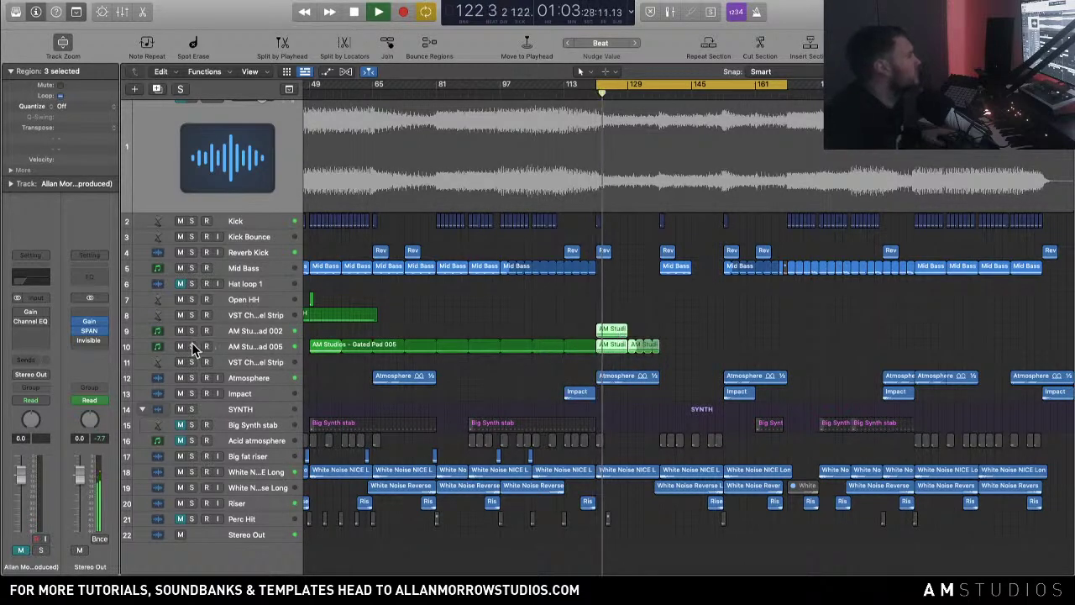
{"action": "key", "text": "ctrl+z"}
{"action": "key", "text": "space"}
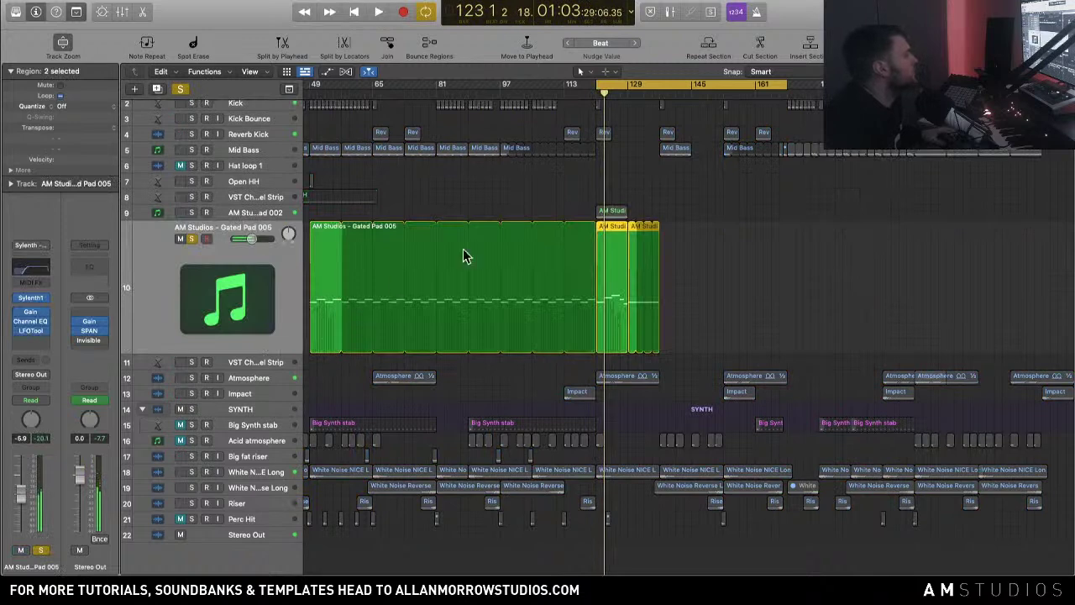
Step: Unsolo the gated pad, place the low pad track below it, and play the low pad soloed
{"action": "left_click", "coordinate": [194, 239]}
{"action": "left_click_drag", "start_coordinate": [252, 220], "coordinate": [242, 344]}
{"action": "left_click", "coordinate": [191, 238]}
{"action": "key", "text": "space"}
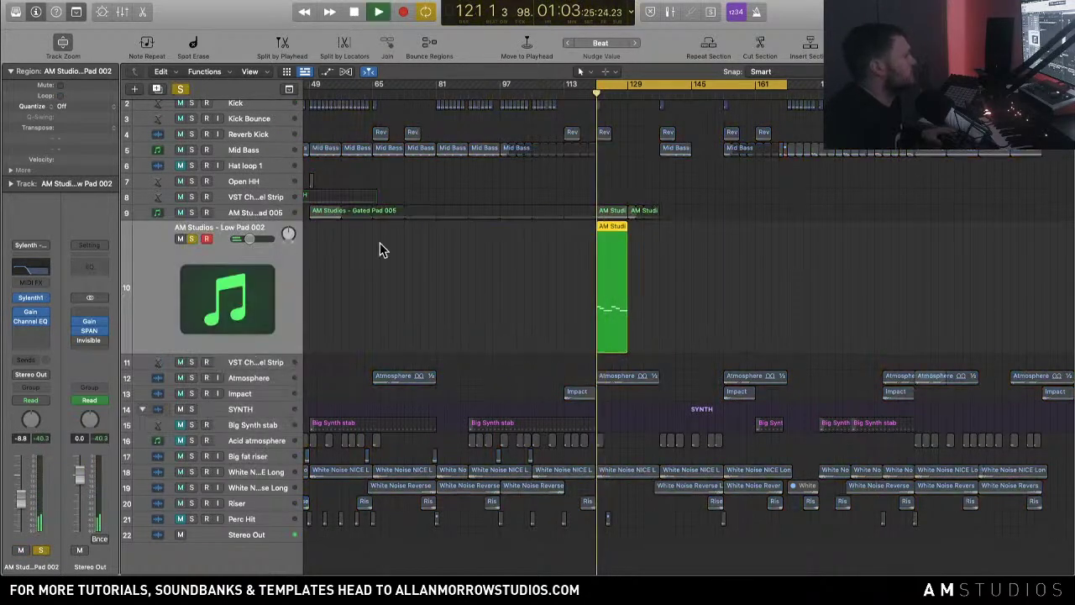
Step: Set the high cut in the low pad's Channel EQ to 414 Hz and check it in the mix
{"action": "left_click", "coordinate": [34, 267]}
{"action": "left_click_drag", "start_coordinate": [557, 281], "coordinate": [677, 297]}
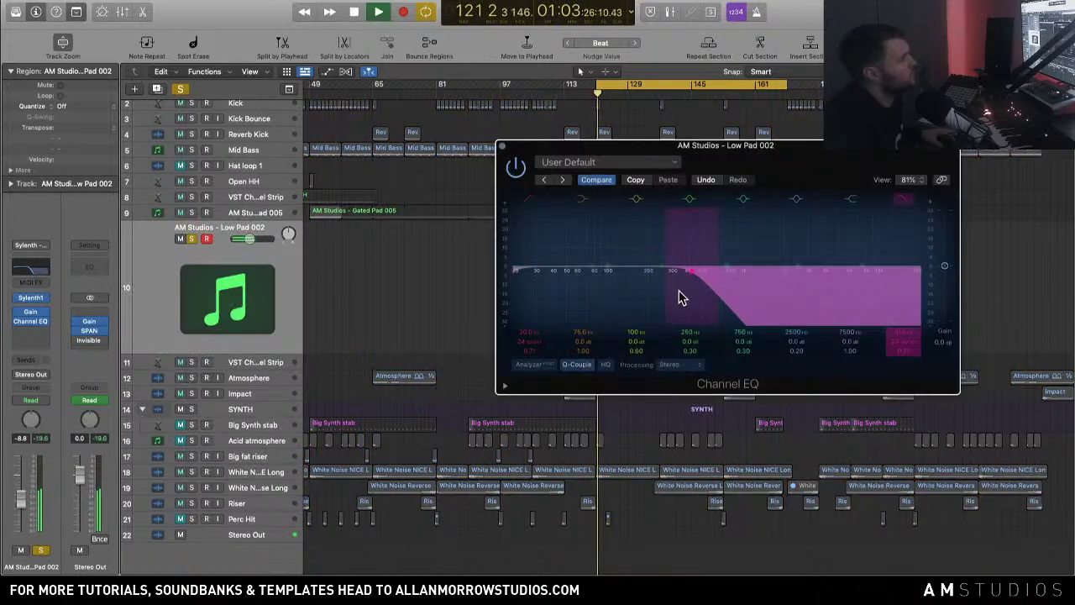
{"action": "left_click", "coordinate": [192, 239]}
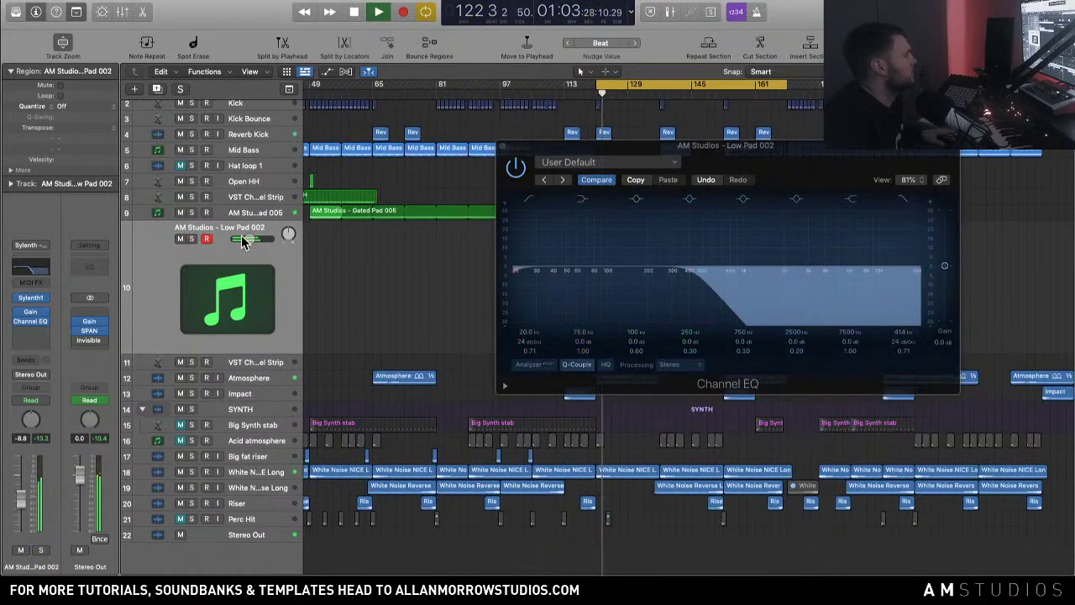
{"action": "key", "text": "space"}
Step: Turn on Mono Legato with the Slide portamento mode in the low pad's Sylenth1 while playing it soloed
{"action": "left_click", "coordinate": [191, 239]}
{"action": "left_click", "coordinate": [30, 297]}
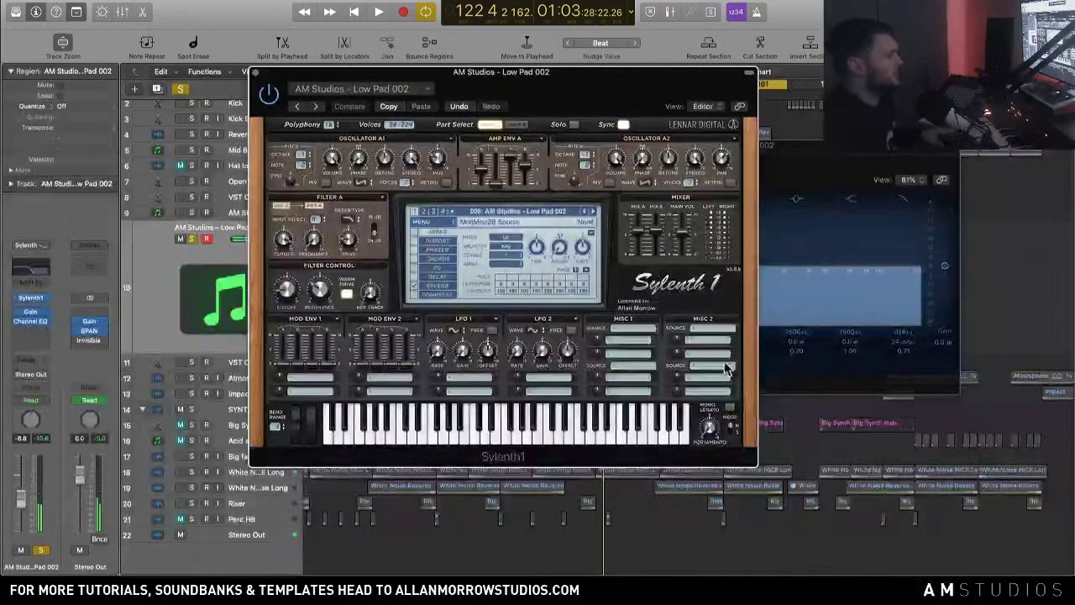
{"action": "key", "text": "space"}
{"action": "left_click", "coordinate": [729, 408]}
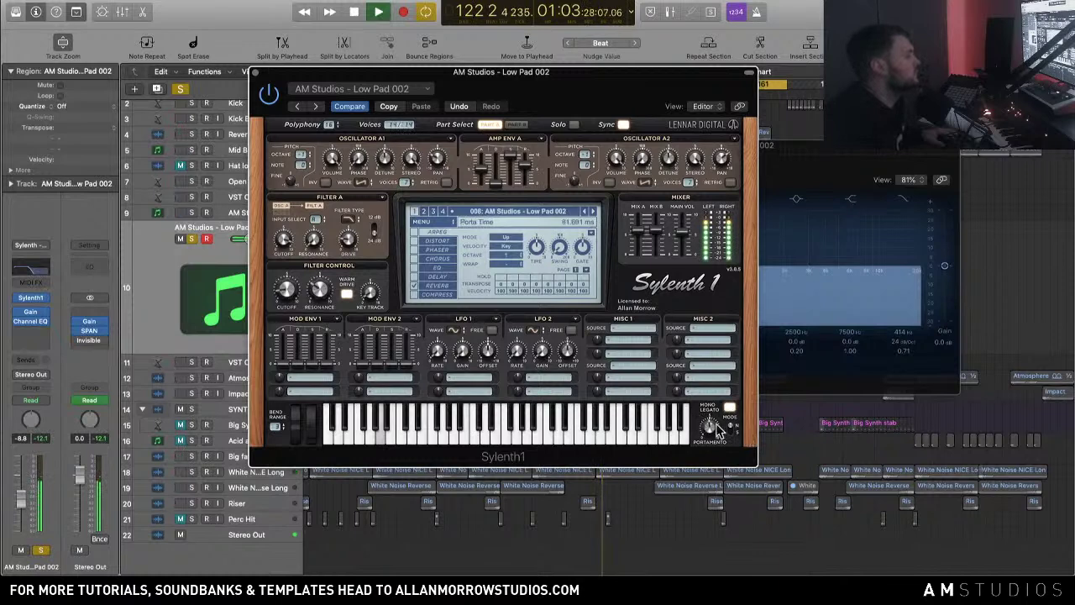
{"action": "left_click", "coordinate": [732, 429]}
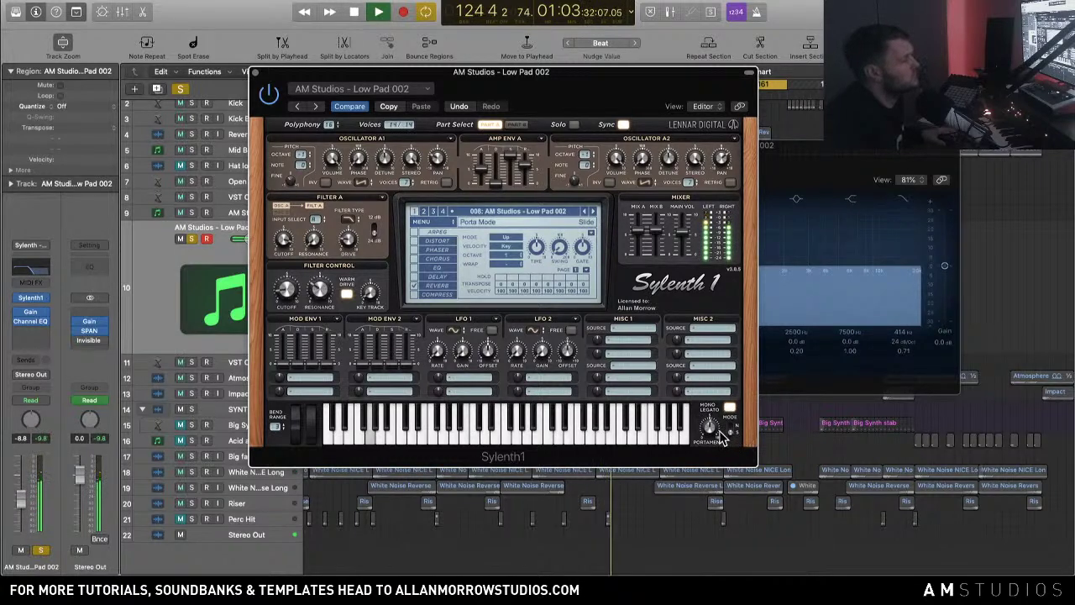
{"action": "left_click", "coordinate": [254, 72]}
{"action": "left_click", "coordinate": [501, 151]}
{"action": "key", "text": "space"}
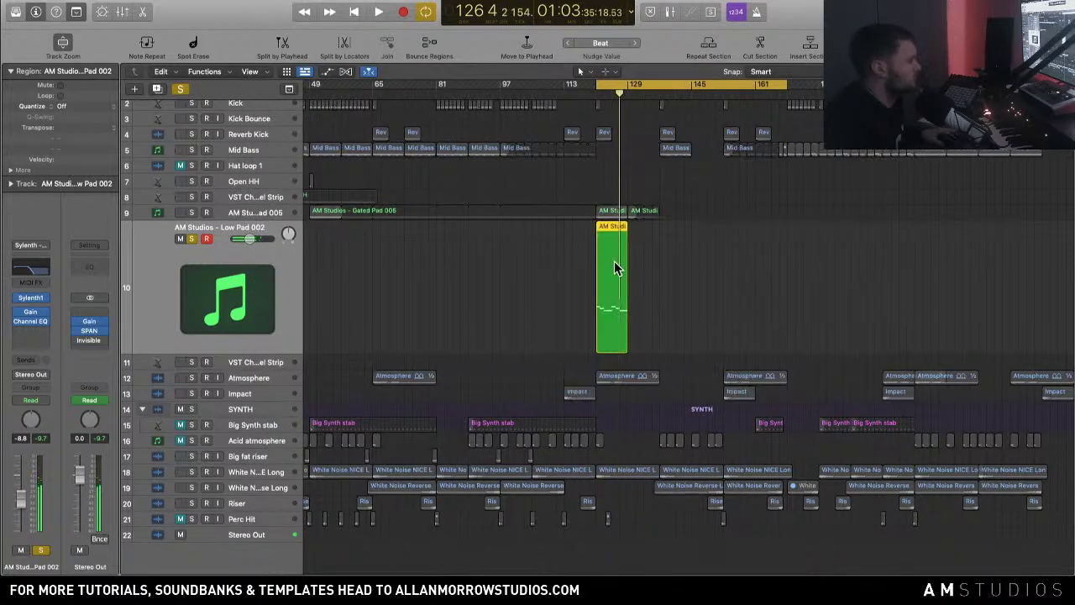
Step: Lengthen all six notes in the low pad region so that consecutive notes overlap, and play them back
{"action": "double_click", "coordinate": [614, 267]}
{"action": "left_click_drag", "start_coordinate": [563, 496], "coordinate": [334, 425]}
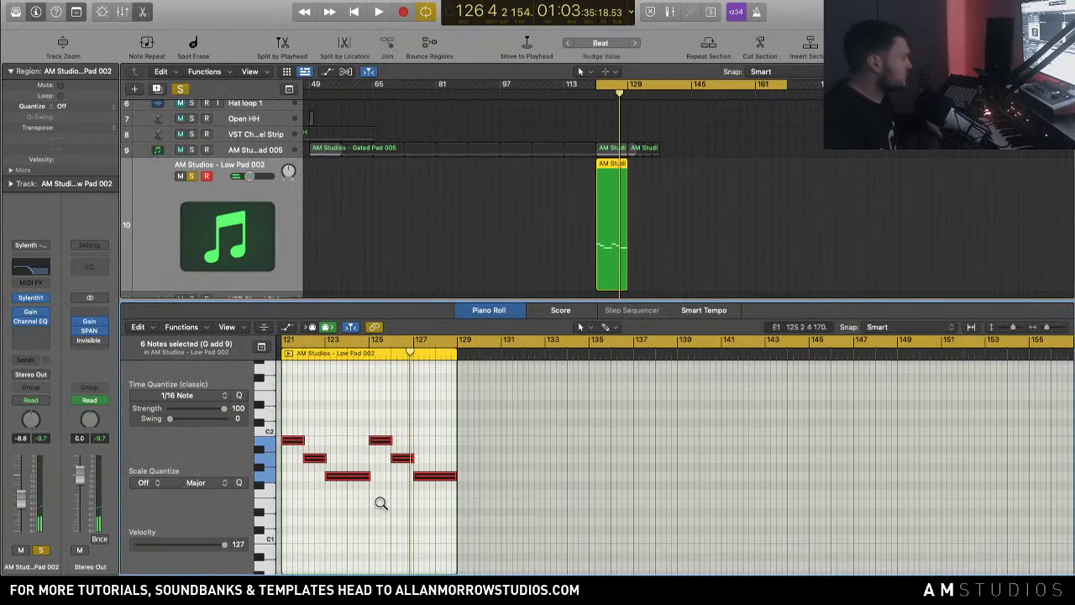
{"action": "left_click_drag", "start_coordinate": [380, 502], "coordinate": [300, 432]}
{"action": "left_click_drag", "start_coordinate": [505, 413], "coordinate": [510, 410]}
{"action": "key", "text": "space"}
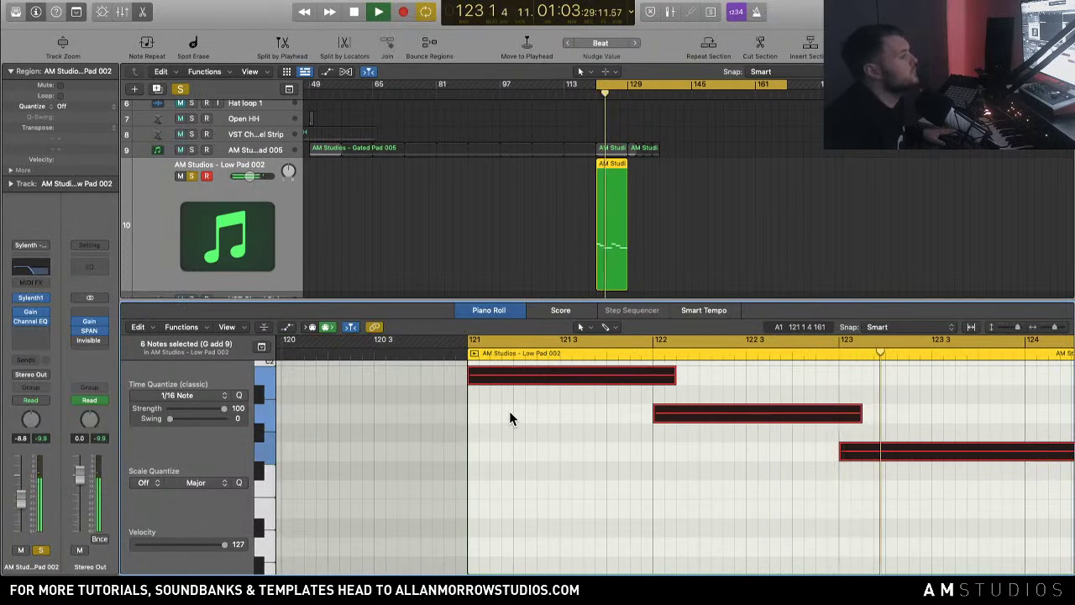
Step: Adjust the low pad's portamento time in Sylenth1 during playback, trying 113.548 ms and 89.085 ms before settling on 27.835 ms
{"action": "left_click", "coordinate": [31, 297]}
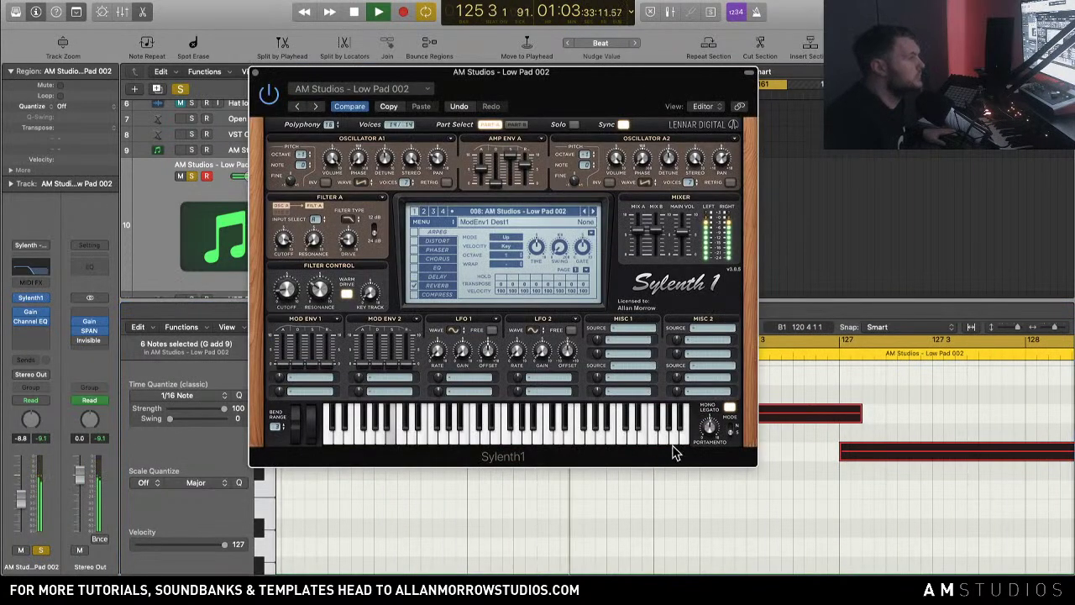
{"action": "mouse_move", "coordinate": [711, 427]}
{"action": "left_click_drag", "start_coordinate": [711, 427], "coordinate": [712, 445]}
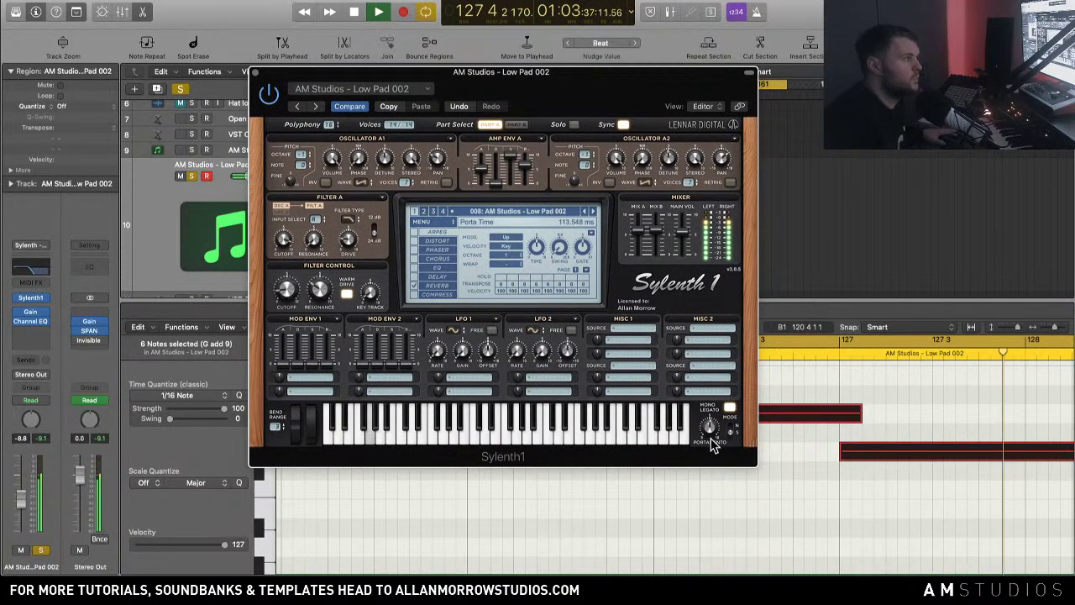
{"action": "mouse_move", "coordinate": [730, 430]}
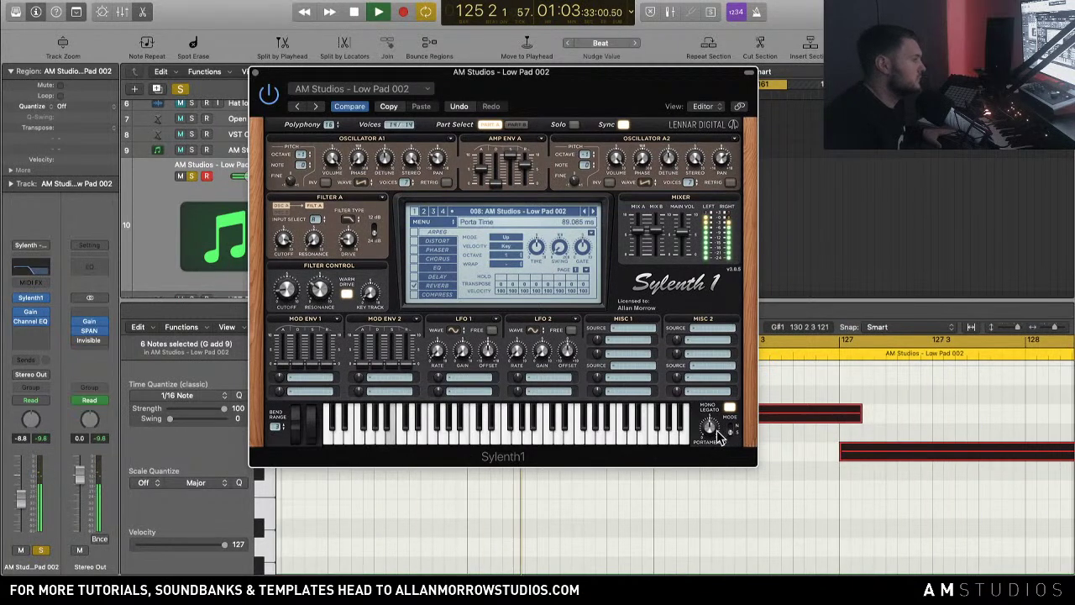
{"action": "mouse_move", "coordinate": [716, 435]}
{"action": "left_mouse_down"}
{"action": "mouse_move", "coordinate": [712, 447]}
{"action": "mouse_move", "coordinate": [710, 439]}
{"action": "left_mouse_up"}
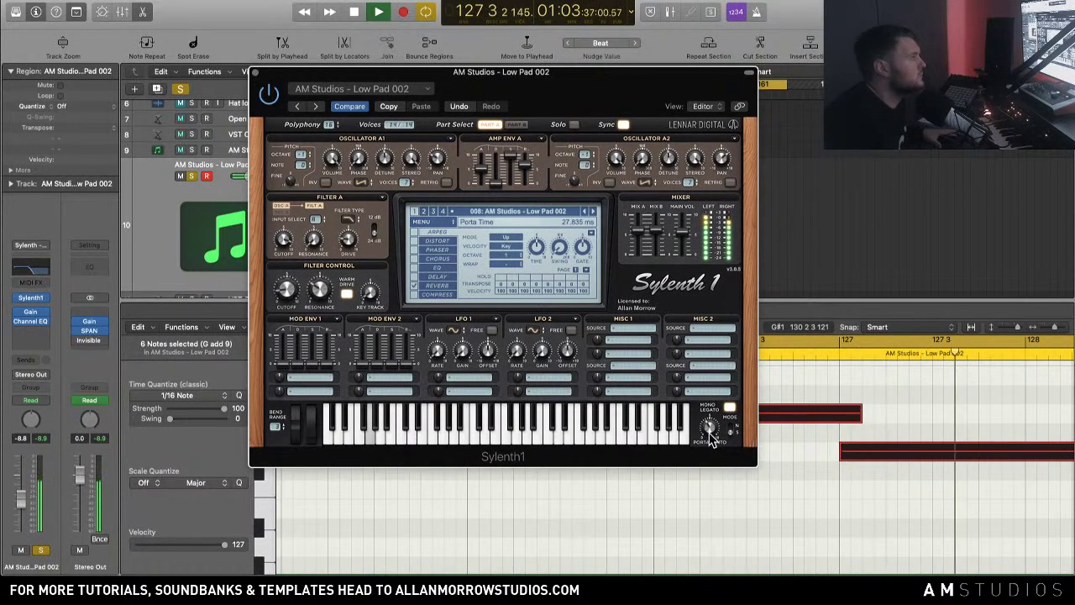
{"action": "key", "text": "space"}
{"action": "mouse_move", "coordinate": [523, 174]}
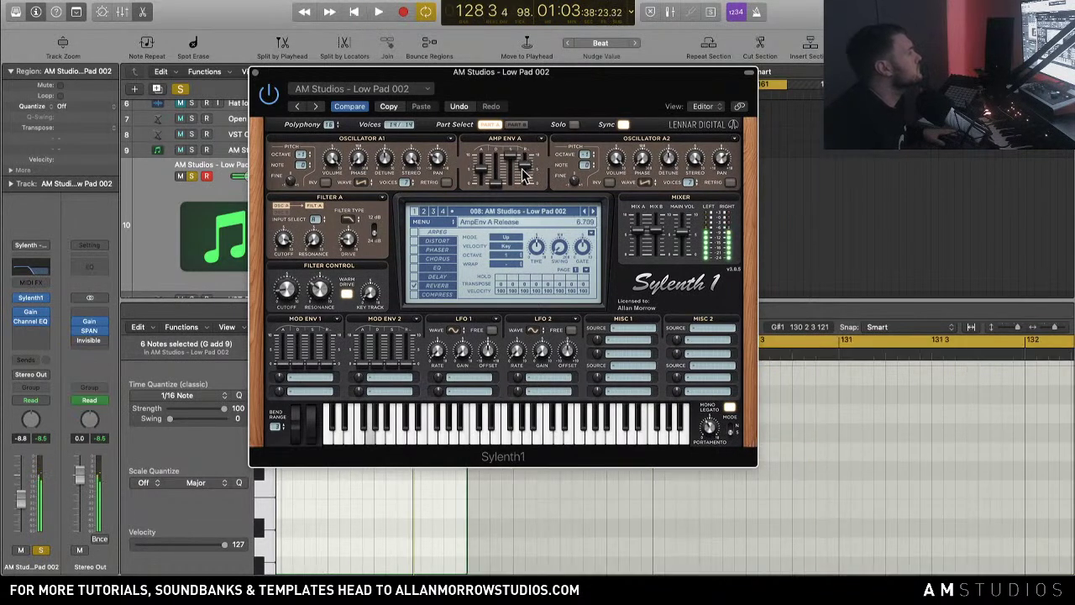
{"action": "key", "text": "space"}
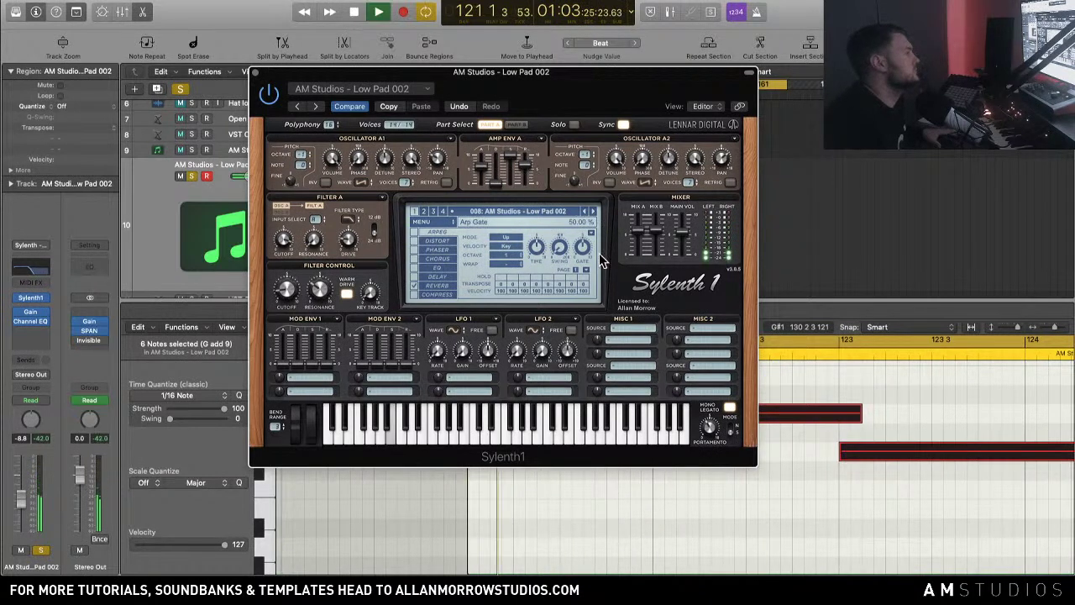
{"action": "key", "text": "space"}
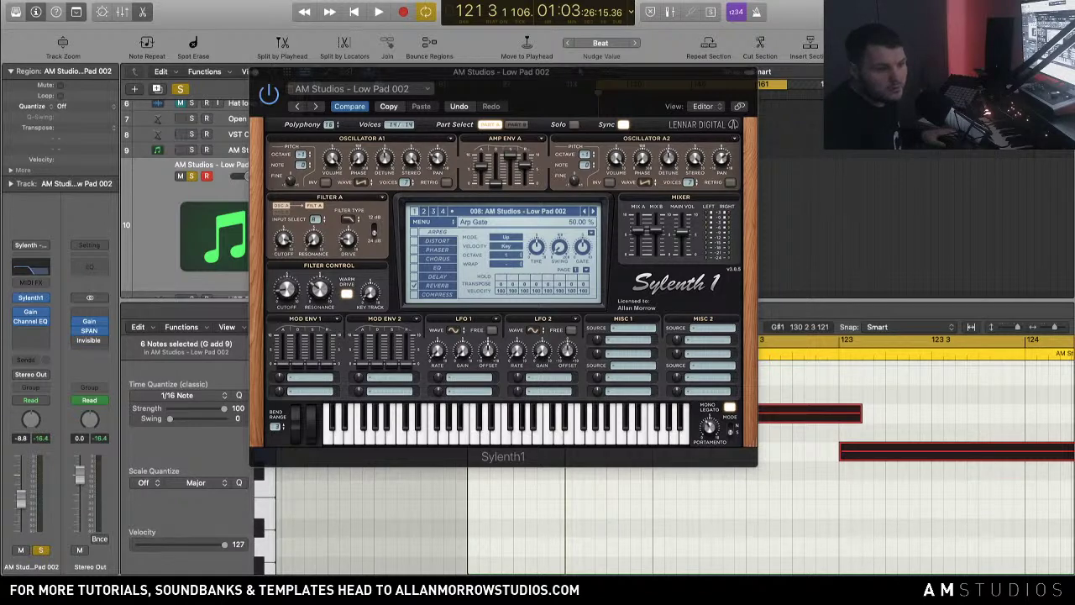
Step: Switch to YouTube, open "Settled Dust (Original Mix)" from the search results and listen from 2:25 and from a section further in
{"action": "left_click_drag", "start_coordinate": [1074, 3], "coordinate": [779, 7]}
{"action": "left_click", "coordinate": [601, 136]}
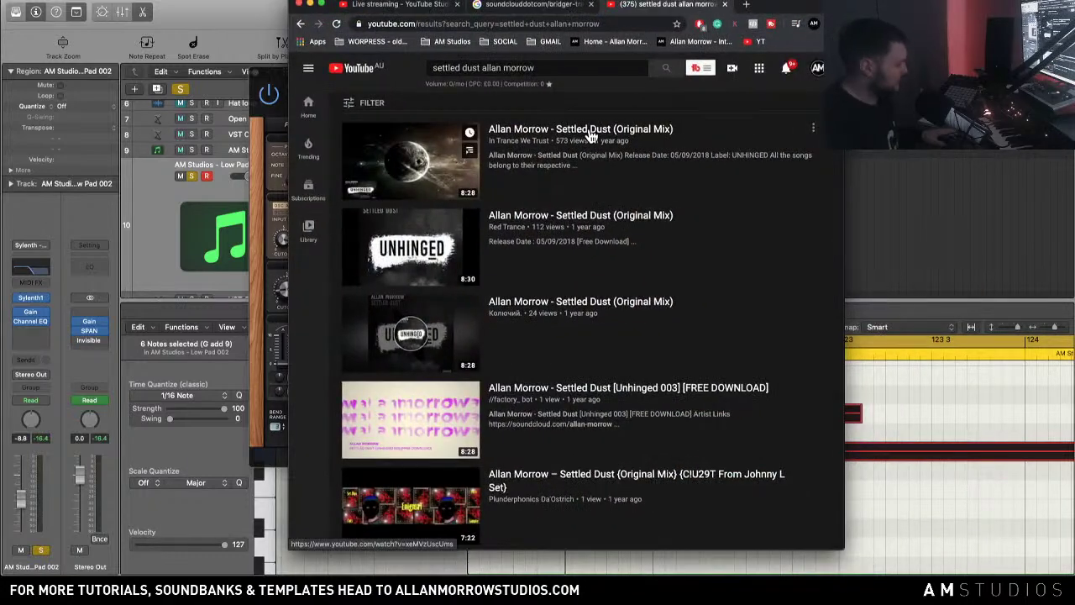
{"action": "key", "text": "XF86AudioRaiseVolume"}
{"action": "key", "text": "XF86AudioLowerVolume"}
{"action": "key", "text": "XF86AudioLowerVolume"}
{"action": "key", "text": "XF86AudioLowerVolume"}
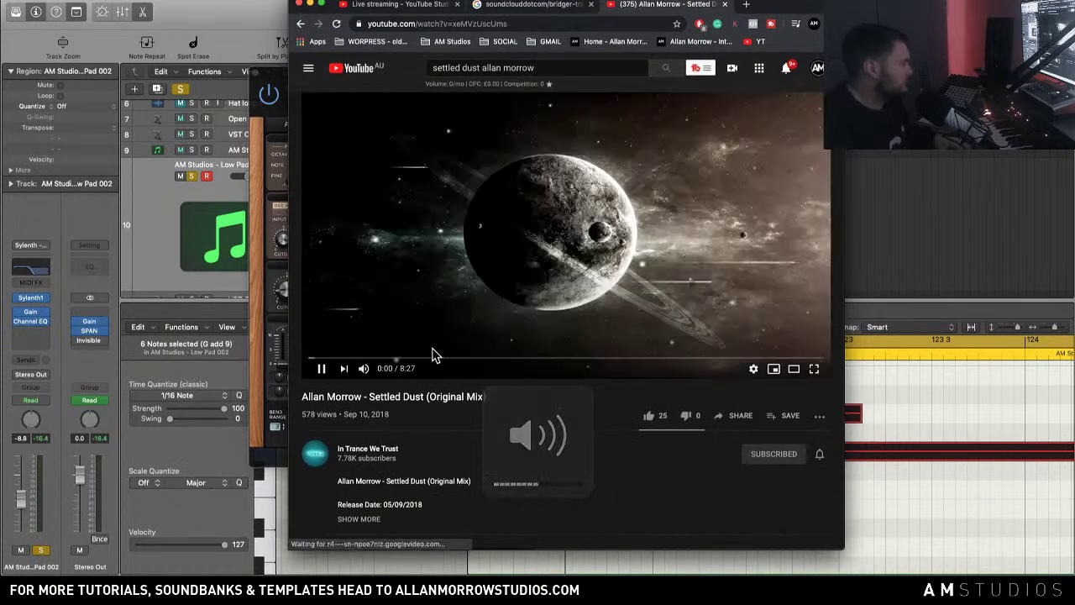
{"action": "left_click", "coordinate": [456, 358]}
{"action": "key", "text": "XF86AudioRaiseVolume"}
{"action": "key", "text": "XF86AudioRaiseVolume"}
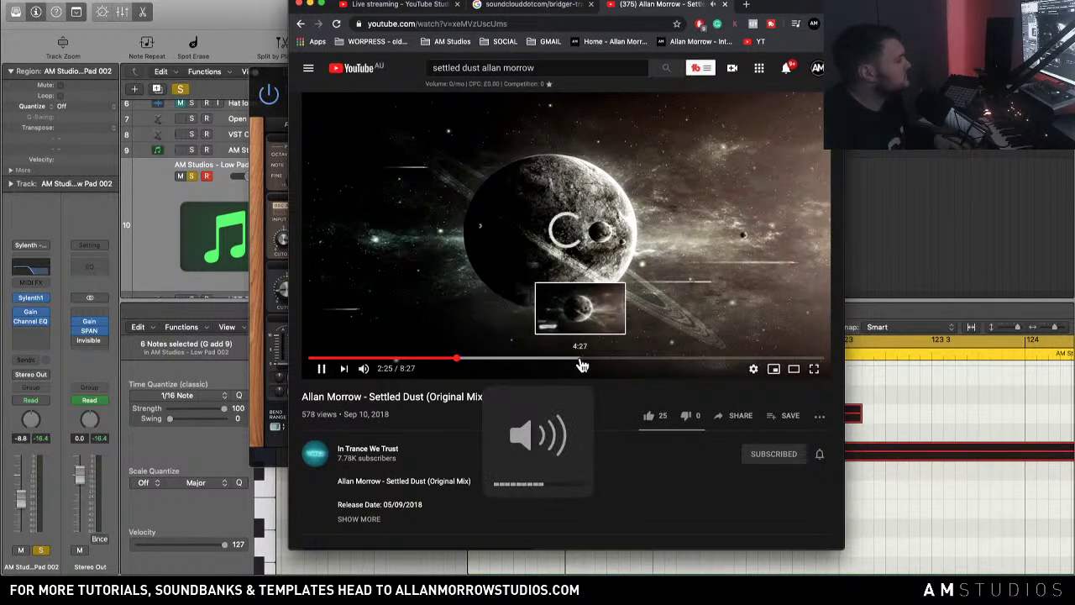
{"action": "left_click", "coordinate": [628, 360]}
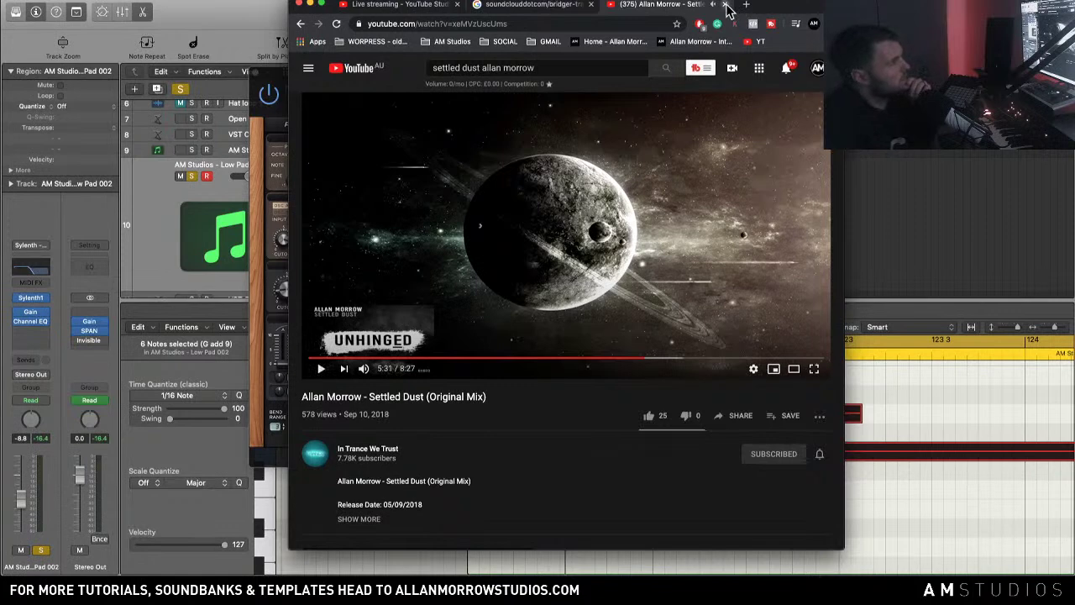
{"action": "double_click", "coordinate": [796, 10]}
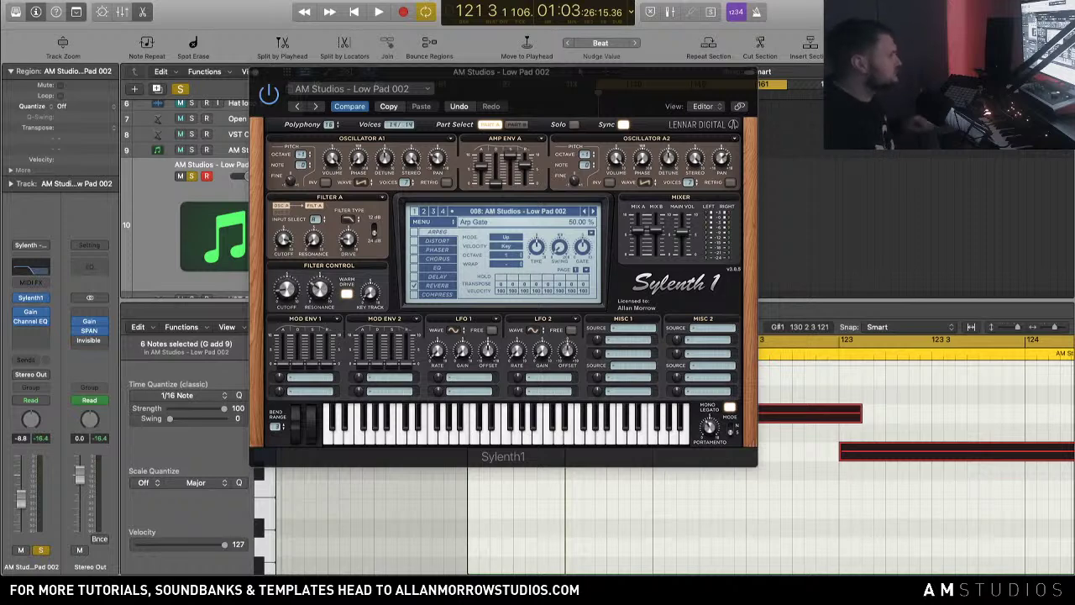
Step: Return to Logic Pro, close the Sylenth1 window and play the breakdown with the gated pad soloed alongside the low pad
{"action": "left_click", "coordinate": [257, 73]}
{"action": "left_click", "coordinate": [430, 204]}
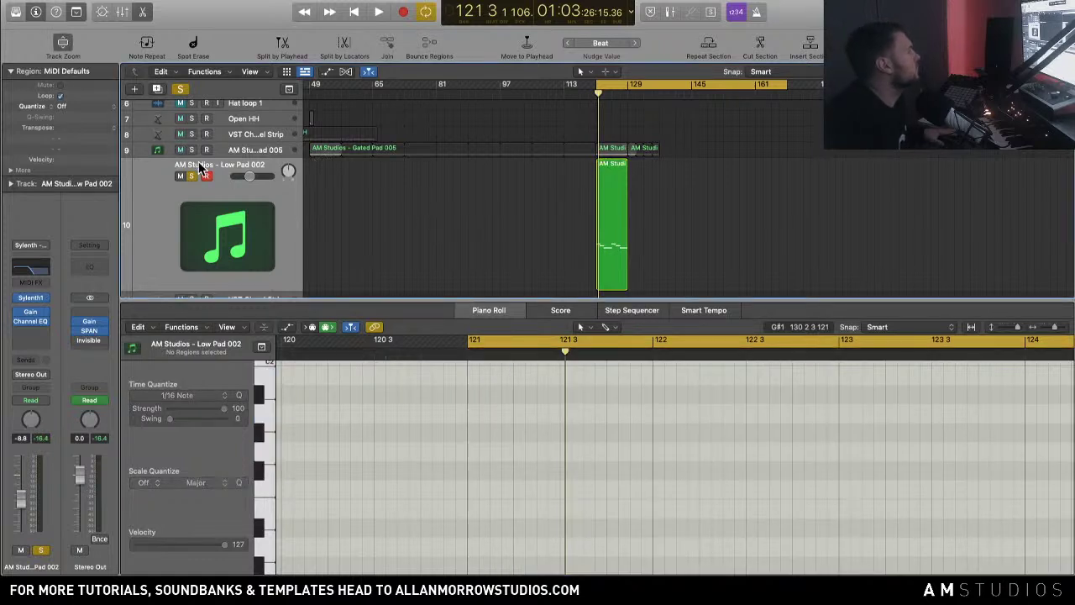
{"action": "key", "text": "space"}
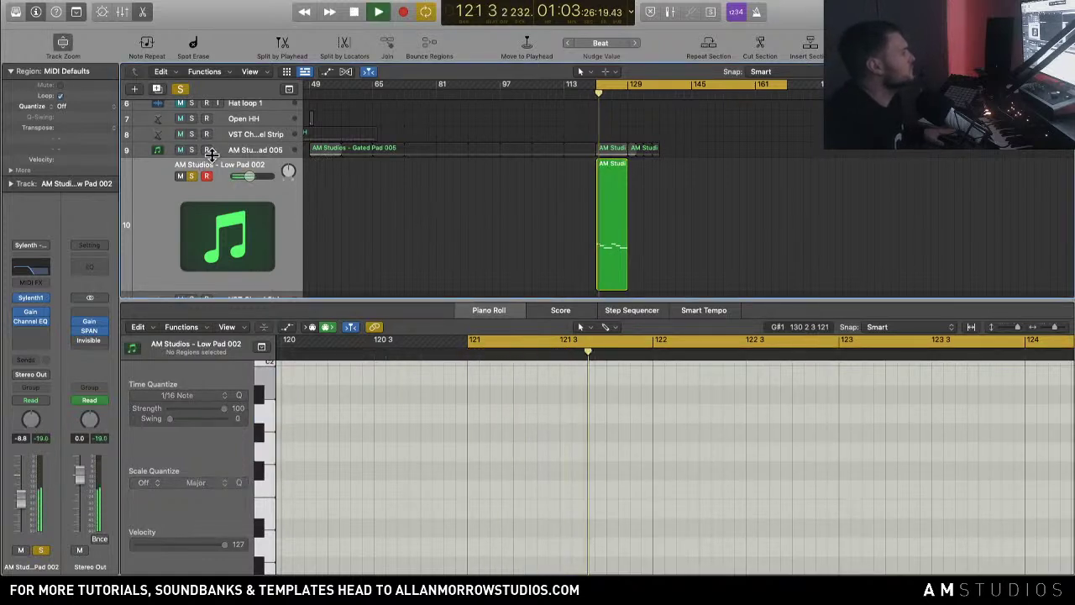
{"action": "left_click", "coordinate": [191, 150]}
{"action": "key", "text": "XF86AudioRaiseVolume"}
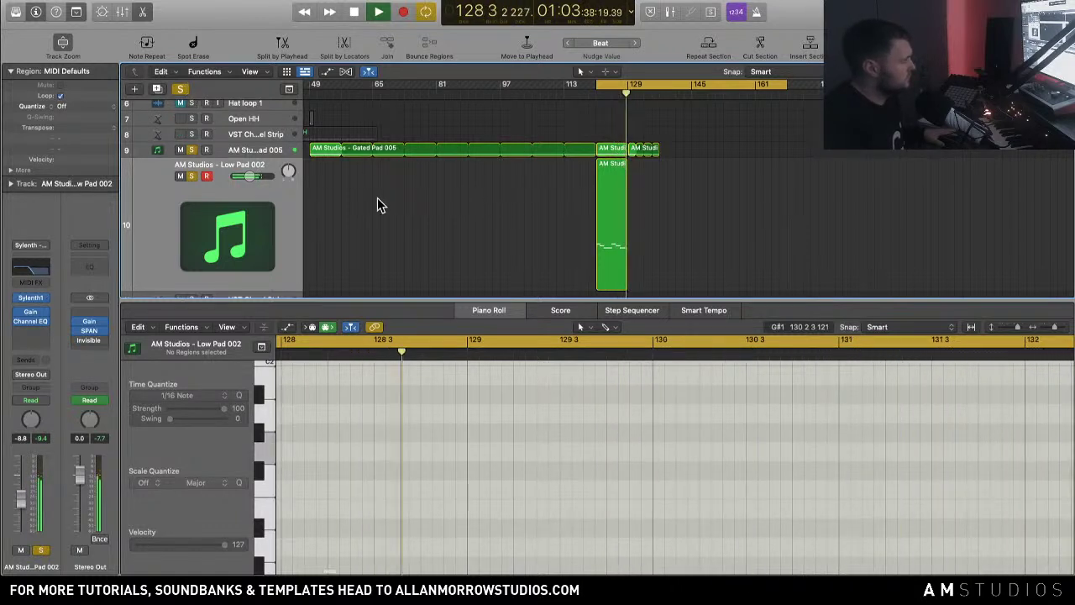
Step: Stop playback and move the gated pad regions following bar 129 to bar 157
{"action": "key", "text": "space"}
{"action": "left_click_drag", "start_coordinate": [633, 152], "coordinate": [745, 151]}
{"action": "left_click_drag", "start_coordinate": [661, 187], "coordinate": [612, 145]}
{"action": "left_click", "coordinate": [648, 250]}
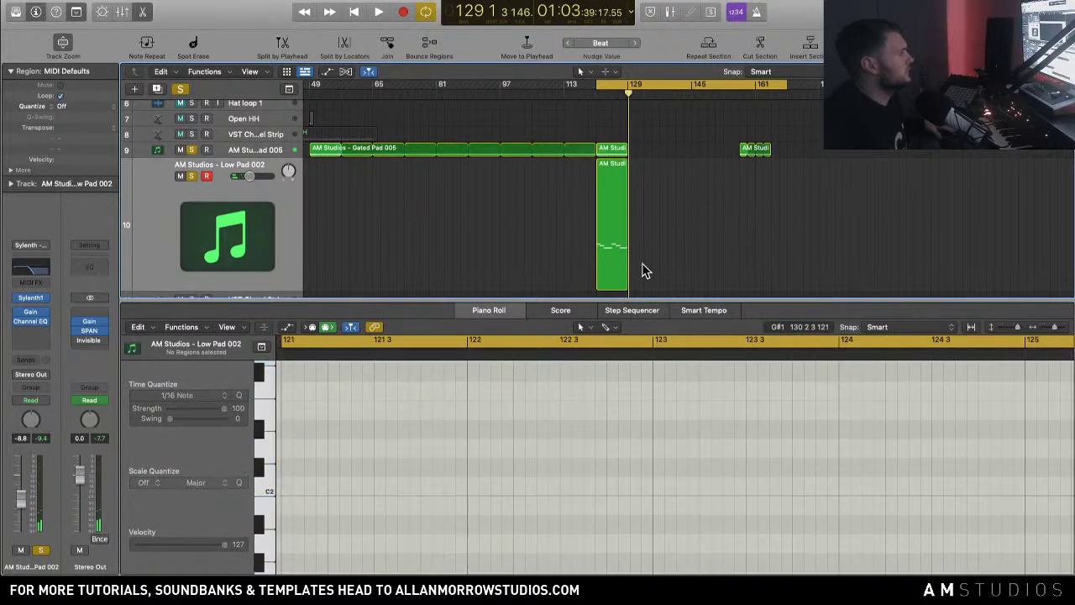
Step: Extend the low pad and gated pad regions that start at bar 121 so both end at bar 137
{"action": "left_click_drag", "start_coordinate": [628, 283], "coordinate": [658, 282]}
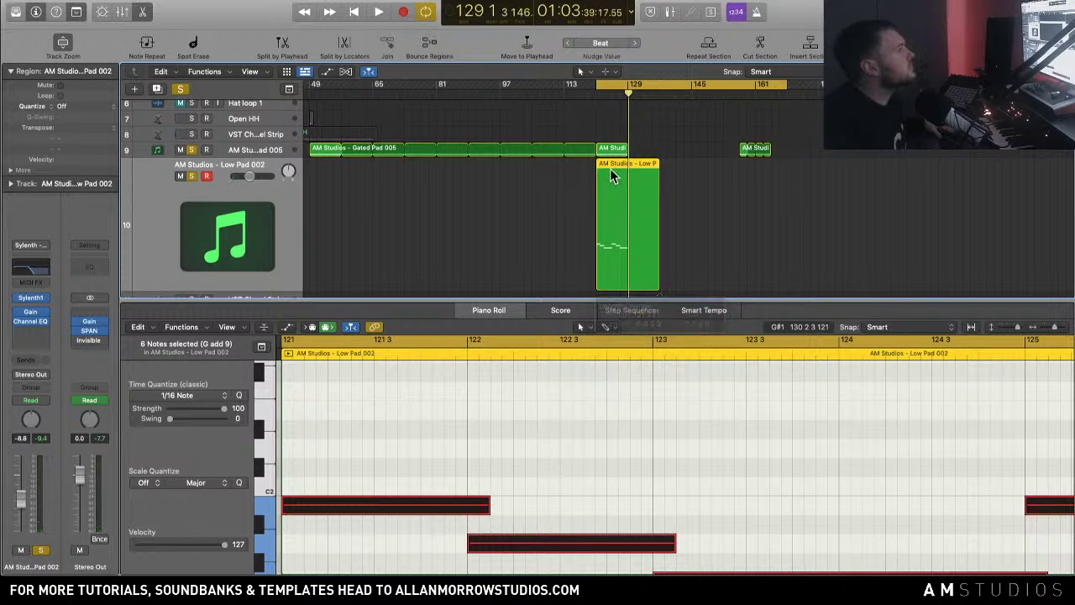
{"action": "left_click", "coordinate": [618, 149]}
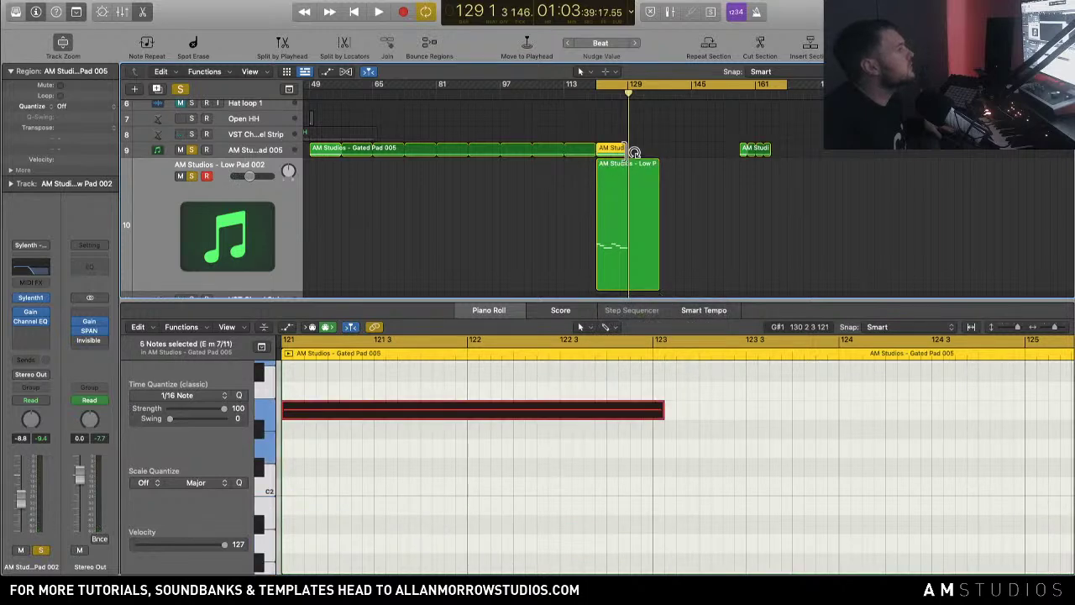
{"action": "left_click", "coordinate": [152, 152]}
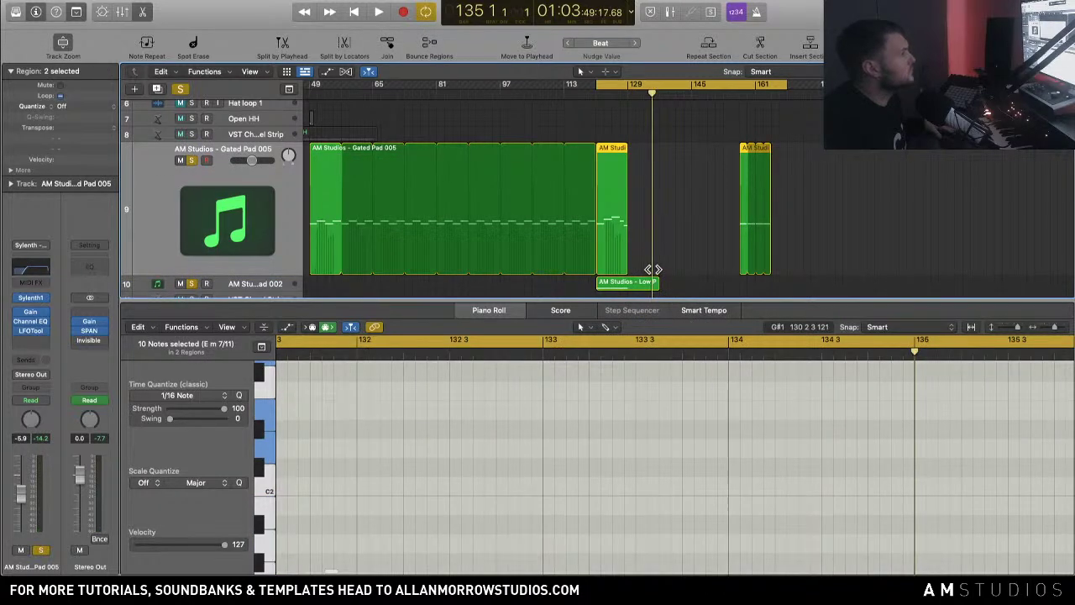
{"action": "left_click_drag", "start_coordinate": [627, 269], "coordinate": [660, 264]}
{"action": "left_click", "coordinate": [688, 249]}
{"action": "left_click", "coordinate": [766, 217]}
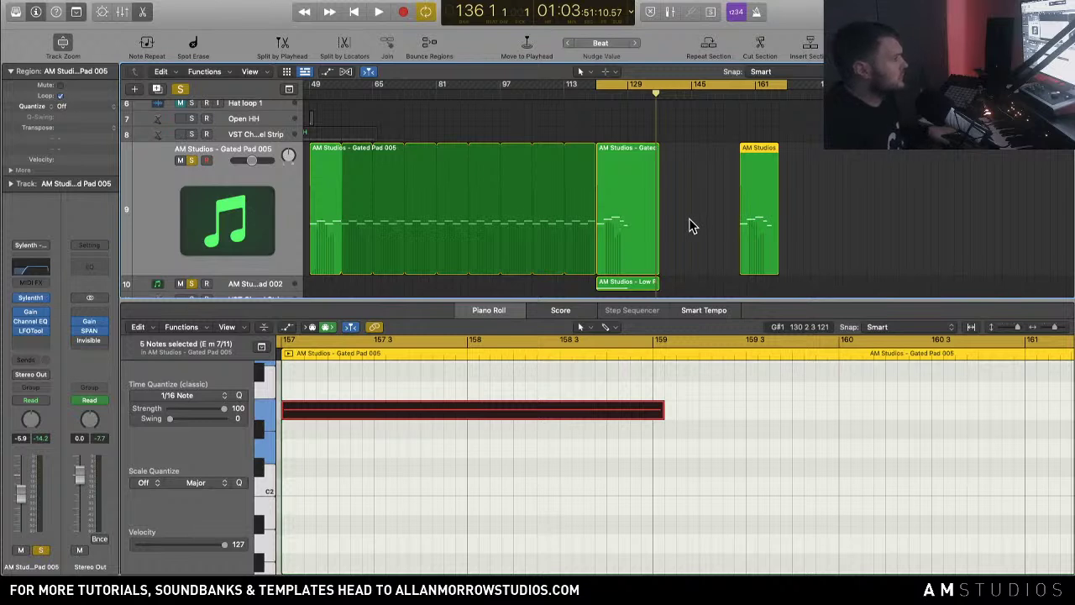
Step: Enlarge the arrangement area to show more tracks and turn off solo on the gated and low pads
{"action": "scroll", "coordinate": [697, 201], "scroll_direction": "down", "scroll_amount": 2}
{"action": "scroll", "coordinate": [697, 202], "scroll_direction": "down", "scroll_amount": 1}
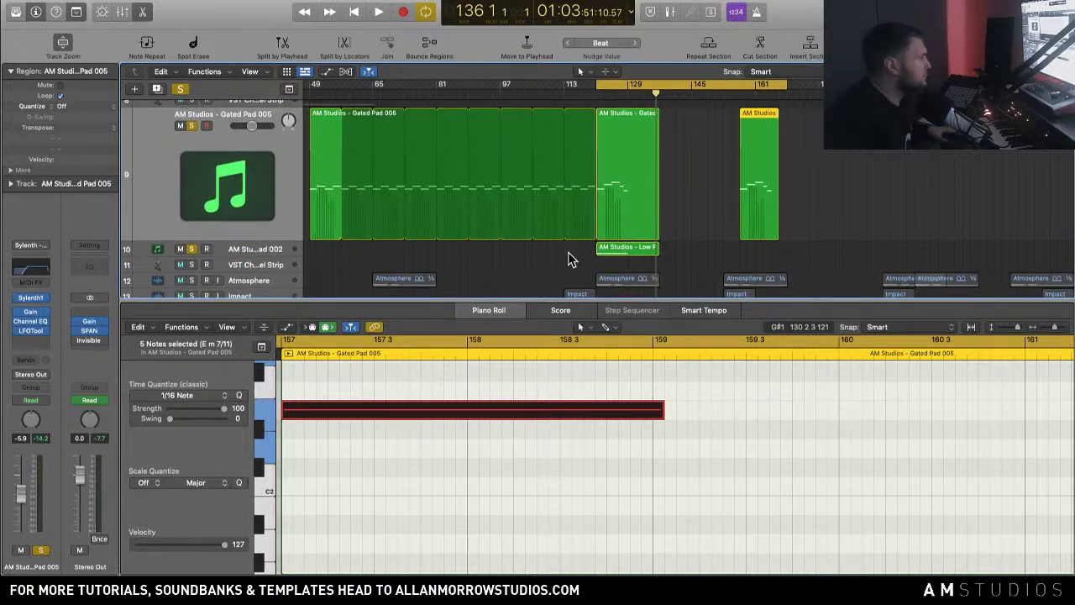
{"action": "left_click_drag", "start_coordinate": [530, 299], "coordinate": [541, 410]}
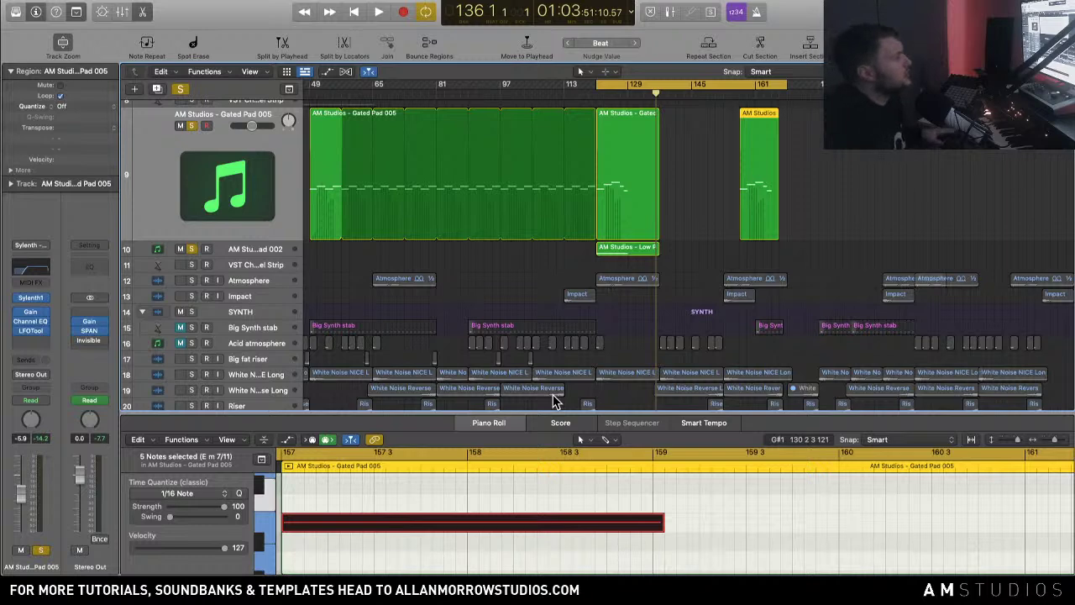
{"action": "left_click", "coordinate": [191, 249]}
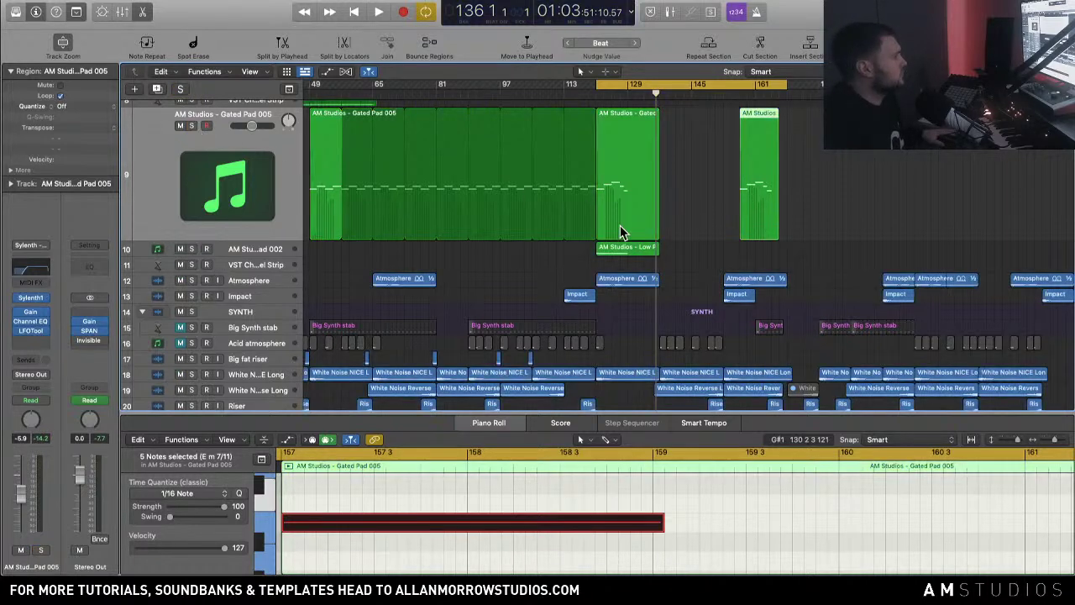
{"action": "scroll", "coordinate": [621, 231], "scroll_direction": "up", "scroll_amount": 5}
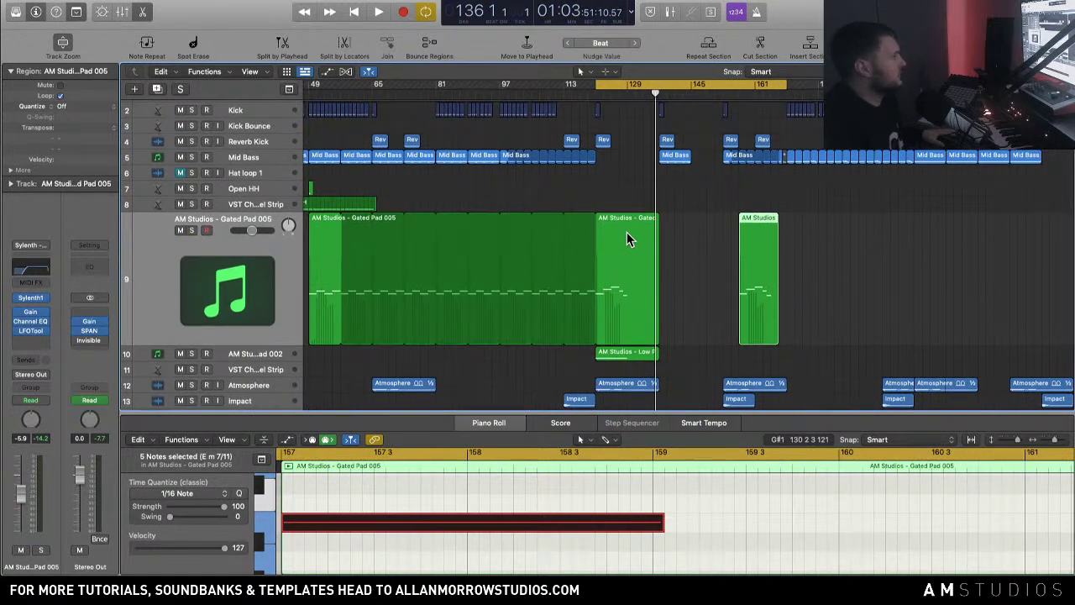
{"action": "scroll", "coordinate": [626, 232], "scroll_direction": "down", "scroll_amount": 2}
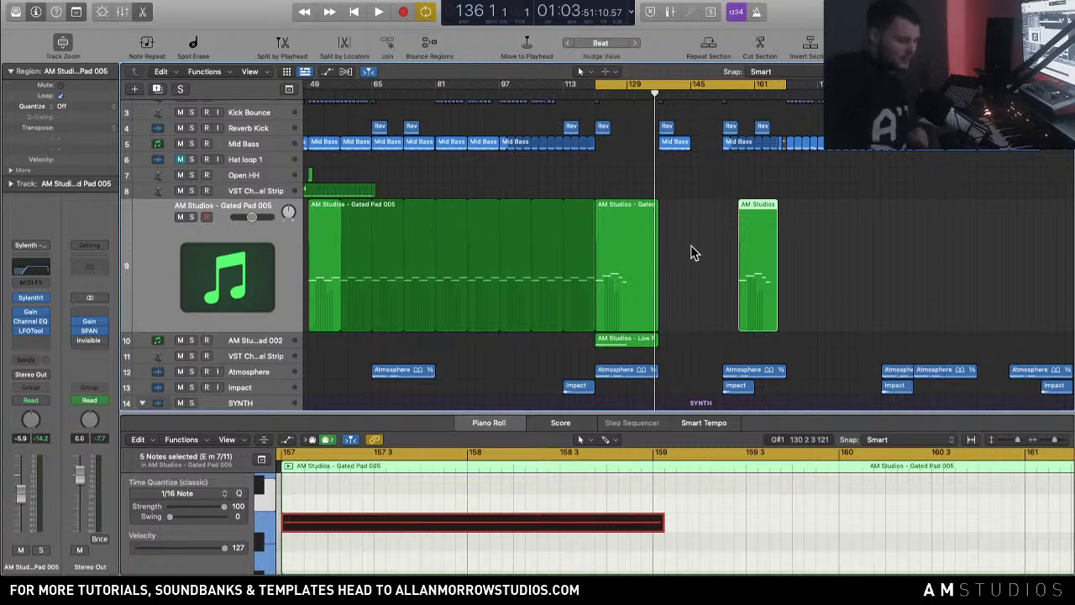
{"action": "left_click", "coordinate": [698, 242]}
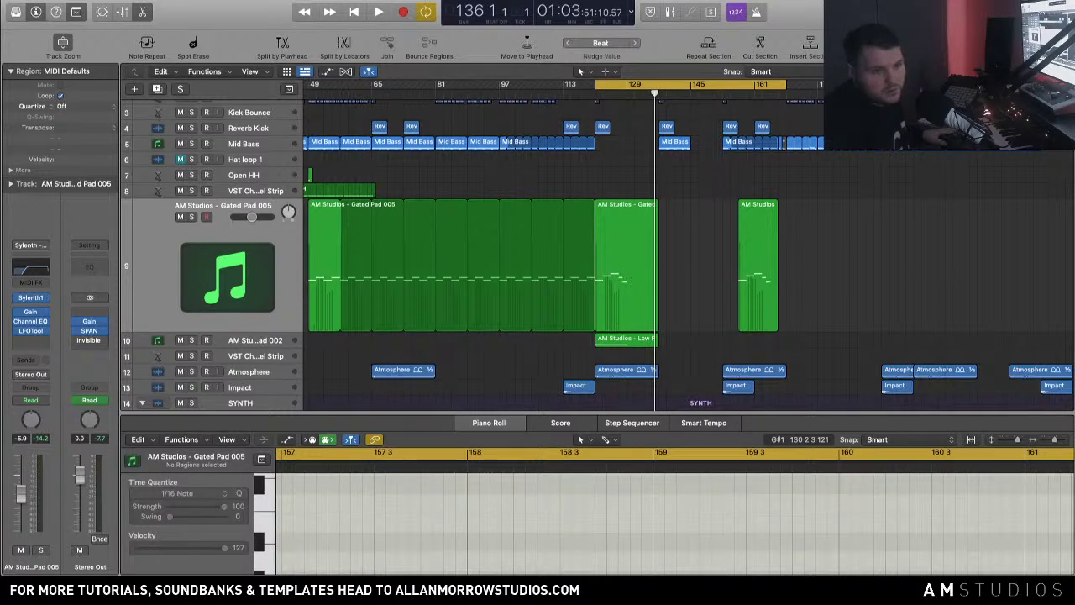
Step: Switch to SoundCloud, widen the browser window and open the private track "Come With Me (Original Mix)" from the received messages
{"action": "key", "text": "super+Tab"}
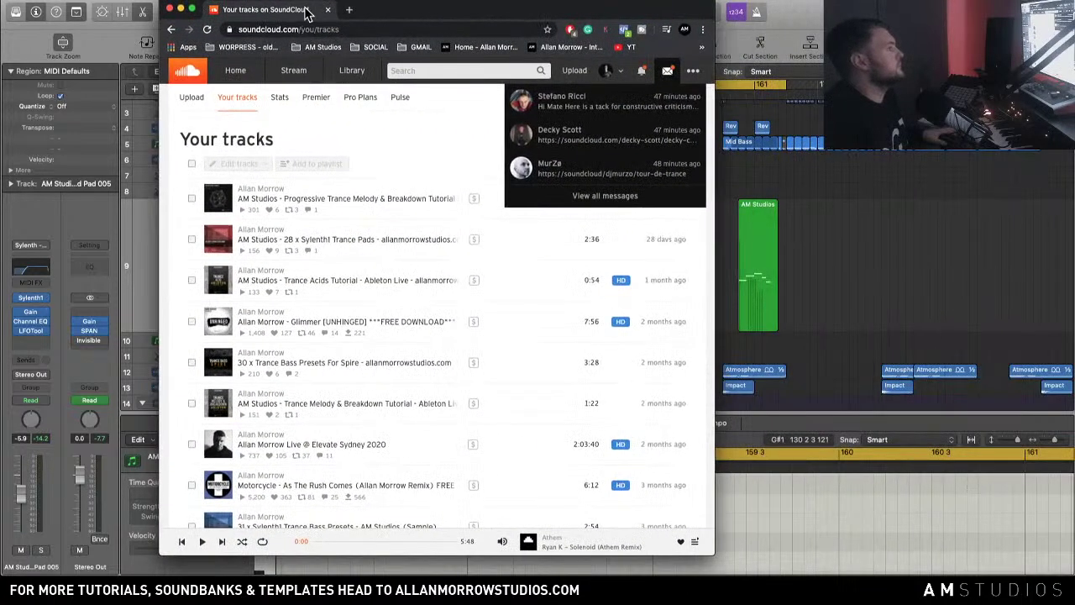
{"action": "left_click", "coordinate": [667, 74]}
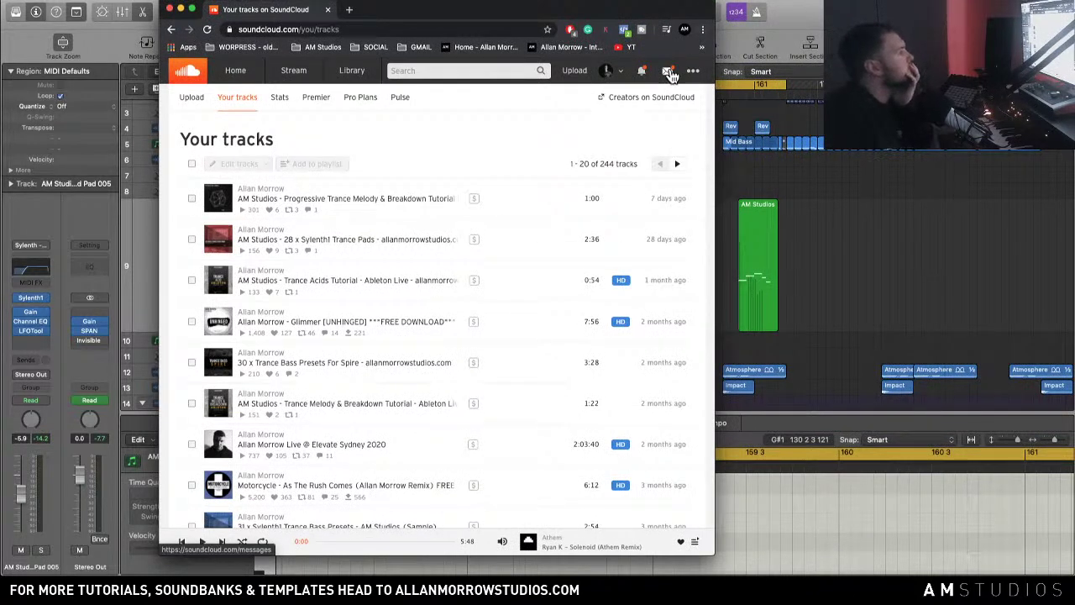
{"action": "left_click", "coordinate": [669, 74]}
{"action": "left_click", "coordinate": [615, 200]}
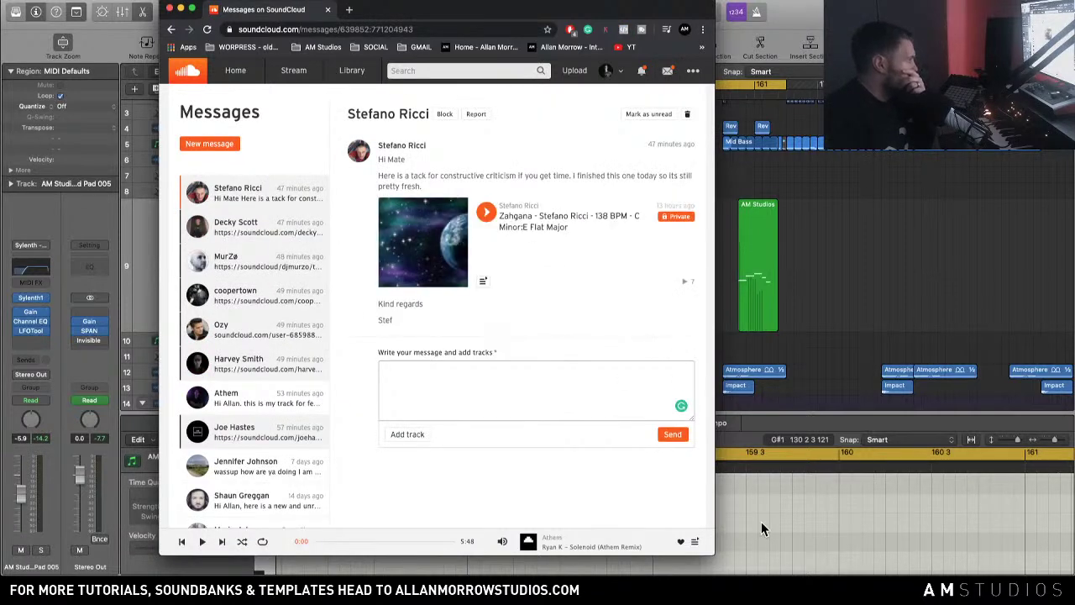
{"action": "left_click_drag", "start_coordinate": [714, 553], "coordinate": [968, 552]}
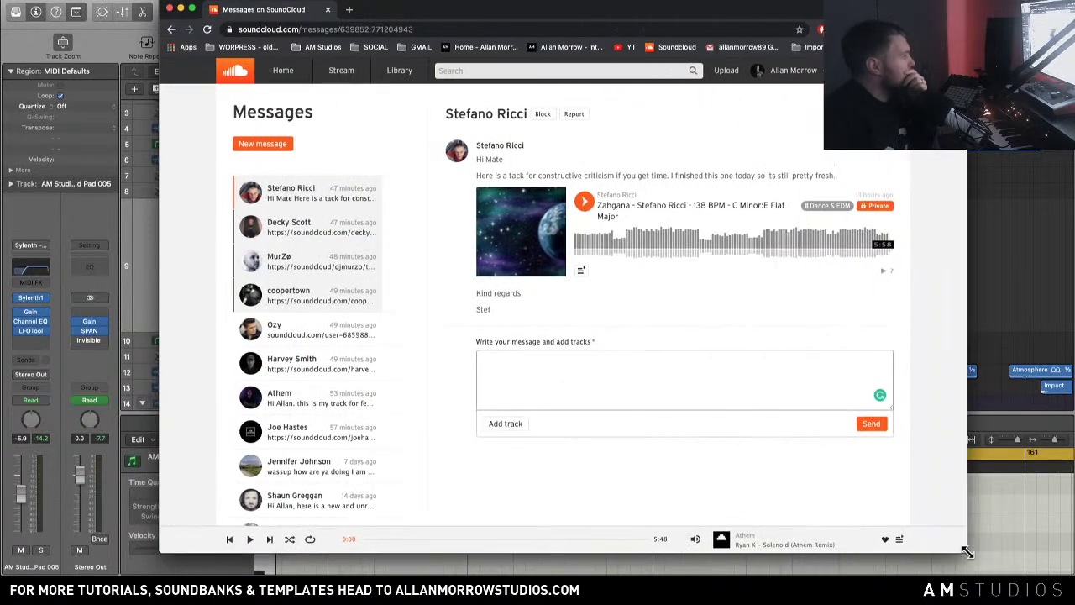
{"action": "left_click", "coordinate": [331, 361]}
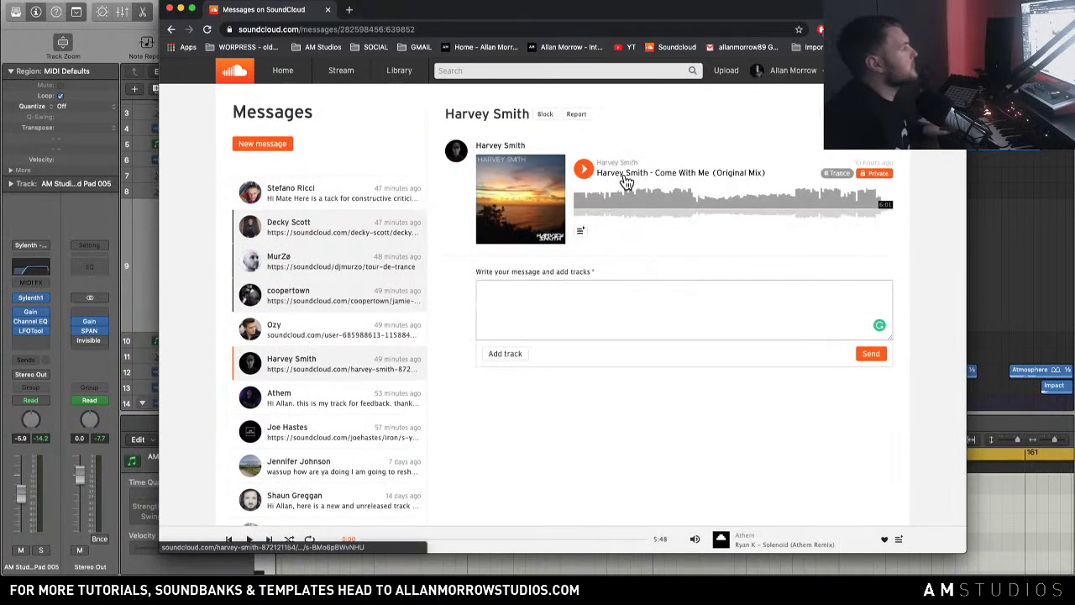
{"action": "left_click", "coordinate": [686, 176]}
Step: Raise the volume and play "Come With Me (Original Mix)" from the beginning, pausing at 0:14 and 1:04
{"action": "key", "text": "XF86AudioRaiseVolume"}
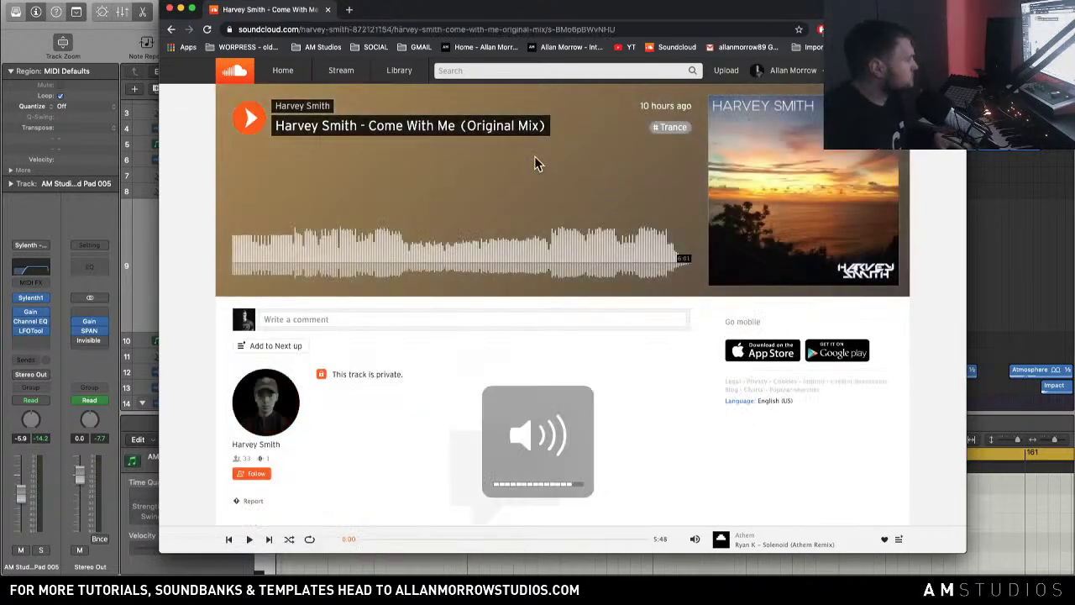
{"action": "left_click", "coordinate": [245, 119]}
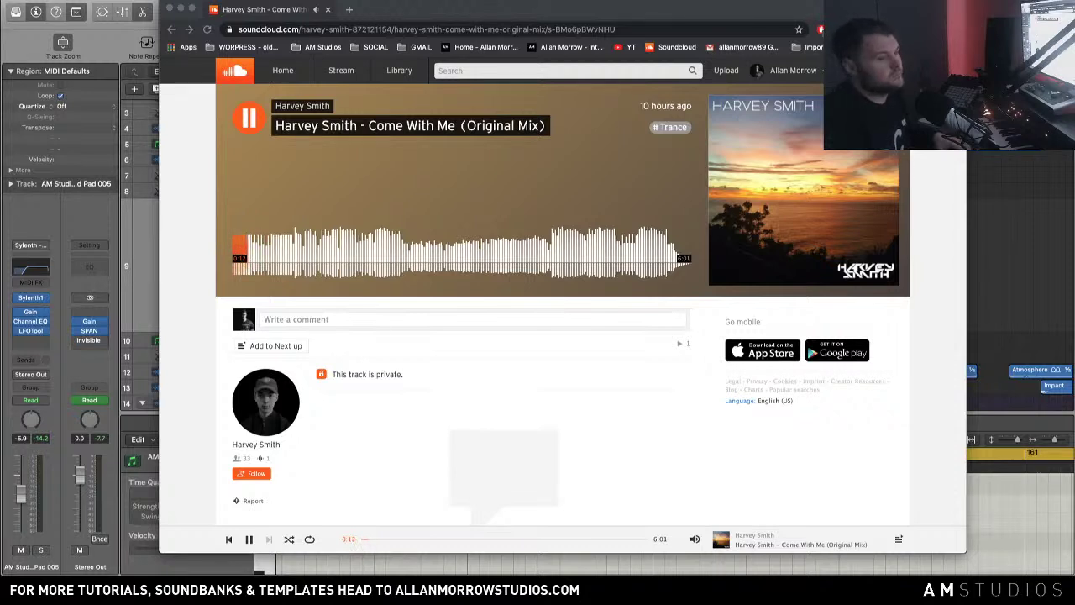
{"action": "left_click", "coordinate": [251, 122]}
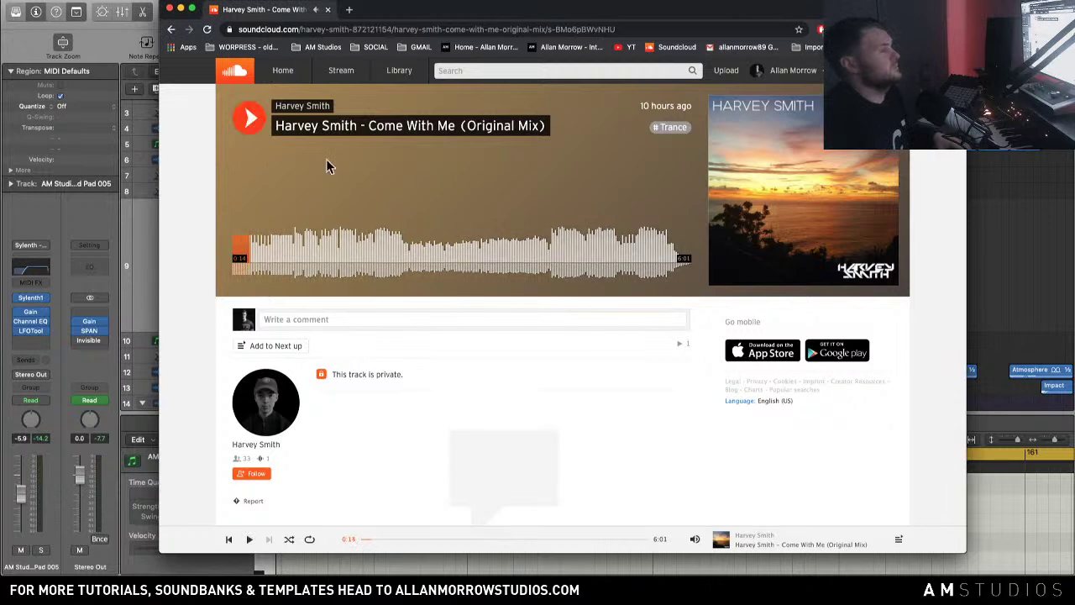
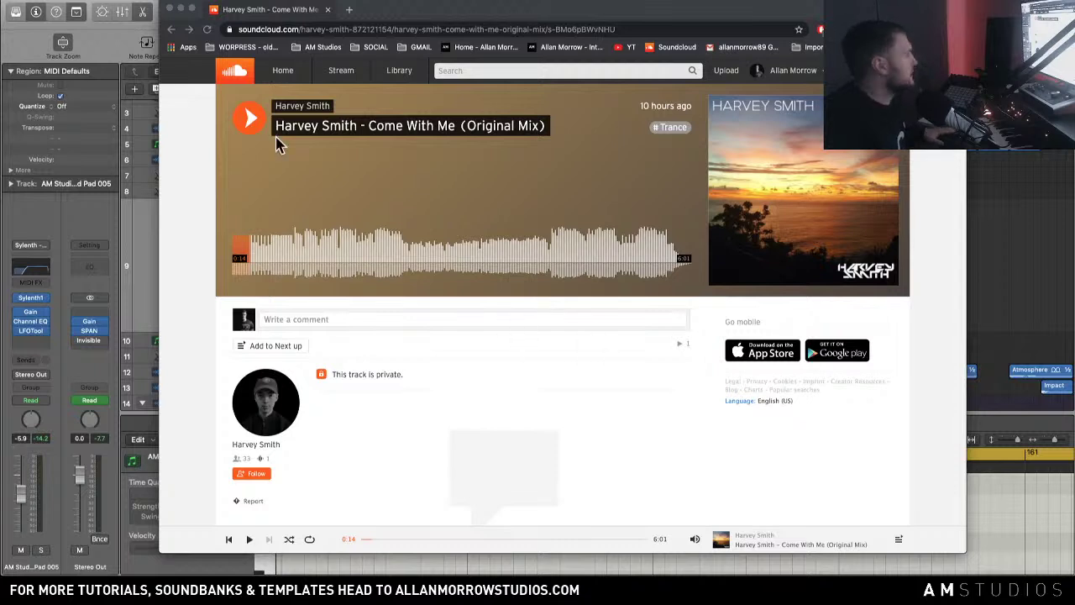
{"action": "left_click", "coordinate": [249, 118]}
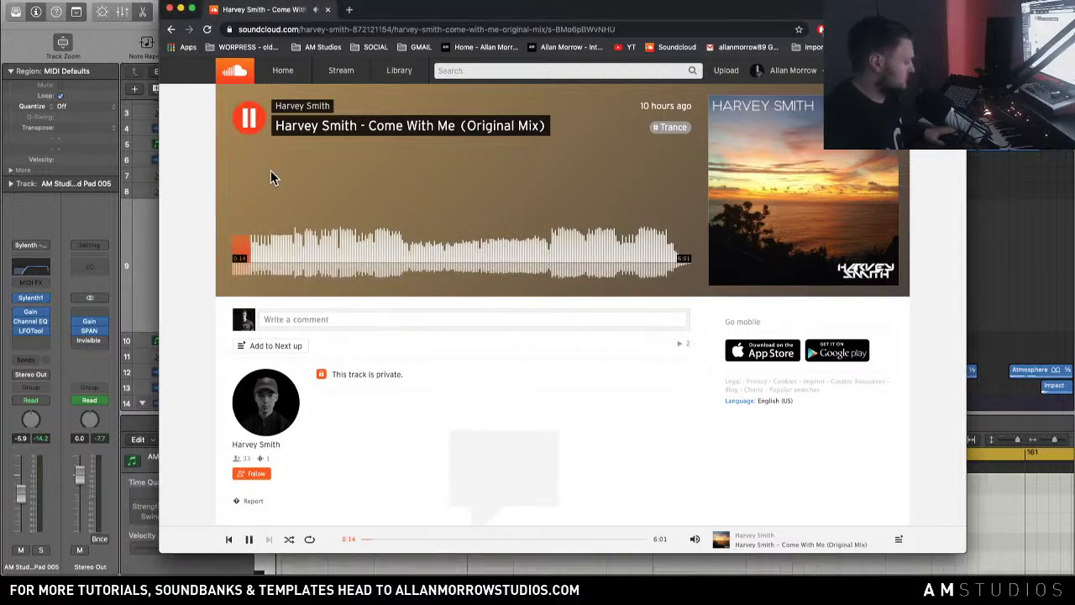
{"action": "key", "text": "XF86AudioRaiseVolume"}
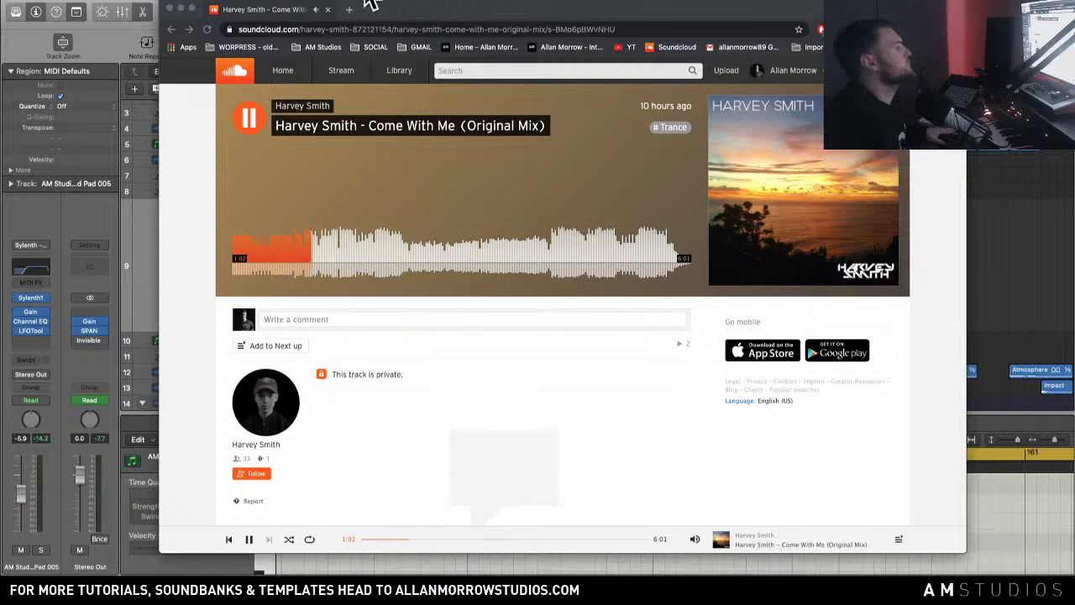
{"action": "left_click", "coordinate": [250, 122]}
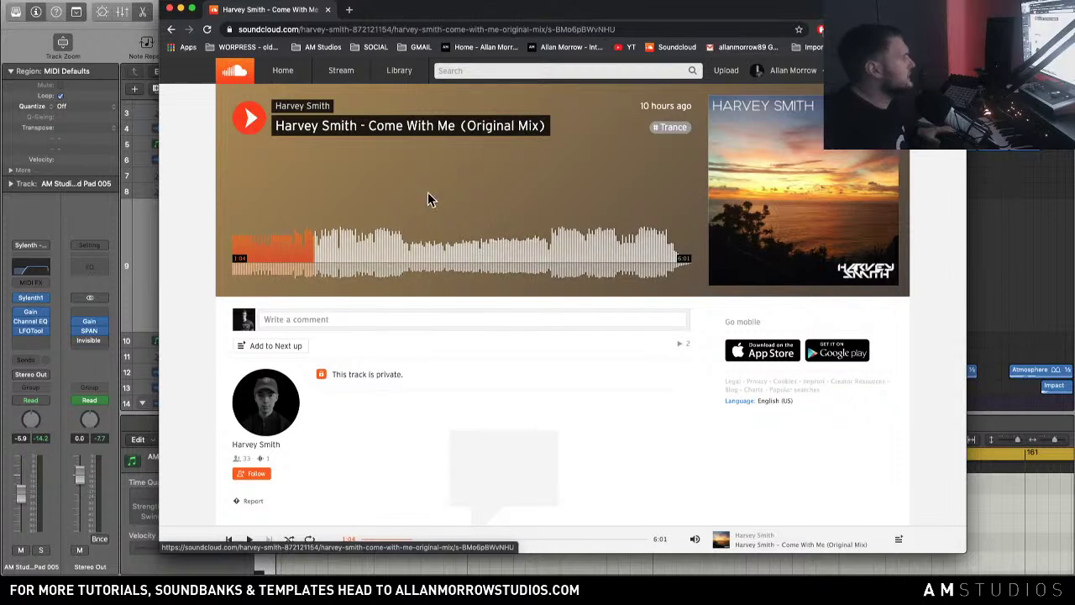
Step: Replay the submitted track's sections starting at about 0:48 and 0:55 to examine its arrangement
{"action": "left_click", "coordinate": [293, 256]}
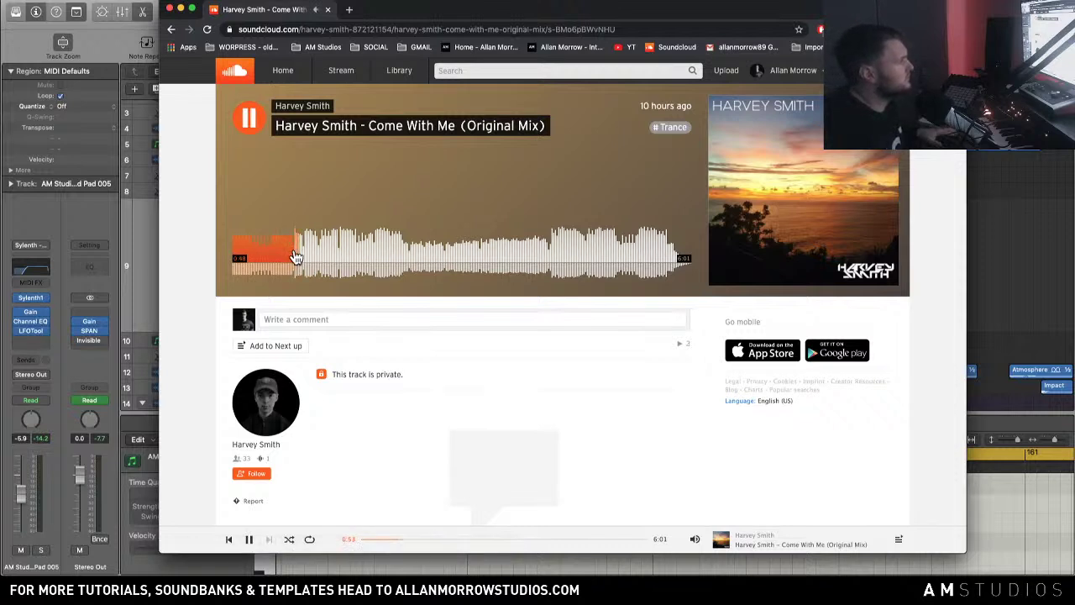
{"action": "left_click", "coordinate": [293, 258]}
{"action": "key", "text": "space"}
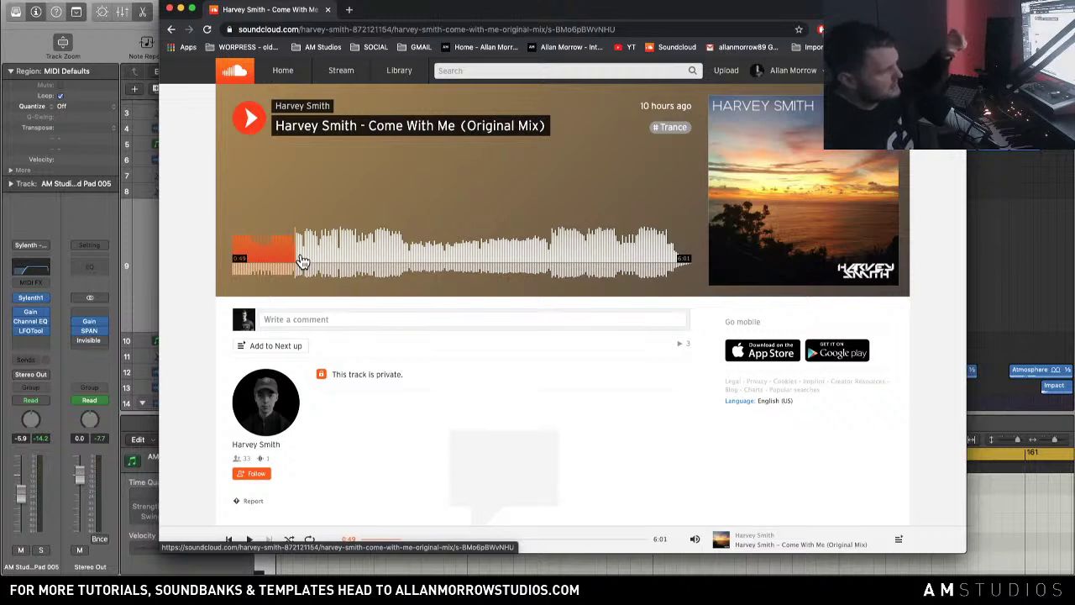
{"action": "left_click", "coordinate": [305, 258]}
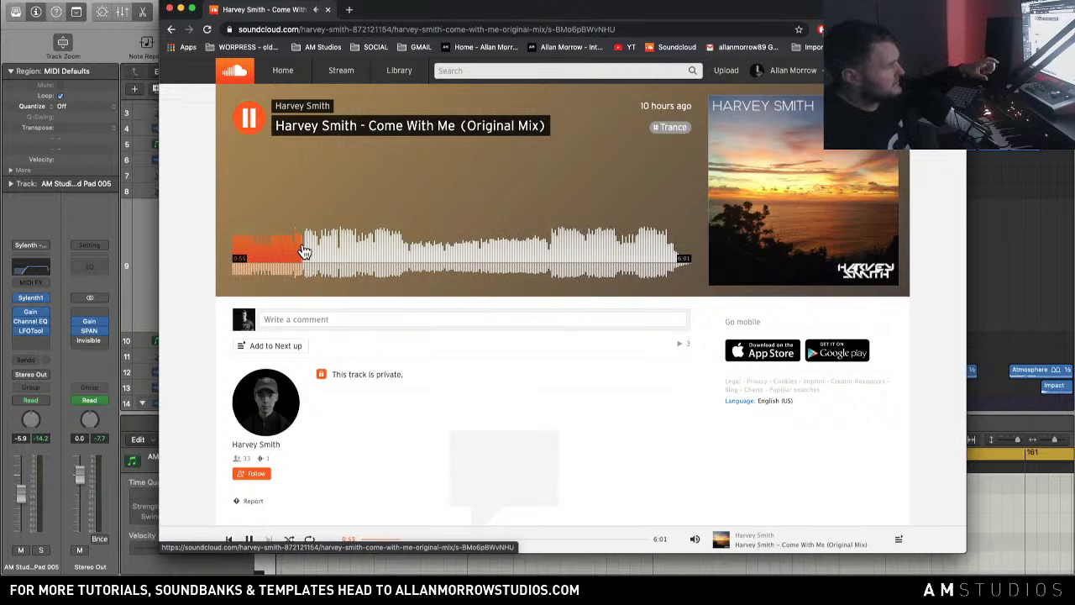
{"action": "left_click", "coordinate": [305, 254]}
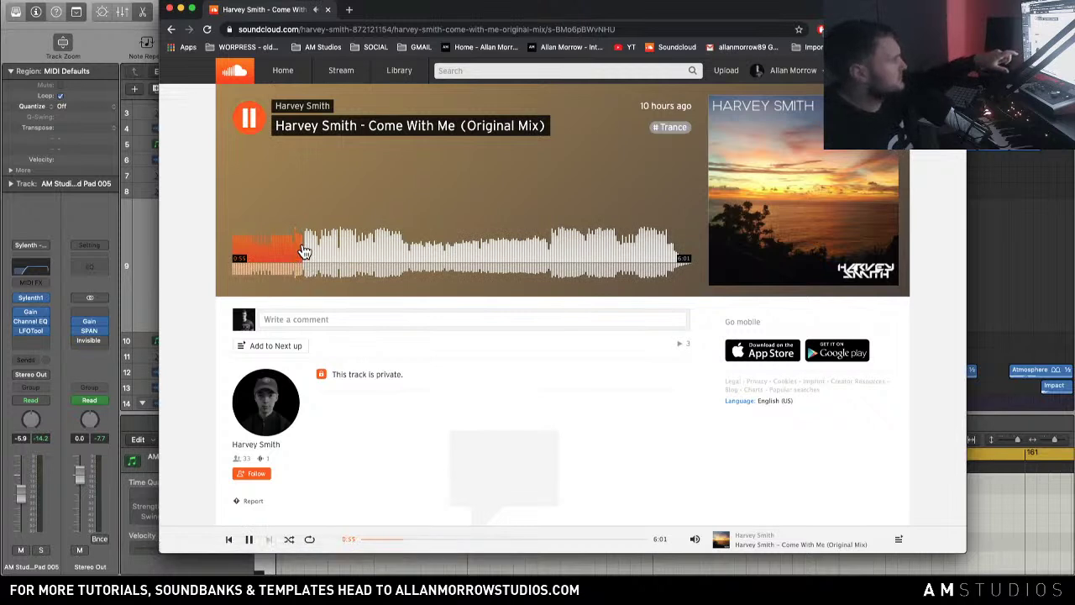
Step: Listen on through "Come With Me (Original Mix)", pausing at 0:58, 1:23, 1:35 and 1:54, with a short rewind before the last pause
{"action": "left_click", "coordinate": [249, 120]}
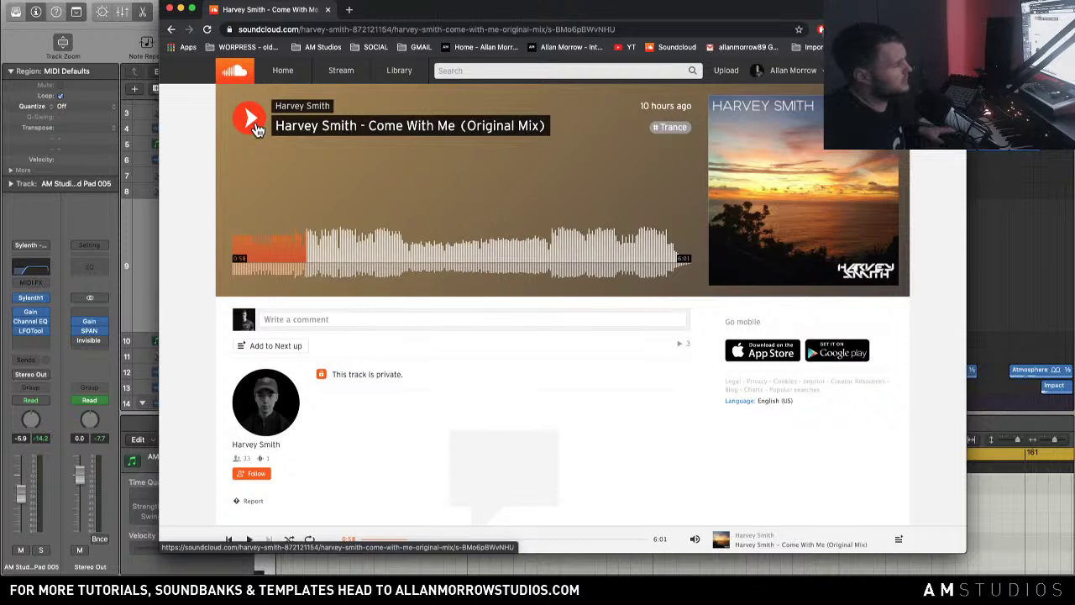
{"action": "left_click", "coordinate": [251, 120]}
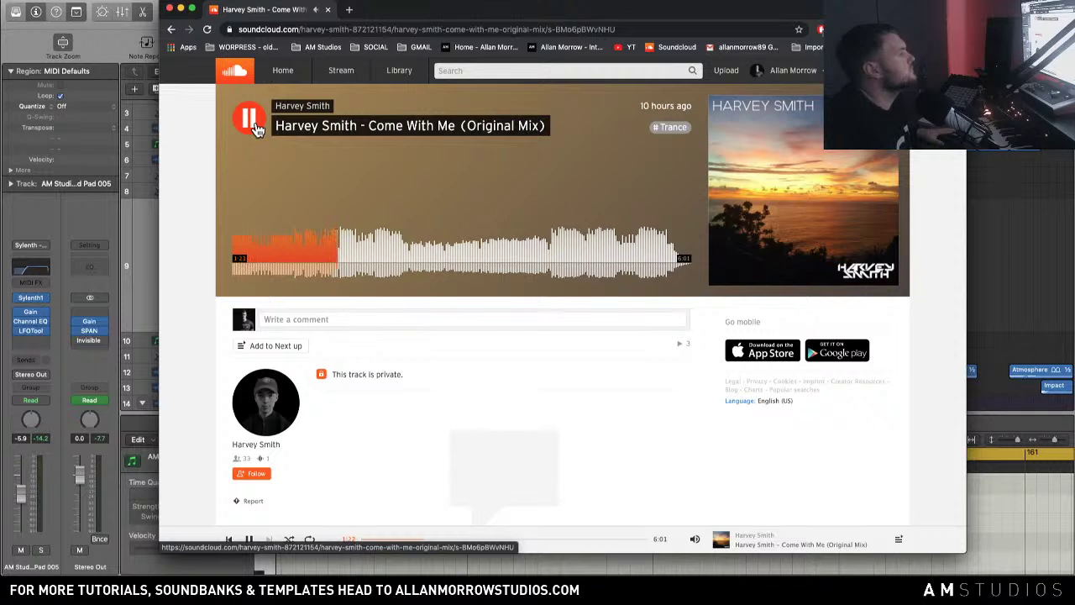
{"action": "left_click", "coordinate": [255, 126]}
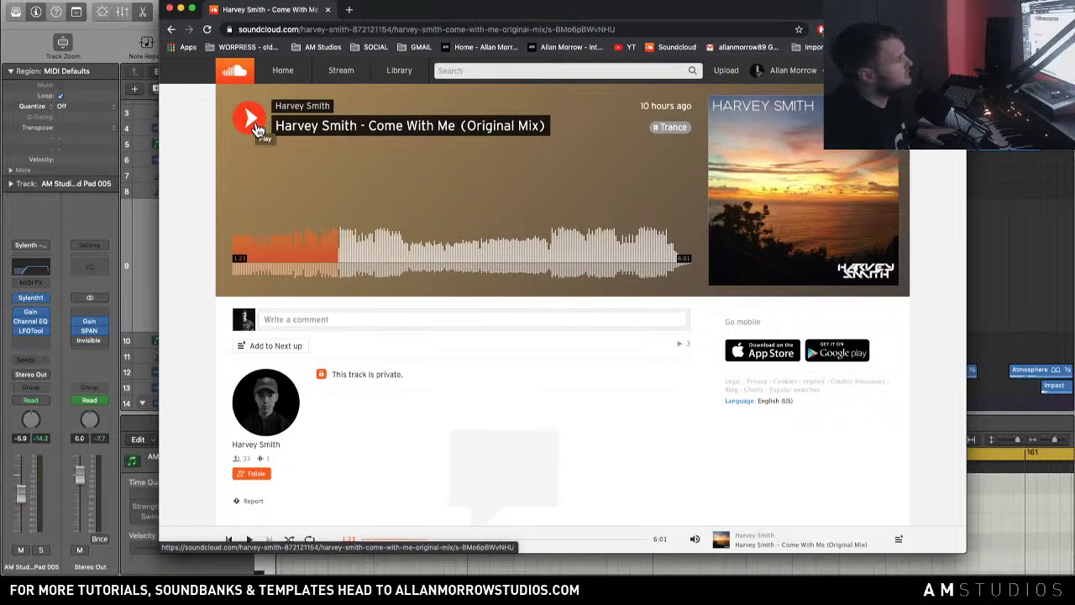
{"action": "left_click", "coordinate": [250, 120]}
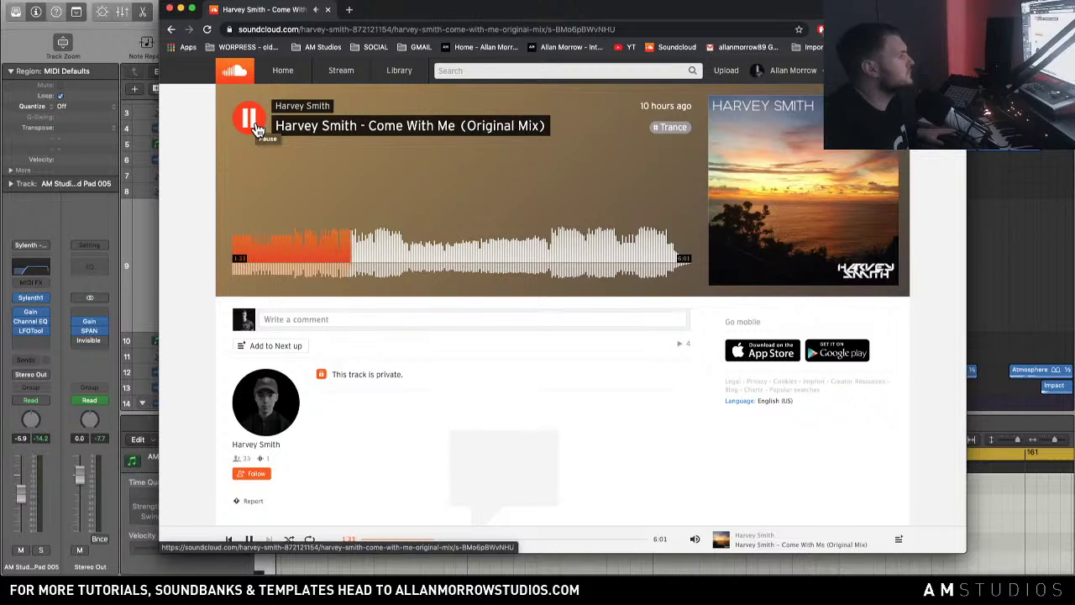
{"action": "left_click", "coordinate": [250, 120]}
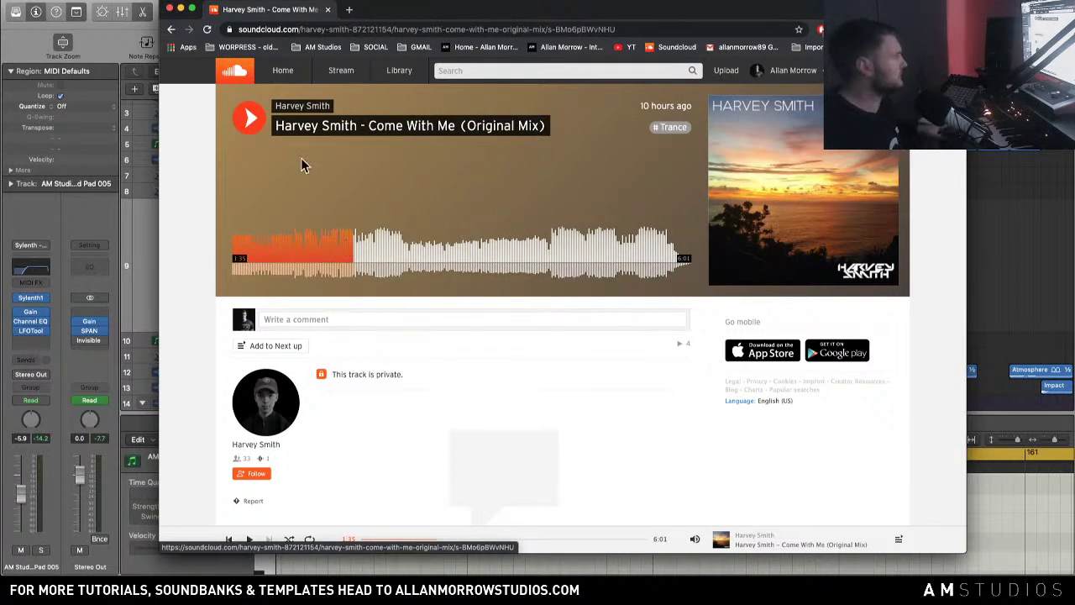
{"action": "left_click", "coordinate": [344, 251]}
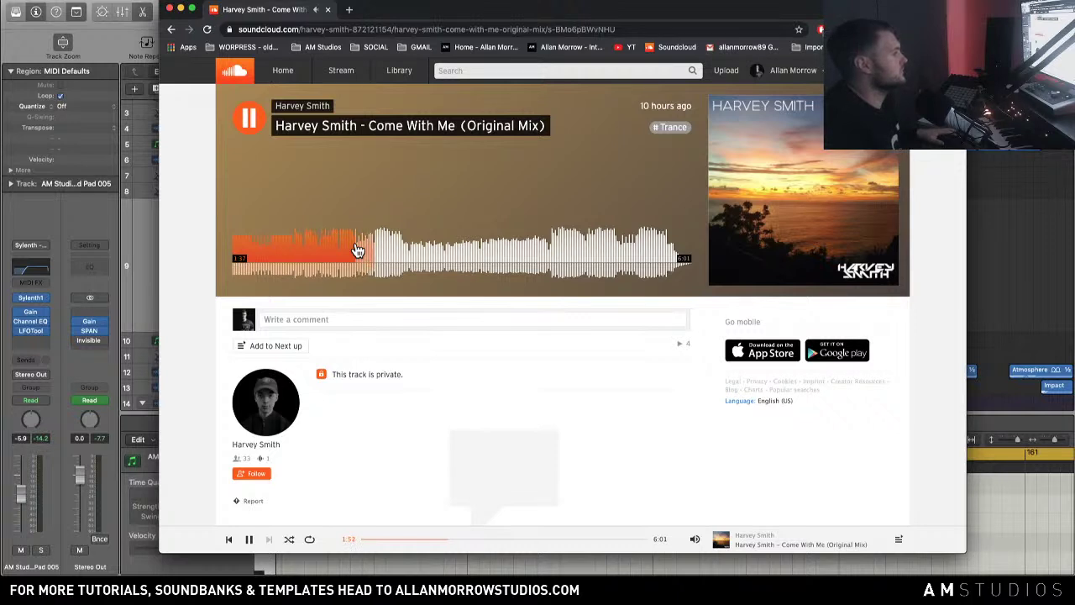
{"action": "left_click", "coordinate": [248, 120]}
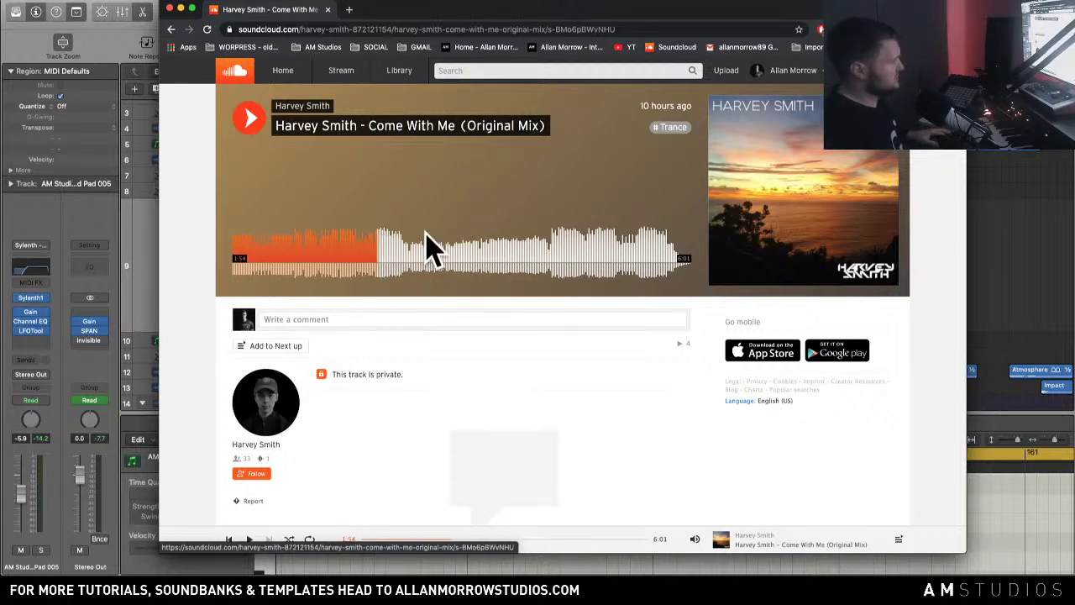
Step: Play on to 1:57, compare the section at about 1:15 with the one at about 1:52, and pause at 1:56
{"action": "left_click", "coordinate": [251, 122]}
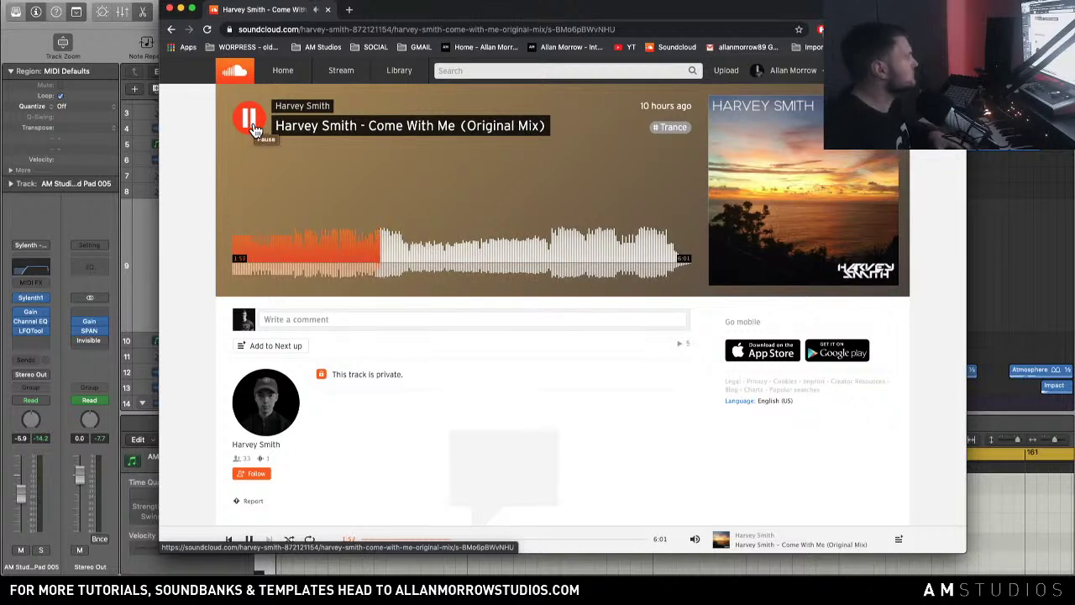
{"action": "left_click", "coordinate": [252, 125]}
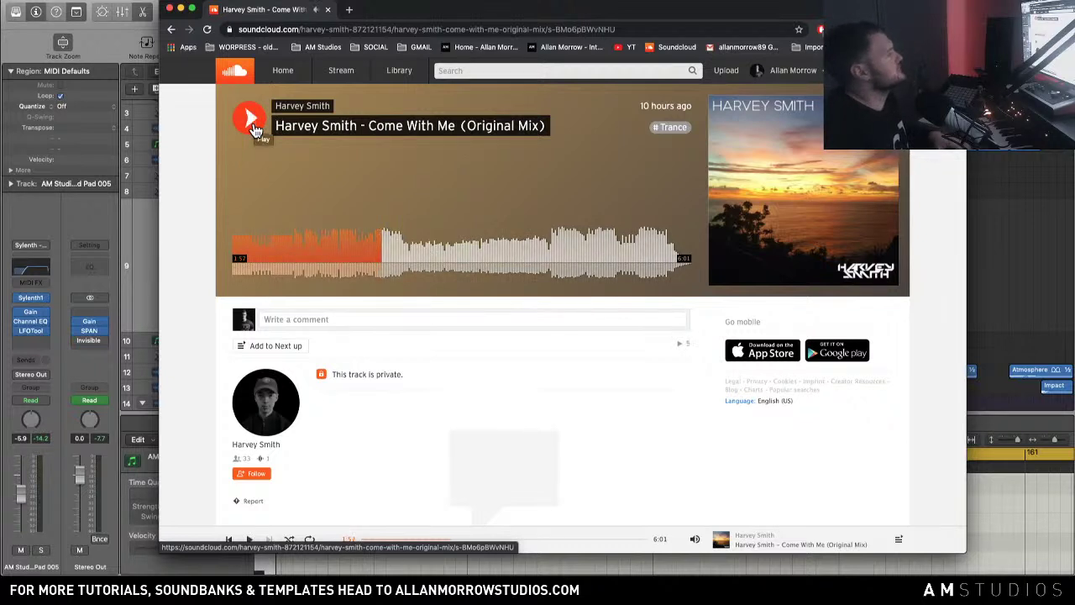
{"action": "left_click", "coordinate": [372, 250]}
{"action": "left_click", "coordinate": [328, 250]}
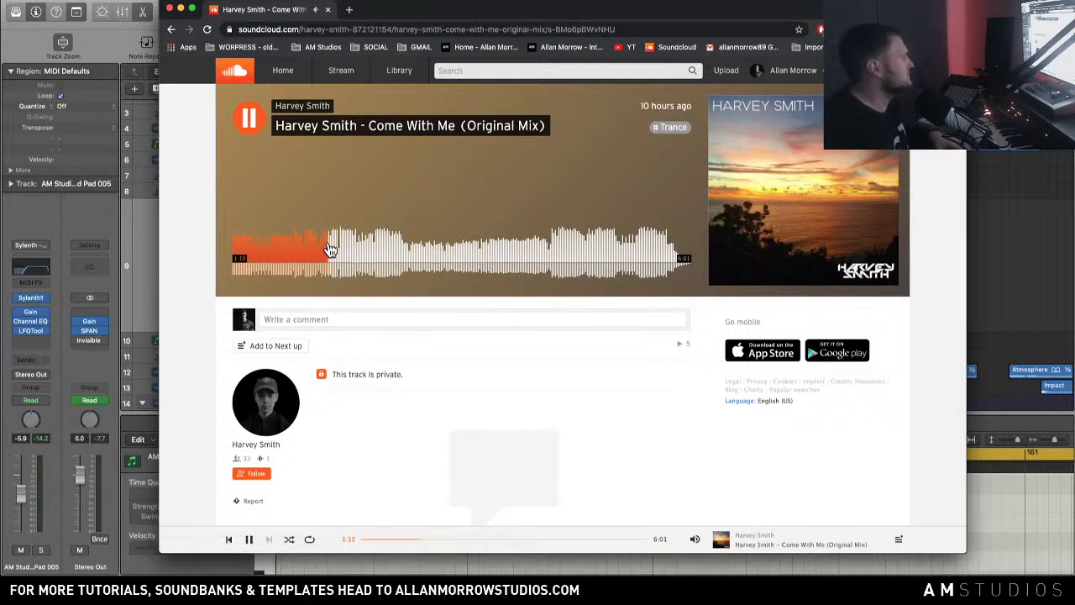
{"action": "left_click", "coordinate": [376, 252]}
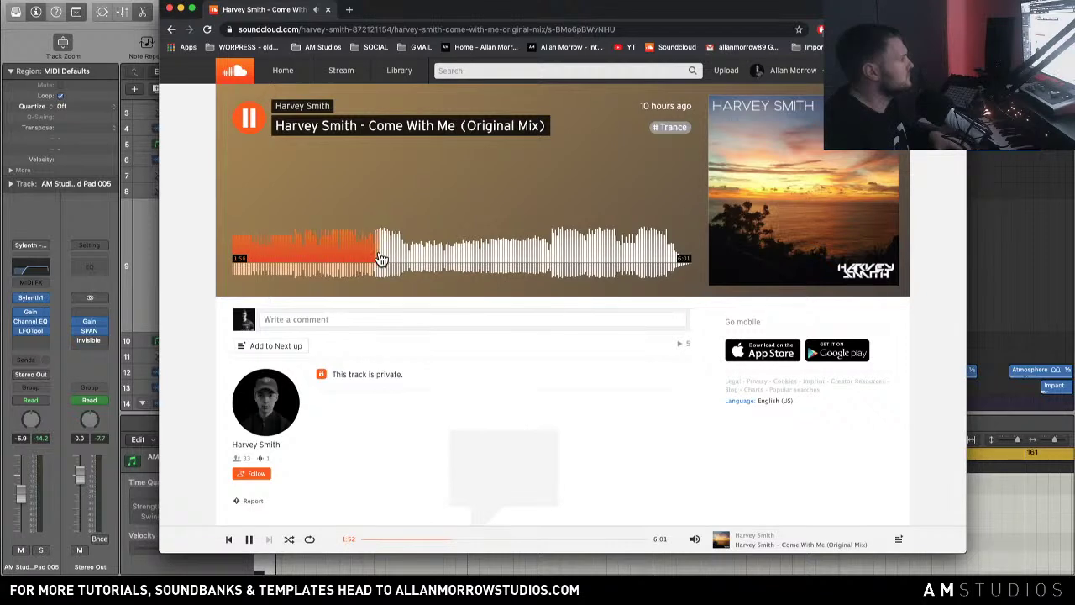
{"action": "left_click", "coordinate": [250, 123]}
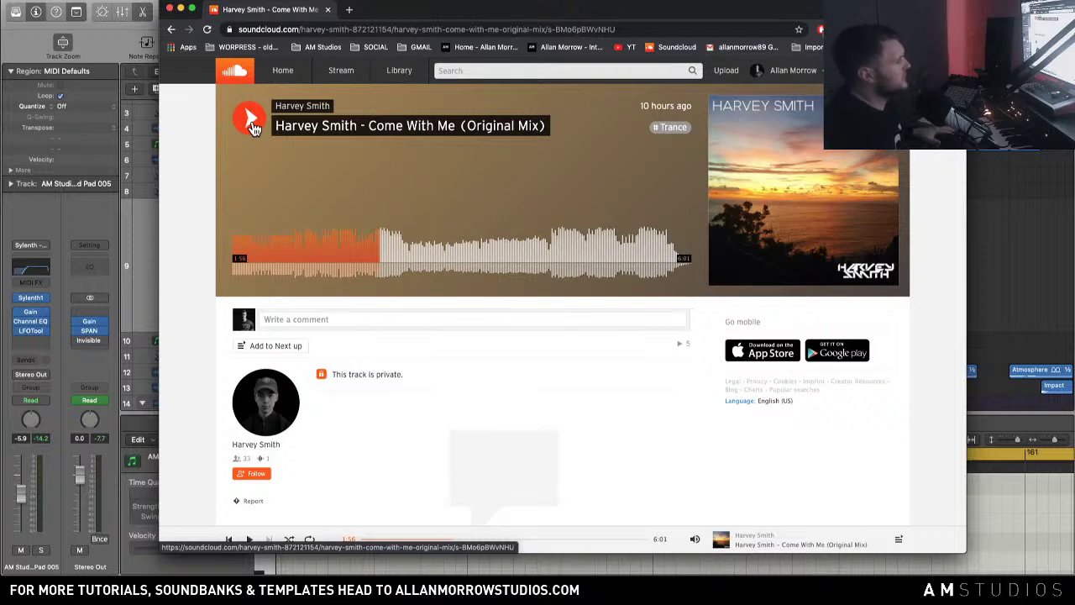
Step: Resume the track, skip ahead to just past 2:00 and listen to the lead-in to the breakdown, pausing at 2:03 and 2:13
{"action": "left_click", "coordinate": [251, 122]}
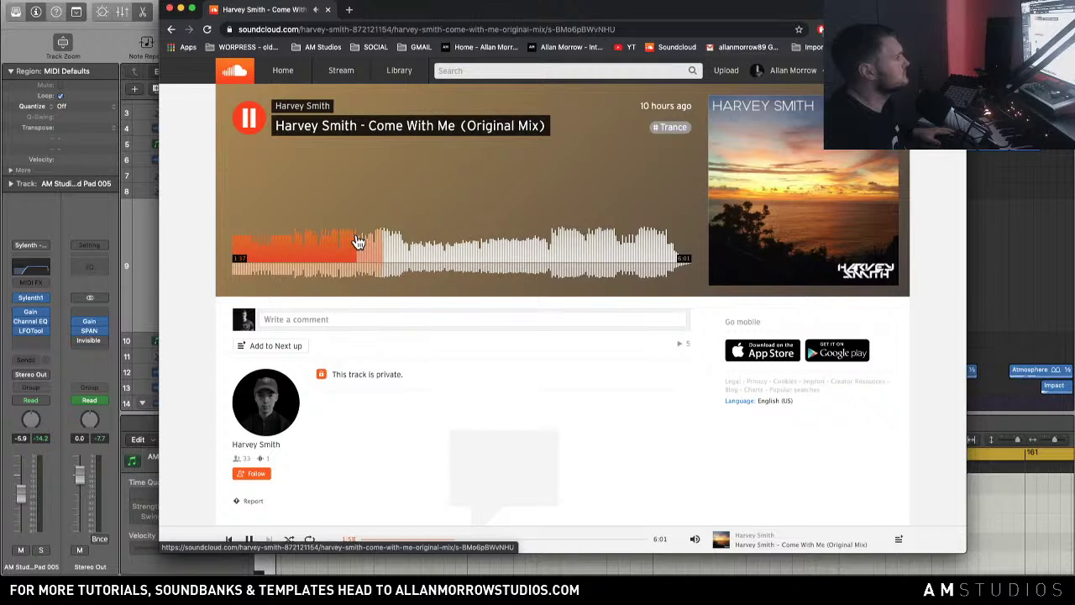
{"action": "left_click", "coordinate": [386, 257]}
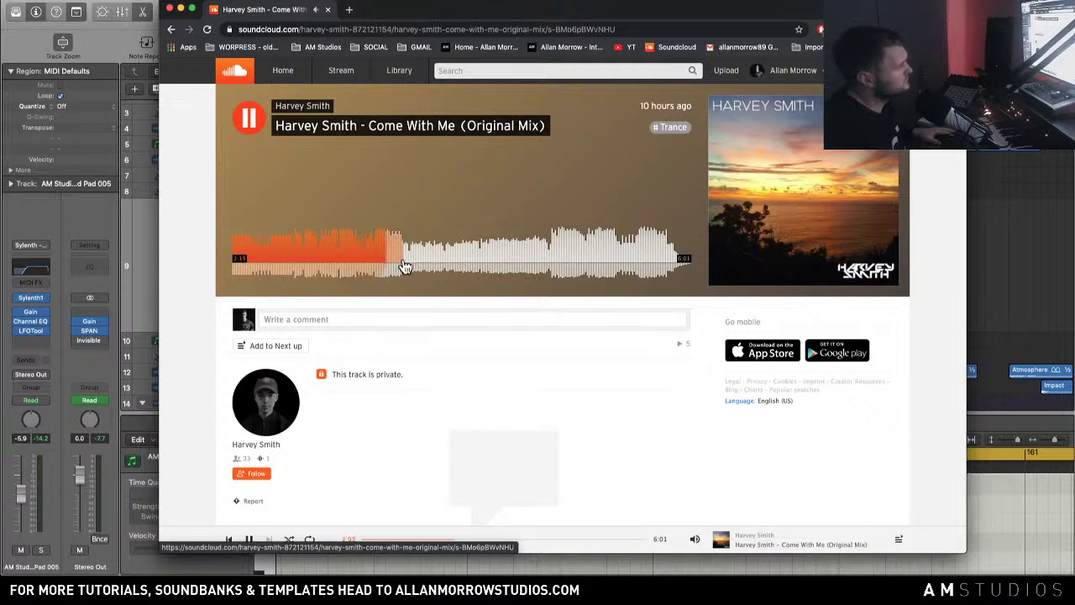
{"action": "left_click", "coordinate": [250, 120]}
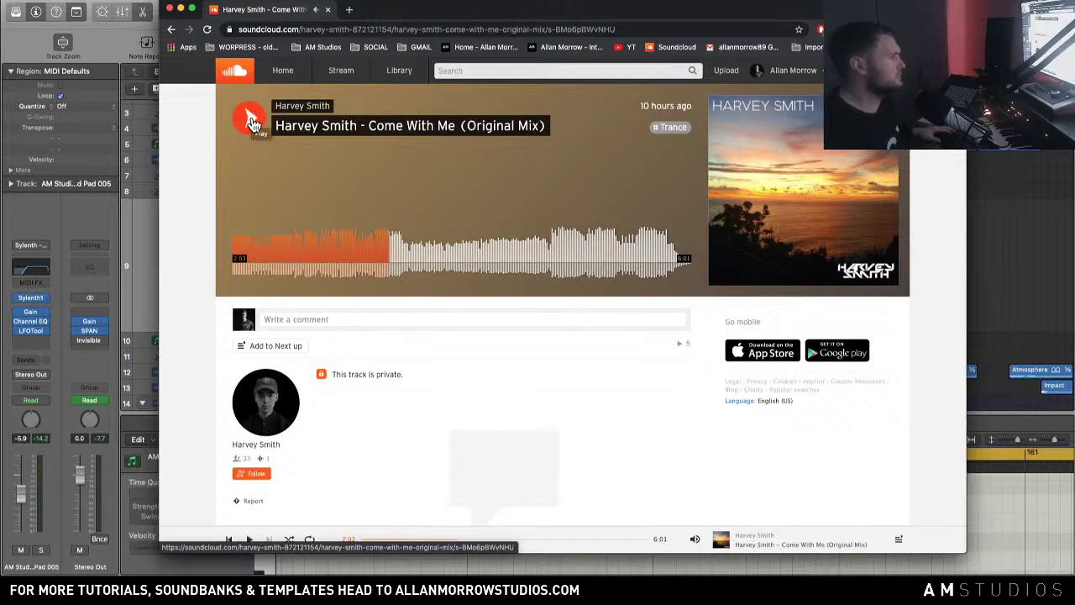
{"action": "left_click", "coordinate": [250, 120]}
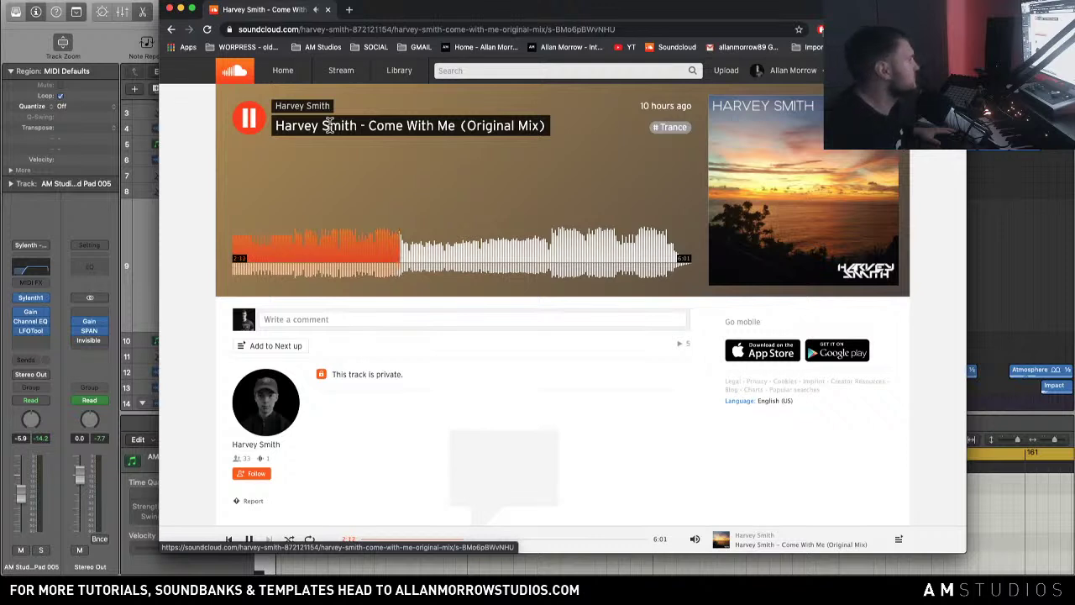
{"action": "left_click", "coordinate": [248, 126]}
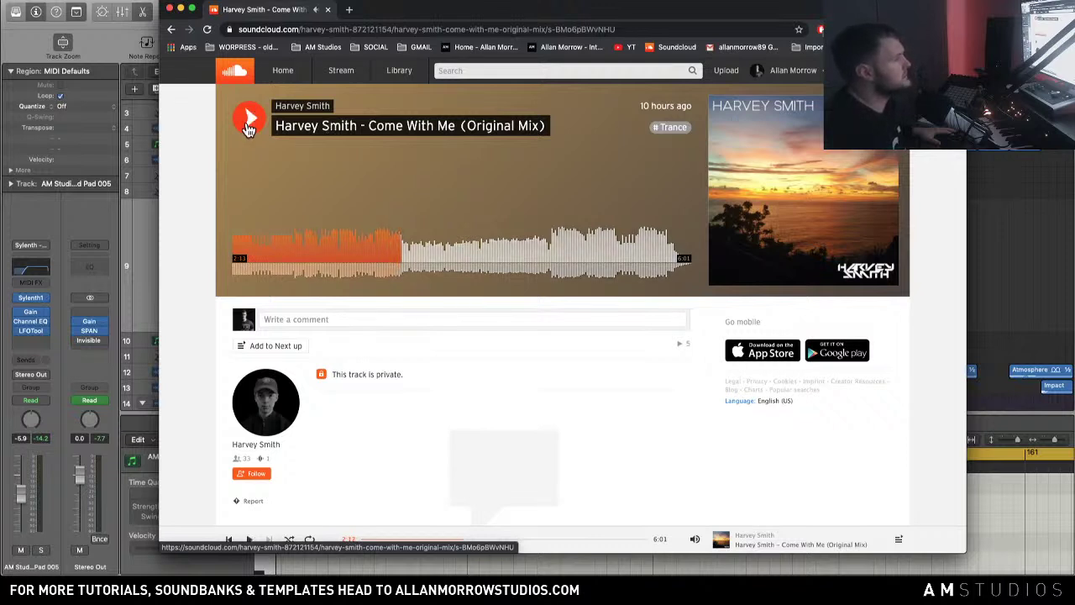
Step: Play the track's breakdown from 2:13 with the volume raised, pausing at 2:54 and 3:11
{"action": "left_click", "coordinate": [249, 126]}
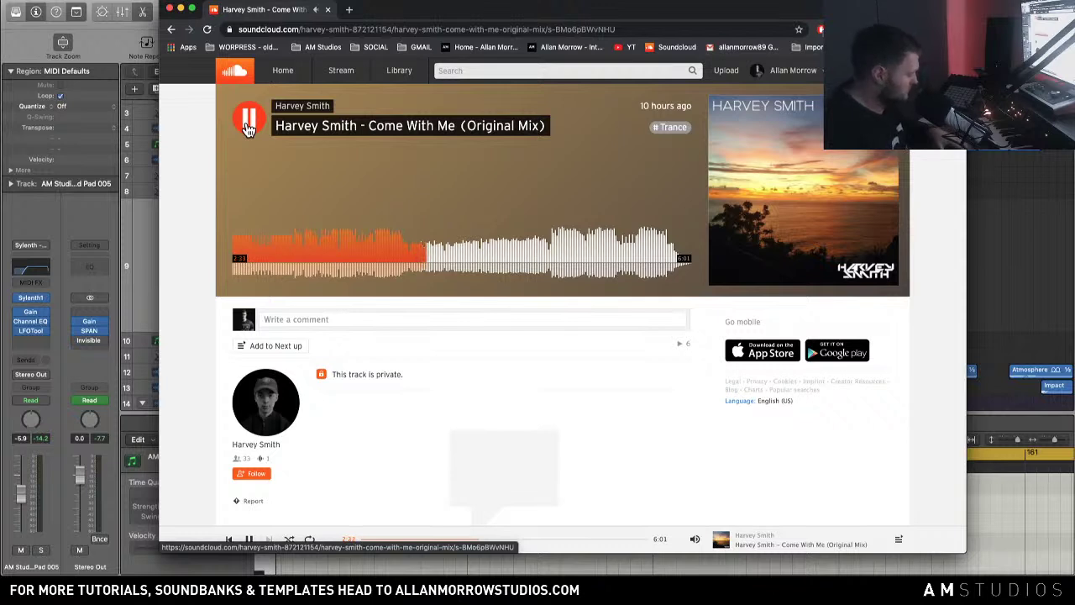
{"action": "key", "text": "XF86AudioRaiseVolume"}
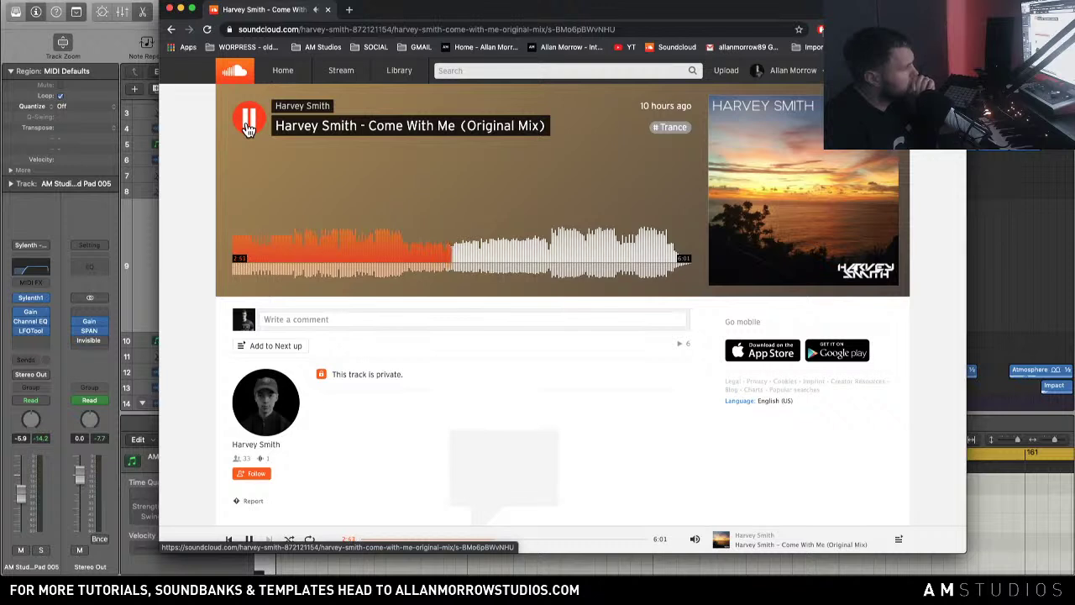
{"action": "left_click", "coordinate": [248, 128]}
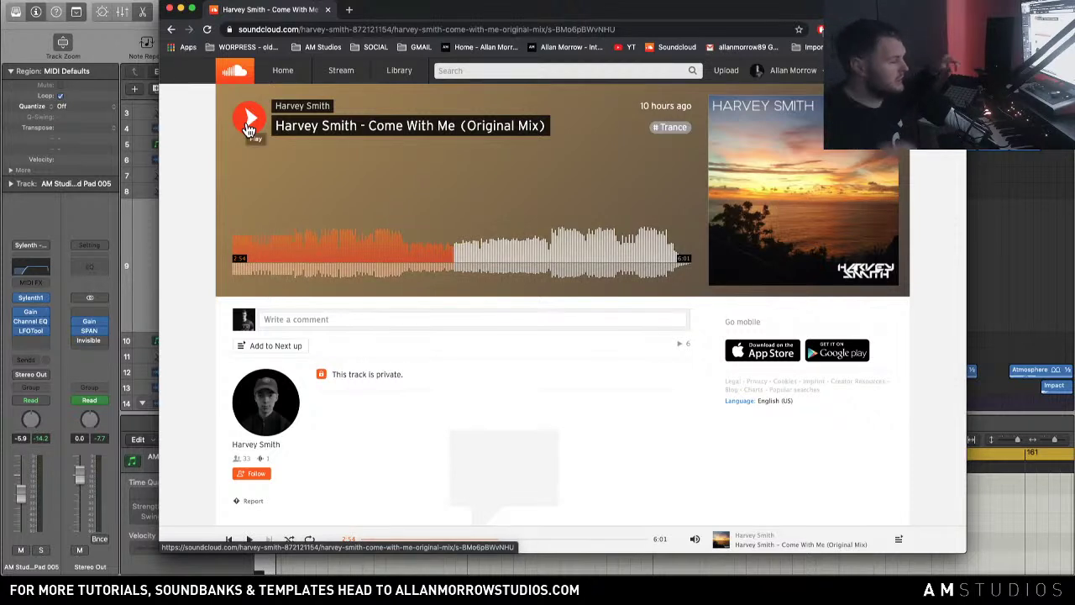
{"action": "left_click", "coordinate": [247, 127]}
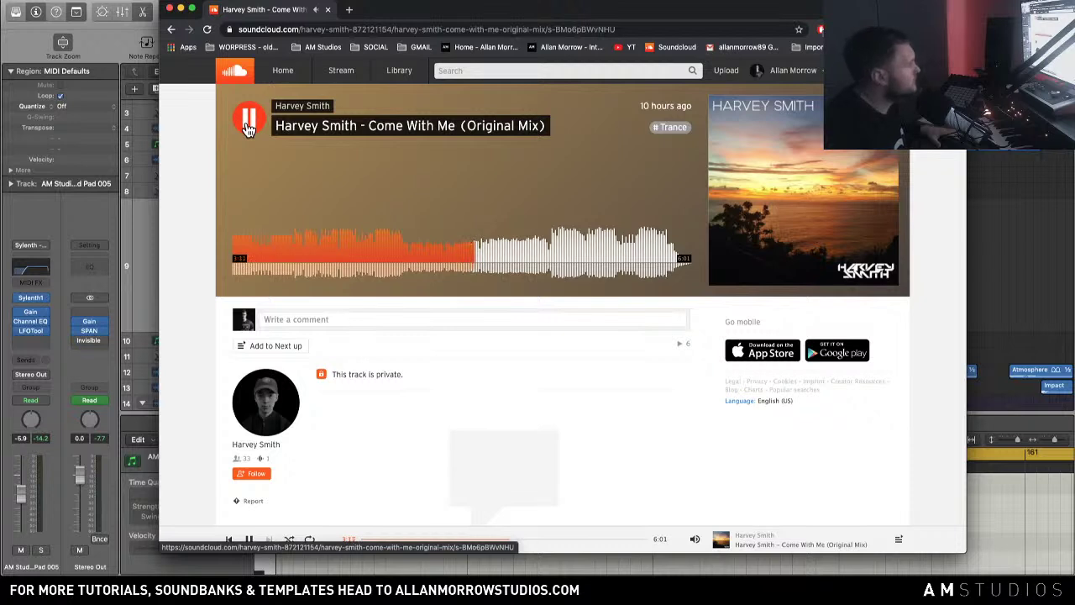
{"action": "left_click", "coordinate": [248, 125]}
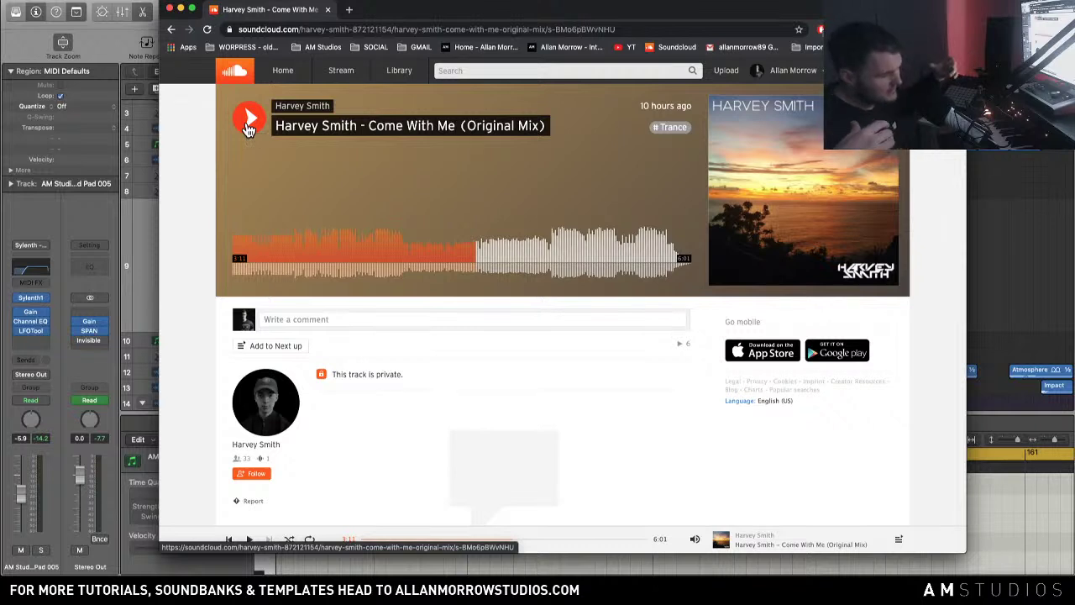
Step: Listen to the rest of the breakdown and the build into the drop, pausing at 3:51, 4:01 and 4:18
{"action": "left_click", "coordinate": [249, 124]}
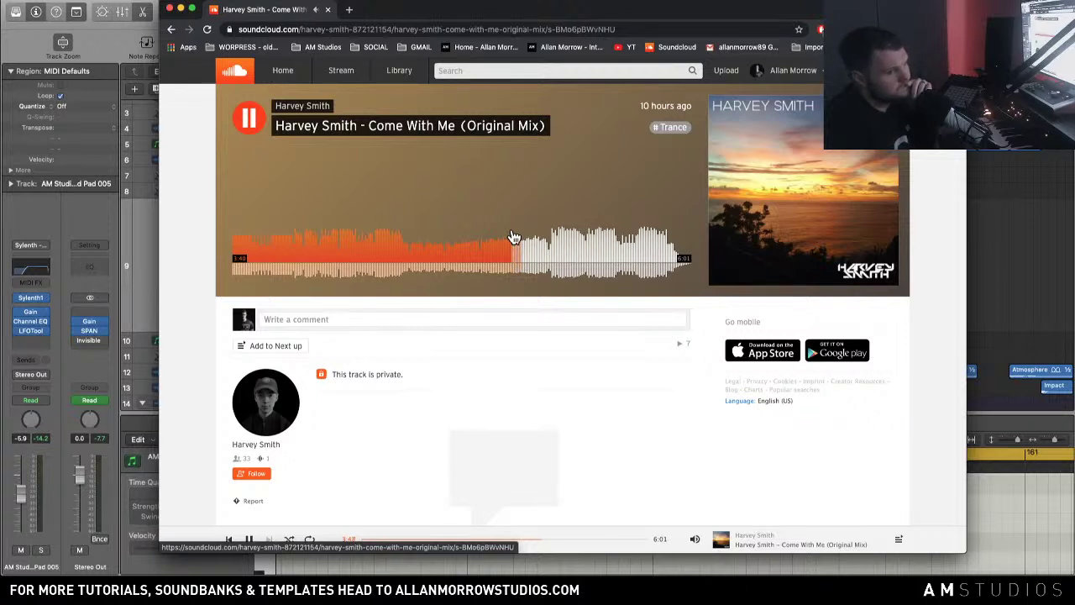
{"action": "left_click", "coordinate": [250, 131]}
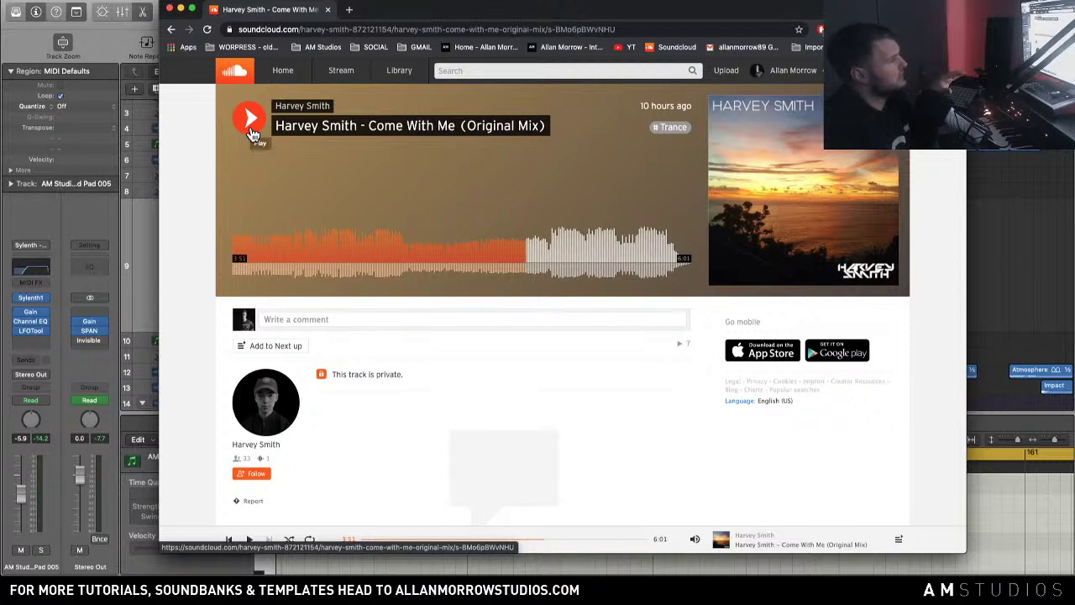
{"action": "left_click", "coordinate": [251, 131]}
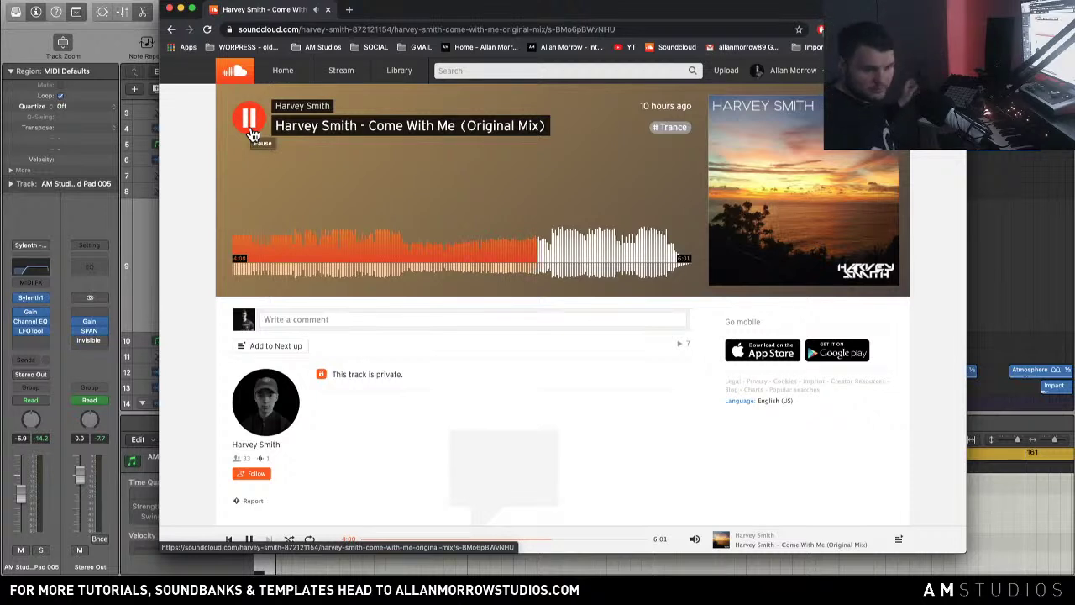
{"action": "left_click", "coordinate": [249, 119]}
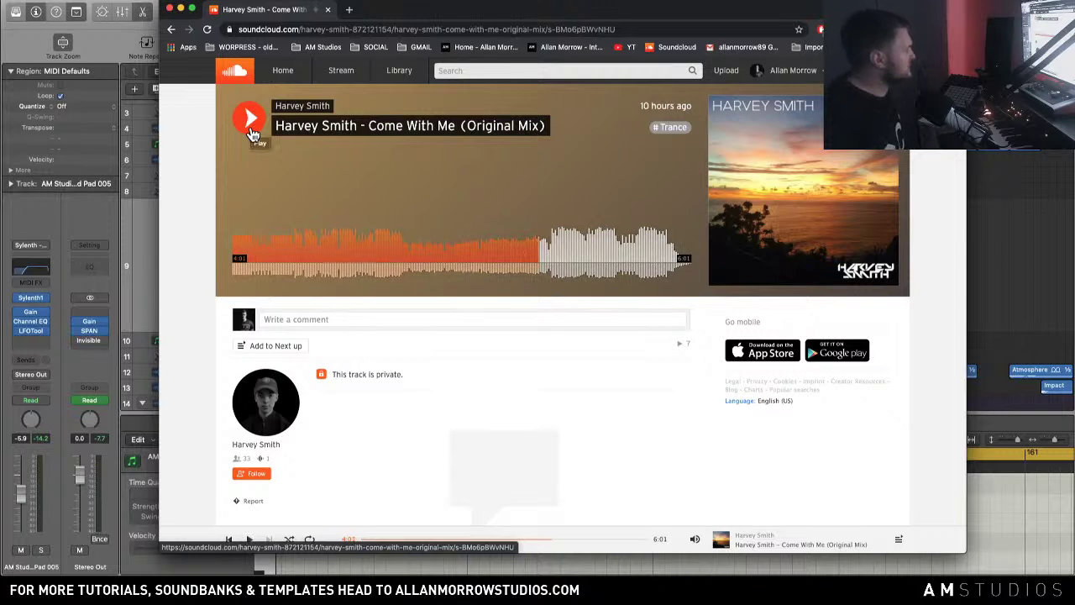
{"action": "left_click", "coordinate": [250, 119]}
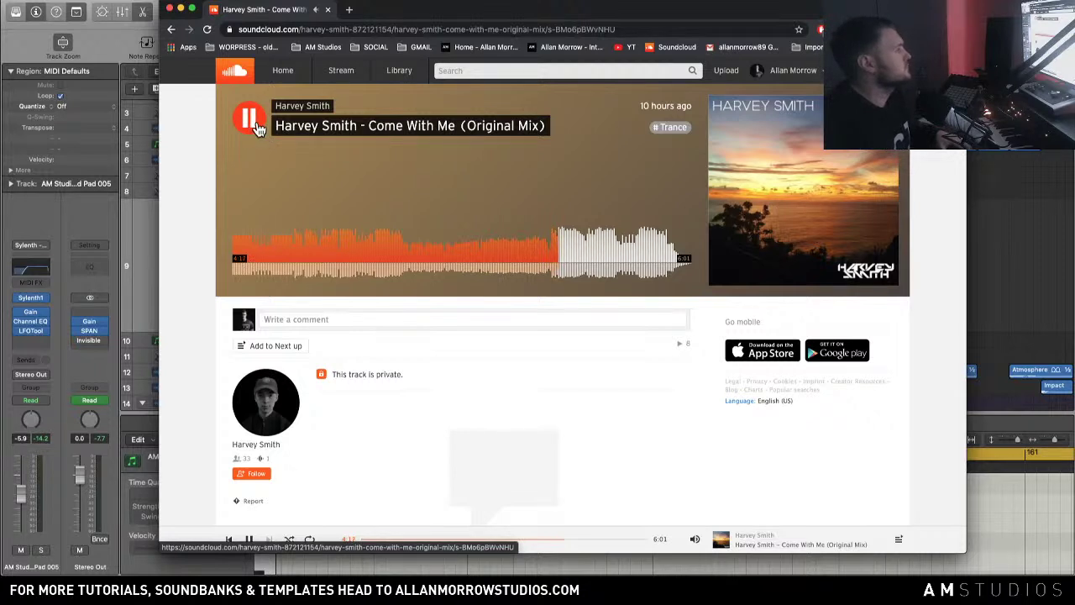
{"action": "left_click", "coordinate": [249, 120]}
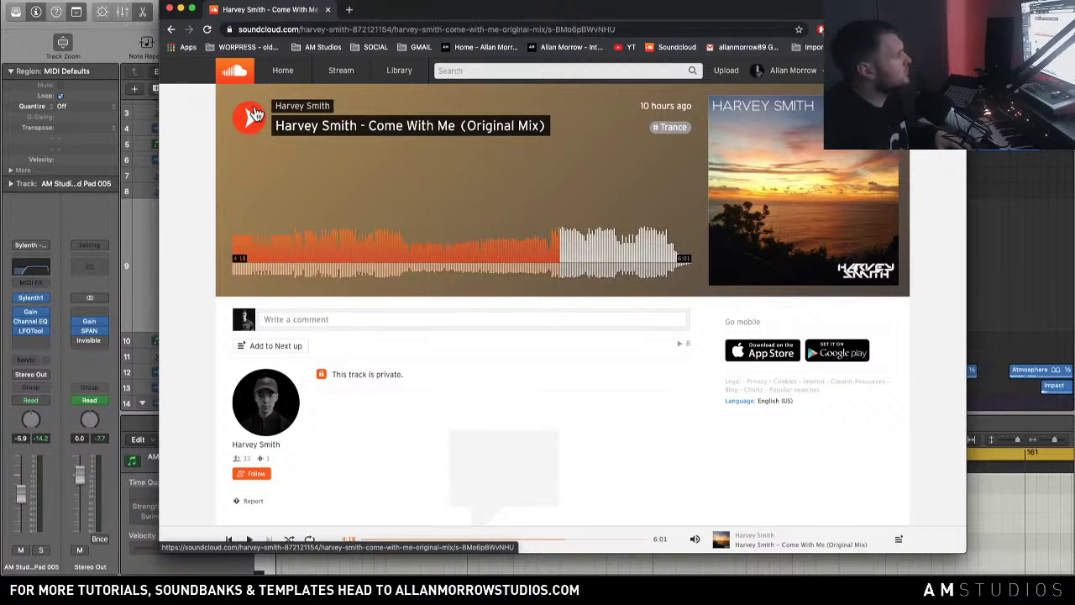
Step: Compare the section at about 0:57 with the drop at about 4:12, play the drop on louder past 5:05, and pause the track
{"action": "left_click", "coordinate": [308, 251]}
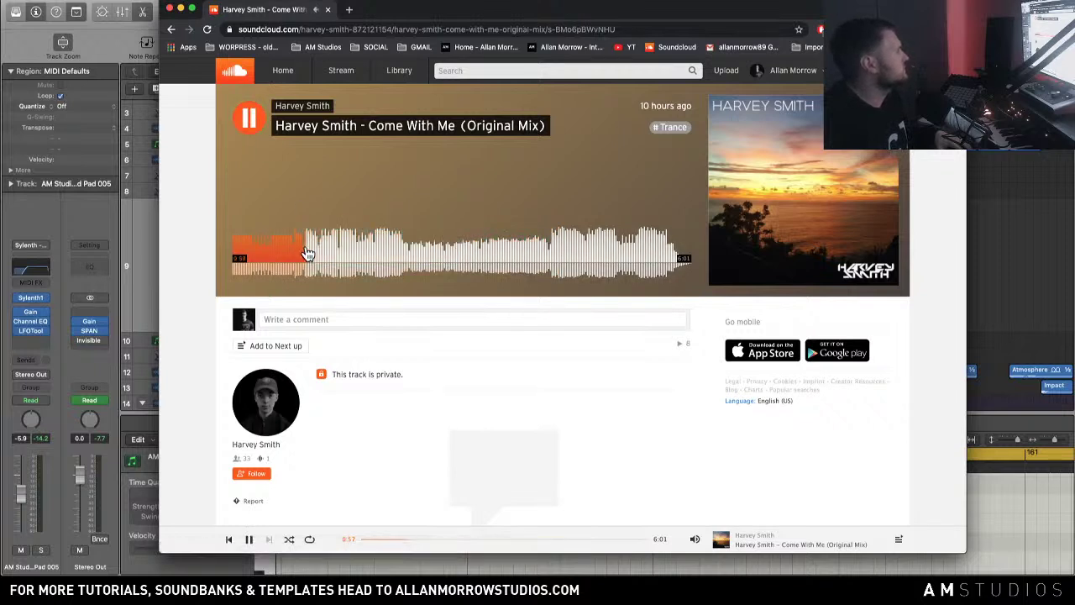
{"action": "left_click", "coordinate": [249, 122]}
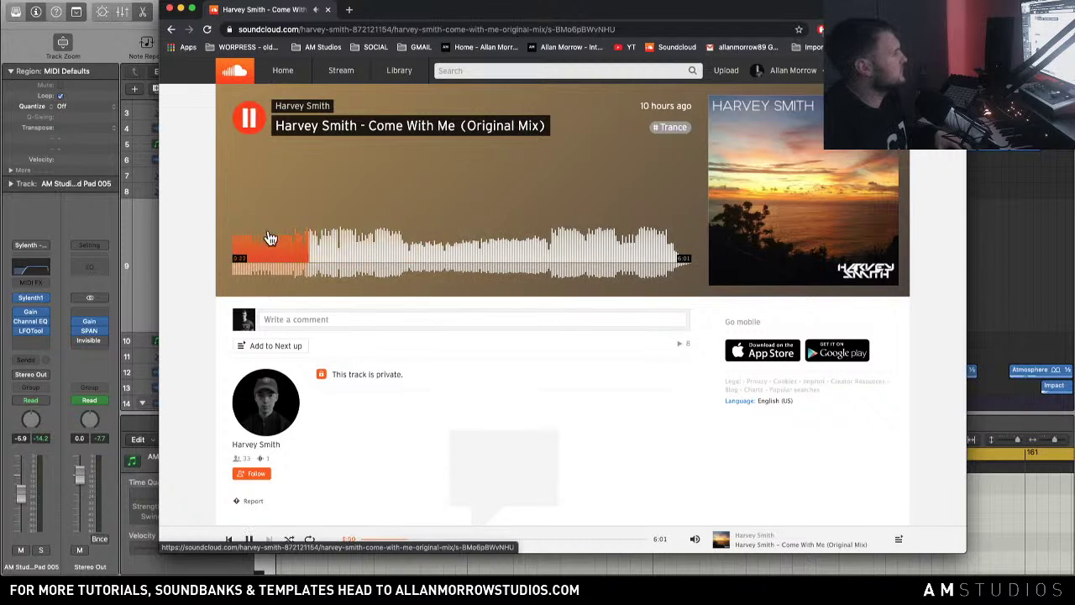
{"action": "left_click", "coordinate": [306, 244]}
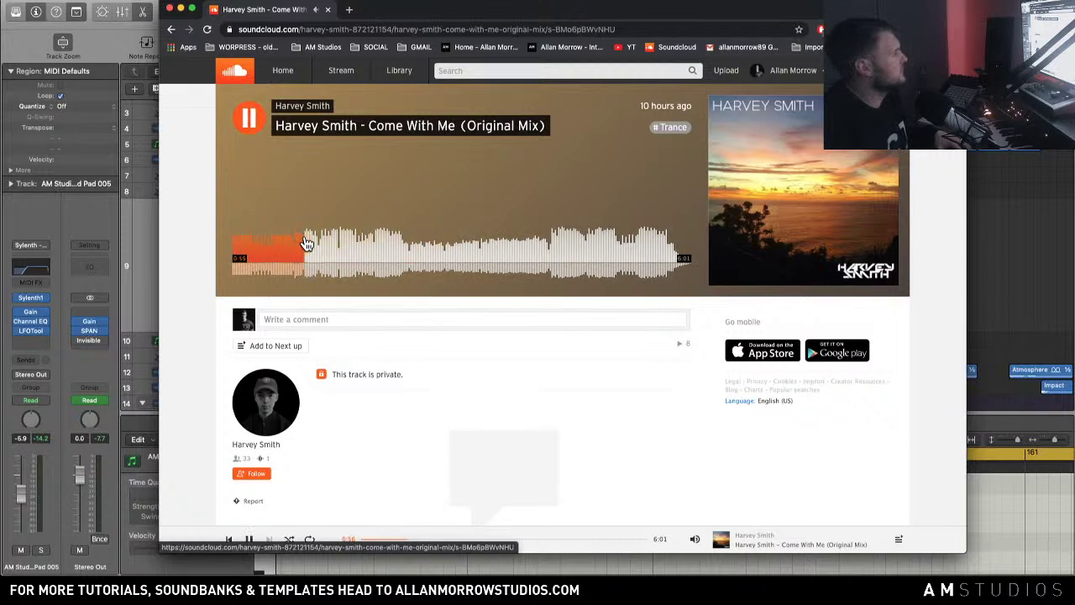
{"action": "left_click", "coordinate": [552, 259]}
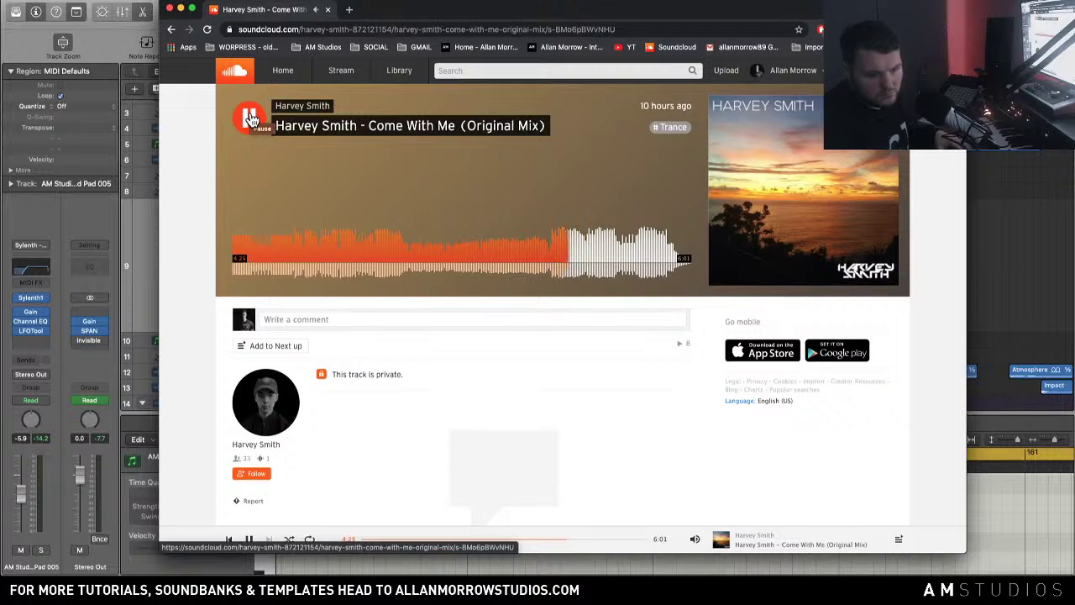
{"action": "key", "text": "XF86AudioRaiseVolume"}
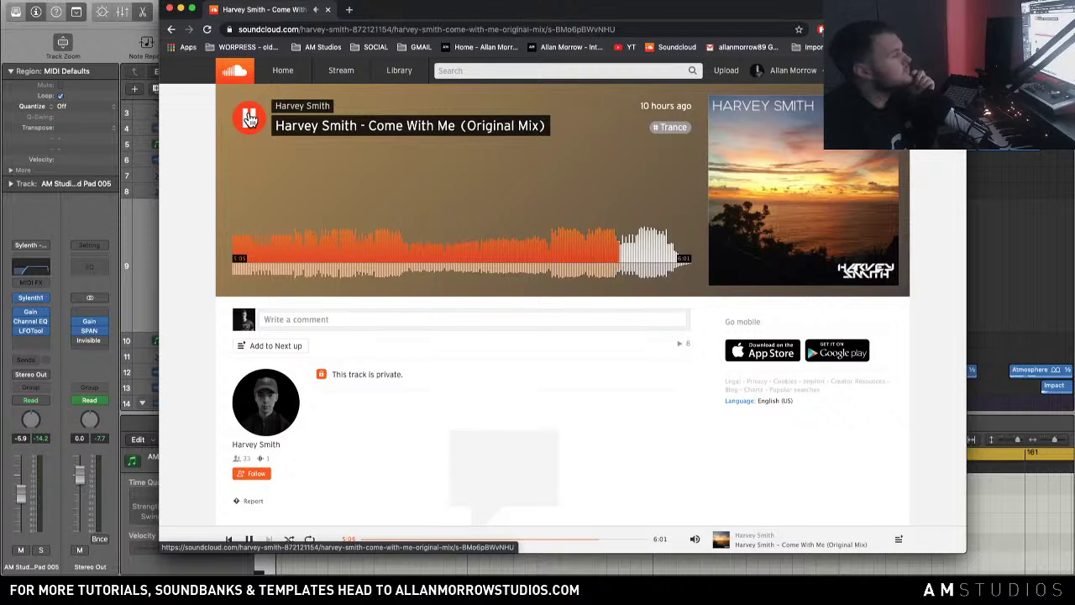
{"action": "left_click", "coordinate": [249, 118]}
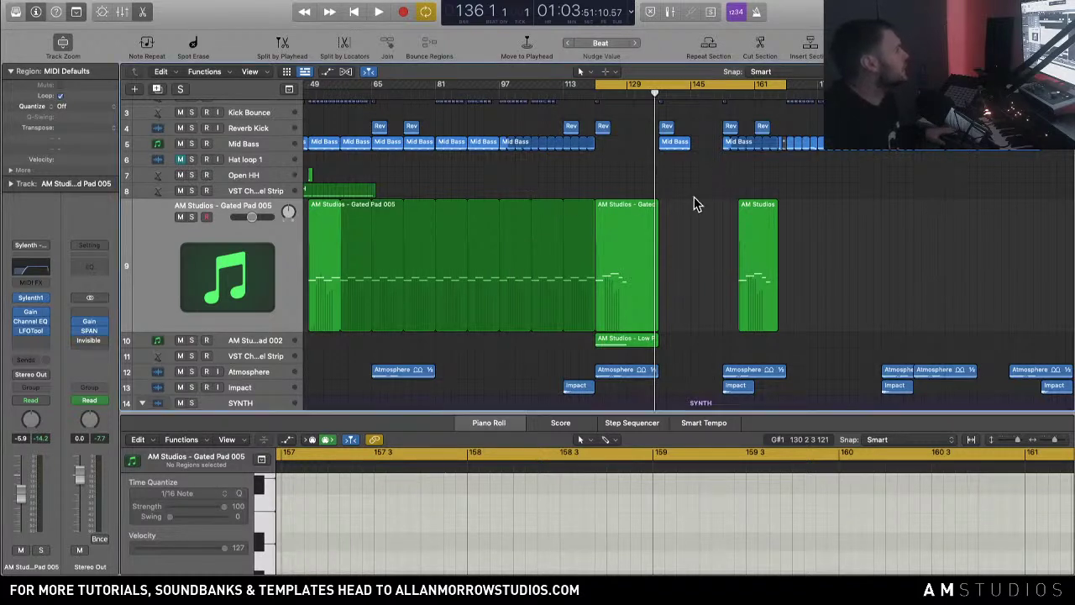
Step: Switch to Logic Pro and play the arrangement from bar 121 with the system volume raised
{"action": "key", "text": "space"}
{"action": "key", "text": "XF86AudioRaiseVolume"}
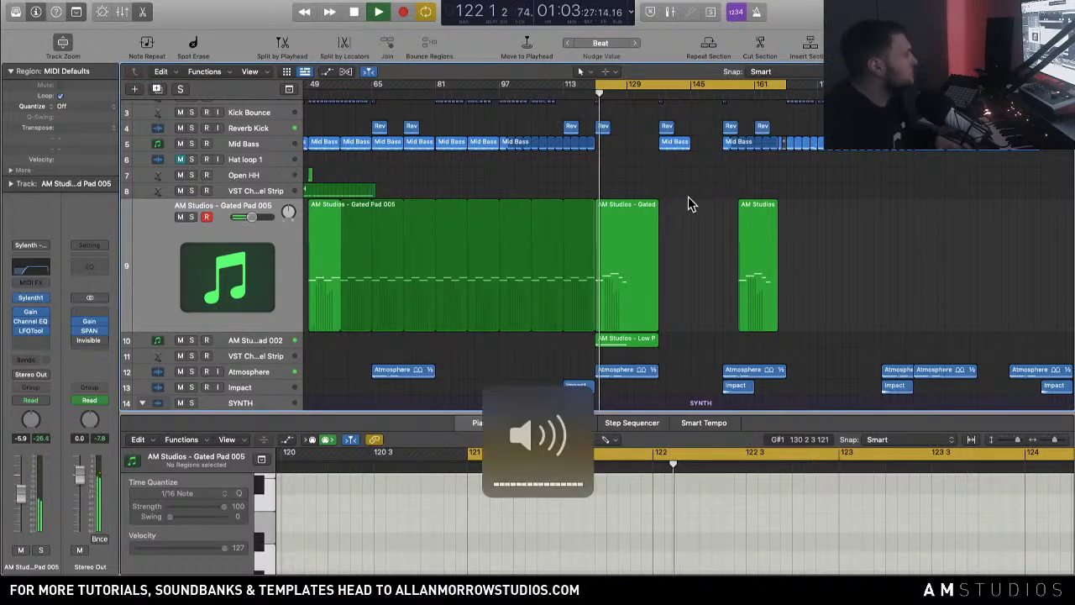
Step: Solo the Gated Pad 005 track for a few bars during playback, unsolo it, and stop playback
{"action": "left_click", "coordinate": [192, 217]}
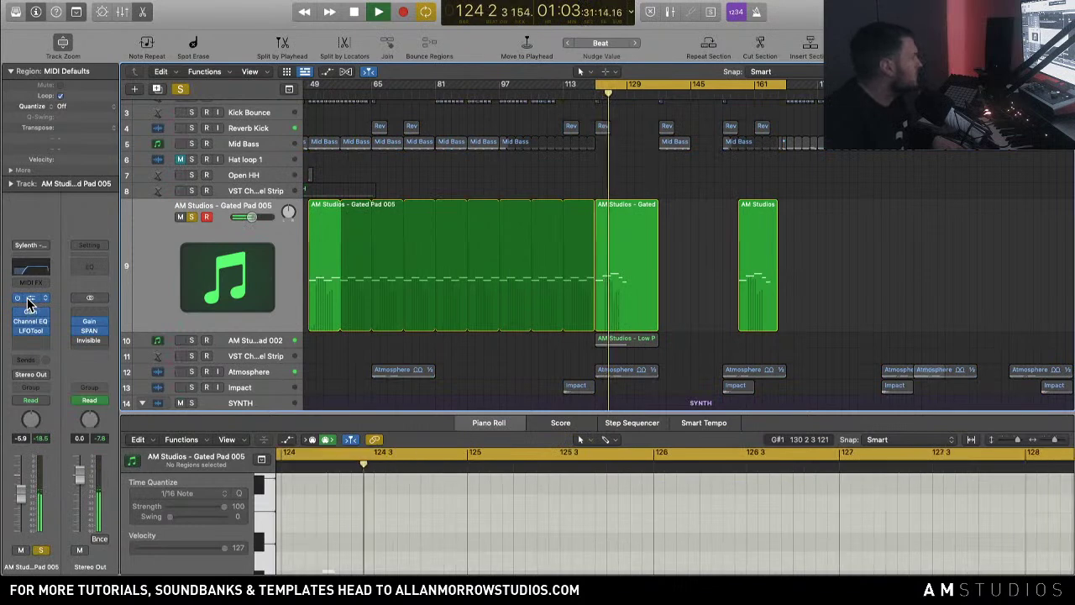
{"action": "left_click", "coordinate": [193, 217]}
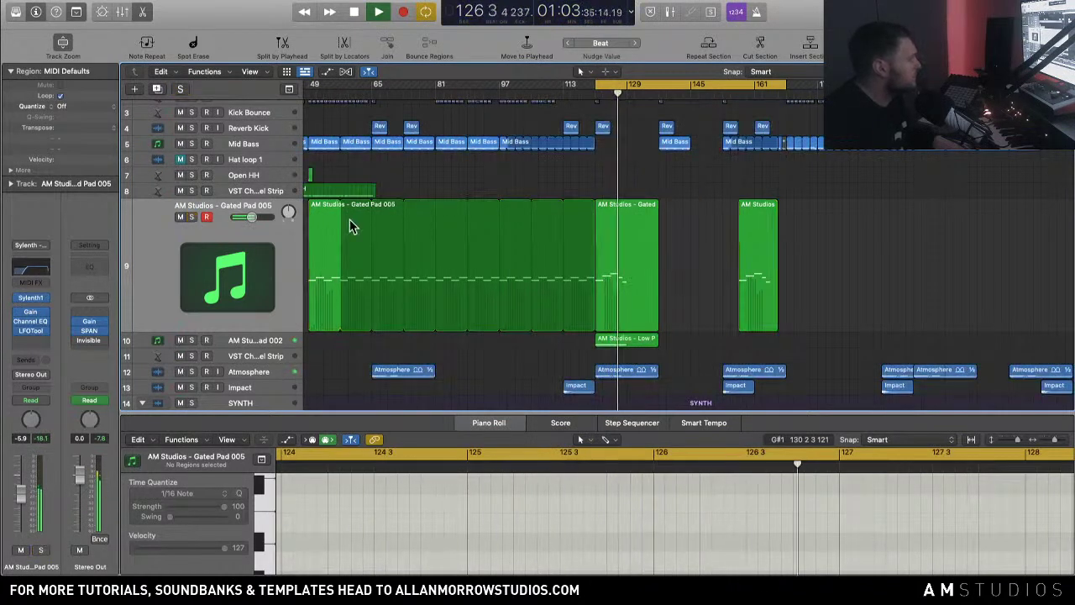
{"action": "scroll", "coordinate": [563, 233], "scroll_direction": "left", "scroll_amount": 2}
{"action": "scroll", "coordinate": [563, 231], "scroll_direction": "down", "scroll_amount": 3}
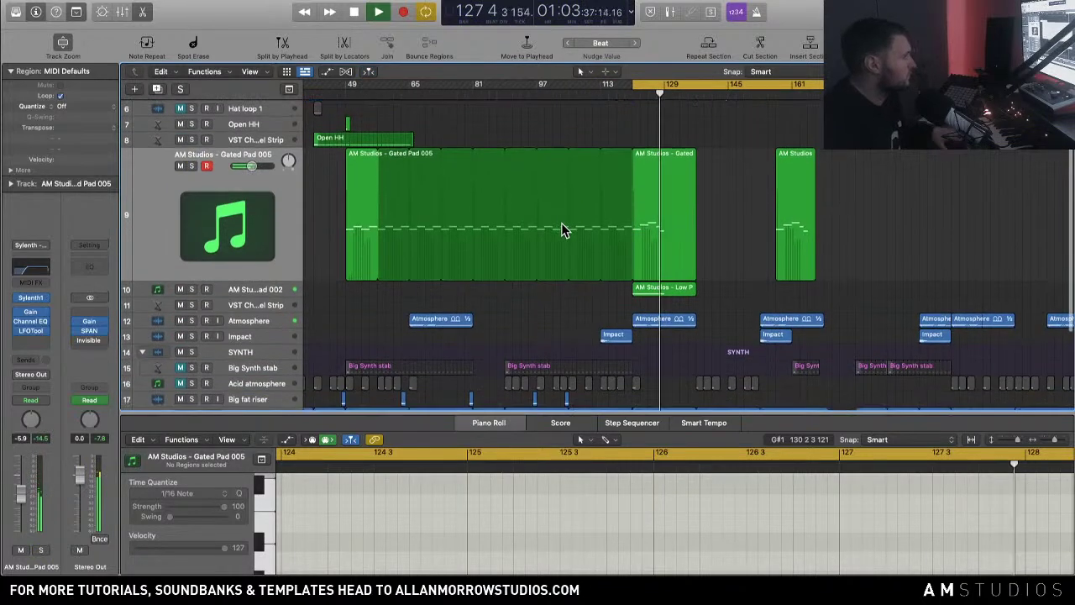
{"action": "scroll", "coordinate": [563, 231], "scroll_direction": "down", "scroll_amount": 2}
{"action": "key", "text": "space"}
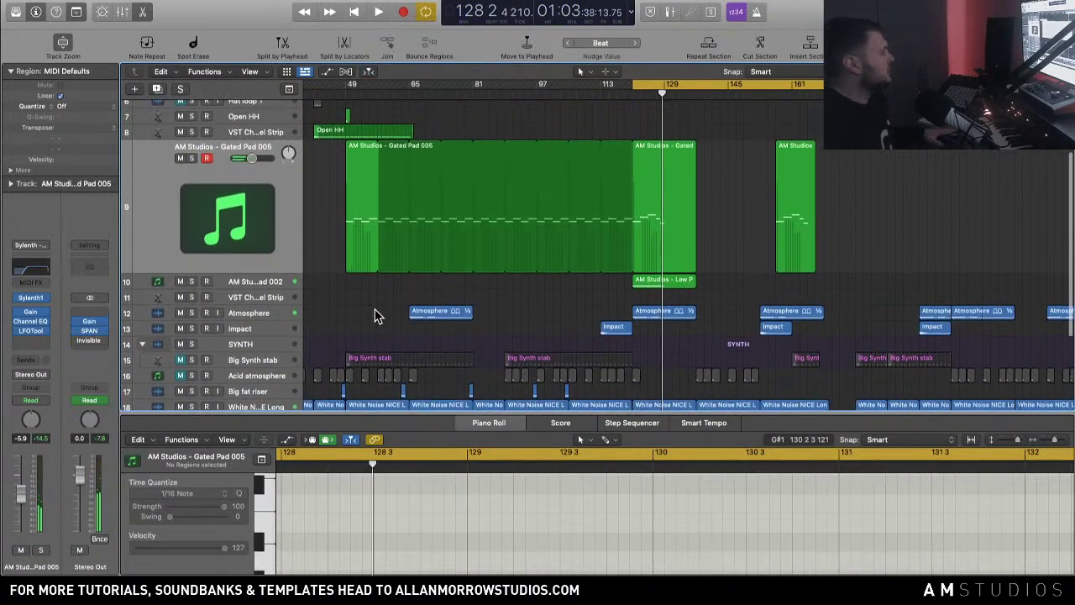
Step: Unmute and solo the Big Synth stab track, playing it briefly with the cycle range set to bars 49 to 81
{"action": "left_click", "coordinate": [183, 366]}
{"action": "scroll", "coordinate": [557, 158], "scroll_direction": "left", "scroll_amount": 1}
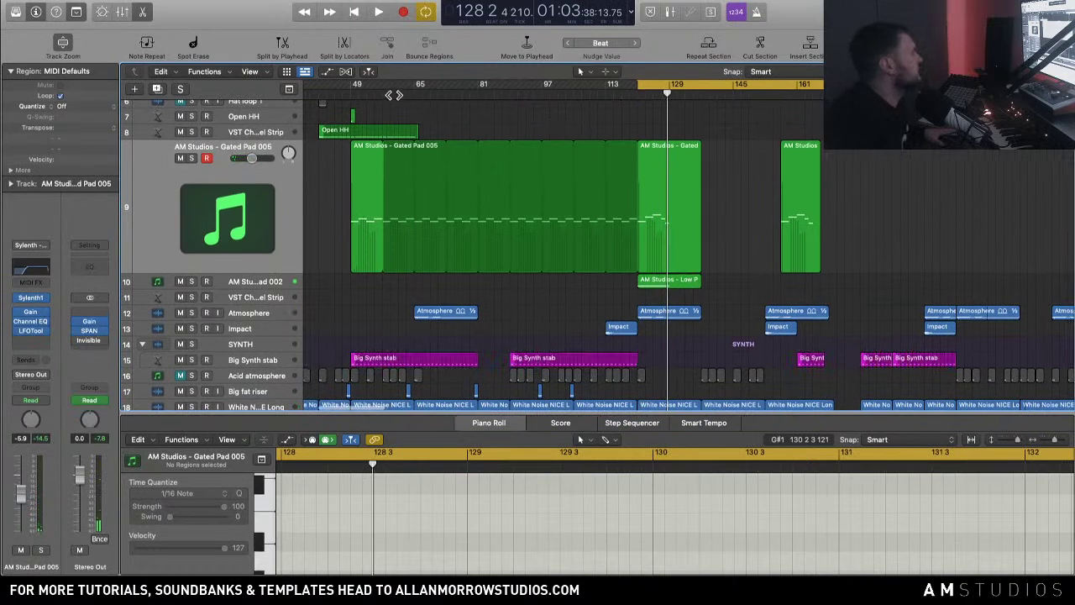
{"action": "left_click_drag", "start_coordinate": [354, 90], "coordinate": [483, 90]}
{"action": "key", "text": "space"}
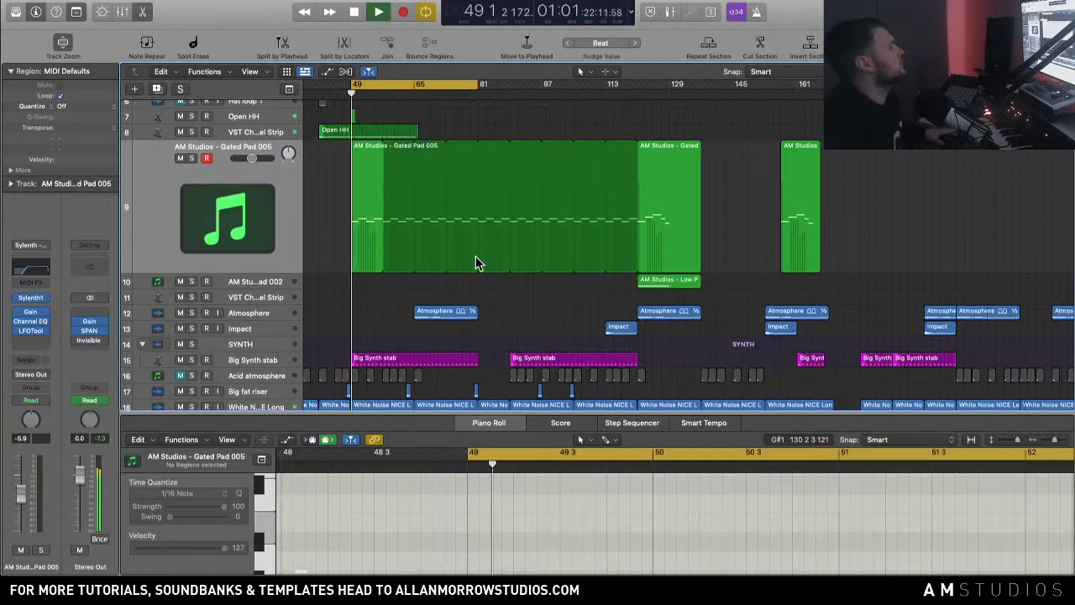
{"action": "key", "text": "space"}
{"action": "left_click", "coordinate": [191, 360]}
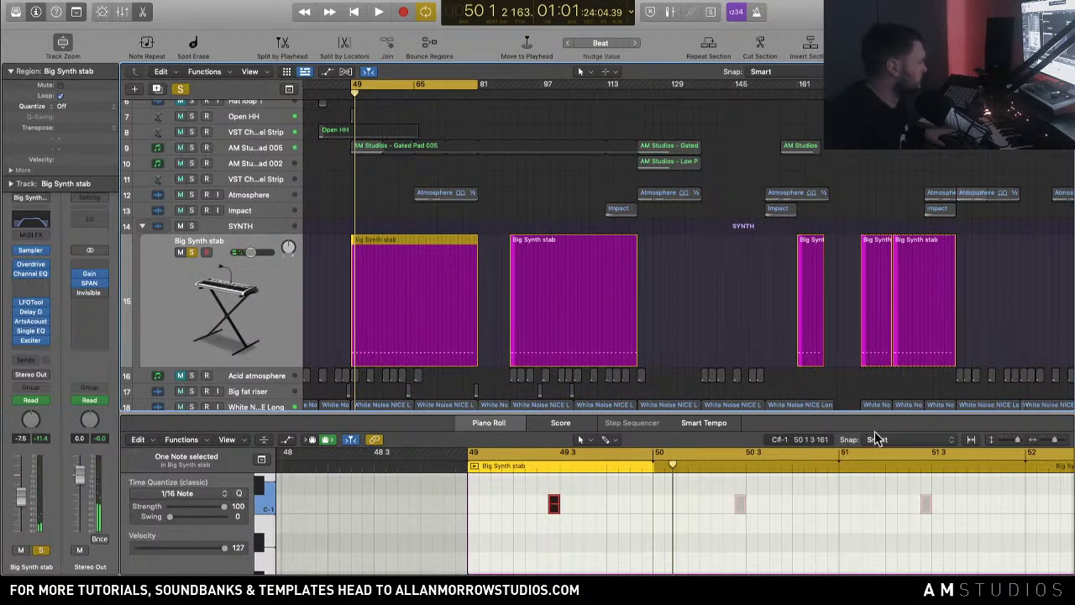
Step: Raise the Big Synth stab note at bar 49 by one octave to C0 and play it back in an enlarged Piano Roll
{"action": "left_click_drag", "start_coordinate": [653, 410], "coordinate": [653, 377]}
{"action": "scroll", "coordinate": [391, 235], "scroll_direction": "down", "scroll_amount": 3}
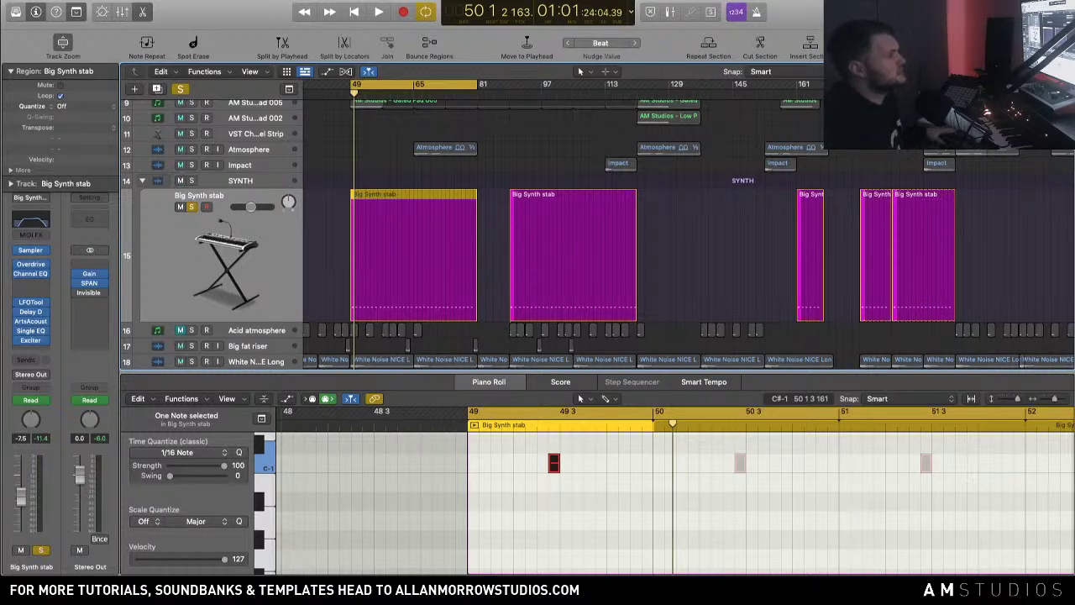
{"action": "key", "text": "super+Right"}
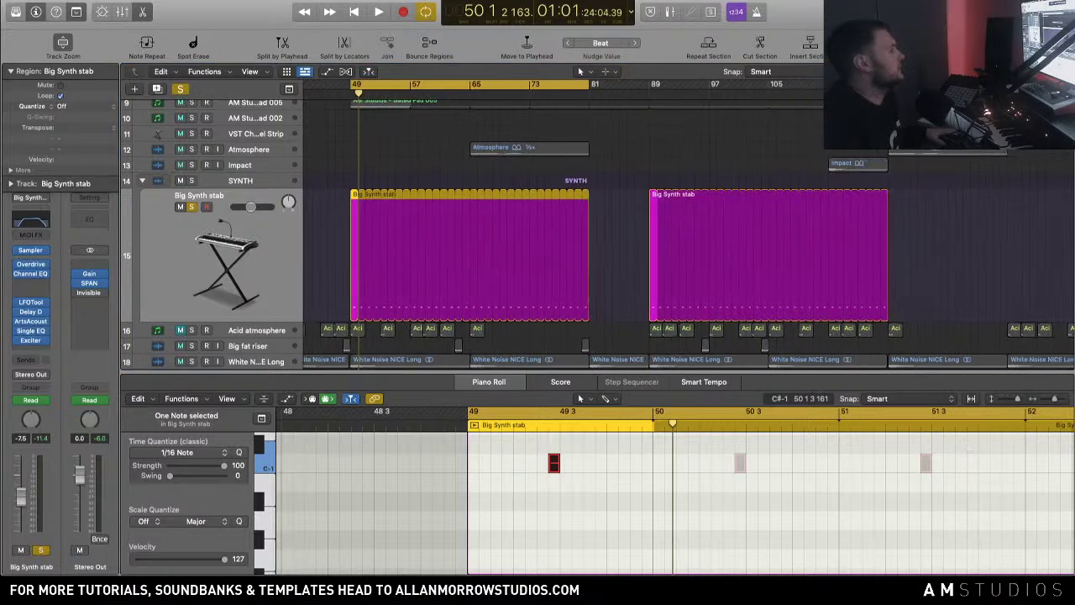
{"action": "scroll", "coordinate": [592, 198], "scroll_direction": "down", "scroll_amount": 2}
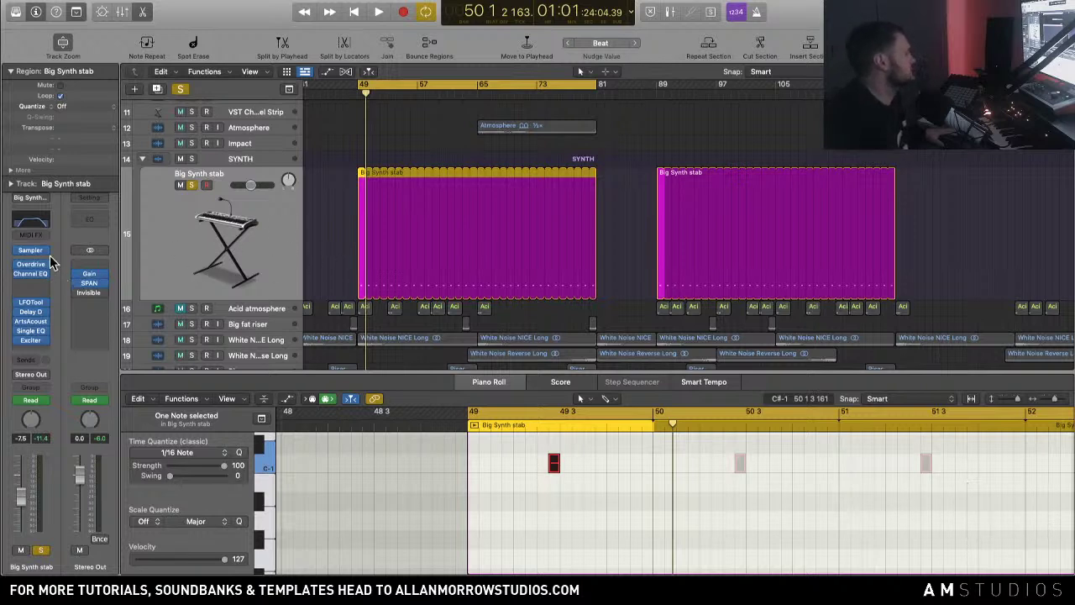
{"action": "scroll", "coordinate": [501, 478], "scroll_direction": "up", "scroll_amount": 2}
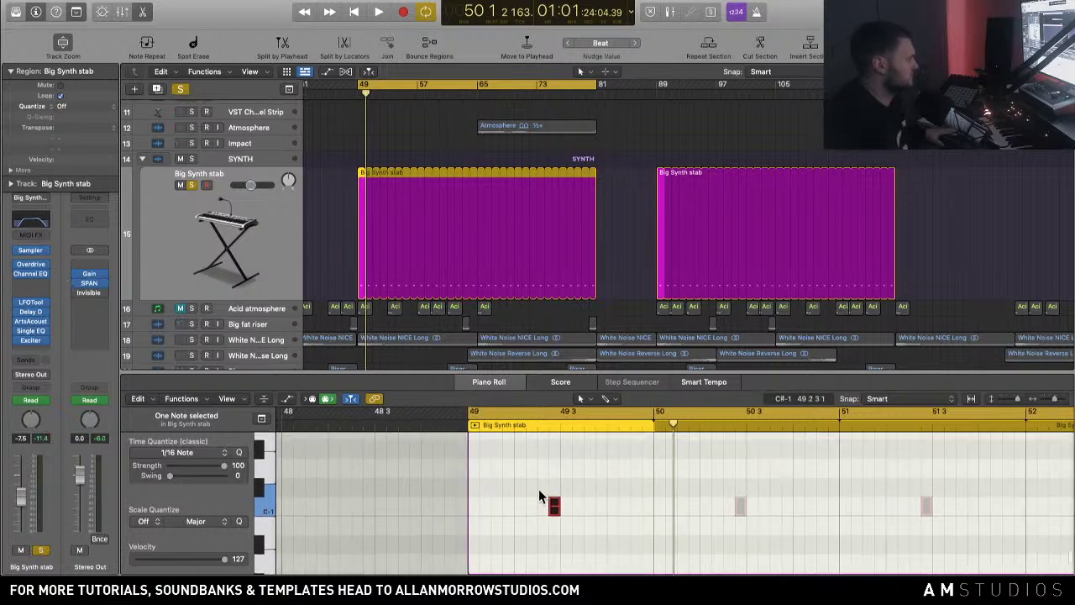
{"action": "left_click", "coordinate": [262, 508]}
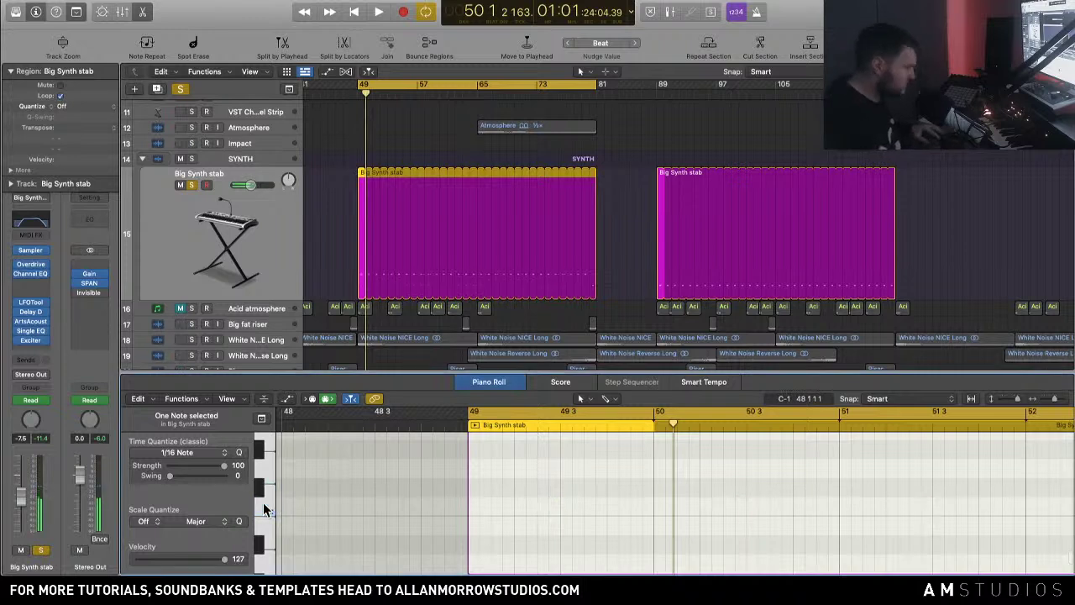
{"action": "scroll", "coordinate": [602, 454], "scroll_direction": "up", "scroll_amount": 2}
{"action": "key", "text": "space"}
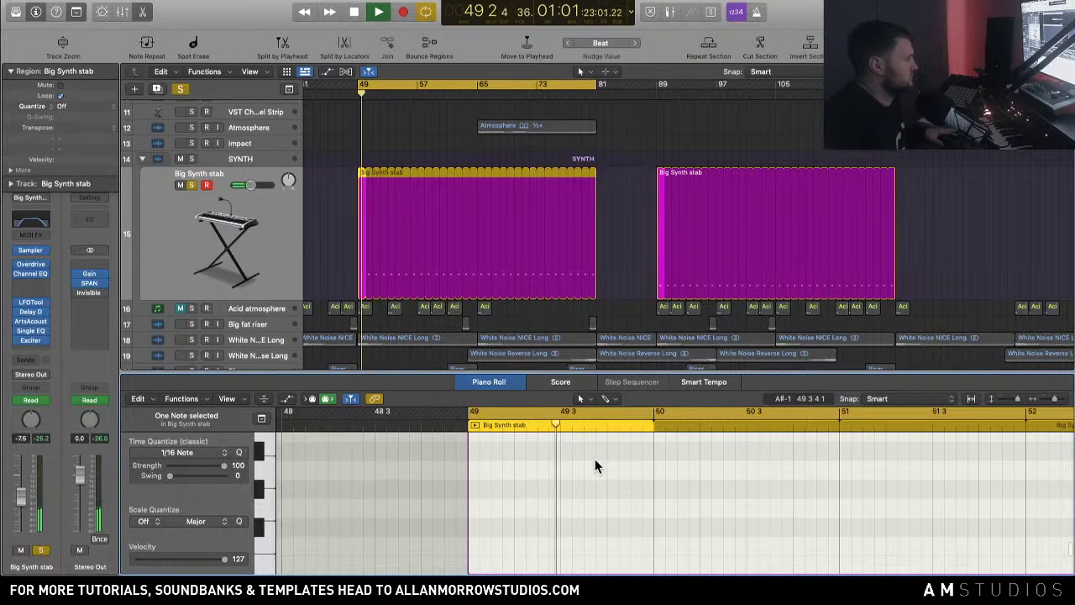
{"action": "left_click_drag", "start_coordinate": [636, 372], "coordinate": [632, 299]}
{"action": "key", "text": "space"}
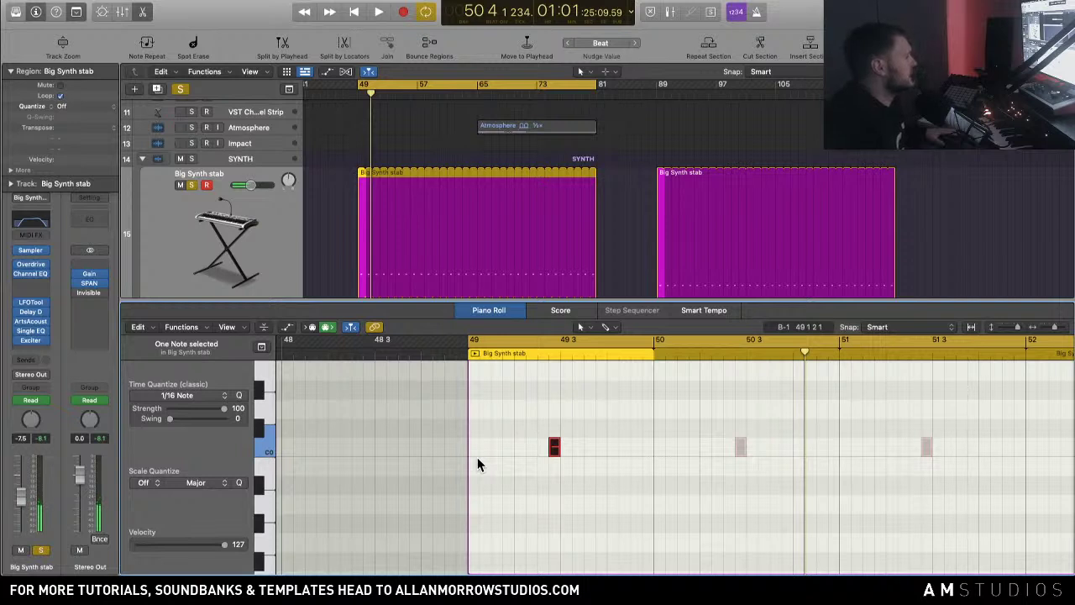
Step: Lower the Big Synth stab note by one semitone to B-1 and close the Piano Roll
{"action": "left_click_drag", "start_coordinate": [554, 447], "coordinate": [554, 467]}
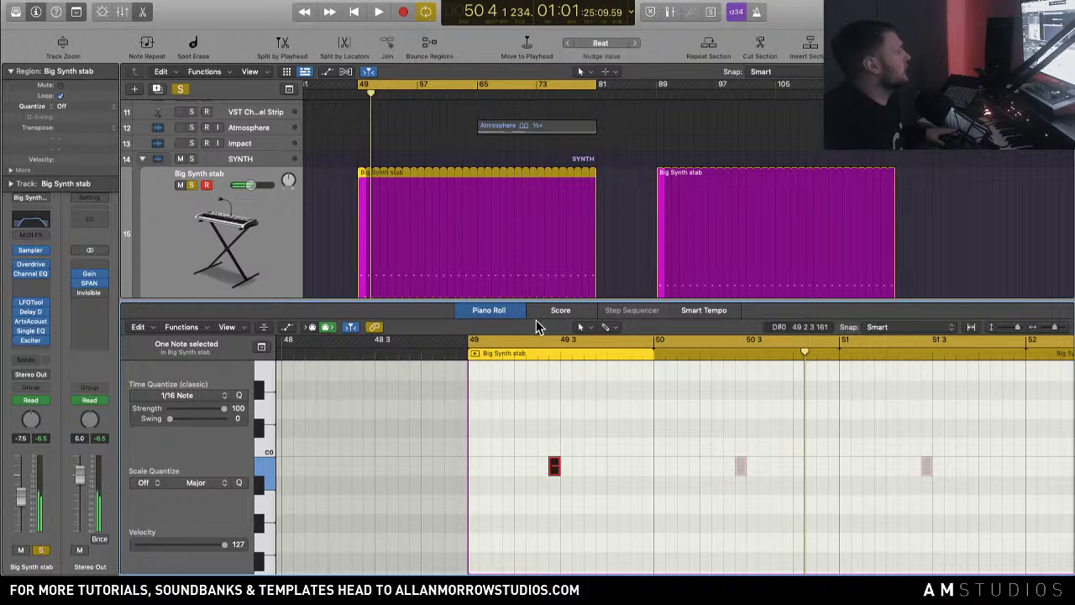
{"action": "scroll", "coordinate": [605, 277], "scroll_direction": "up", "scroll_amount": 4}
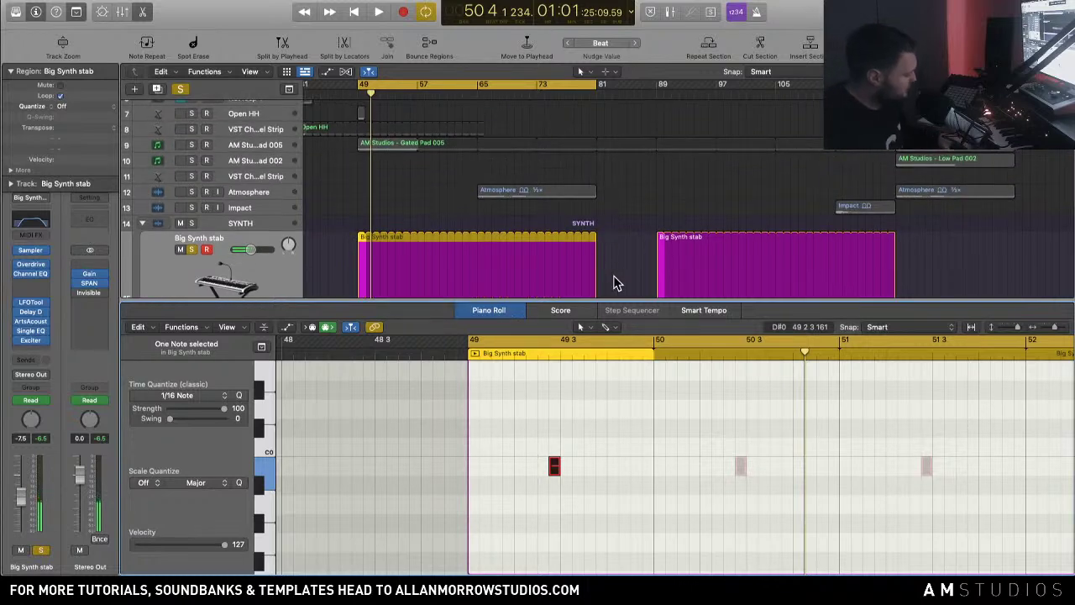
{"action": "left_click", "coordinate": [511, 311]}
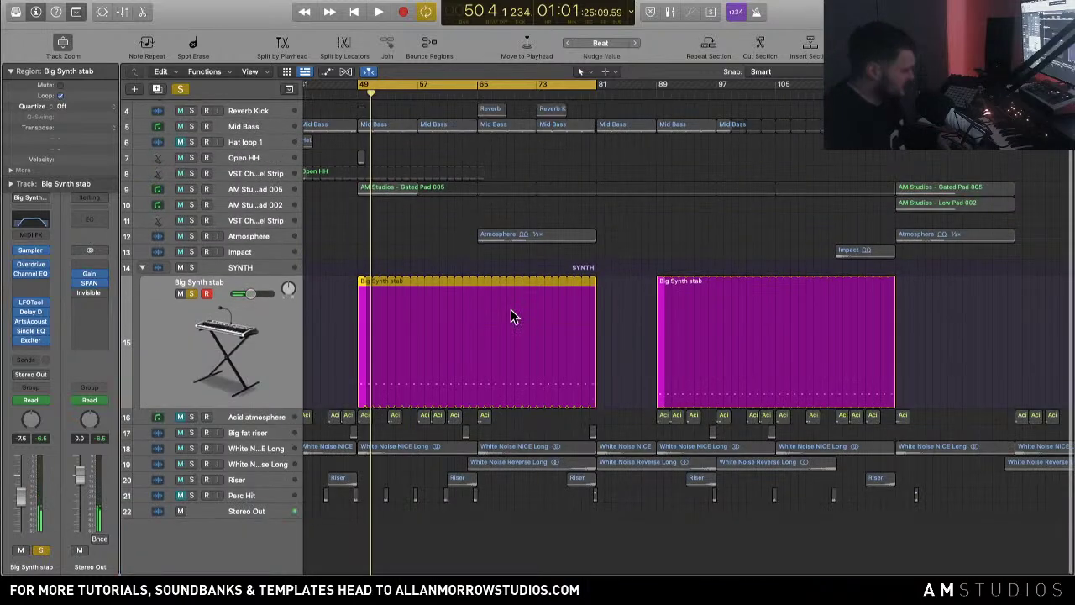
Step: Solo the reference track "Going In (How it was produced)" and play it from bar 48 with the system volume raised
{"action": "scroll", "coordinate": [336, 187], "scroll_direction": "up", "scroll_amount": 4}
{"action": "scroll", "coordinate": [439, 185], "scroll_direction": "down", "scroll_amount": 1}
{"action": "left_click", "coordinate": [191, 108]}
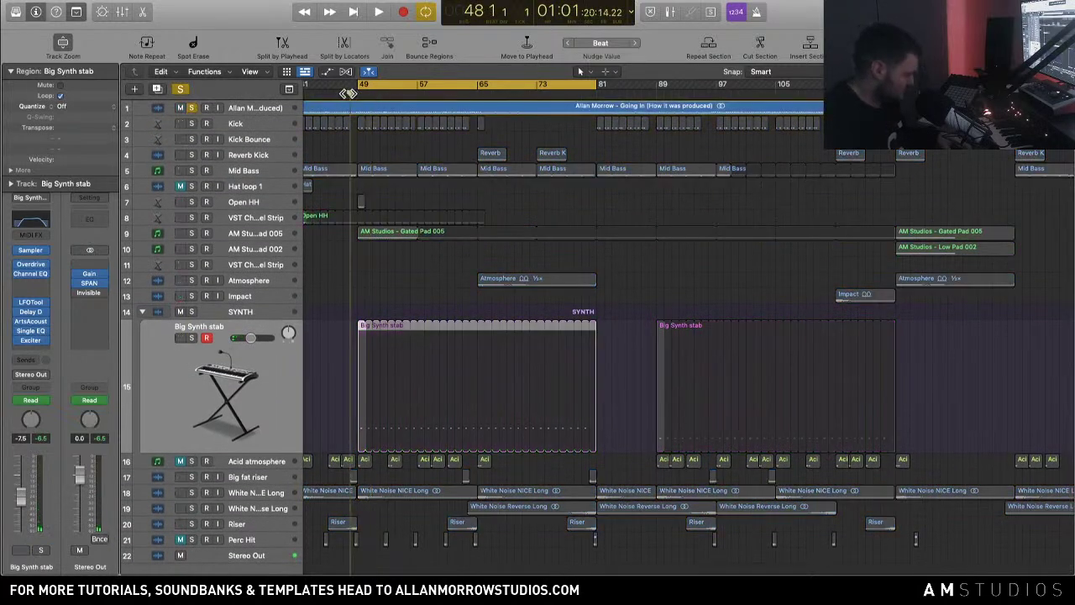
{"action": "key", "text": "space"}
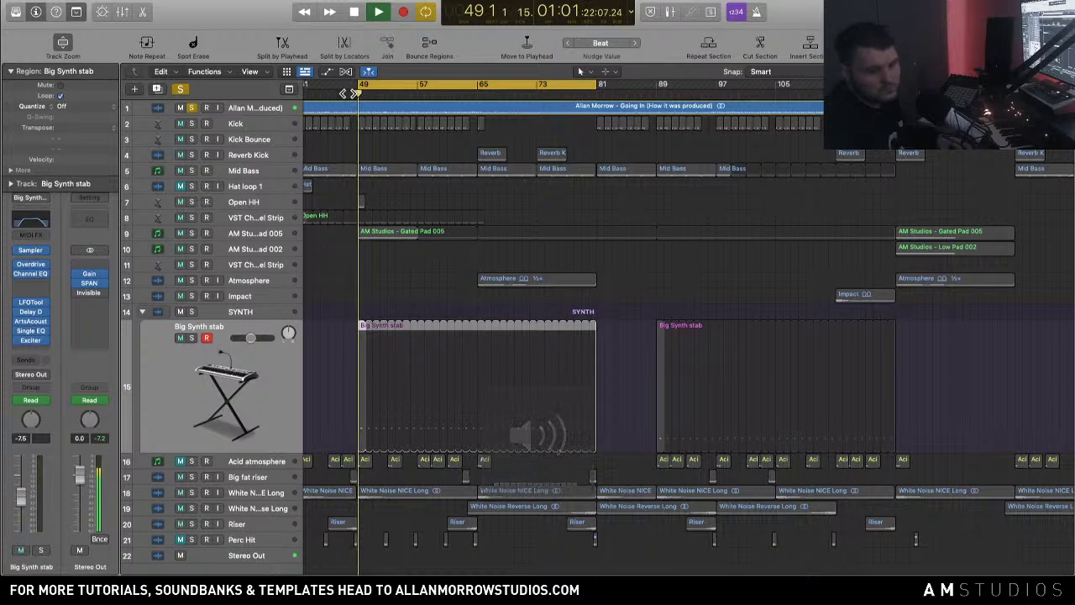
{"action": "key", "text": "XF86AudioRaiseVolume"}
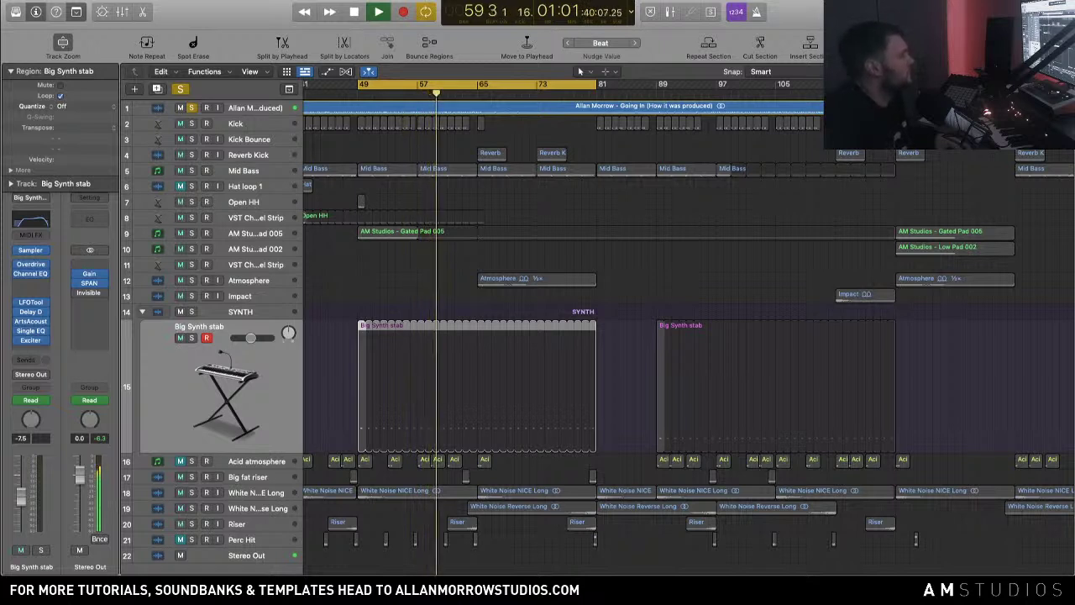
{"action": "key", "text": "space"}
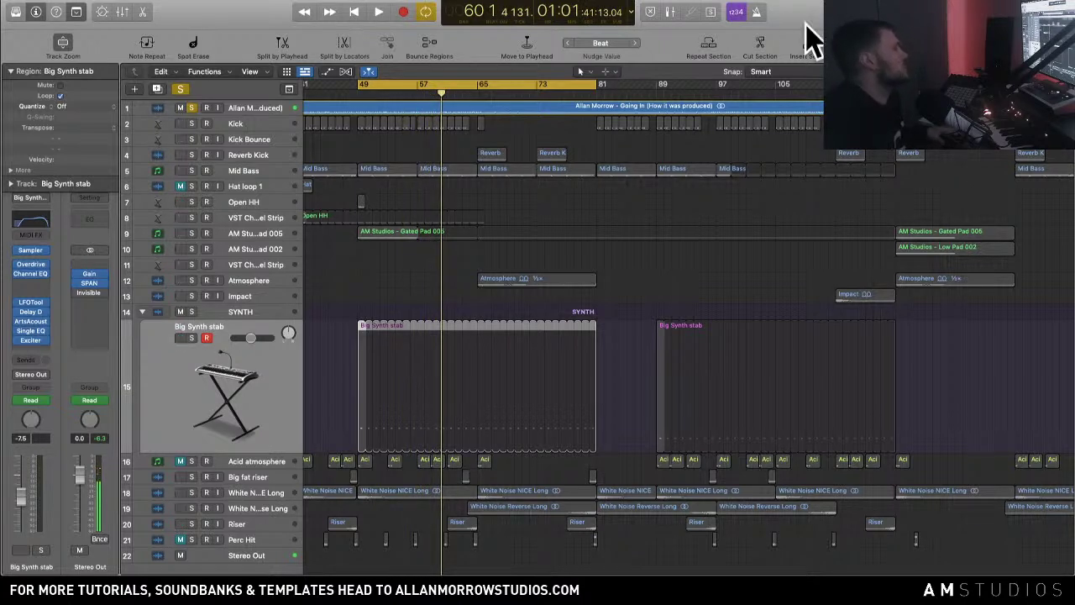
Step: Unsolo the reference track and audition the soloed Big Synth stab from bar 49, adding Mid Bass to the solo
{"action": "left_click", "coordinate": [191, 108]}
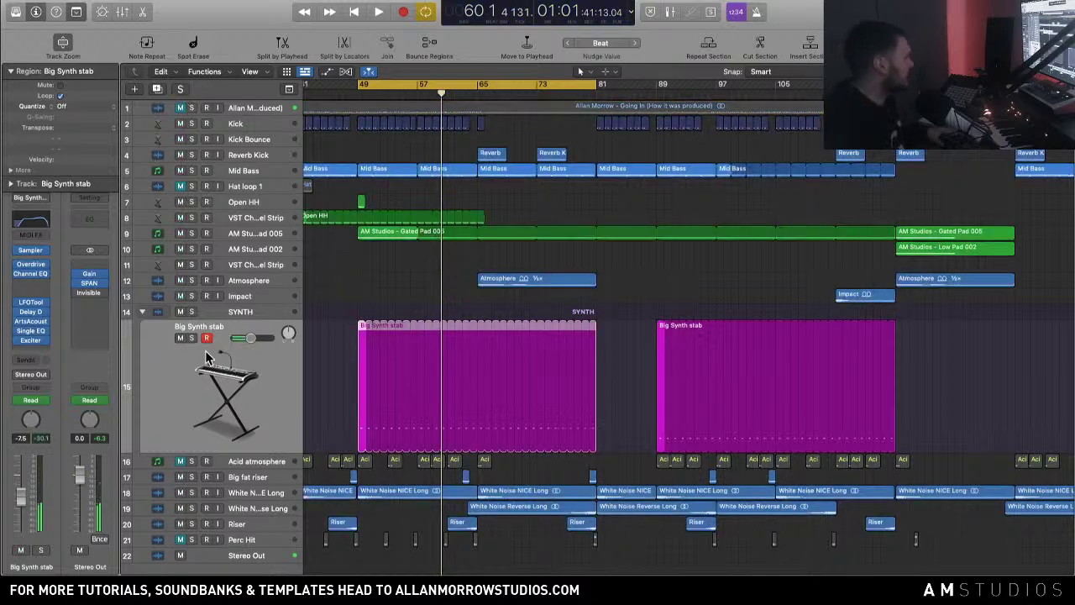
{"action": "left_click", "coordinate": [192, 338]}
{"action": "key", "text": "space"}
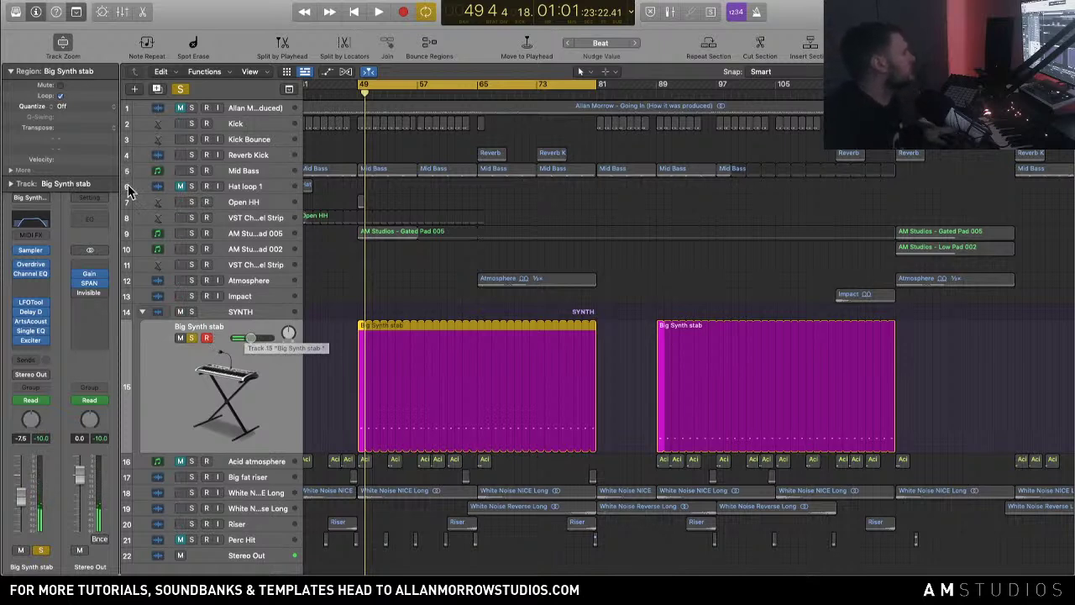
{"action": "left_click", "coordinate": [191, 171]}
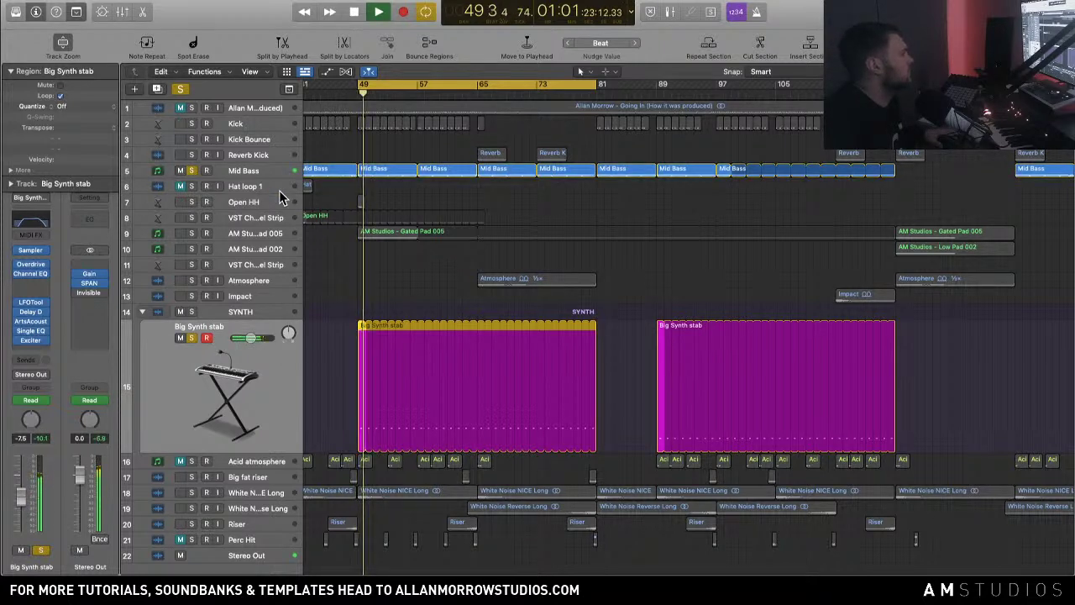
{"action": "scroll", "coordinate": [367, 336], "scroll_direction": "left", "scroll_amount": 3}
{"action": "key", "text": "space"}
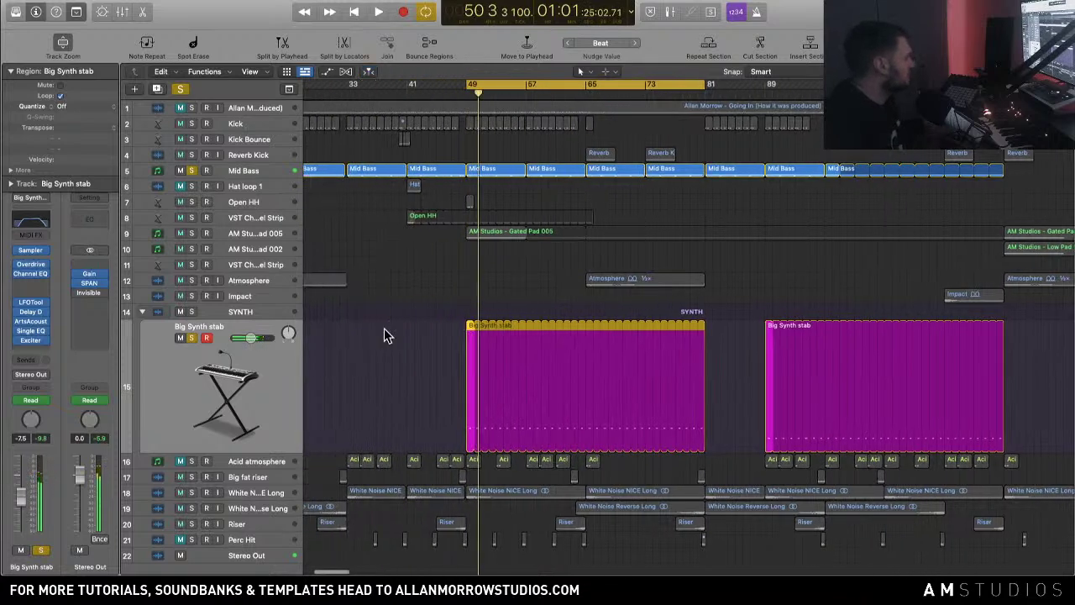
Step: Duplicate the Big Synth stab track and audition the original stab soloed with Open HH and Gated Pad 005 instead of Mid Bass
{"action": "key", "text": "super+d"}
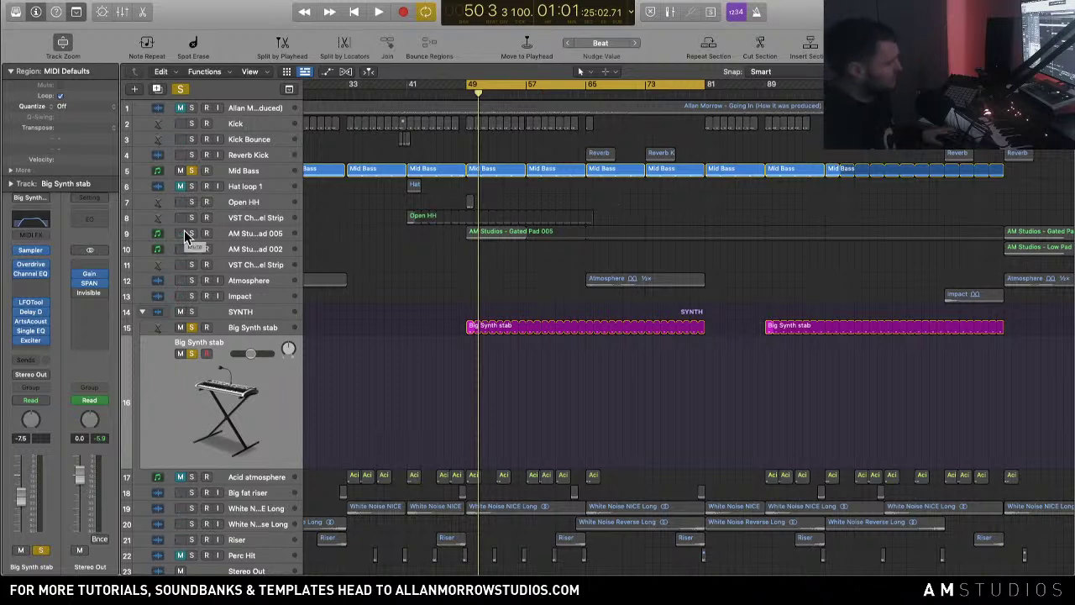
{"action": "left_click", "coordinate": [193, 218]}
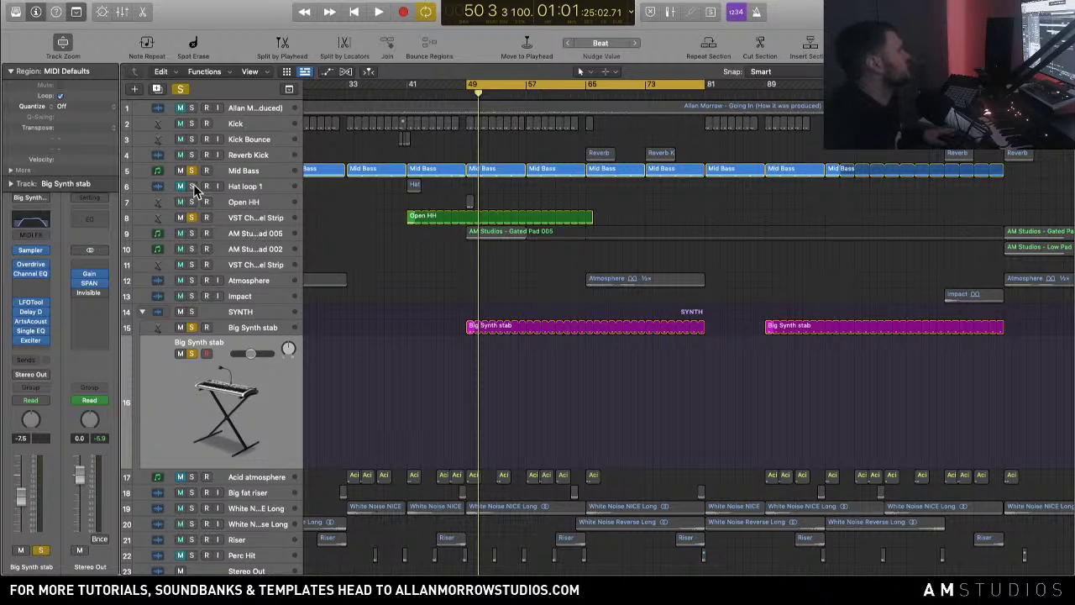
{"action": "left_click", "coordinate": [191, 170]}
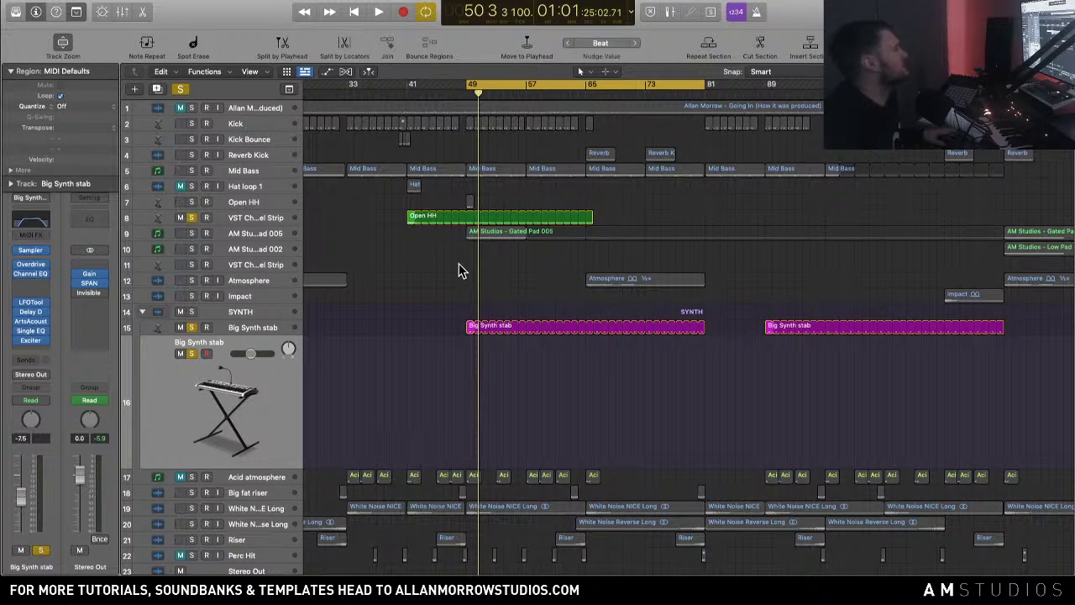
{"action": "left_click", "coordinate": [190, 234]}
{"action": "key", "text": "space"}
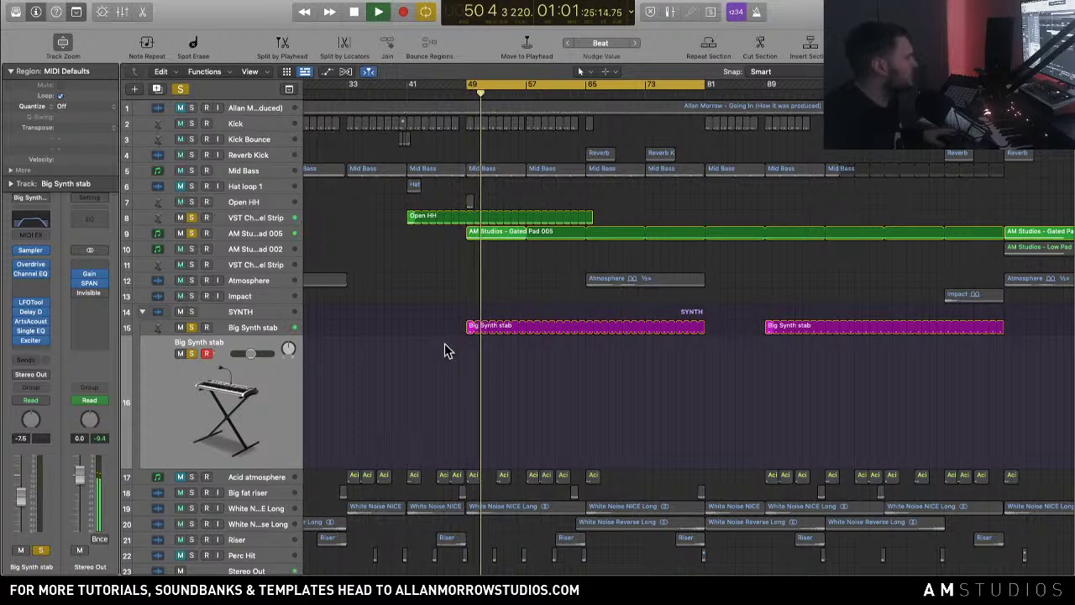
{"action": "key", "text": "space"}
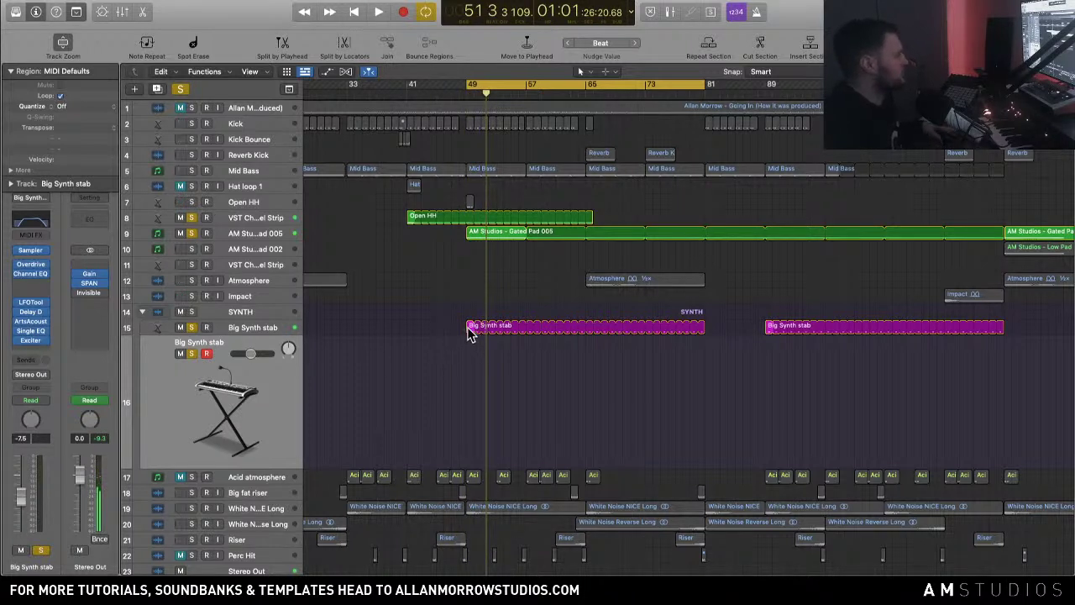
Step: Copy the Big Synth stab region at bar 49 to the duplicate track without automation data and audition it with the original track unsoloed
{"action": "left_click", "coordinate": [470, 330]}
{"action": "left_click_drag", "start_coordinate": [470, 331], "coordinate": [475, 360]}
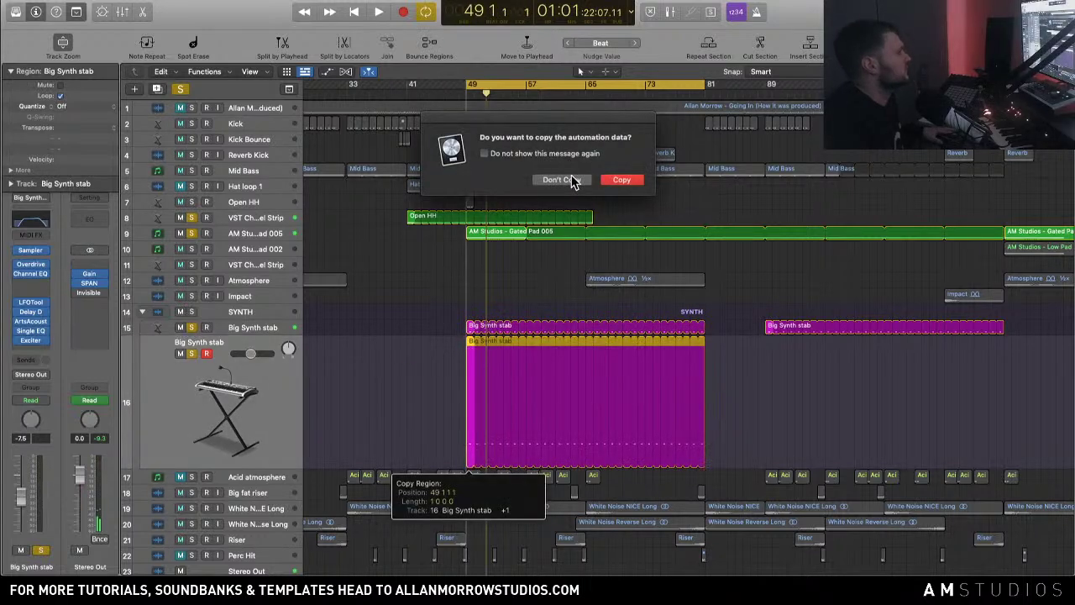
{"action": "left_click", "coordinate": [571, 181]}
{"action": "left_click", "coordinate": [192, 326]}
{"action": "key", "text": "space"}
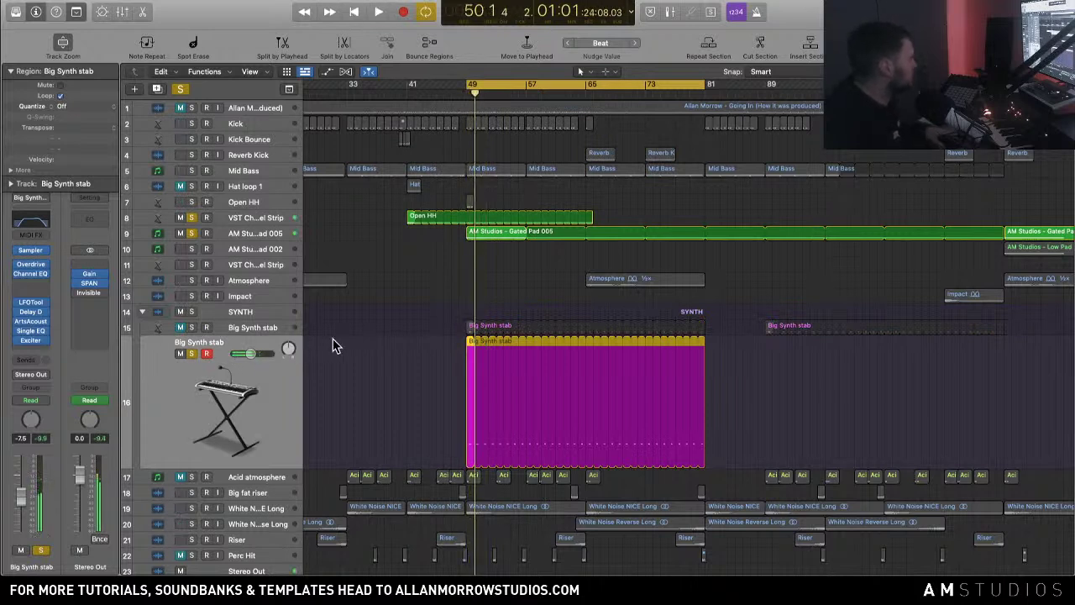
Step: Replace the Sampler on the duplicated Big Synth stab track with the Alchemy instrument
{"action": "mouse_move", "coordinate": [46, 257]}
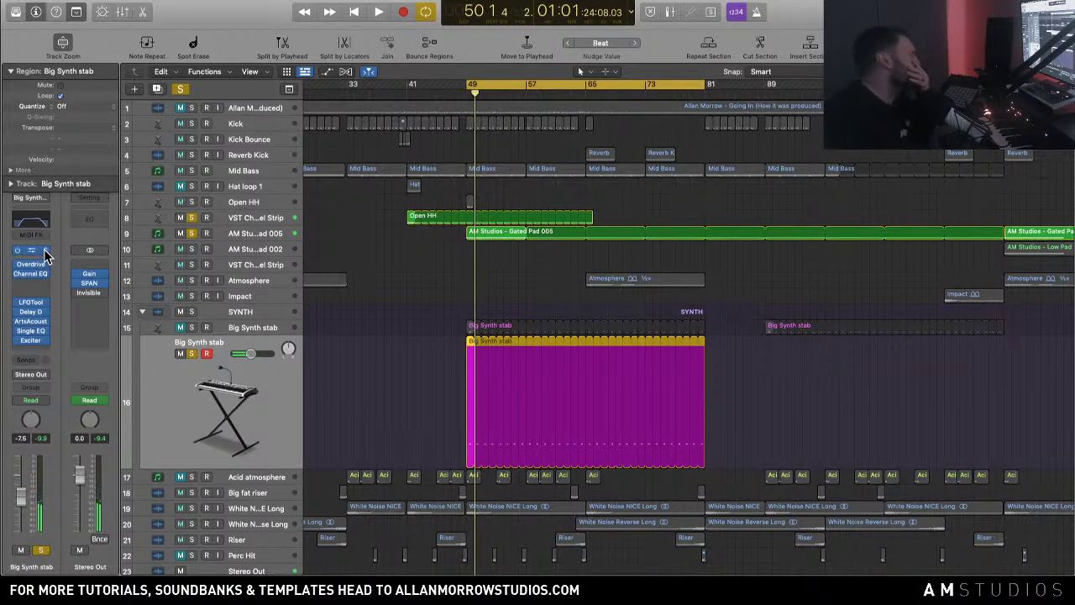
{"action": "left_click", "coordinate": [46, 256]}
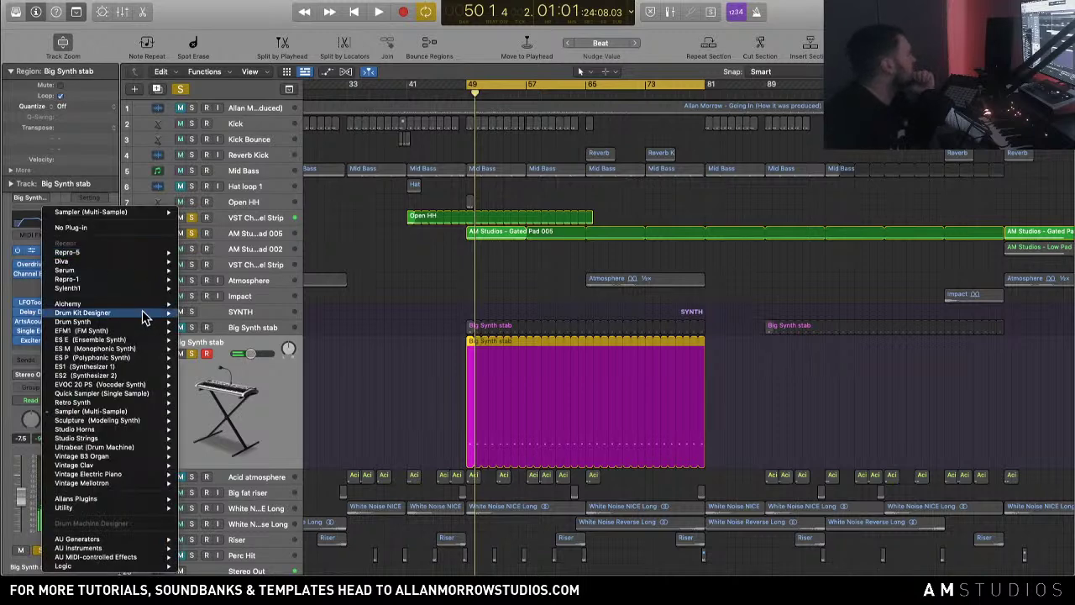
{"action": "left_click", "coordinate": [189, 307]}
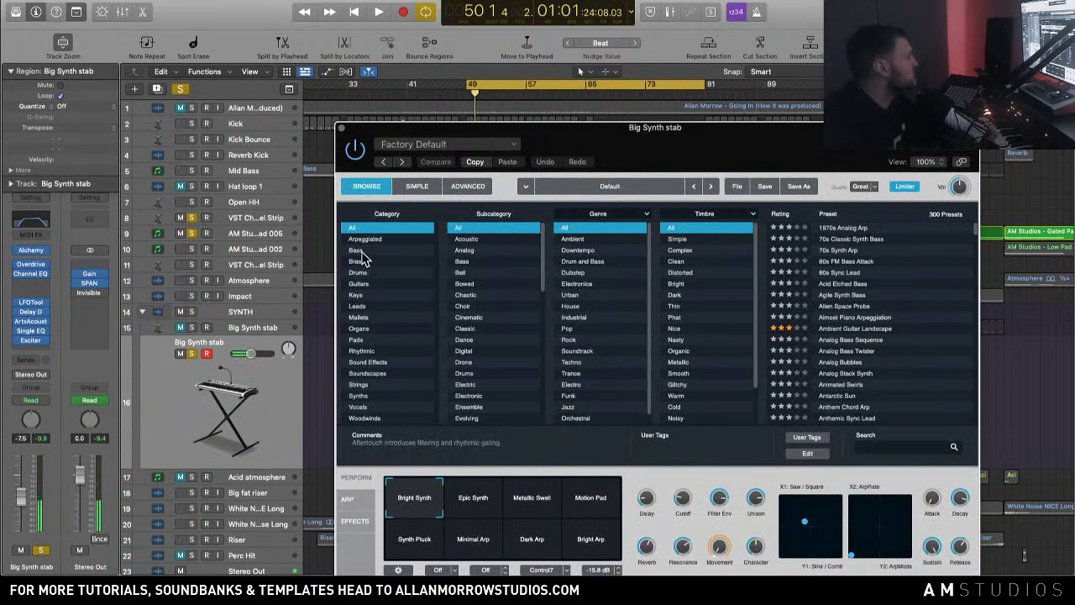
Step: Filter the Alchemy presets to hard, distorted Dubstep leads and audition Heavy Handed Bass on the duplicated stab
{"action": "left_click", "coordinate": [358, 307]}
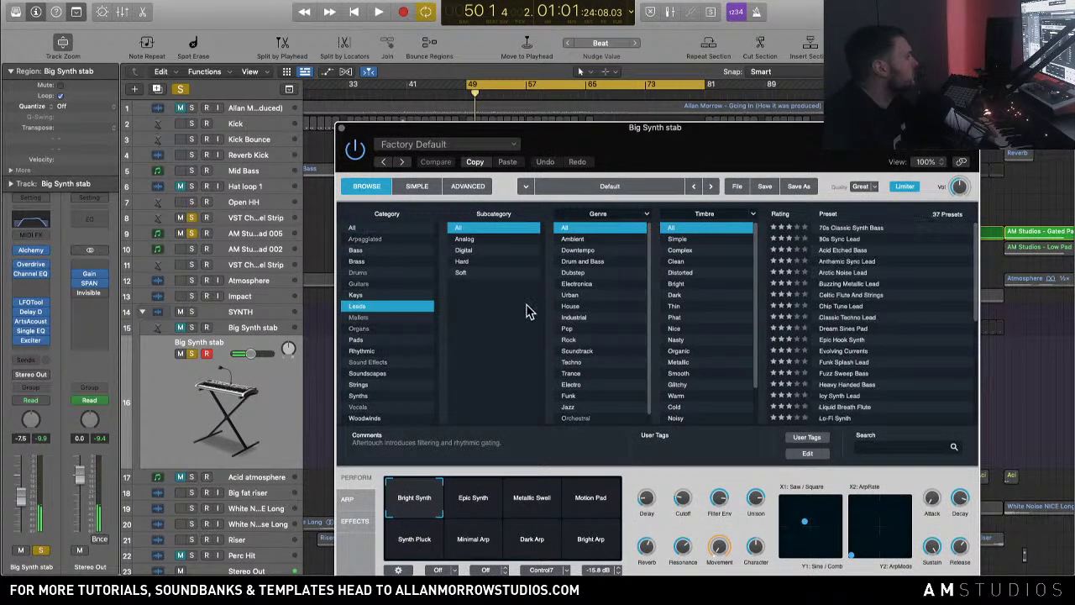
{"action": "left_click", "coordinate": [478, 262]}
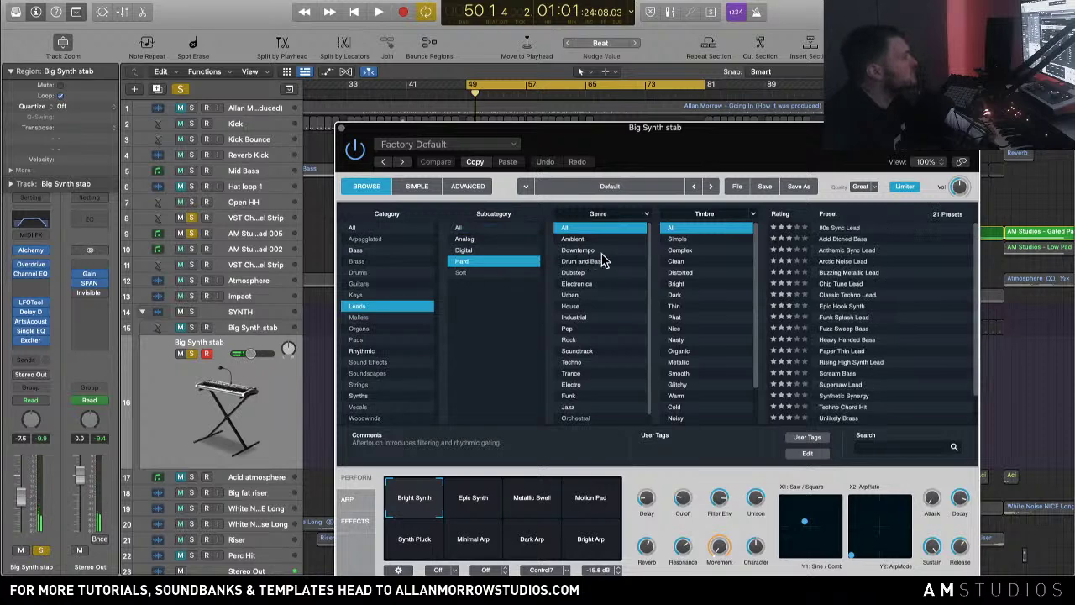
{"action": "left_click", "coordinate": [588, 274]}
{"action": "left_click", "coordinate": [678, 272]}
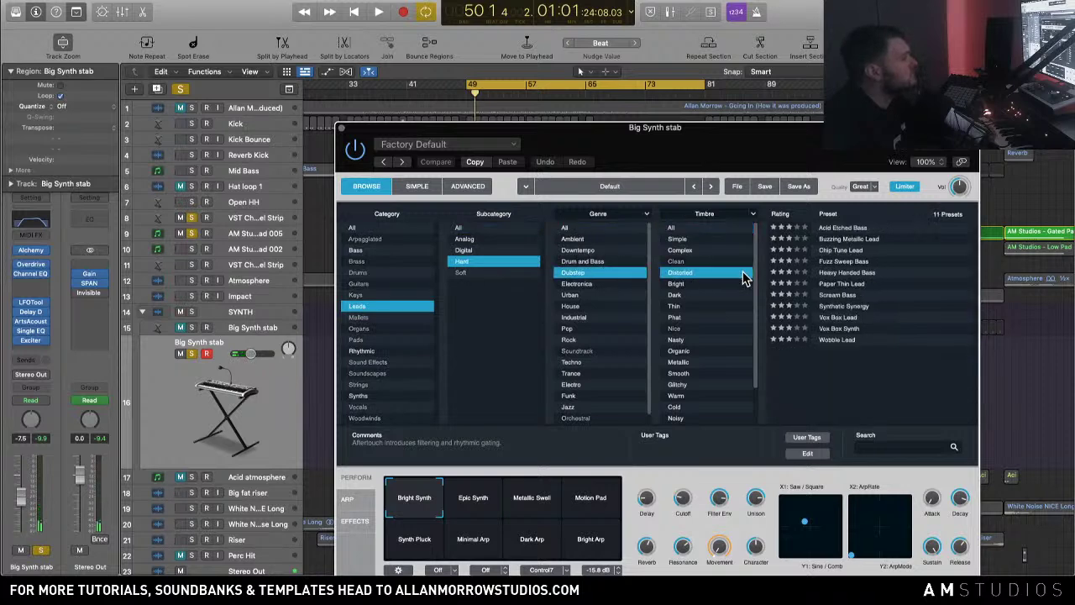
{"action": "left_click", "coordinate": [865, 274]}
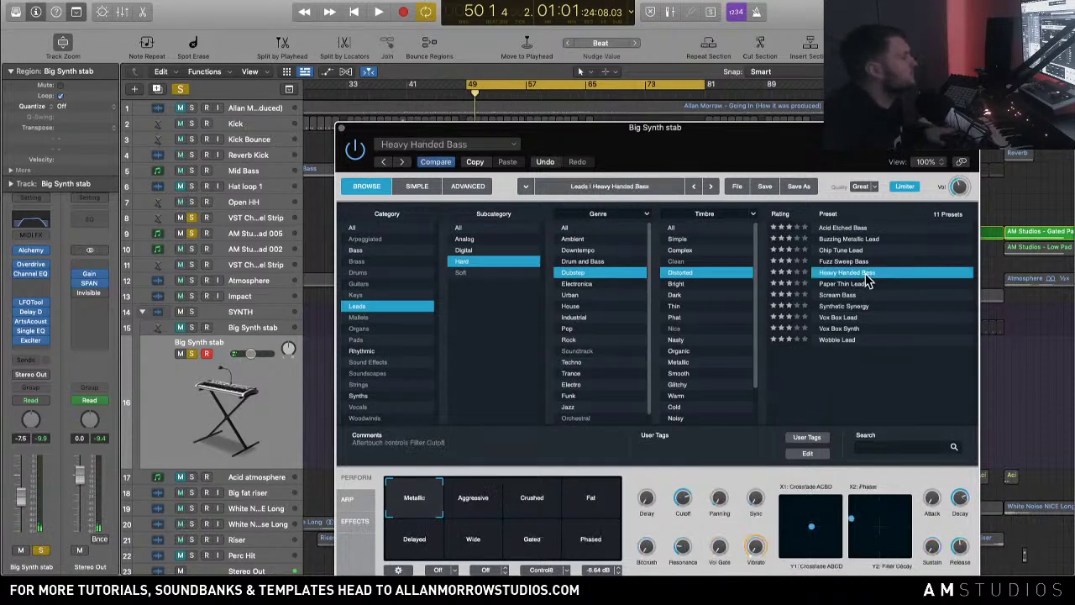
{"action": "key", "text": "space"}
{"action": "key", "text": "space"}
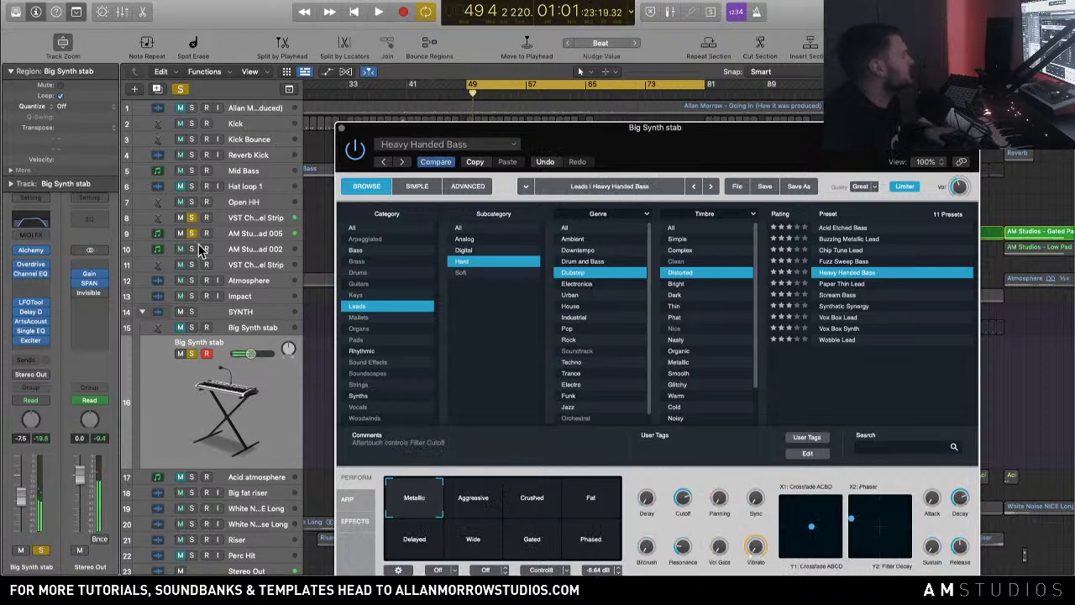
Step: Reset the subcategory, genre and timbre filters to All within Leads and audition the Retro Space Lead preset
{"action": "left_click", "coordinate": [590, 318]}
{"action": "left_click", "coordinate": [579, 285]}
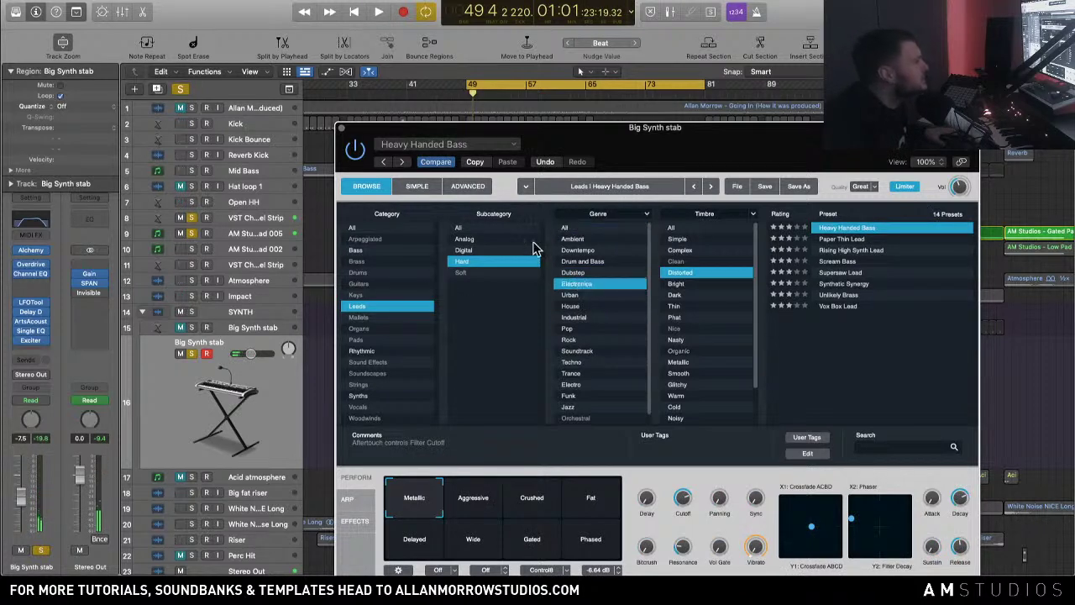
{"action": "left_click", "coordinate": [480, 228]}
{"action": "left_click", "coordinate": [571, 228]}
{"action": "left_click", "coordinate": [682, 228]}
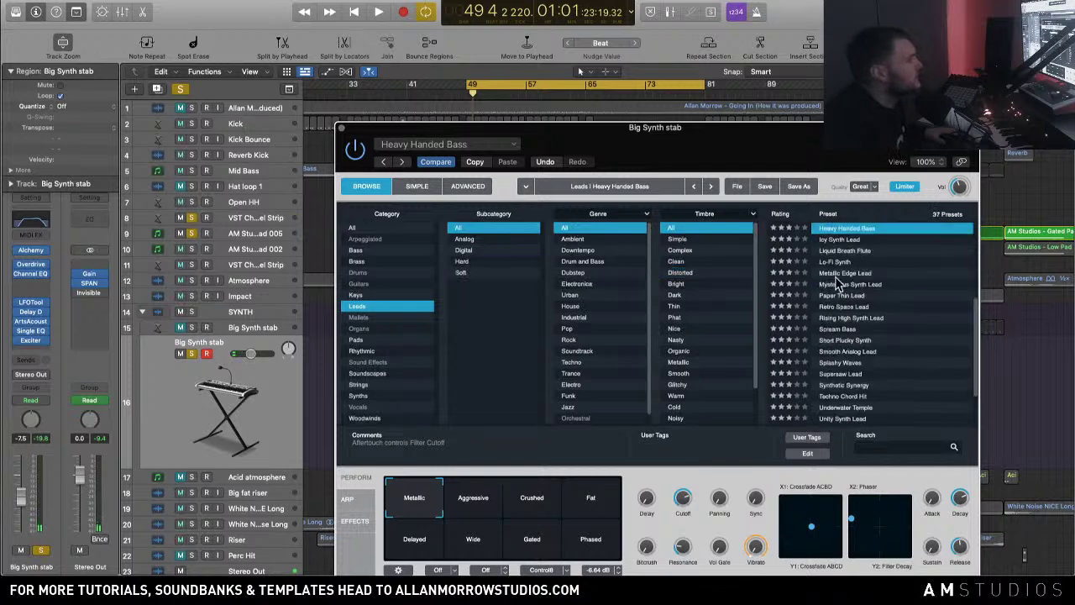
{"action": "left_click", "coordinate": [863, 308]}
{"action": "key", "text": "space"}
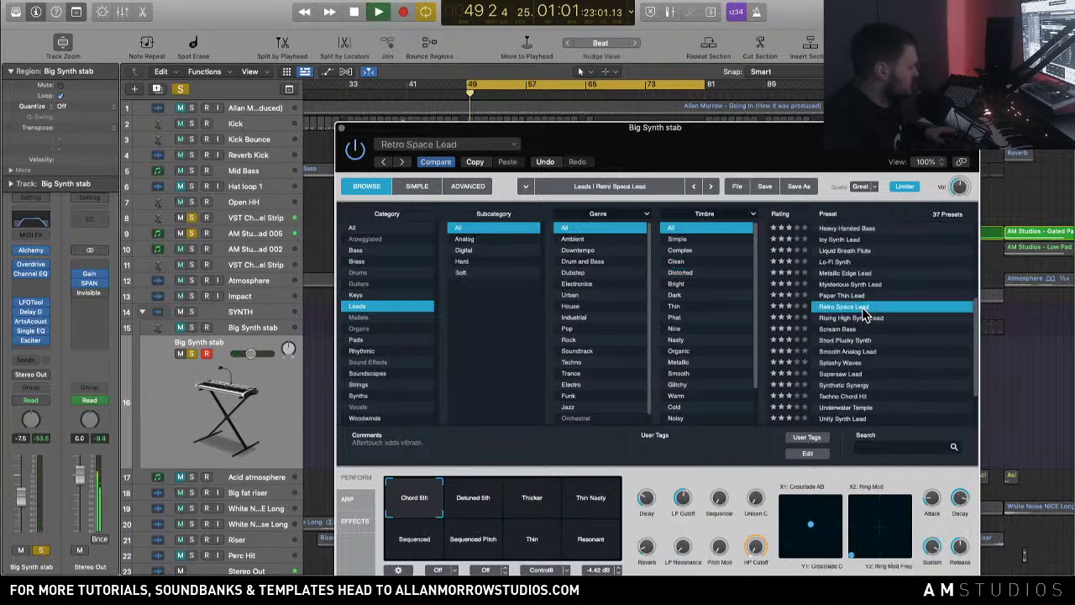
{"action": "key", "text": "space"}
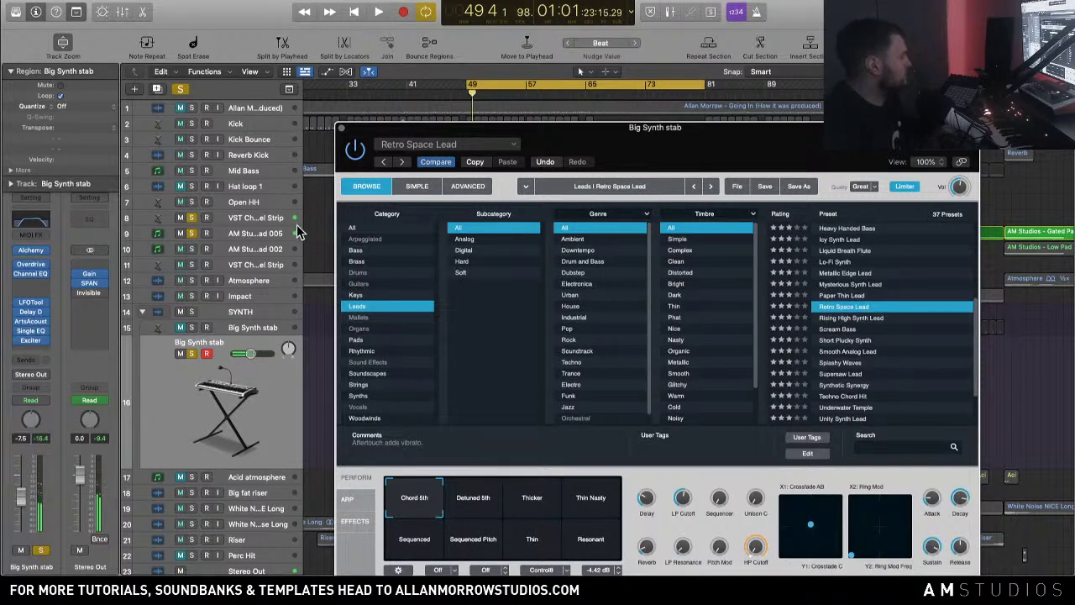
Step: Transpose the note in the duplicated Big Synth stab region up two octaves to B1 and audition it
{"action": "left_click", "coordinate": [343, 128]}
{"action": "double_click", "coordinate": [471, 347]}
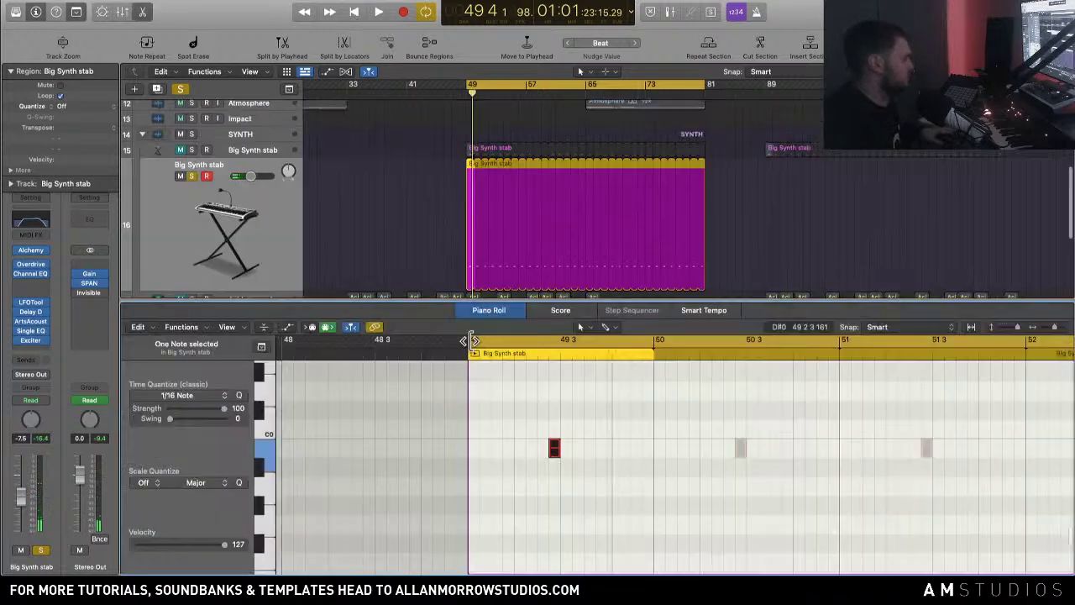
{"action": "left_click_drag", "start_coordinate": [576, 509], "coordinate": [541, 443]}
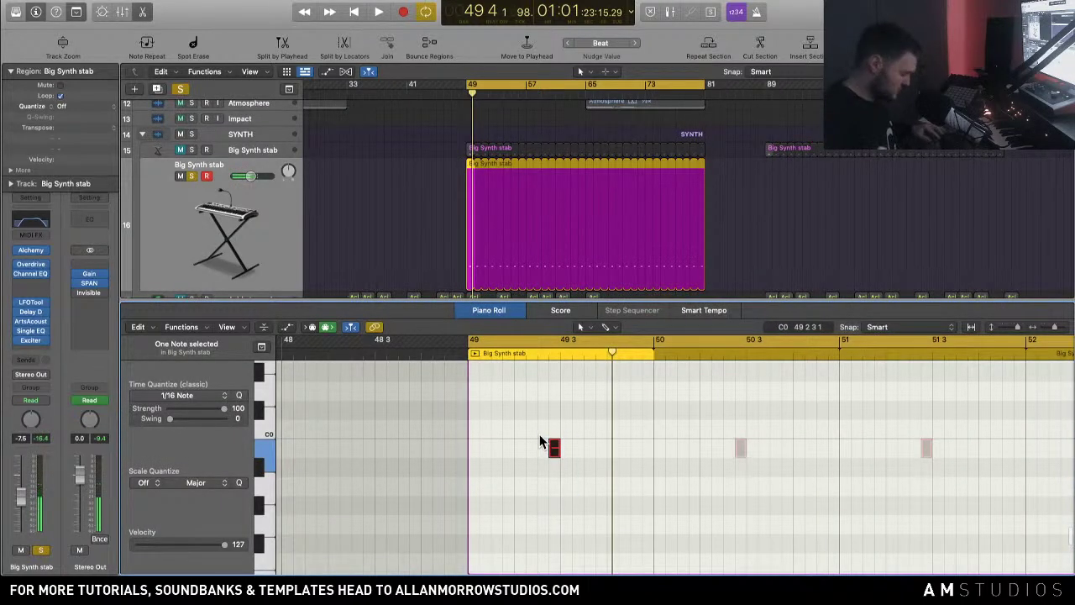
{"action": "key", "text": "Delete"}
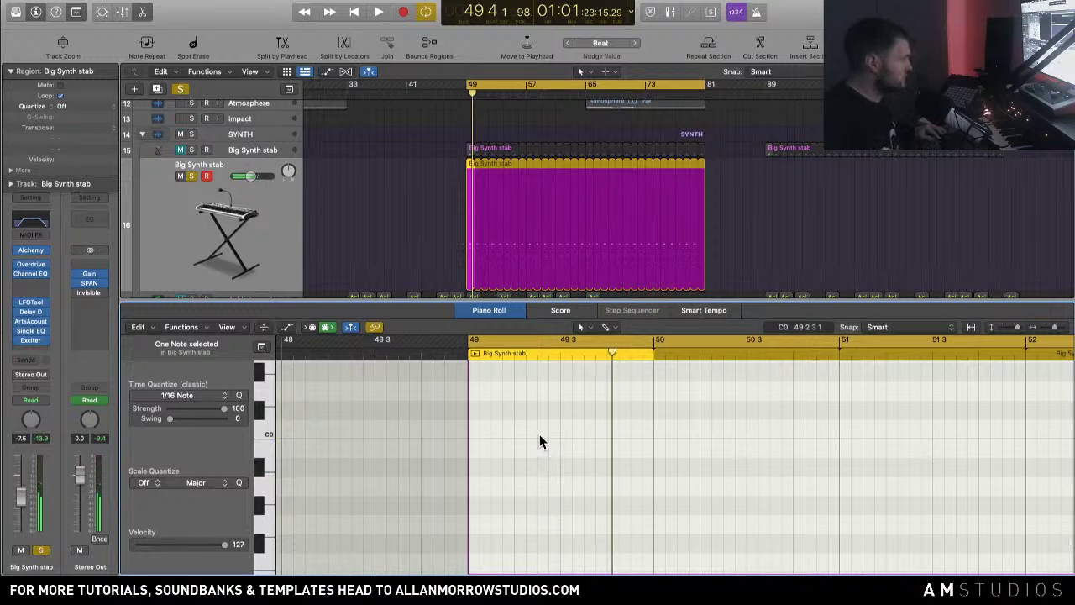
{"action": "scroll", "coordinate": [540, 431], "scroll_direction": "up", "scroll_amount": 3}
{"action": "left_click", "coordinate": [449, 454], "text": "ctrl+alt"}
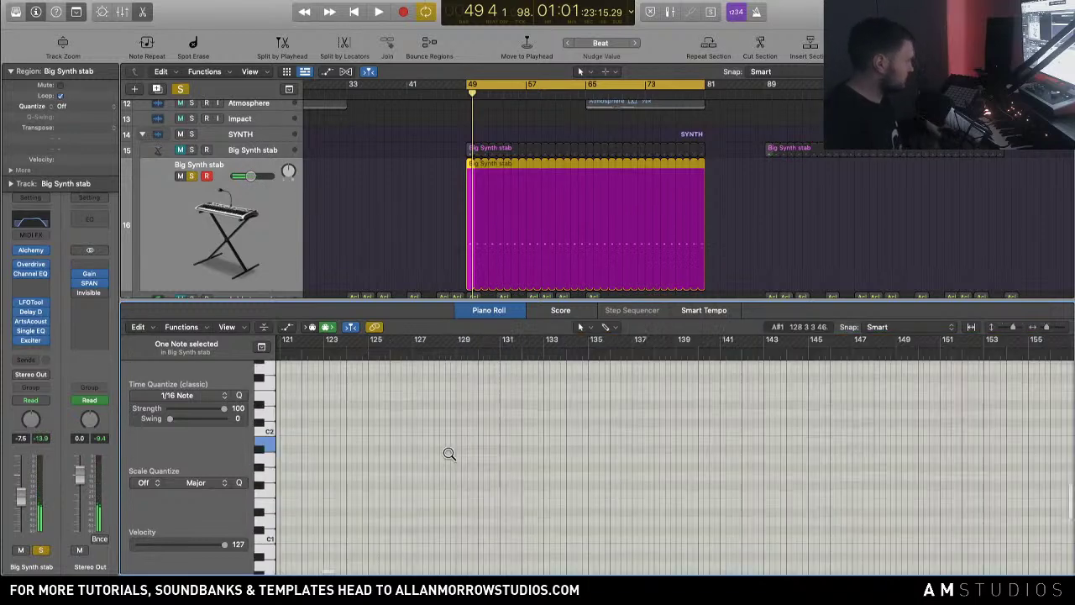
{"action": "left_click", "coordinate": [470, 229]}
{"action": "key", "text": "space"}
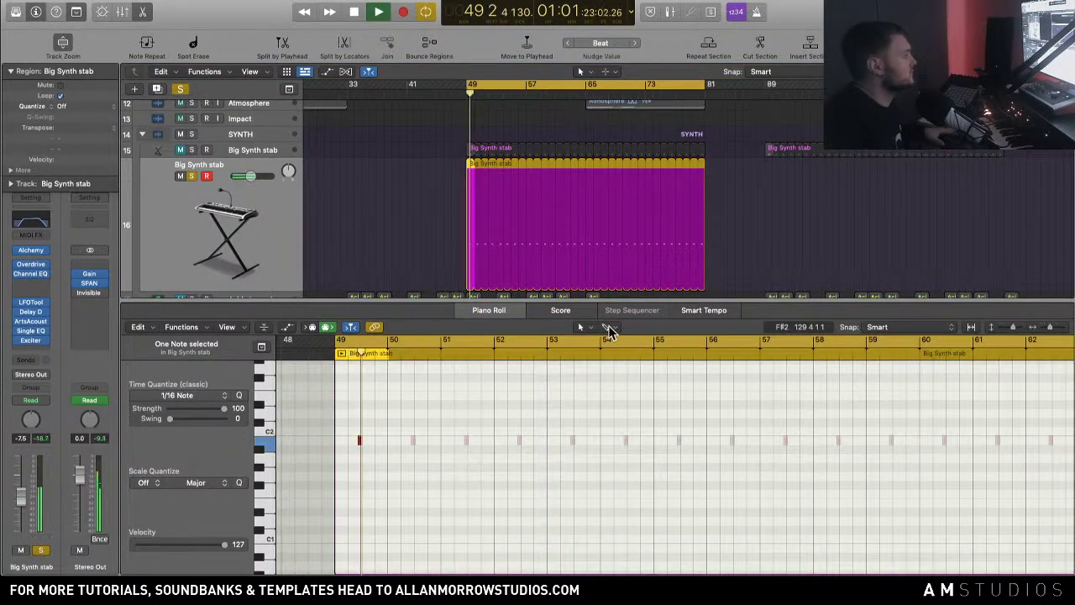
{"action": "key", "text": "space"}
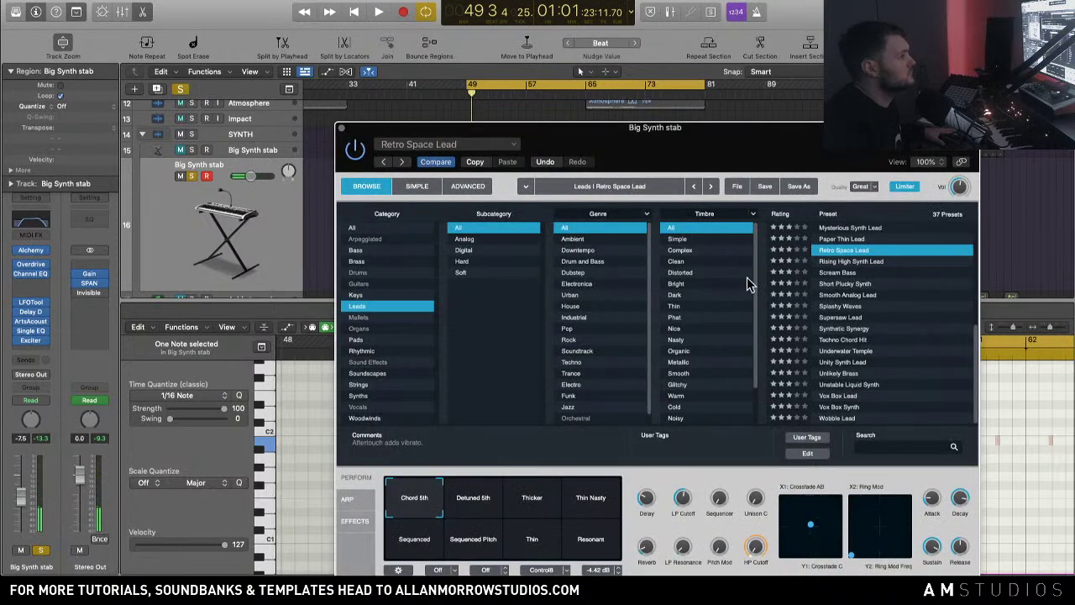
Step: Load the Synthetic Synergy preset in Alchemy and audition it with the plug-in window moved clear of the arrangement
{"action": "left_click", "coordinate": [849, 329]}
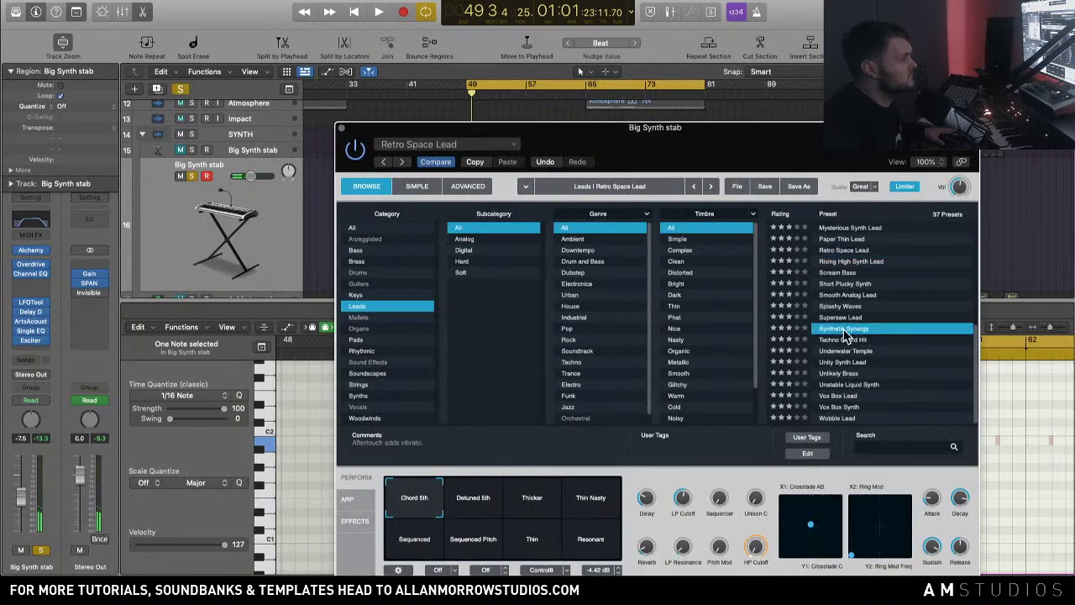
{"action": "key", "text": "space"}
{"action": "left_click_drag", "start_coordinate": [515, 141], "coordinate": [878, 180]}
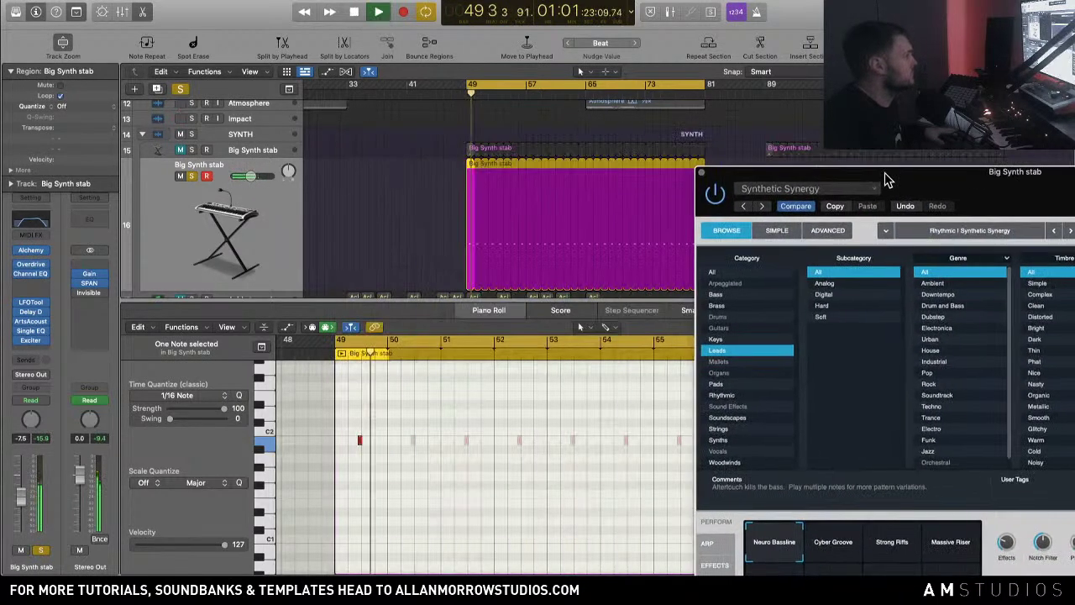
Step: Shorten the cycle range to bar 49 only and audition the stab in the full mix with all solos cleared
{"action": "left_click_drag", "start_coordinate": [705, 90], "coordinate": [474, 93]}
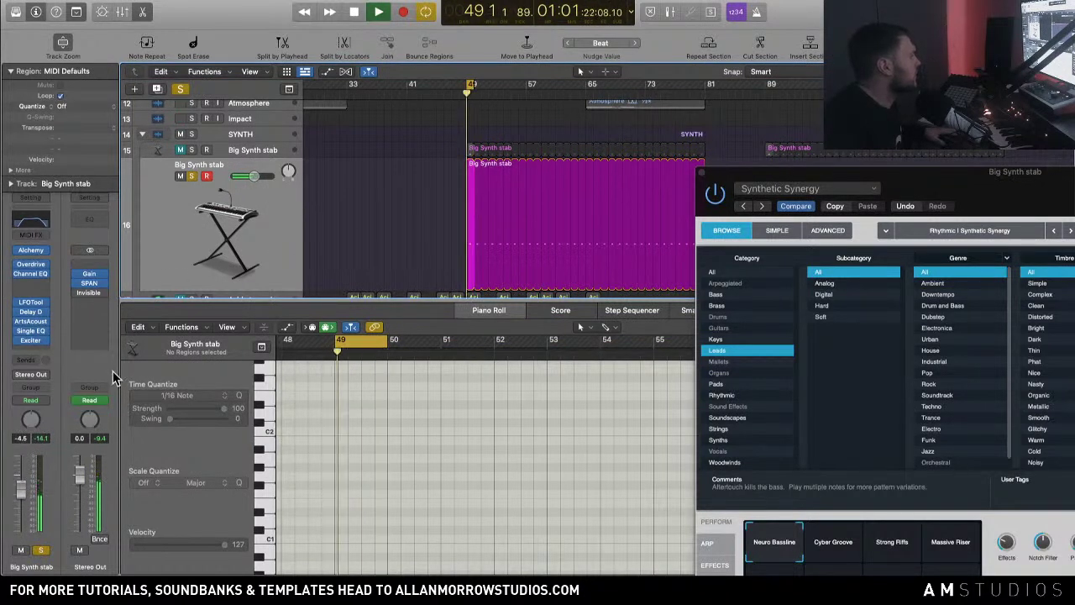
{"action": "key", "text": "space"}
{"action": "left_click", "coordinate": [181, 90]}
{"action": "key", "text": "space"}
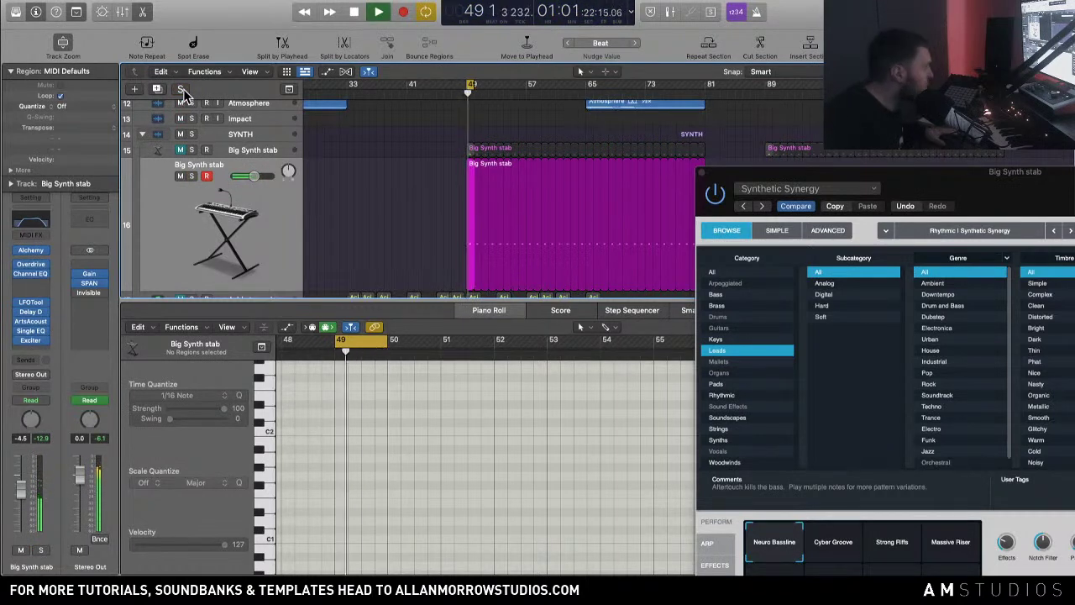
{"action": "key", "text": "space"}
Step: Close the Piano Roll and mute the Gated Pad 005 track, auditioning the mix without it
{"action": "left_click", "coordinate": [499, 311]}
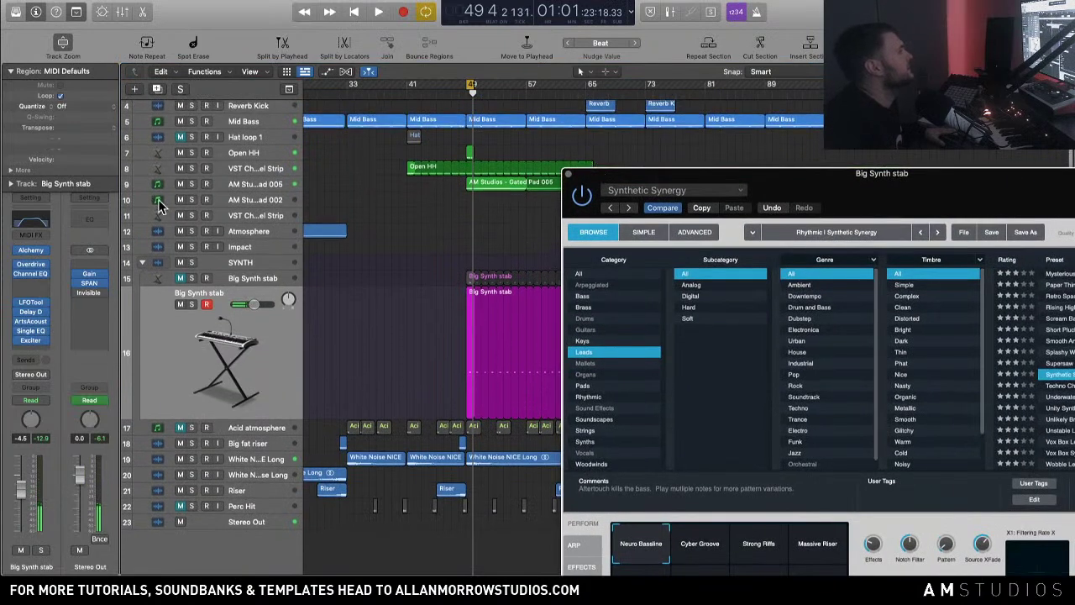
{"action": "left_click", "coordinate": [181, 184]}
{"action": "key", "text": "XF86AudioRaiseVolume"}
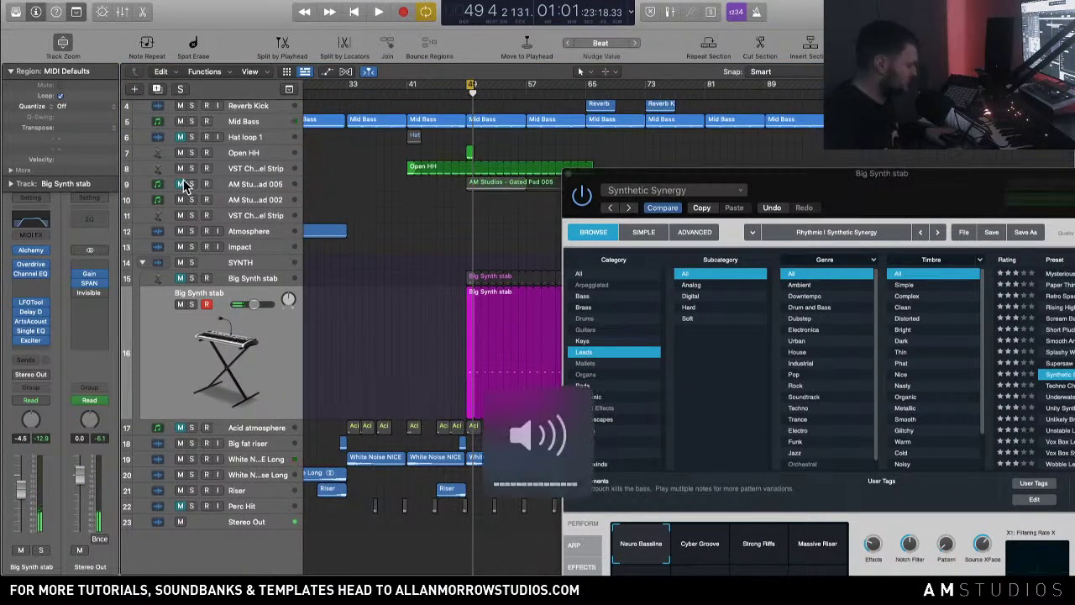
{"action": "key", "text": "space"}
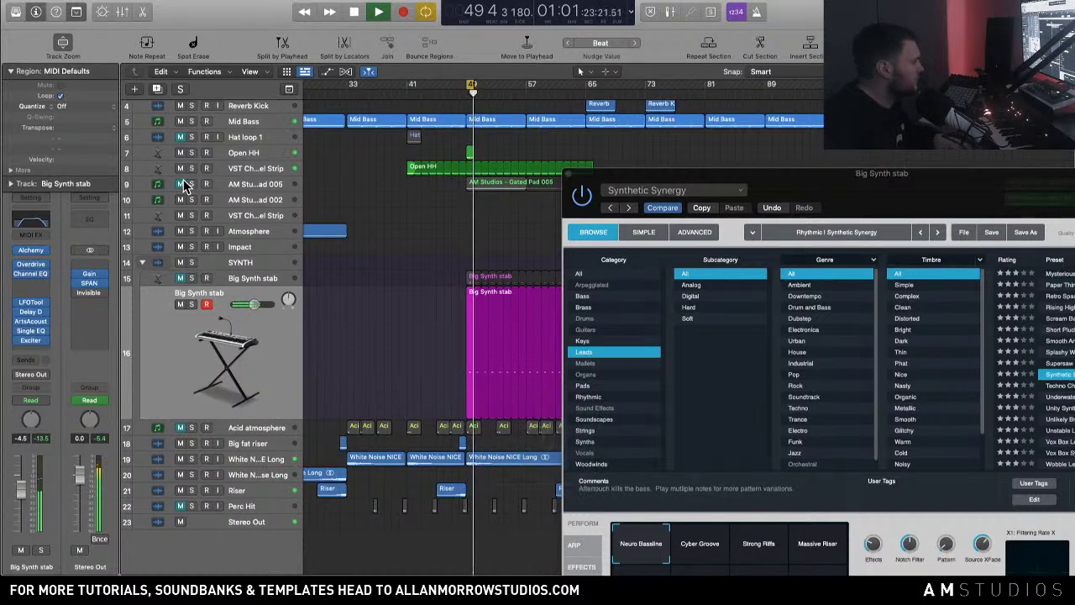
{"action": "key", "text": "space"}
Step: Solo the duplicated Big Synth stab track for auditioning and rate the Synthetic Synergy preset five stars
{"action": "left_click", "coordinate": [193, 304]}
{"action": "key", "text": "space"}
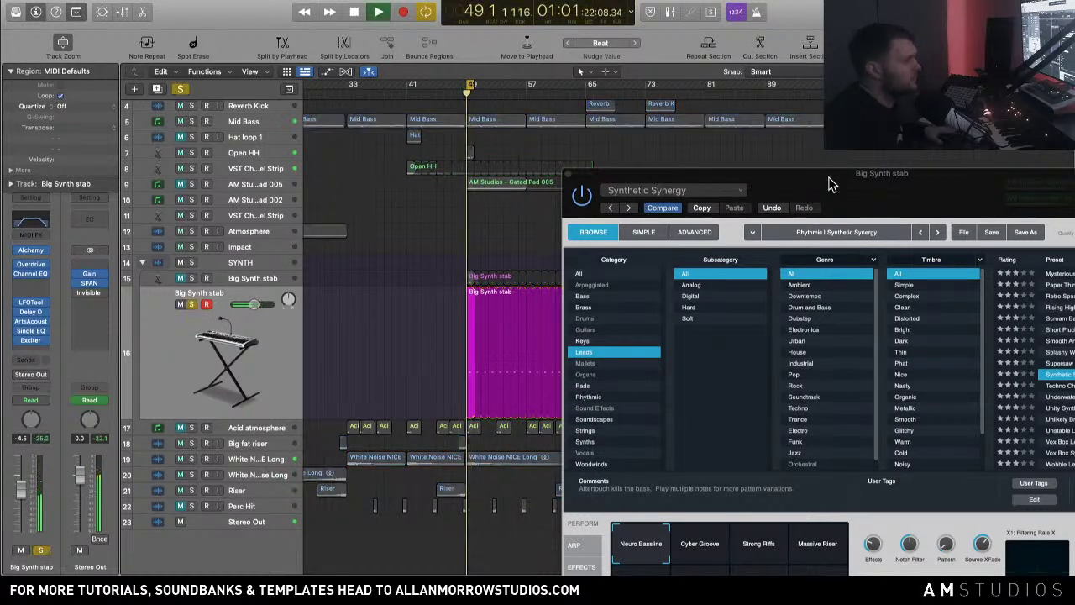
{"action": "left_click_drag", "start_coordinate": [836, 176], "coordinate": [717, 102]}
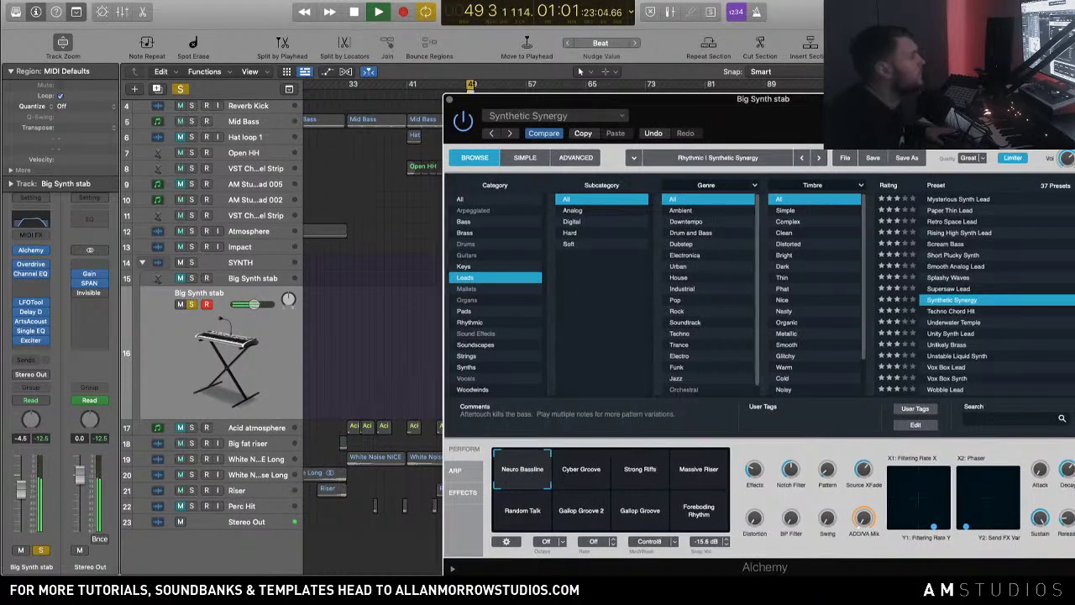
{"action": "left_click_drag", "start_coordinate": [849, 98], "coordinate": [791, 64]}
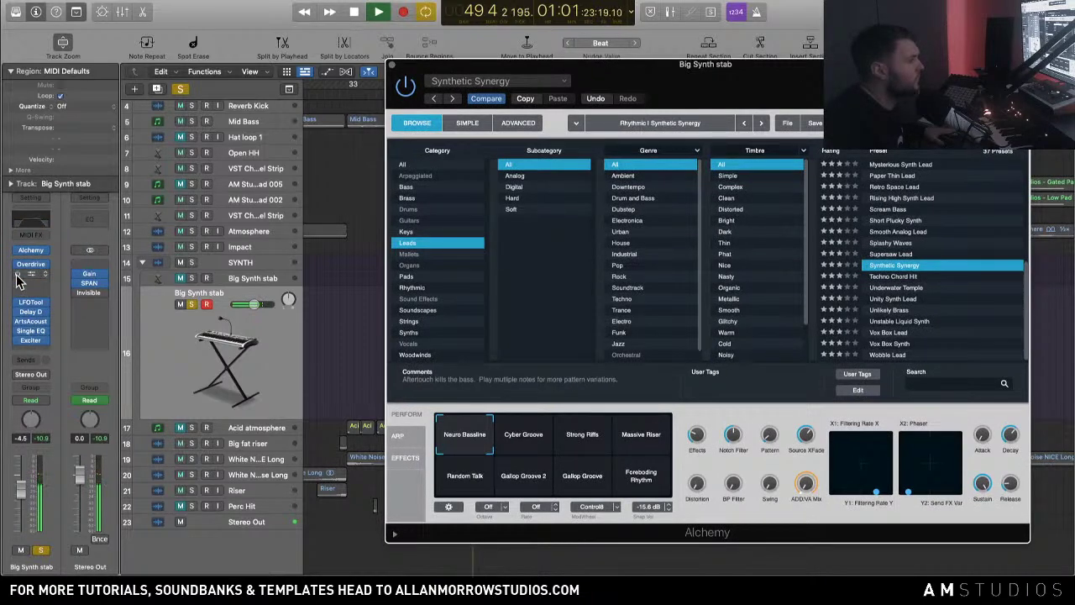
{"action": "key", "text": "space"}
{"action": "left_click", "coordinate": [853, 266]}
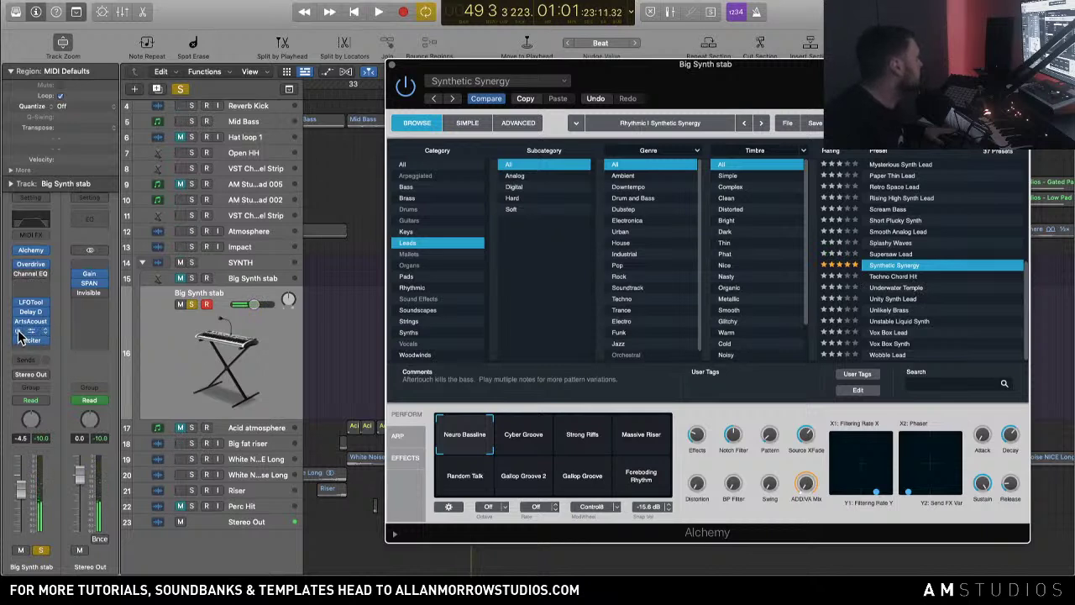
Step: Audition the Strong Riffs, Cyber Groove, Random Talk and Neuro Bassline snapshots, followed by the Underwater Temple and Supersaw Lead presets, in Alchemy
{"action": "key", "text": "space"}
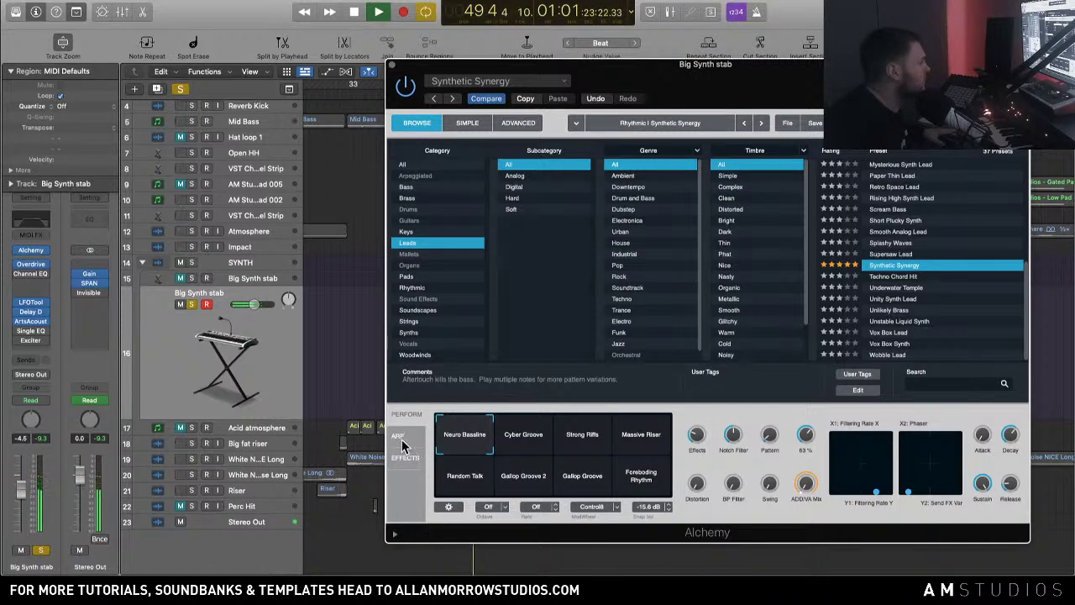
{"action": "left_click", "coordinate": [578, 447]}
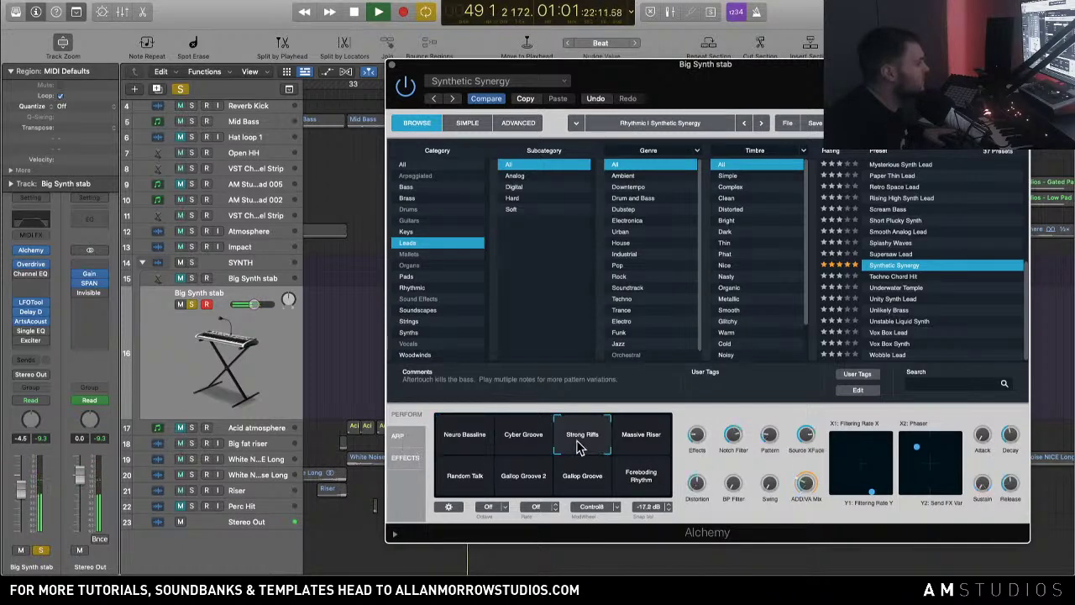
{"action": "left_click", "coordinate": [540, 445]}
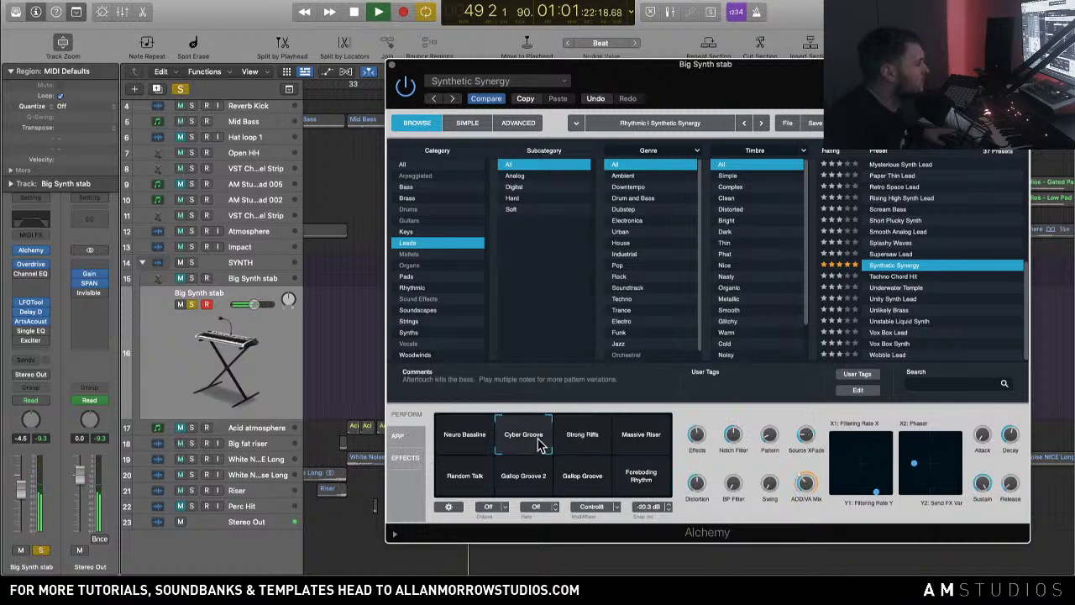
{"action": "left_click", "coordinate": [474, 472]}
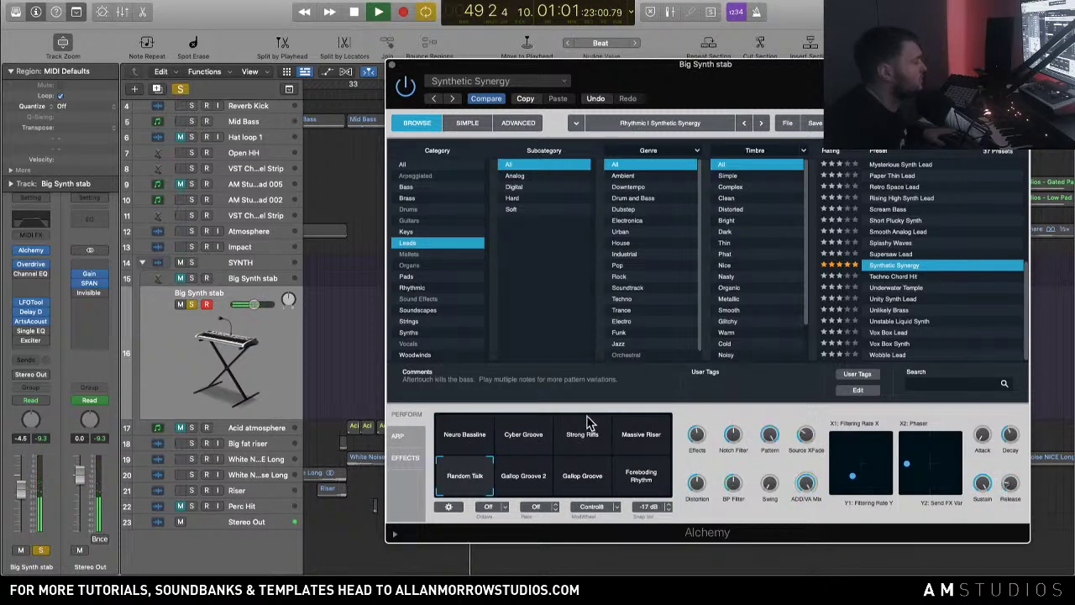
{"action": "left_click", "coordinate": [487, 441]}
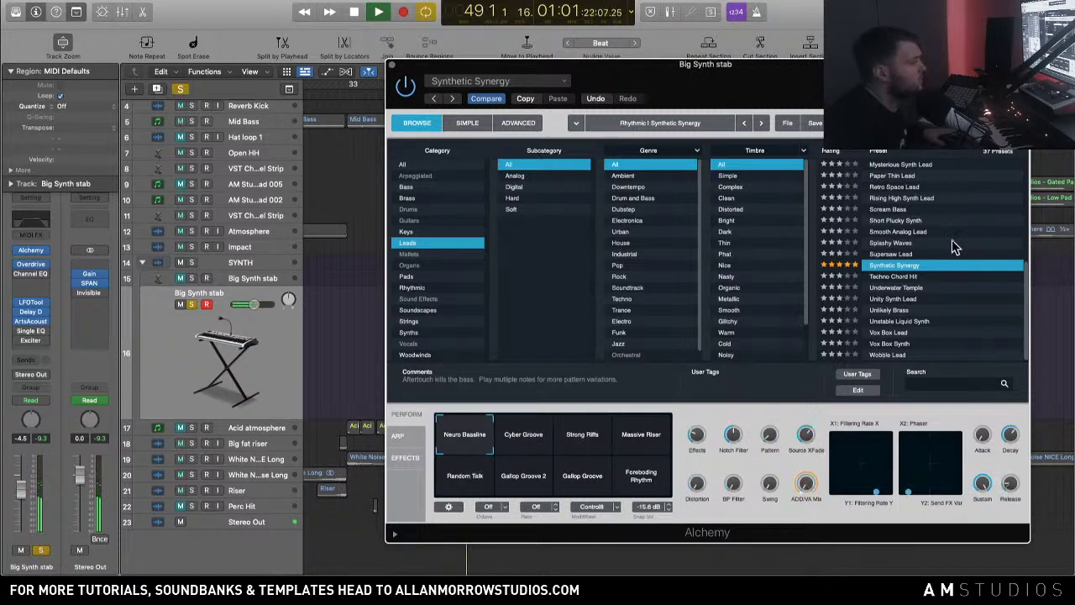
{"action": "left_click", "coordinate": [931, 289]}
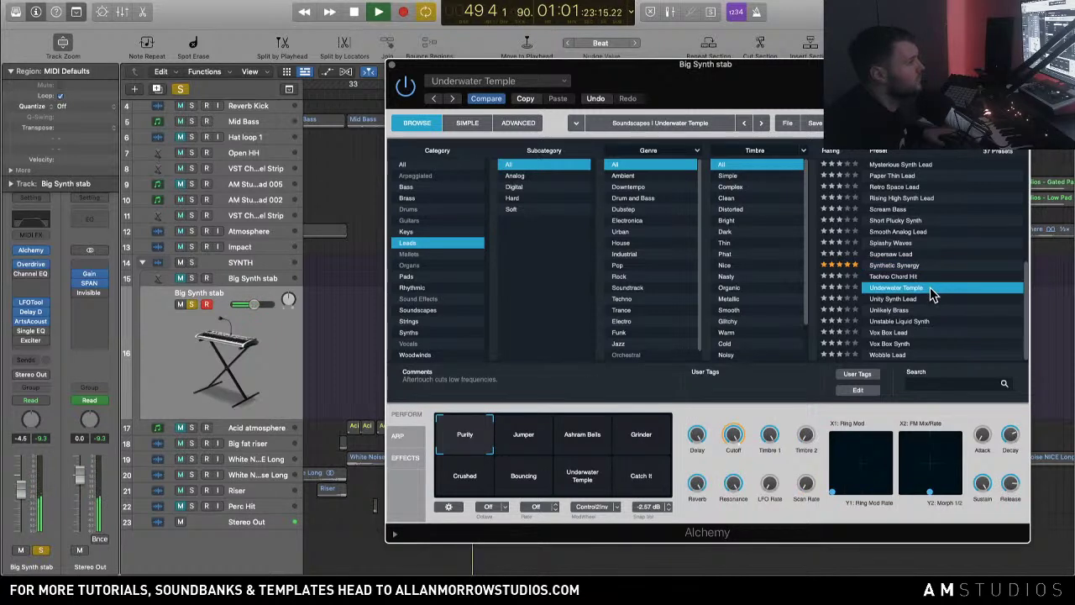
{"action": "left_click", "coordinate": [910, 257]}
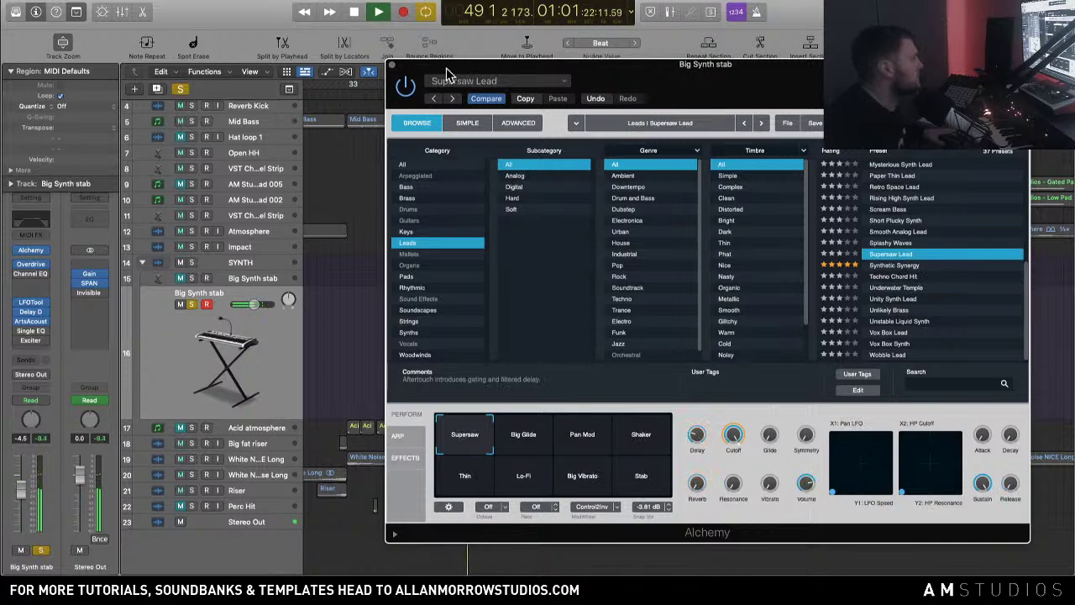
Step: Show the Big Synth stab region's notes for editing and delete the note just below C2 at bar 49
{"action": "left_click_drag", "start_coordinate": [447, 76], "coordinate": [667, 66]}
{"action": "double_click", "coordinate": [471, 300]}
{"action": "key", "text": "space"}
{"action": "left_click_drag", "start_coordinate": [401, 493], "coordinate": [348, 443]}
{"action": "key", "text": "Delete"}
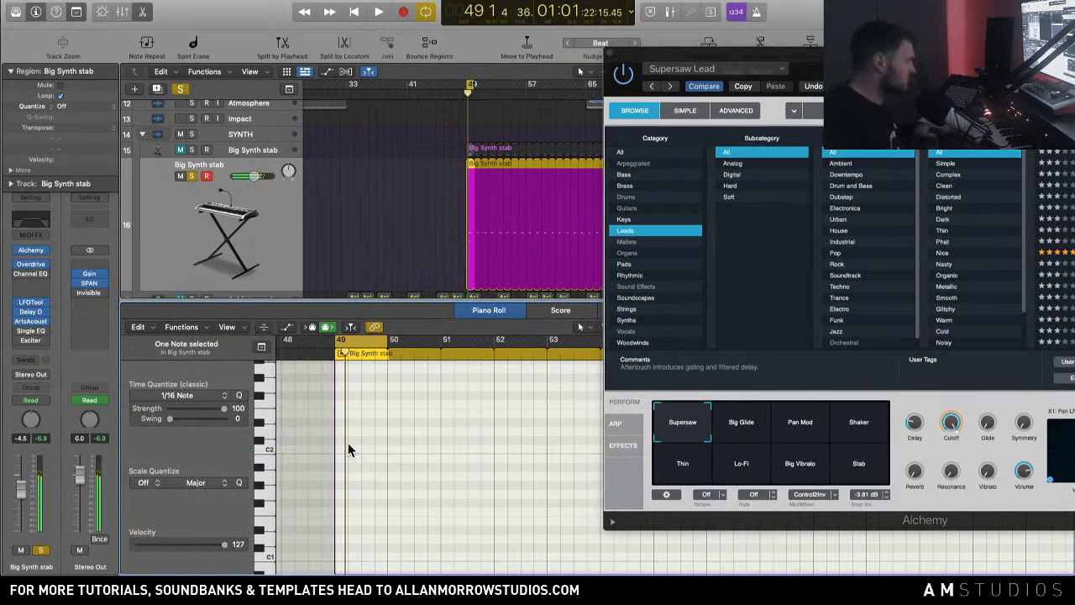
Step: Listen to the Big Synth stab unsoloed together with the other tracks, and solo it again
{"action": "left_click", "coordinate": [414, 230]}
{"action": "key", "text": "space"}
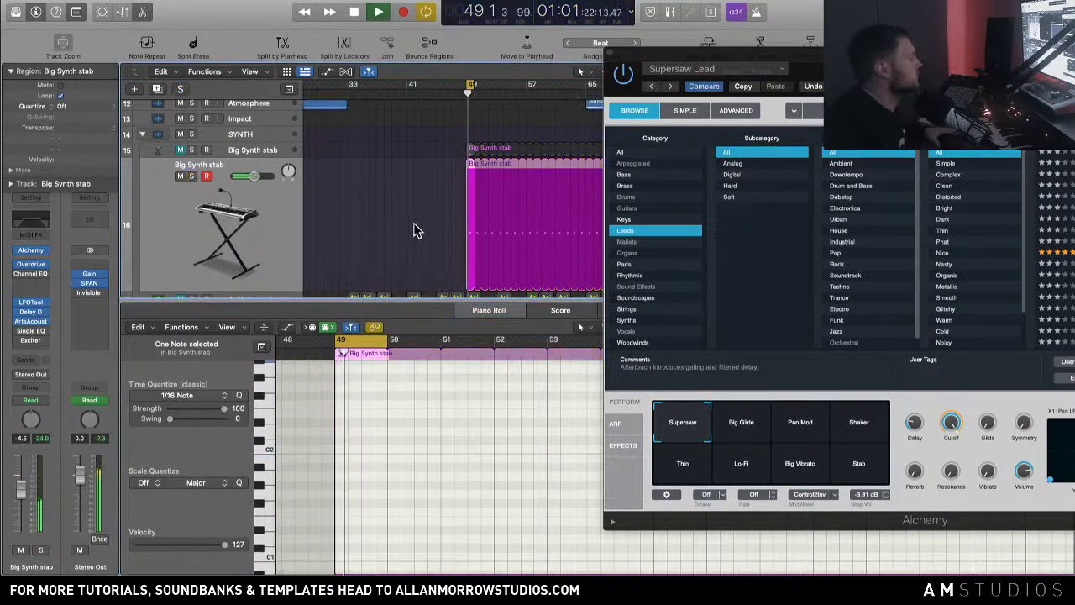
{"action": "key", "text": "space"}
{"action": "left_click", "coordinate": [194, 175]}
Step: Audition the Vox Box Lead, Rising High Synth Lead and Liquid Breath Flute presets in Alchemy's Leads category
{"action": "left_click_drag", "start_coordinate": [875, 68], "coordinate": [626, 68]}
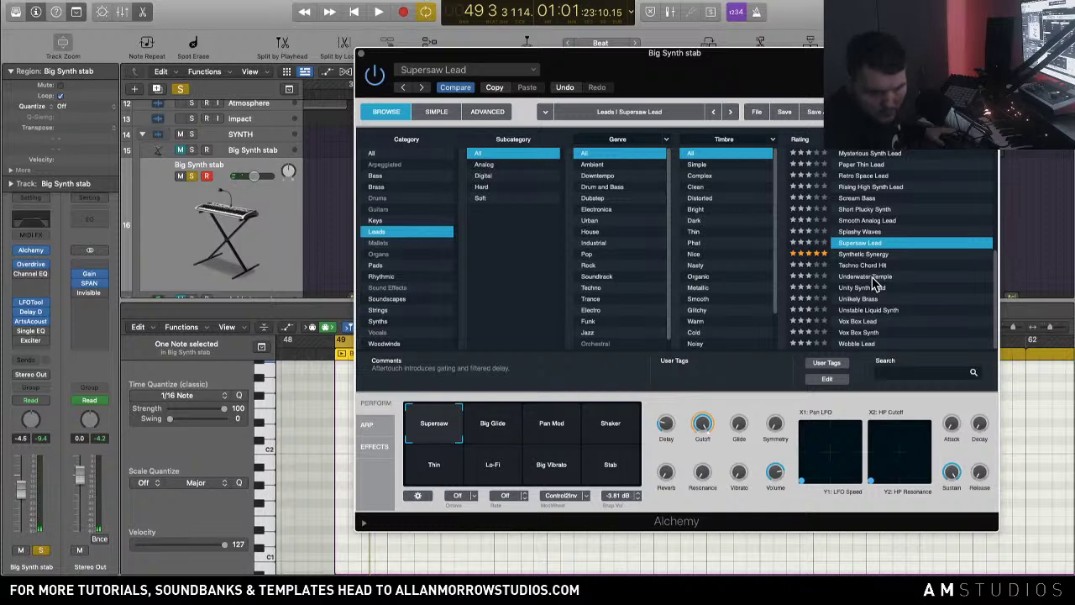
{"action": "left_click_drag", "start_coordinate": [789, 59], "coordinate": [745, 58]}
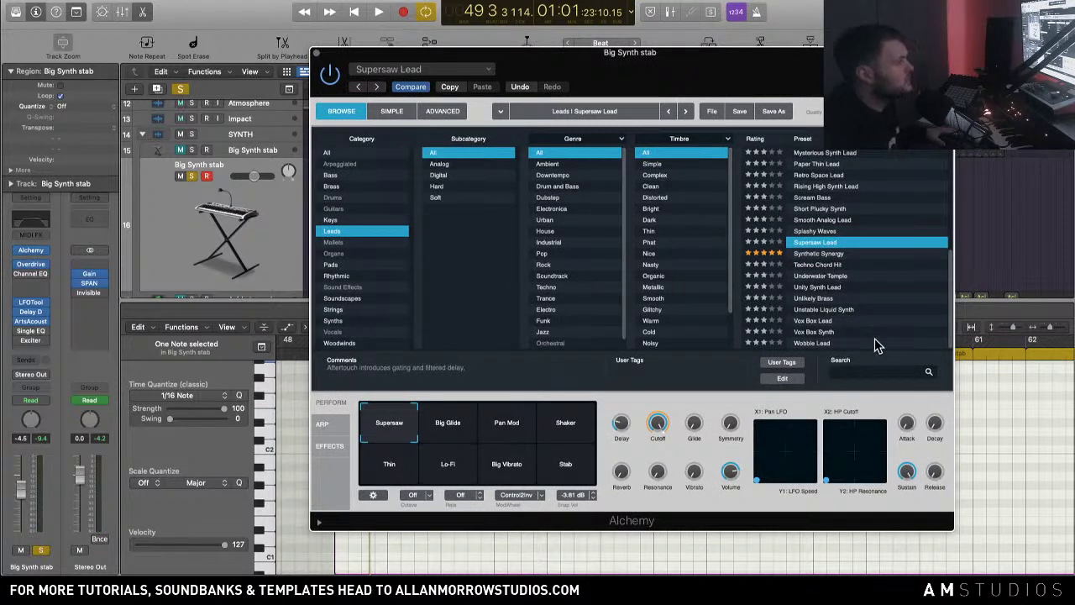
{"action": "left_click", "coordinate": [835, 321]}
{"action": "key", "text": "space"}
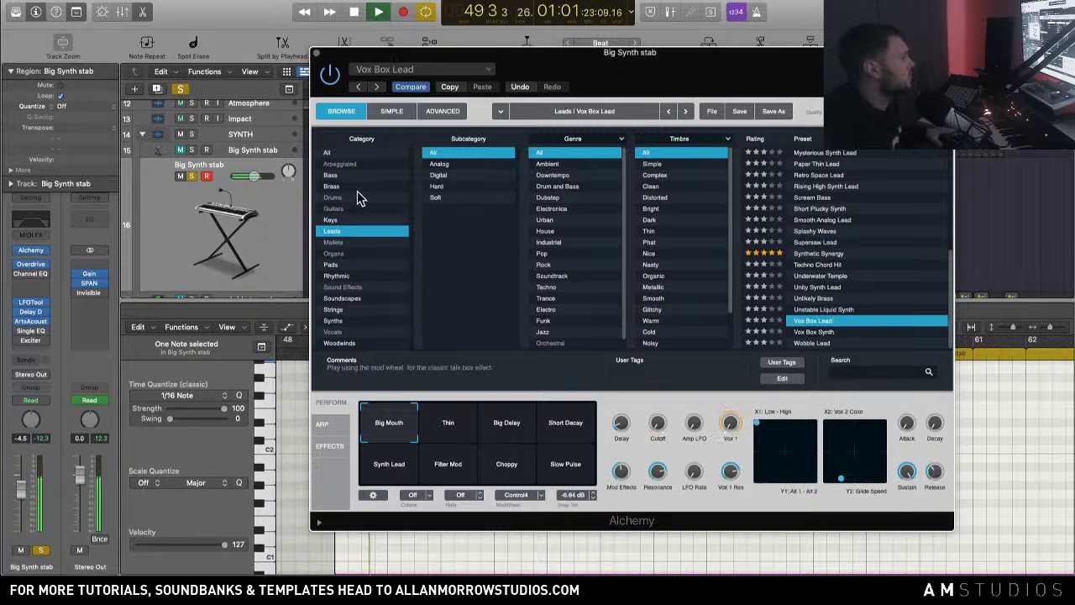
{"action": "left_click", "coordinate": [844, 186]}
{"action": "scroll", "coordinate": [811, 231], "scroll_direction": "up", "scroll_amount": 5}
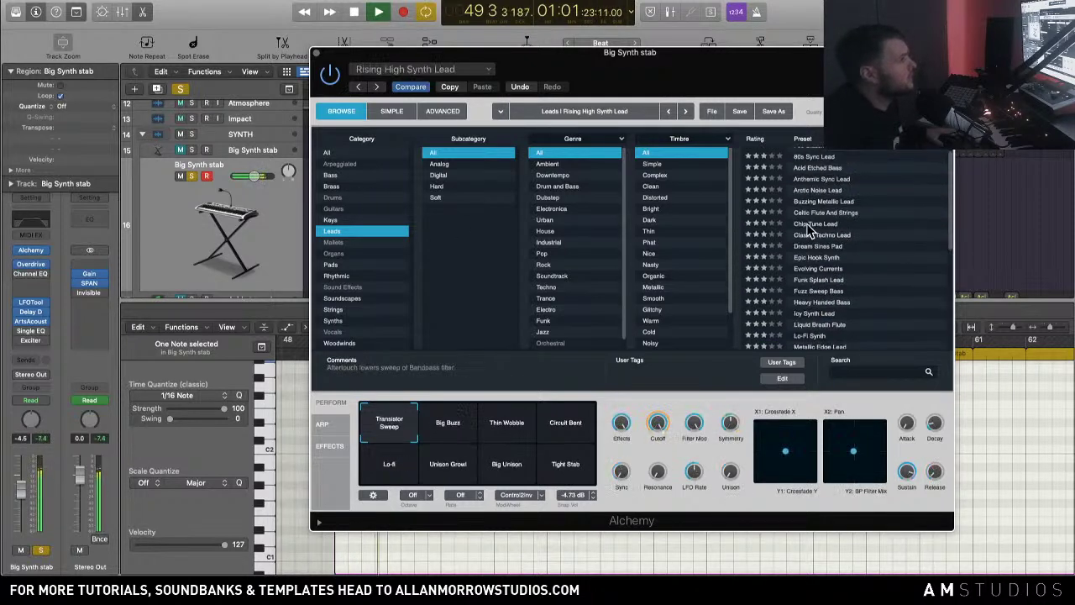
{"action": "left_click", "coordinate": [813, 225]}
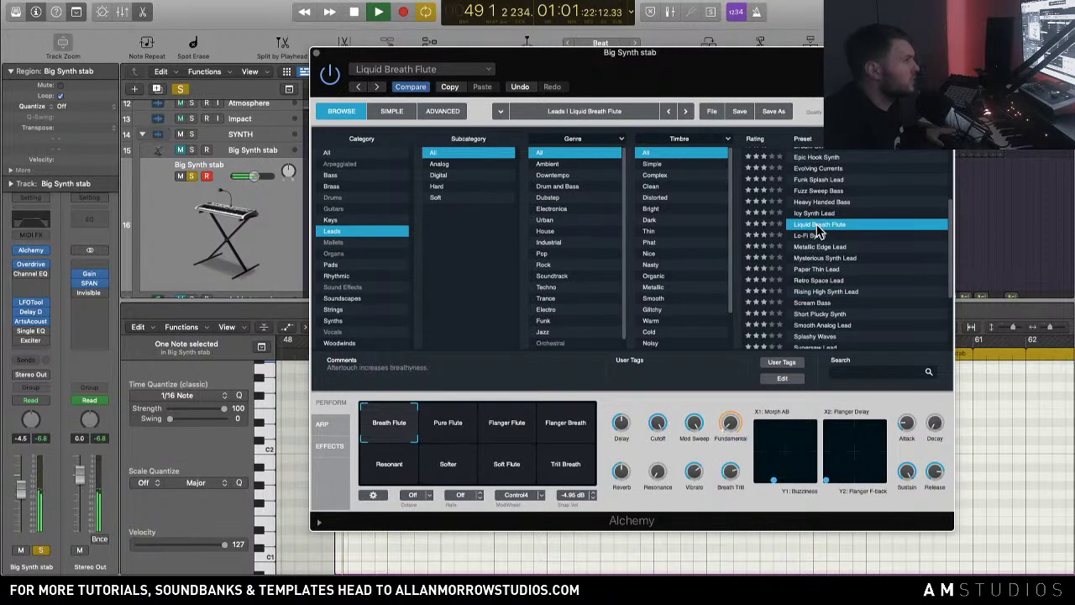
{"action": "key", "text": "space"}
Step: Try the Classic Techno Lead, Chip Tune Lead and Anthemic Sync Lead presets on the soloed stab
{"action": "scroll", "coordinate": [815, 231], "scroll_direction": "up", "scroll_amount": 4}
{"action": "left_click", "coordinate": [814, 225]}
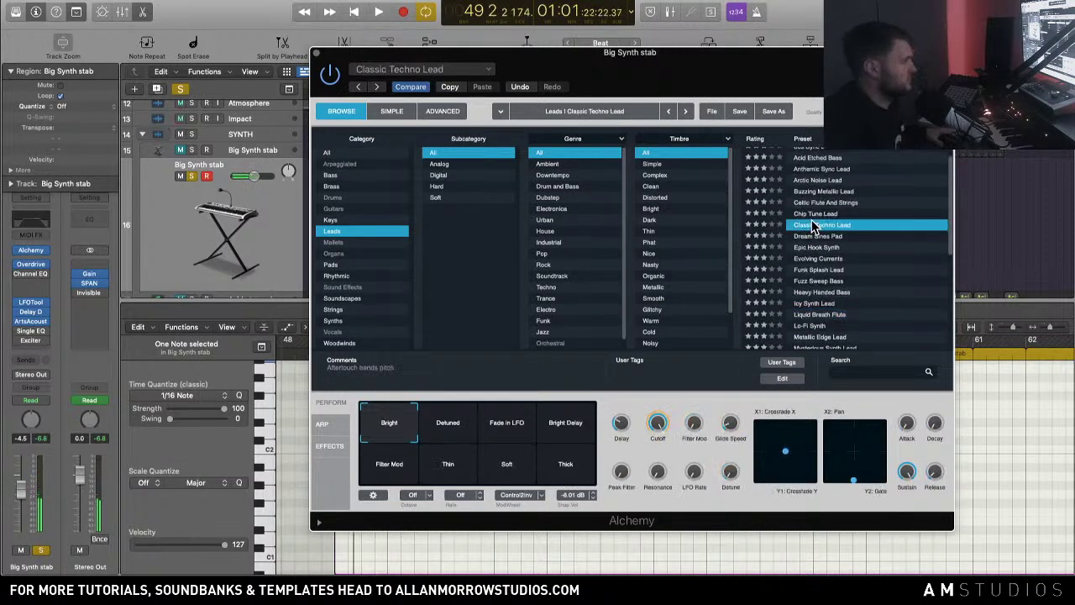
{"action": "left_click", "coordinate": [814, 215]}
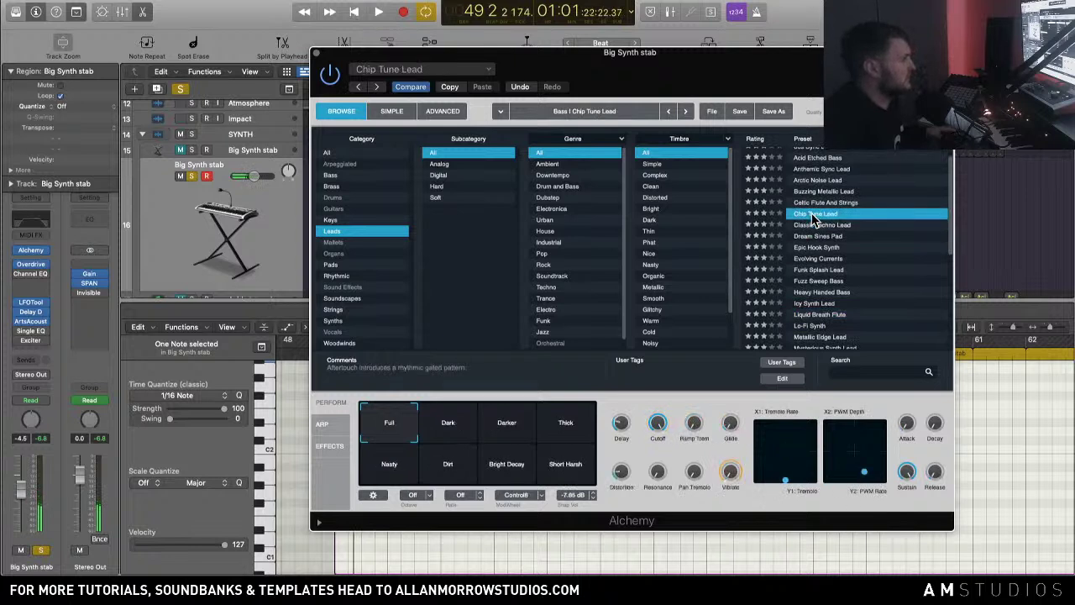
{"action": "key", "text": "space"}
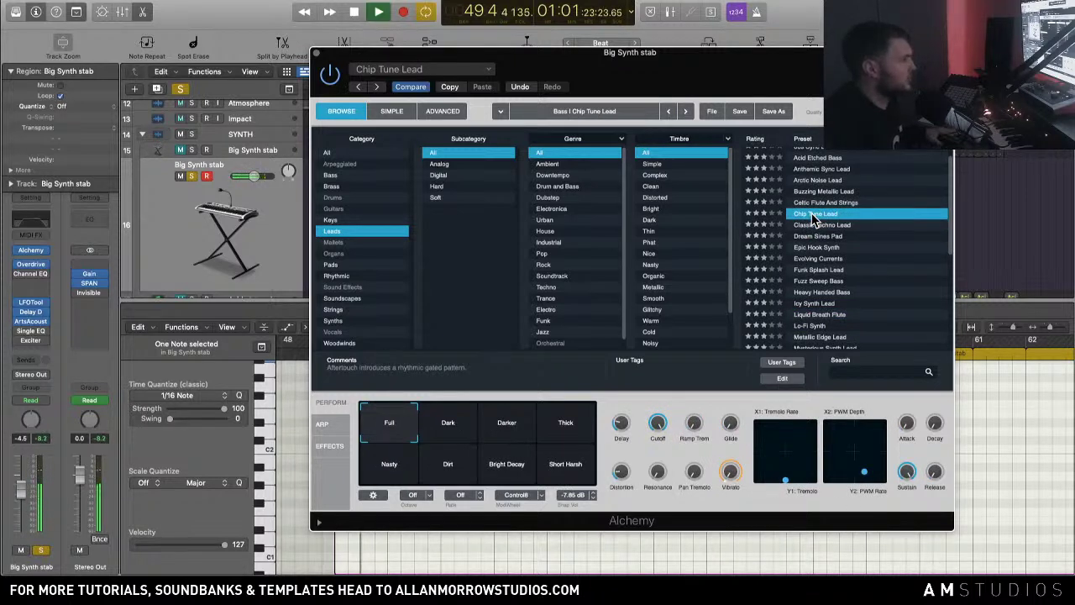
{"action": "key", "text": "space"}
{"action": "scroll", "coordinate": [814, 220], "scroll_direction": "up", "scroll_amount": 1}
{"action": "left_click", "coordinate": [817, 189]}
{"action": "key", "text": "space"}
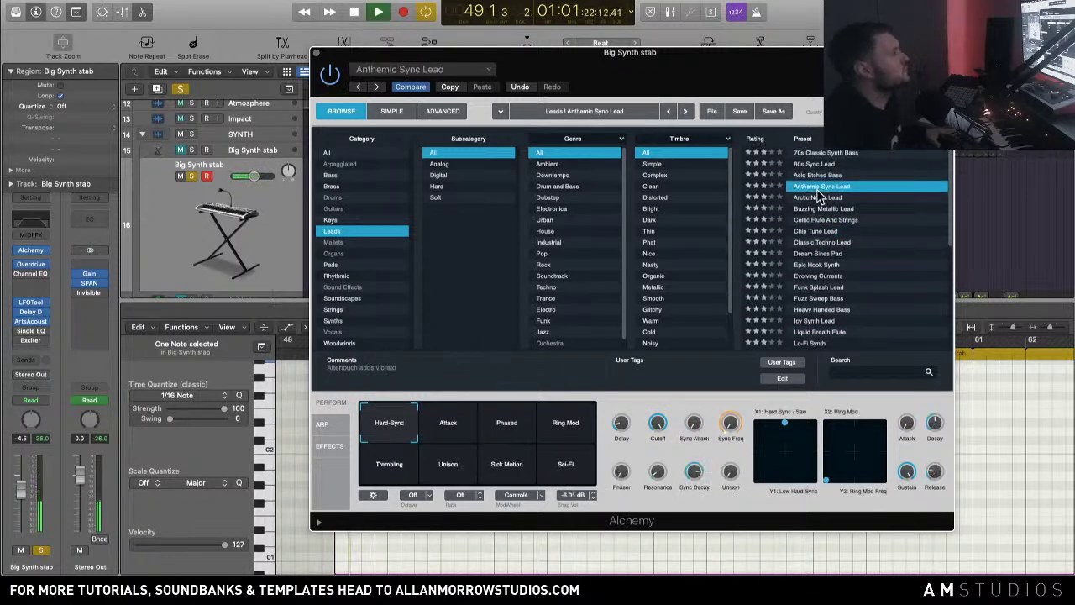
Step: Filter Alchemy's presets to Dark timbre across all categories and audition Bowed Metal Space with its cutoff adjusted, Bowing Alien Strings and Classic Techno Lead
{"action": "left_click", "coordinate": [659, 220]}
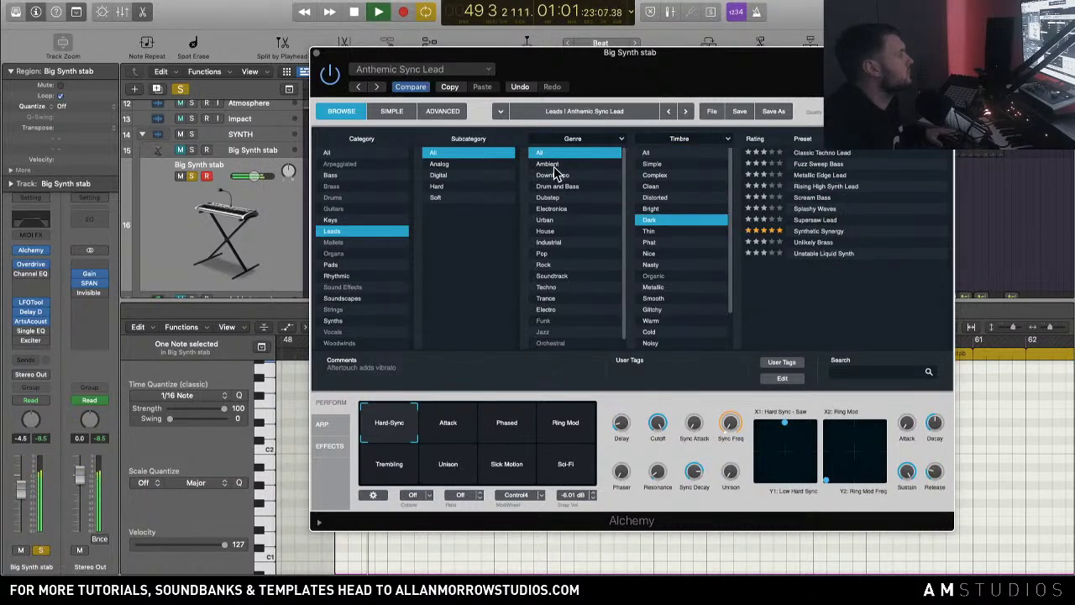
{"action": "left_click", "coordinate": [342, 155]}
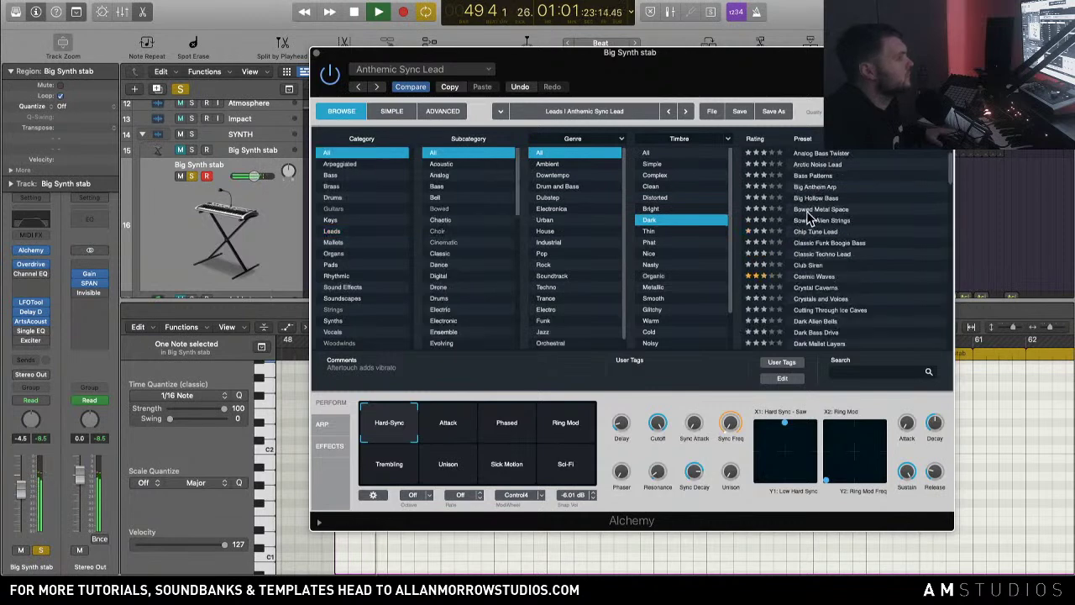
{"action": "left_click", "coordinate": [832, 210]}
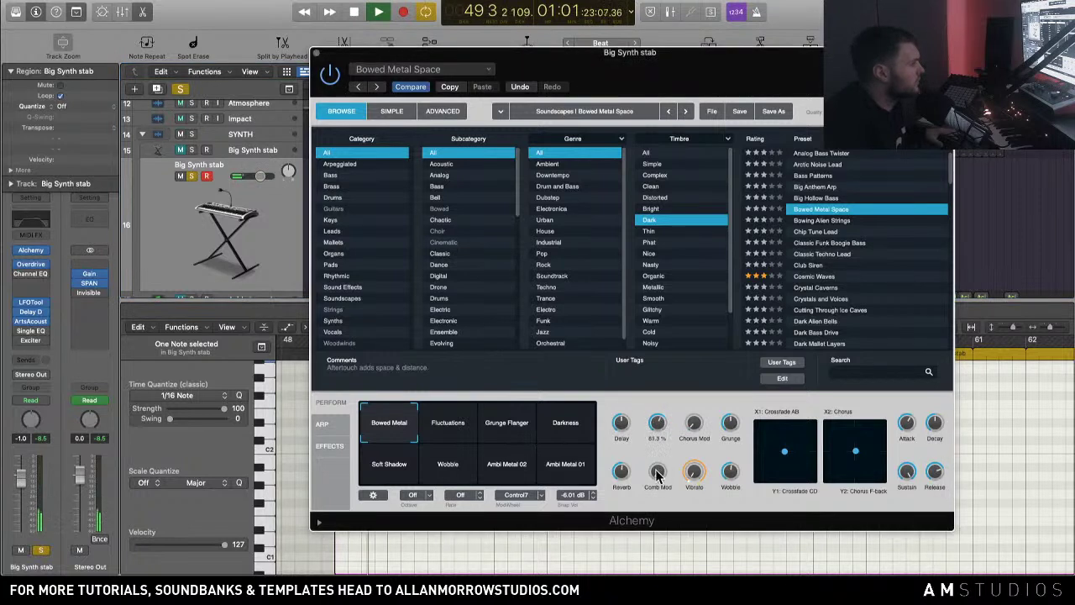
{"action": "left_click_drag", "start_coordinate": [658, 426], "coordinate": [689, 452]}
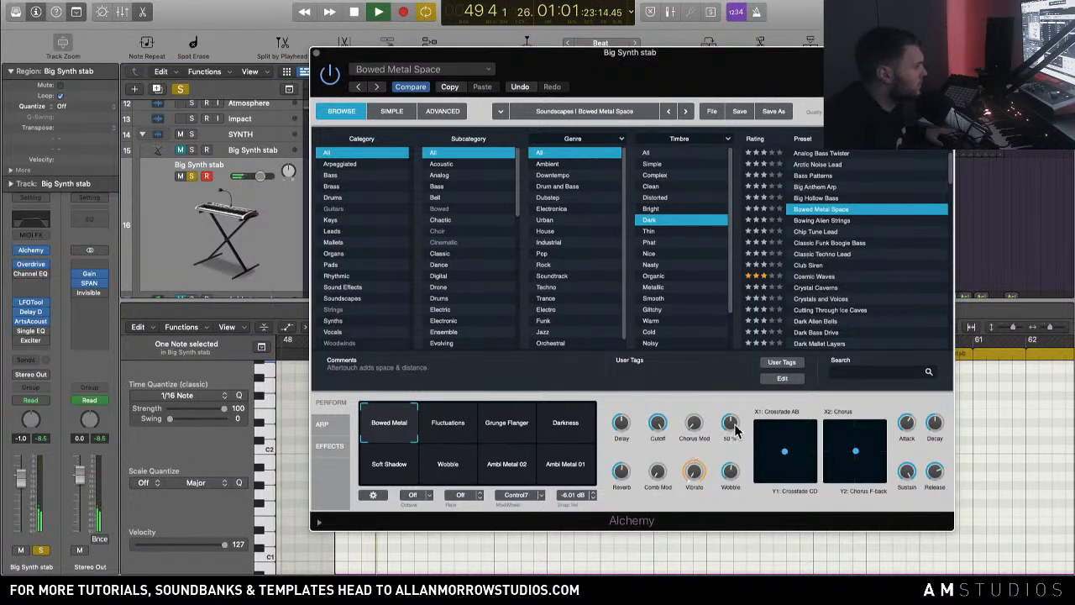
{"action": "left_click", "coordinate": [837, 221]}
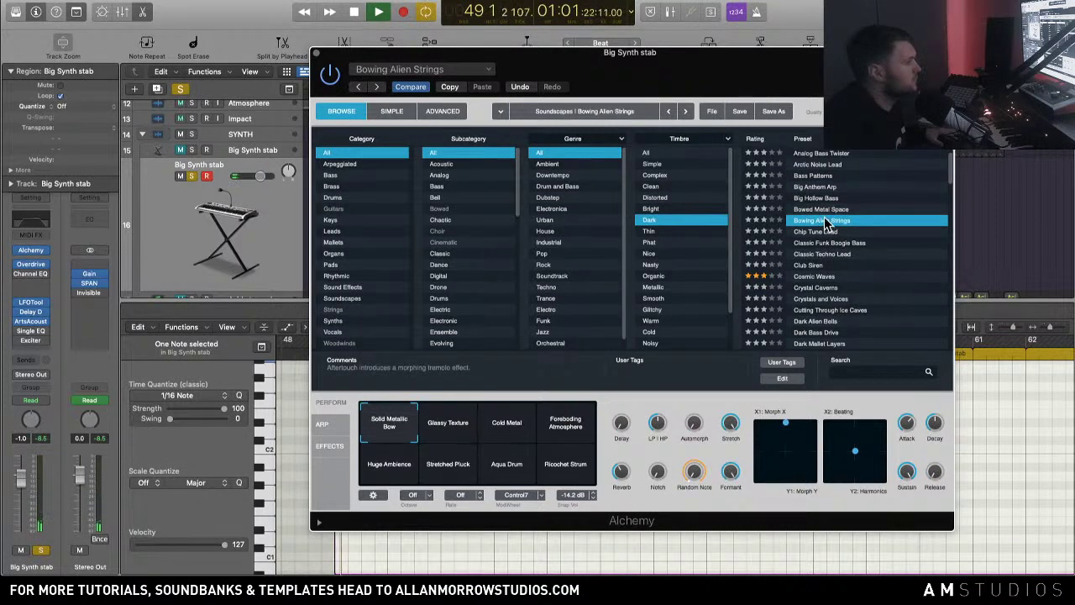
{"action": "left_click", "coordinate": [818, 254]}
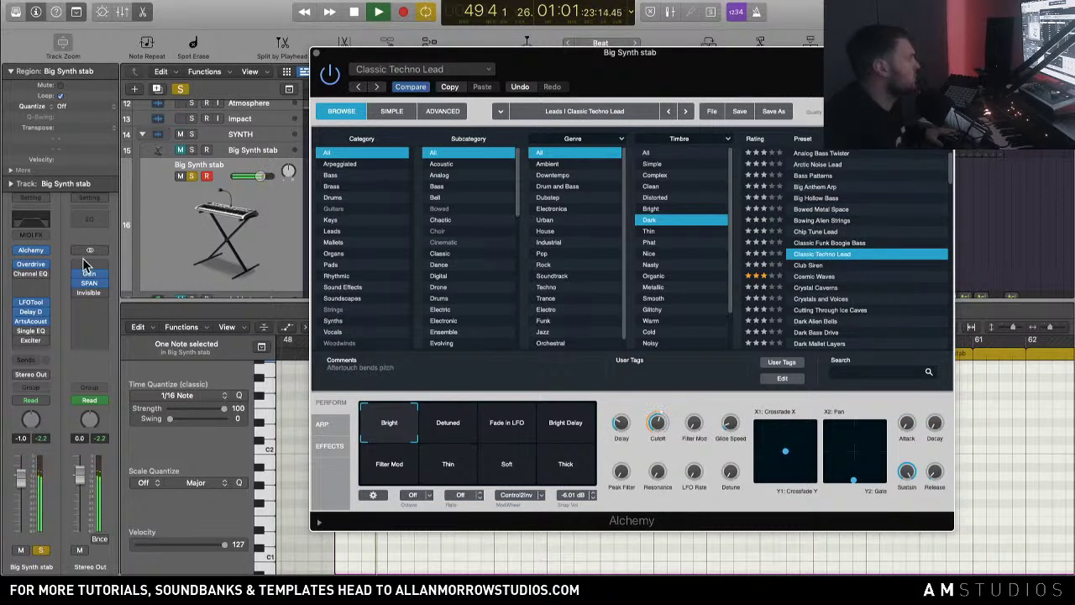
Step: Check the stab unsoloed in the mix, close the Alchemy window, and replay the track soloed
{"action": "left_click", "coordinate": [193, 176]}
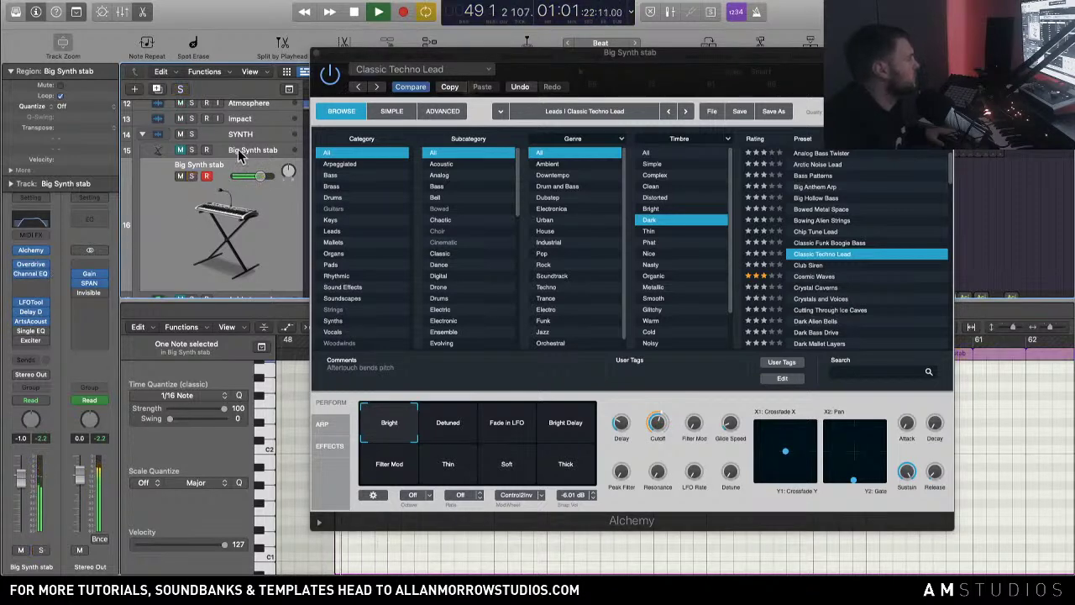
{"action": "left_click_drag", "start_coordinate": [389, 64], "coordinate": [486, 64]}
{"action": "key", "text": "space"}
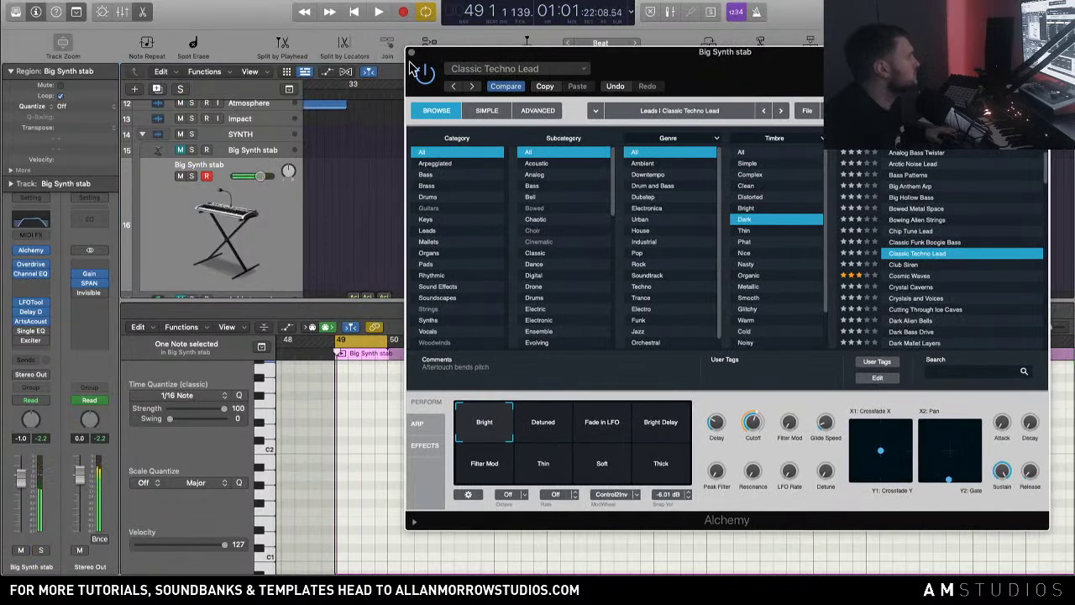
{"action": "left_click", "coordinate": [409, 52]}
{"action": "left_click", "coordinate": [191, 177]}
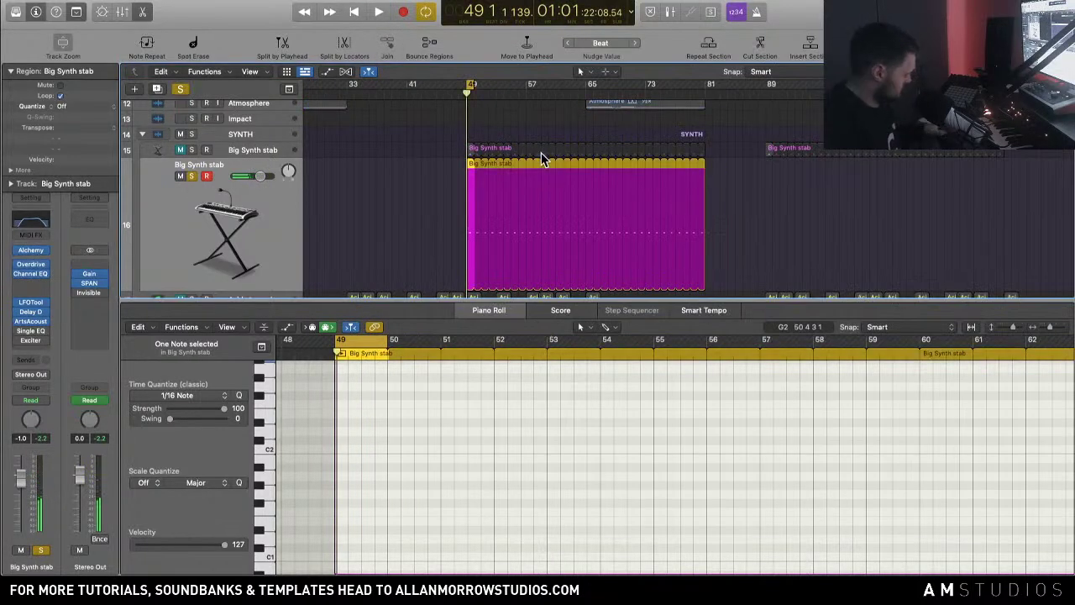
{"action": "key", "text": "space"}
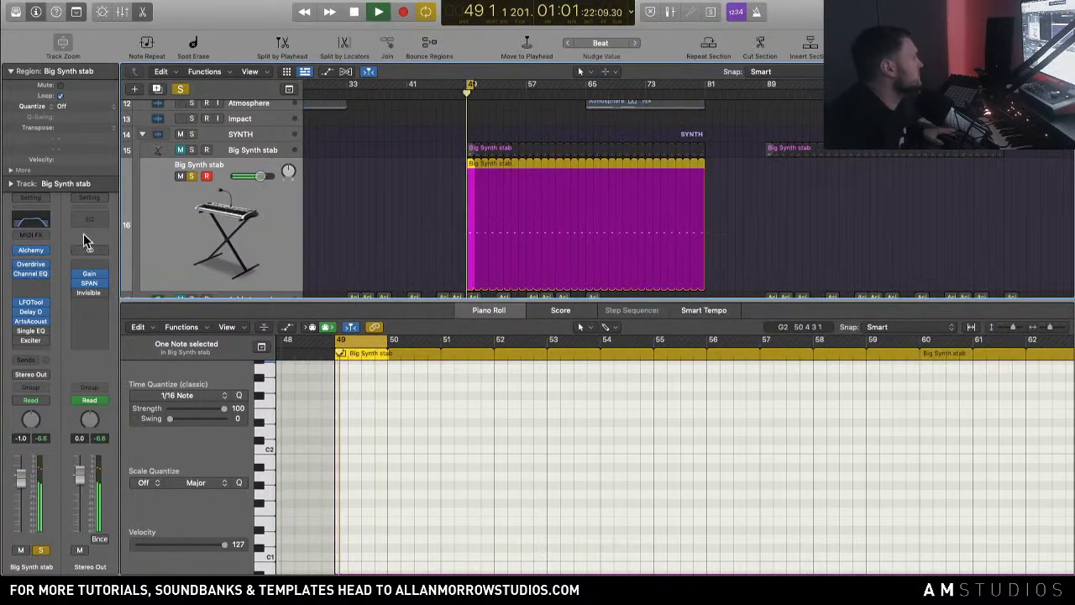
{"action": "key", "text": "space"}
Step: Load the channel strip setting Sylenth - AM Studios Trance Bass Bank on the Big Synth stab track and display the Sylenth1 instrument
{"action": "mouse_move", "coordinate": [44, 254]}
{"action": "left_click", "coordinate": [32, 199]}
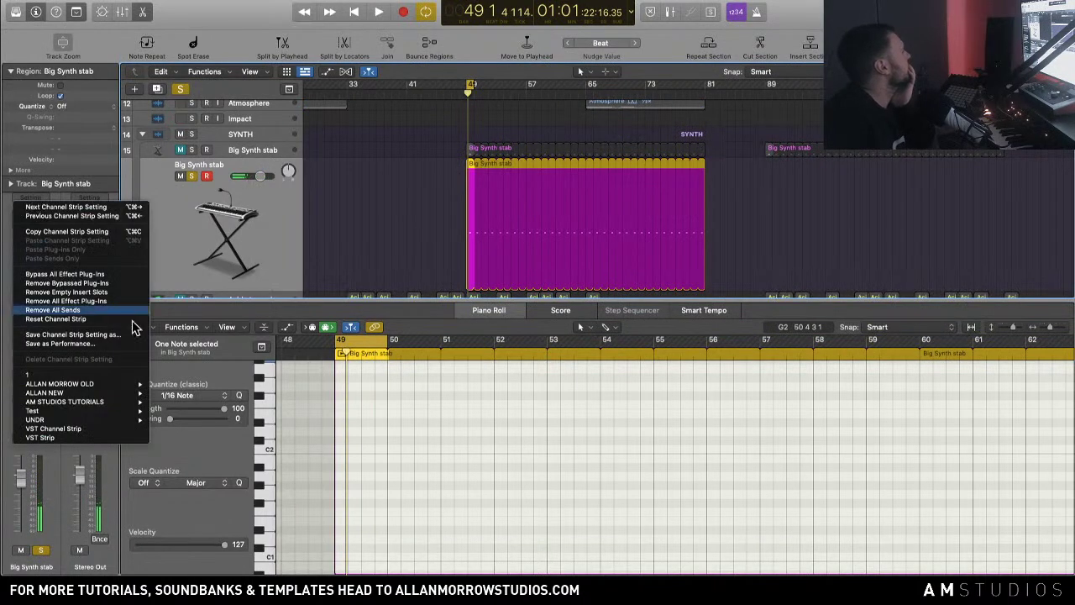
{"action": "mouse_move", "coordinate": [72, 403]}
{"action": "mouse_move", "coordinate": [201, 411]}
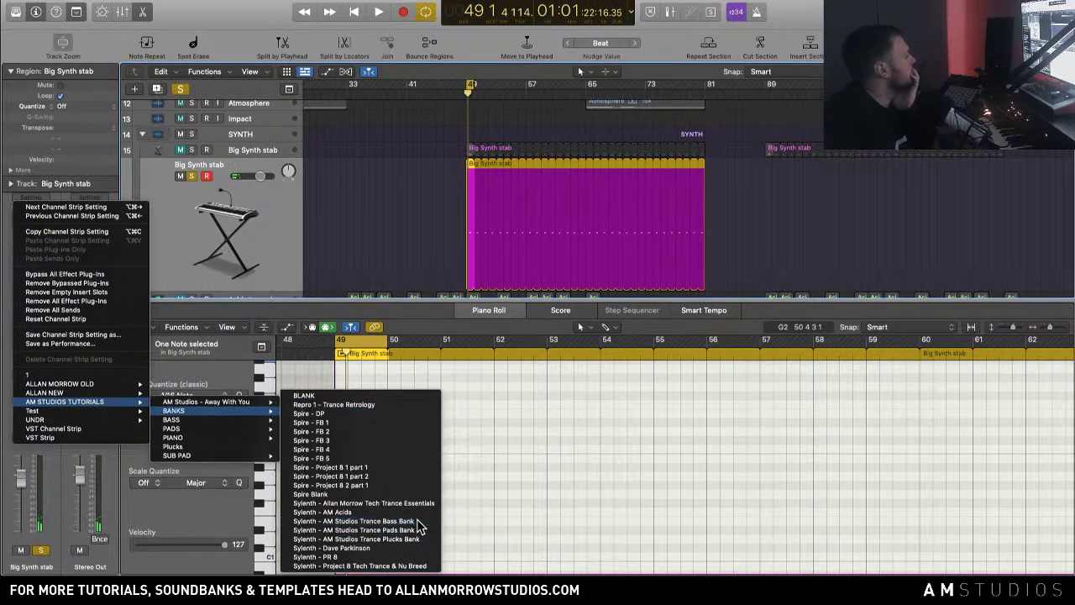
{"action": "left_click", "coordinate": [362, 520]}
{"action": "key", "text": "space"}
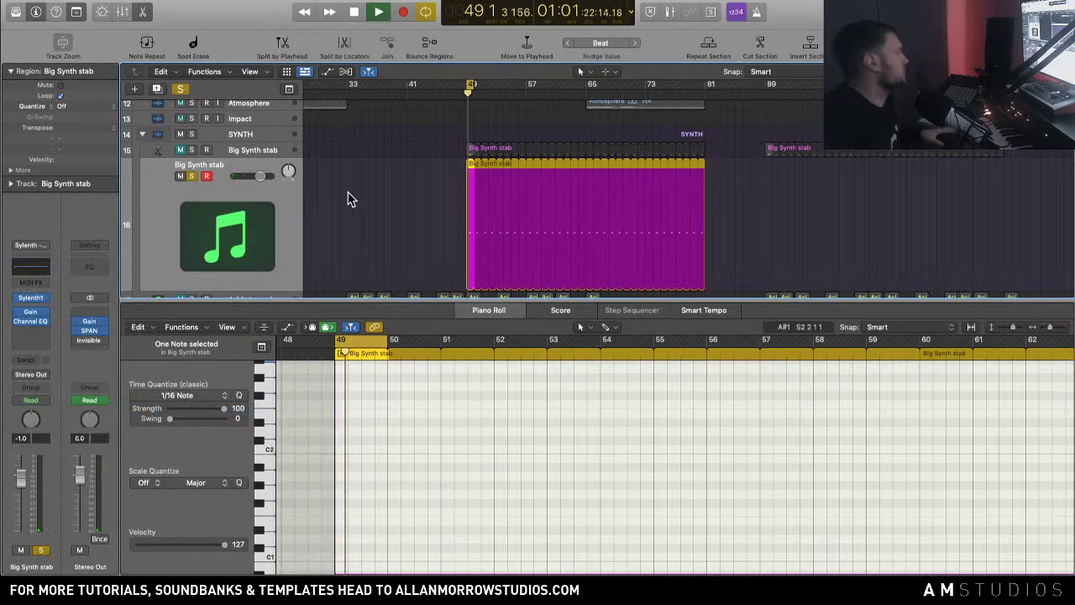
{"action": "left_click", "coordinate": [38, 301]}
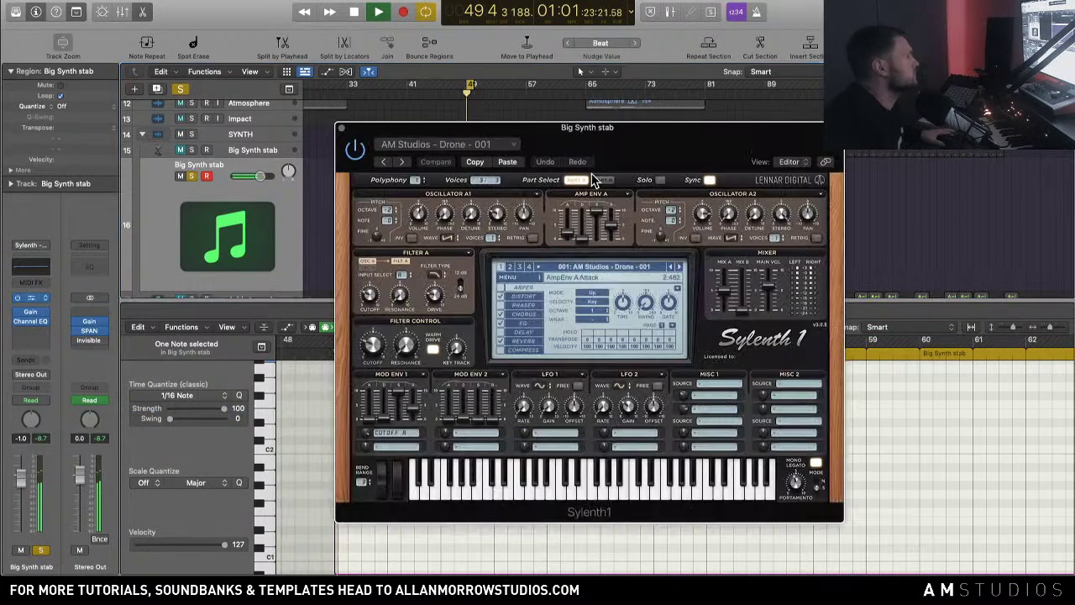
{"action": "key", "text": "space"}
Step: Advance through the Sylenth1 bank to the AM Studios - Grit Bass - 001 preset and play it on the stab
{"action": "left_click", "coordinate": [679, 267]}
{"action": "left_click", "coordinate": [680, 271]}
{"action": "left_click", "coordinate": [680, 271]}
{"action": "left_click", "coordinate": [679, 270]}
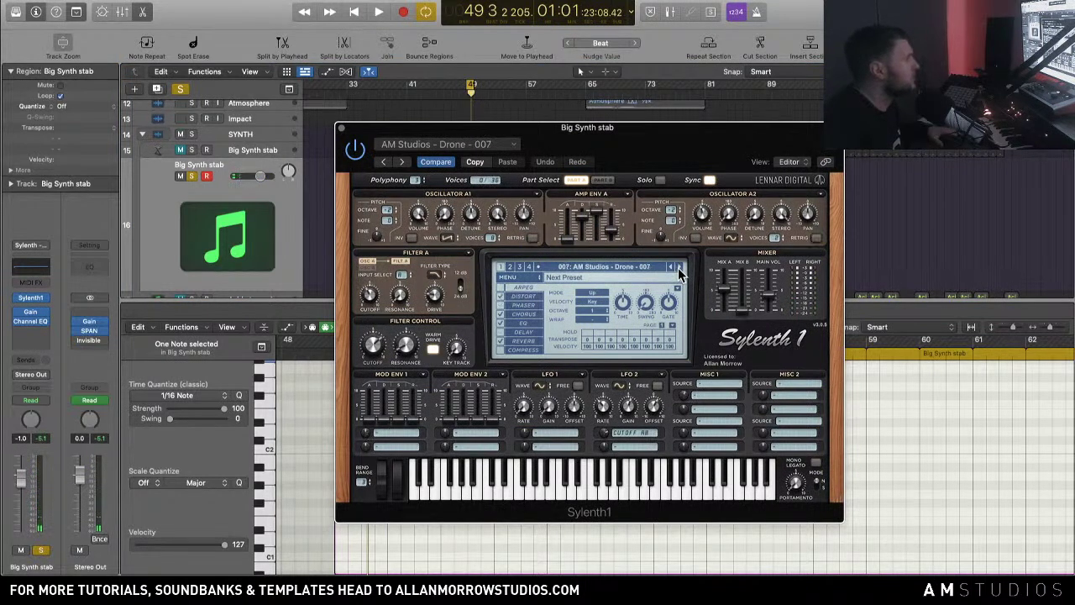
{"action": "left_click", "coordinate": [680, 271]}
{"action": "key", "text": "space"}
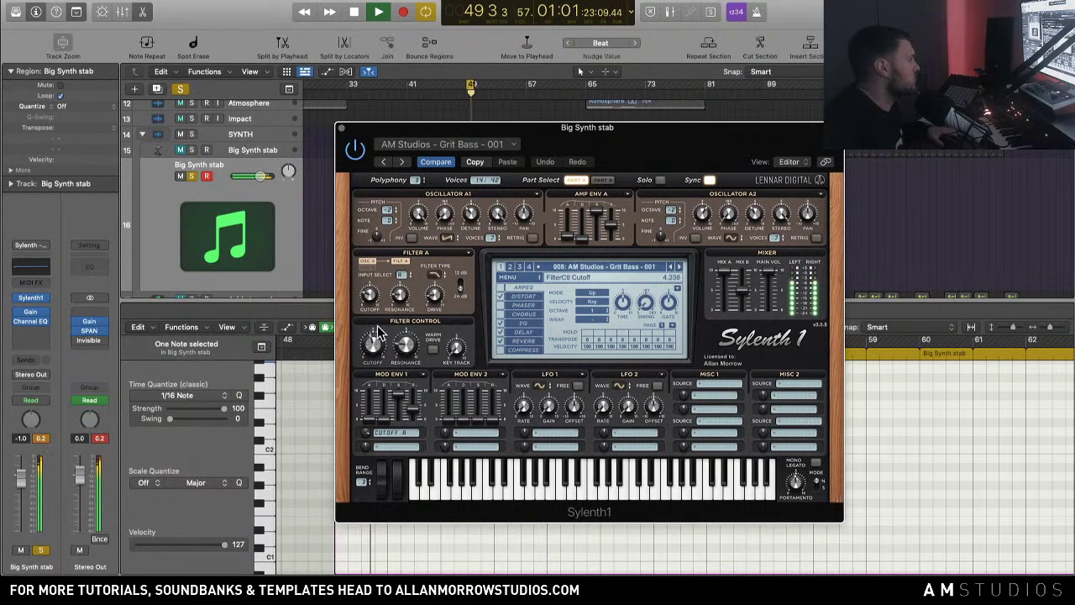
{"action": "left_click_drag", "start_coordinate": [391, 128], "coordinate": [438, 101]}
{"action": "key", "text": "space"}
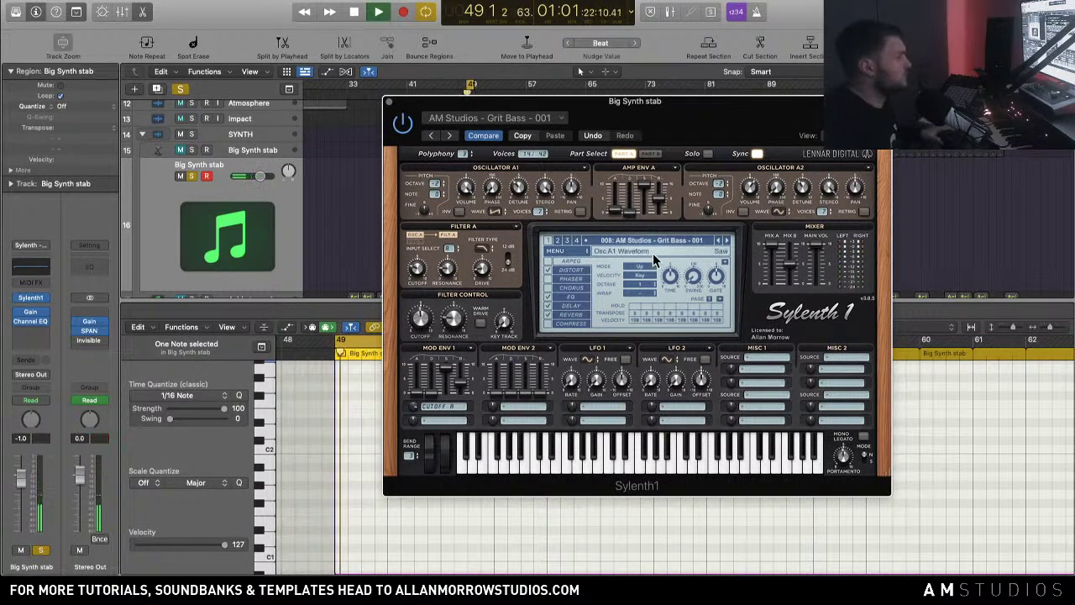
Step: Advance Sylenth1 to the AM Studios - Grit Bass - 002 preset and audition it on the looped stab
{"action": "left_click", "coordinate": [727, 241]}
{"action": "key", "text": "space"}
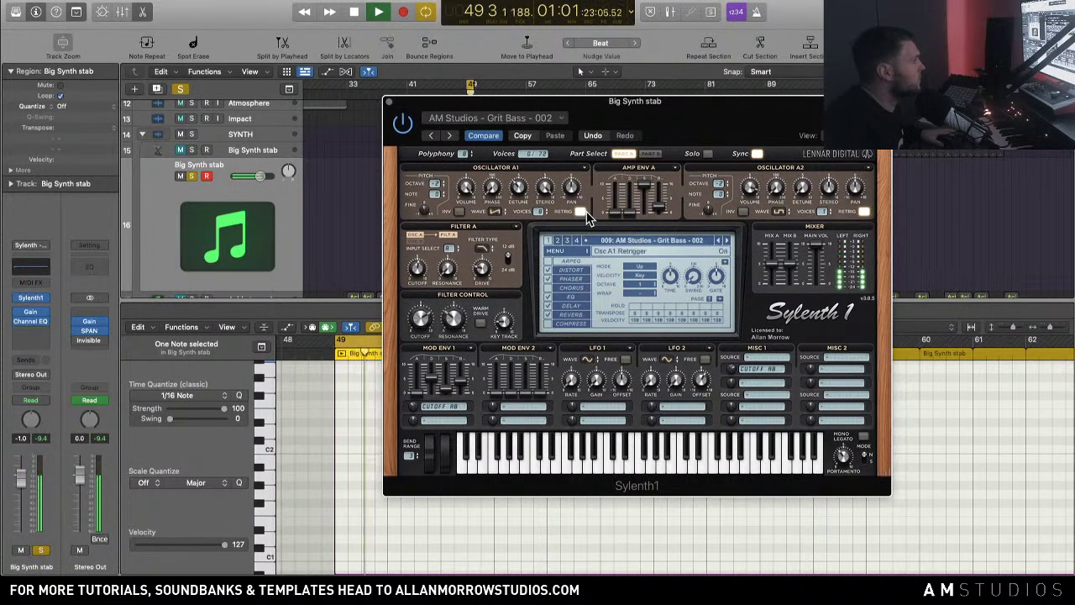
{"action": "key", "text": "space"}
Step: Insert a Delay Designer after the Channel EQ on the Big Synth stab and load its 1\4 Dotted Basic Pan preset during playback
{"action": "left_click", "coordinate": [80, 331]}
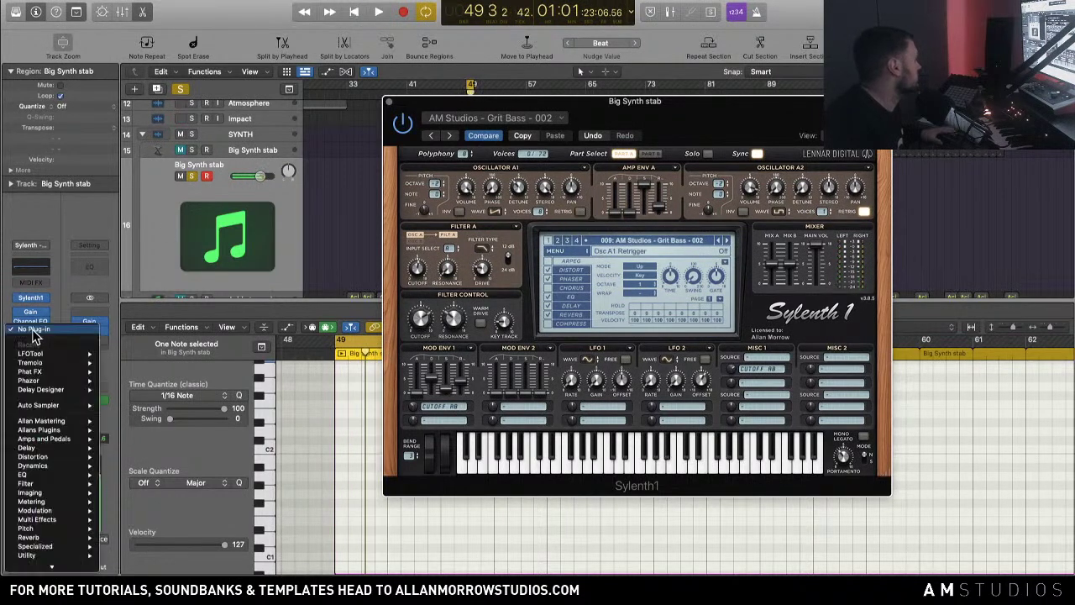
{"action": "mouse_move", "coordinate": [57, 451]}
{"action": "left_click", "coordinate": [210, 447]}
{"action": "key", "text": "space"}
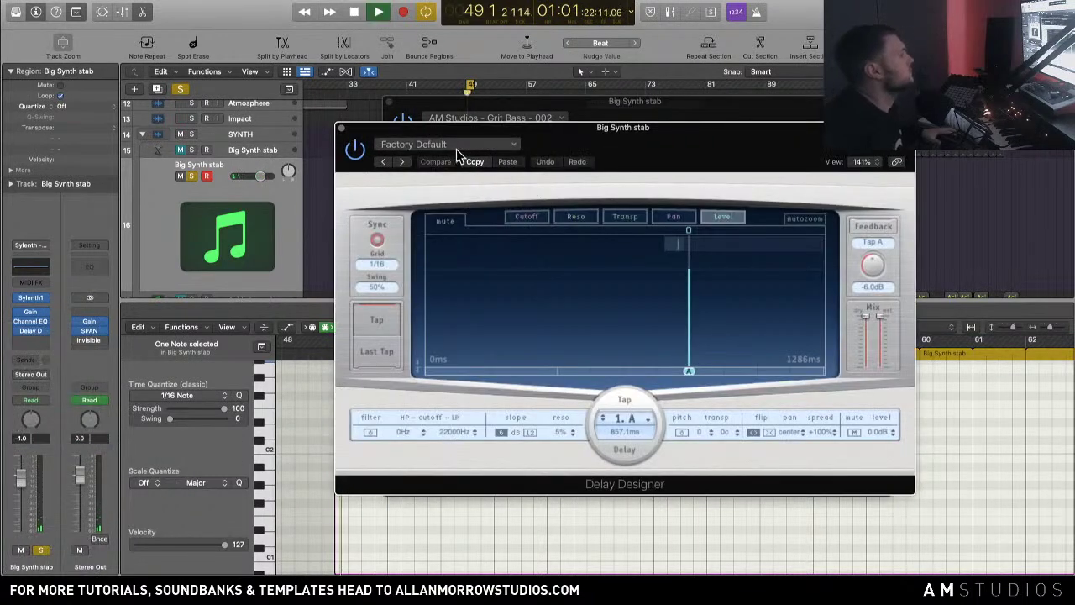
{"action": "left_click", "coordinate": [401, 161]}
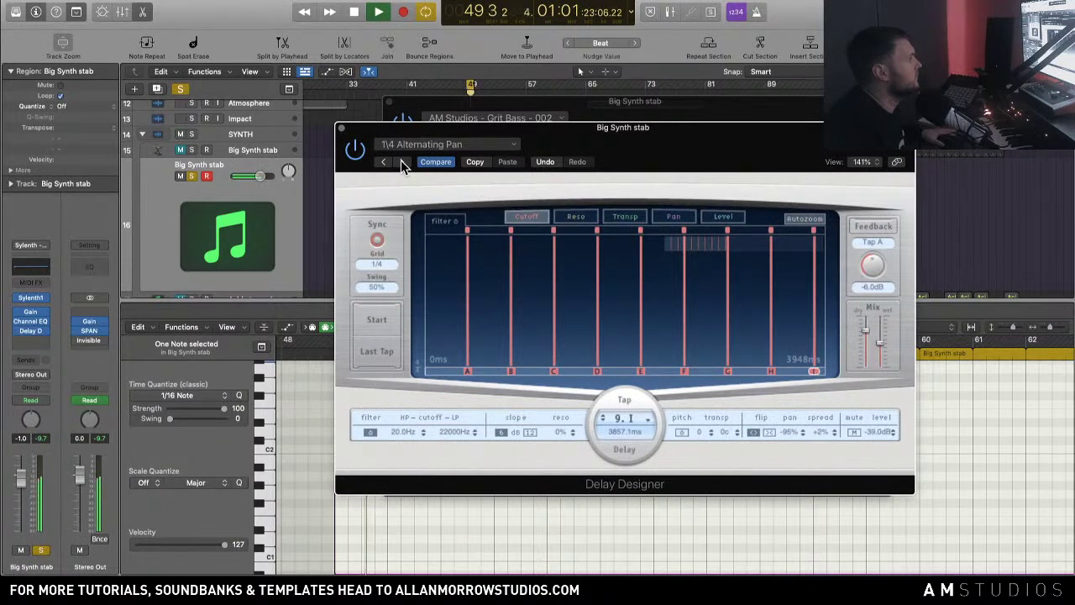
{"action": "left_click", "coordinate": [402, 161]}
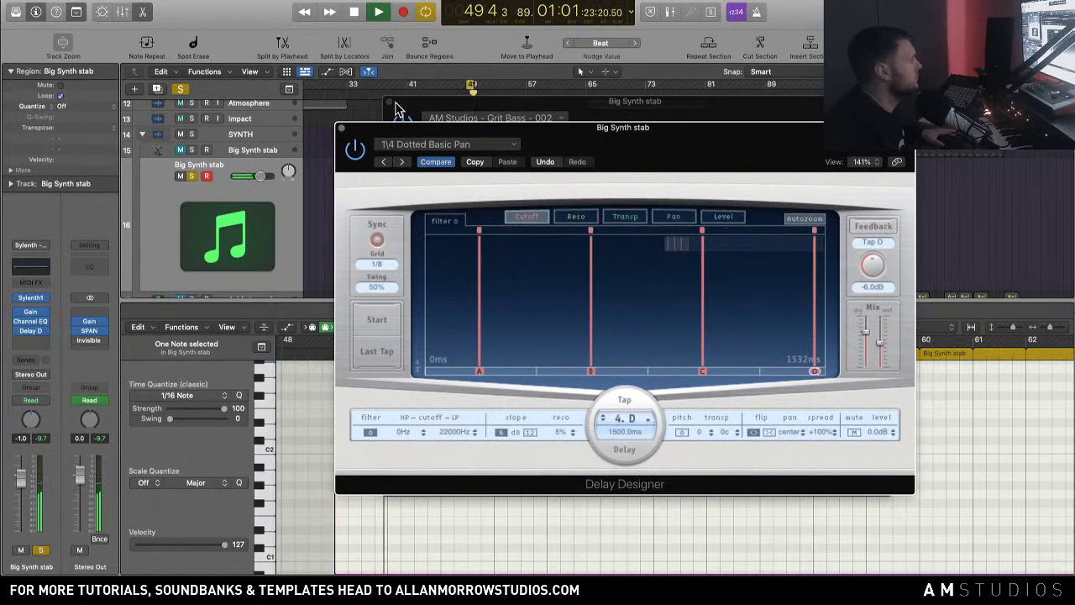
Step: Insert a stereo Space Designer reverb after the delay and load the 01.8s Evolving Chamber preset
{"action": "left_click", "coordinate": [40, 340]}
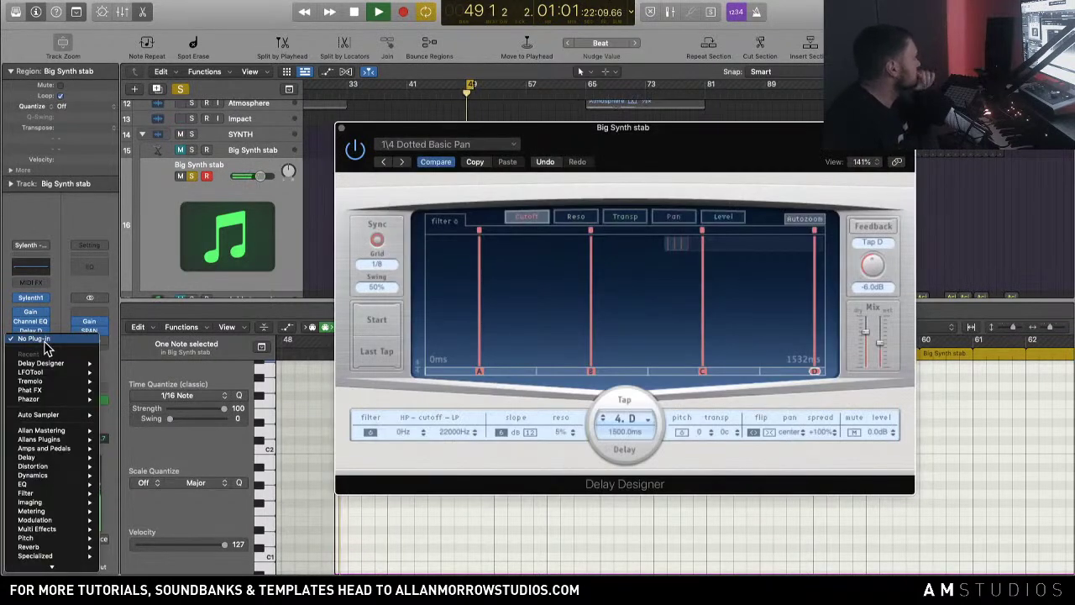
{"action": "mouse_move", "coordinate": [51, 365]}
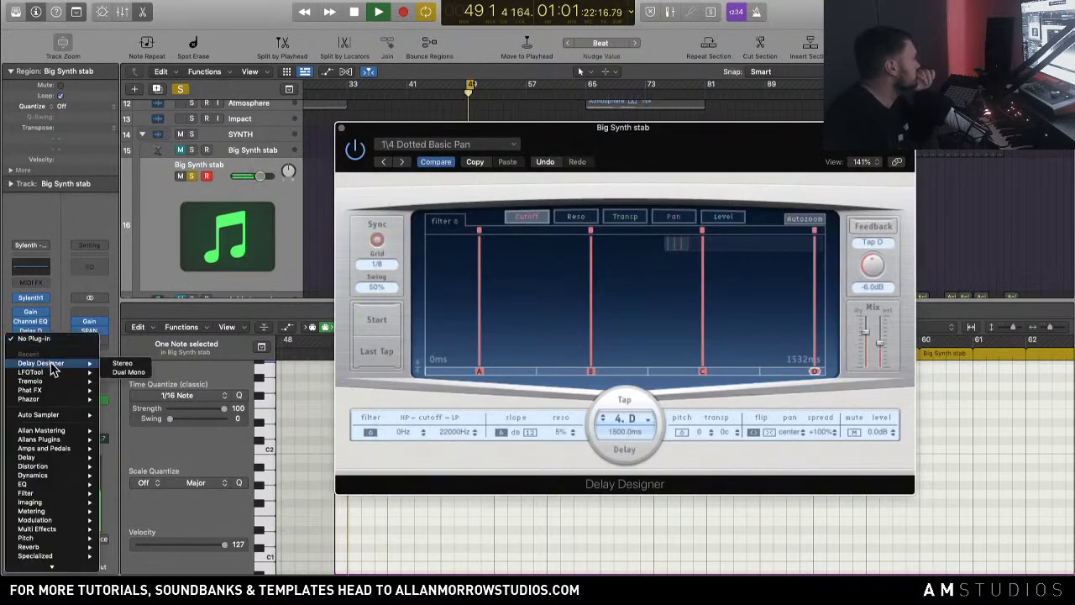
{"action": "mouse_move", "coordinate": [80, 523]}
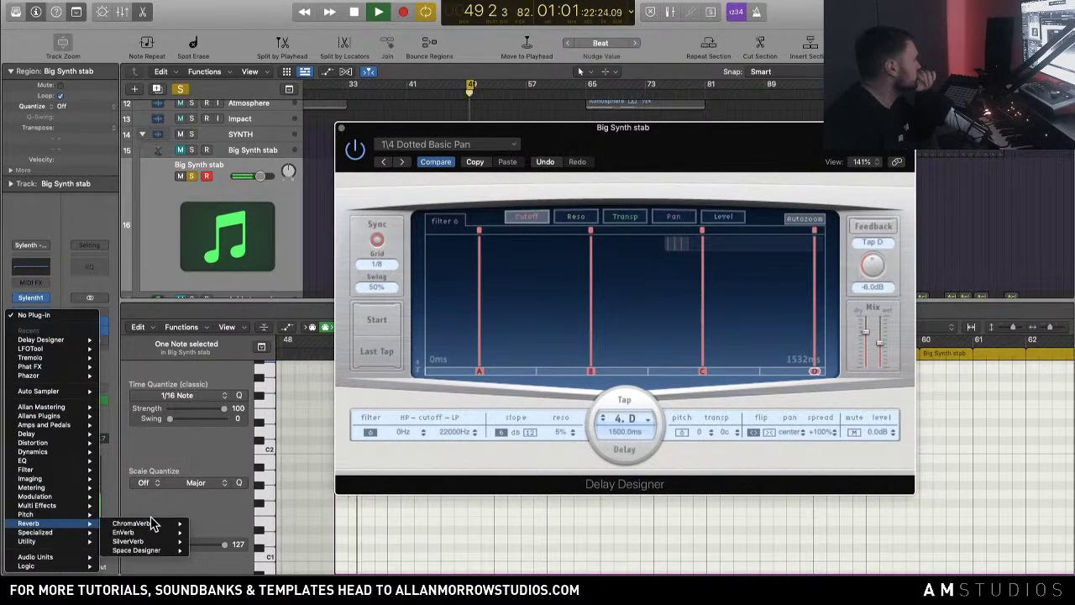
{"action": "mouse_move", "coordinate": [147, 555]}
{"action": "left_click", "coordinate": [213, 550]}
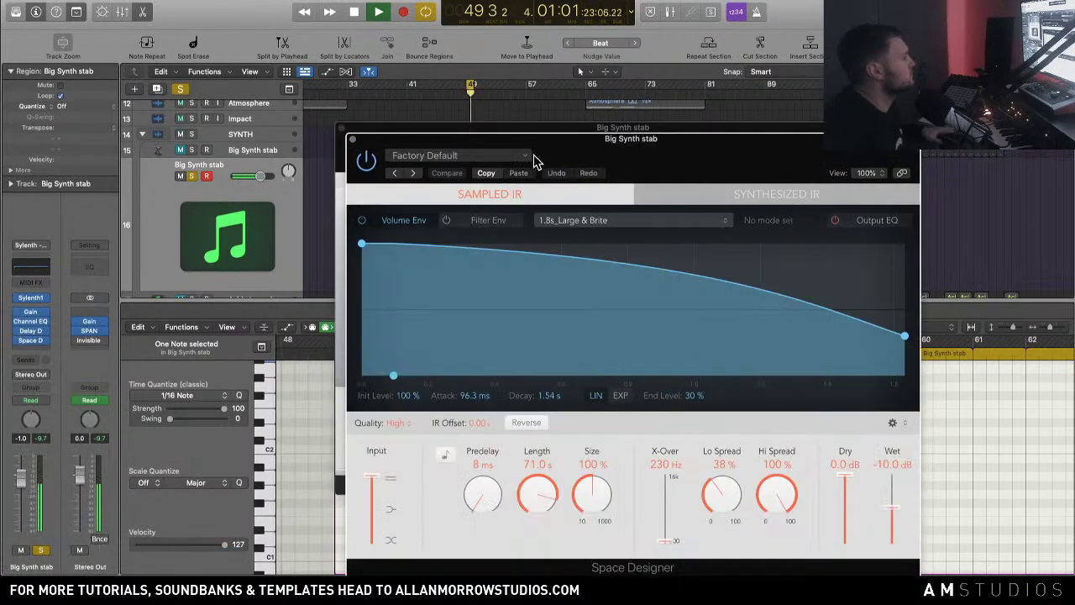
{"action": "left_click", "coordinate": [415, 173]}
{"action": "left_click", "coordinate": [415, 173]}
{"action": "left_click", "coordinate": [415, 173]}
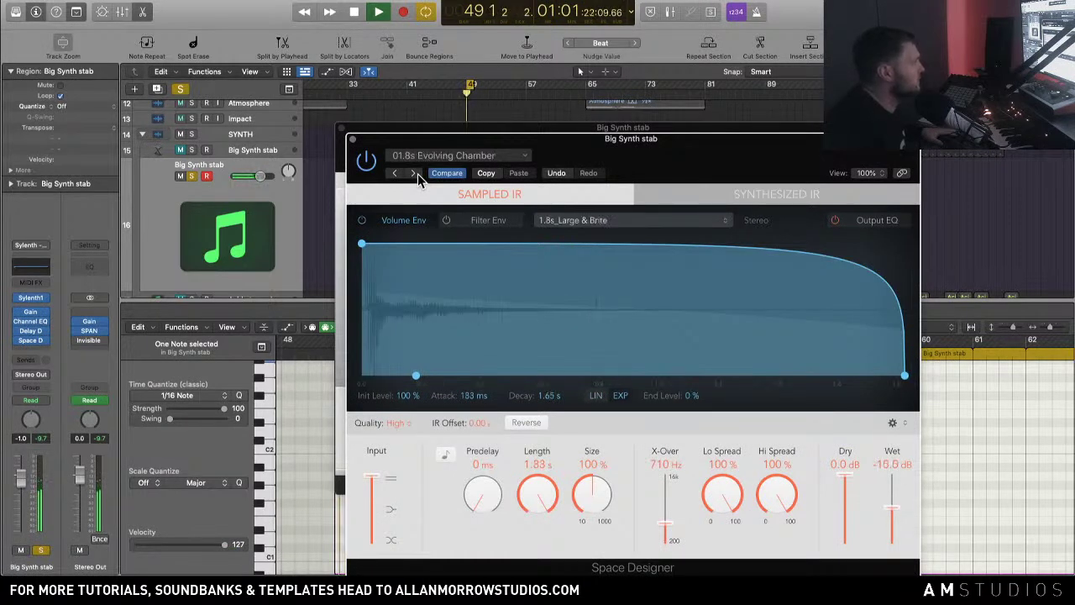
Step: Listen to the stab unsoloed in the mix and close the Space Designer and Delay Designer windows
{"action": "left_click", "coordinate": [193, 176]}
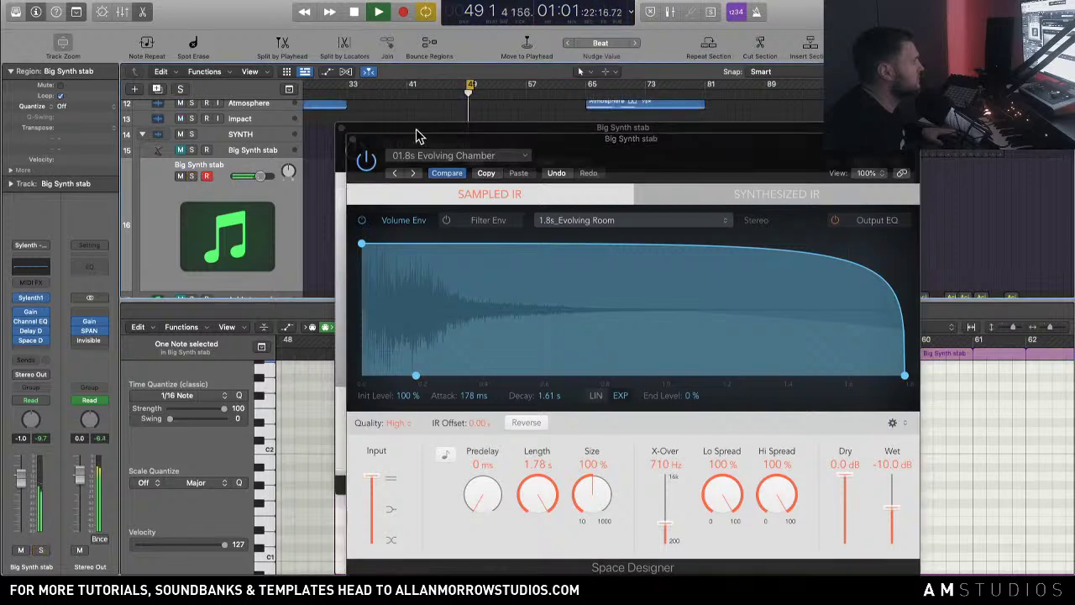
{"action": "left_click", "coordinate": [347, 135]}
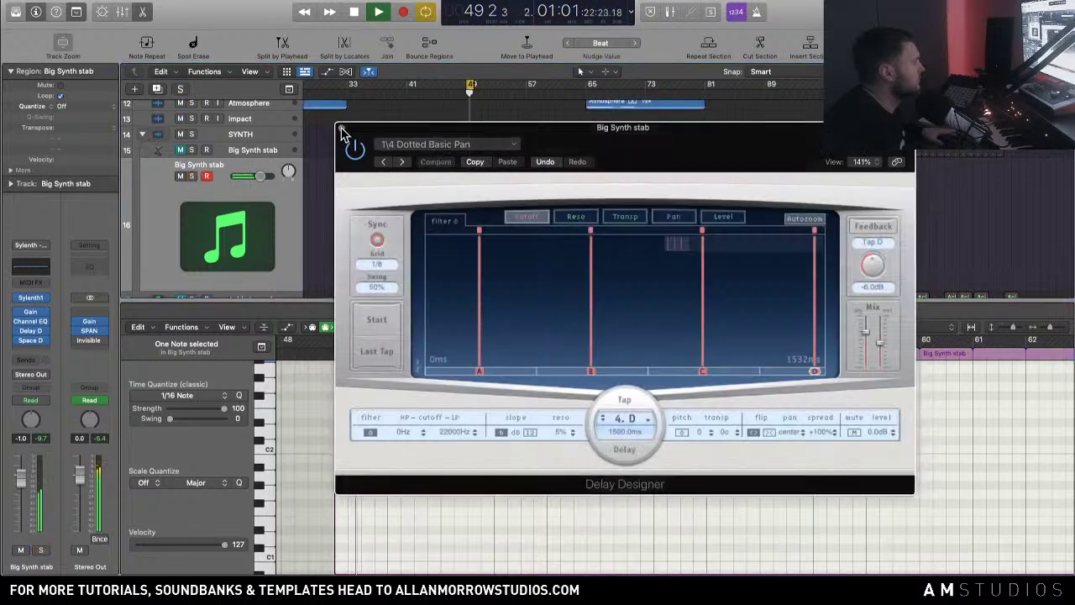
{"action": "left_click", "coordinate": [347, 135]}
{"action": "key", "text": "super+Right"}
{"action": "key", "text": "super+Right"}
{"action": "key", "text": "super+Right"}
{"action": "key", "text": "super+Right"}
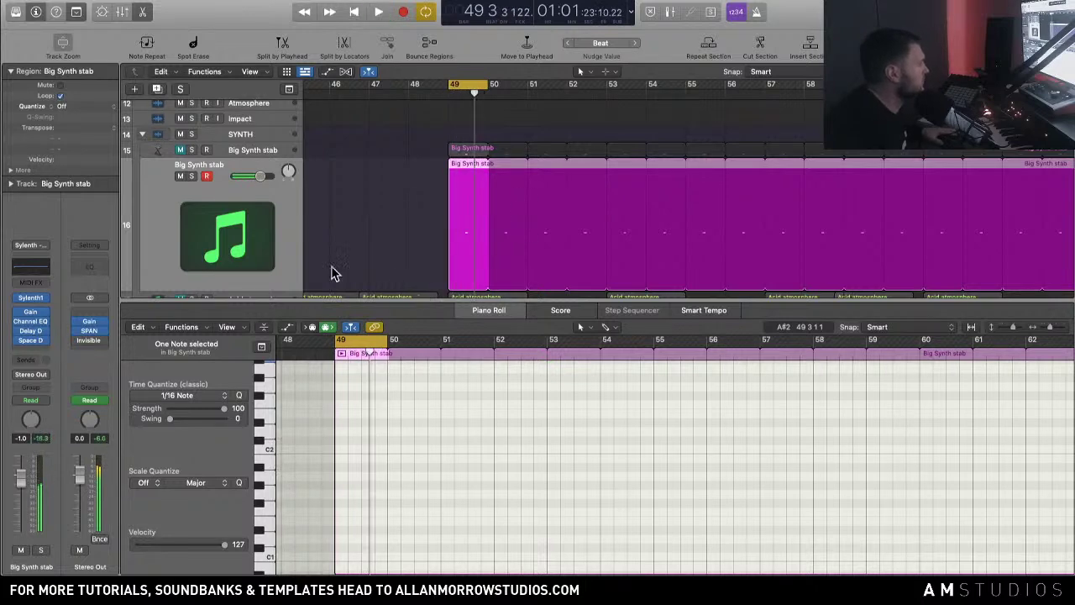
Step: Solo the stab and audition Sylenth1 presets from Grit Bass - 003 through Mid Bass - 003, adjusting the filter cutoff
{"action": "left_click", "coordinate": [192, 175]}
{"action": "key", "text": "v"}
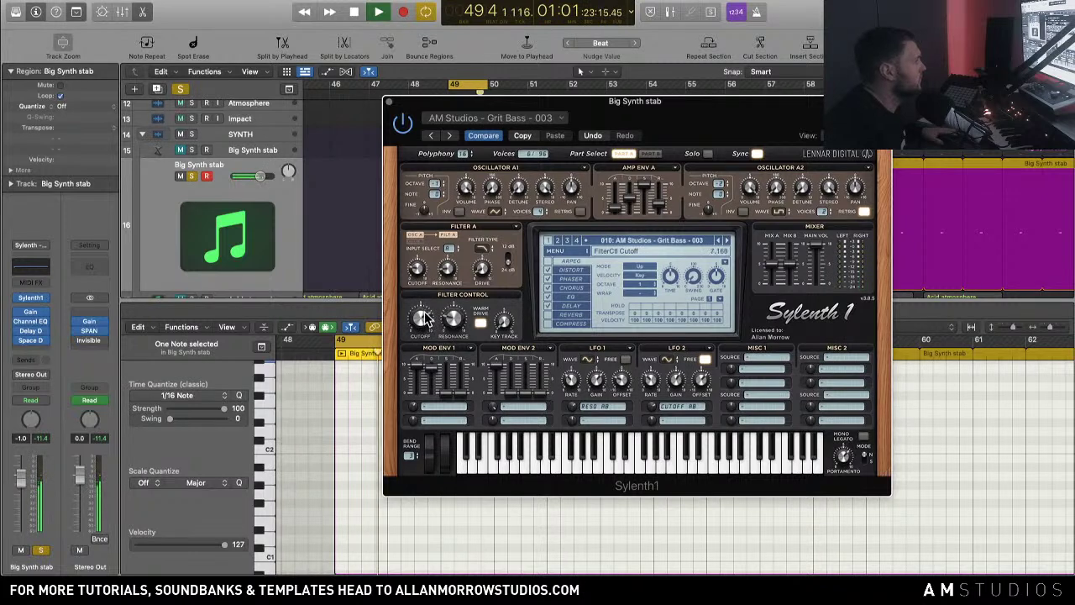
{"action": "left_click", "coordinate": [728, 241]}
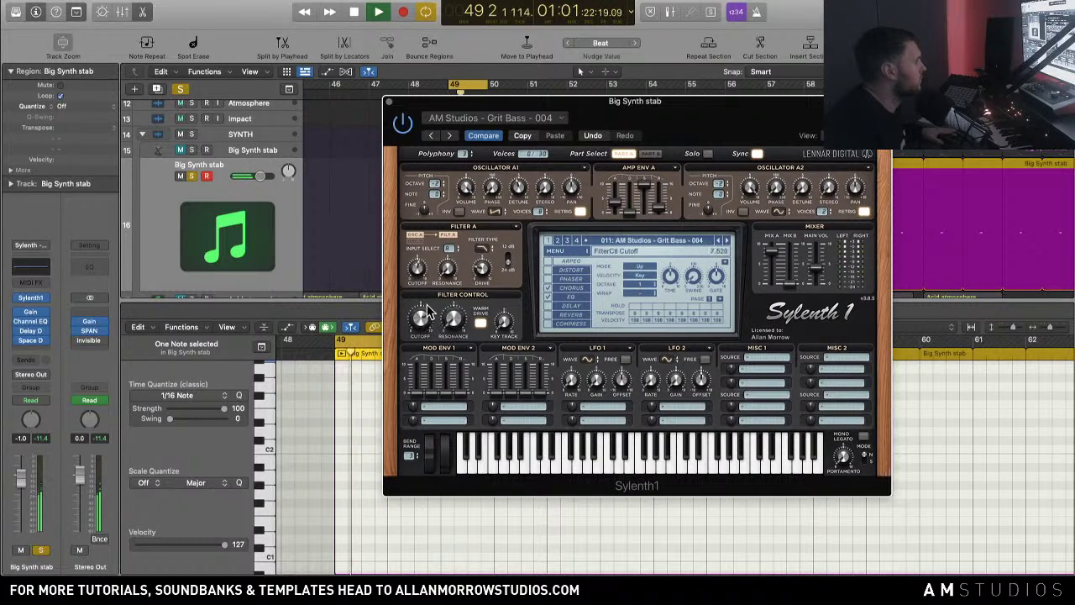
{"action": "left_click", "coordinate": [727, 242]}
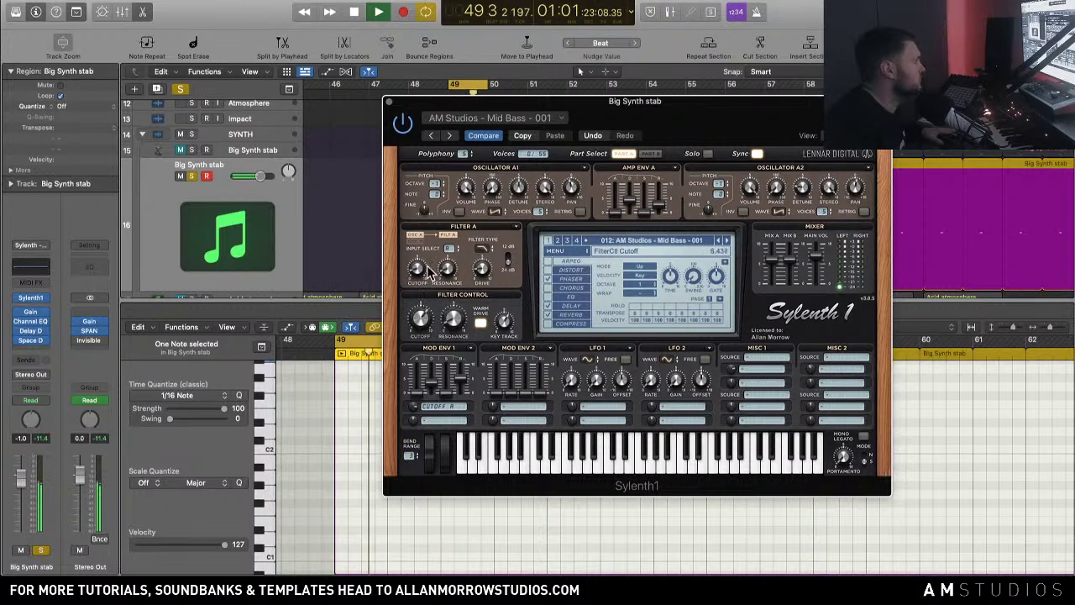
{"action": "left_click", "coordinate": [727, 242]}
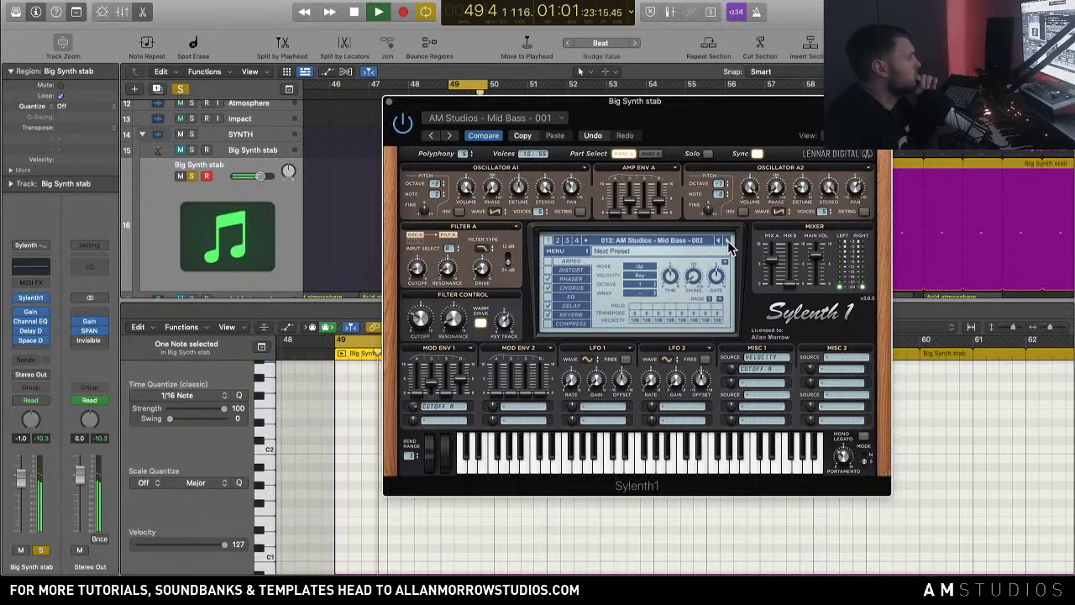
{"action": "left_click", "coordinate": [728, 241]}
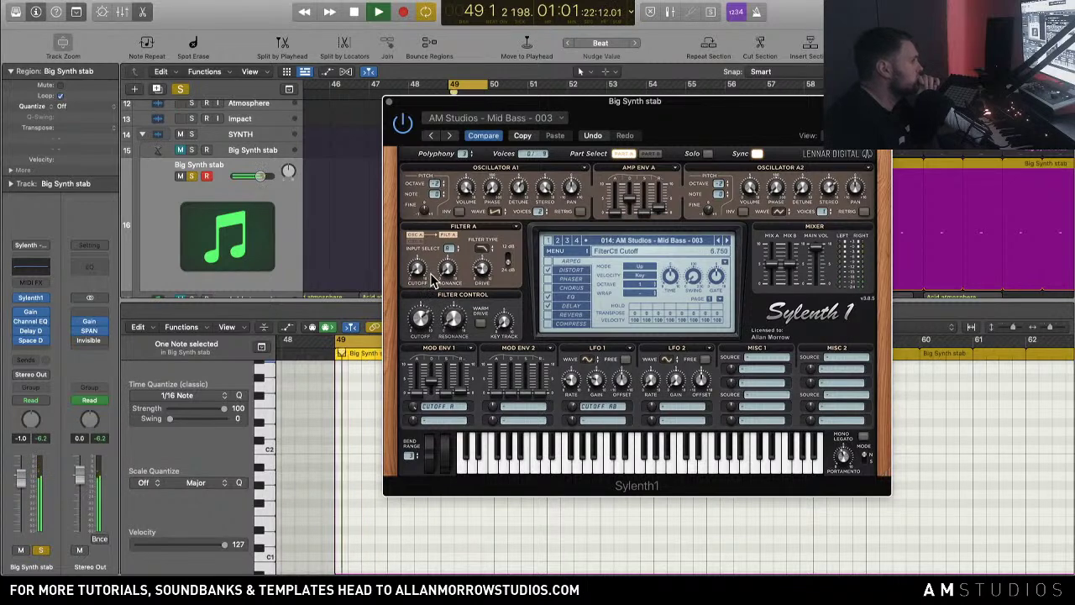
Step: Set the low cut of the stab's Channel EQ to about 135 Hz and close the EQ window
{"action": "left_click", "coordinate": [30, 321]}
{"action": "left_click_drag", "start_coordinate": [378, 265], "coordinate": [483, 286]}
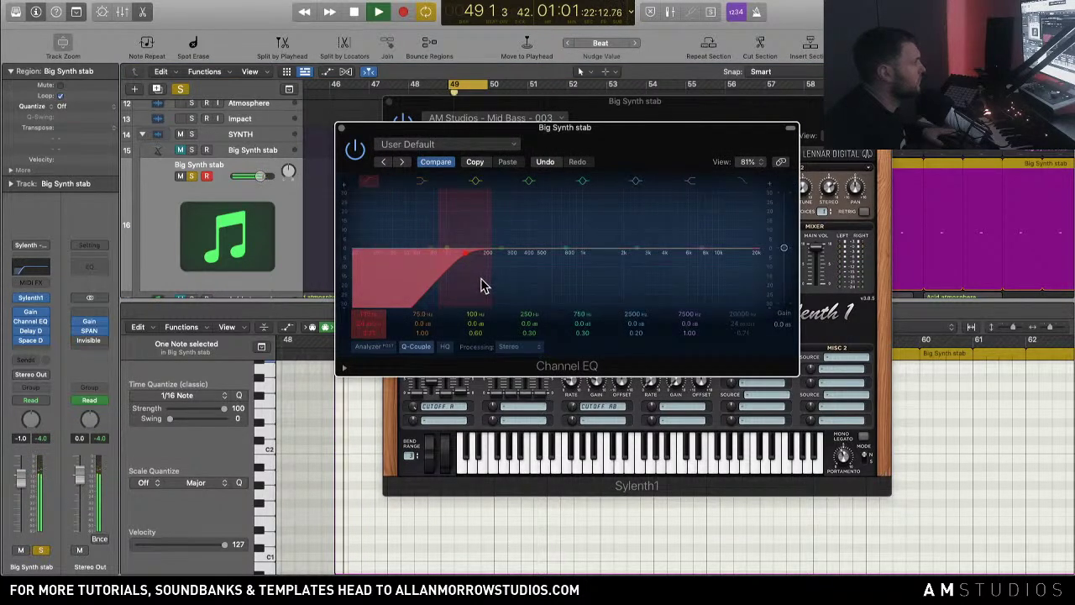
{"action": "left_click", "coordinate": [341, 128]}
Step: Insert a stereo LFOTool after Space Designer and reshape its first LFO curve by moving the start and middle points
{"action": "left_click", "coordinate": [35, 350]}
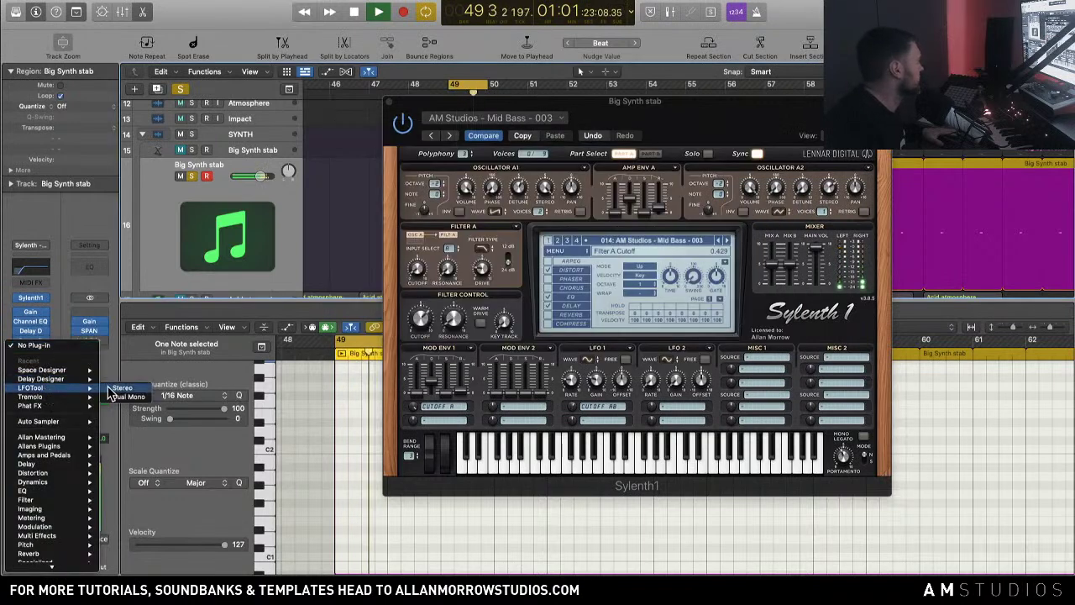
{"action": "left_click", "coordinate": [113, 389]}
{"action": "left_click_drag", "start_coordinate": [678, 173], "coordinate": [768, 206]}
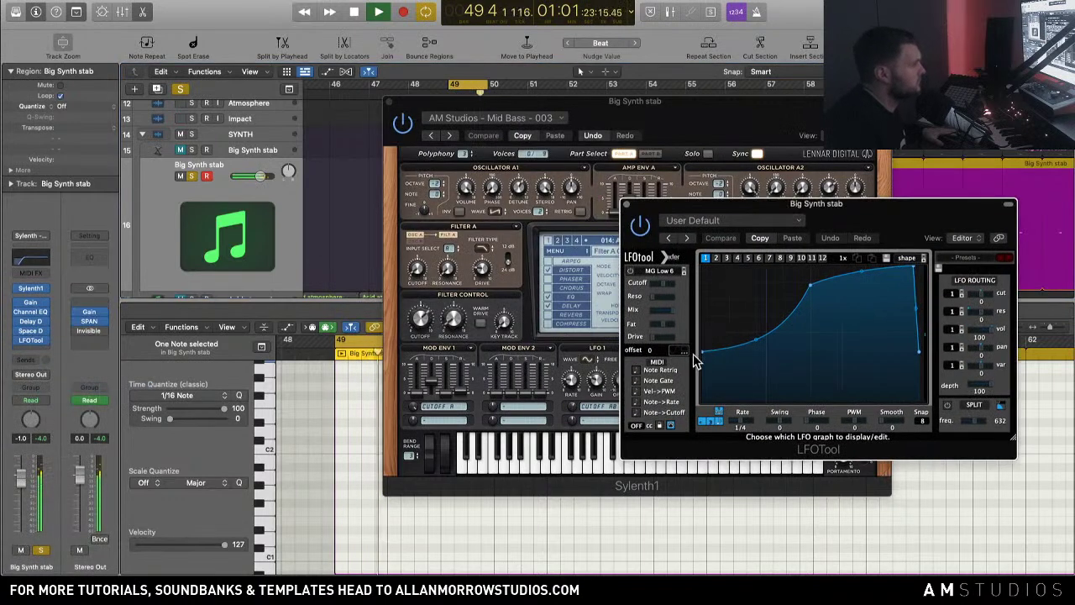
{"action": "left_click_drag", "start_coordinate": [708, 355], "coordinate": [787, 333]}
{"action": "left_click_drag", "start_coordinate": [810, 285], "coordinate": [812, 289]}
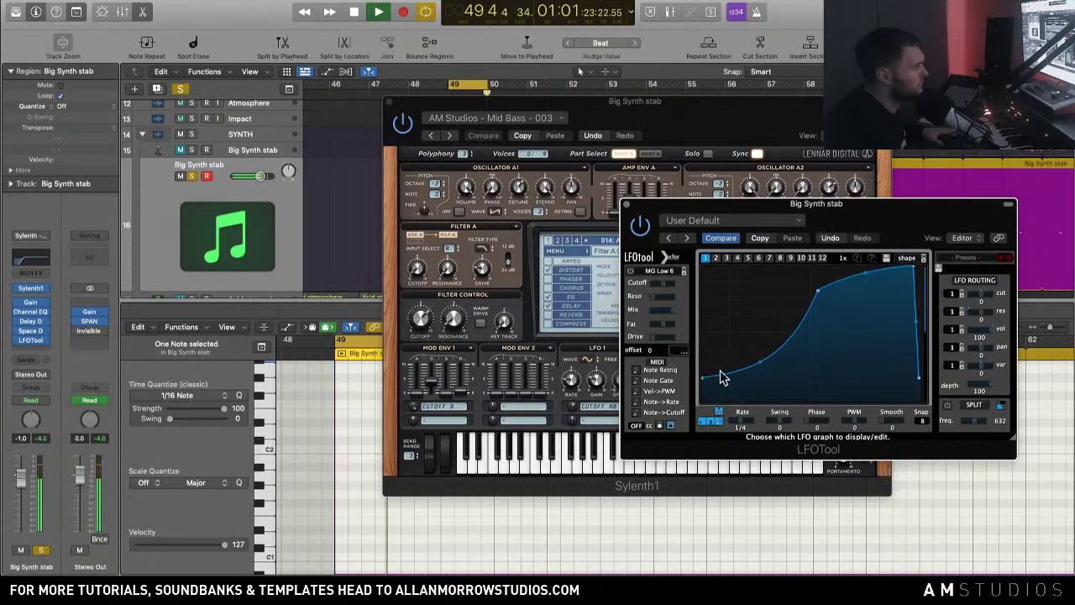
{"action": "left_click_drag", "start_coordinate": [708, 377], "coordinate": [707, 343]}
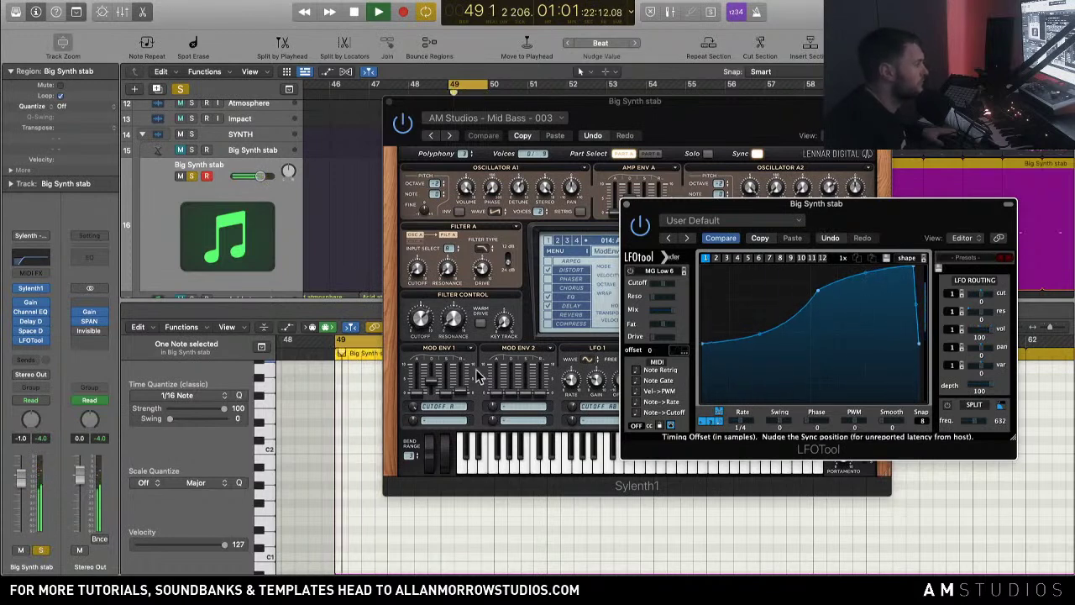
Step: Move LFOTool ahead of Space Designer in the stab's insert chain and display the Space Designer reverb
{"action": "mouse_move", "coordinate": [36, 332]}
{"action": "left_mouse_down"}
{"action": "mouse_move", "coordinate": [40, 320]}
{"action": "mouse_move", "coordinate": [35, 331]}
{"action": "left_mouse_up"}
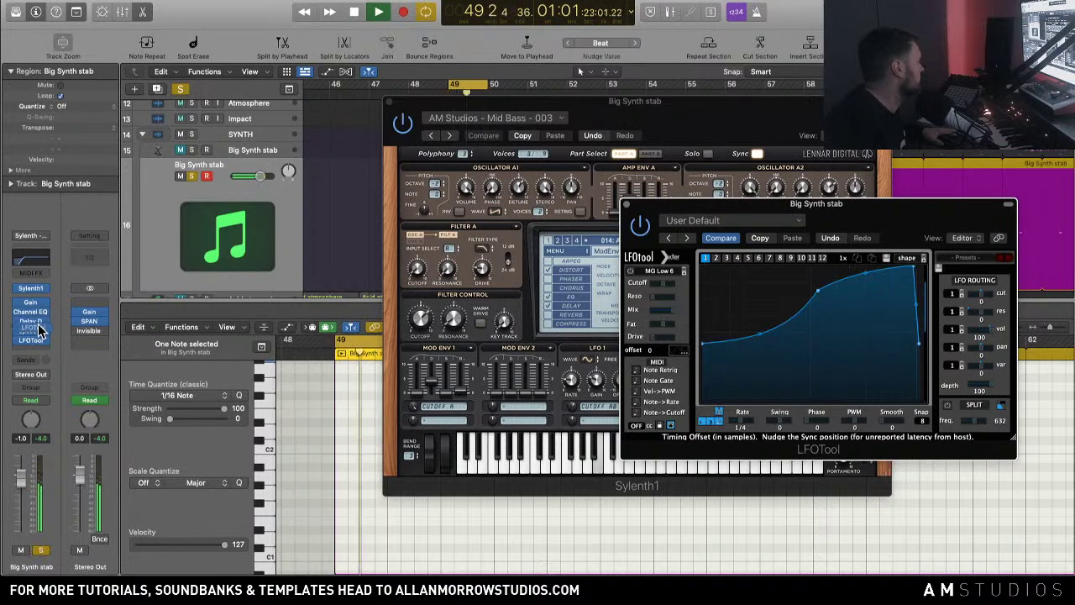
{"action": "left_click", "coordinate": [30, 341]}
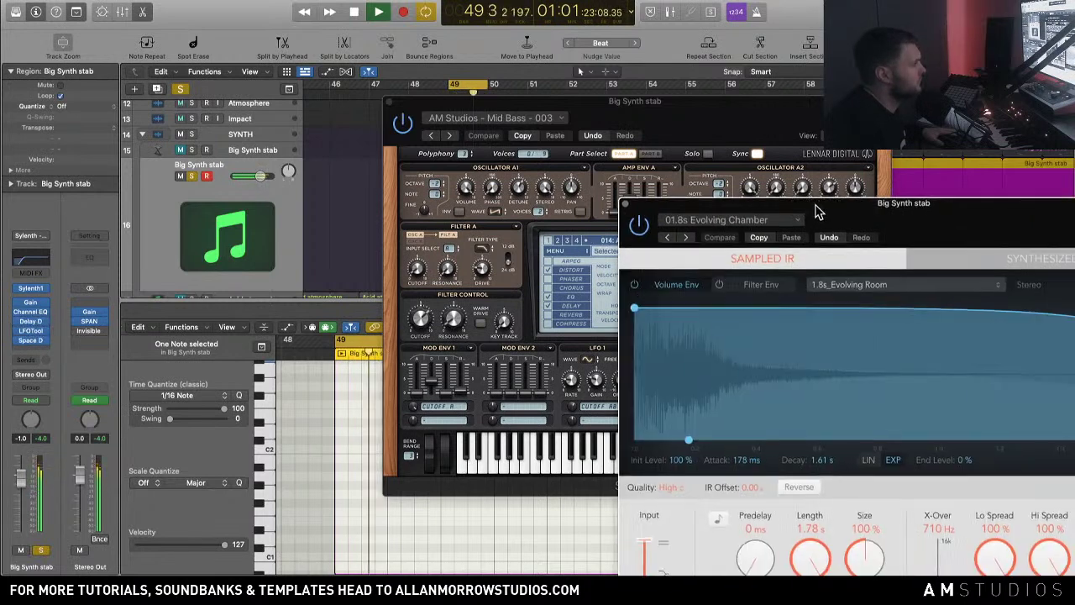
{"action": "left_click_drag", "start_coordinate": [813, 204], "coordinate": [517, 149]}
Step: Check the Mid Bass - 003 stab unsoloed in the mix, close the open plug-in windows and stop playback
{"action": "left_click", "coordinate": [193, 177]}
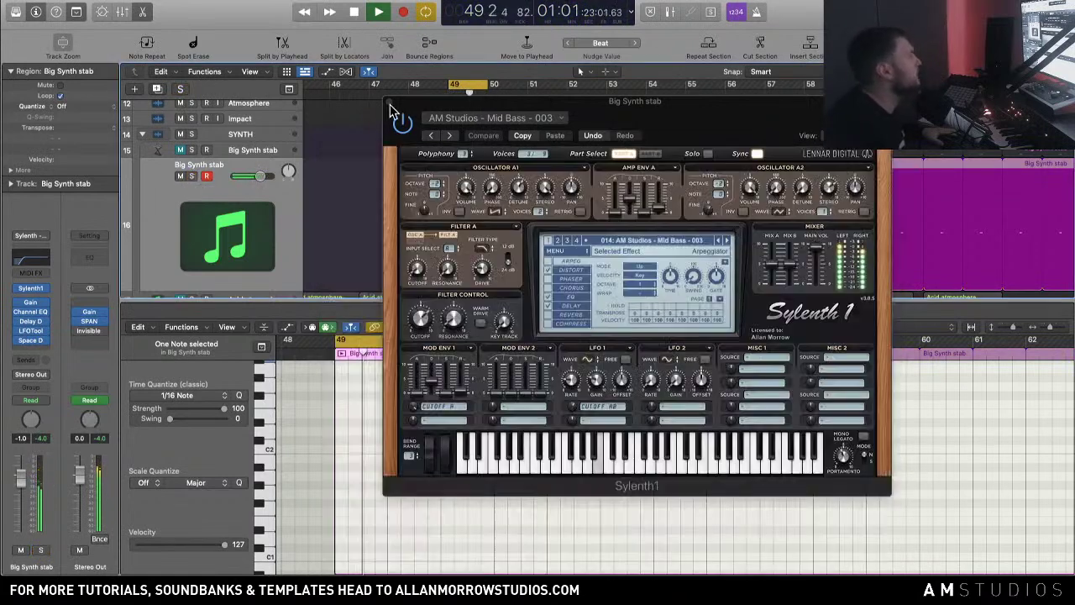
{"action": "left_click", "coordinate": [333, 149]}
{"action": "left_click", "coordinate": [392, 102]}
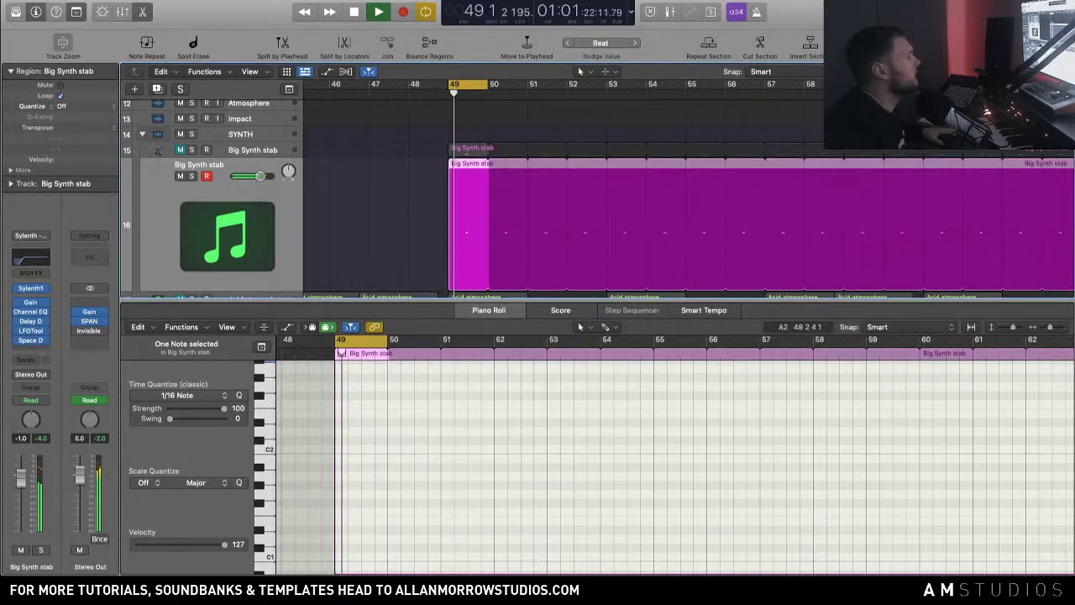
{"action": "key", "text": "super+Right"}
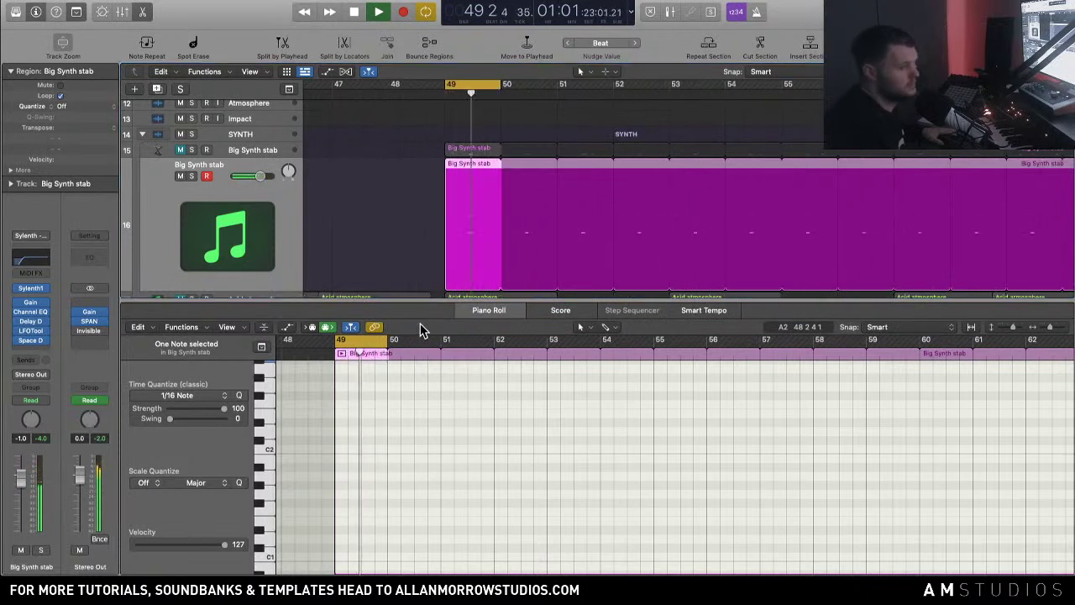
{"action": "key", "text": "space"}
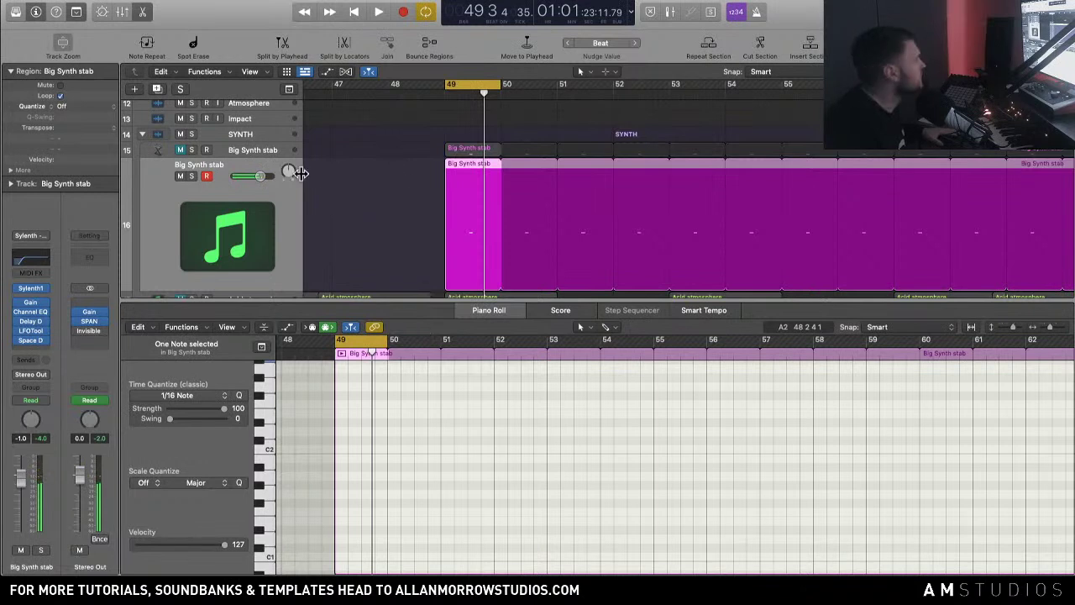
Step: Replay the stab soloed and switch its Delay Designer to the 1\4 Simple Pan preset
{"action": "left_click", "coordinate": [191, 175]}
{"action": "key", "text": "space"}
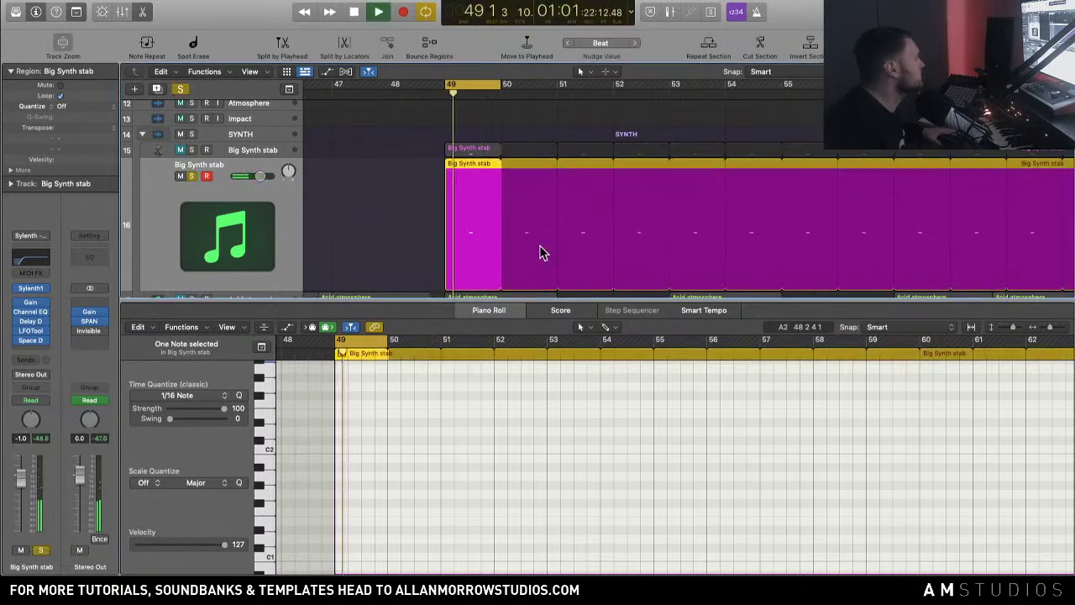
{"action": "left_click", "coordinate": [32, 322]}
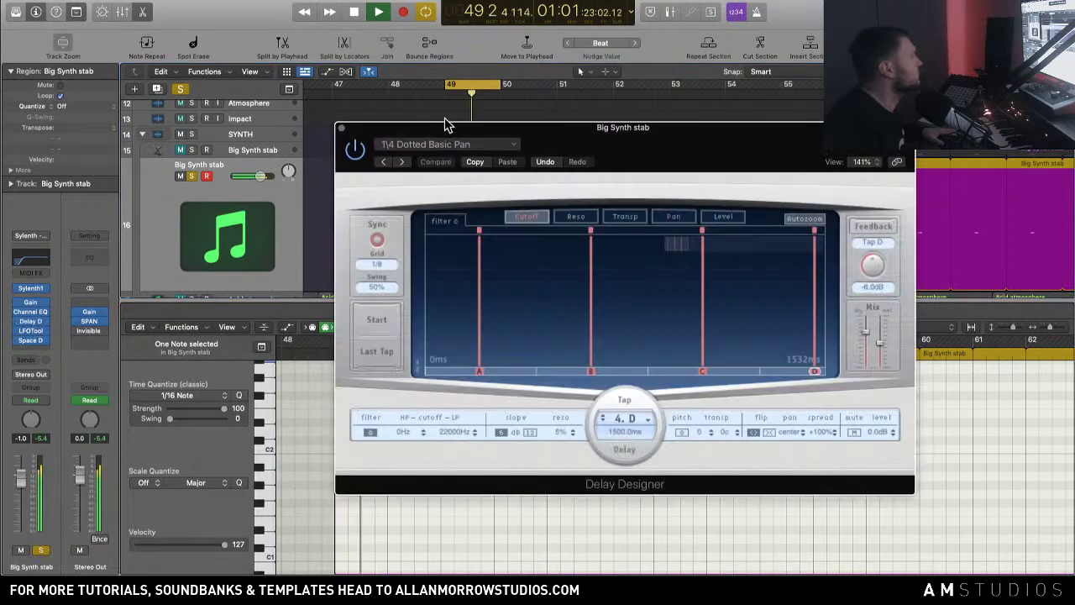
{"action": "left_click", "coordinate": [403, 161]}
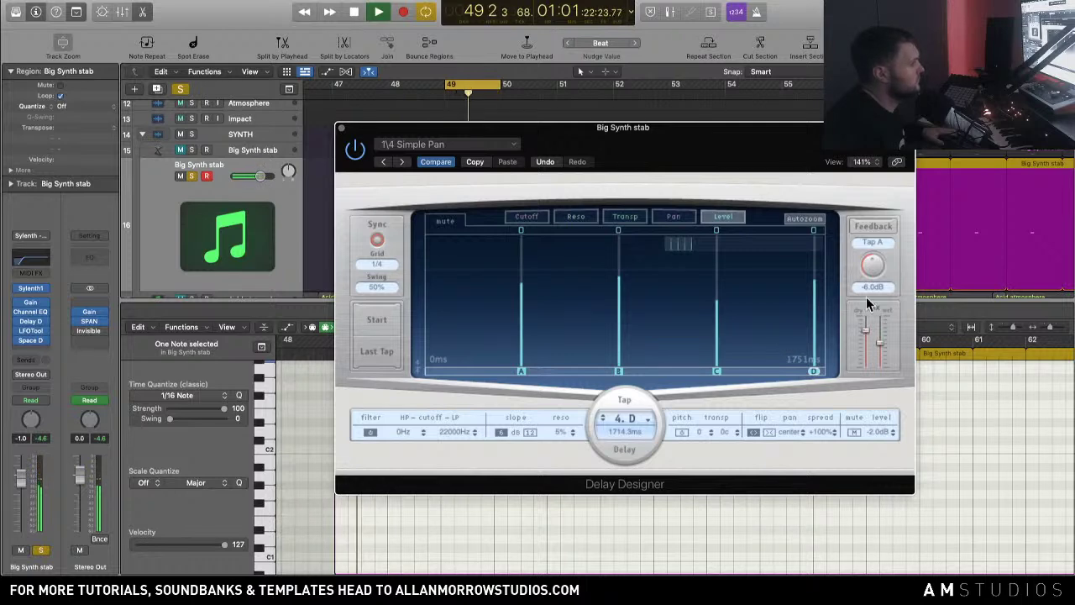
Step: Reshape Sylenth1's Amp Env A with distortion switched off, and raise the stab's Channel EQ low cut to 189 Hz
{"action": "left_click", "coordinate": [30, 289]}
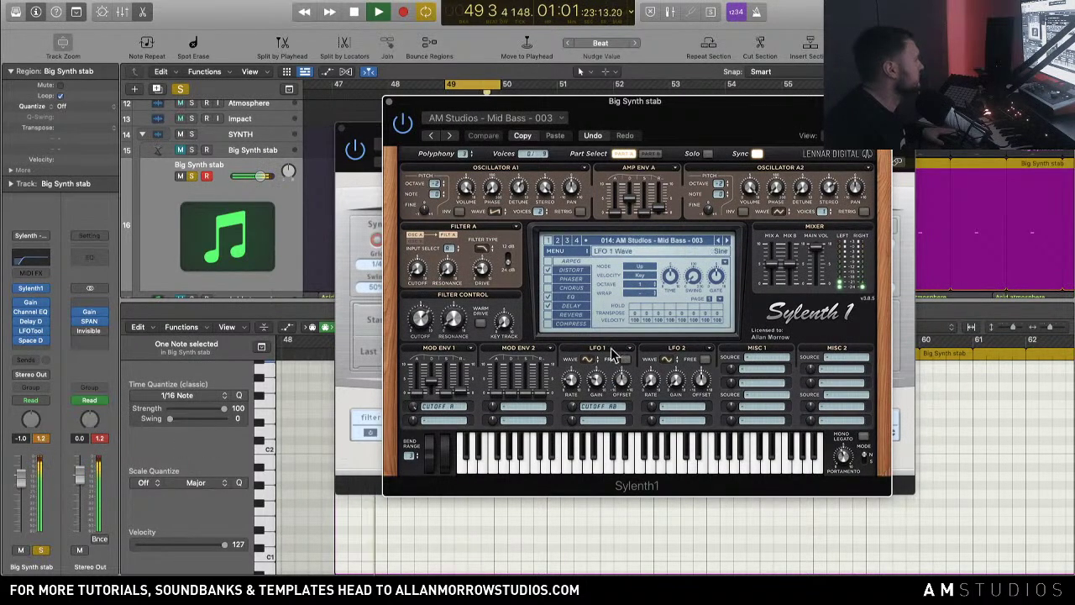
{"action": "left_click_drag", "start_coordinate": [626, 208], "coordinate": [666, 160]}
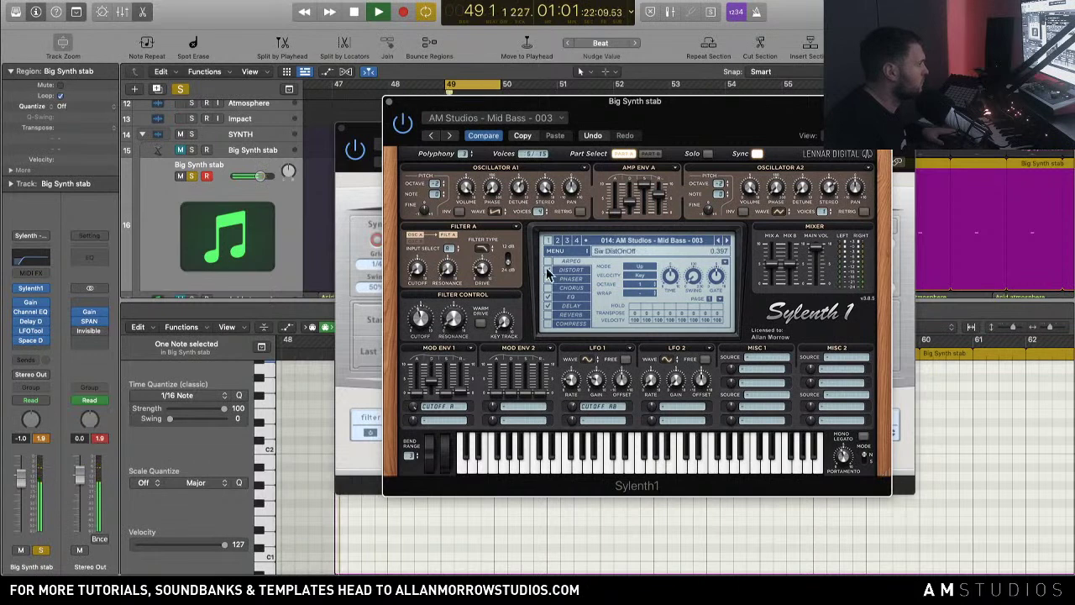
{"action": "left_click", "coordinate": [44, 260]}
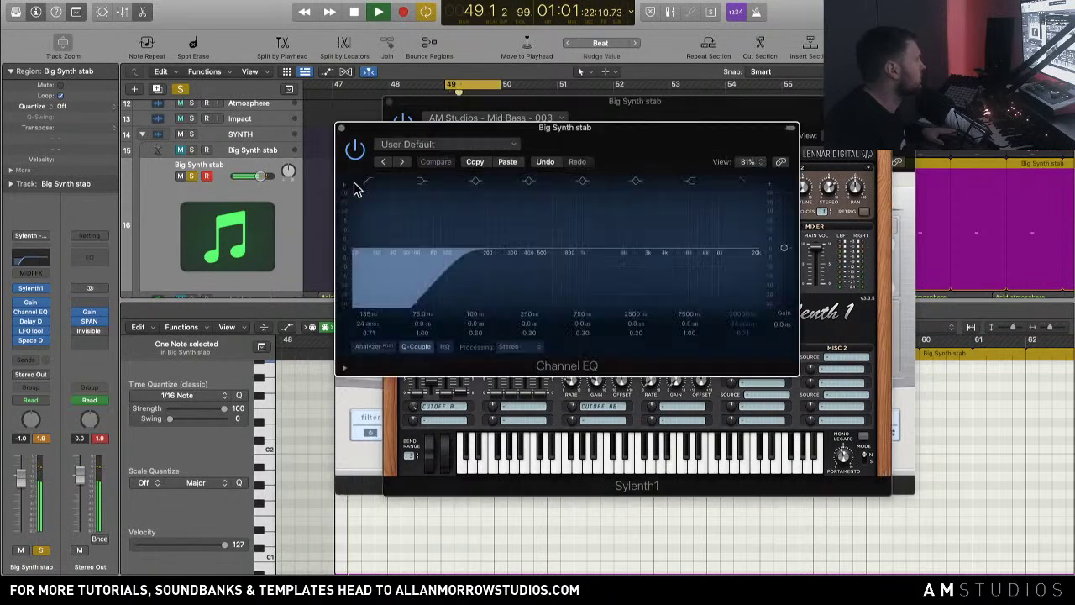
Step: Listen to the adjusted bass stab unsoloed against the mix and close its open plug-in windows
{"action": "left_click", "coordinate": [195, 177]}
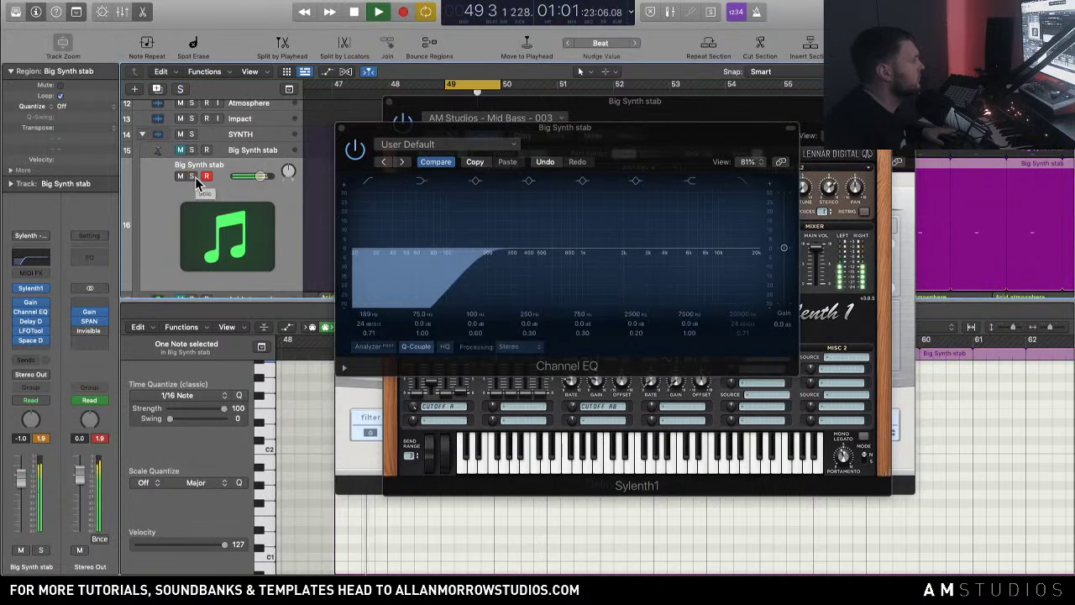
{"action": "left_click", "coordinate": [395, 116]}
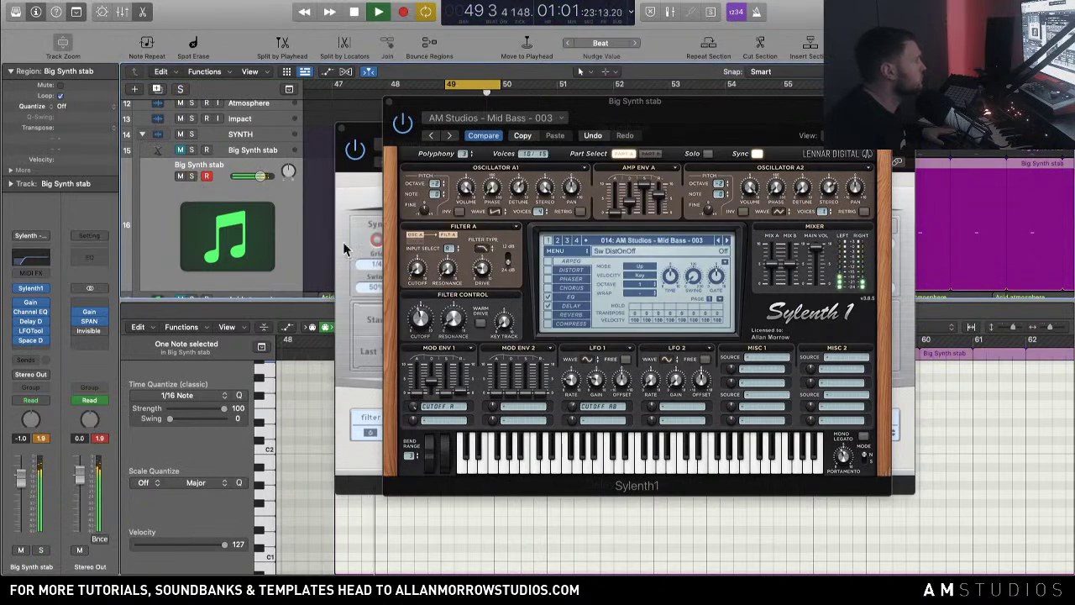
{"action": "left_click", "coordinate": [389, 103]}
{"action": "left_click", "coordinate": [344, 130]}
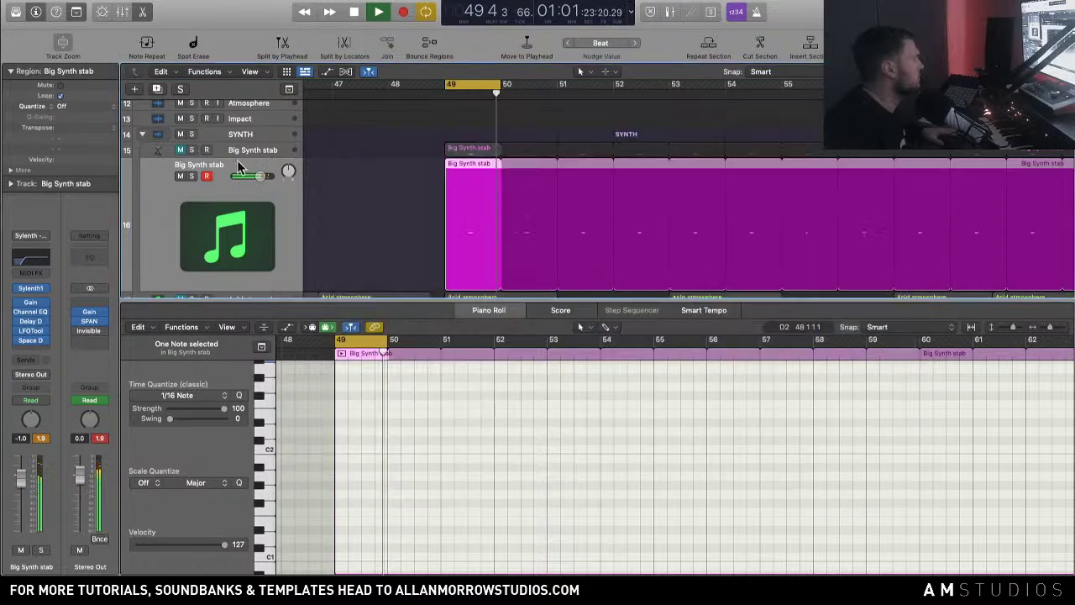
Step: Solo the Big Synth stab and load the Sylenth - AM Studios Trance Plucks Bank channel strip setting from the AM STUDIOS TUTORIALS banks
{"action": "left_click", "coordinate": [191, 176]}
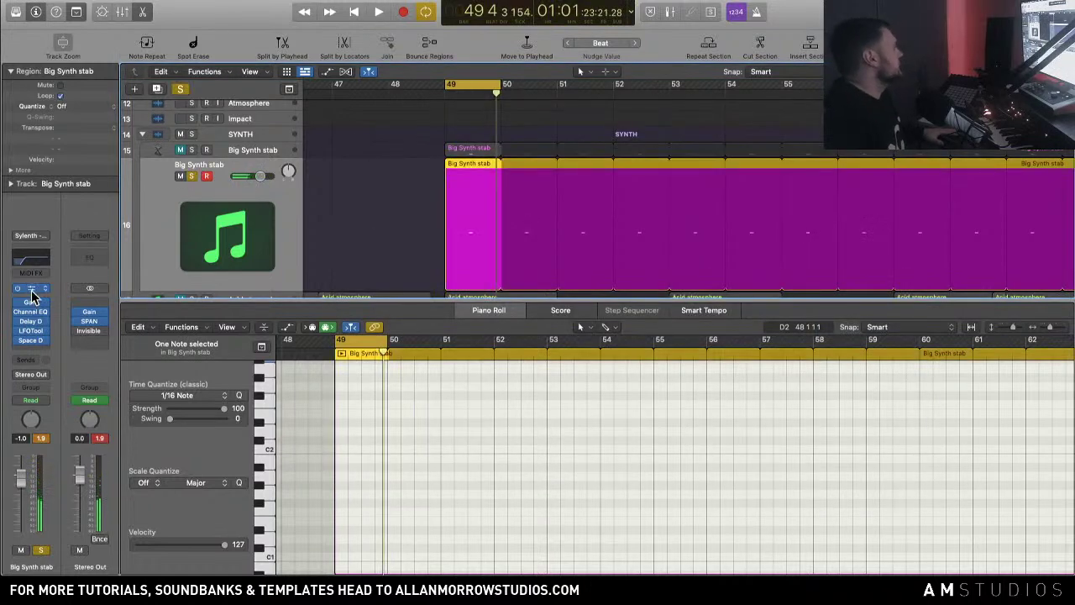
{"action": "left_click", "coordinate": [31, 236]}
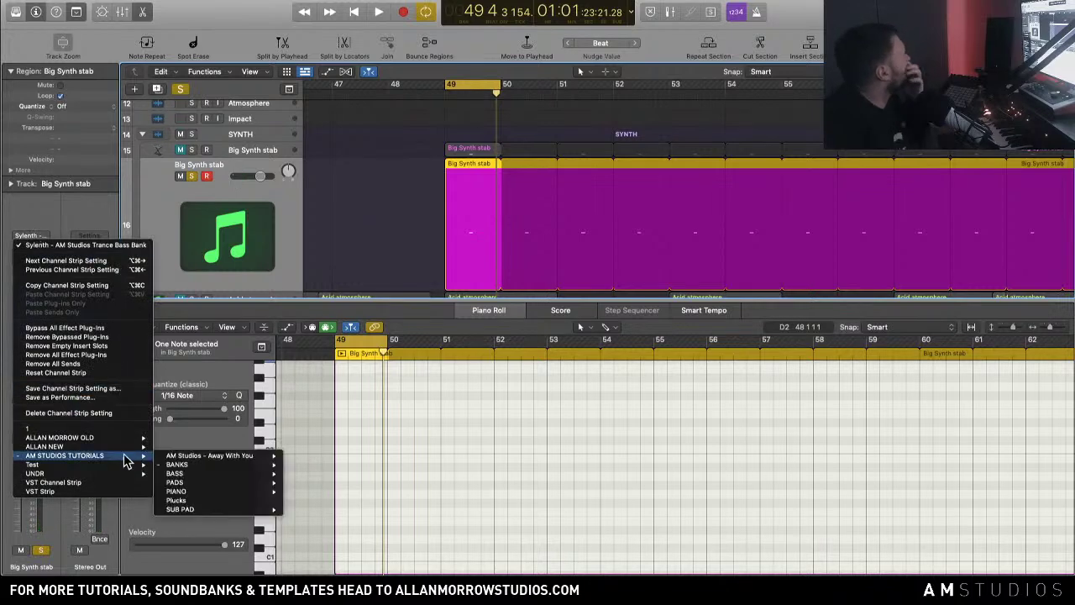
{"action": "mouse_move", "coordinate": [84, 456]}
{"action": "mouse_move", "coordinate": [178, 464]}
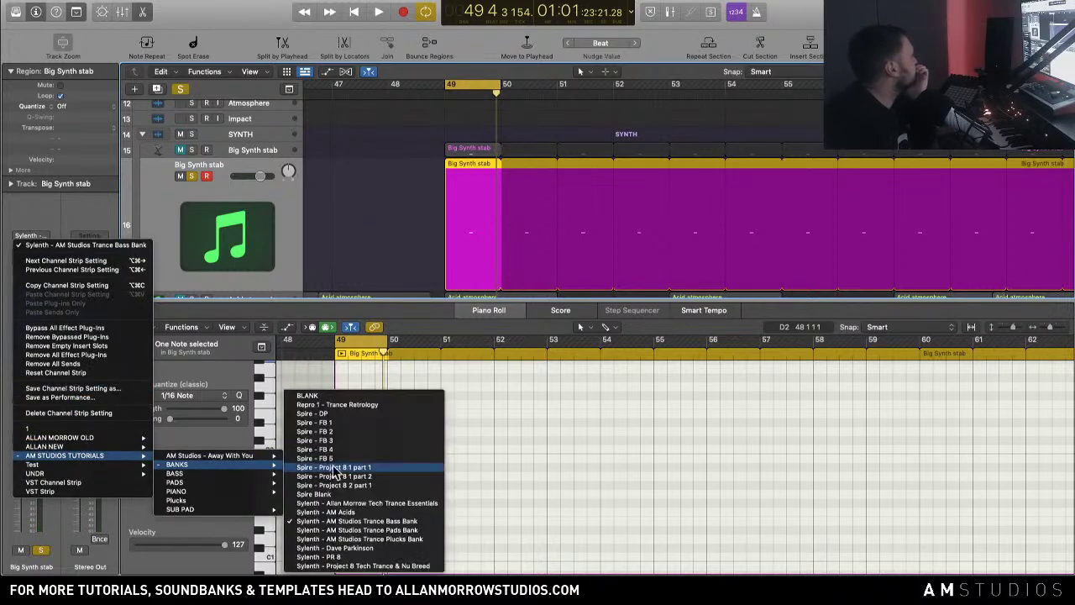
{"action": "left_click", "coordinate": [417, 540]}
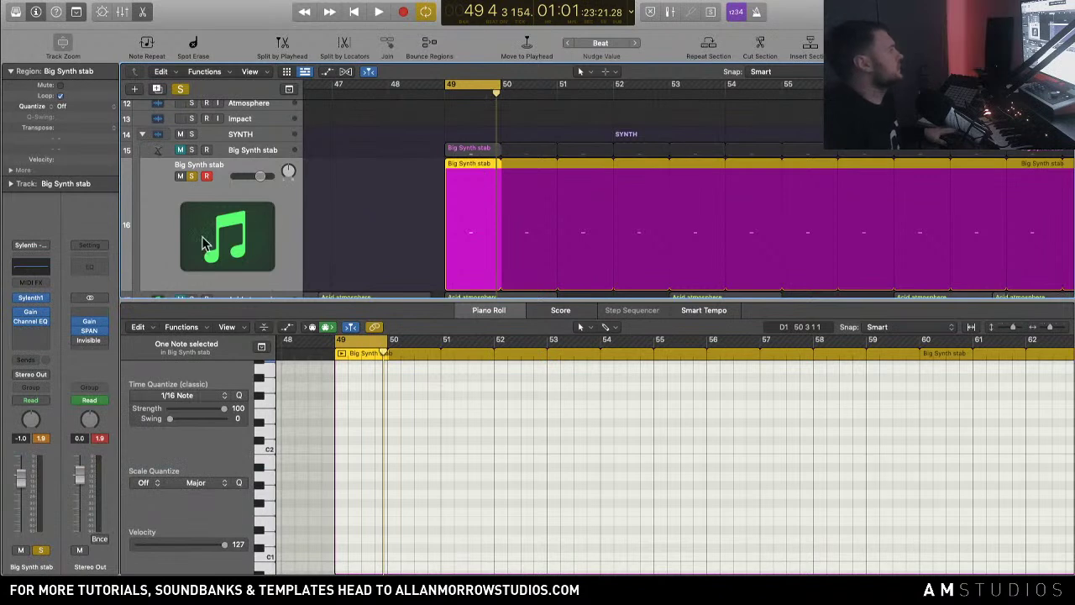
Step: Audition the pluck presets in Sylenth1 against the loop and settle on AM Studios - Trance Pluck 009
{"action": "key", "text": "space"}
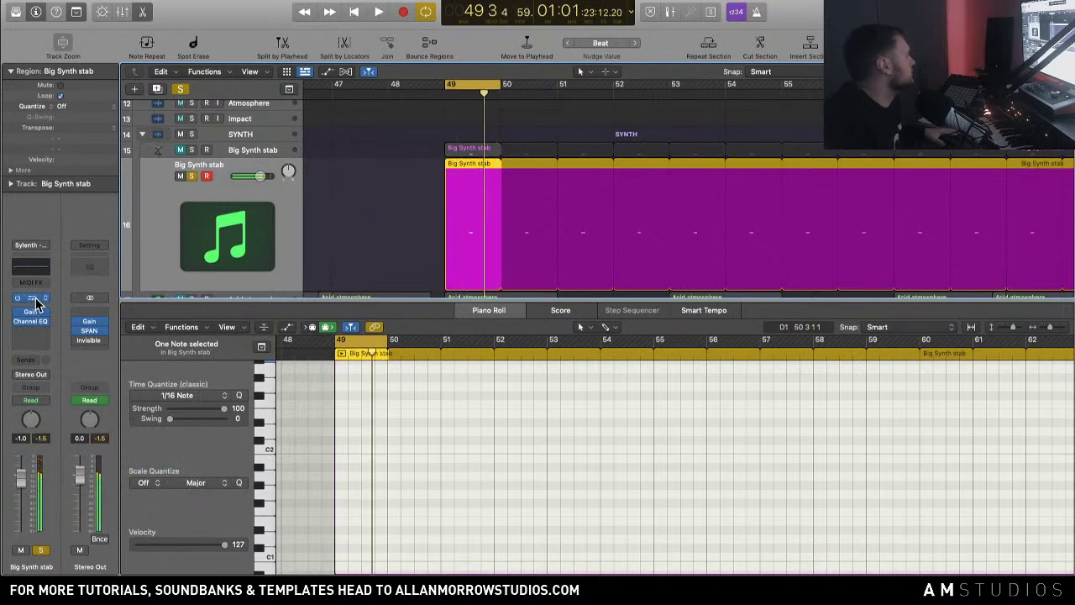
{"action": "key", "text": "v"}
{"action": "left_click", "coordinate": [679, 267]}
{"action": "left_click", "coordinate": [679, 268]}
{"action": "key", "text": "space"}
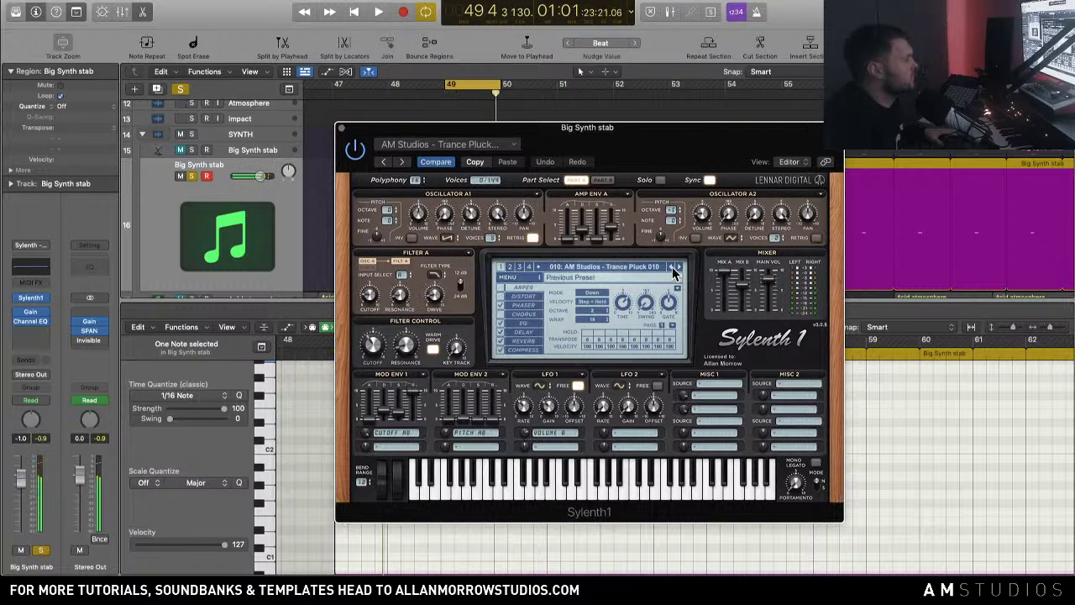
{"action": "left_click", "coordinate": [671, 267]}
{"action": "left_click", "coordinate": [671, 267]}
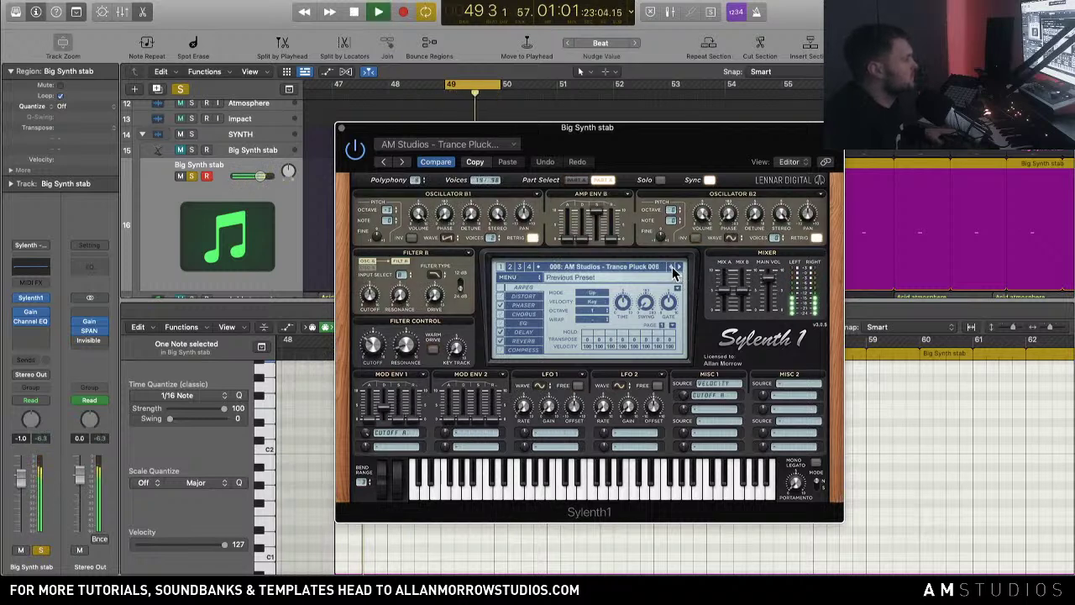
{"action": "left_click", "coordinate": [672, 268]}
{"action": "left_click", "coordinate": [679, 267]}
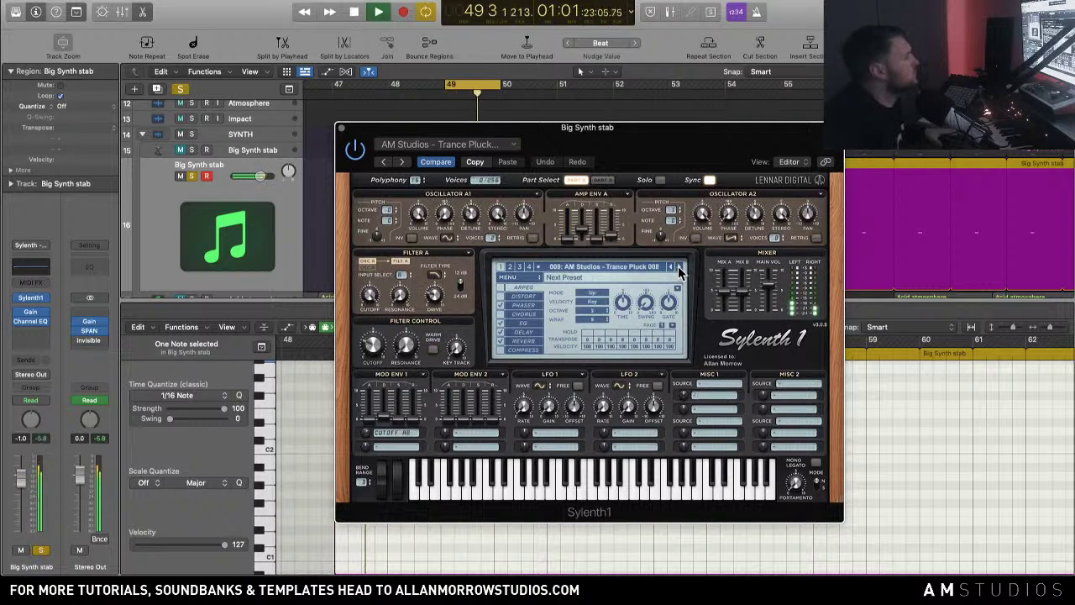
Step: Set Sylenth1's Filter Control cutoff to about 3.4 while auditioning the soloed pluck
{"action": "left_click_drag", "start_coordinate": [550, 128], "coordinate": [614, 125]}
{"action": "left_click_drag", "start_coordinate": [441, 341], "coordinate": [444, 304]}
{"action": "key", "text": "space"}
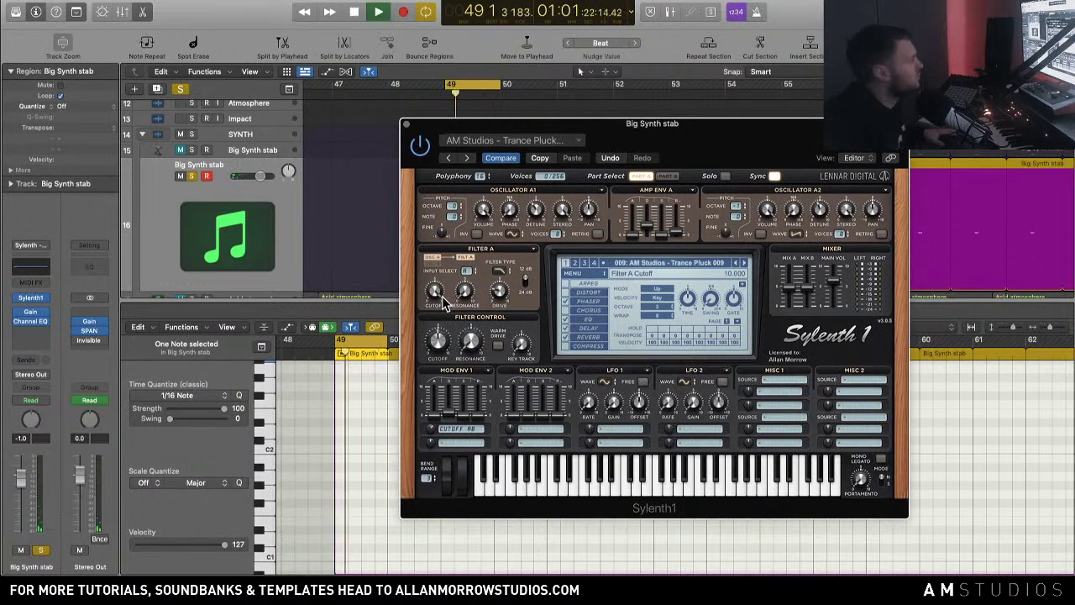
{"action": "key", "text": "space"}
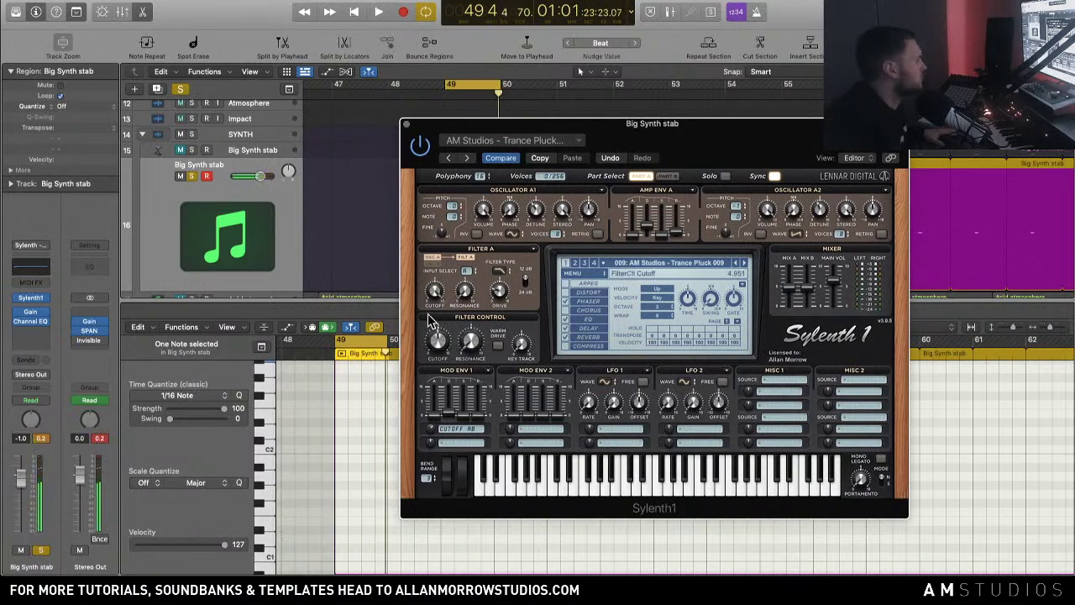
{"action": "key", "text": "space"}
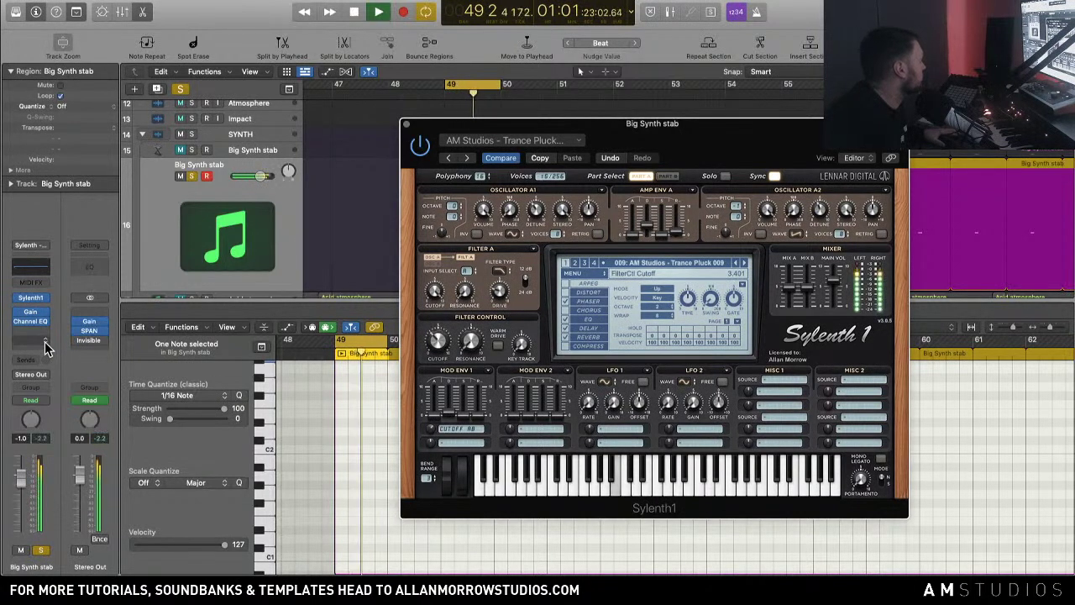
{"action": "key", "text": "space"}
Step: Unsolo the stab, lower its channel volume to -6.0 dB and adjust Sylenth1's filter cutoff against the mix
{"action": "left_click", "coordinate": [192, 176]}
{"action": "key", "text": "space"}
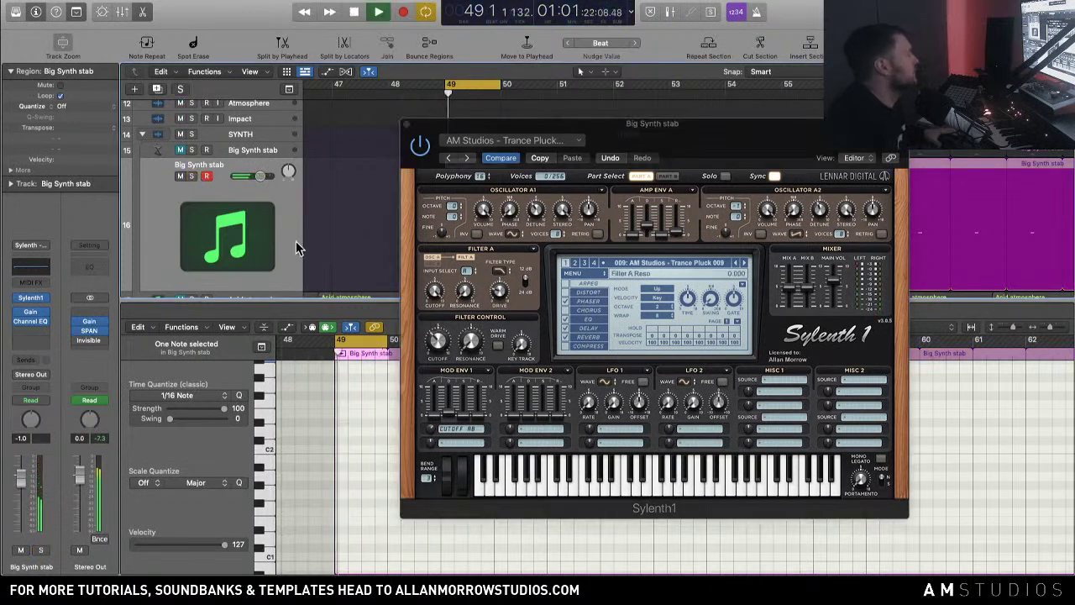
{"action": "key", "text": "space"}
{"action": "left_click_drag", "start_coordinate": [7, 480], "coordinate": [23, 514]}
{"action": "key", "text": "space"}
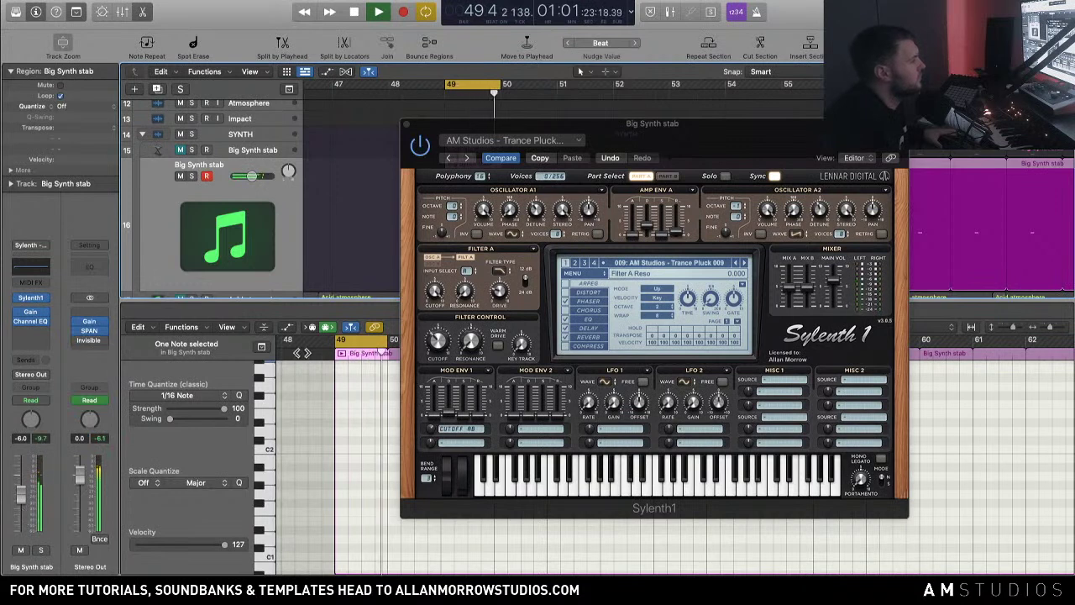
{"action": "left_click", "coordinate": [438, 339]}
{"action": "key", "text": "space"}
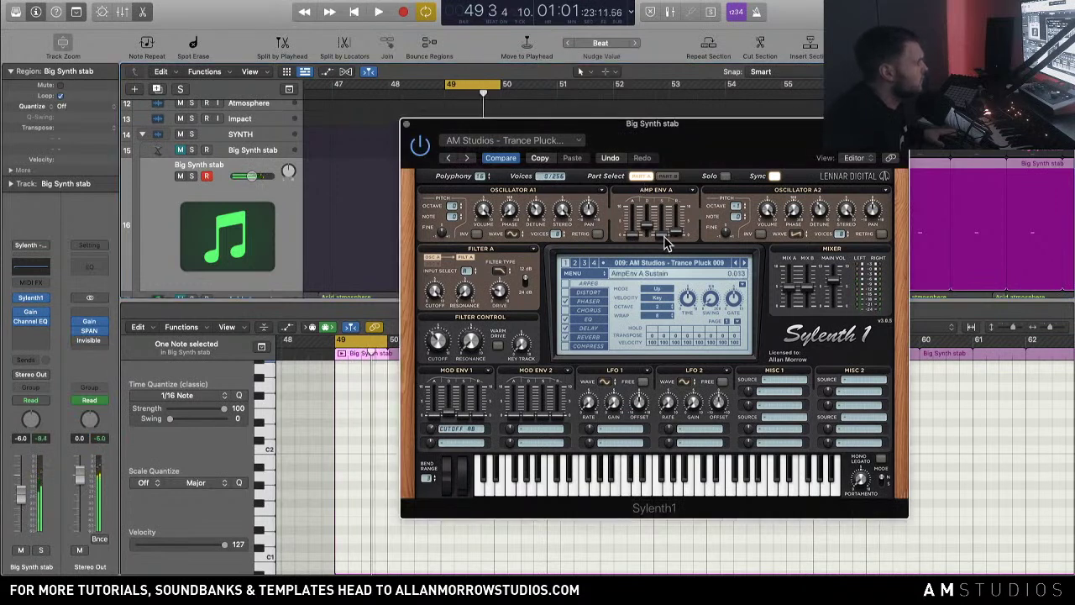
Step: Shift the stab region's two notes slightly later to start a sixteenth before beat 3 of bar 49, and play the loop
{"action": "left_click_drag", "start_coordinate": [437, 150], "coordinate": [750, 143]}
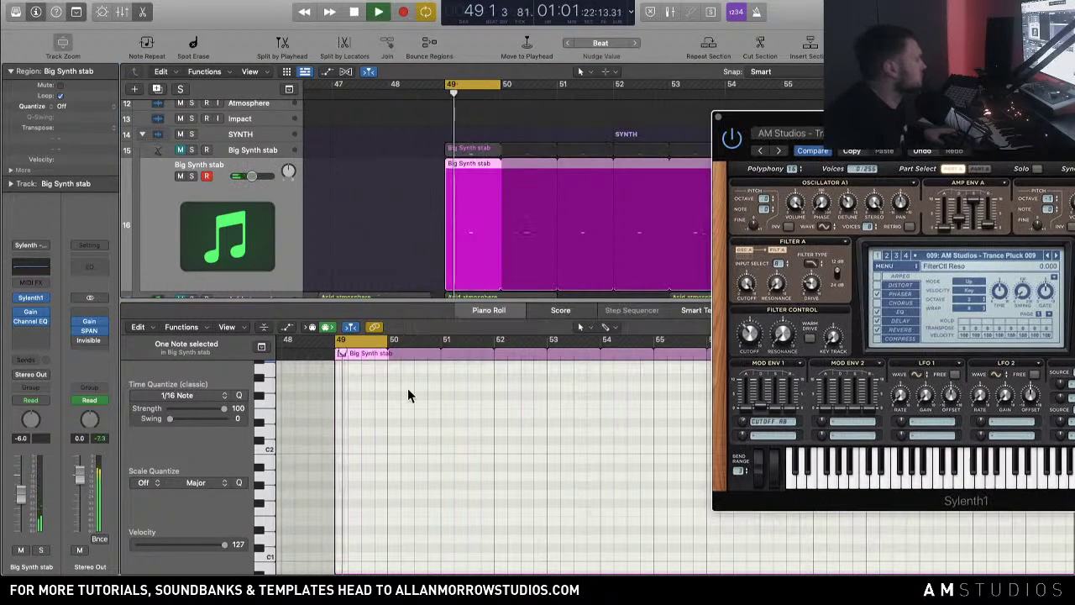
{"action": "left_click", "coordinate": [461, 173]}
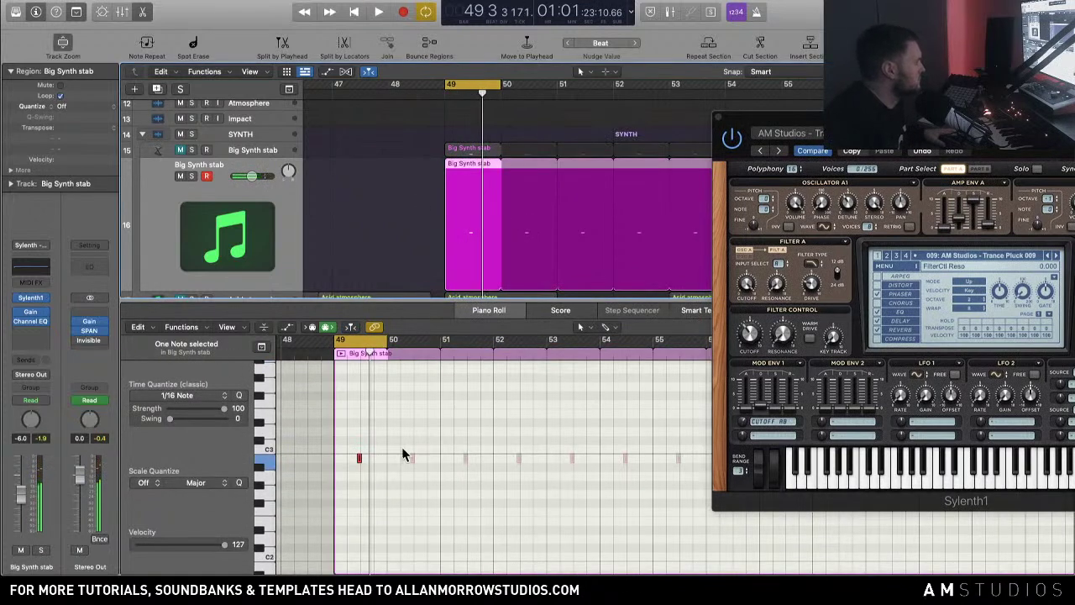
{"action": "left_click_drag", "start_coordinate": [395, 481], "coordinate": [332, 431]}
{"action": "left_click_drag", "start_coordinate": [605, 445], "coordinate": [628, 446]}
{"action": "key", "text": "space"}
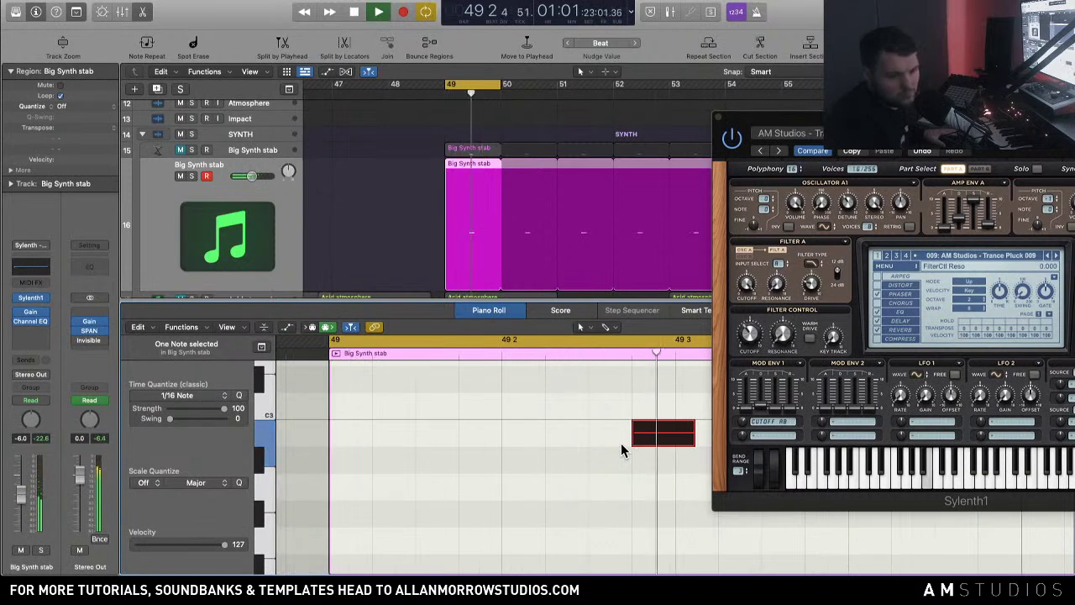
{"action": "key", "text": "space"}
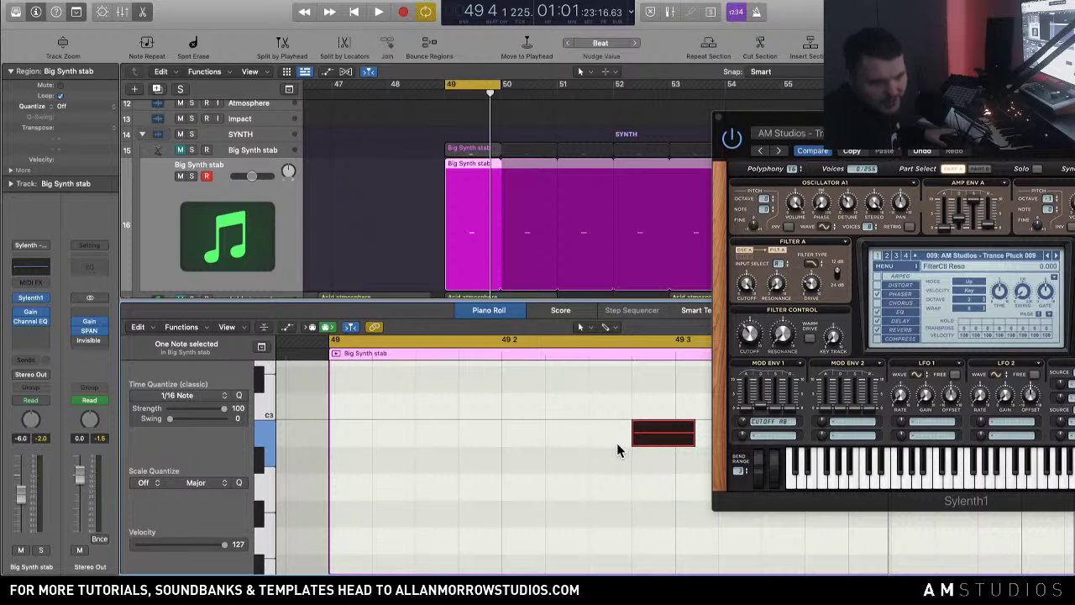
Step: Lower Sylenth1's Filter Control cutoff to about 1.83 with the stab soloed, and check it unsoloed in the mix
{"action": "left_click_drag", "start_coordinate": [952, 123], "coordinate": [768, 112]}
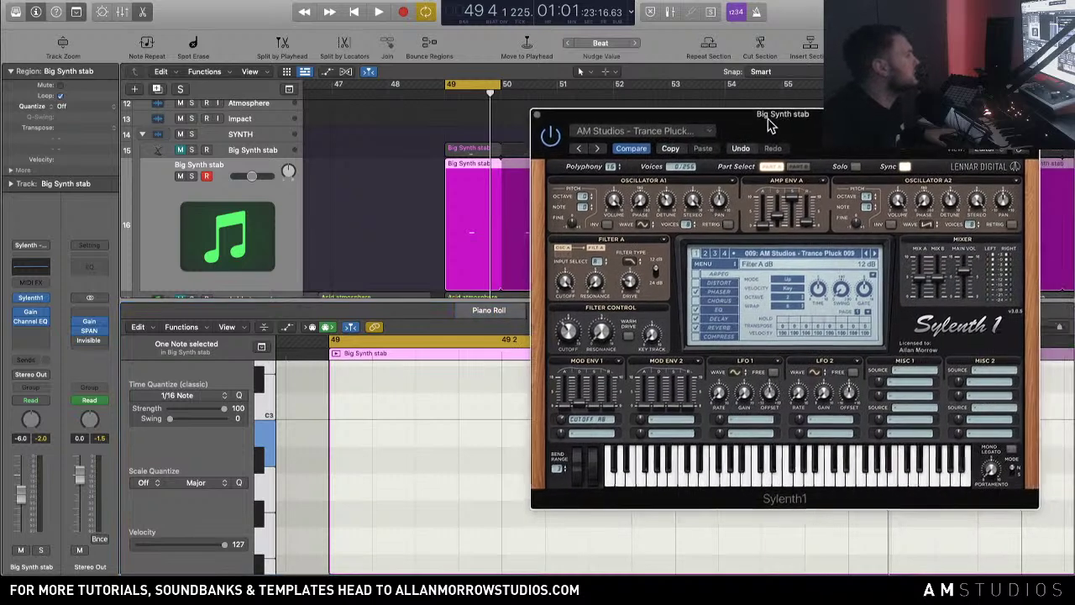
{"action": "left_click", "coordinate": [191, 176]}
{"action": "key", "text": "space"}
{"action": "left_click", "coordinate": [564, 328]}
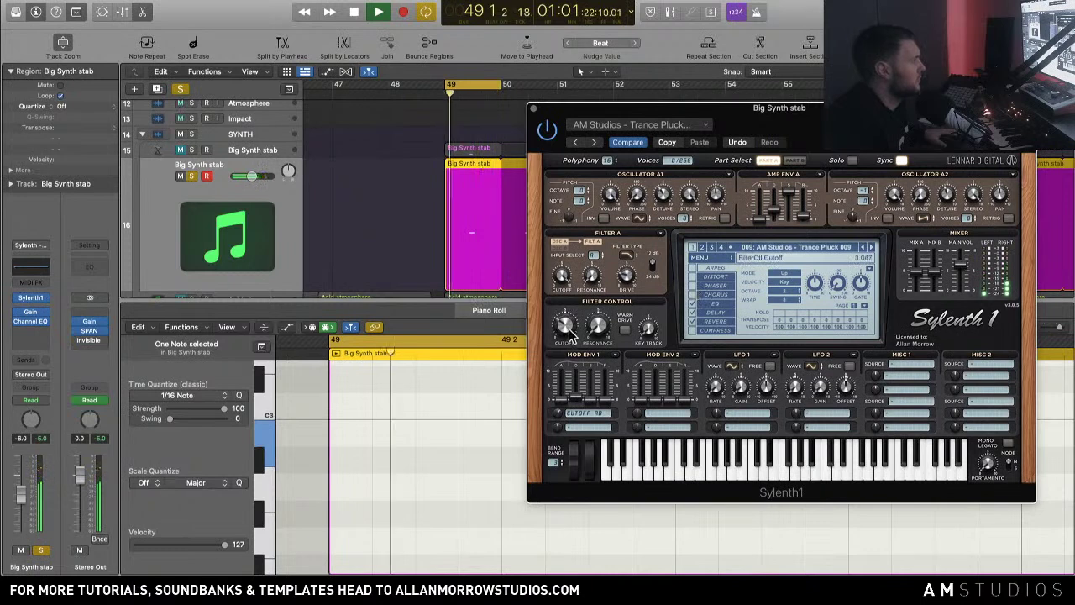
{"action": "left_click_drag", "start_coordinate": [569, 336], "coordinate": [570, 351]}
{"action": "left_click", "coordinate": [192, 176]}
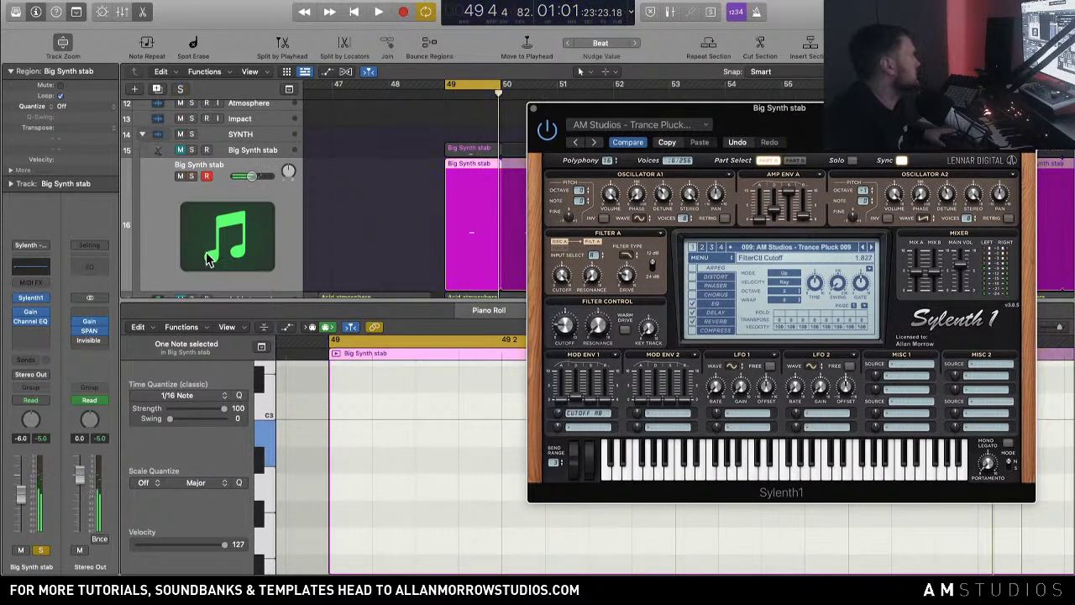
{"action": "key", "text": "space"}
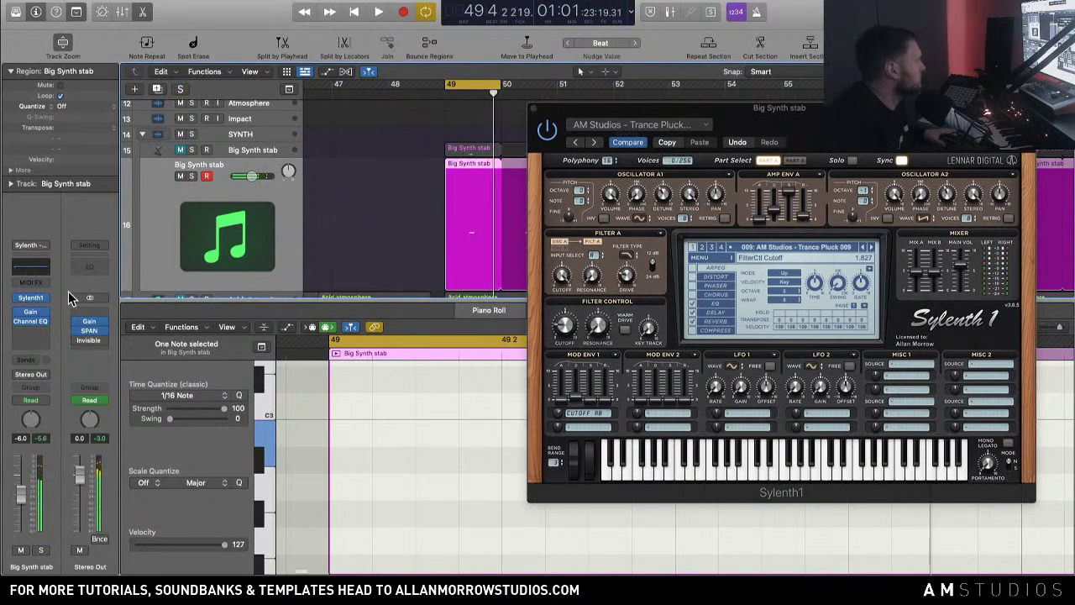
Step: Set the stab's Channel EQ low cut to 150 Hz, replay the loop and close the plug-in windows
{"action": "left_click", "coordinate": [30, 267]}
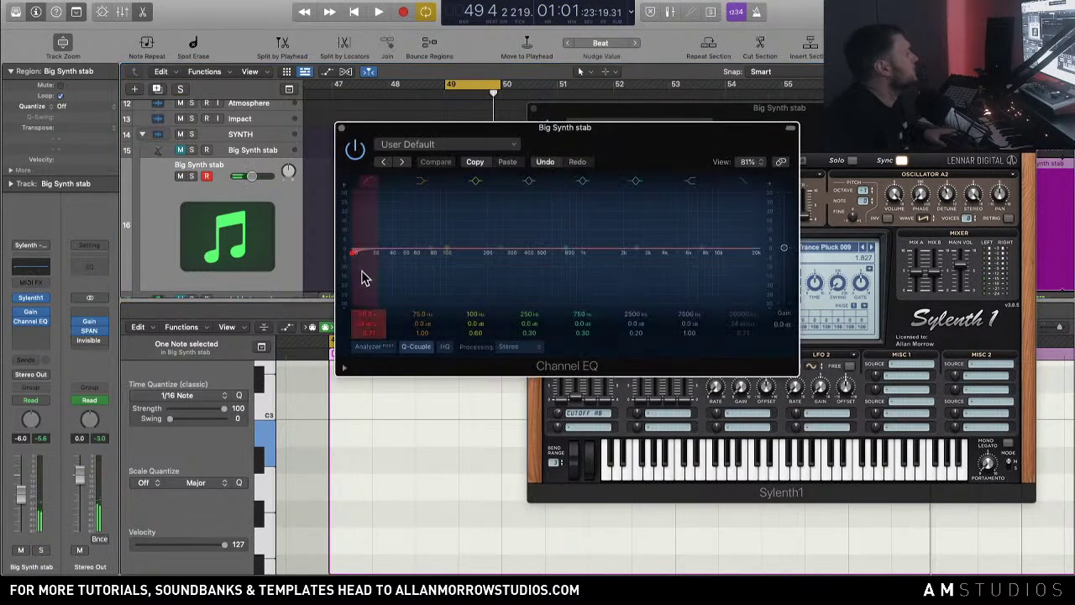
{"action": "left_click_drag", "start_coordinate": [361, 276], "coordinate": [480, 283]}
{"action": "key", "text": "space"}
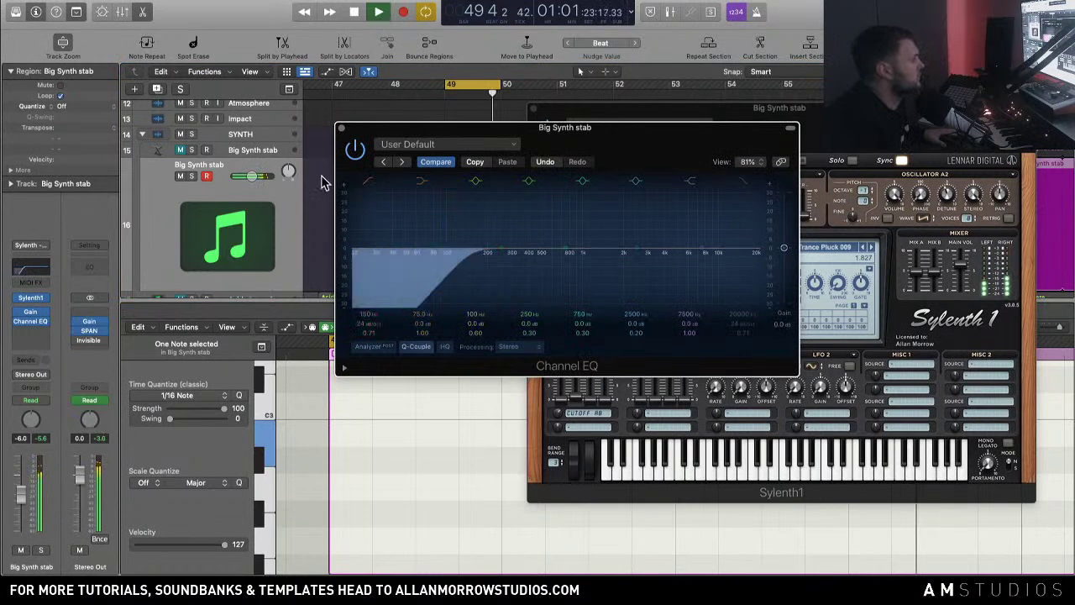
{"action": "left_click", "coordinate": [342, 129]}
{"action": "left_click", "coordinate": [540, 114]}
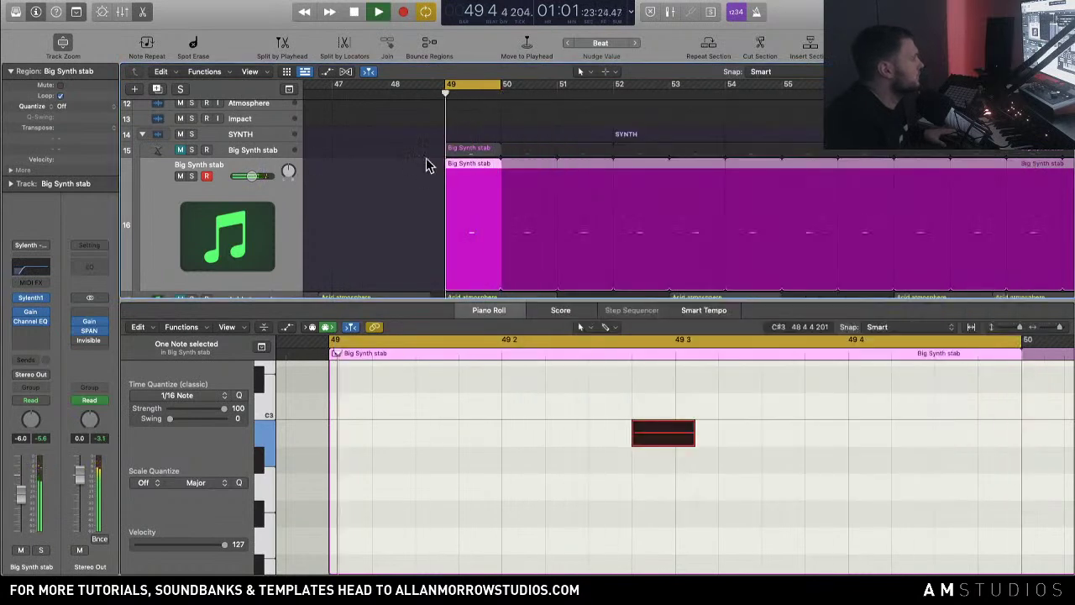
Step: Lower the stab's channel volume to -11.8 dB and insert a stereo Delay Designer after Channel EQ
{"action": "key", "text": "space"}
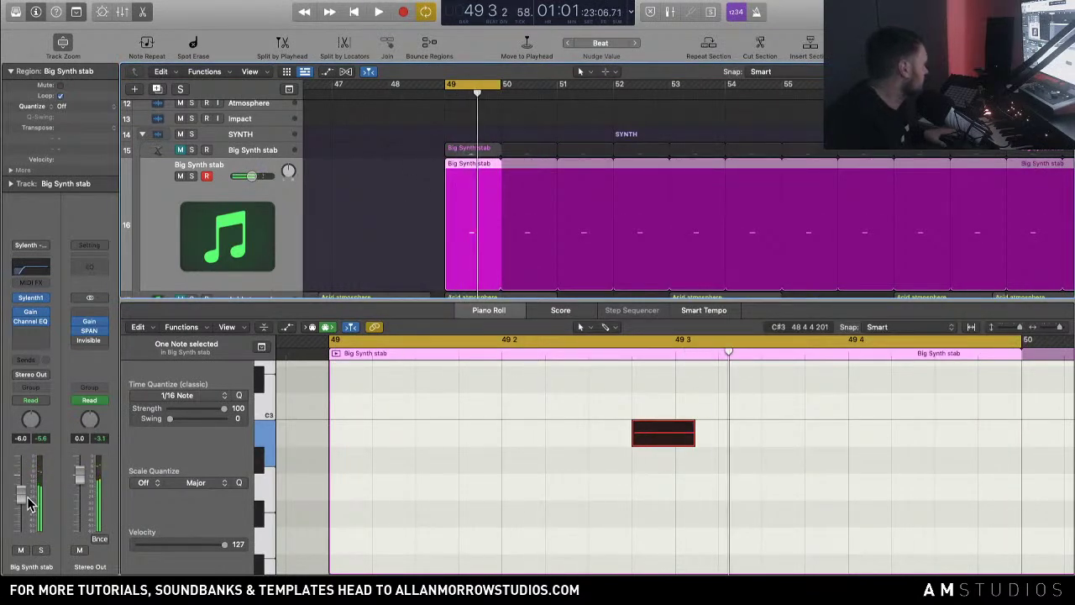
{"action": "left_click", "coordinate": [37, 336]}
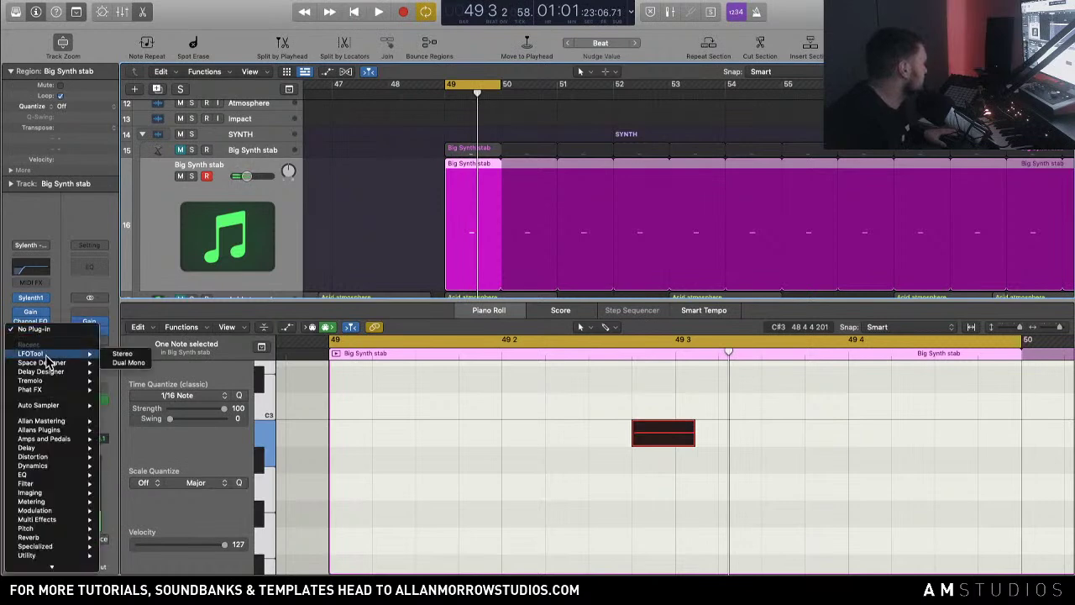
{"action": "mouse_move", "coordinate": [69, 376]}
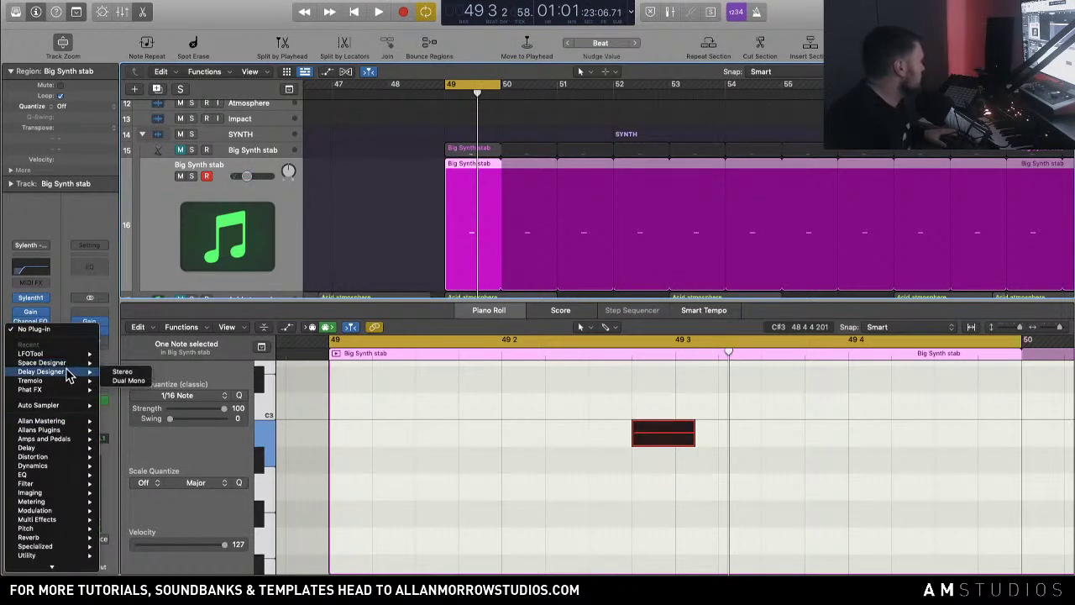
{"action": "left_click", "coordinate": [122, 372]}
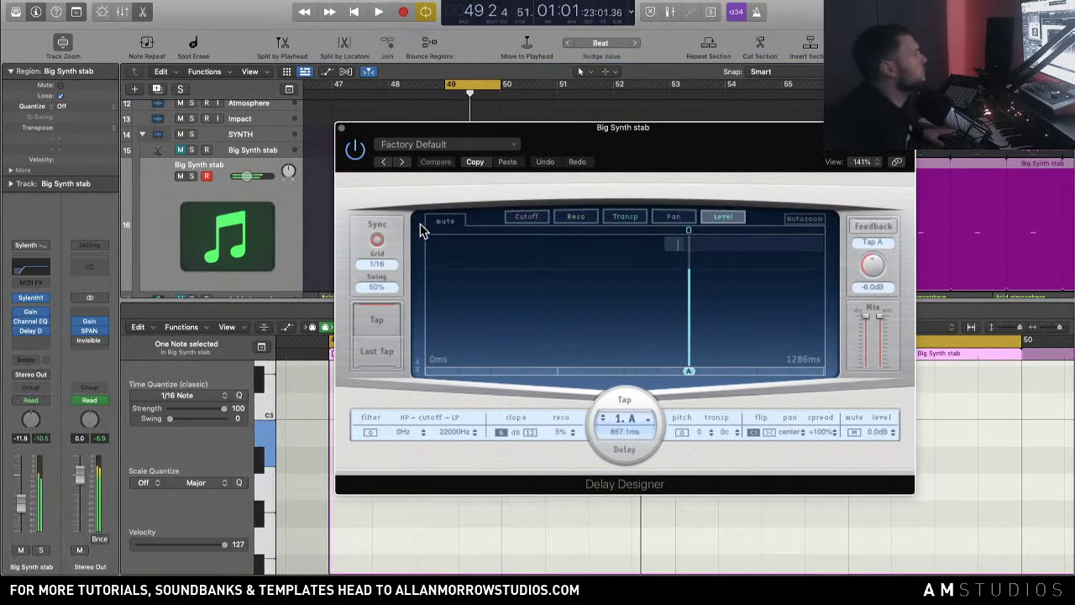
Step: Try Delay Designer's Flash Forward preset from 06 Complex Pitch Shifted with the dry mix raised, playing the loop with the stab soloed
{"action": "left_click", "coordinate": [417, 149]}
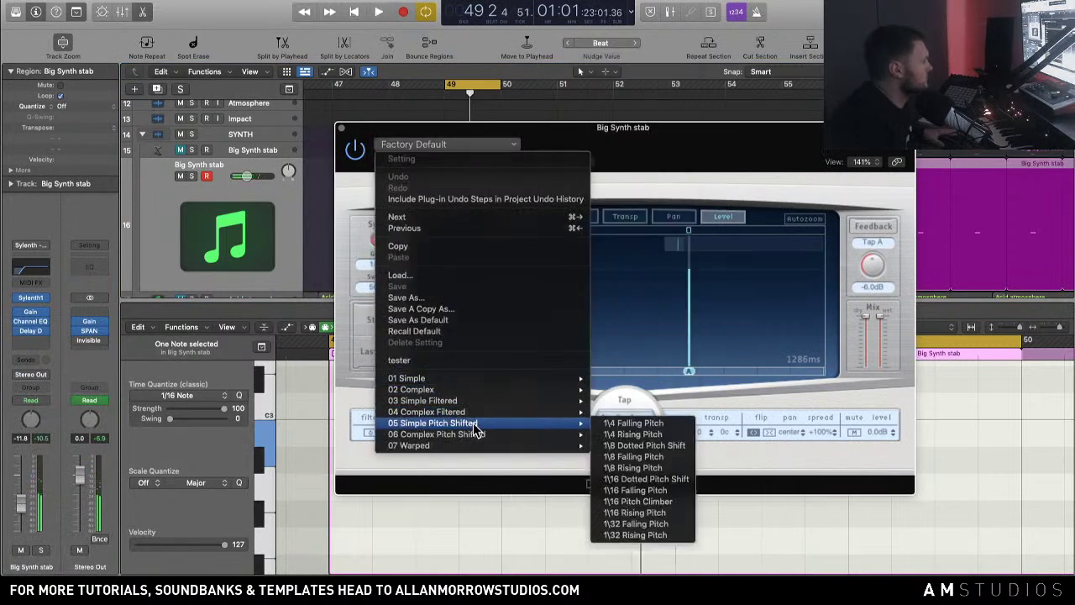
{"action": "mouse_move", "coordinate": [477, 443]}
{"action": "left_click", "coordinate": [632, 431]}
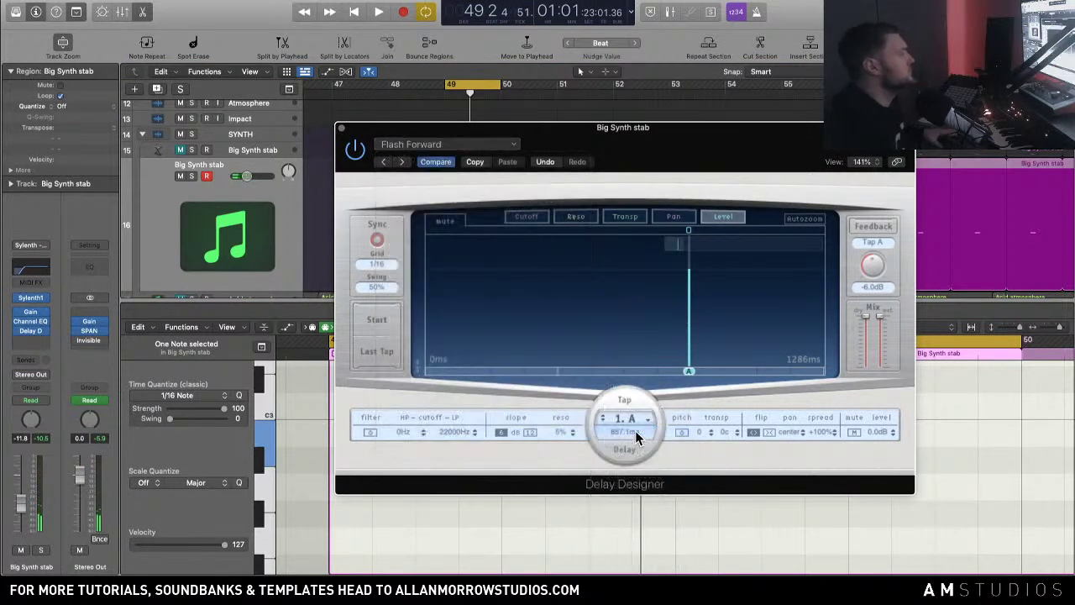
{"action": "key", "text": "space"}
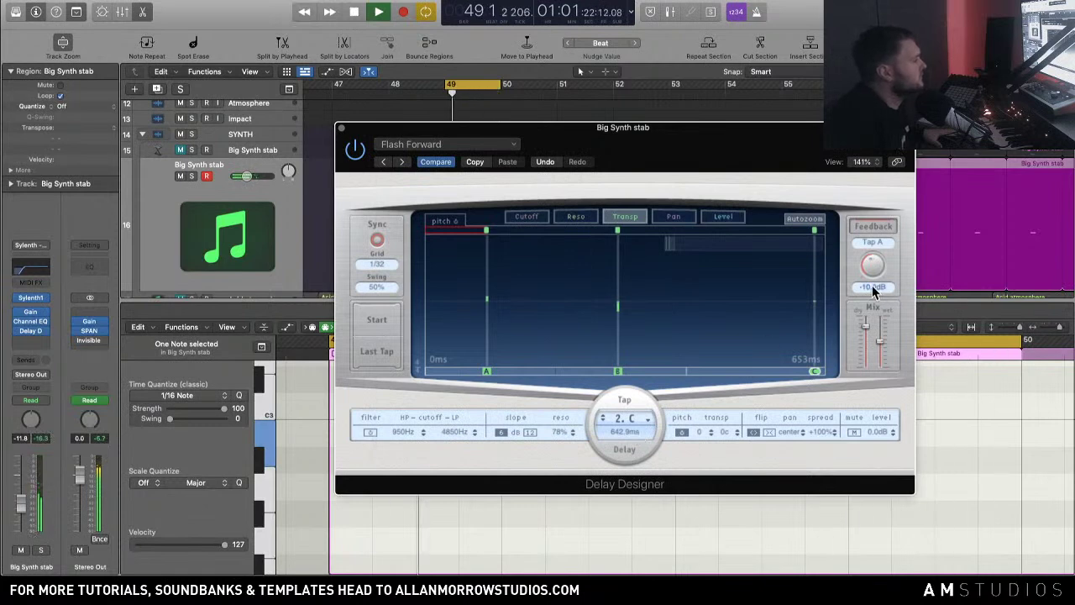
{"action": "left_click_drag", "start_coordinate": [870, 329], "coordinate": [867, 321]}
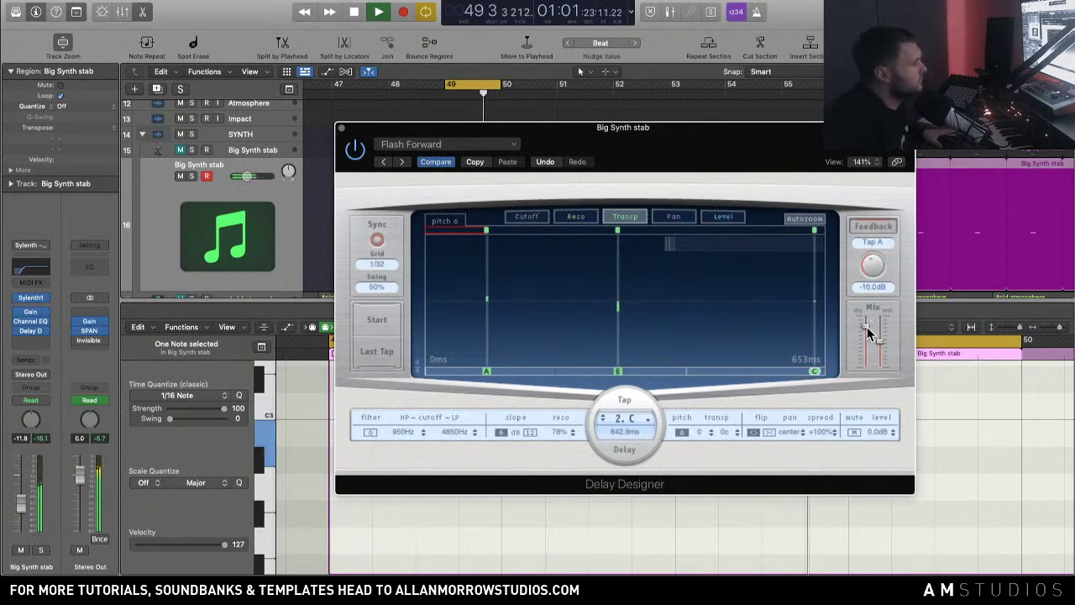
{"action": "left_click", "coordinate": [192, 176]}
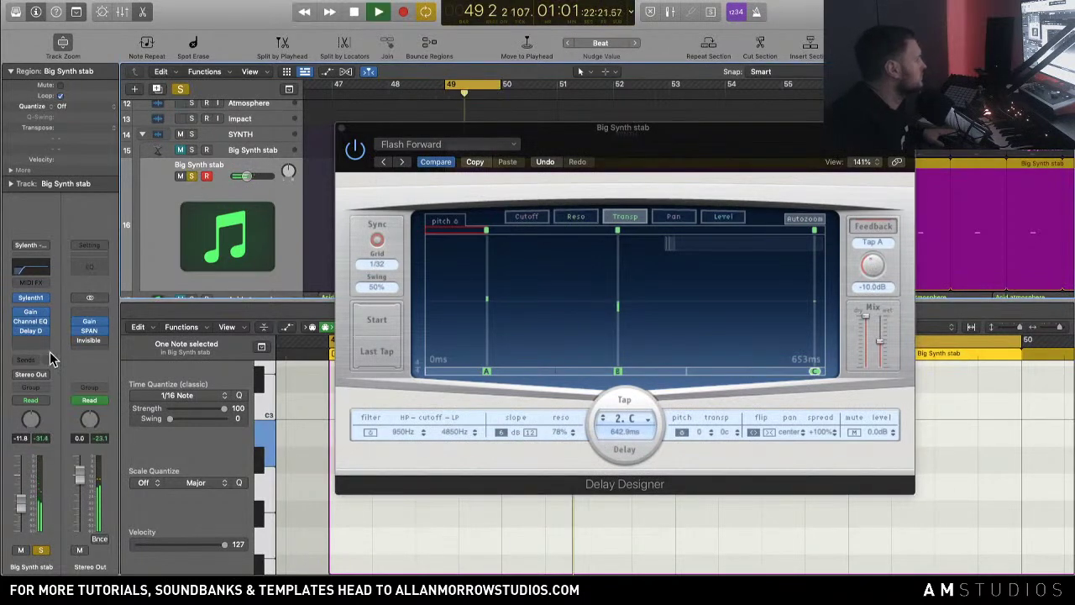
Step: Try Delay Designer's Percolating preset with the dry mix raised fully and the wet mix at about -6.6 dB
{"action": "left_click", "coordinate": [403, 162]}
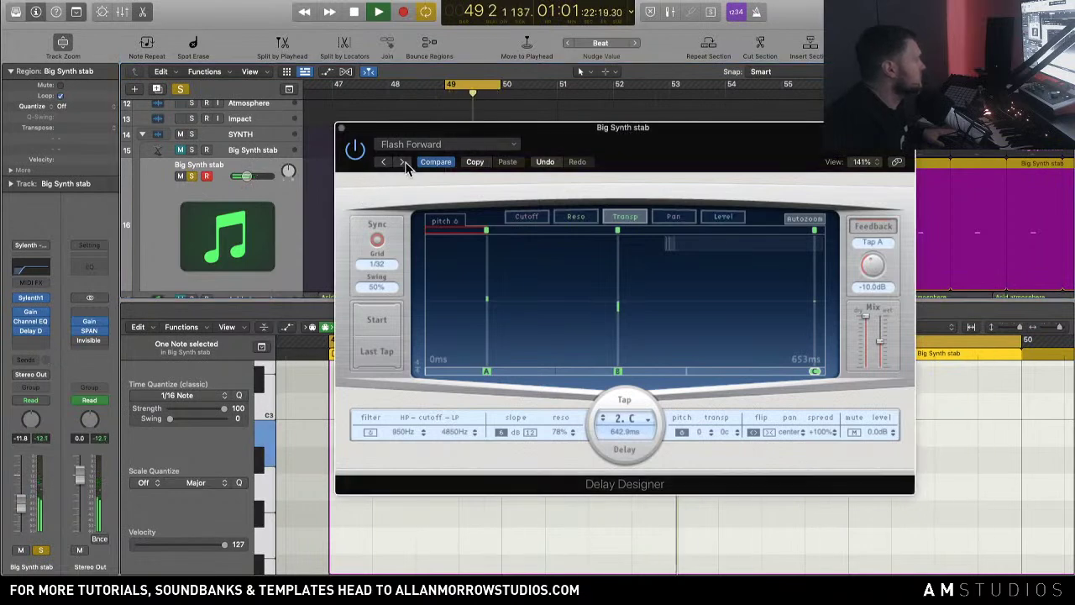
{"action": "left_click_drag", "start_coordinate": [860, 327], "coordinate": [865, 317]}
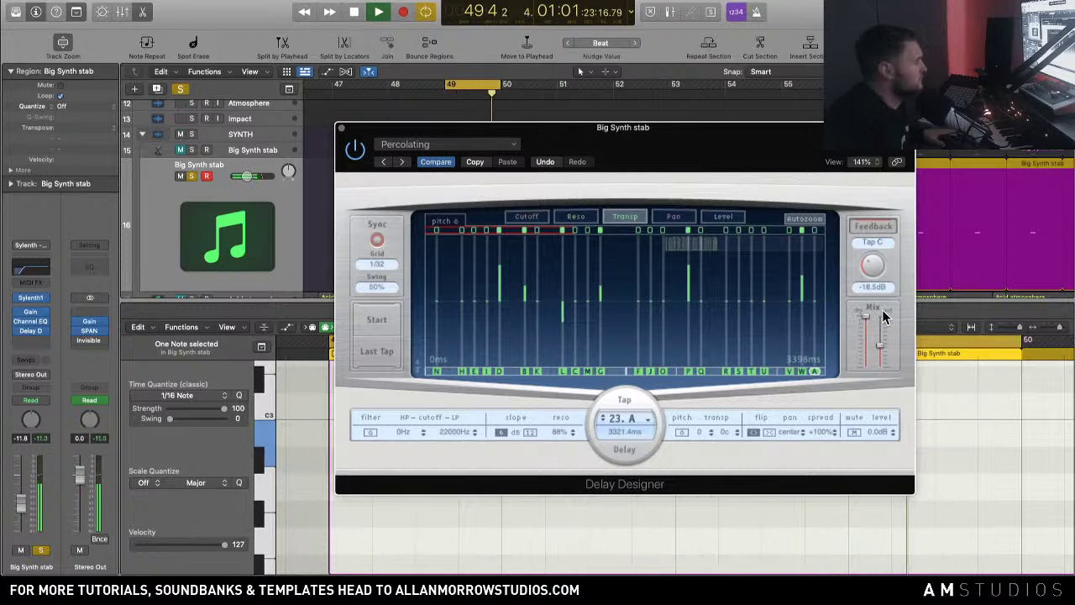
{"action": "left_click_drag", "start_coordinate": [882, 334], "coordinate": [882, 330]}
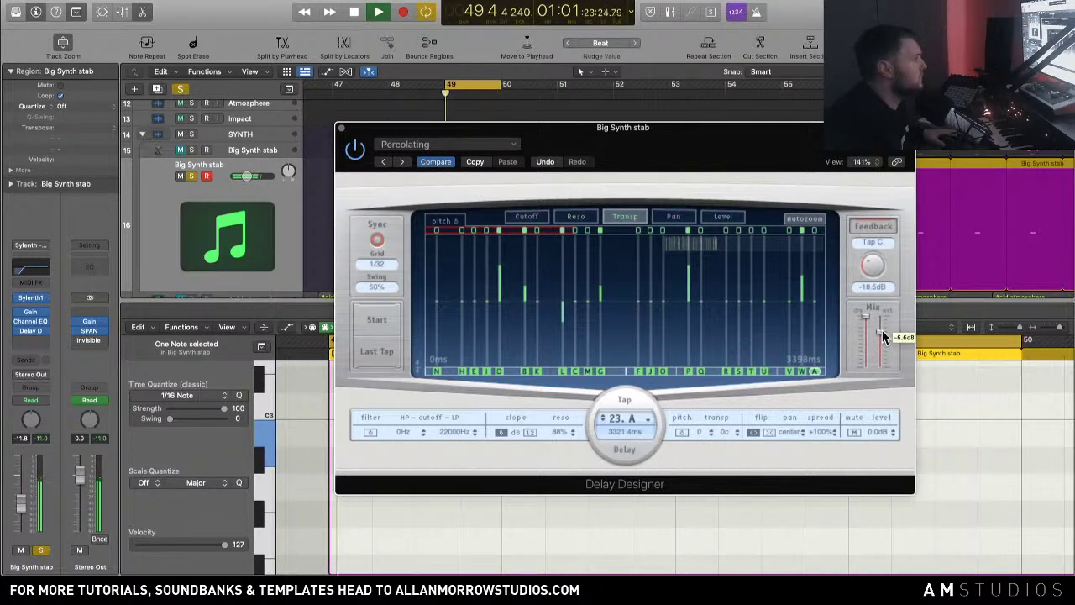
Step: Insert Space Designer after Delay Designer on the stab, load the Glint texture from Warped Effects, and play the loop
{"action": "left_click", "coordinate": [13, 349]}
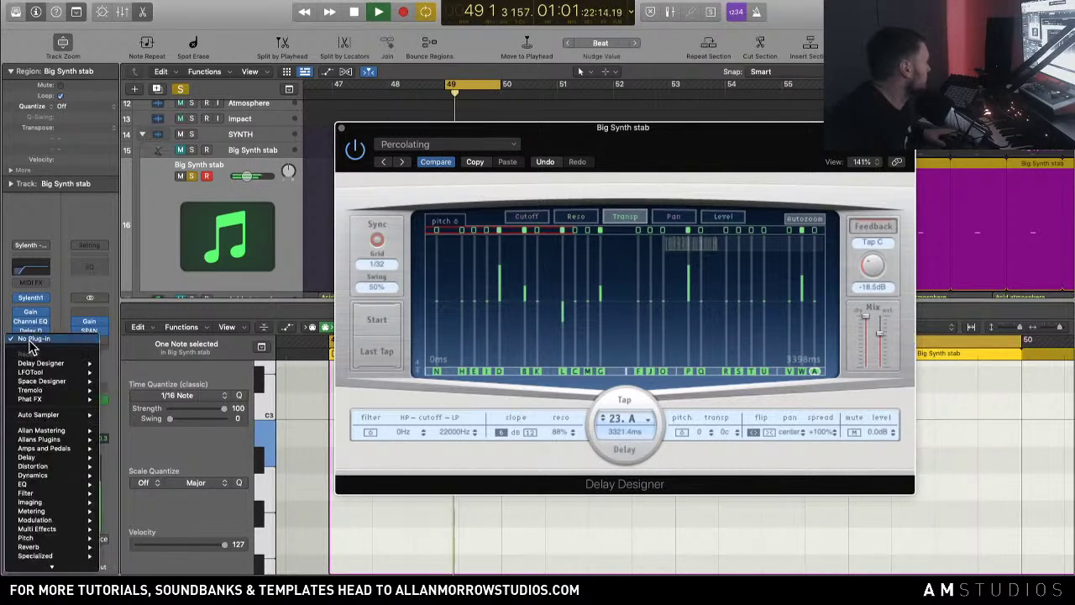
{"action": "mouse_move", "coordinate": [80, 381]}
{"action": "left_click", "coordinate": [122, 382]}
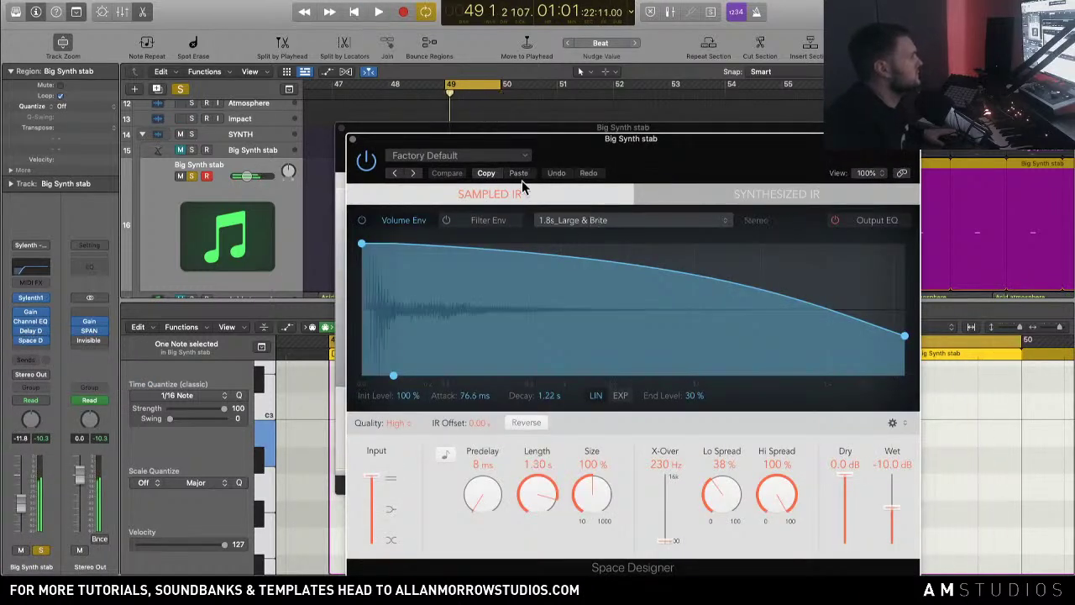
{"action": "left_click", "coordinate": [495, 158]}
{"action": "mouse_move", "coordinate": [514, 405]}
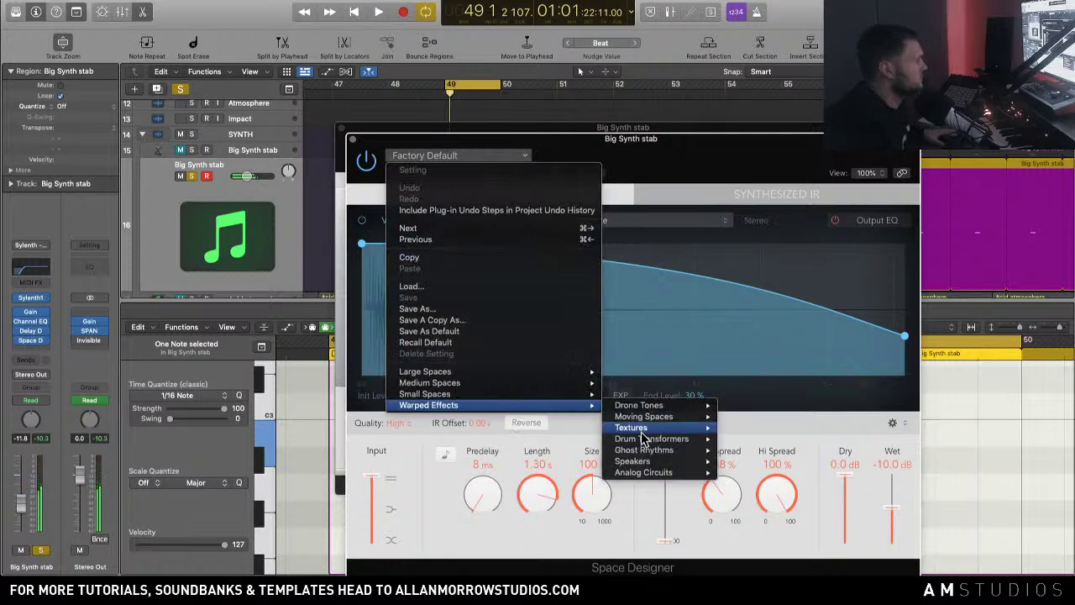
{"action": "mouse_move", "coordinate": [642, 433]}
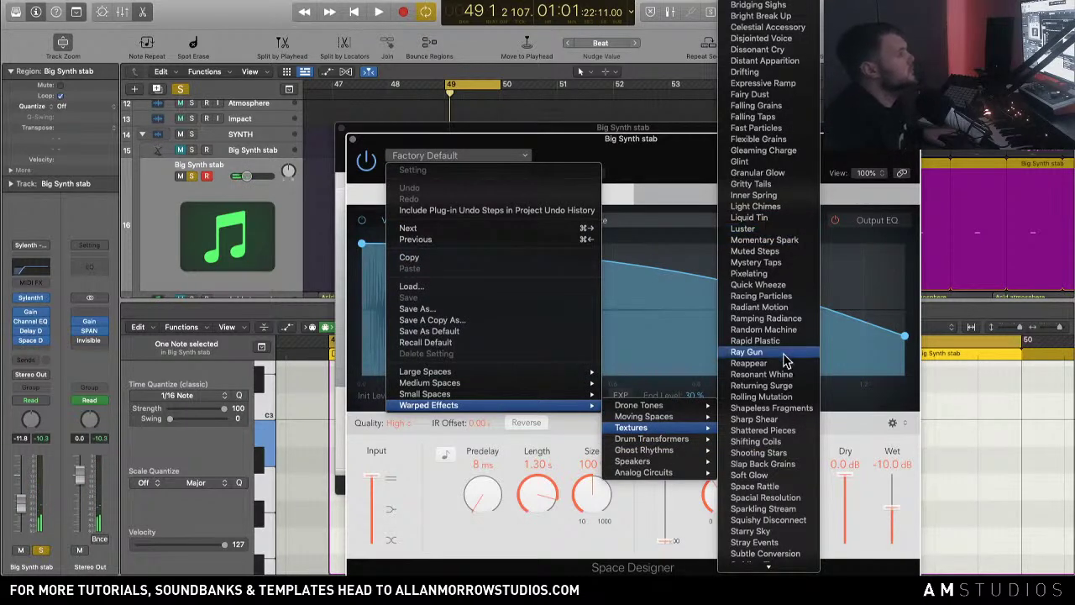
{"action": "left_click", "coordinate": [765, 166]}
{"action": "key", "text": "space"}
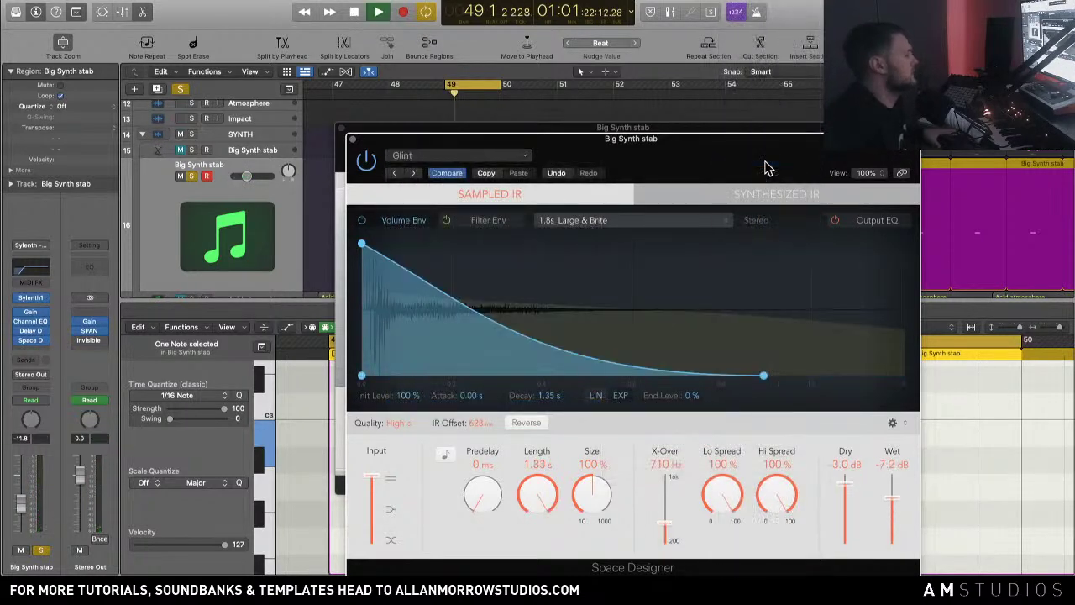
Step: Check the stab unsoloed in the mix, close both effect windows, then solo the stab and stop playback
{"action": "left_click", "coordinate": [192, 176]}
{"action": "left_click", "coordinate": [352, 138]}
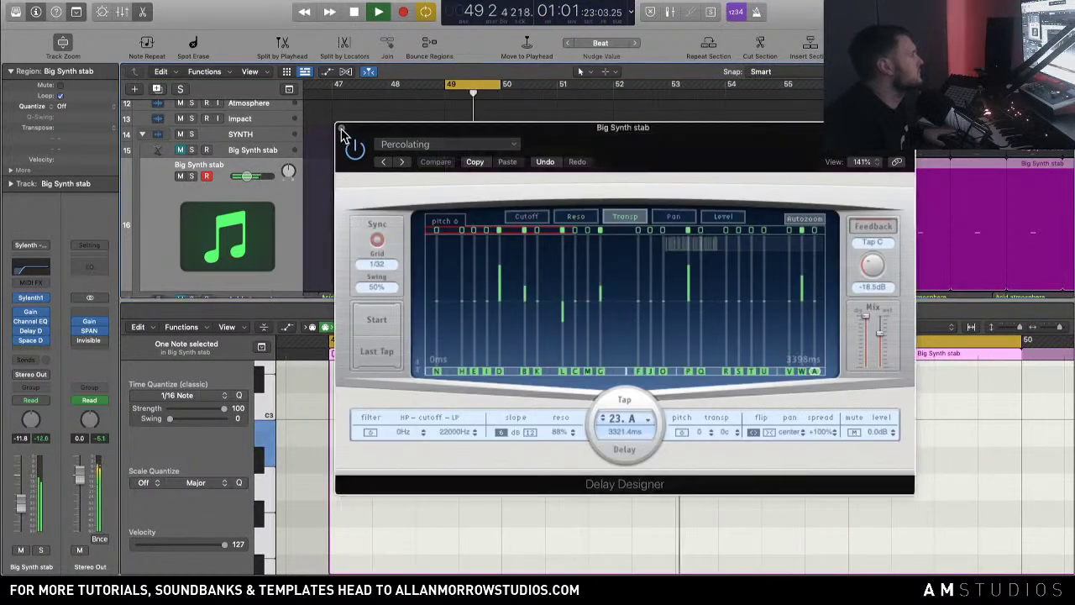
{"action": "left_click", "coordinate": [342, 134]}
{"action": "left_click", "coordinate": [191, 175]}
{"action": "key", "text": "space"}
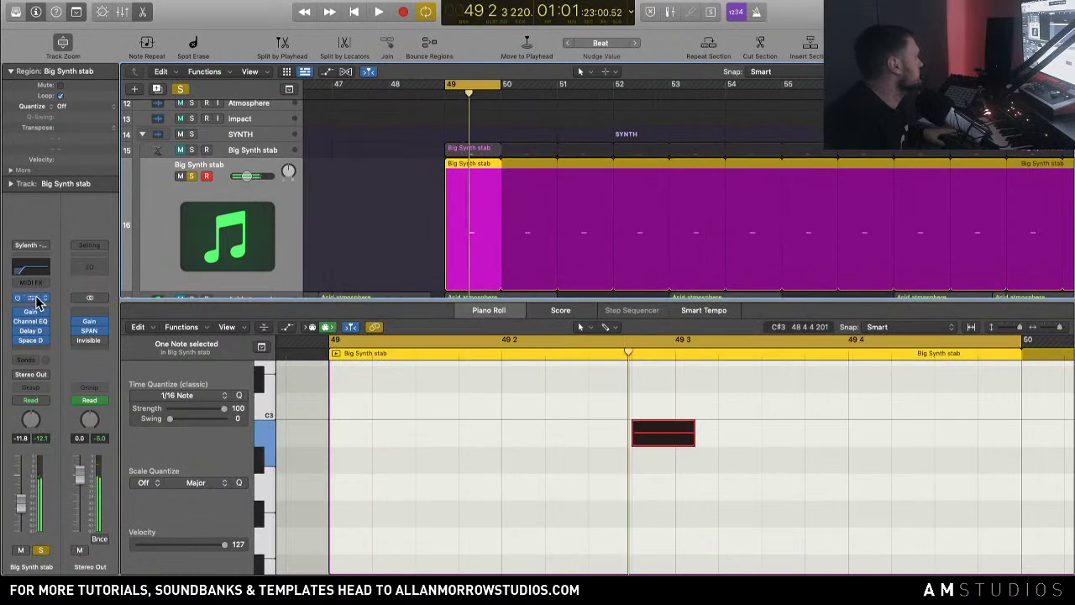
Step: Audition Delay Designer's Pitch Squeezer preset on the stab, then load Crop Delay from 03 Simple Filtered
{"action": "left_click", "coordinate": [37, 300]}
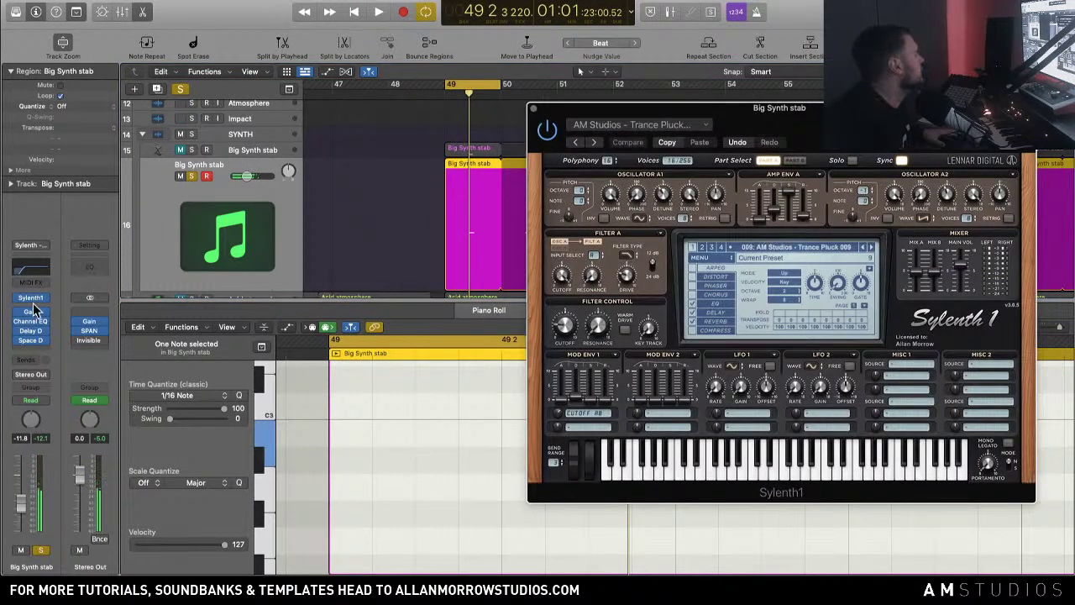
{"action": "left_click", "coordinate": [32, 330]}
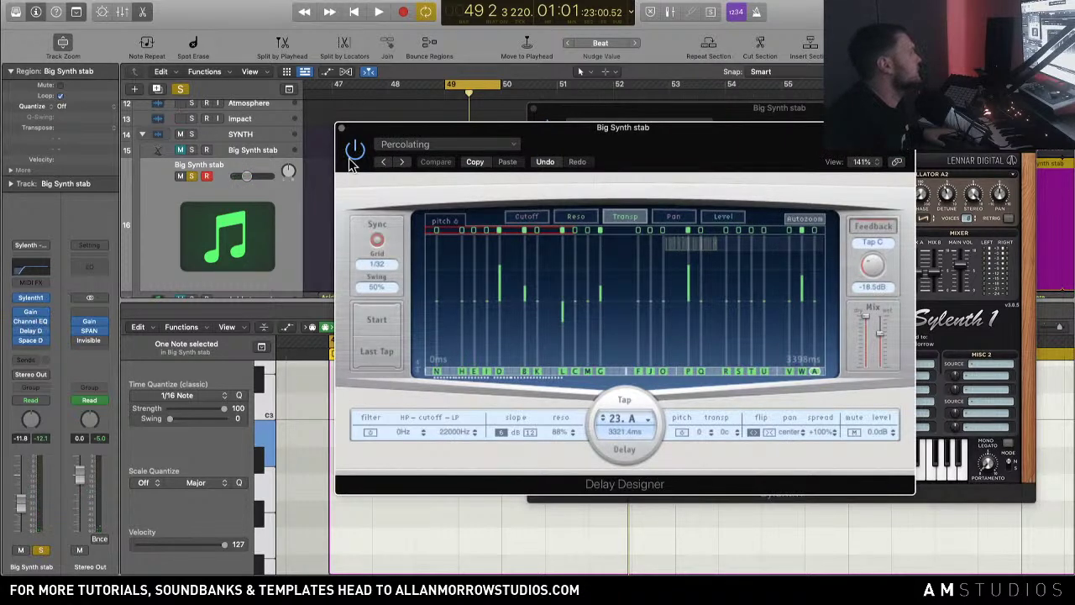
{"action": "key", "text": "space"}
{"action": "left_click", "coordinate": [402, 162]}
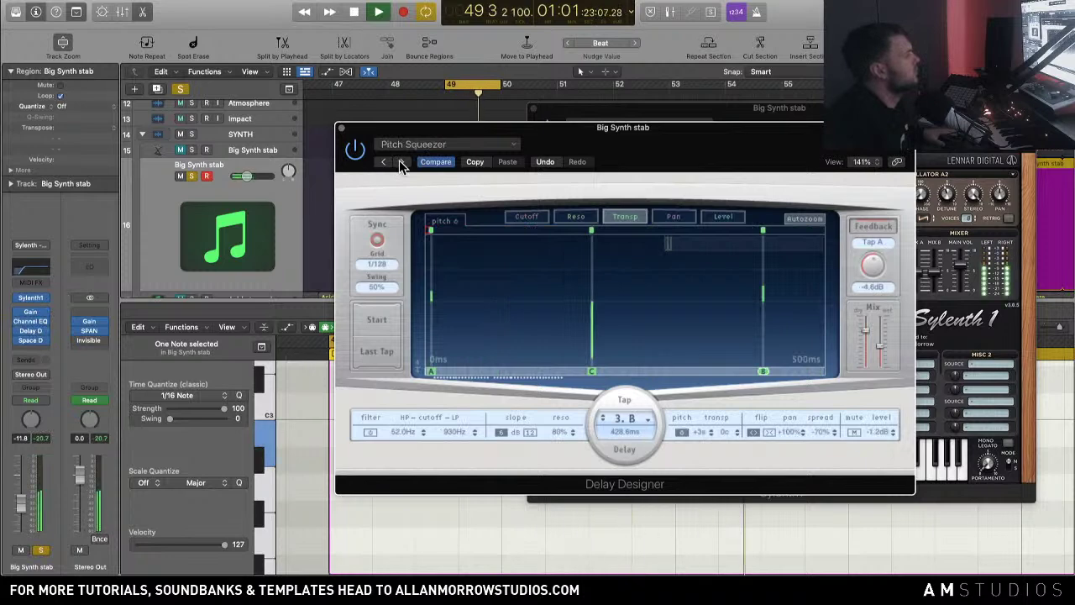
{"action": "left_click", "coordinate": [445, 144]}
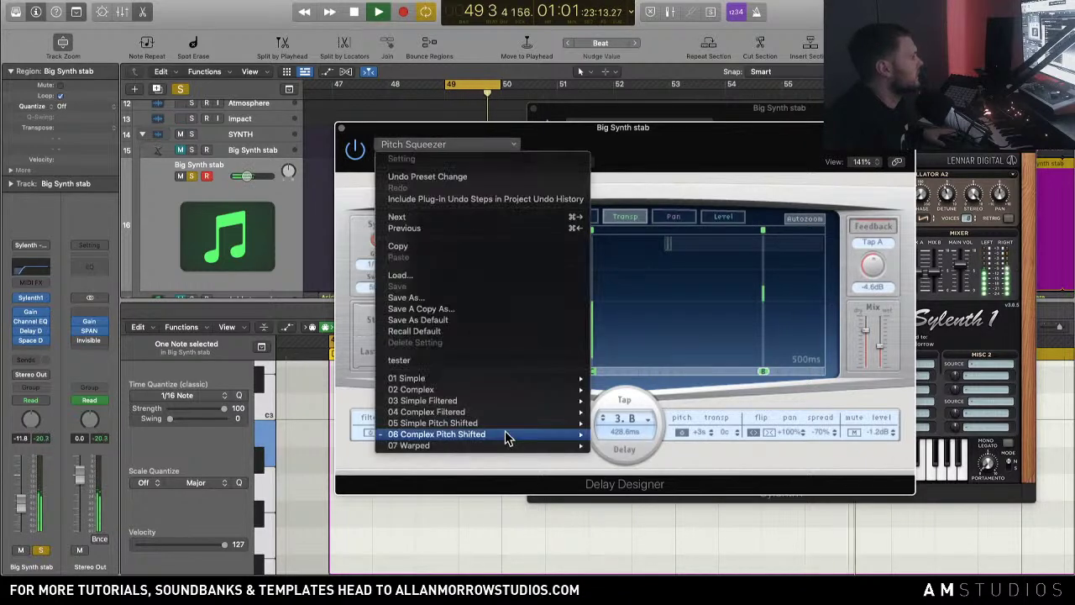
{"action": "mouse_move", "coordinate": [518, 414]}
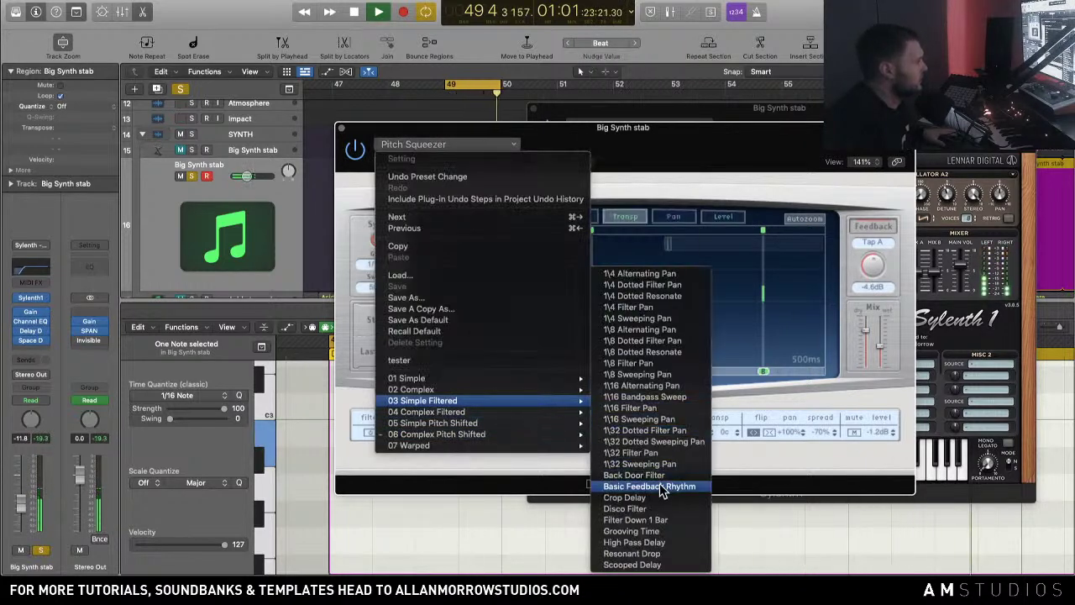
{"action": "left_click", "coordinate": [658, 499]}
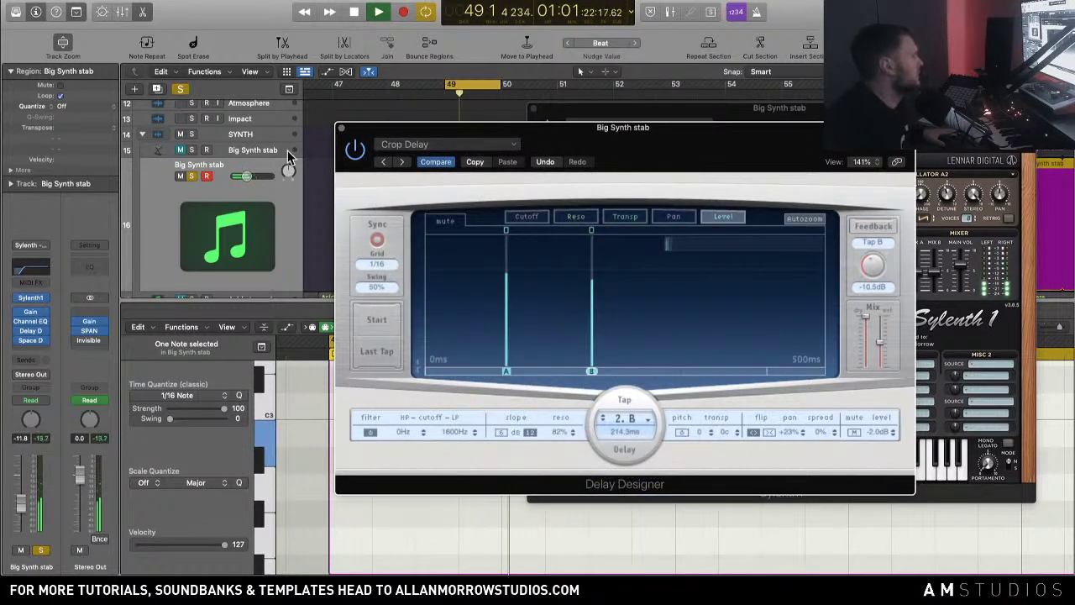
Step: Close Delay Designer and set Sylenth1's Filter Control cutoff to about 2.203
{"action": "left_click", "coordinate": [341, 129]}
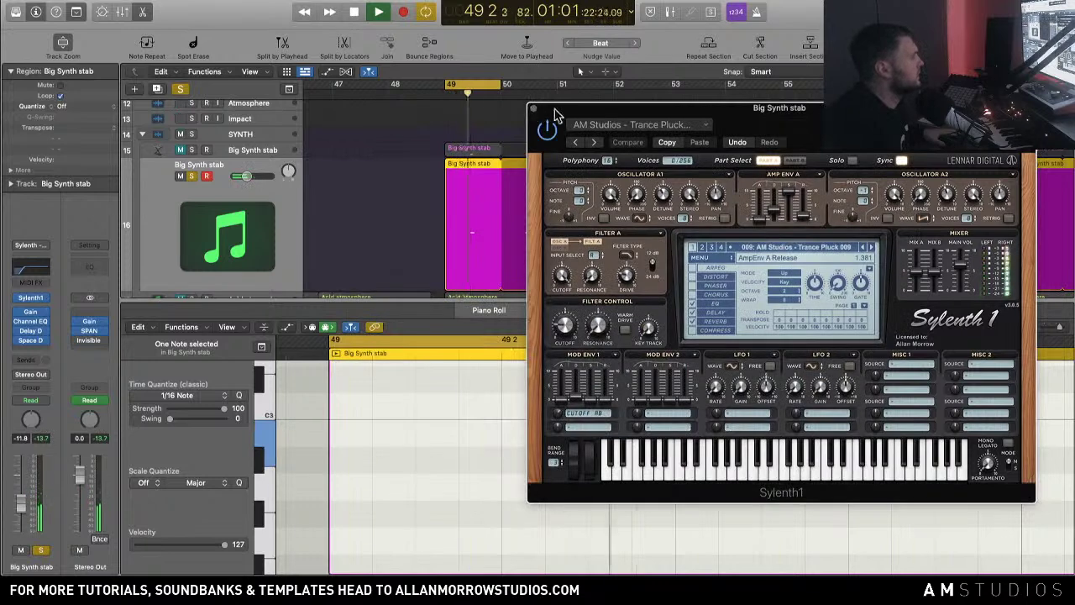
{"action": "left_click_drag", "start_coordinate": [552, 310], "coordinate": [553, 306]}
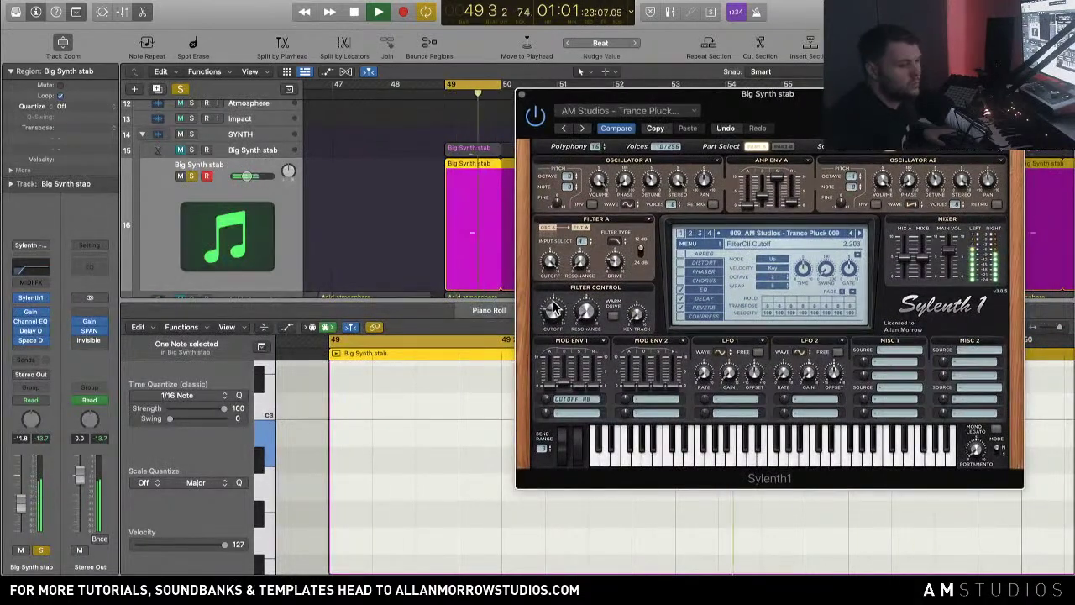
{"action": "key", "text": "space"}
Step: Set Space Designer's dry level to 0.0 dB and wet level to -13.0 dB, then close the plug-in windows and the piano roll
{"action": "left_click", "coordinate": [34, 342]}
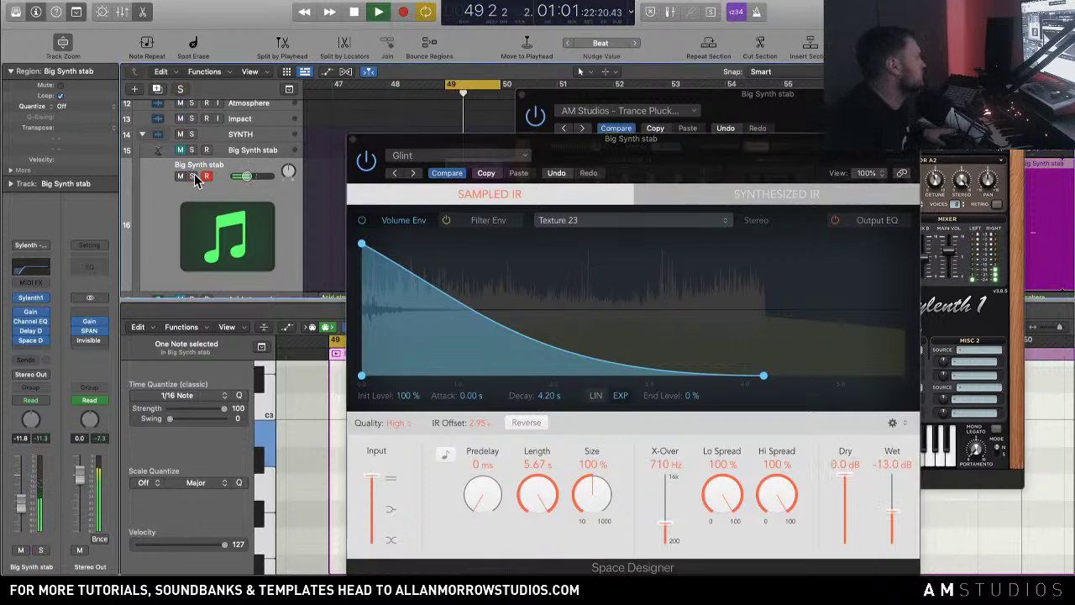
{"action": "left_click", "coordinate": [353, 141]}
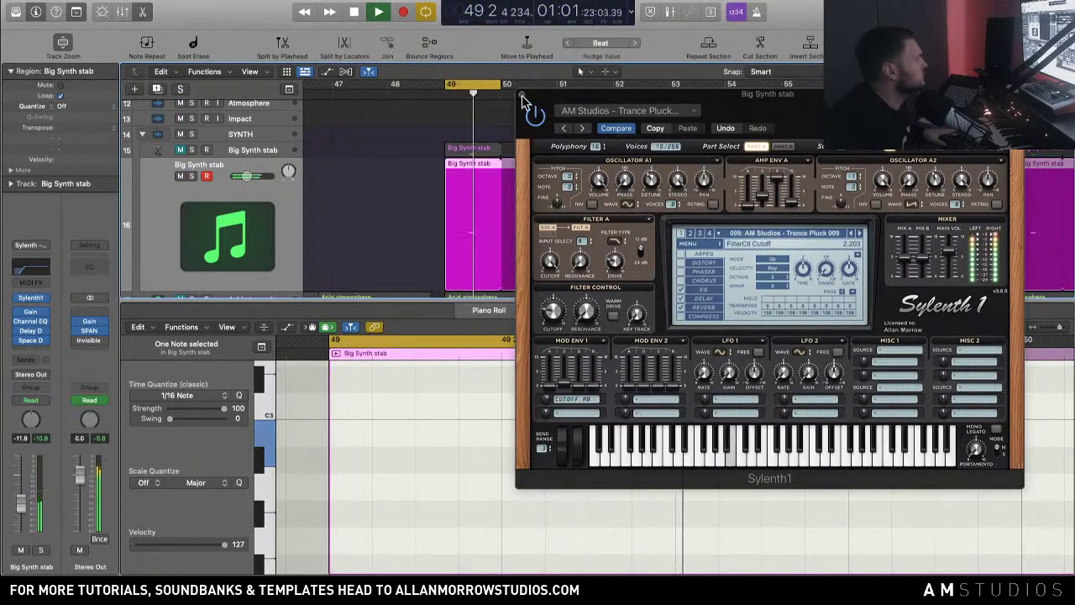
{"action": "left_click", "coordinate": [524, 97]}
{"action": "key", "text": "e"}
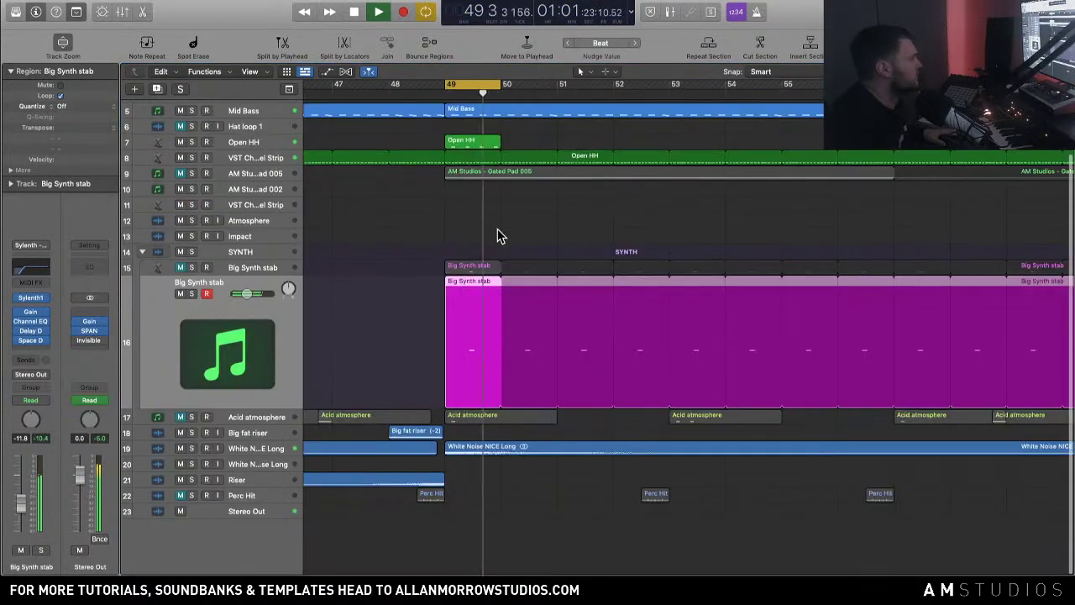
Step: Unmute the original sampler stab and mute the Sylenth1 stab to hear the original in the loop
{"action": "key", "text": "space"}
{"action": "left_click", "coordinate": [182, 268]}
{"action": "left_click", "coordinate": [180, 293]}
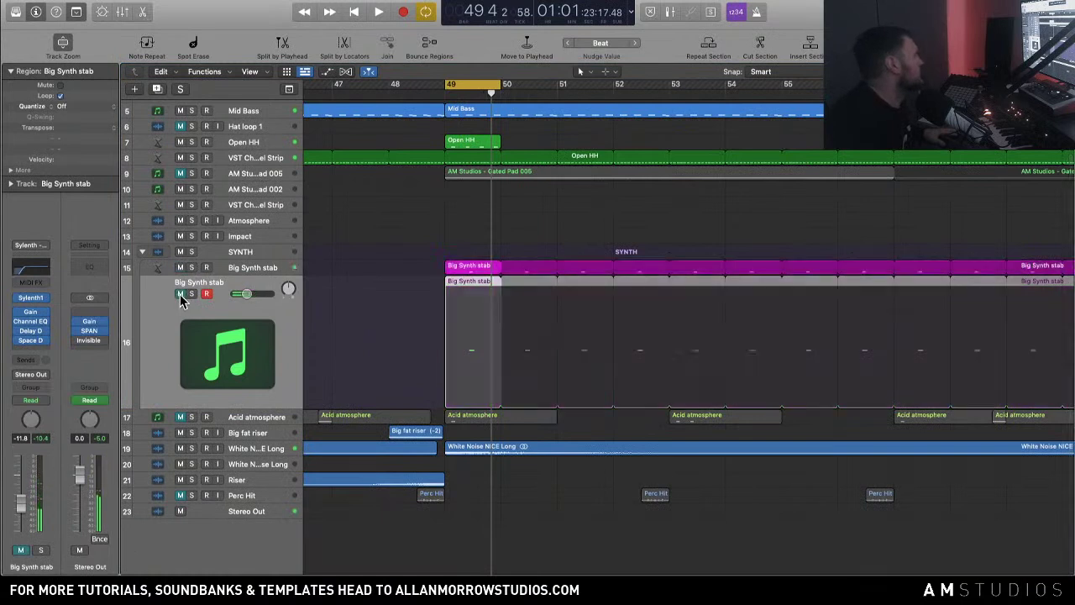
{"action": "key", "text": "space"}
{"action": "key", "text": "space"}
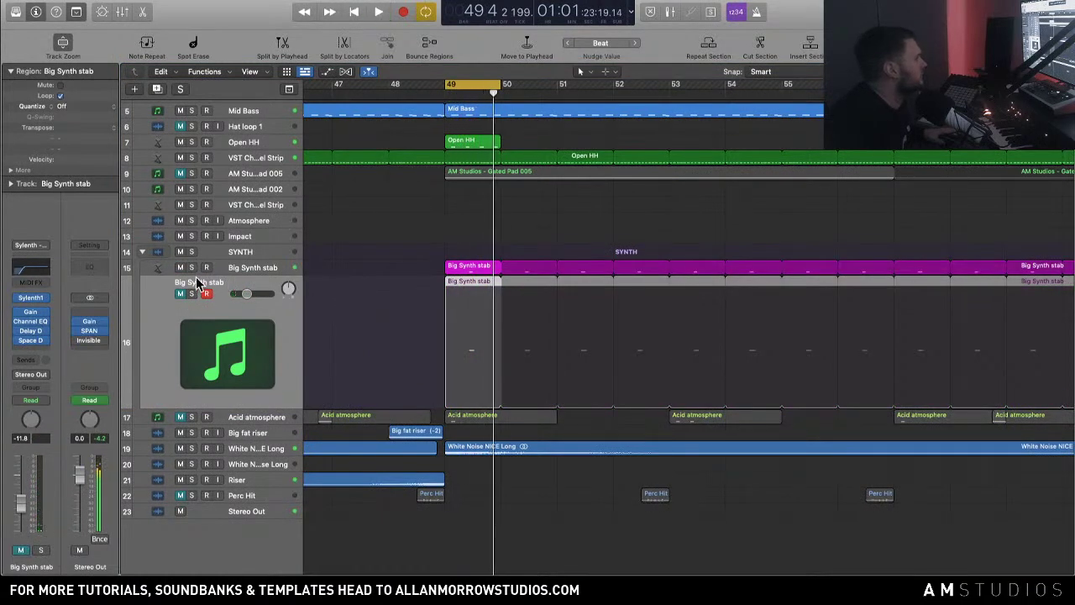
Step: Solo the Sylenth1 stab, bypass its EQ, delay and reverb, and copy Overdrive, LFOTool, Delay Designer, ArtsAcoustic and Exciter from the sampler stab
{"action": "left_click", "coordinate": [192, 293]}
{"action": "left_click", "coordinate": [244, 277]}
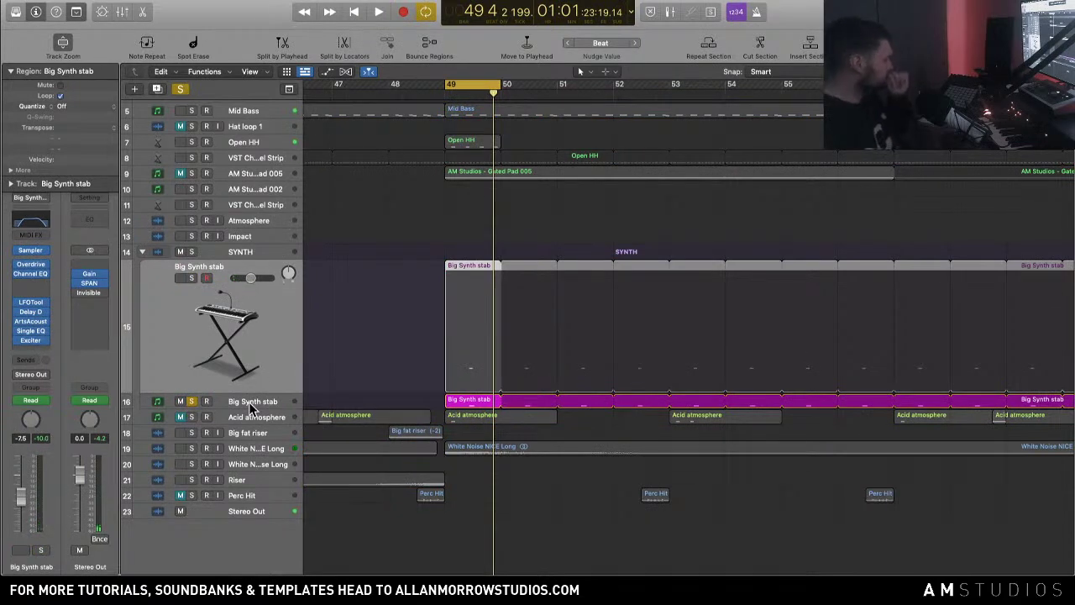
{"action": "left_click", "coordinate": [538, 319]}
{"action": "key", "text": "x"}
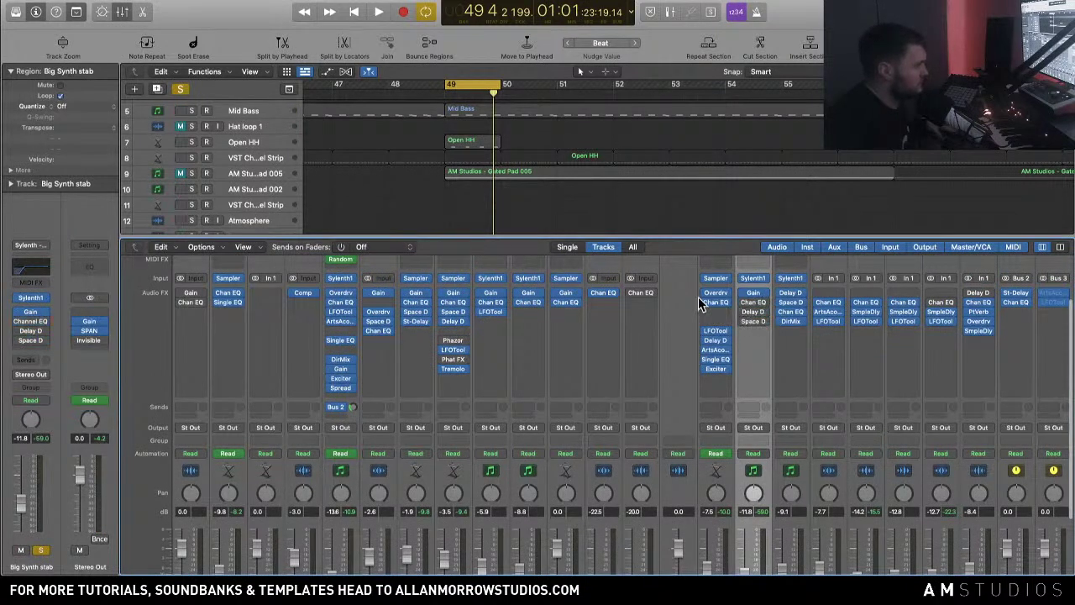
{"action": "left_click_drag", "start_coordinate": [752, 334], "coordinate": [753, 332]}
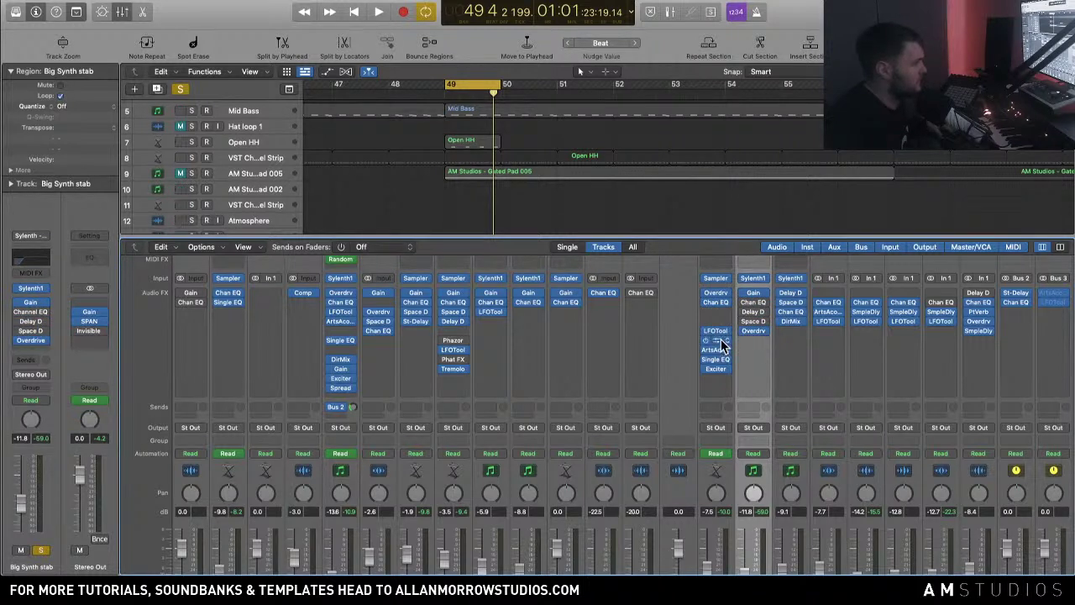
{"action": "left_click_drag", "start_coordinate": [759, 347], "coordinate": [754, 373]}
{"action": "key", "text": "space"}
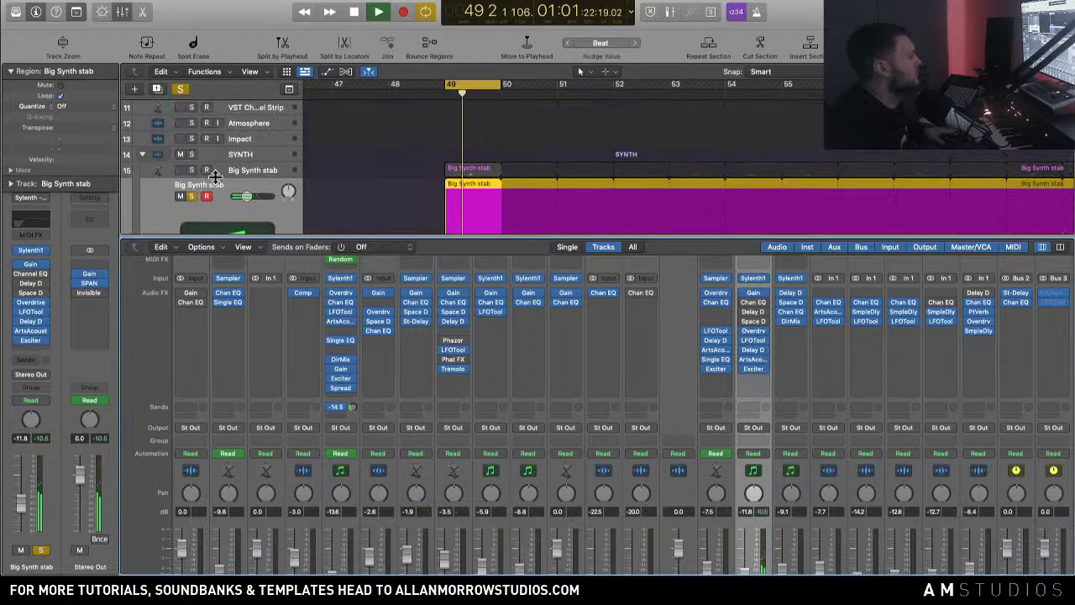
Step: Compare both stabs in the mix by swapping their mutes, leaving the sampler stab muted and the Sylenth1 stab soloed
{"action": "left_click", "coordinate": [475, 168]}
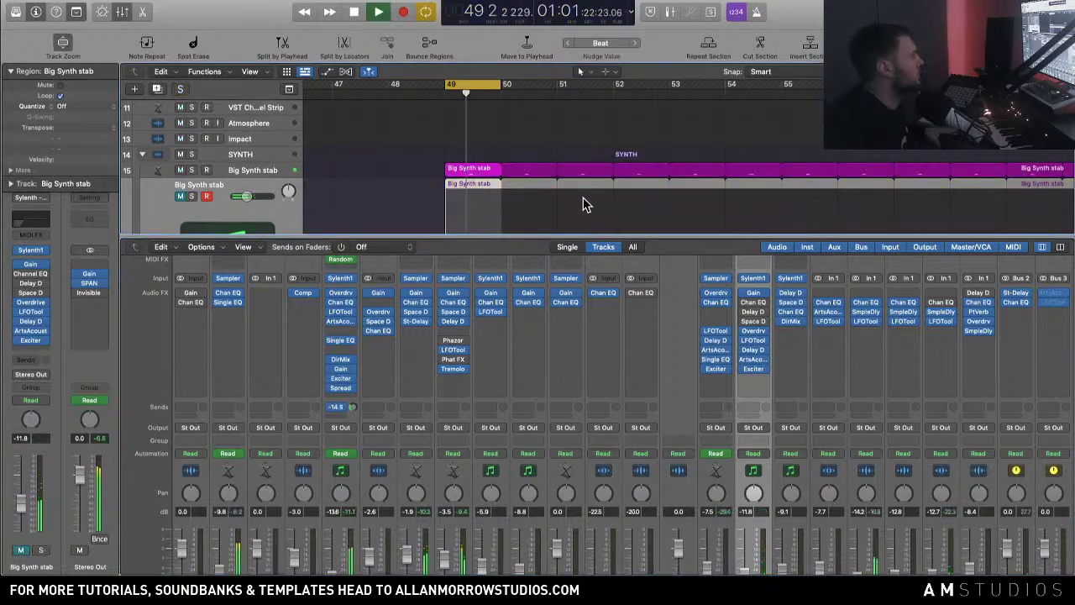
{"action": "left_click", "coordinate": [179, 170]}
{"action": "left_click", "coordinate": [181, 196]}
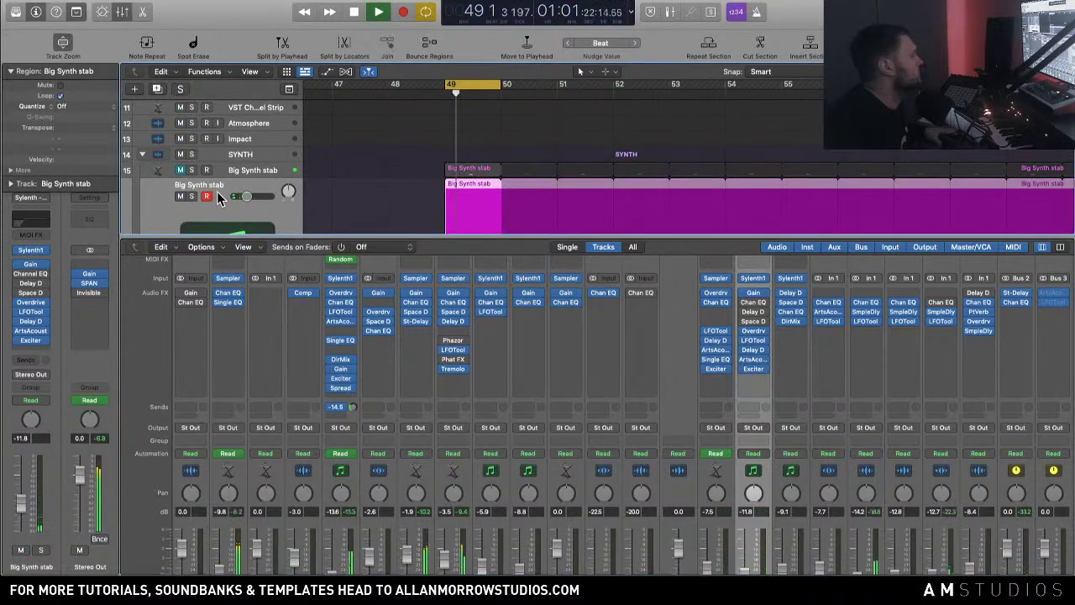
{"action": "left_click", "coordinate": [191, 197]}
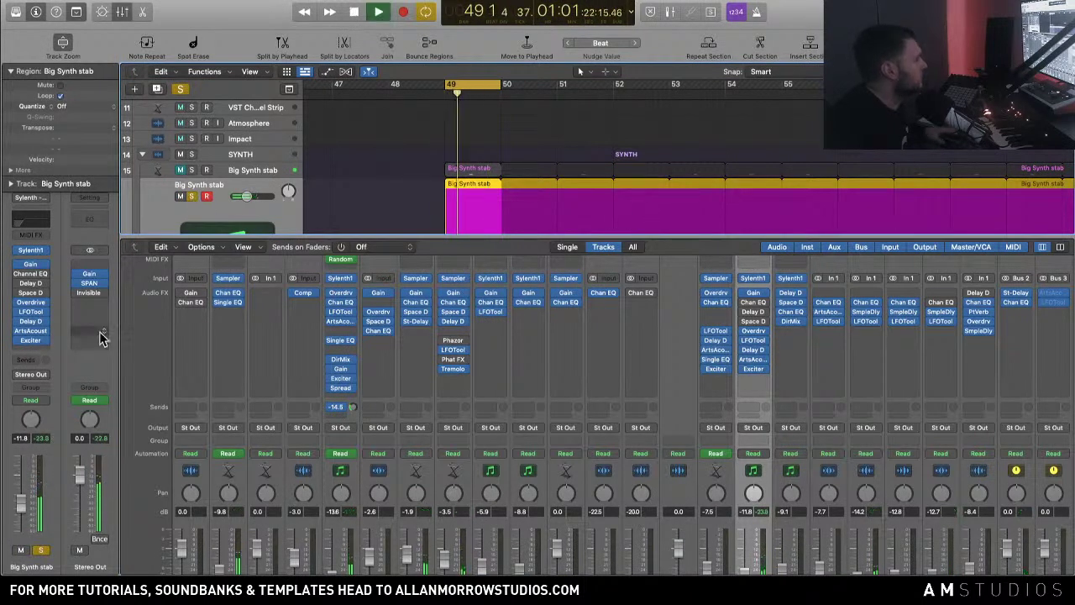
Step: Open Sylenth1 on the stab, raise the Mod Env 1 decay slightly, adjust Amp Env A, and set the filter control cutoff to 1.975
{"action": "left_click", "coordinate": [31, 250]}
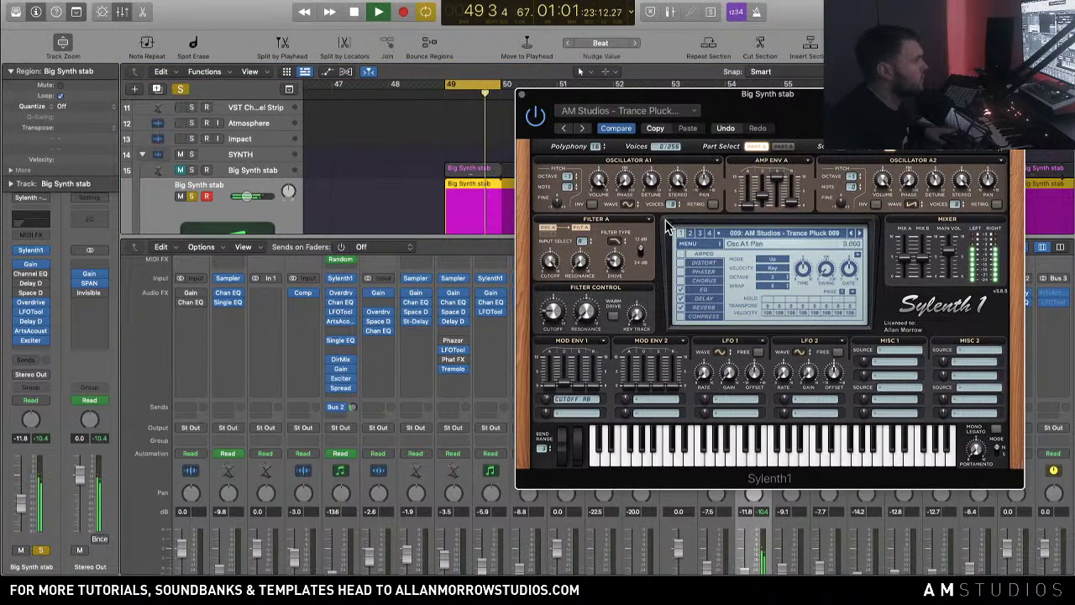
{"action": "left_click_drag", "start_coordinate": [557, 312], "coordinate": [555, 311]}
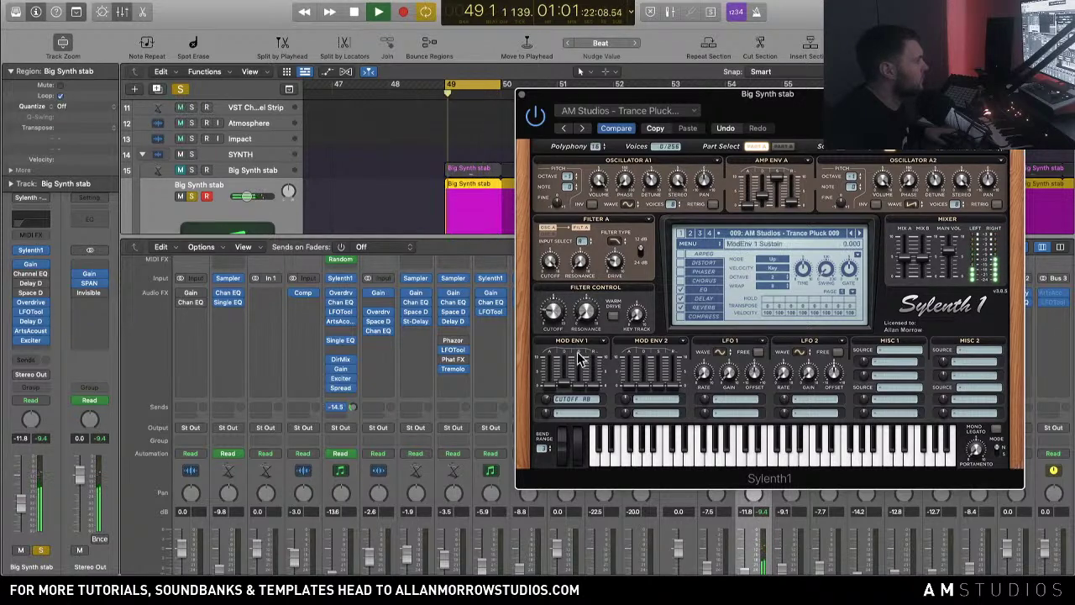
{"action": "left_click_drag", "start_coordinate": [568, 384], "coordinate": [569, 375]}
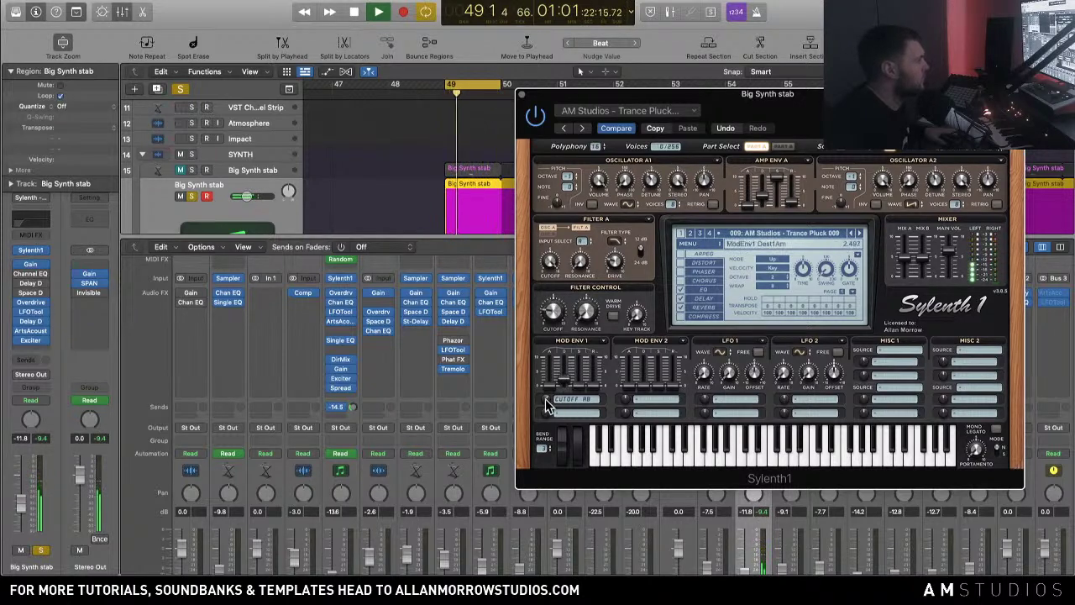
{"action": "left_click_drag", "start_coordinate": [755, 198], "coordinate": [756, 212]}
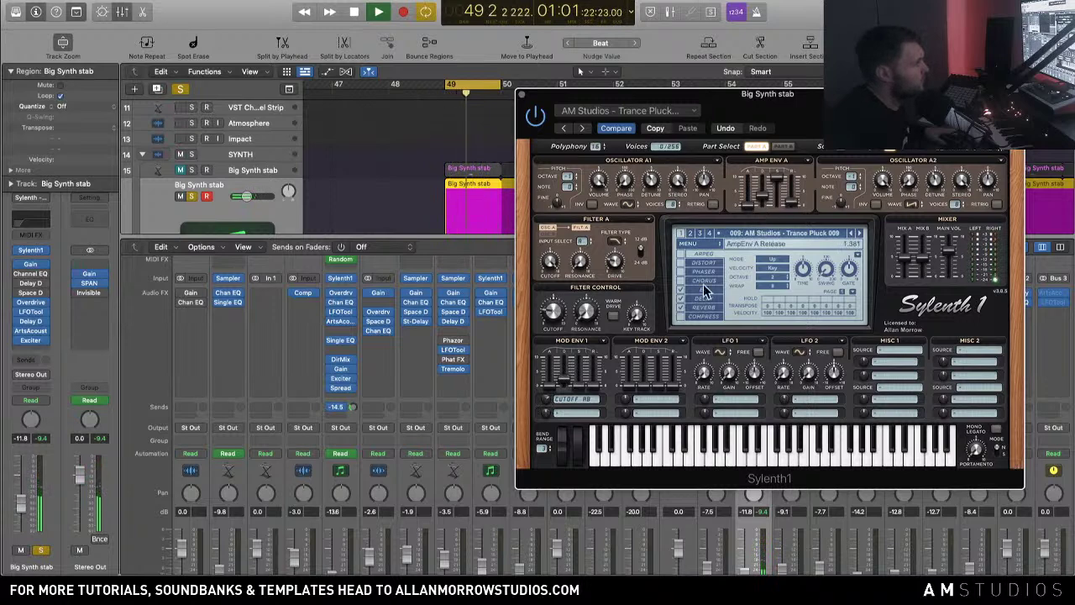
{"action": "left_click", "coordinate": [681, 262]}
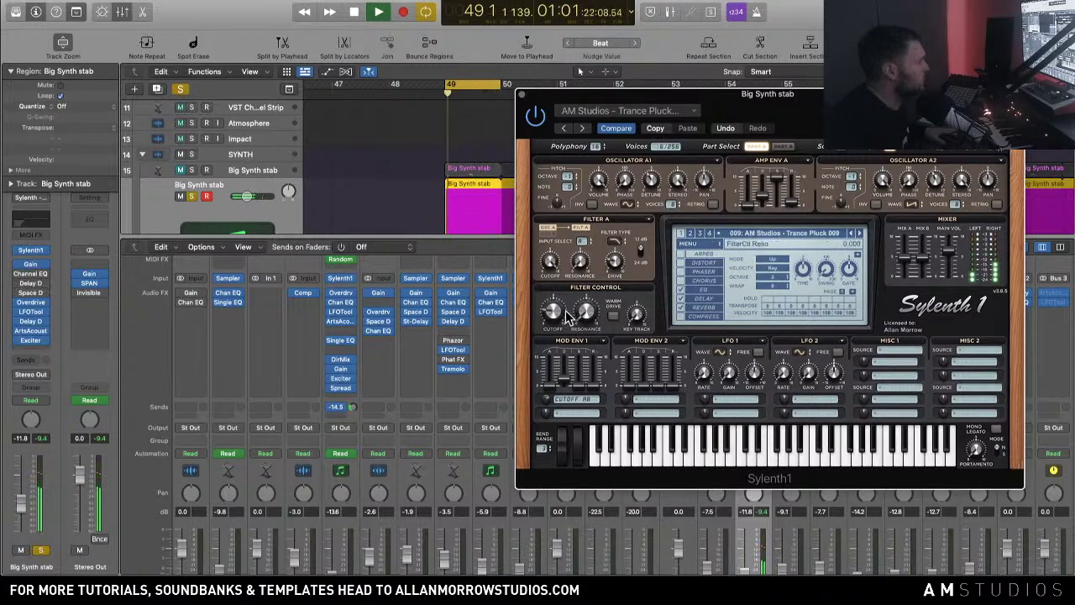
{"action": "key", "text": "space"}
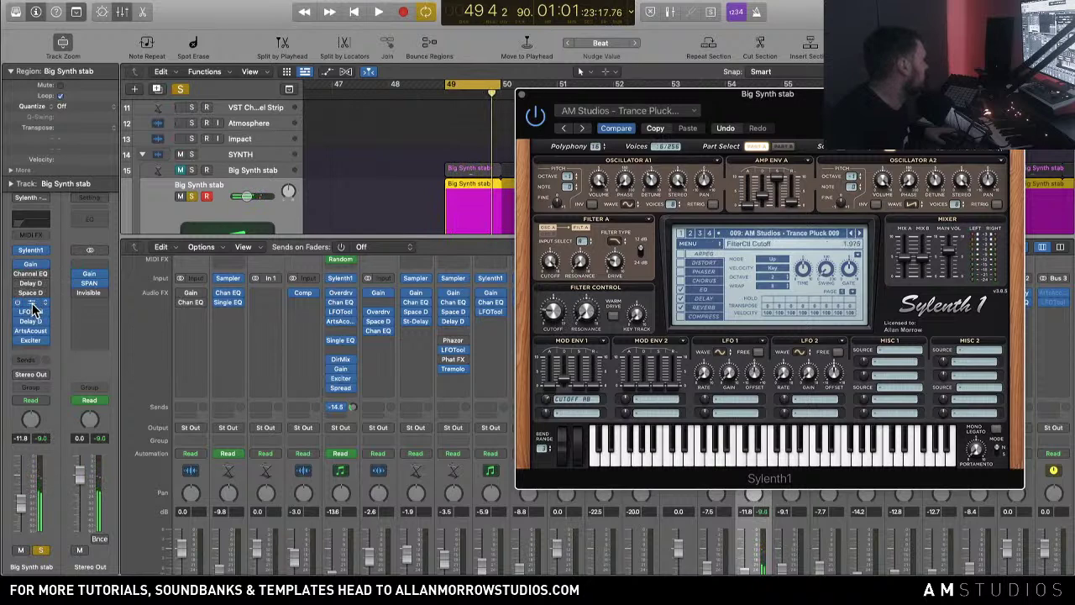
Step: Set the stab's Overdrive drive to 9.75 dB, check it in the loop, and close the Overdrive window
{"action": "left_click", "coordinate": [30, 304]}
{"action": "left_click_drag", "start_coordinate": [372, 223], "coordinate": [377, 220]}
{"action": "key", "text": "space"}
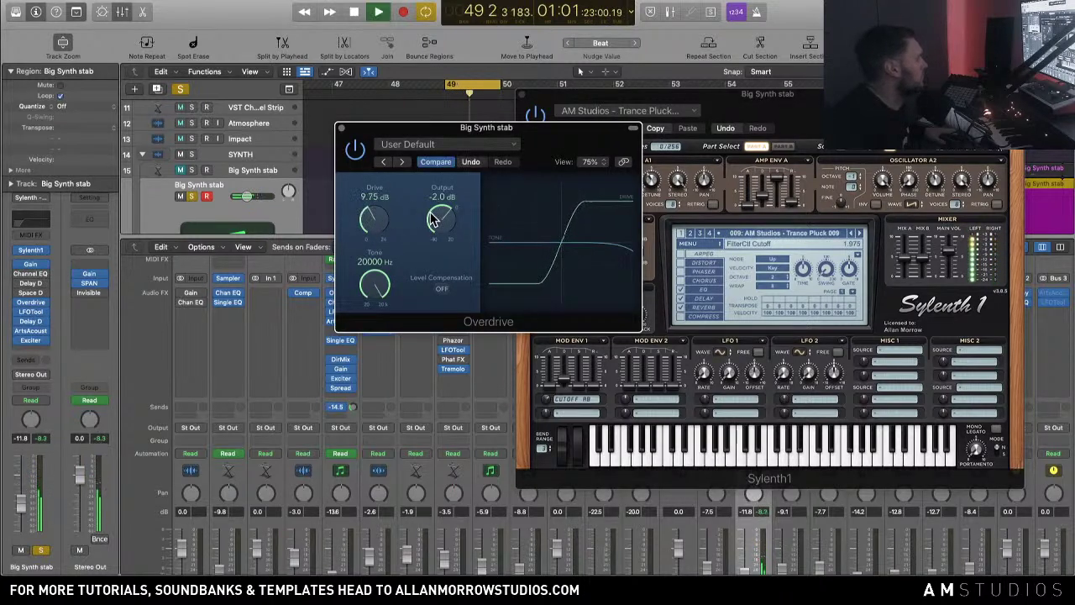
{"action": "left_click", "coordinate": [341, 127]}
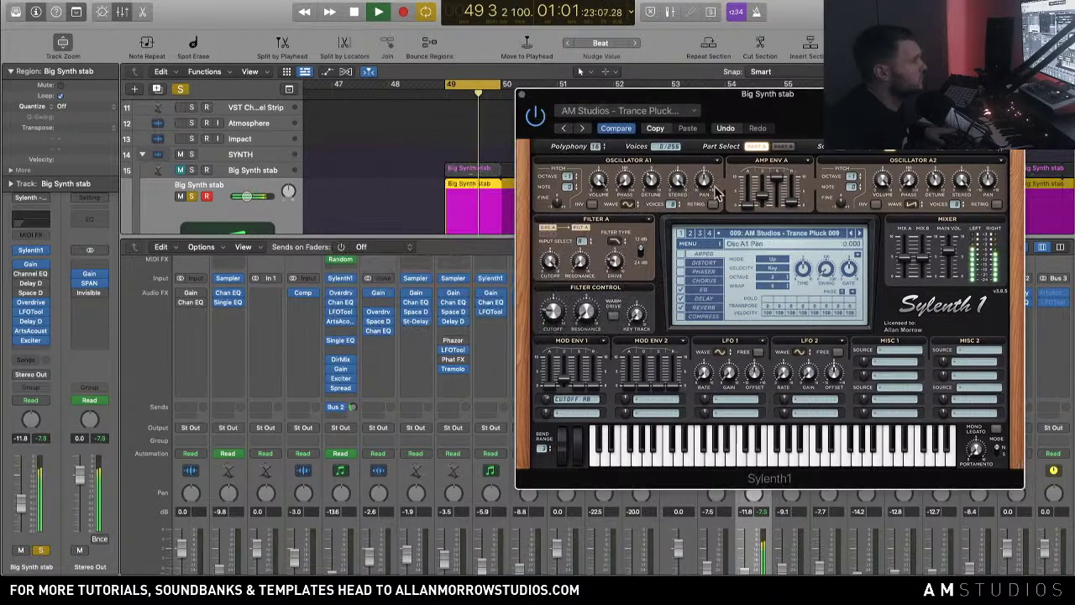
Step: Try retrigger on Oscillator A1 in the loop, switch it off again, and resume playback
{"action": "left_click", "coordinate": [711, 205]}
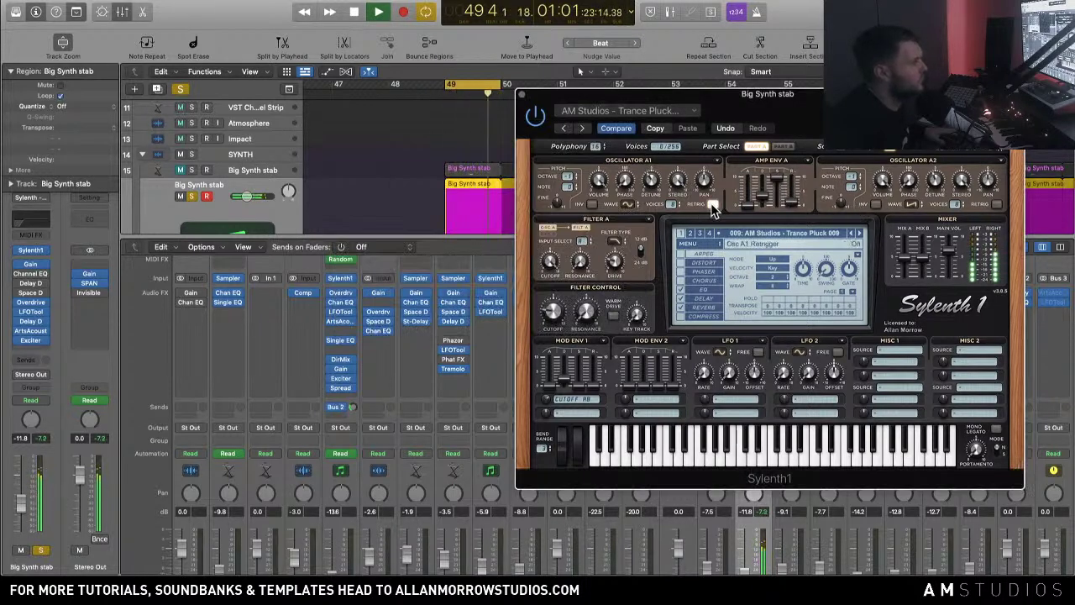
{"action": "left_click", "coordinate": [712, 206]}
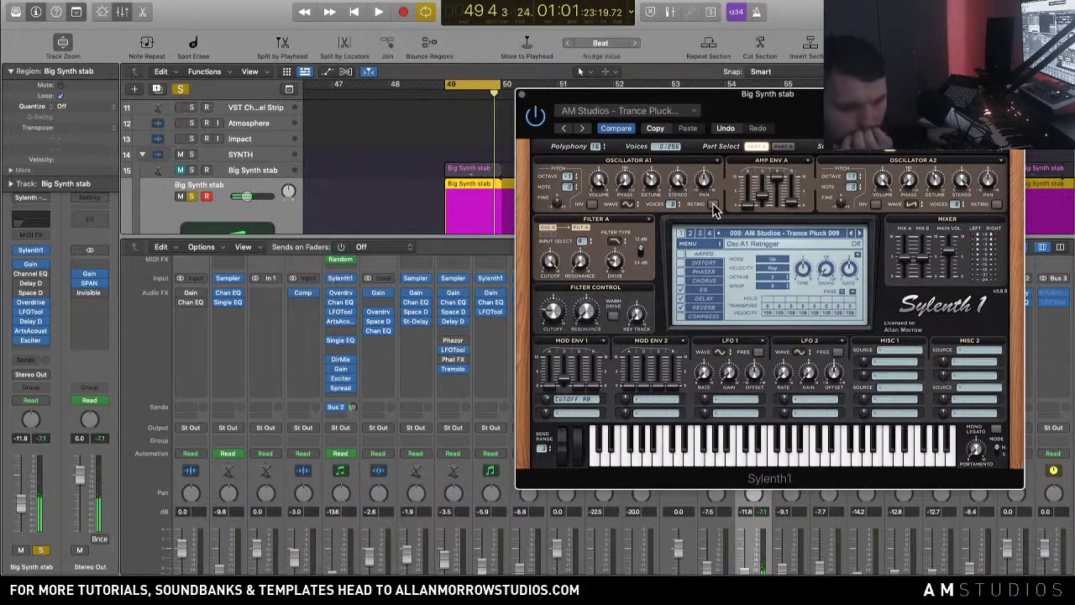
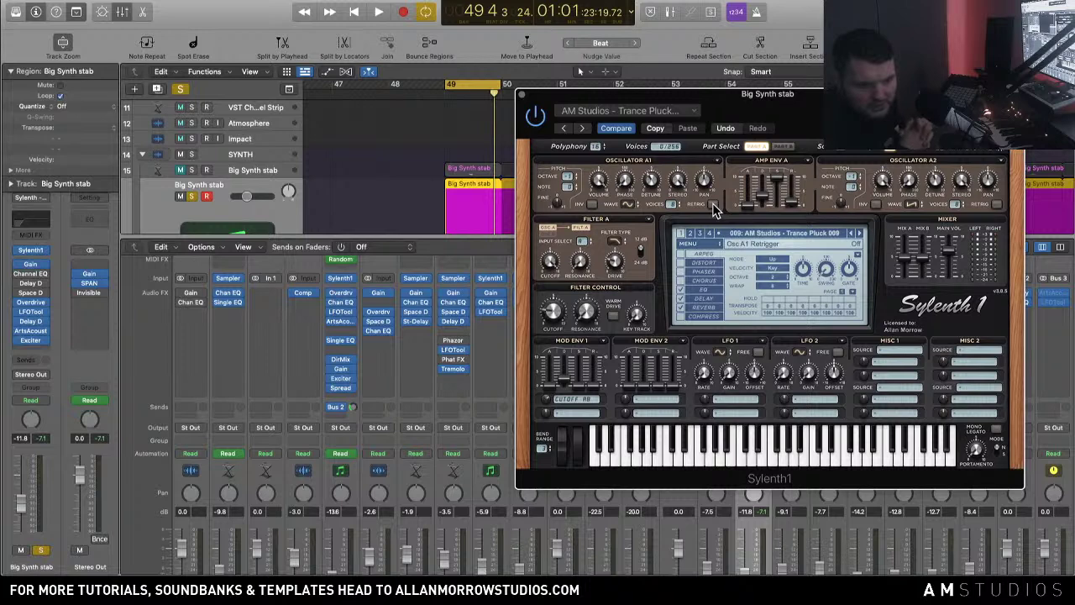
{"action": "key", "text": "space"}
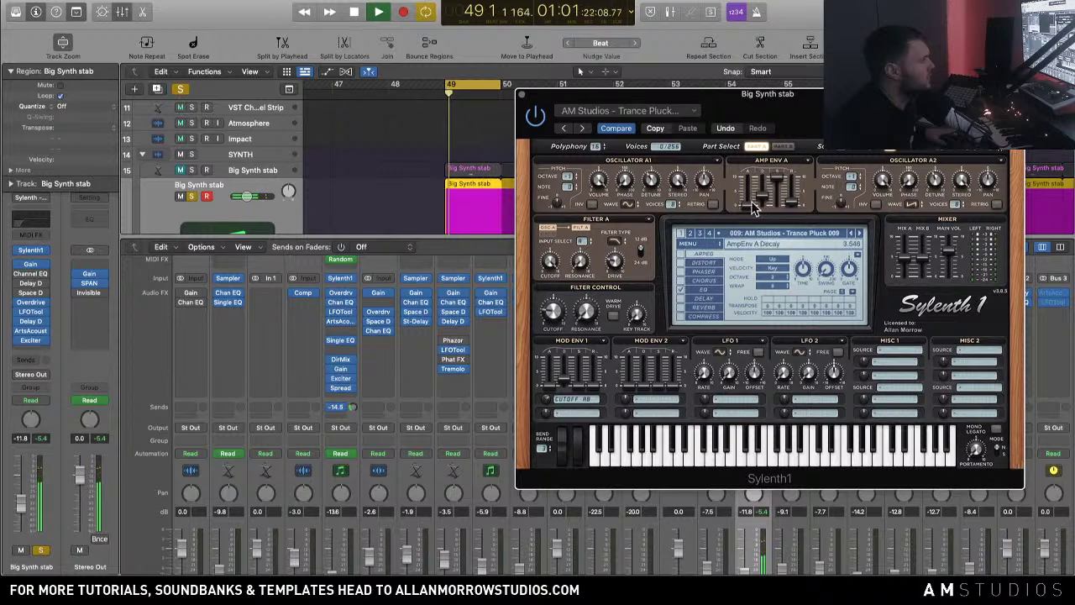
Step: Open the Sylenth1 stab region in the piano roll, lengthen its B2 note, and audition it in the loop
{"action": "double_click", "coordinate": [471, 205]}
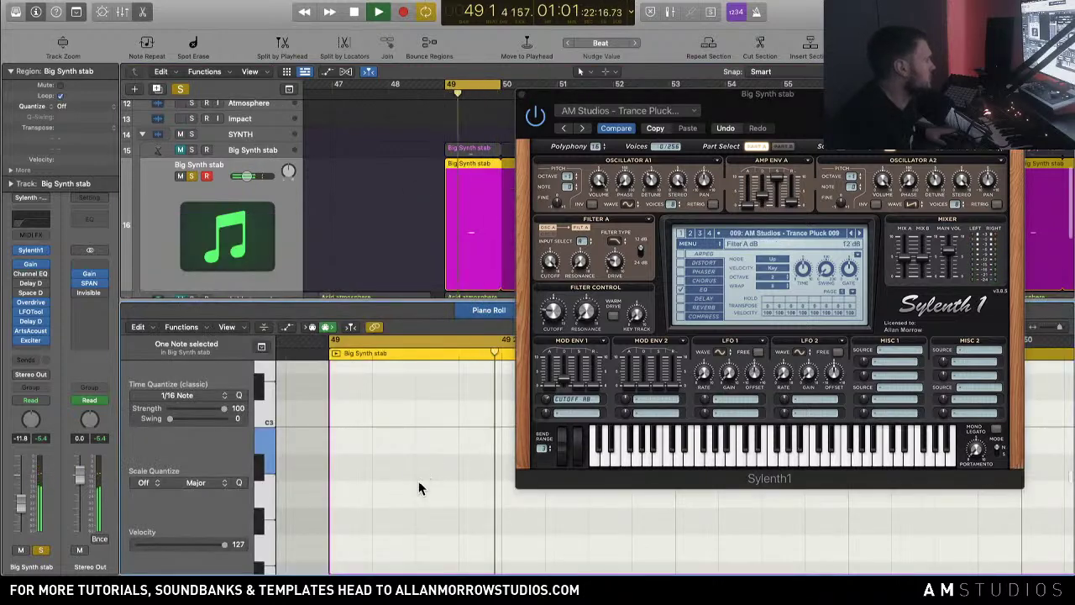
{"action": "key", "text": "space"}
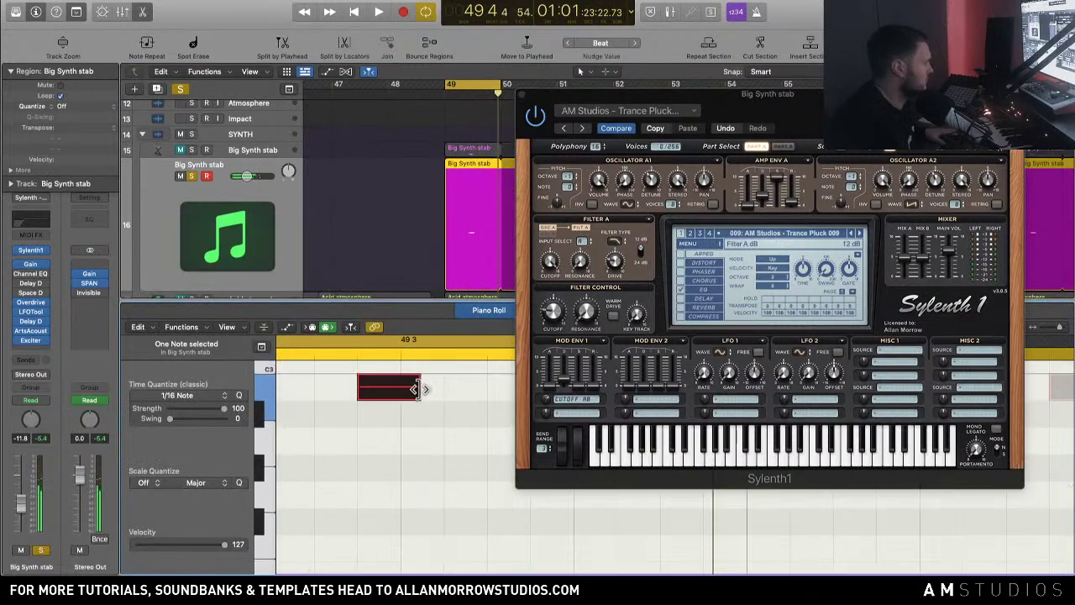
{"action": "key", "text": "space"}
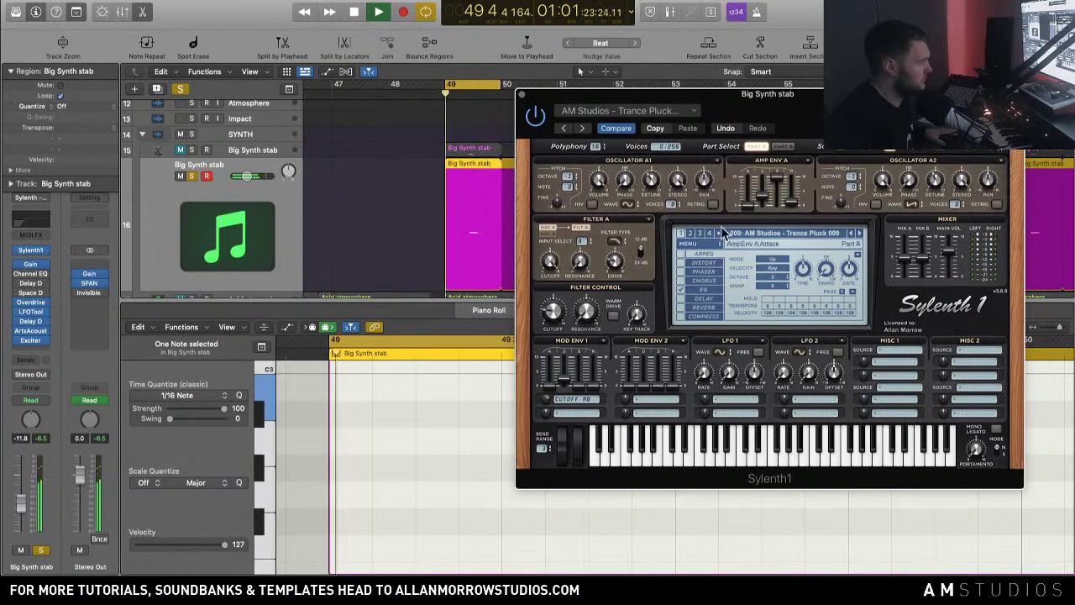
{"action": "key", "text": "space"}
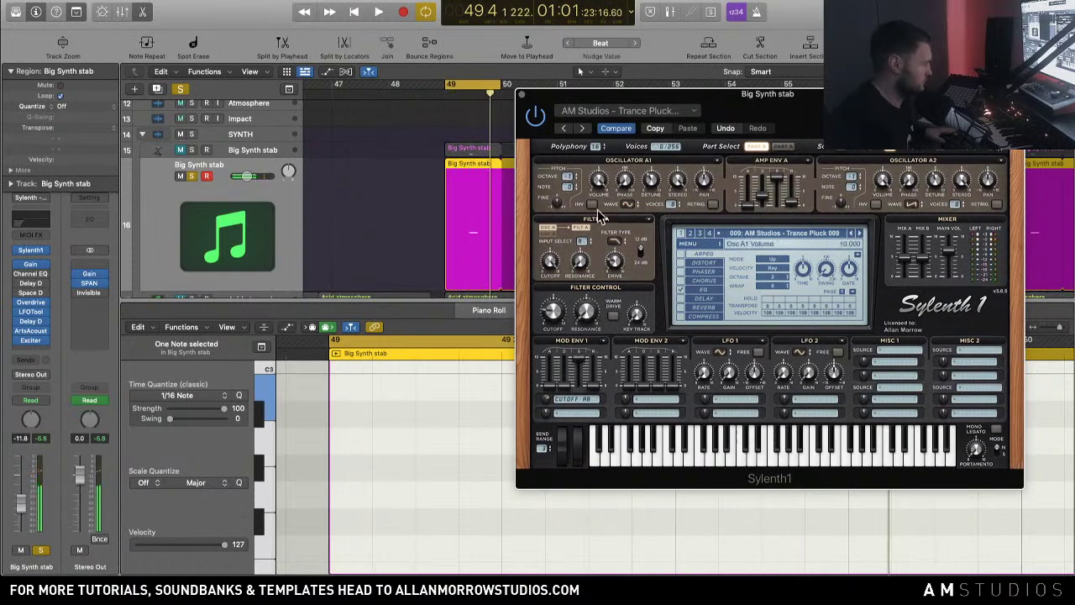
Step: Audition the stab while readjusting Sylenth1's filter control cutoff and Oscillator A1 octave, and set the channel level to -7.0 dB
{"action": "key", "text": "space"}
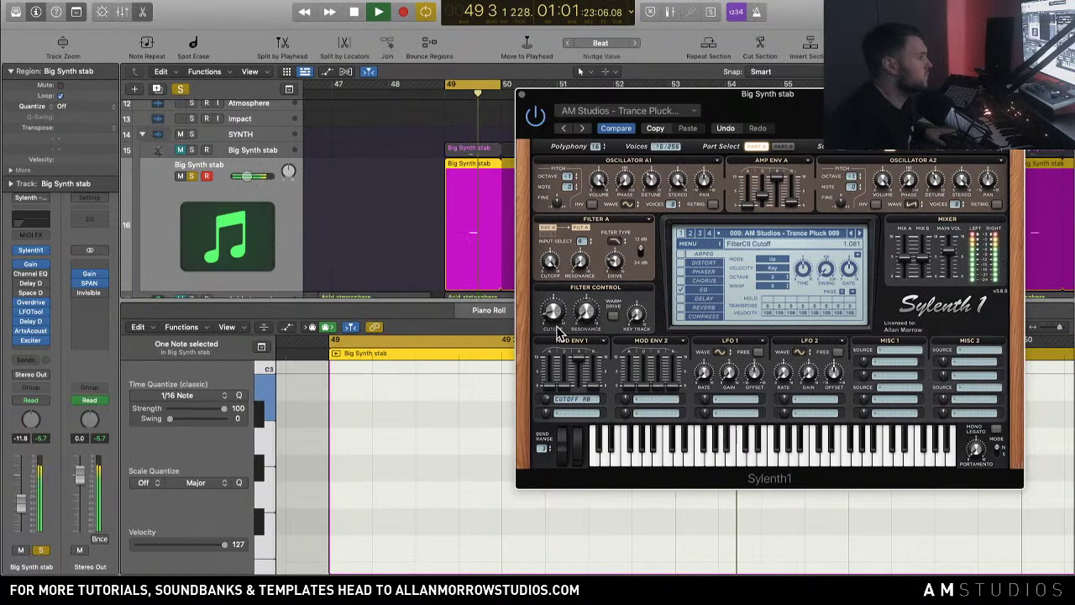
{"action": "key", "text": "space"}
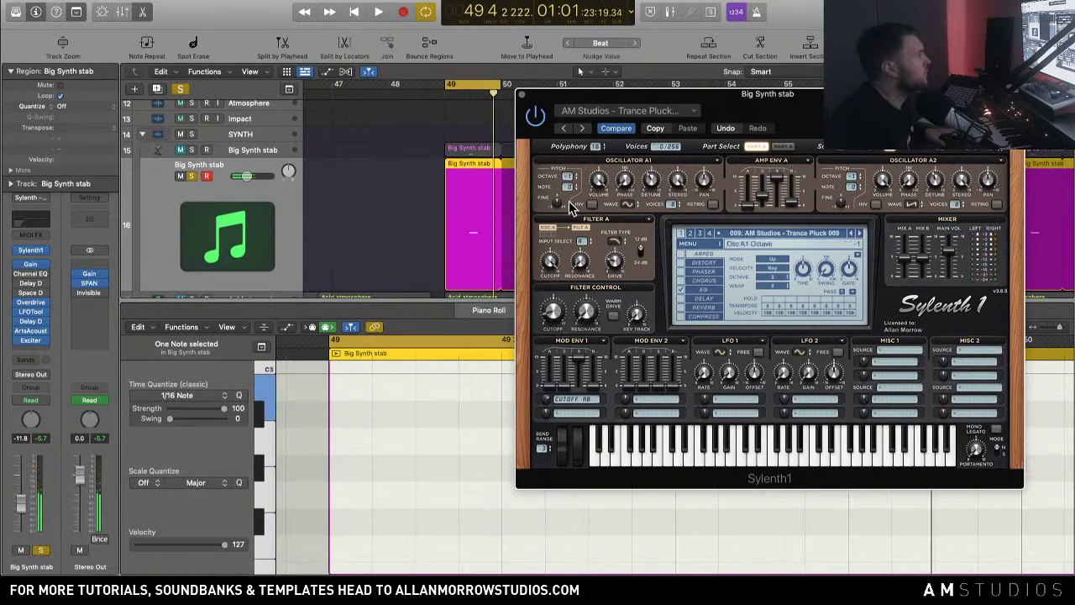
{"action": "key", "text": "space"}
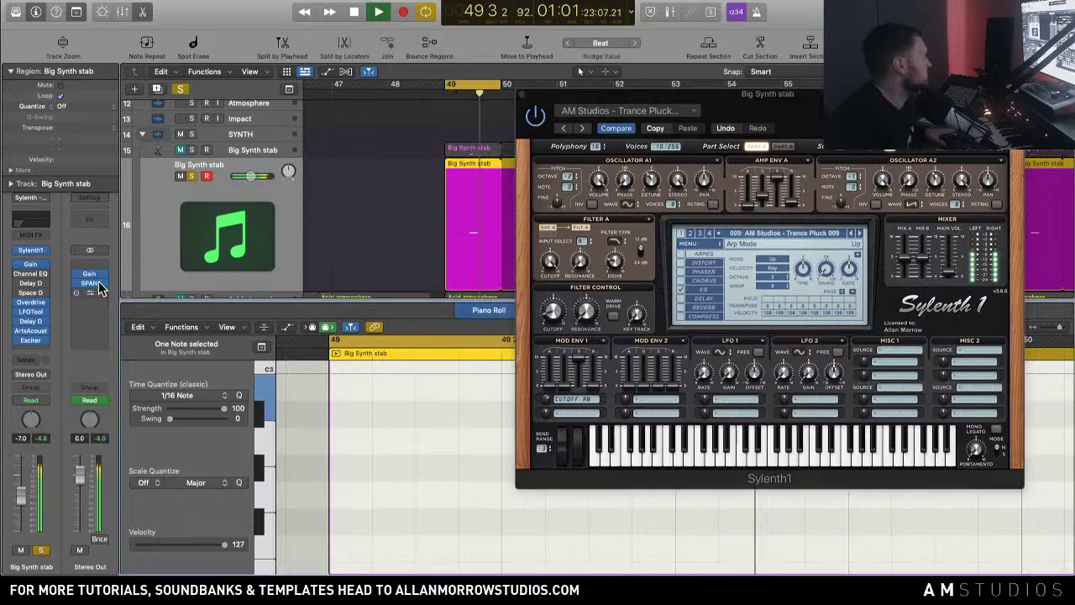
{"action": "key", "text": "space"}
Step: Unsolo the Sylenth1 stab to hear it in the full mix, solo it again, and replay the loop
{"action": "left_click", "coordinate": [195, 177]}
{"action": "key", "text": "space"}
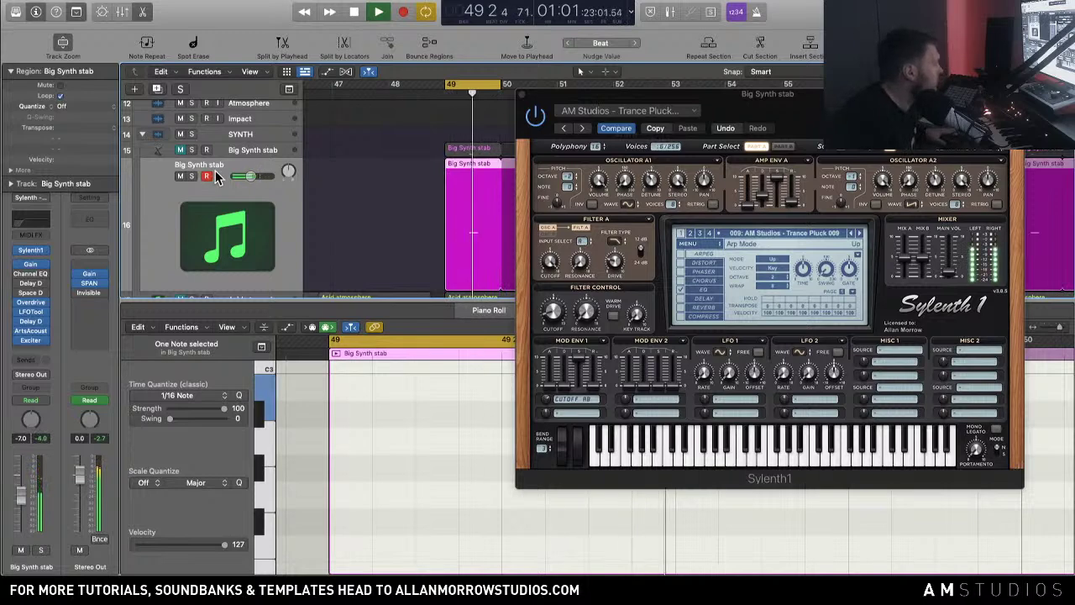
{"action": "left_click", "coordinate": [192, 176]}
{"action": "key", "text": "space"}
{"action": "key", "text": "space"}
{"action": "key", "text": "space"}
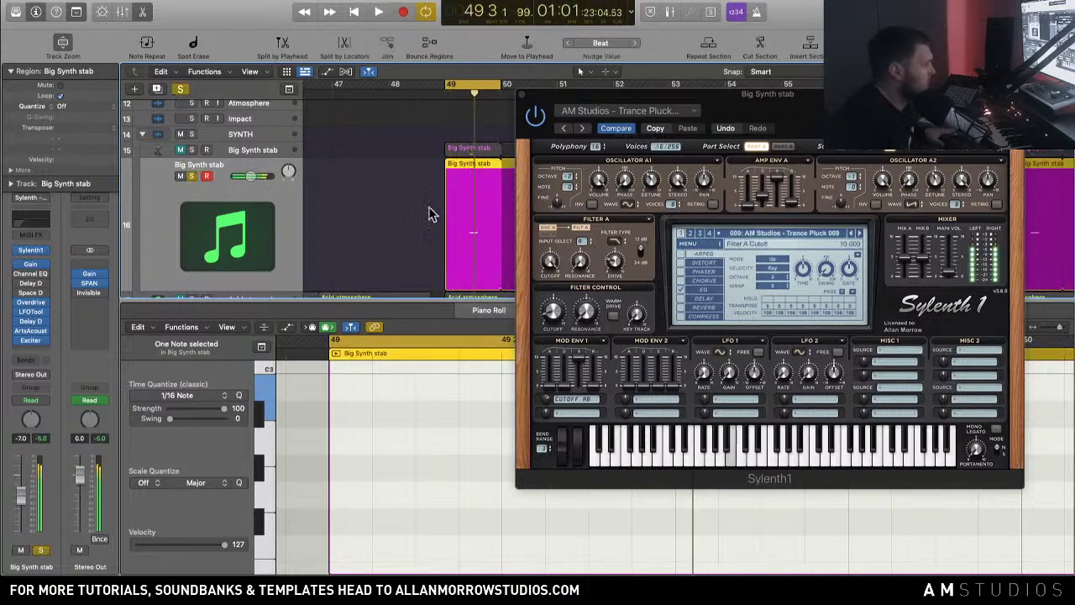
Step: Add a sixteenth-long C#3 note at 49 2 4 and make the B2 note start at 49 3 directly after it
{"action": "left_click_drag", "start_coordinate": [537, 130], "coordinate": [730, 134]}
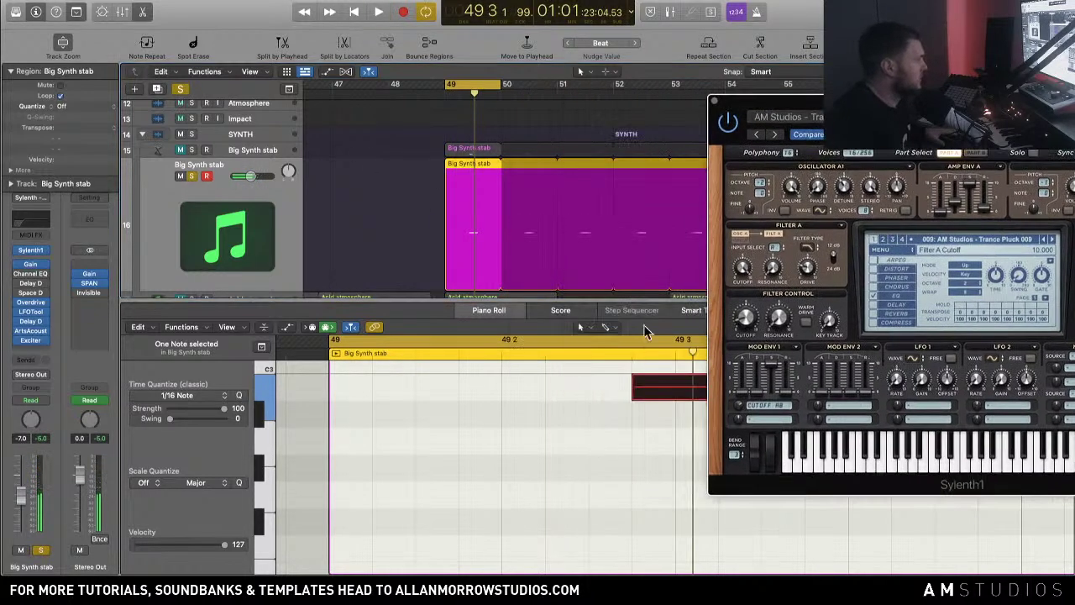
{"action": "scroll", "coordinate": [597, 445], "scroll_direction": "right", "scroll_amount": 2}
{"action": "scroll", "coordinate": [597, 446], "scroll_direction": "up", "scroll_amount": 2}
{"action": "left_click_drag", "start_coordinate": [596, 457], "coordinate": [592, 413]}
{"action": "left_click_drag", "start_coordinate": [658, 412], "coordinate": [601, 410]}
{"action": "left_click_drag", "start_coordinate": [596, 466], "coordinate": [617, 465]}
{"action": "scroll", "coordinate": [576, 362], "scroll_direction": "left", "scroll_amount": 3}
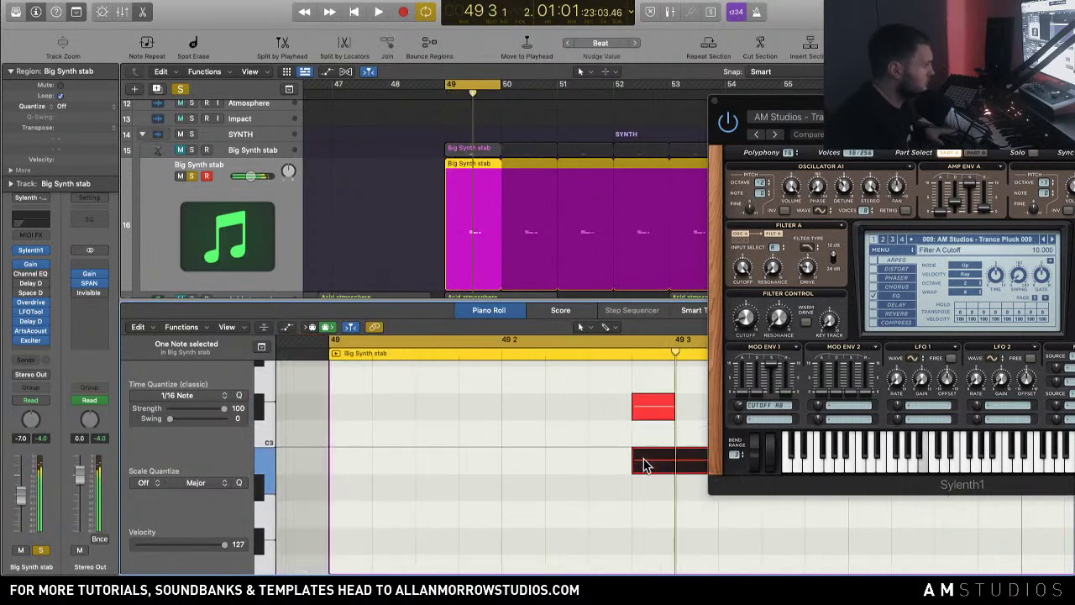
{"action": "key", "text": "Delete"}
{"action": "key", "text": "space"}
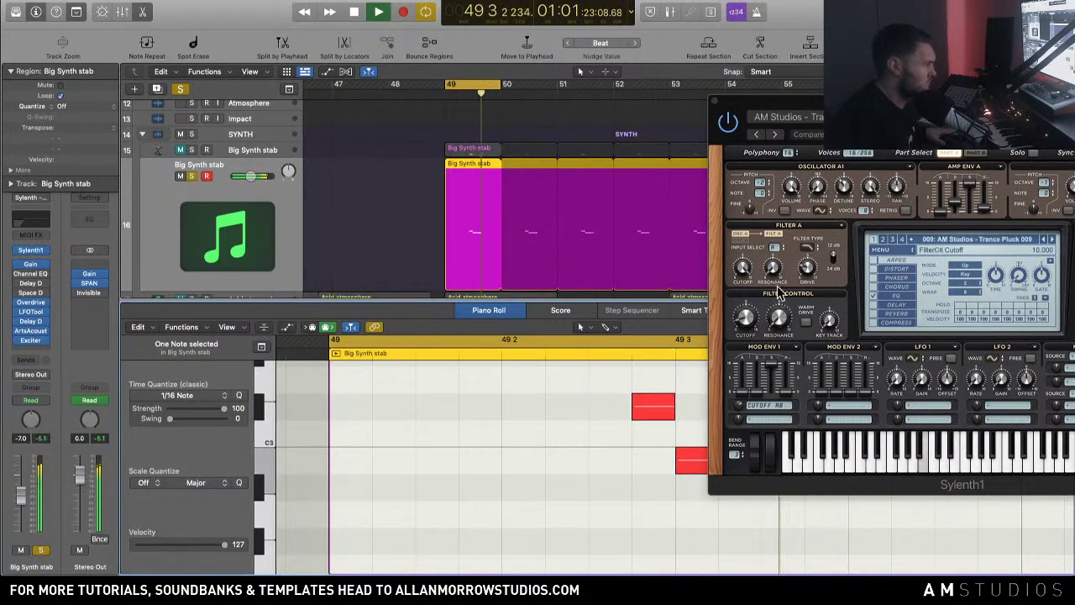
Step: Bypass LFOTool on the stab, enable Mono Legato in Sylenth1, and set the portamento time to about 189 ms
{"action": "left_click_drag", "start_coordinate": [880, 107], "coordinate": [813, 32]}
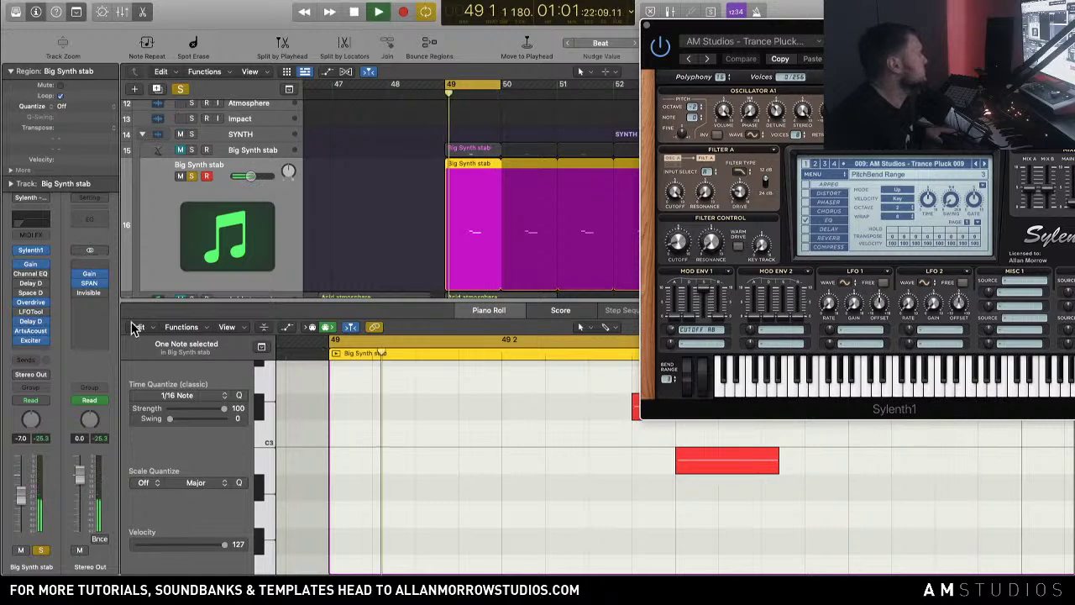
{"action": "left_click_drag", "start_coordinate": [807, 21], "coordinate": [424, 18]}
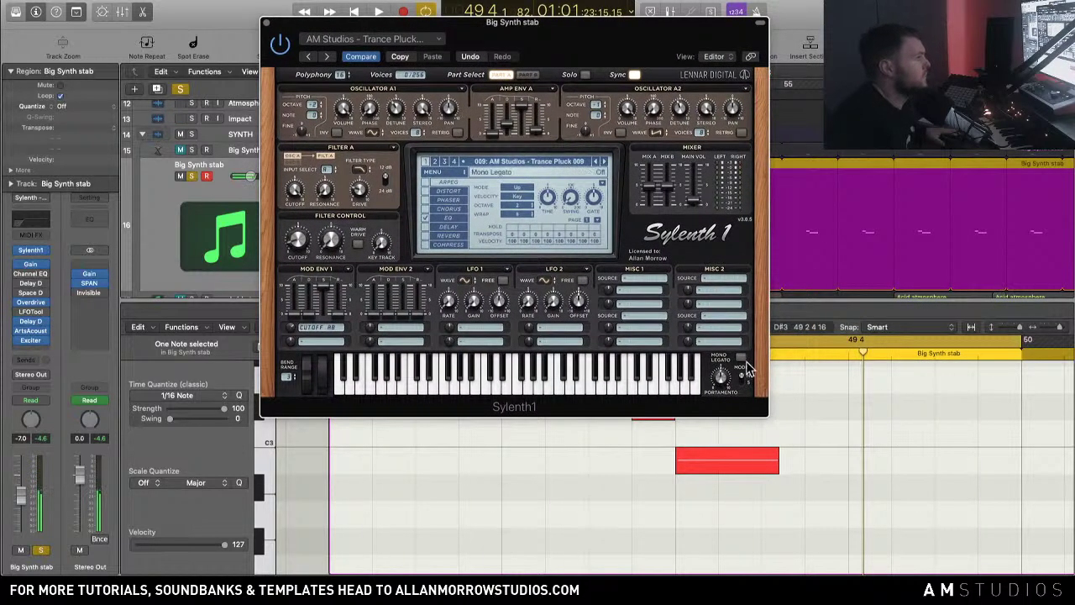
{"action": "left_click", "coordinate": [742, 359]}
{"action": "key", "text": "space"}
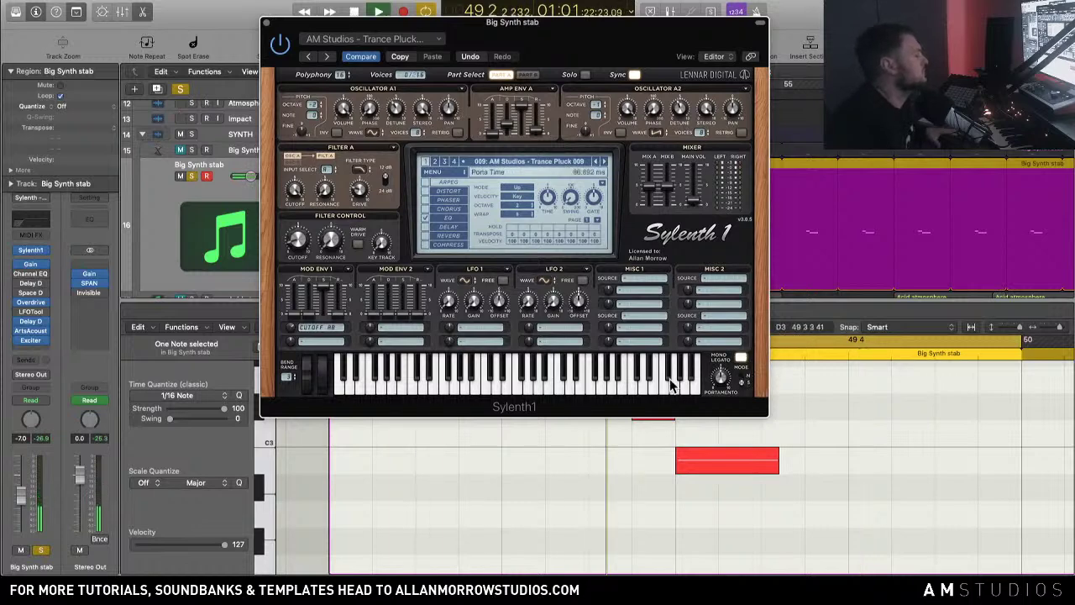
{"action": "left_click_drag", "start_coordinate": [723, 377], "coordinate": [727, 370]}
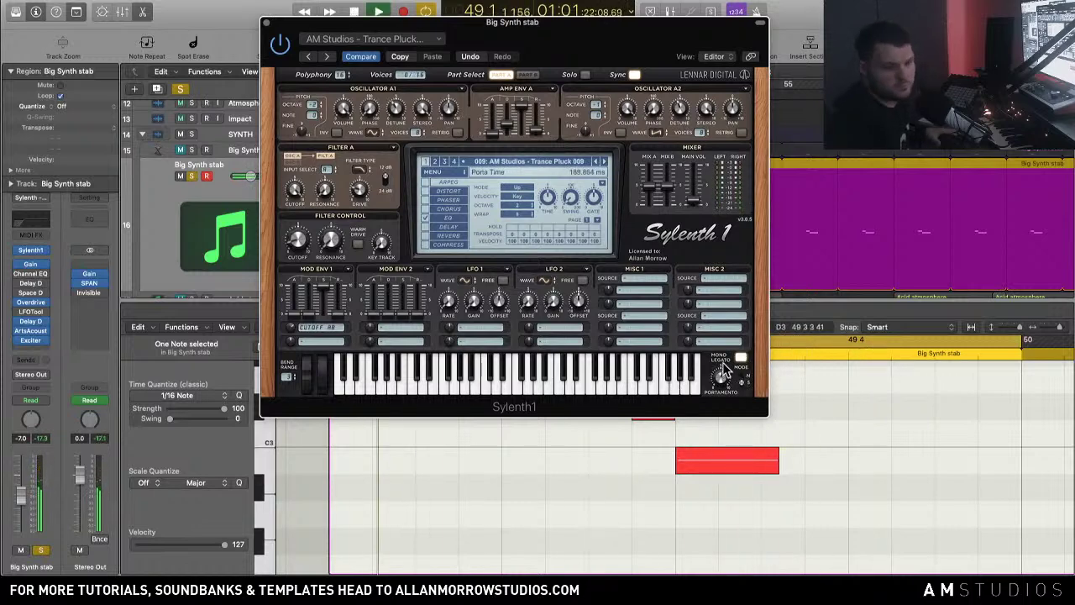
{"action": "key", "text": "space"}
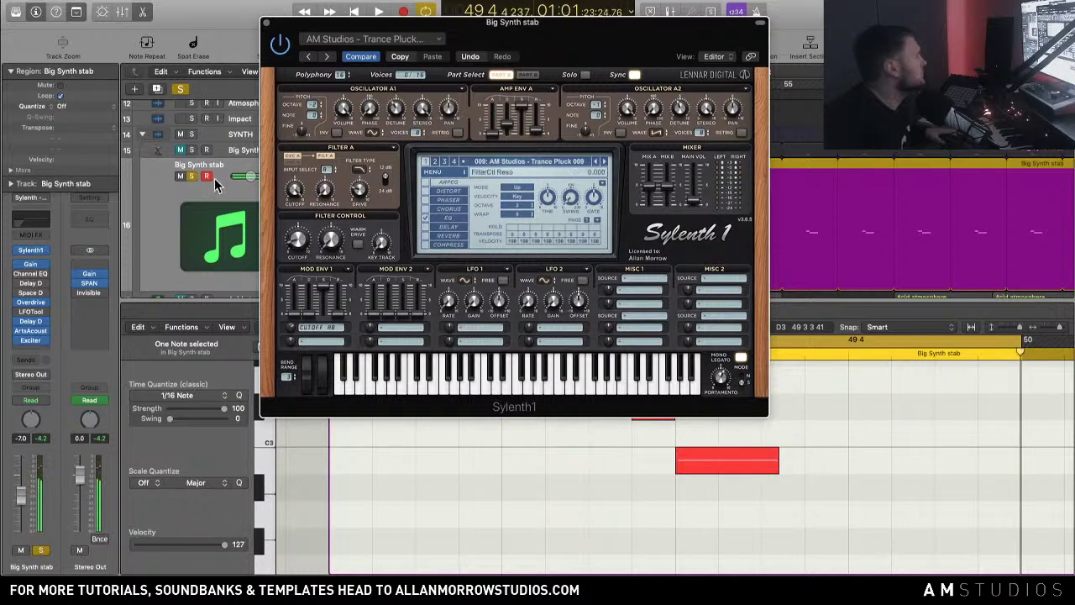
Step: Unsolo the stab to hear the gliding notes in the full mix, and close the Sylenth1 window
{"action": "left_click", "coordinate": [191, 177]}
{"action": "key", "text": "space"}
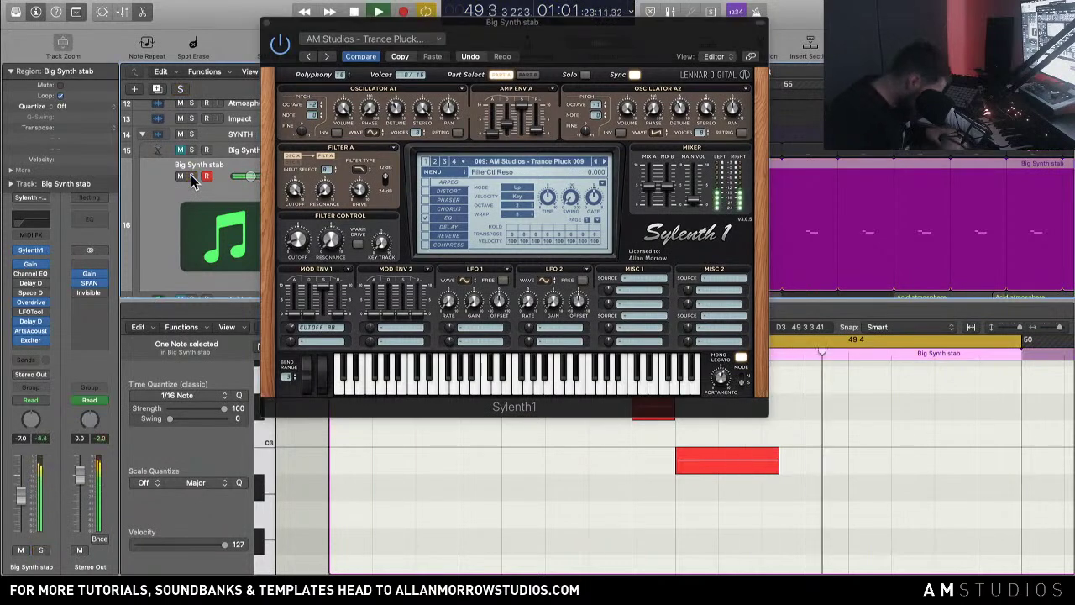
{"action": "left_click", "coordinate": [272, 26]}
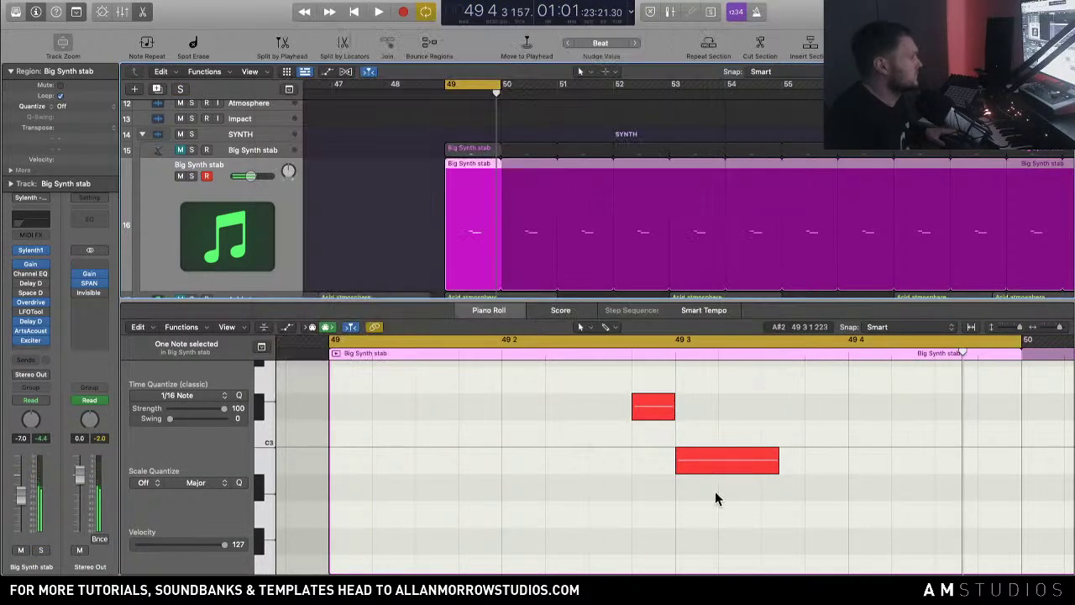
Step: Shorten the B2 note at 49 3 in the piano roll and lower it to A2
{"action": "left_click_drag", "start_coordinate": [775, 463], "coordinate": [727, 462]}
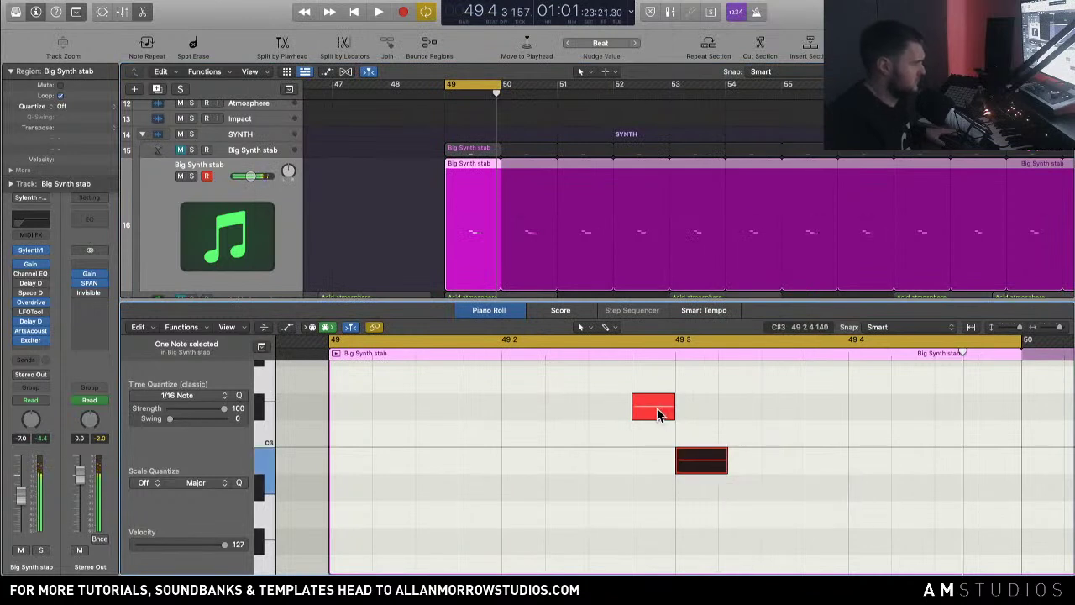
{"action": "key", "text": "Tab"}
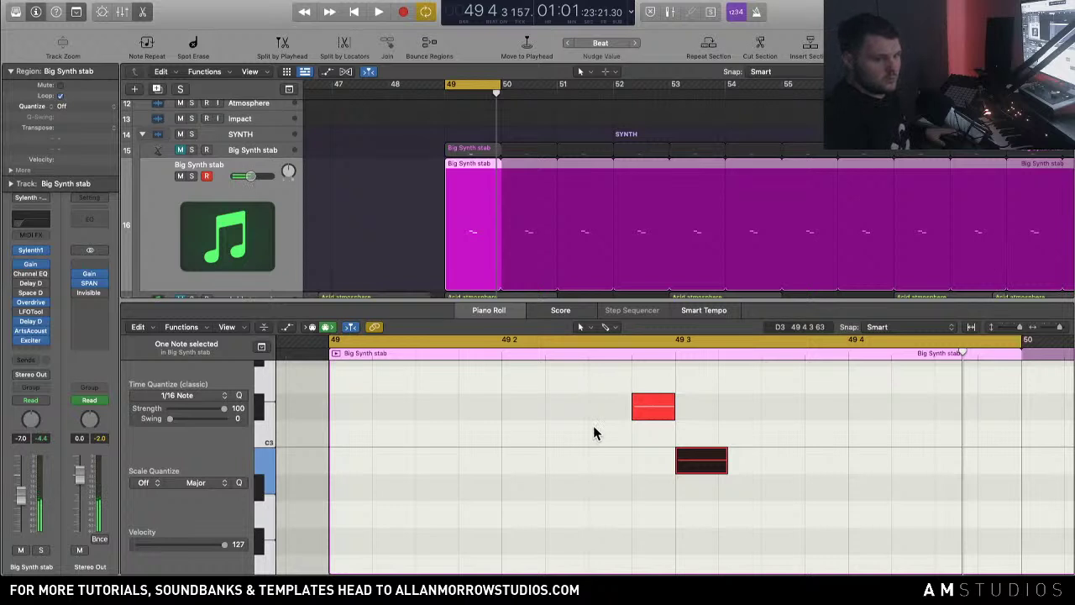
{"action": "left_click_drag", "start_coordinate": [689, 468], "coordinate": [689, 522]}
Step: Solo the Sylenth1 stab, play the loop, and lower the C#3 note at 49 2 4 to B2
{"action": "left_click", "coordinate": [192, 178]}
{"action": "key", "text": "space"}
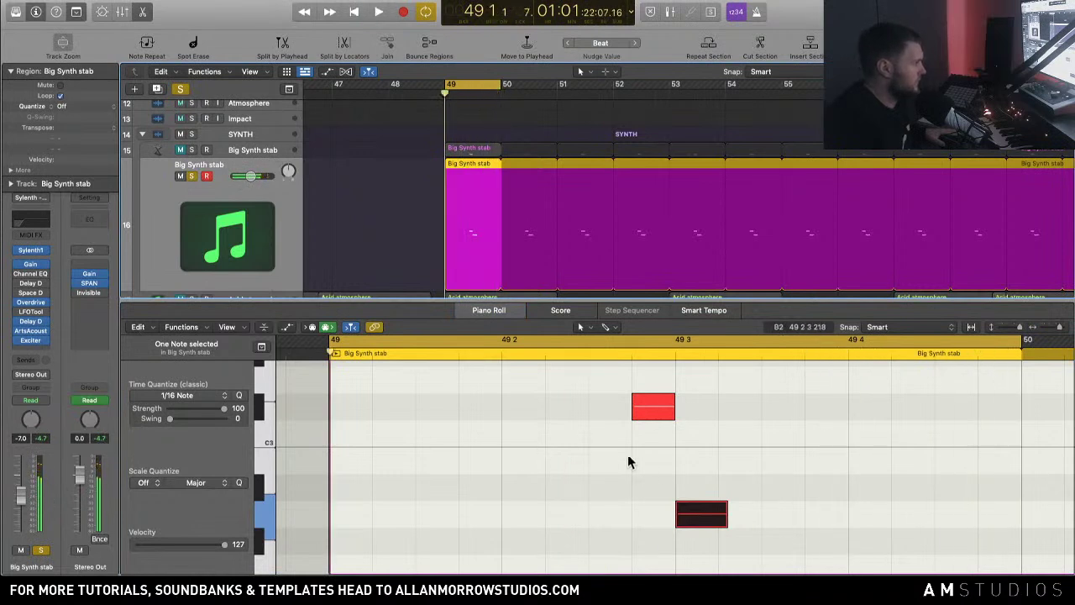
{"action": "left_click_drag", "start_coordinate": [650, 409], "coordinate": [652, 457]}
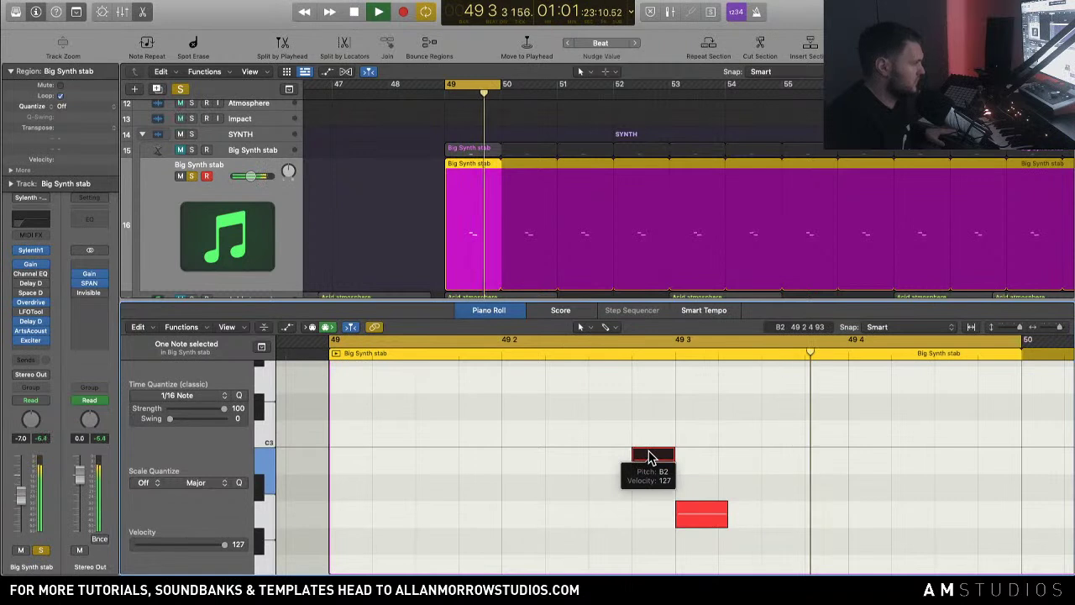
Step: Unsolo the stab, lower its note at 49 3 to G2, and lengthen that note to about three sixteenths
{"action": "left_click", "coordinate": [192, 177]}
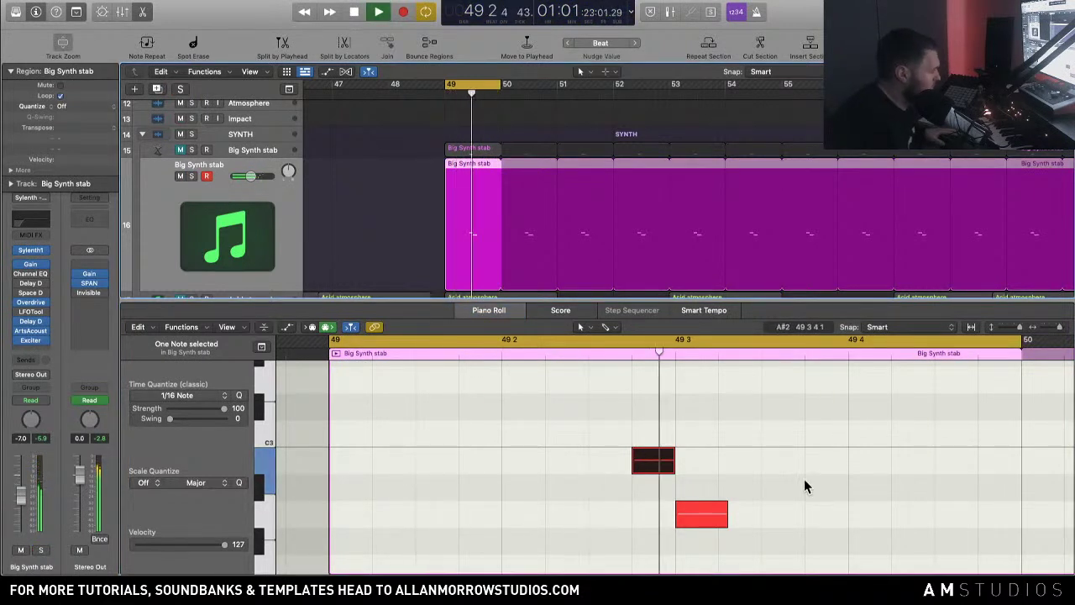
{"action": "key", "text": "space"}
{"action": "scroll", "coordinate": [752, 494], "scroll_direction": "down", "scroll_amount": 1}
{"action": "scroll", "coordinate": [752, 493], "scroll_direction": "down", "scroll_amount": 3}
{"action": "left_click_drag", "start_coordinate": [703, 445], "coordinate": [797, 509]}
{"action": "key", "text": "space"}
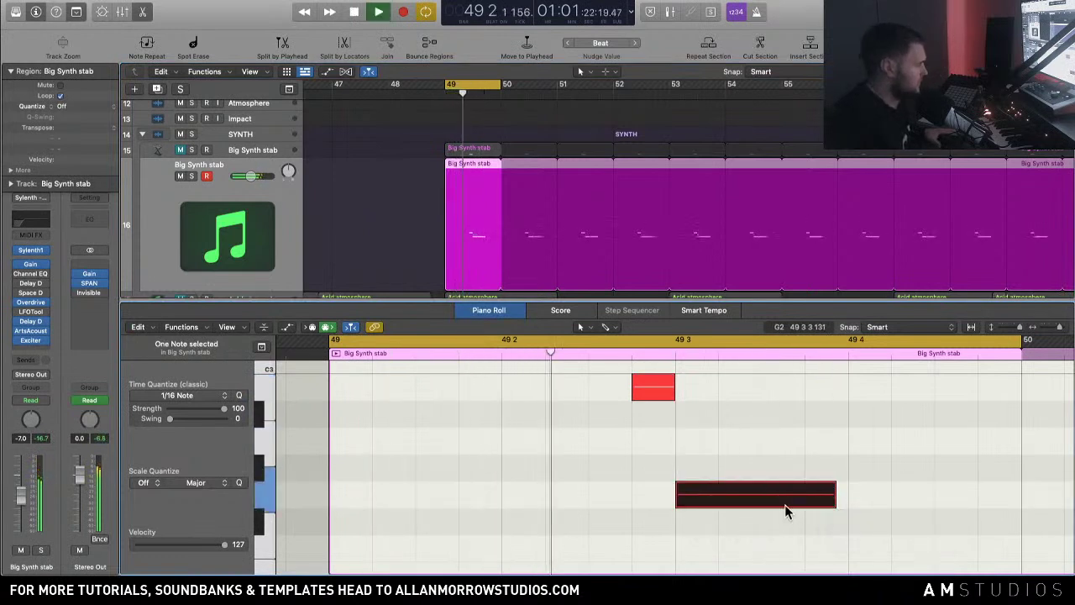
{"action": "key", "text": "space"}
{"action": "left_click_drag", "start_coordinate": [832, 498], "coordinate": [808, 499]}
Step: Lower the Sylenth1 stab's level to -12.8 dB and solo the track to hear its two notes alone
{"action": "key", "text": "space"}
{"action": "key", "text": "space"}
{"action": "key", "text": "s"}
{"action": "key", "text": "space"}
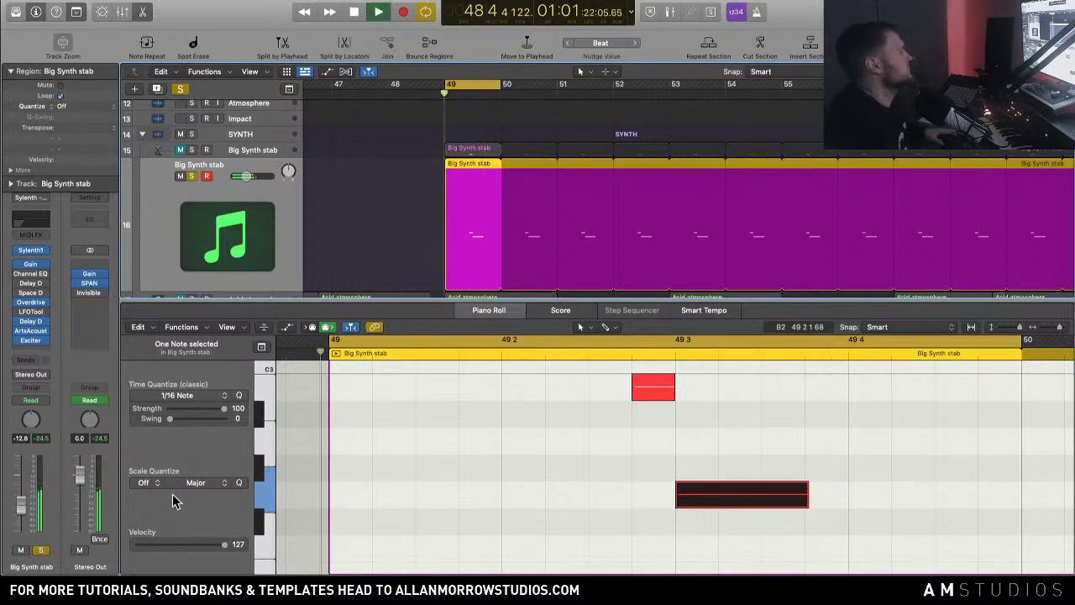
{"action": "key", "text": "space"}
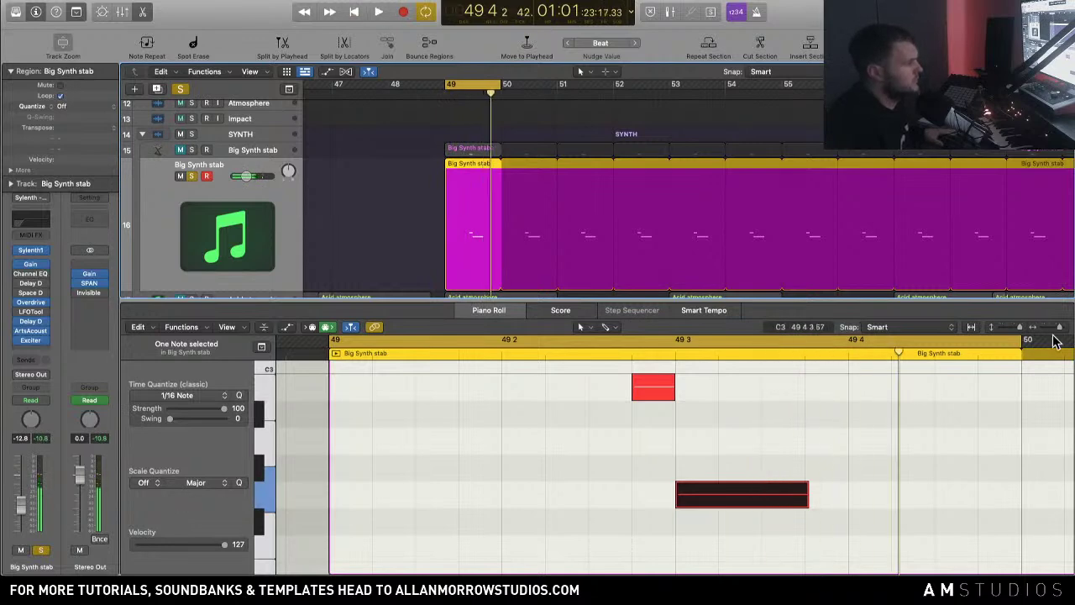
Step: Close the piano roll, then mute and unsolo the Sylenth1 stab track
{"action": "key", "text": "super+Left"}
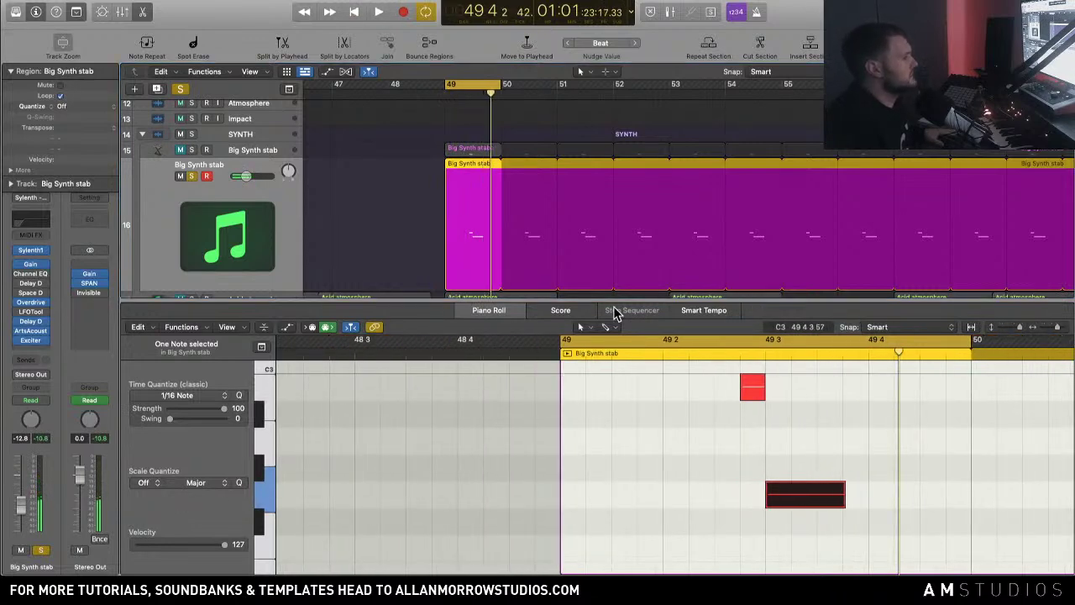
{"action": "left_click", "coordinate": [494, 311]}
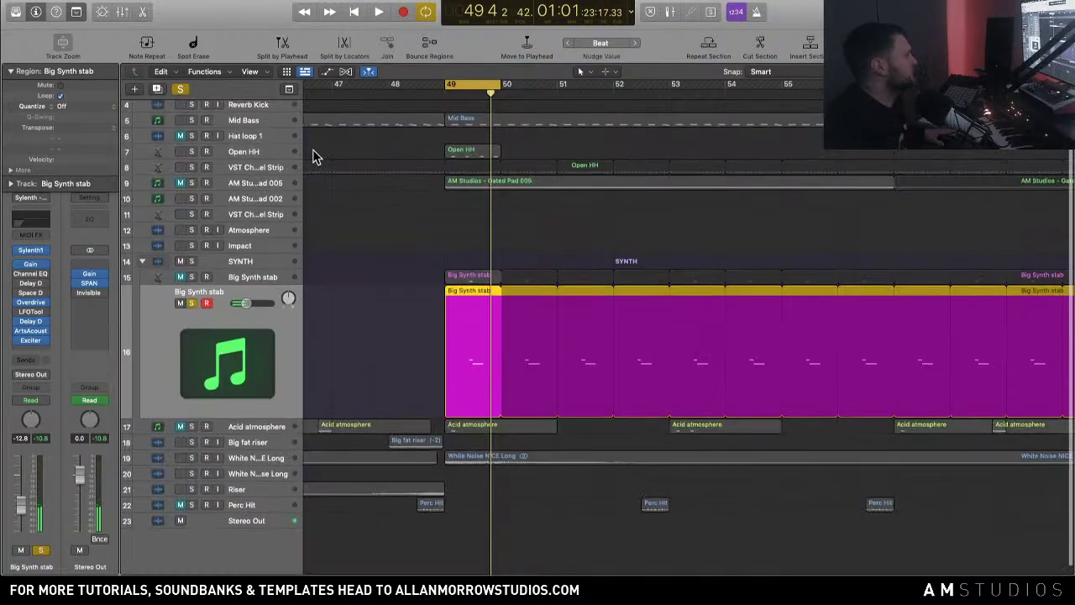
{"action": "left_click", "coordinate": [180, 304]}
{"action": "left_click", "coordinate": [191, 303]}
Step: Unmute the AM Studios Gated Pad 005 track and play it within the mix
{"action": "key", "text": "space"}
{"action": "key", "text": "space"}
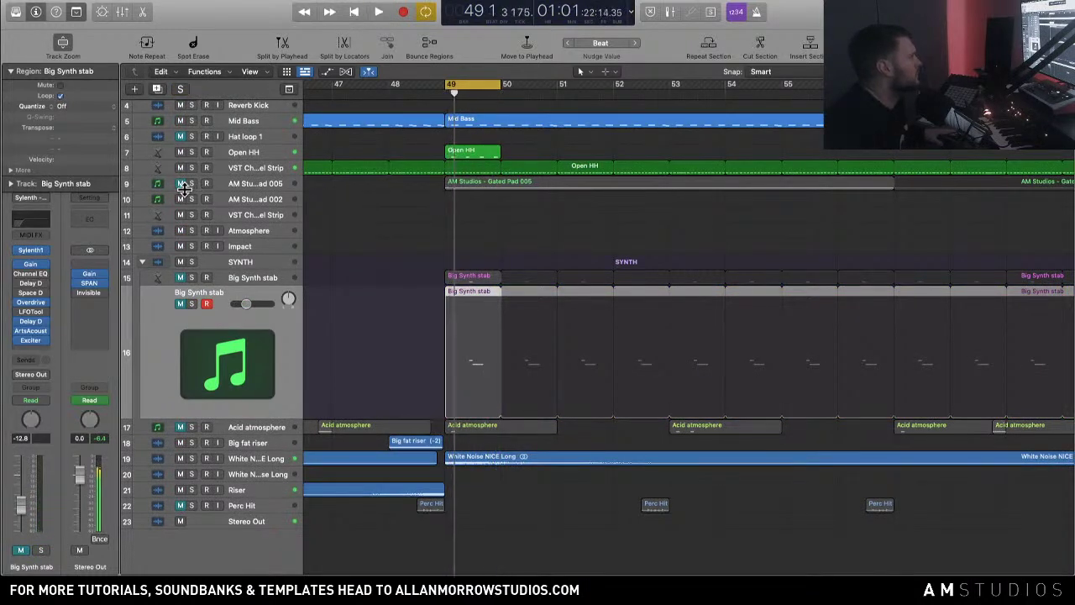
{"action": "left_click", "coordinate": [179, 183]}
{"action": "key", "text": "space"}
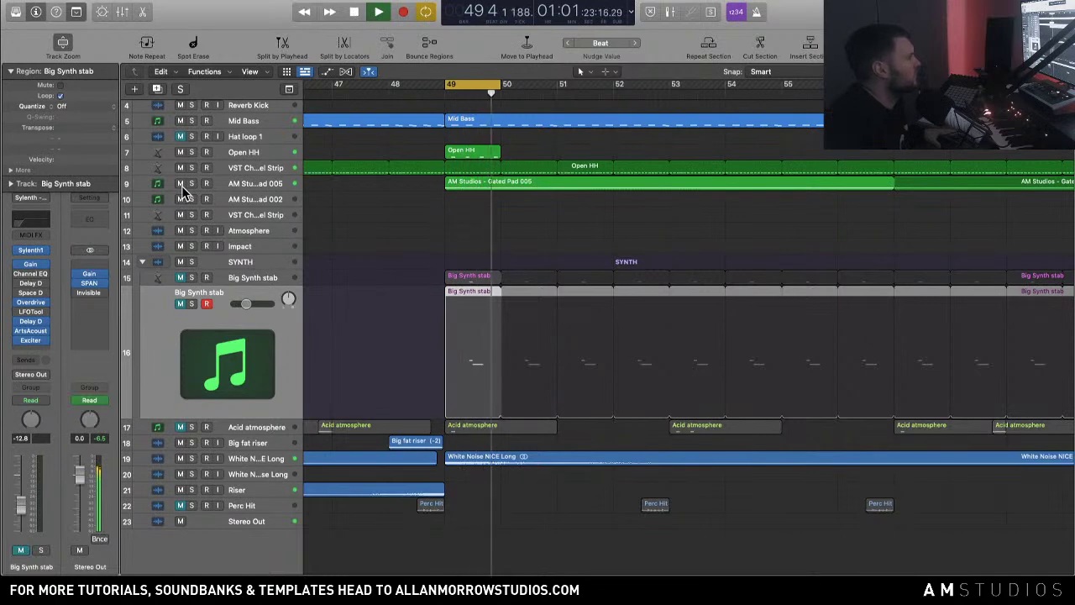
Step: Extend the cycle range to span bar 49 to bar 56 and listen to the looped section
{"action": "key", "text": "super+Left"}
{"action": "key", "text": "super+Left"}
{"action": "key", "text": "super+Left"}
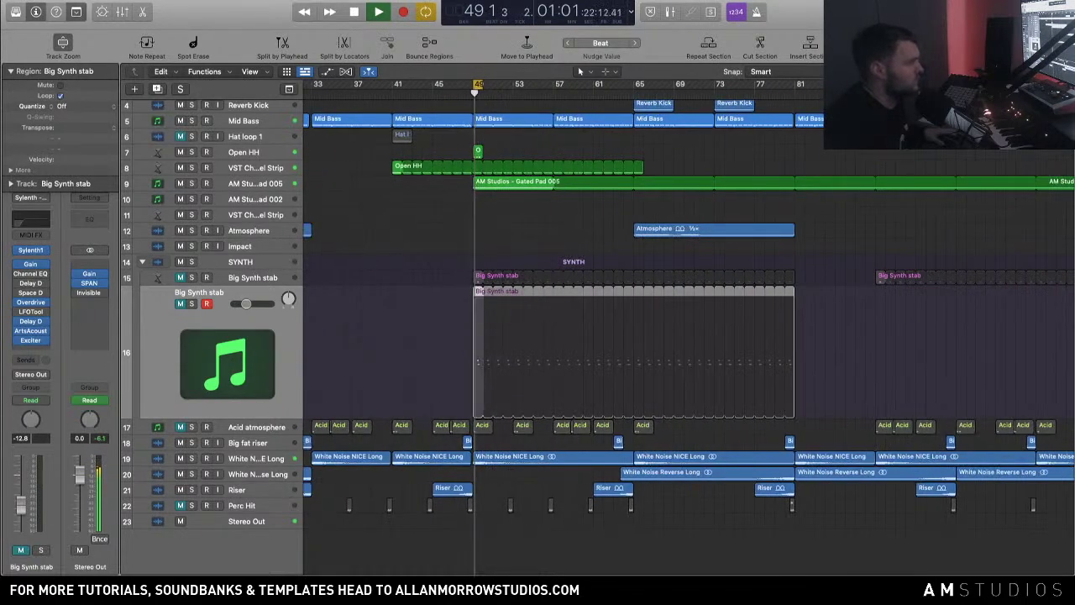
{"action": "key", "text": "super+Left"}
{"action": "left_click_drag", "start_coordinate": [487, 84], "coordinate": [536, 84]}
{"action": "key", "text": "space"}
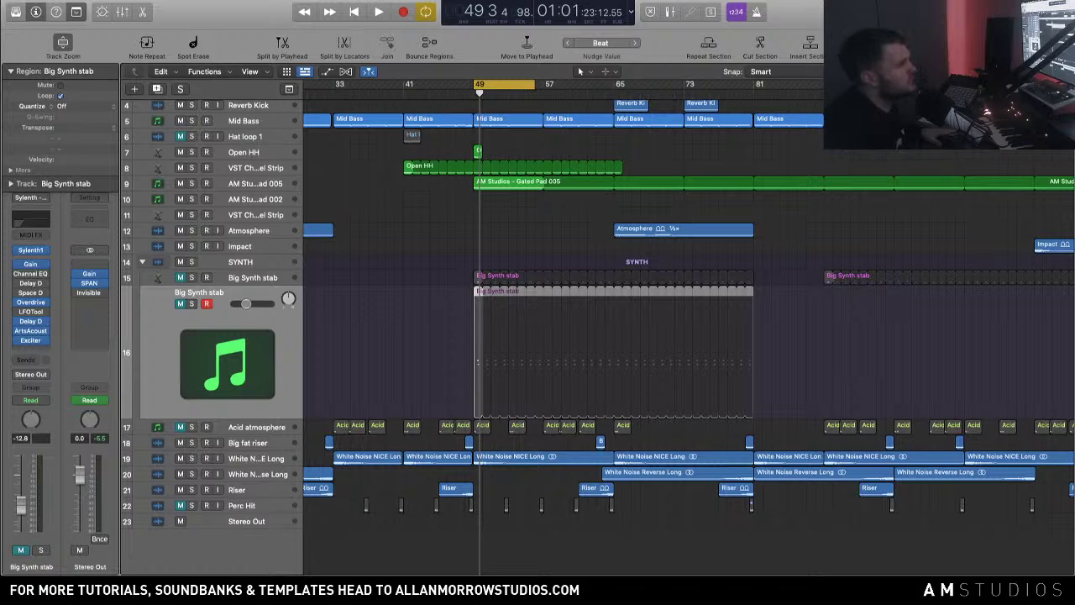
Step: Solo the Perc Hit track, play the hit just before bar 49, and unsolo the track
{"action": "scroll", "coordinate": [476, 363], "scroll_direction": "up", "scroll_amount": 5}
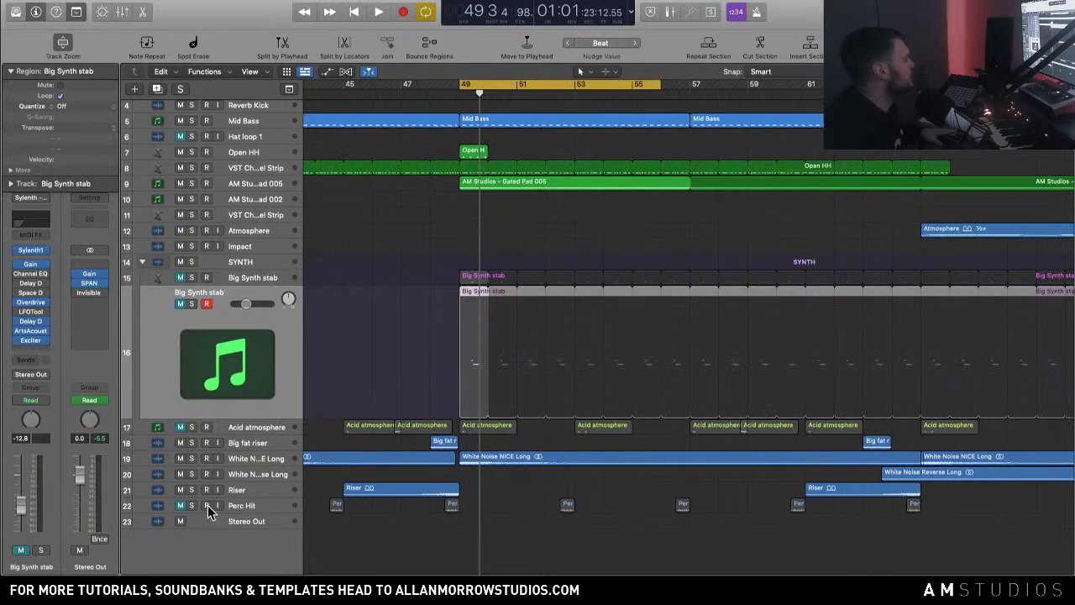
{"action": "left_click", "coordinate": [191, 506]}
{"action": "left_click", "coordinate": [453, 90]}
{"action": "key", "text": "space"}
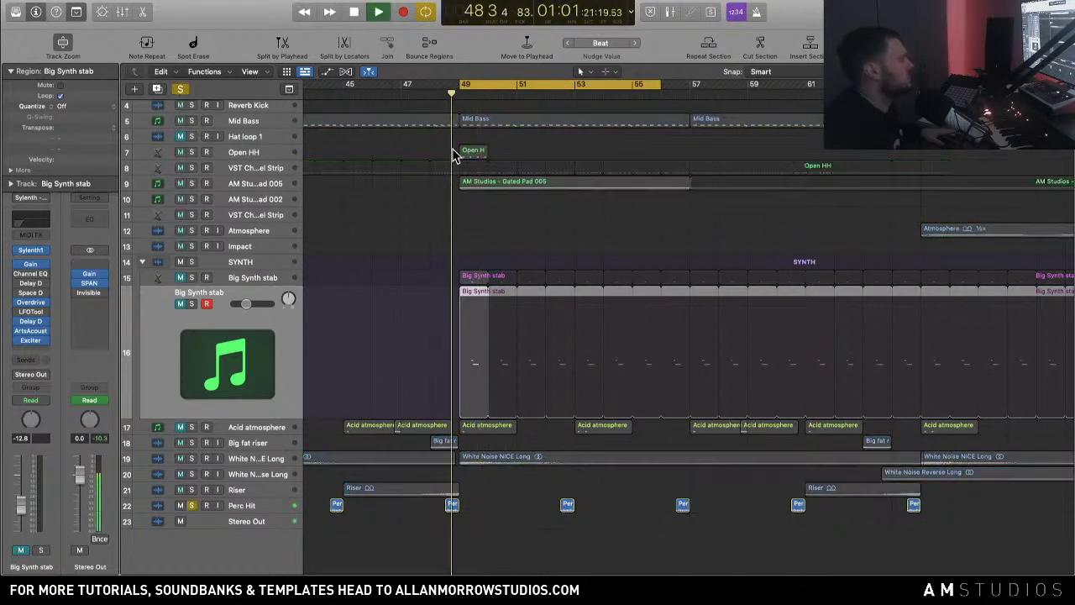
{"action": "left_click", "coordinate": [192, 506]}
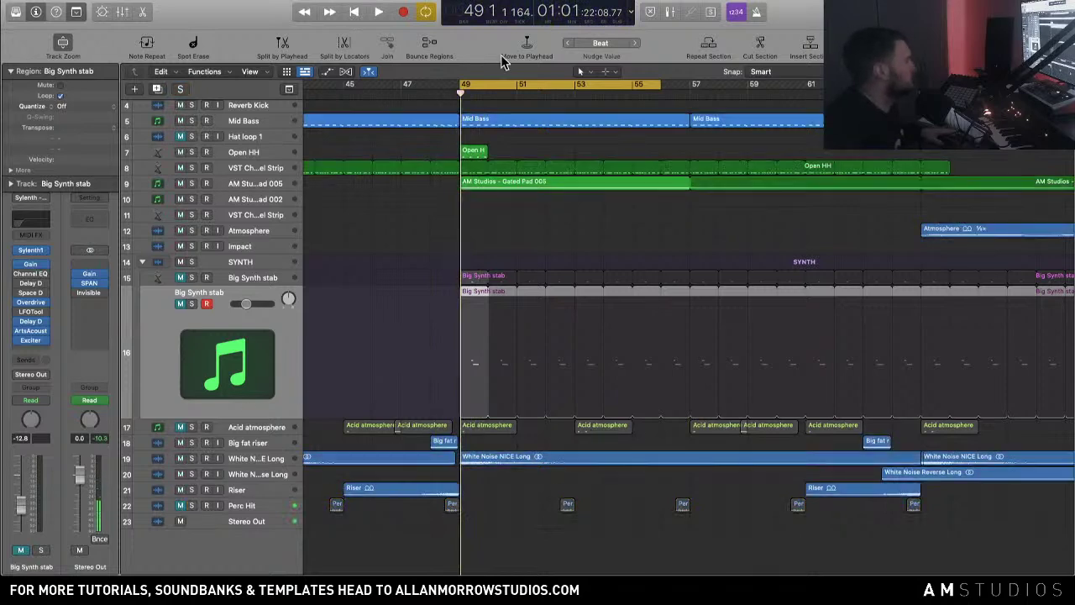
Step: Add a Sampler instrument track below Gated Pad 005 and load the Perc hits 2 preset from AM STUDIOS TUTORIALS
{"action": "left_click", "coordinate": [285, 184]}
{"action": "key", "text": "Down"}
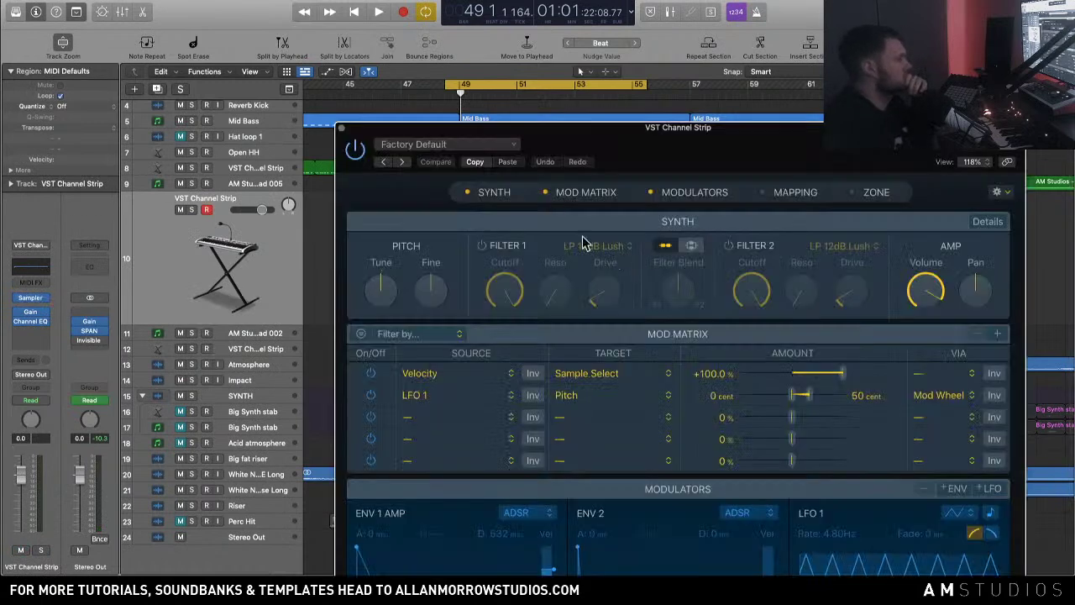
{"action": "left_click_drag", "start_coordinate": [569, 147], "coordinate": [514, 54]}
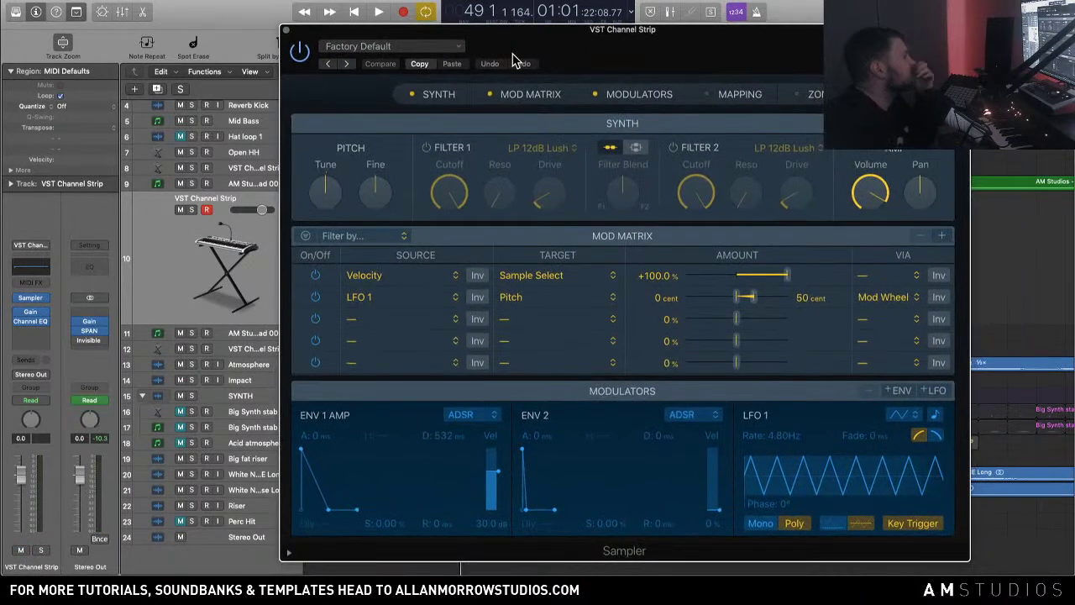
{"action": "left_click", "coordinate": [416, 48]}
{"action": "mouse_move", "coordinate": [464, 336]}
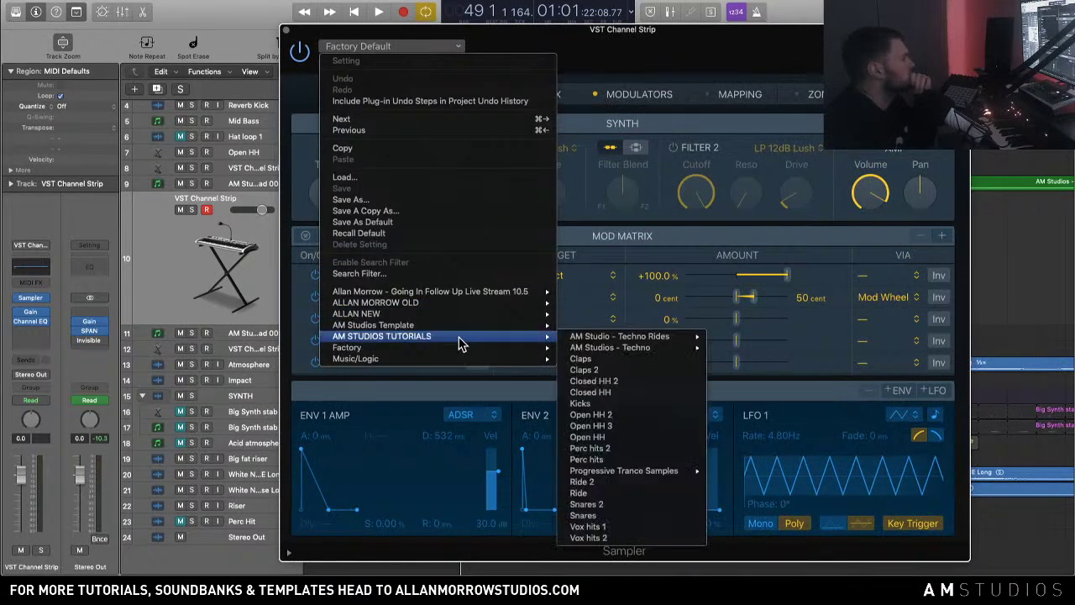
{"action": "left_click", "coordinate": [635, 451]}
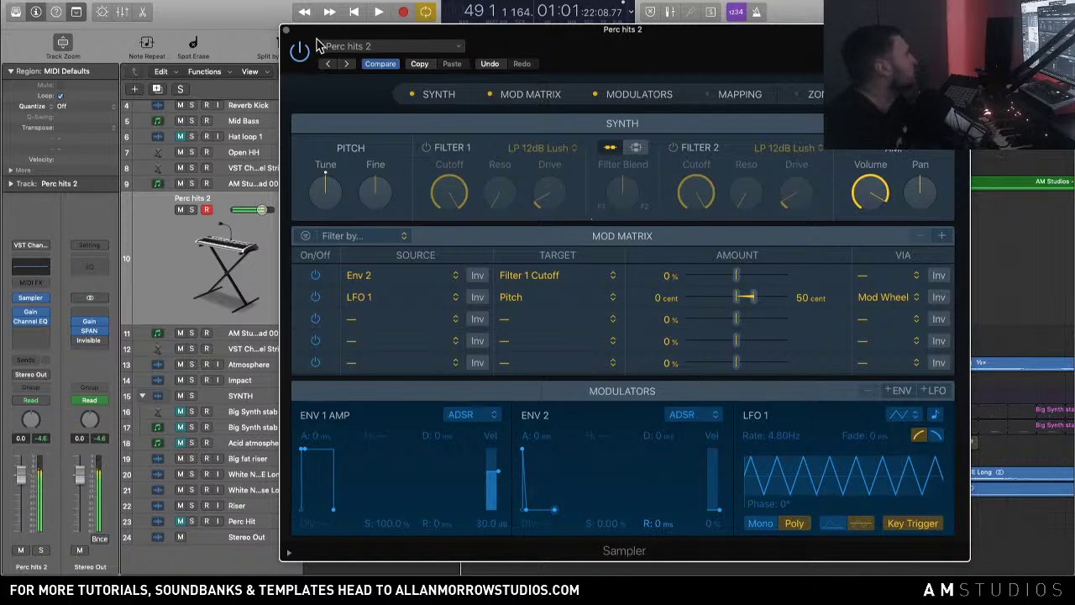
{"action": "left_click_drag", "start_coordinate": [317, 38], "coordinate": [540, 38]}
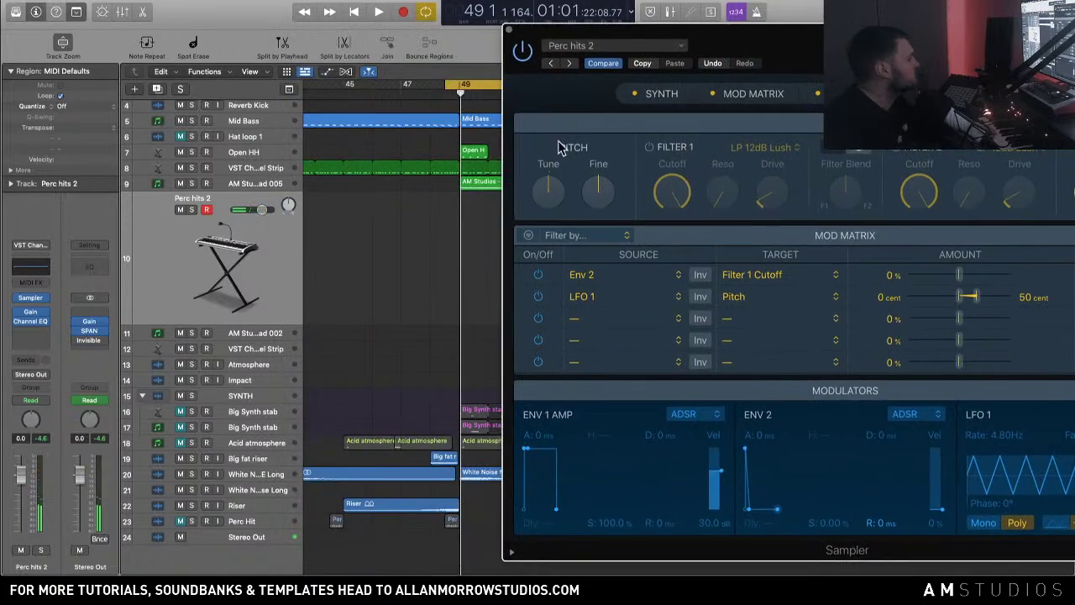
{"action": "key", "text": "super+w"}
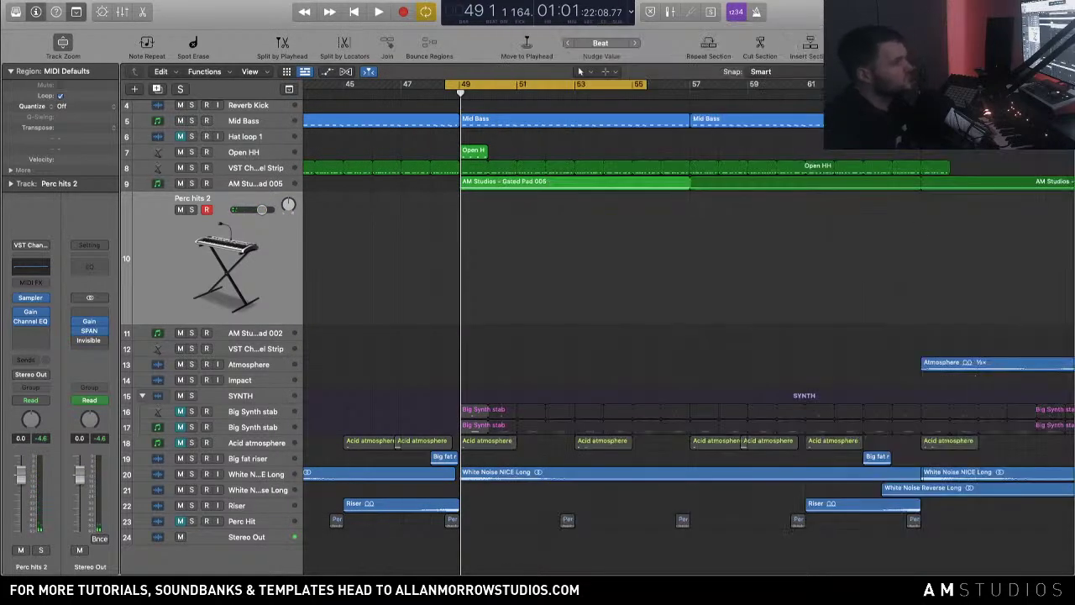
Step: Move the Perc Hit track directly below Perc hits 2, and create a MIDI region on Perc hits 2 spanning 48 3 to 49
{"action": "key", "text": "z"}
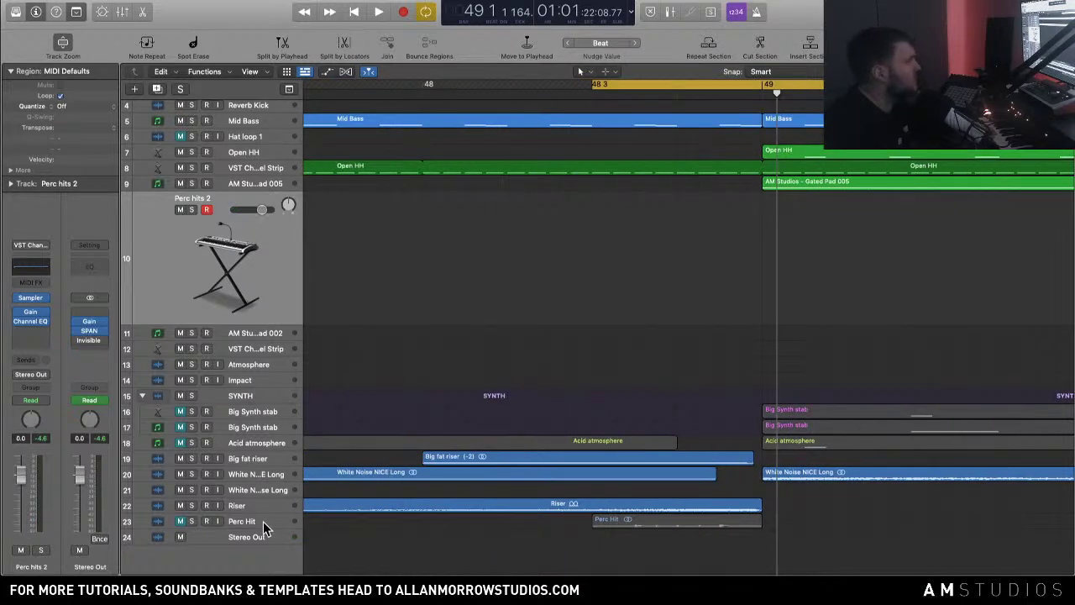
{"action": "left_click_drag", "start_coordinate": [254, 524], "coordinate": [264, 211]}
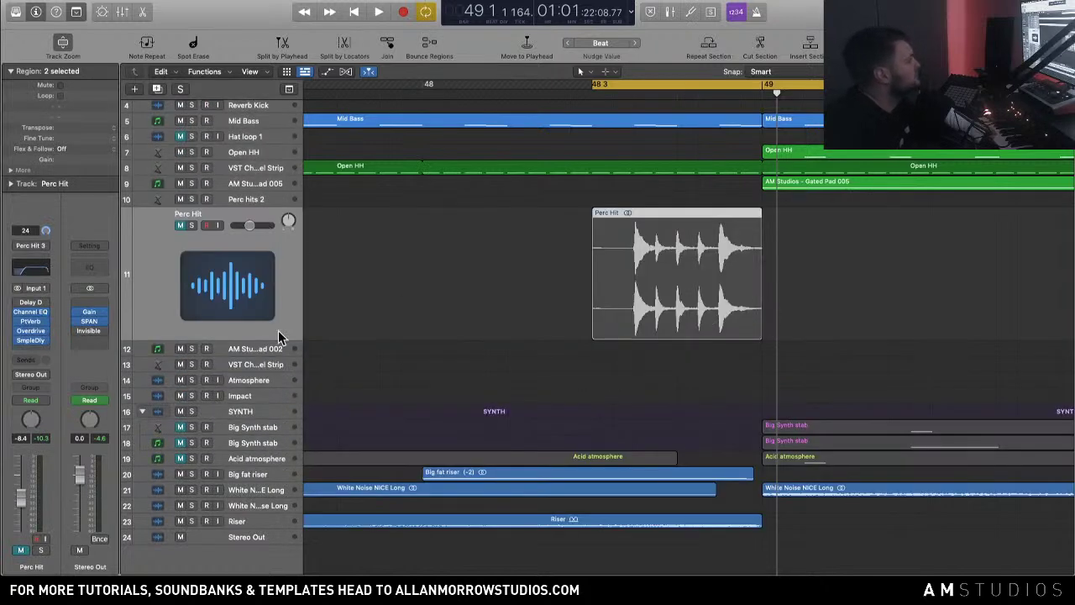
{"action": "left_click", "coordinate": [250, 202]}
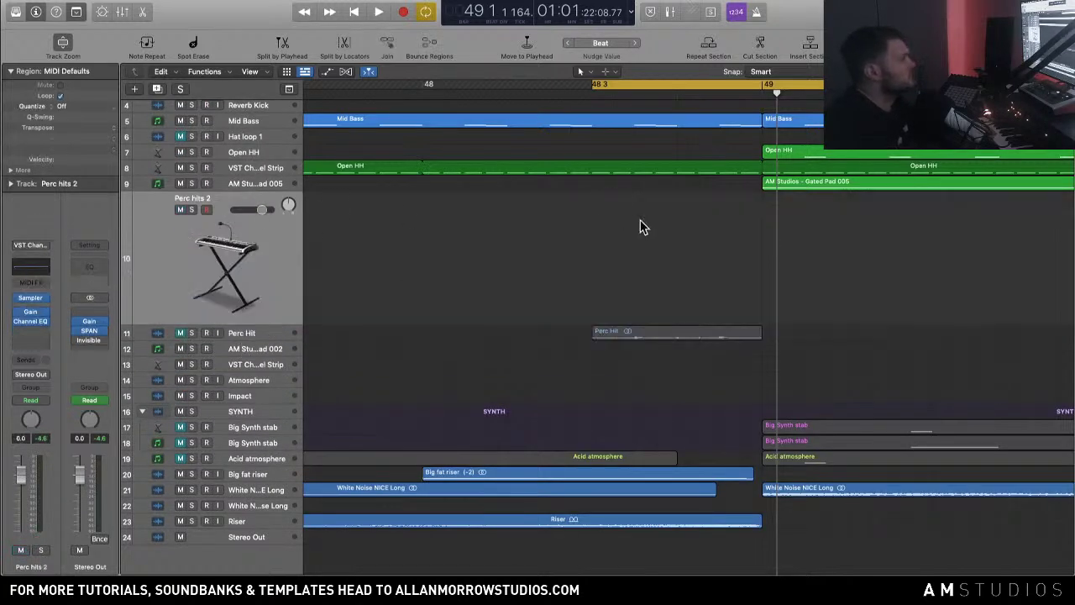
{"action": "right_click", "coordinate": [609, 267]}
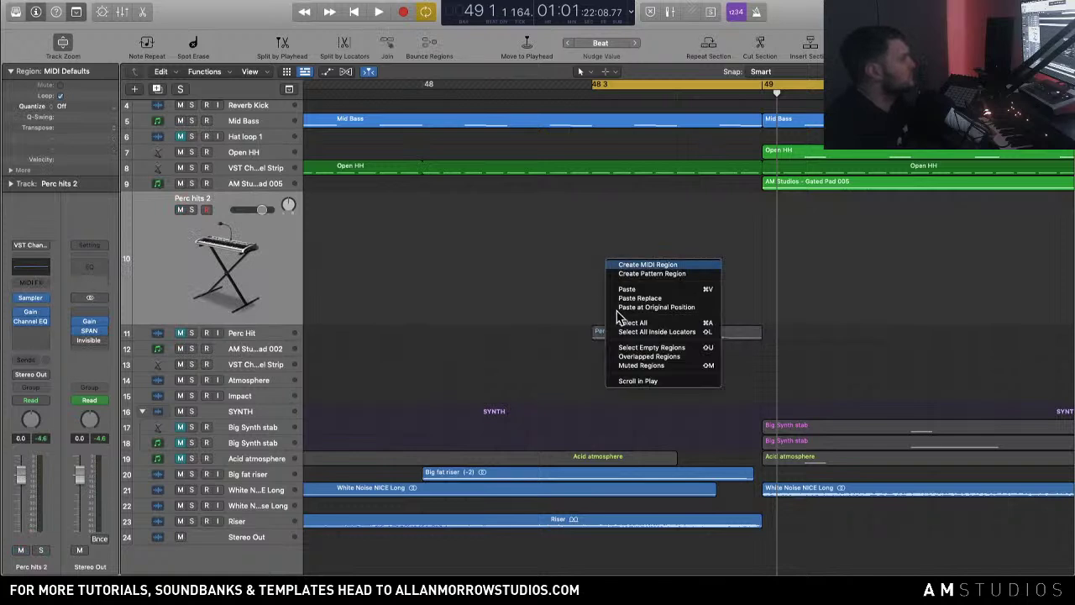
{"action": "left_click", "coordinate": [626, 265]}
{"action": "left_click_drag", "start_coordinate": [427, 319], "coordinate": [593, 318]}
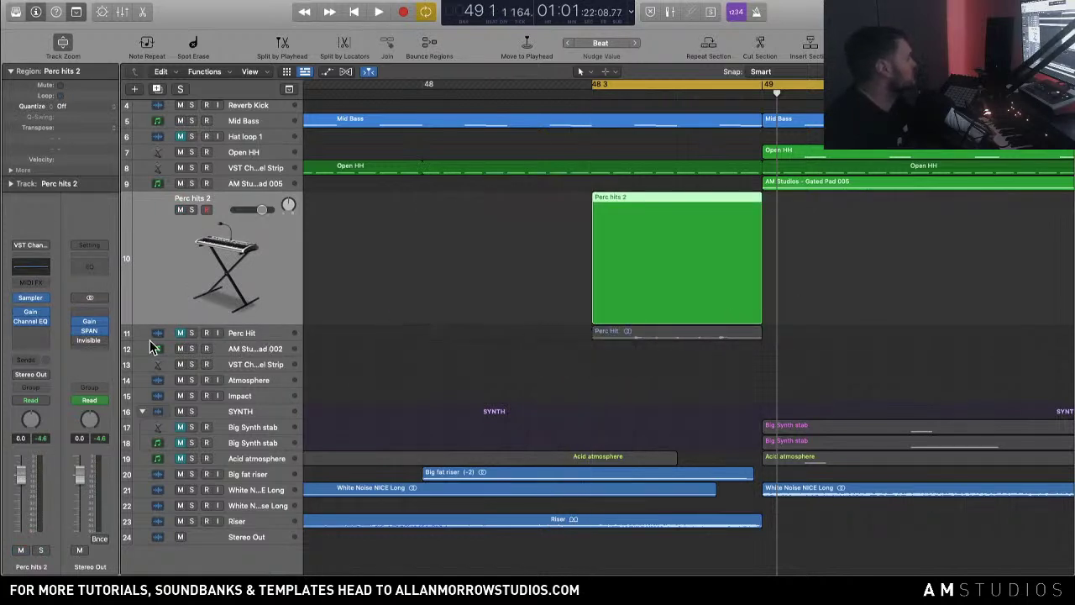
Step: Enlarge the Perc Hit waveform for reference, and open the Perc hits 2 region's notes with the playhead at 48 3 3
{"action": "left_click_drag", "start_coordinate": [145, 338], "coordinate": [146, 422]}
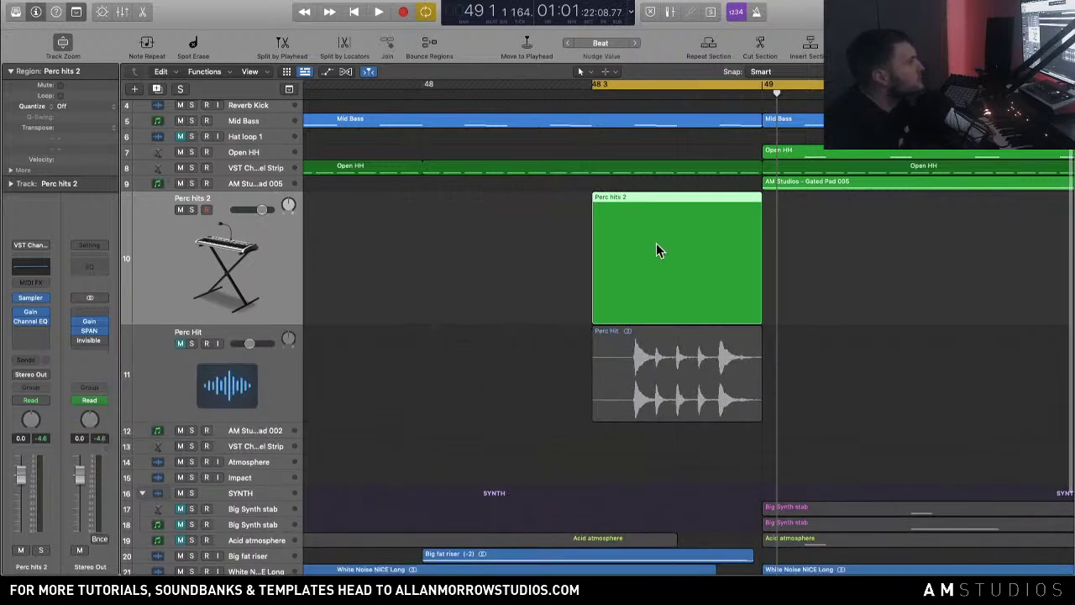
{"action": "double_click", "coordinate": [656, 242]}
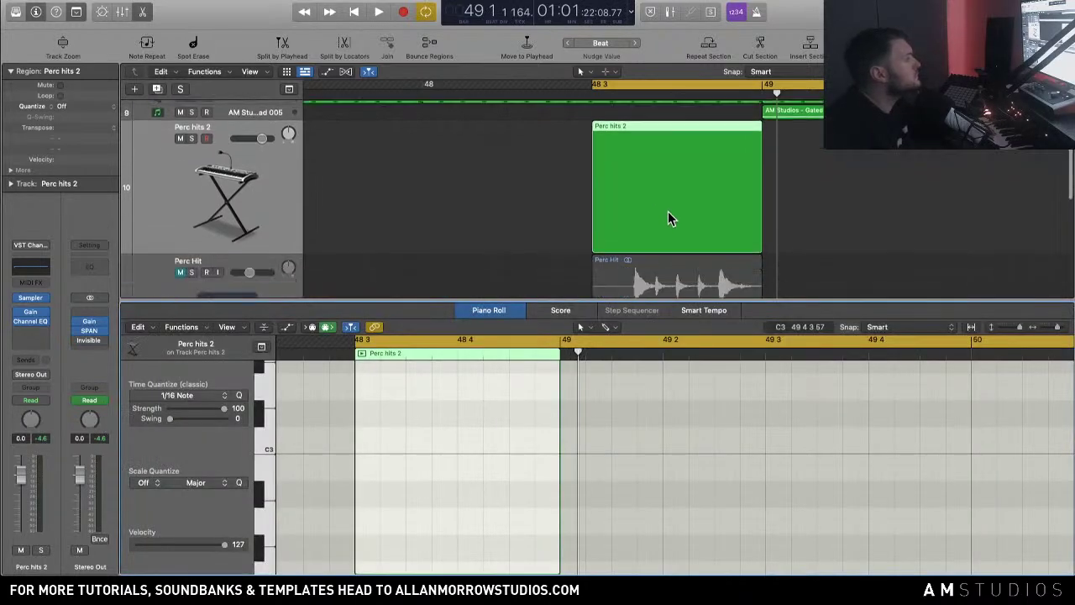
{"action": "left_click", "coordinate": [635, 95]}
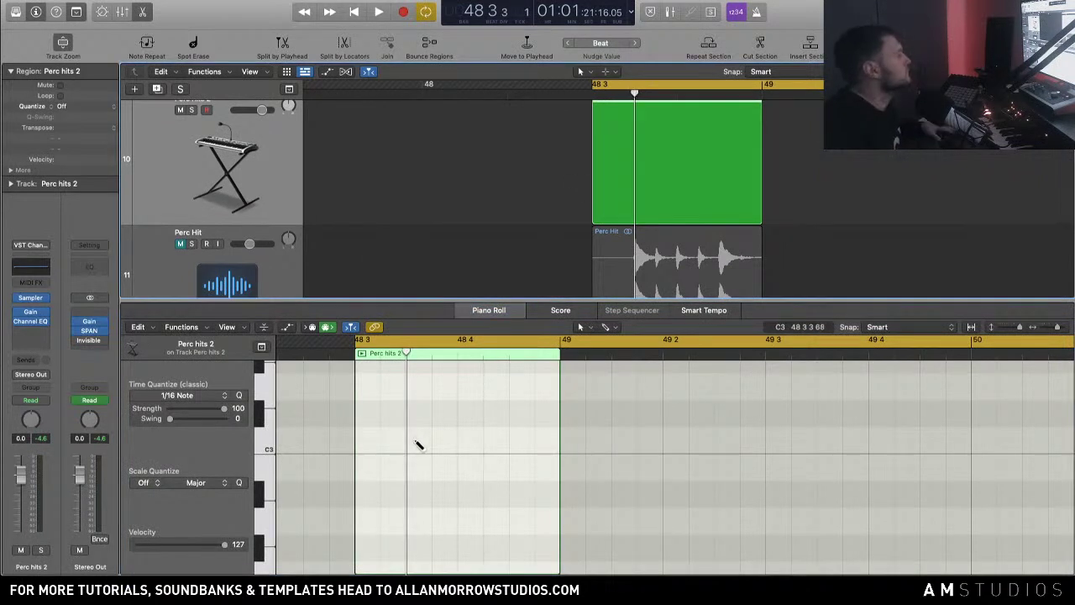
Step: Draw five consecutive C3 sixteenth notes starting at 48 3 3 in the Perc hits 2 region
{"action": "left_click", "coordinate": [417, 444]}
{"action": "left_click_drag", "start_coordinate": [480, 442], "coordinate": [420, 445]}
{"action": "left_click", "coordinate": [439, 441]}
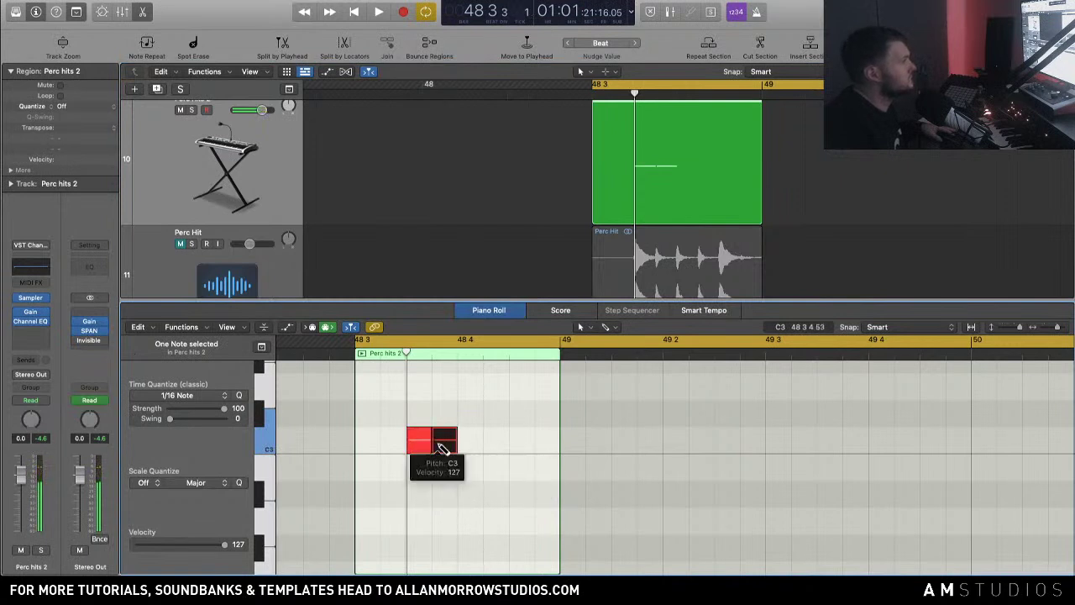
{"action": "left_click", "coordinate": [471, 443]}
{"action": "left_click", "coordinate": [496, 442]}
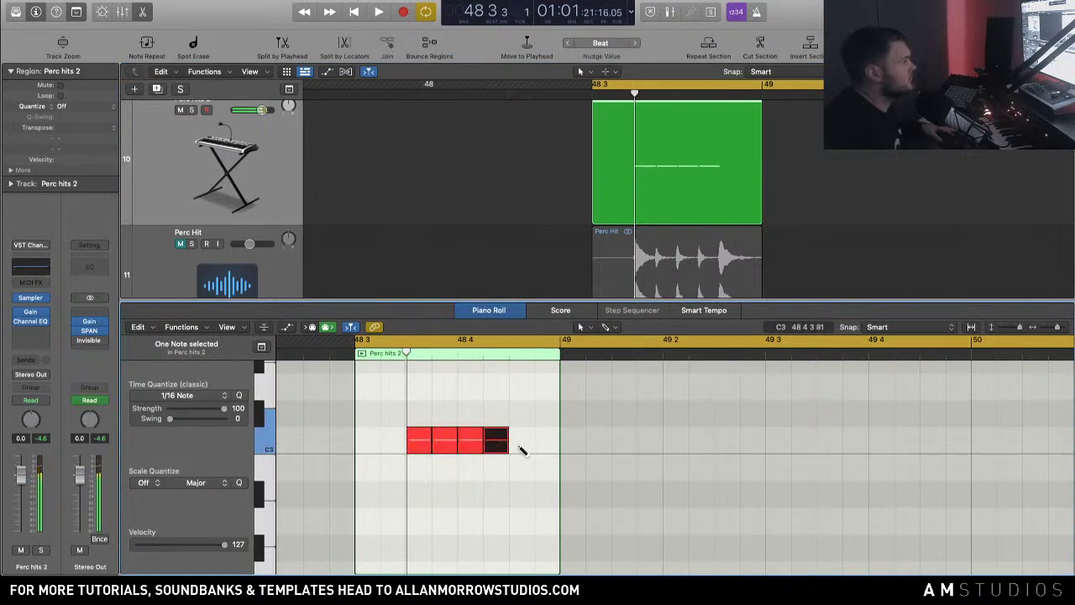
{"action": "left_click", "coordinate": [520, 446]}
Step: Lower the first percussion note to A#2 and the second and fourth notes to G#2
{"action": "left_click", "coordinate": [440, 472]}
{"action": "left_click", "coordinate": [420, 452]}
{"action": "left_click_drag", "start_coordinate": [420, 456], "coordinate": [420, 509]}
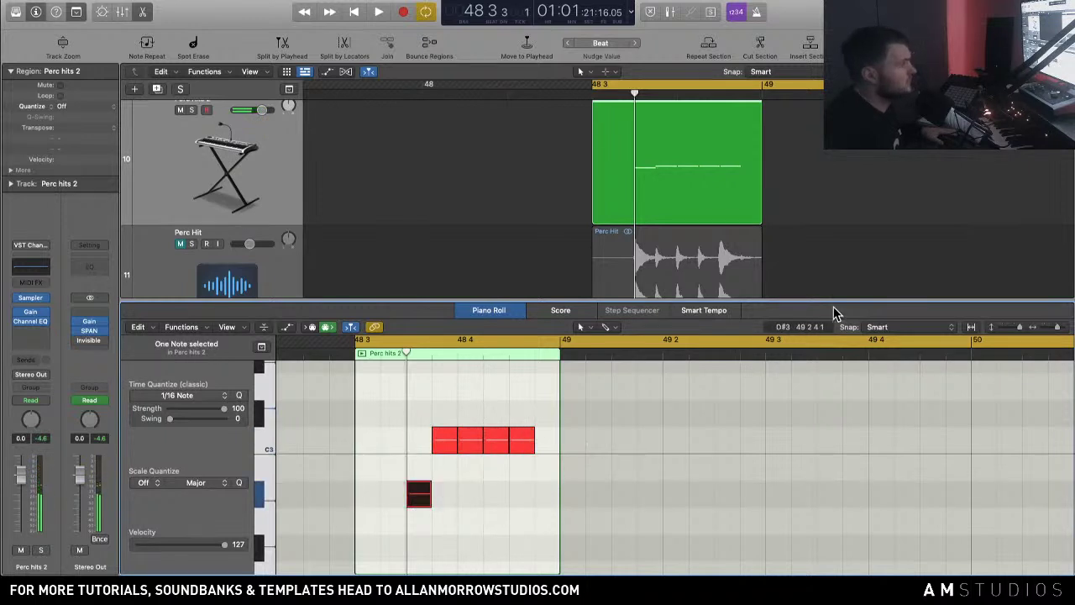
{"action": "left_click_drag", "start_coordinate": [835, 301], "coordinate": [832, 200]}
{"action": "left_click", "coordinate": [480, 391]}
{"action": "left_click", "coordinate": [494, 341]}
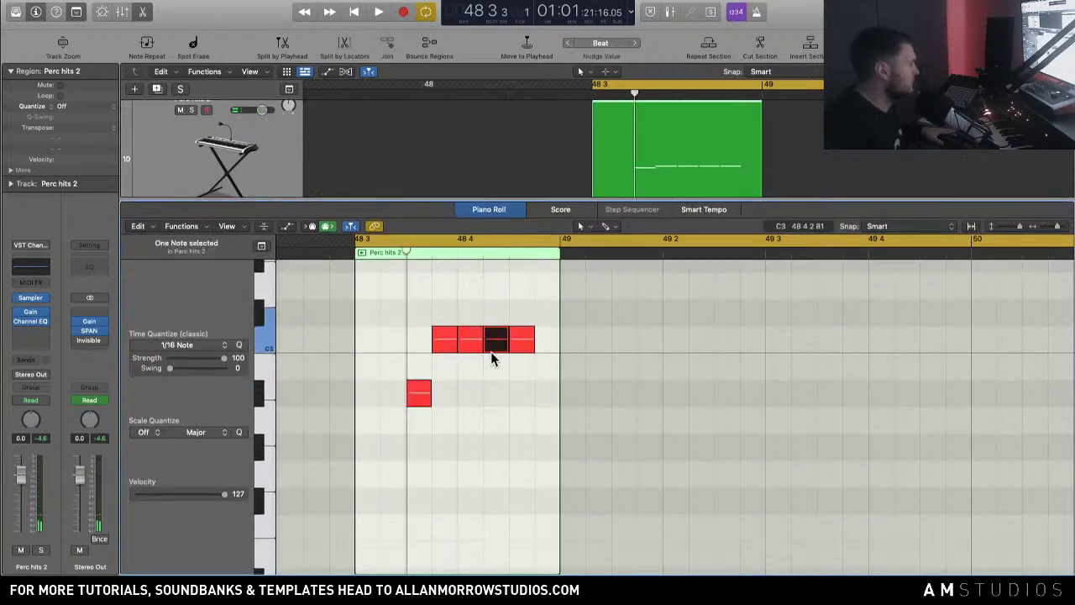
{"action": "mouse_move", "coordinate": [494, 445]}
{"action": "left_mouse_down"}
{"action": "mouse_move", "coordinate": [493, 467]}
{"action": "mouse_move", "coordinate": [495, 456]}
{"action": "left_mouse_up"}
{"action": "left_click_drag", "start_coordinate": [445, 342], "coordinate": [443, 445]}
Step: Solo Perc hits 2, lower its third and fifth notes to G2, and play back the pattern
{"action": "left_click", "coordinate": [191, 110]}
{"action": "key", "text": "space"}
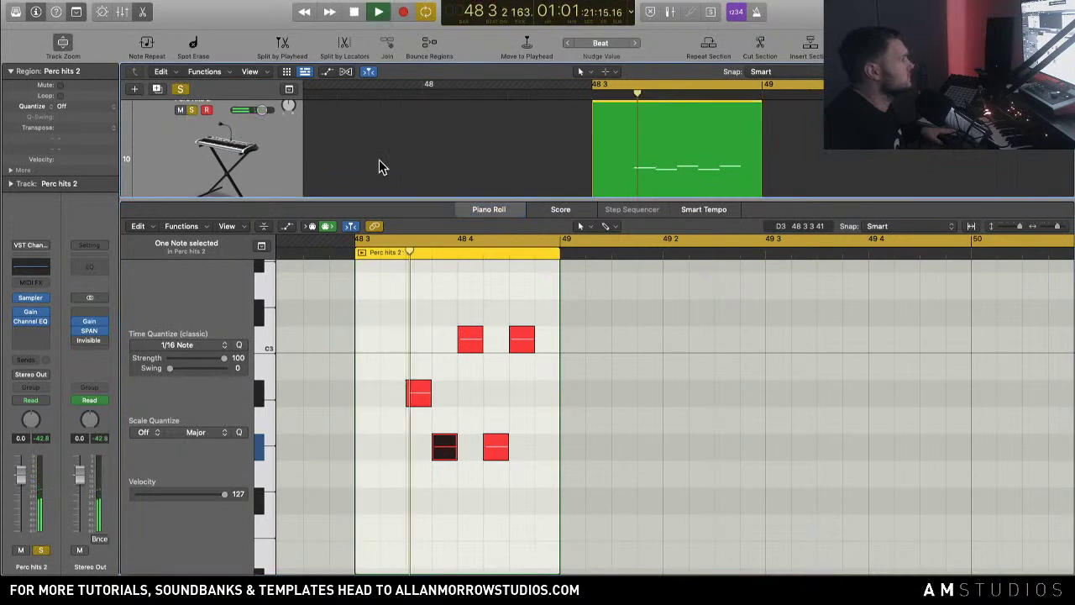
{"action": "left_click_drag", "start_coordinate": [469, 340], "coordinate": [471, 481]}
{"action": "key", "text": "space"}
{"action": "key", "text": "space"}
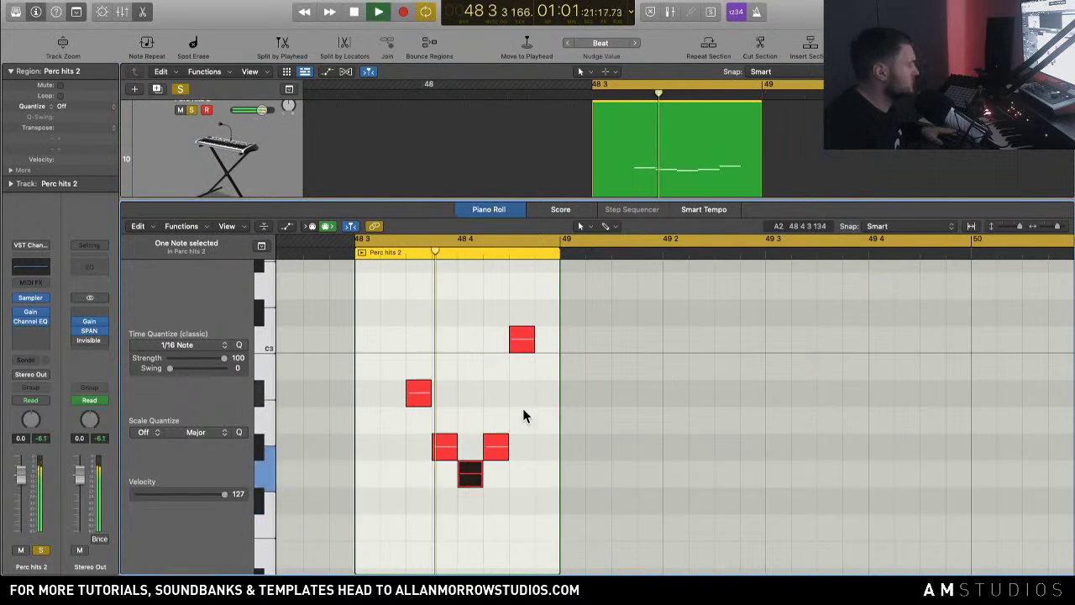
{"action": "left_click_drag", "start_coordinate": [522, 338], "coordinate": [517, 476]}
{"action": "left_click", "coordinate": [518, 476]}
{"action": "key", "text": "space"}
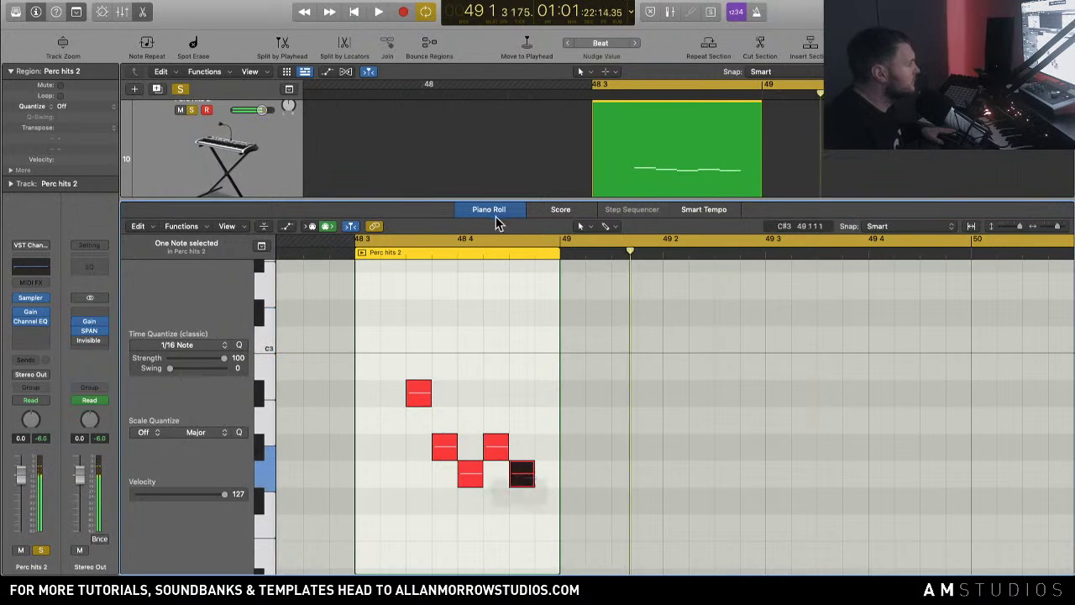
{"action": "left_click_drag", "start_coordinate": [526, 201], "coordinate": [526, 365]}
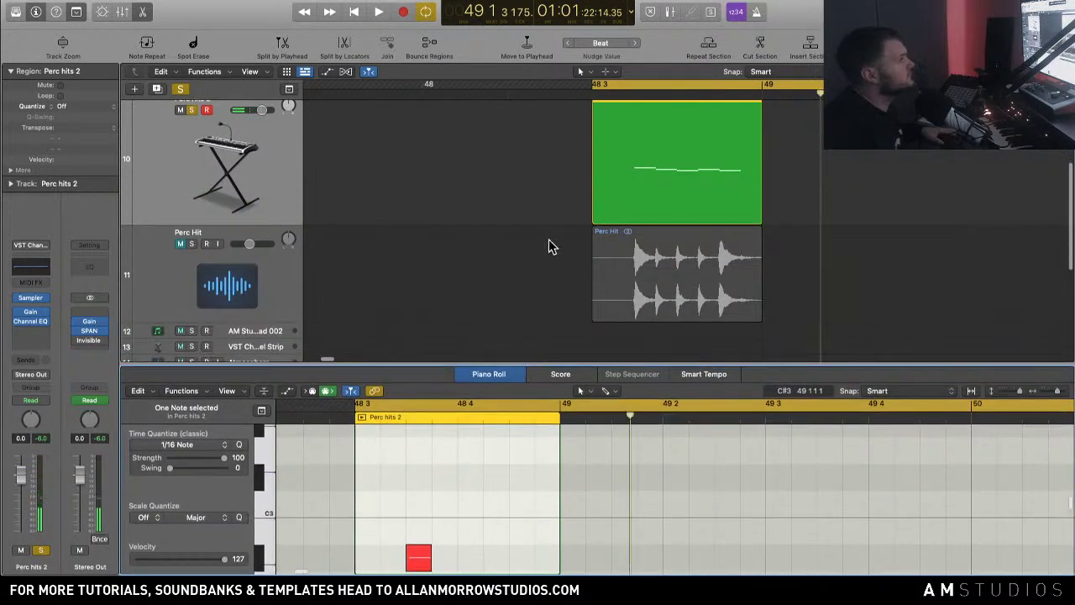
Step: Play the original Perc Hit audio on its own for comparison, restore the solo to Perc hits 2, and mute Perc Hit
{"action": "left_click", "coordinate": [192, 243]}
{"action": "left_click", "coordinate": [191, 110]}
{"action": "key", "text": "space"}
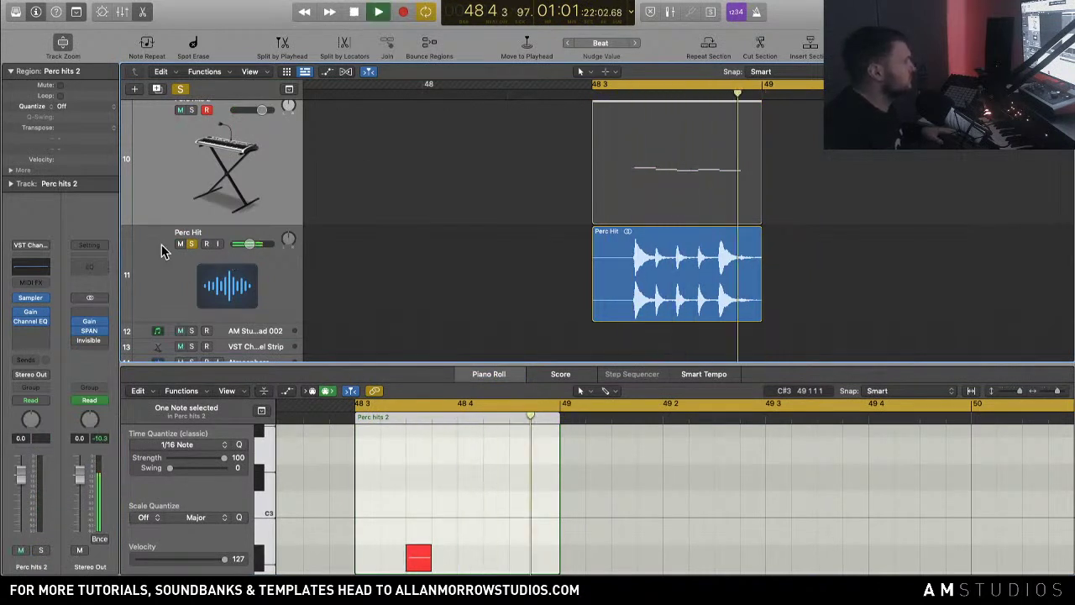
{"action": "left_click", "coordinate": [185, 256]}
{"action": "scroll", "coordinate": [185, 256], "scroll_direction": "down", "scroll_amount": 3}
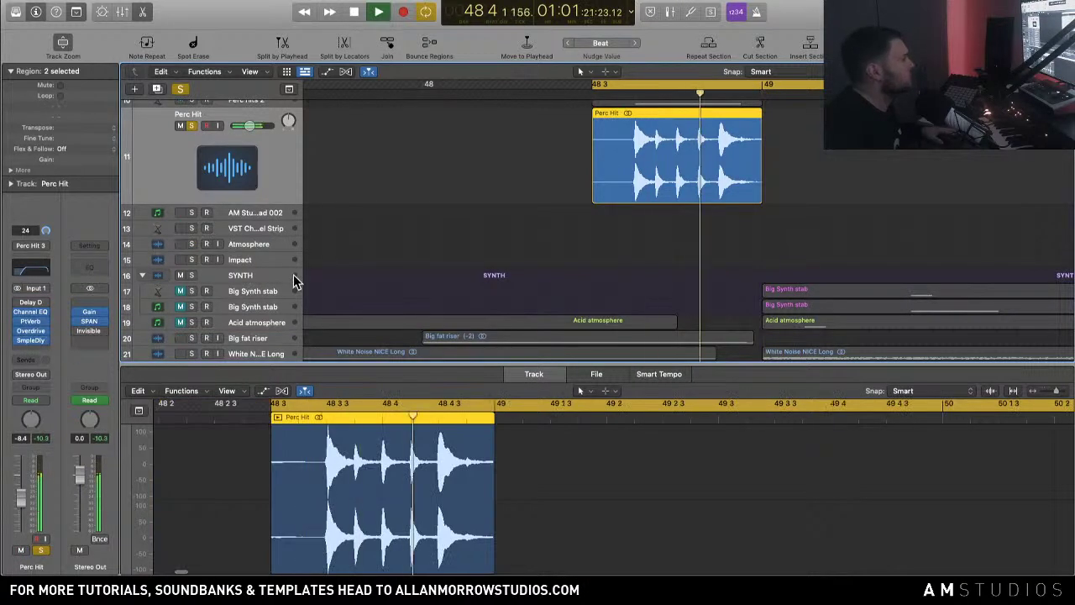
{"action": "scroll", "coordinate": [225, 168], "scroll_direction": "up", "scroll_amount": 1}
{"action": "left_click", "coordinate": [192, 121], "text": "alt"}
{"action": "left_click", "coordinate": [180, 147]}
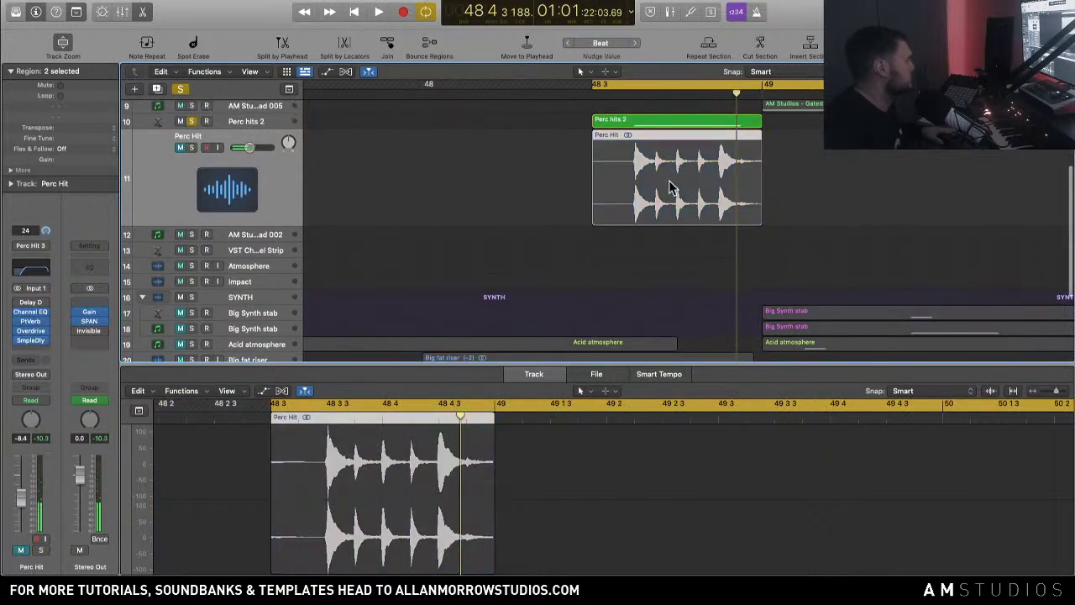
Step: Reopen the Perc hits 2 region's notes, lower its first note to G#2, and play the soloed pattern
{"action": "left_click", "coordinate": [668, 120]}
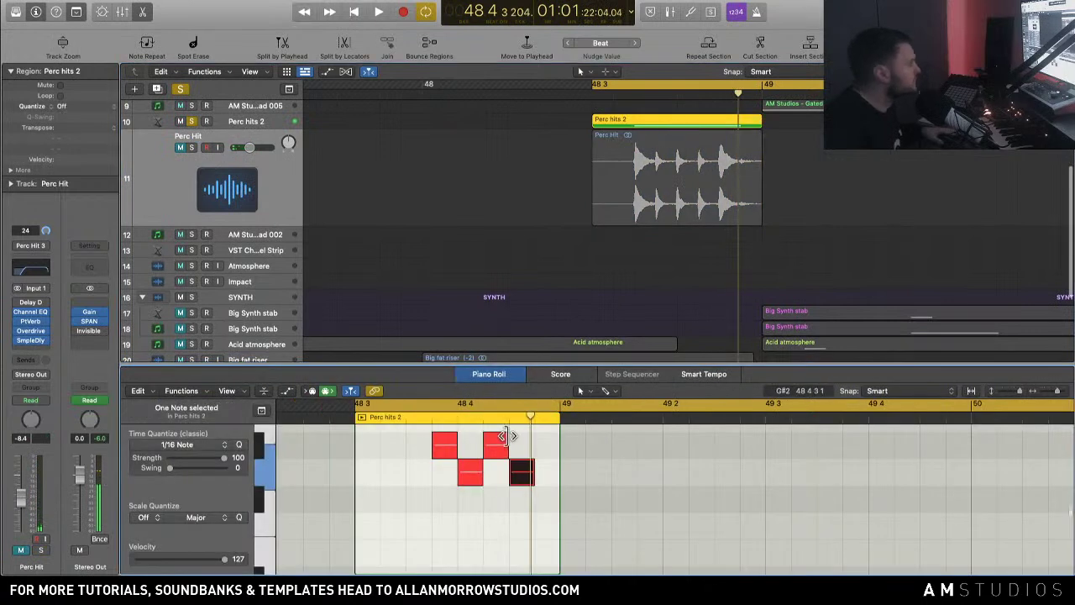
{"action": "scroll", "coordinate": [504, 463], "scroll_direction": "up", "scroll_amount": 1}
{"action": "key", "text": "space"}
{"action": "left_click", "coordinate": [445, 500]}
{"action": "left_click", "coordinate": [496, 500], "text": "shift"}
{"action": "left_click", "coordinate": [420, 449]}
{"action": "left_click_drag", "start_coordinate": [420, 450], "coordinate": [420, 500]}
{"action": "key", "text": "space"}
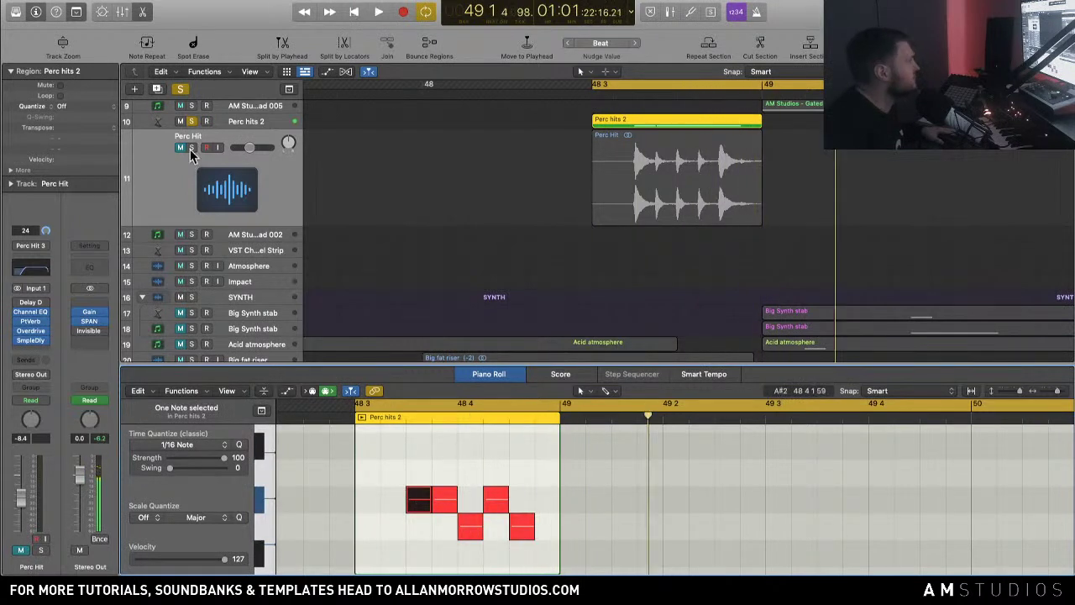
Step: Lower the first note of the Perc hits 2 pattern to F2 and check it both soloed and in the full mix
{"action": "left_click", "coordinate": [191, 123]}
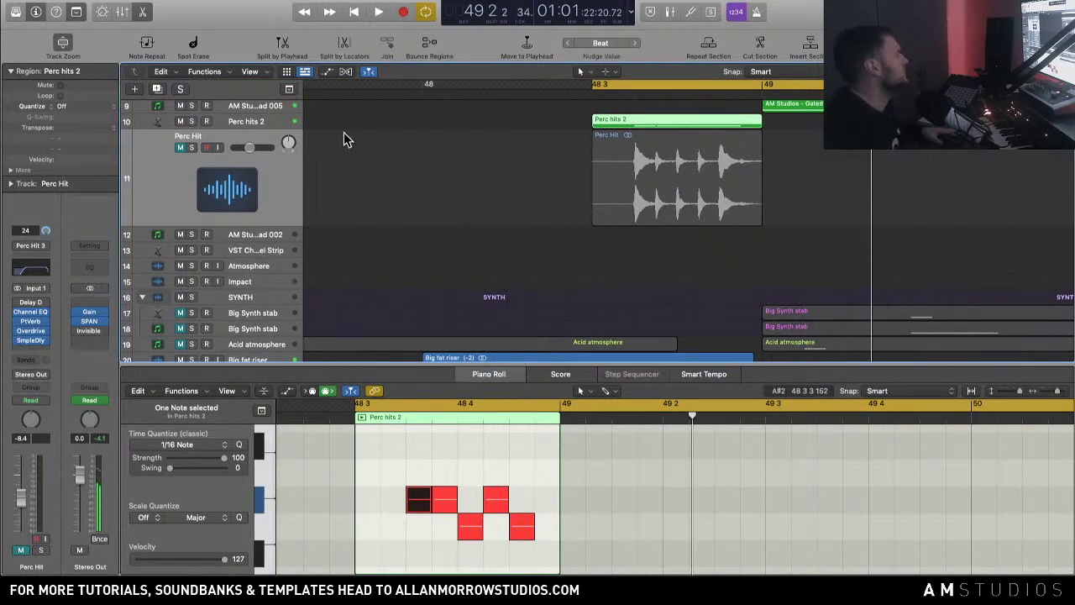
{"action": "left_click", "coordinate": [191, 122]}
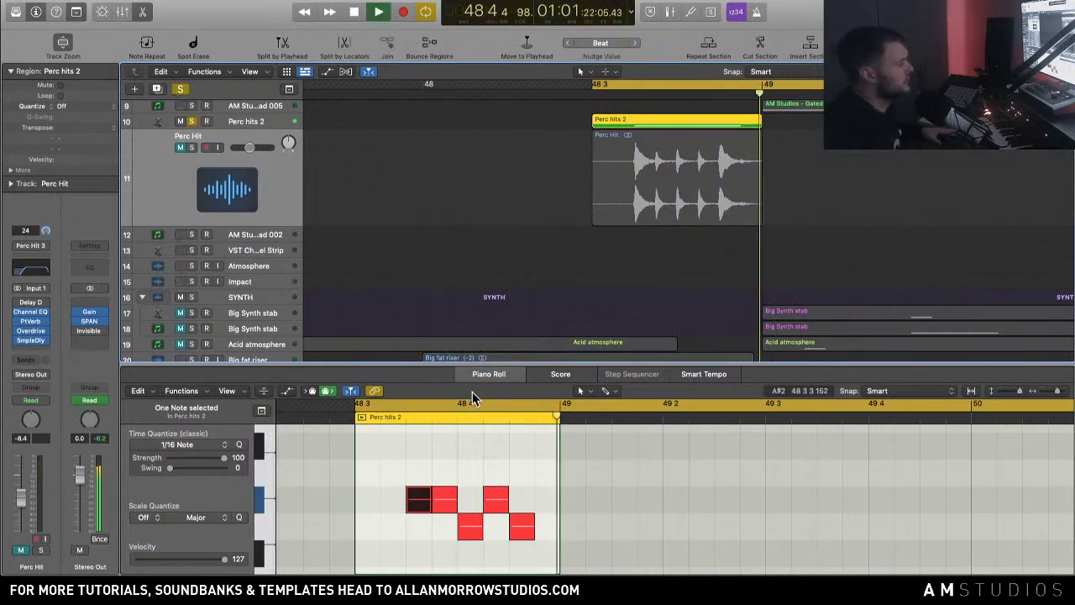
{"action": "left_click", "coordinate": [420, 500]}
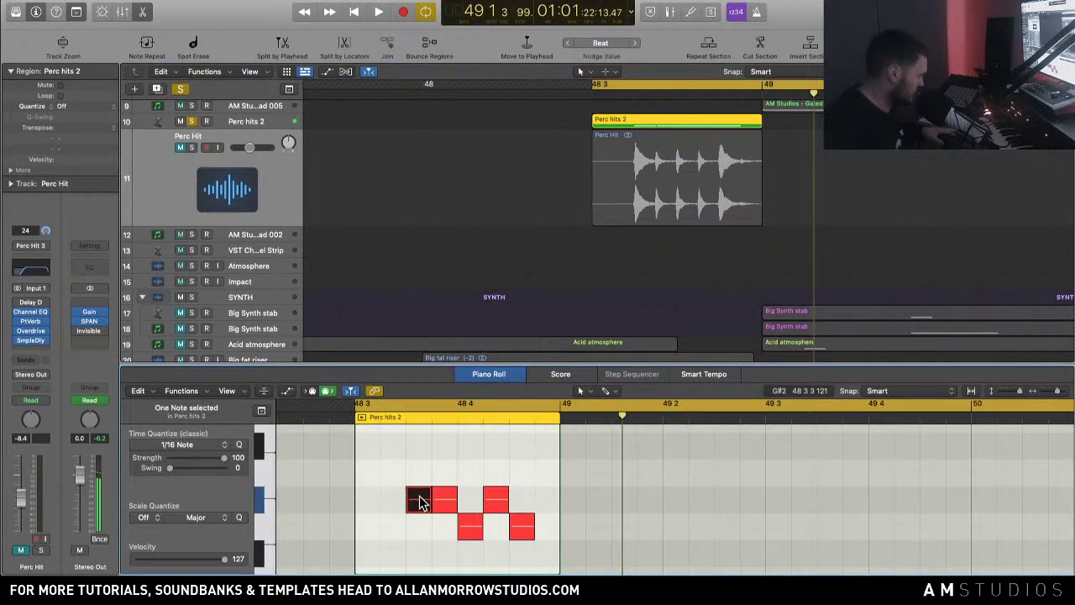
{"action": "mouse_move", "coordinate": [420, 501]}
{"action": "left_mouse_down"}
{"action": "mouse_move", "coordinate": [420, 557]}
{"action": "mouse_move", "coordinate": [427, 491]}
{"action": "mouse_move", "coordinate": [423, 518]}
{"action": "left_mouse_up"}
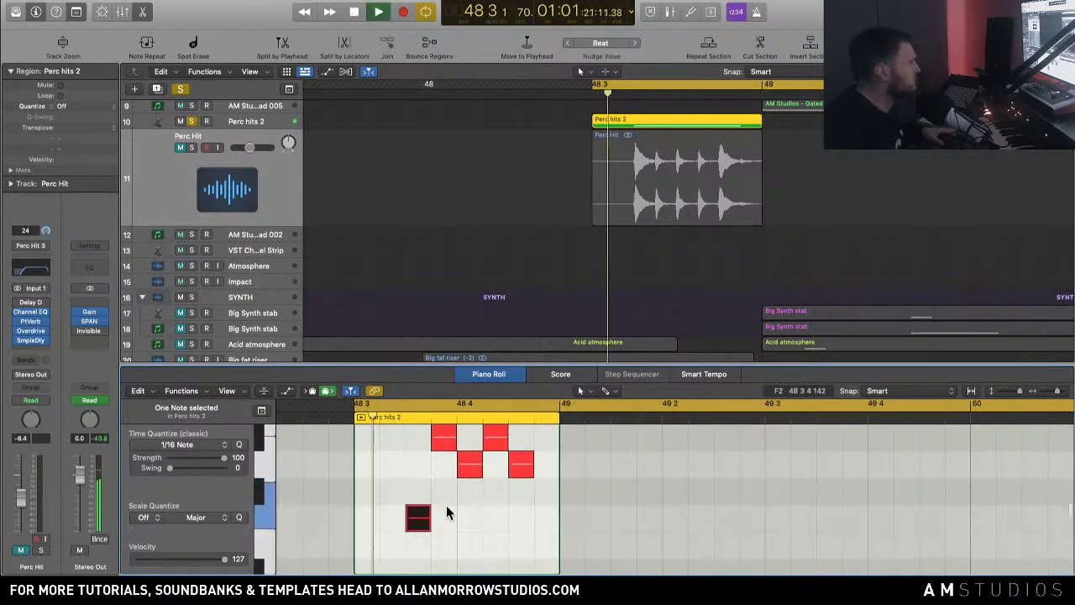
{"action": "left_click", "coordinate": [194, 122]}
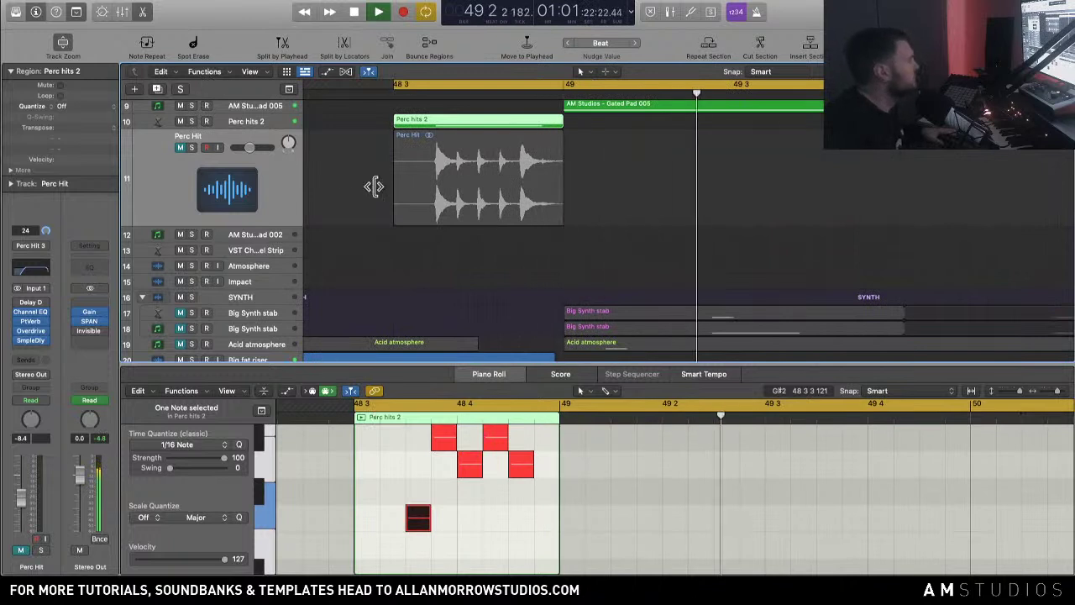
{"action": "key", "text": "space"}
Step: Audition Perc hits 2 soloed together with AM Studios - Gated Pad 005, clear all solos, and play the full mix
{"action": "left_click", "coordinate": [193, 121]}
{"action": "scroll", "coordinate": [339, 173], "scroll_direction": "up", "scroll_amount": 2}
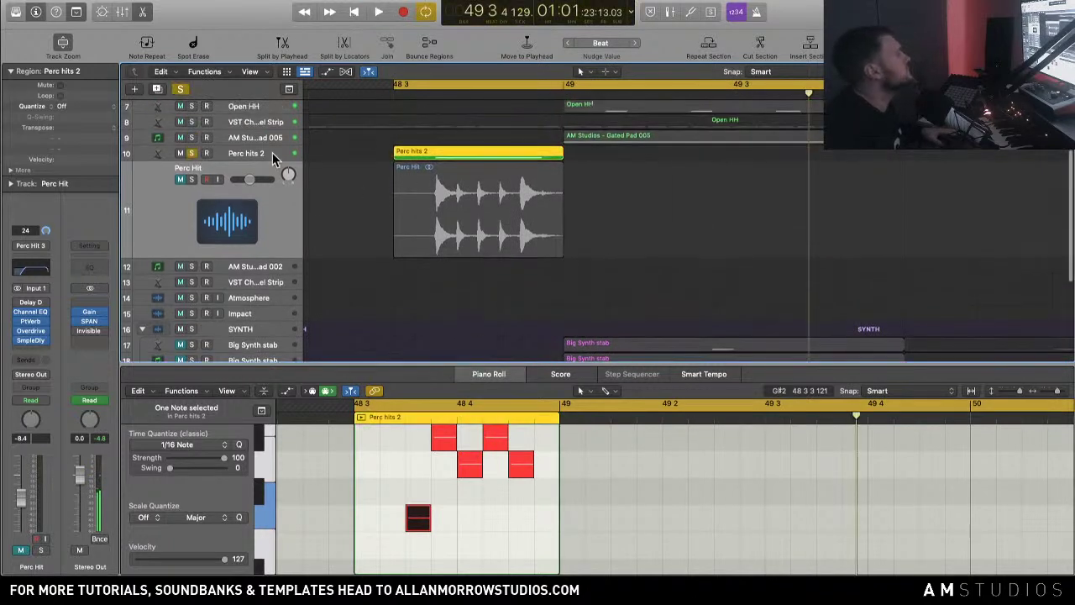
{"action": "left_click", "coordinate": [191, 138]}
{"action": "key", "text": "space"}
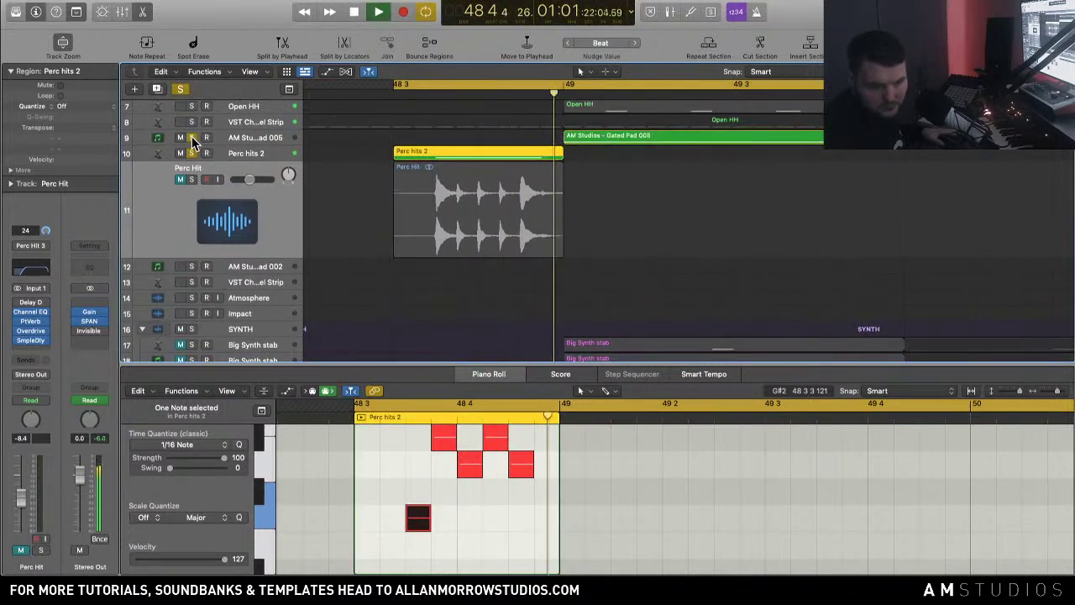
{"action": "key", "text": "space"}
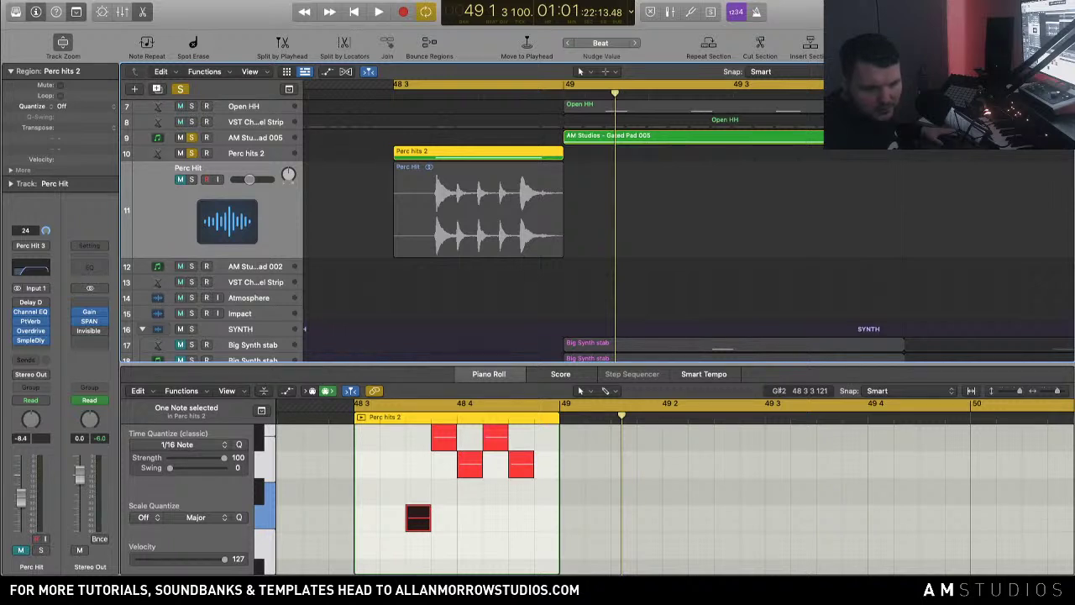
{"action": "key", "text": "shift+space"}
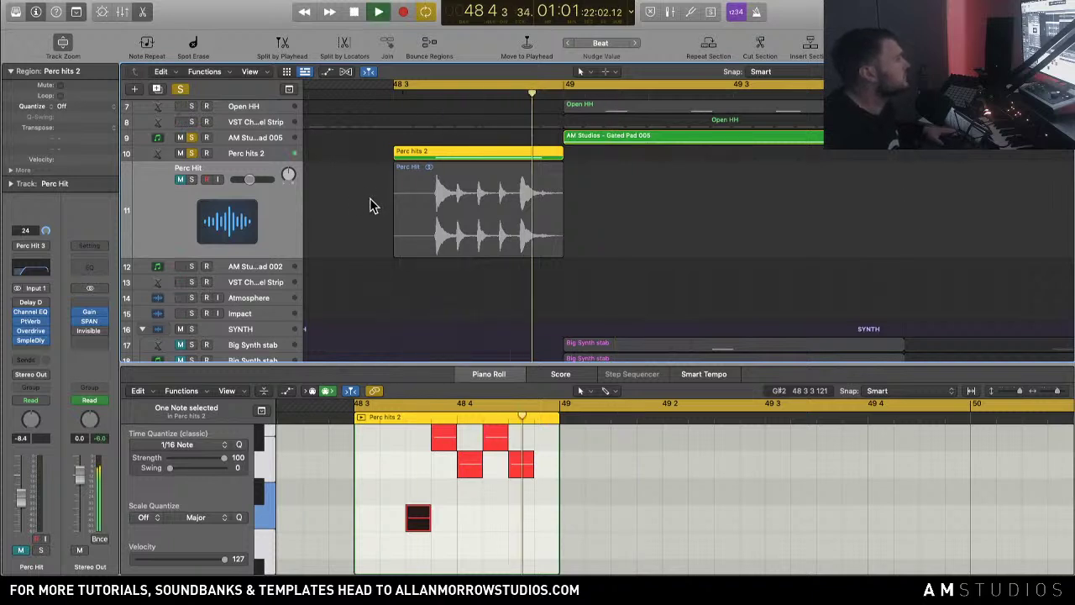
{"action": "key", "text": "space"}
{"action": "left_click", "coordinate": [242, 136]}
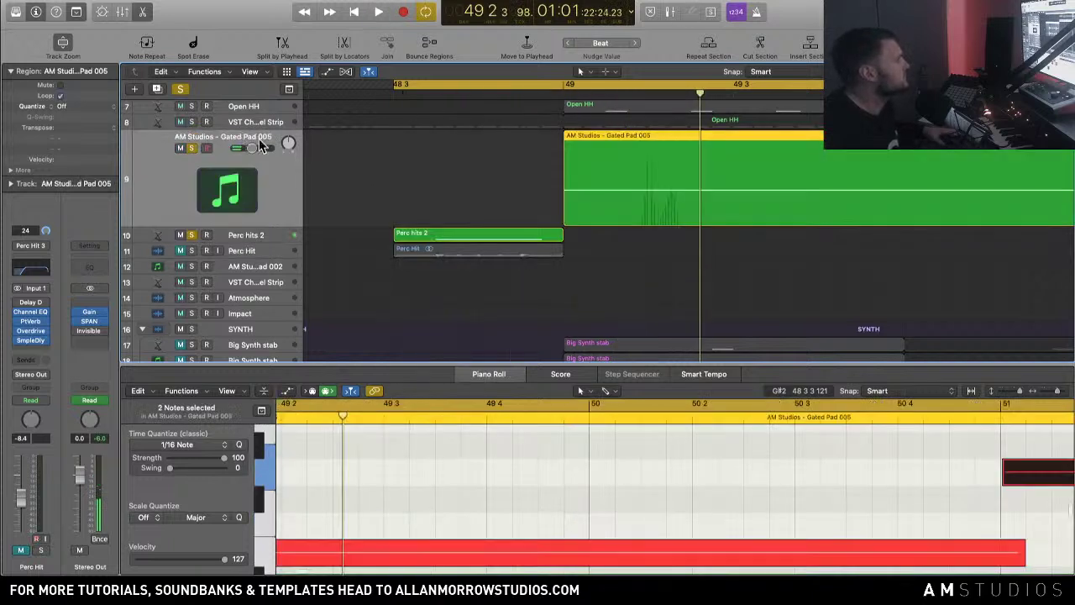
{"action": "key", "text": "shift+space"}
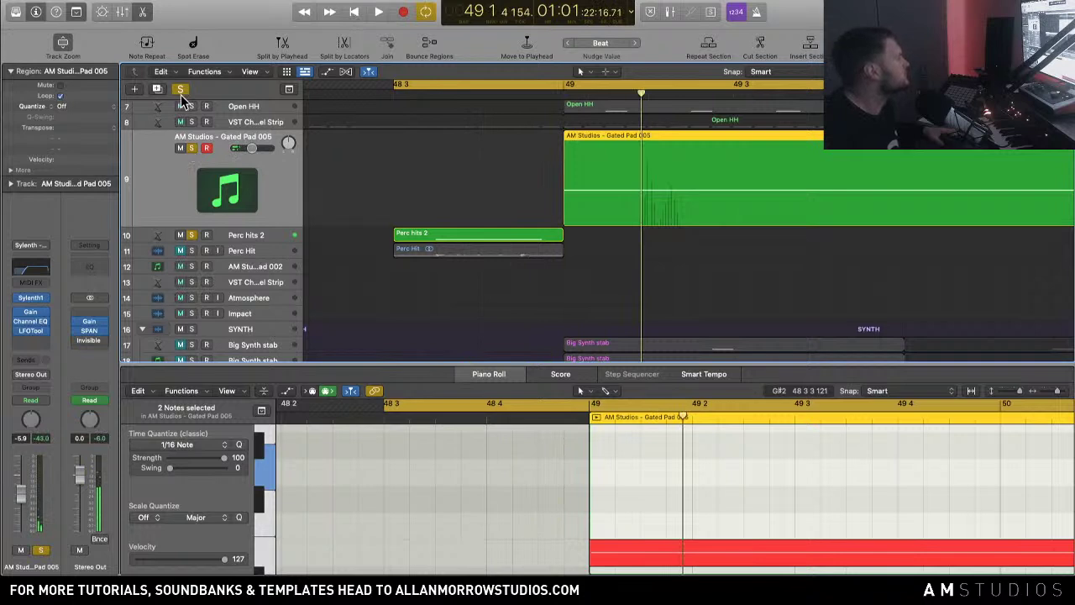
{"action": "left_click", "coordinate": [179, 92]}
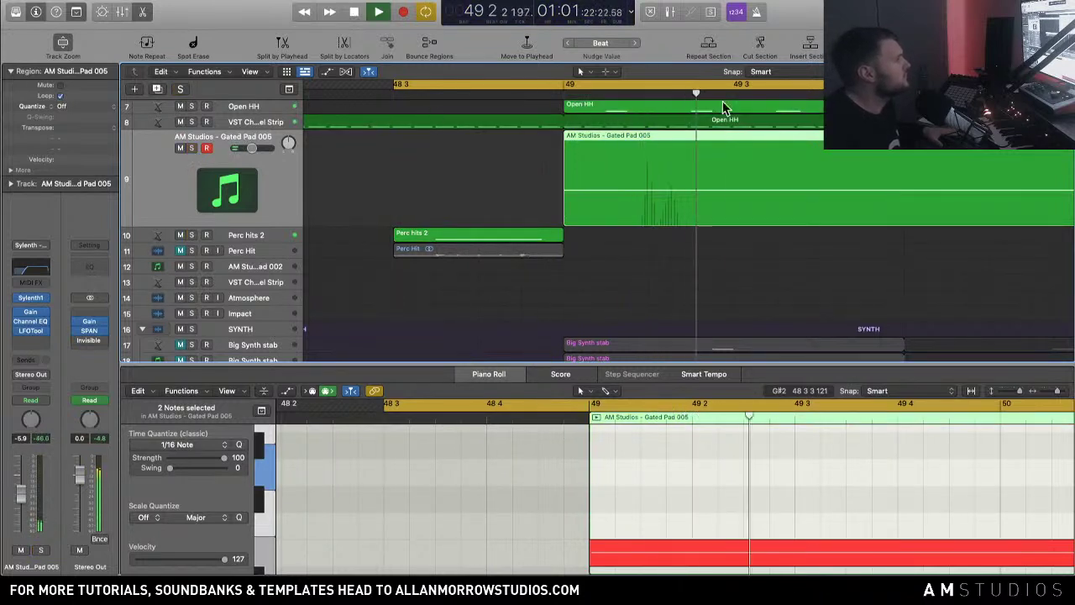
{"action": "key", "text": "space"}
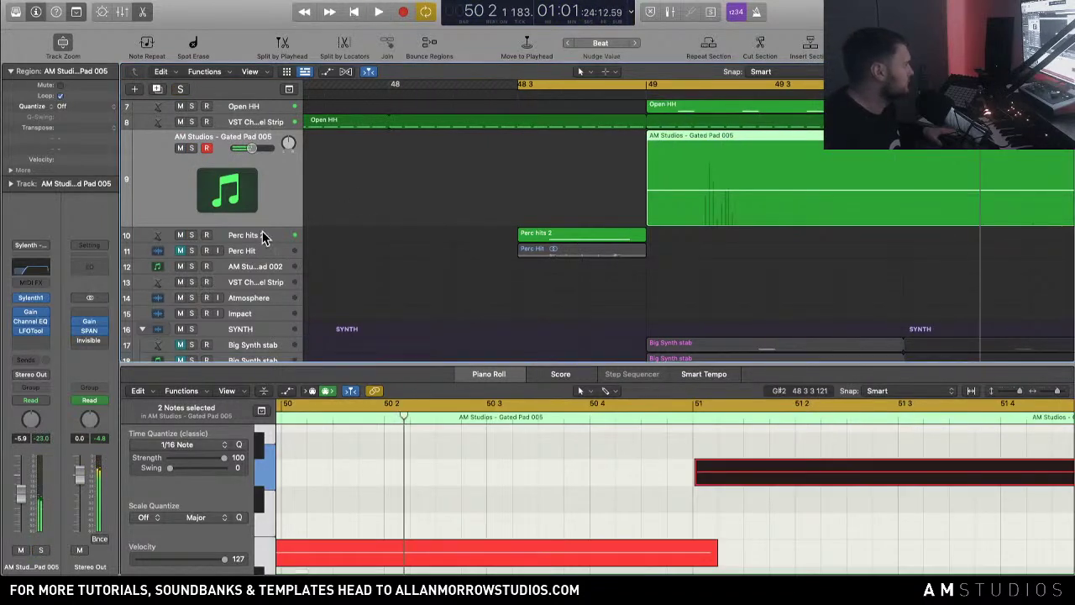
Step: Duplicate the Perc hits 2 track with the same settings, copy its region onto the new track, and solo that track
{"action": "left_click", "coordinate": [262, 237]}
{"action": "key", "text": "super+d"}
{"action": "left_click_drag", "start_coordinate": [564, 161], "coordinate": [566, 190]}
{"action": "left_click", "coordinate": [192, 179]}
Step: In the copied region, mute the second and fourth notes and the first note, playing back the remaining hits
{"action": "left_click_drag", "start_coordinate": [482, 440], "coordinate": [343, 451]}
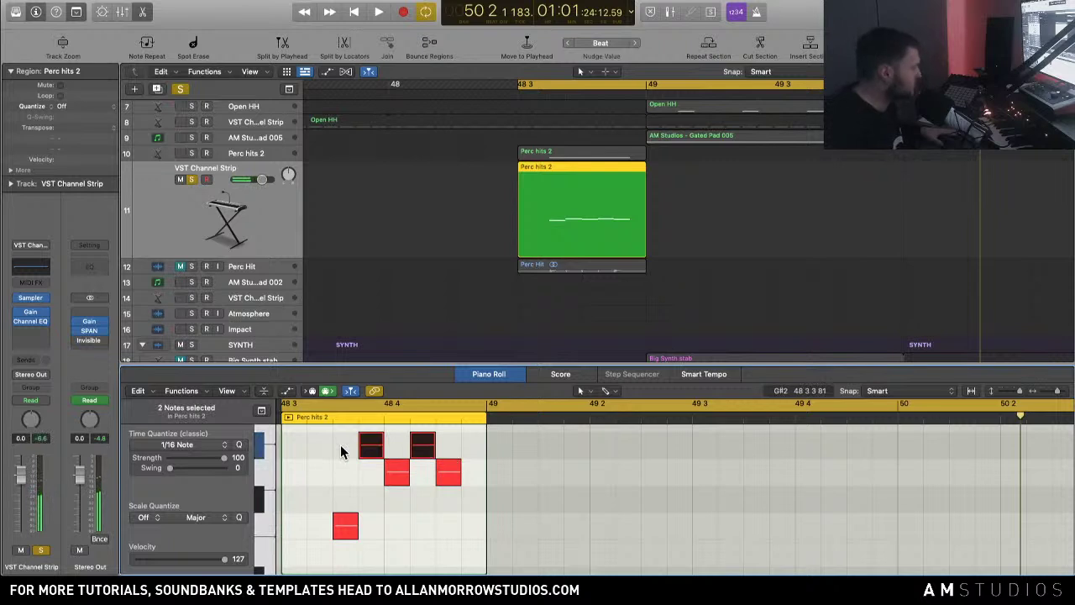
{"action": "key", "text": "space"}
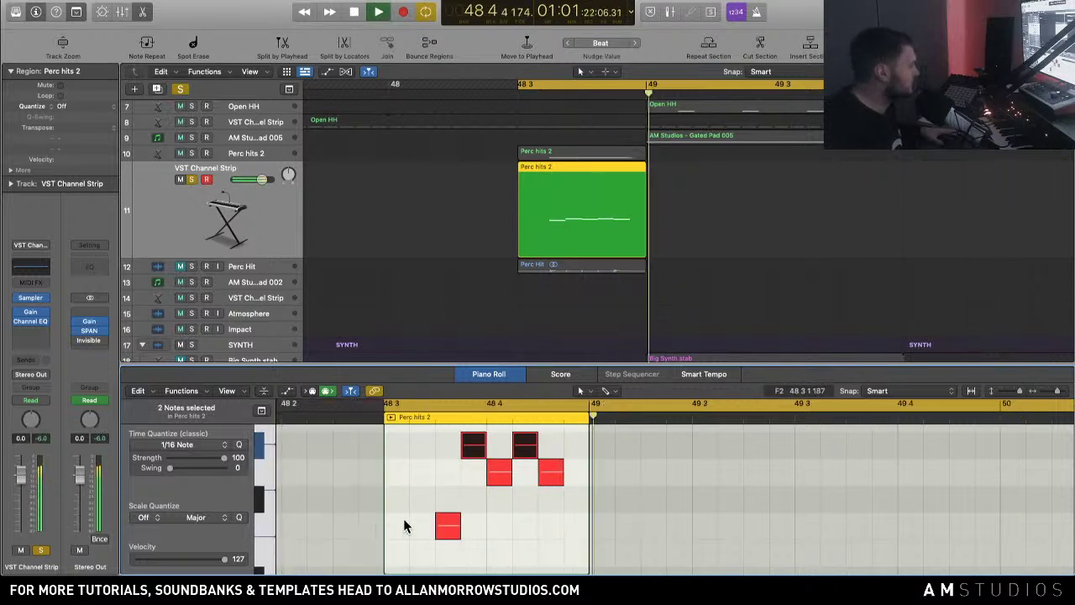
{"action": "key", "text": "space"}
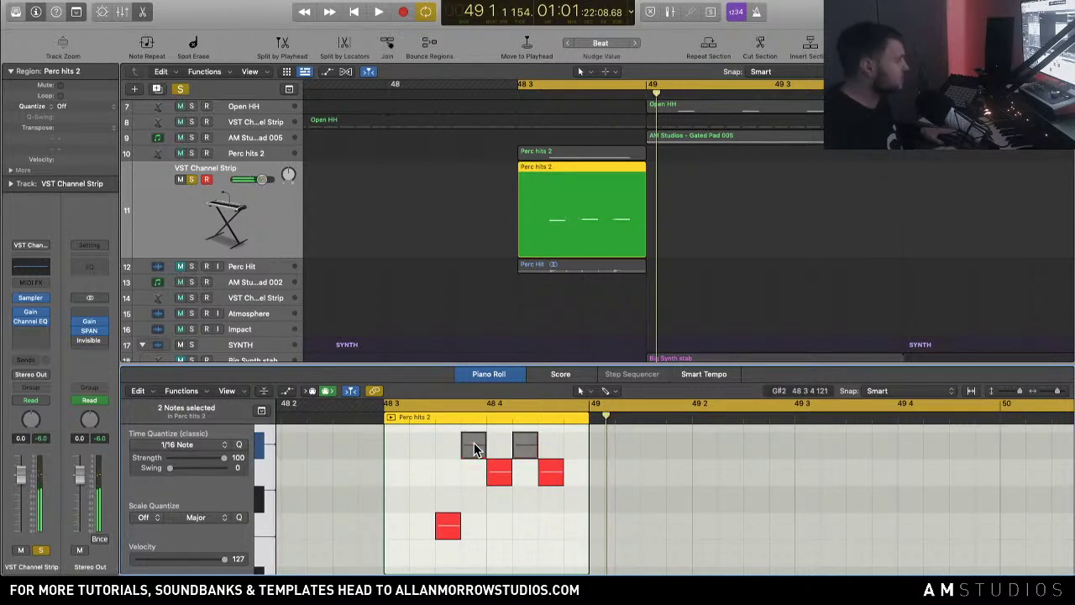
{"action": "left_click", "coordinate": [448, 526]}
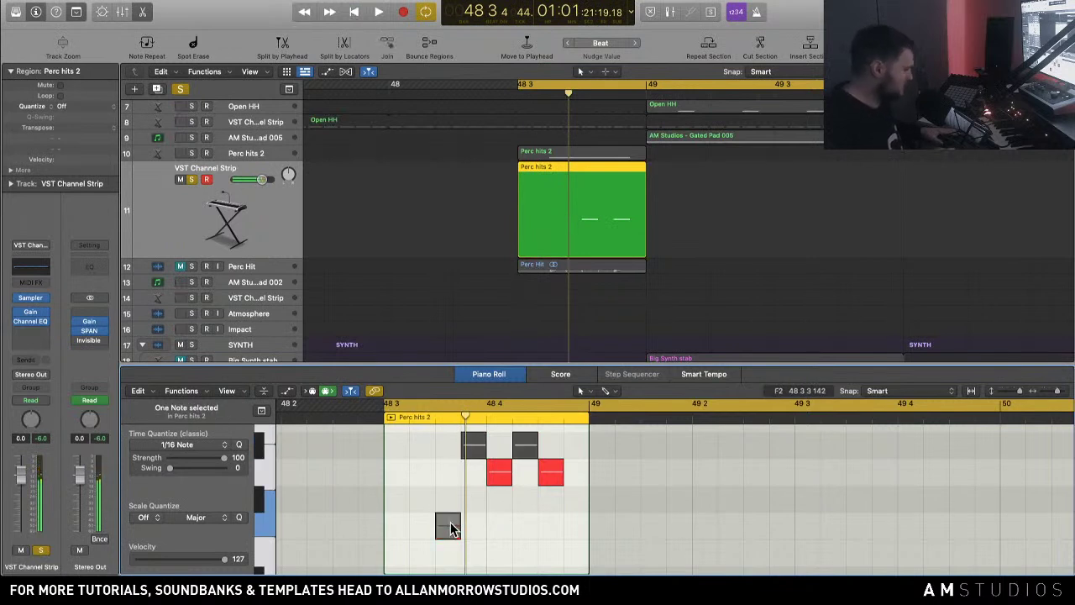
Step: Solo the original Perc hits 2 track as well, mute the third and fifth notes in its region, and play both tracks
{"action": "left_click", "coordinate": [192, 153]}
{"action": "left_click", "coordinate": [627, 153]}
{"action": "left_click_drag", "start_coordinate": [576, 493], "coordinate": [504, 477]}
{"action": "key", "text": "ctrl+m"}
{"action": "key", "text": "space"}
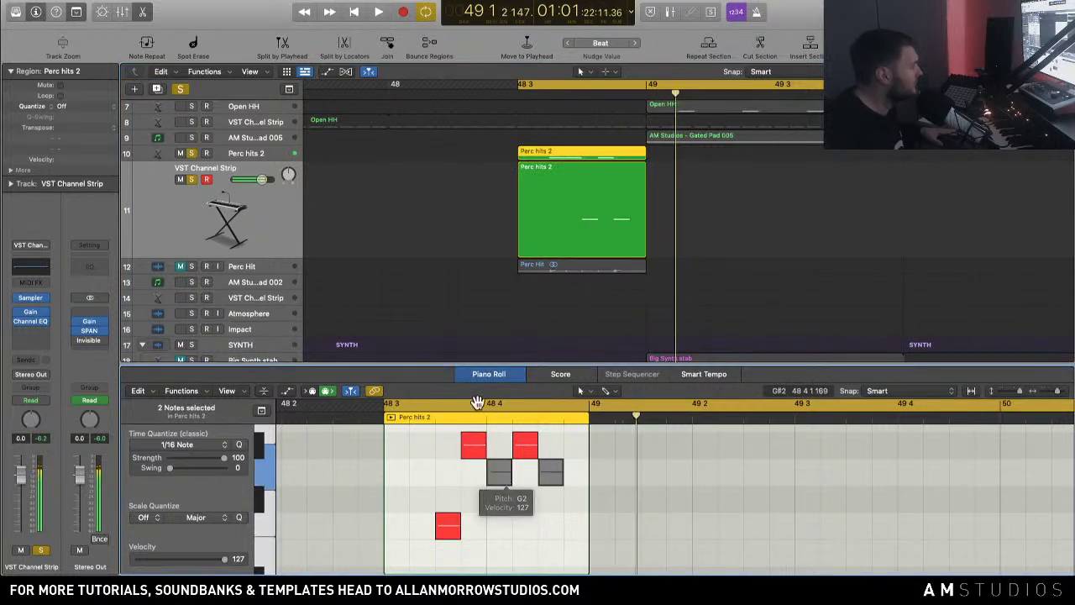
Step: Set the duplicate track's Sampler Tune to -2, clear all solos, and play the percussion in the full mix
{"action": "left_click", "coordinate": [594, 253]}
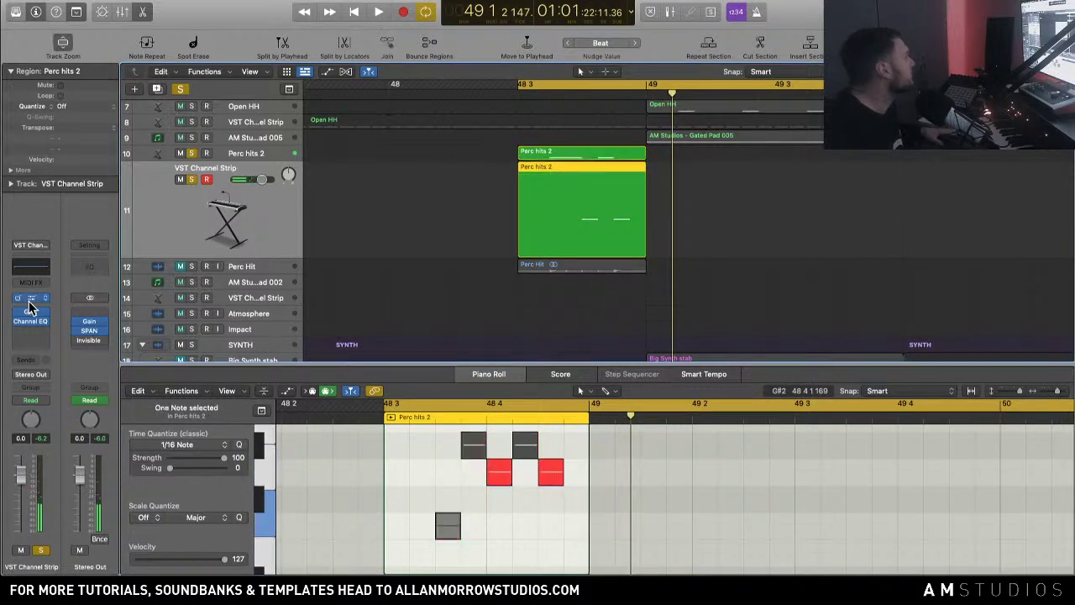
{"action": "key", "text": "v"}
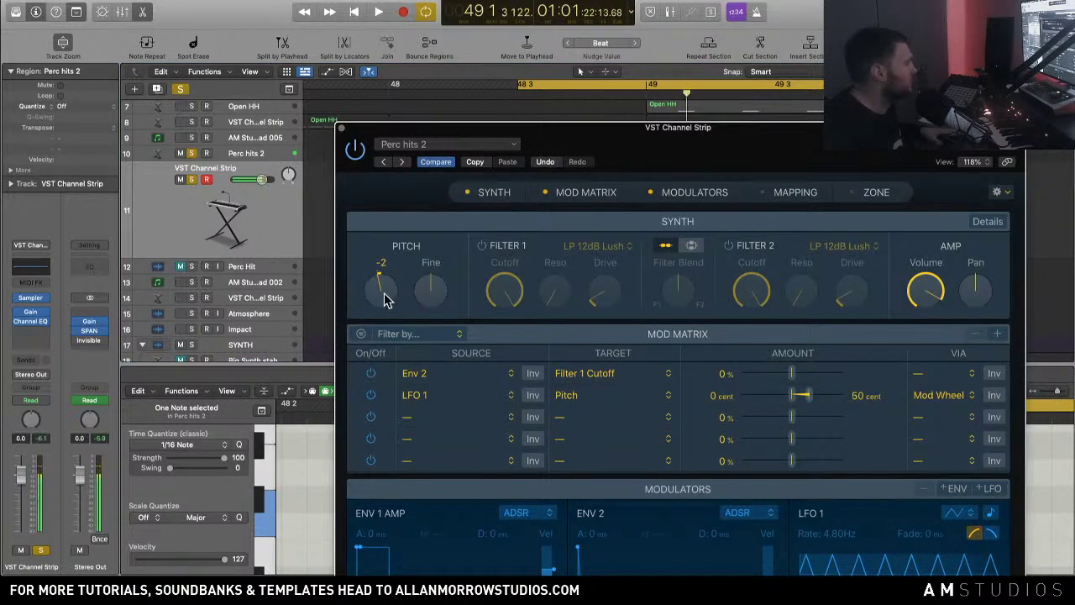
{"action": "left_click", "coordinate": [180, 90]}
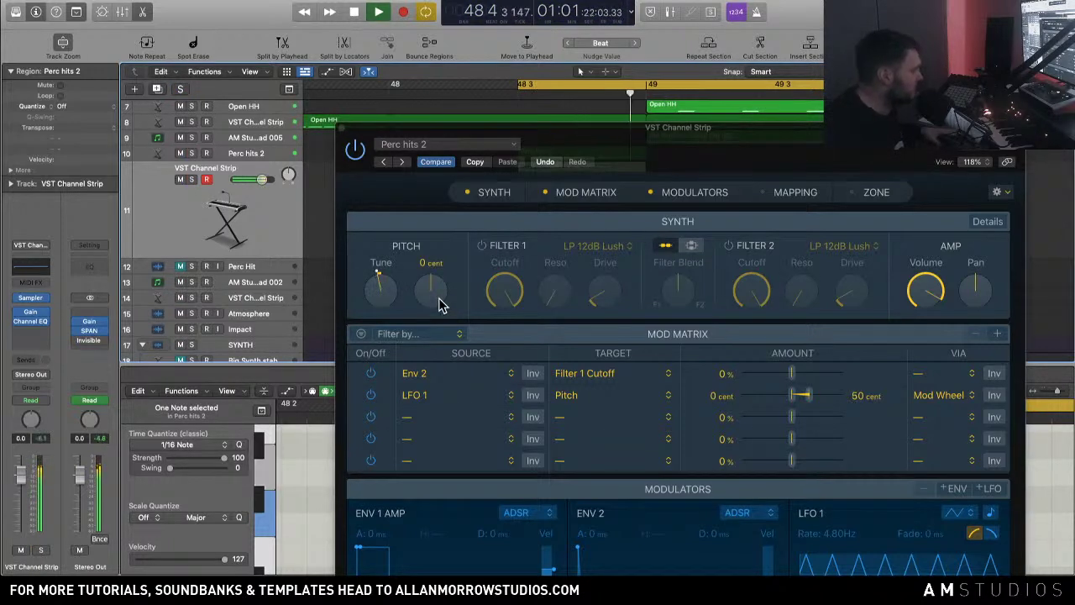
{"action": "left_click", "coordinate": [341, 134]}
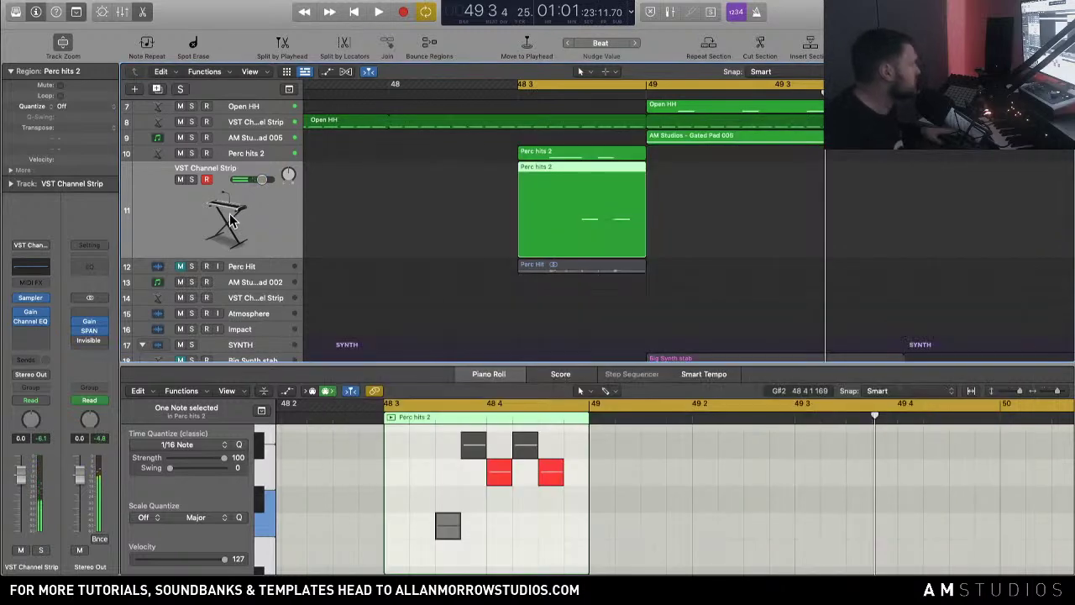
{"action": "key", "text": "space"}
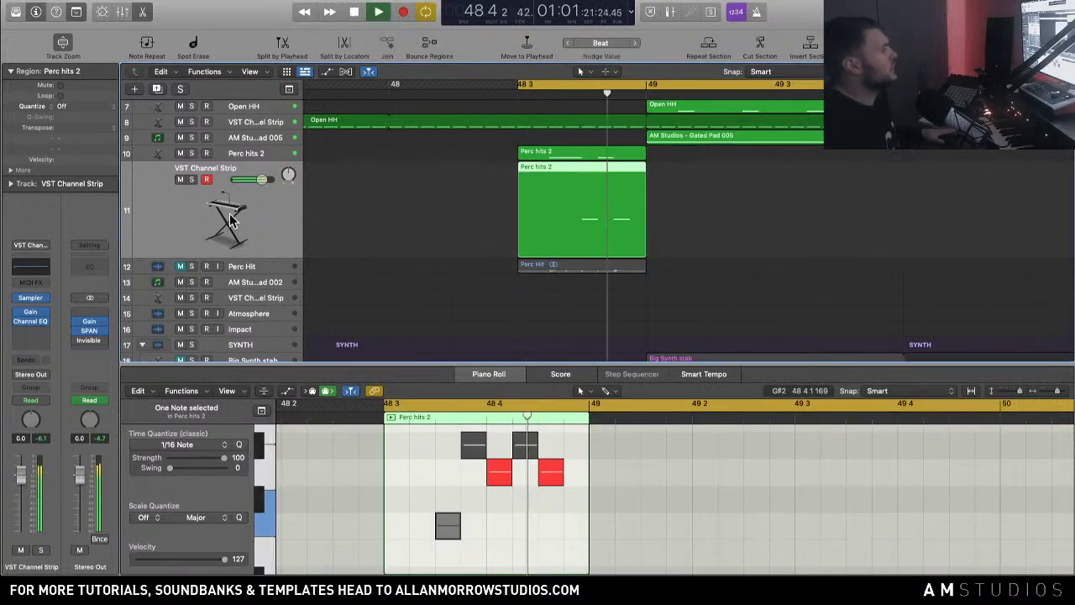
Step: Group the Perc hits 2 track and its duplicate into a summing stack and play it back in the mix
{"action": "left_click", "coordinate": [248, 162]}
{"action": "right_click", "coordinate": [267, 158]}
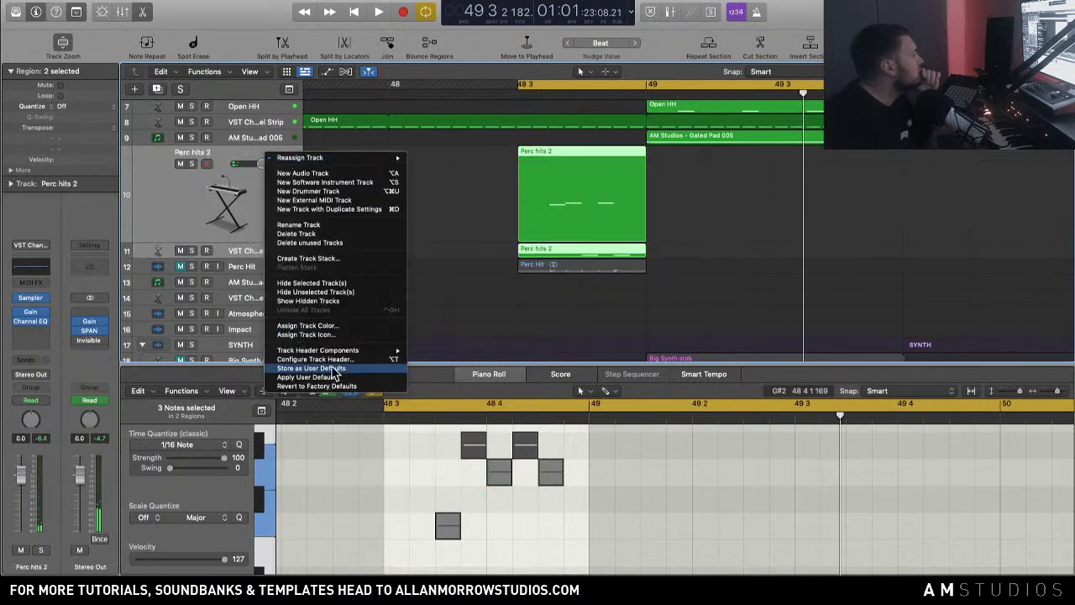
{"action": "left_click", "coordinate": [323, 259]}
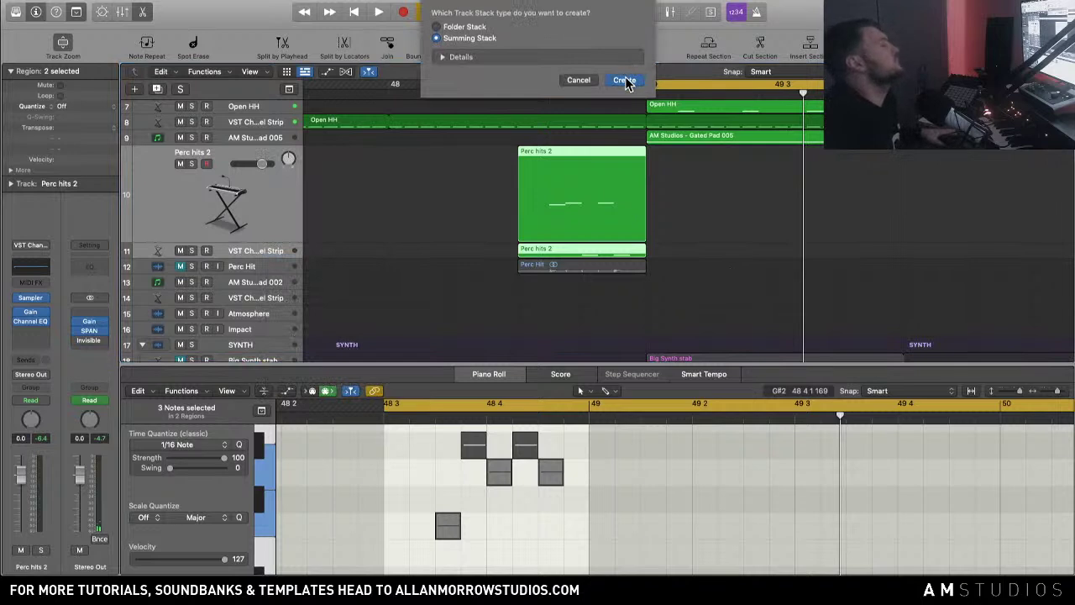
{"action": "left_click", "coordinate": [625, 81]}
{"action": "key", "text": "space"}
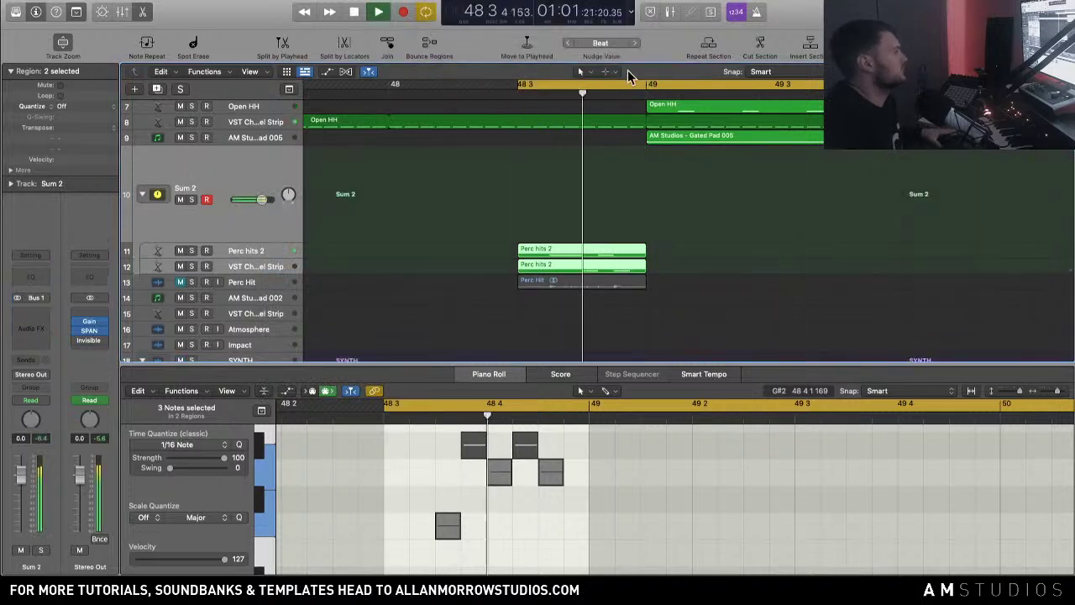
{"action": "key", "text": "space"}
Step: Insert a stereo ArtsAcoustic Reverb after the Channel EQ on the duplicate percussion track and play the result
{"action": "left_click", "coordinate": [347, 264]}
{"action": "left_click", "coordinate": [229, 260]}
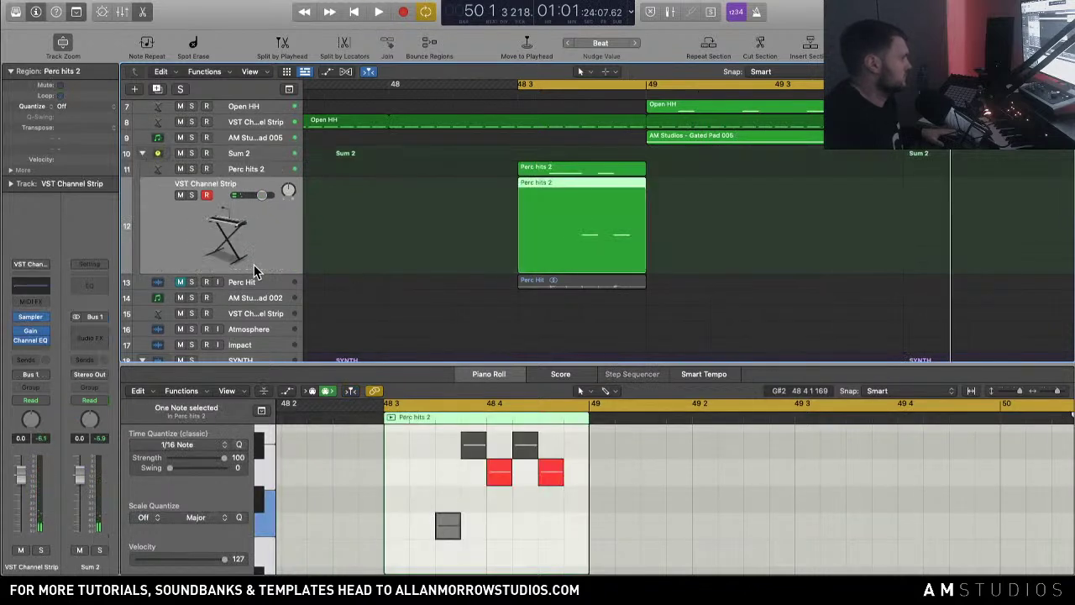
{"action": "left_click", "coordinate": [37, 352]}
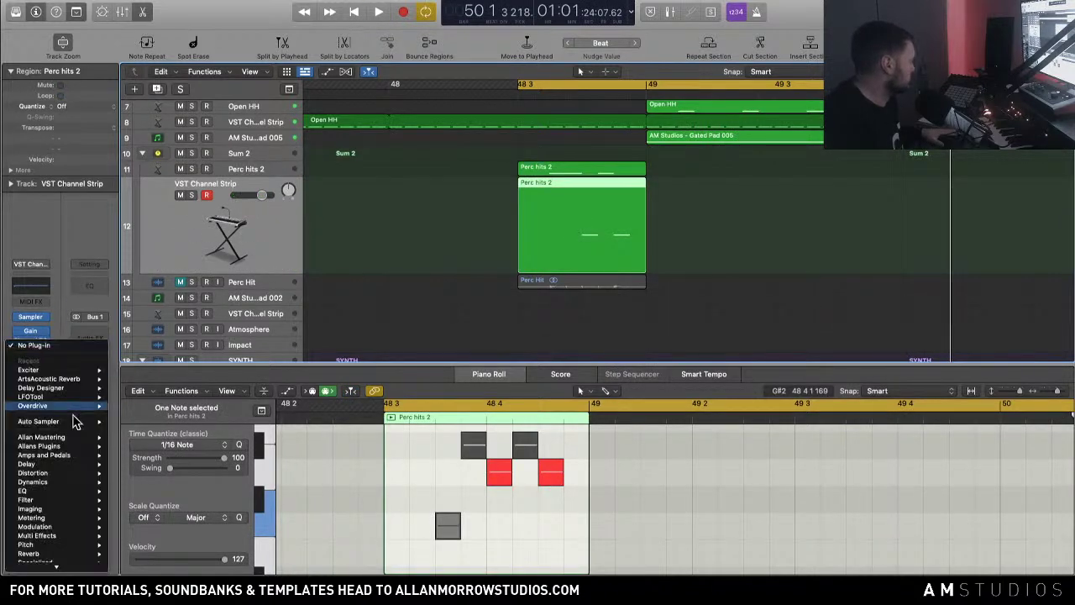
{"action": "mouse_move", "coordinate": [82, 385]}
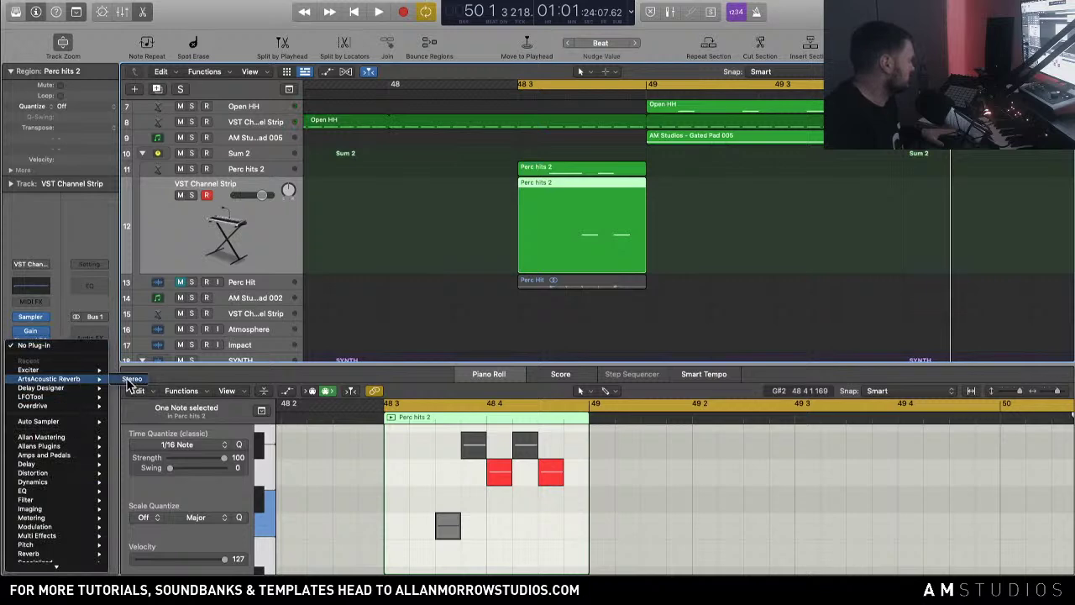
{"action": "left_click", "coordinate": [132, 378]}
{"action": "key", "text": "space"}
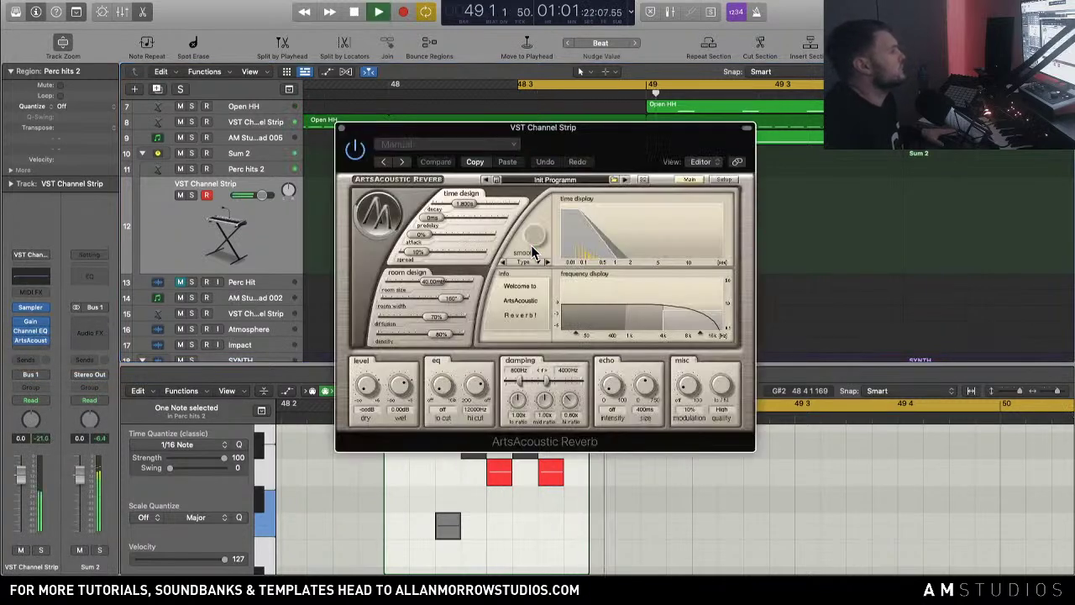
Step: Set the ArtsAcoustic Reverb's decay to about 7.57 s, choose the open room type, and play the result
{"action": "left_click_drag", "start_coordinate": [525, 168], "coordinate": [556, 171]}
{"action": "key", "text": "space"}
{"action": "left_click_drag", "start_coordinate": [497, 206], "coordinate": [516, 210]}
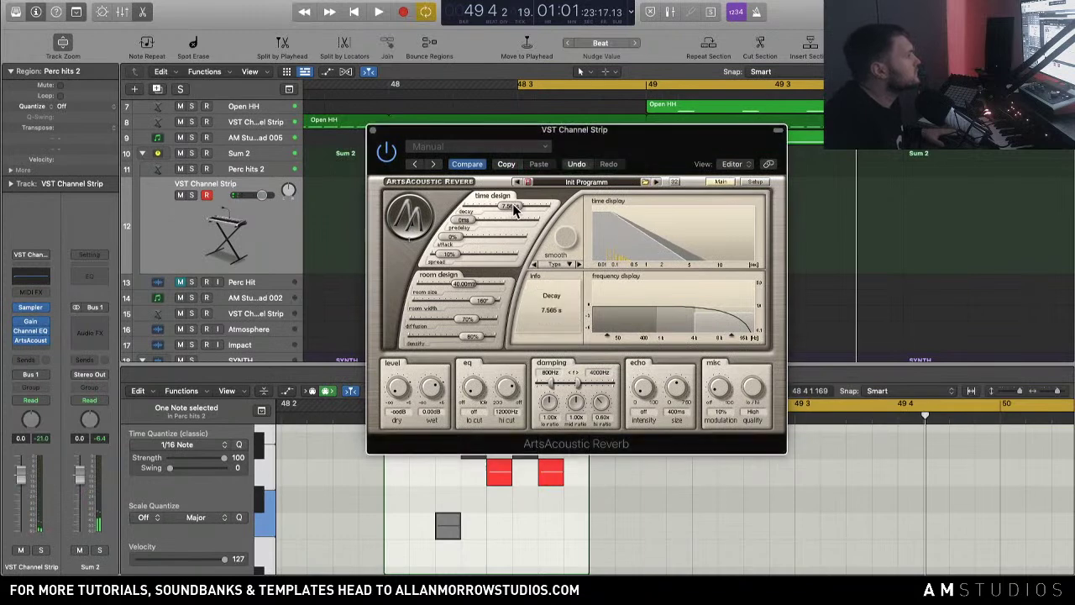
{"action": "left_click", "coordinate": [578, 265]}
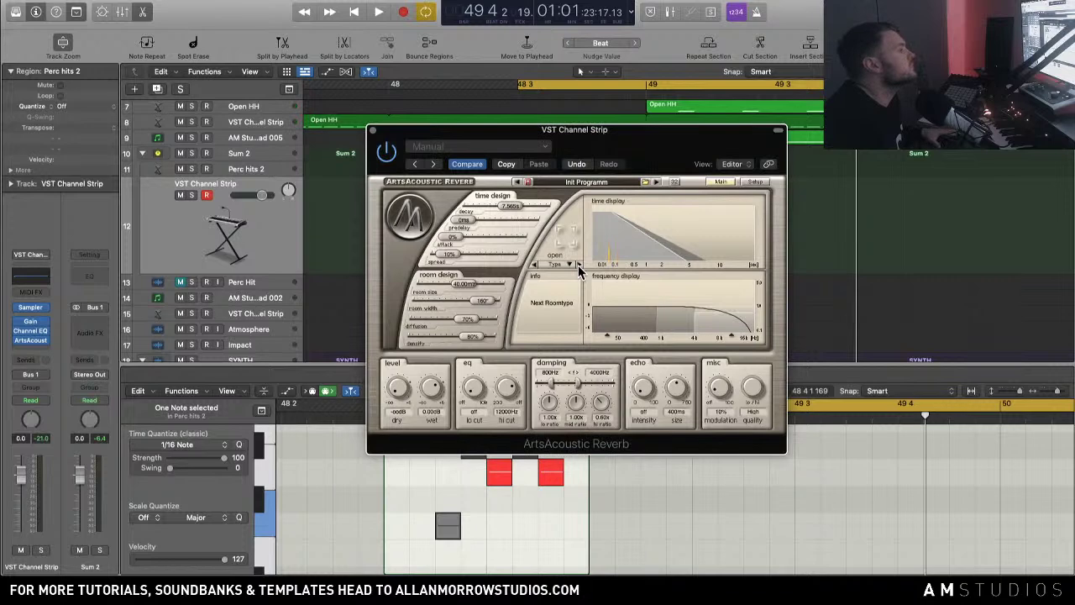
{"action": "key", "text": "space"}
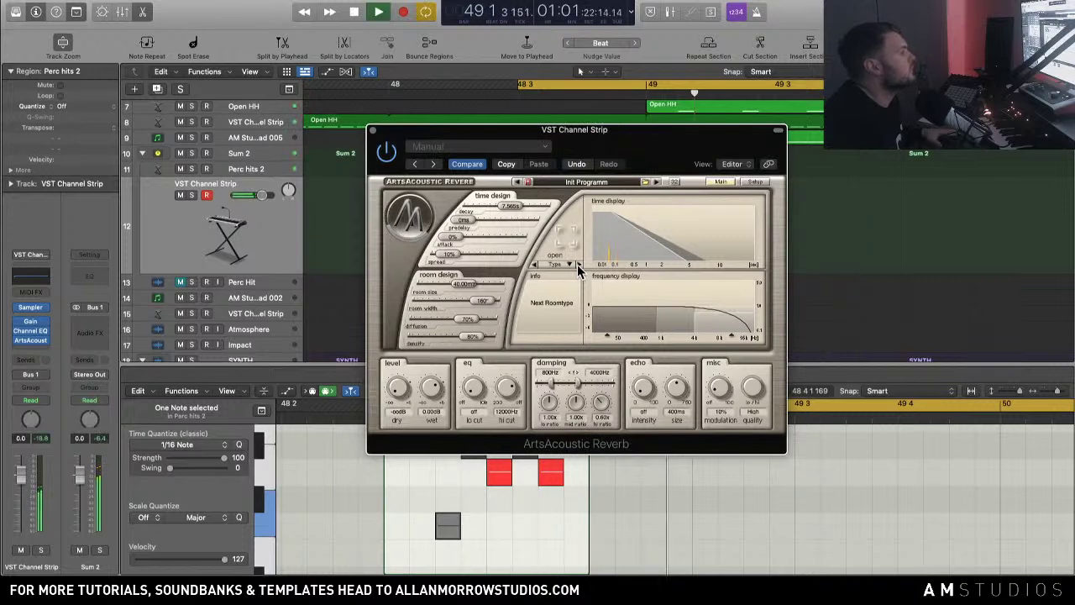
{"action": "key", "text": "space"}
{"action": "left_click", "coordinate": [374, 130]}
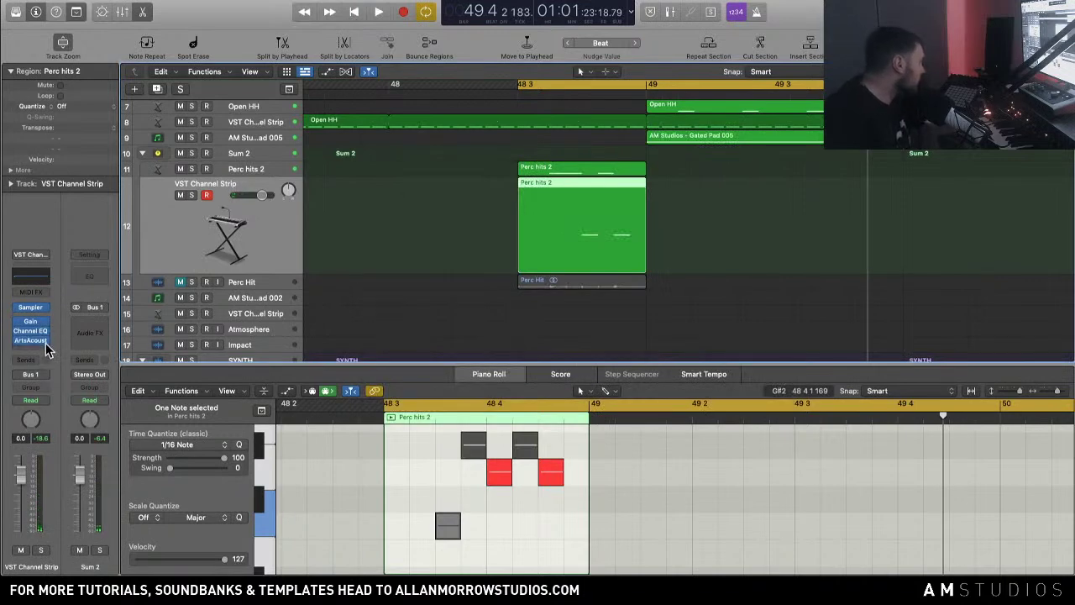
Step: Replace the ArtsAcoustic Reverb on the duplicate percussion track with Delay Designer and play both percussion tracks soloed
{"action": "left_click", "coordinate": [48, 352]}
{"action": "mouse_move", "coordinate": [117, 363]}
{"action": "left_click", "coordinate": [168, 357]}
{"action": "key", "text": "space"}
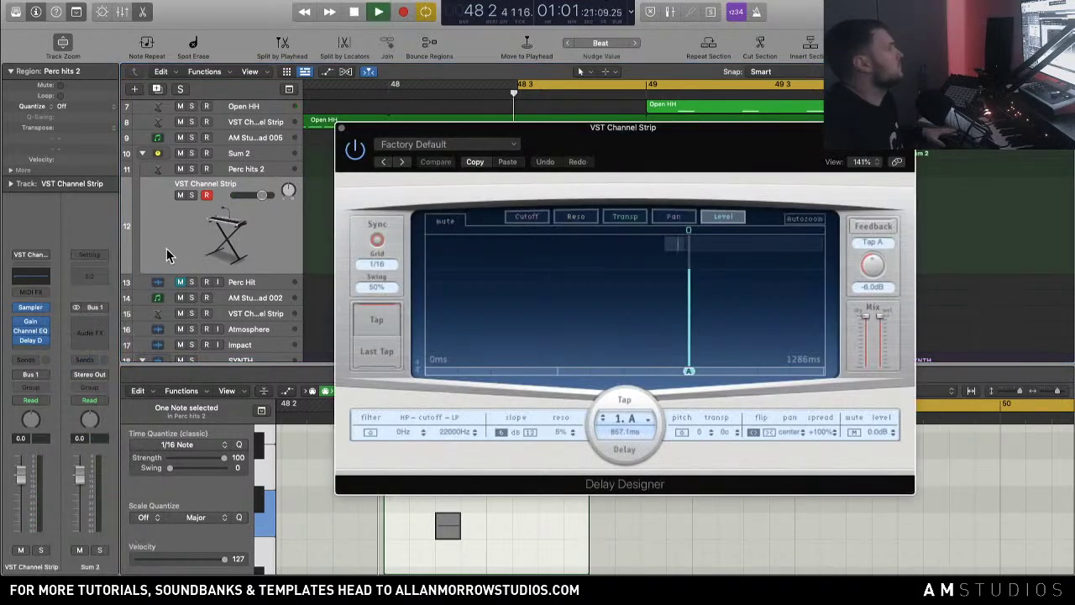
{"action": "left_click", "coordinate": [192, 169]}
Step: Audition the Delay Designer presets during playback and settle on 1\4 Simple Pan
{"action": "left_click", "coordinate": [403, 162]}
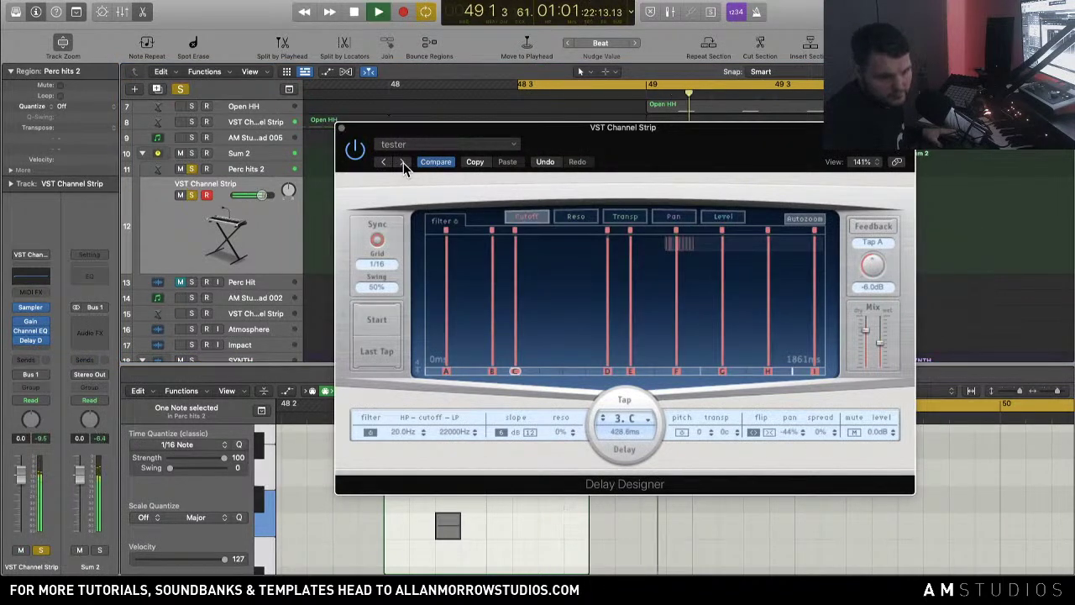
{"action": "left_click", "coordinate": [402, 162]}
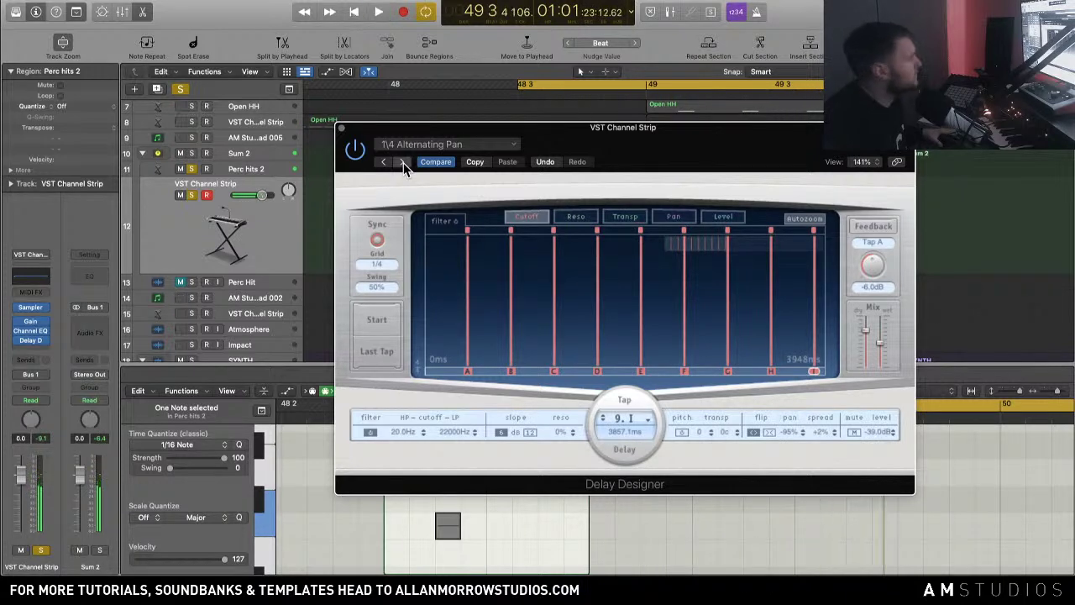
{"action": "left_click", "coordinate": [403, 162]}
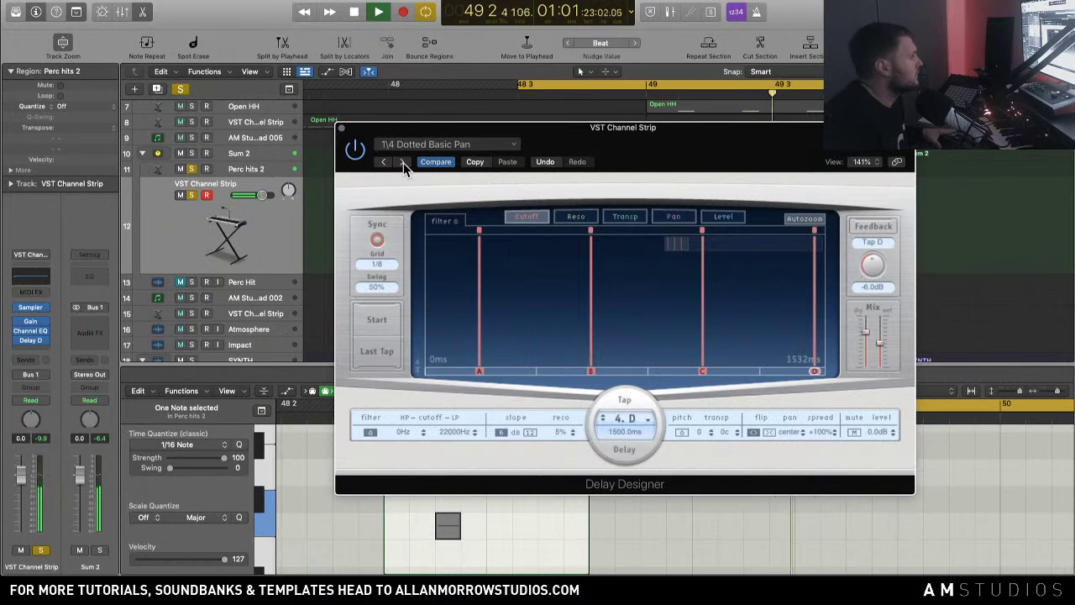
{"action": "left_click", "coordinate": [402, 162]}
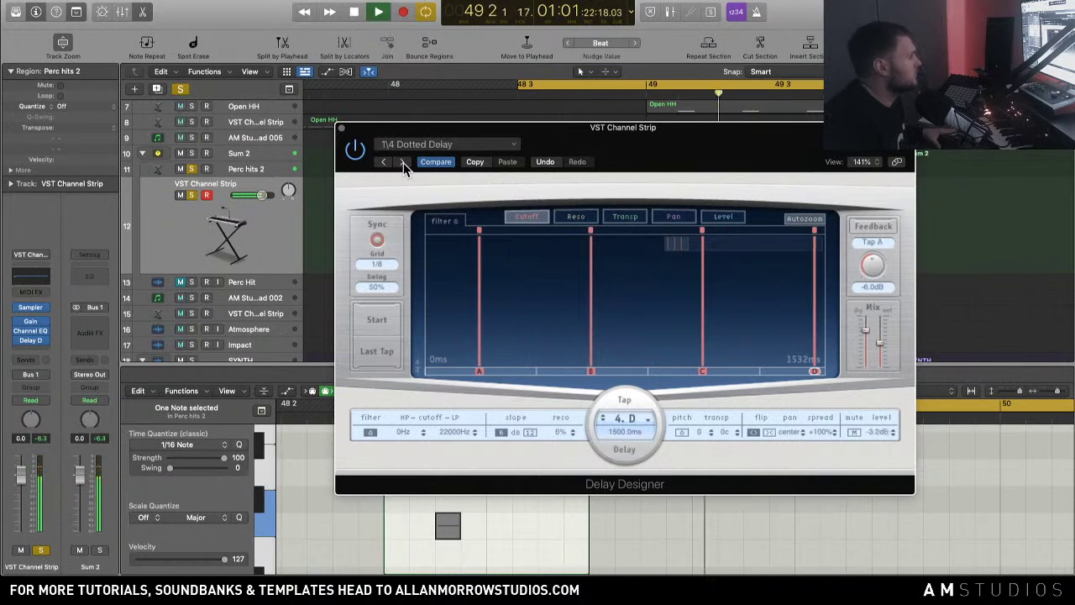
{"action": "left_click", "coordinate": [403, 162]}
{"action": "key", "text": "space"}
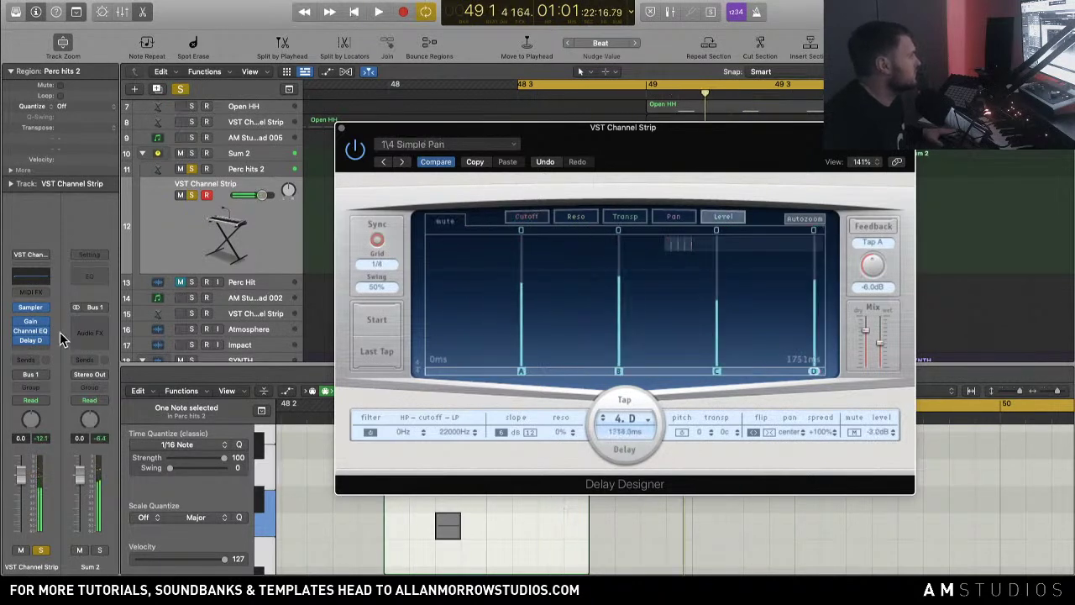
Step: Insert a Space Designer reverb after Delay Designer on the duplicate percussion track and play it
{"action": "left_click", "coordinate": [30, 348]}
{"action": "mouse_move", "coordinate": [65, 554]}
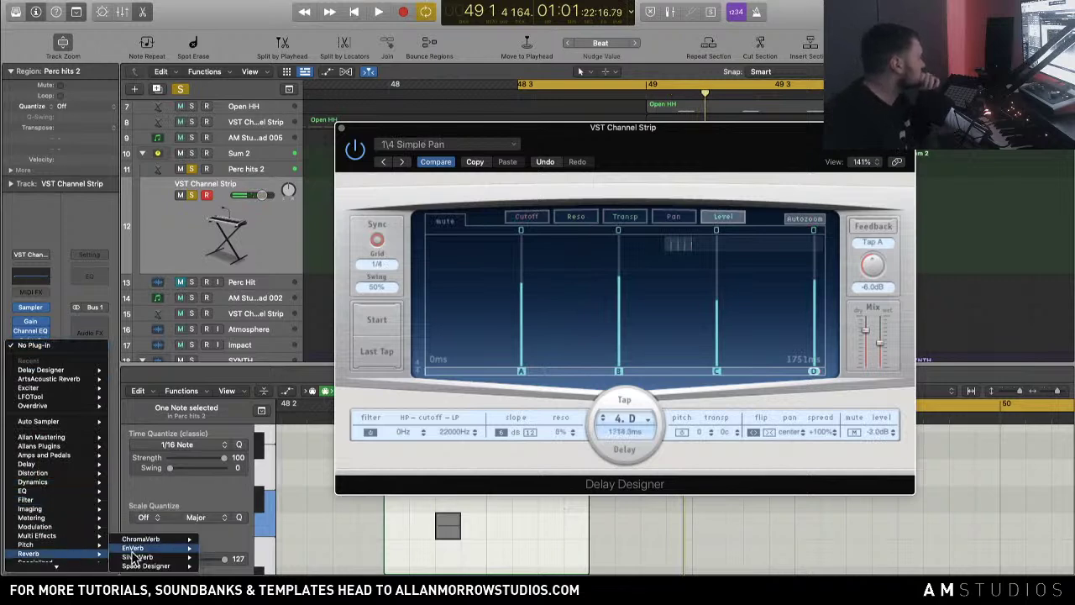
{"action": "mouse_move", "coordinate": [154, 567]}
{"action": "left_click", "coordinate": [215, 559]}
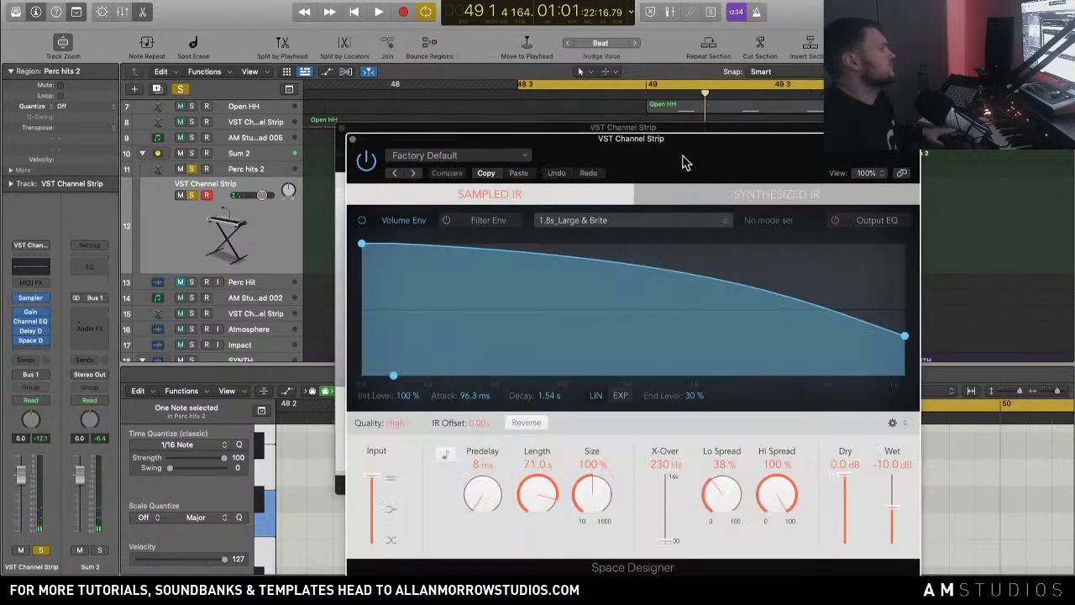
{"action": "key", "text": "space"}
{"action": "left_click_drag", "start_coordinate": [712, 163], "coordinate": [679, 124]}
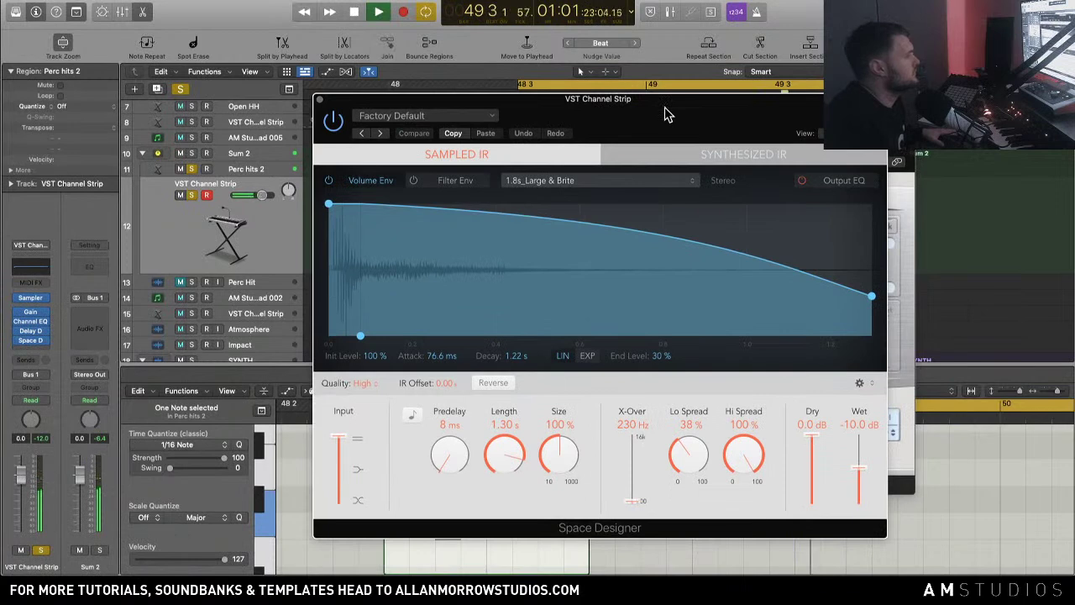
Step: Set Space Designer's Wet level to -9.2 dB, close both effect windows, and play the soloed percussion
{"action": "left_click_drag", "start_coordinate": [858, 468], "coordinate": [859, 464]}
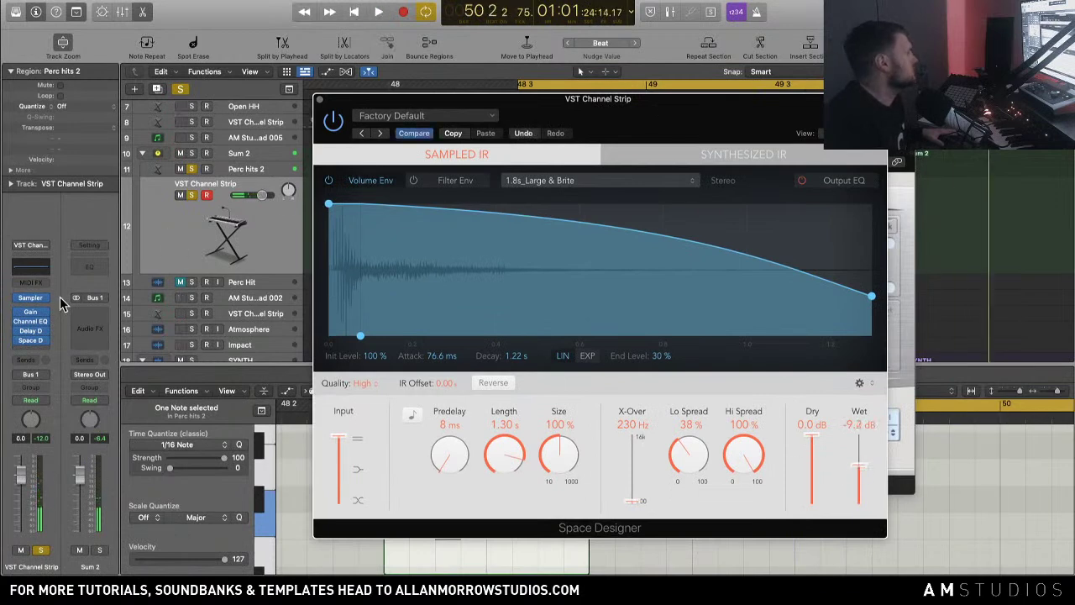
{"action": "left_click", "coordinate": [319, 101]}
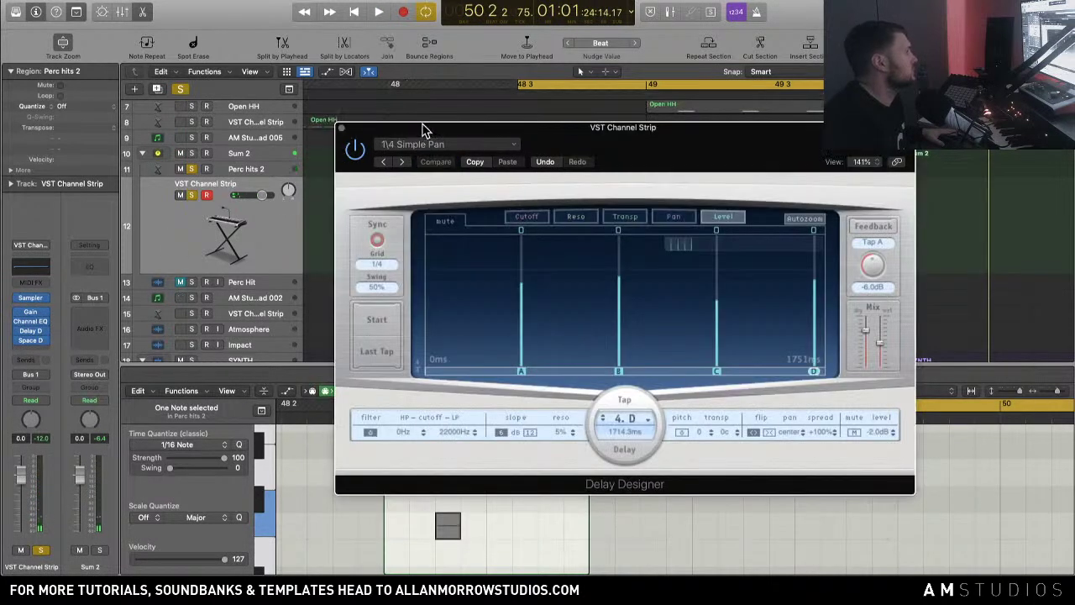
{"action": "left_click", "coordinate": [341, 128]}
{"action": "key", "text": "space"}
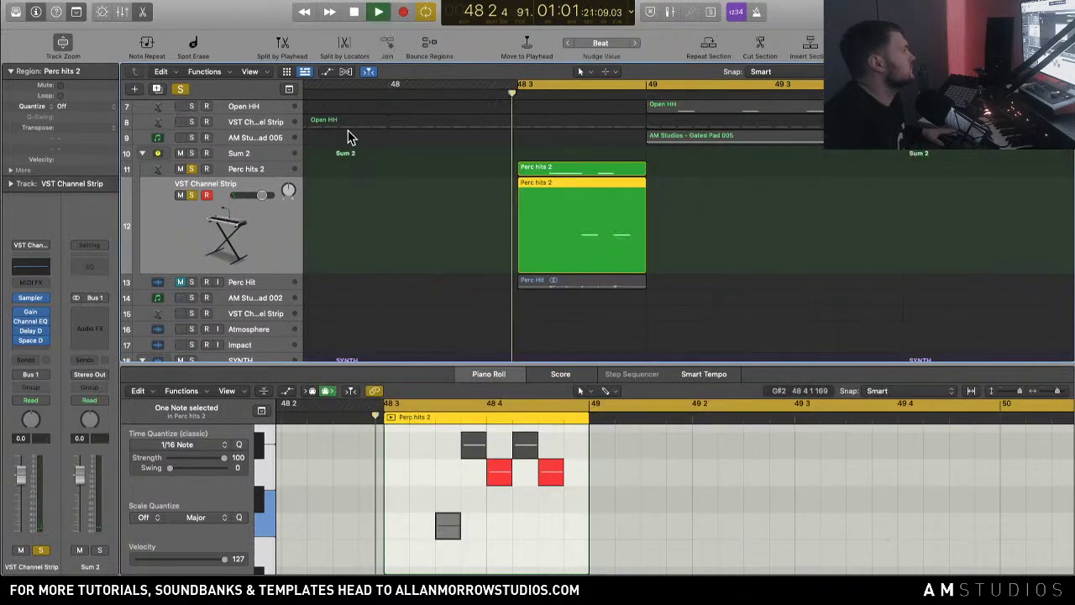
{"action": "key", "text": "space"}
Step: Try -3 for the duplicate track's Sampler Tune, clear all solos, and listen in the full mix
{"action": "left_click", "coordinate": [33, 301]}
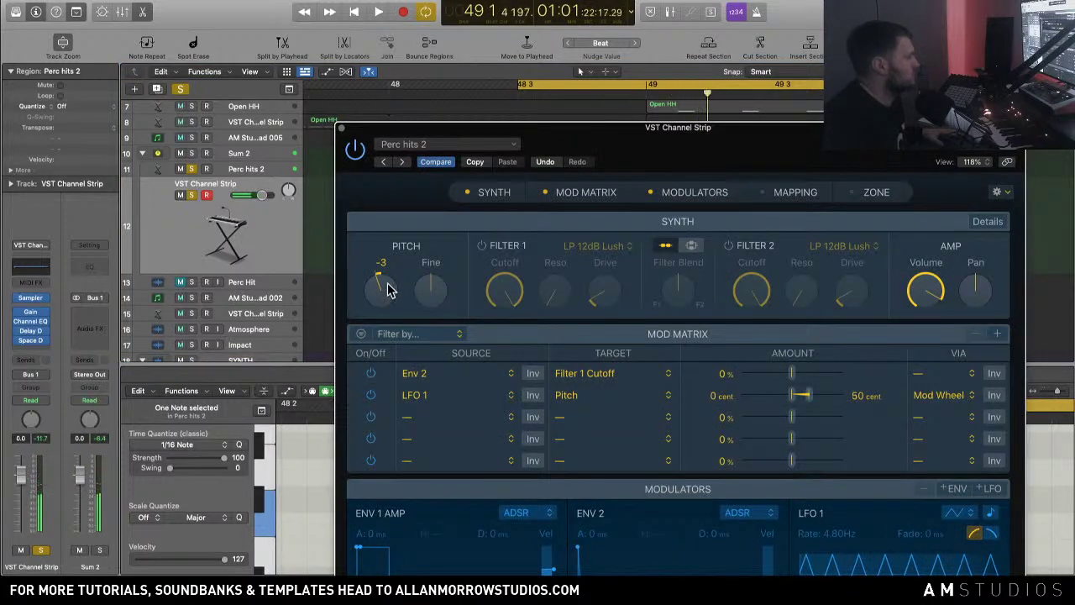
{"action": "left_click", "coordinate": [179, 89]}
{"action": "key", "text": "space"}
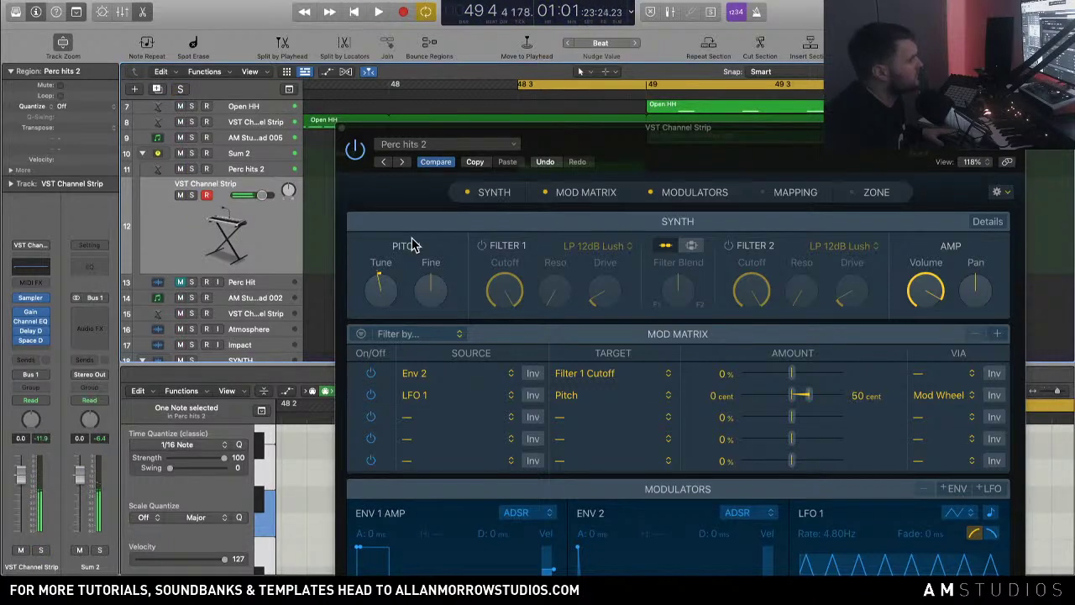
{"action": "left_click", "coordinate": [343, 132]}
Step: Solo both percussion tracks together with the Mid Bass track and play them
{"action": "key", "text": "space"}
{"action": "left_click", "coordinate": [193, 201]}
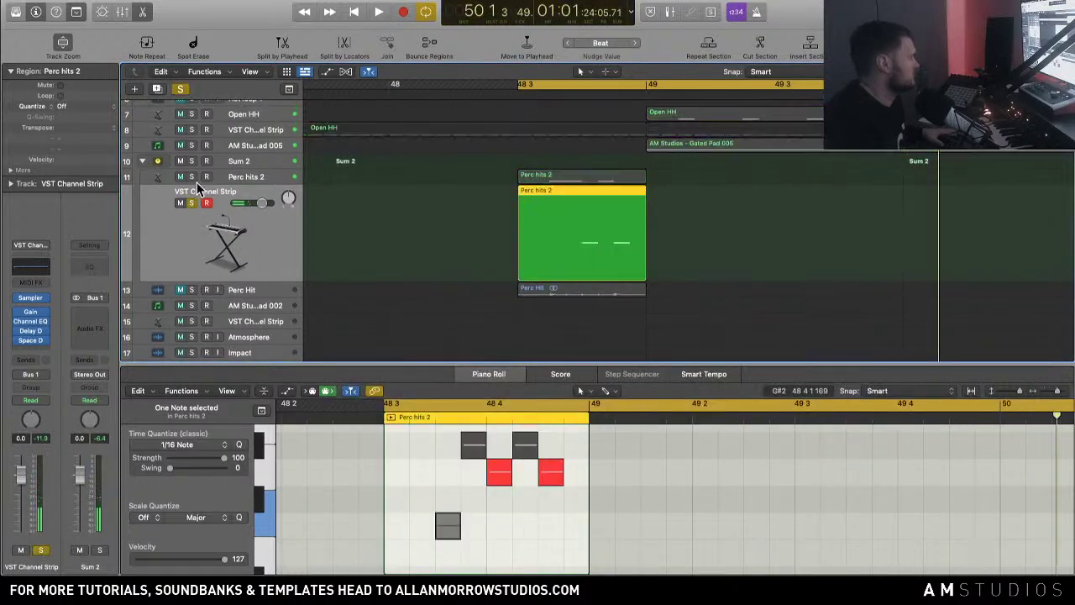
{"action": "scroll", "coordinate": [603, 207], "scroll_direction": "up", "scroll_amount": 5}
{"action": "left_click", "coordinate": [192, 170]}
{"action": "key", "text": "space"}
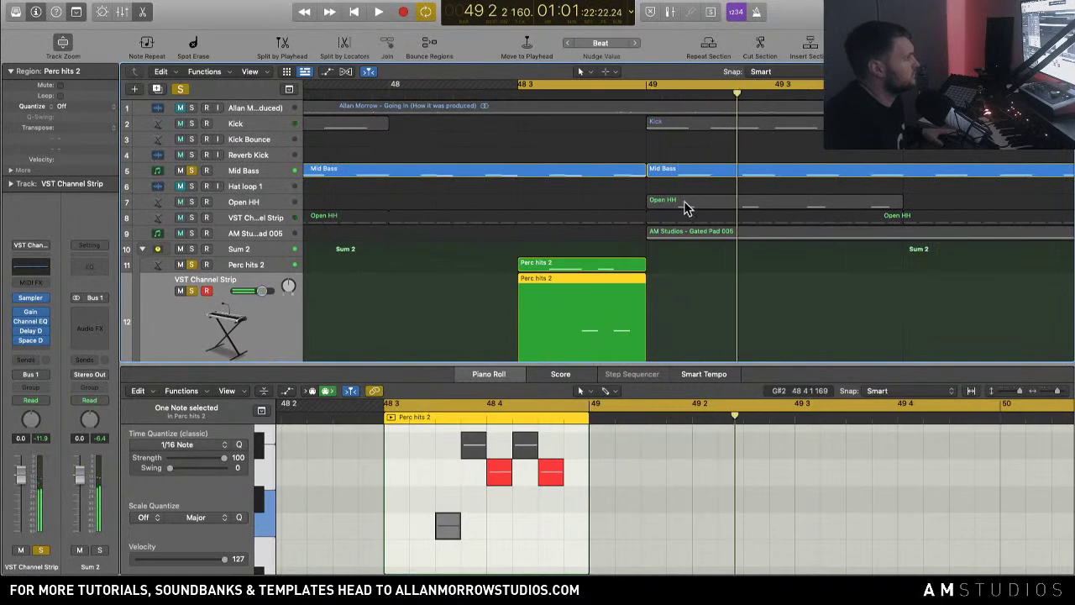
Step: Shorten the Mid Bass region before bar 49 to end at 48 3, and play it soloed and in the mix
{"action": "left_click", "coordinate": [634, 172]}
{"action": "left_click", "coordinate": [651, 172], "text": "shift"}
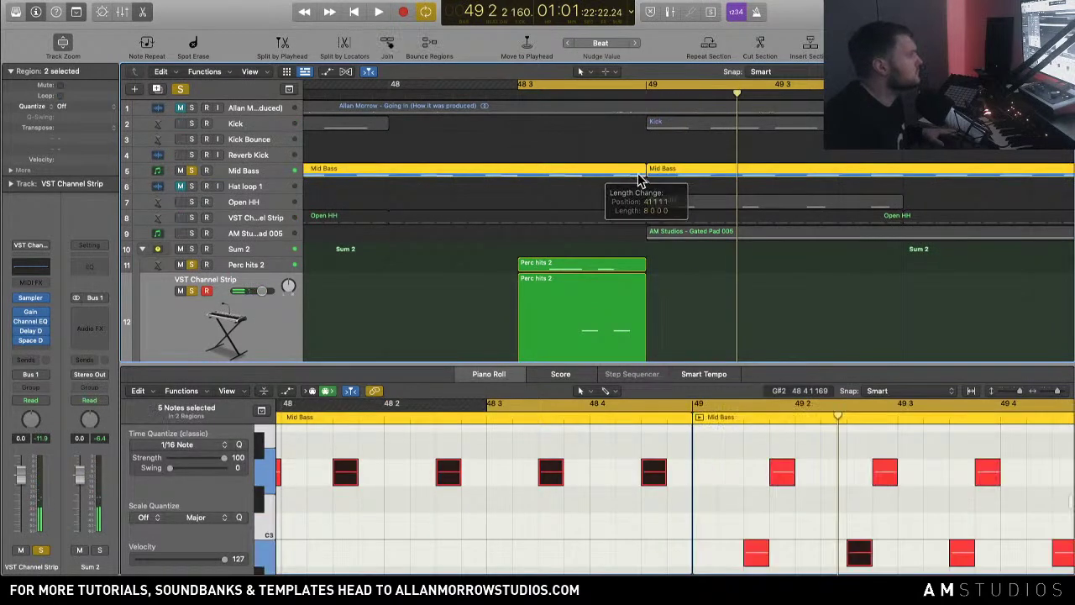
{"action": "left_click_drag", "start_coordinate": [641, 172], "coordinate": [517, 173]}
{"action": "left_click", "coordinate": [418, 98]}
{"action": "key", "text": "space"}
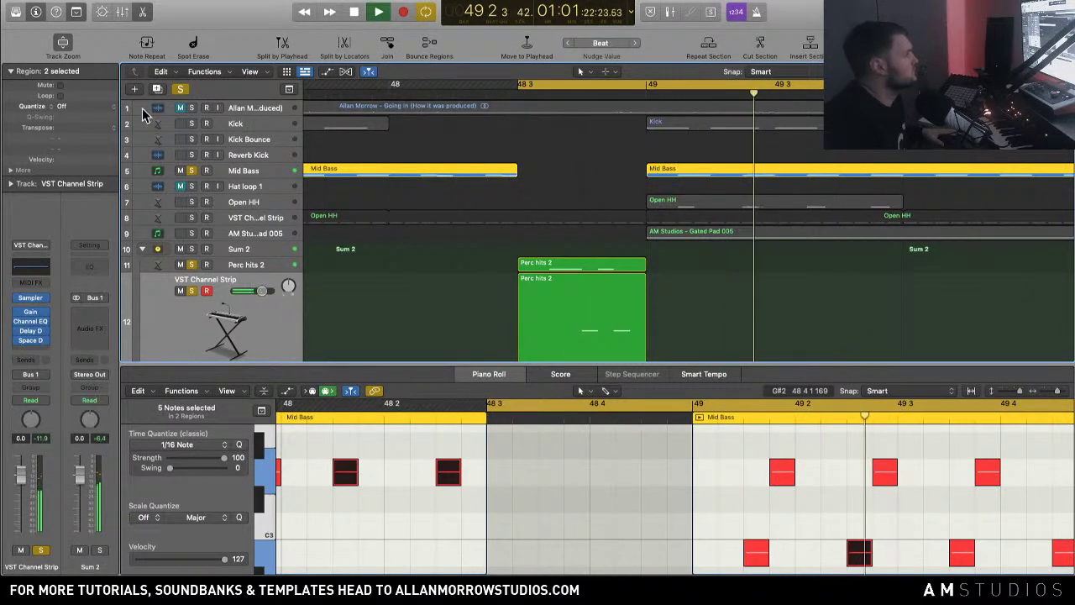
{"action": "left_click", "coordinate": [383, 90]}
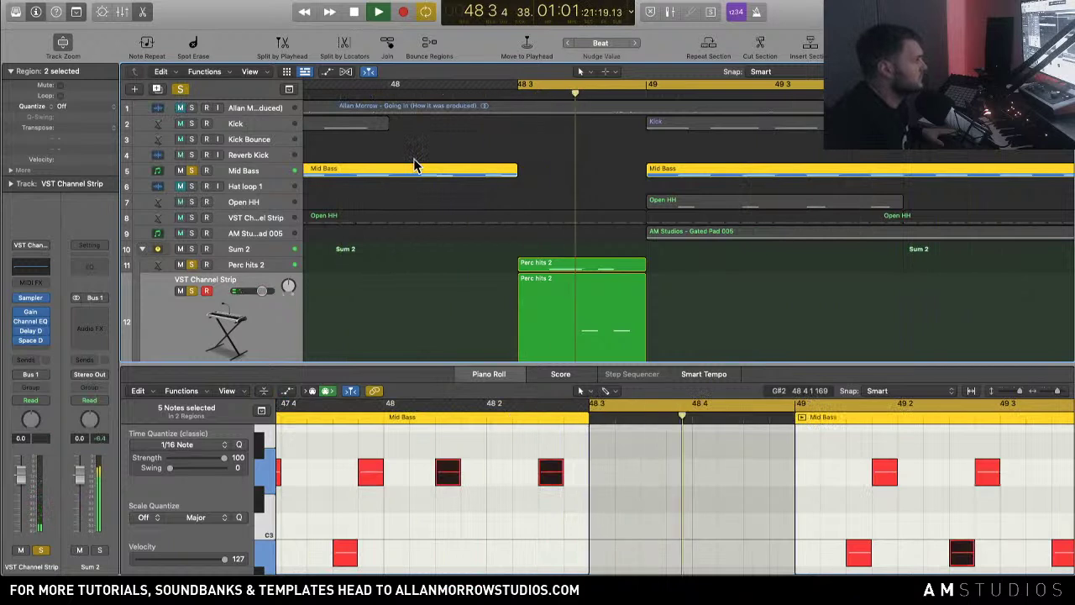
{"action": "key", "text": "ctrl+s"}
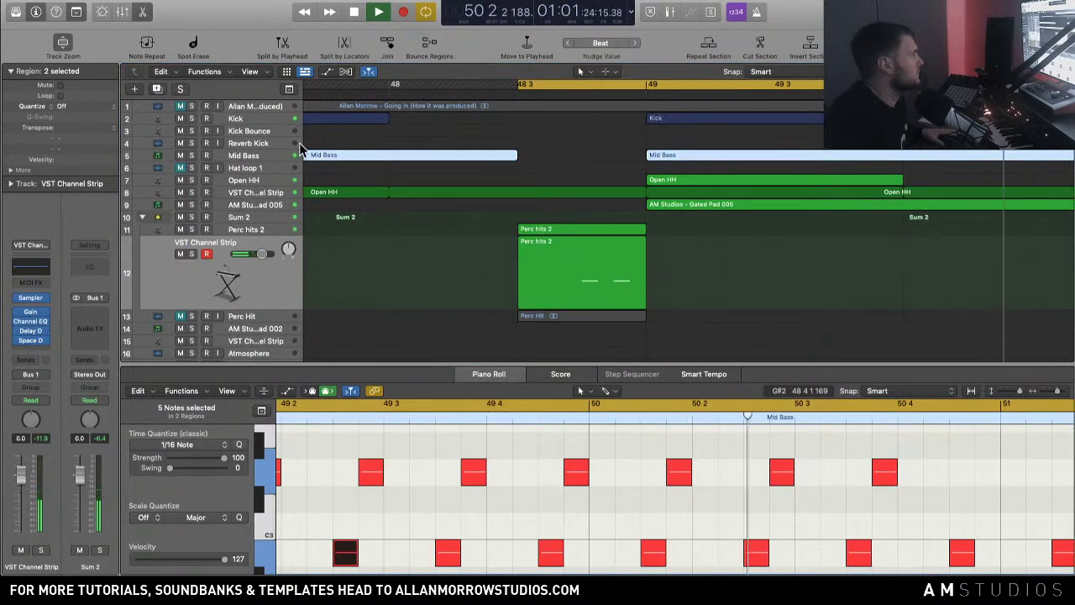
Step: Extend the shortened Mid Bass region back to bar 49 and play the full mix
{"action": "left_click", "coordinate": [344, 164]}
{"action": "key", "text": "space"}
{"action": "left_click", "coordinate": [614, 214]}
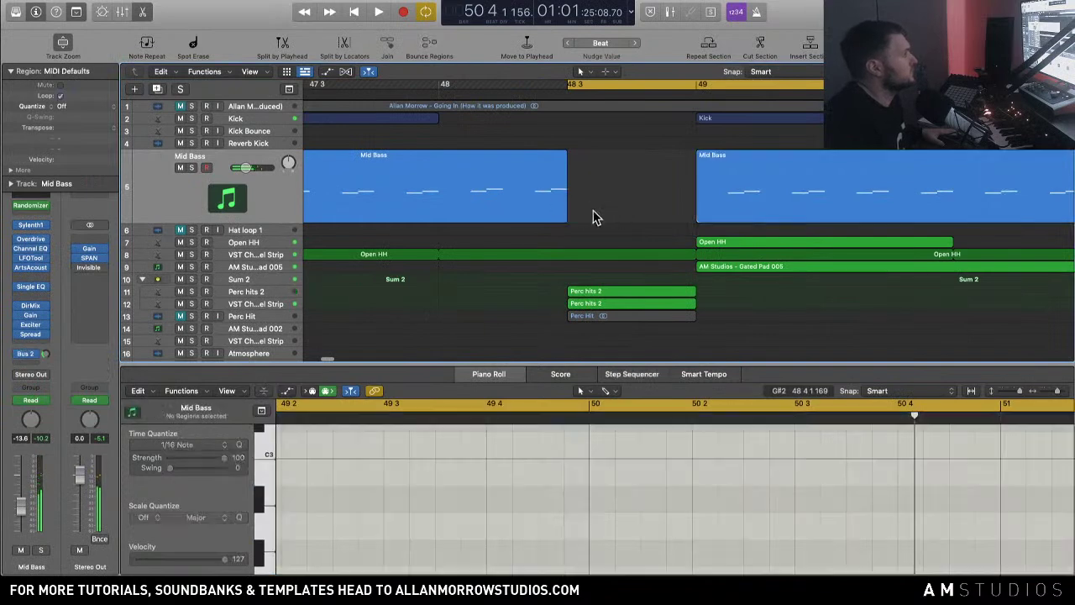
{"action": "left_click_drag", "start_coordinate": [566, 213], "coordinate": [696, 216]}
{"action": "key", "text": "space"}
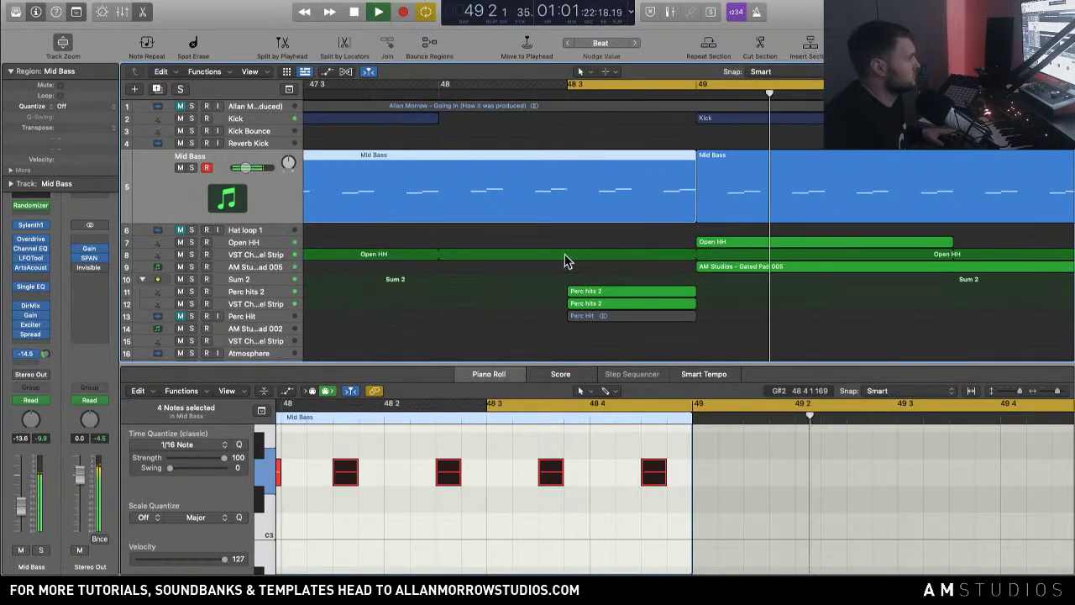
{"action": "left_click", "coordinate": [377, 209]}
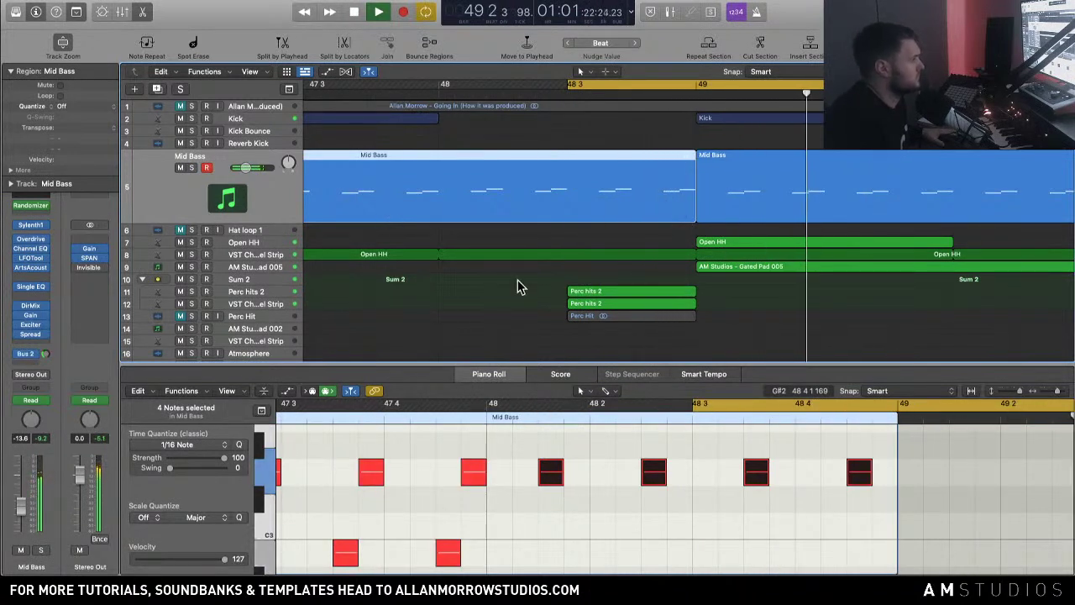
Step: Redraw the cycle range to start at about 47 3 and listen to the lead-in to the percussion fill
{"action": "scroll", "coordinate": [583, 292], "scroll_direction": "left", "scroll_amount": 3}
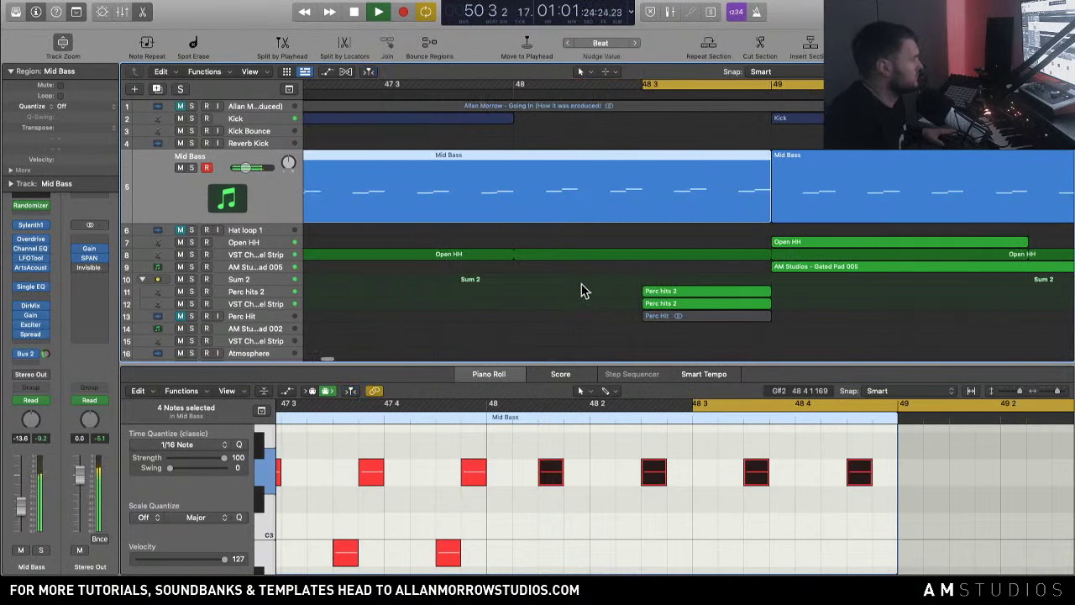
{"action": "left_click_drag", "start_coordinate": [412, 87], "coordinate": [911, 84]}
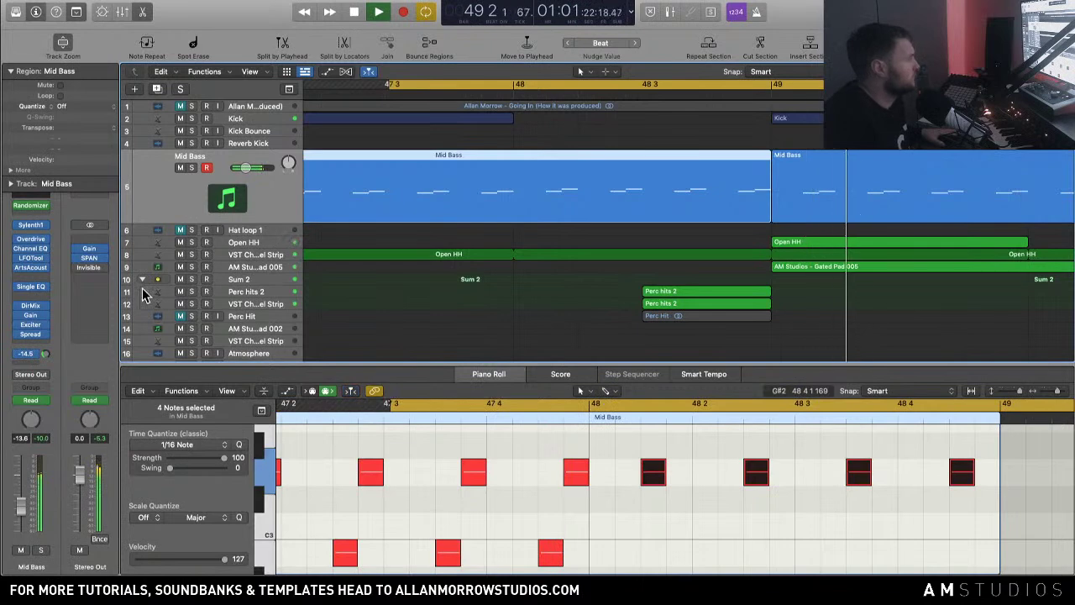
{"action": "key", "text": "space"}
Step: Solo and select the original Perc hits 2 track and play it on its own
{"action": "left_click", "coordinate": [192, 292]}
{"action": "left_click", "coordinate": [262, 291]}
{"action": "key", "text": "space"}
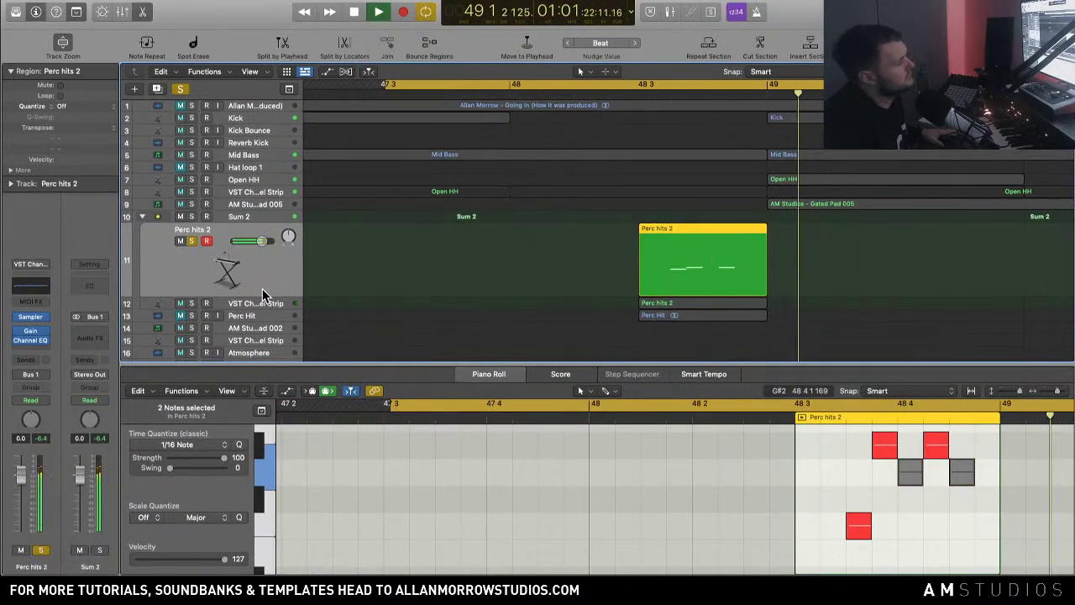
{"action": "key", "text": "space"}
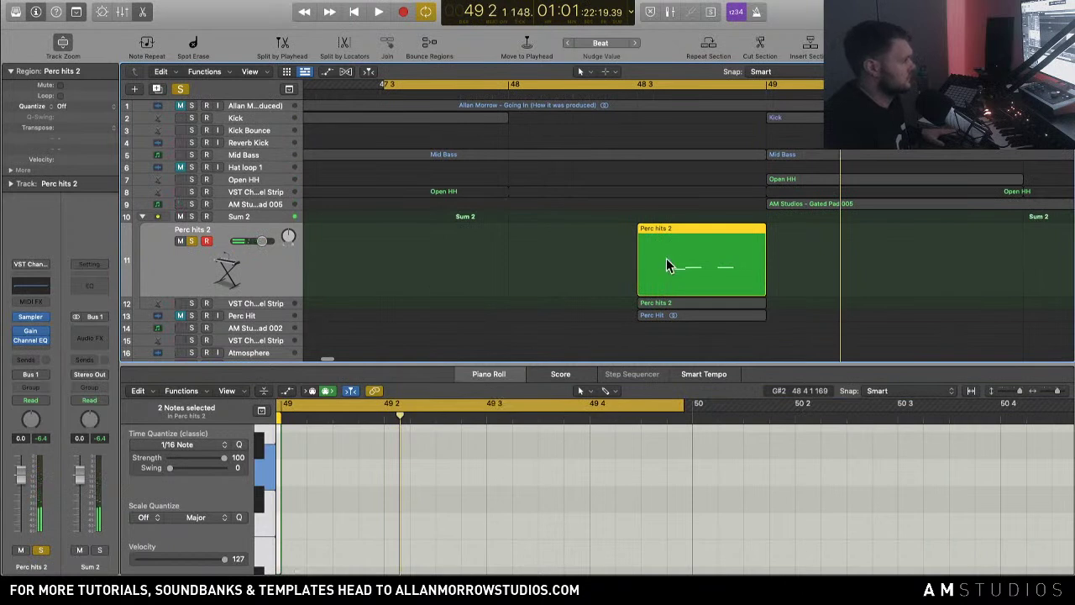
Step: Raise the first note in the Perc hits 2 region to A2, then play it with the duplicate and in the full mix
{"action": "scroll", "coordinate": [583, 471], "scroll_direction": "left", "scroll_amount": 5}
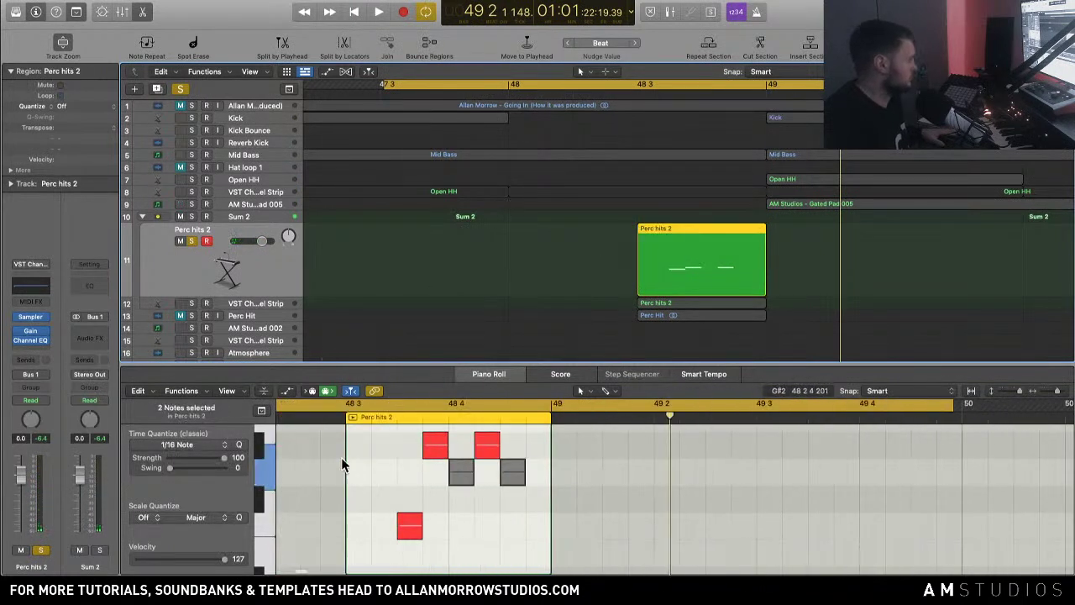
{"action": "left_click_drag", "start_coordinate": [410, 518], "coordinate": [411, 447]}
{"action": "key", "text": "space"}
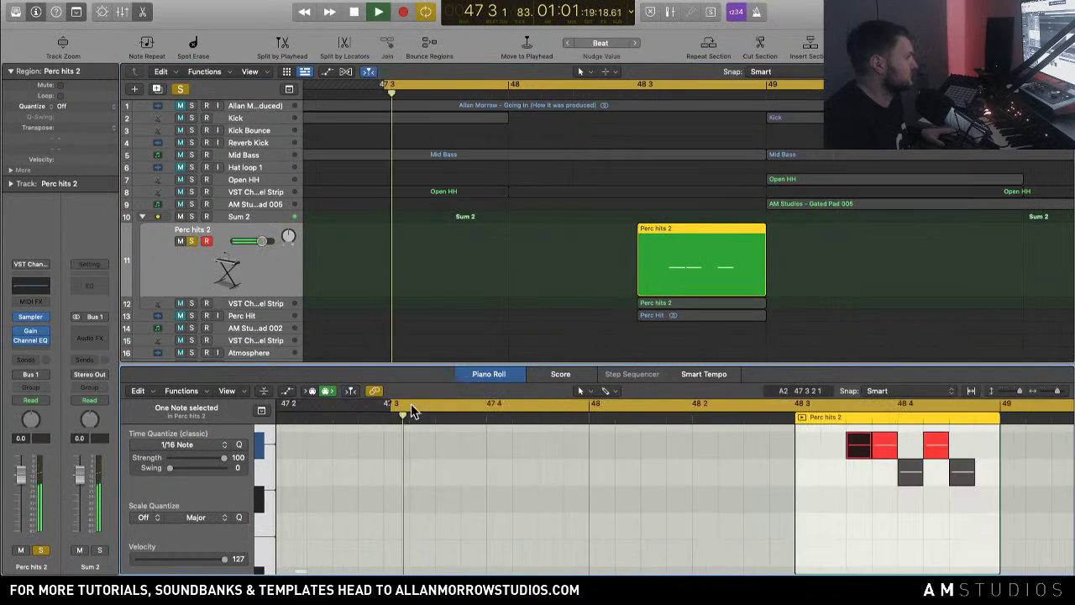
{"action": "left_click", "coordinate": [214, 303]}
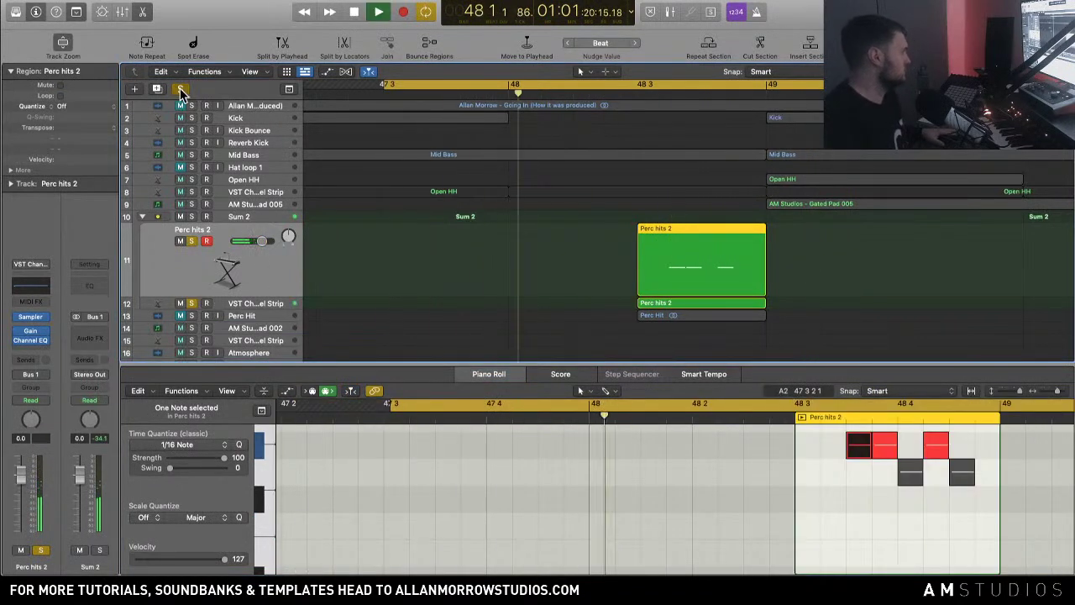
{"action": "key", "text": "ctrl+s"}
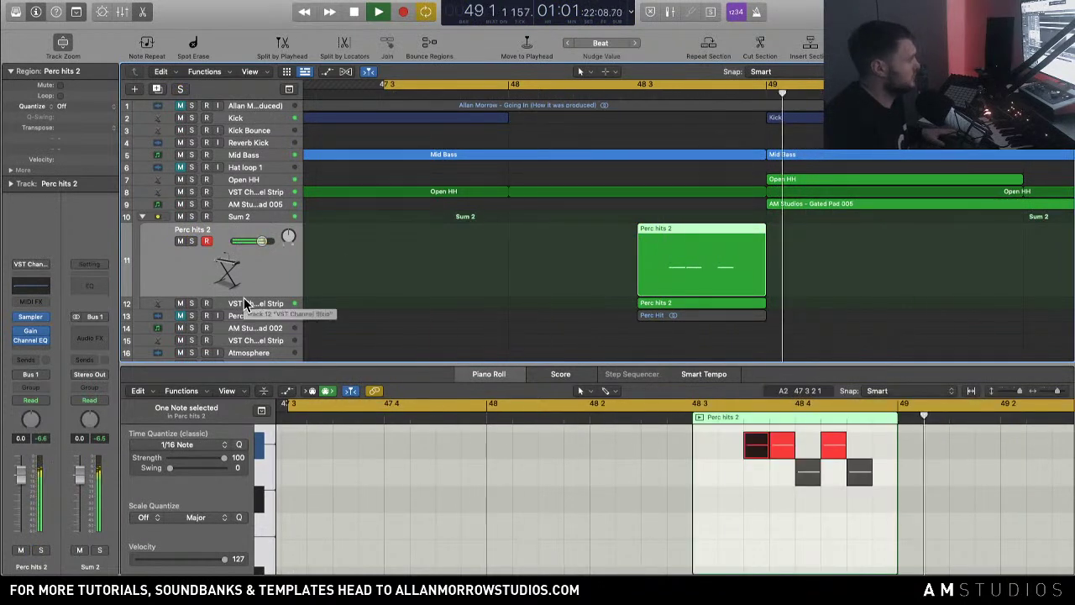
Step: Lower the Sampler's pitch tuning on the processed percussion track and play it soloed together with Perc hits 2
{"action": "left_click", "coordinate": [192, 303]}
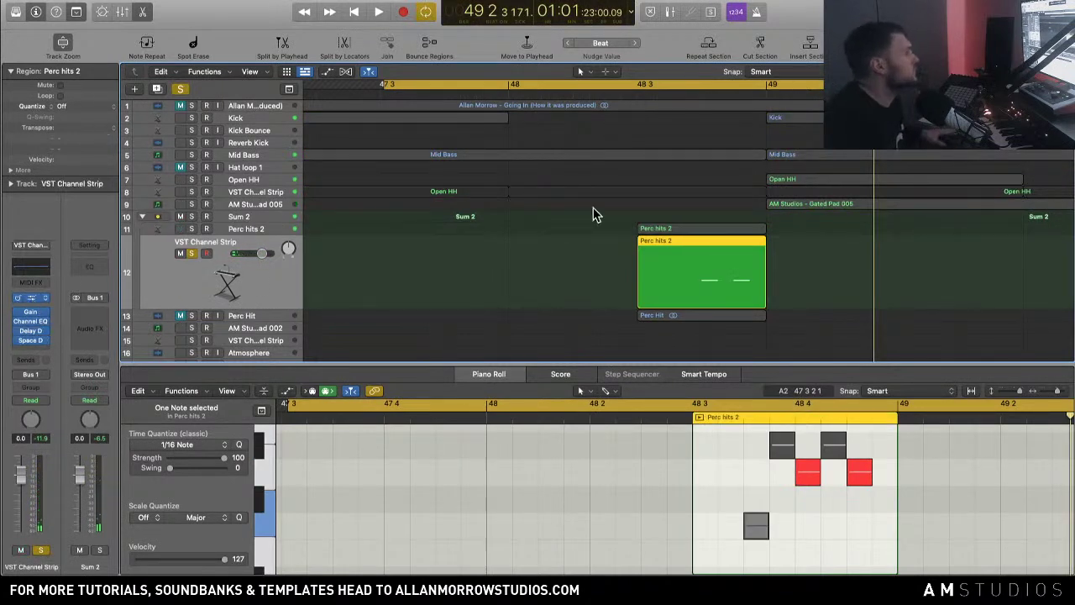
{"action": "key", "text": "v"}
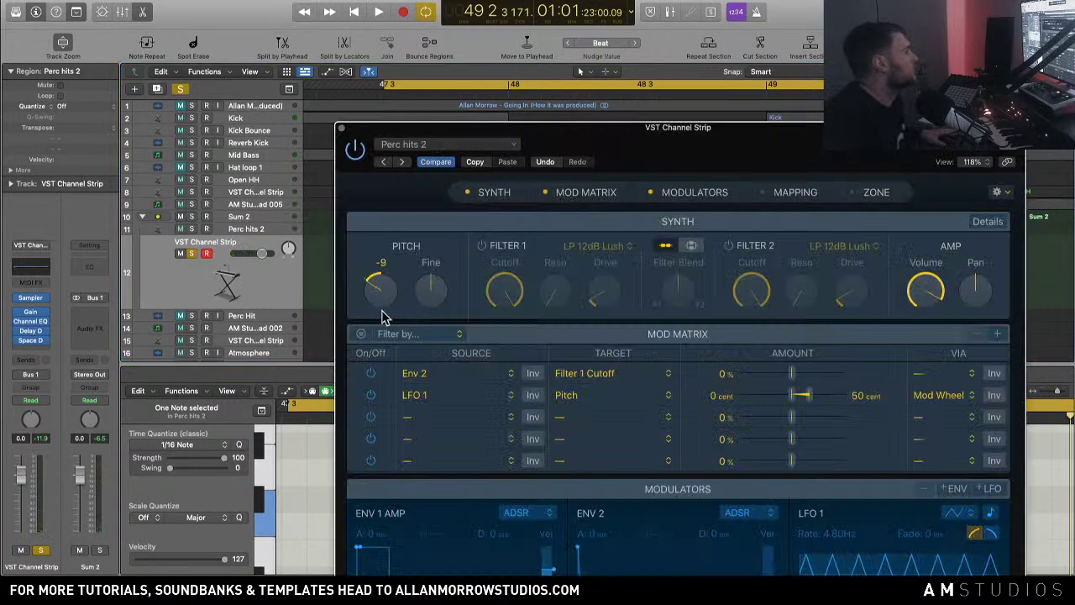
{"action": "key", "text": "space"}
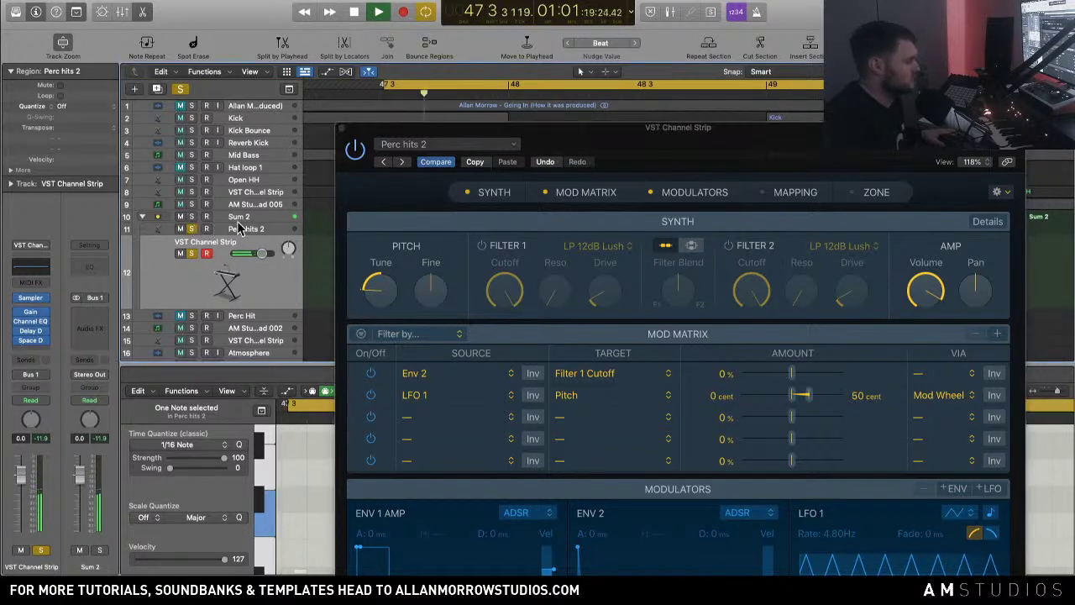
{"action": "key", "text": "XF86AudioRaiseVolume"}
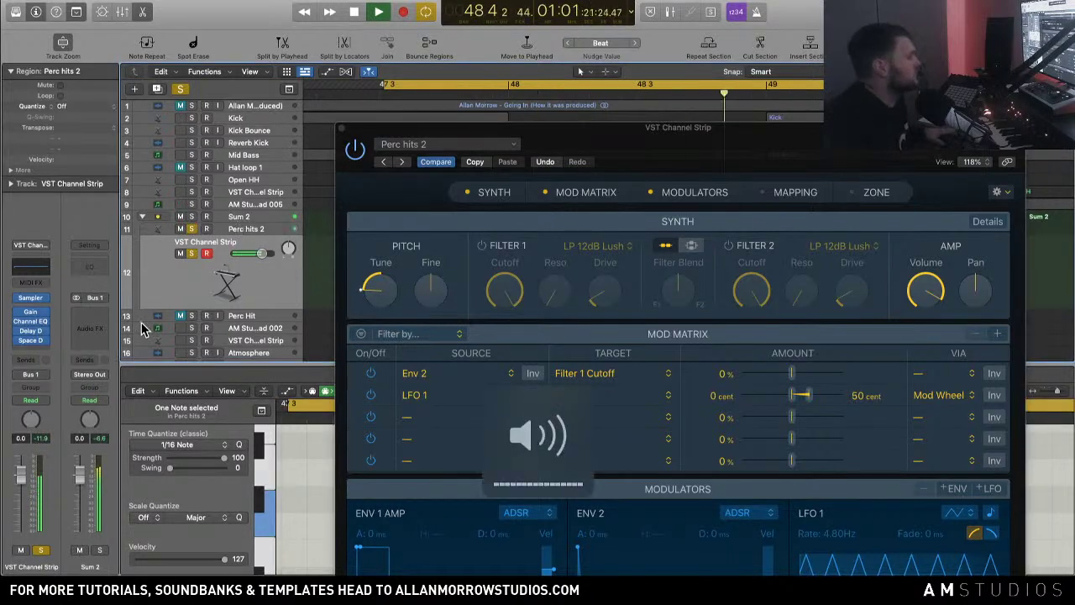
{"action": "key", "text": "space"}
Step: Clear the solos, listen to the retuned percussion in the full mix, and close its Sampler
{"action": "left_click", "coordinate": [181, 89]}
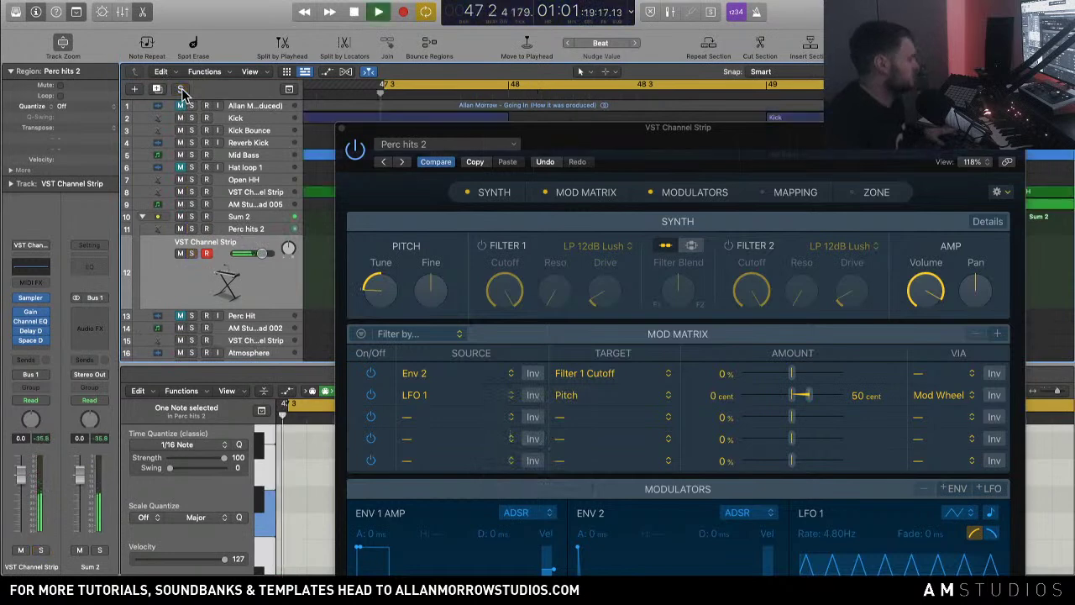
{"action": "key", "text": "XF86AudioRaiseVolume"}
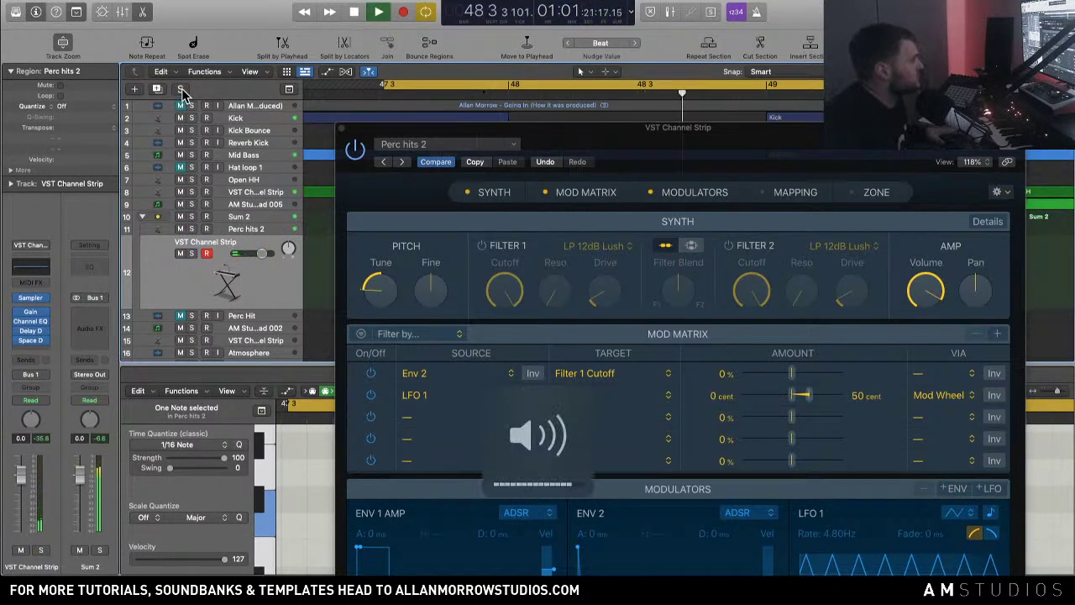
{"action": "left_click", "coordinate": [342, 130]}
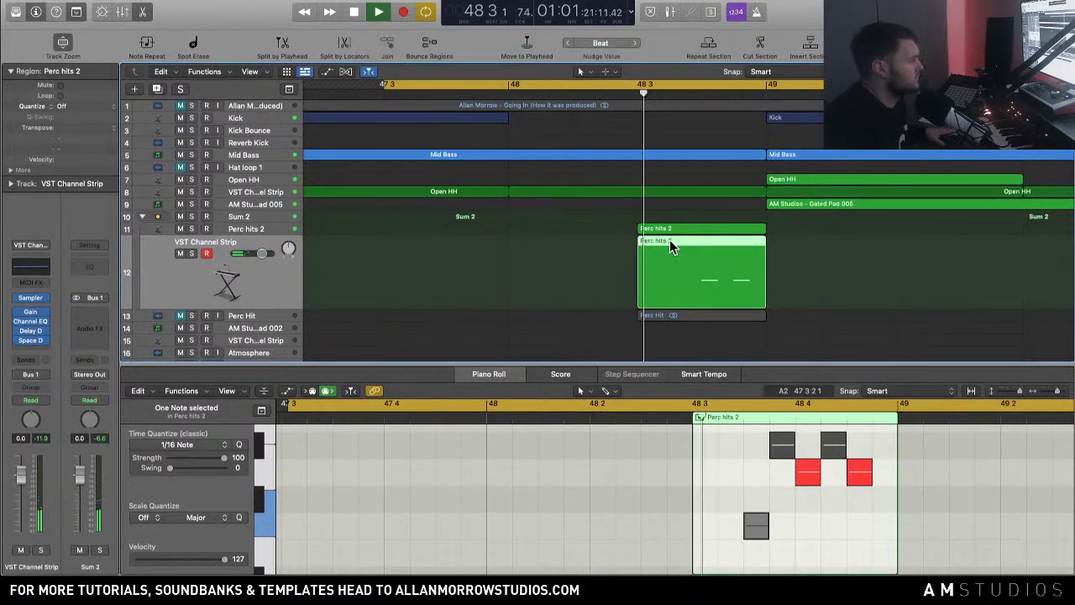
{"action": "key", "text": "space"}
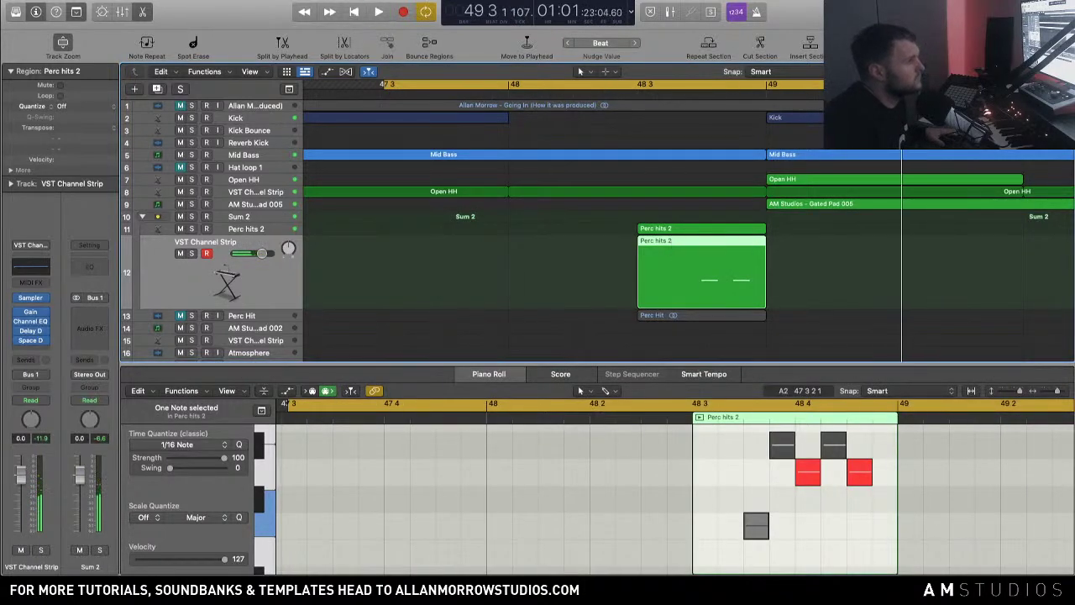
Step: Duplicate the processed track with its settings, copy its Perc hits 2 region onto the duplicate, and audition it with the original Perc hits 2
{"action": "key", "text": "super+Left"}
{"action": "left_click", "coordinate": [192, 254]}
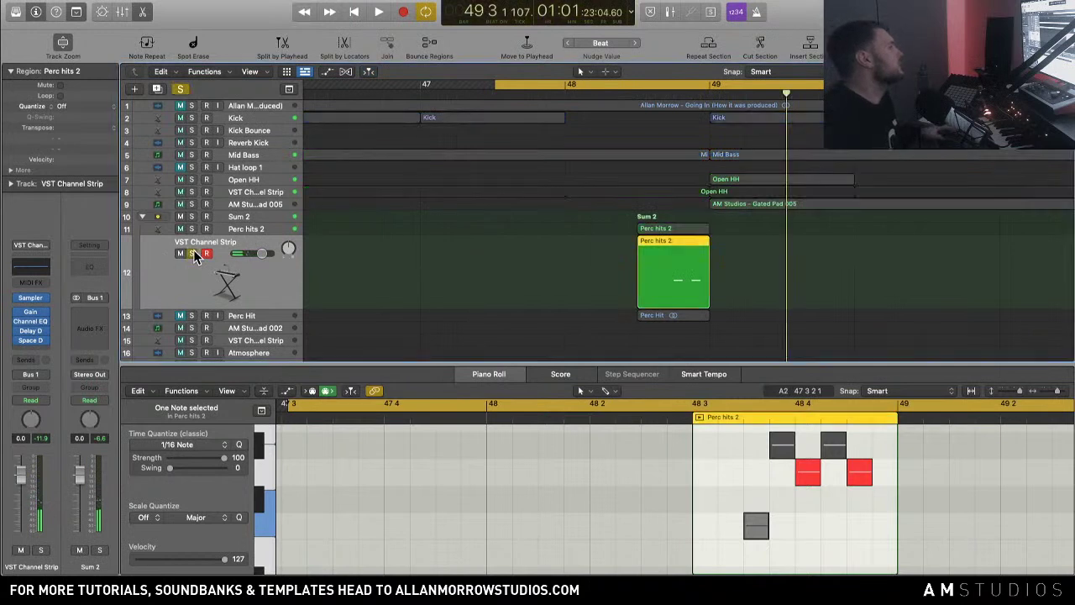
{"action": "key", "text": "super+d"}
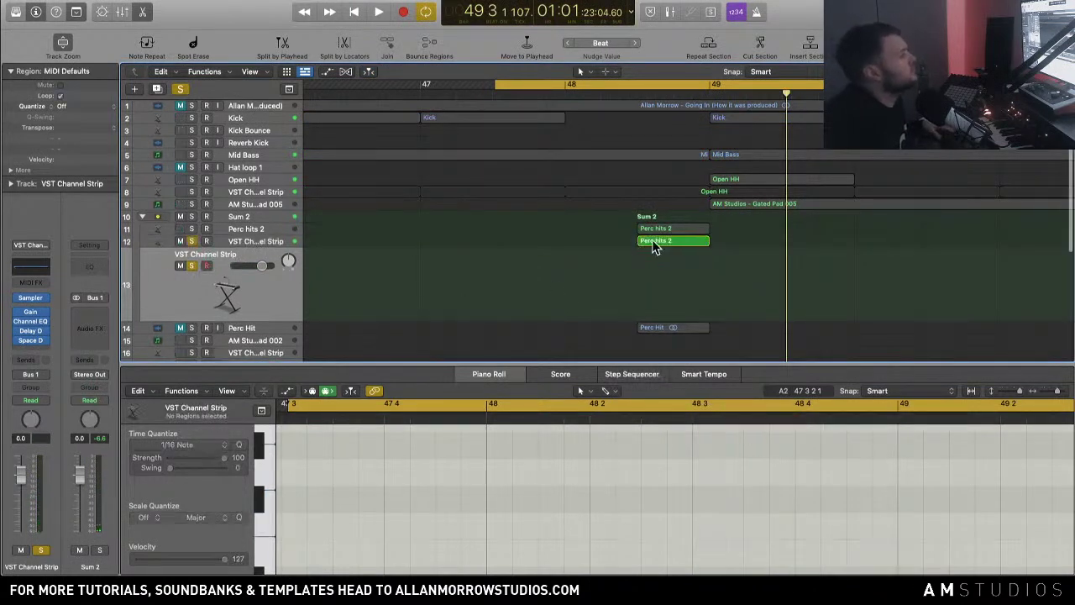
{"action": "left_click_drag", "start_coordinate": [652, 239], "coordinate": [653, 265]}
{"action": "left_click", "coordinate": [191, 242]}
{"action": "key", "text": "space"}
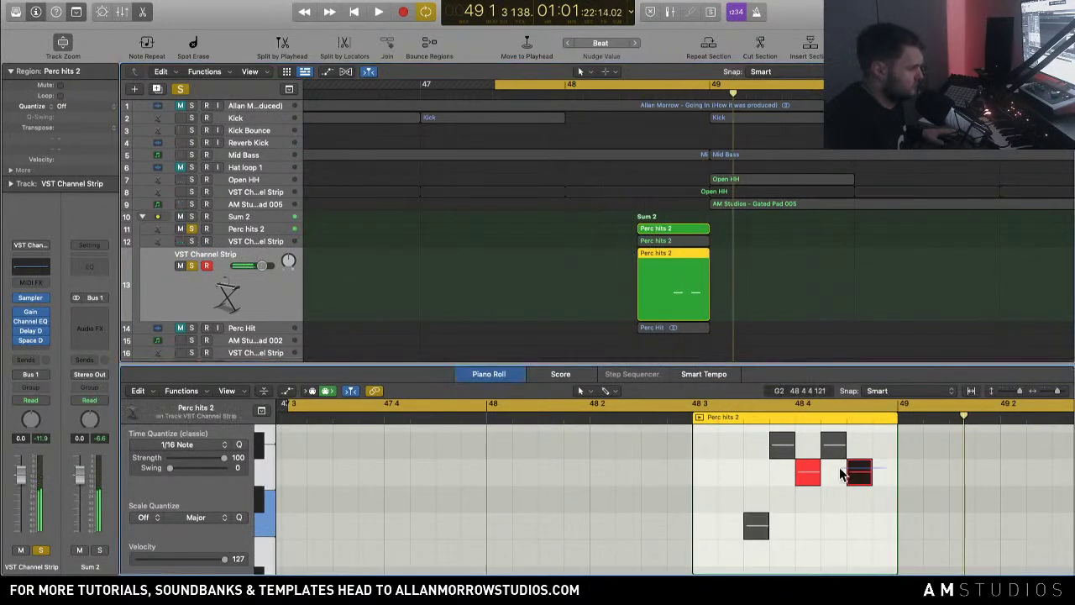
Step: Lower the duplicate region's two red notes by two semitones and play the fill with Mid Bass soloed
{"action": "left_click", "coordinate": [808, 472], "text": "shift"}
{"action": "left_click_drag", "start_coordinate": [809, 472], "coordinate": [813, 530]}
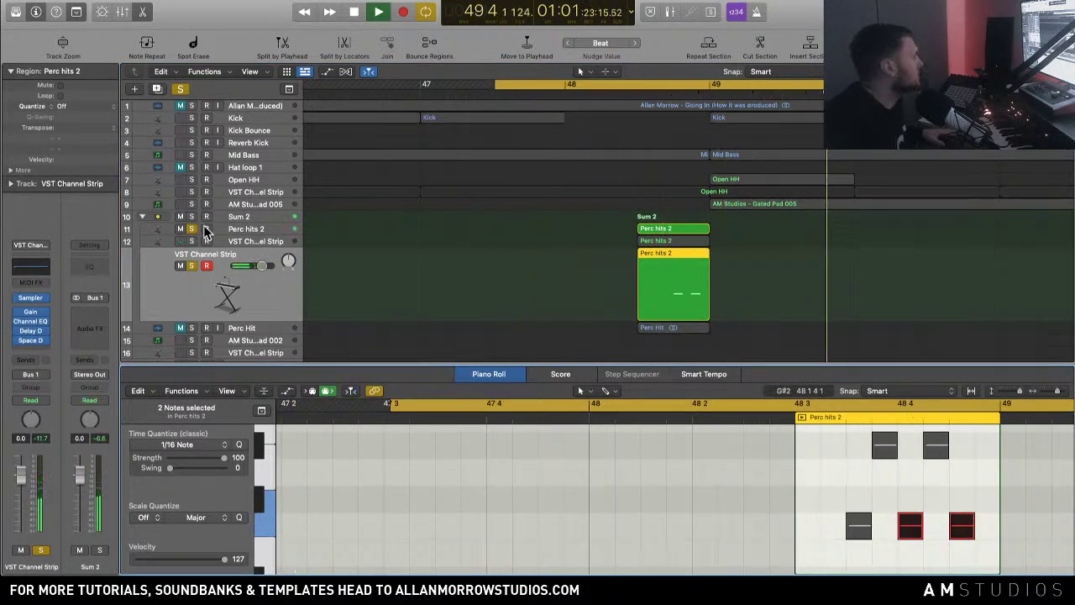
{"action": "left_click", "coordinate": [191, 154]}
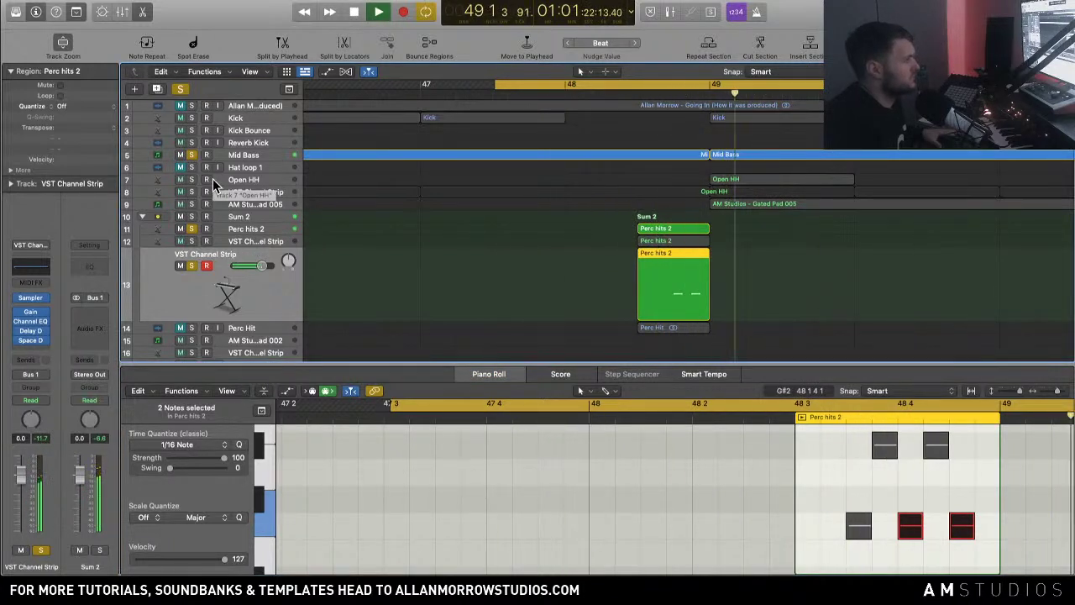
{"action": "key", "text": "space"}
Step: Enable a low cut between 100 and 200 Hz in the duplicate's Channel EQ and listen to it
{"action": "left_click", "coordinate": [31, 266]}
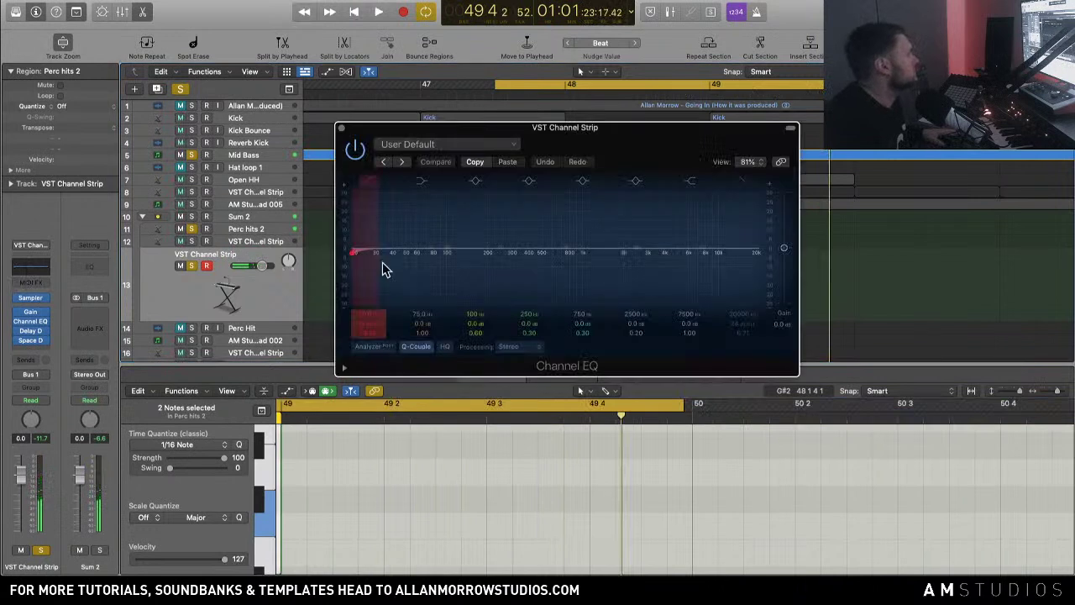
{"action": "left_click_drag", "start_coordinate": [380, 290], "coordinate": [487, 290]}
{"action": "key", "text": "space"}
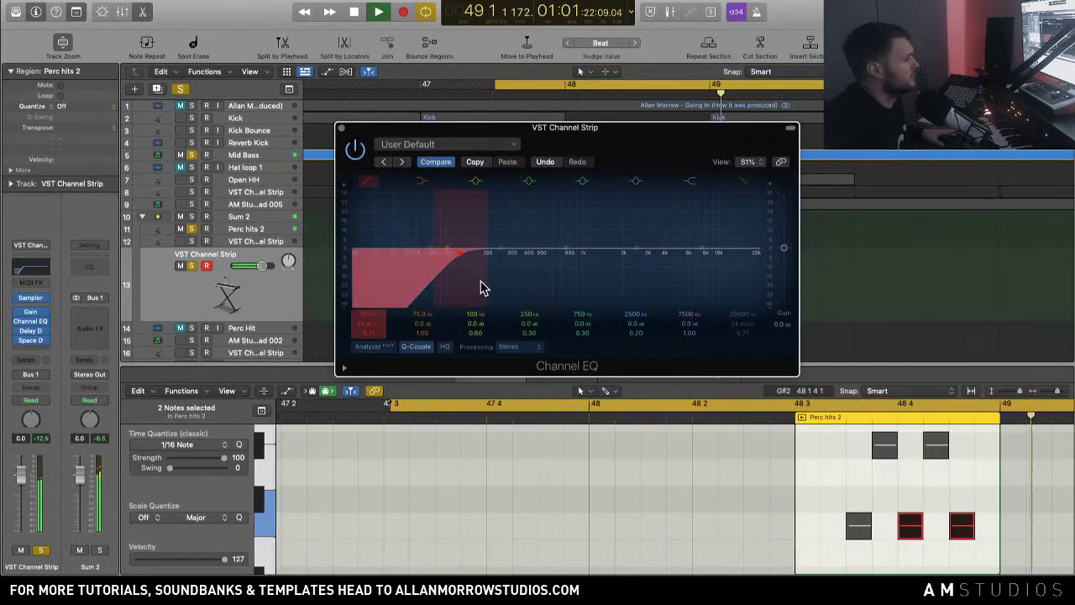
{"action": "left_click", "coordinate": [341, 129]}
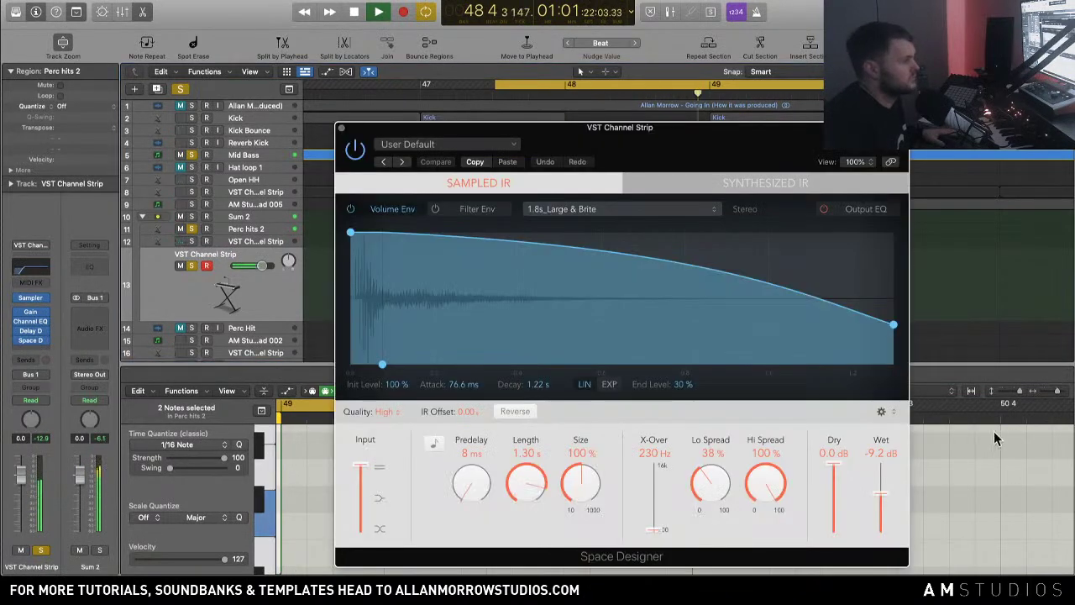
Step: Play the fill in the full mix with the duplicate's Space Designer open, and close the reverb
{"action": "left_click", "coordinate": [181, 89]}
{"action": "key", "text": "space"}
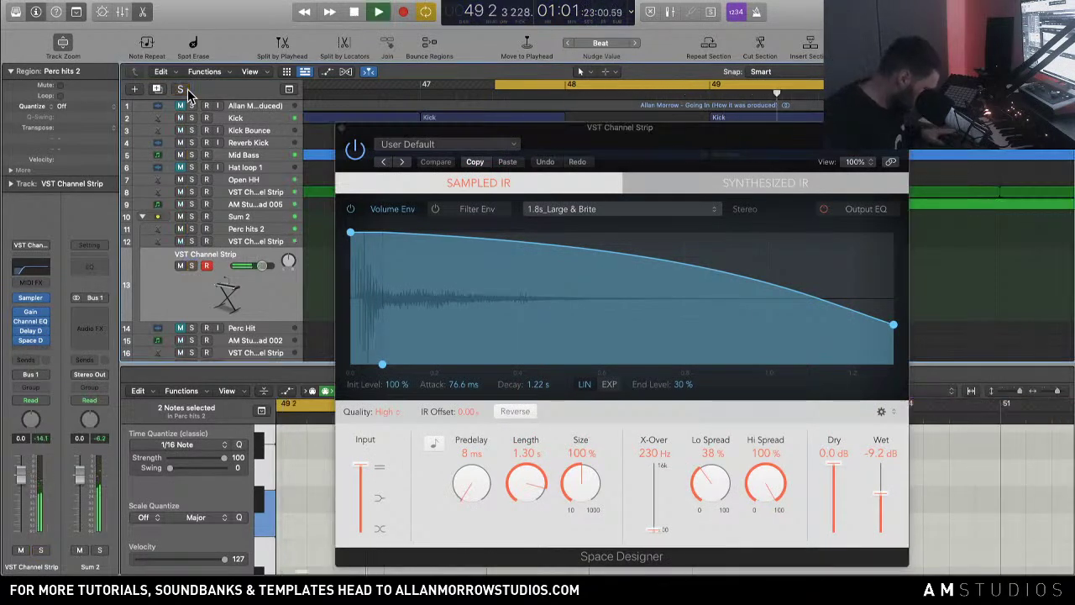
{"action": "left_click", "coordinate": [341, 130]}
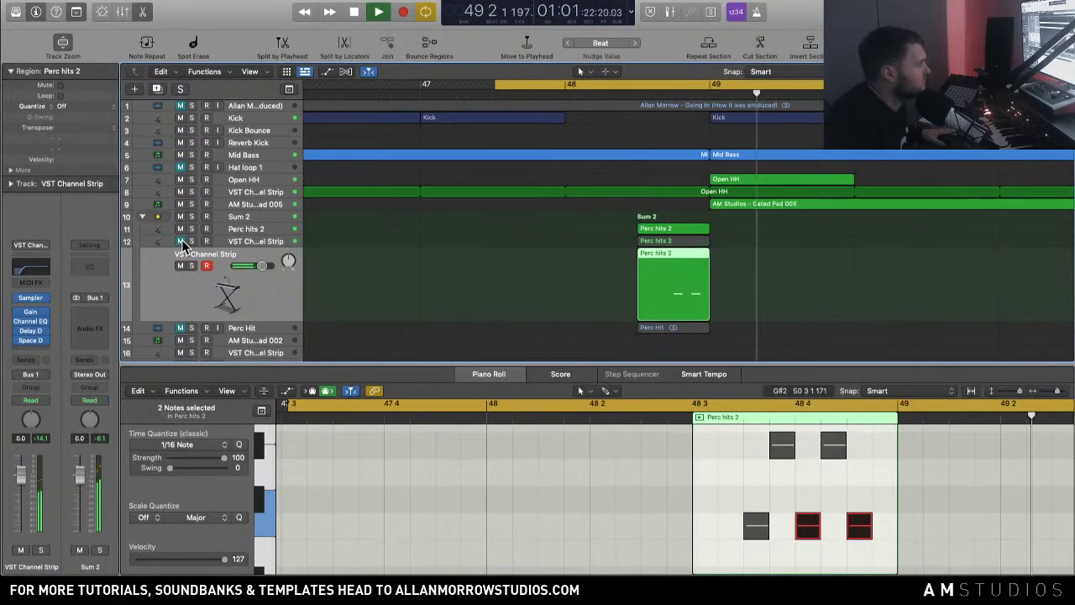
Step: Solo the newest duplicate track and lower its two selected notes to C2
{"action": "left_click", "coordinate": [192, 266]}
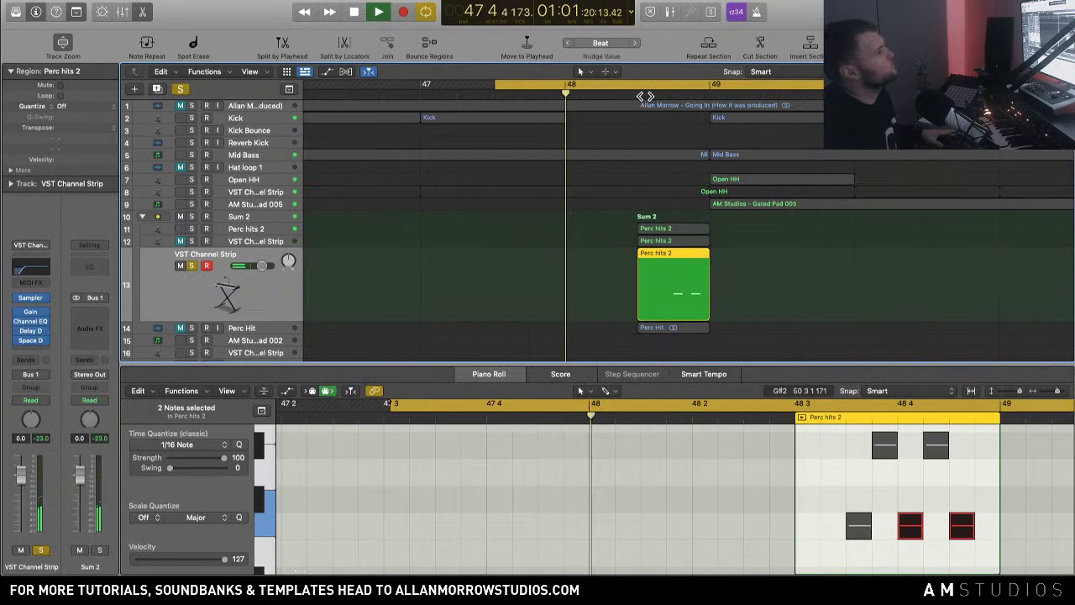
{"action": "key", "text": "space"}
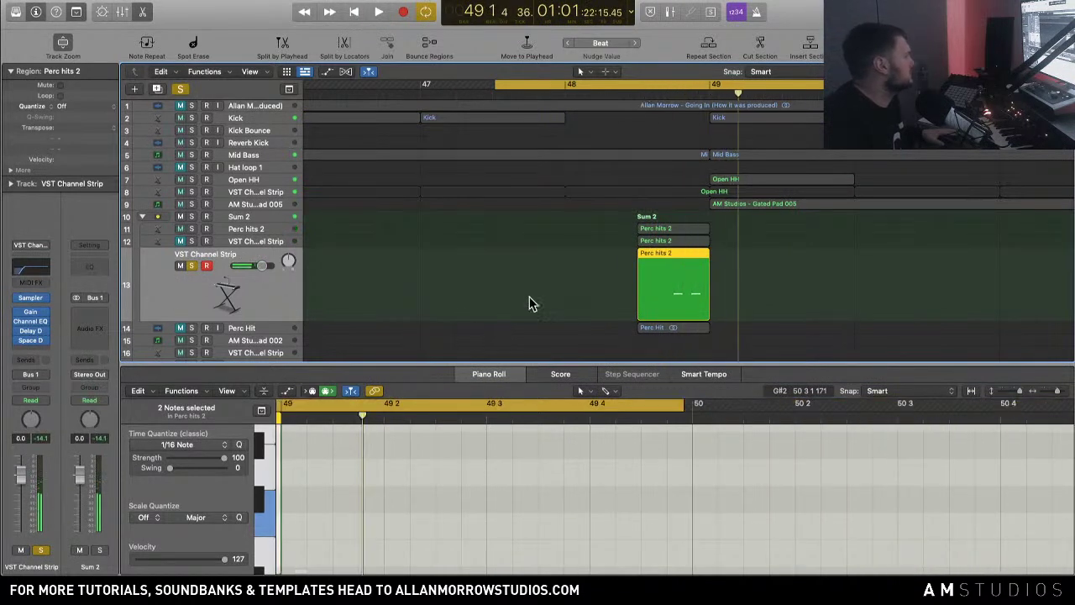
{"action": "key", "text": "space"}
{"action": "key", "text": "space"}
{"action": "scroll", "coordinate": [954, 486], "scroll_direction": "down", "scroll_amount": 3}
{"action": "left_click_drag", "start_coordinate": [907, 472], "coordinate": [919, 538]}
{"action": "scroll", "coordinate": [924, 500], "scroll_direction": "down", "scroll_amount": 3}
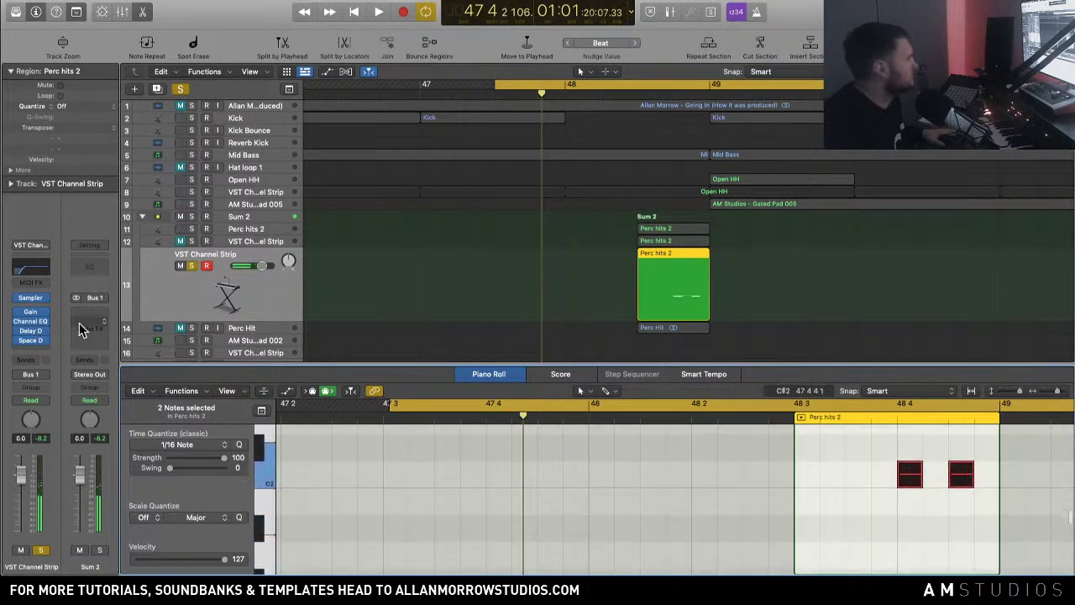
Step: Reset the duplicate's Sampler tuning to zero and lower its two notes to B1, playing it with Perc hits 2
{"action": "key", "text": "v"}
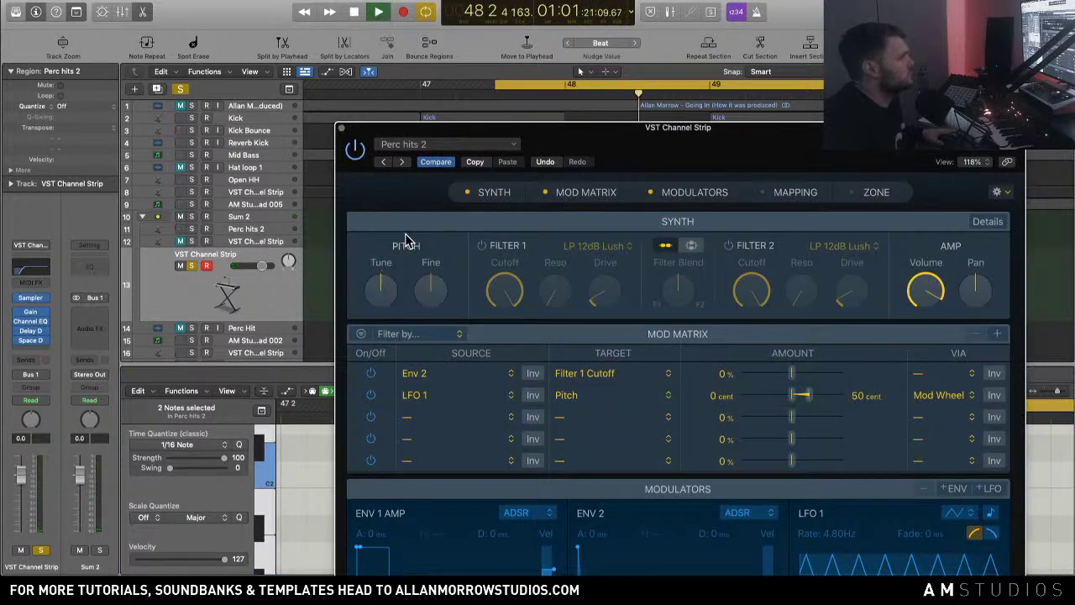
{"action": "left_click", "coordinate": [340, 128]}
{"action": "key", "text": "space"}
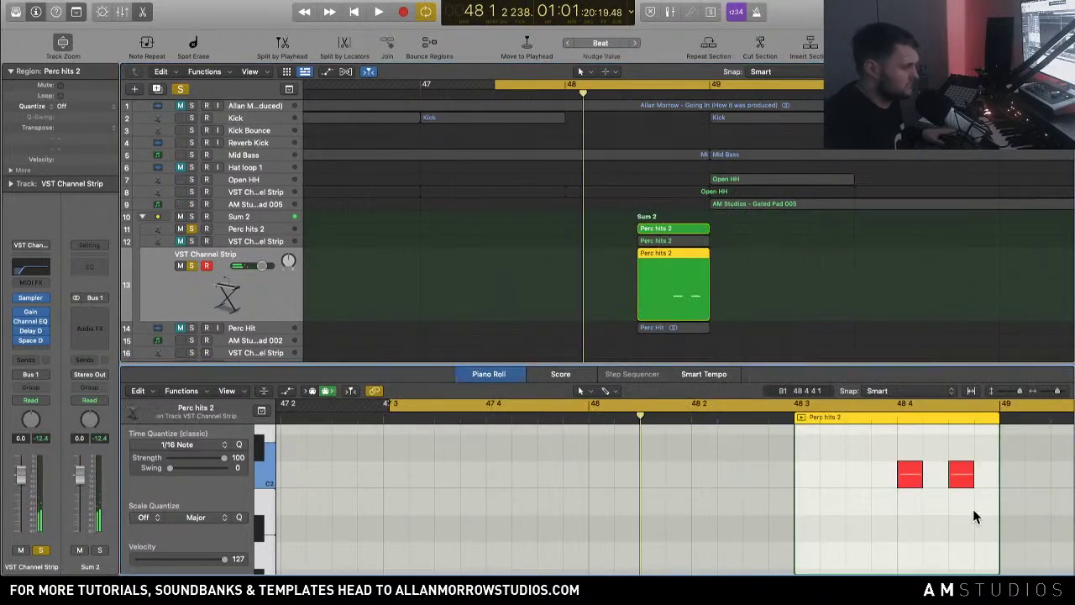
{"action": "left_click_drag", "start_coordinate": [909, 476], "coordinate": [910, 504]}
{"action": "key", "text": "space"}
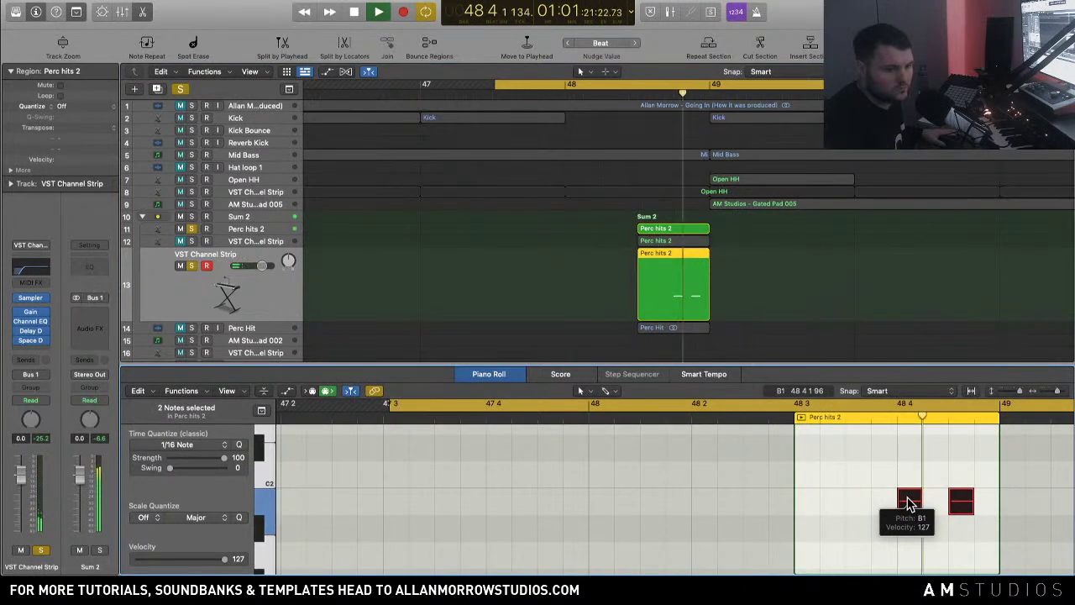
Step: Clear the solos and listen to the retuned duplicate in the full mix
{"action": "left_click", "coordinate": [181, 88]}
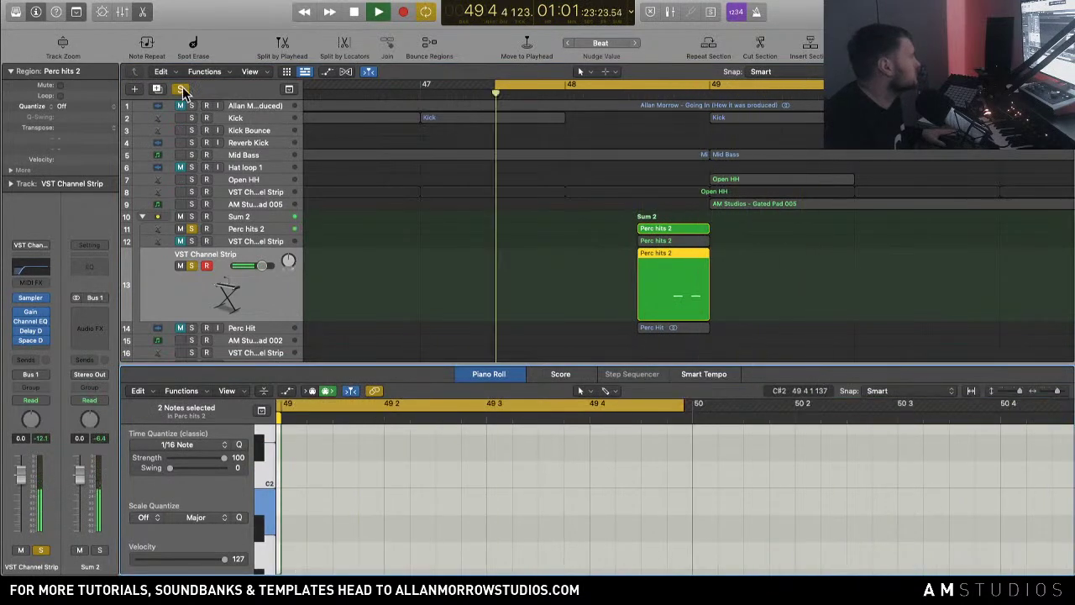
{"action": "left_click", "coordinate": [183, 88]}
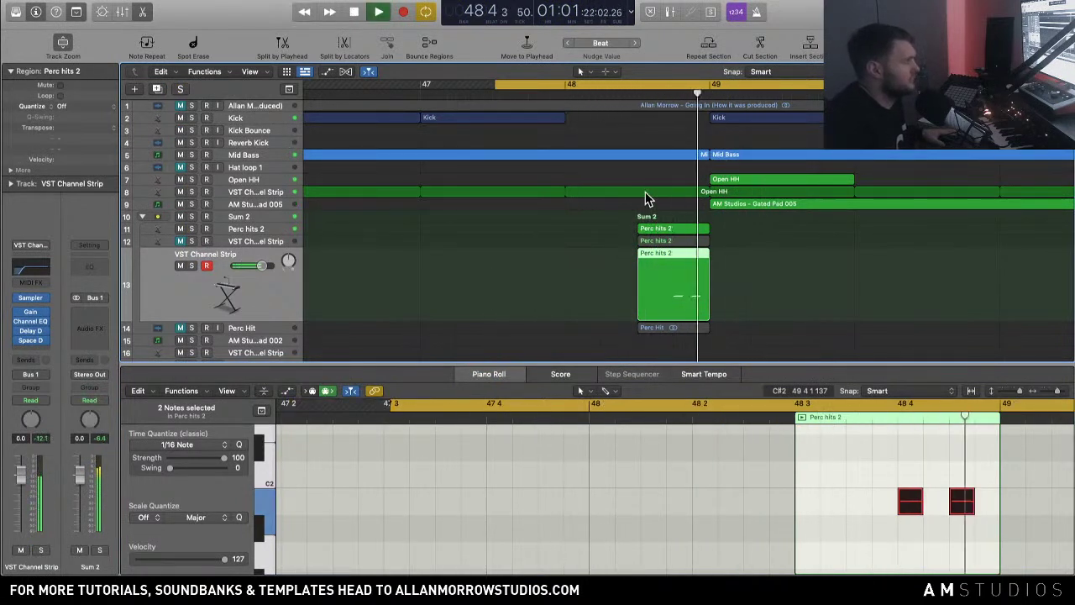
{"action": "key", "text": "space"}
Step: Move the first note of the original Perc hits 2 region to 48 3 and loop playback from 48 3 to 49
{"action": "left_click", "coordinate": [668, 227]}
{"action": "left_click_drag", "start_coordinate": [855, 446], "coordinate": [806, 448]}
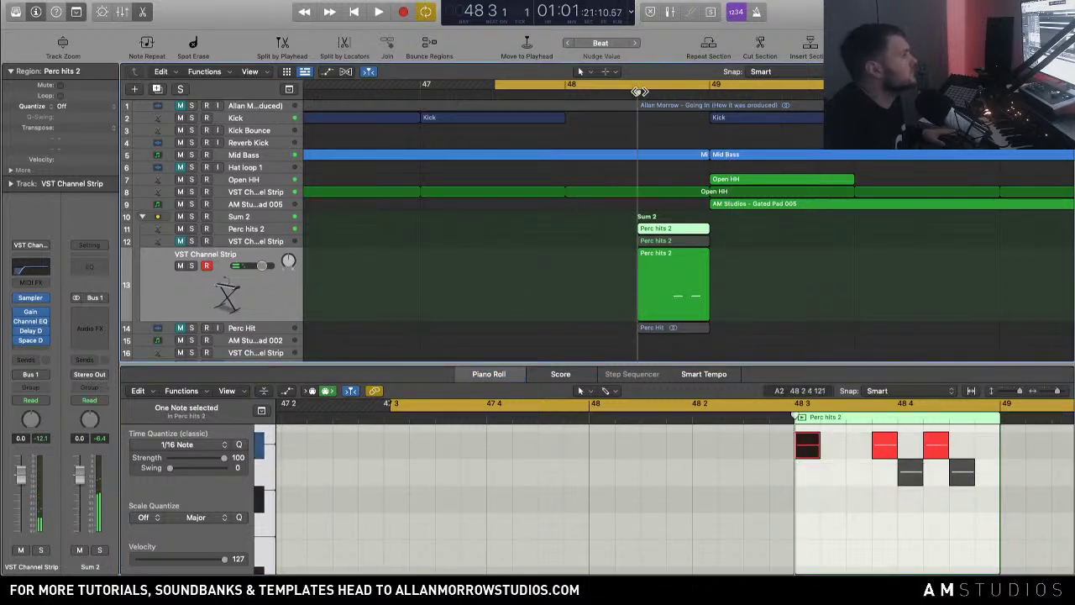
{"action": "left_click_drag", "start_coordinate": [638, 91], "coordinate": [710, 91]}
{"action": "key", "text": "space"}
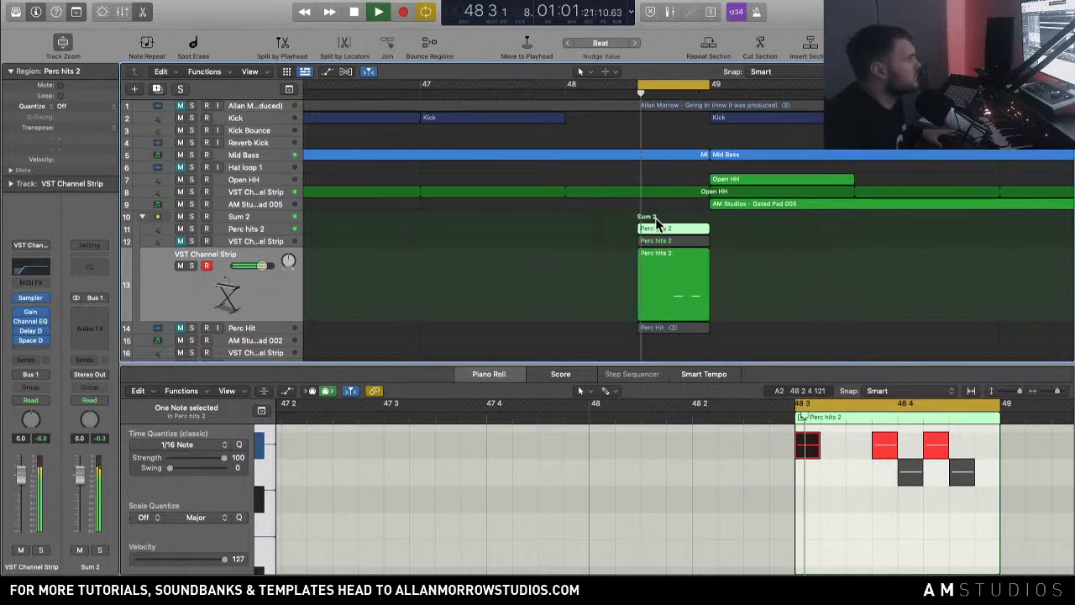
Step: Audition the fill over a cycle from bar 47 to bar 50 and again over 48 3 to 49
{"action": "left_click_drag", "start_coordinate": [640, 86], "coordinate": [423, 92]}
{"action": "left_click_drag", "start_coordinate": [709, 85], "coordinate": [887, 84]}
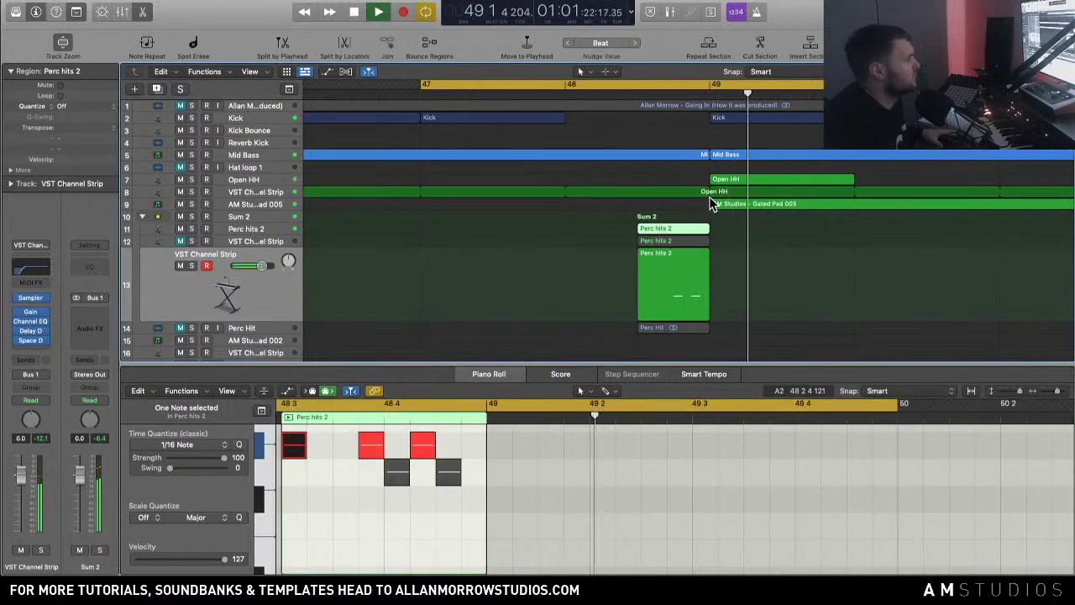
{"action": "left_click_drag", "start_coordinate": [635, 84], "coordinate": [711, 85]}
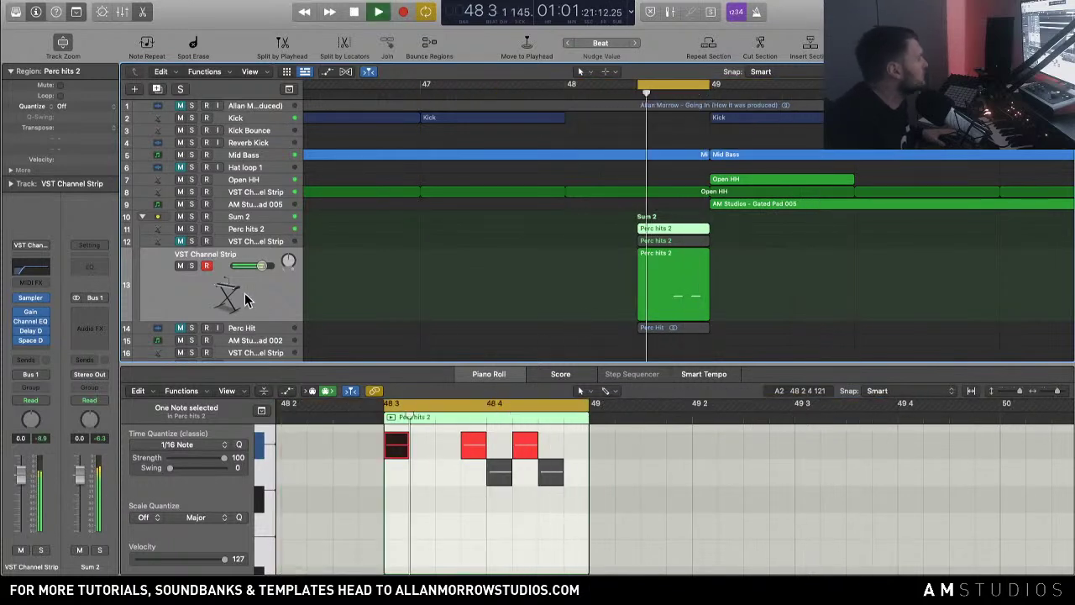
Step: Solo the duplicate track, set its Sampler tuning to -11, and solo Perc hits 2 alongside it
{"action": "left_click", "coordinate": [192, 266]}
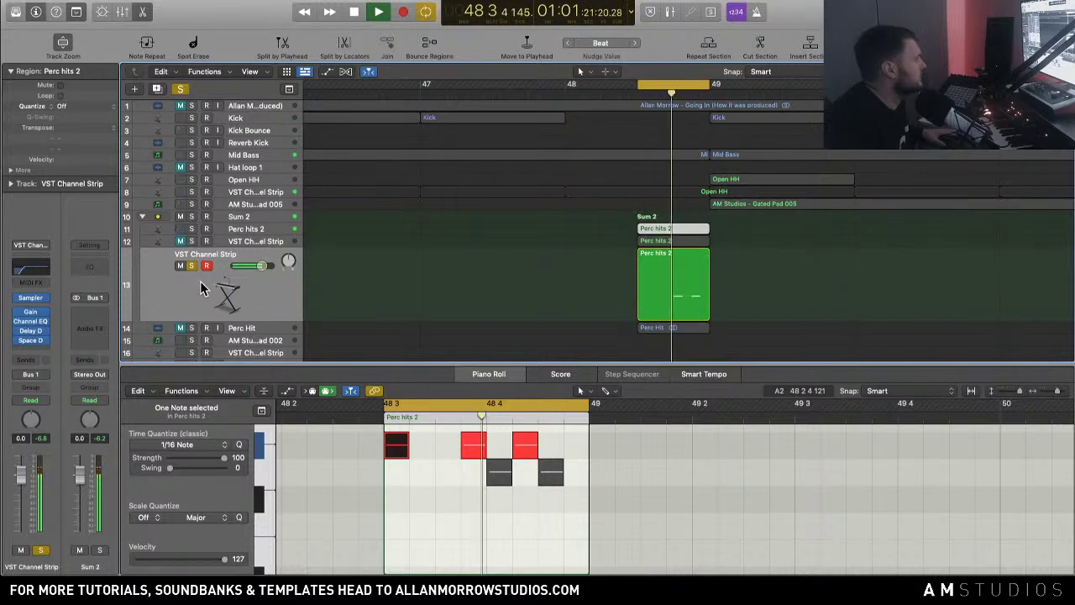
{"action": "mouse_move", "coordinate": [16, 336]}
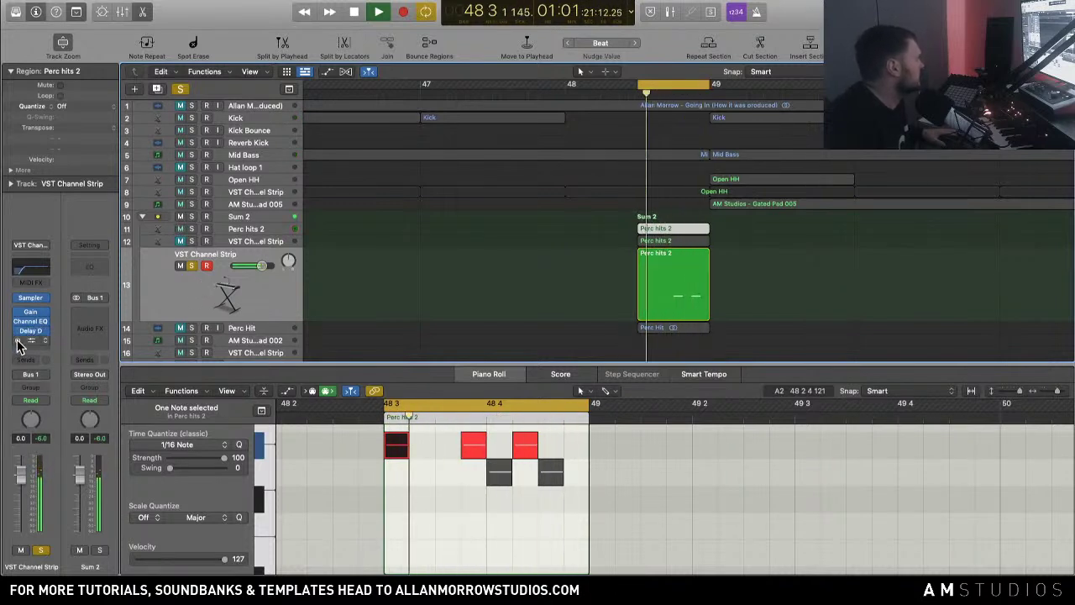
{"action": "left_click", "coordinate": [30, 299]}
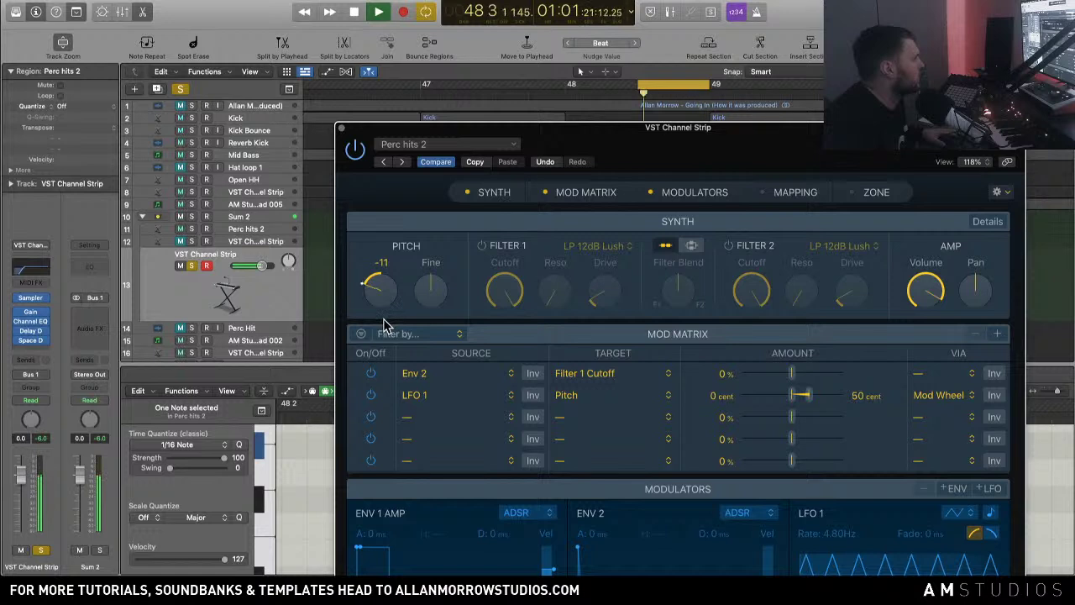
{"action": "left_click", "coordinate": [195, 232]}
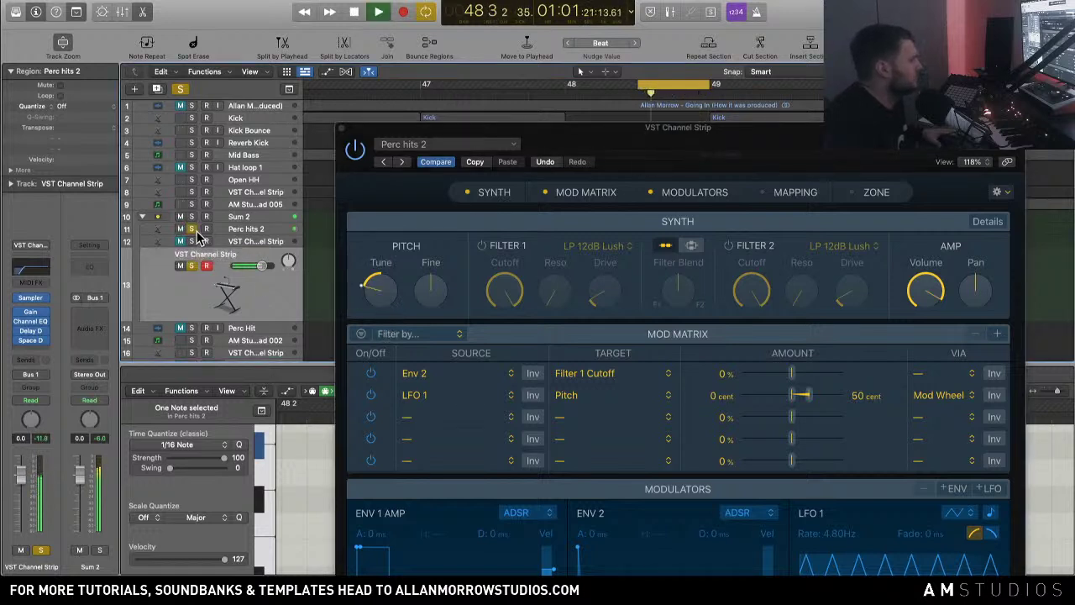
{"action": "left_click", "coordinate": [344, 128]}
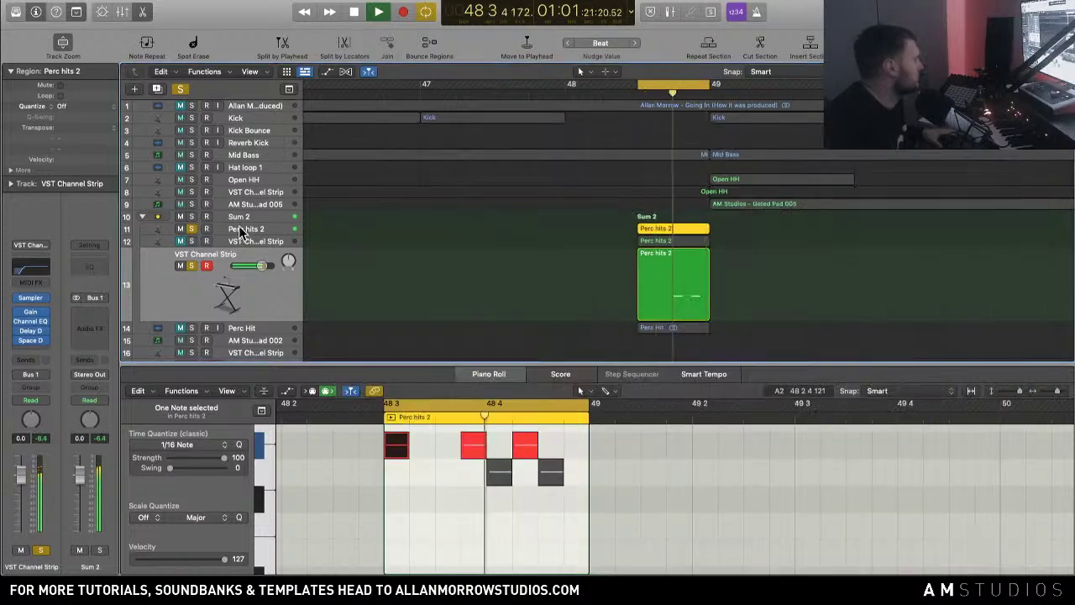
Step: Insert Space Designer on the Perc hits 2 track and load the Pixelating preset from the Warped Effects Textures category
{"action": "left_click", "coordinate": [239, 230]}
{"action": "left_click", "coordinate": [37, 349]}
{"action": "mouse_move", "coordinate": [93, 371]}
{"action": "left_click", "coordinate": [126, 370]}
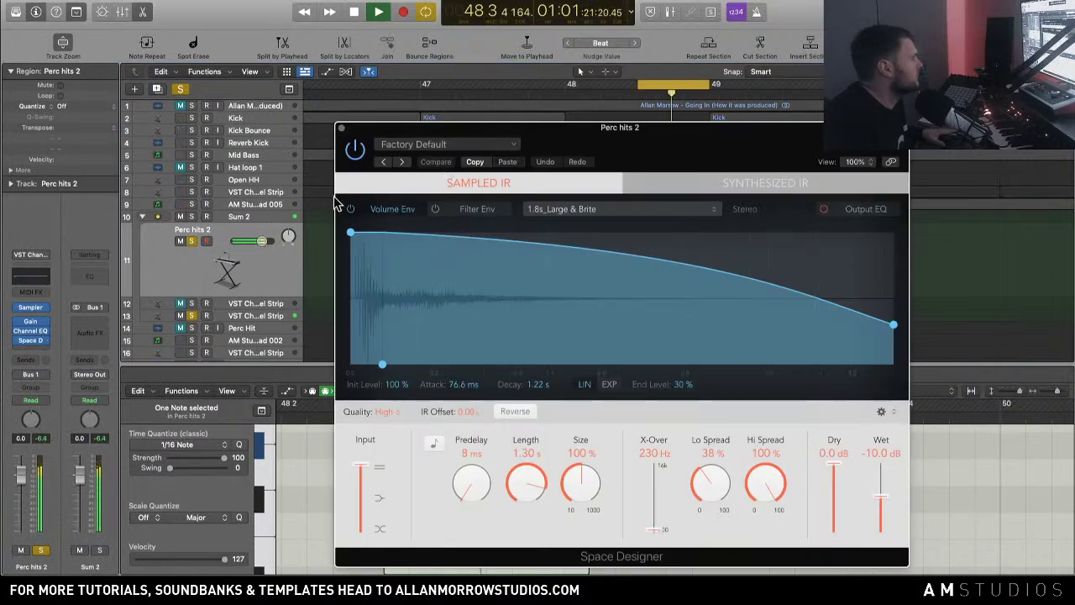
{"action": "left_click", "coordinate": [414, 147]}
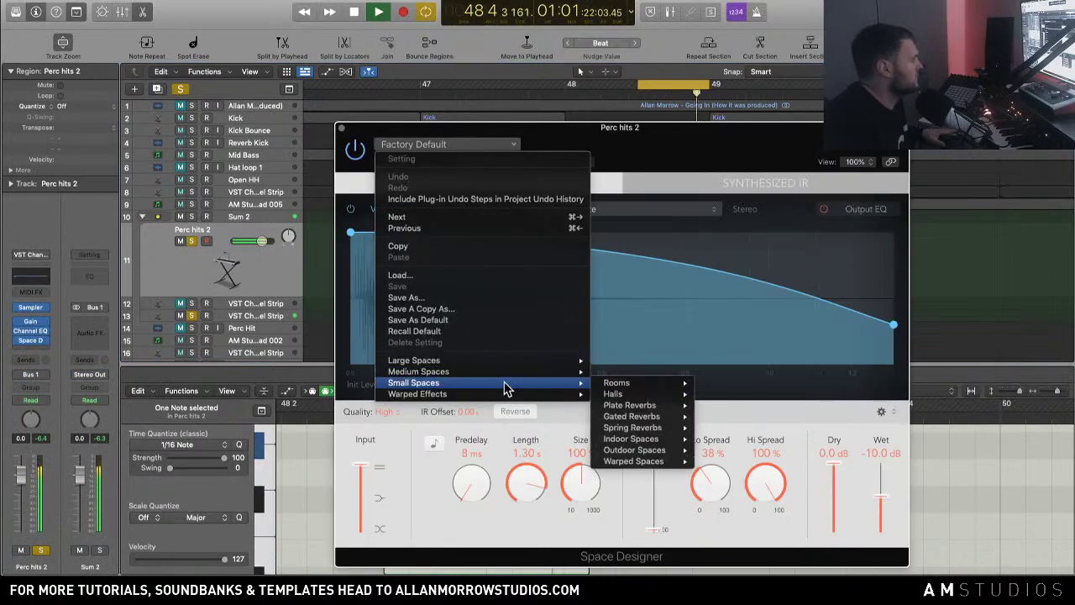
{"action": "mouse_move", "coordinate": [504, 395]}
{"action": "mouse_move", "coordinate": [623, 417]}
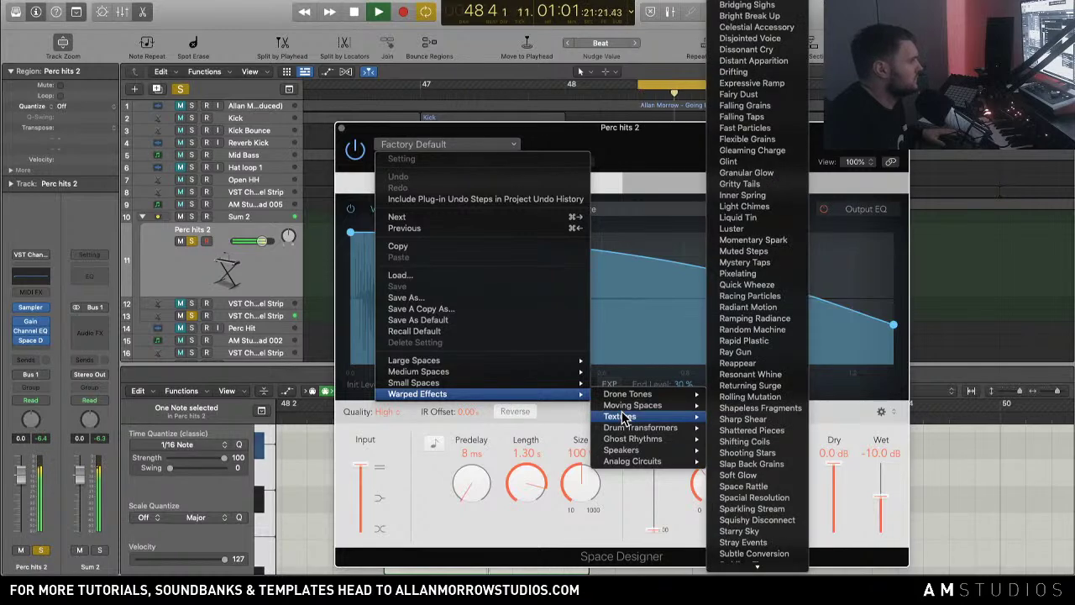
{"action": "left_click", "coordinate": [771, 273]}
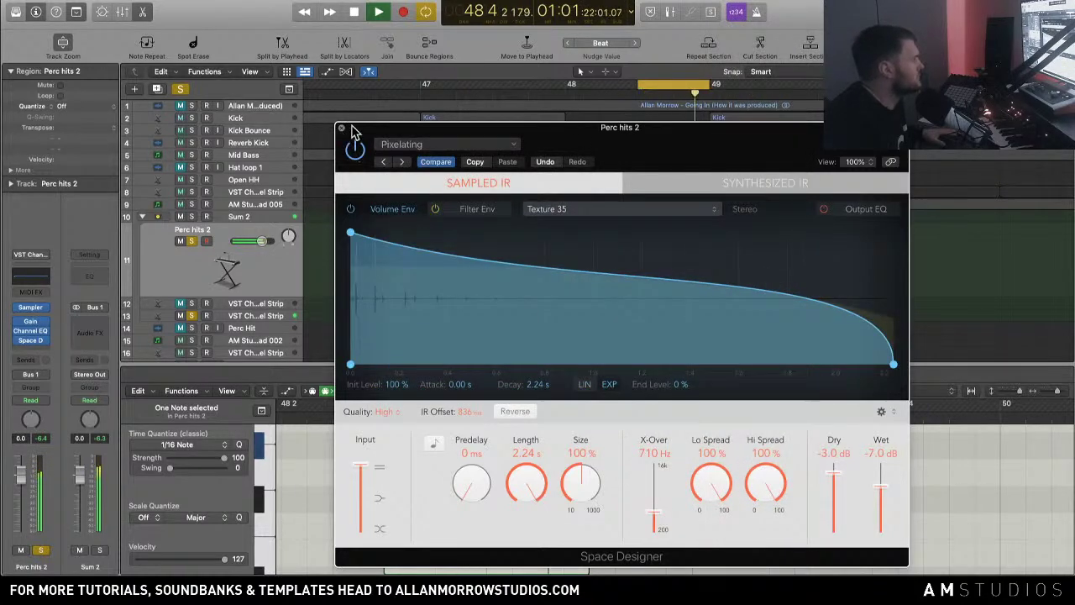
{"action": "left_click", "coordinate": [341, 128]}
Step: Clear the solos, widen the cycle range from just before bar 48 to beyond bar 49, and listen to the fill in the full mix
{"action": "left_click_drag", "start_coordinate": [645, 86], "coordinate": [545, 86]}
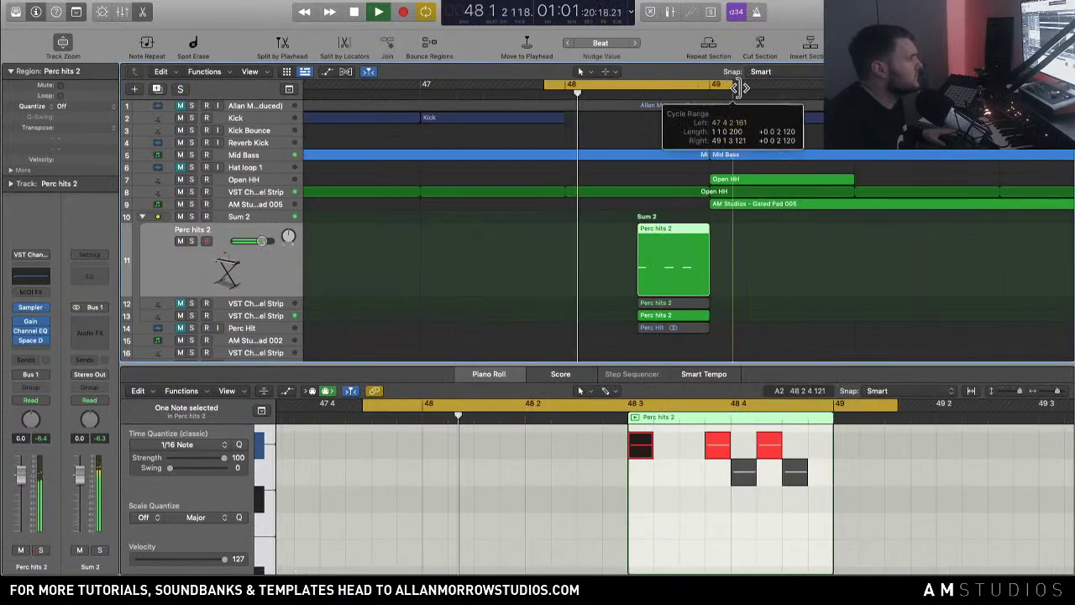
{"action": "left_click_drag", "start_coordinate": [714, 87], "coordinate": [847, 86]}
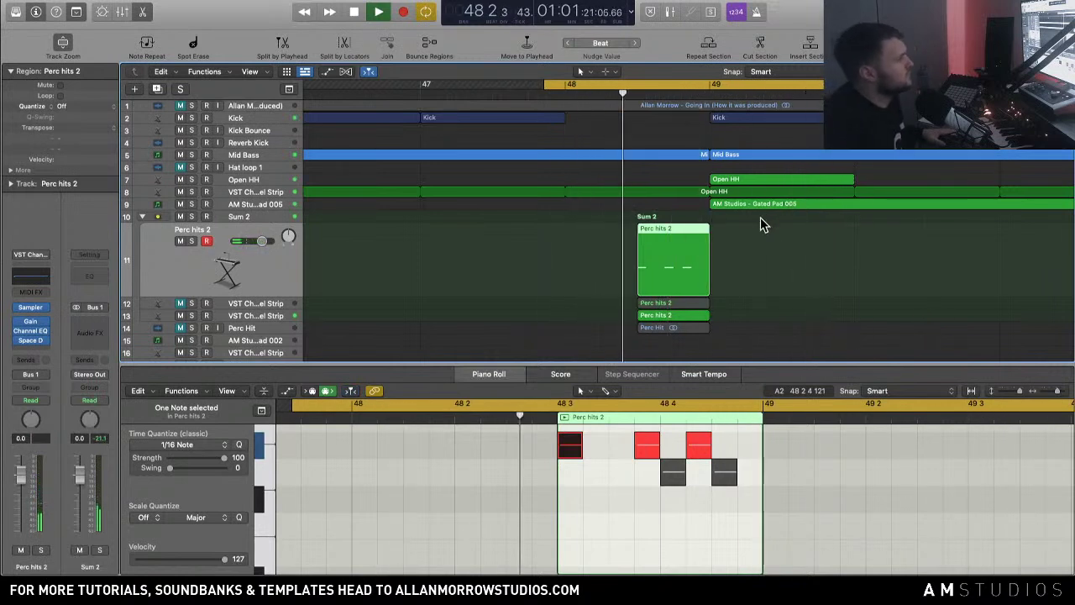
{"action": "key", "text": "space"}
Step: Shift the first note of the Perc hits 2 region forward a sixteenth at a time to 48 3 3, listening after each move
{"action": "left_click", "coordinate": [599, 476]}
{"action": "left_click_drag", "start_coordinate": [591, 455], "coordinate": [616, 454]}
{"action": "key", "text": "space"}
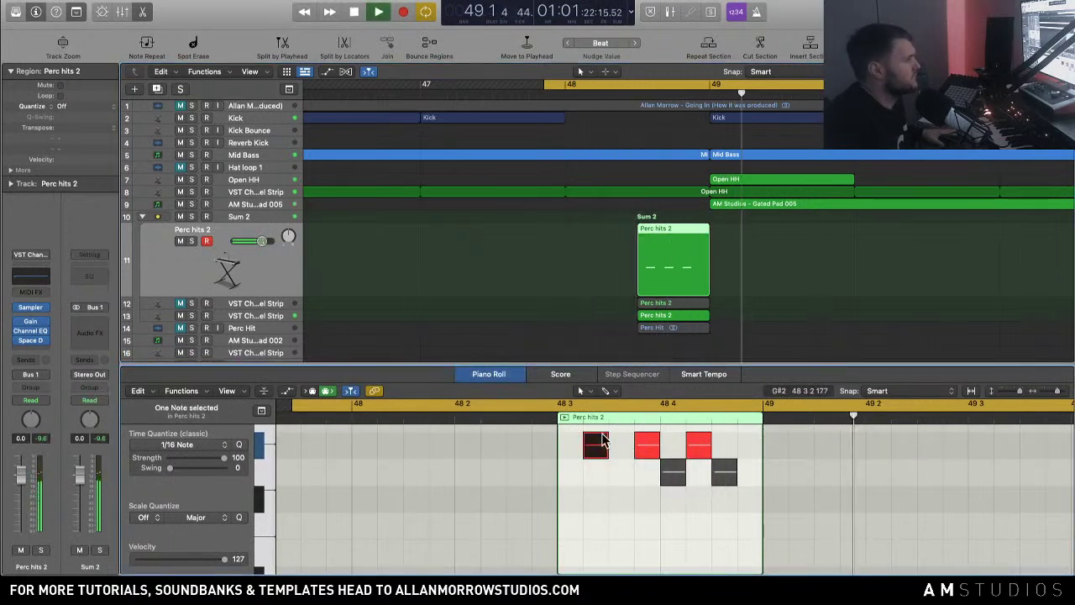
{"action": "key", "text": "space"}
{"action": "left_click_drag", "start_coordinate": [598, 451], "coordinate": [624, 451]}
{"action": "key", "text": "space"}
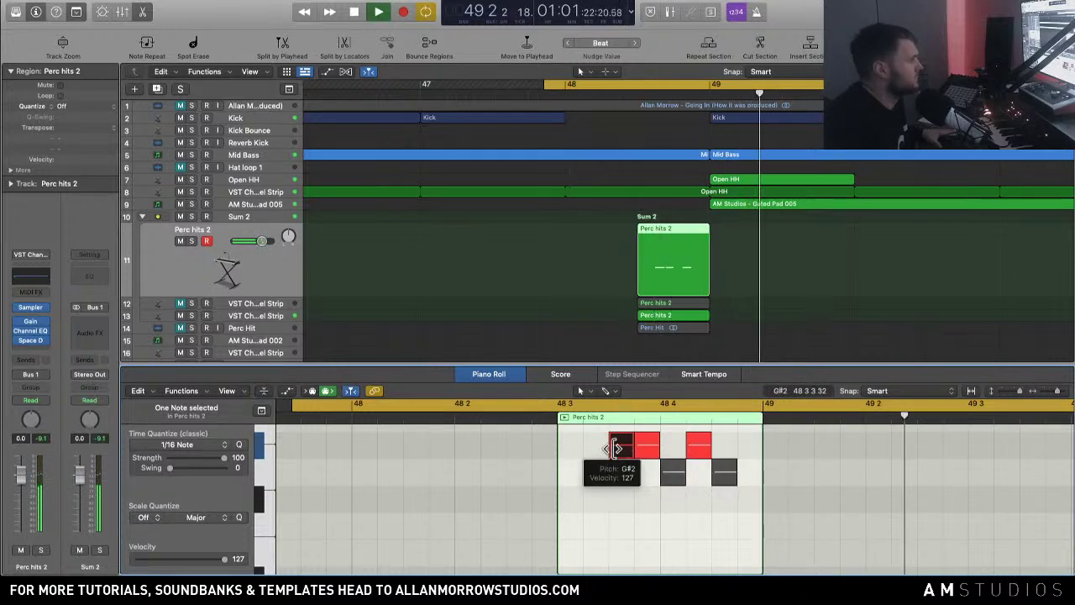
{"action": "key", "text": "space"}
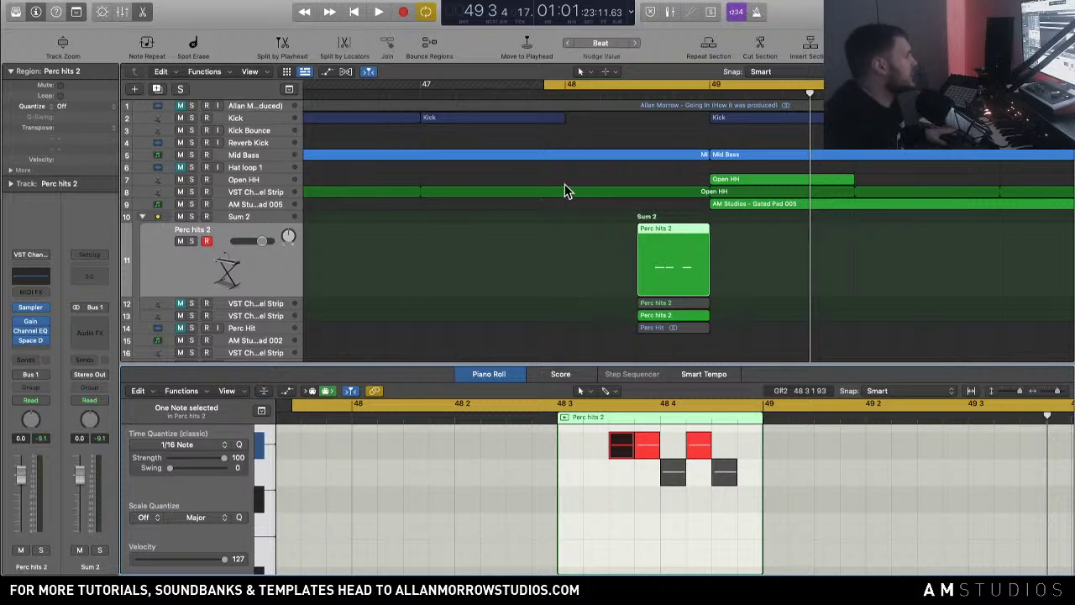
Step: Enlarge the arrangement area, solo Perc hits 2 and track 13, start the cycle at bar 48, and audition the two layers
{"action": "left_click_drag", "start_coordinate": [714, 364], "coordinate": [715, 412]}
{"action": "scroll", "coordinate": [833, 334], "scroll_direction": "right", "scroll_amount": 3}
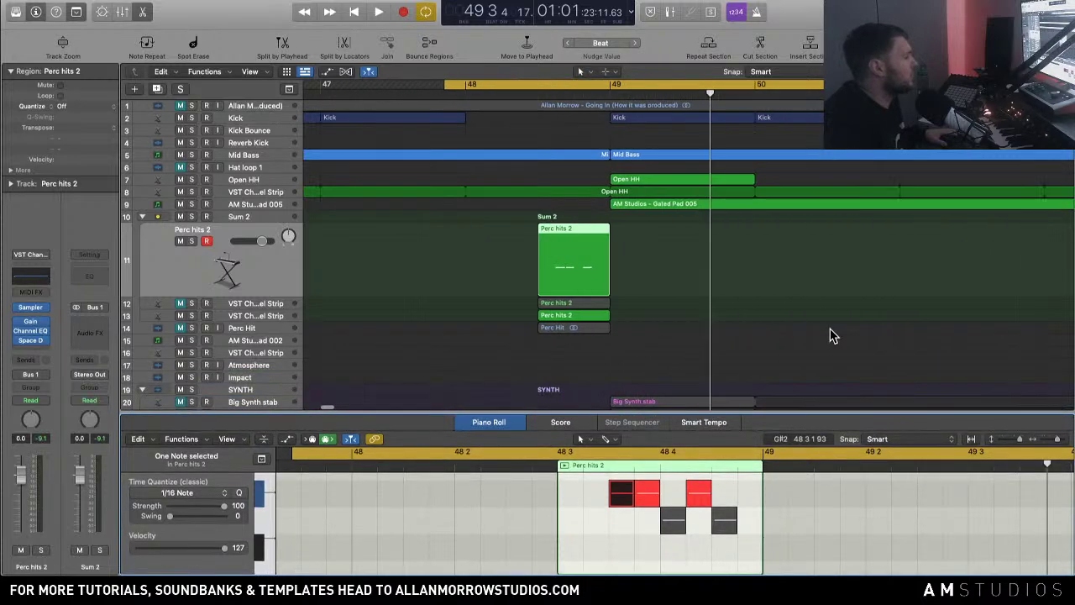
{"action": "left_click", "coordinate": [193, 241]}
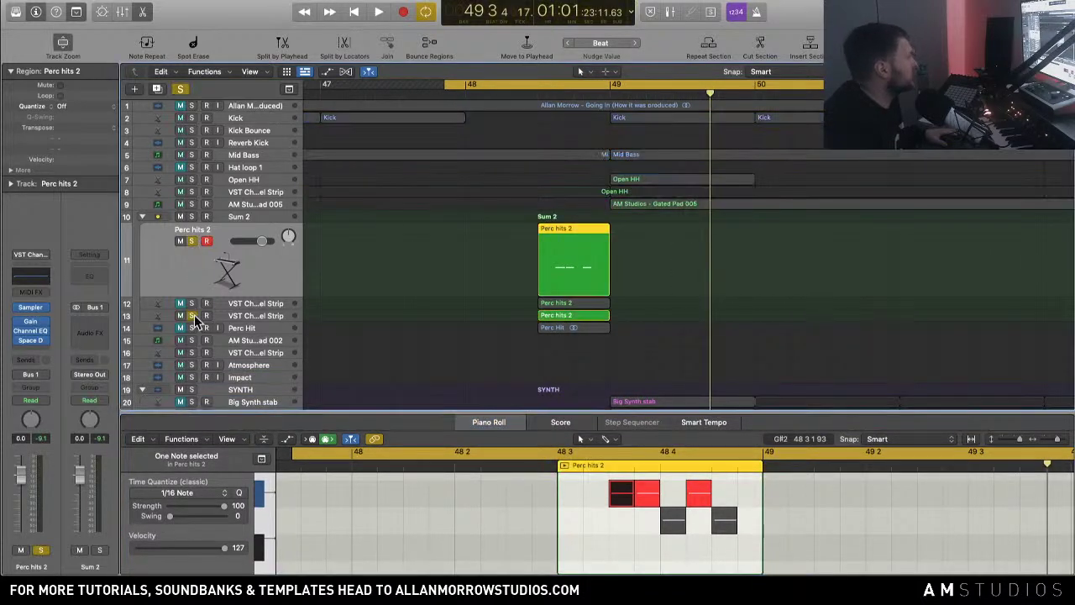
{"action": "left_click_drag", "start_coordinate": [537, 85], "coordinate": [559, 85]}
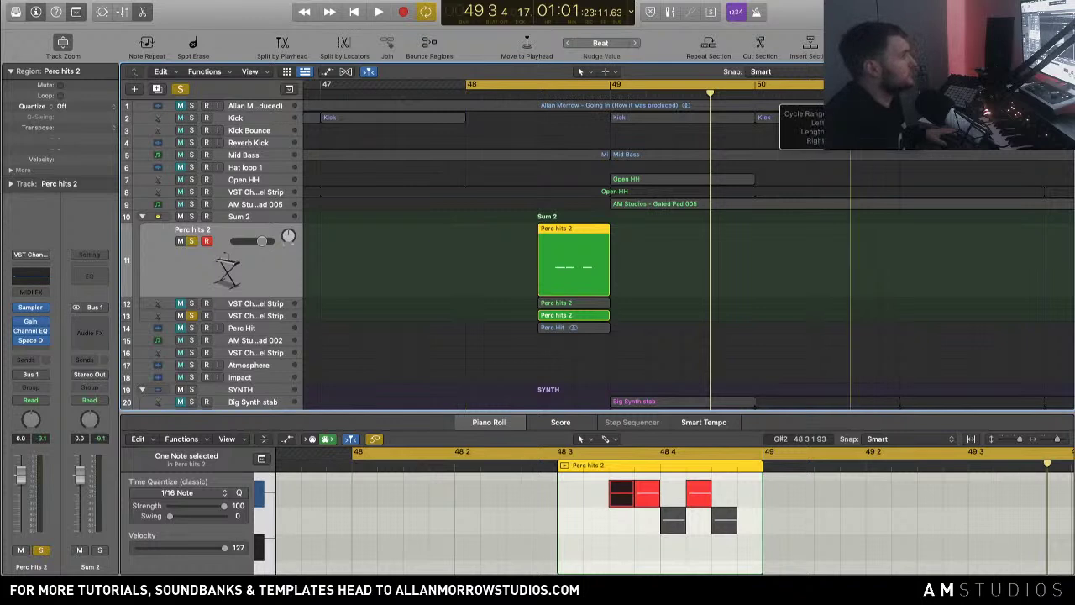
{"action": "key", "text": "space"}
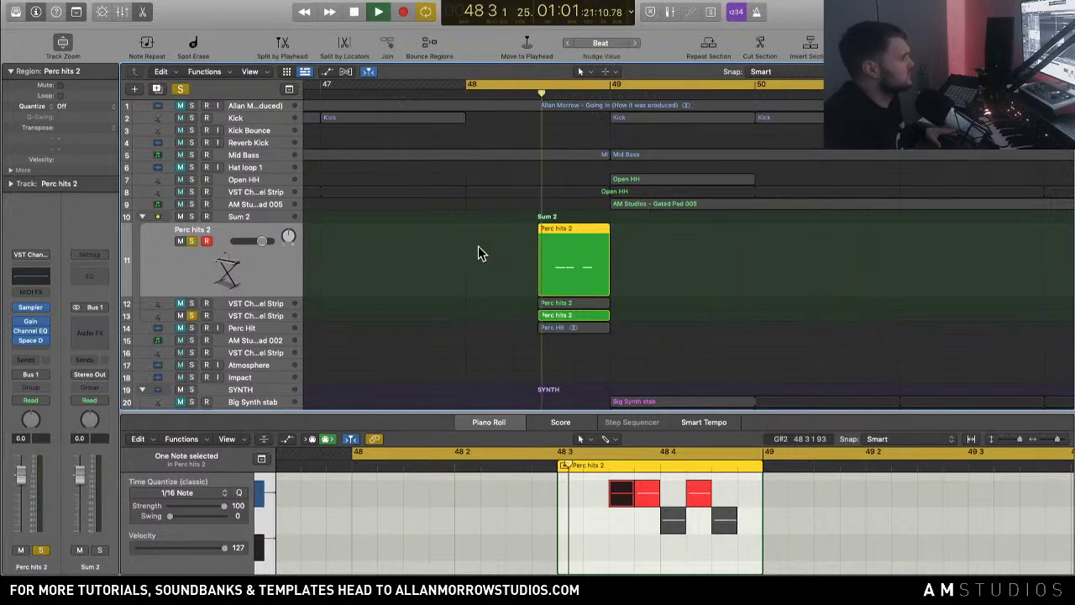
{"action": "key", "text": "space"}
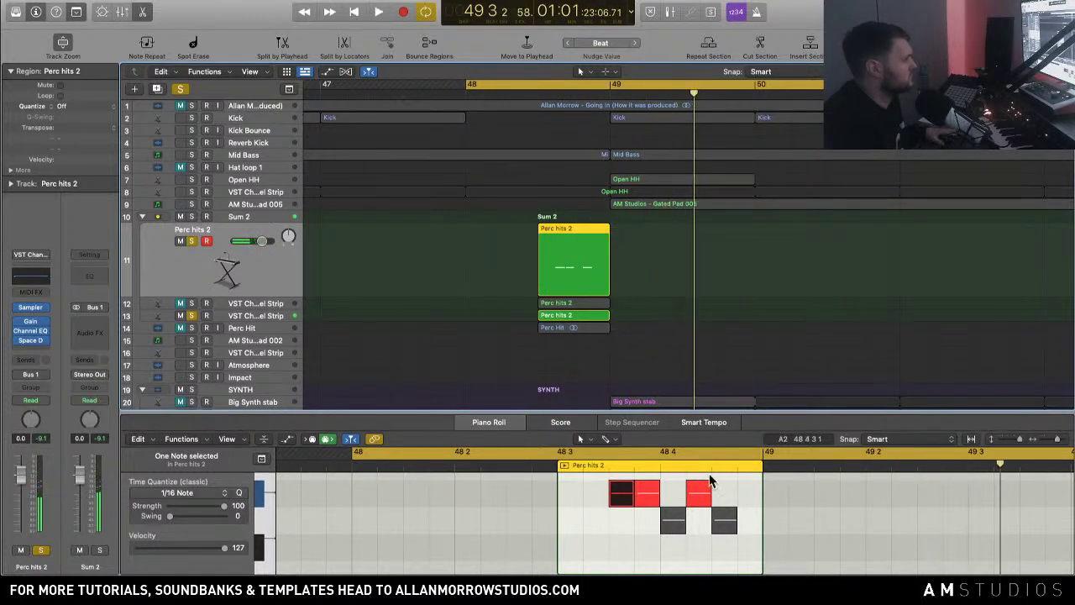
Step: Transpose the three unmuted notes of the Perc hits 2 region upward and play the soloed fill
{"action": "left_click", "coordinate": [610, 496]}
{"action": "key", "text": "alt+Up"}
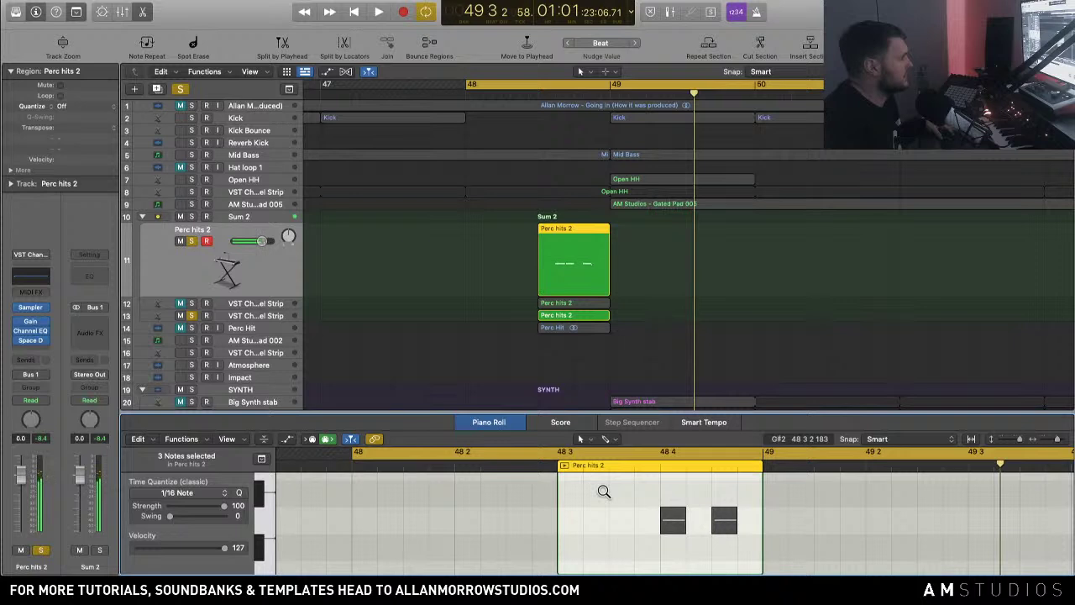
{"action": "key", "text": "space"}
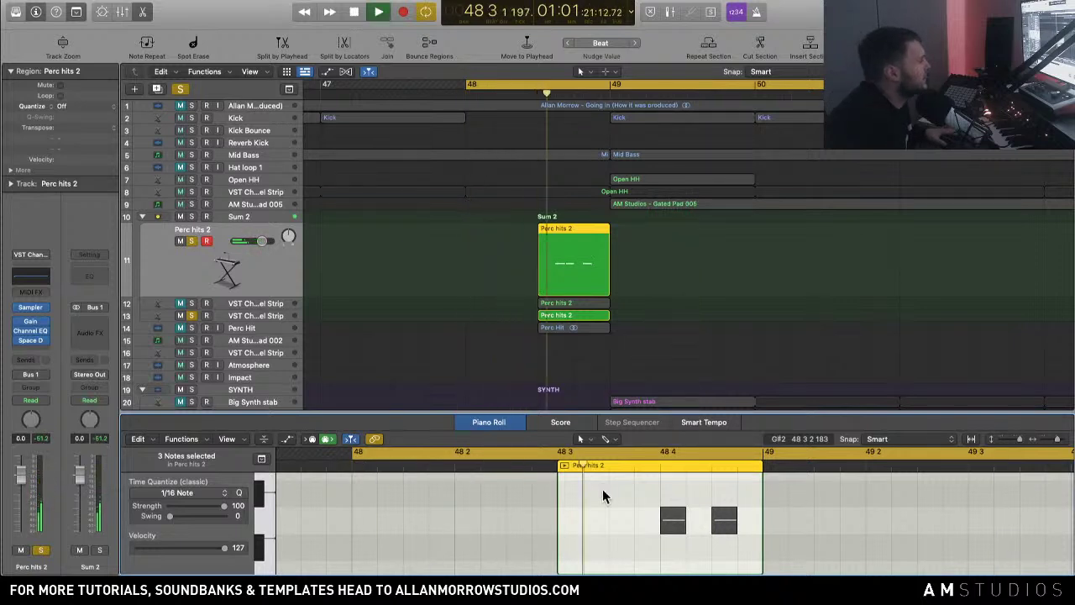
{"action": "key", "text": "space"}
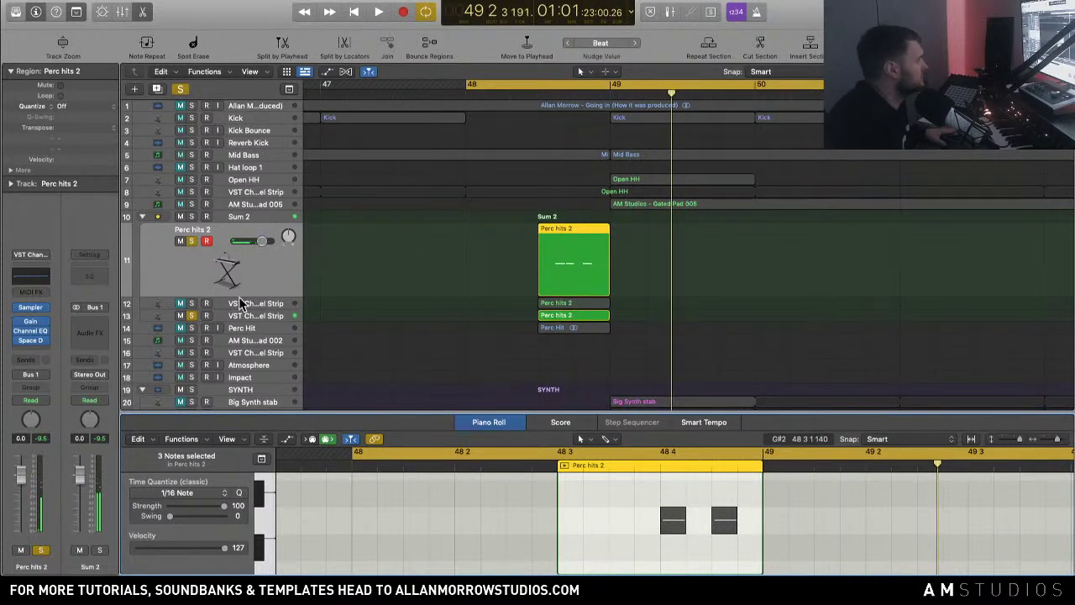
Step: Turn off cycle playback and clear the solos on Perc hits 2 and track 13 for the wider arrangement
{"action": "scroll", "coordinate": [781, 281], "scroll_direction": "down", "scroll_amount": 3}
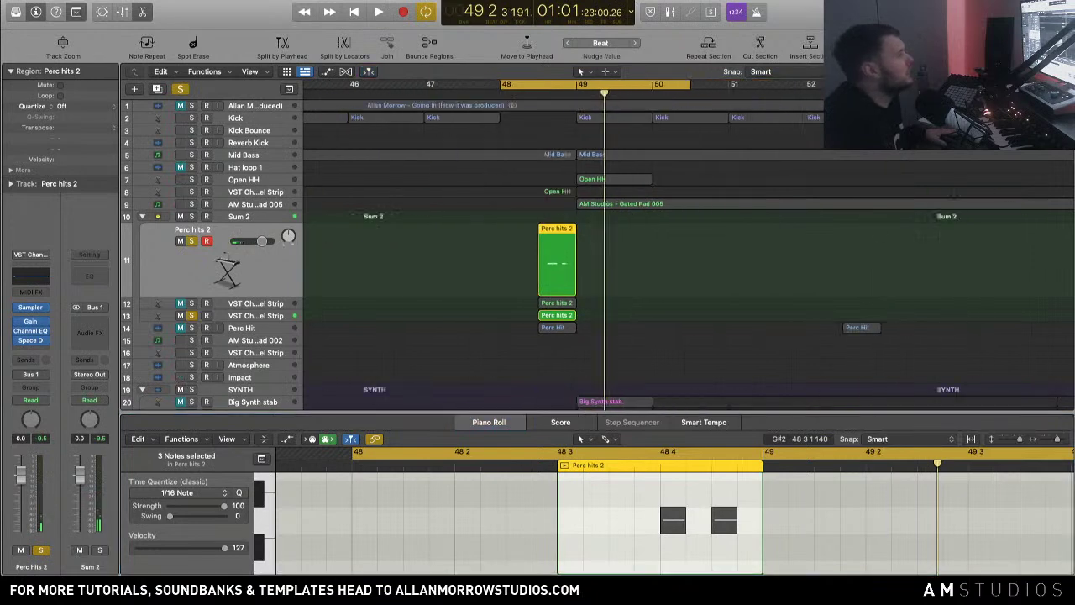
{"action": "key", "text": "super+Up"}
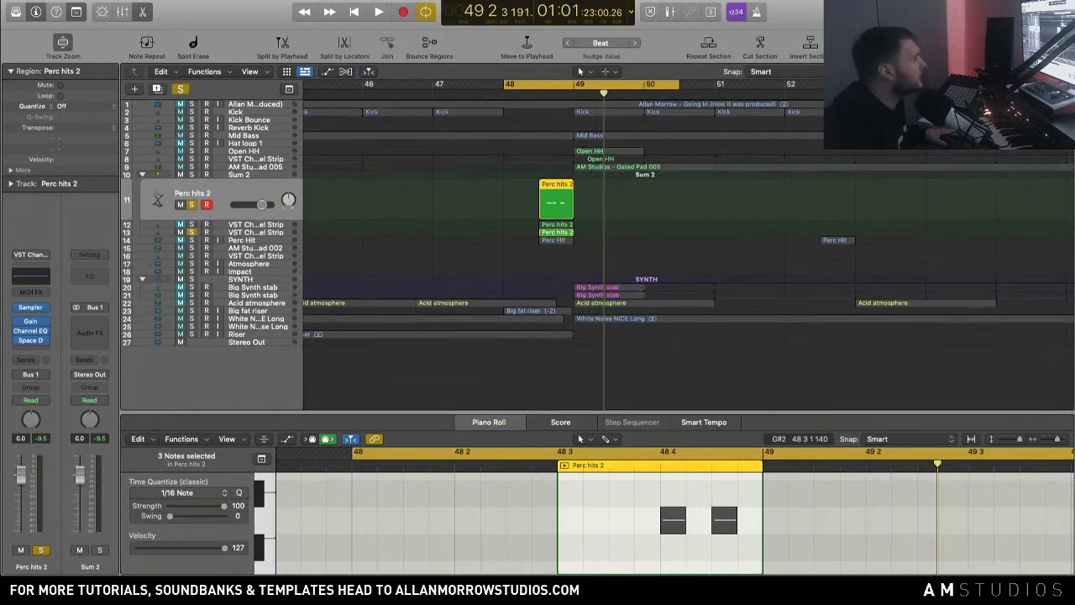
{"action": "key", "text": "super+Left"}
{"action": "key", "text": "super+Left"}
{"action": "key", "text": "super+Left"}
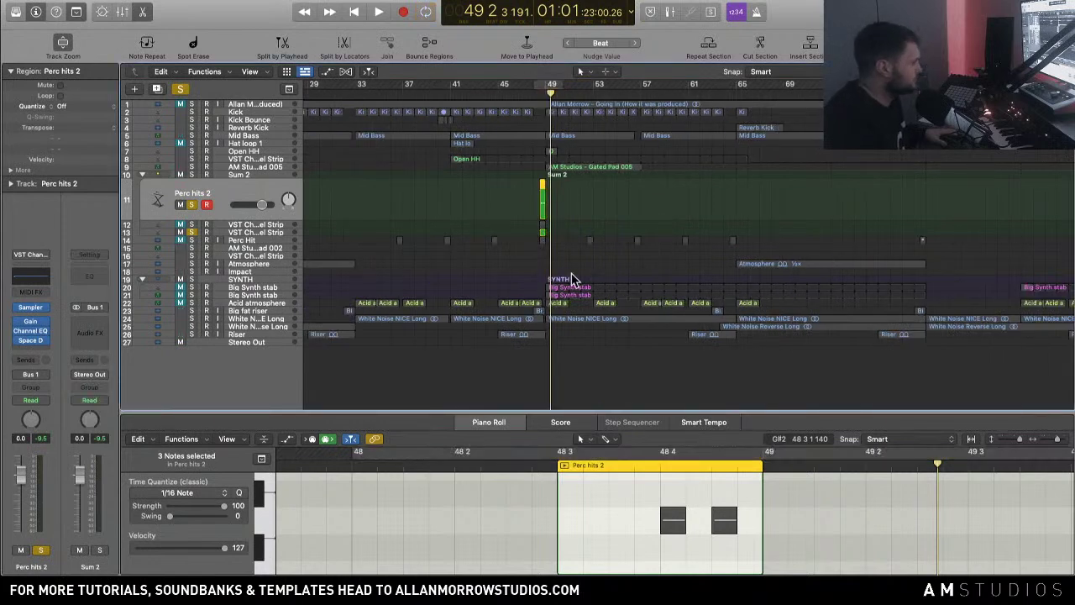
{"action": "left_click", "coordinate": [192, 204]}
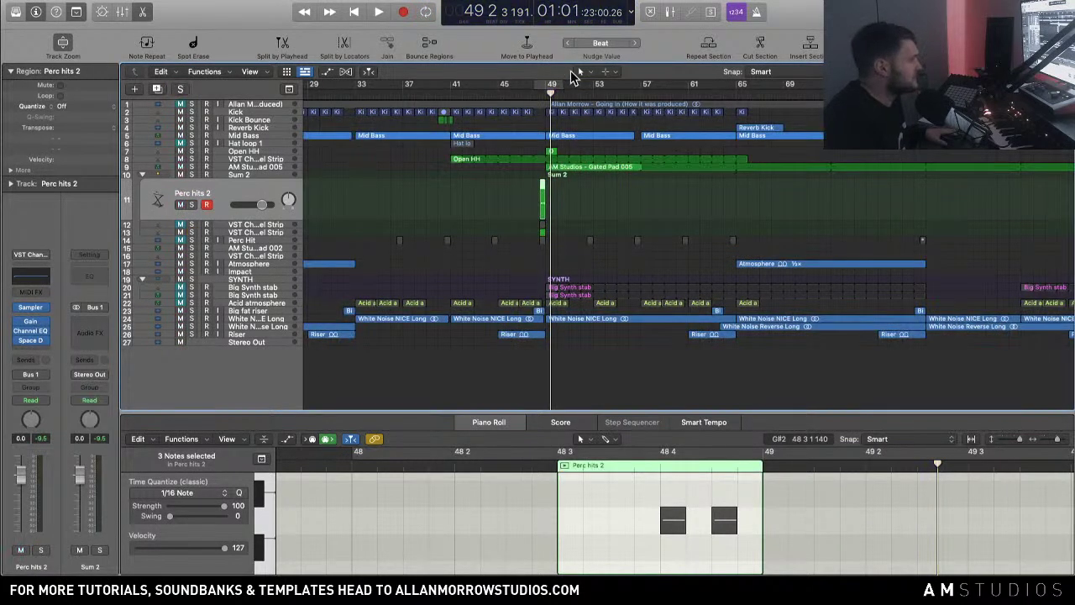